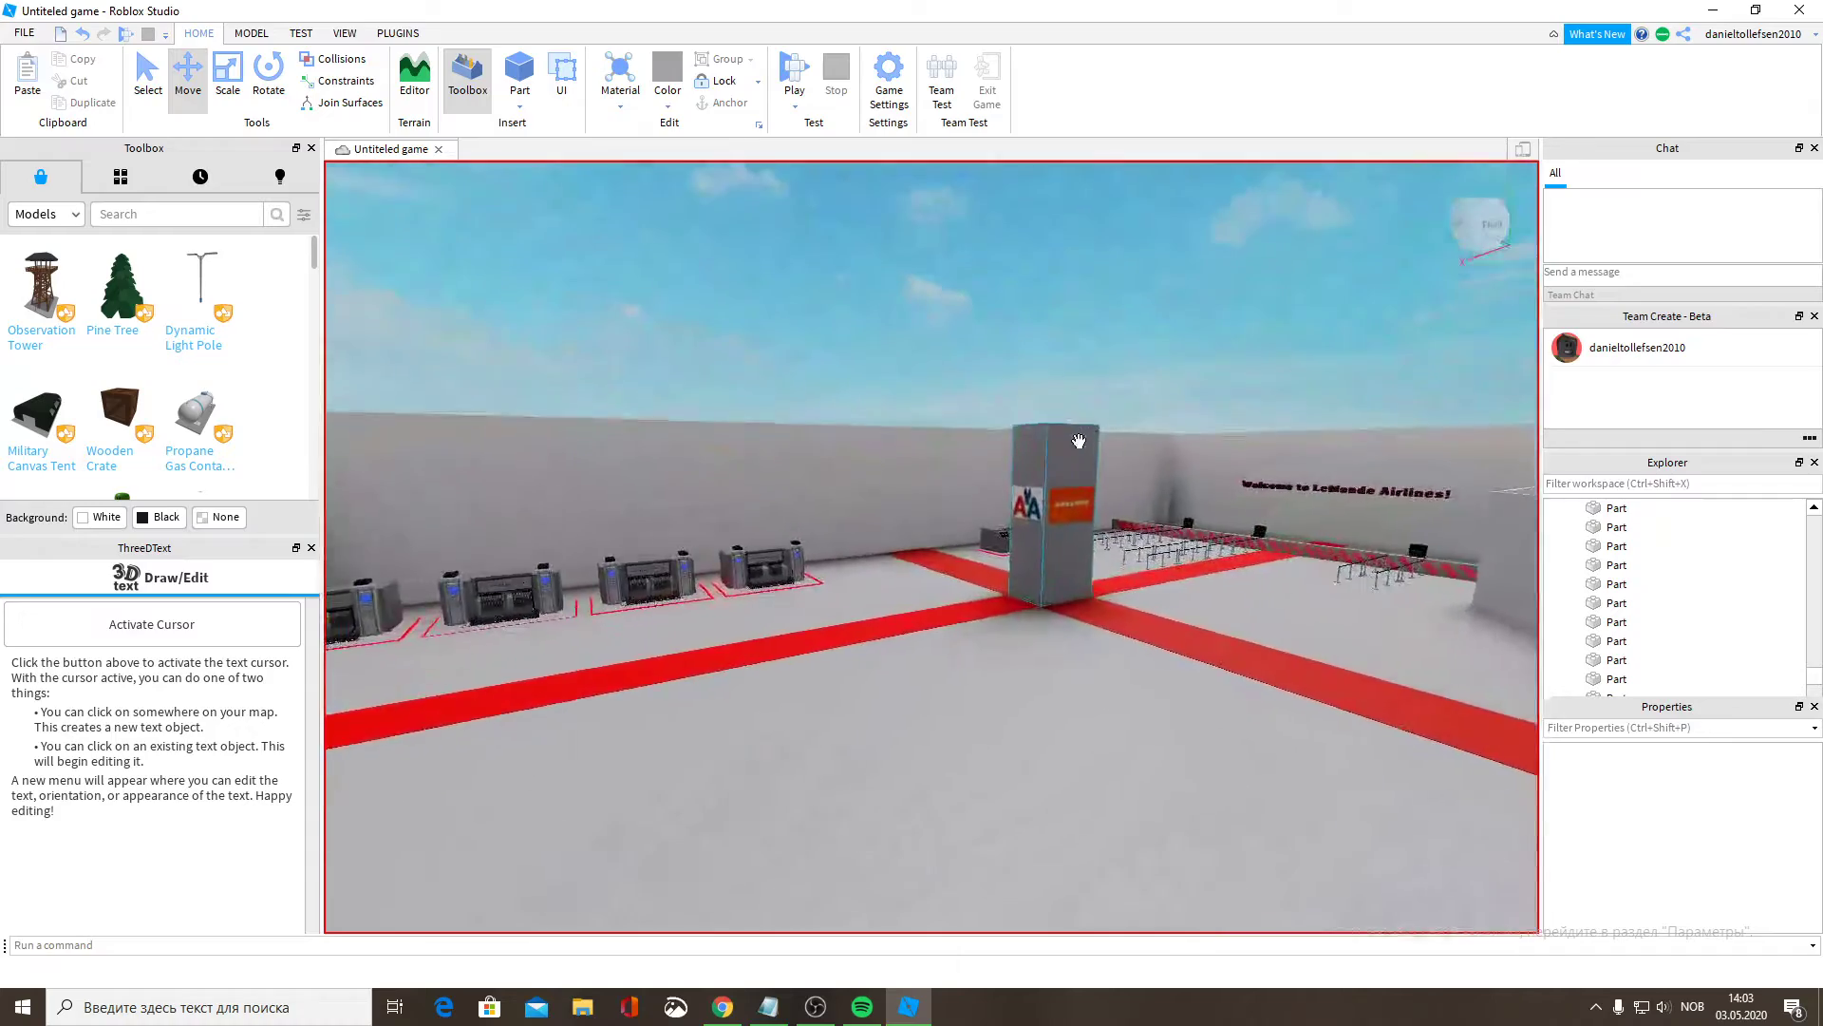
# Inspect the airport build, from the check-in hall and welcome desks through the shop area to the jetway ramp.
pyautogui.press('w')
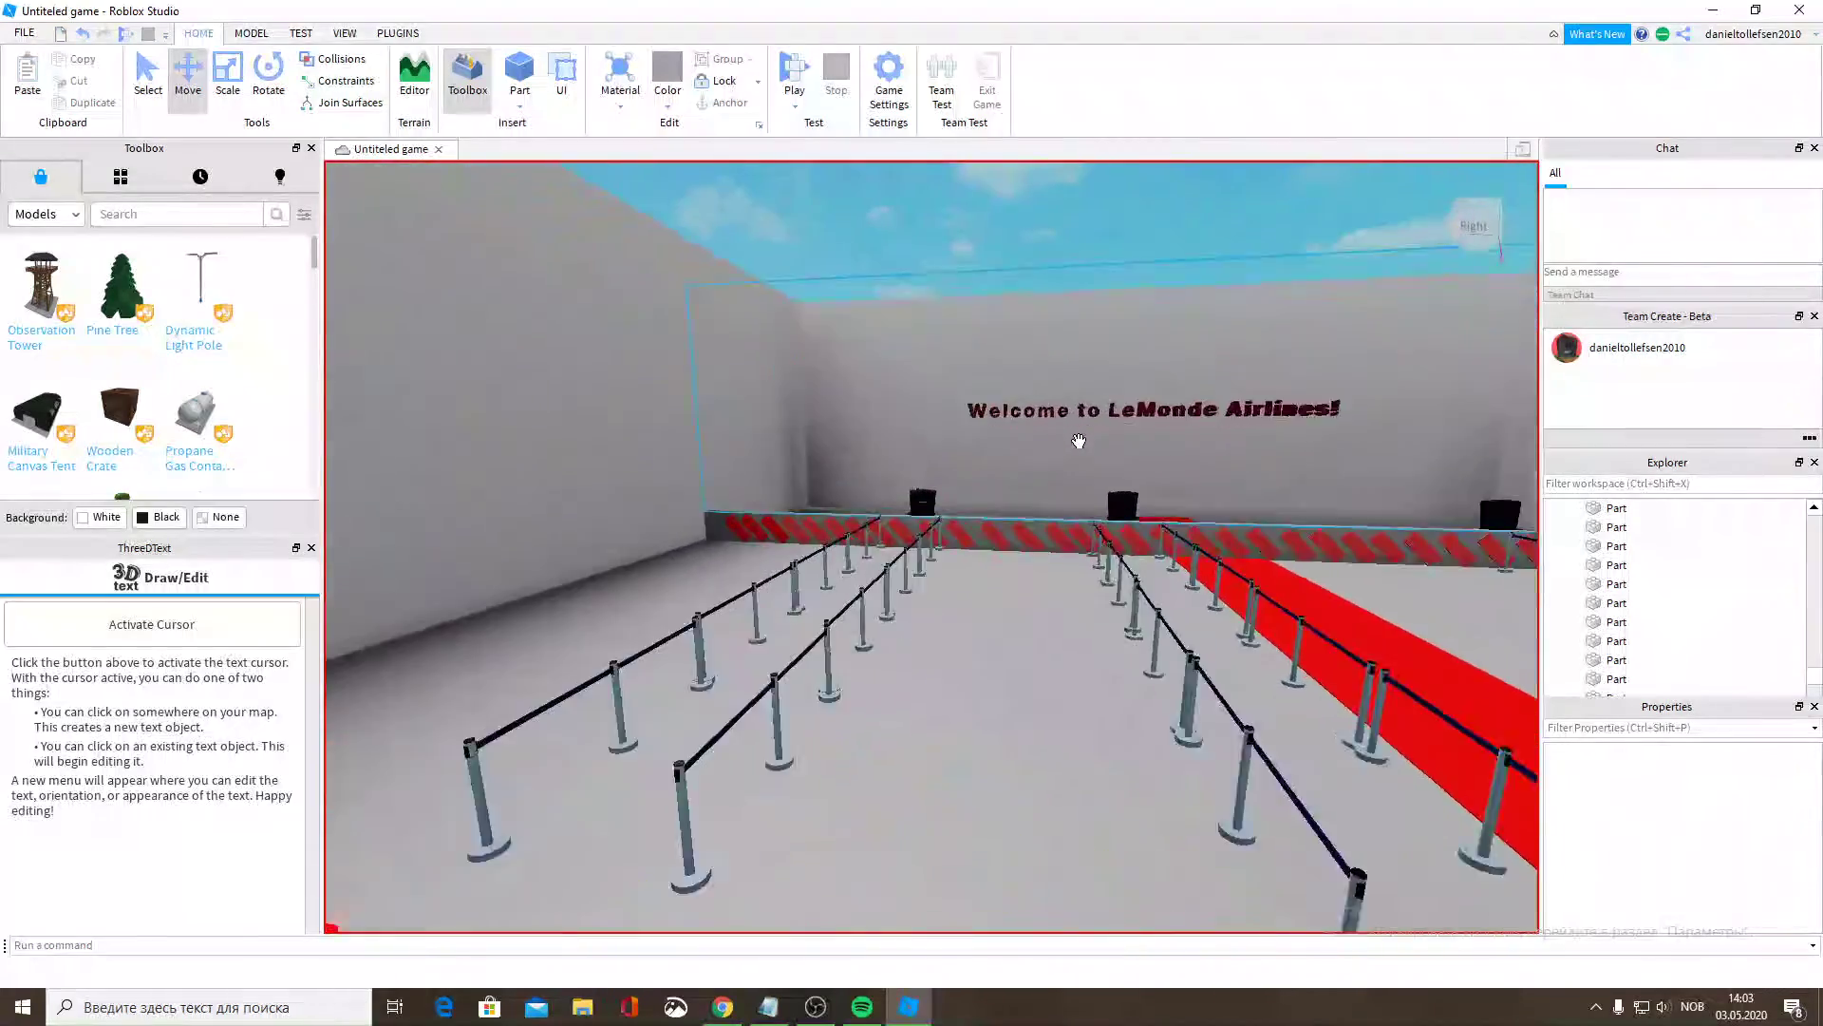
pyautogui.press('s')
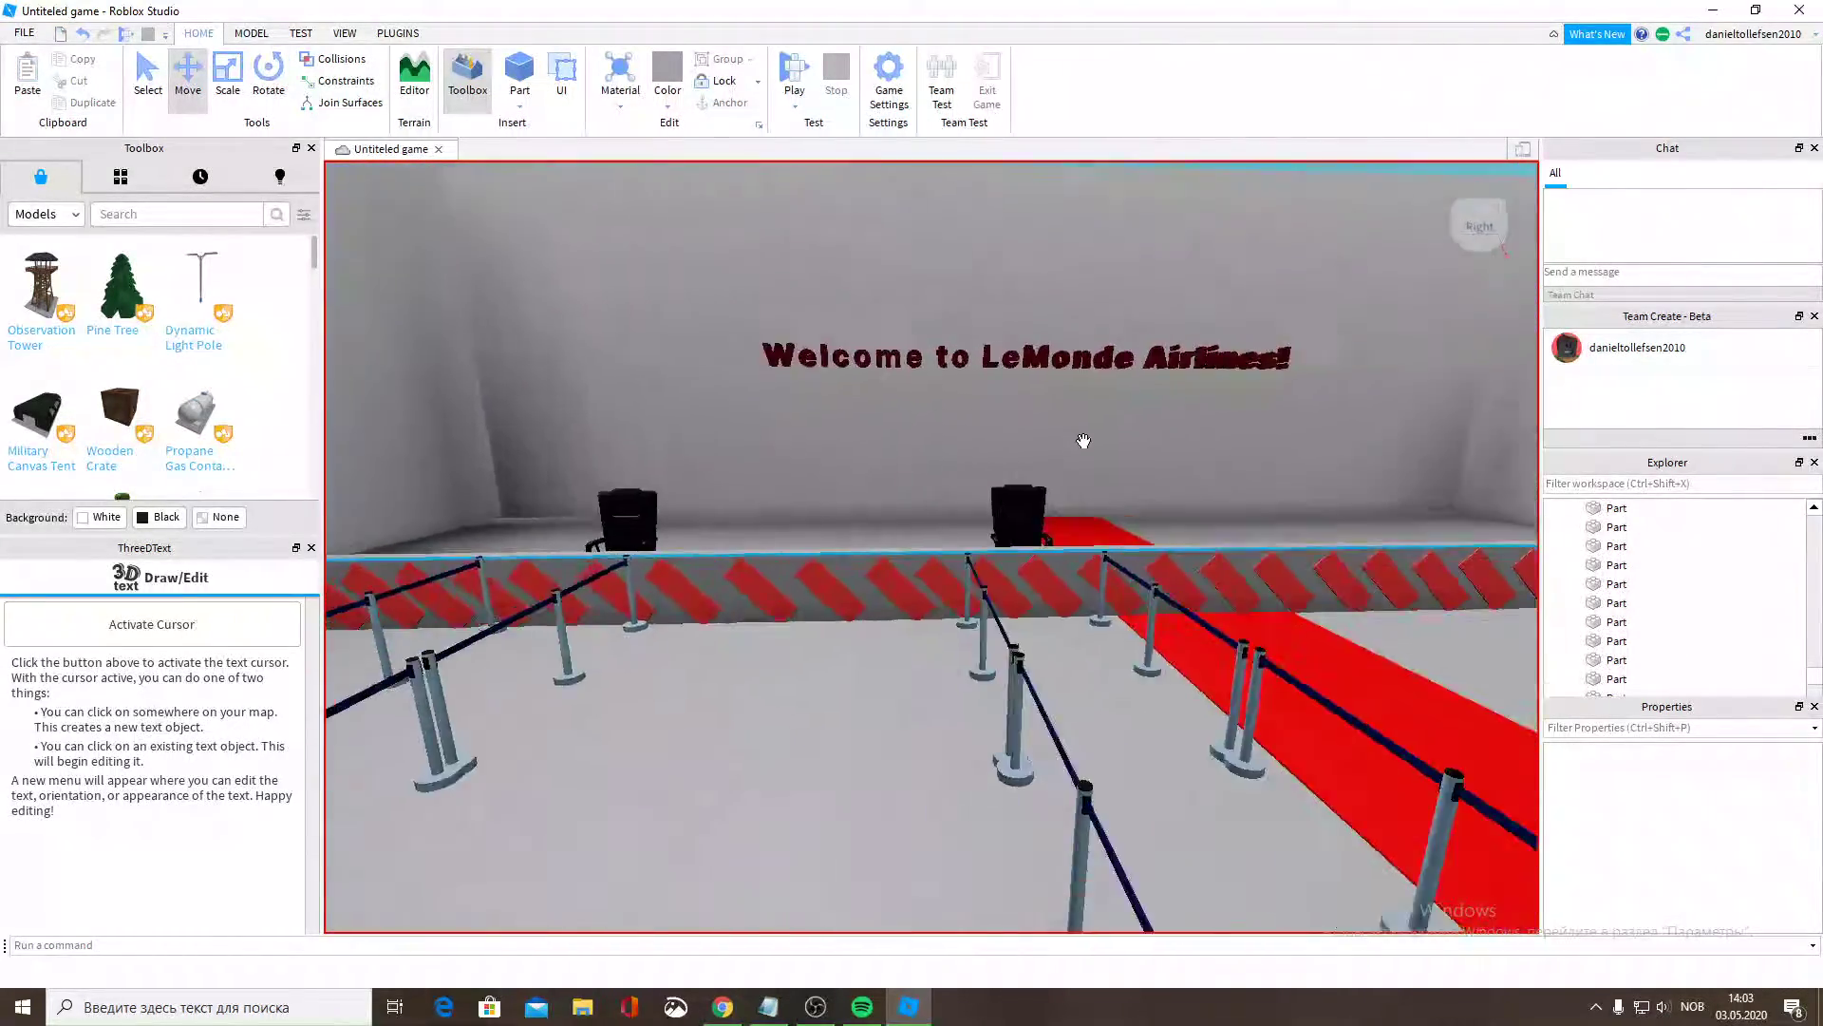
pyautogui.press('w')
pyautogui.press('w')
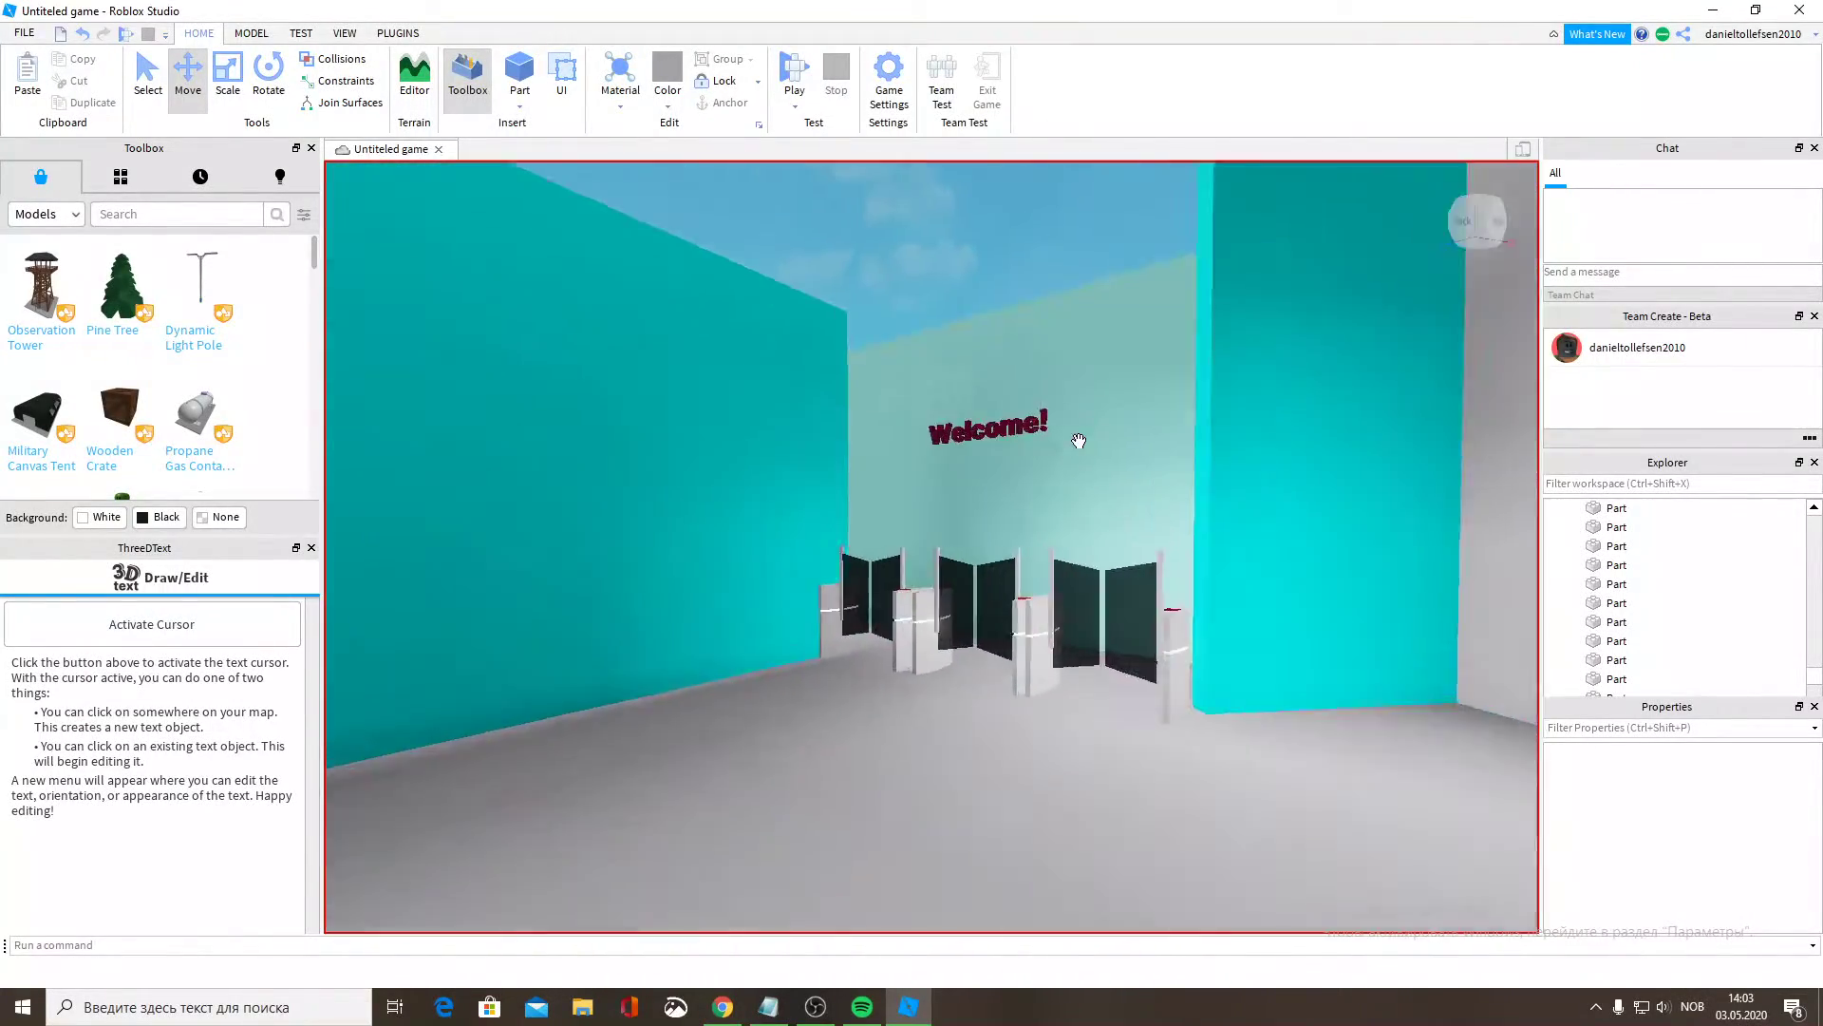
pyautogui.press('w')
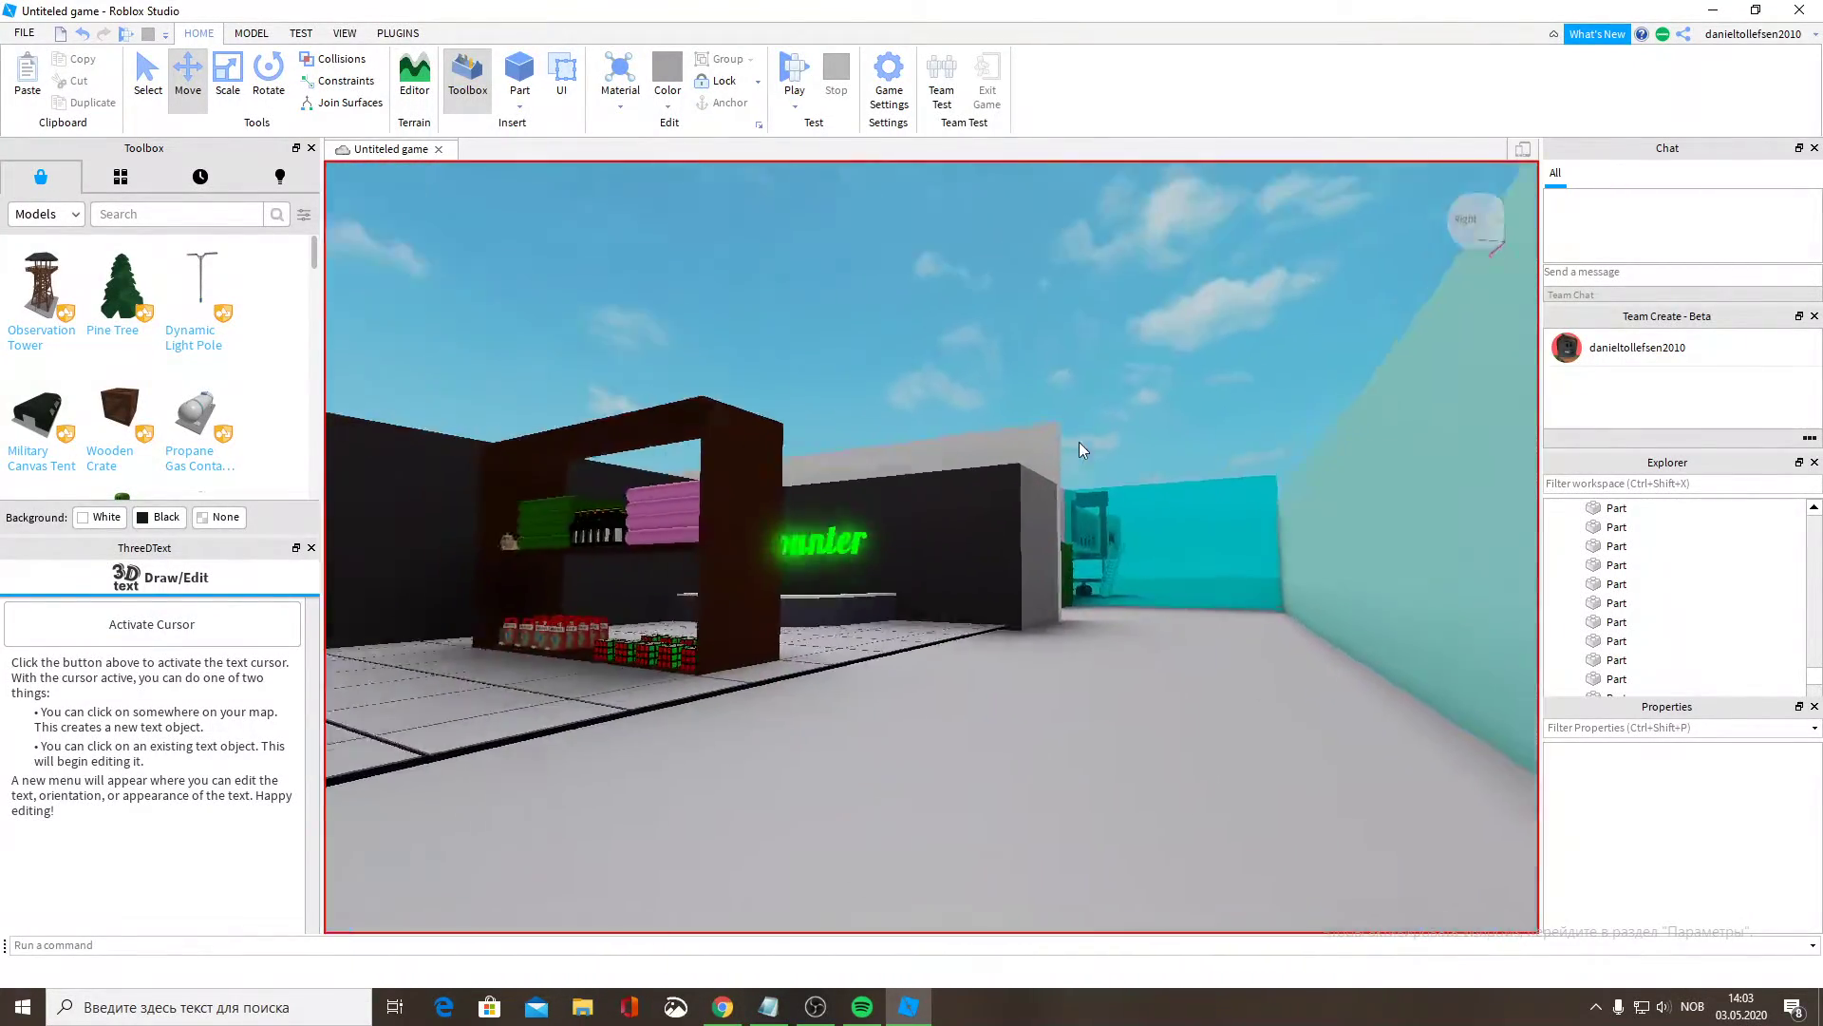
pyautogui.click(816, 1008)
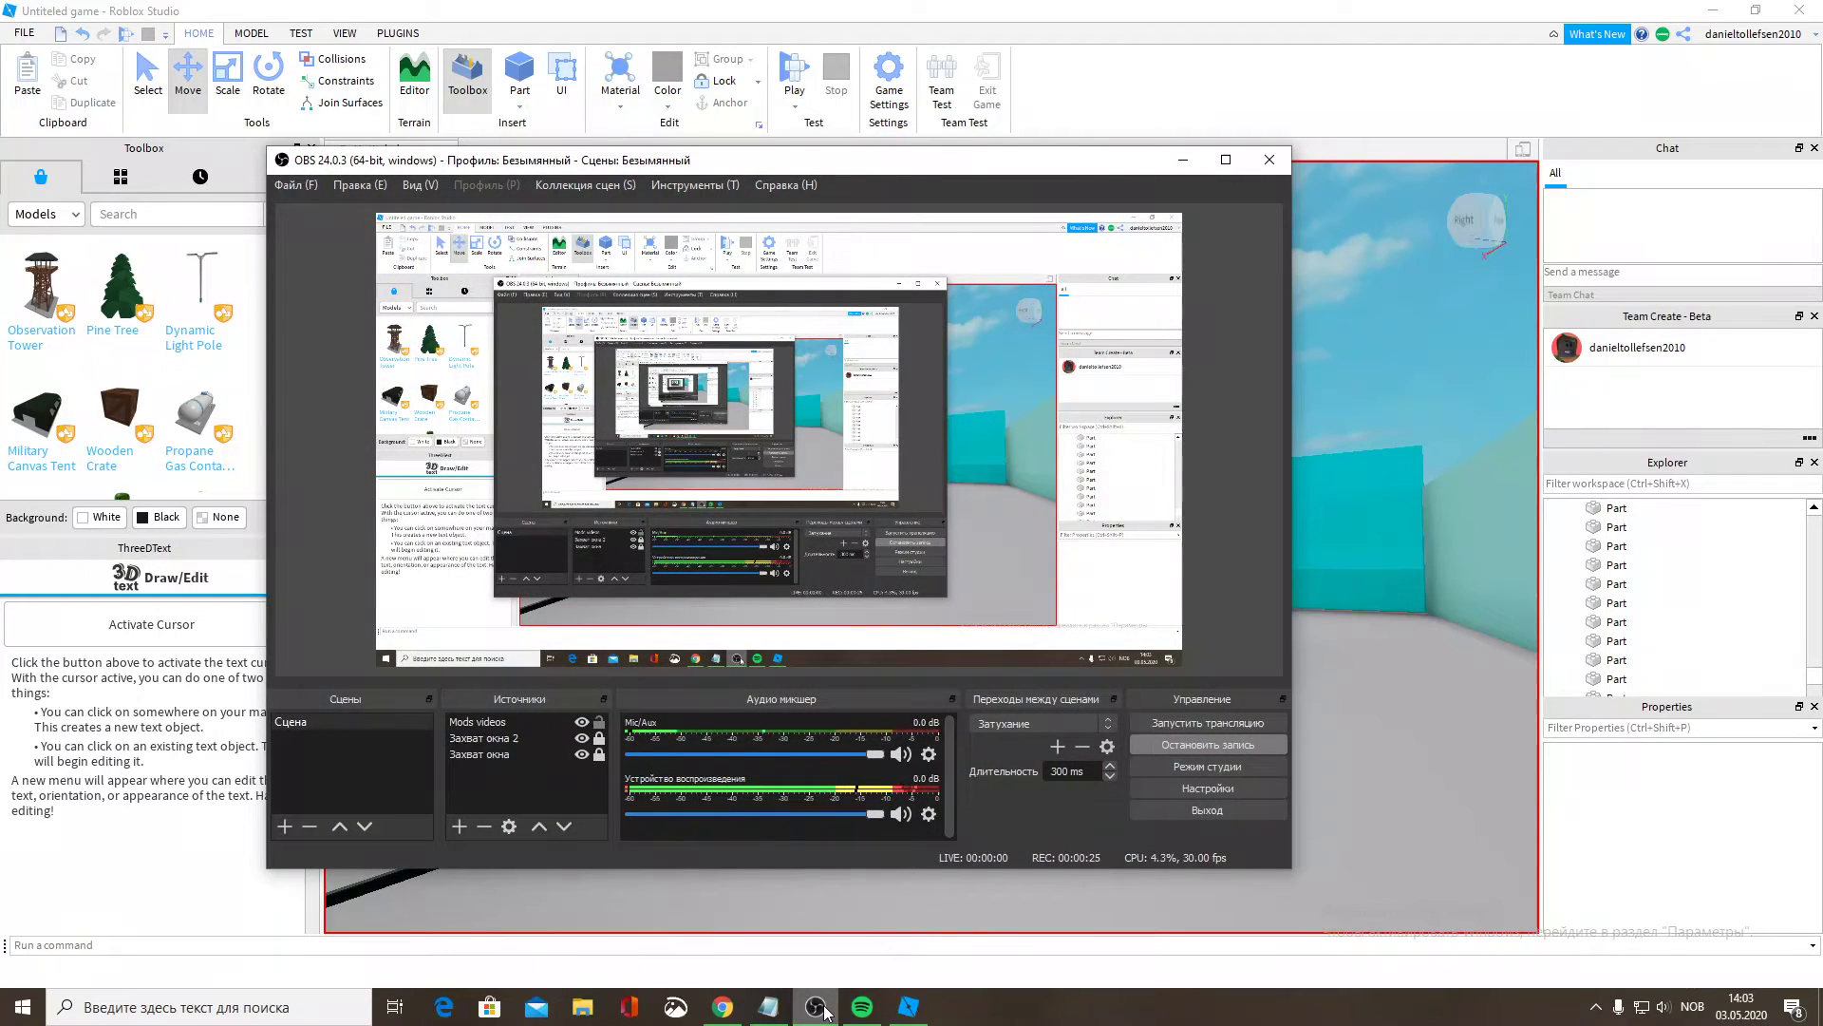
pyautogui.click(826, 1013)
pyautogui.press('d')
pyautogui.moveTo(1034, 527); pyautogui.dragTo(1036, 527, button='right')
pyautogui.press('s')
pyautogui.press('w')
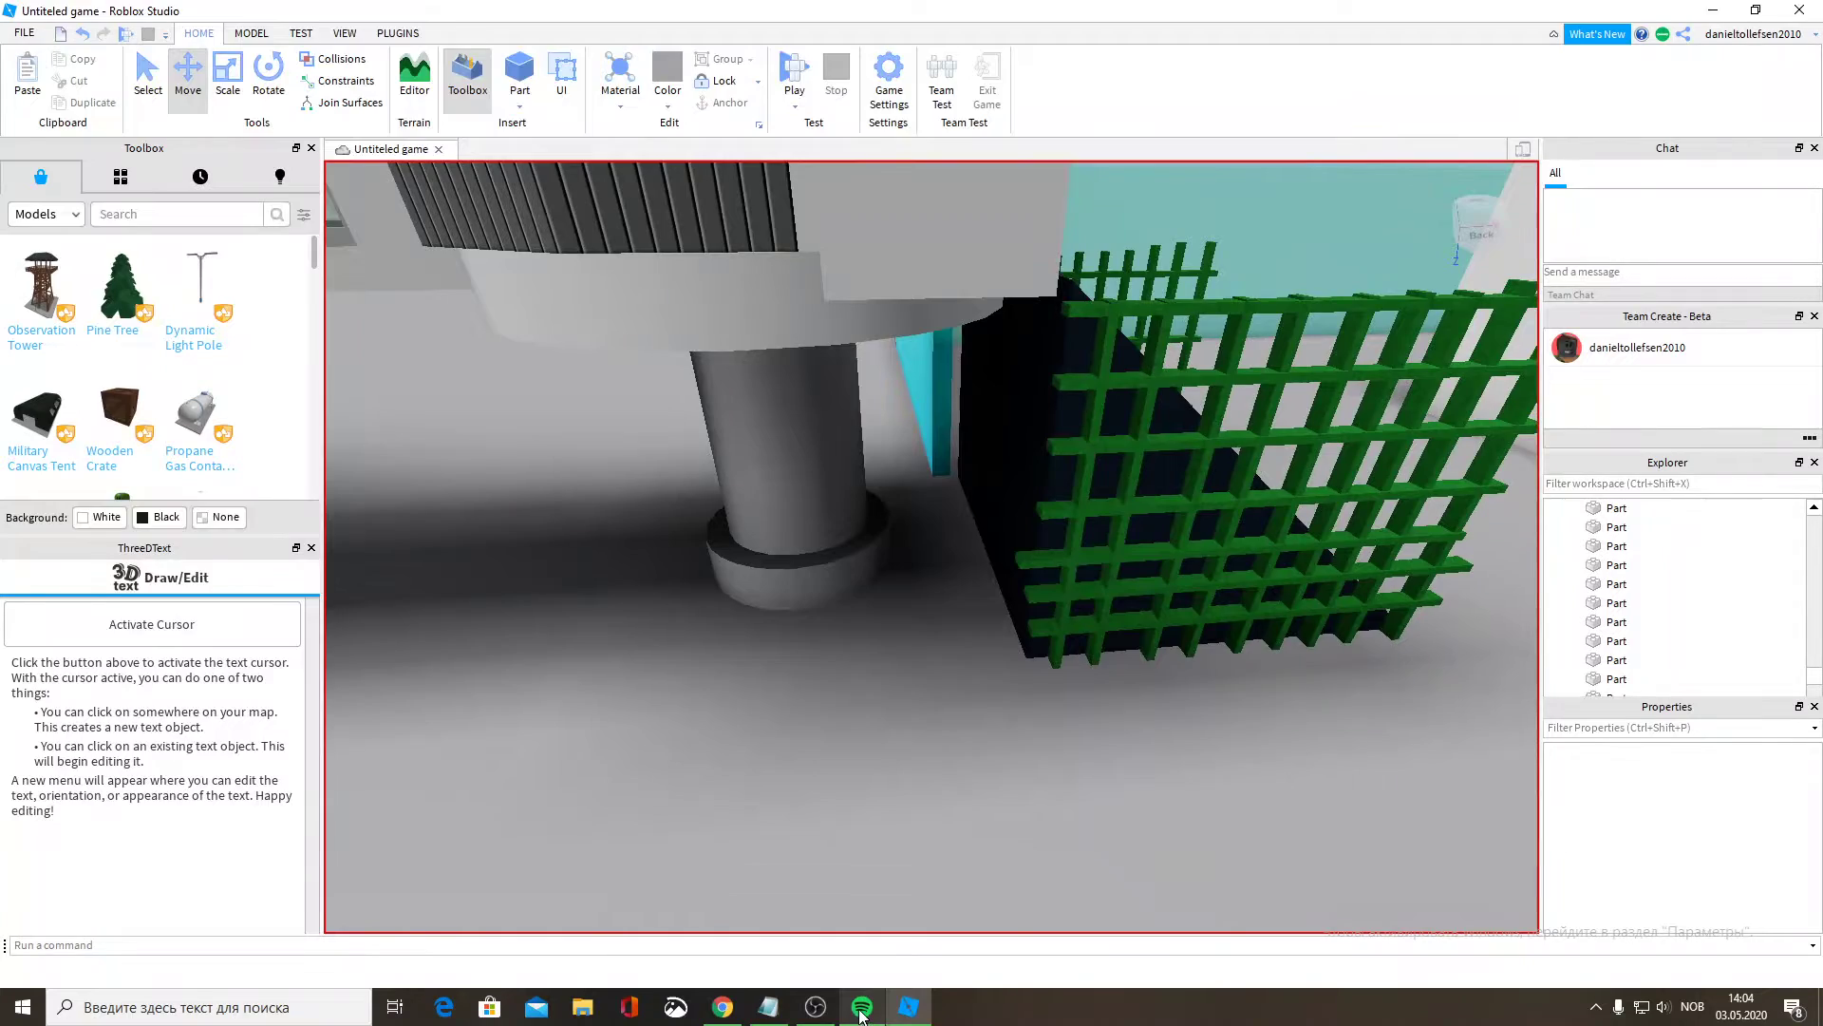
pyautogui.click(861, 1009)
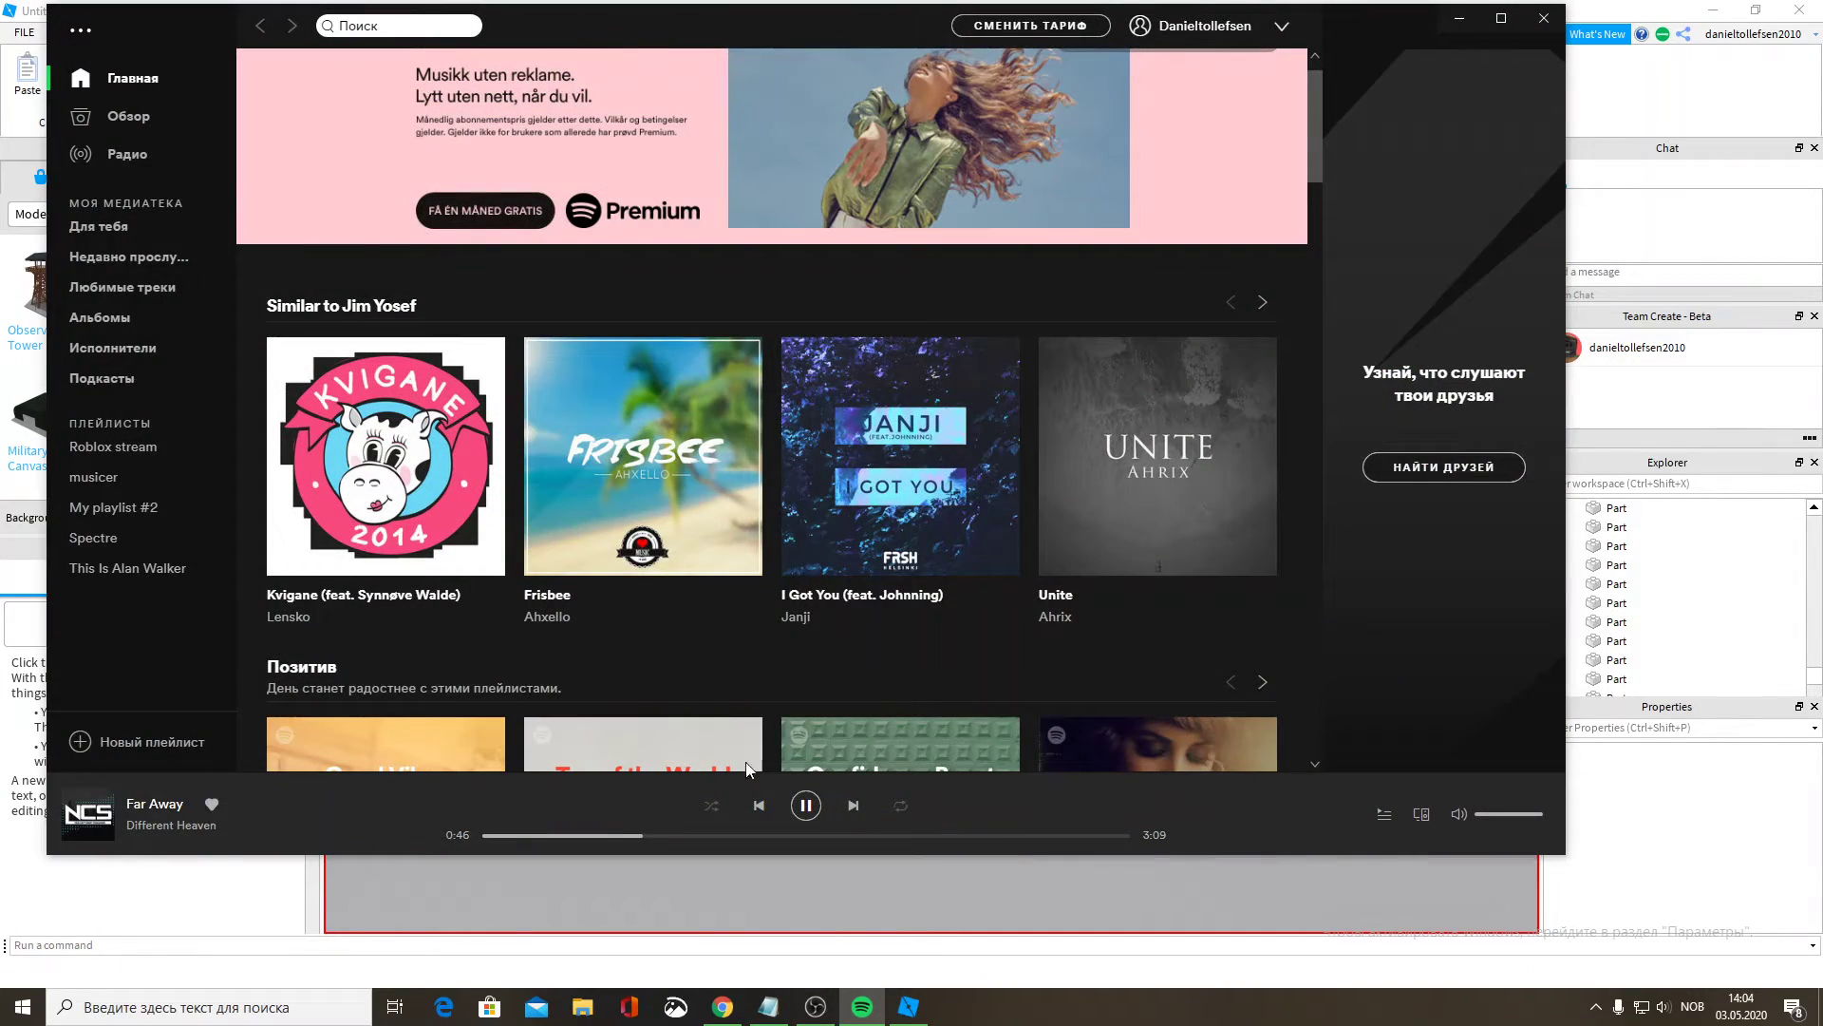
pyautogui.click(1461, 17)
# Insert a block at the ramp's corner beside the jetway and scale it into a thin upright panel about as high as the ramp.
pyautogui.moveTo(1151, 821); pyautogui.dragTo(1151, 823, button='right')
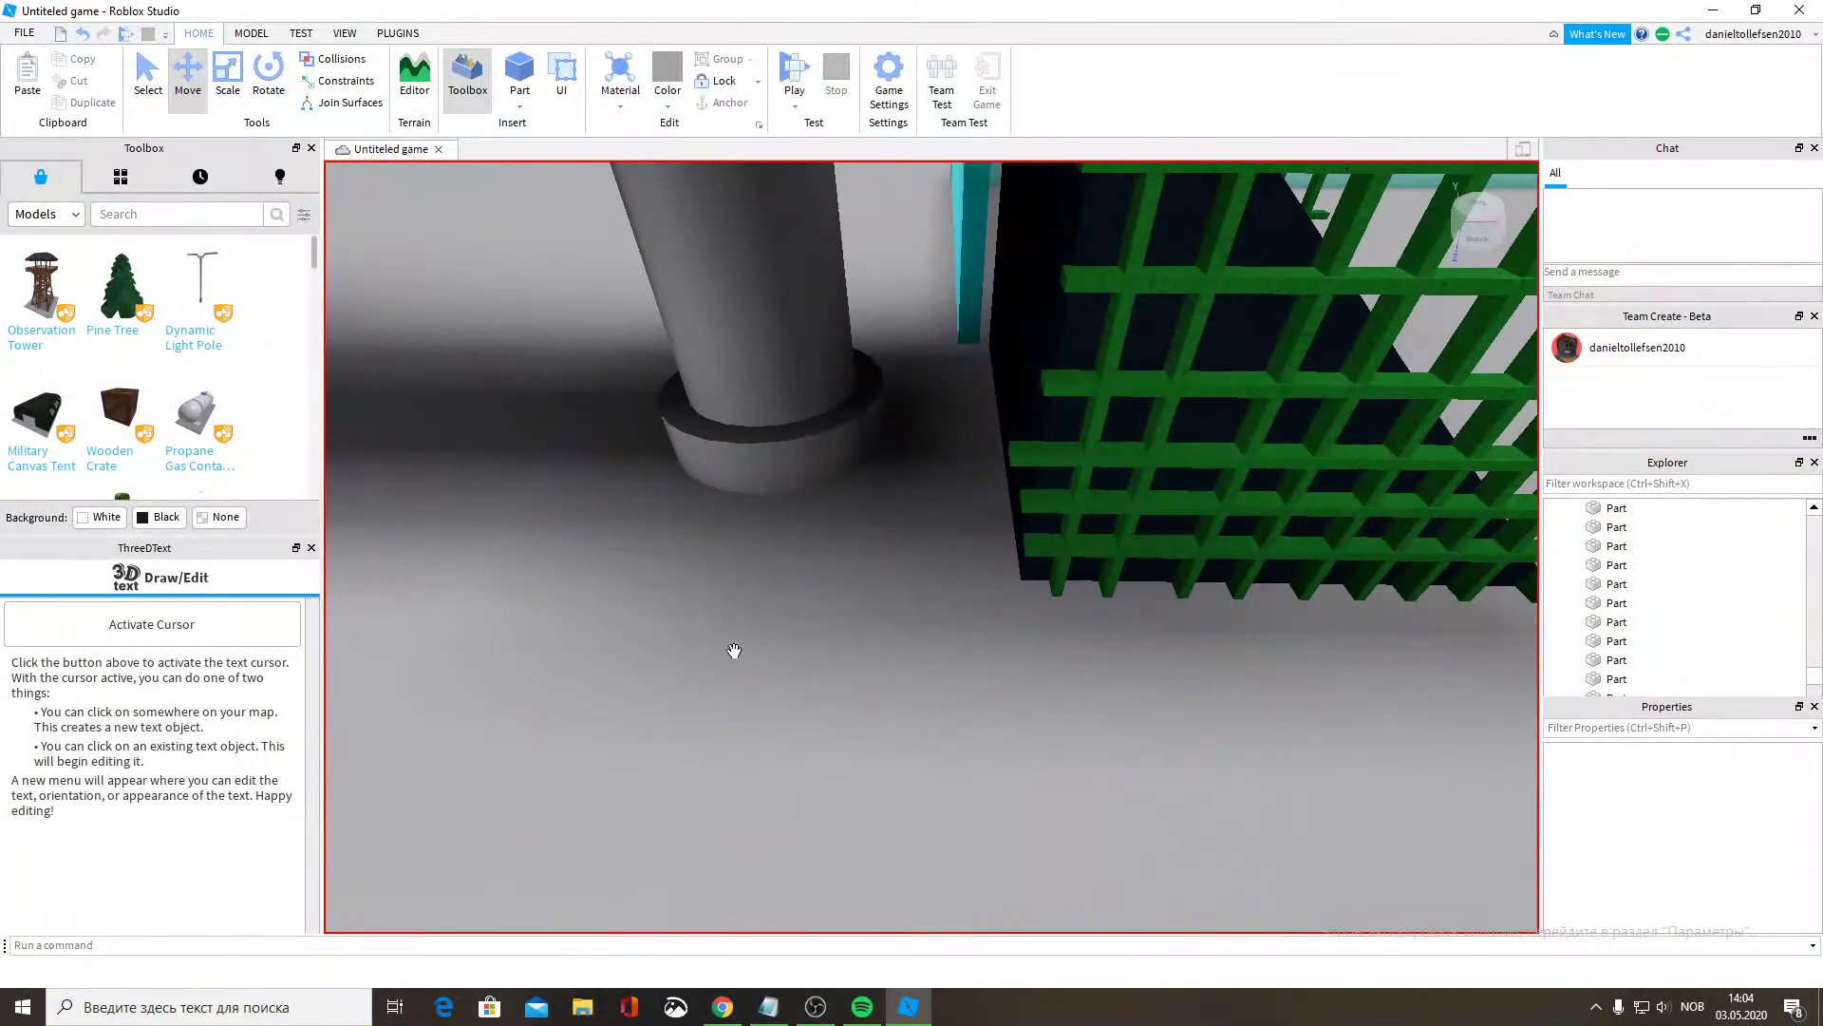
pyautogui.click(541, 127)
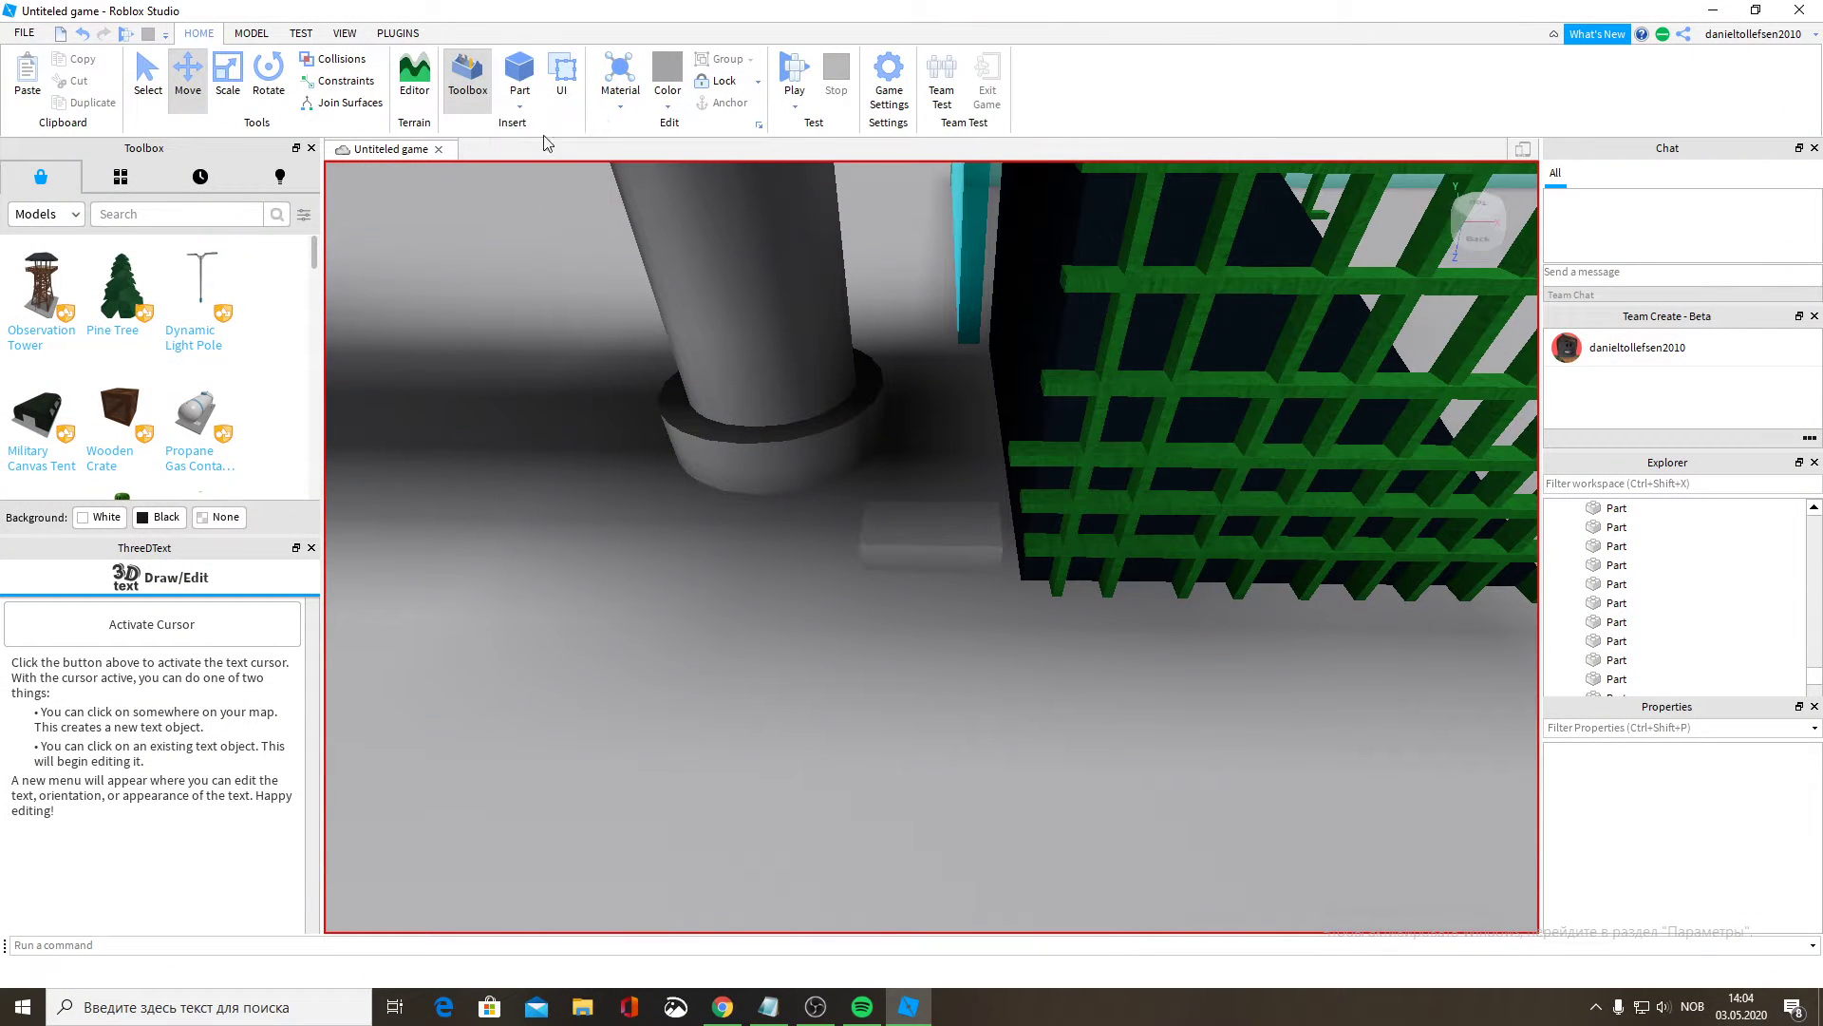
pyautogui.moveTo(934, 559); pyautogui.dragTo(941, 562)
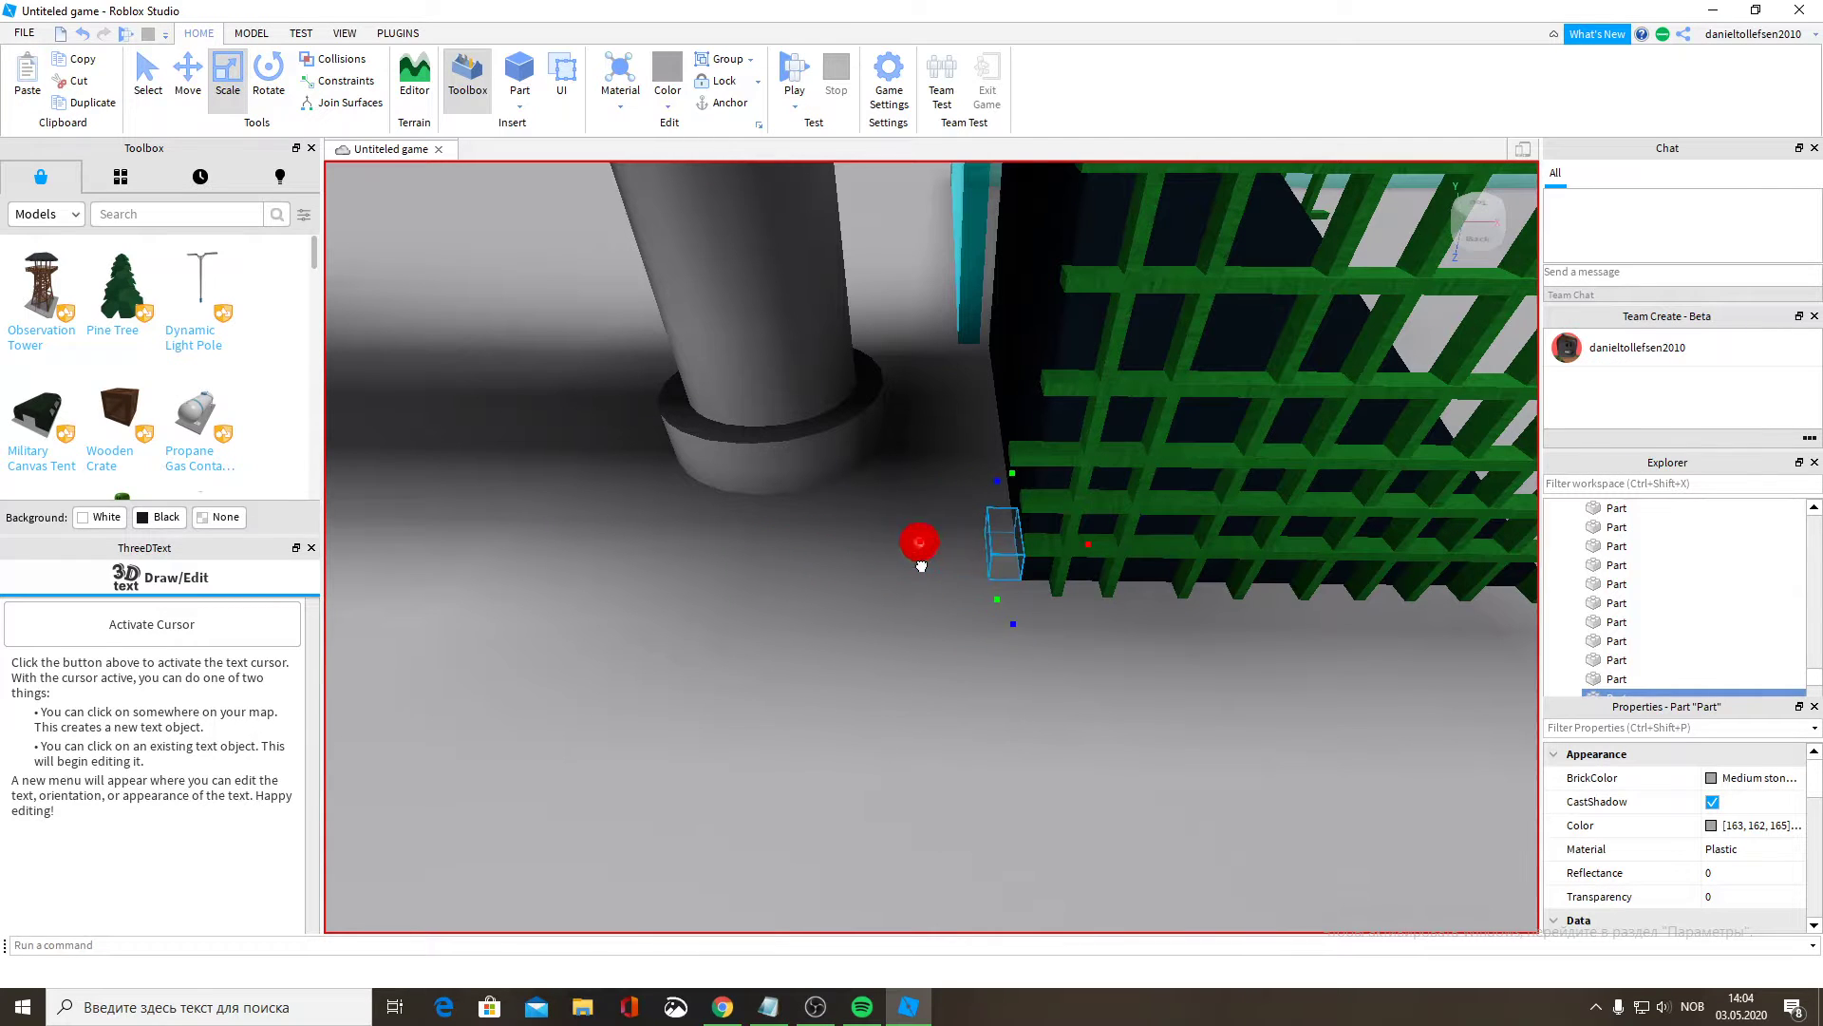
pyautogui.scroll(-5, 1017, 460)
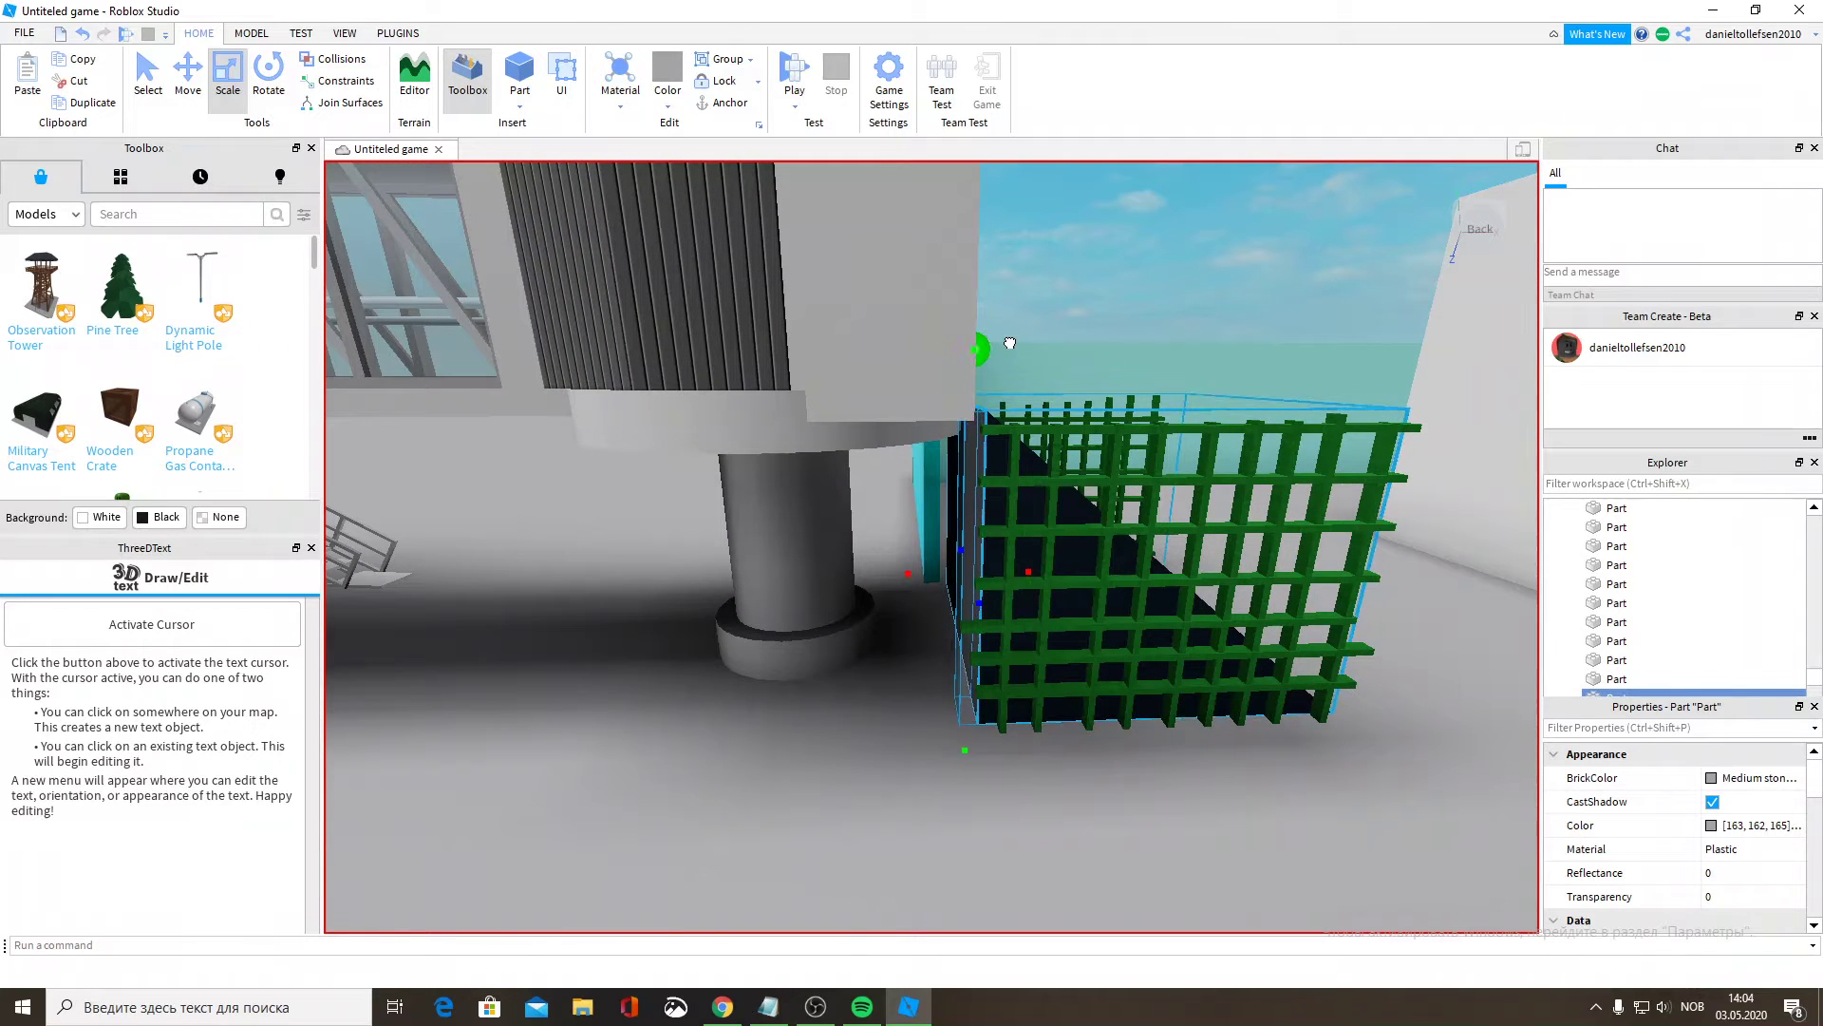
pyautogui.moveTo(1013, 645); pyautogui.dragTo(1014, 644)
pyautogui.moveTo(1013, 644); pyautogui.dragTo(1013, 644, button='right')
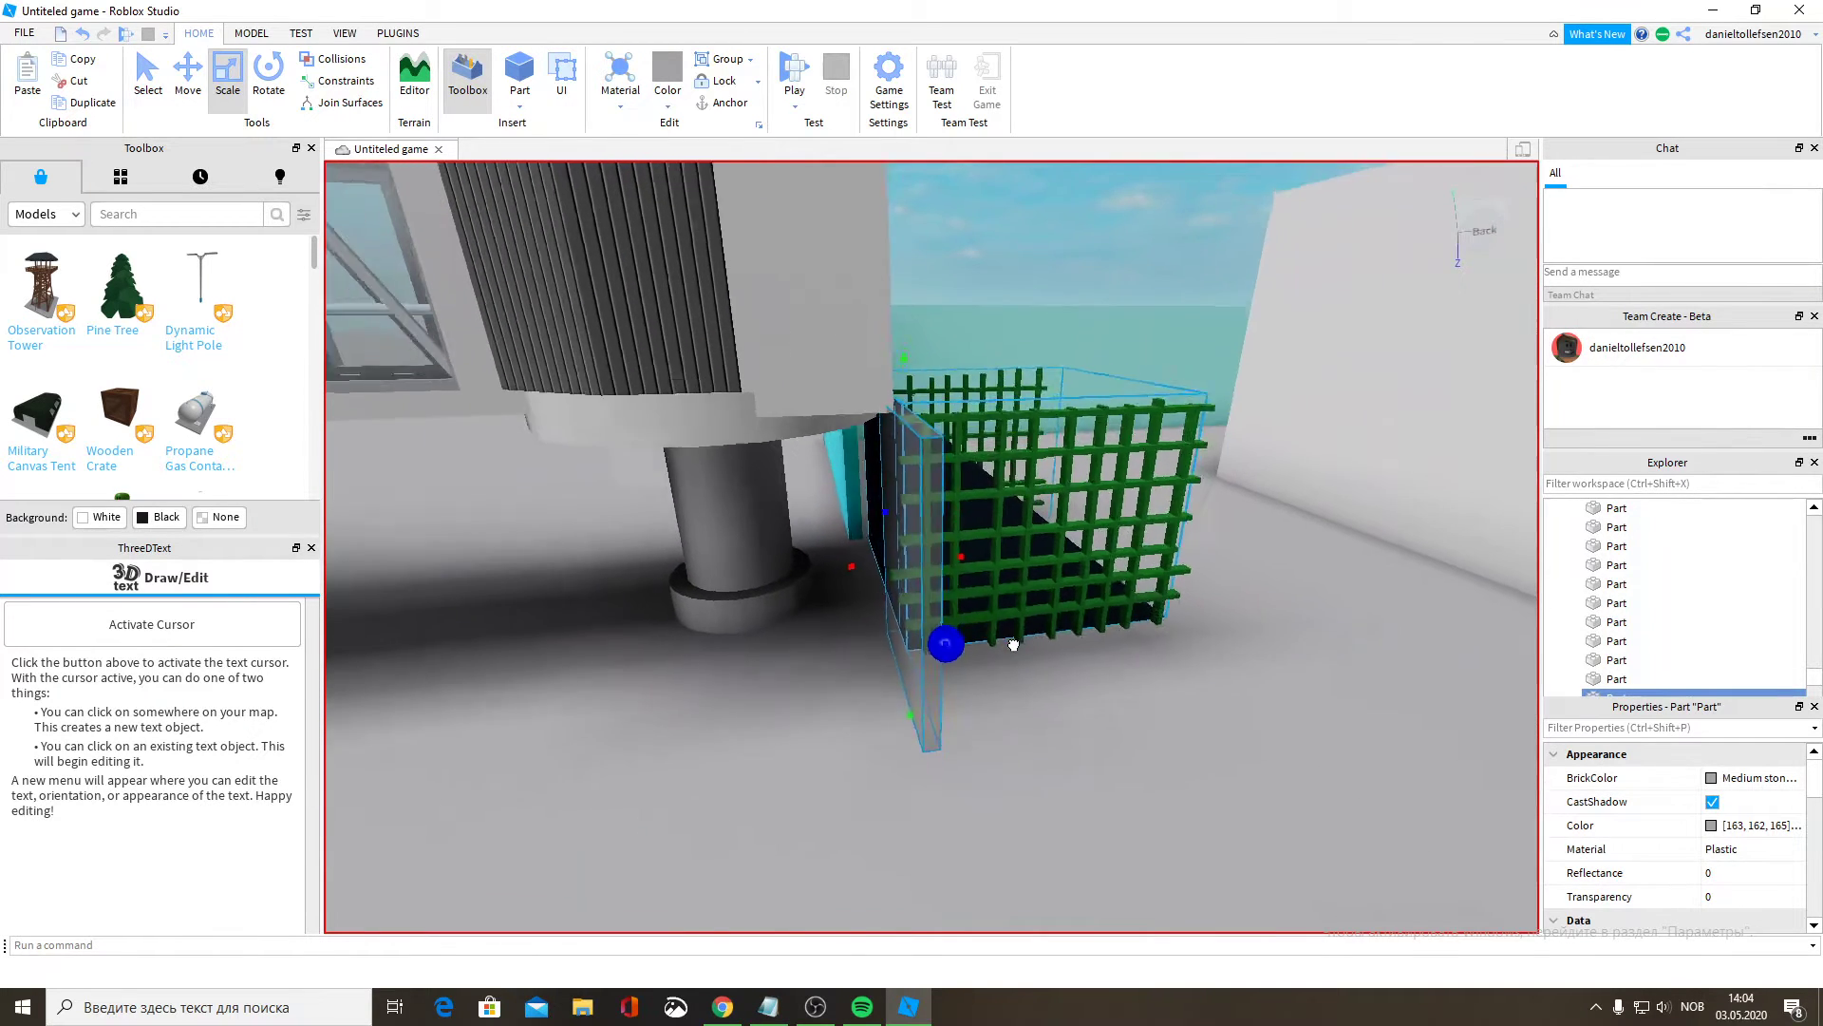
pyautogui.moveTo(1013, 644); pyautogui.dragTo(965, 579)
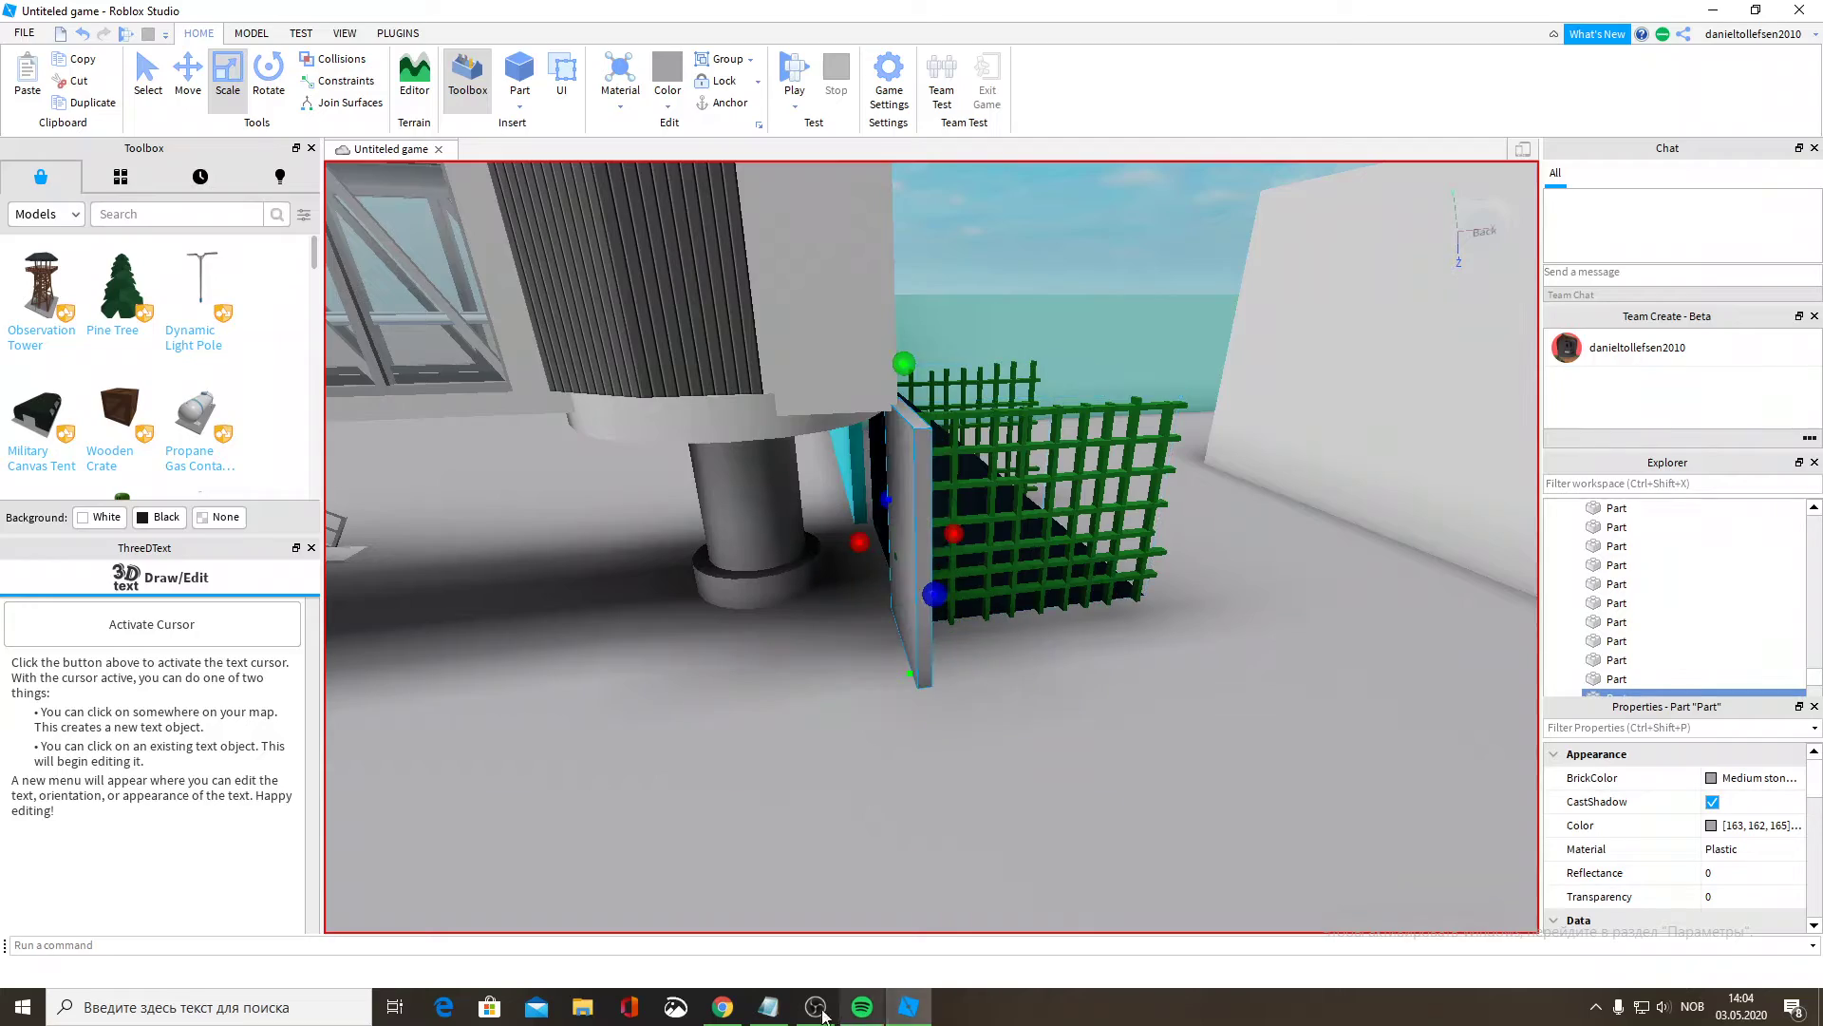
# Move the panel outward until it stands beside the ramp's green lattice, and anchor it.
pyautogui.moveTo(1041, 502); pyautogui.dragTo(1041, 502, button='right')
pyautogui.press('d')
pyautogui.press('s')
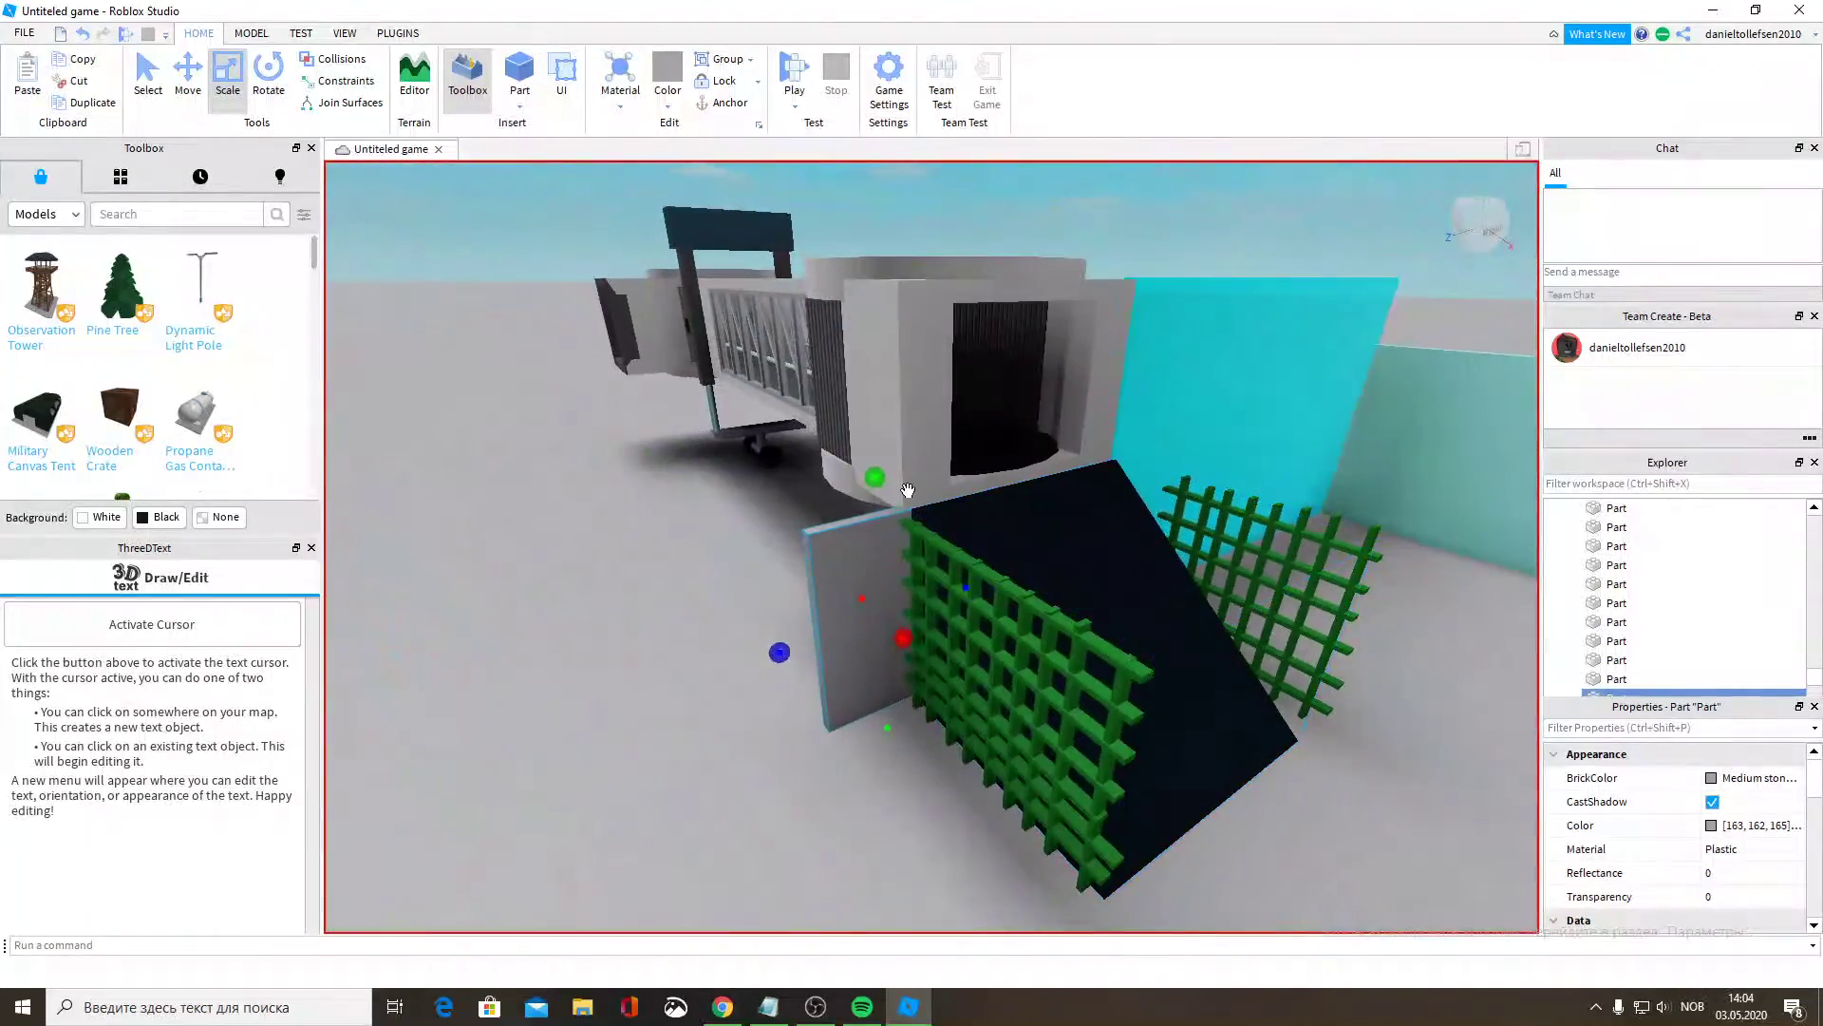
pyautogui.moveTo(877, 480)
pyautogui.mouseDown()
pyautogui.moveTo(871, 458)
pyautogui.moveTo(871, 489)
pyautogui.mouseUp()
pyautogui.moveTo(875, 545); pyautogui.dragTo(875, 545, button='right')
pyautogui.press('w')
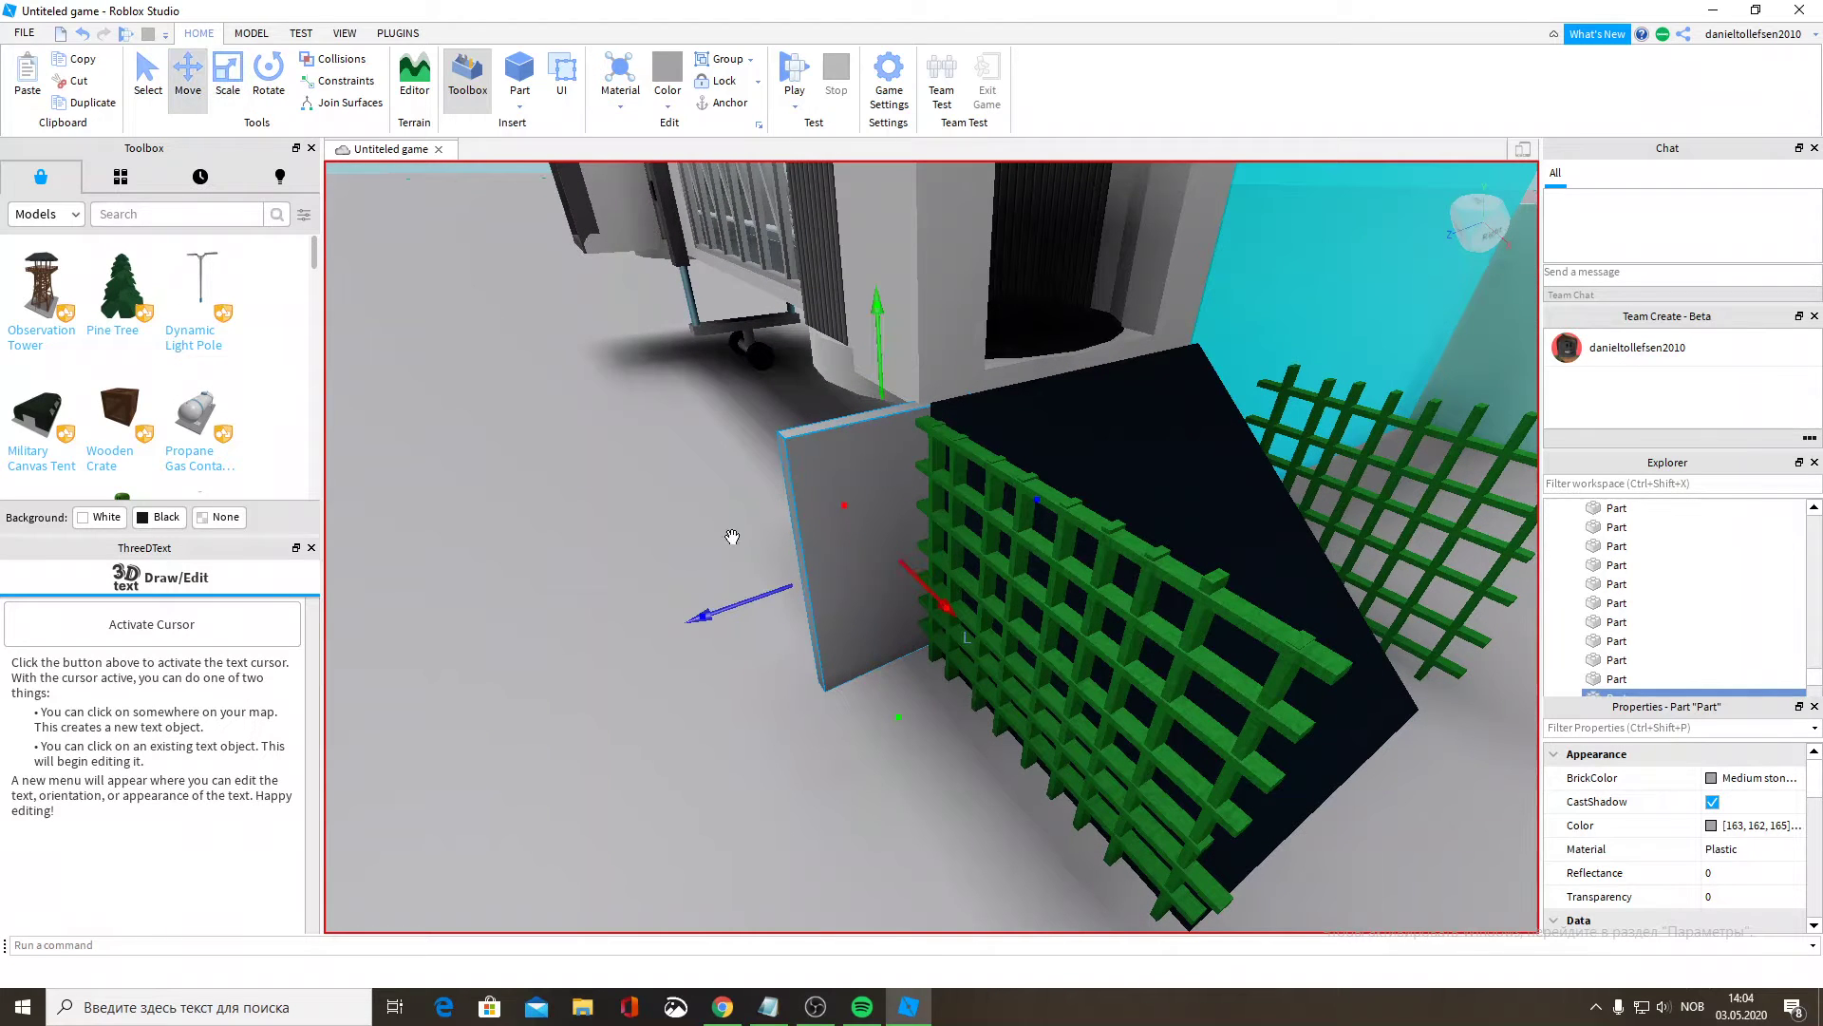
pyautogui.moveTo(722, 614); pyautogui.dragTo(662, 646)
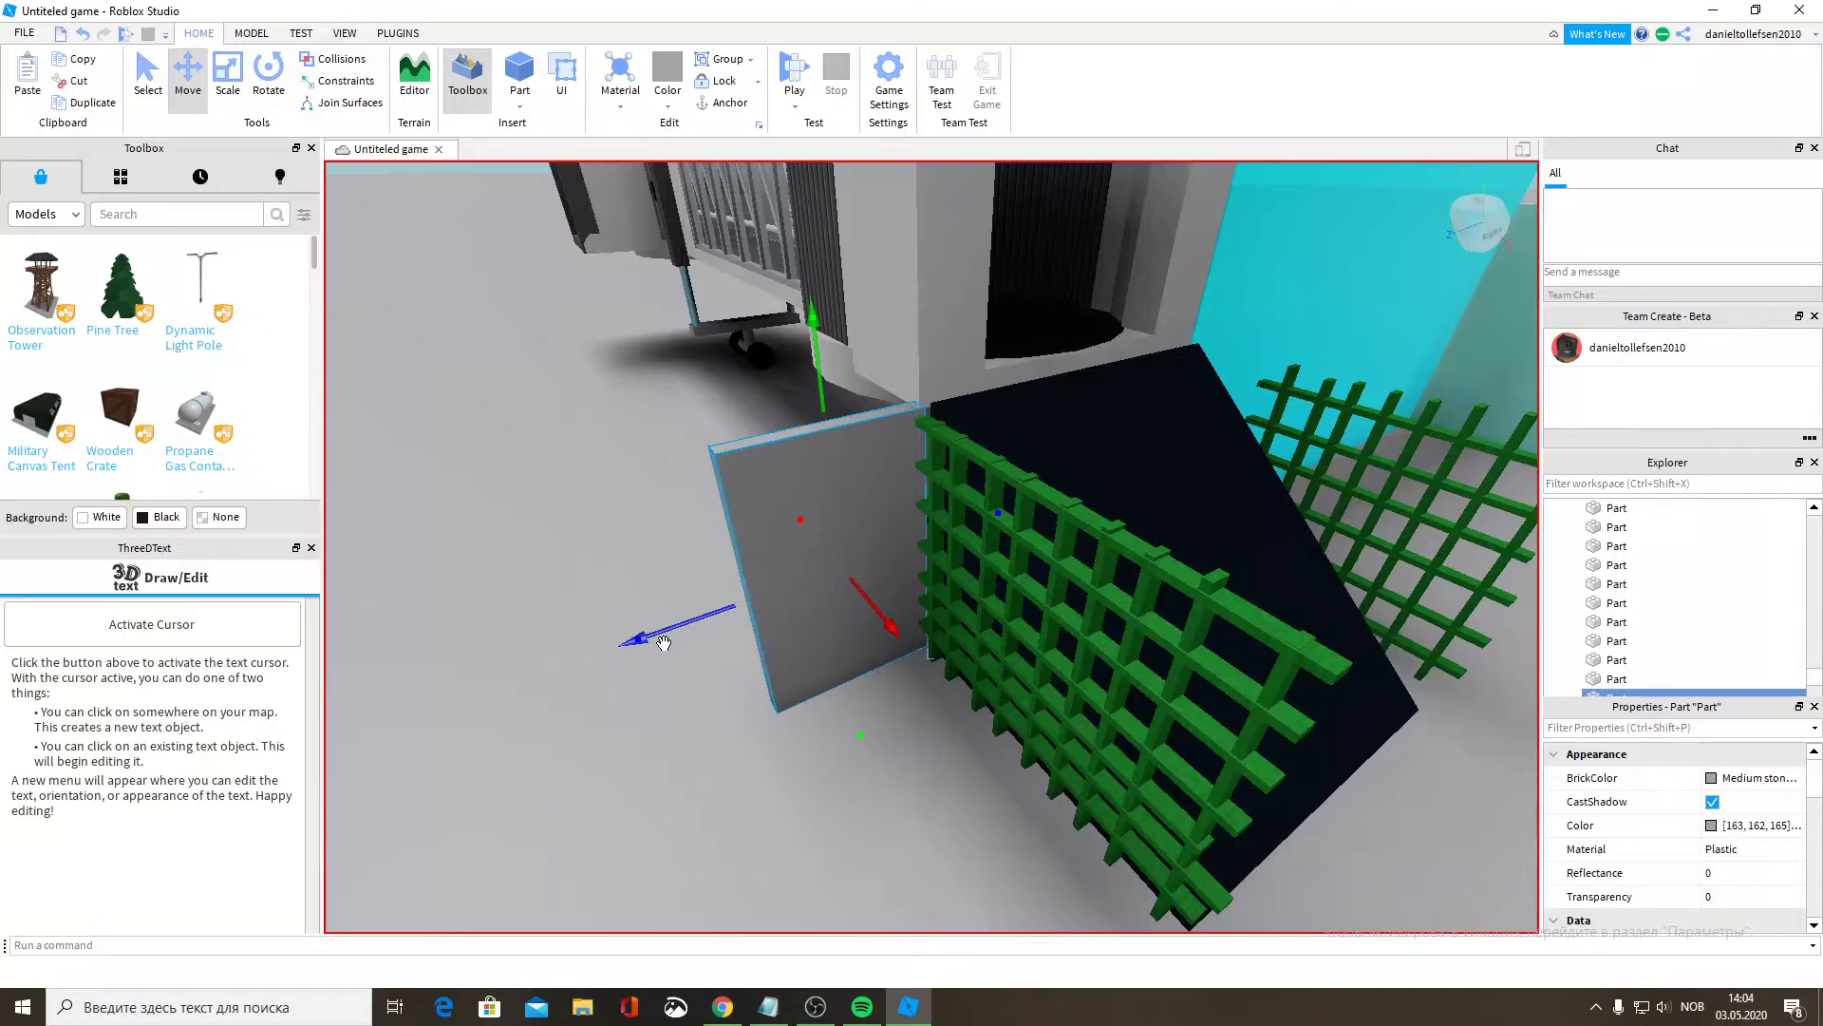
pyautogui.scroll(5, 801, 458)
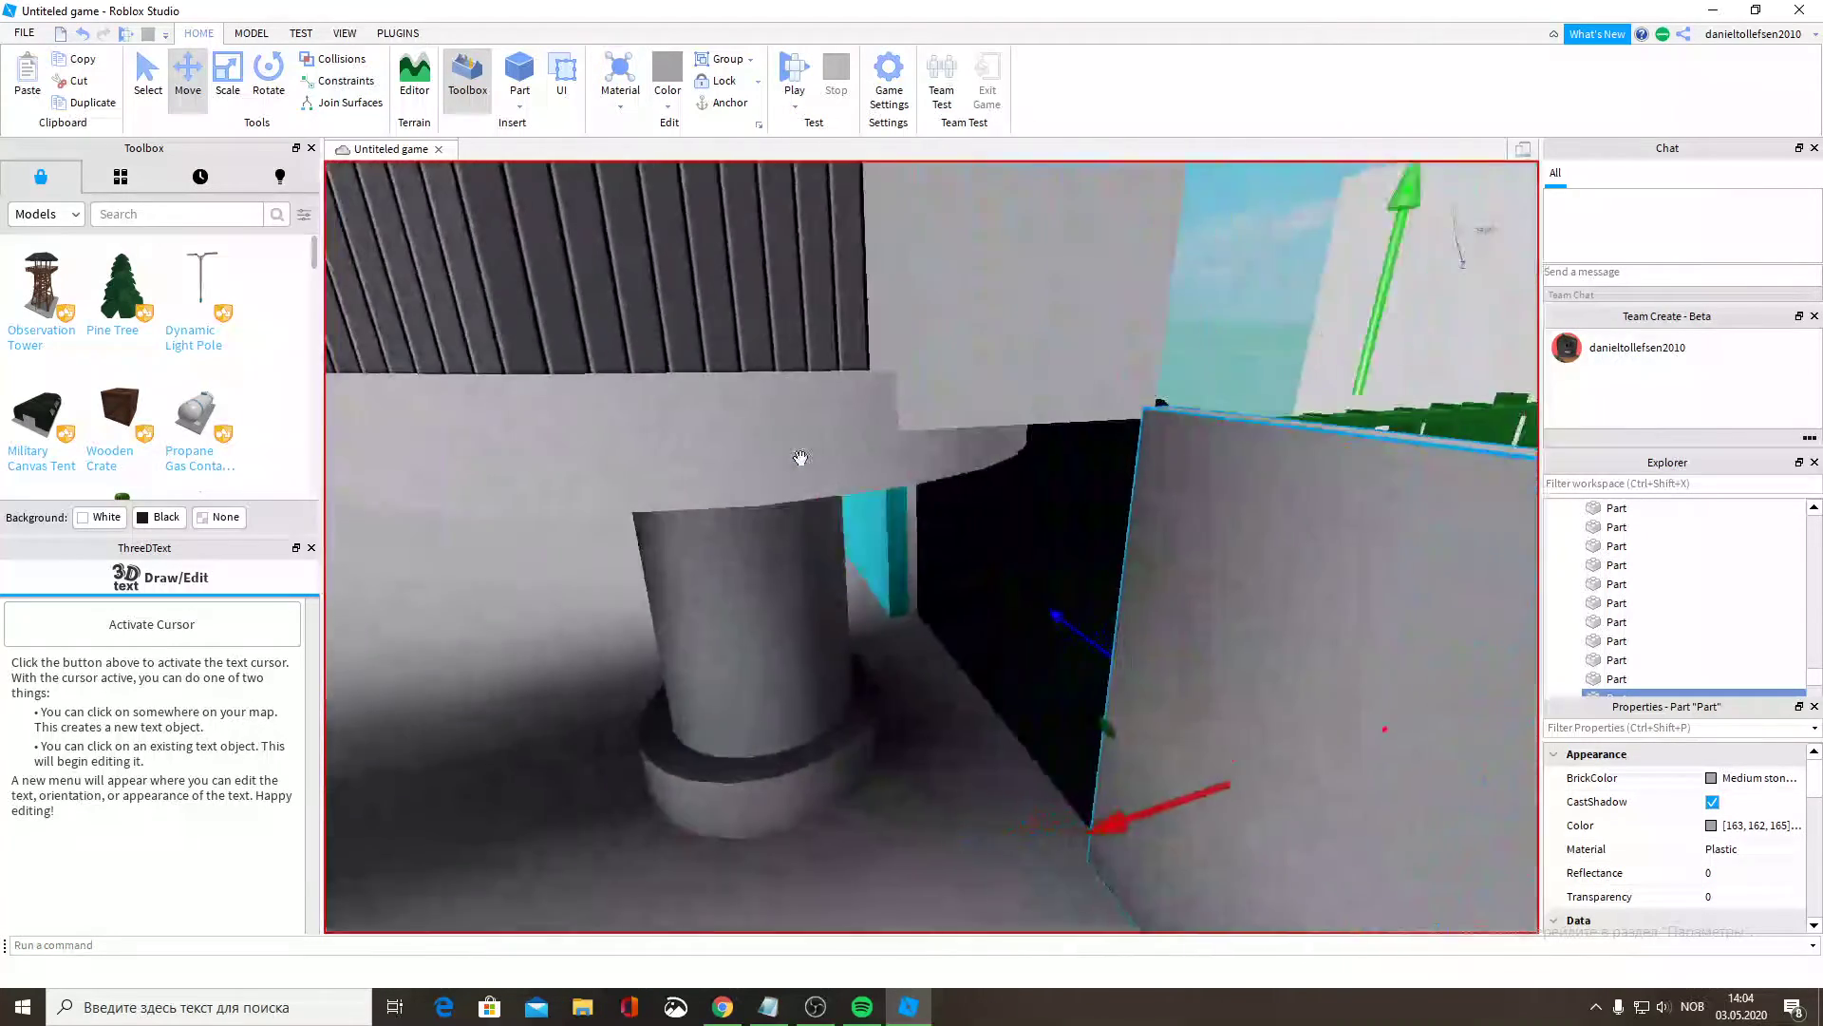
pyautogui.scroll(-6, 801, 458)
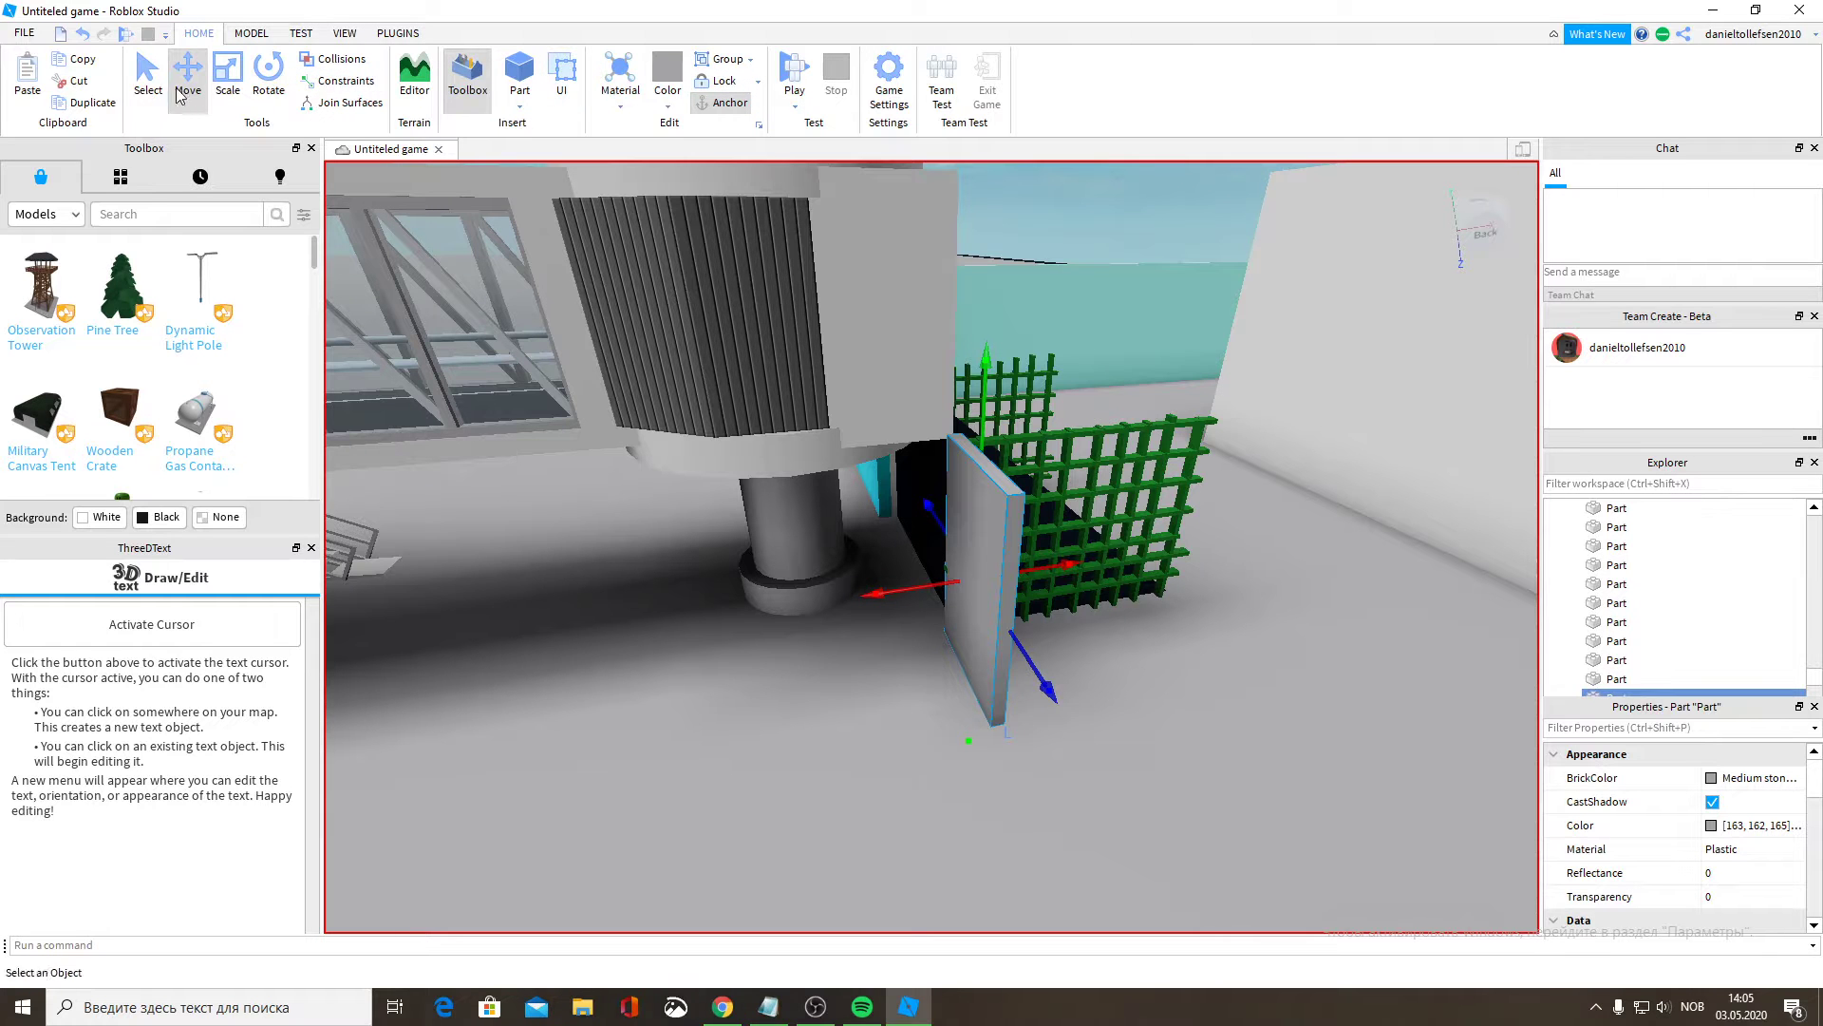
# Scale the anchored panel up to the jetway's roof height and lengthen it into a wall running away from the ramp.
pyautogui.moveTo(984, 420); pyautogui.dragTo(982, 352)
pyautogui.moveTo(1092, 570); pyautogui.dragTo(1091, 569, button='right')
pyautogui.scroll(-5, 1091, 569)
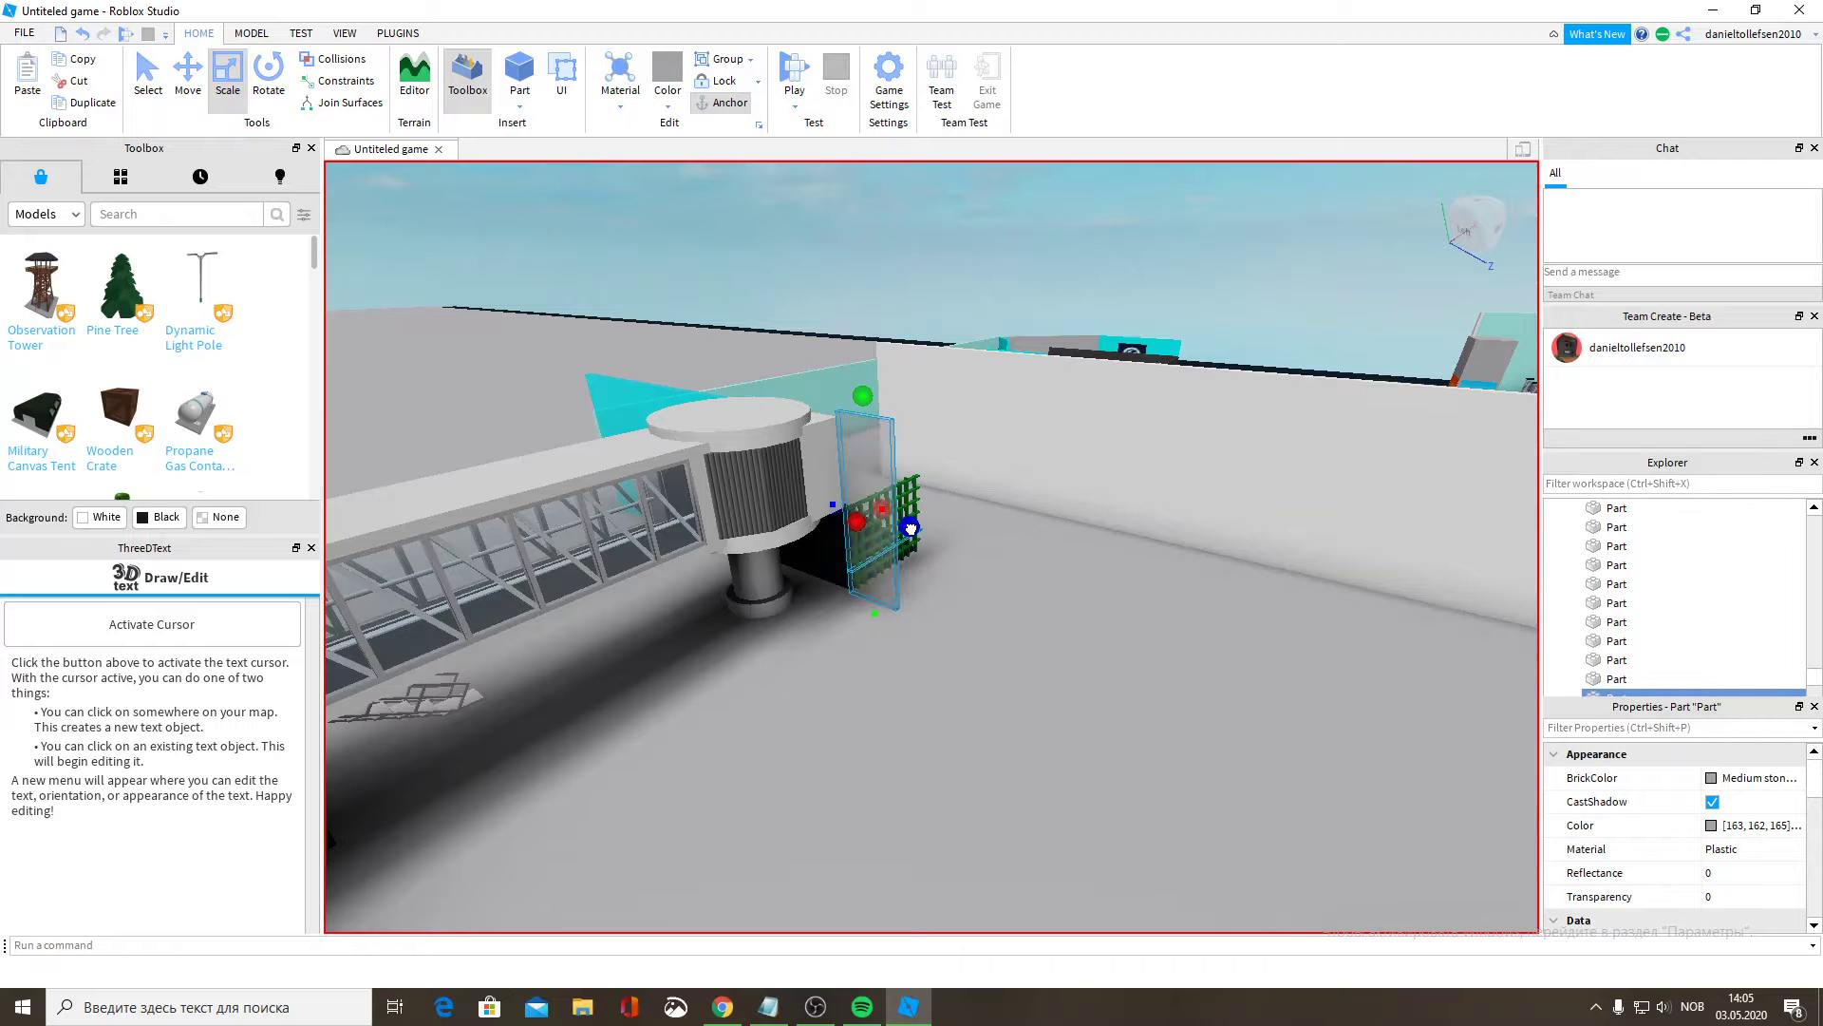
pyautogui.moveTo(929, 532); pyautogui.dragTo(934, 533)
pyautogui.moveTo(933, 534); pyautogui.dragTo(932, 533, button='right')
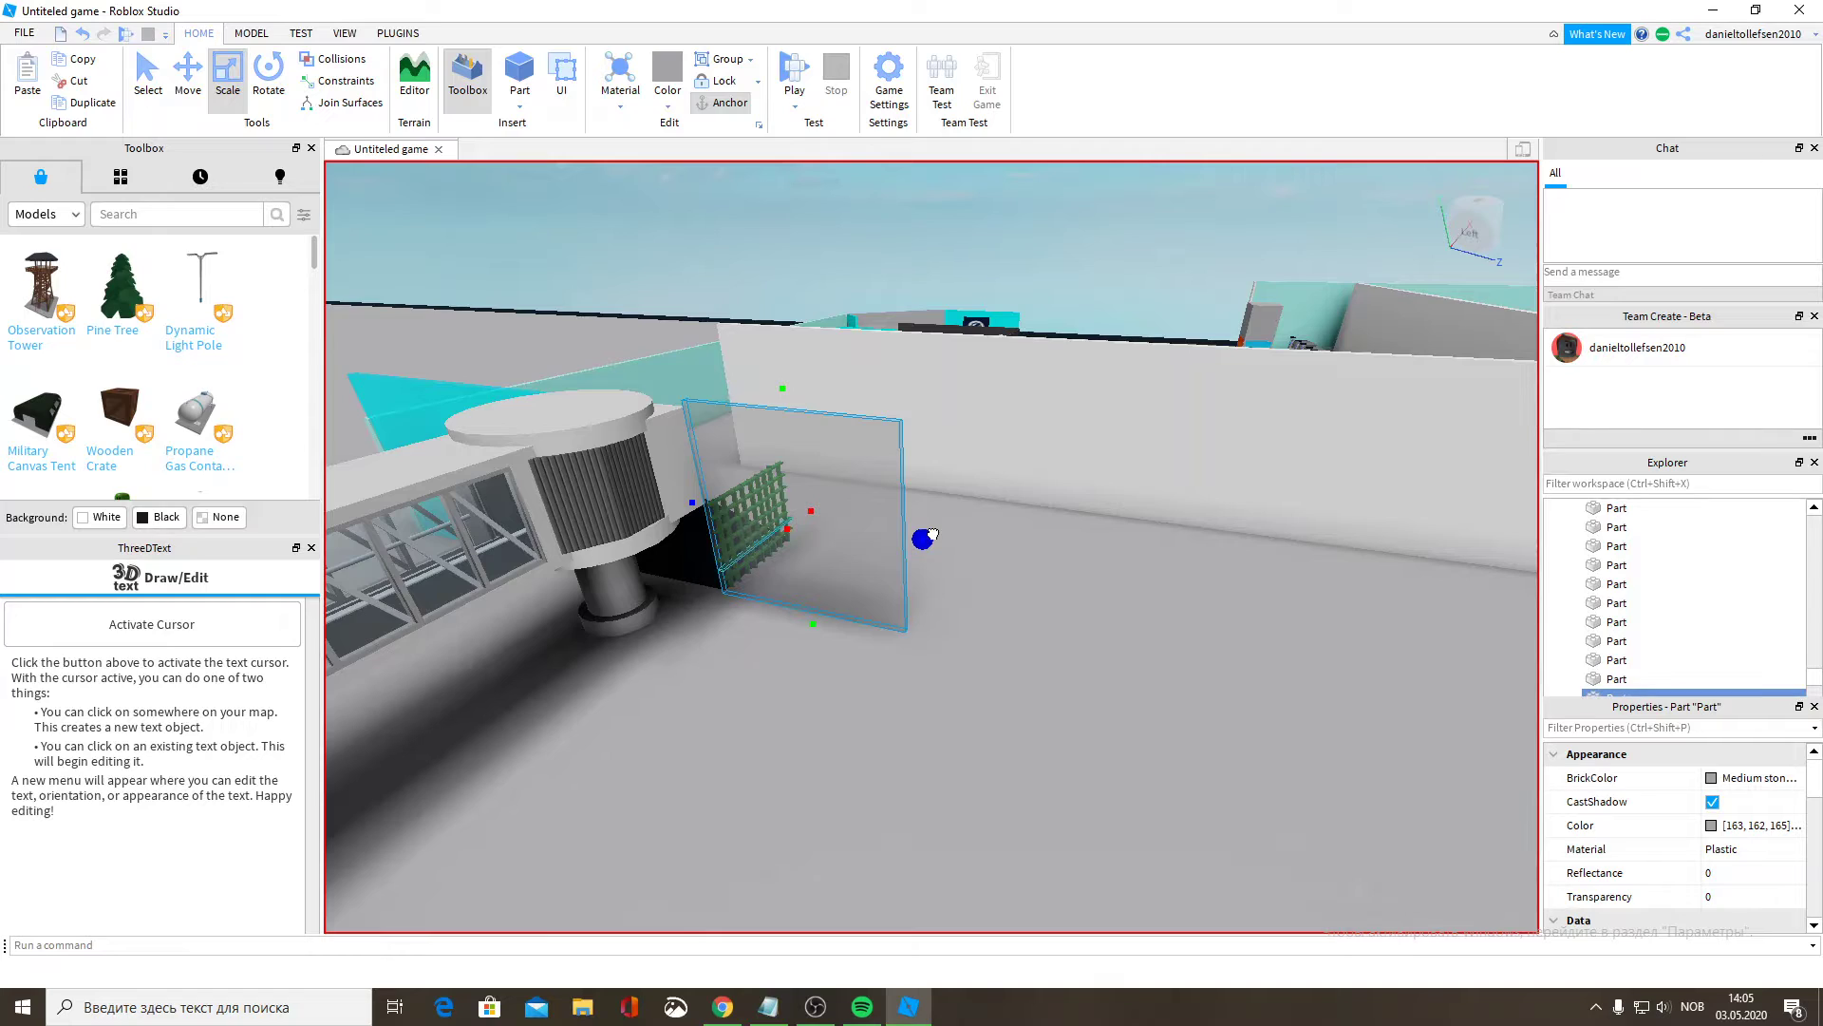
pyautogui.moveTo(933, 534); pyautogui.dragTo(933, 534)
# Fine-tune the wall's height to line up with the upper edge of the jetway entrance.
pyautogui.press('w')
pyautogui.moveTo(936, 533); pyautogui.dragTo(934, 533, button='right')
pyautogui.press('d')
pyautogui.press('a')
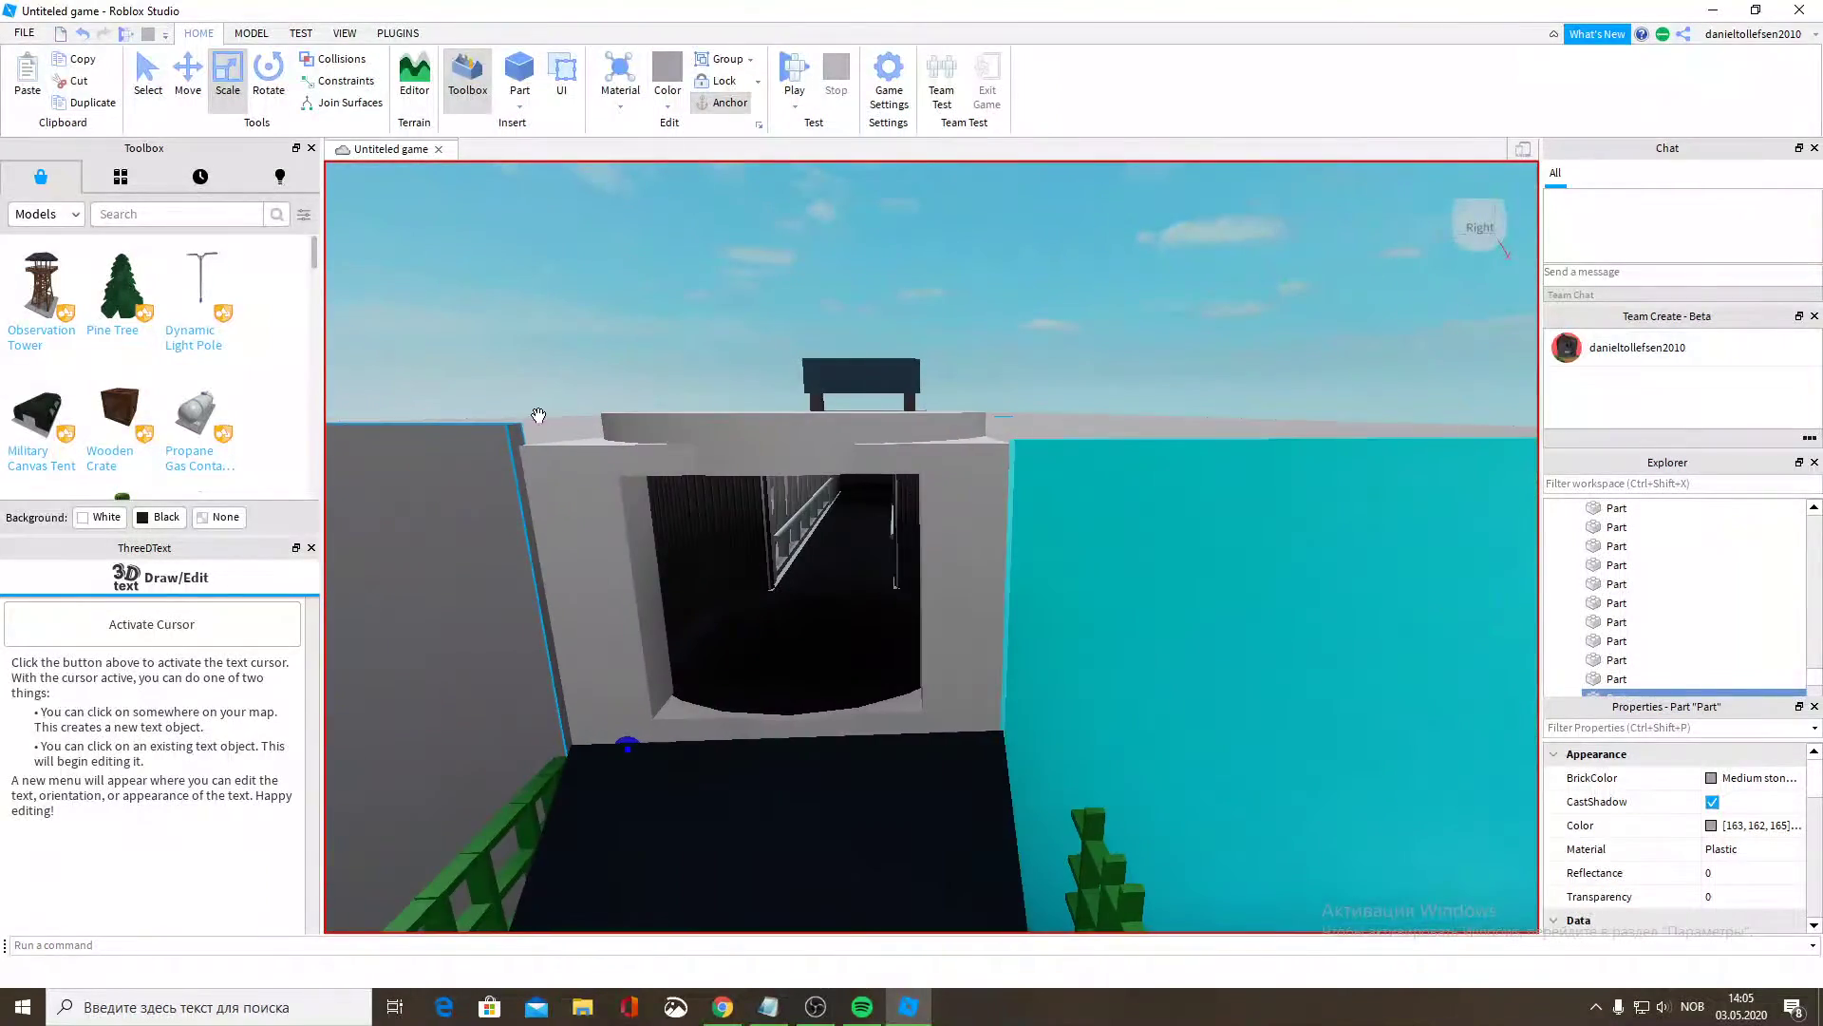
pyautogui.moveTo(655, 504); pyautogui.dragTo(664, 481, button='right')
pyautogui.moveTo(728, 409); pyautogui.dragTo(731, 426)
# Extend the free end of the wall further along the outside of the terminal building.
pyautogui.press('s')
pyautogui.moveTo(904, 533); pyautogui.dragTo(902, 533, button='right')
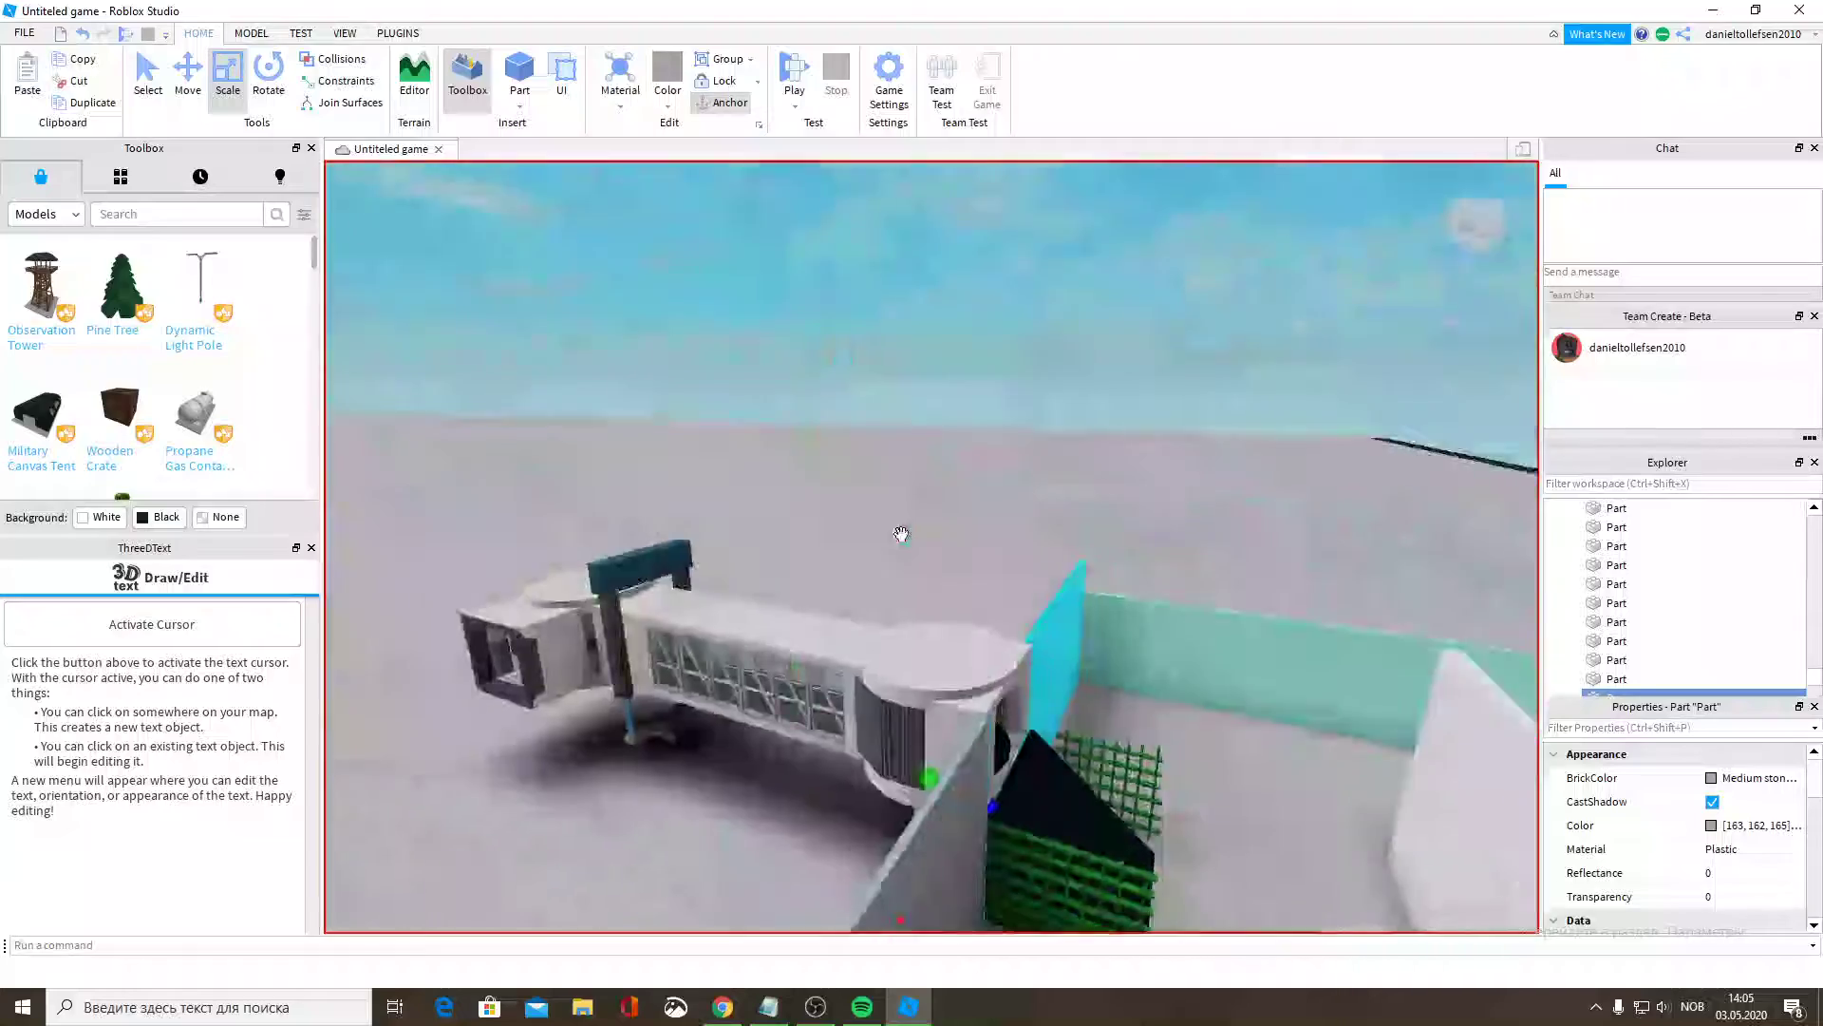
pyautogui.scroll(10, 901, 533)
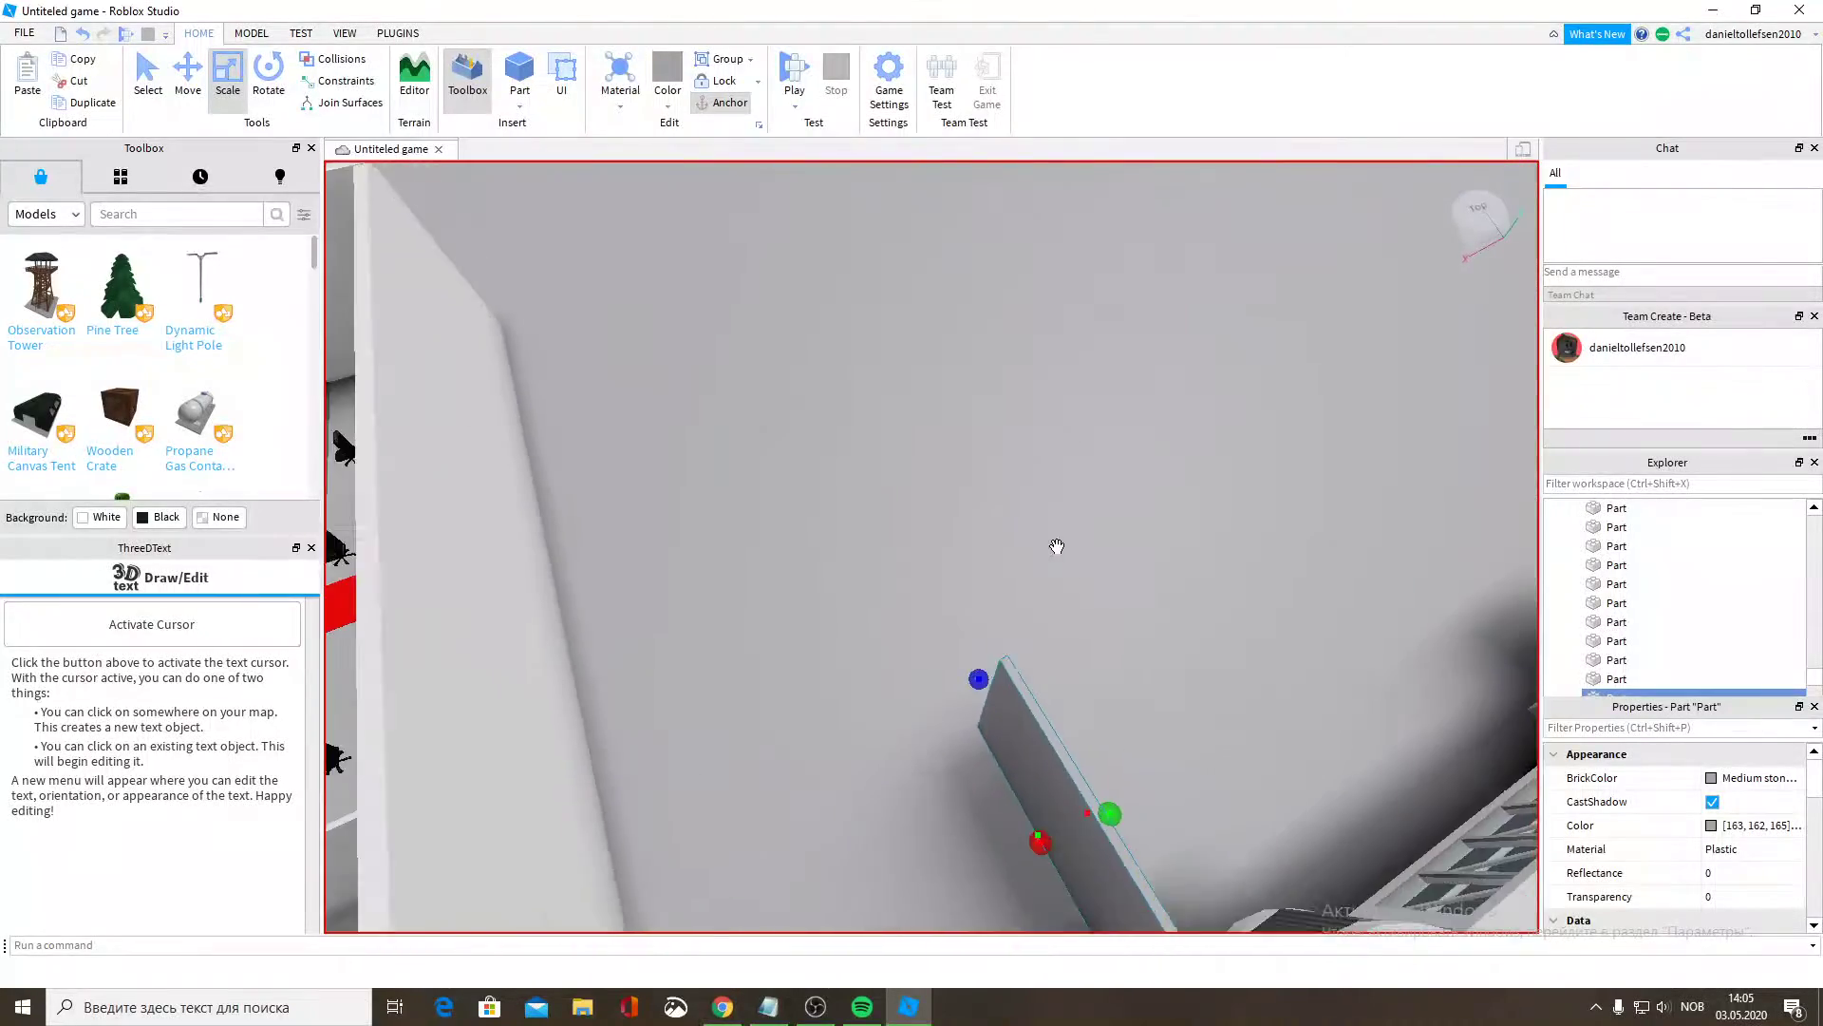
pyautogui.scroll(-10, 1057, 546)
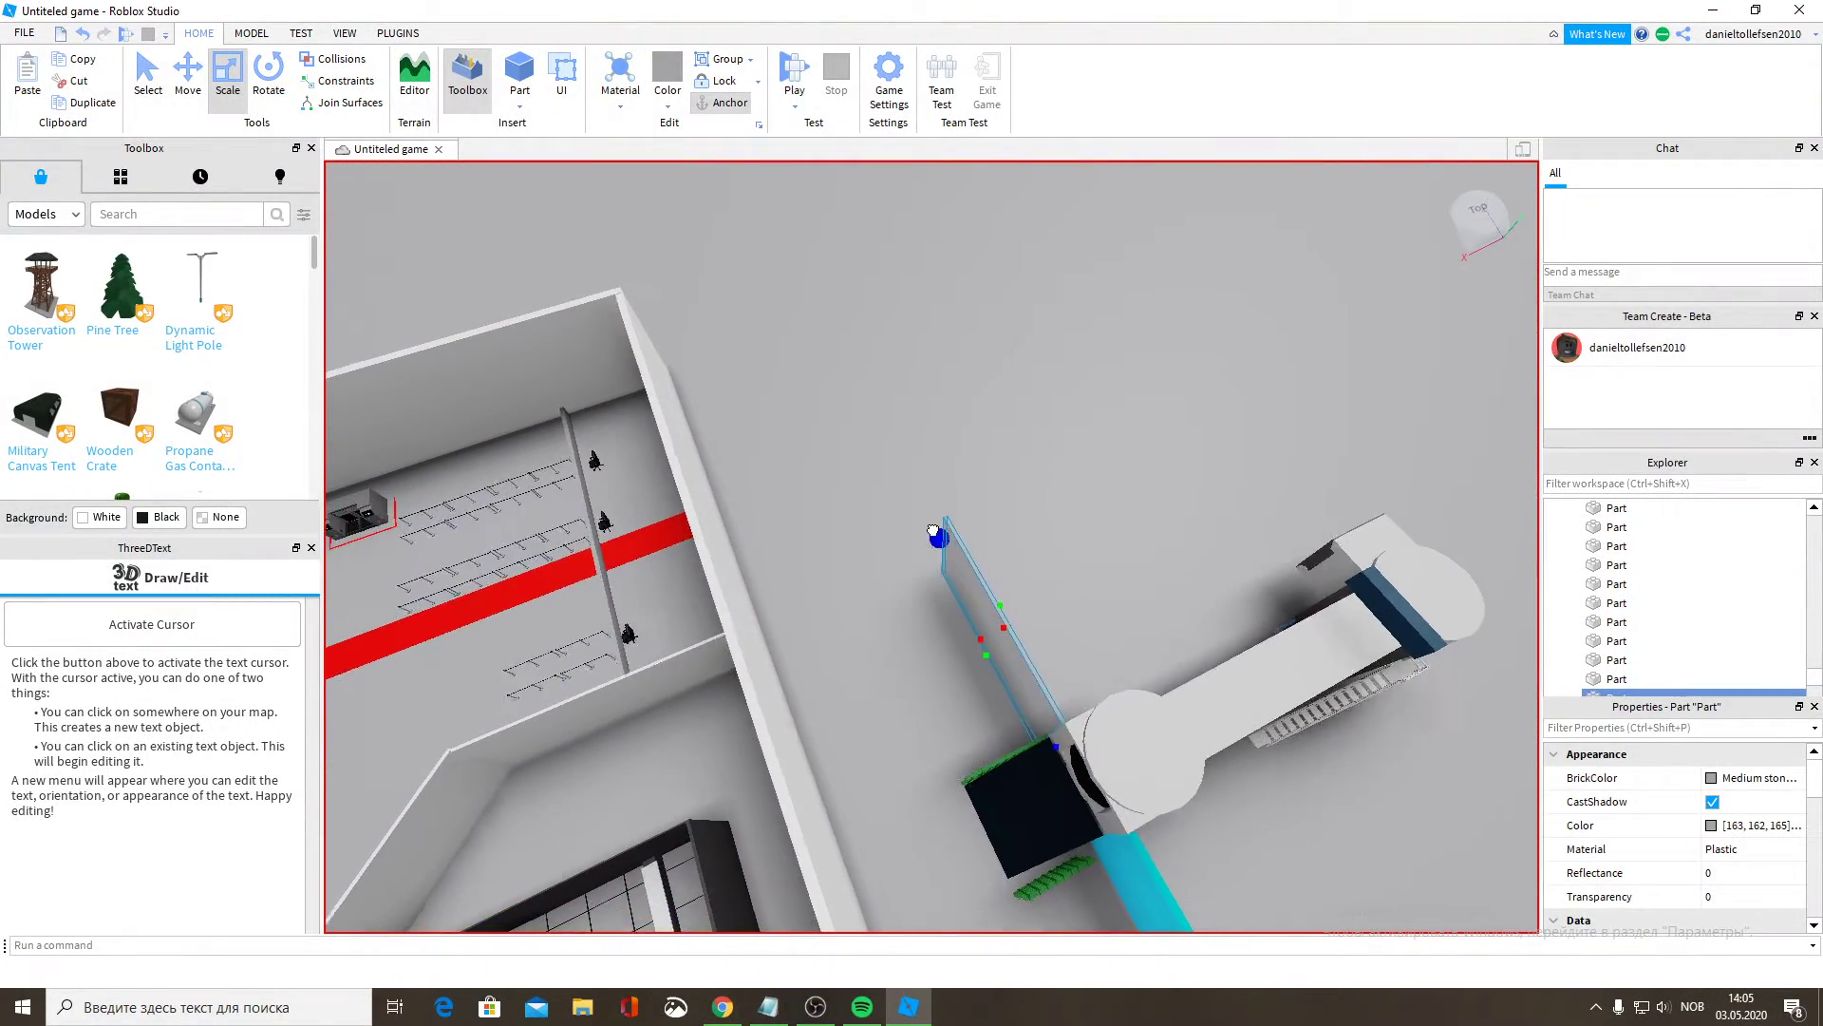
pyautogui.moveTo(933, 530); pyautogui.dragTo(995, 637)
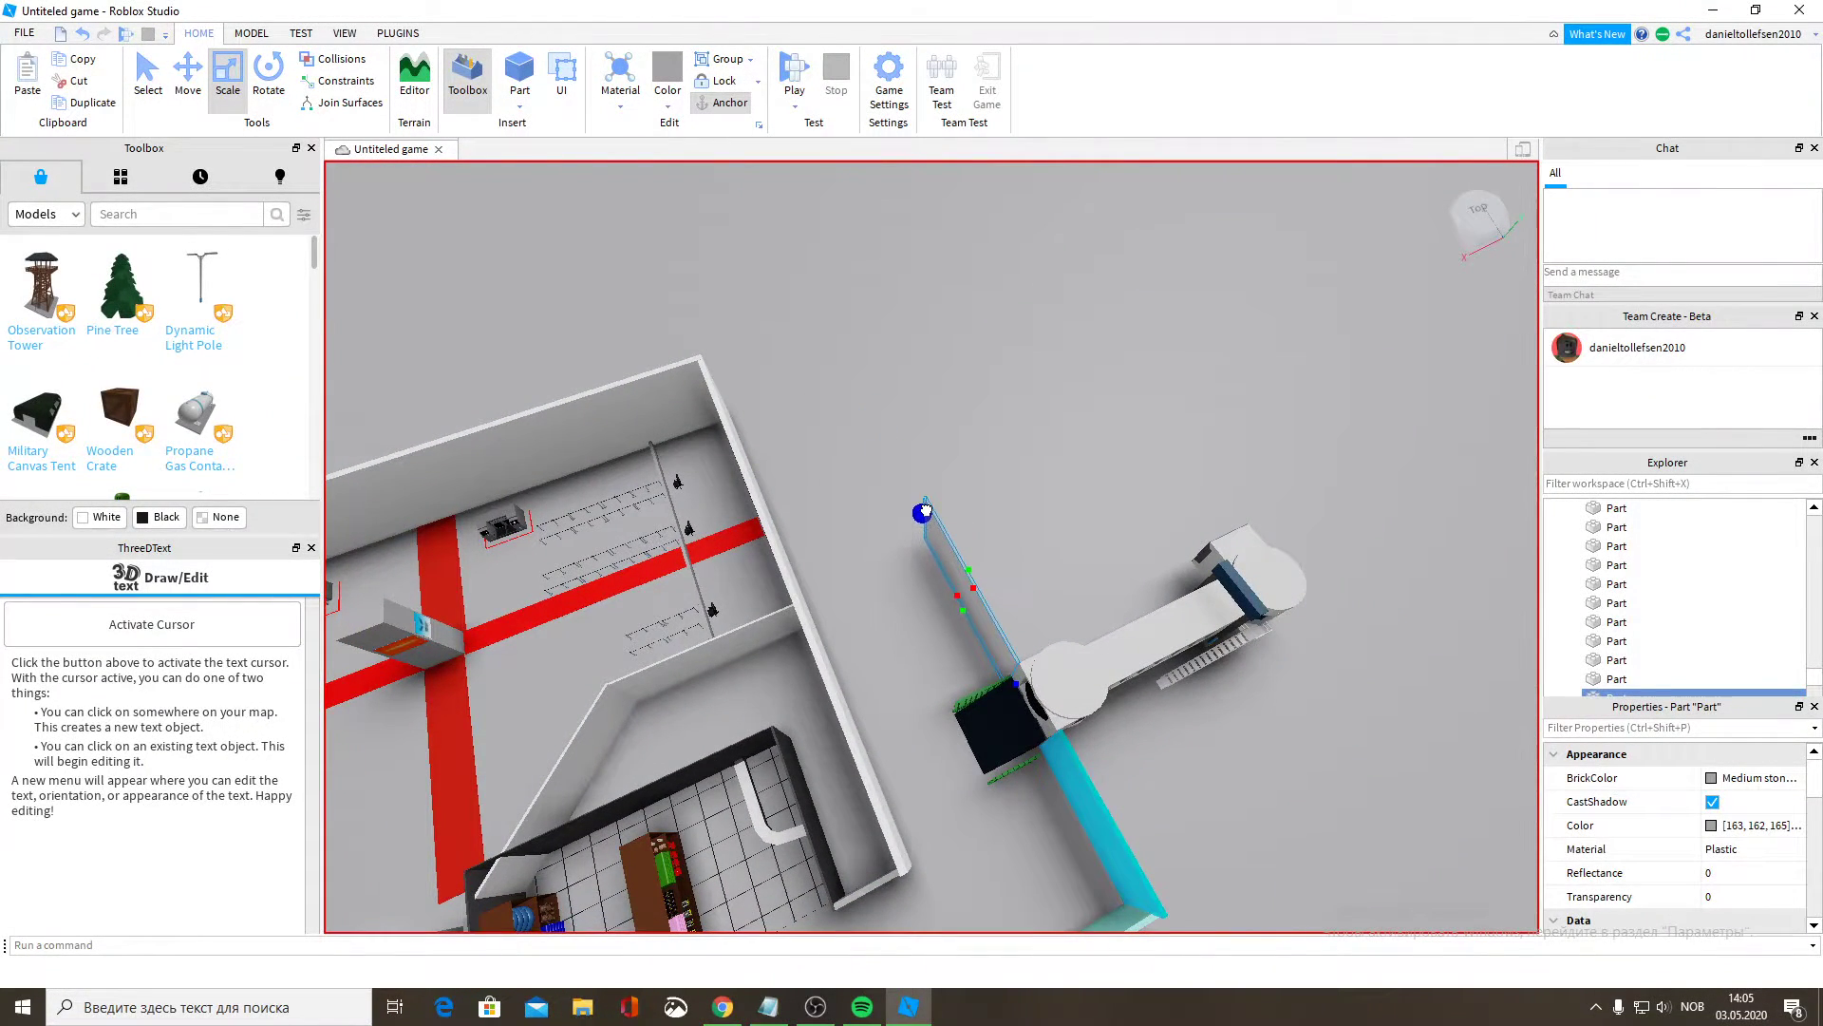
pyautogui.scroll(10, 940, 479)
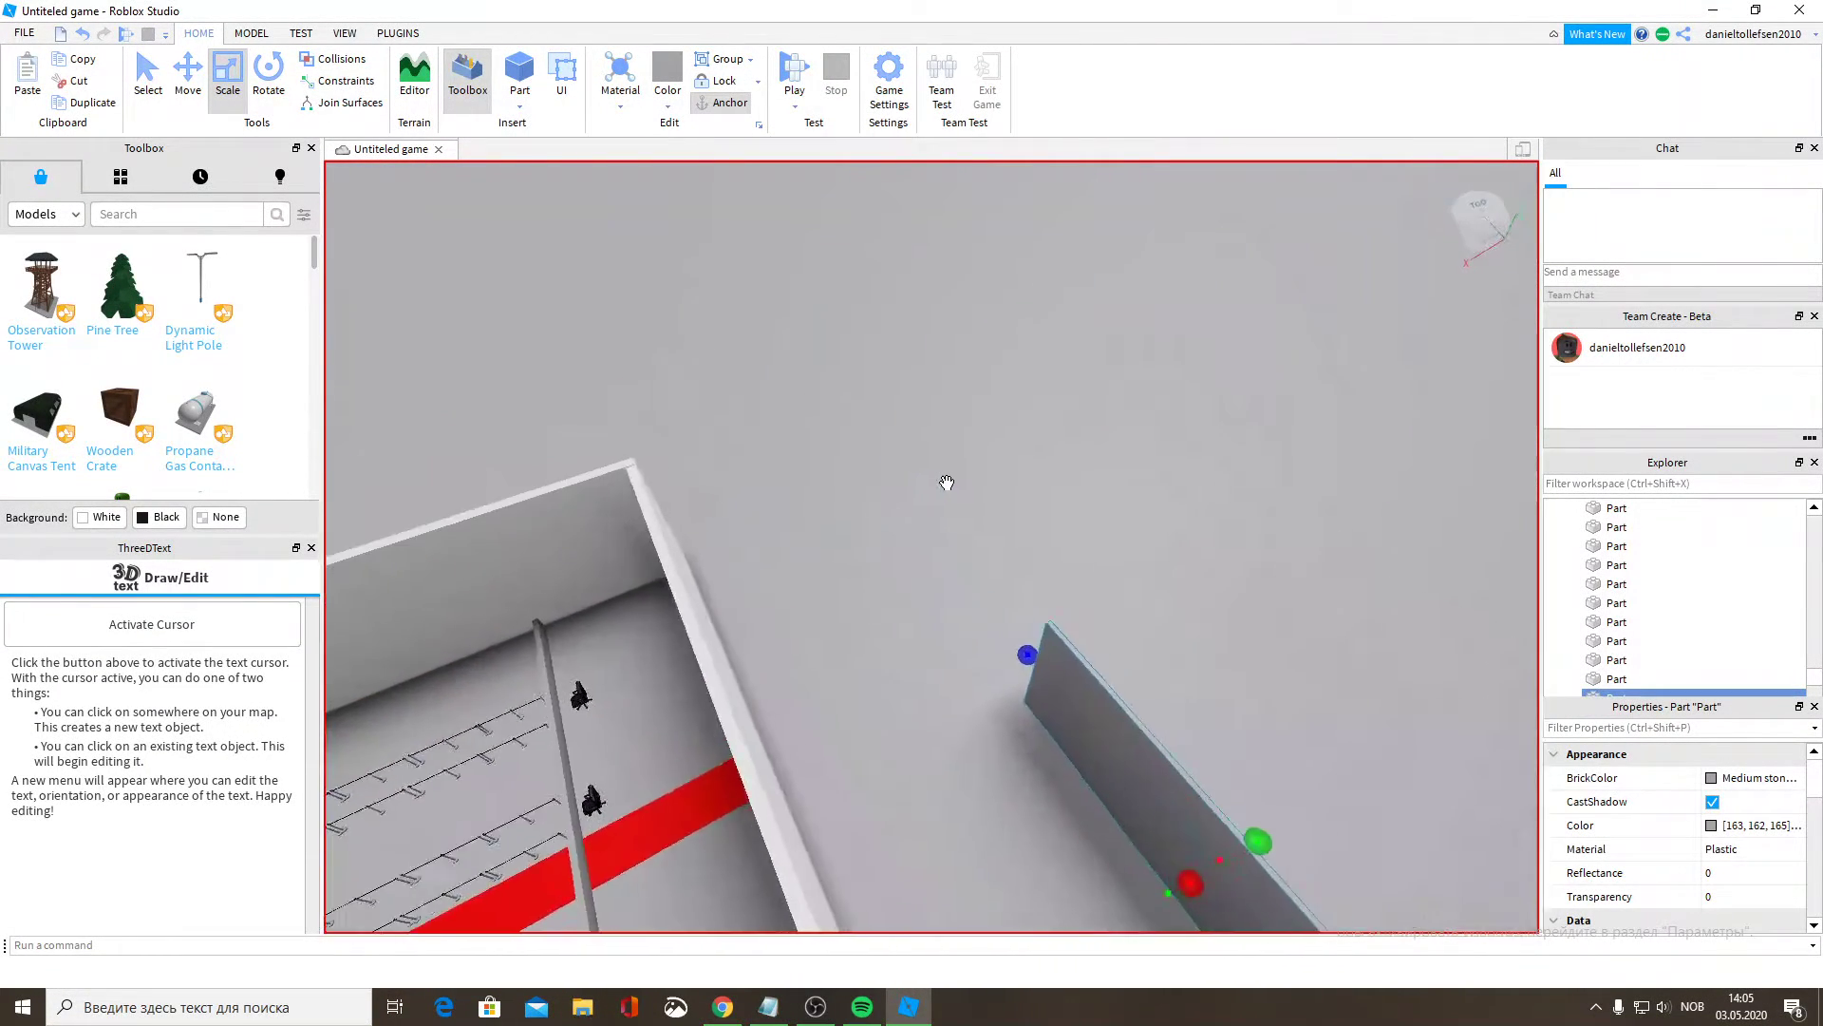
# Search the model library for "Airport gate" and insert the Gate jetway model on the ground near the new wall.
pyautogui.moveTo(946, 483); pyautogui.dragTo(143, 255, button='right')
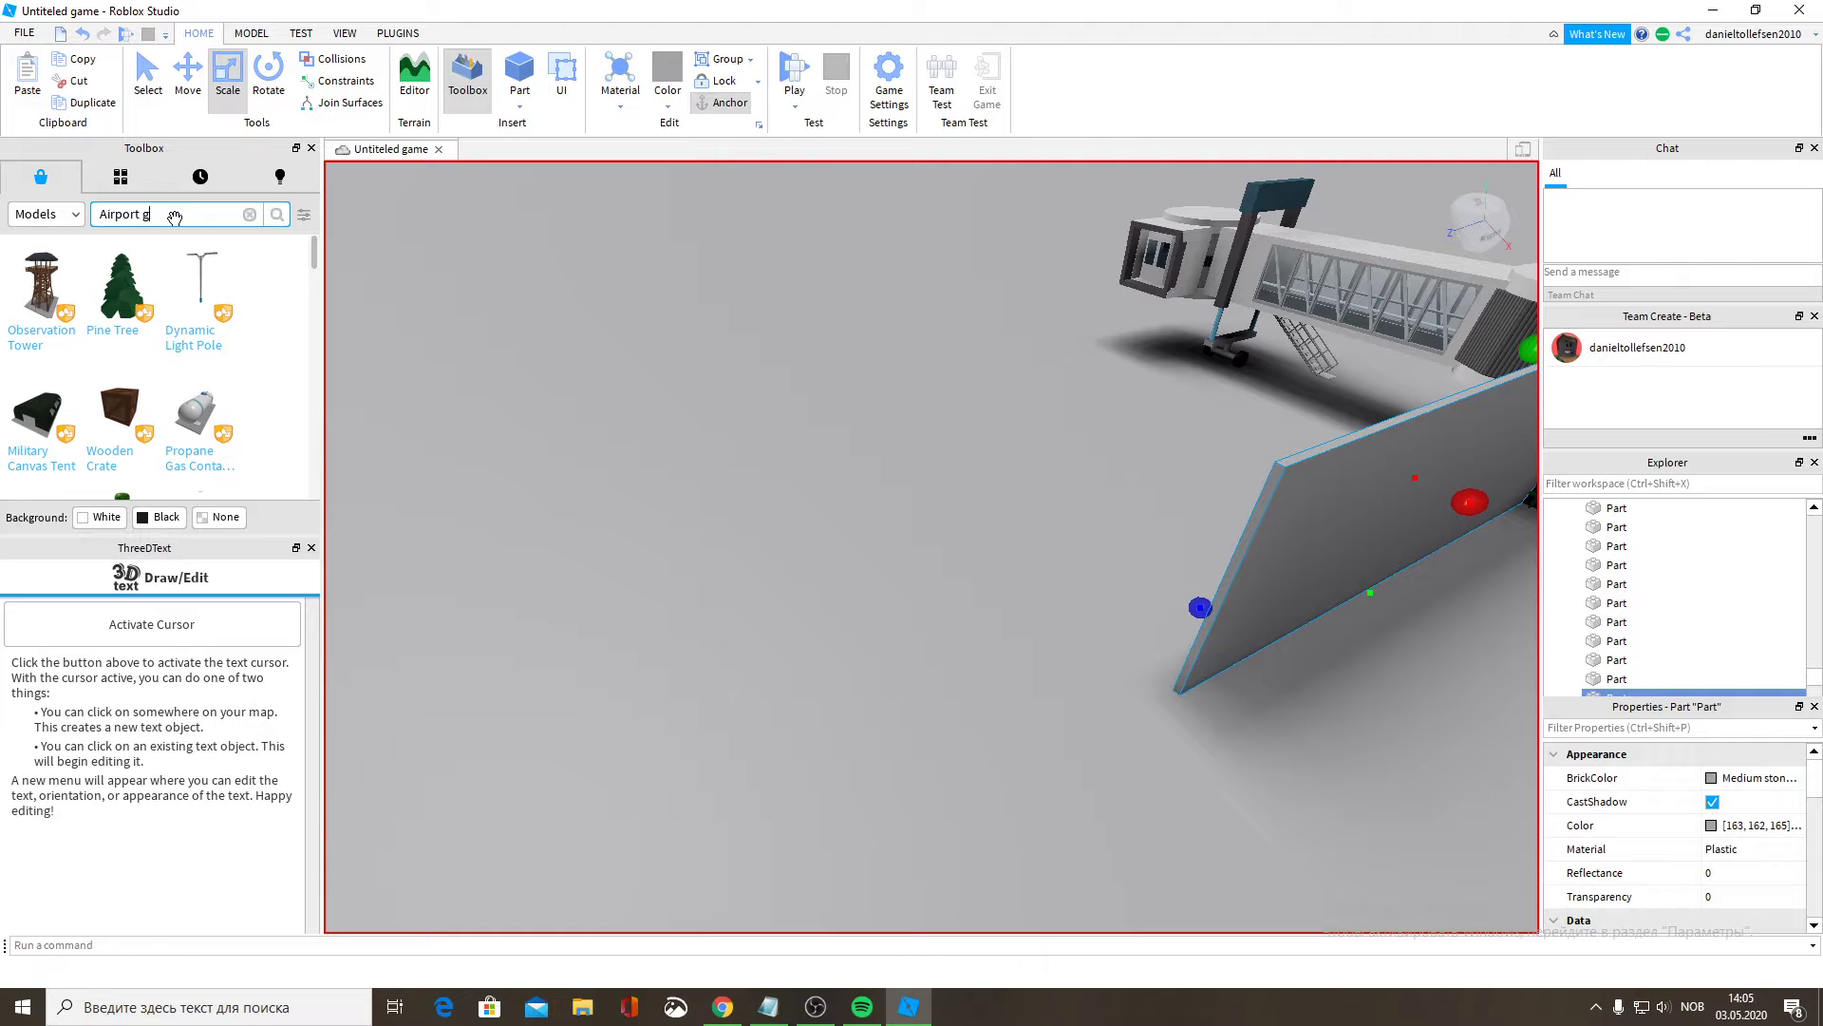
pyautogui.press('Return')
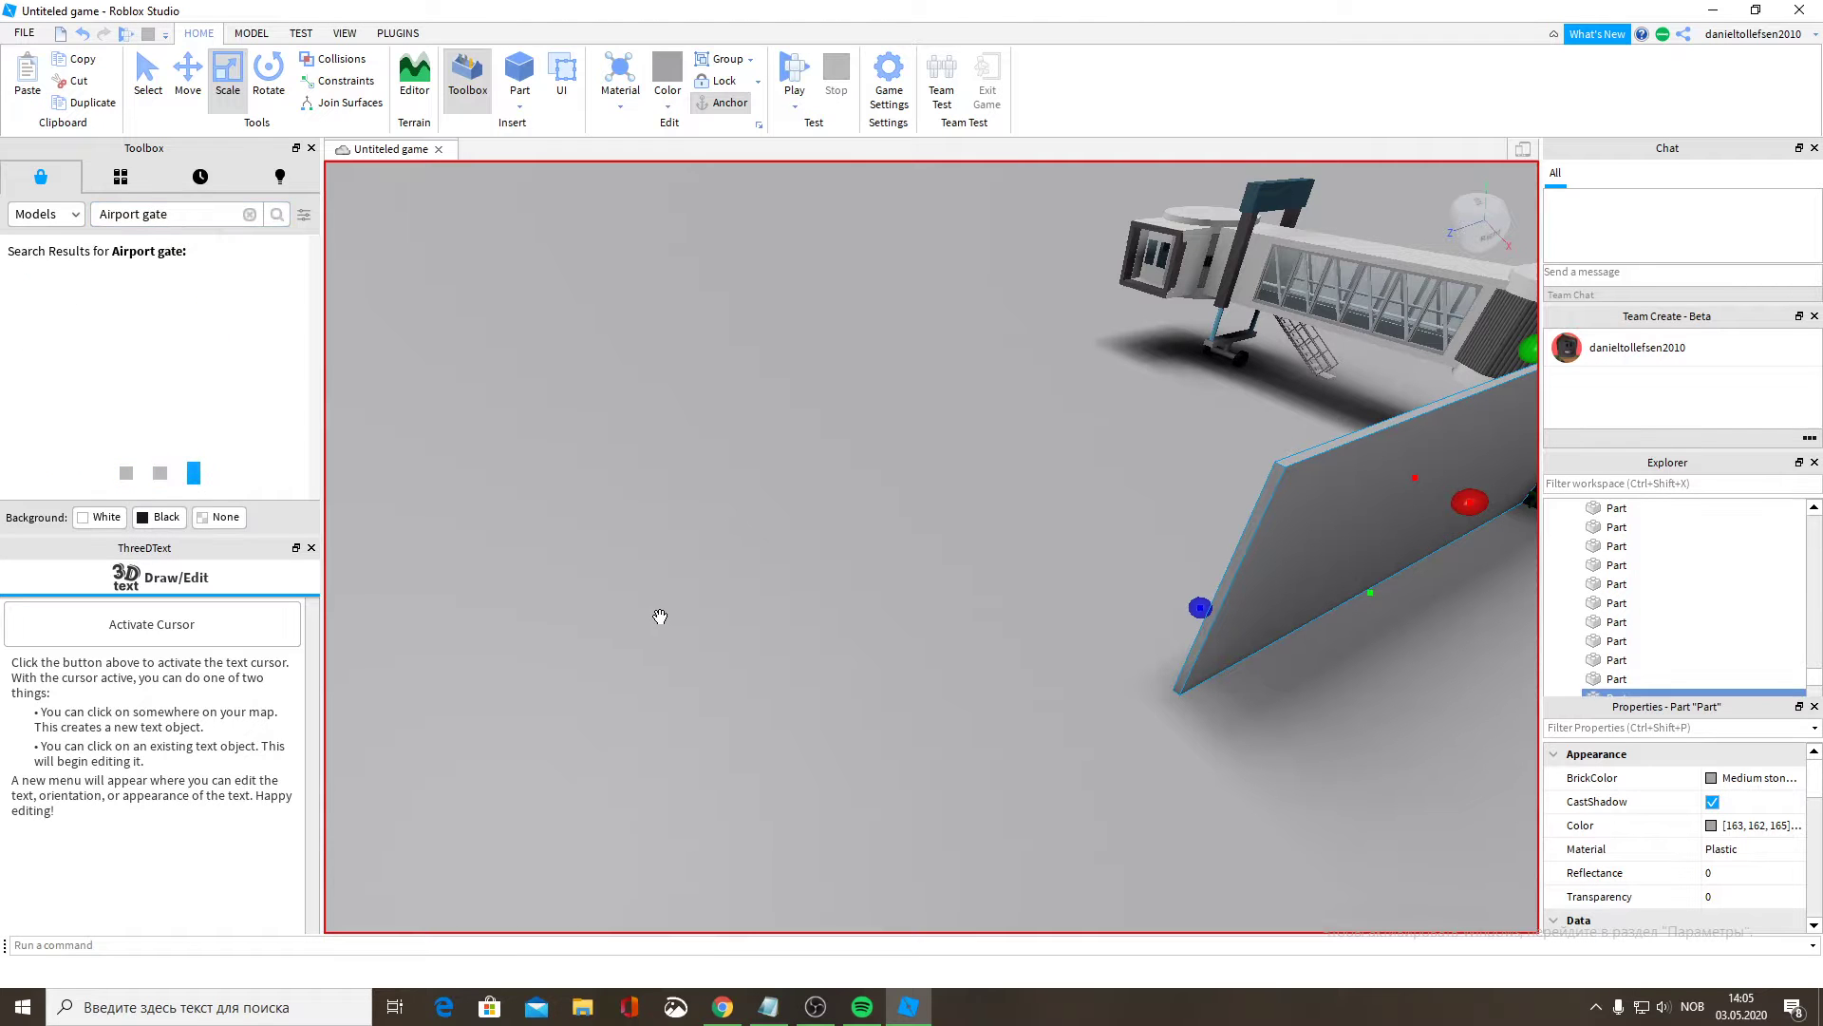
pyautogui.moveTo(660, 616); pyautogui.dragTo(653, 614, button='right')
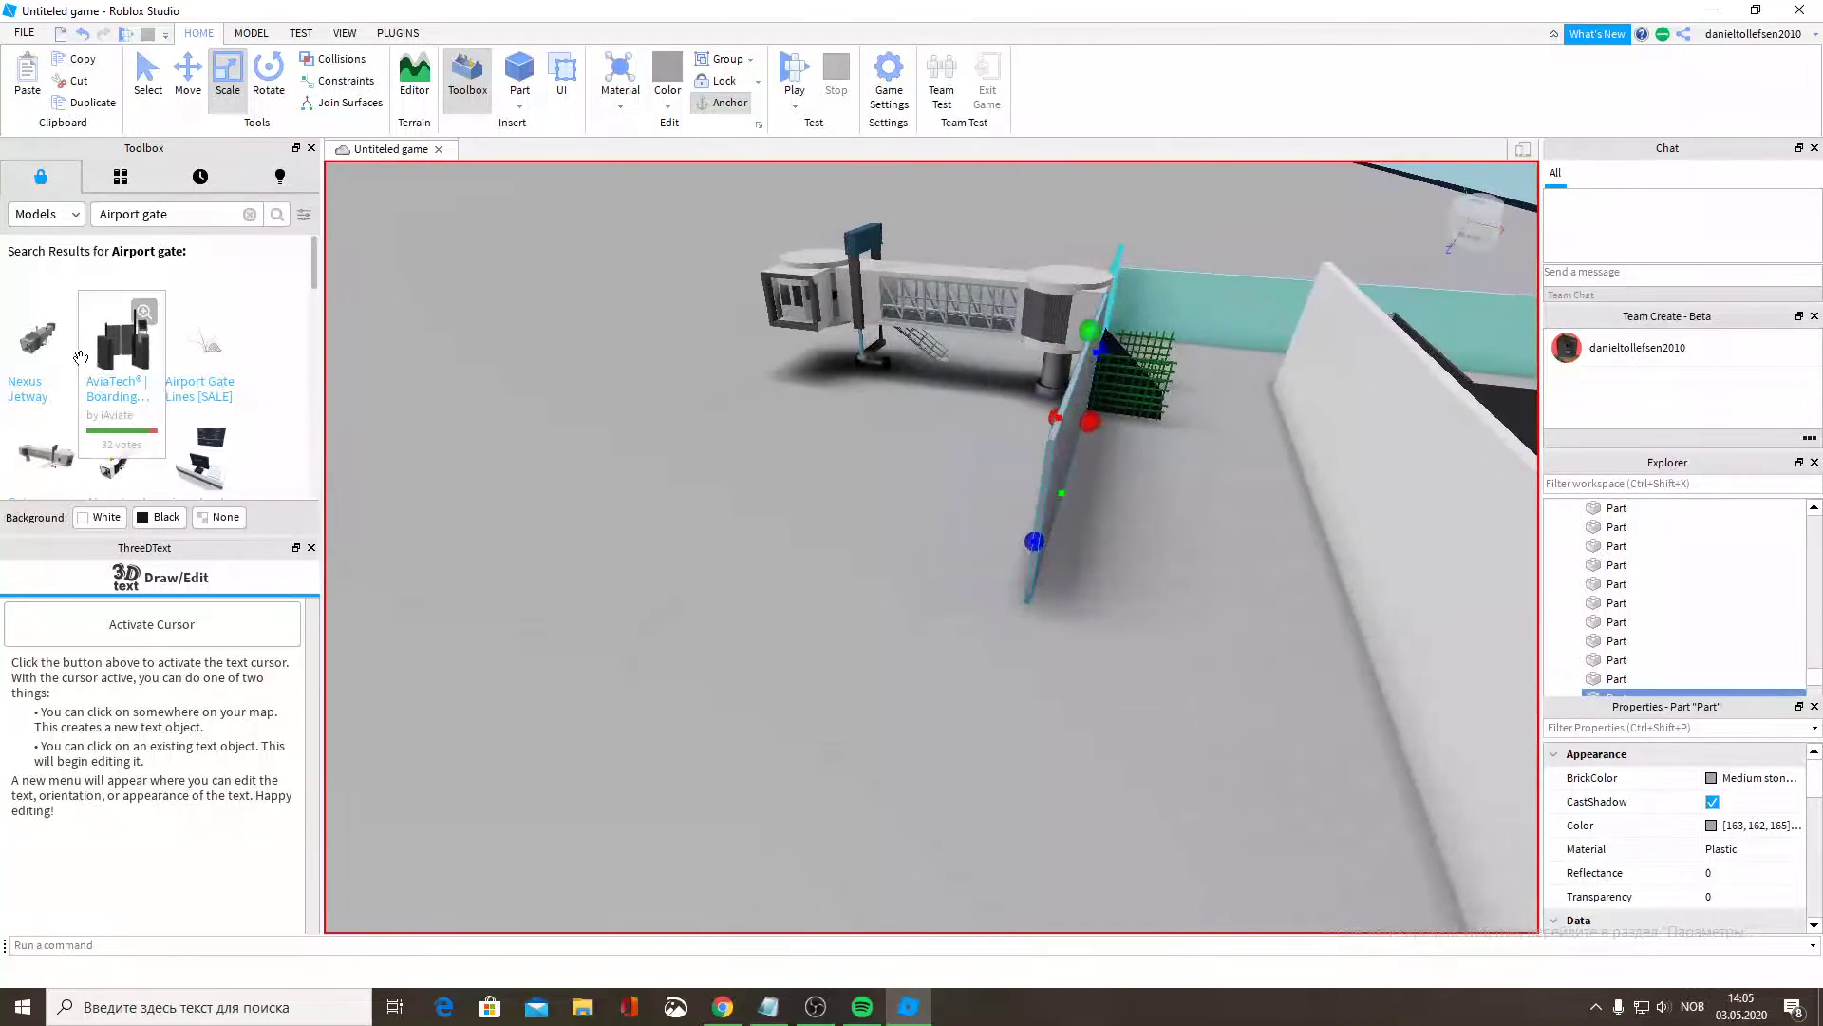
pyautogui.scroll(-3, 81, 358)
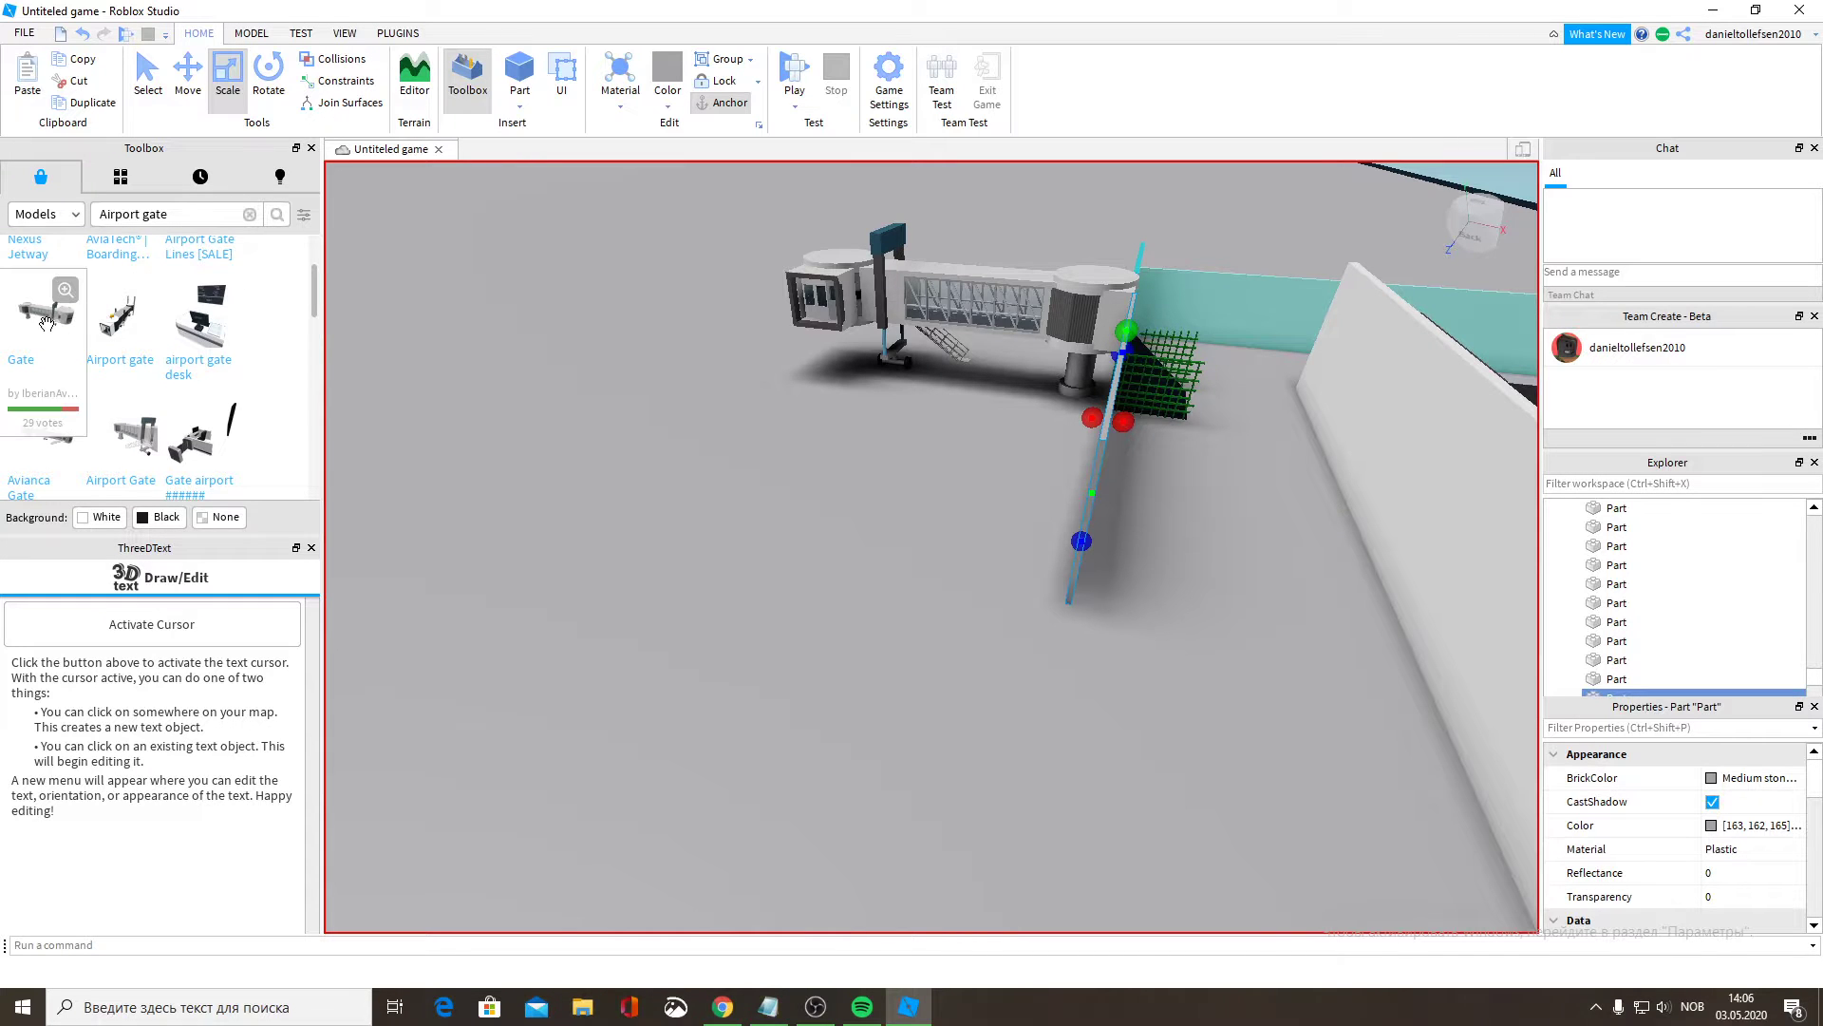
pyautogui.click(867, 567)
pyautogui.moveTo(871, 578); pyautogui.dragTo(868, 561, button='right')
pyautogui.press('s')
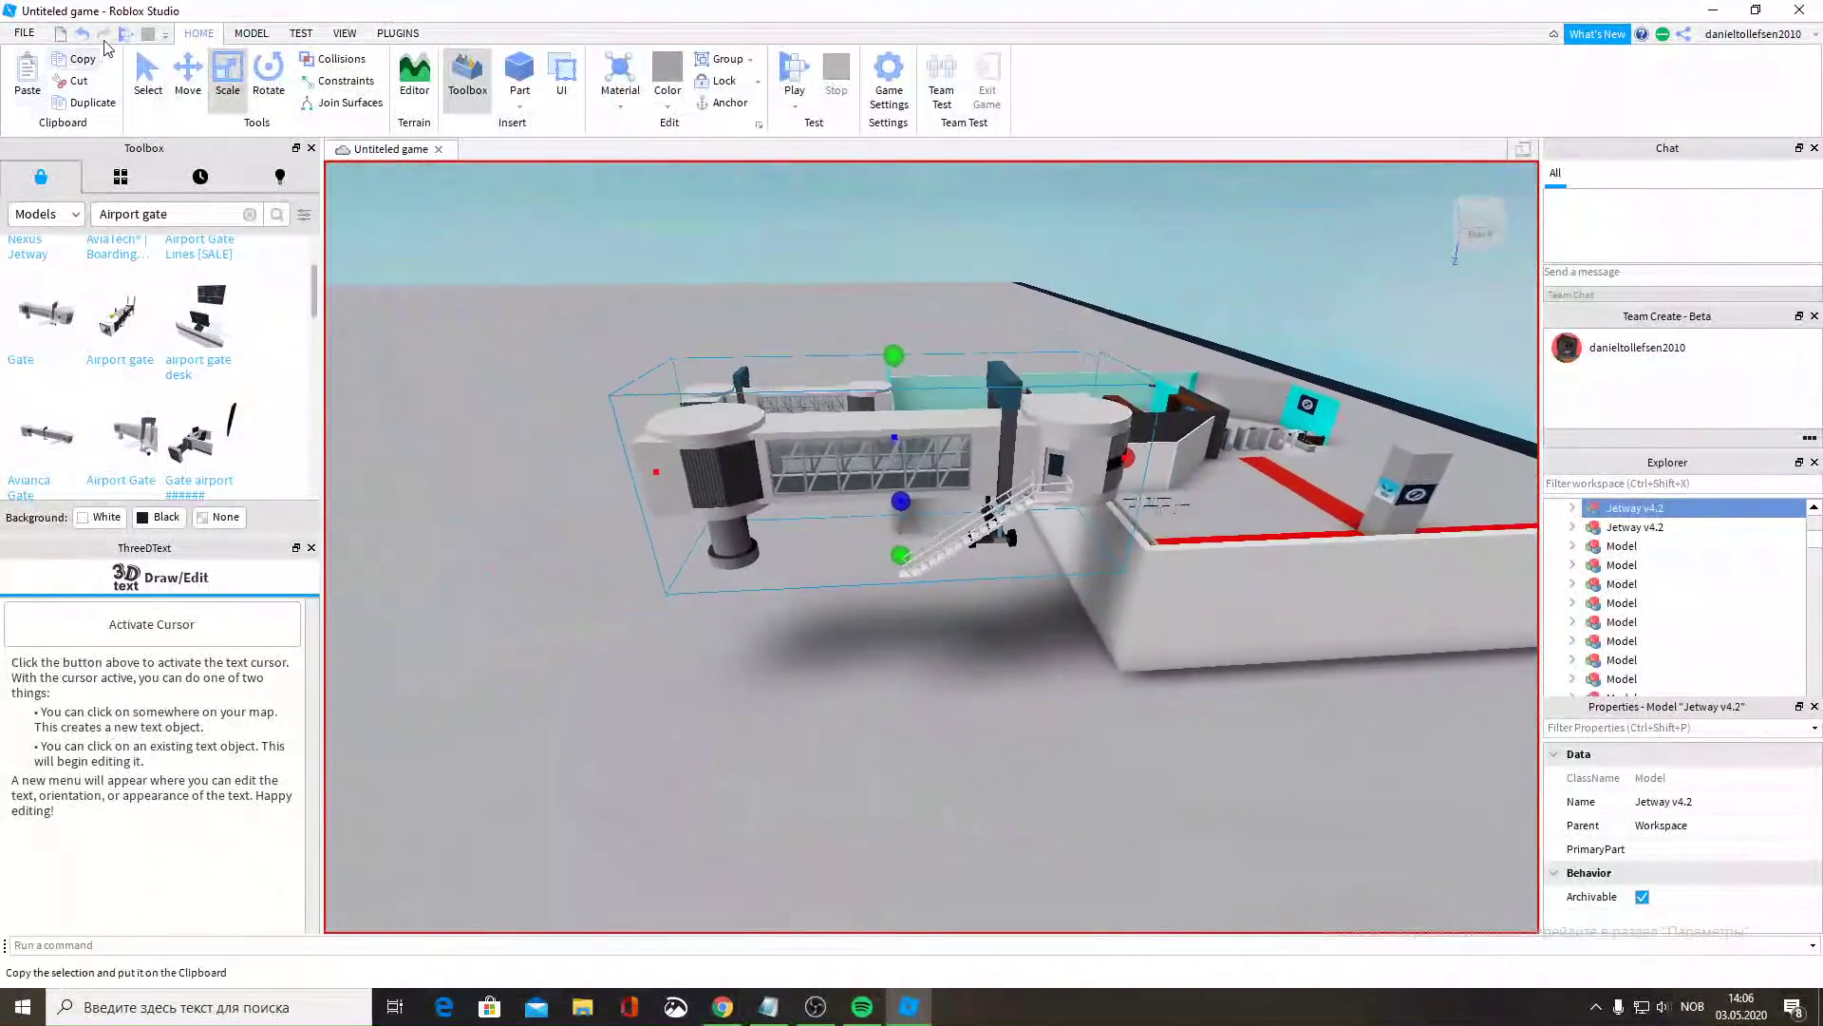
# Rotate the new jetway half a turn about its vertical axis so its cab faces away from the terminal.
pyautogui.click(265, 67)
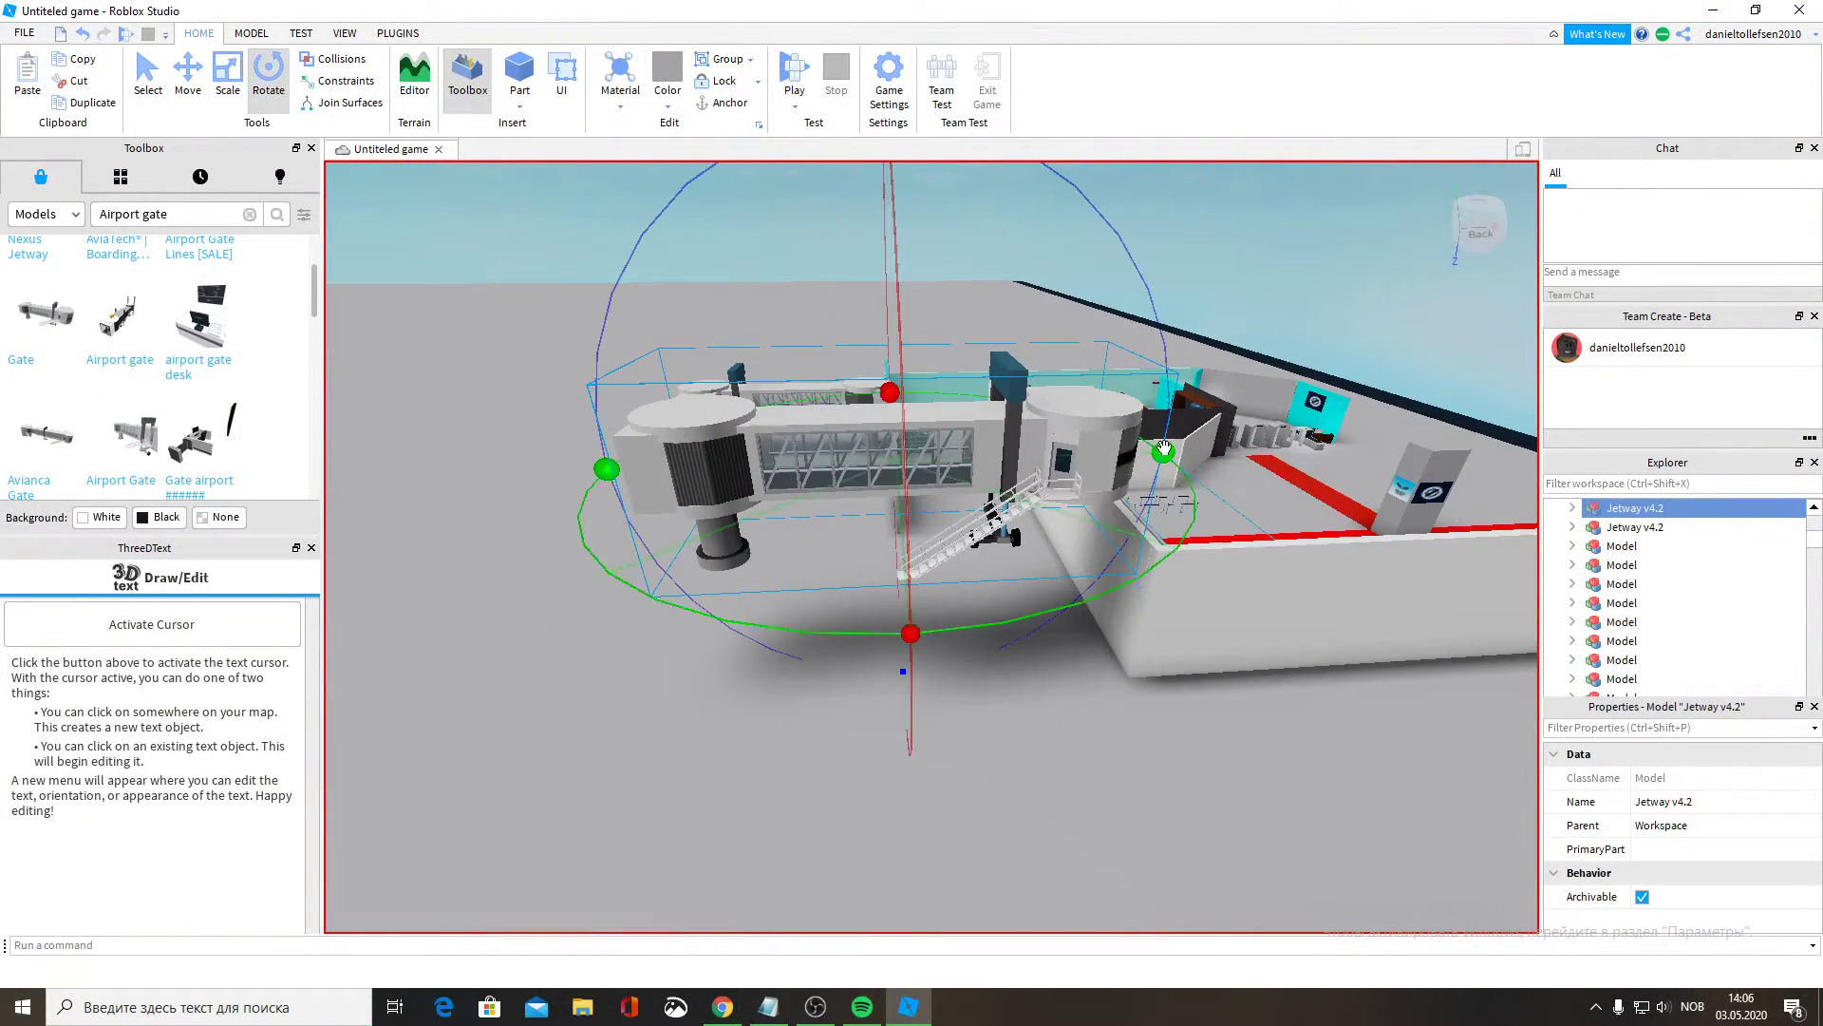
pyautogui.moveTo(1164, 450); pyautogui.dragTo(769, 313)
pyautogui.moveTo(679, 425); pyautogui.dragTo(689, 475)
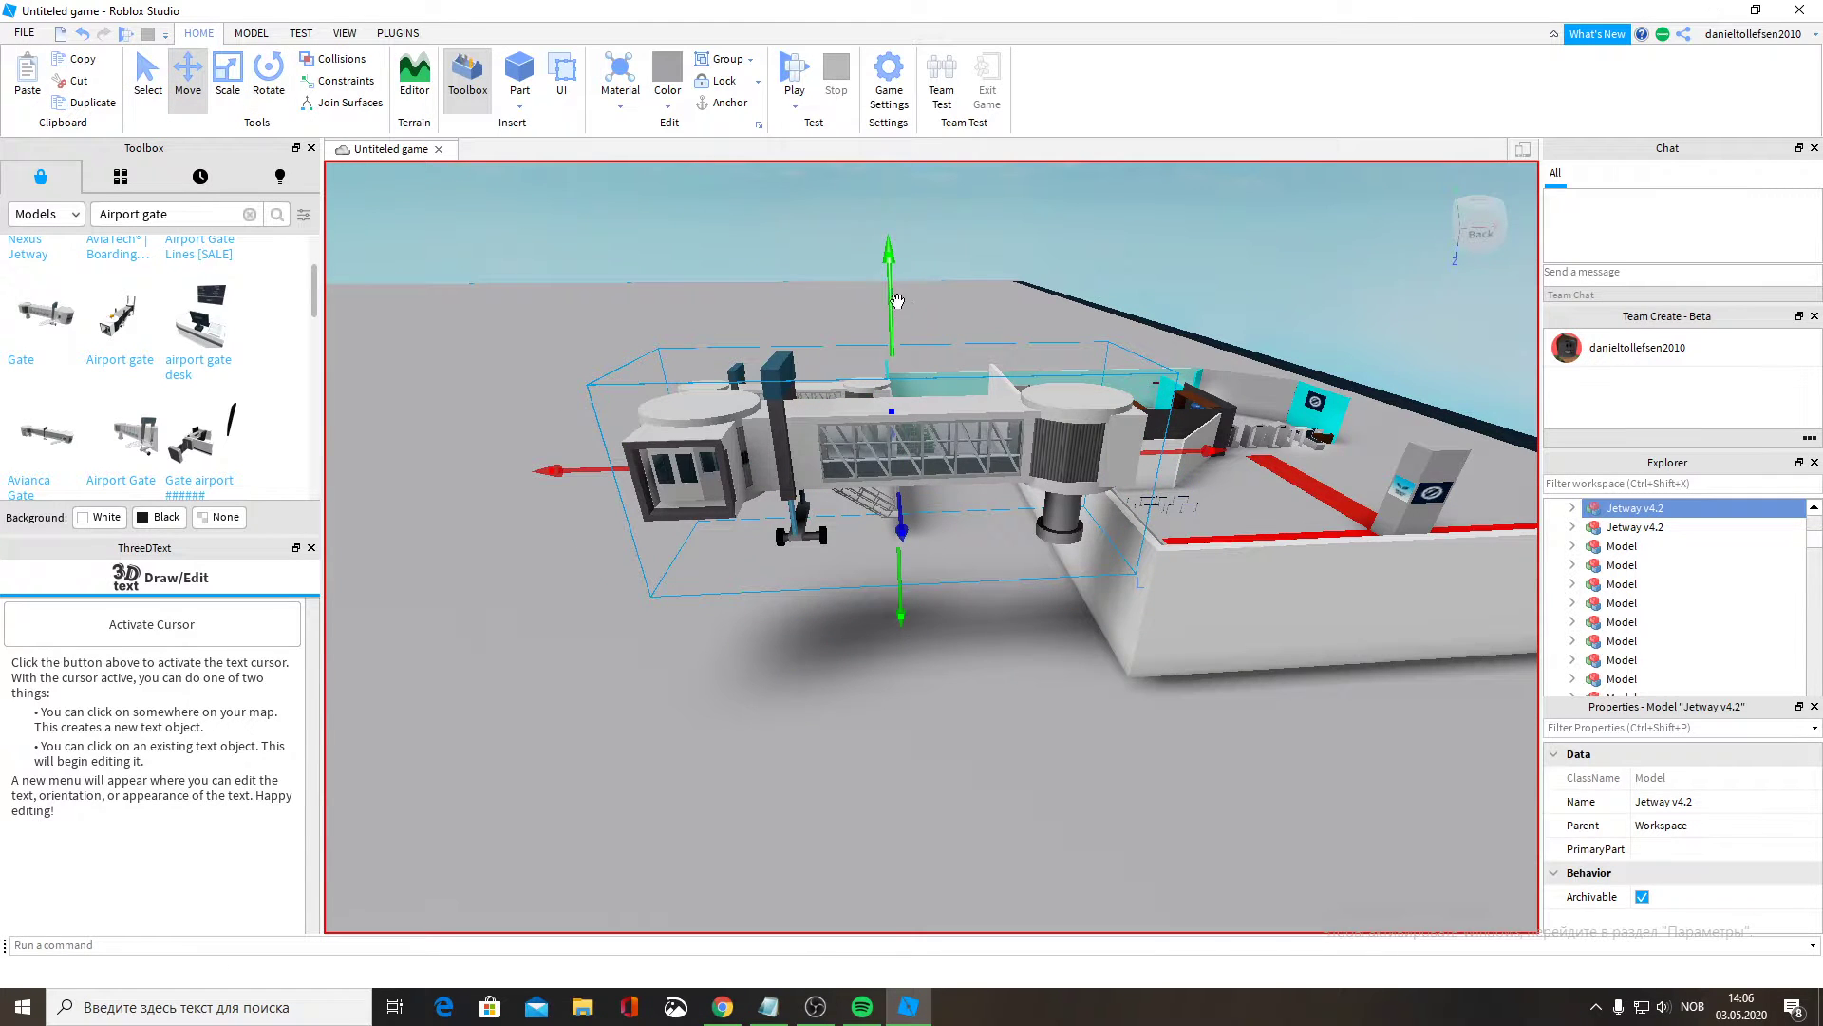
# Lower the rotated jetway until its wheels and support column stand on the ground.
pyautogui.moveTo(897, 300); pyautogui.dragTo(900, 472)
pyautogui.moveTo(1017, 538); pyautogui.dragTo(1025, 562, button='right')
pyautogui.scroll(5, 1022, 558)
pyautogui.scroll(-4, 1026, 558)
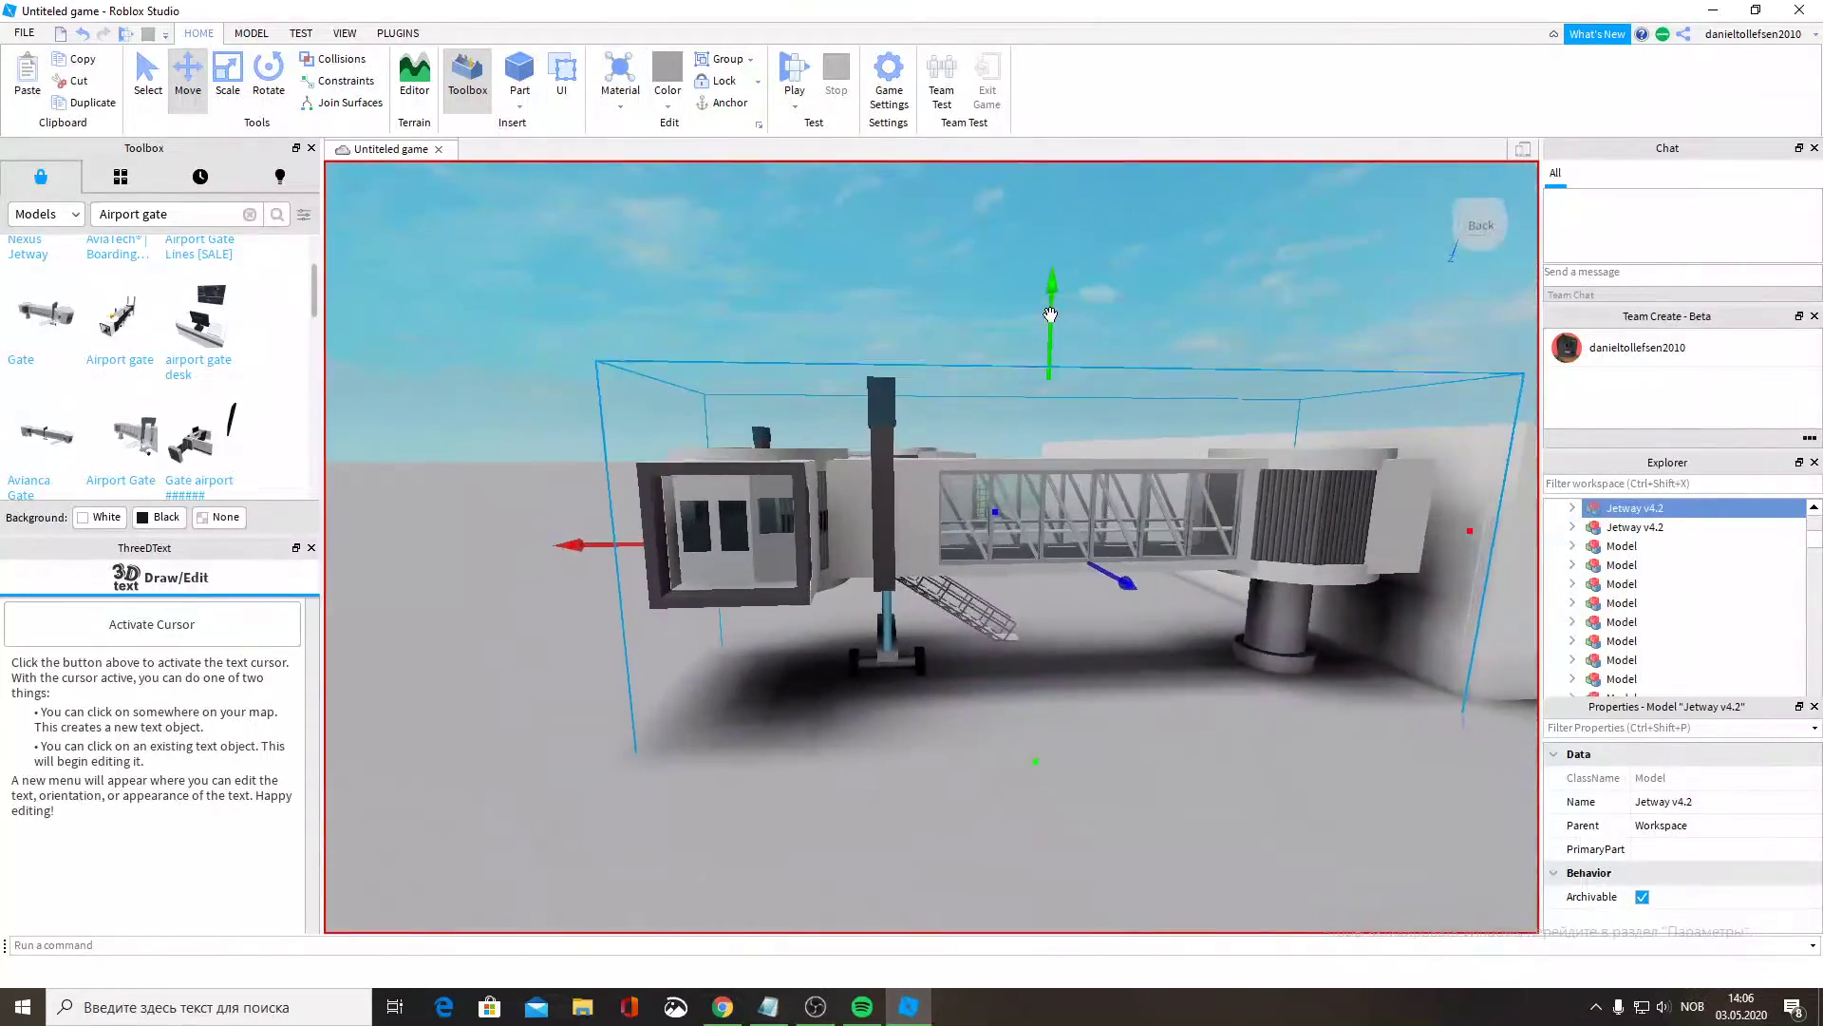
pyautogui.scroll(2, 1059, 328)
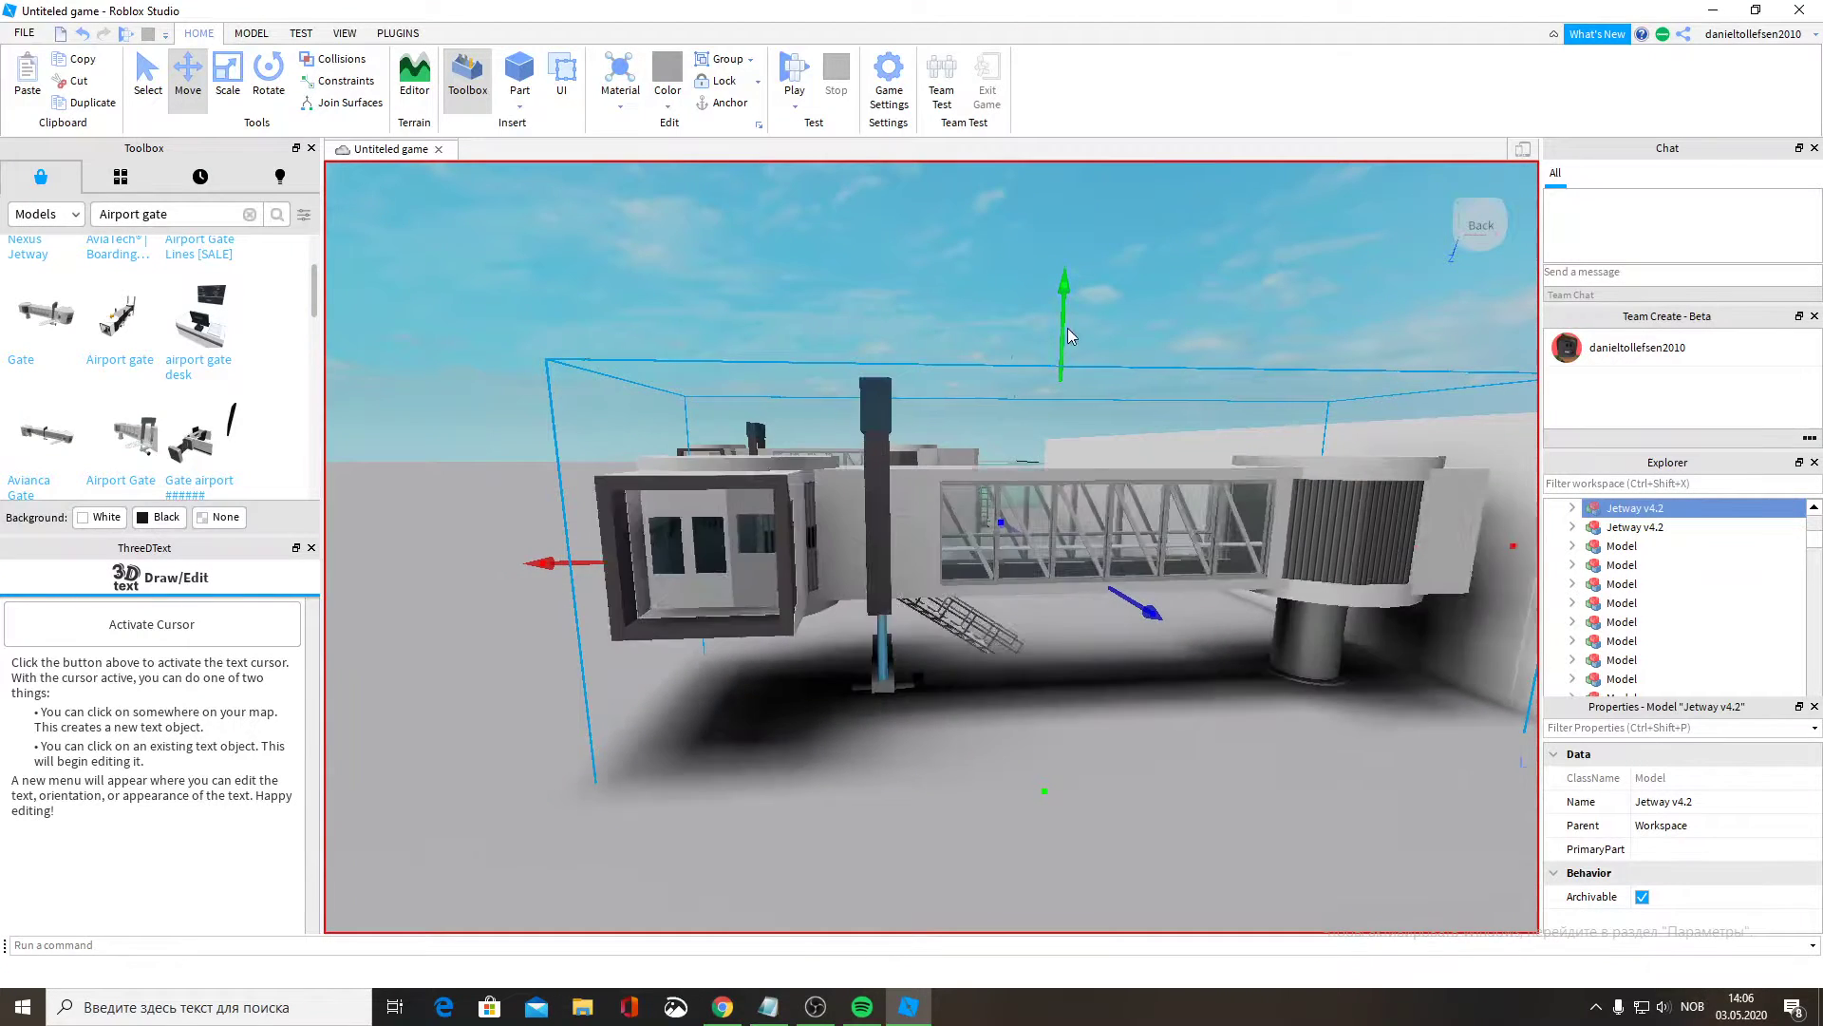
# Slide the second jetway outward from the terminal and shift it sideways toward the wall's free end.
pyautogui.moveTo(1068, 330); pyautogui.dragTo(909, 356, button='right')
pyautogui.scroll(-6, 1060, 352)
pyautogui.moveTo(917, 398); pyautogui.dragTo(753, 439)
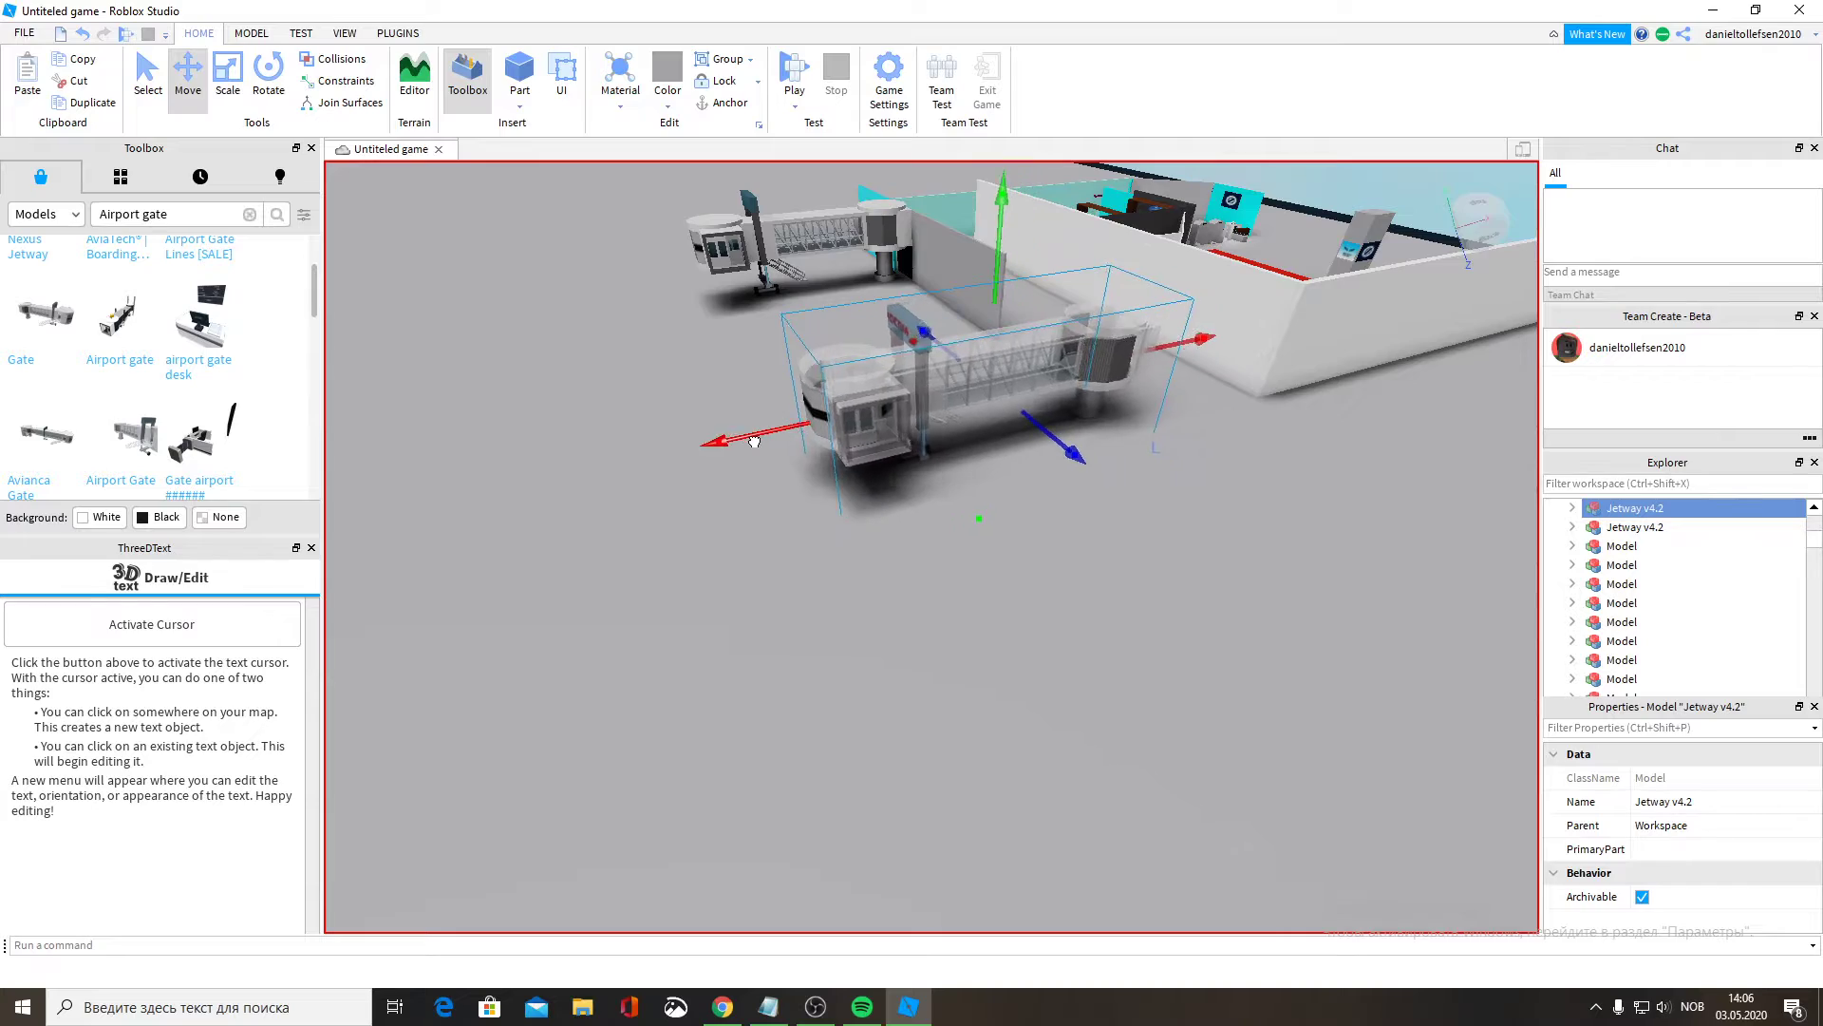
pyautogui.moveTo(757, 437); pyautogui.dragTo(852, 542, button='right')
pyautogui.scroll(4, 759, 439)
pyautogui.scroll(-5, 777, 472)
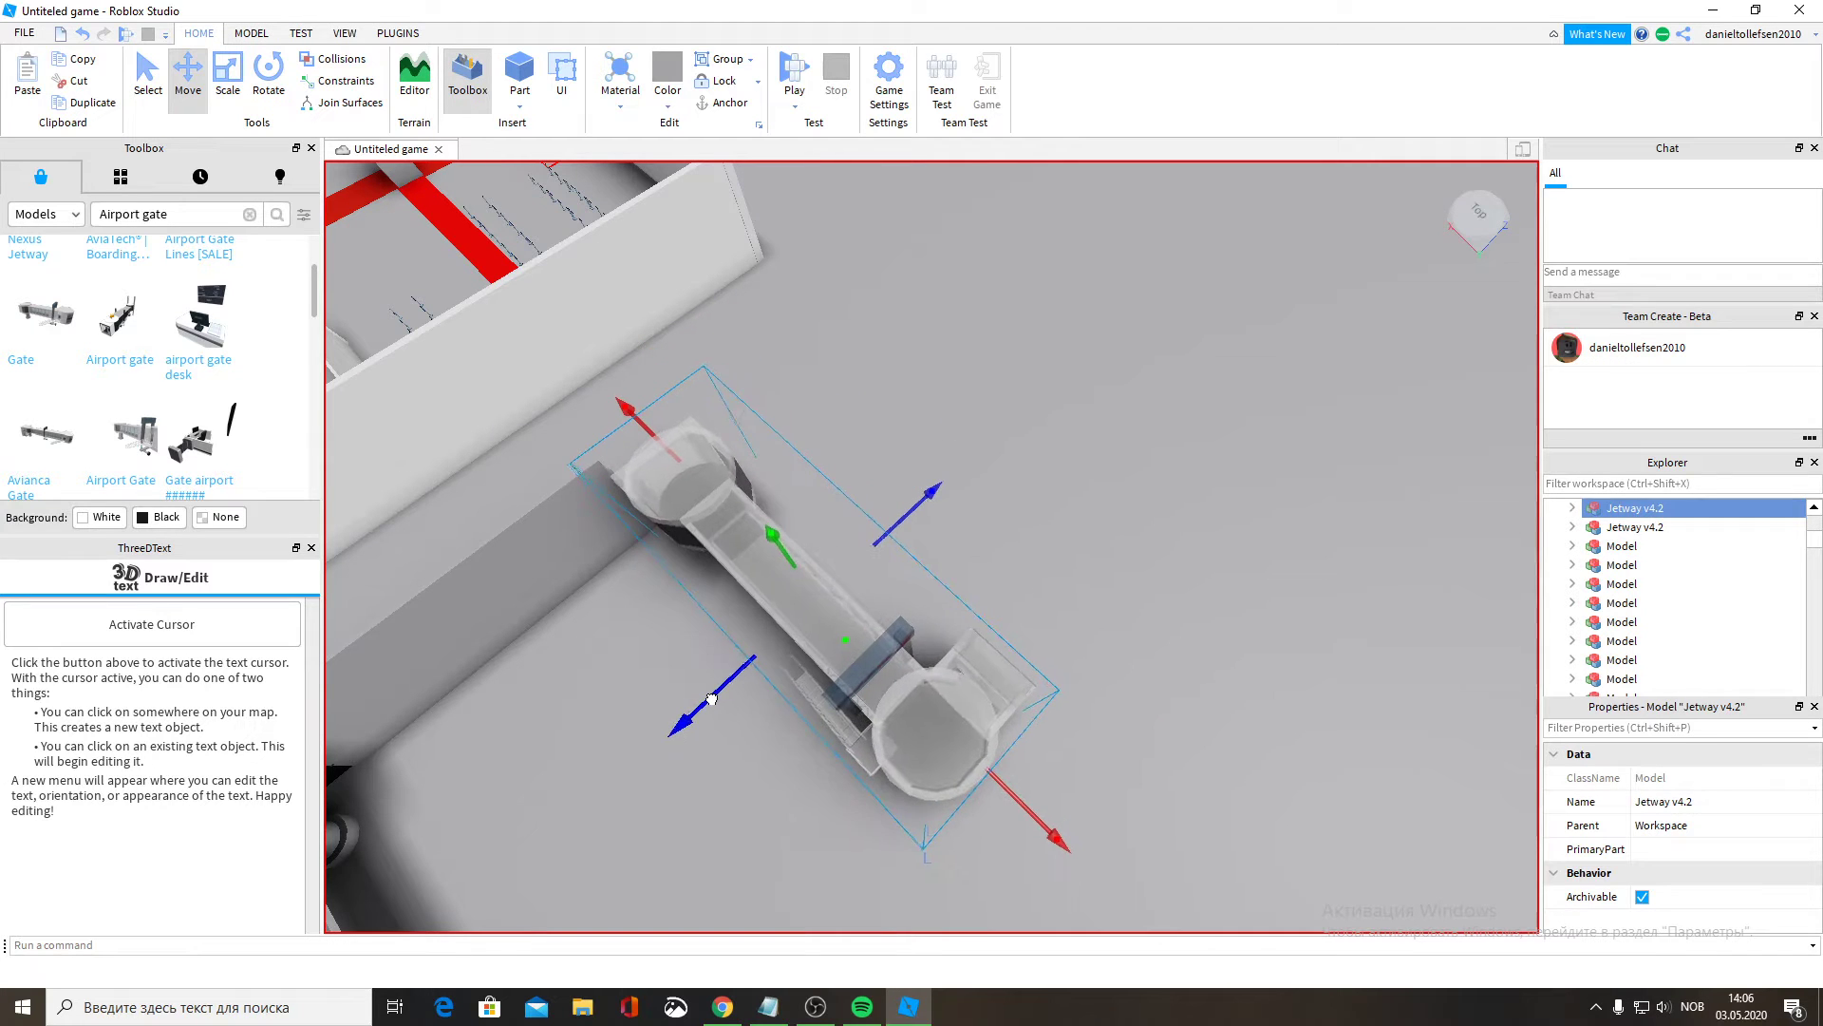
pyautogui.moveTo(724, 698); pyautogui.dragTo(723, 698)
# Pull the second jetway back toward the terminal side until its entrance reaches the end of the wall.
pyautogui.moveTo(722, 698); pyautogui.dragTo(724, 696, button='right')
pyautogui.scroll(5, 723, 696)
pyautogui.press('a')
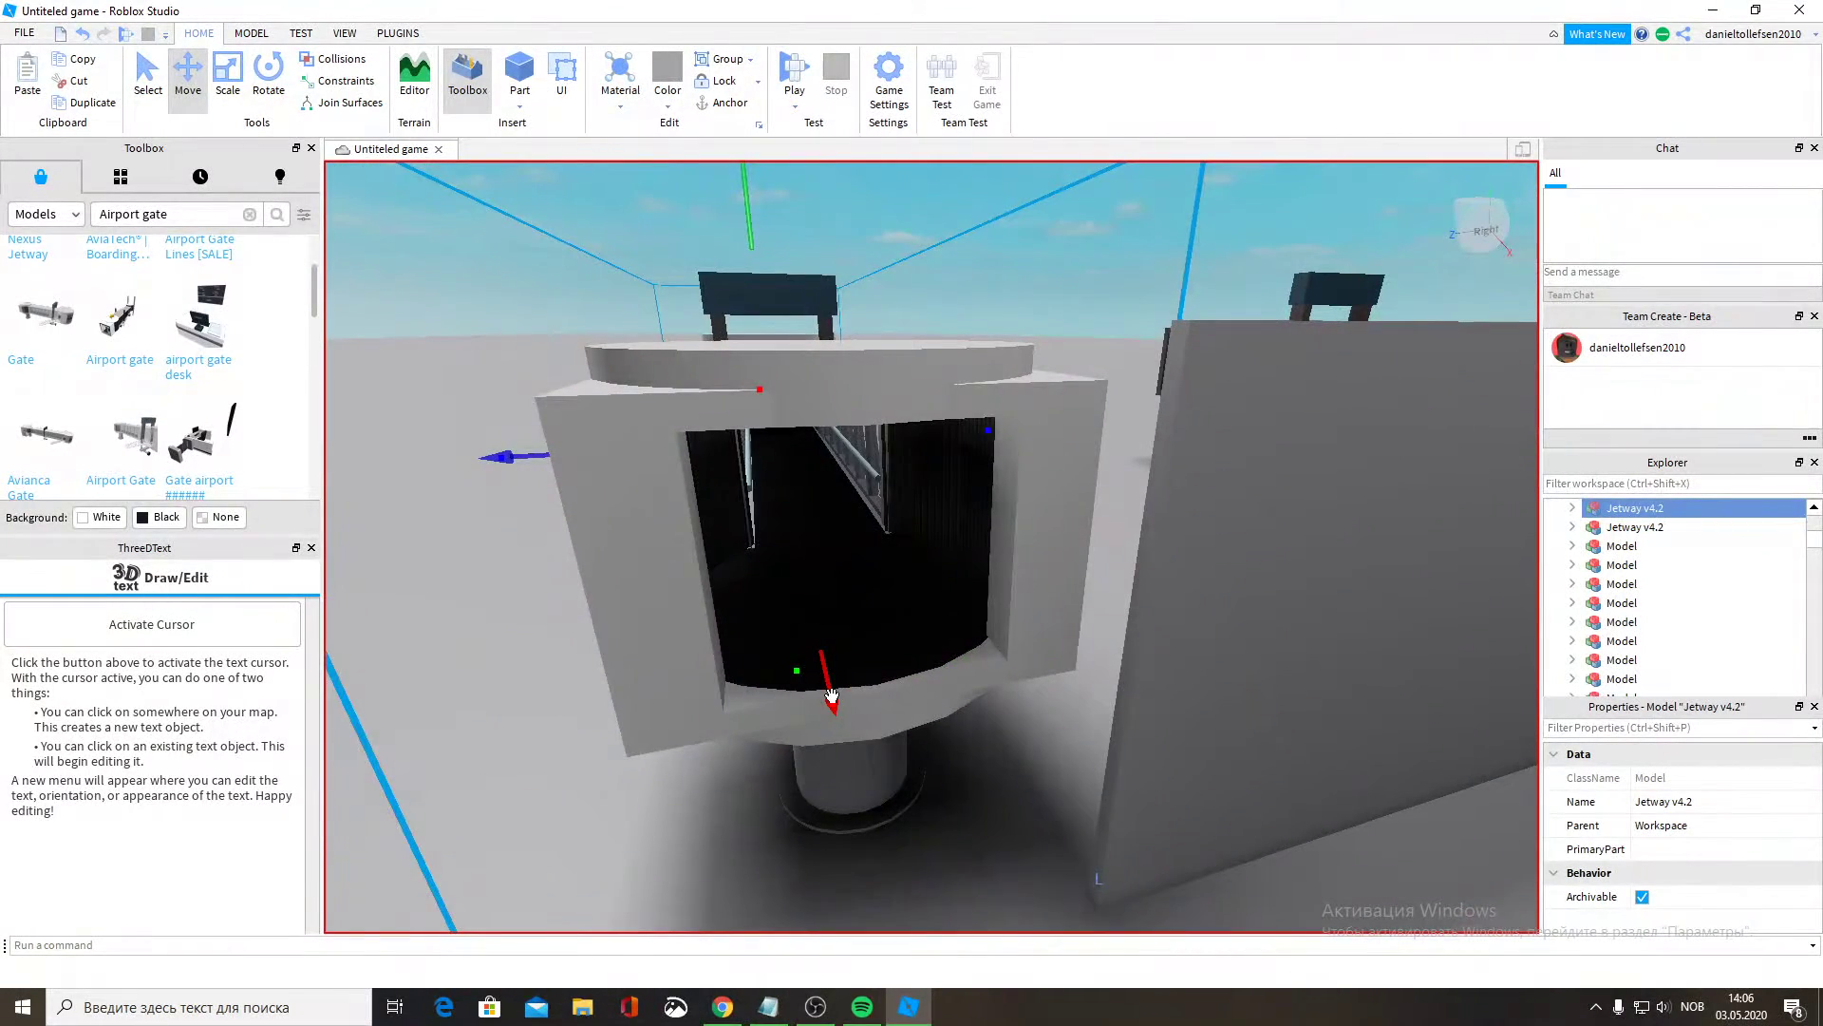
pyautogui.moveTo(832, 696); pyautogui.dragTo(824, 790)
pyautogui.press('d')
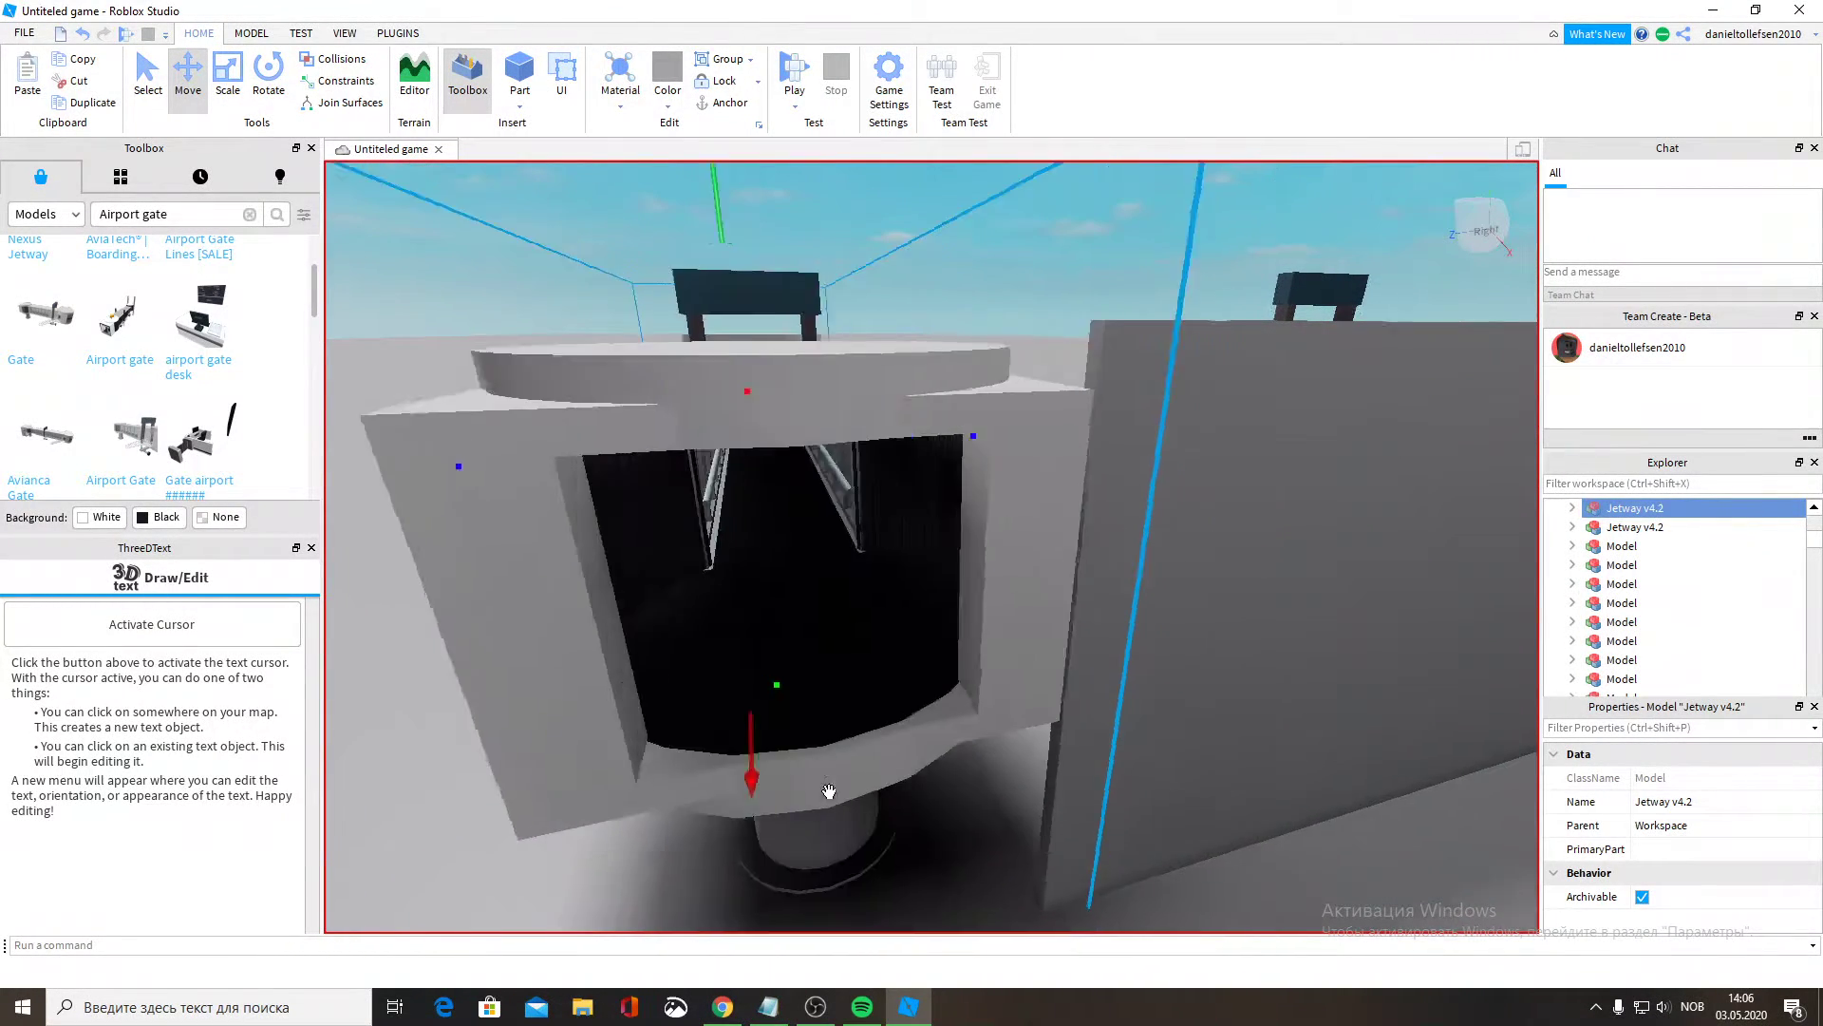
# Shift the second jetway sideways until its entrance frame meets the edge of the wall.
pyautogui.moveTo(829, 790); pyautogui.dragTo(821, 796, button='right')
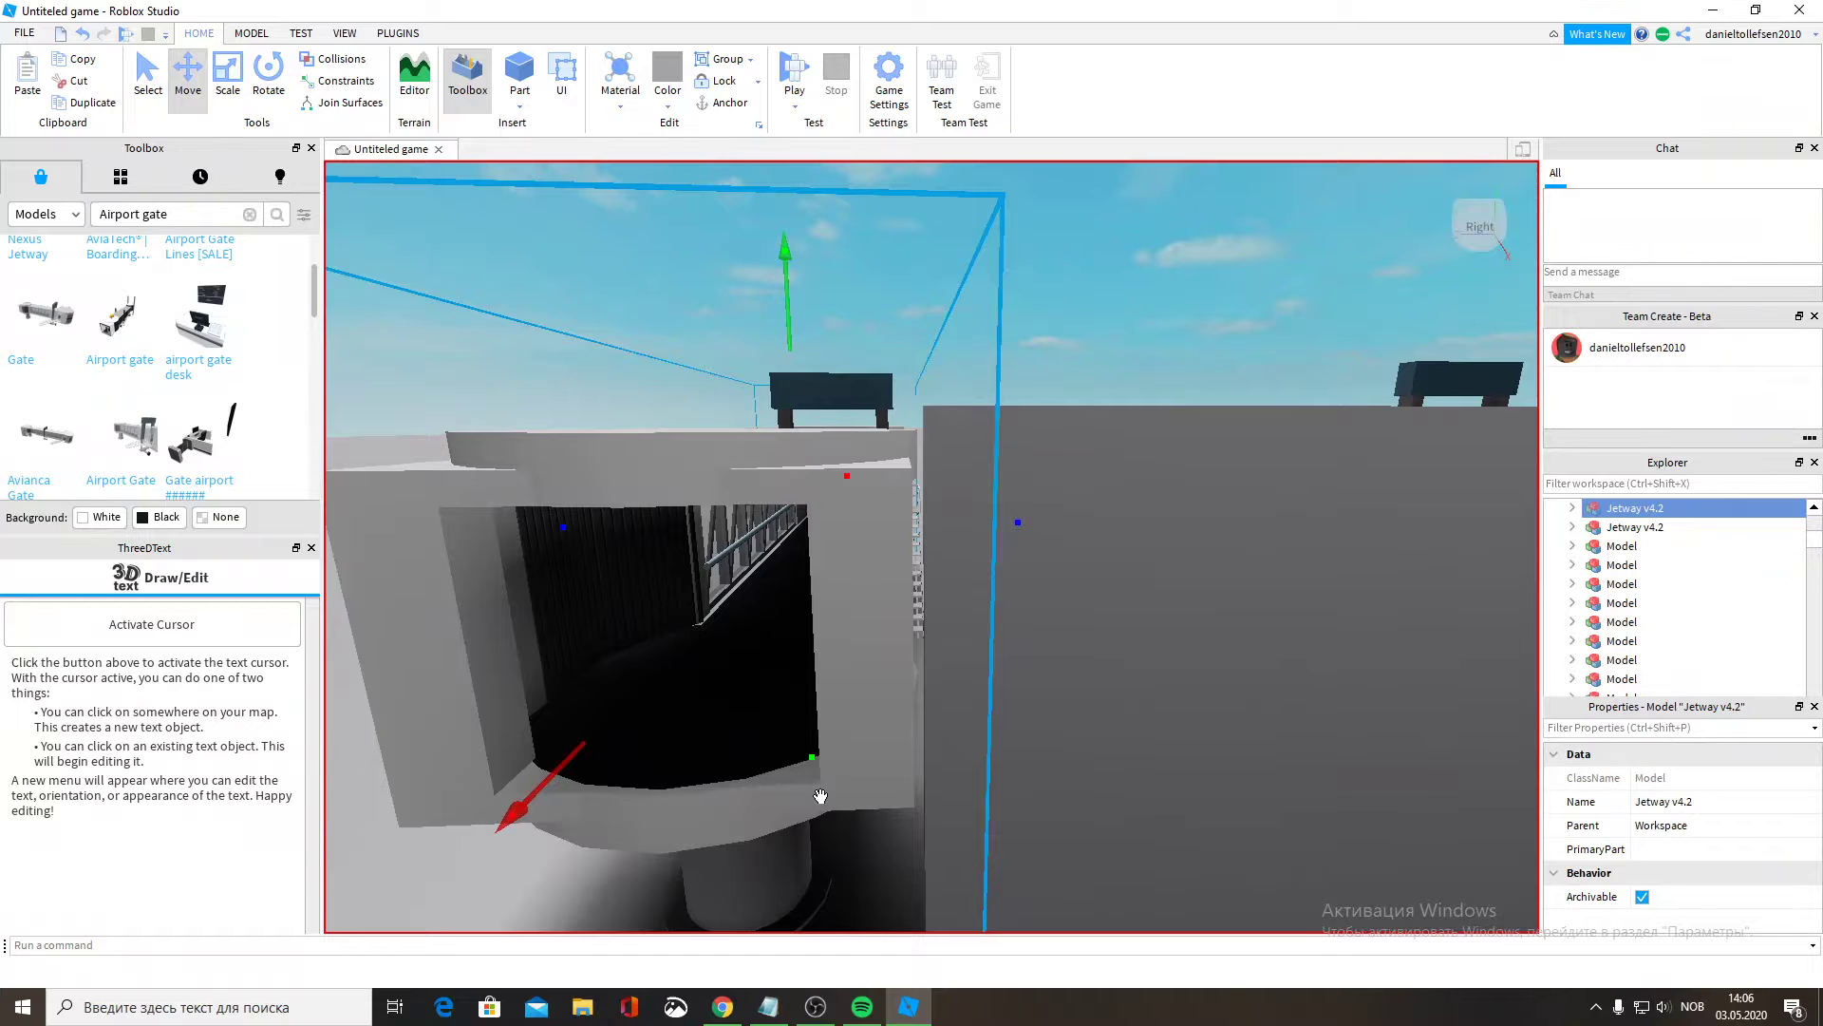
pyautogui.press('d')
pyautogui.press('w')
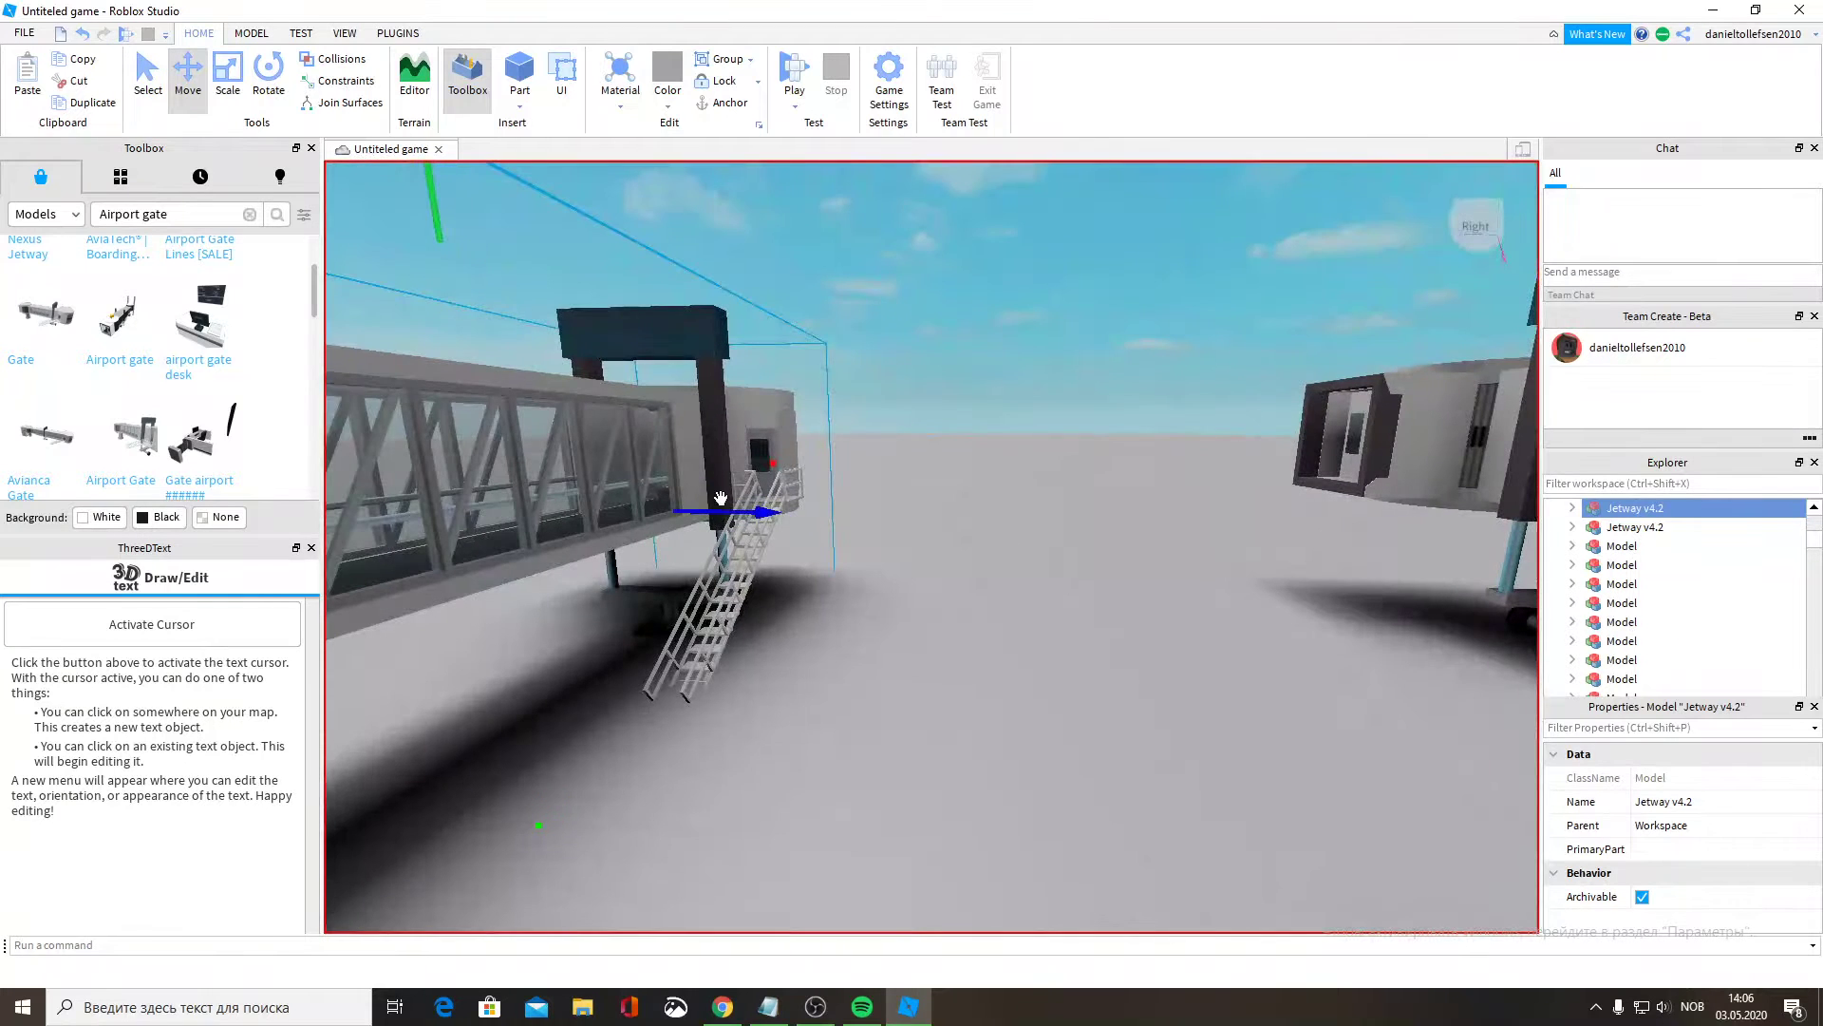
pyautogui.moveTo(727, 511); pyautogui.dragTo(731, 512)
pyautogui.press('s')
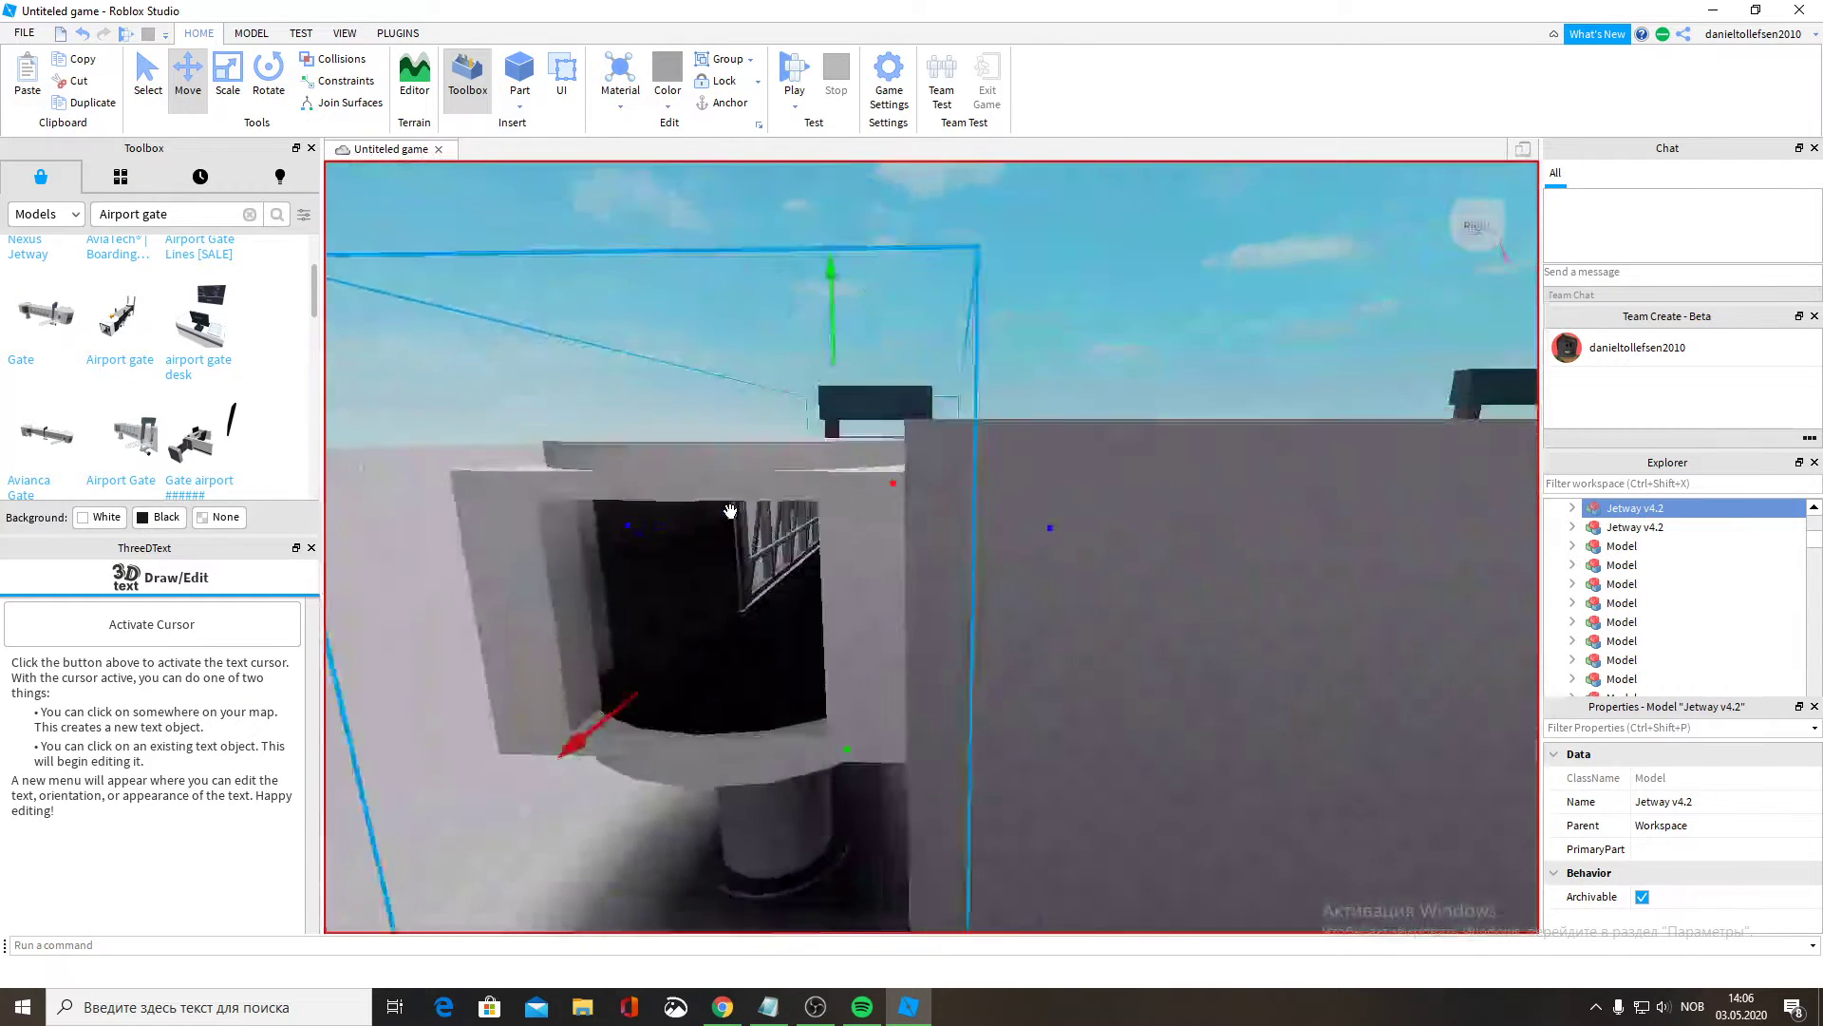
# Check the joint between the second jetway and the wall and raise the jetway slightly.
pyautogui.press('a')
pyautogui.moveTo(731, 512); pyautogui.dragTo(731, 512, button='right')
pyautogui.press('s')
pyautogui.press('d')
pyautogui.press('a')
pyautogui.press('d')
pyautogui.press('a')
pyautogui.press('d')
pyautogui.press('a')
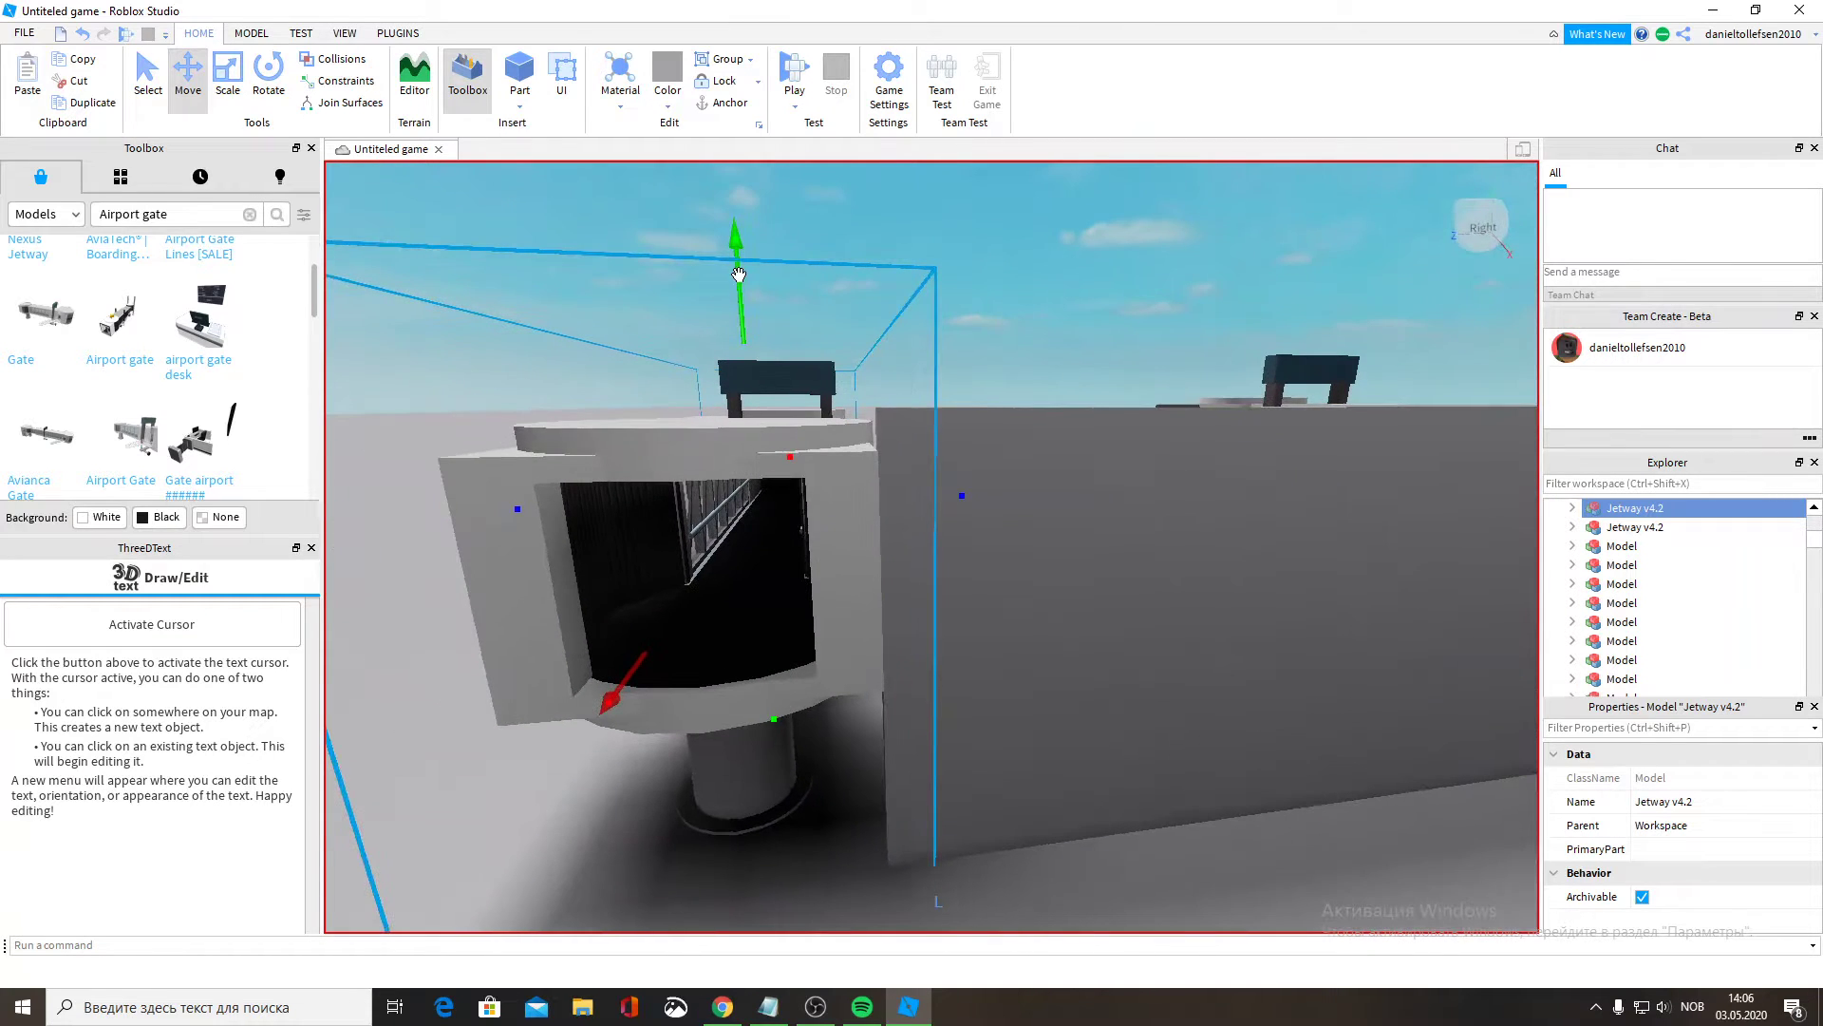
pyautogui.moveTo(739, 274); pyautogui.dragTo(746, 257)
# Give the wall between the two jetways a transparency of 0.55, a reflectance of 0.2 and the Glass material.
pyautogui.press('s')
pyautogui.moveTo(937, 368); pyautogui.dragTo(937, 367, button='right')
pyautogui.press('w')
pyautogui.press('d')
pyautogui.press('s')
pyautogui.press('w')
pyautogui.click(1009, 509)
pyautogui.click(1009, 509)
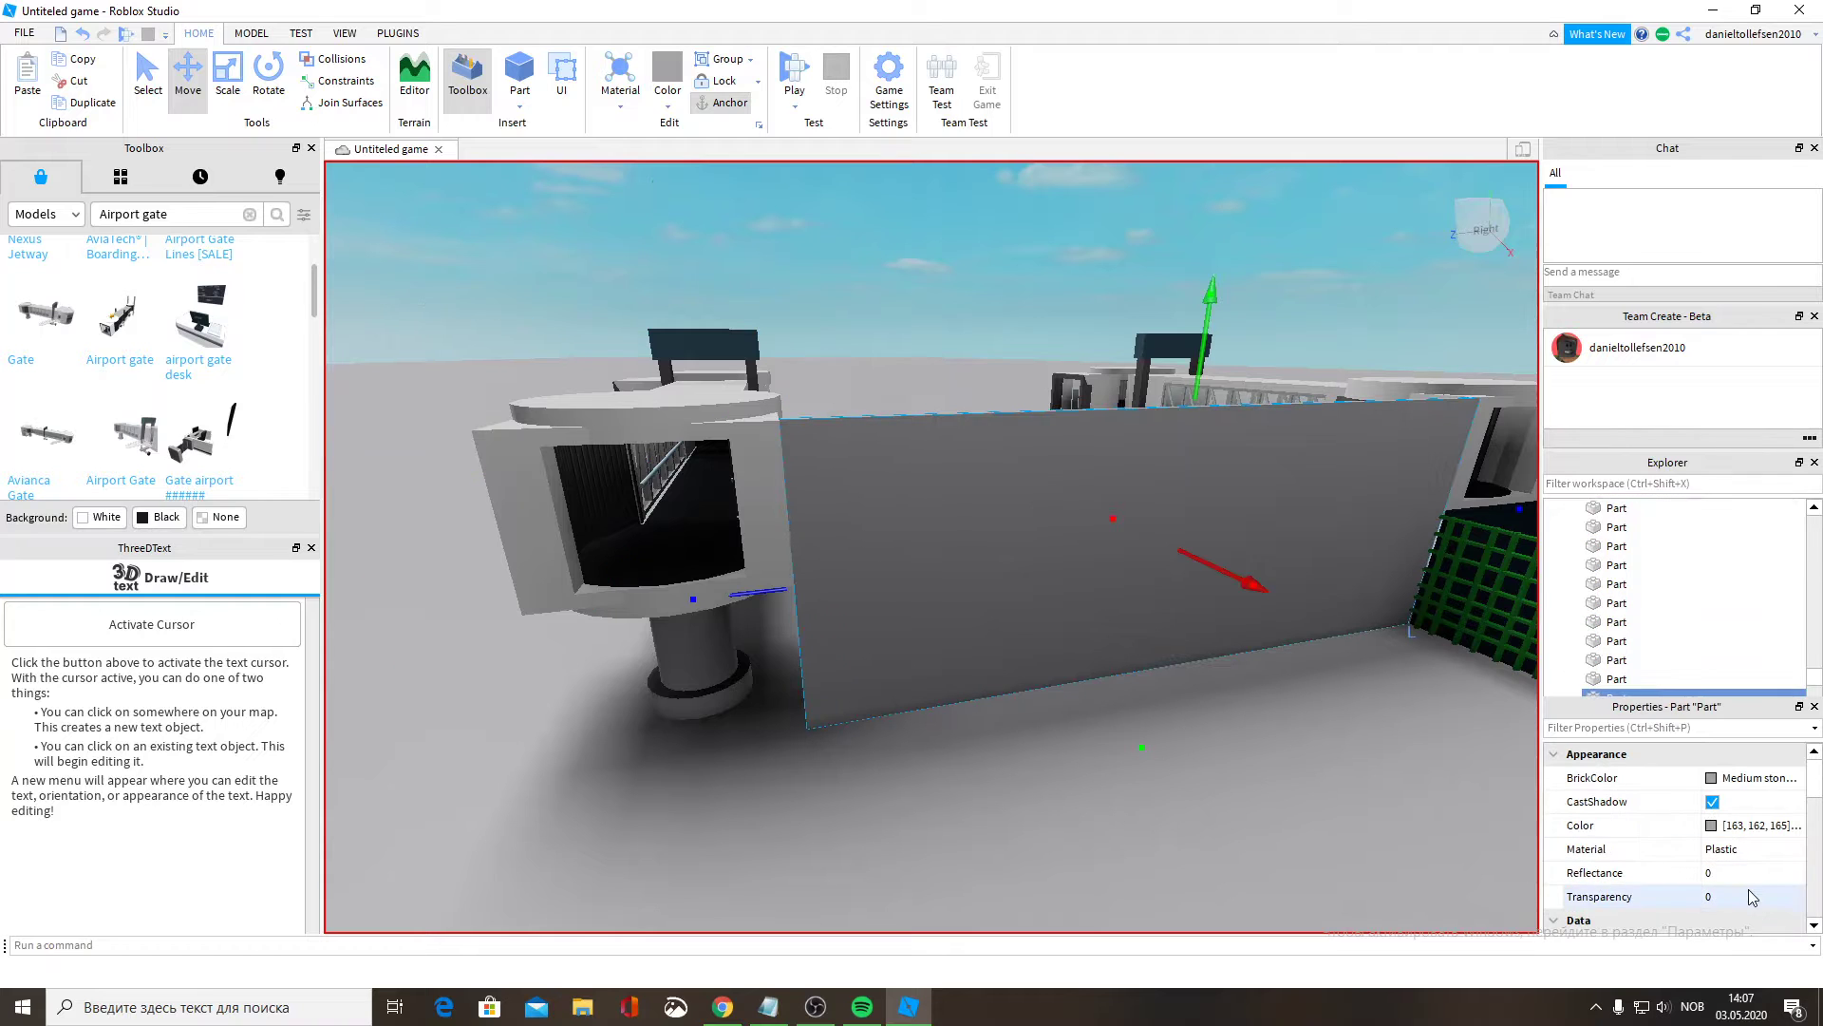
pyautogui.click(1747, 892)
pyautogui.moveTo(1788, 889); pyautogui.dragTo(1788, 888)
pyautogui.click(1777, 877)
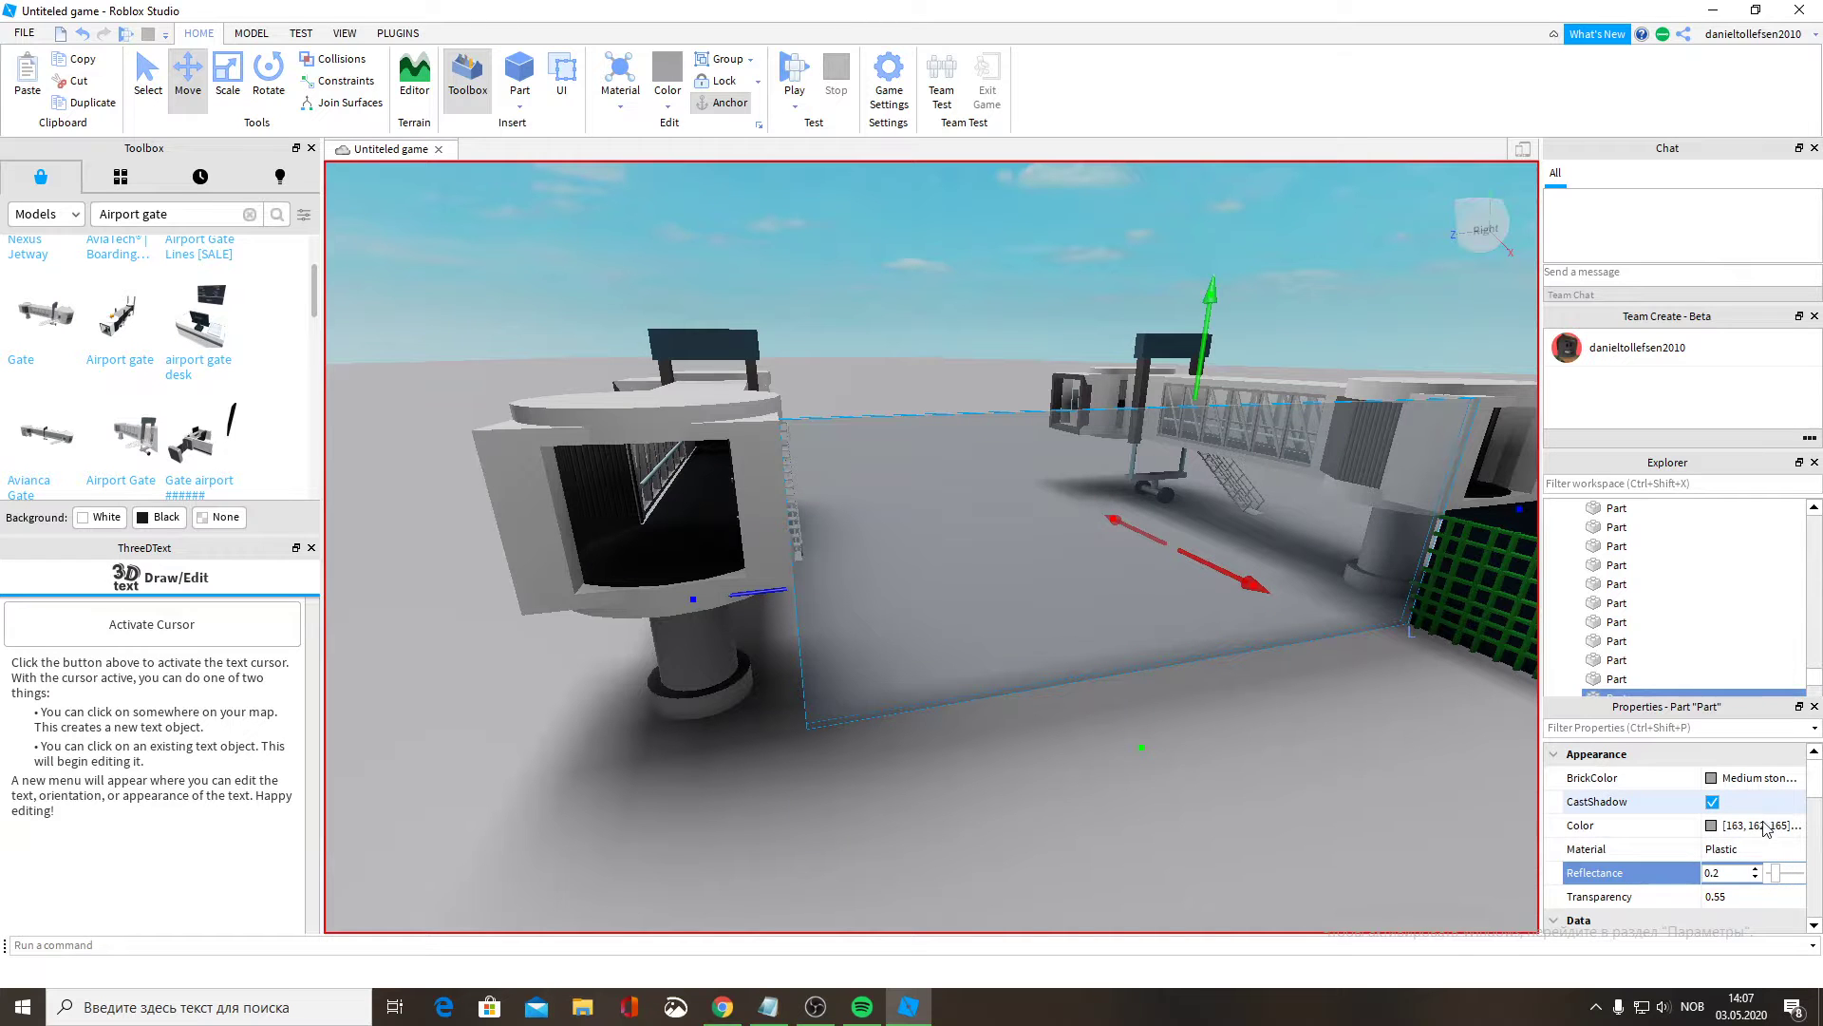
pyautogui.click(1755, 849)
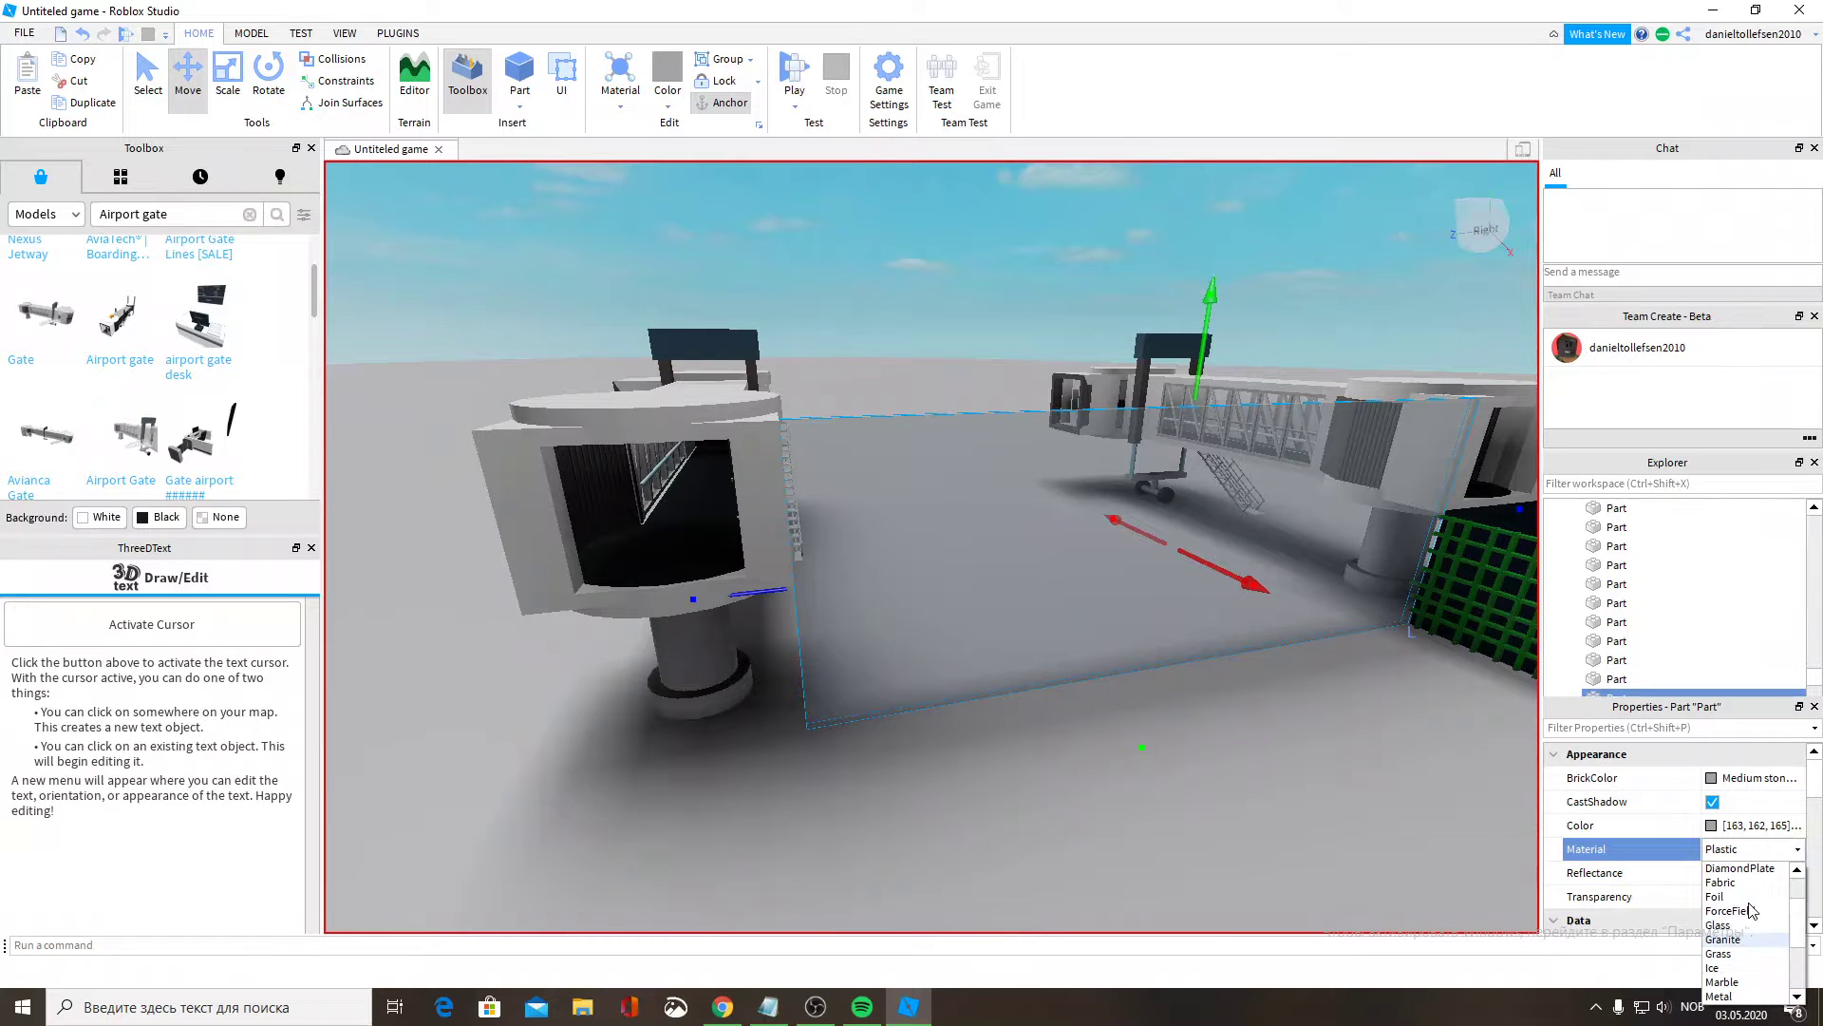
pyautogui.click(1743, 929)
pyautogui.scroll(-3, 1245, 672)
# Insert a wedge part on the ground in front of the second jetway's support column.
pyautogui.moveTo(1245, 673); pyautogui.dragTo(1245, 673, button='right')
pyautogui.scroll(4, 1246, 672)
pyautogui.scroll(2, 1245, 673)
pyautogui.scroll(-2, 1245, 673)
pyautogui.scroll(3, 1245, 672)
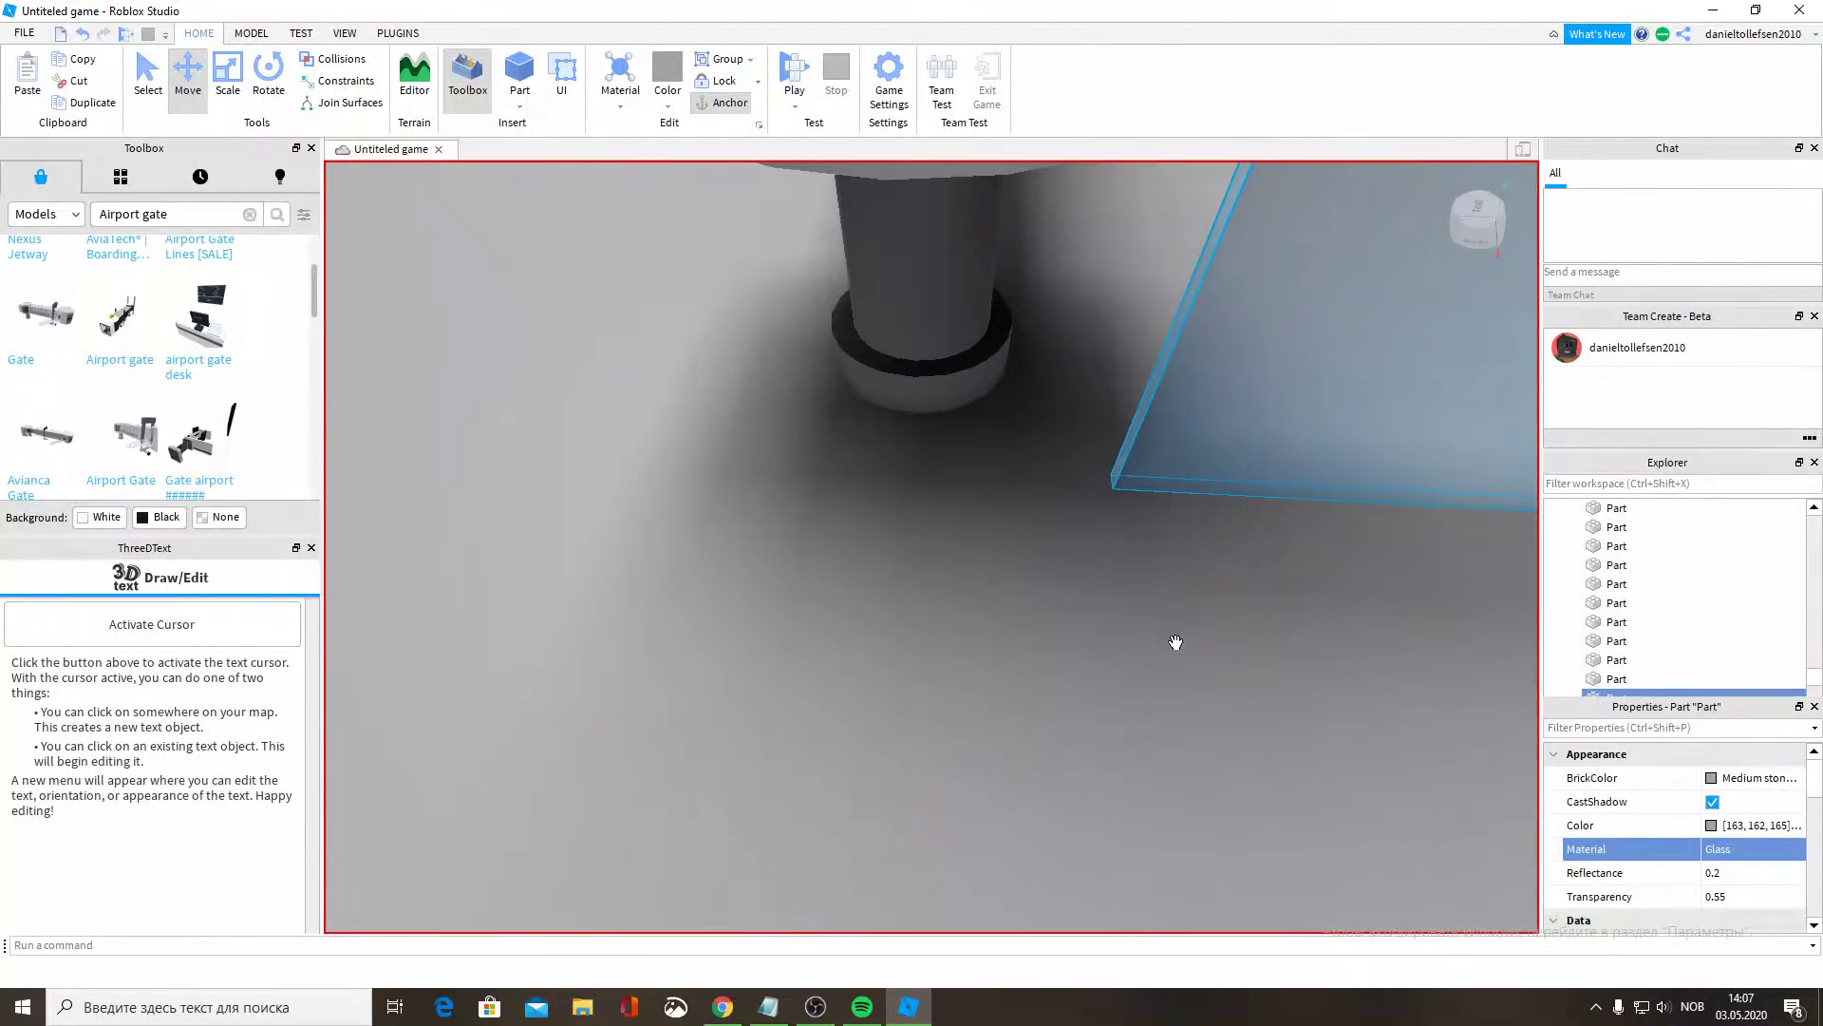
pyautogui.scroll(-1, 393, 202)
pyautogui.press('w')
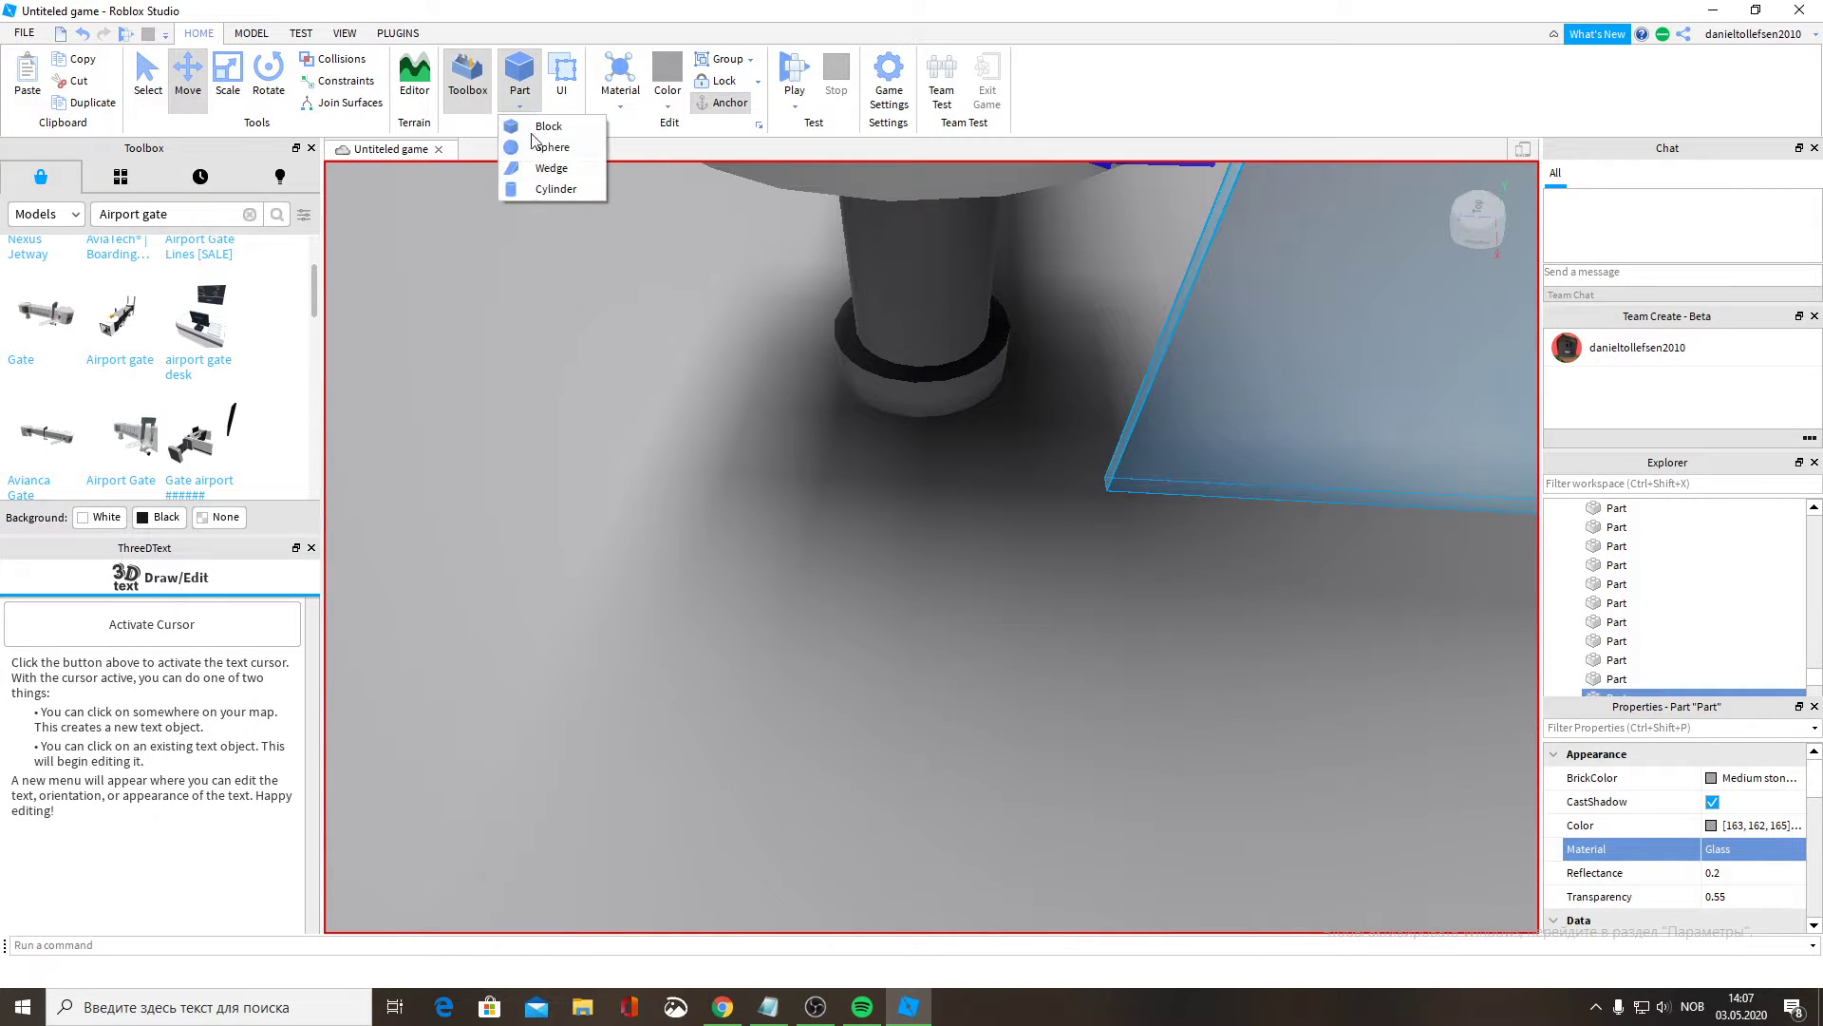
pyautogui.click(550, 169)
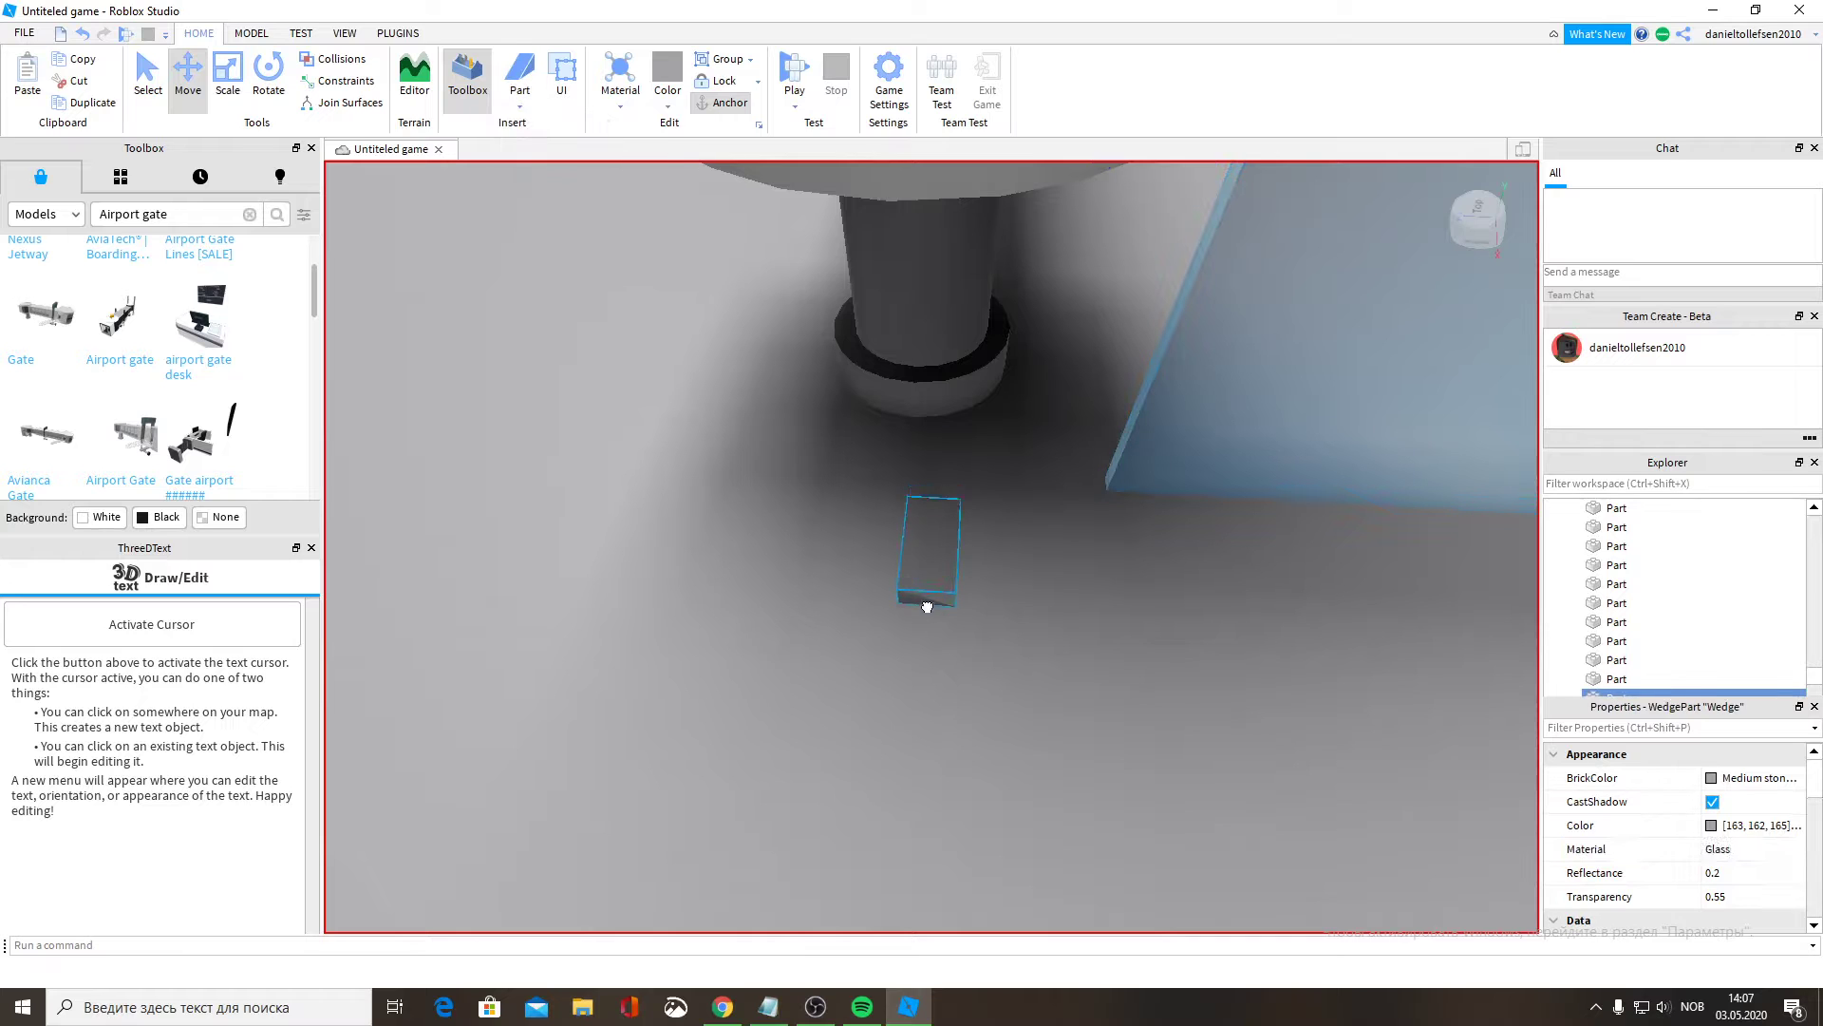
# Rotate the wedge a quarter turn about its vertical axis and move it away from the jetway column.
pyautogui.click(269, 75)
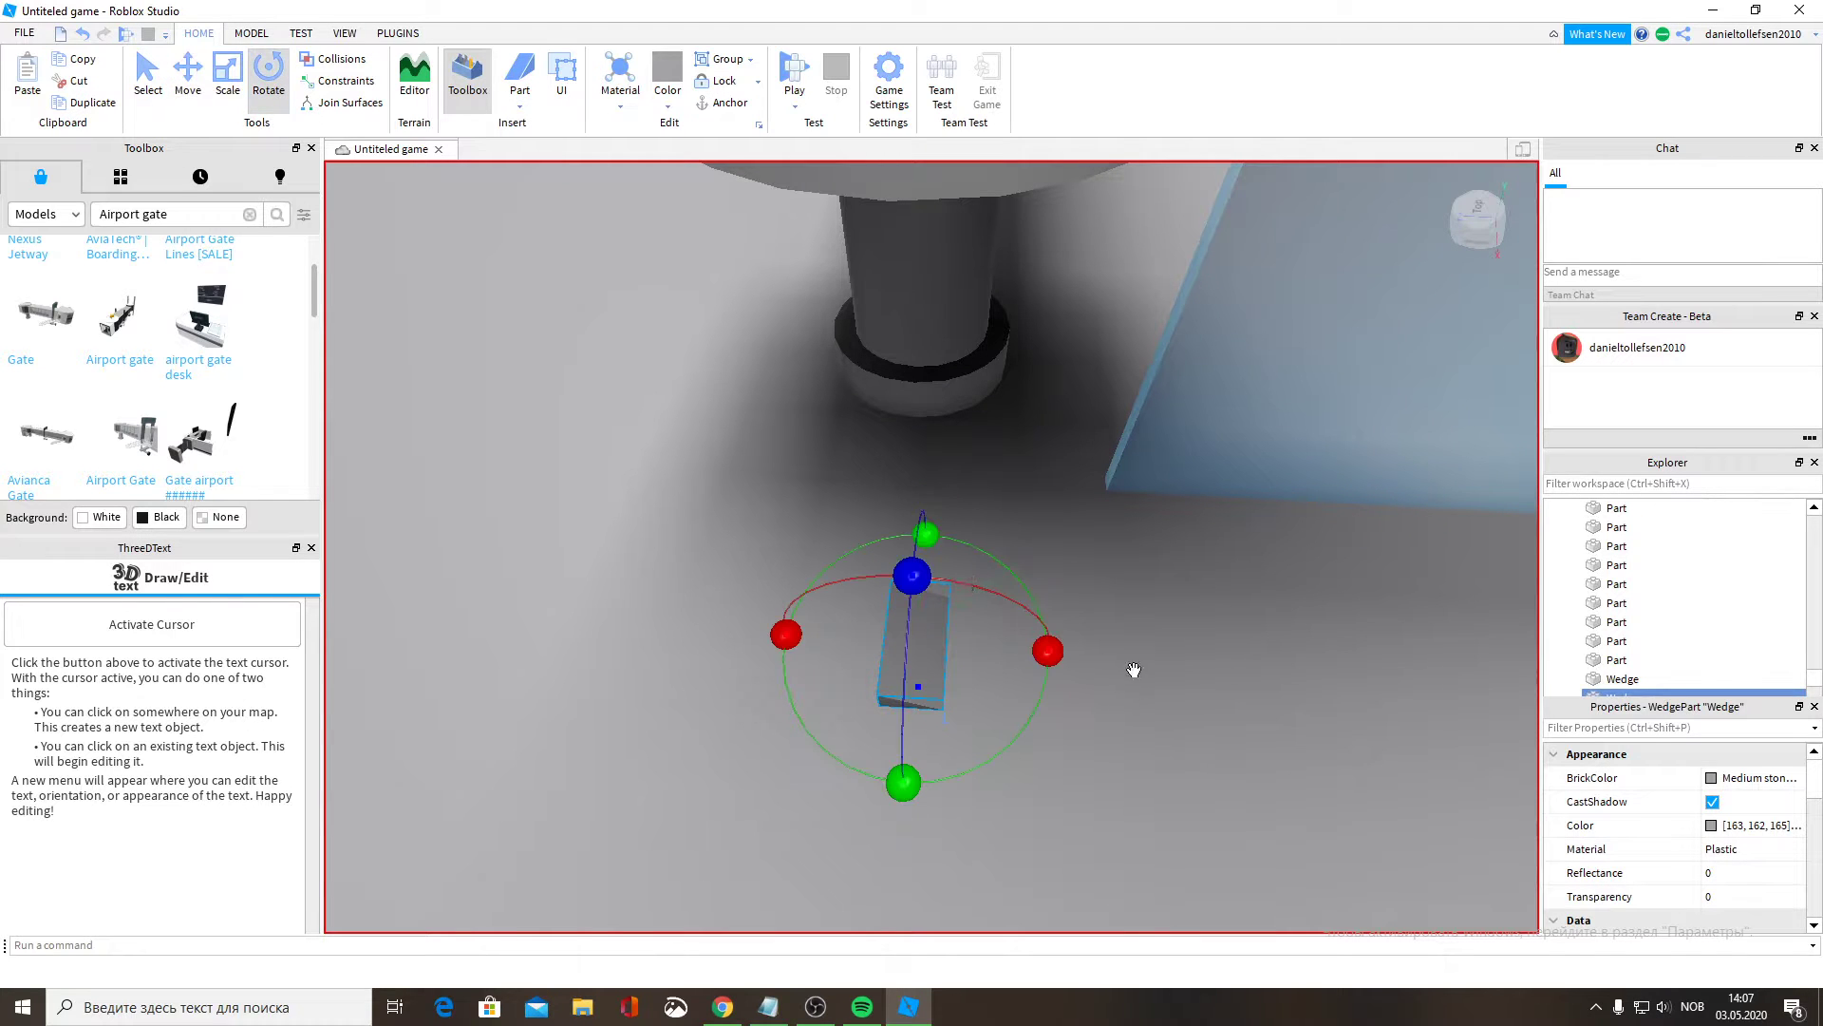
pyautogui.moveTo(930, 534); pyautogui.dragTo(996, 705)
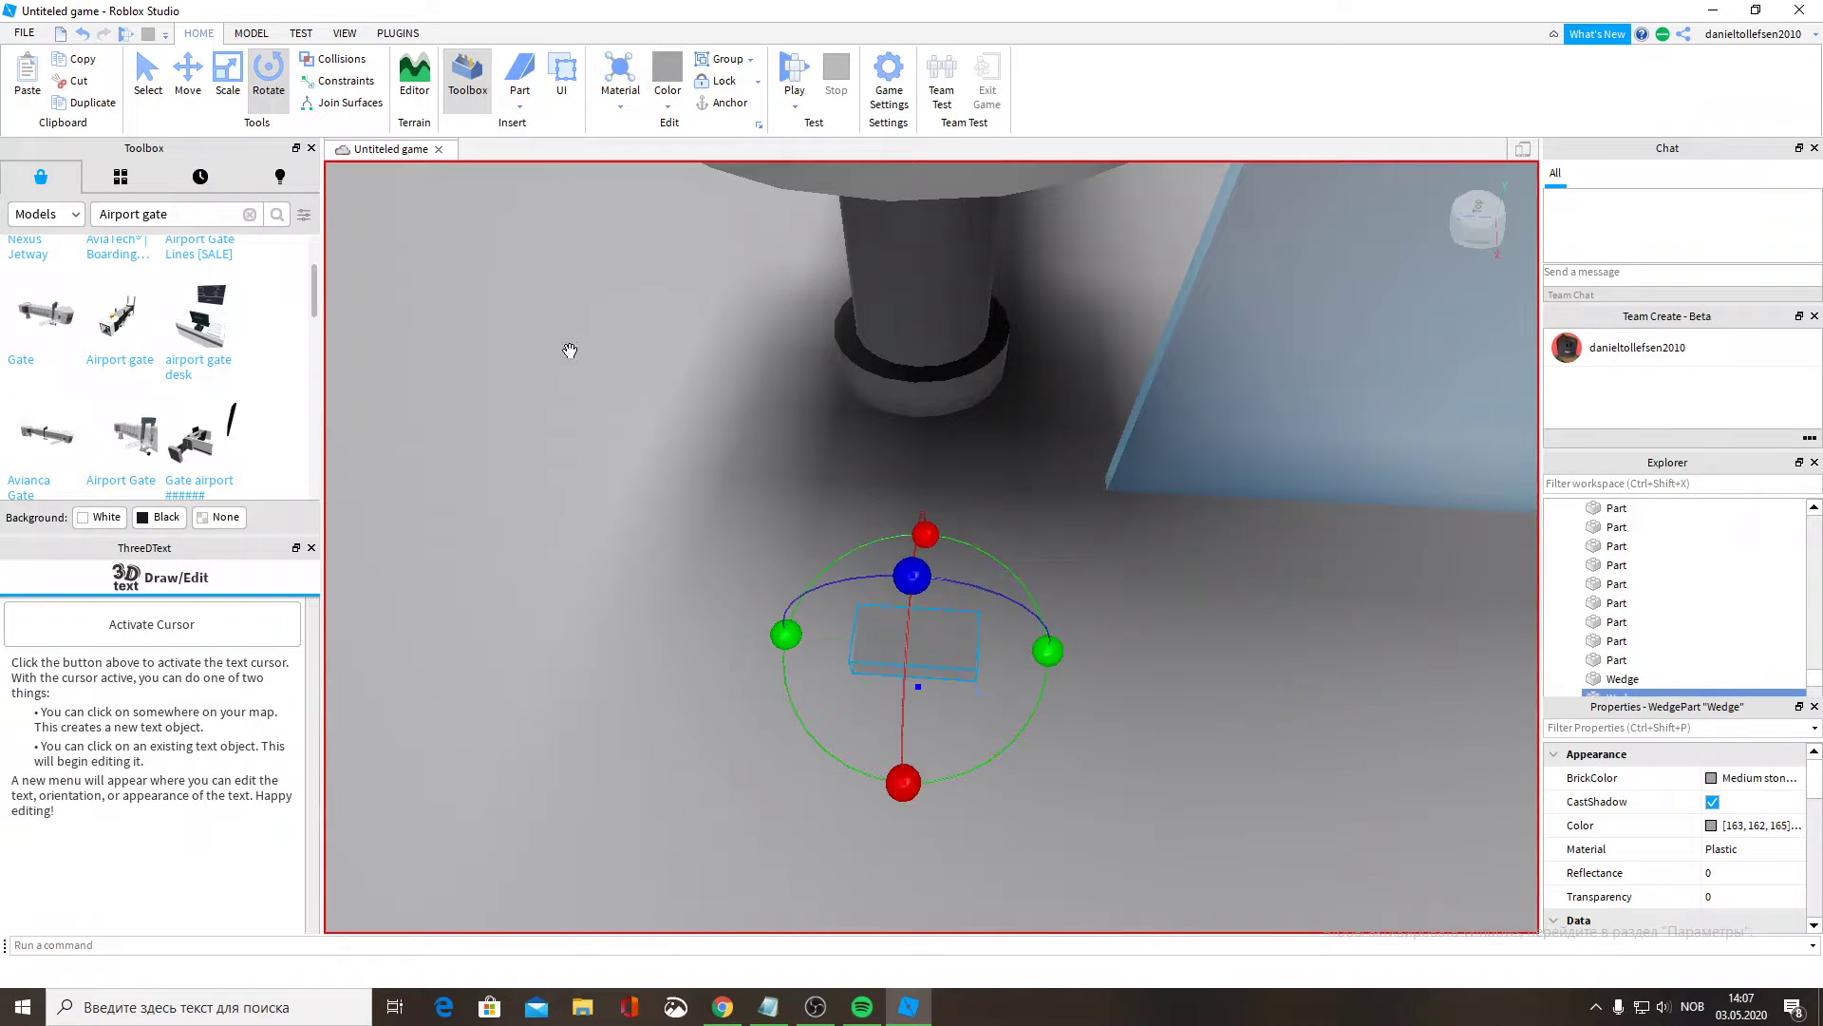
pyautogui.press('a')
pyautogui.moveTo(568, 307); pyautogui.dragTo(557, 313, button='right')
pyautogui.press('d')
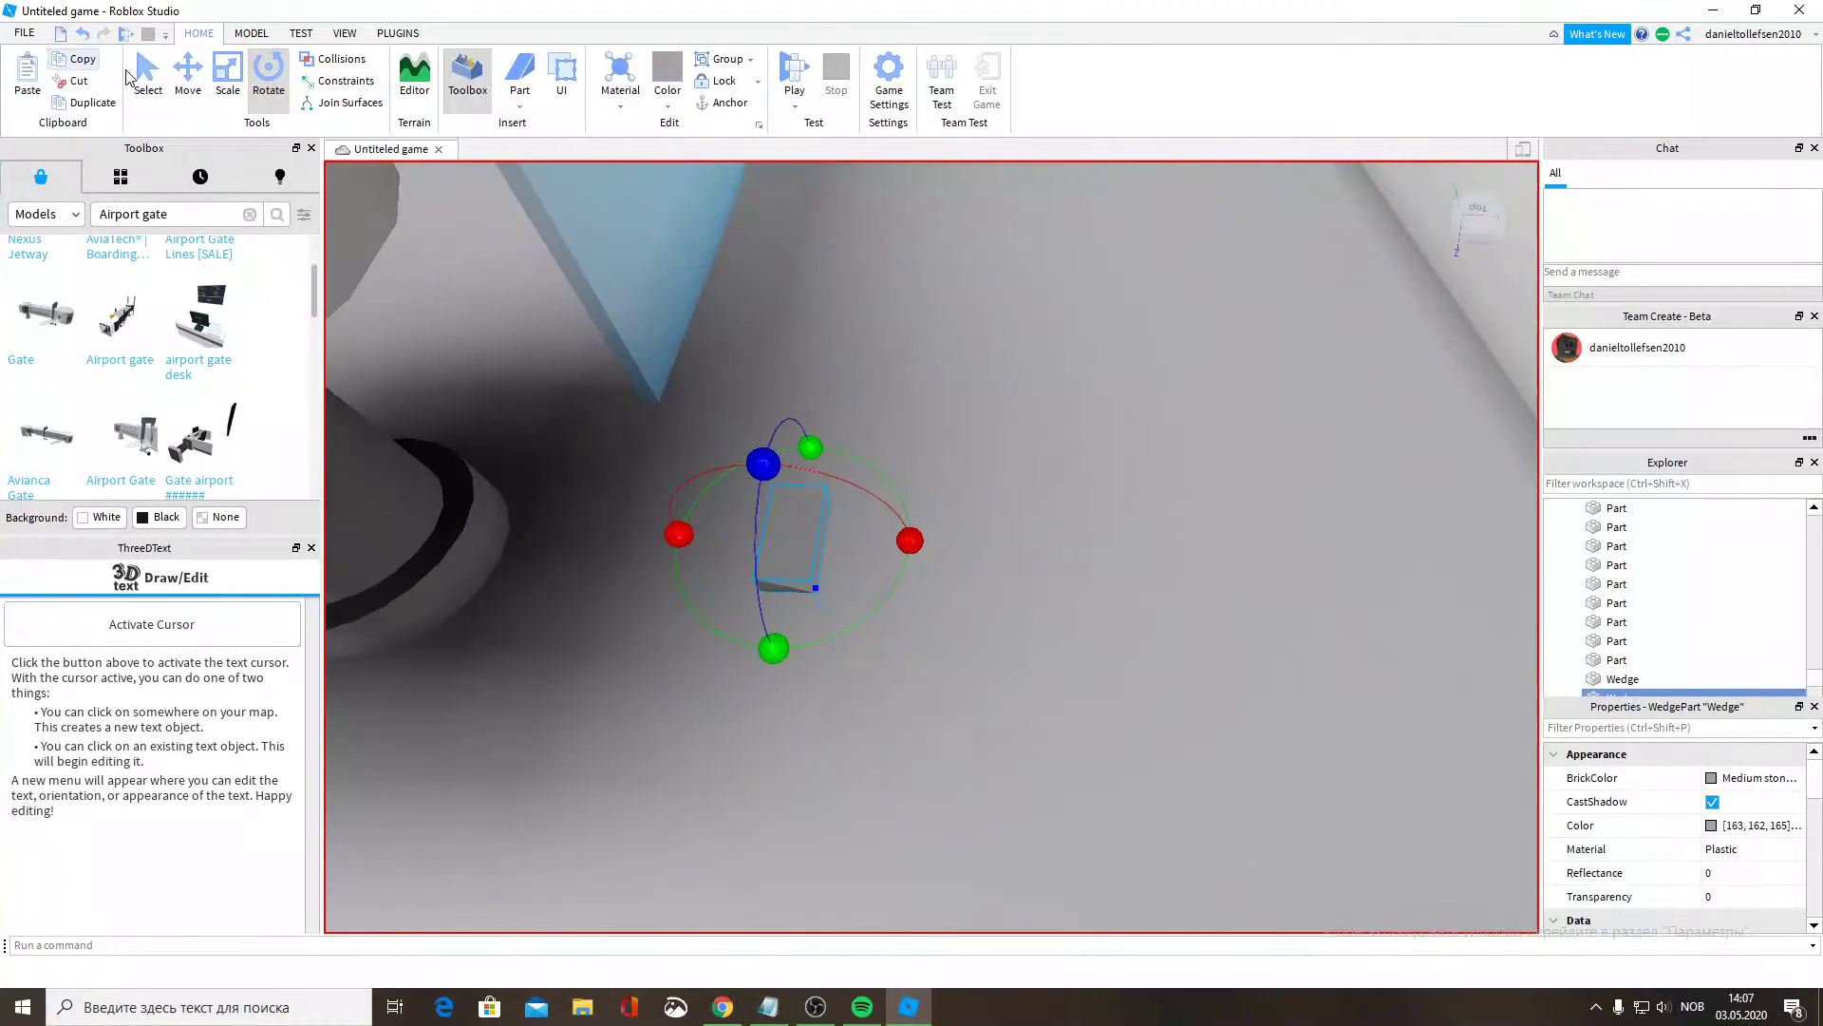
pyautogui.click(188, 76)
pyautogui.moveTo(995, 535); pyautogui.dragTo(1099, 546)
# Scale the wedge longer toward the second jetway and taller to reach the level of its entrance floor.
pyautogui.click(214, 90)
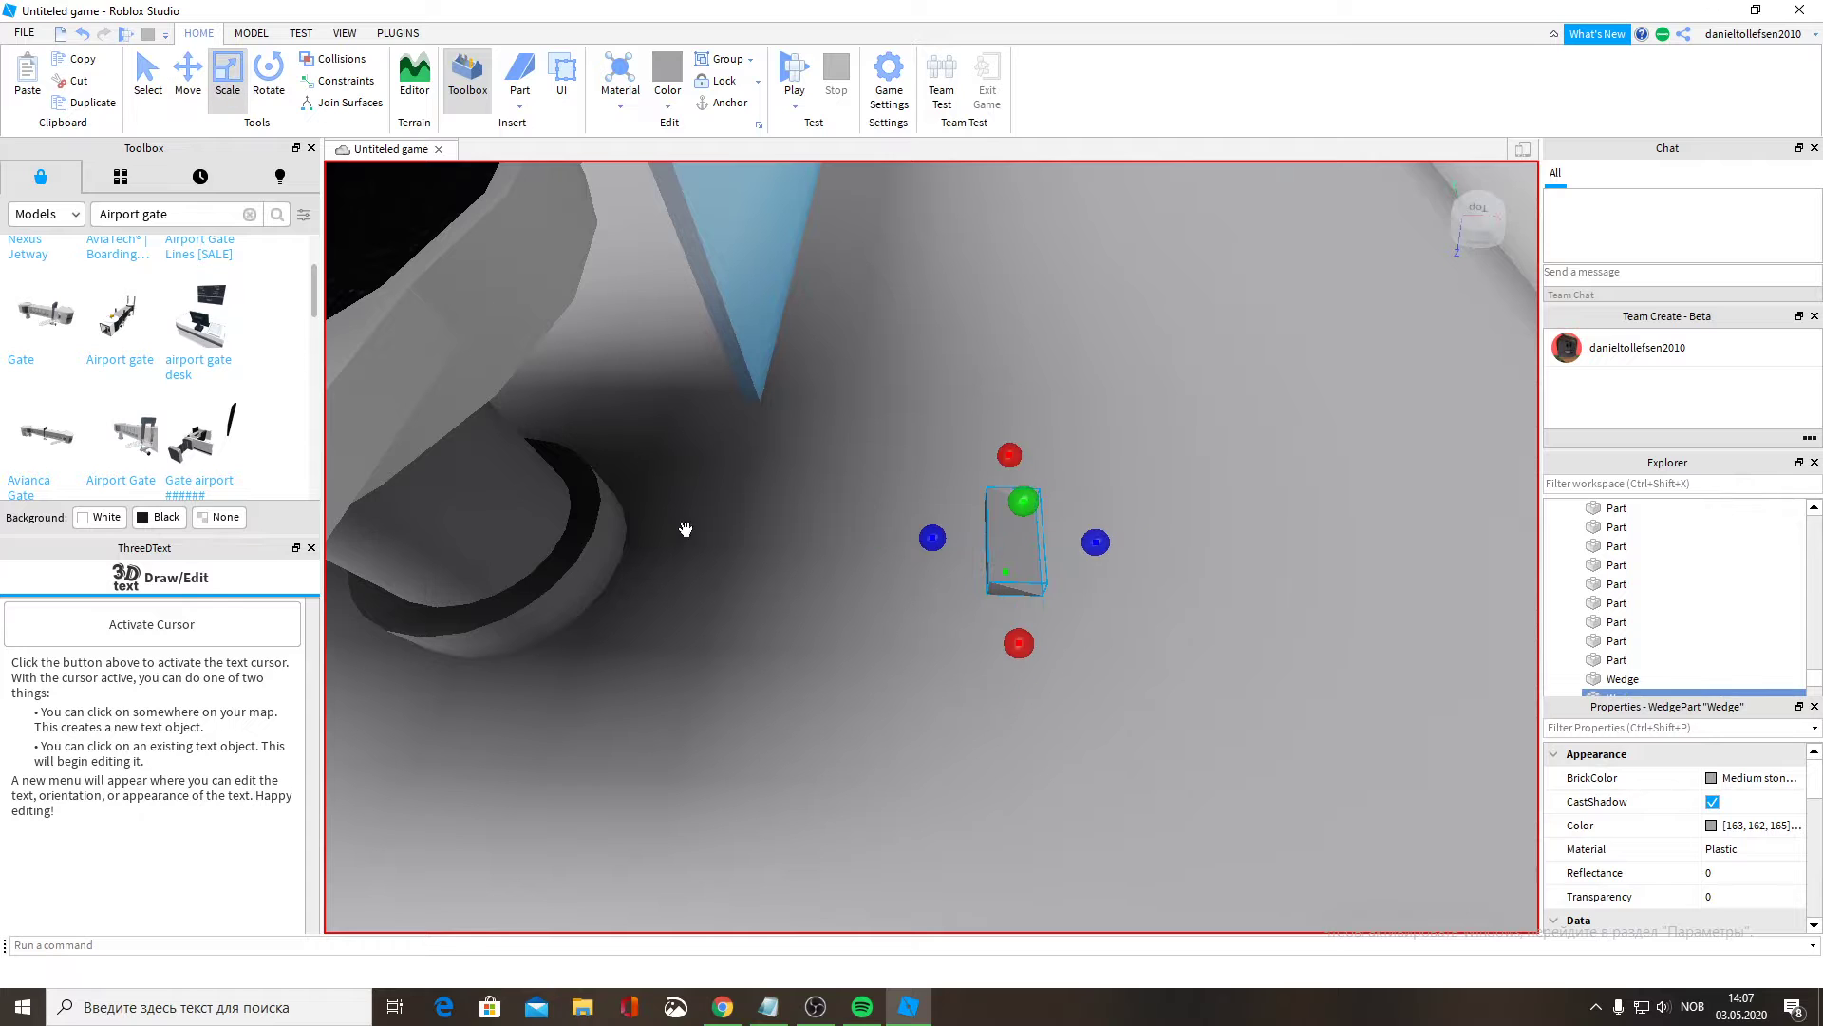
pyautogui.moveTo(933, 536); pyautogui.dragTo(758, 535)
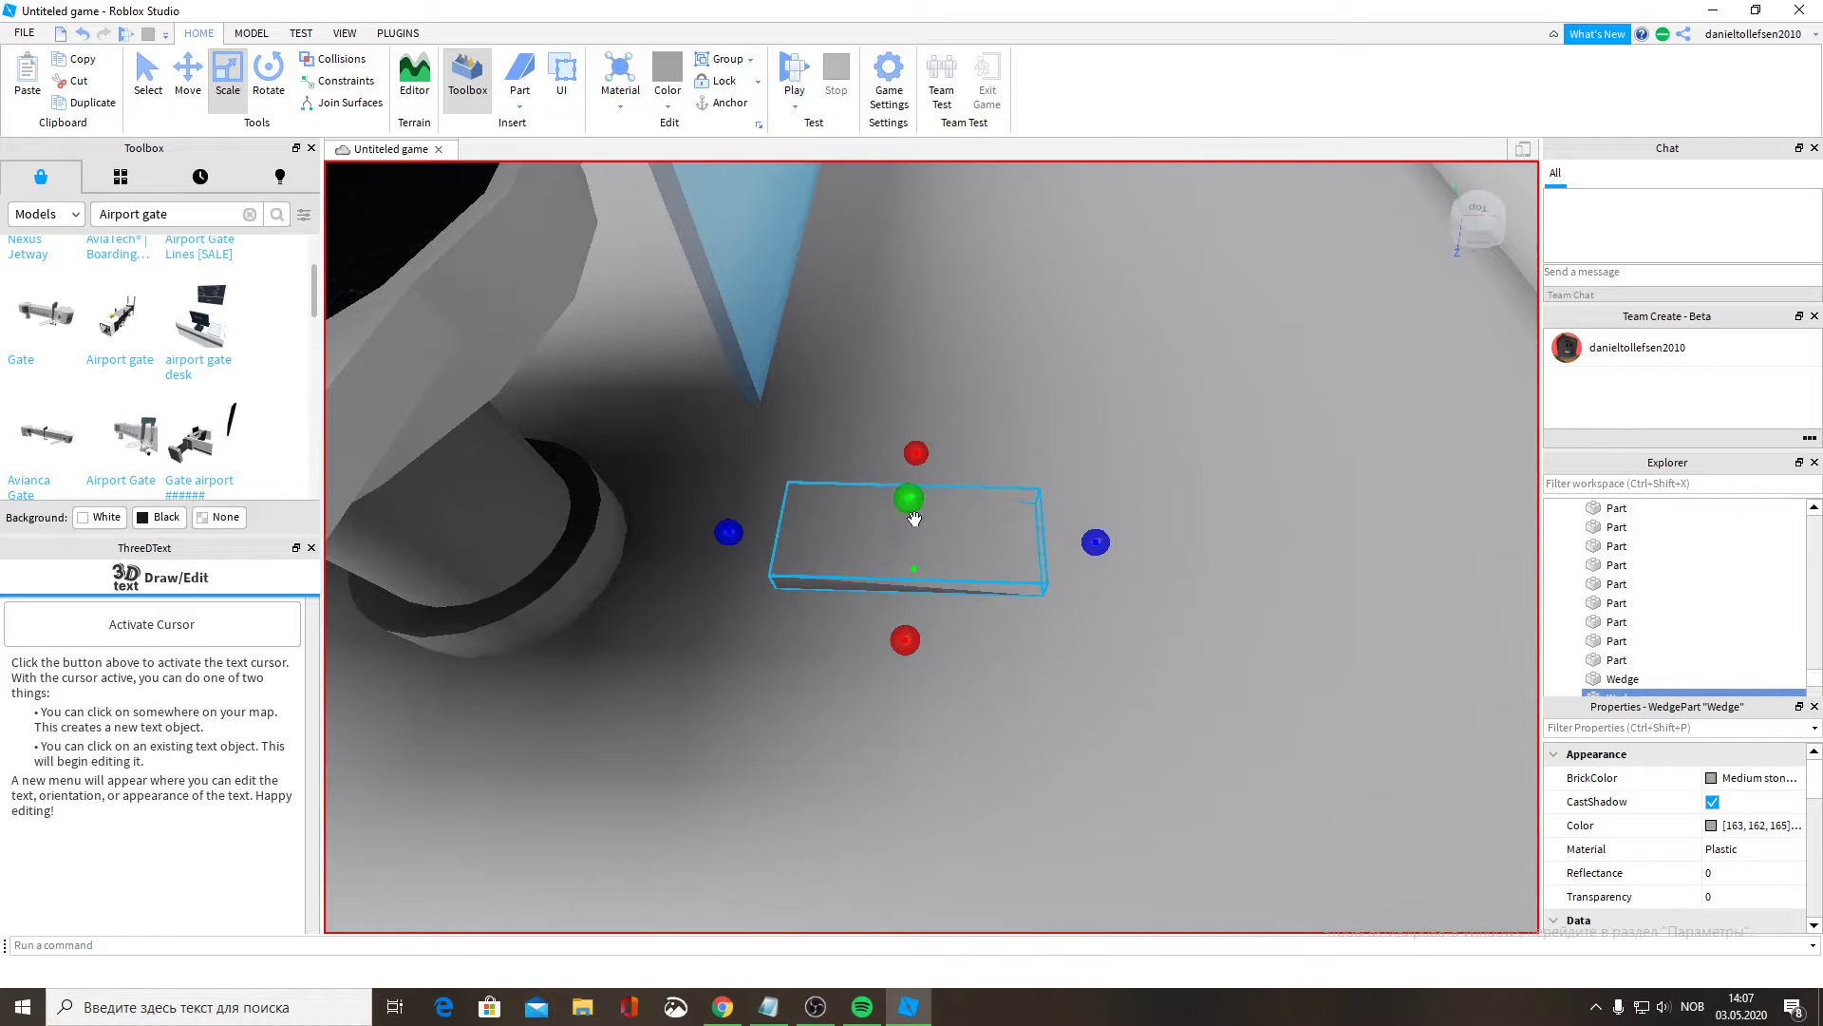
pyautogui.moveTo(909, 495); pyautogui.dragTo(872, 398)
pyautogui.press('a')
pyautogui.moveTo(806, 694); pyautogui.dragTo(758, 665)
pyautogui.moveTo(1045, 412); pyautogui.dragTo(1030, 371)
pyautogui.moveTo(753, 654); pyautogui.dragTo(759, 657)
# Scale the wedge wider so it forms a ramp spanning the second jetway's entrance.
pyautogui.moveTo(868, 797); pyautogui.dragTo(869, 796, button='right')
pyautogui.moveTo(871, 600); pyautogui.dragTo(667, 602)
pyautogui.moveTo(882, 591); pyautogui.dragTo(1025, 551, button='right')
pyautogui.moveTo(1031, 644); pyautogui.dragTo(1104, 662)
pyautogui.press('a')
pyautogui.press('s')
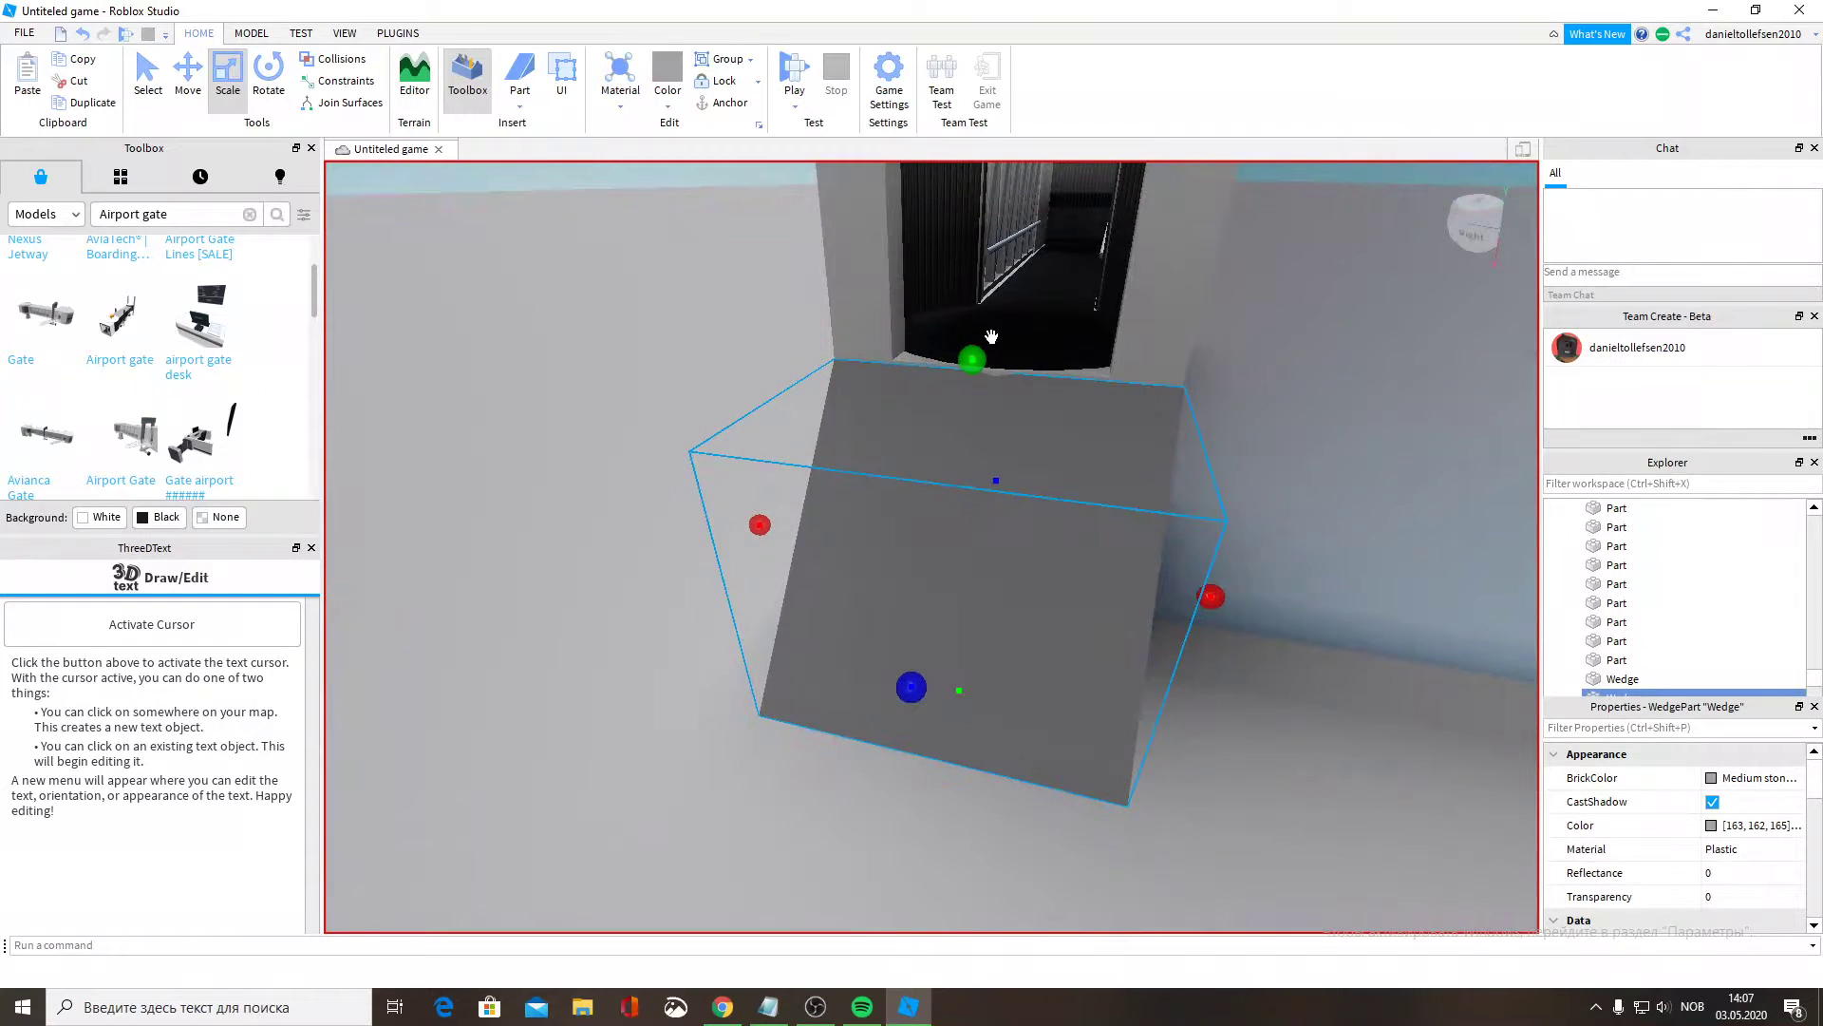
# Set the ramp wedge's colour to Black.
pyautogui.moveTo(1080, 540); pyautogui.dragTo(1079, 541, button='right')
pyautogui.press('s')
pyautogui.press('w')
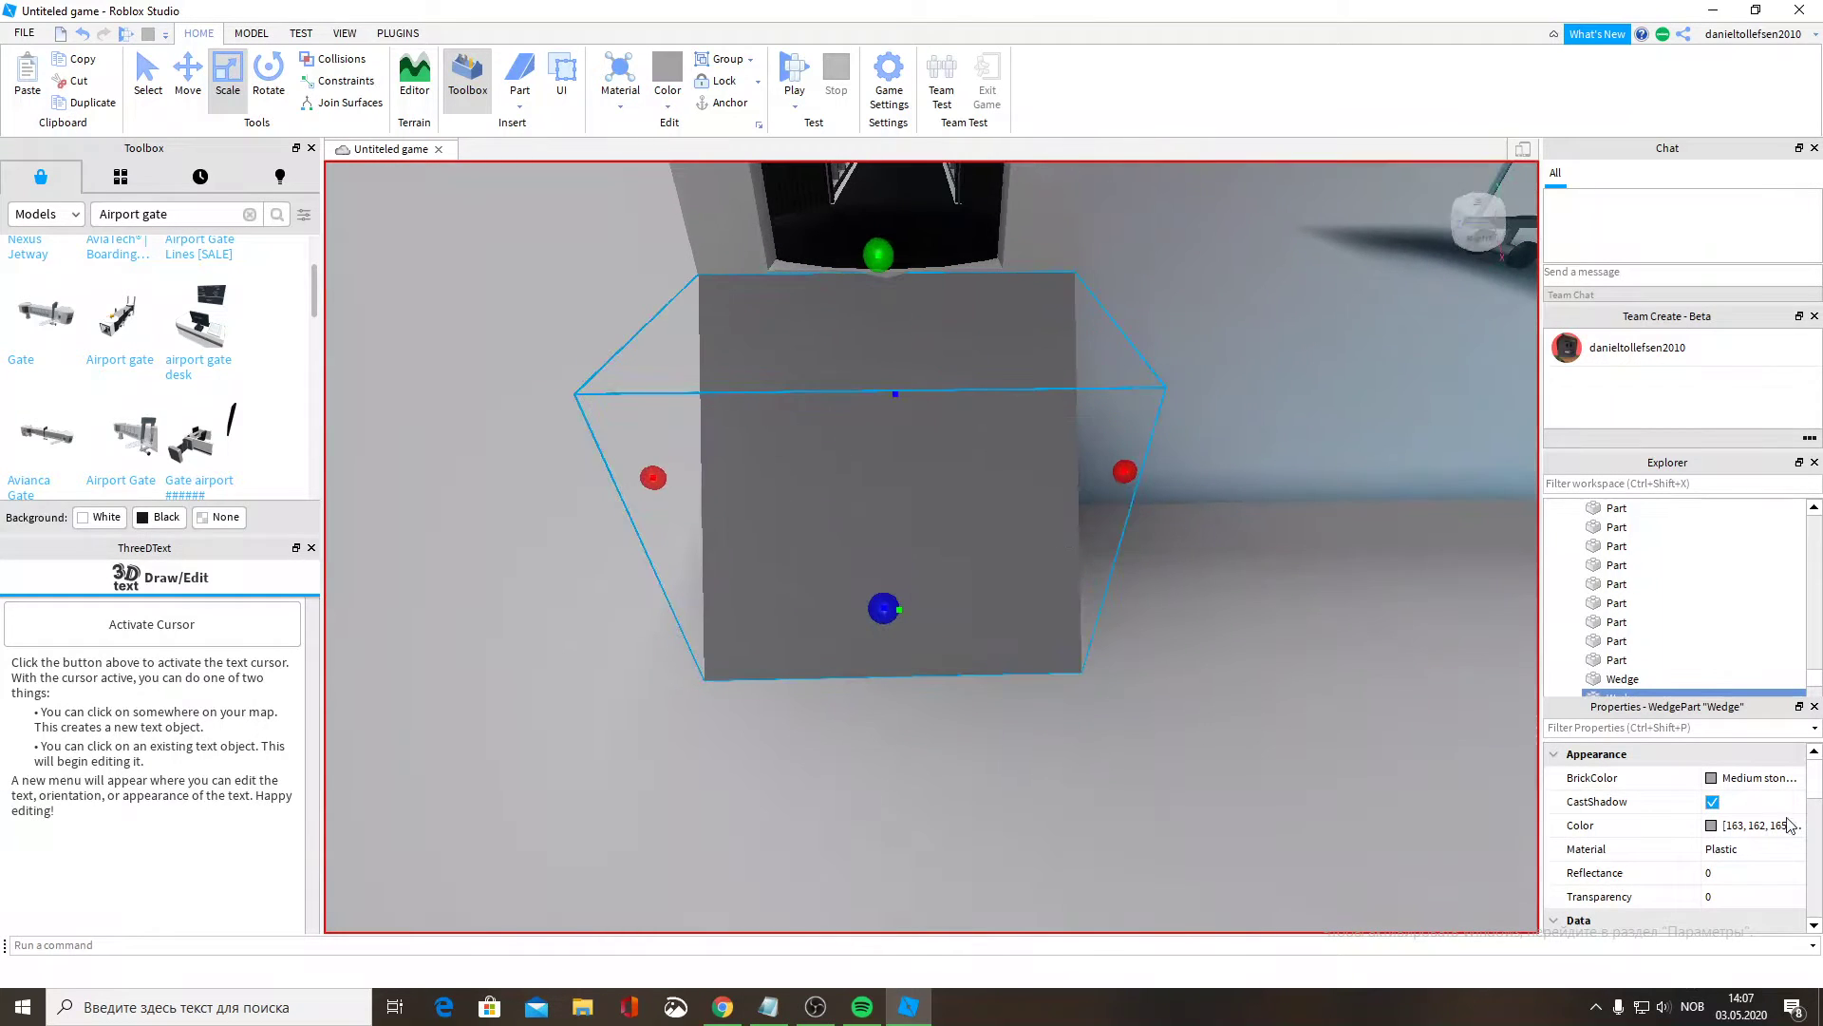
pyautogui.click(1747, 778)
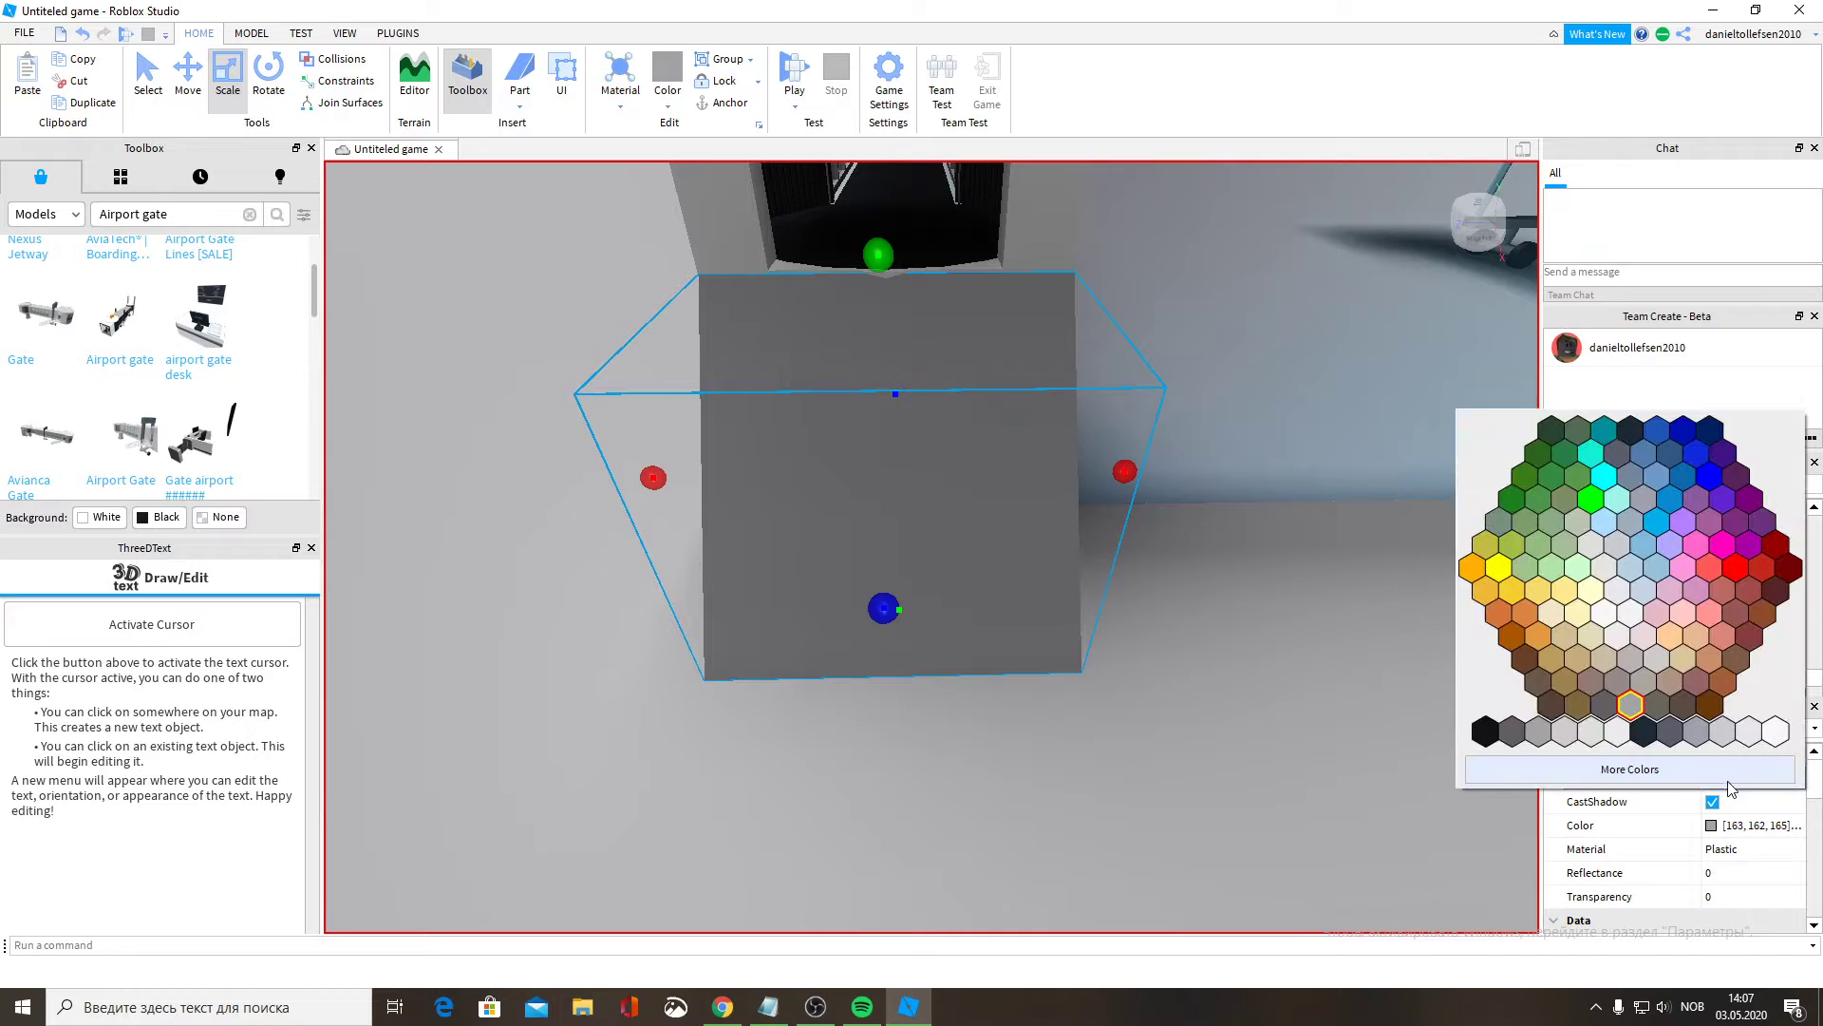
pyautogui.click(1632, 431)
# Insert a block on the black ramp and scale it into a wide rectangular panel across the middle.
pyautogui.scroll(5, 814, 610)
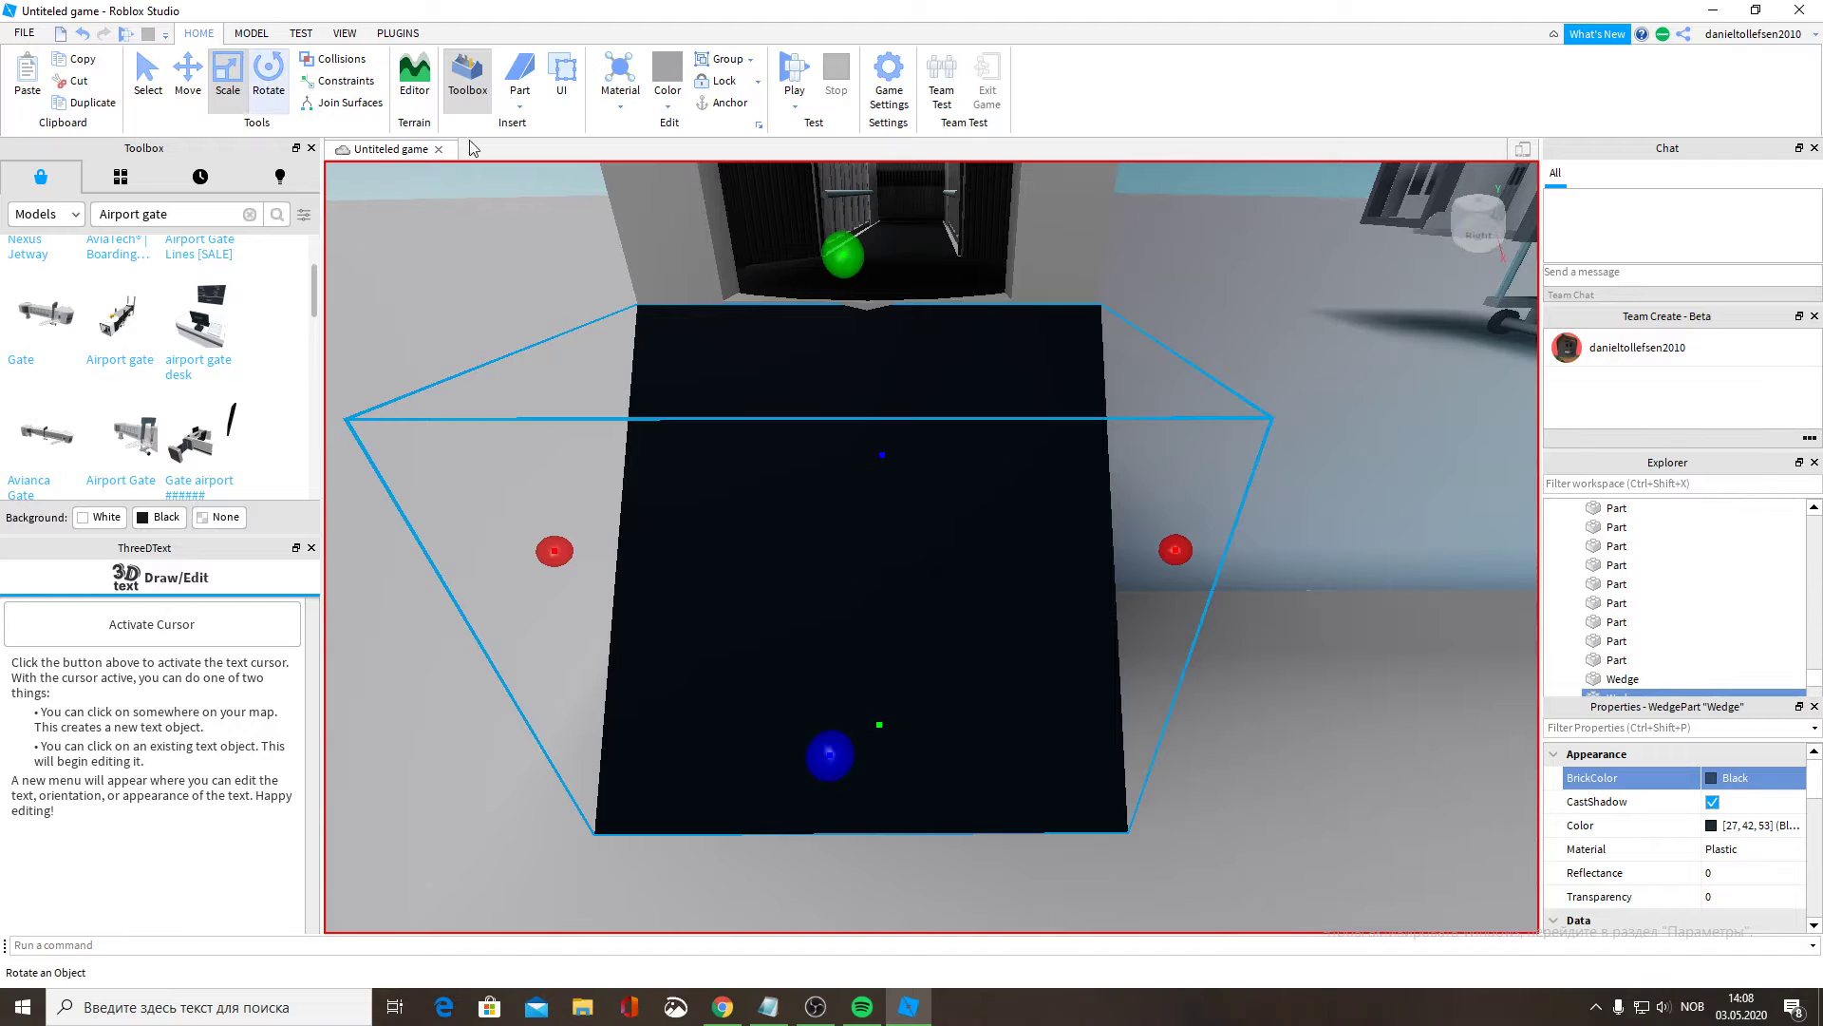
pyautogui.click(519, 113)
pyautogui.click(539, 127)
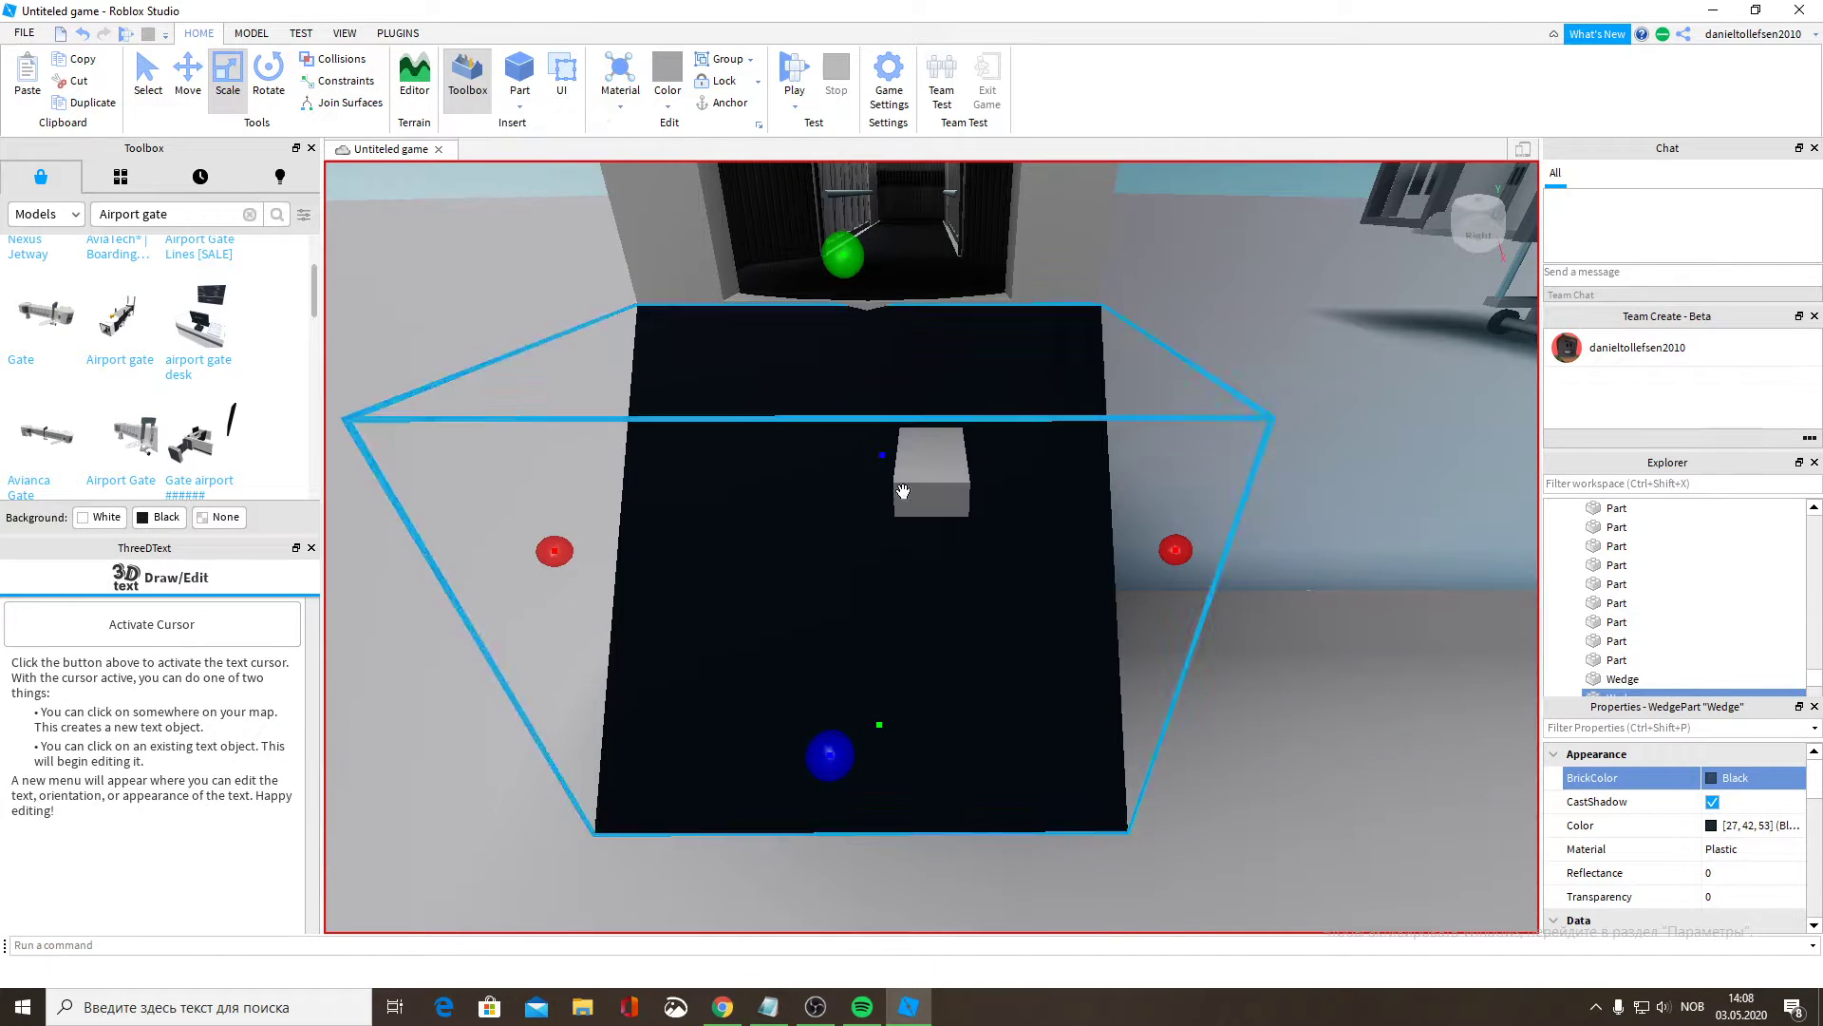
pyautogui.scroll(4, 857, 496)
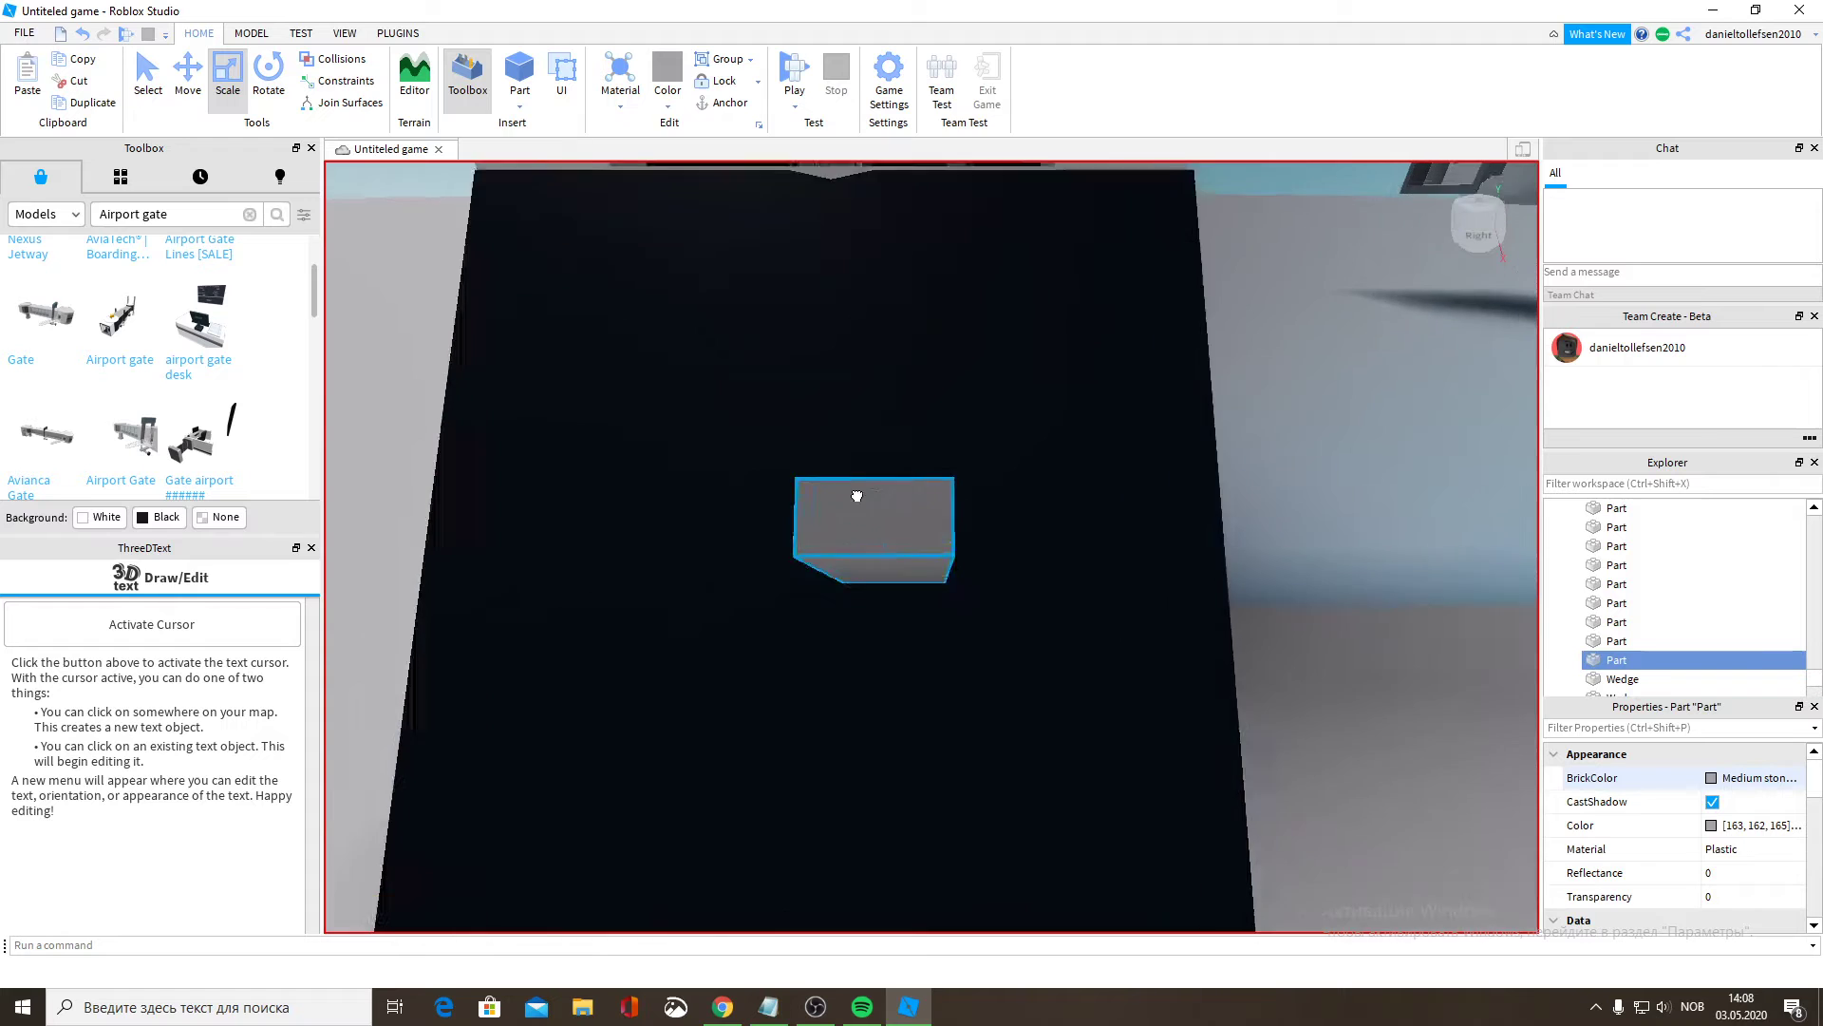
pyautogui.scroll(-5, 857, 496)
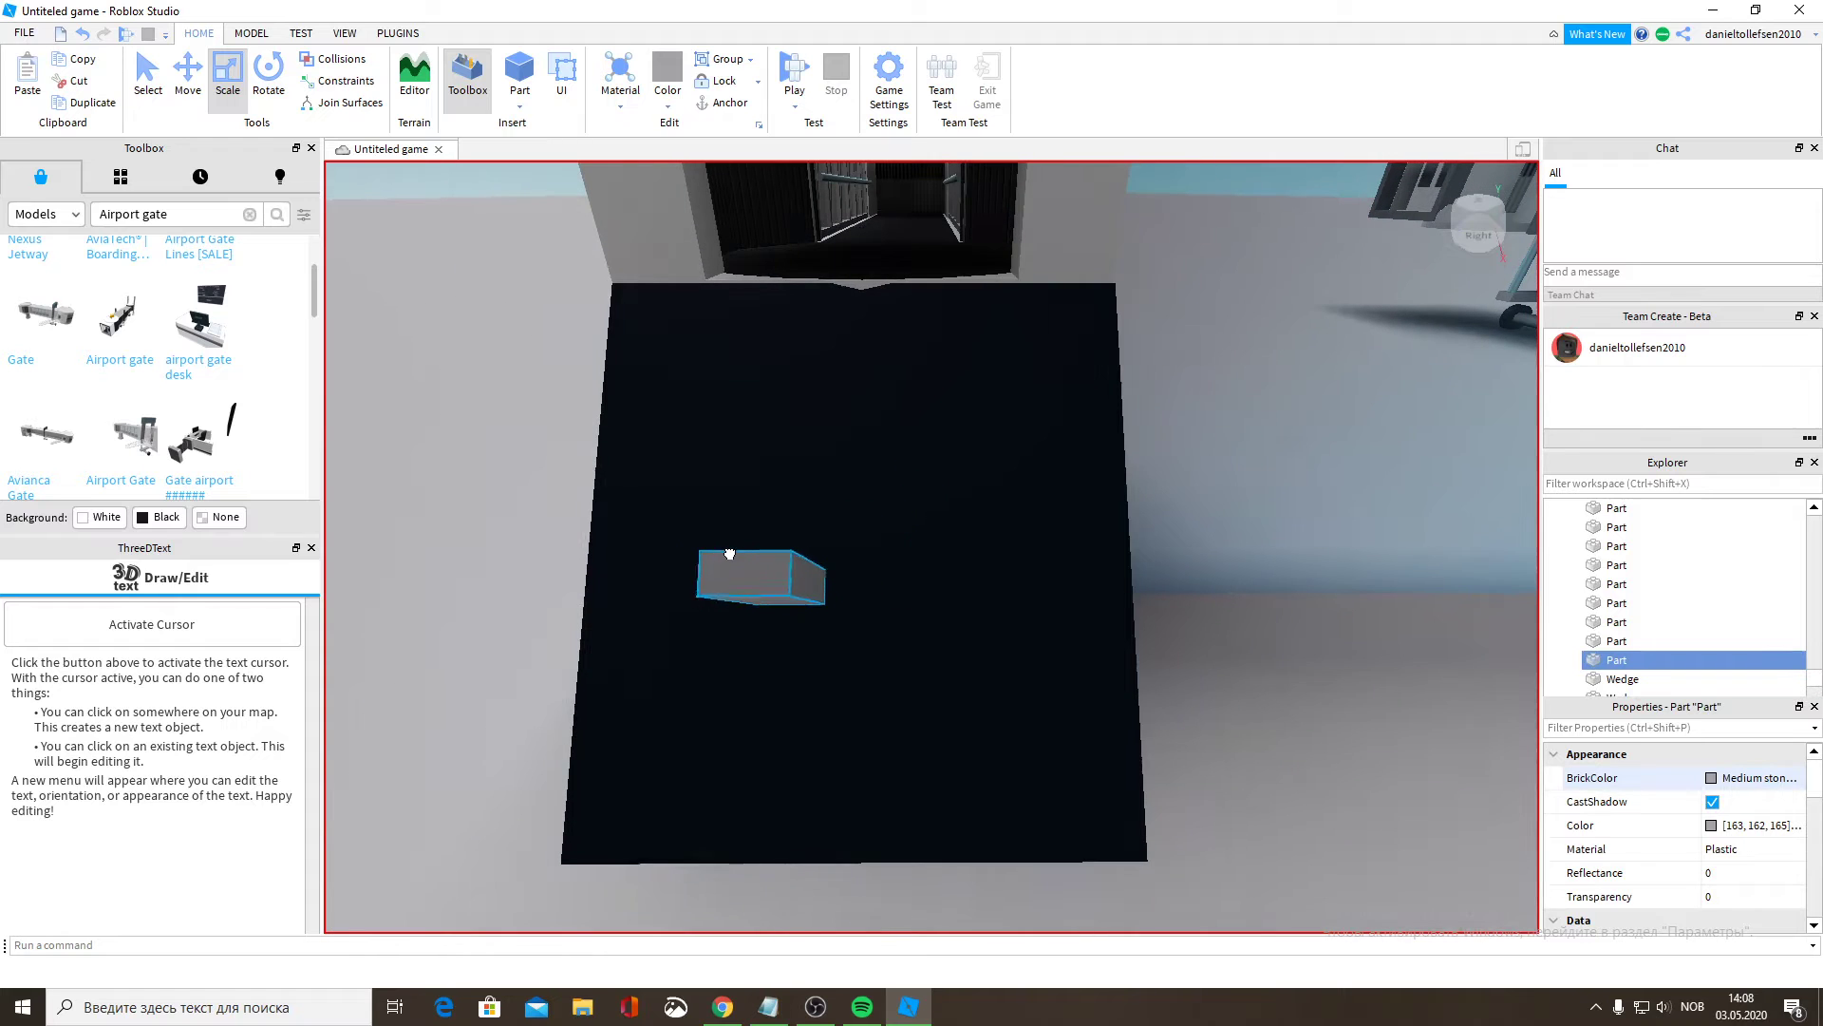
pyautogui.moveTo(725, 555); pyautogui.dragTo(670, 586)
pyautogui.moveTo(810, 593); pyautogui.dragTo(1102, 597)
pyautogui.moveTo(848, 501); pyautogui.dragTo(855, 399)
# Stretch the panel block slightly further upward and set its transparency to 1.
pyautogui.click(1092, 394)
pyautogui.click(1092, 394)
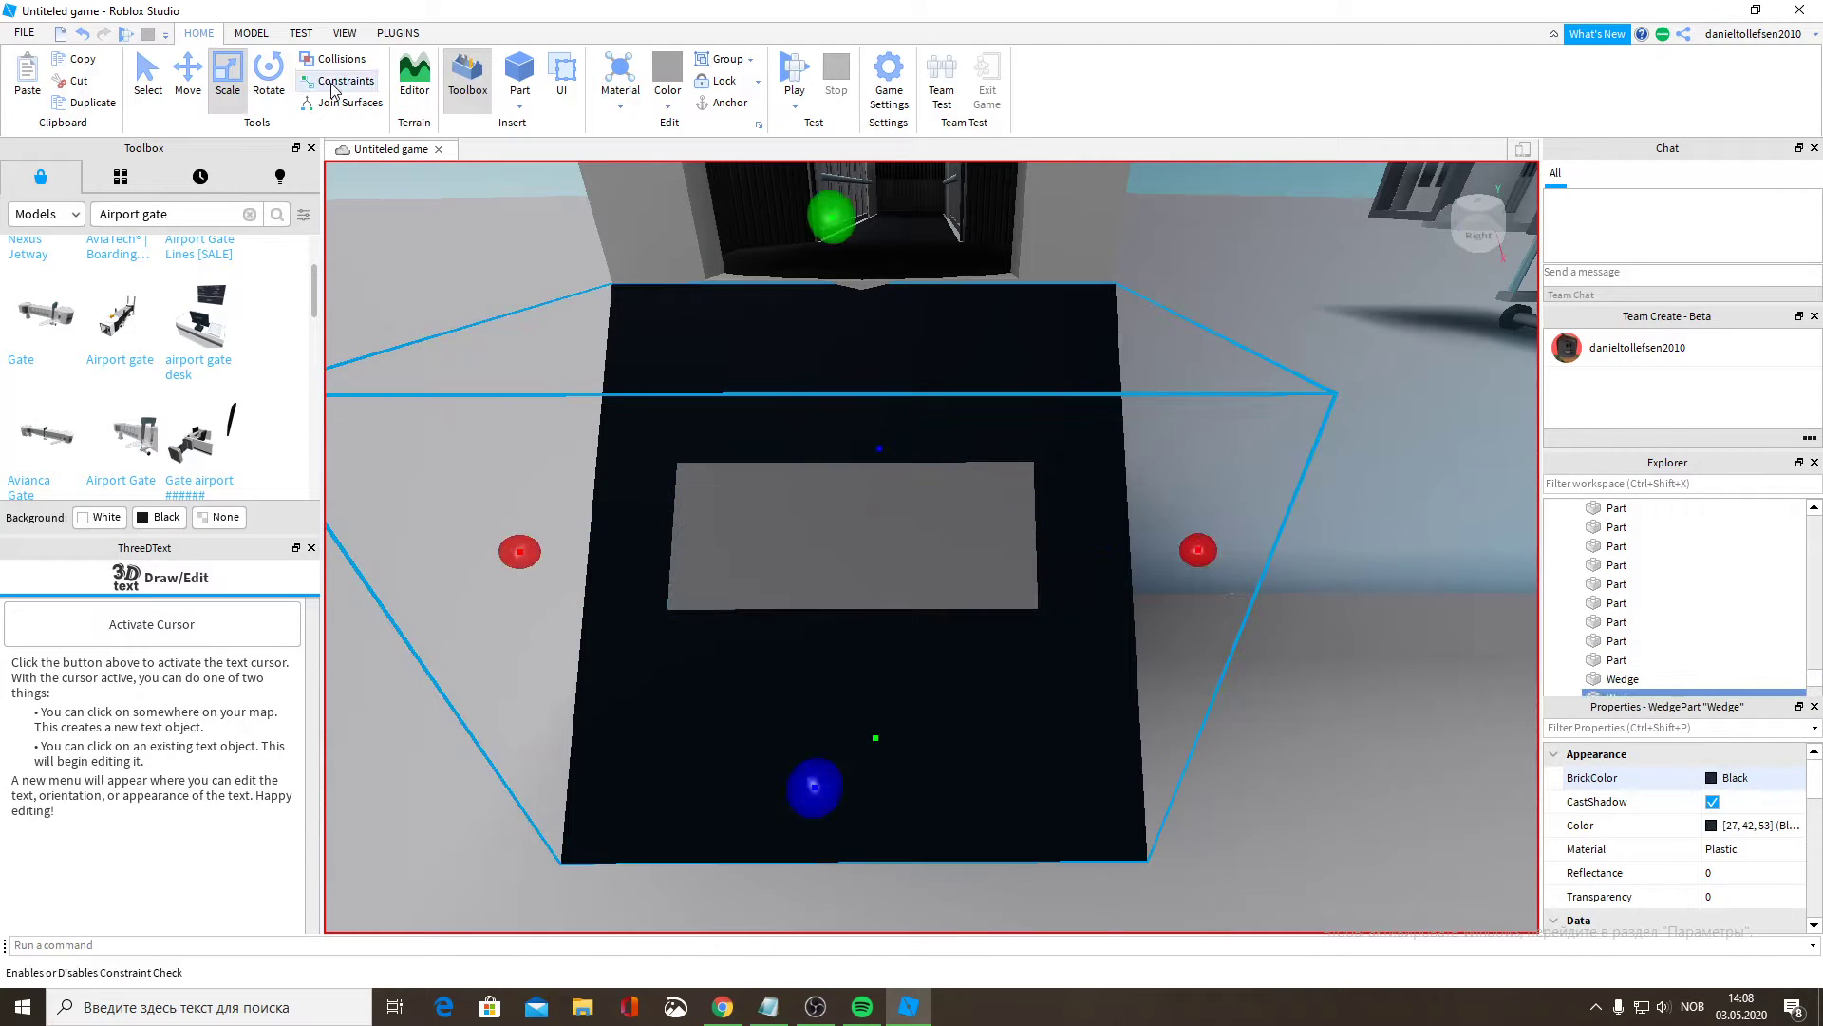
pyautogui.click(862, 566)
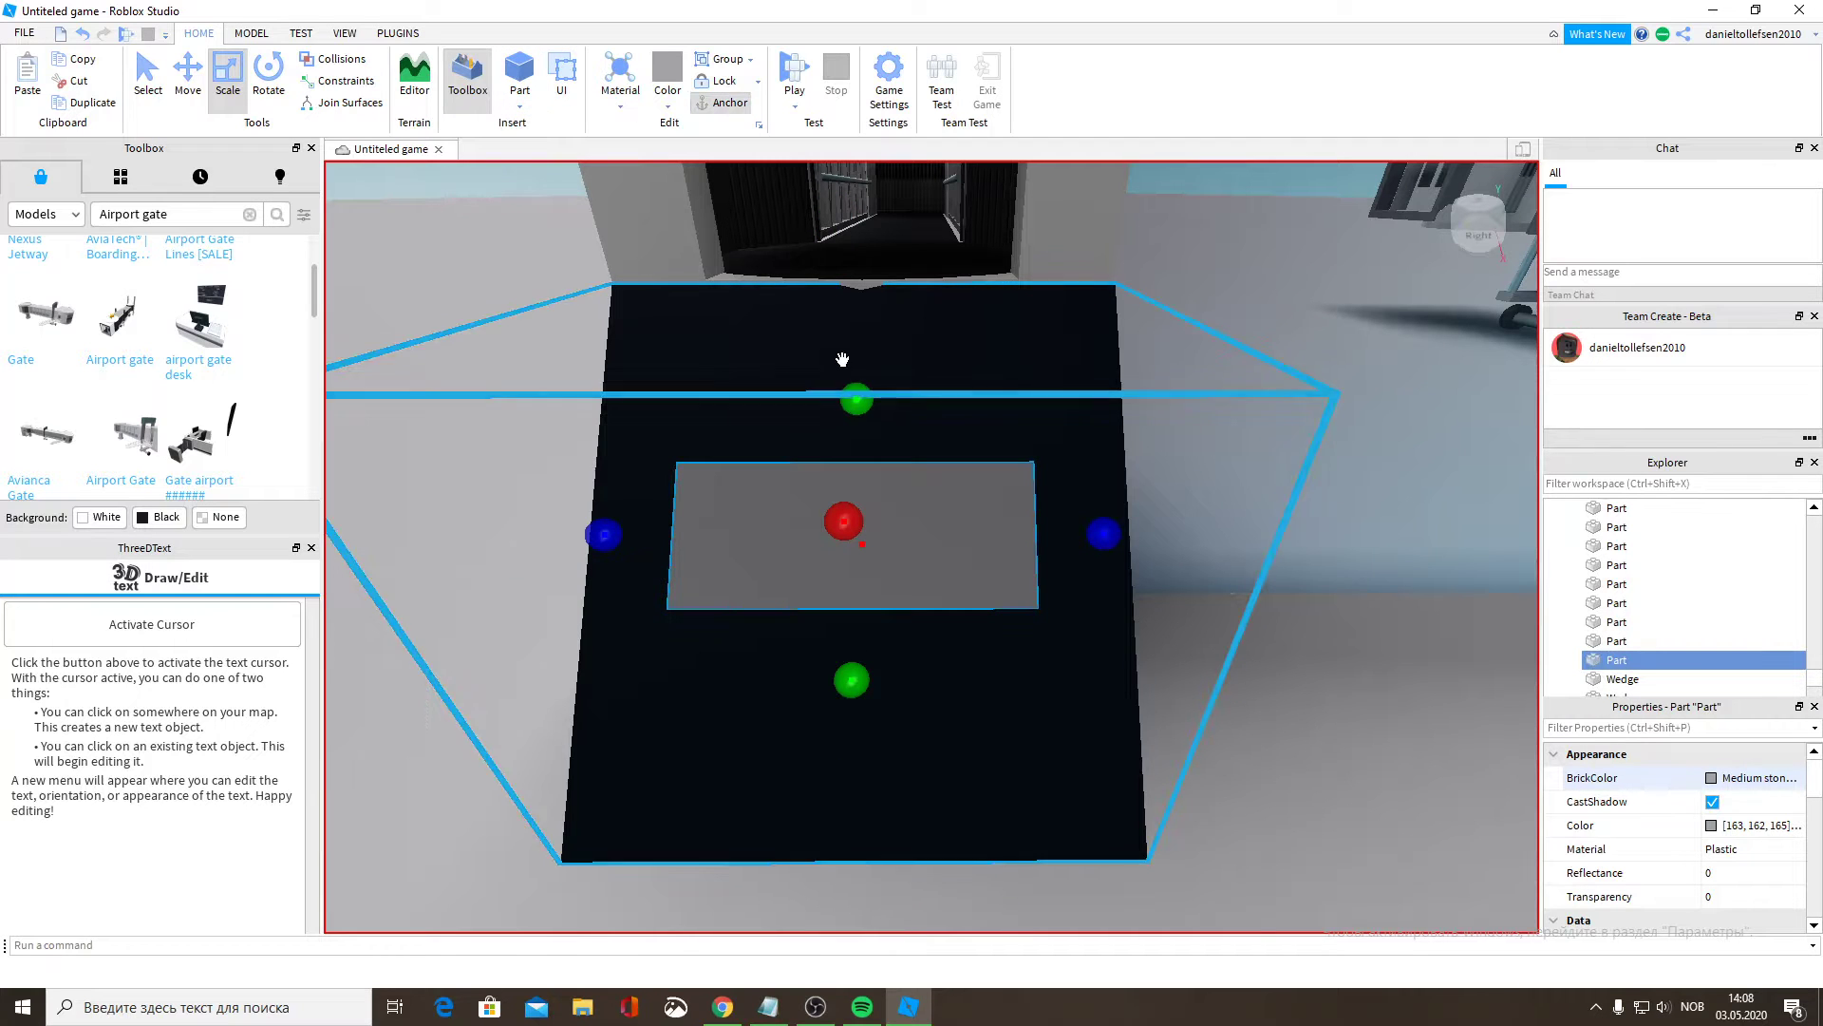
pyautogui.moveTo(855, 398); pyautogui.dragTo(857, 372)
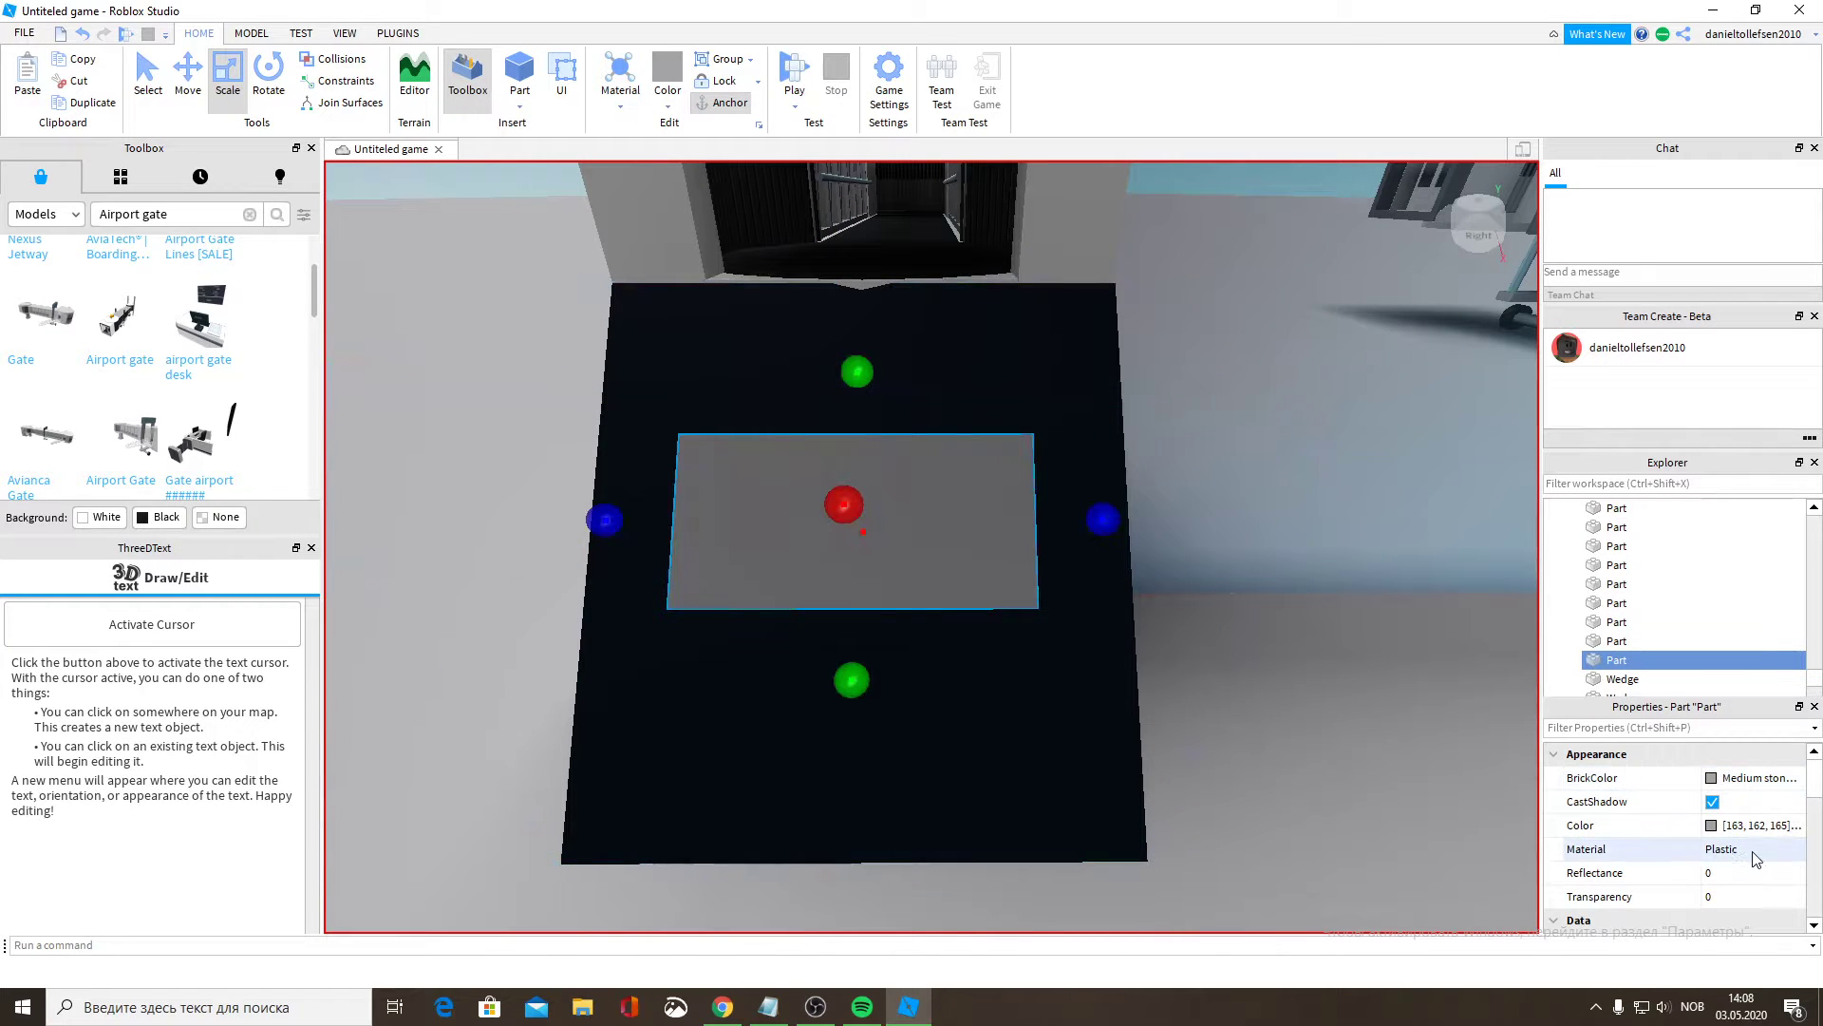
pyautogui.moveTo(845, 511); pyautogui.dragTo(852, 538)
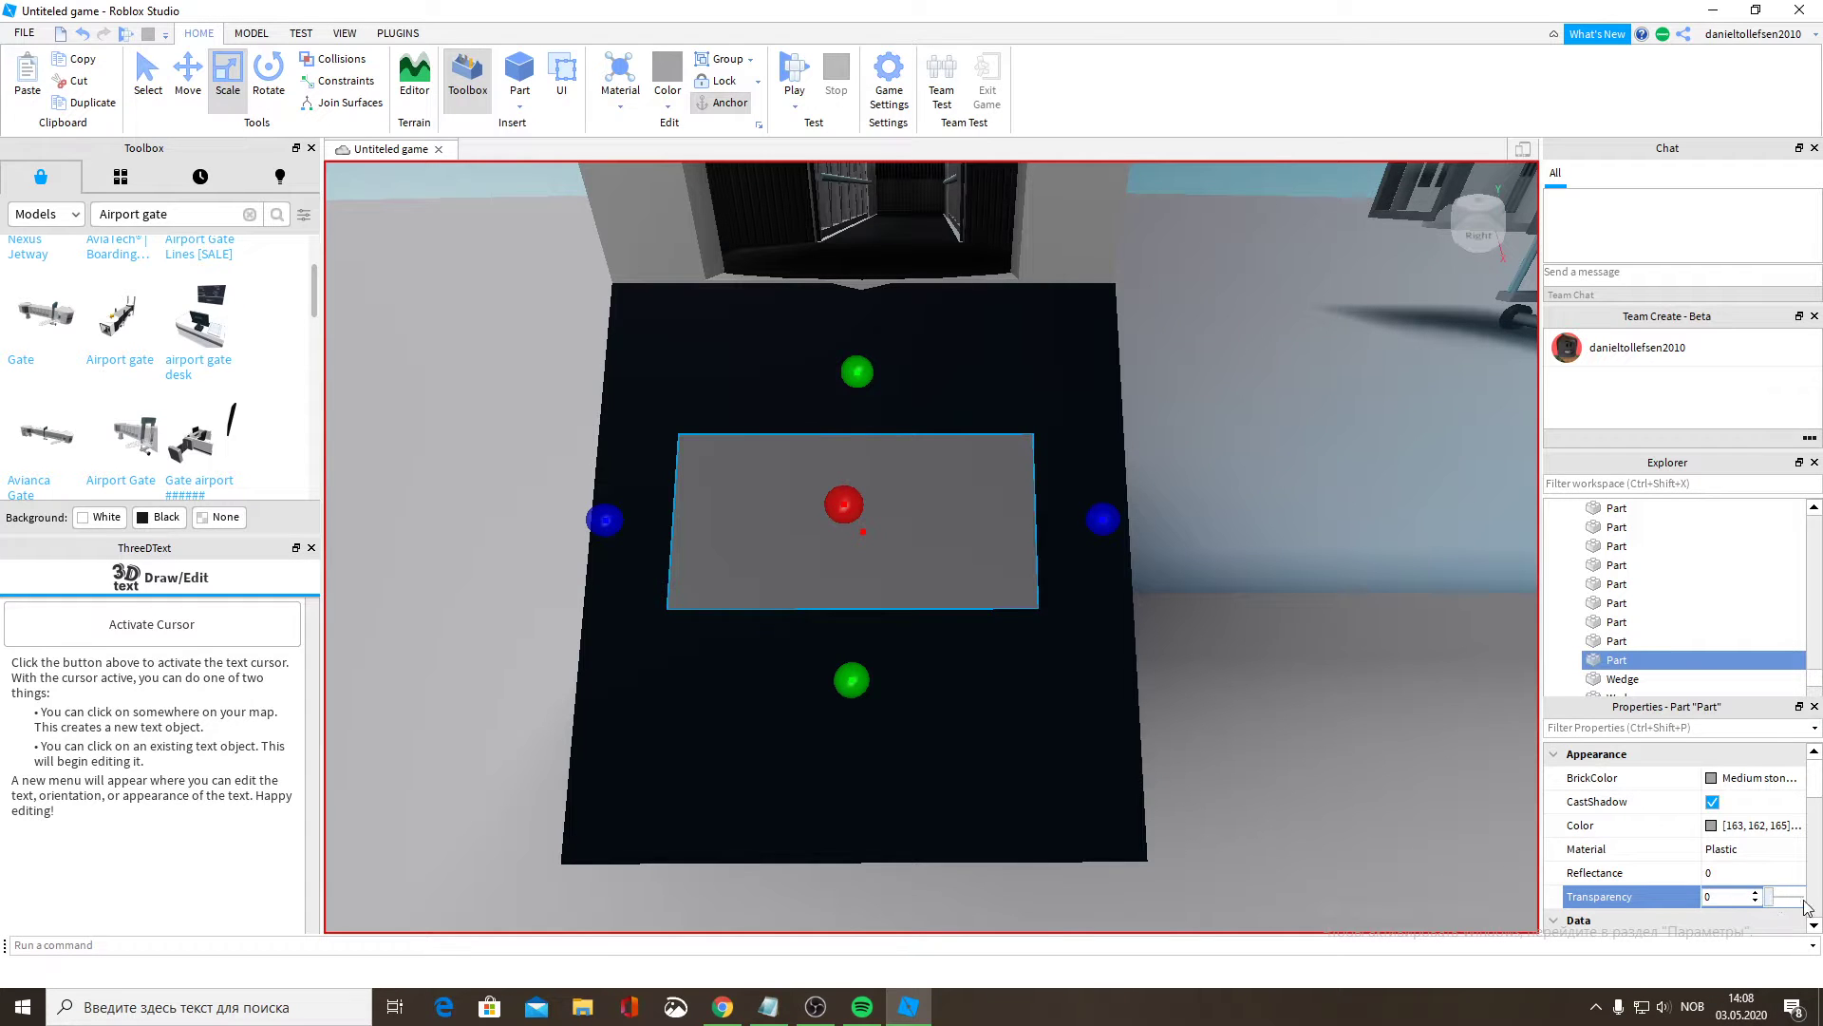
pyautogui.click(1804, 898)
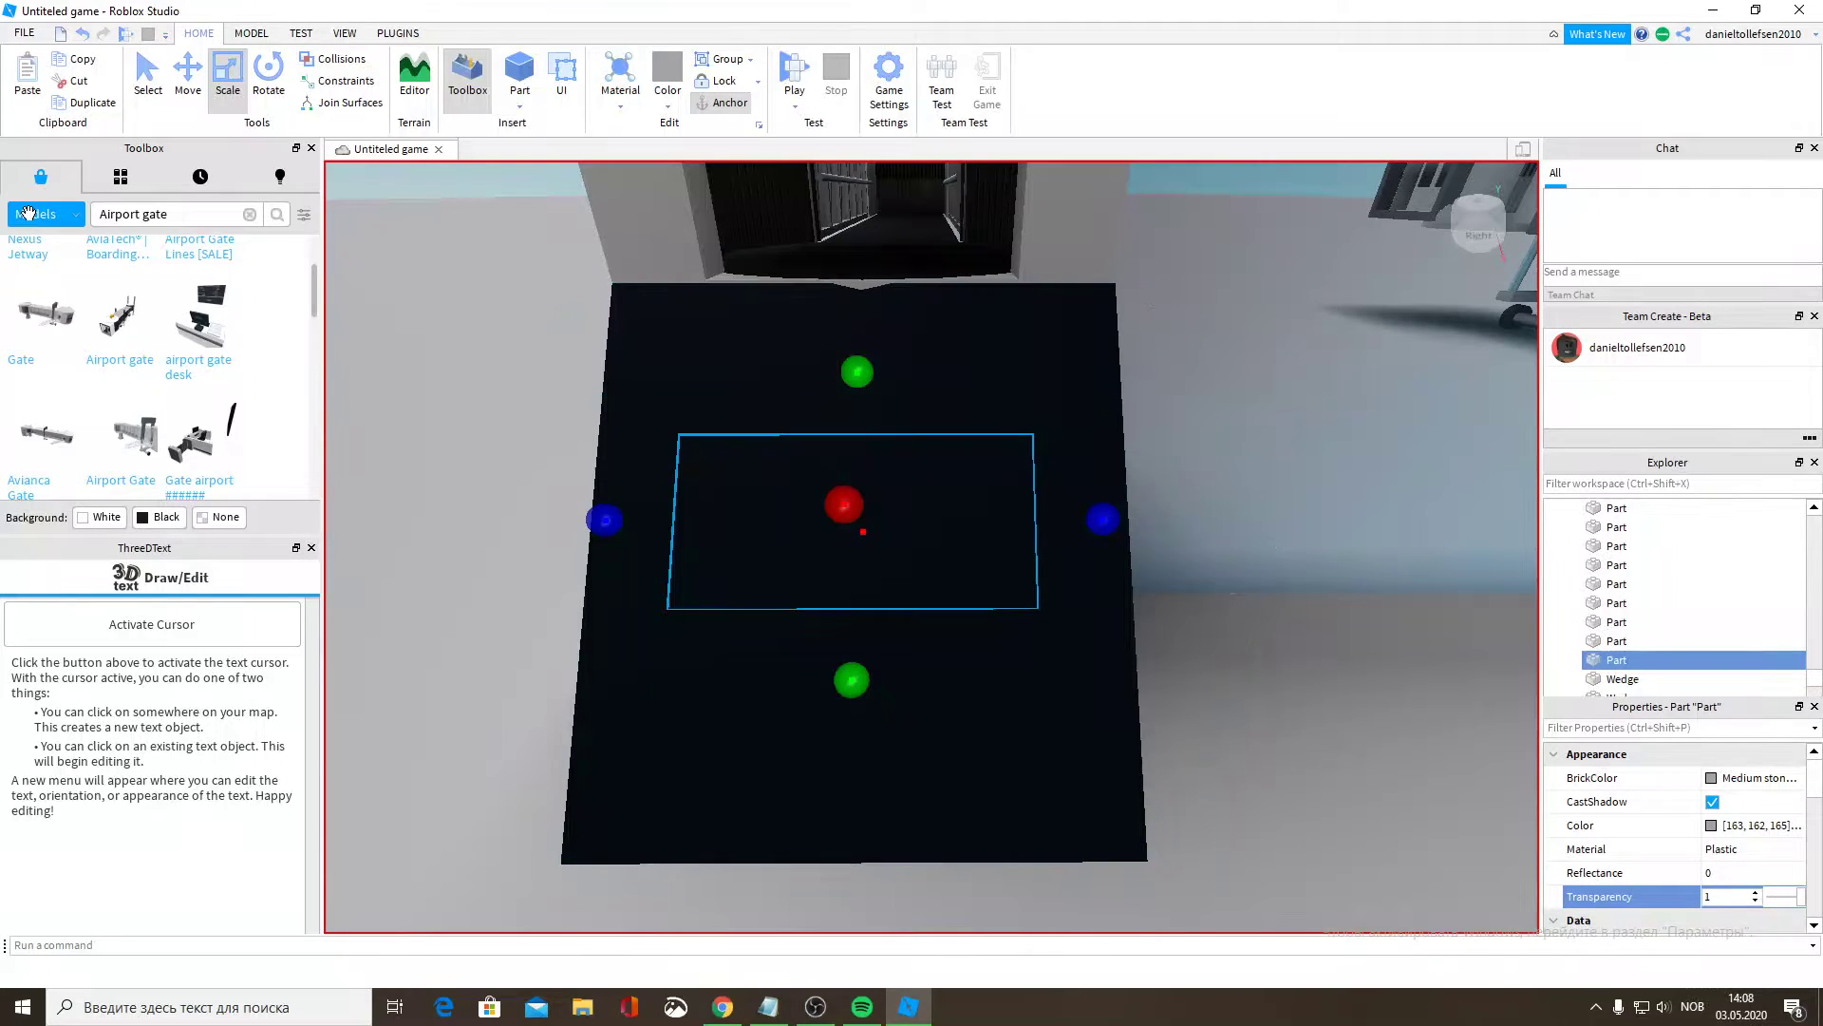
# Search the toolbox images for LeMonde and look through the results for a logo to put on the ramp panel.
pyautogui.click(36, 264)
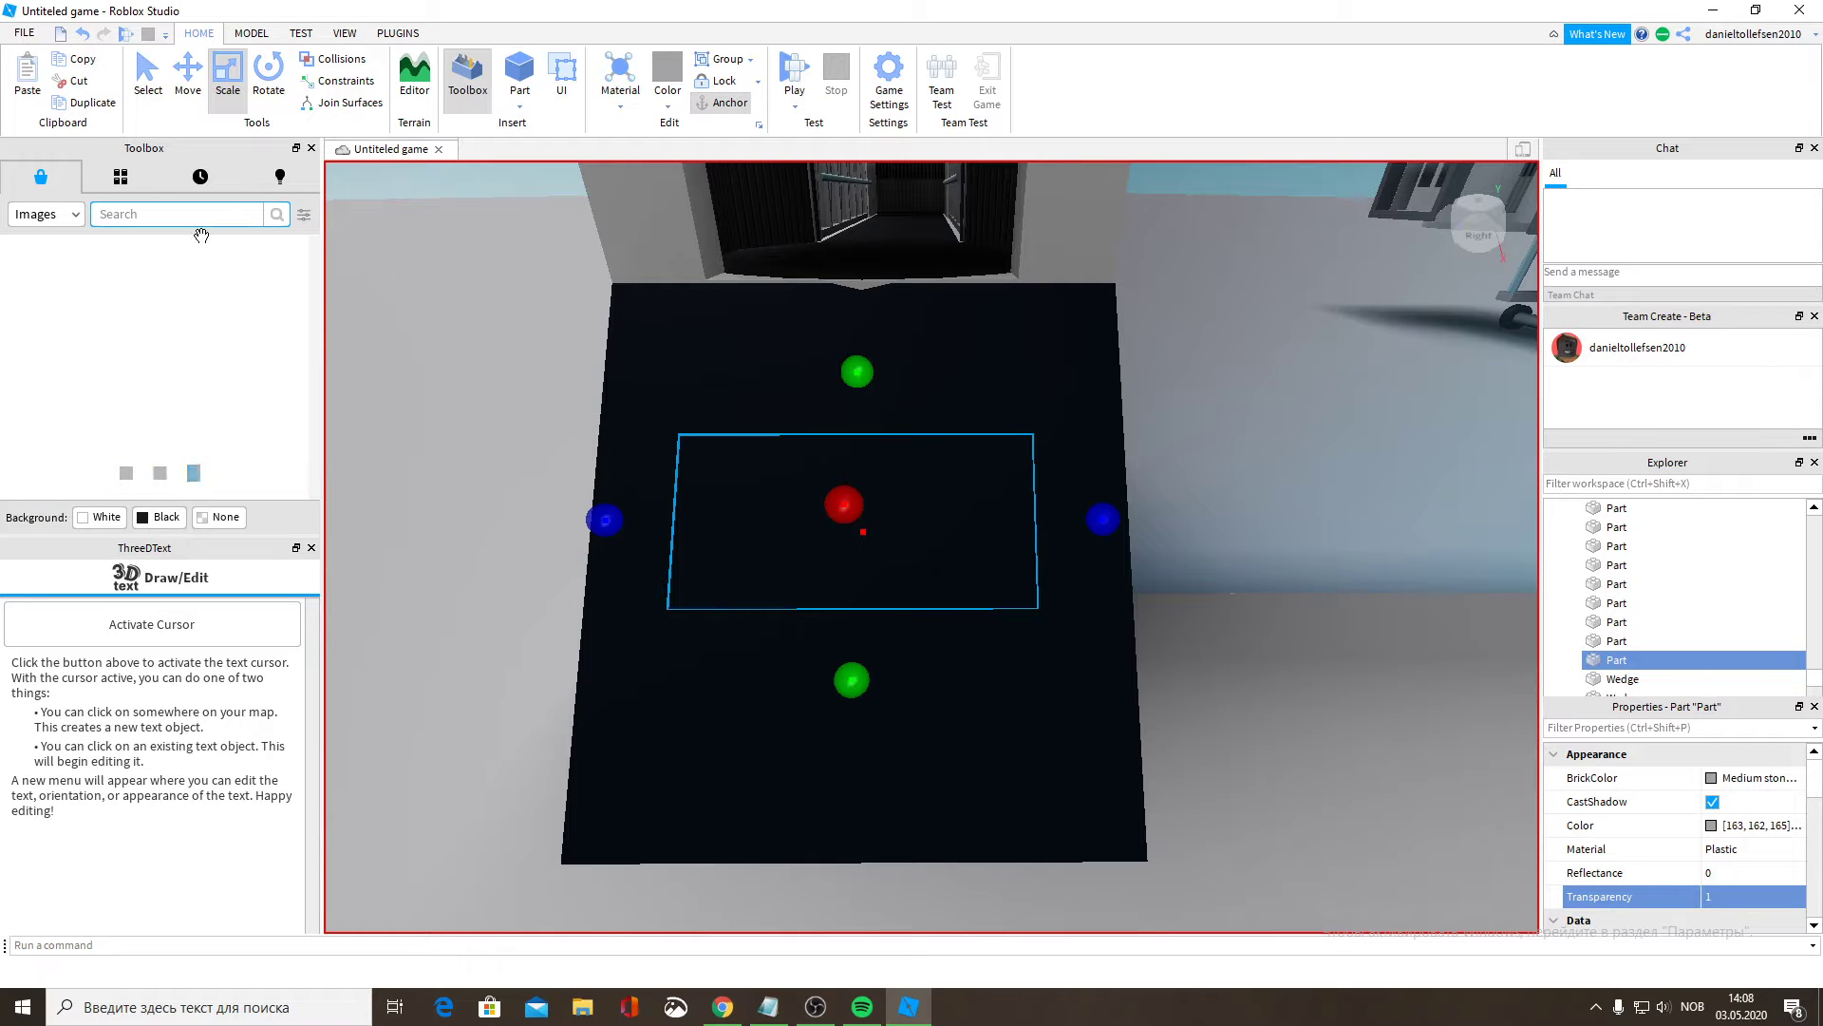
pyautogui.write('LeMonde')
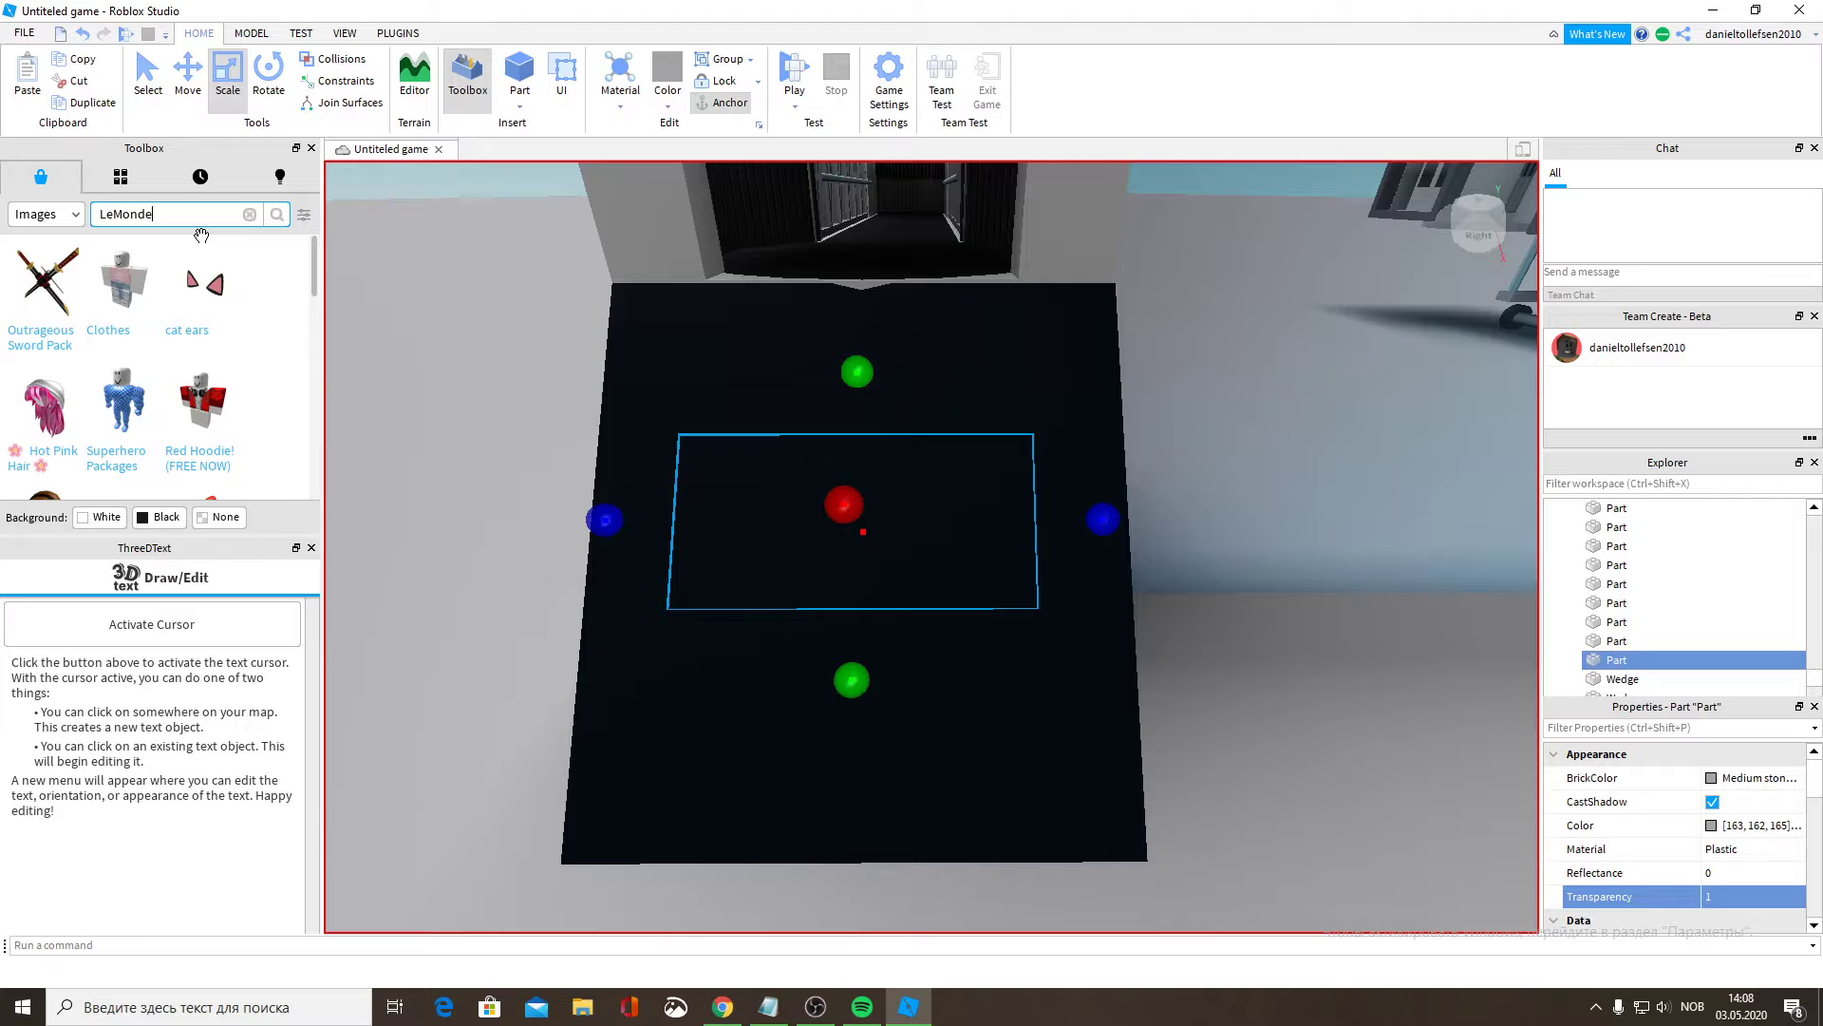
pyautogui.press('Return')
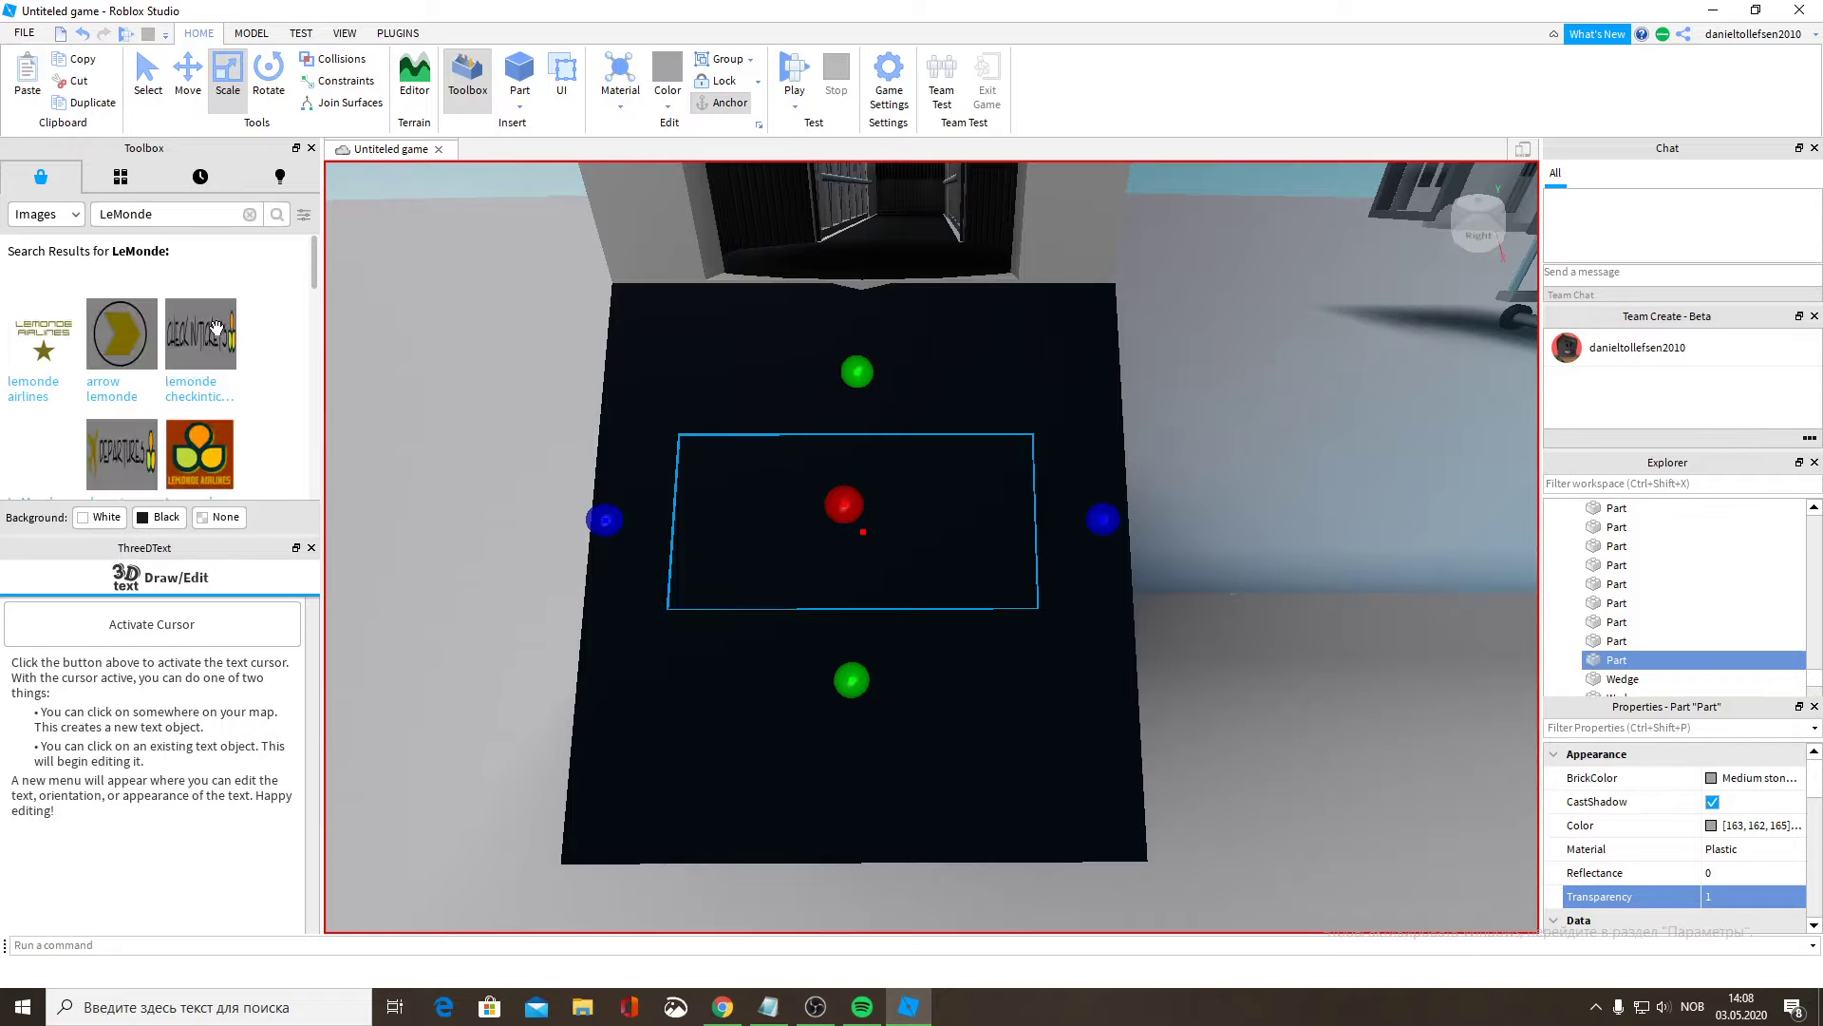
pyautogui.scroll(-3, 199, 342)
pyautogui.scroll(-5, 174, 370)
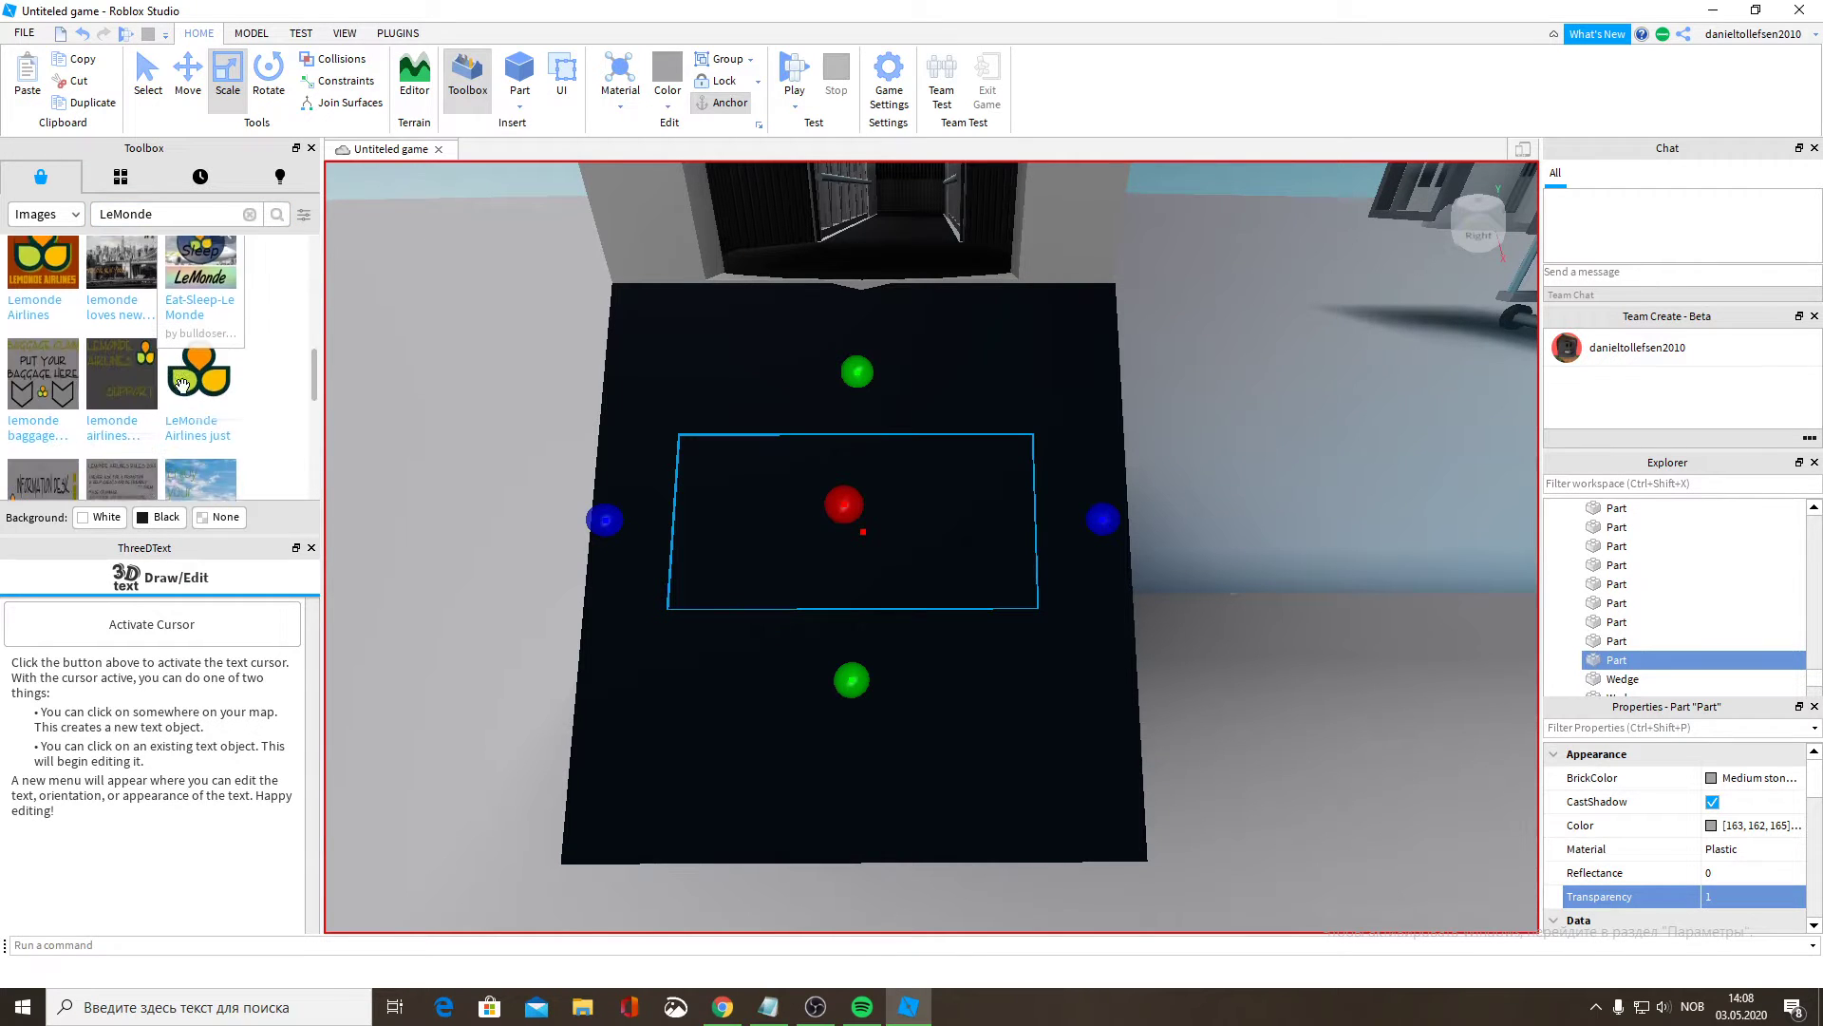
pyautogui.scroll(-5, 212, 404)
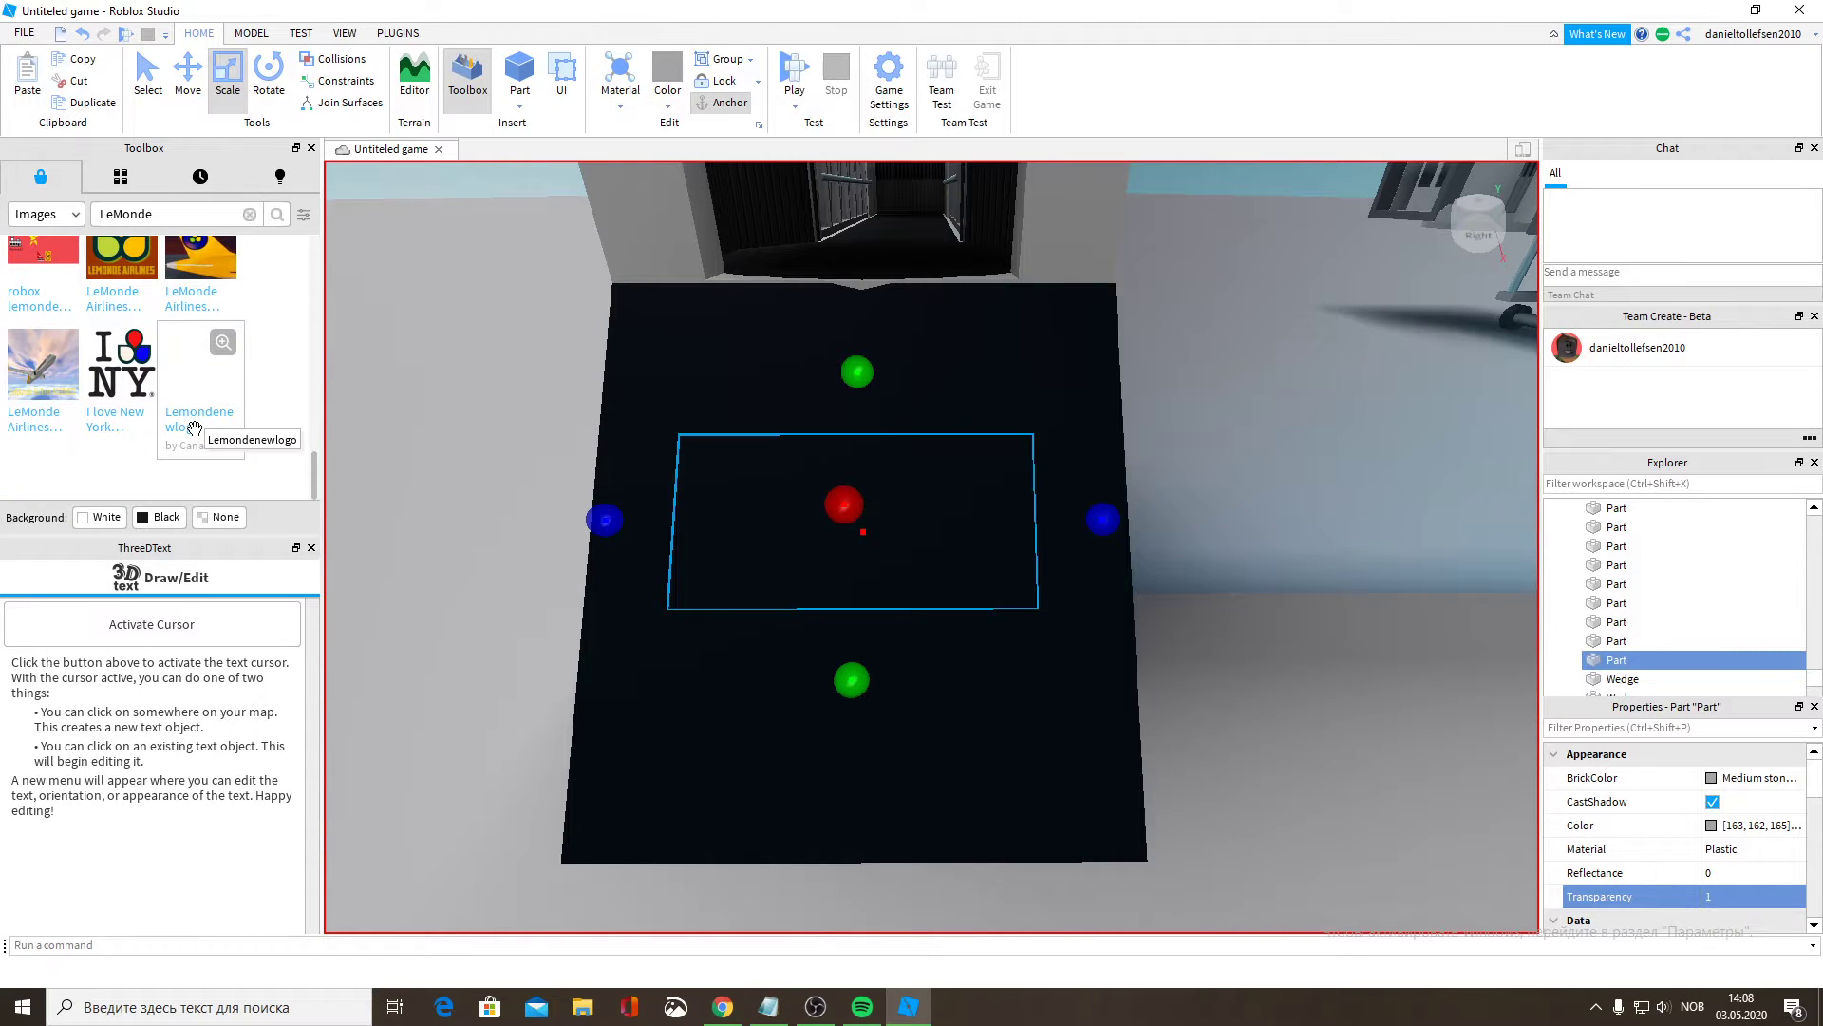
pyautogui.scroll(12, 213, 454)
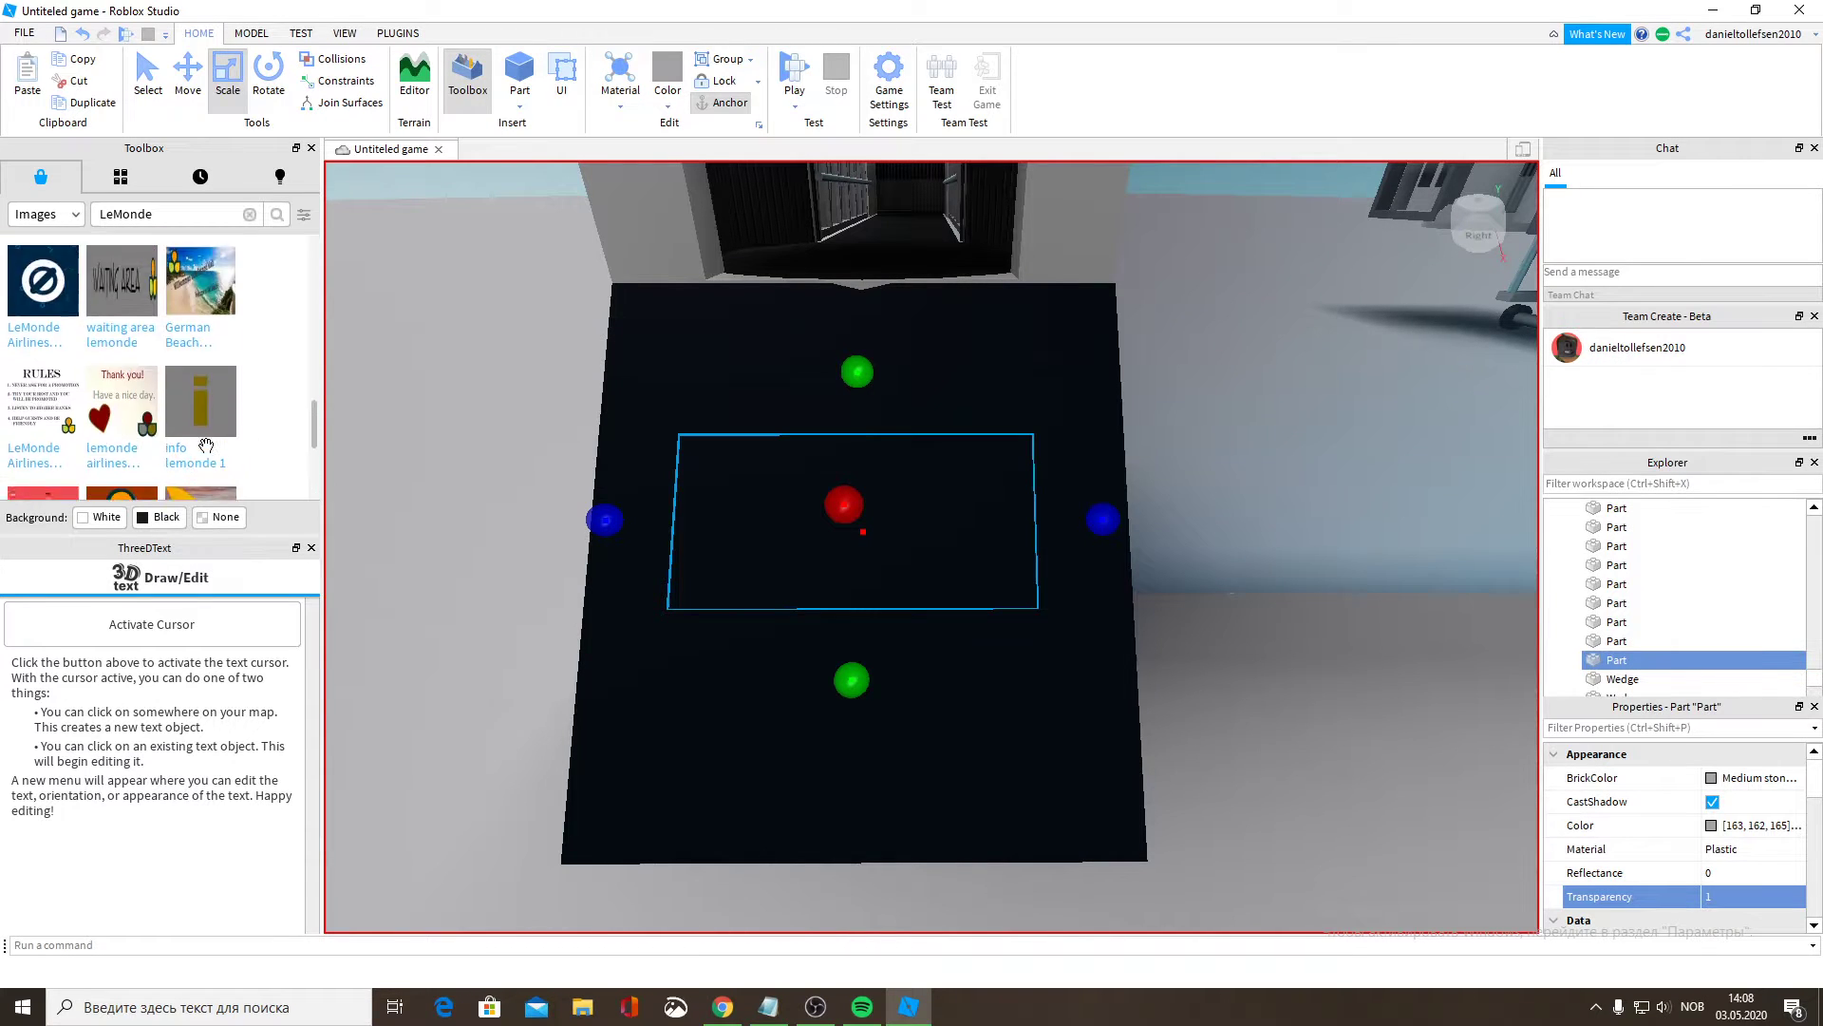
pyautogui.scroll(1, 210, 447)
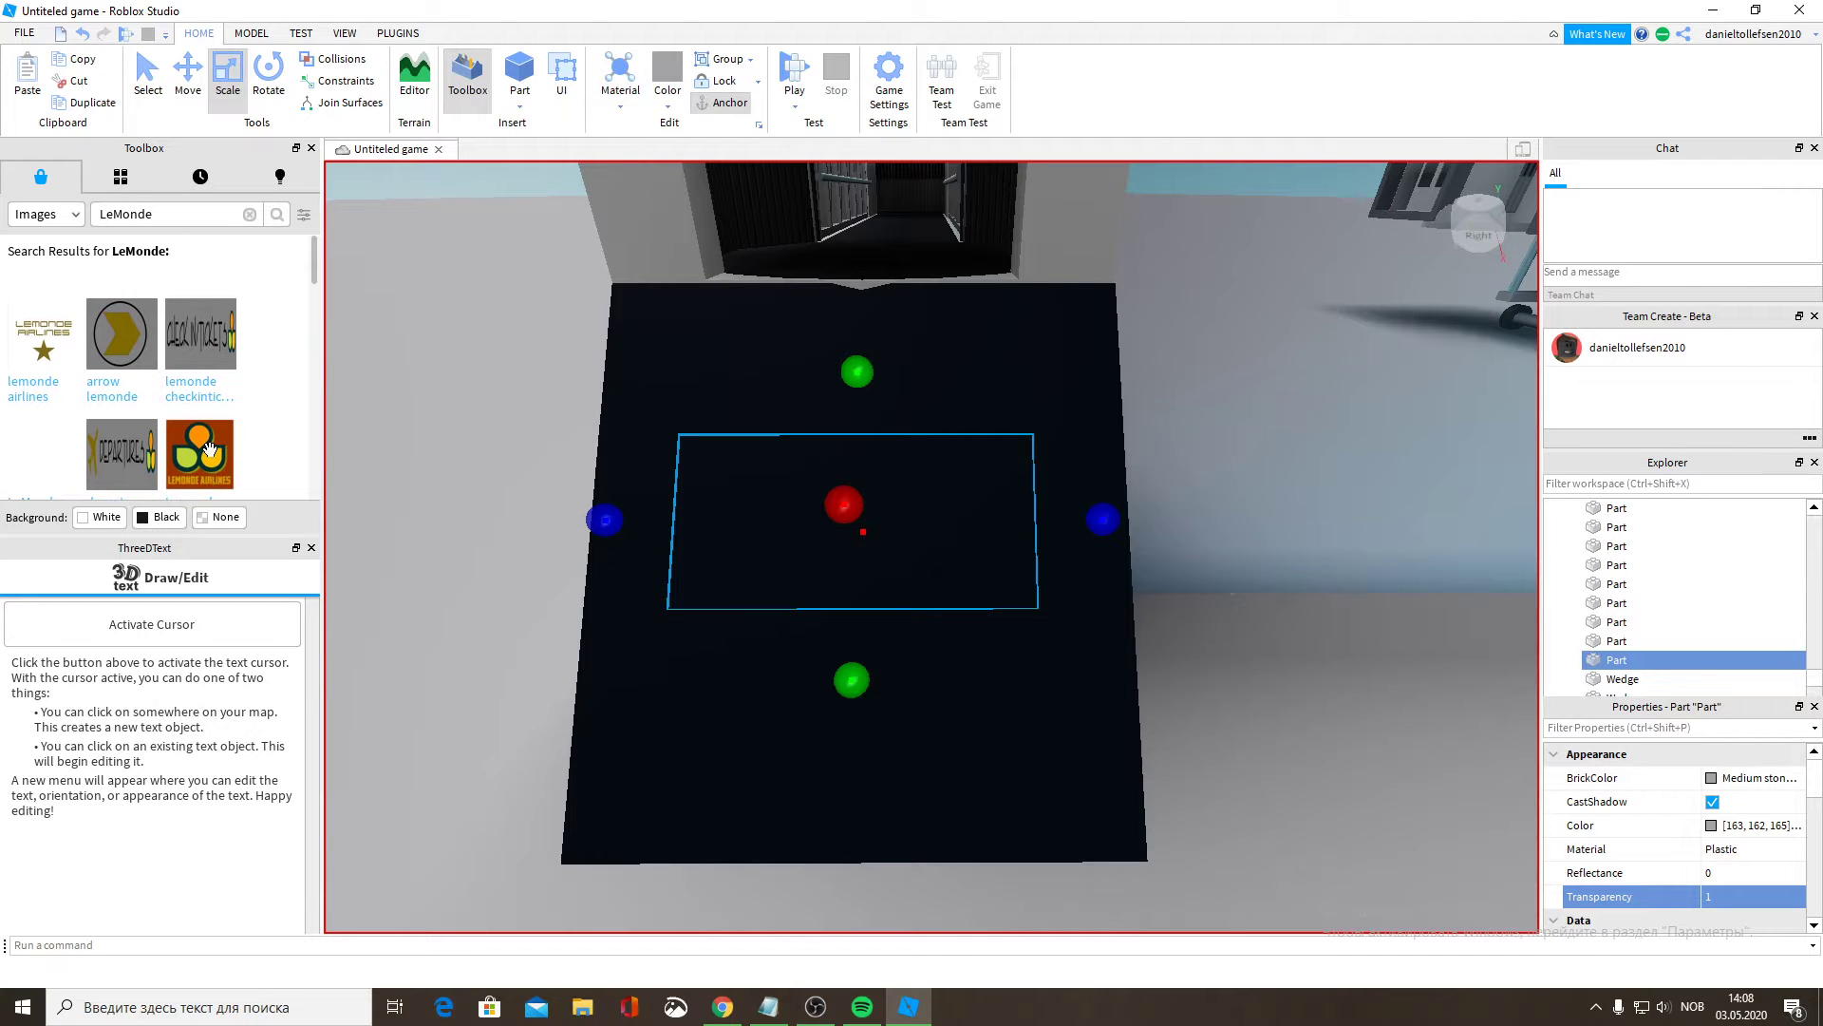
pyautogui.scroll(-3, 204, 449)
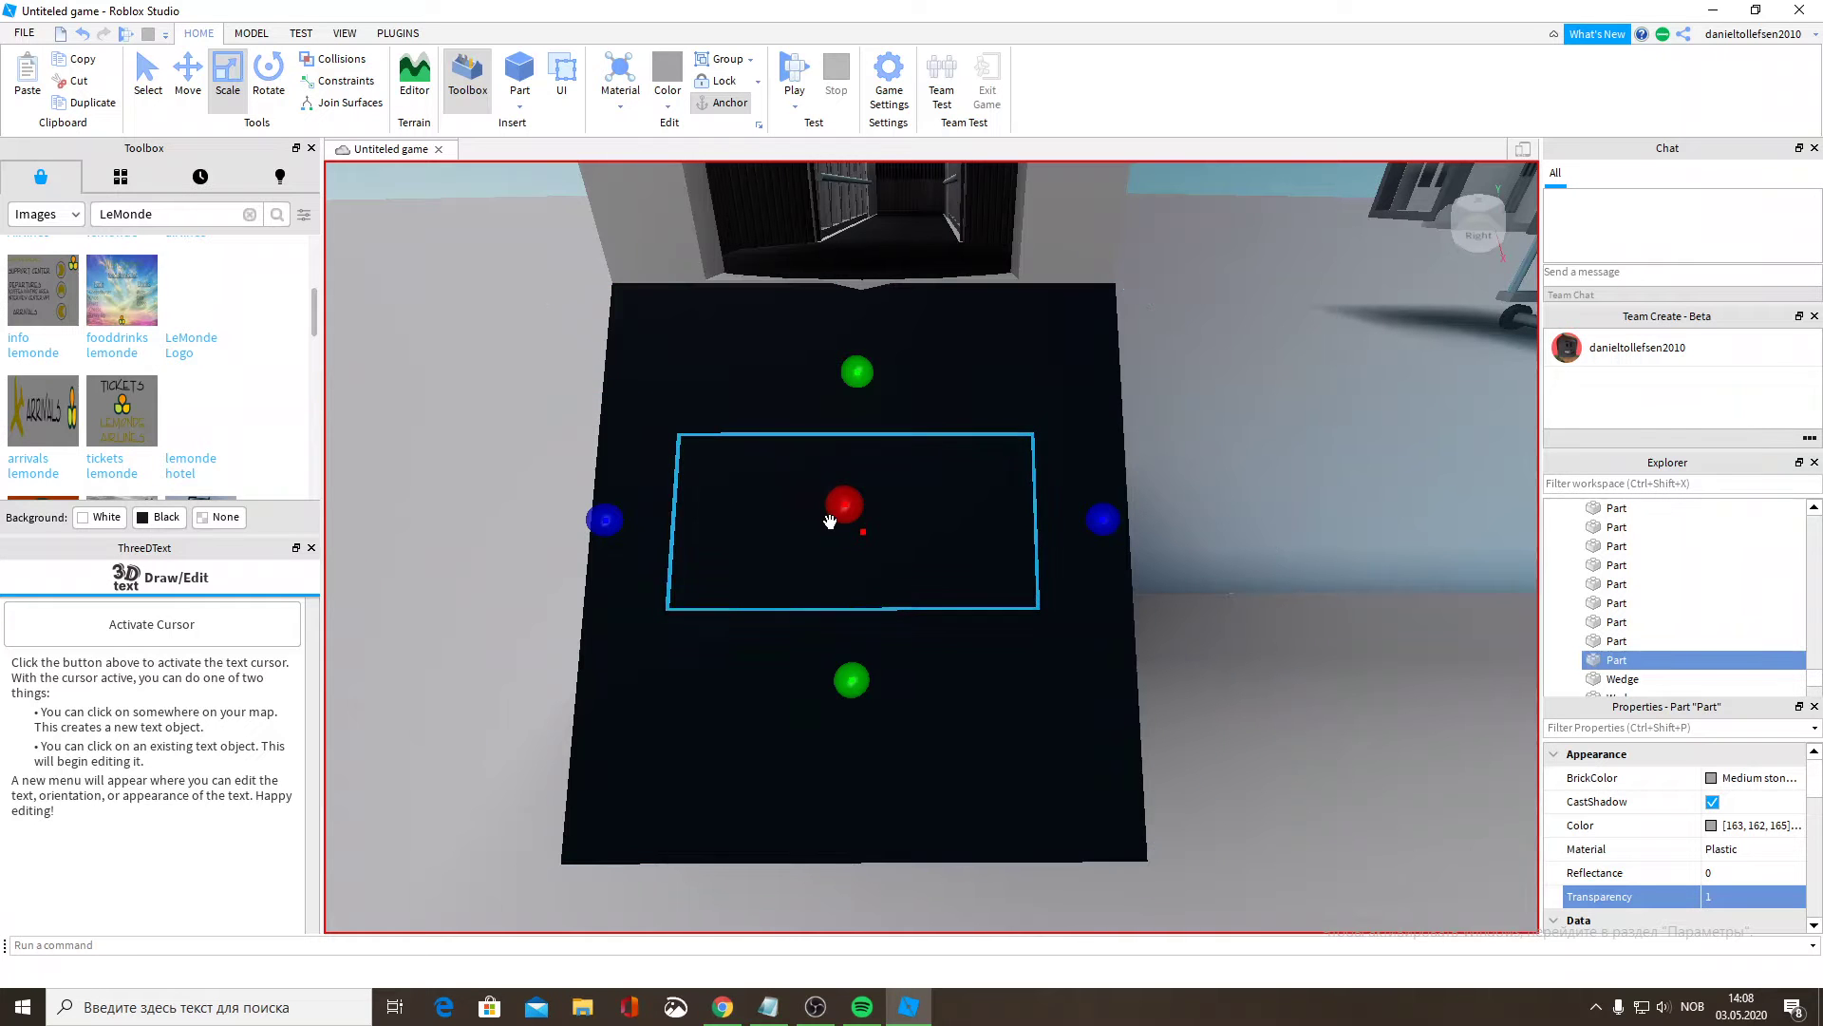
pyautogui.moveTo(577, 557); pyautogui.dragTo(570, 576, button='right')
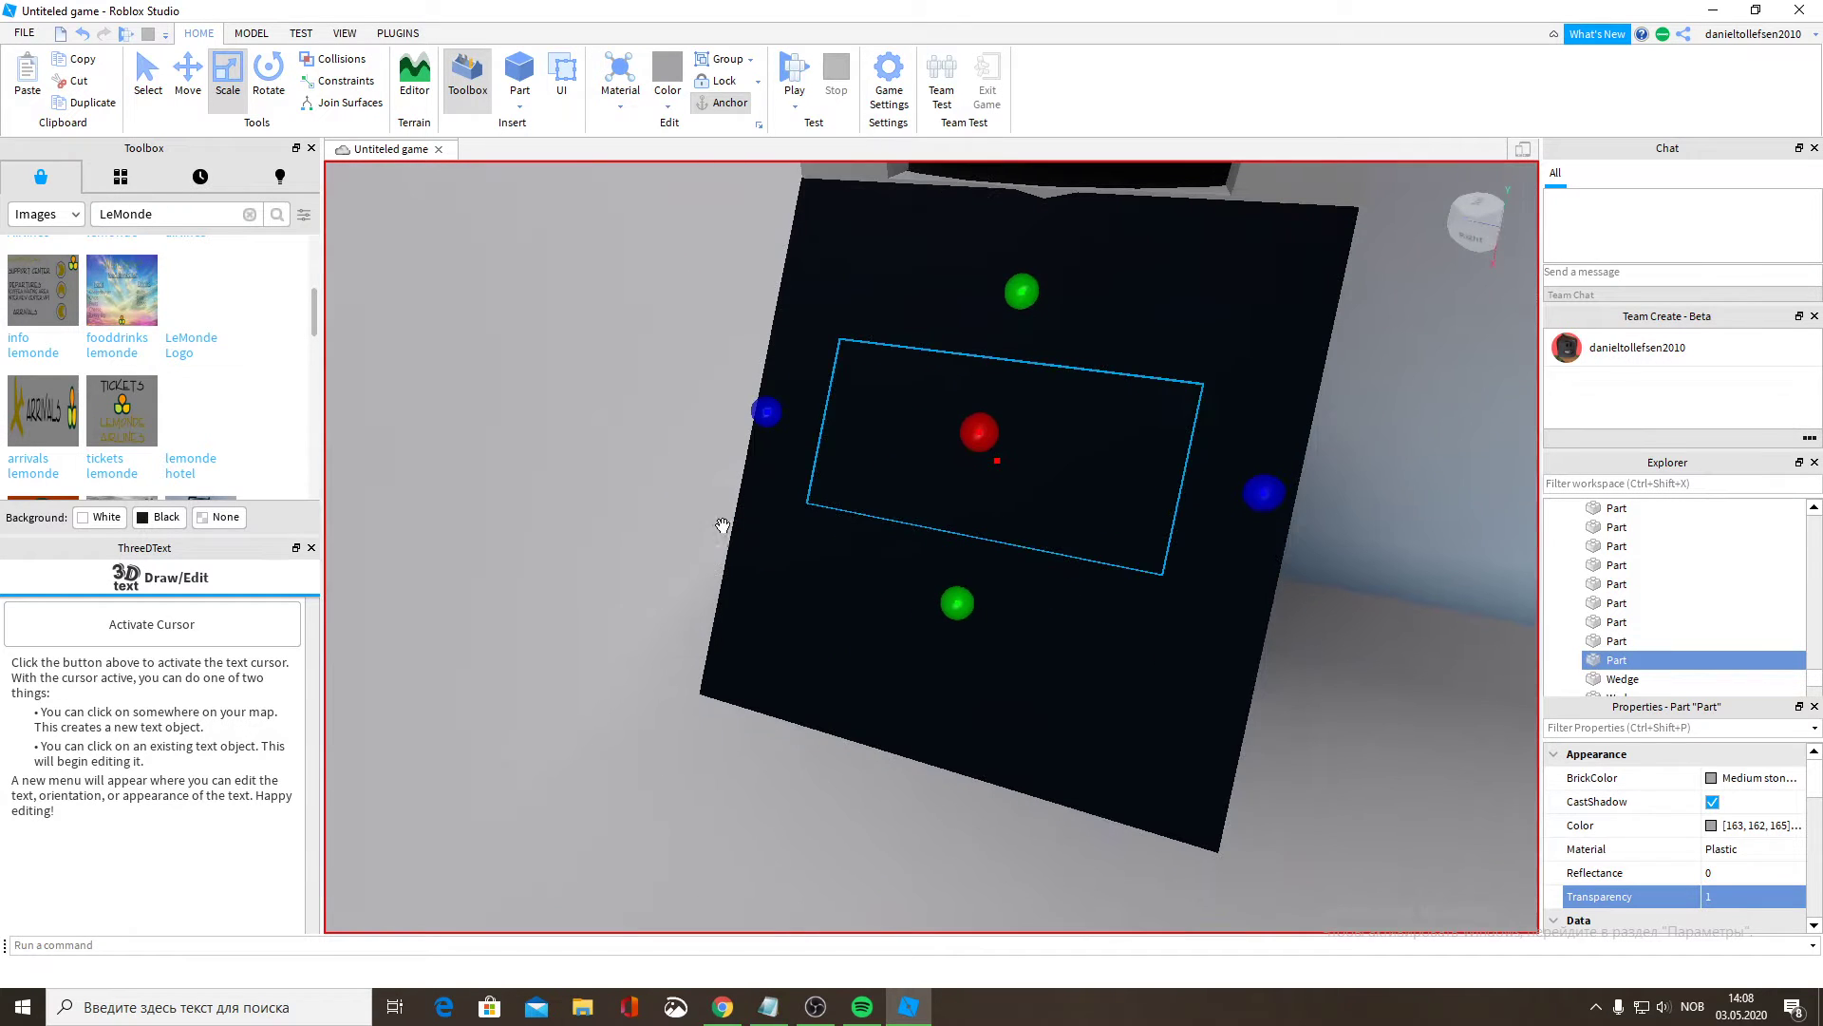
pyautogui.moveTo(716, 504); pyautogui.dragTo(716, 503, button='right')
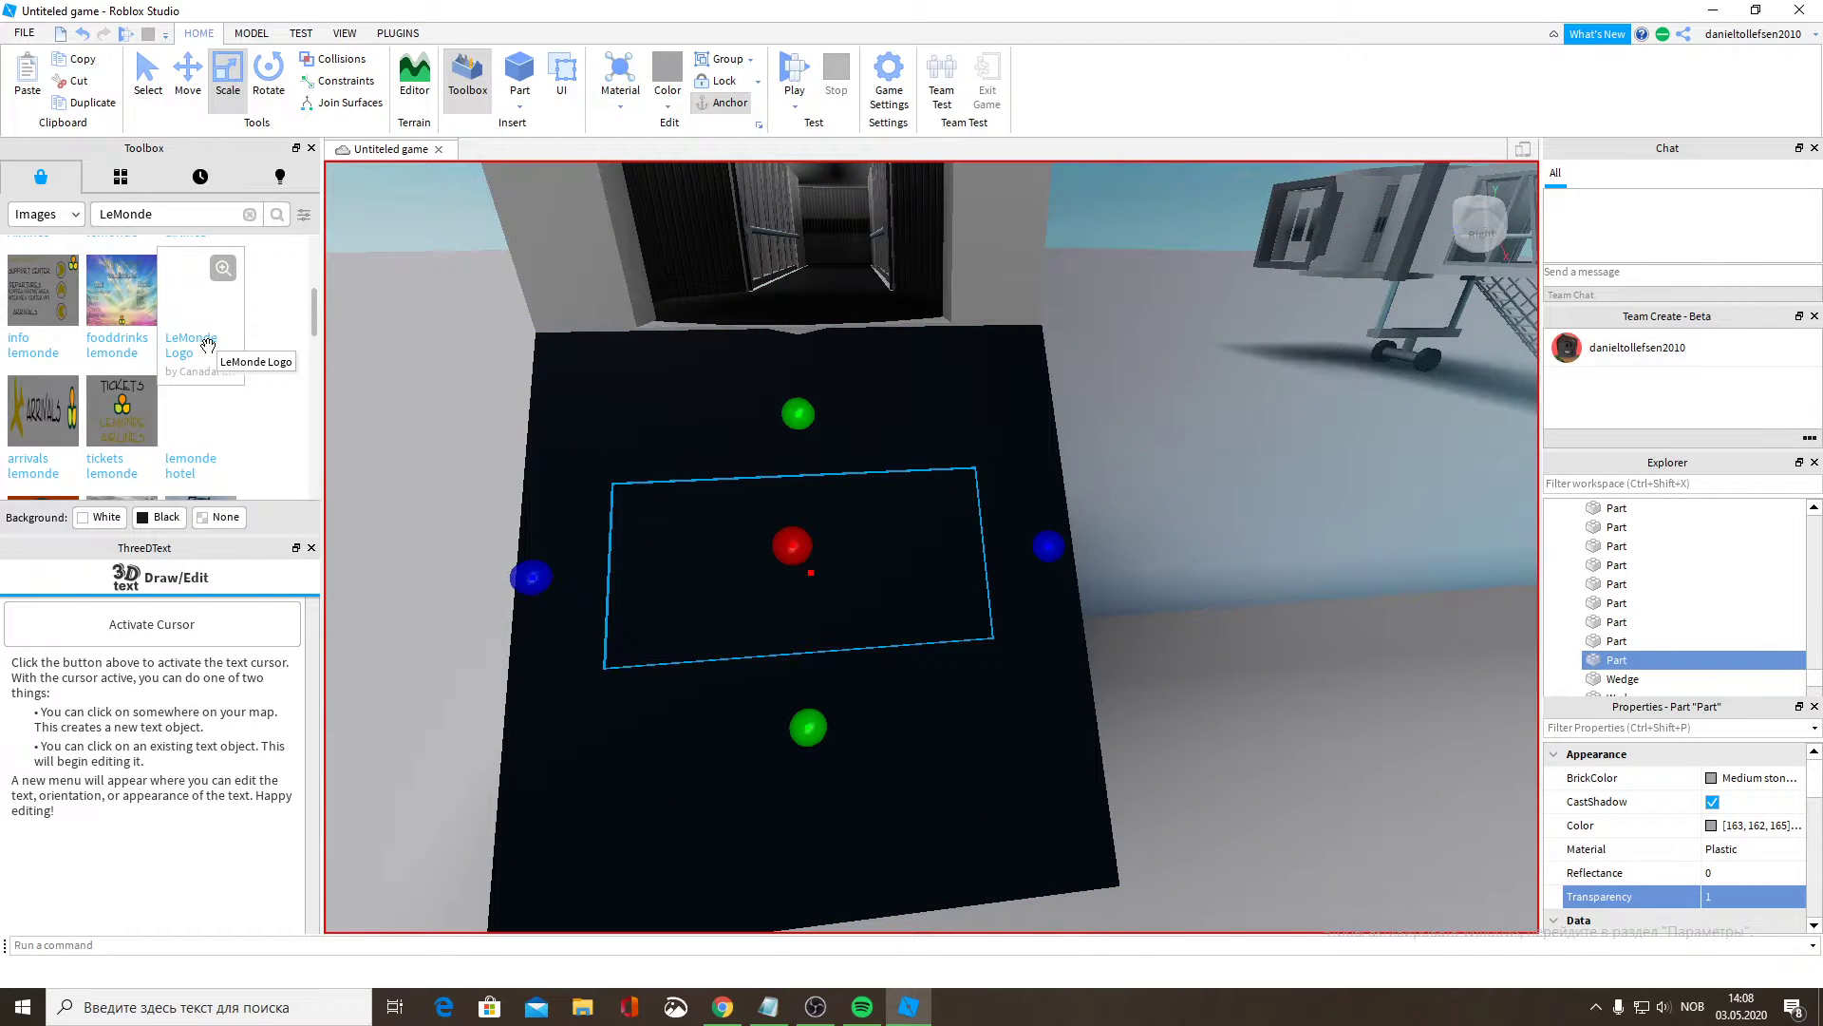
pyautogui.moveTo(892, 603); pyautogui.dragTo(256, 446)
pyautogui.scroll(3, 121, 285)
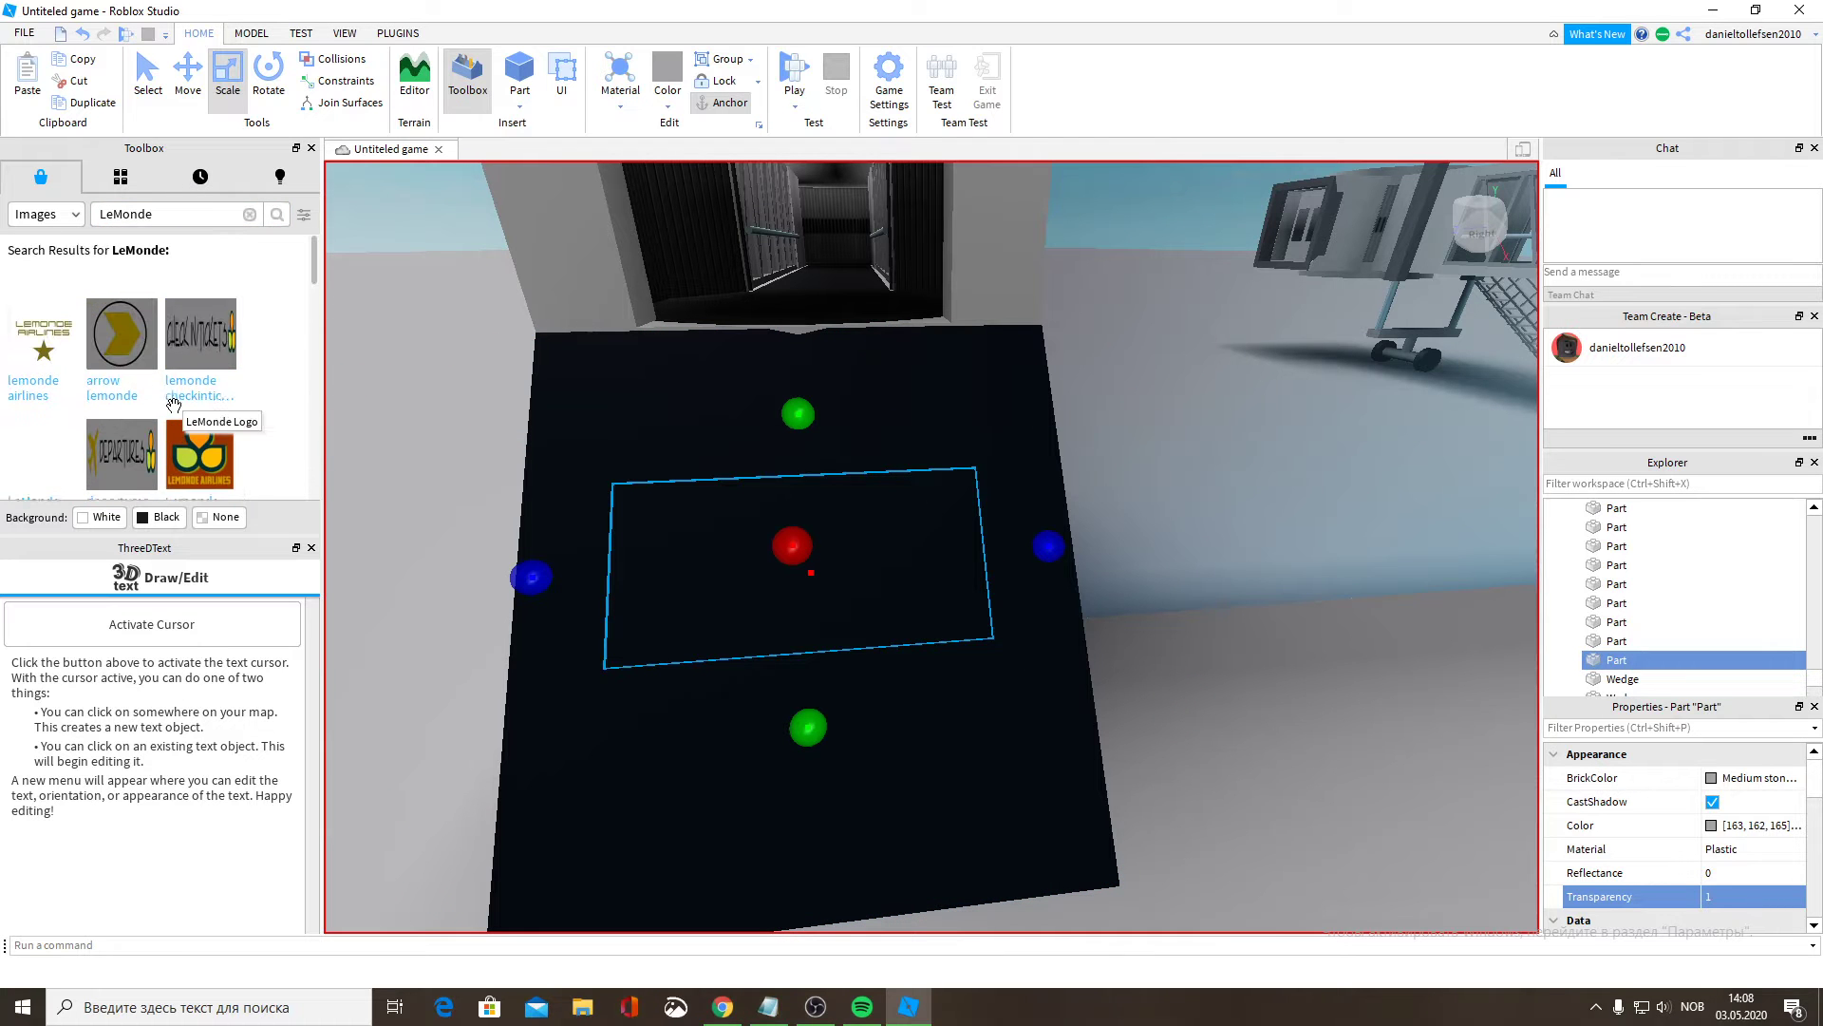
pyautogui.scroll(-3, 179, 402)
# Copy the LeMonde Airlines Logo decal from the sign on the turquoise wall near the desk.
pyautogui.moveTo(816, 510); pyautogui.dragTo(858, 502, button='right')
pyautogui.press('w')
pyautogui.press('w')
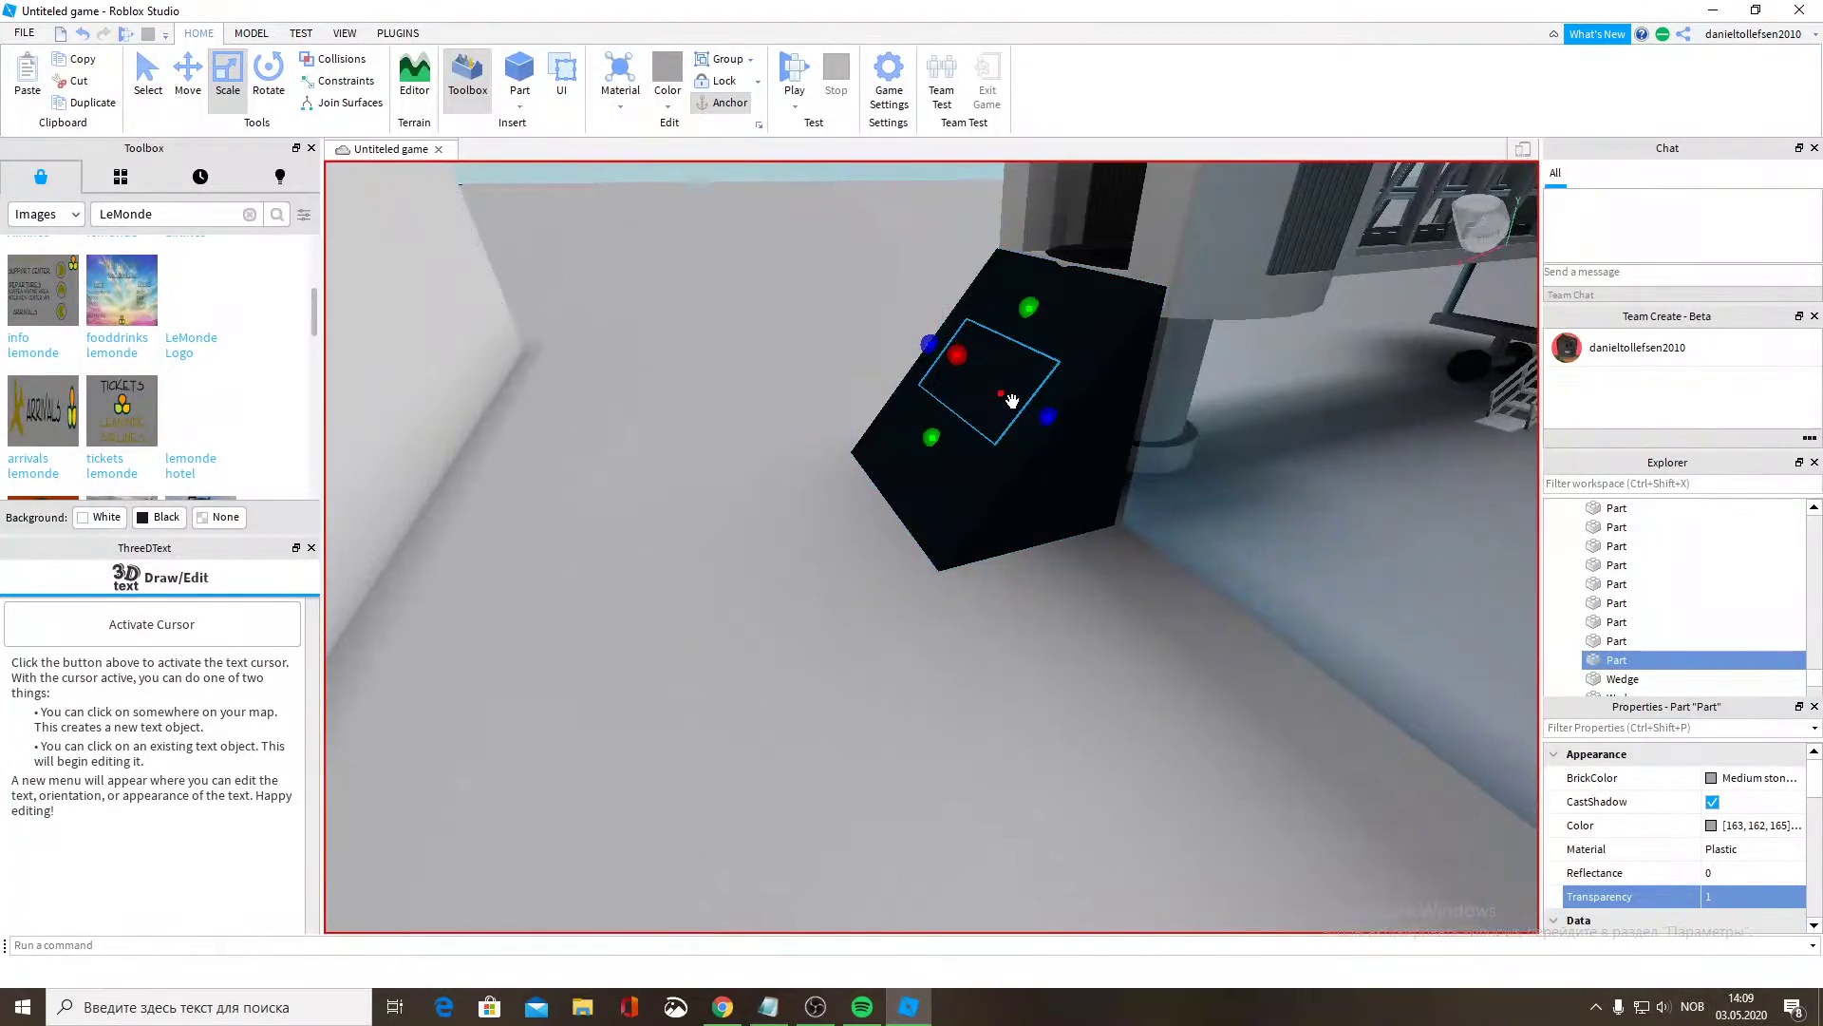
pyautogui.press('w')
pyautogui.moveTo(1031, 405); pyautogui.dragTo(1071, 411, button='right')
pyautogui.press('w')
pyautogui.press('w')
pyautogui.press('w')
pyautogui.click(964, 494)
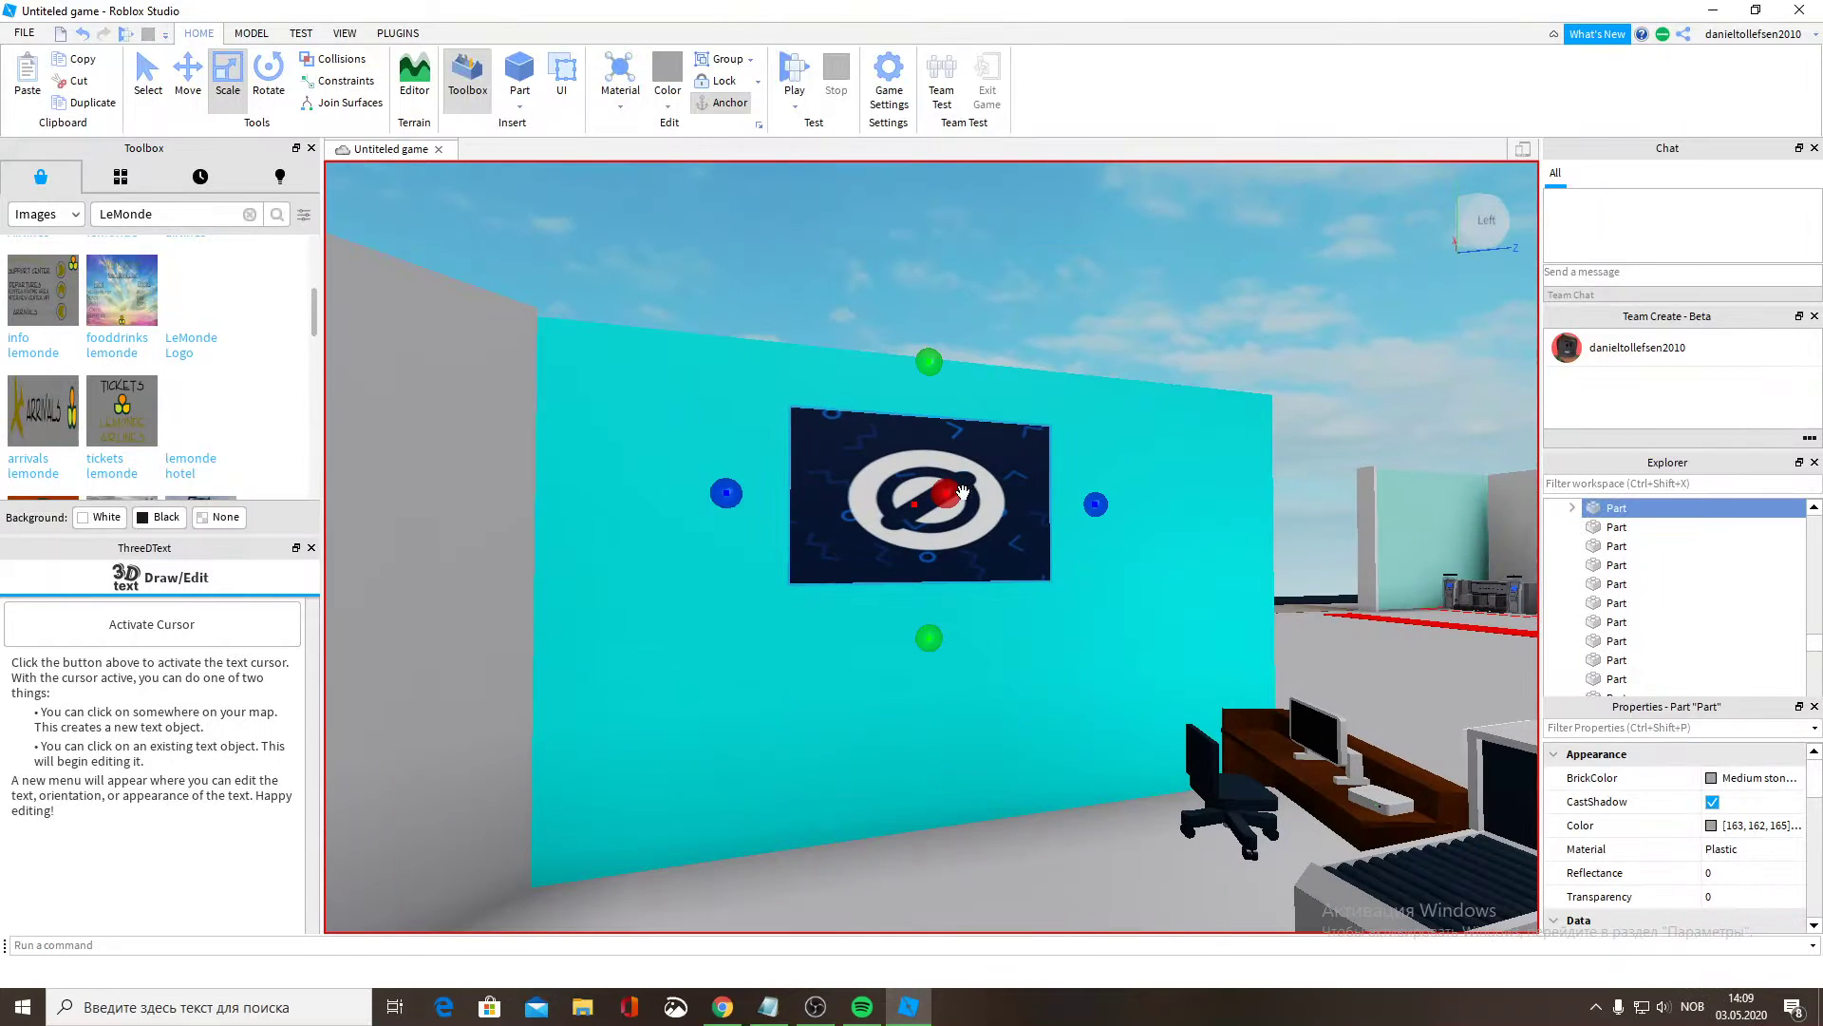
pyautogui.click(981, 502)
pyautogui.rightClick(981, 501)
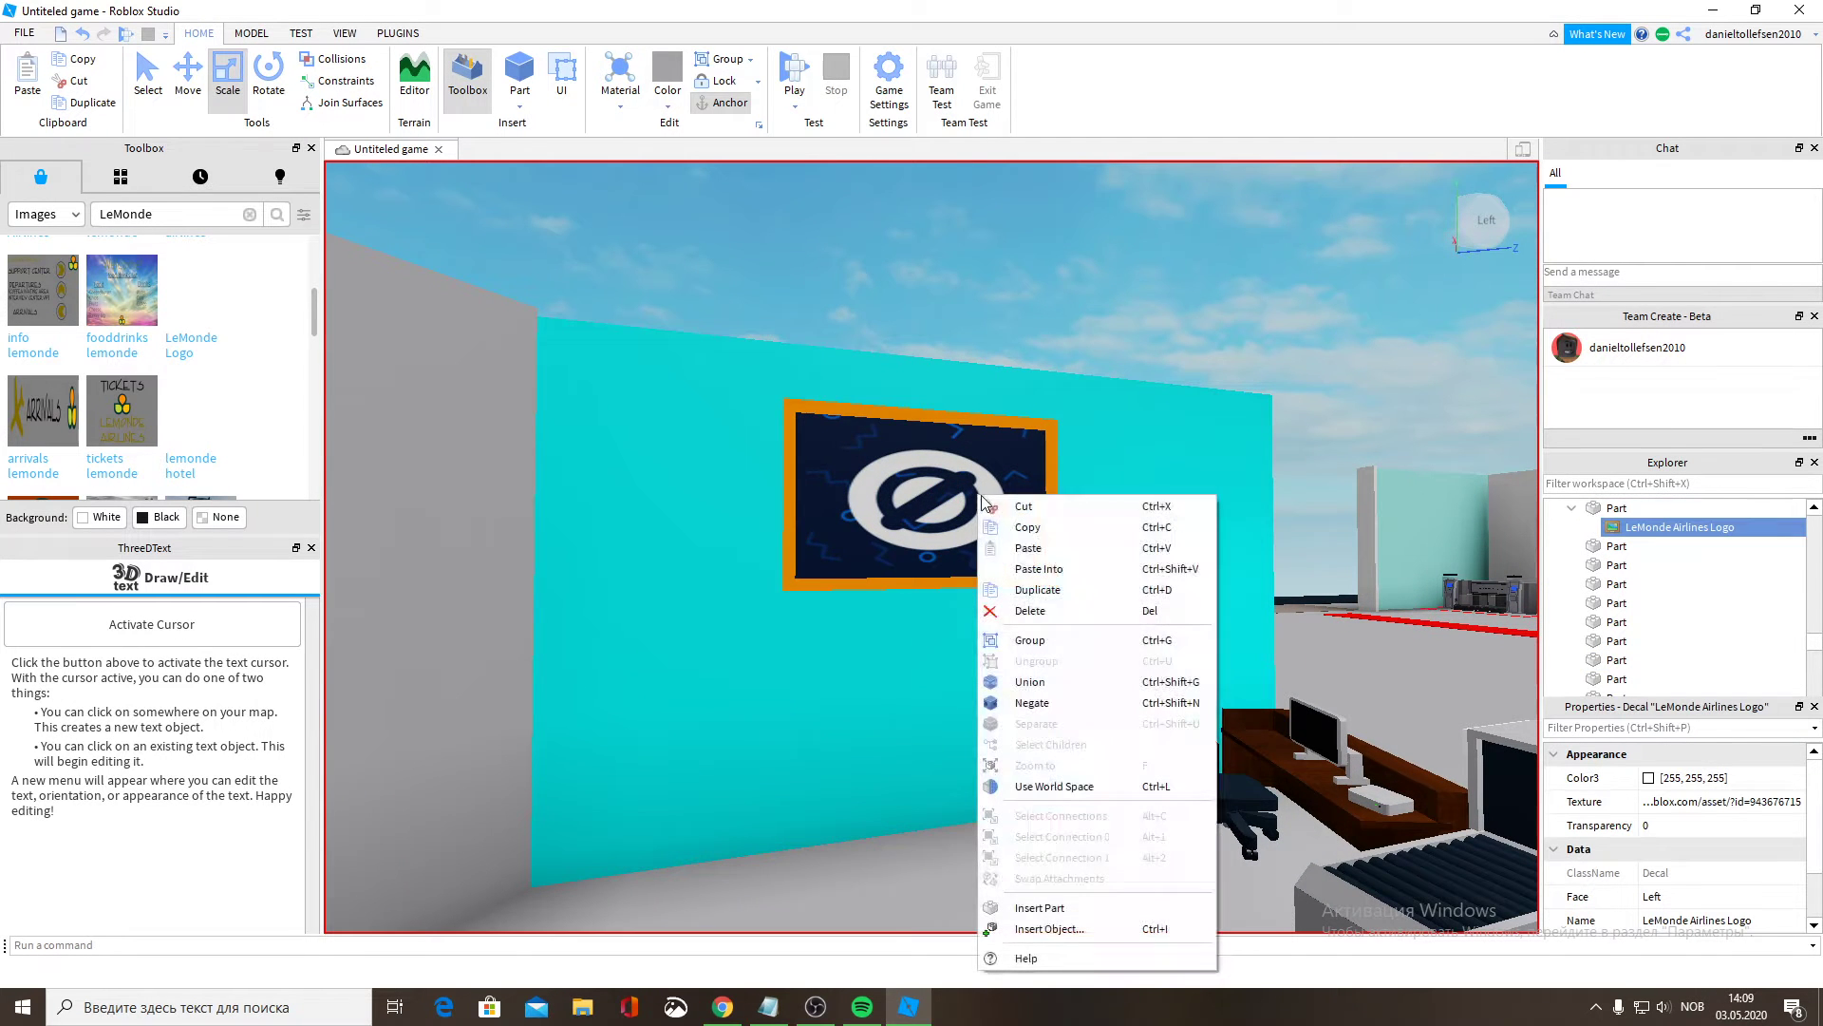
pyautogui.click(1025, 534)
# Paste the LeMonde Airlines Logo decal onto the transparent panel on the black ramp.
pyautogui.moveTo(785, 524); pyautogui.dragTo(785, 524, button='right')
pyautogui.press('w')
pyautogui.press('w')
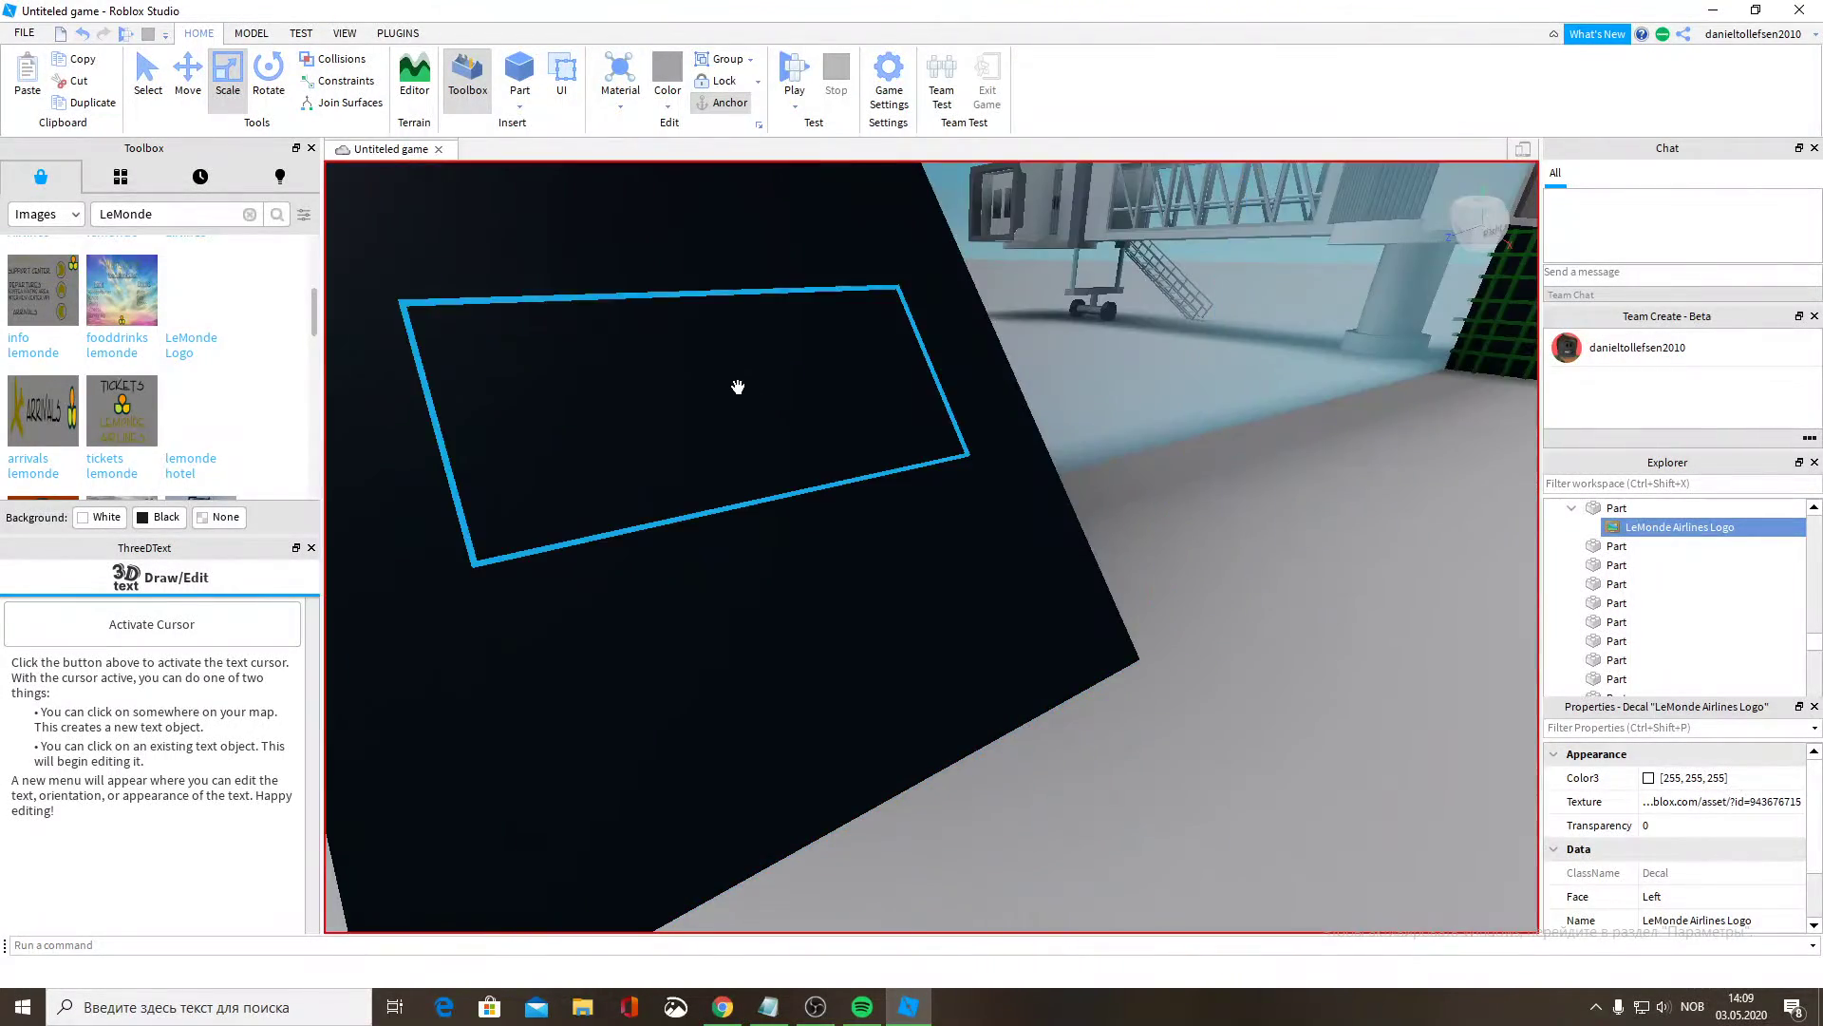
pyautogui.click(748, 392)
pyautogui.moveTo(749, 392); pyautogui.dragTo(824, 418, button='right')
pyautogui.press('s')
pyautogui.rightClick(848, 426)
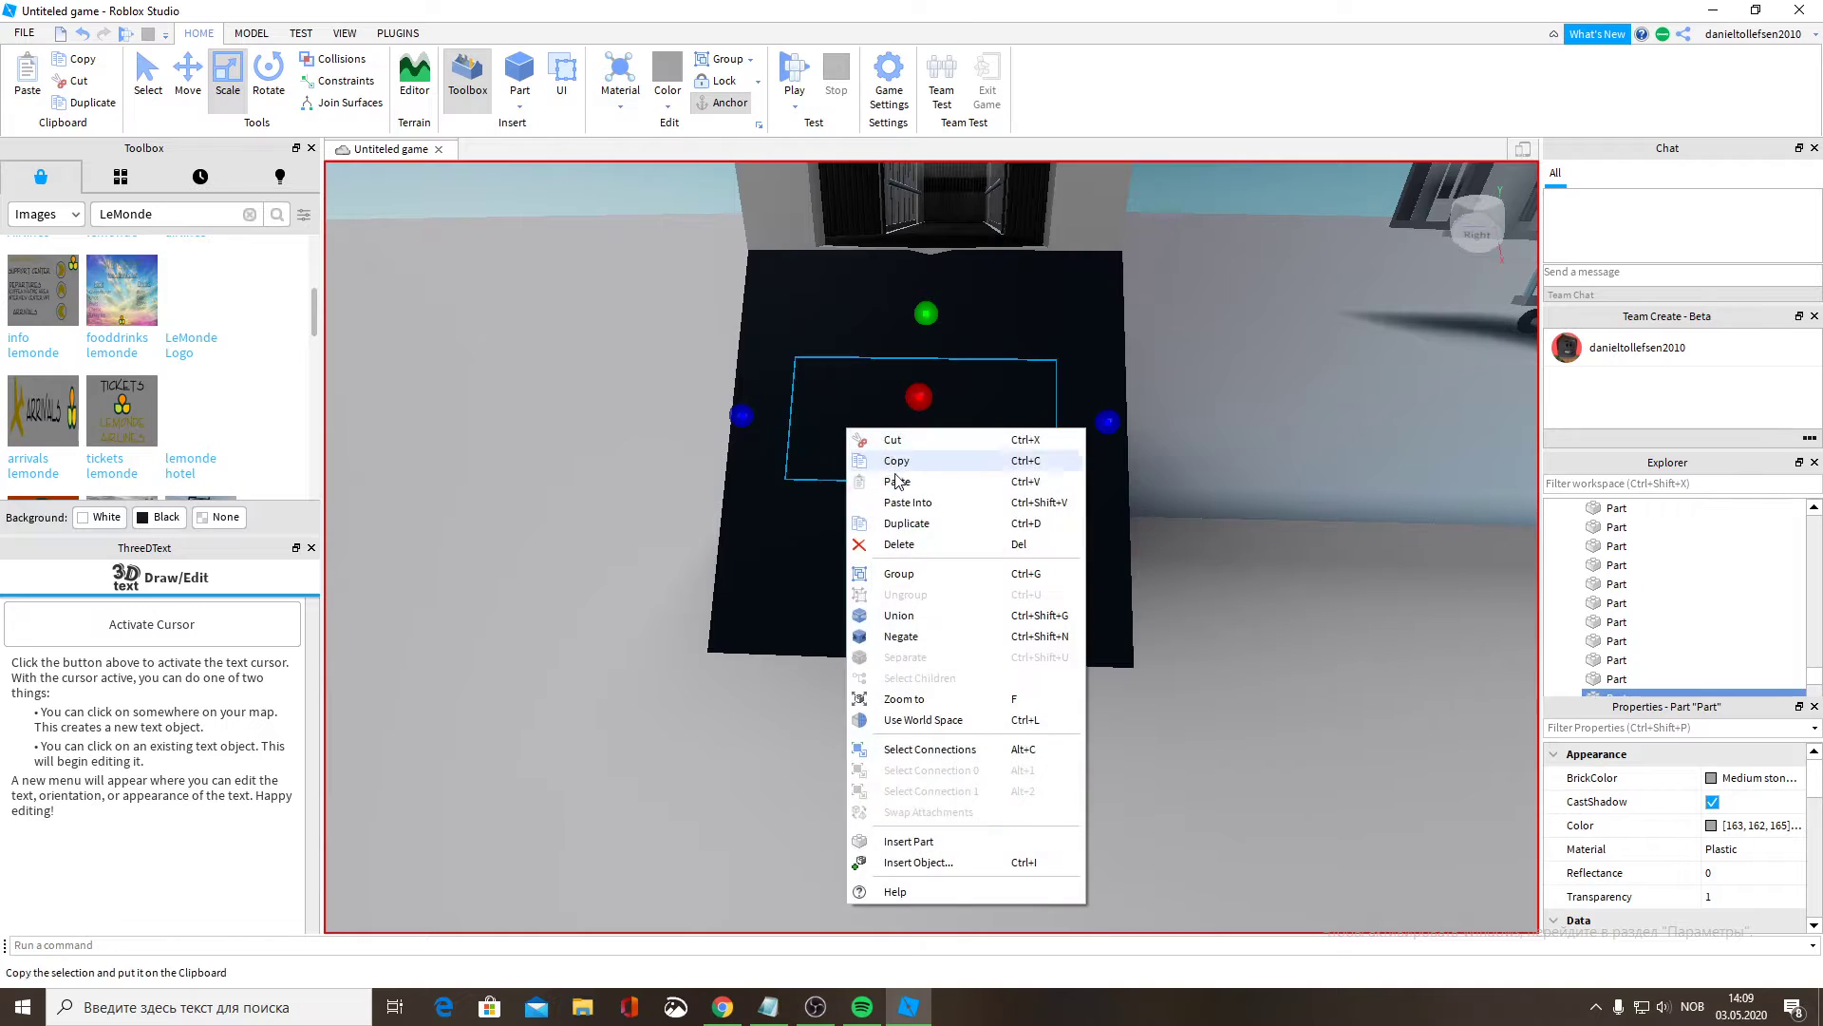
pyautogui.click(898, 484)
pyautogui.moveTo(1039, 581); pyautogui.dragTo(1039, 587, button='right')
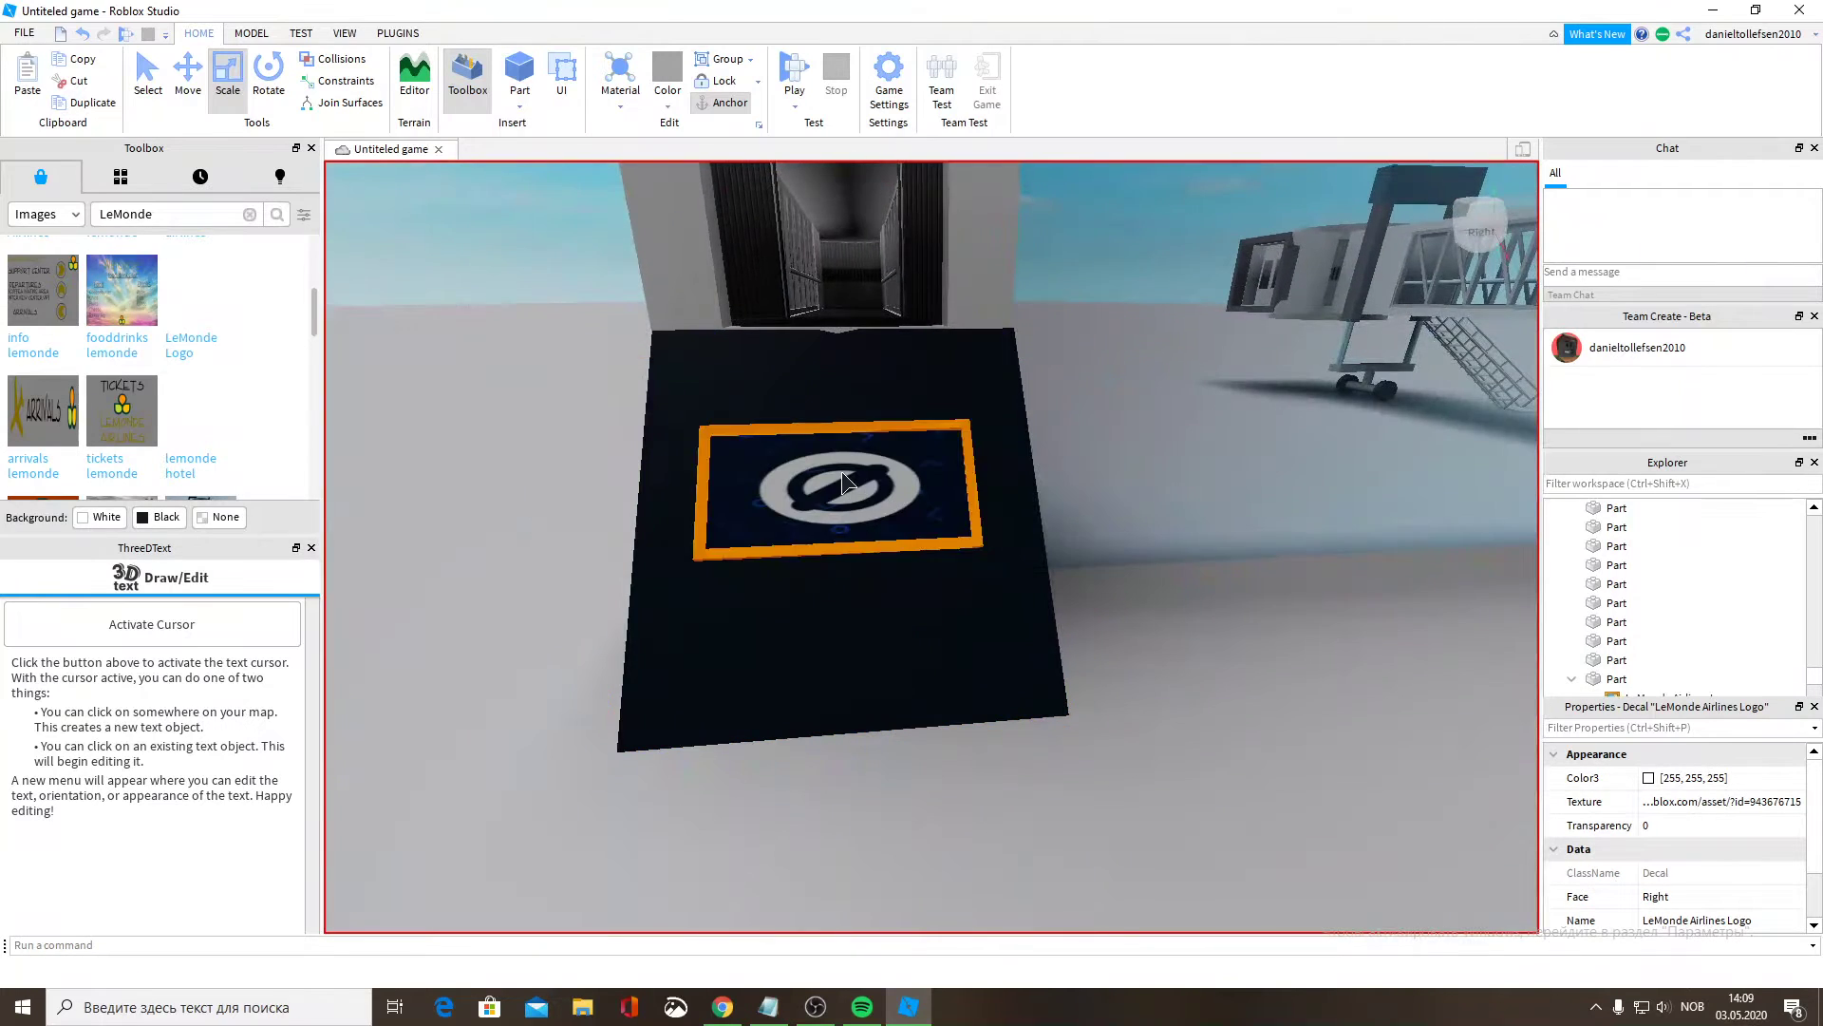
# Copy one vertical green post from the lattice fence beside the first jetway's ramp and paste a duplicate of it.
pyautogui.moveTo(1171, 639); pyautogui.dragTo(636, 400, button='right')
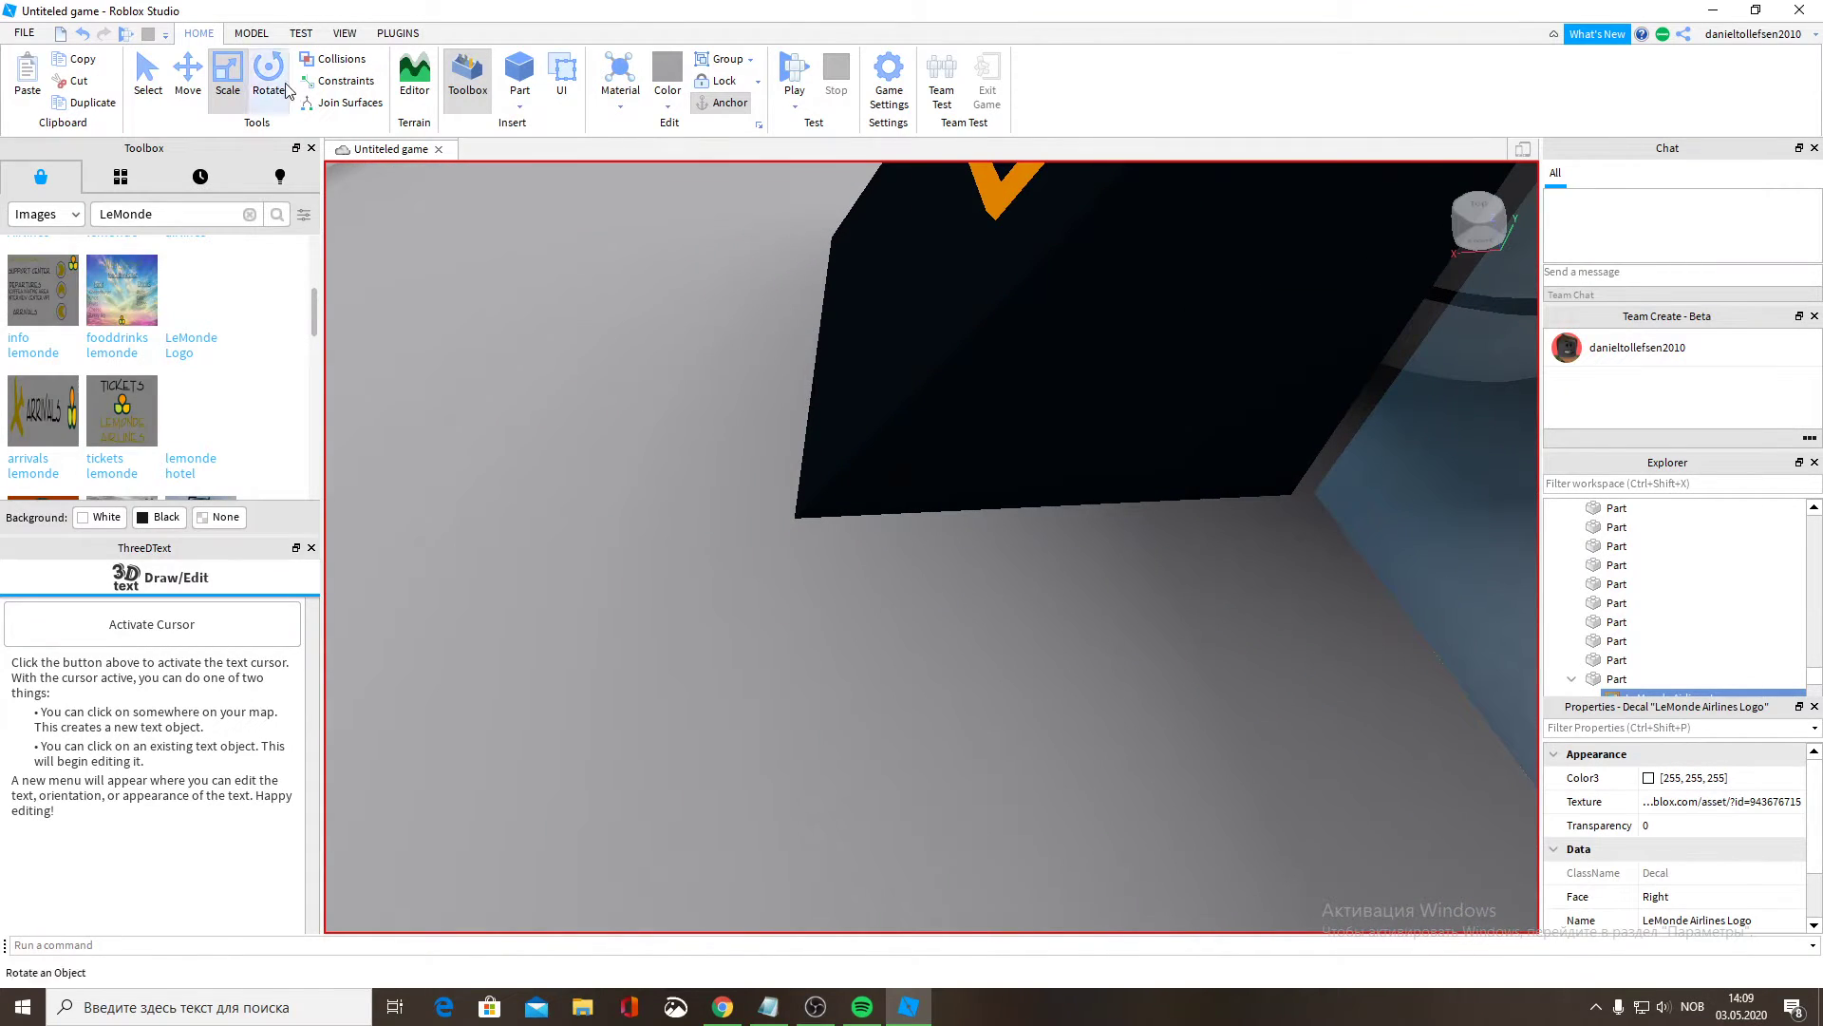
pyautogui.moveTo(1331, 582); pyautogui.dragTo(800, 362, button='right')
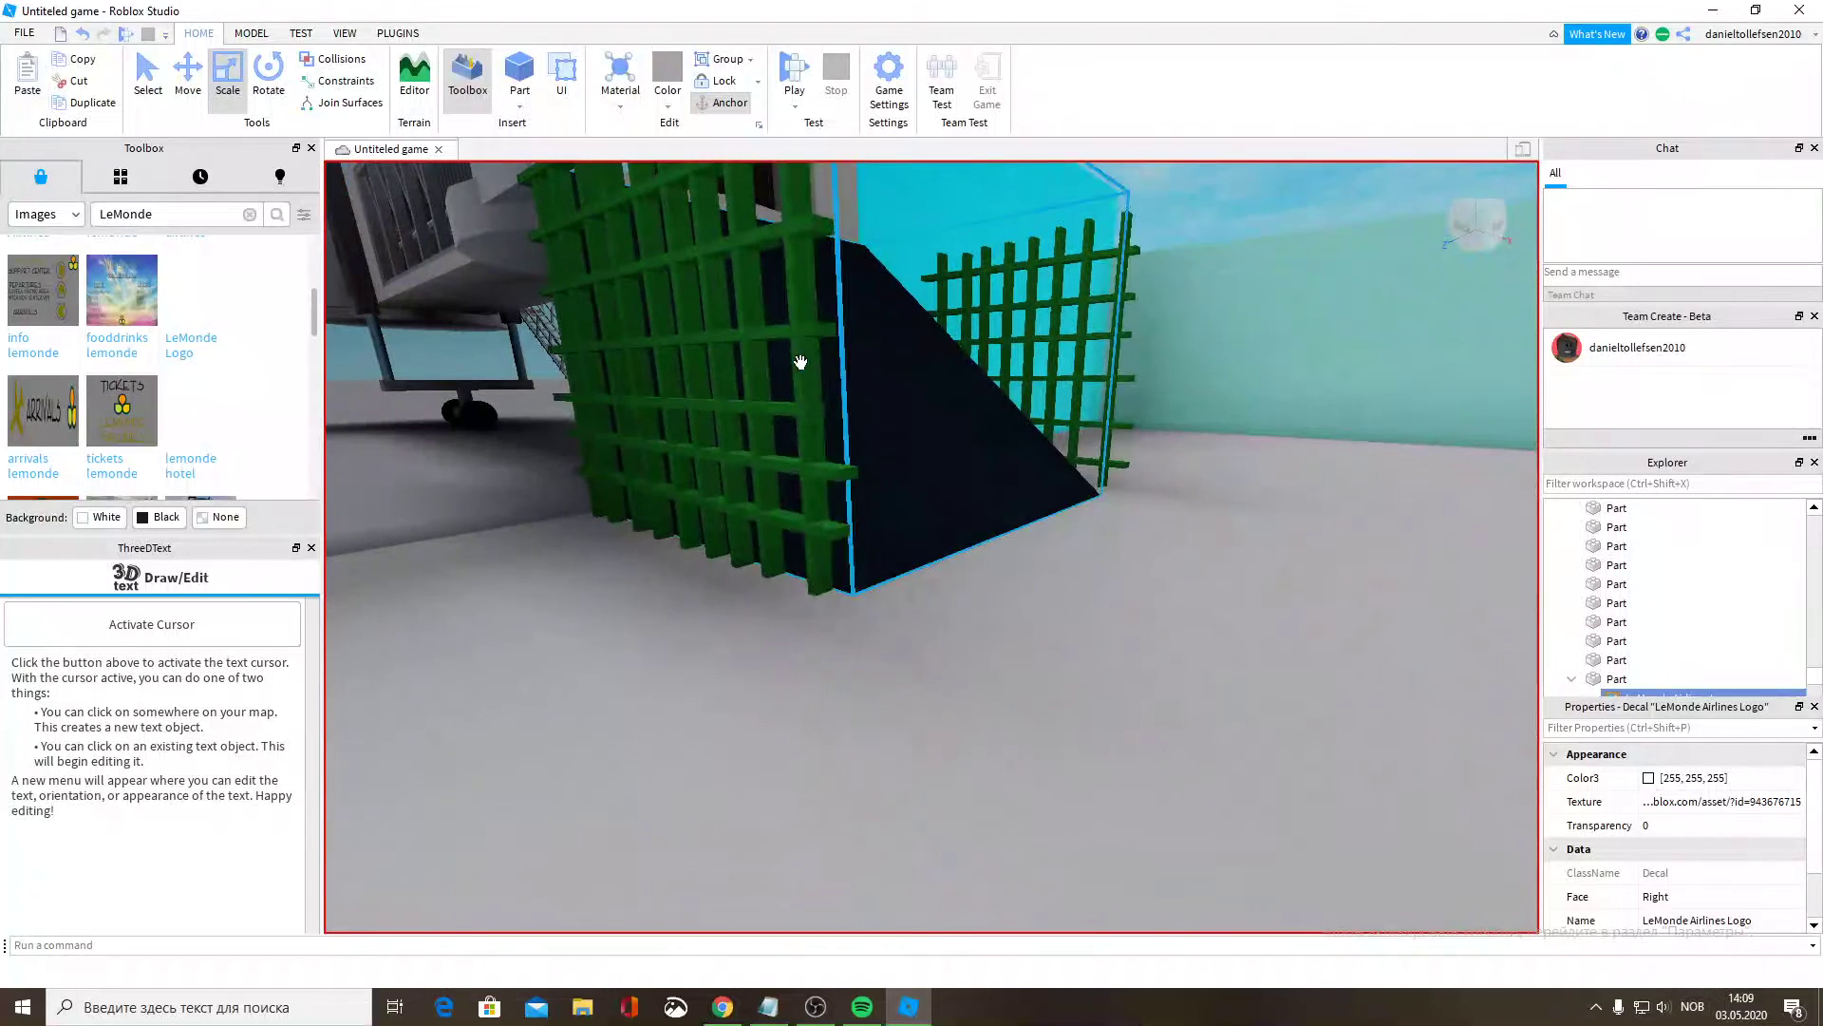
pyautogui.click(808, 366)
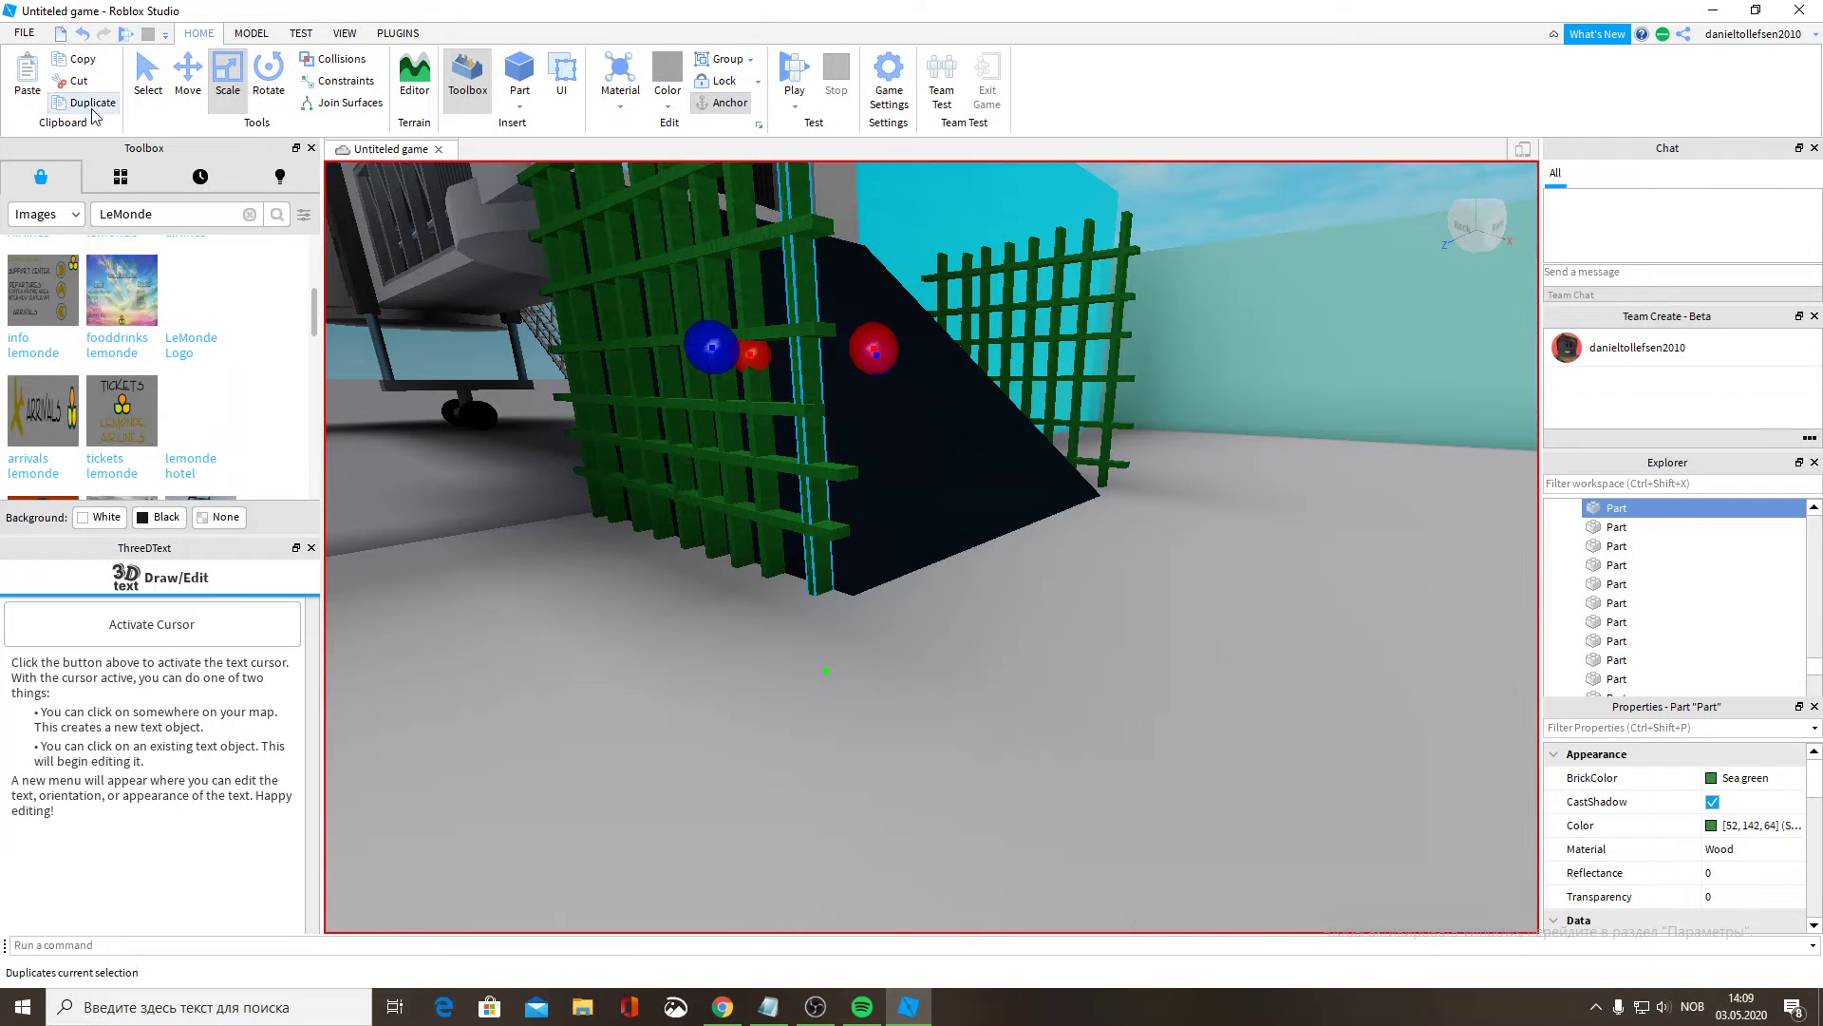
pyautogui.moveTo(524, 301); pyautogui.dragTo(530, 332, button='right')
pyautogui.press('w')
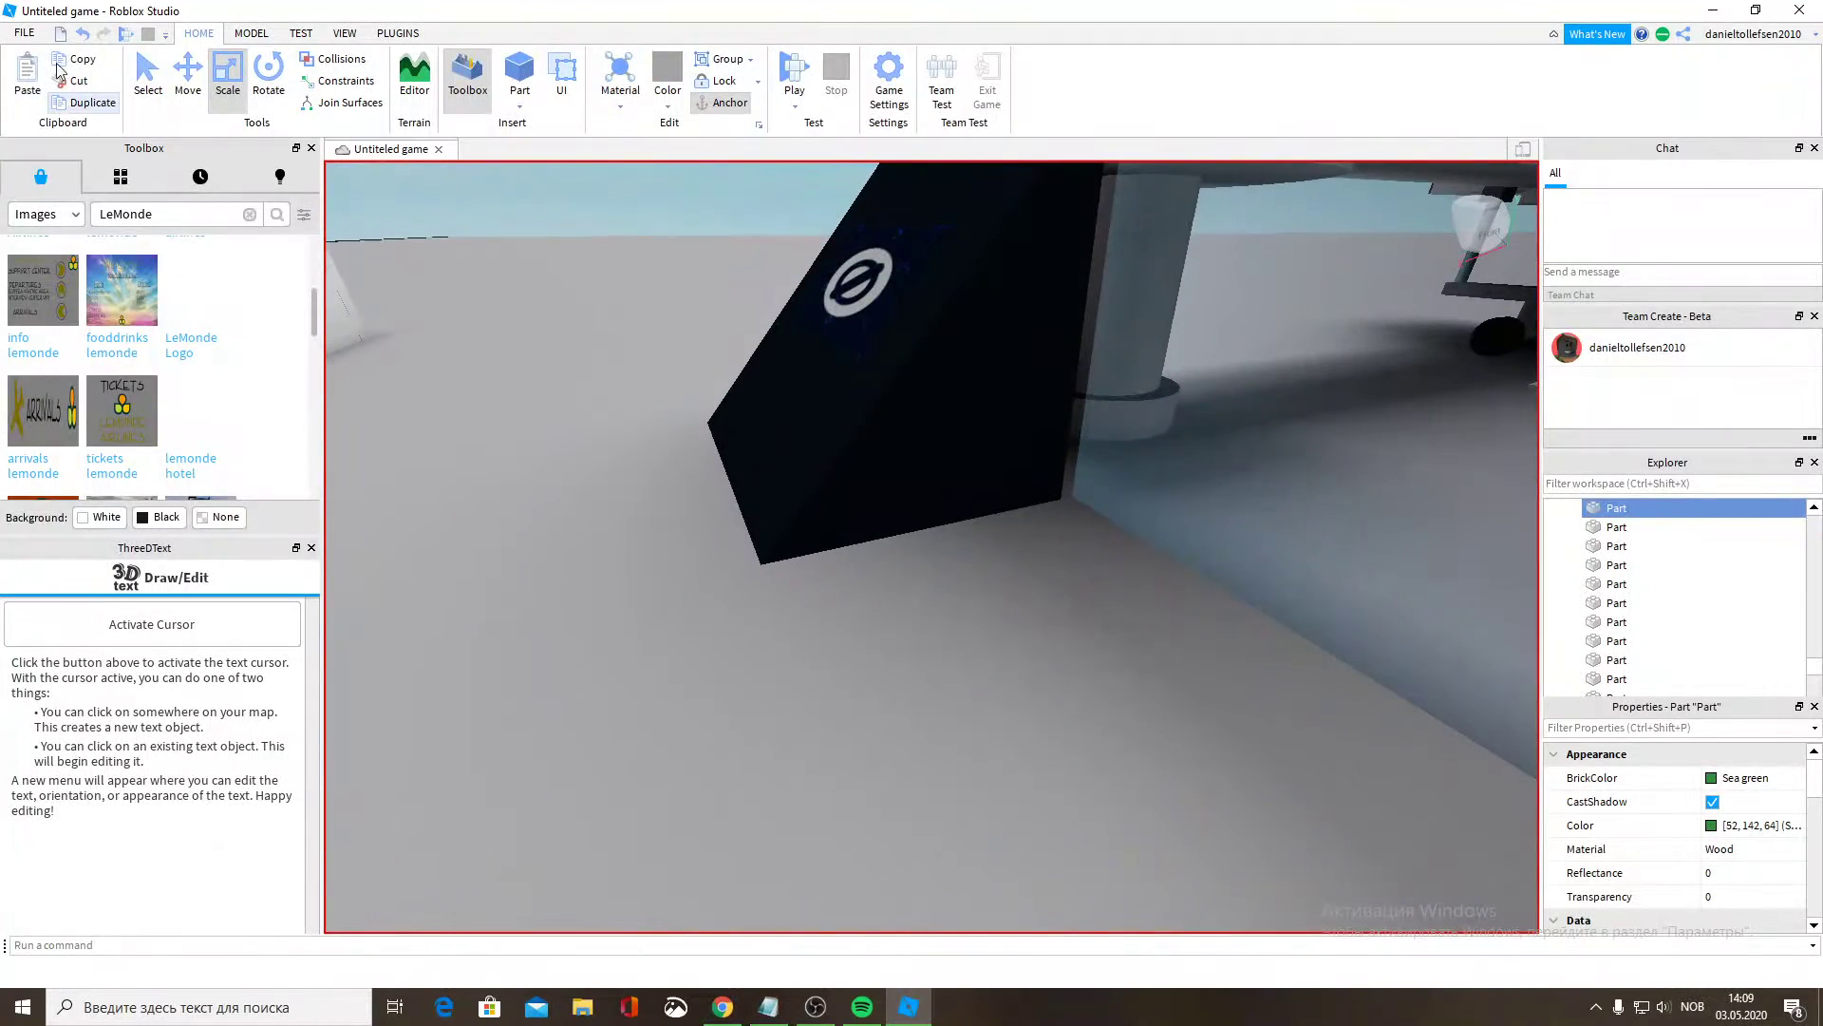
pyautogui.press('f')
pyautogui.moveTo(834, 519); pyautogui.dragTo(836, 530, button='right')
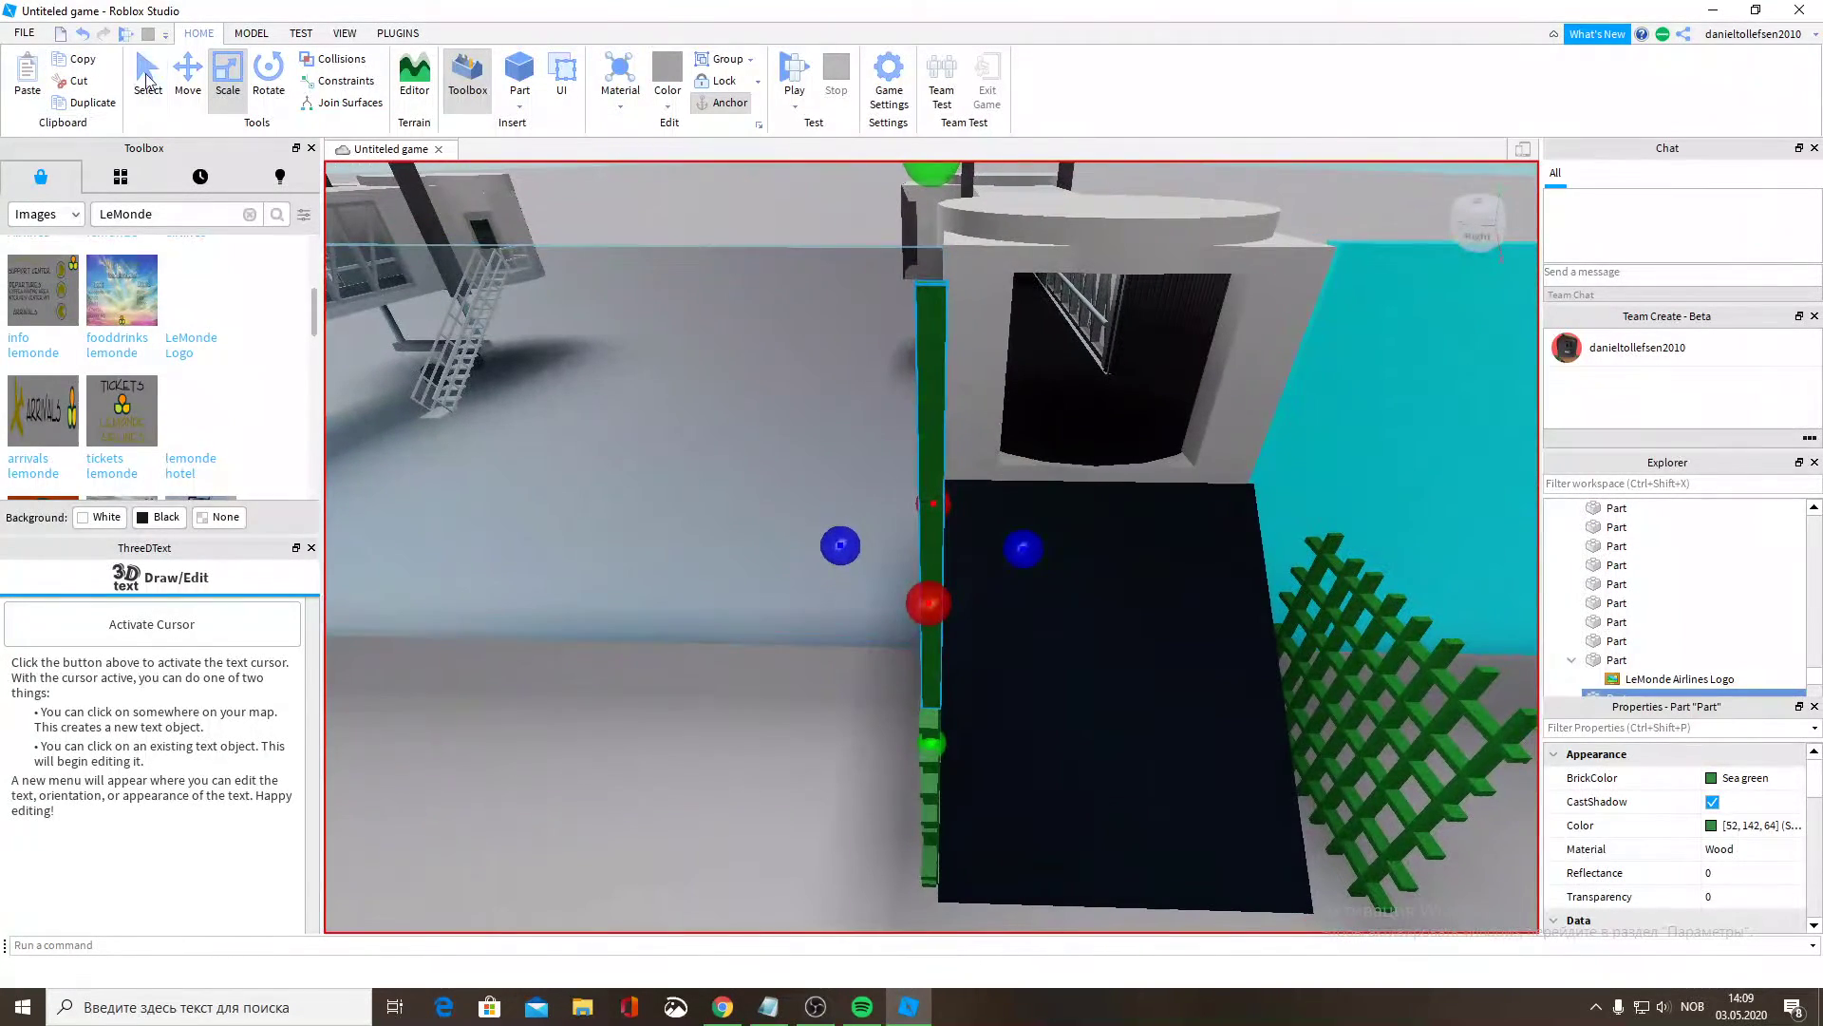
# Move the pasted green post along the glass wall to the black ramp with the LeMonde logo.
pyautogui.click(189, 80)
pyautogui.moveTo(831, 546); pyautogui.dragTo(795, 544)
pyautogui.moveTo(795, 543); pyautogui.dragTo(795, 543, button='right')
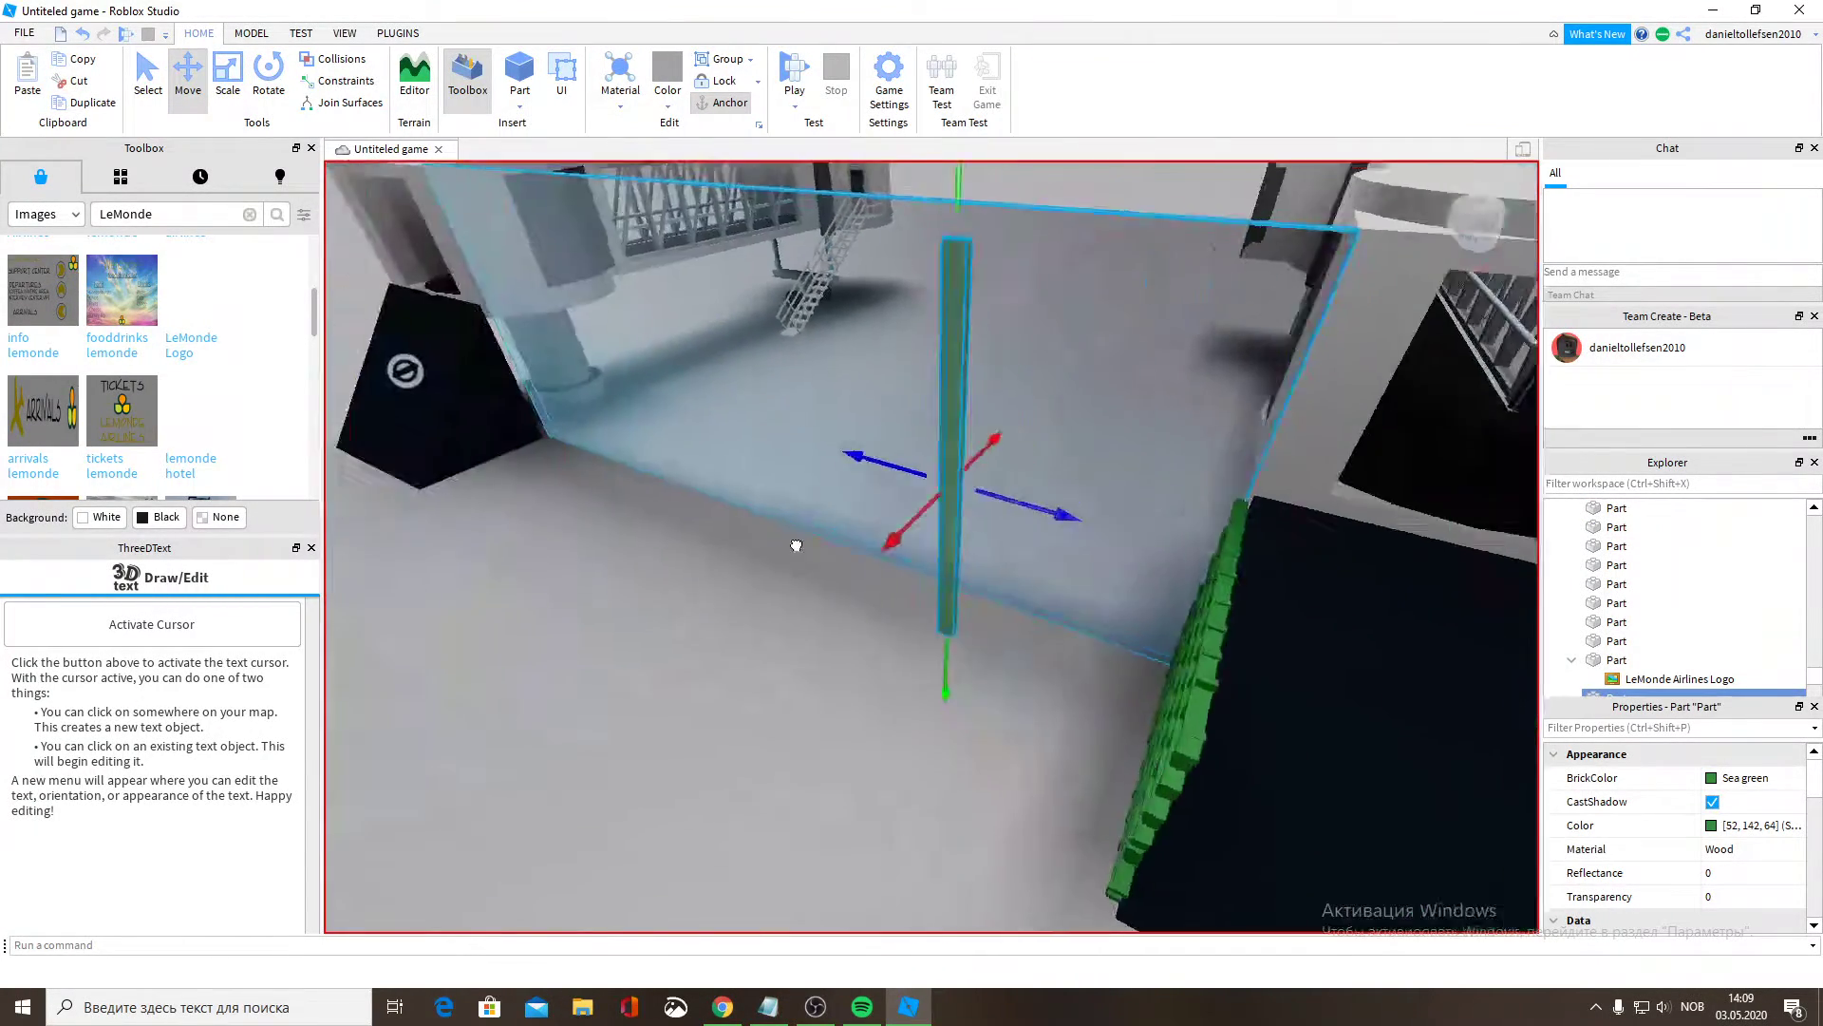
pyautogui.moveTo(795, 543); pyautogui.dragTo(795, 543)
pyautogui.moveTo(795, 543); pyautogui.dragTo(795, 543, button='right')
pyautogui.moveTo(796, 543); pyautogui.dragTo(795, 530)
pyautogui.moveTo(796, 543); pyautogui.dragTo(795, 532, button='right')
pyautogui.moveTo(795, 530); pyautogui.dragTo(760, 509)
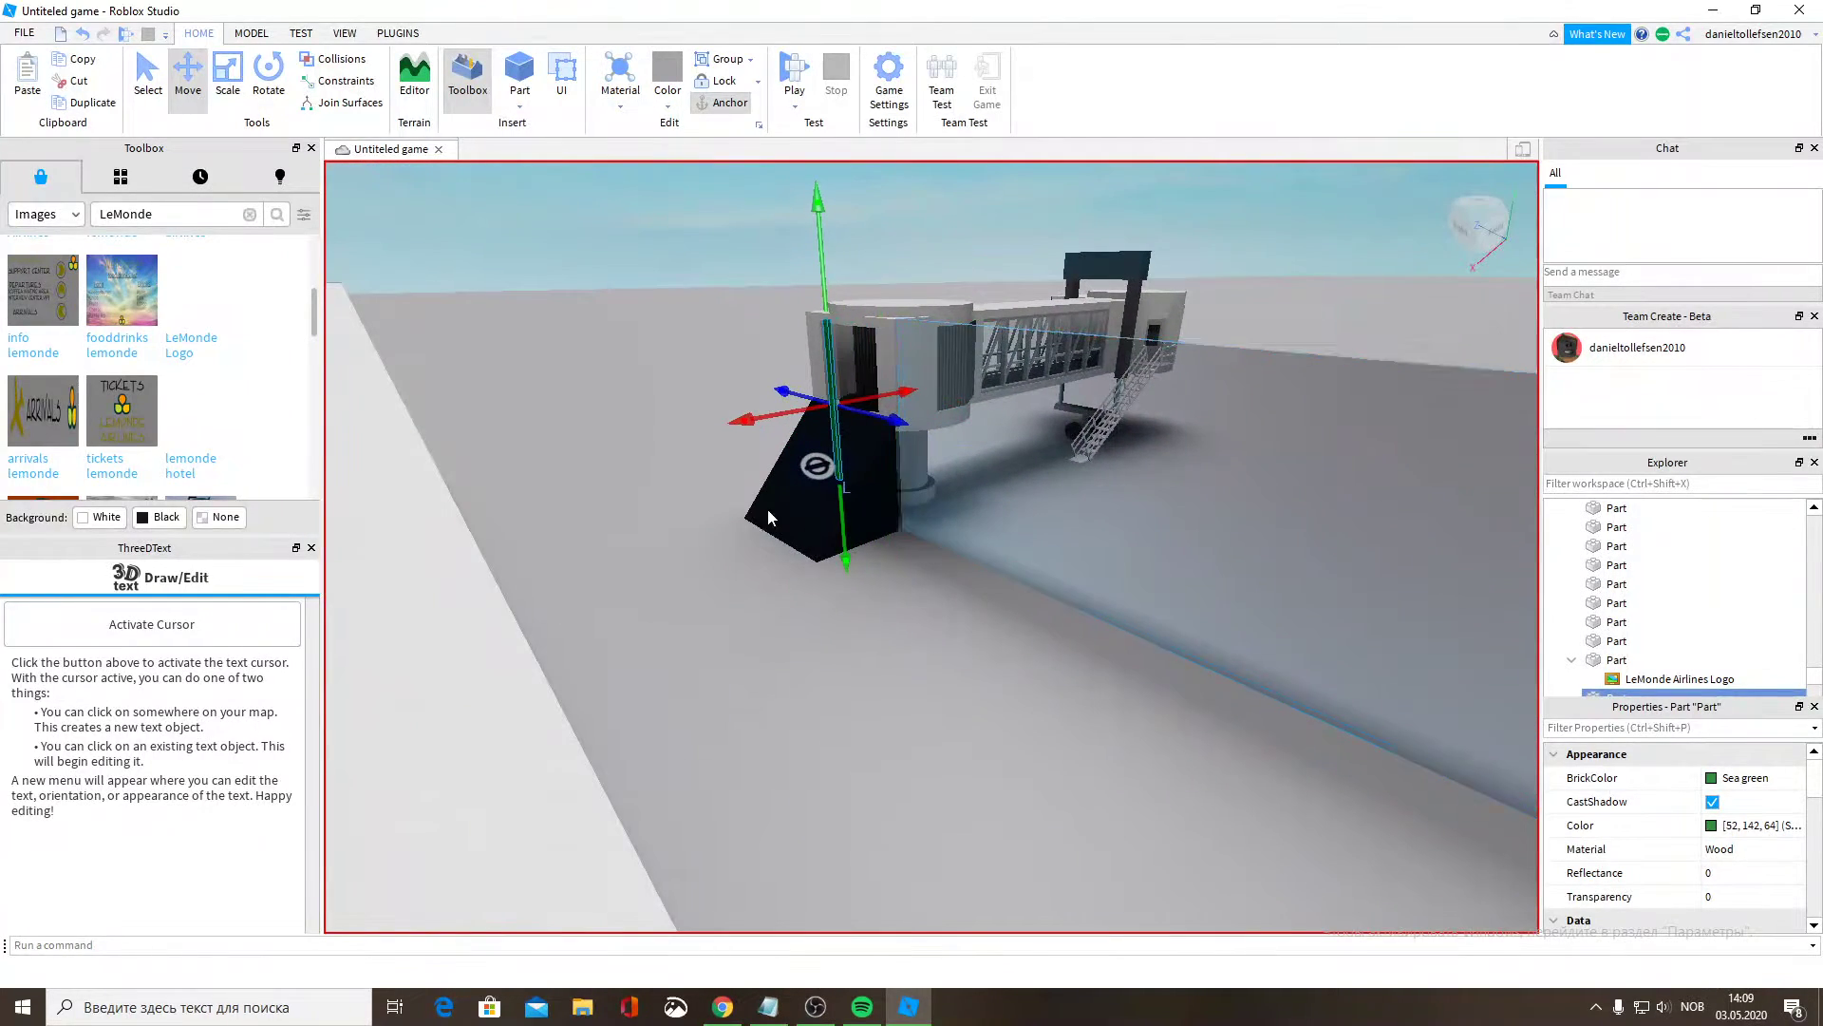
pyautogui.press('w')
pyautogui.moveTo(858, 512); pyautogui.dragTo(862, 513, button='right')
pyautogui.press('s')
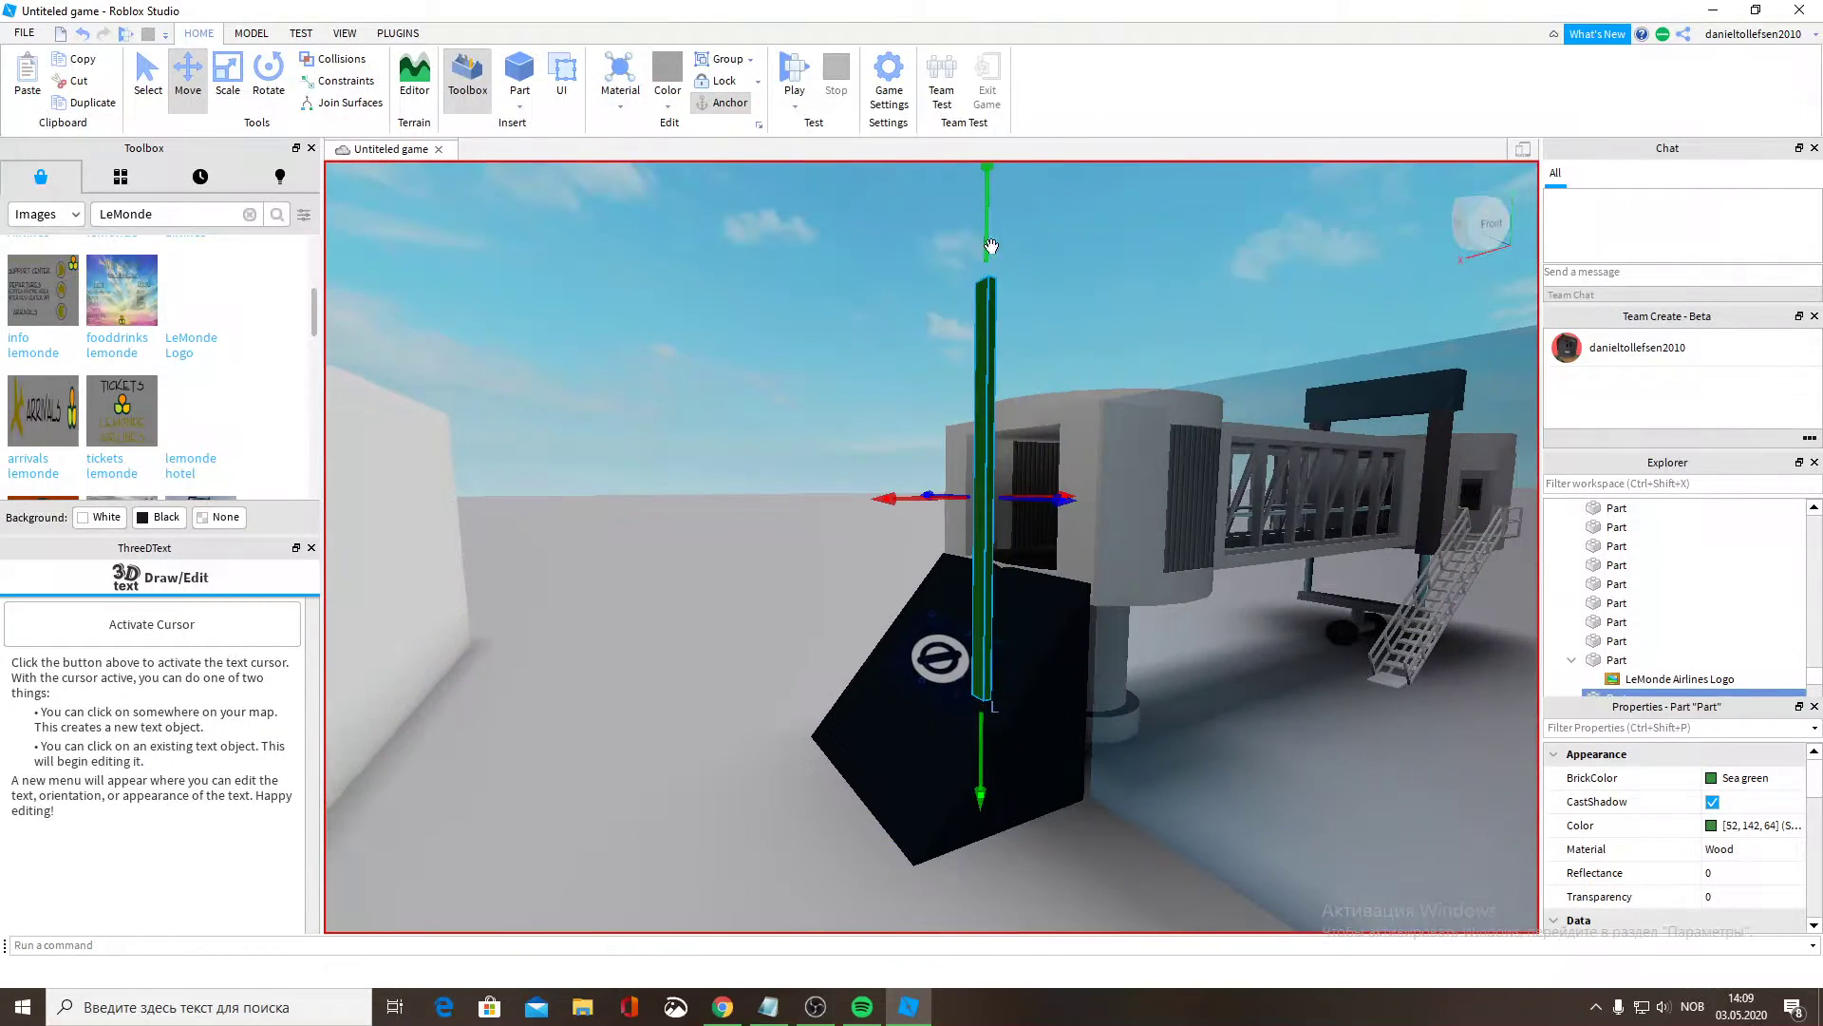
# Lower the green post beside the logo ramp until it reaches down to the floor.
pyautogui.moveTo(999, 338); pyautogui.dragTo(972, 554)
pyautogui.press('a')
pyautogui.moveTo(974, 548); pyautogui.dragTo(978, 544, button='right')
pyautogui.moveTo(1160, 368); pyautogui.dragTo(1182, 277, button='right')
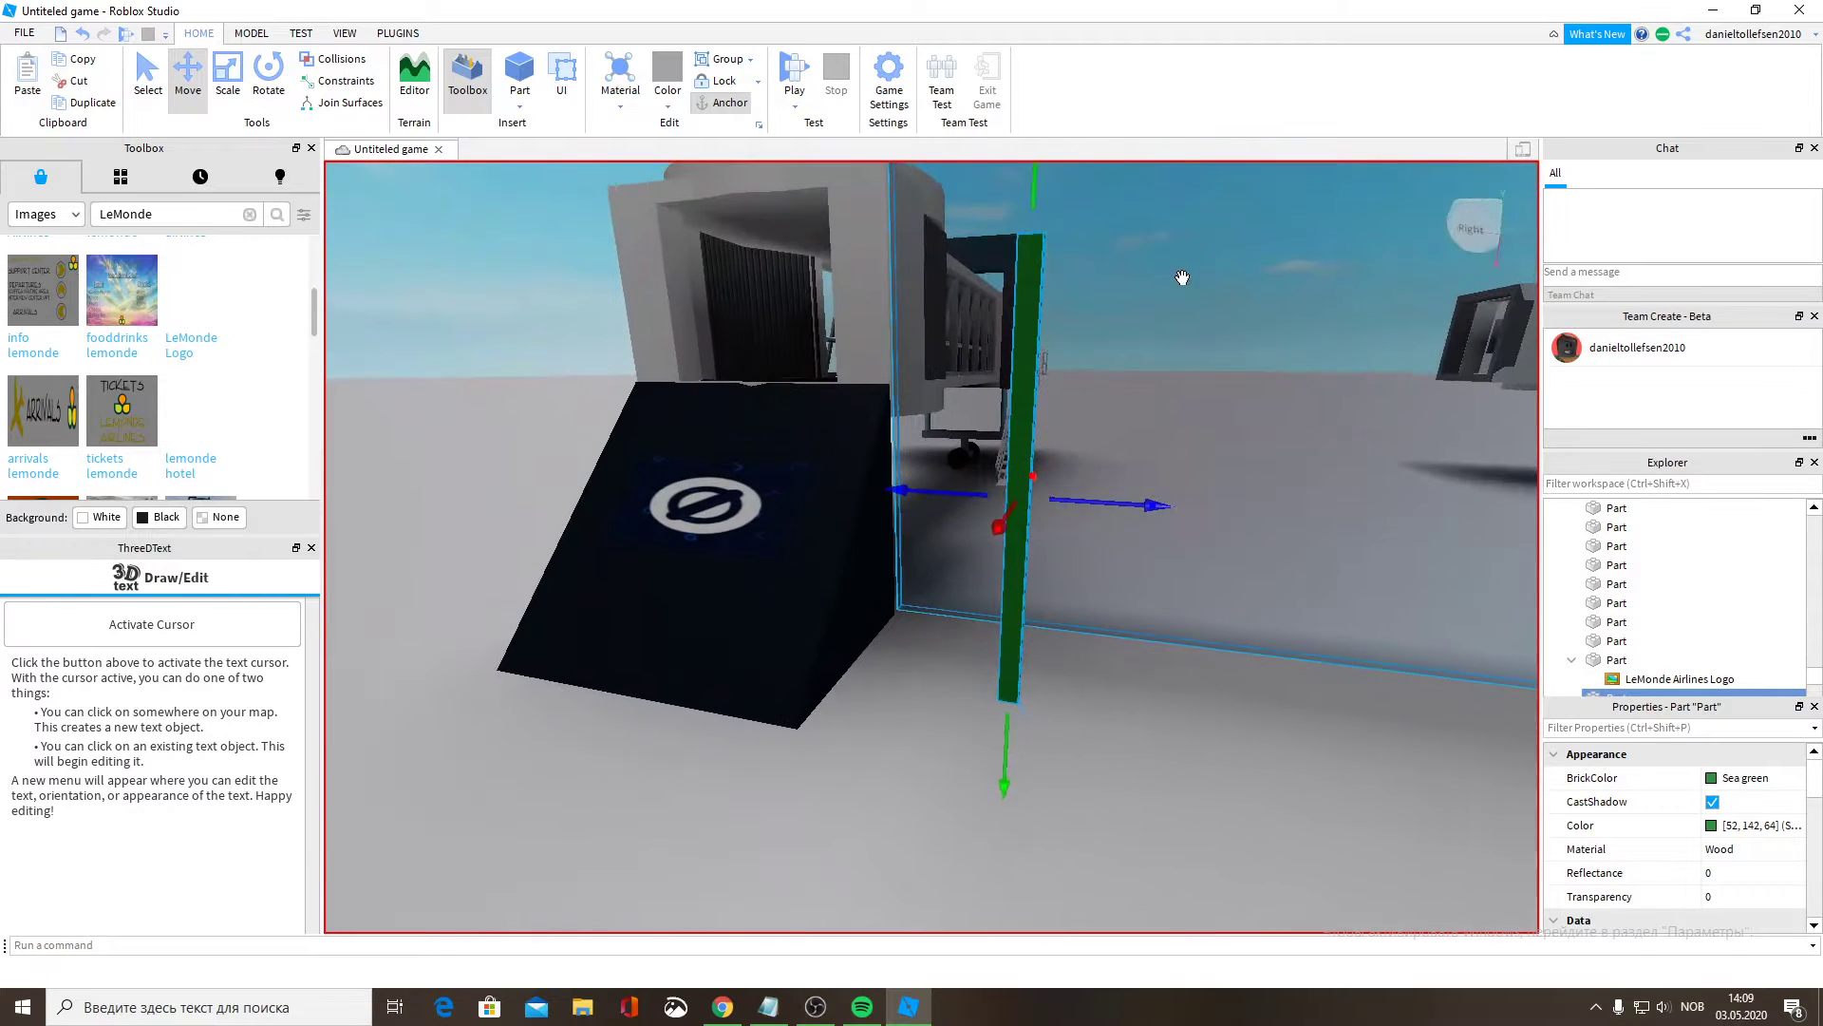
pyautogui.moveTo(1042, 197); pyautogui.dragTo(1010, 300)
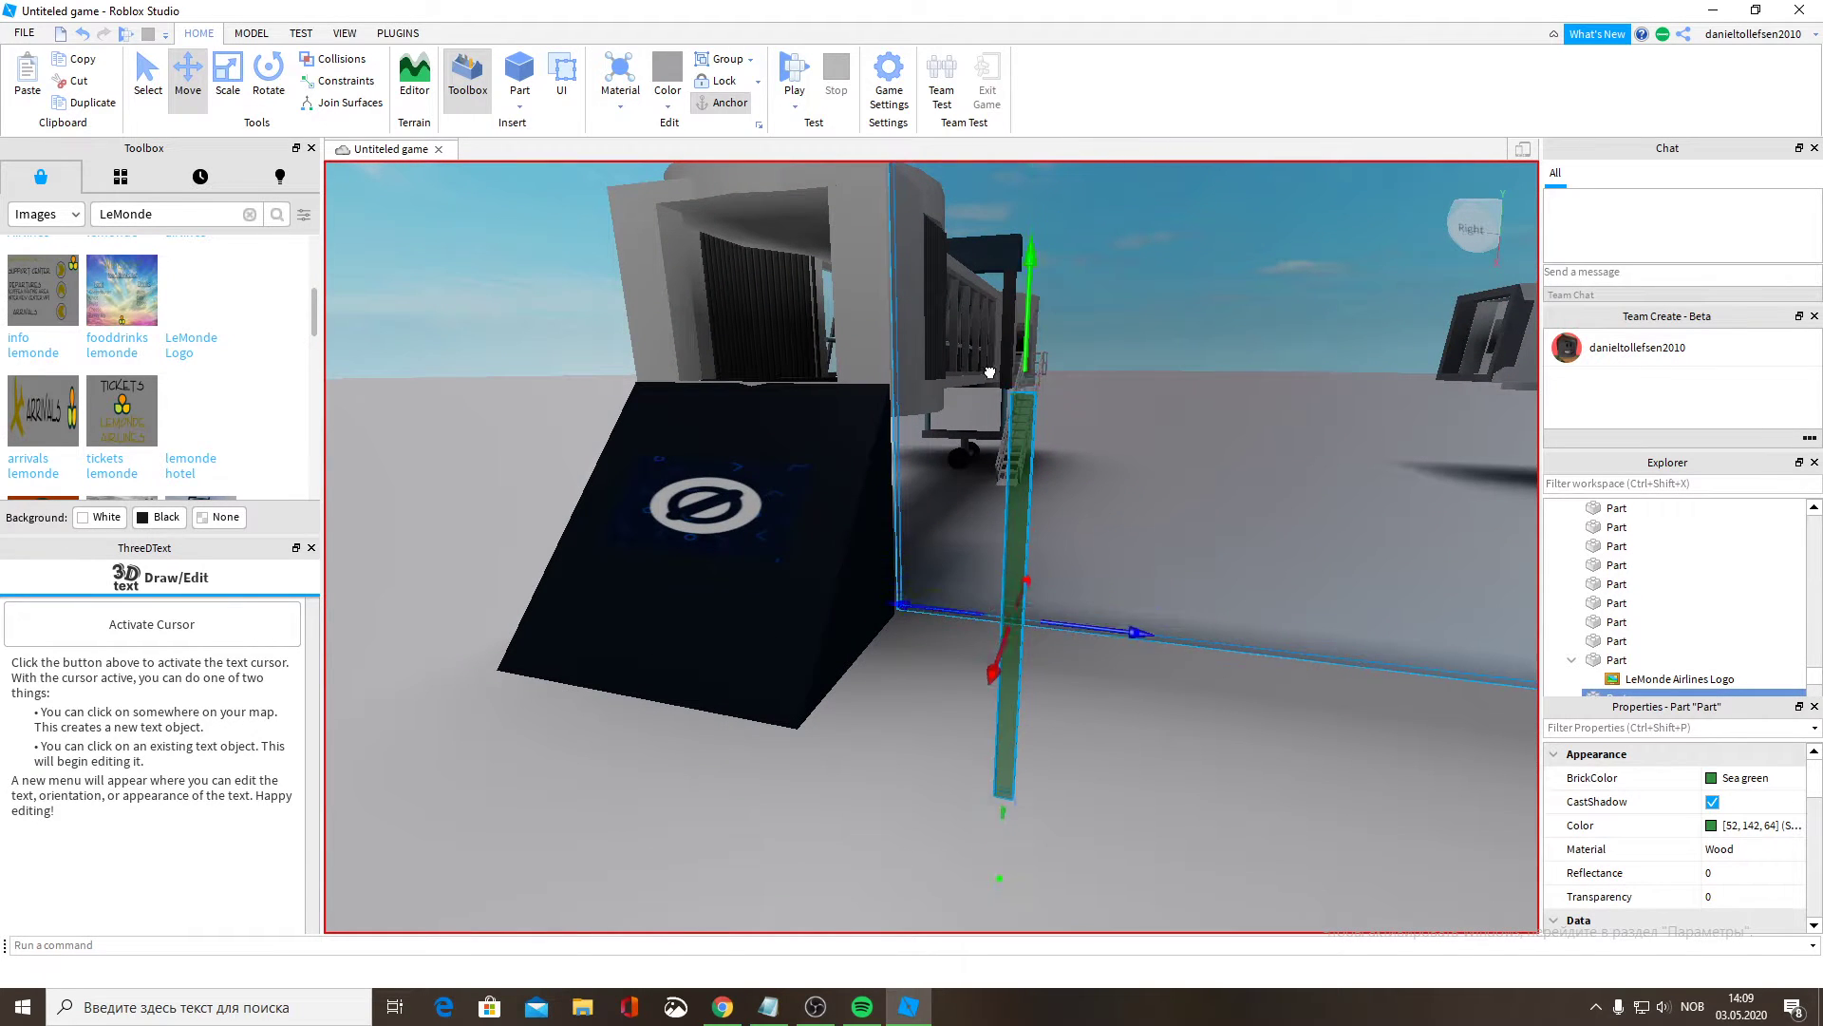
pyautogui.moveTo(990, 372); pyautogui.dragTo(971, 426)
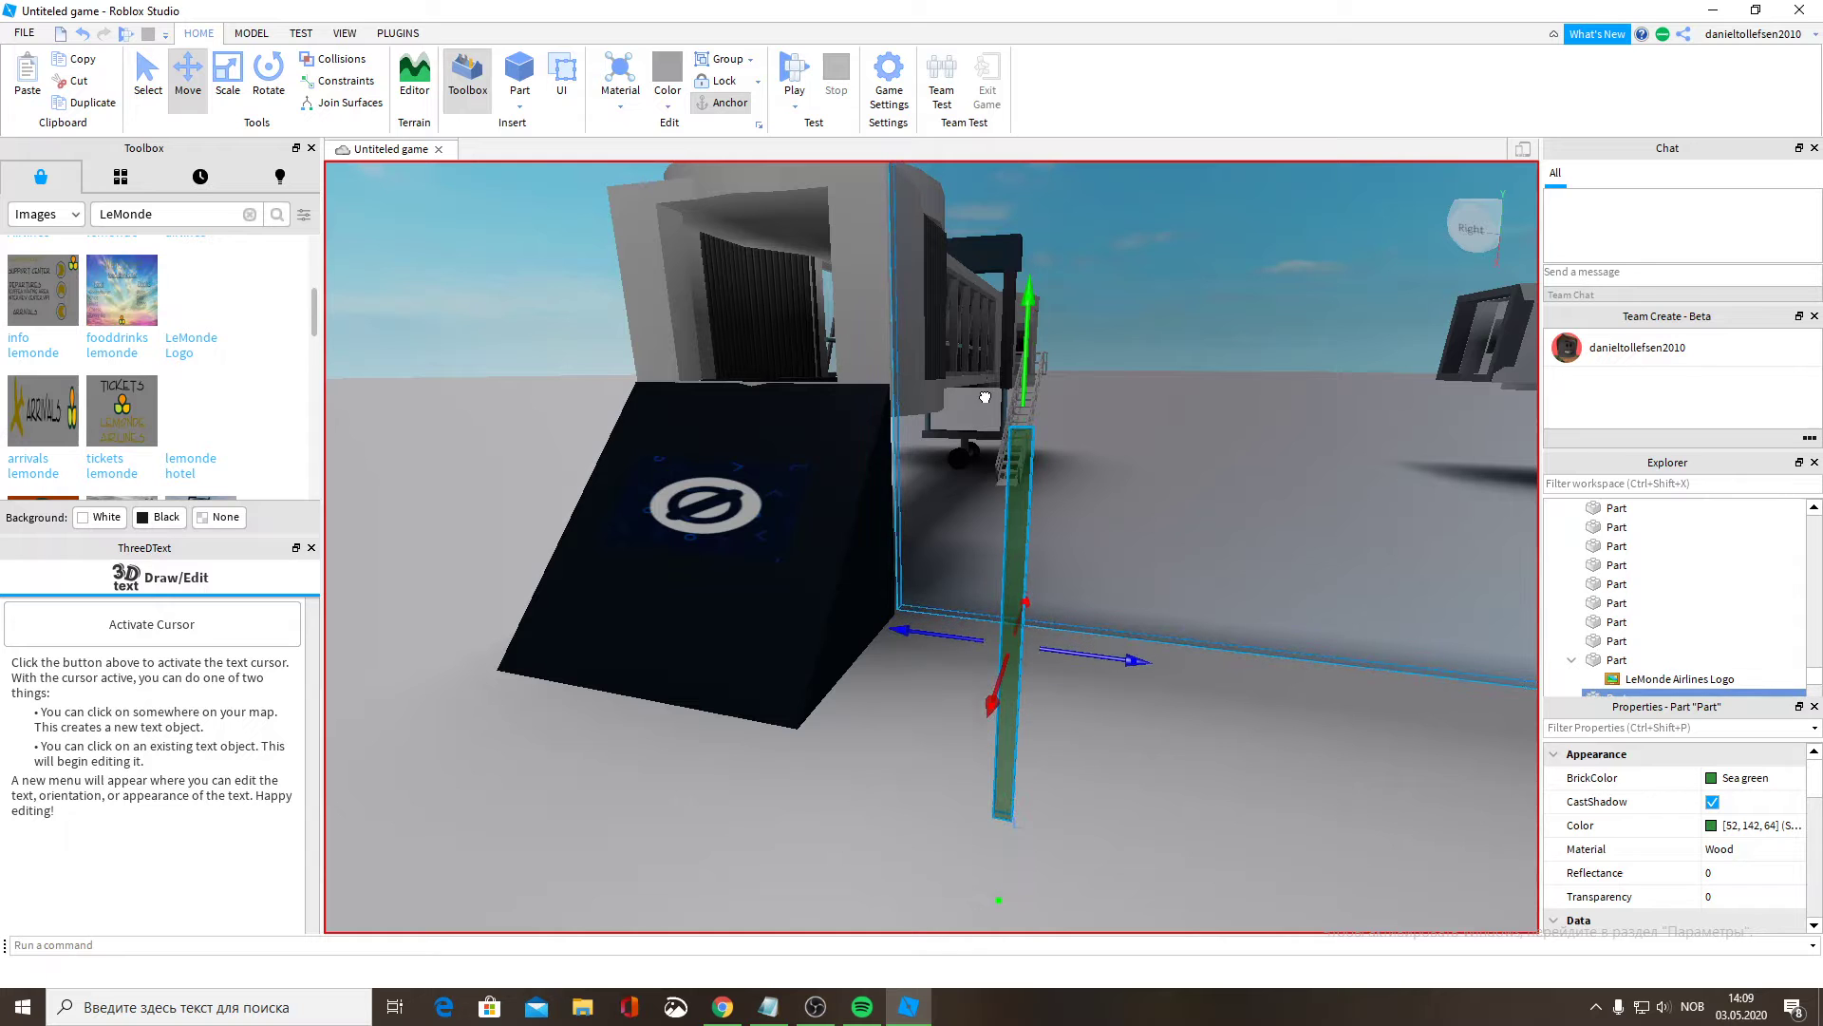
# Shift the green post against the side of the logo ramp, at the ramp's low front corner.
pyautogui.press('w')
pyautogui.moveTo(985, 397); pyautogui.dragTo(1354, 607, button='right')
pyautogui.moveTo(1344, 574); pyautogui.dragTo(798, 550)
pyautogui.moveTo(798, 550); pyautogui.dragTo(743, 567, button='right')
pyautogui.moveTo(664, 579); pyautogui.dragTo(810, 602)
pyautogui.moveTo(810, 602); pyautogui.dragTo(809, 602, button='right')
pyautogui.scroll(3, 826, 579)
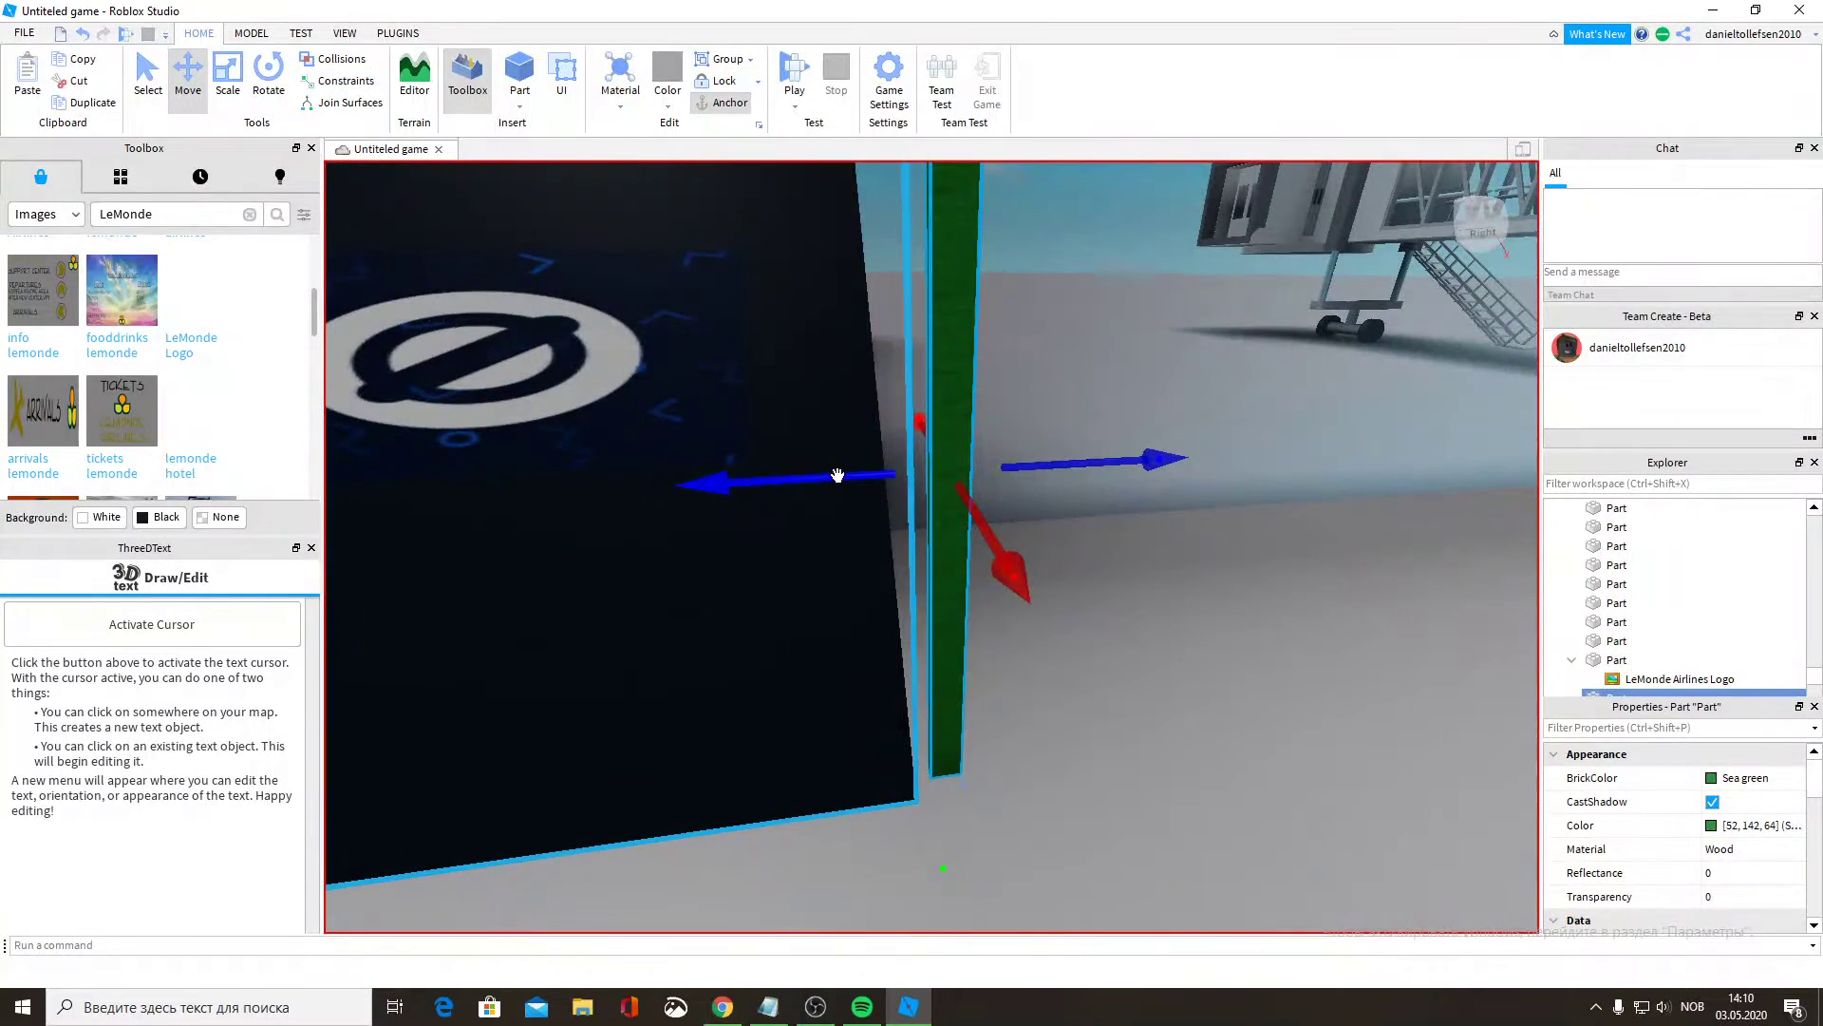
pyautogui.scroll(-5, 827, 480)
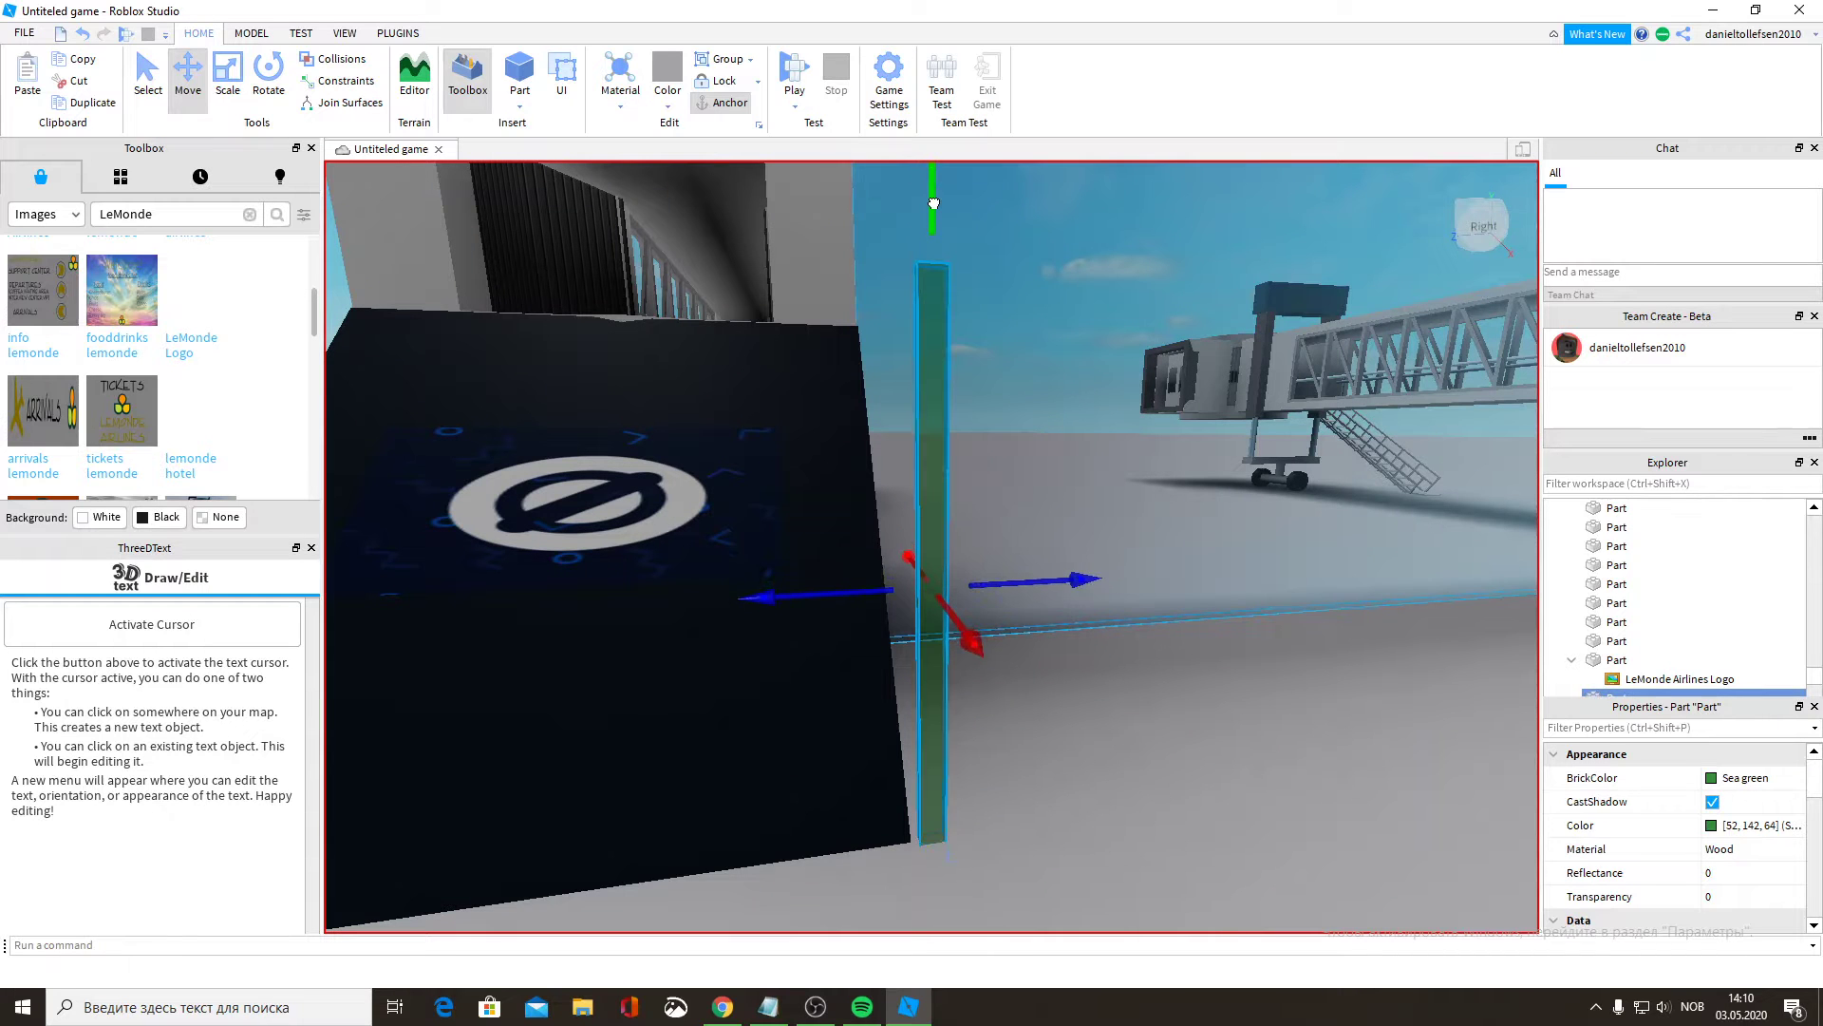
pyautogui.moveTo(948, 237); pyautogui.dragTo(949, 237, button='right')
pyautogui.moveTo(977, 503); pyautogui.dragTo(977, 509, button='right')
pyautogui.press('e')
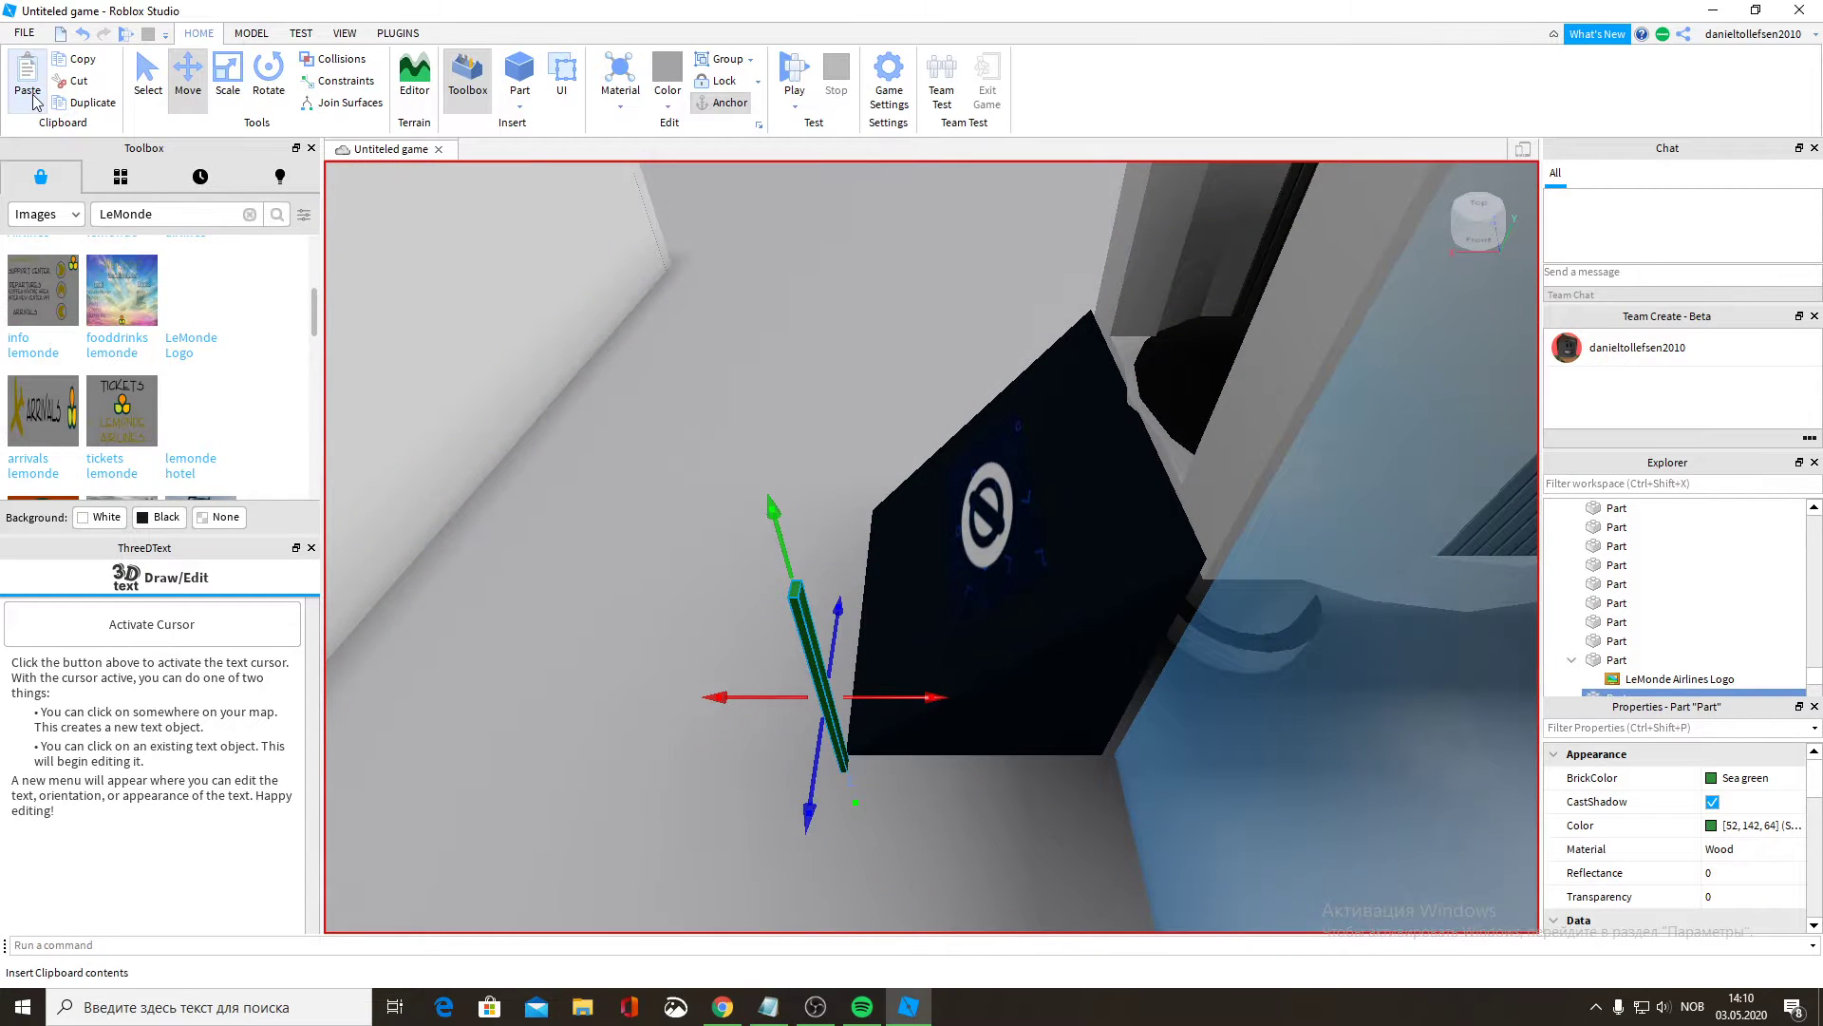
# Paste a second green post and place it at the same height a short gap behind the first along the ramp's side.
pyautogui.click(33, 102)
pyautogui.moveTo(994, 550); pyautogui.dragTo(1032, 555)
pyautogui.moveTo(1006, 275); pyautogui.dragTo(994, 421)
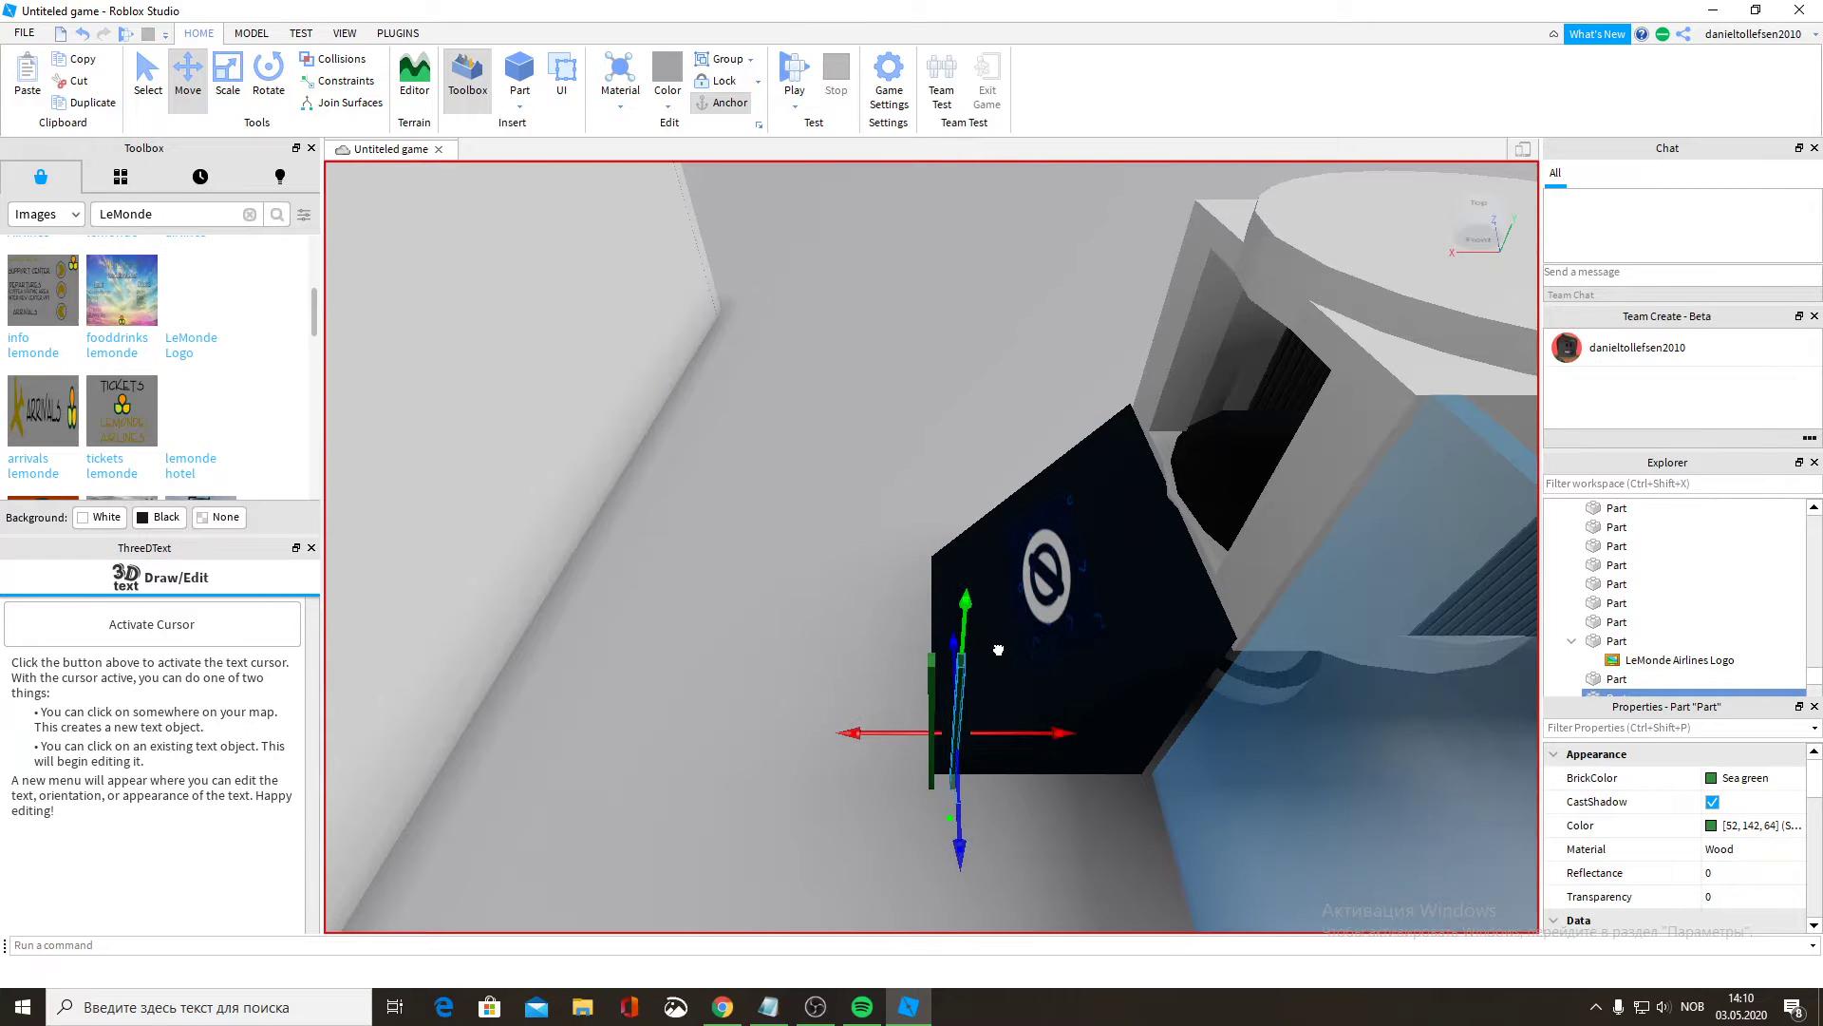
pyautogui.moveTo(993, 641); pyautogui.dragTo(1037, 672, button='right')
pyautogui.moveTo(1033, 665); pyautogui.dragTo(1035, 671, button='right')
pyautogui.press('s')
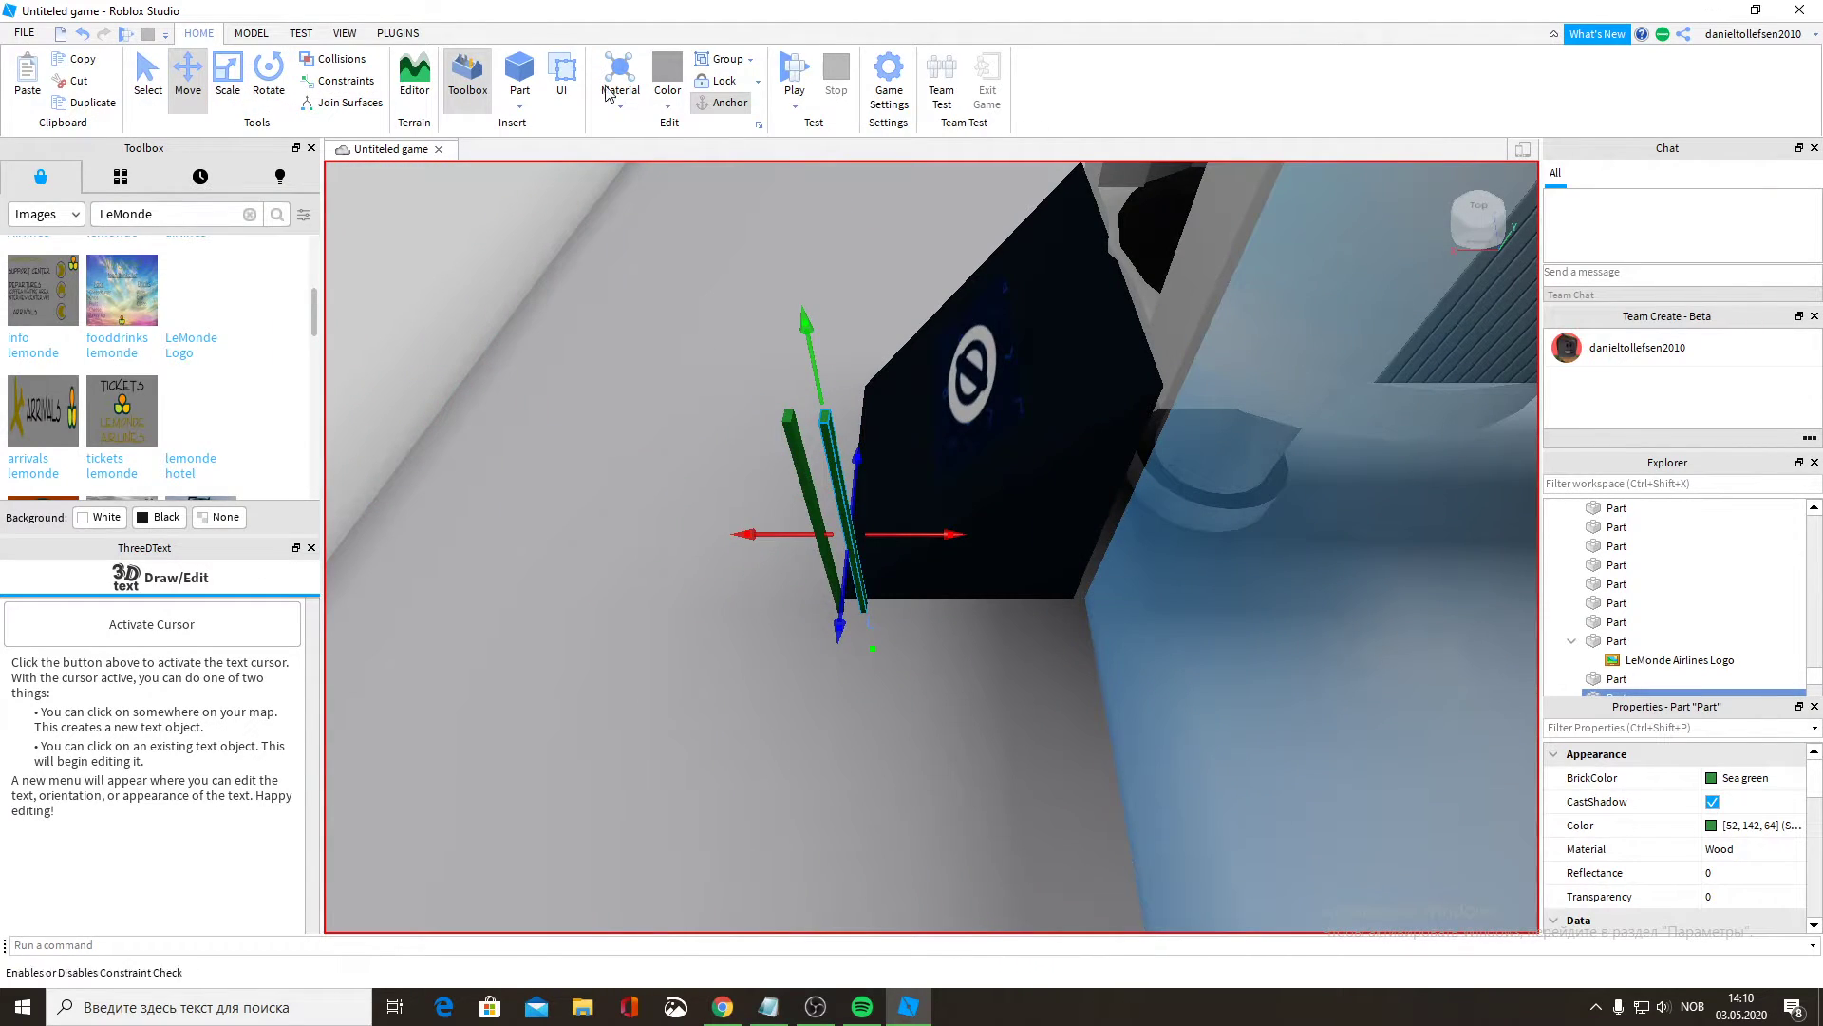
# Paste a third green post and place it behind the second along the ramp's side, lowered to the same height.
pyautogui.click(33, 93)
pyautogui.press('f')
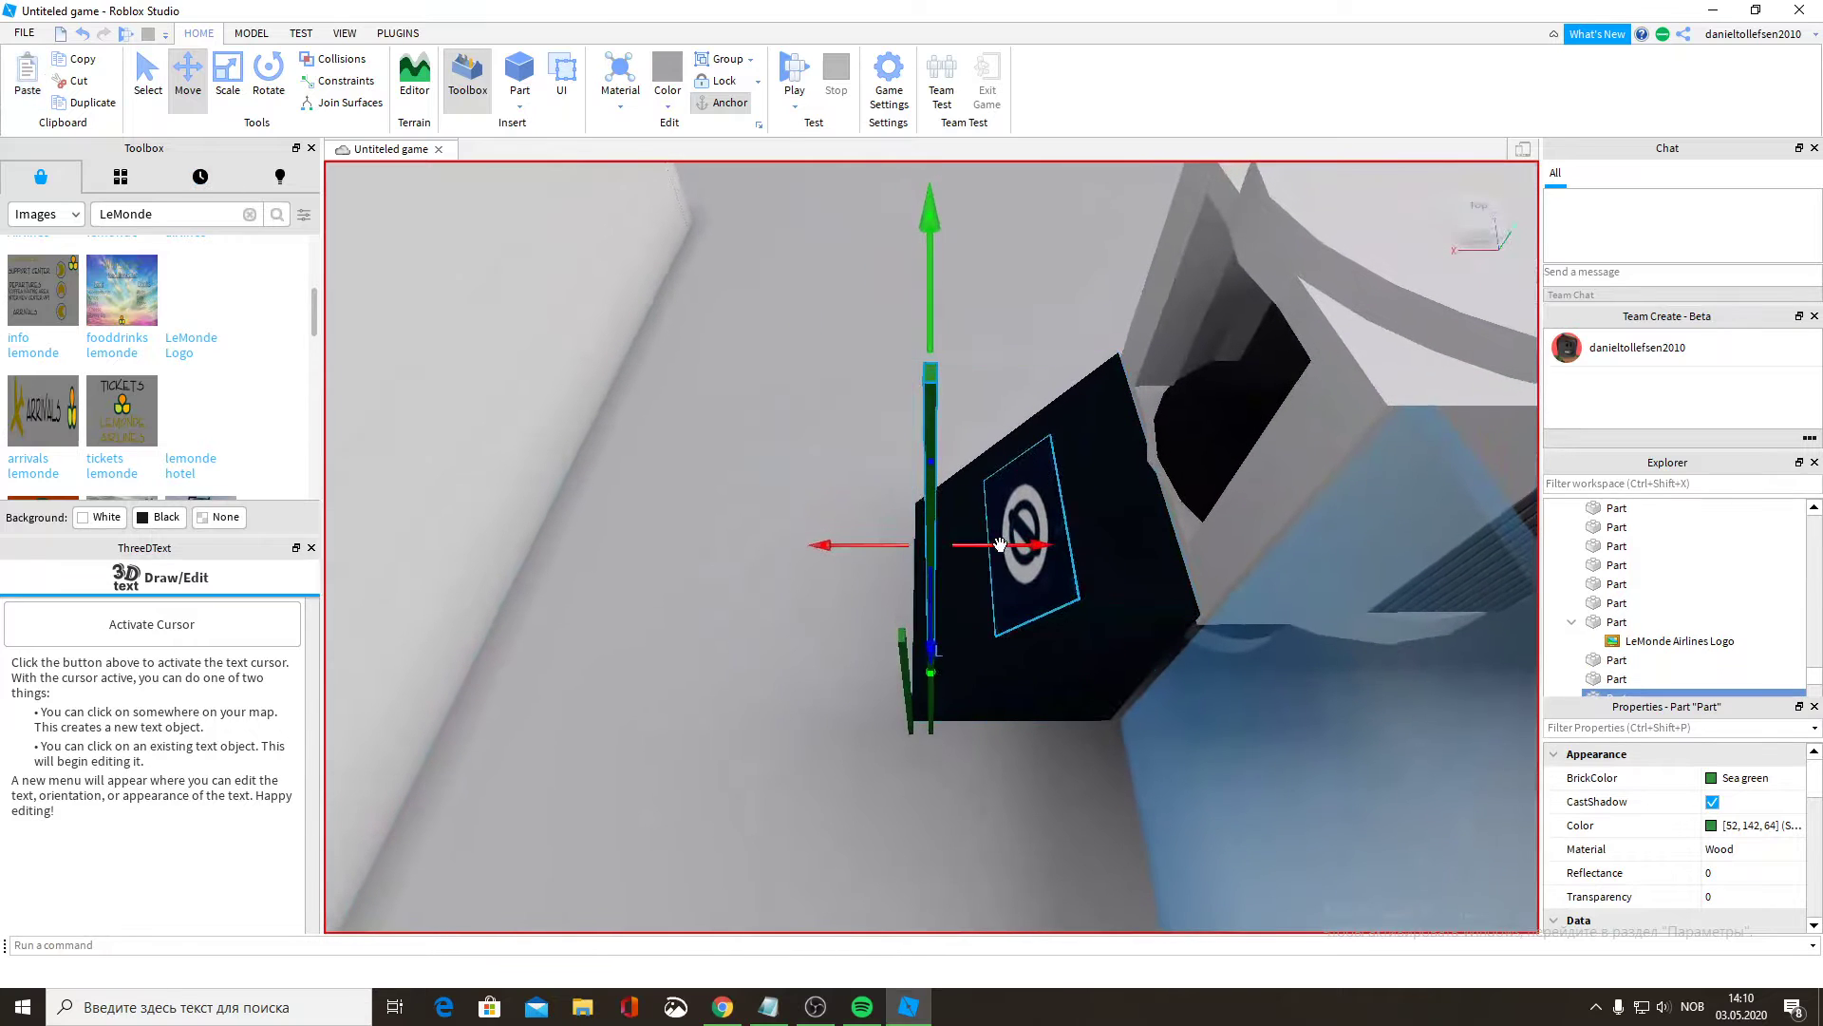
pyautogui.moveTo(982, 548); pyautogui.dragTo(1030, 549)
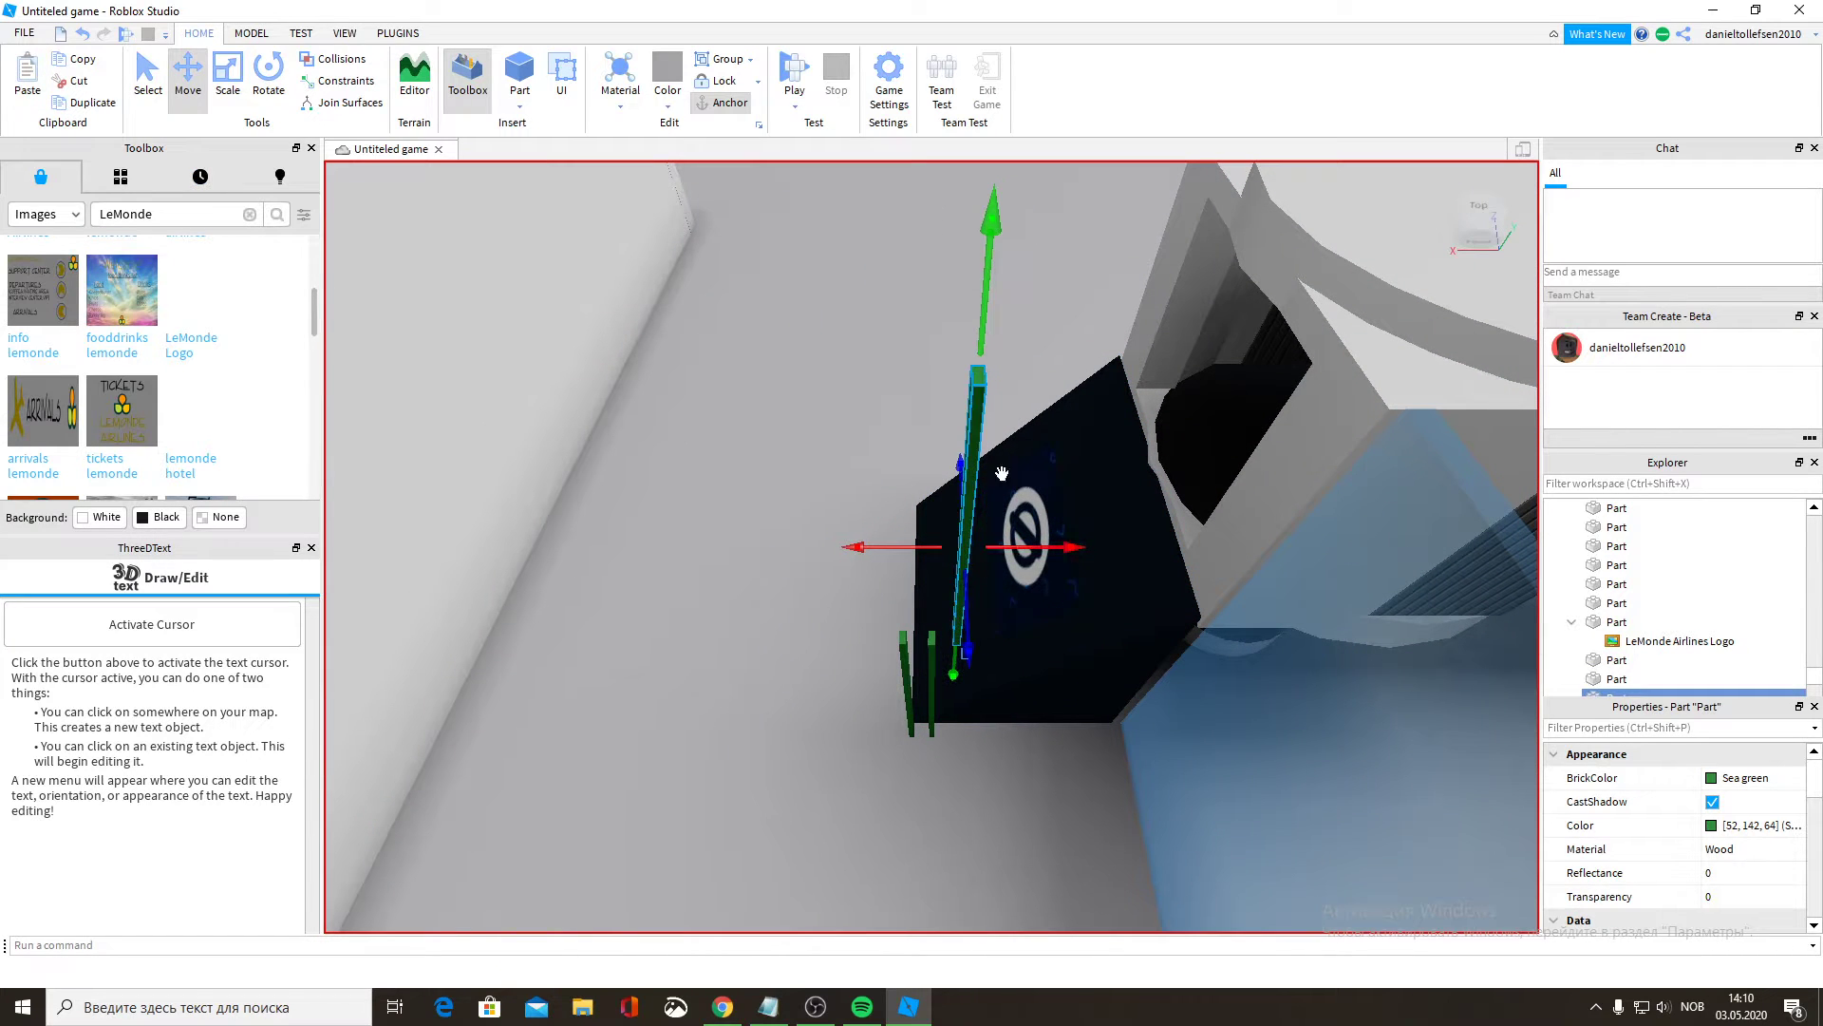
pyautogui.moveTo(991, 247); pyautogui.dragTo(989, 569)
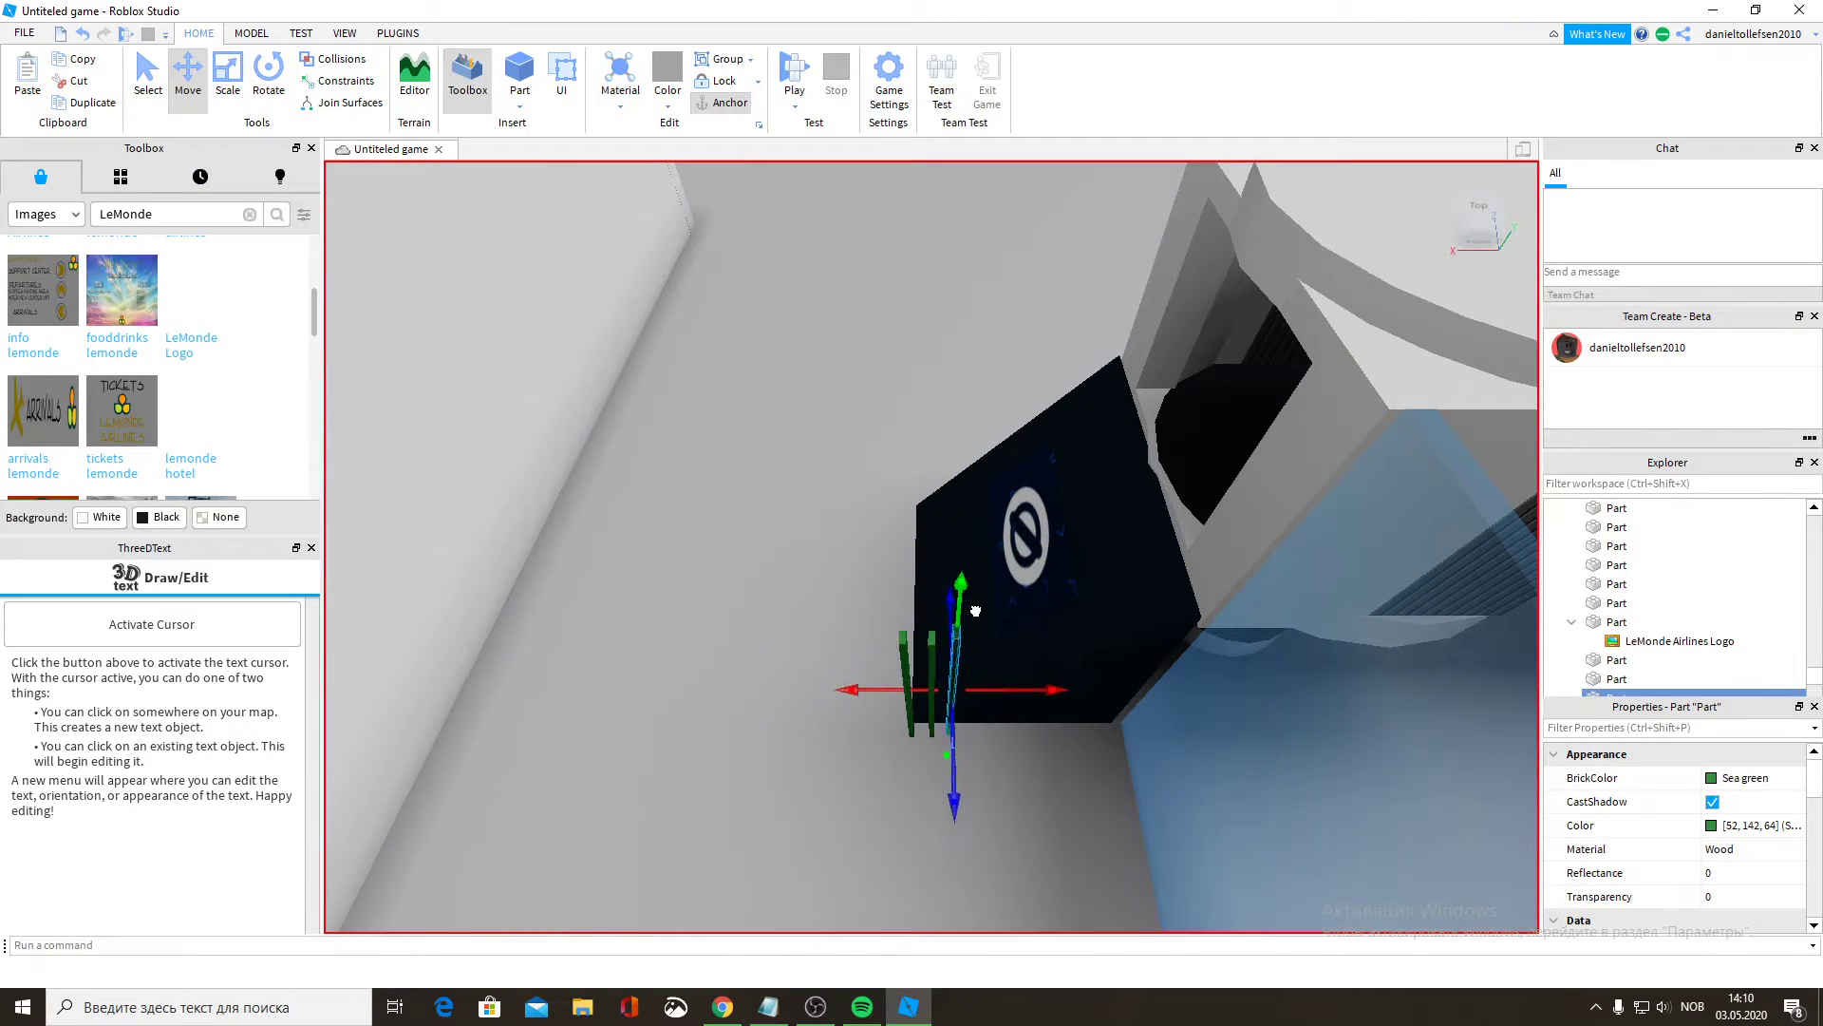
# Add a fourth green post to the row beside the logo ramp, spaced and lowered like the previous ones.
pyautogui.press('d')
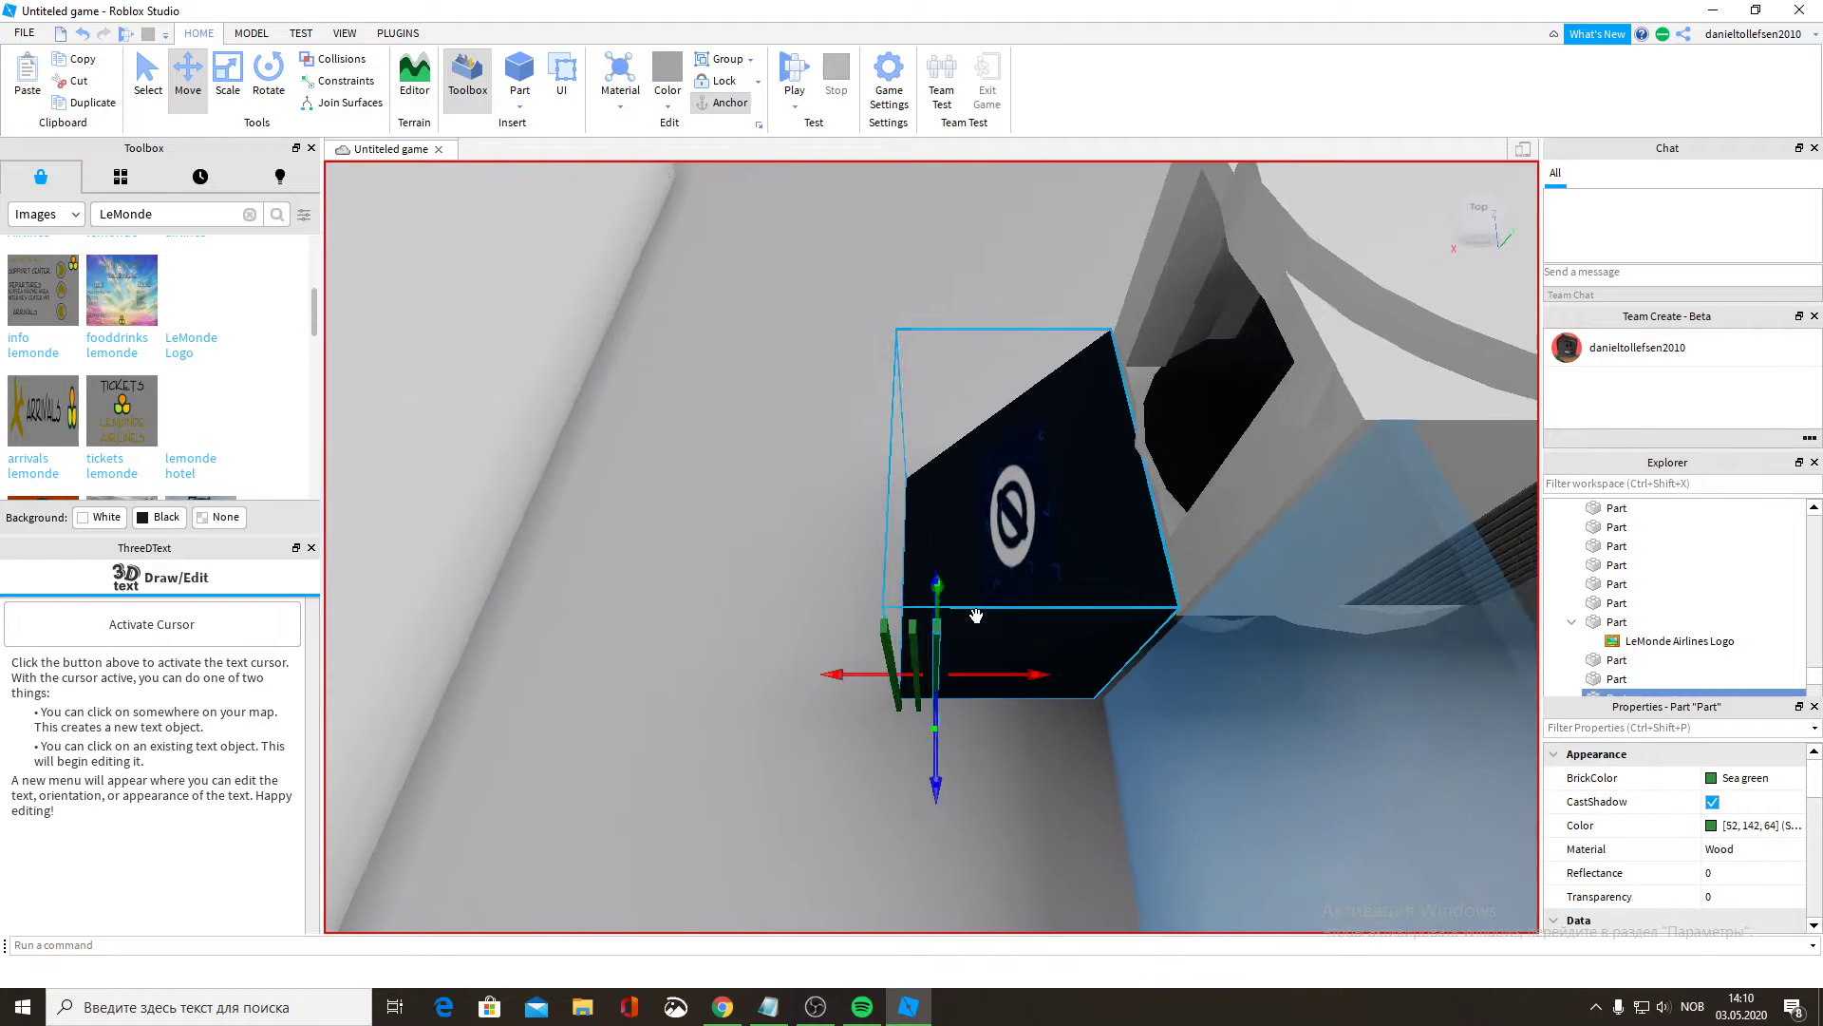
pyautogui.press('w')
pyautogui.press('a')
pyautogui.click(43, 89)
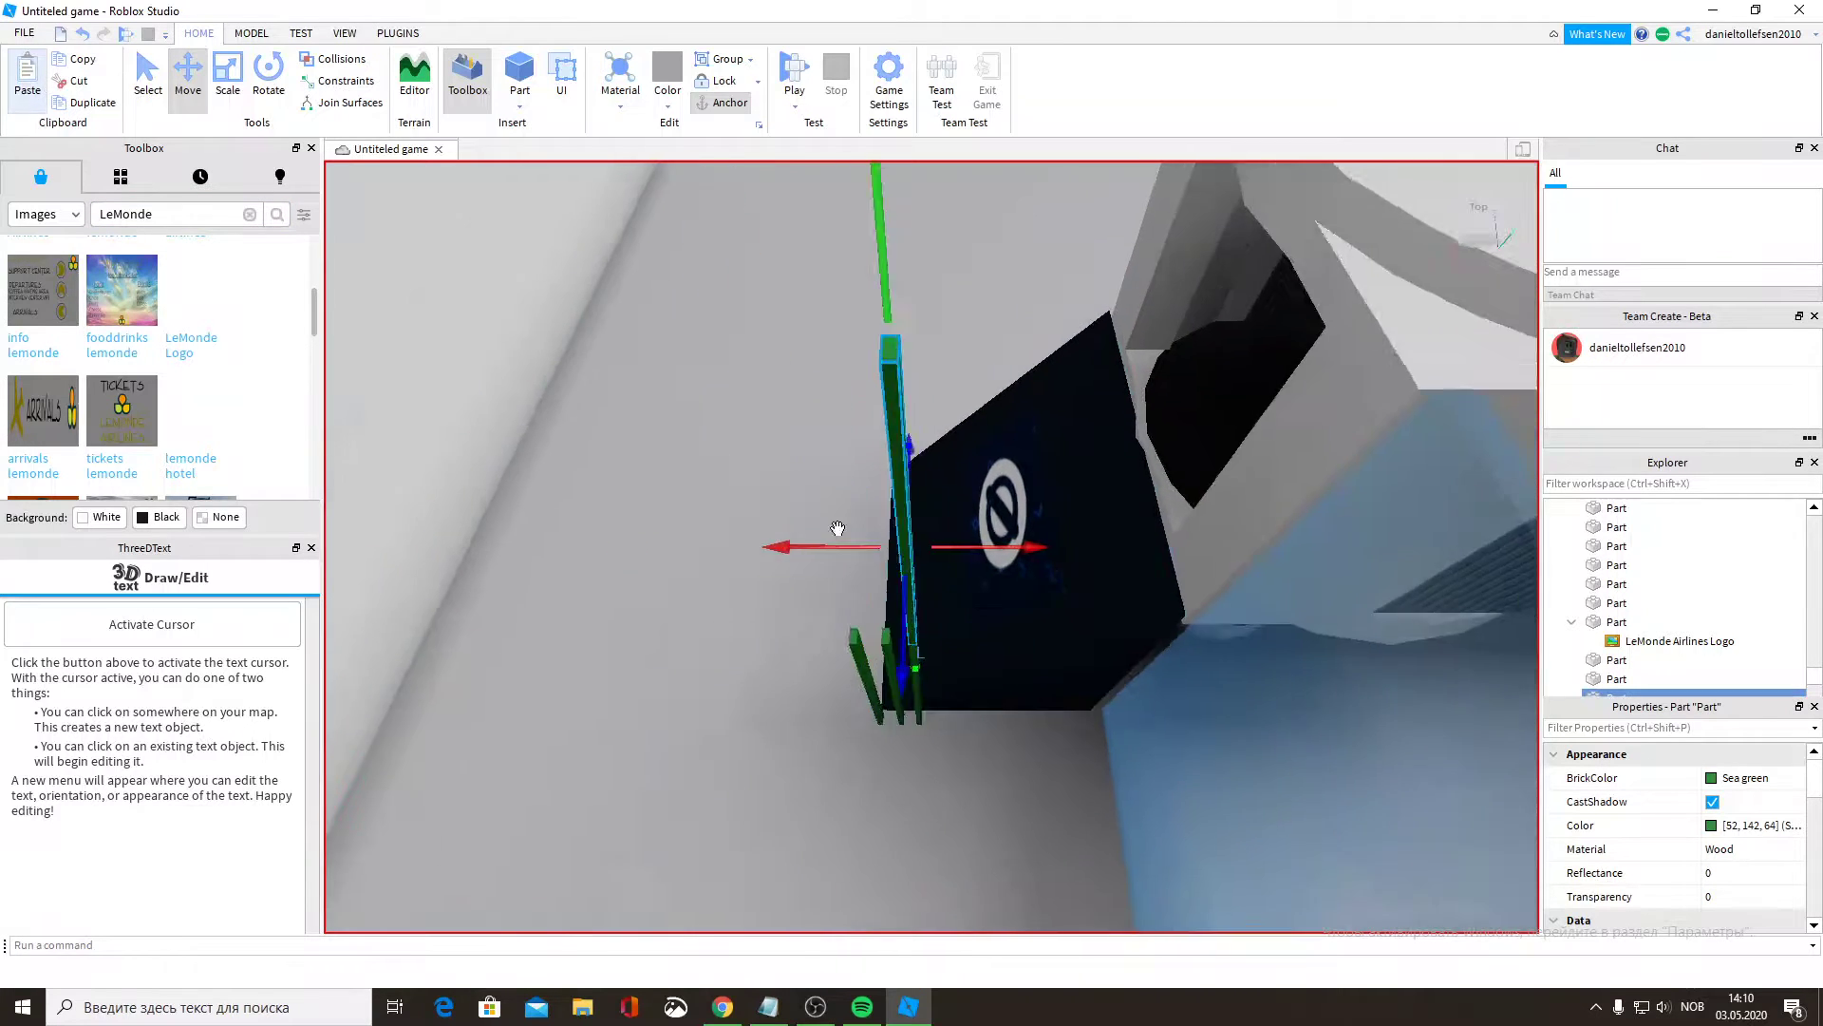
pyautogui.moveTo(1082, 555); pyautogui.dragTo(1038, 559)
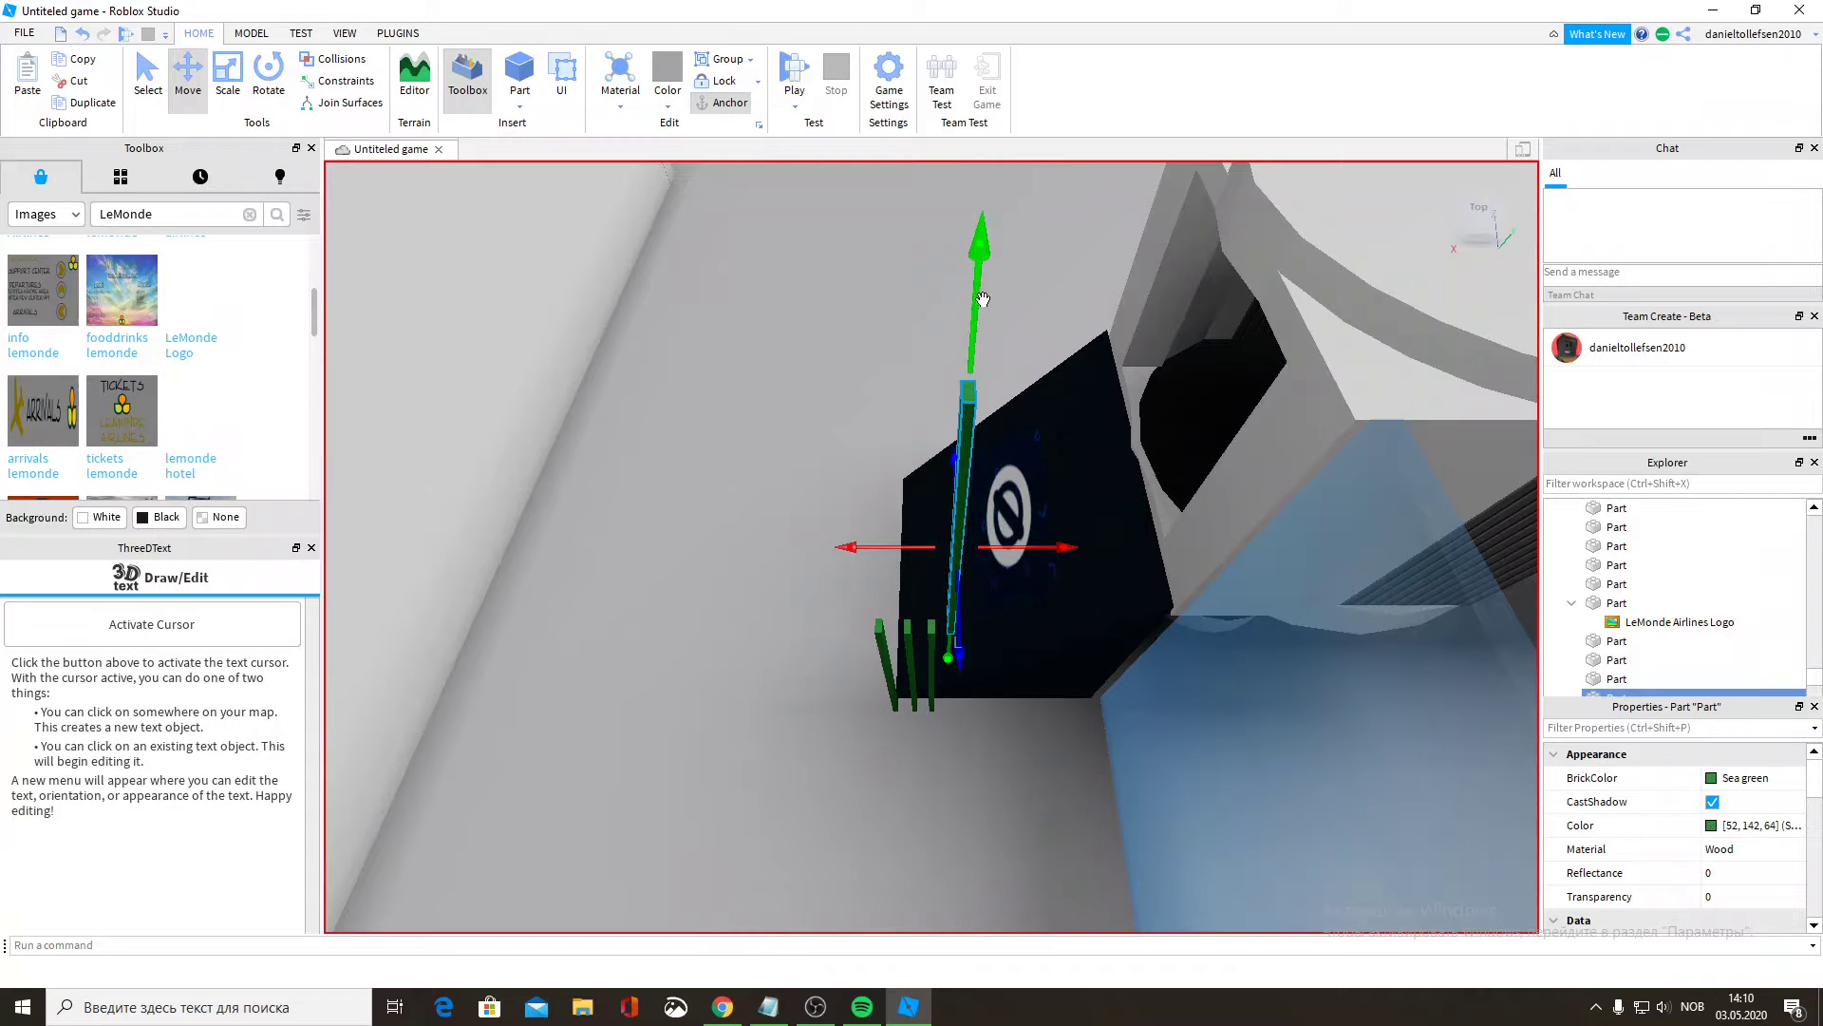
pyautogui.moveTo(983, 299); pyautogui.dragTo(991, 576)
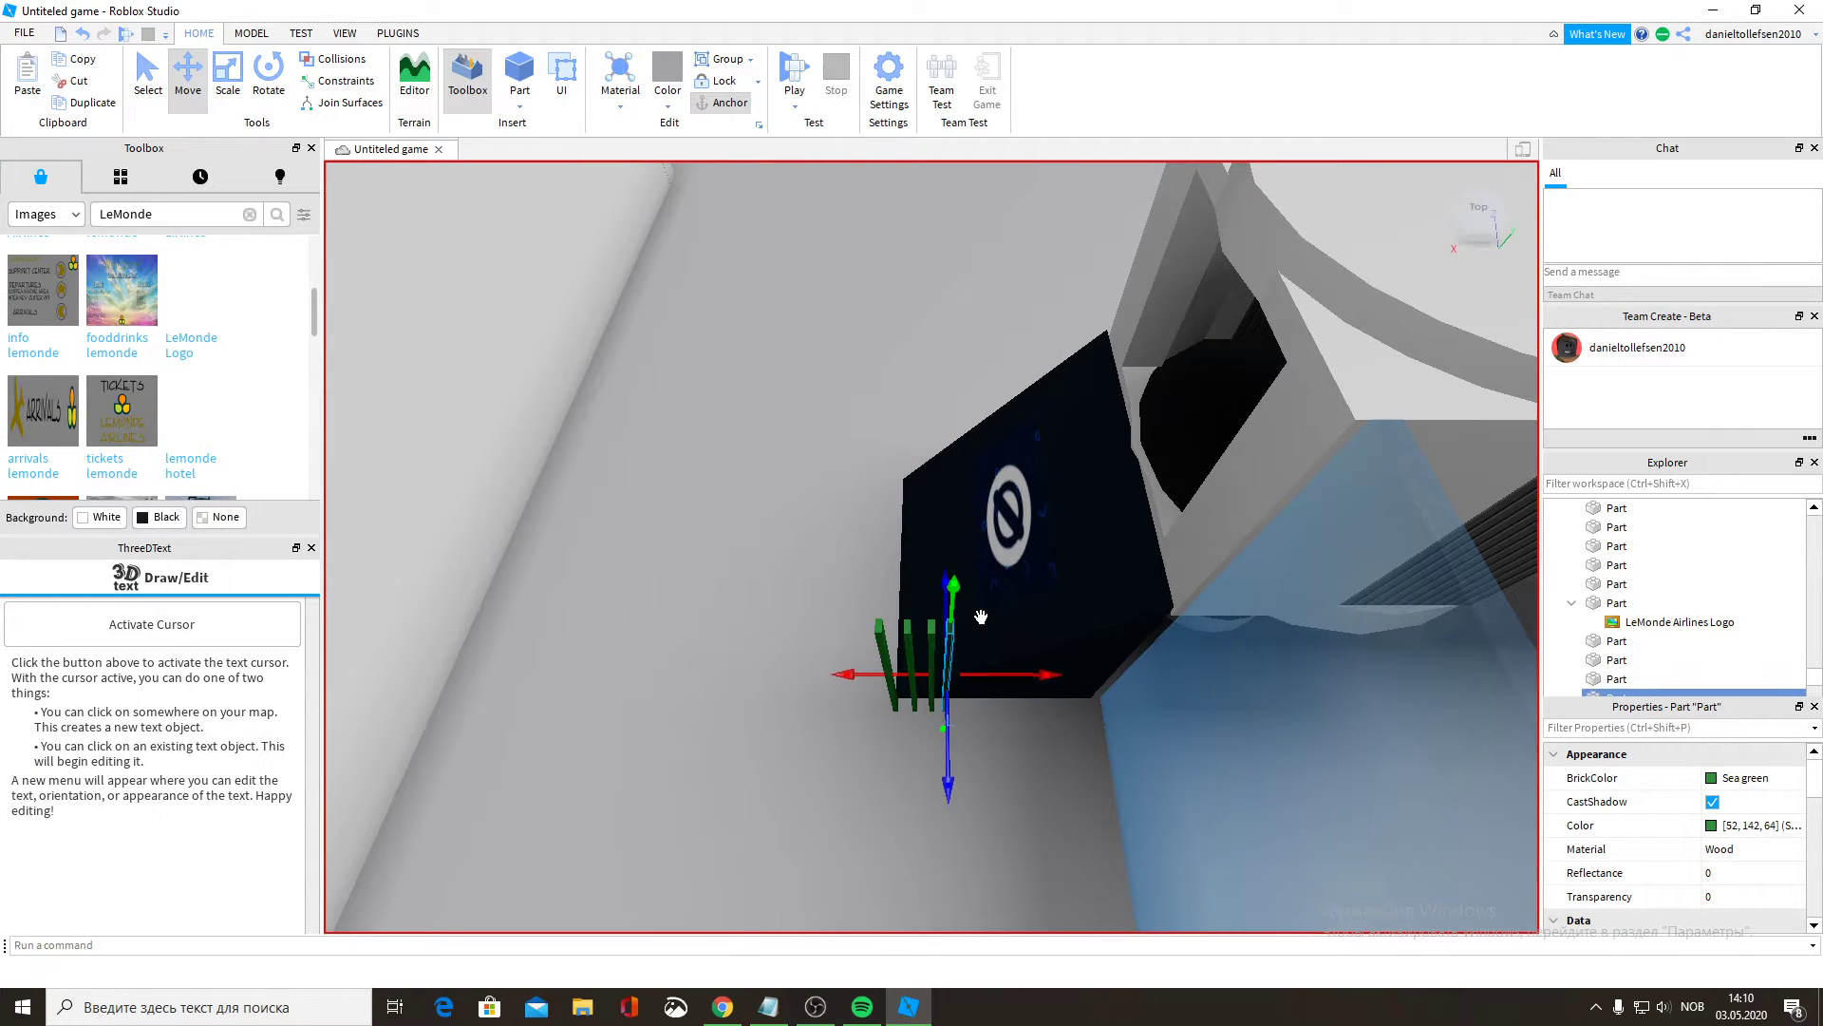
# Paste the fifth and sixth green posts and set each one a short gap further along the ramp at fence height.
pyautogui.click(43, 66)
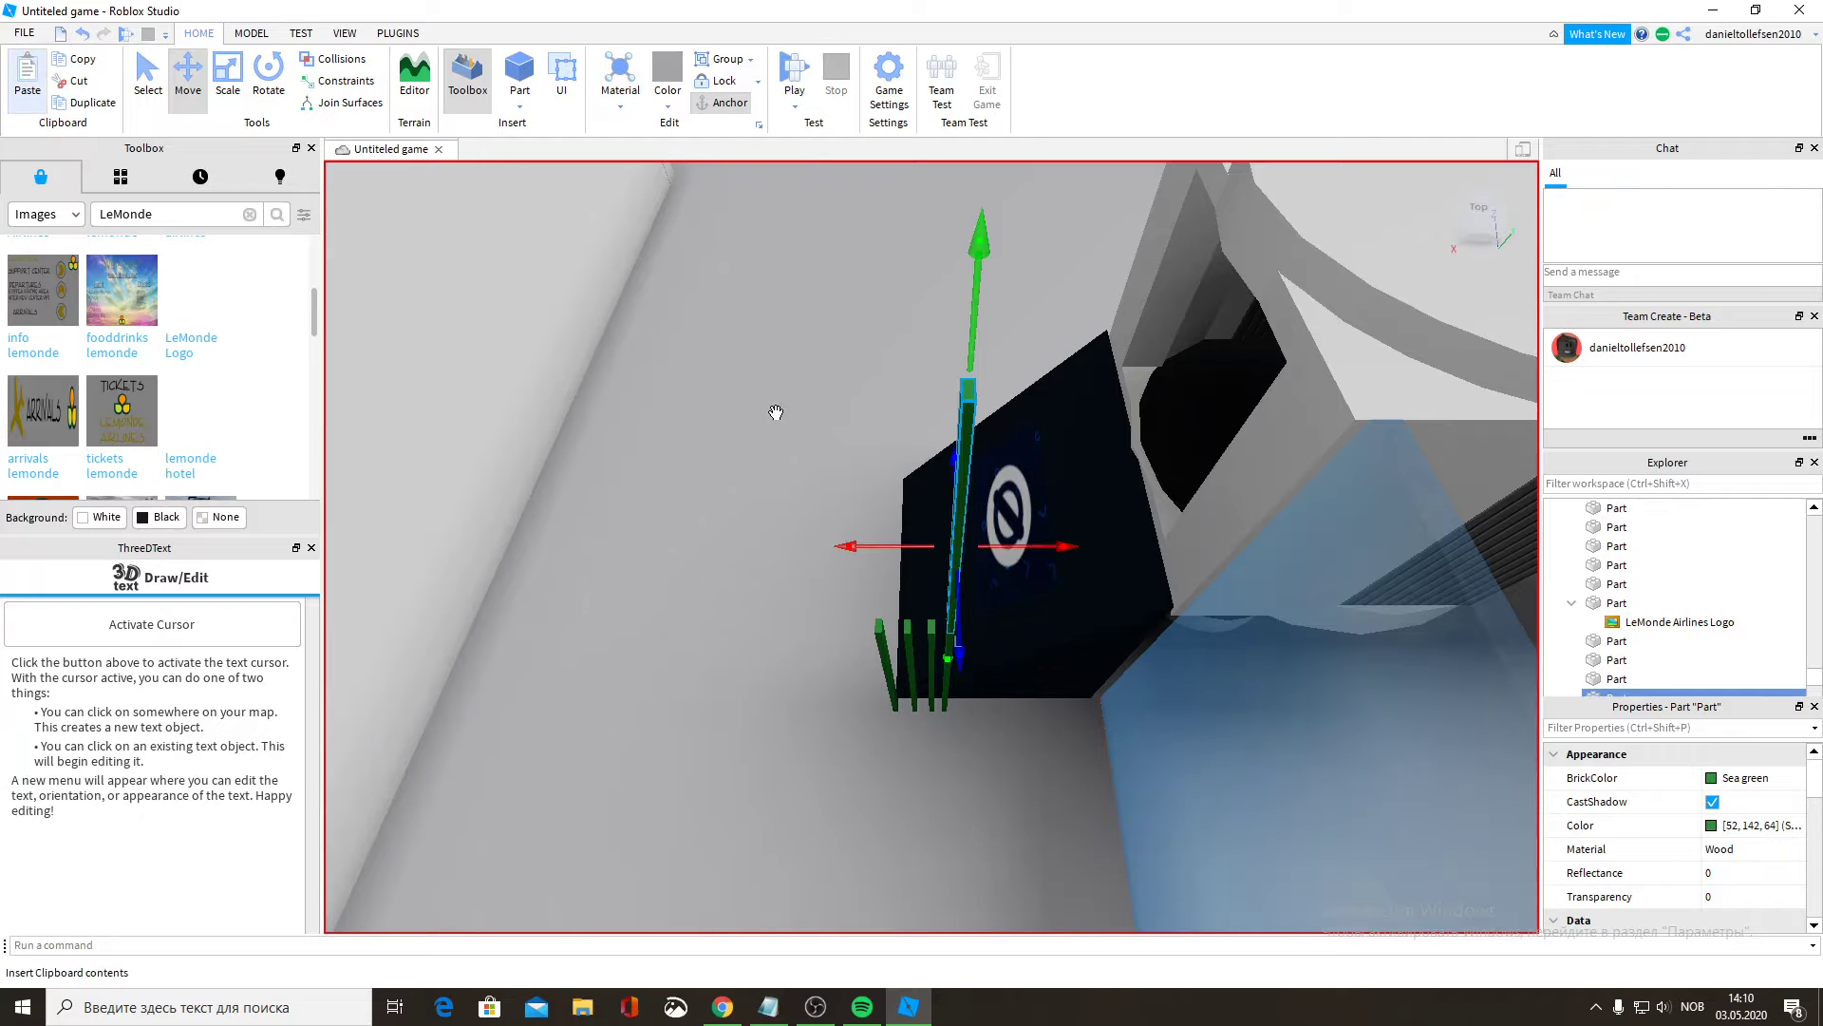
pyautogui.moveTo(1010, 546)
pyautogui.mouseDown()
pyautogui.moveTo(1059, 560)
pyautogui.moveTo(1032, 559)
pyautogui.mouseUp()
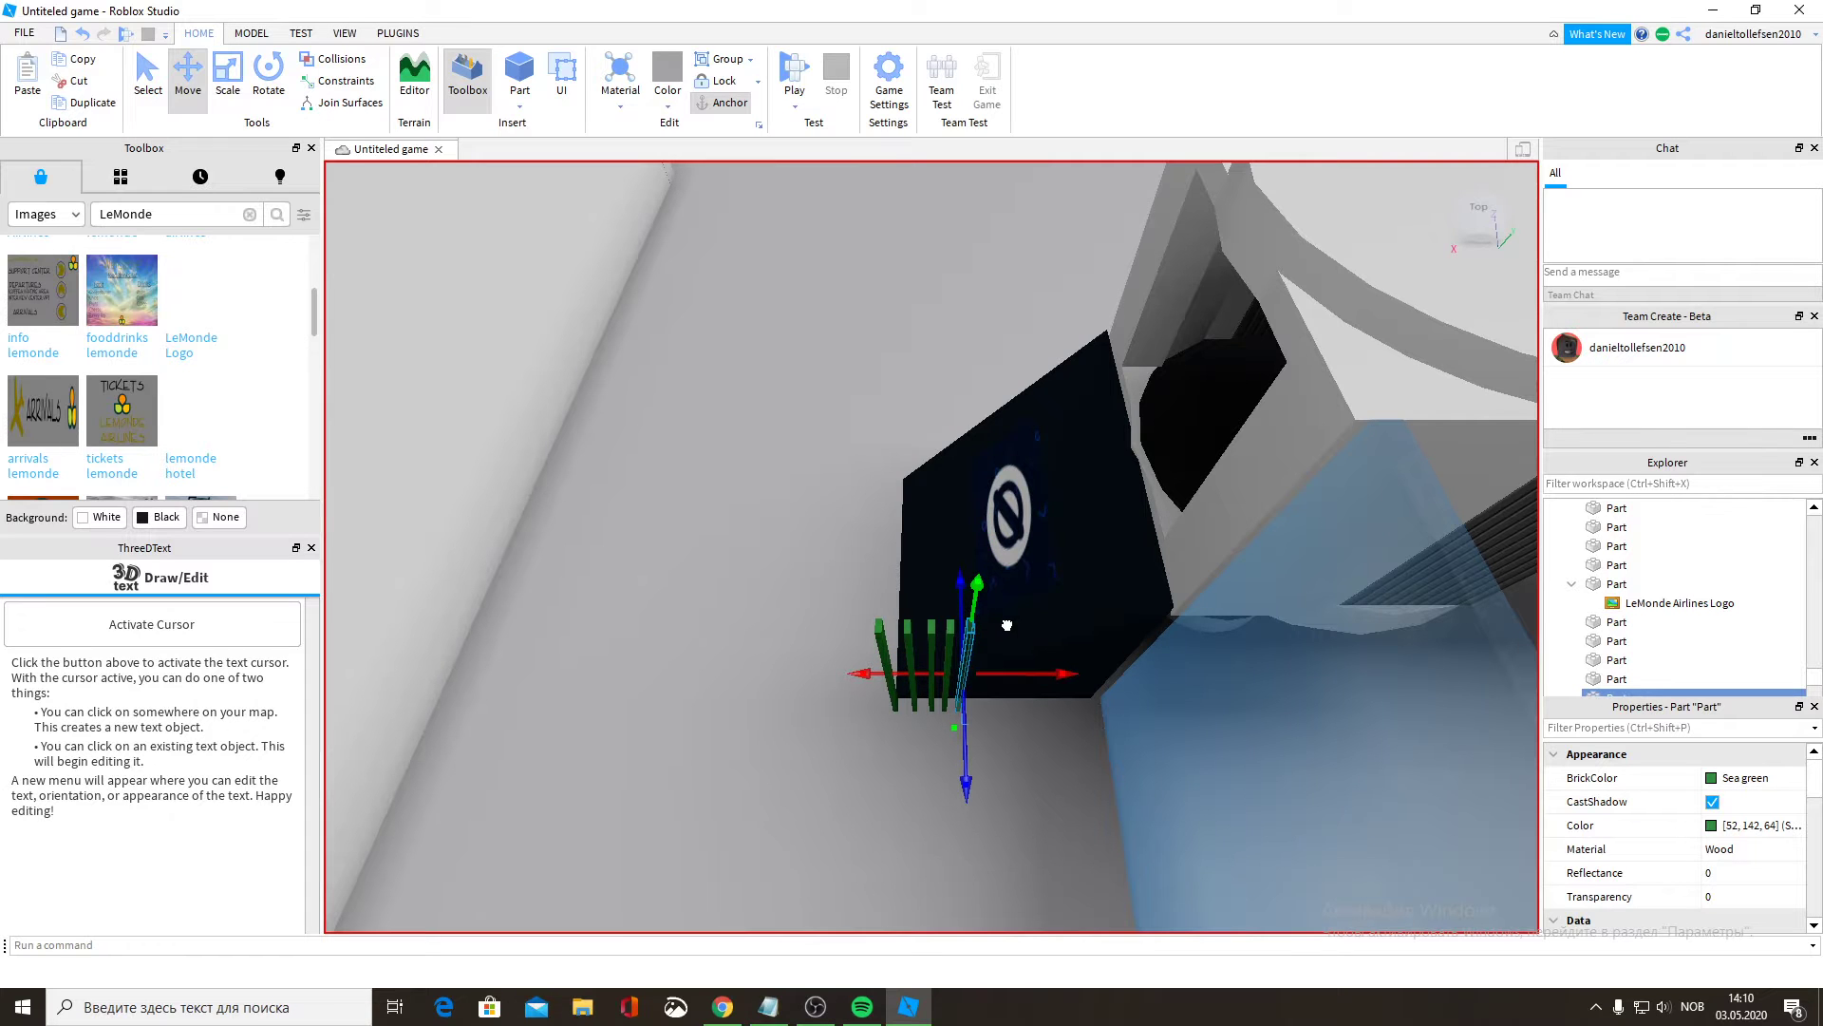
pyautogui.click(23, 72)
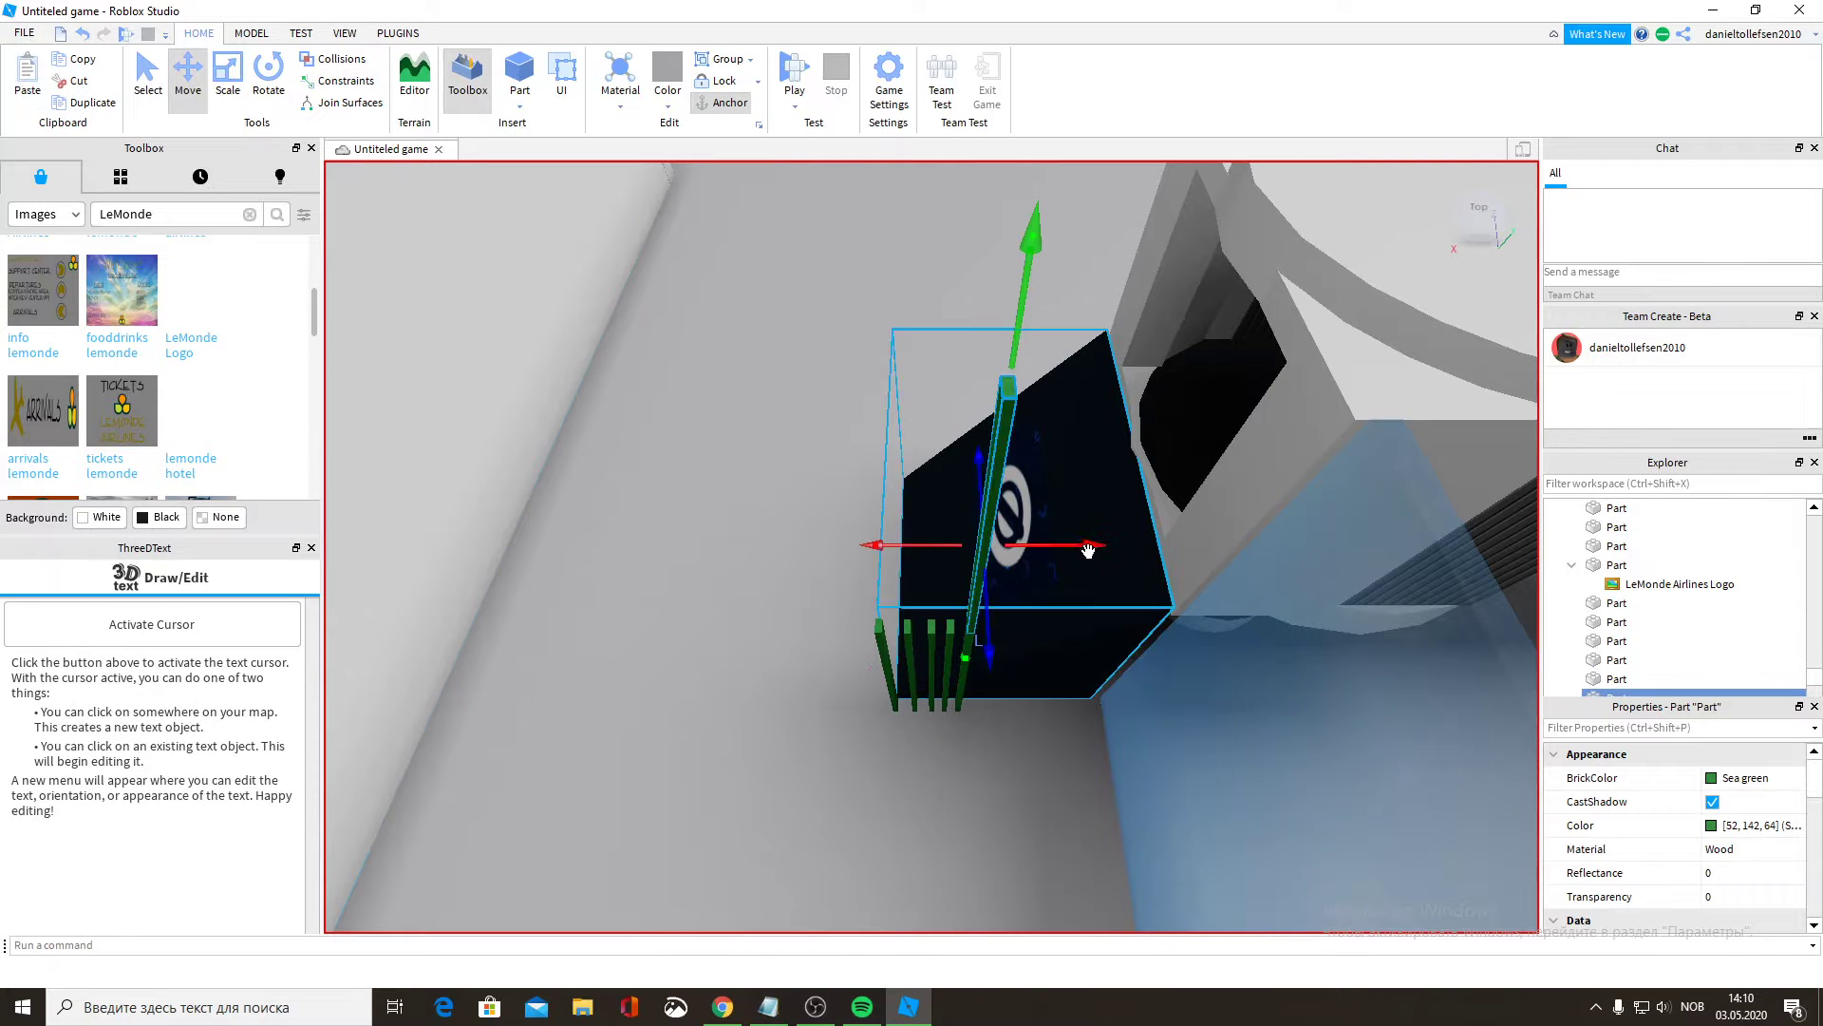
pyautogui.moveTo(1085, 544); pyautogui.dragTo(1100, 544)
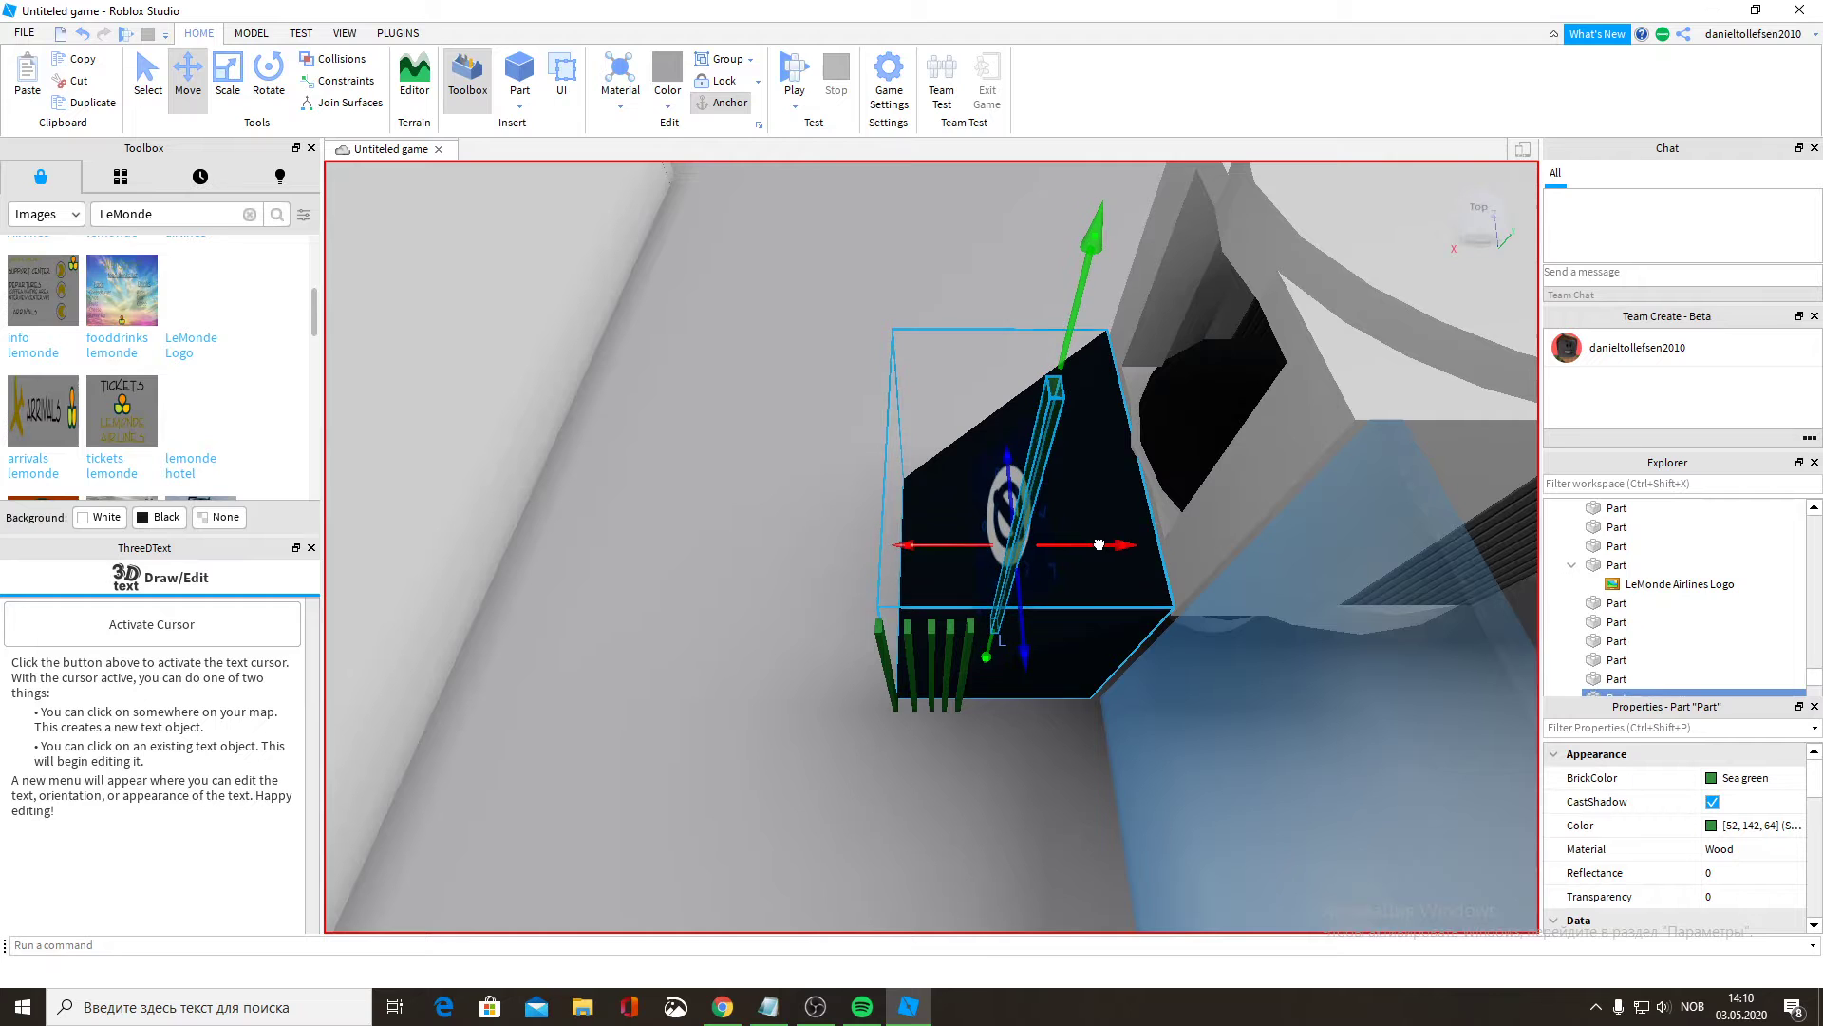
pyautogui.moveTo(1071, 285); pyautogui.dragTo(1031, 610)
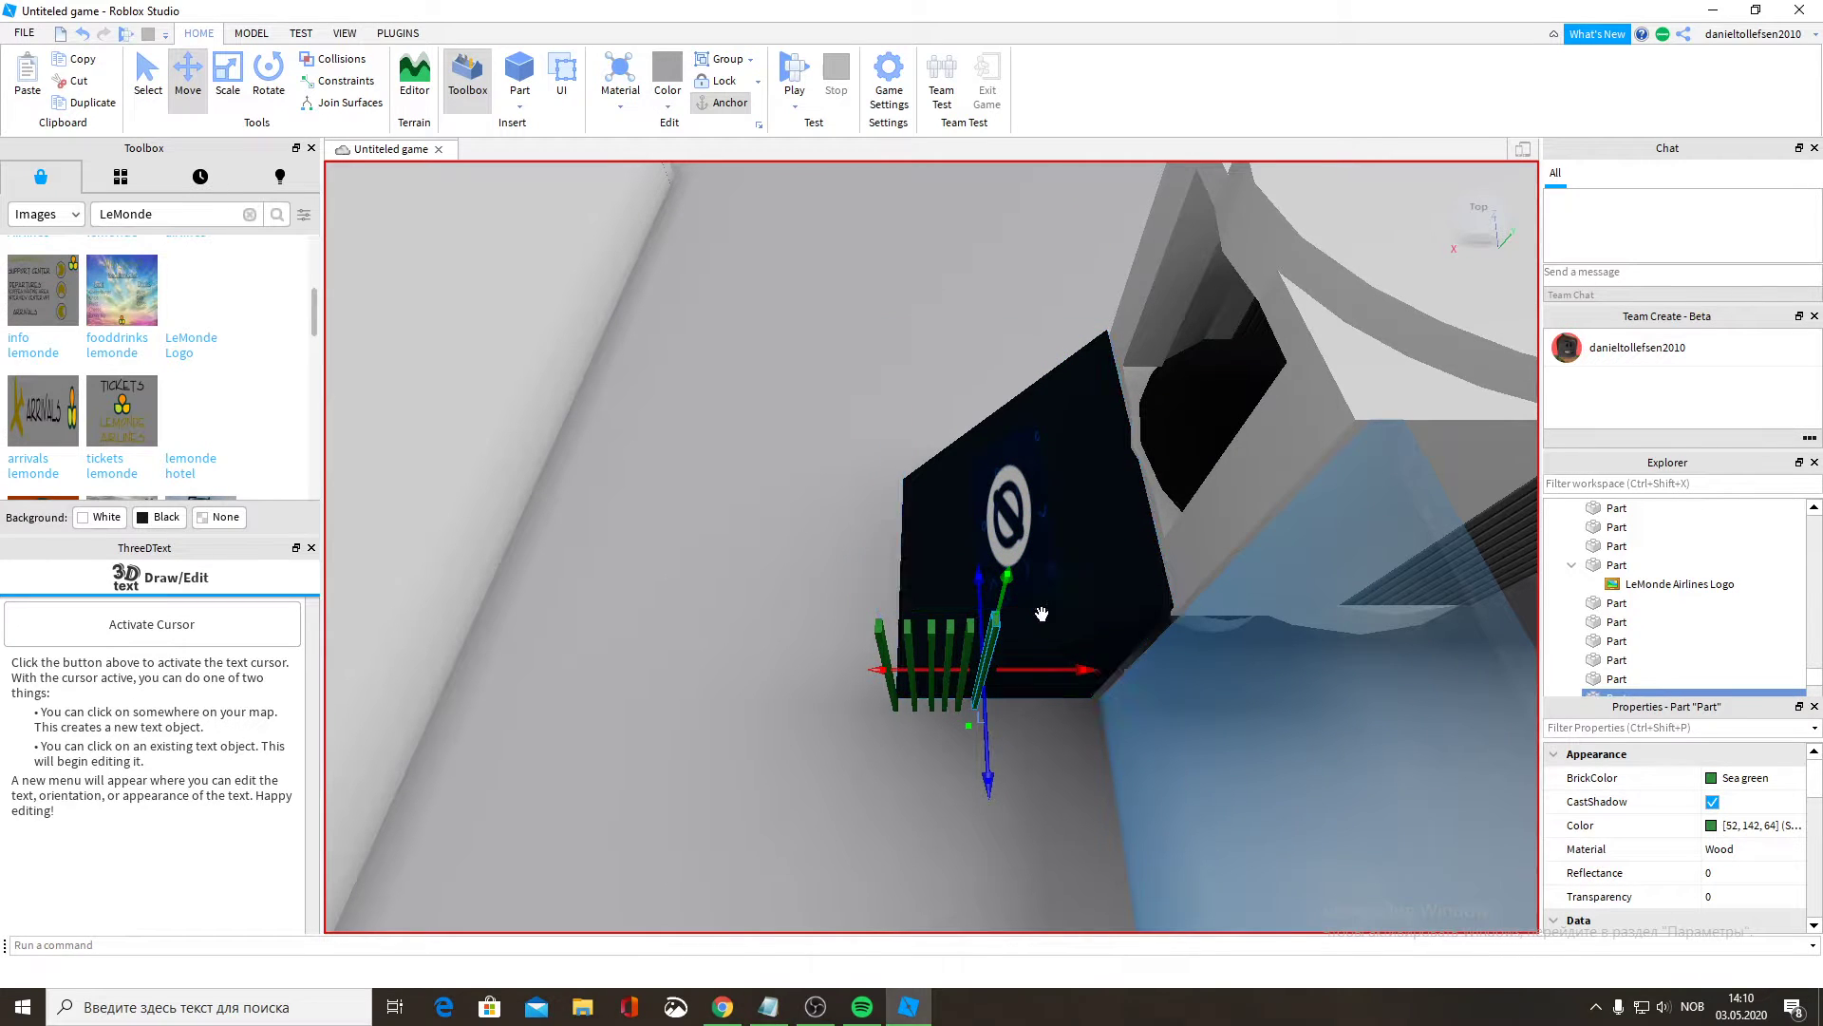
# Nudge the sixth green post into line with the other posts of the row.
pyautogui.press('w')
pyautogui.moveTo(1042, 614); pyautogui.dragTo(1039, 608, button='right')
pyautogui.press('w')
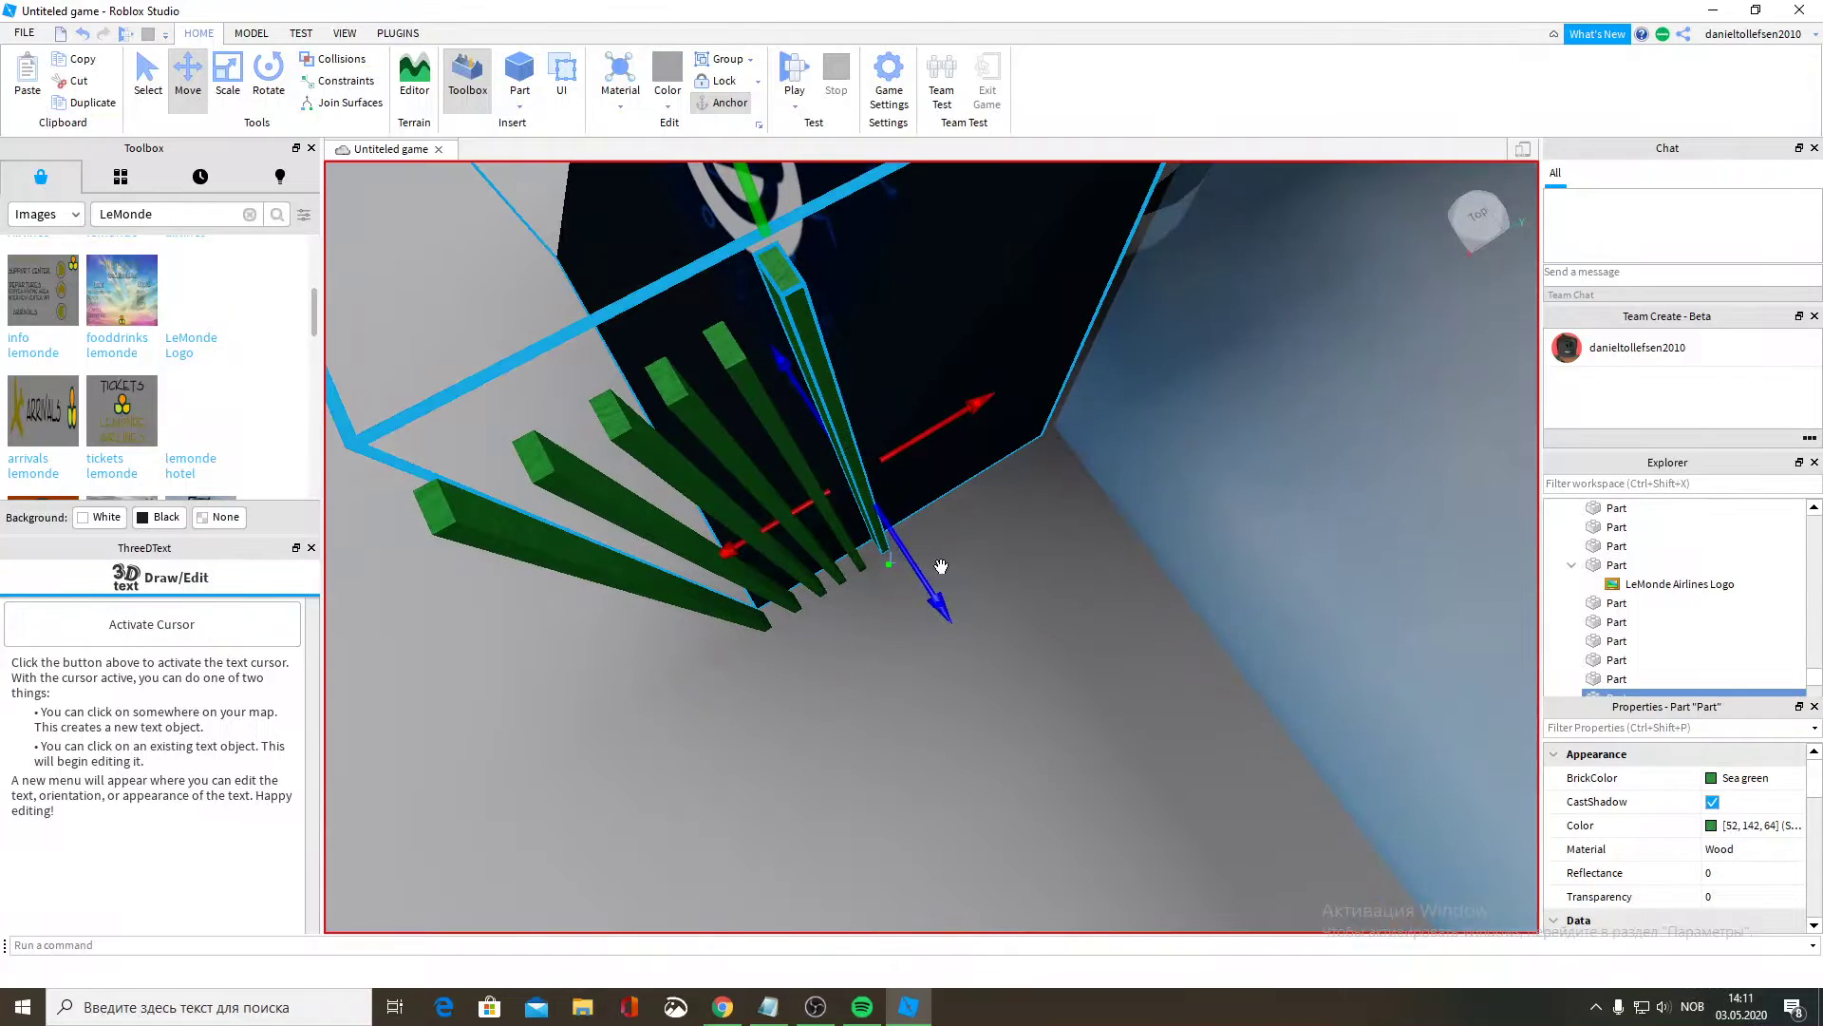
pyautogui.moveTo(925, 573); pyautogui.dragTo(933, 591)
pyautogui.press('s')
pyautogui.moveTo(932, 590); pyautogui.dragTo(938, 589, button='right')
pyautogui.press('w')
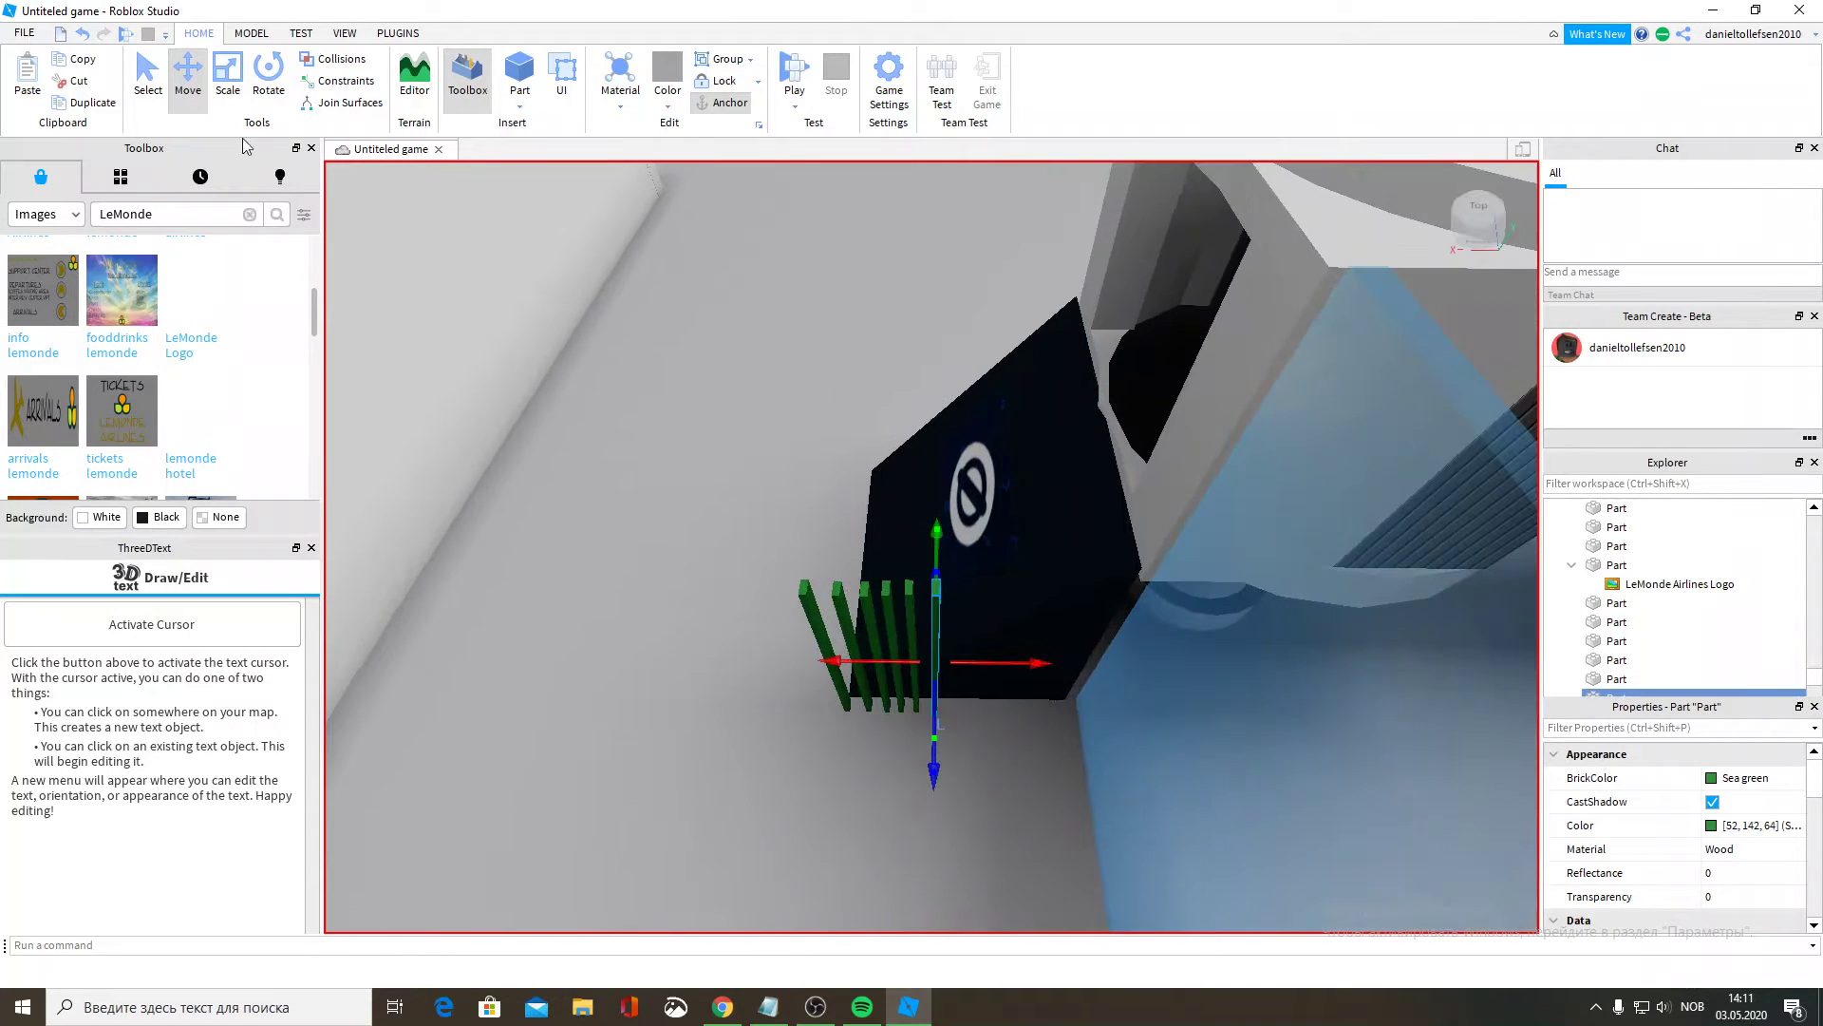
# Paste a seventh green post and set it down next to the sixth, at the same height.
pyautogui.click(20, 78)
pyautogui.press('f')
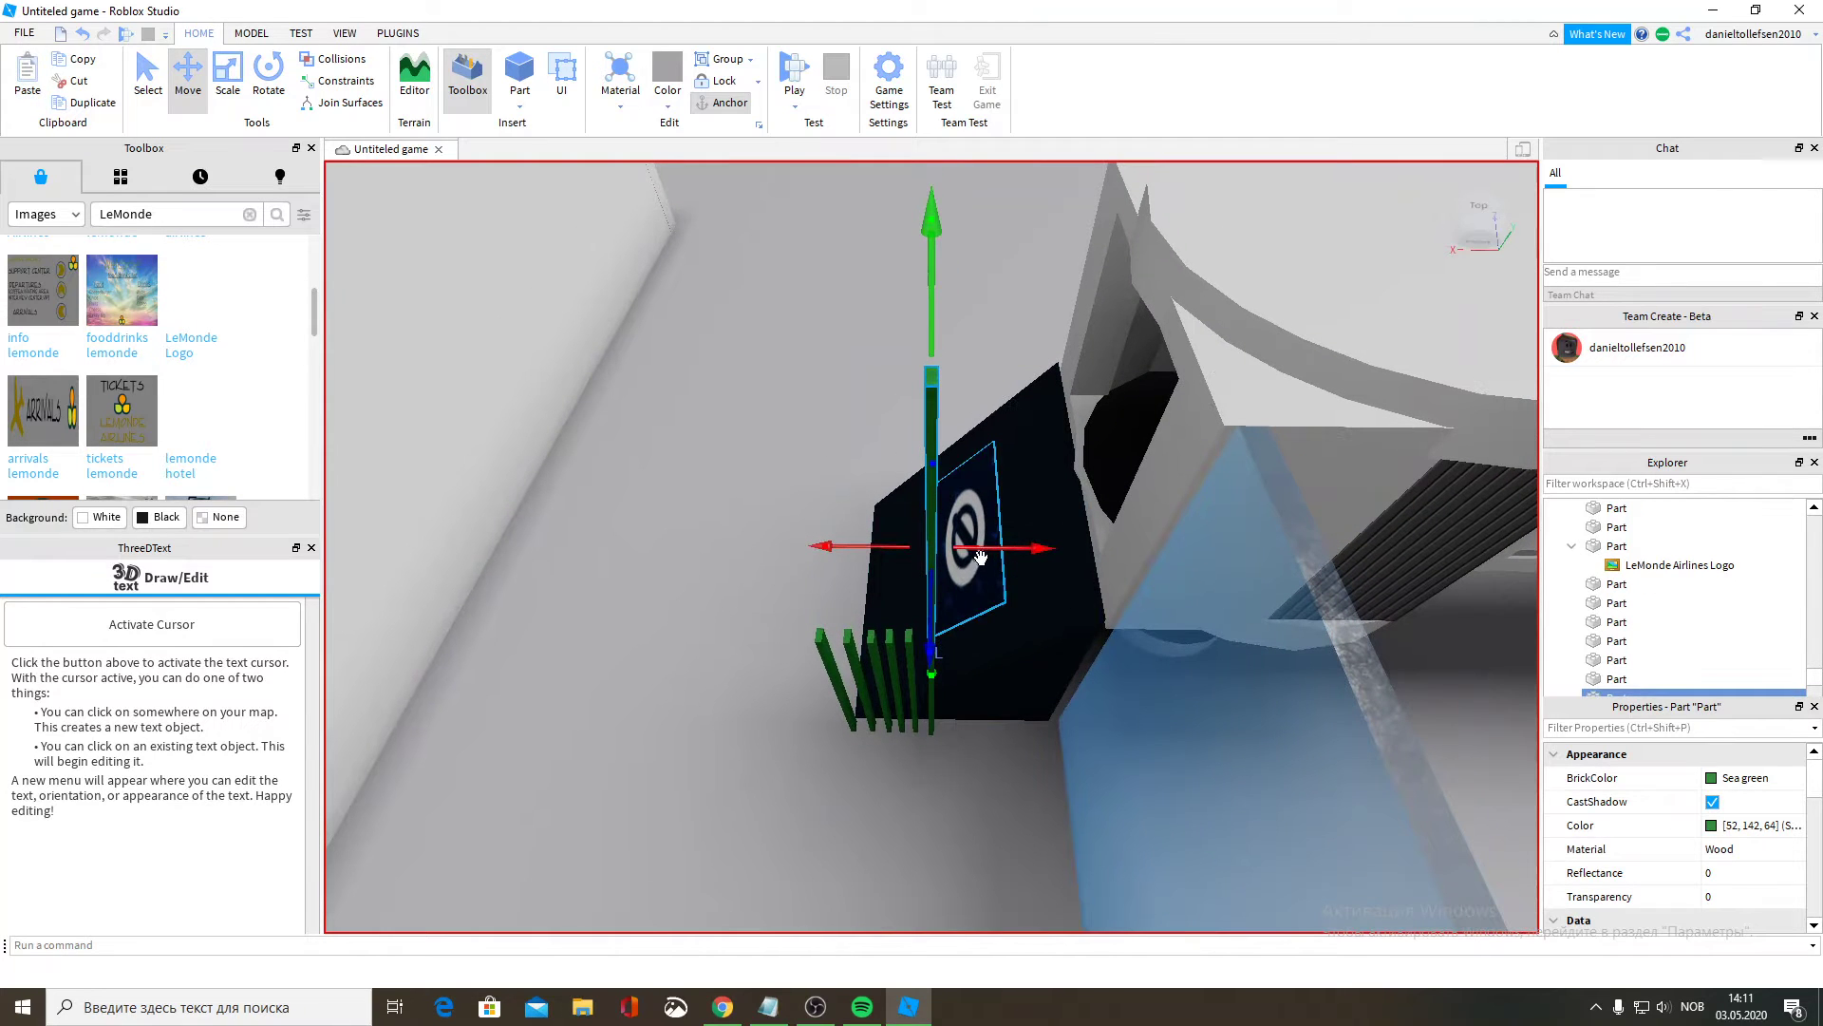
pyautogui.moveTo(997, 551); pyautogui.dragTo(1035, 550)
pyautogui.moveTo(979, 292); pyautogui.dragTo(957, 598)
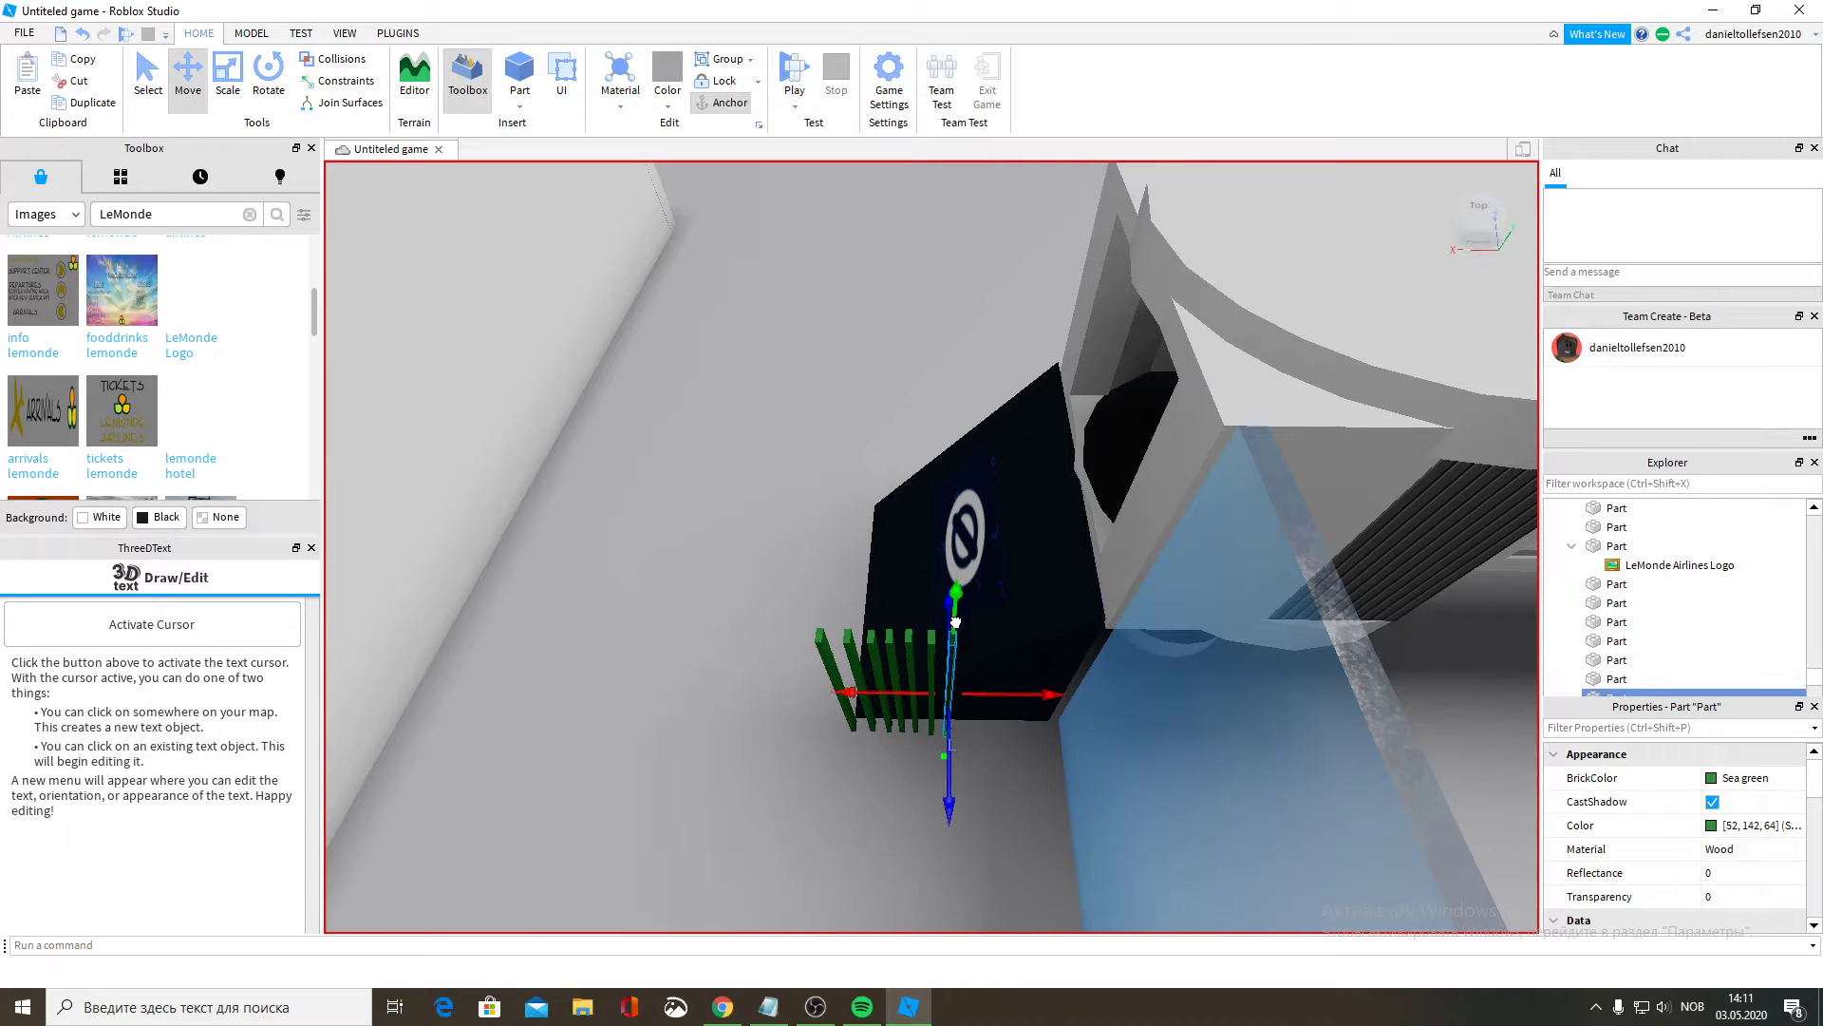
# Paste an eighth green post, lower it beside the seventh, and line it up with the row along the ramp.
pyautogui.click(22, 81)
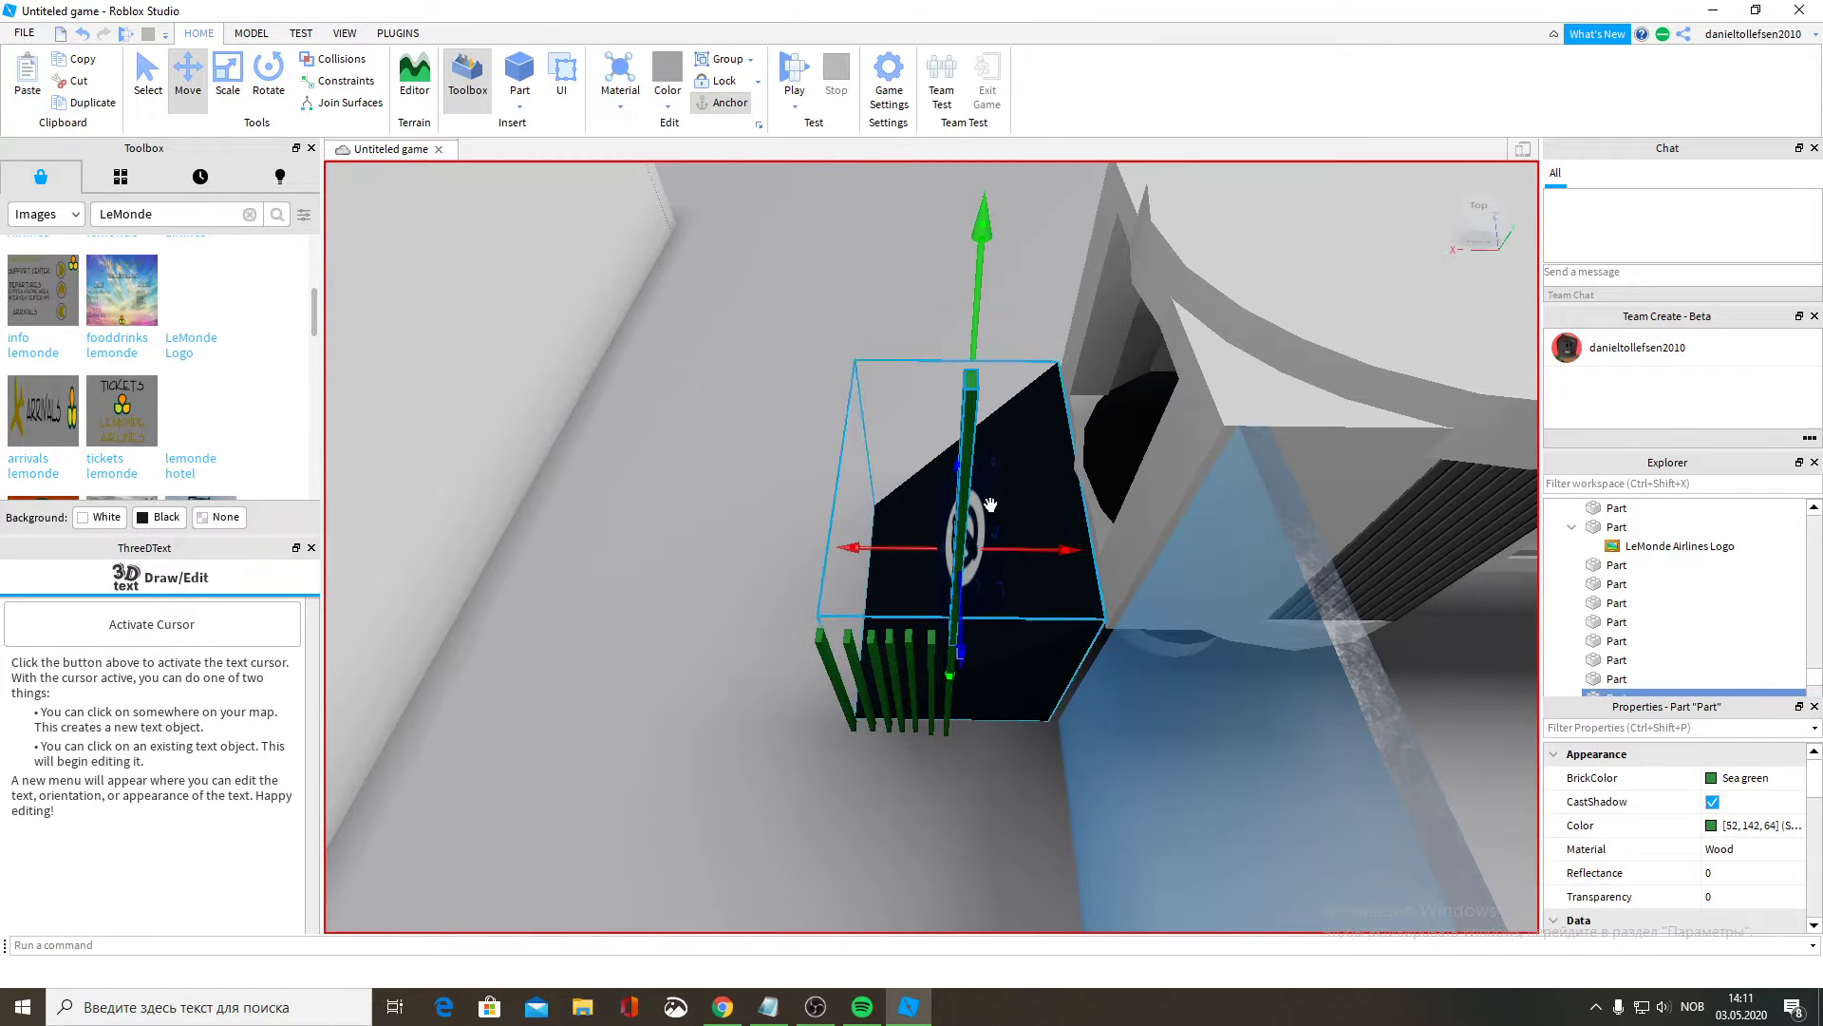
pyautogui.moveTo(1001, 553); pyautogui.dragTo(1035, 570)
pyautogui.moveTo(1030, 347); pyautogui.dragTo(986, 623)
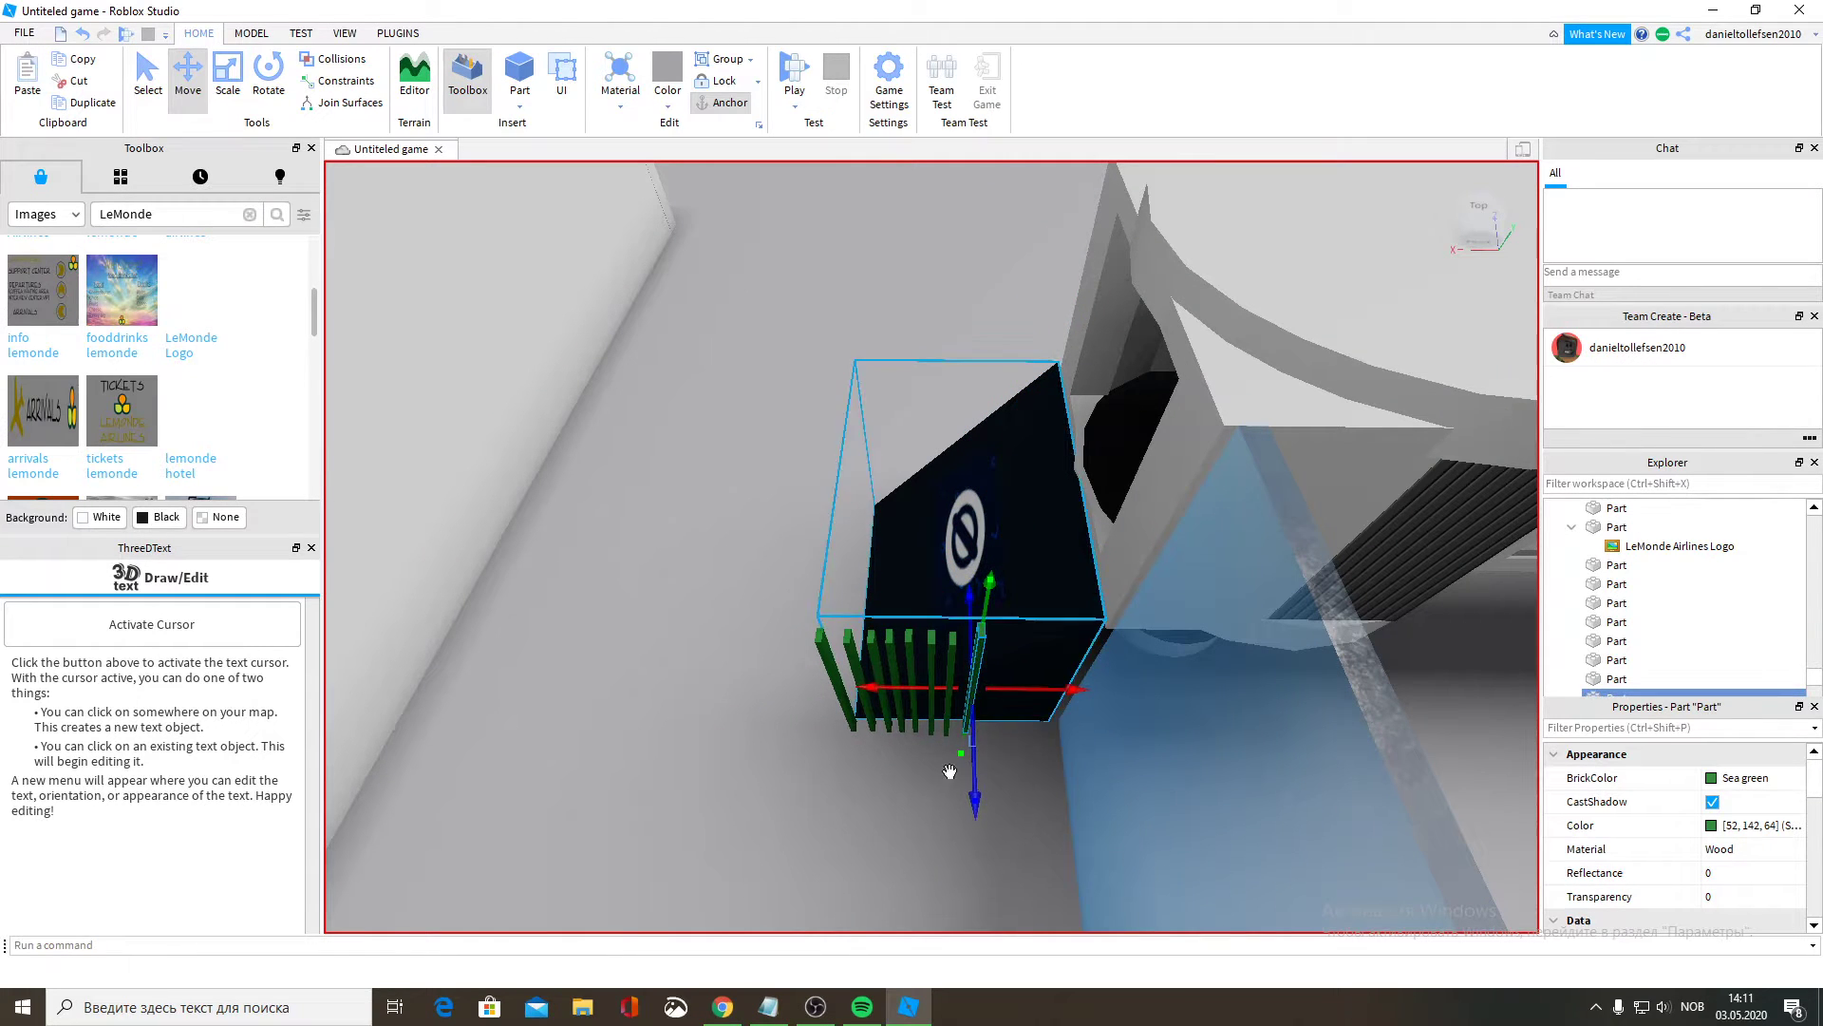
pyautogui.moveTo(949, 771); pyautogui.dragTo(974, 796)
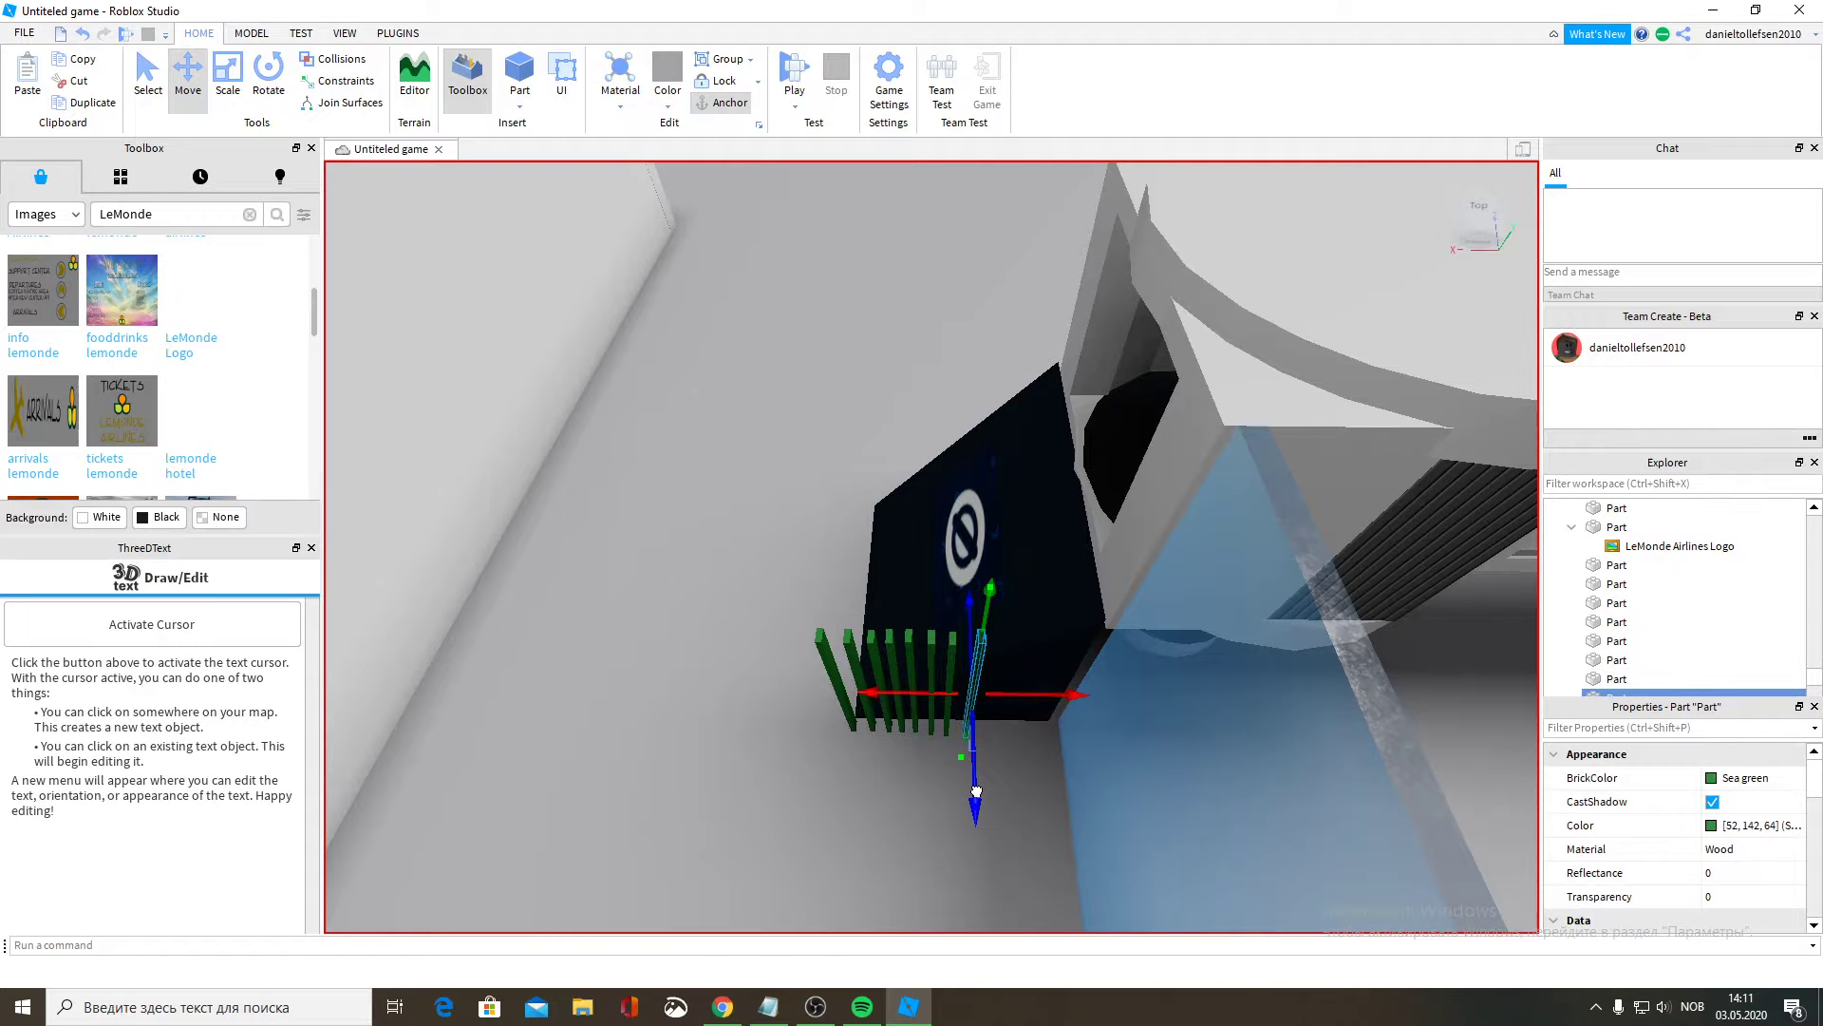
# Continue the fence toward the glass wall with a ninth green post, lowered and aligned with the row.
pyautogui.click(25, 68)
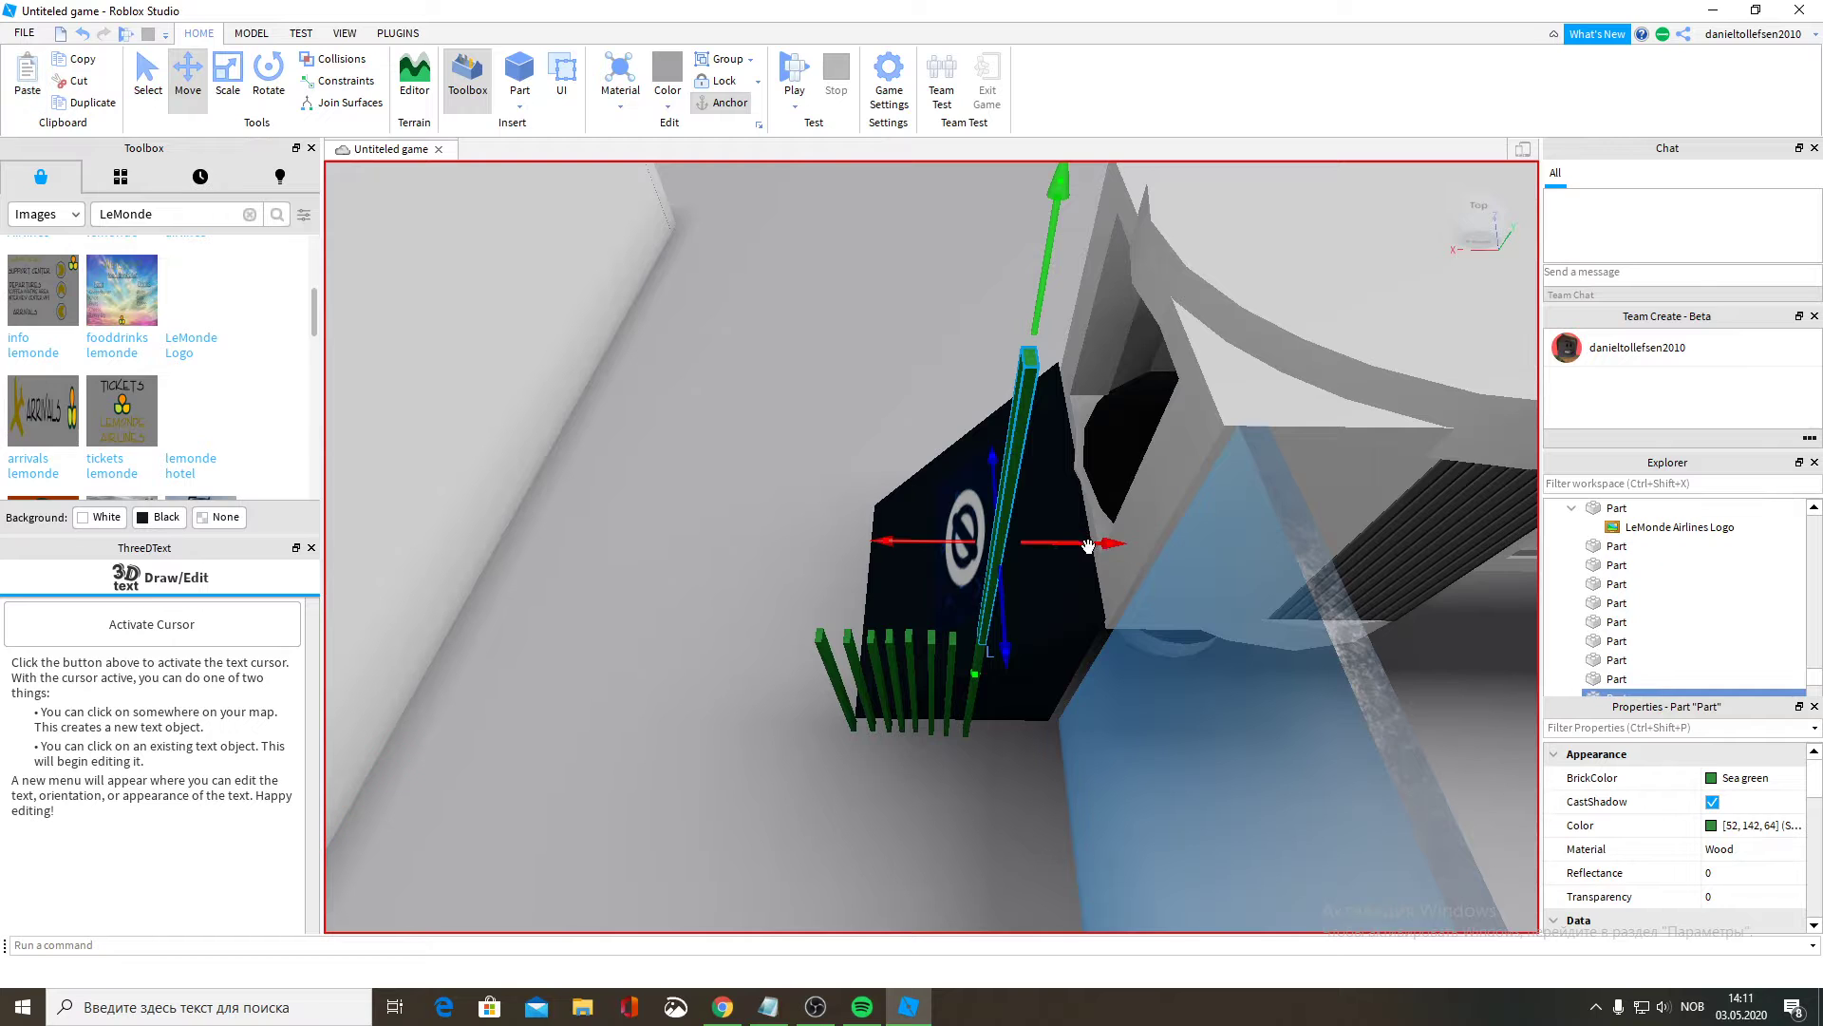
pyautogui.moveTo(1092, 545); pyautogui.dragTo(1122, 545)
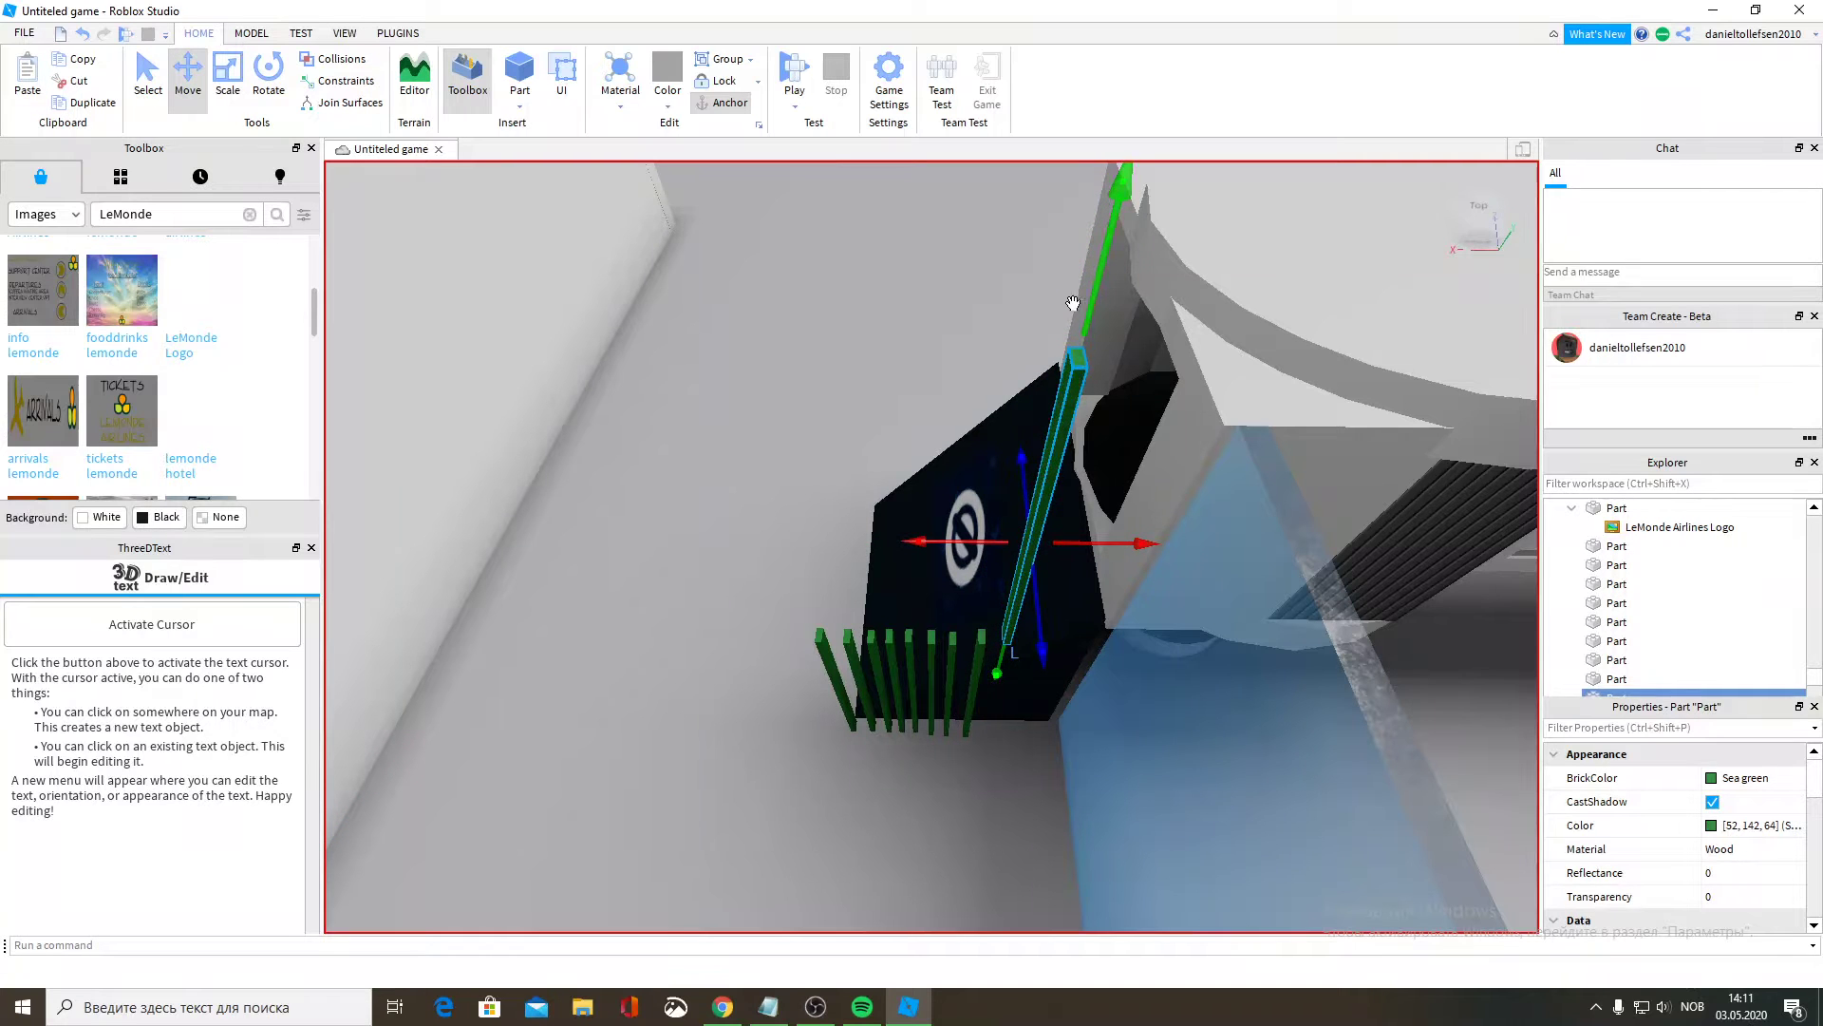
pyautogui.moveTo(1073, 302); pyautogui.dragTo(1027, 629)
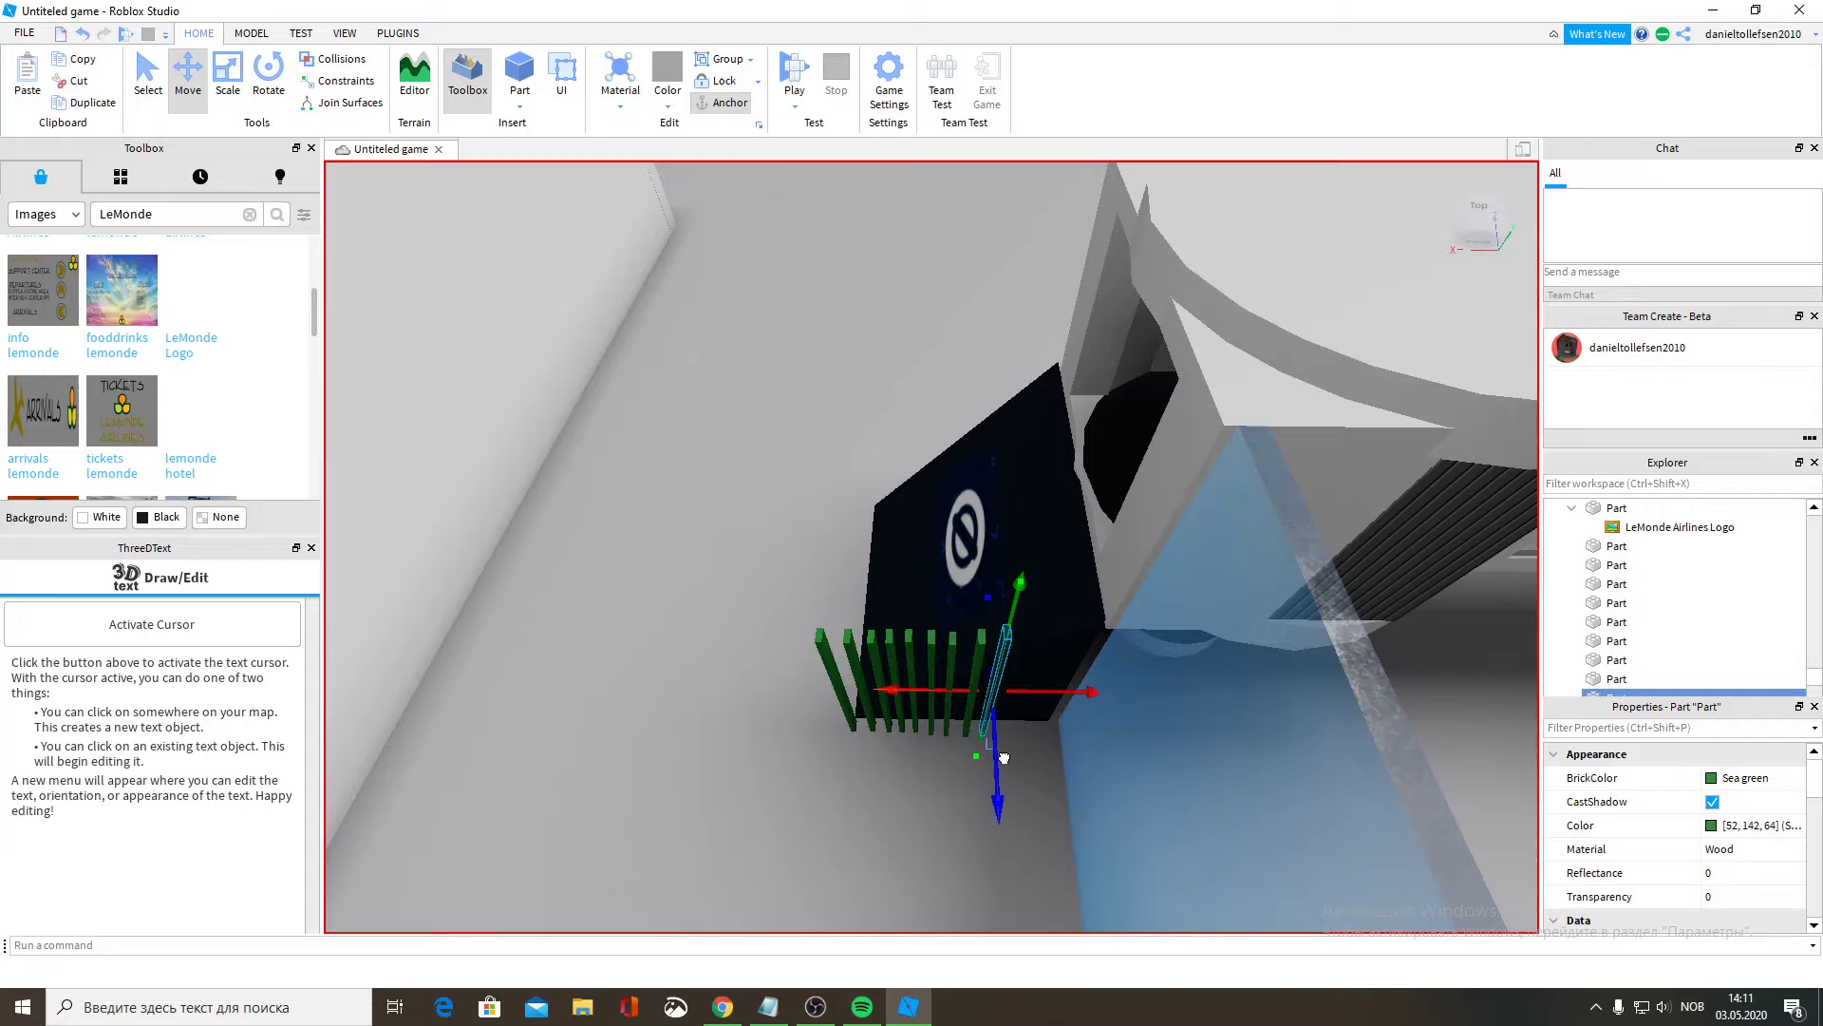
pyautogui.moveTo(1004, 757); pyautogui.dragTo(1007, 760)
# Paste a tenth green post and lower it into place after the ninth, close to the glass wall.
pyautogui.moveTo(1098, 661); pyautogui.dragTo(1098, 658, button='right')
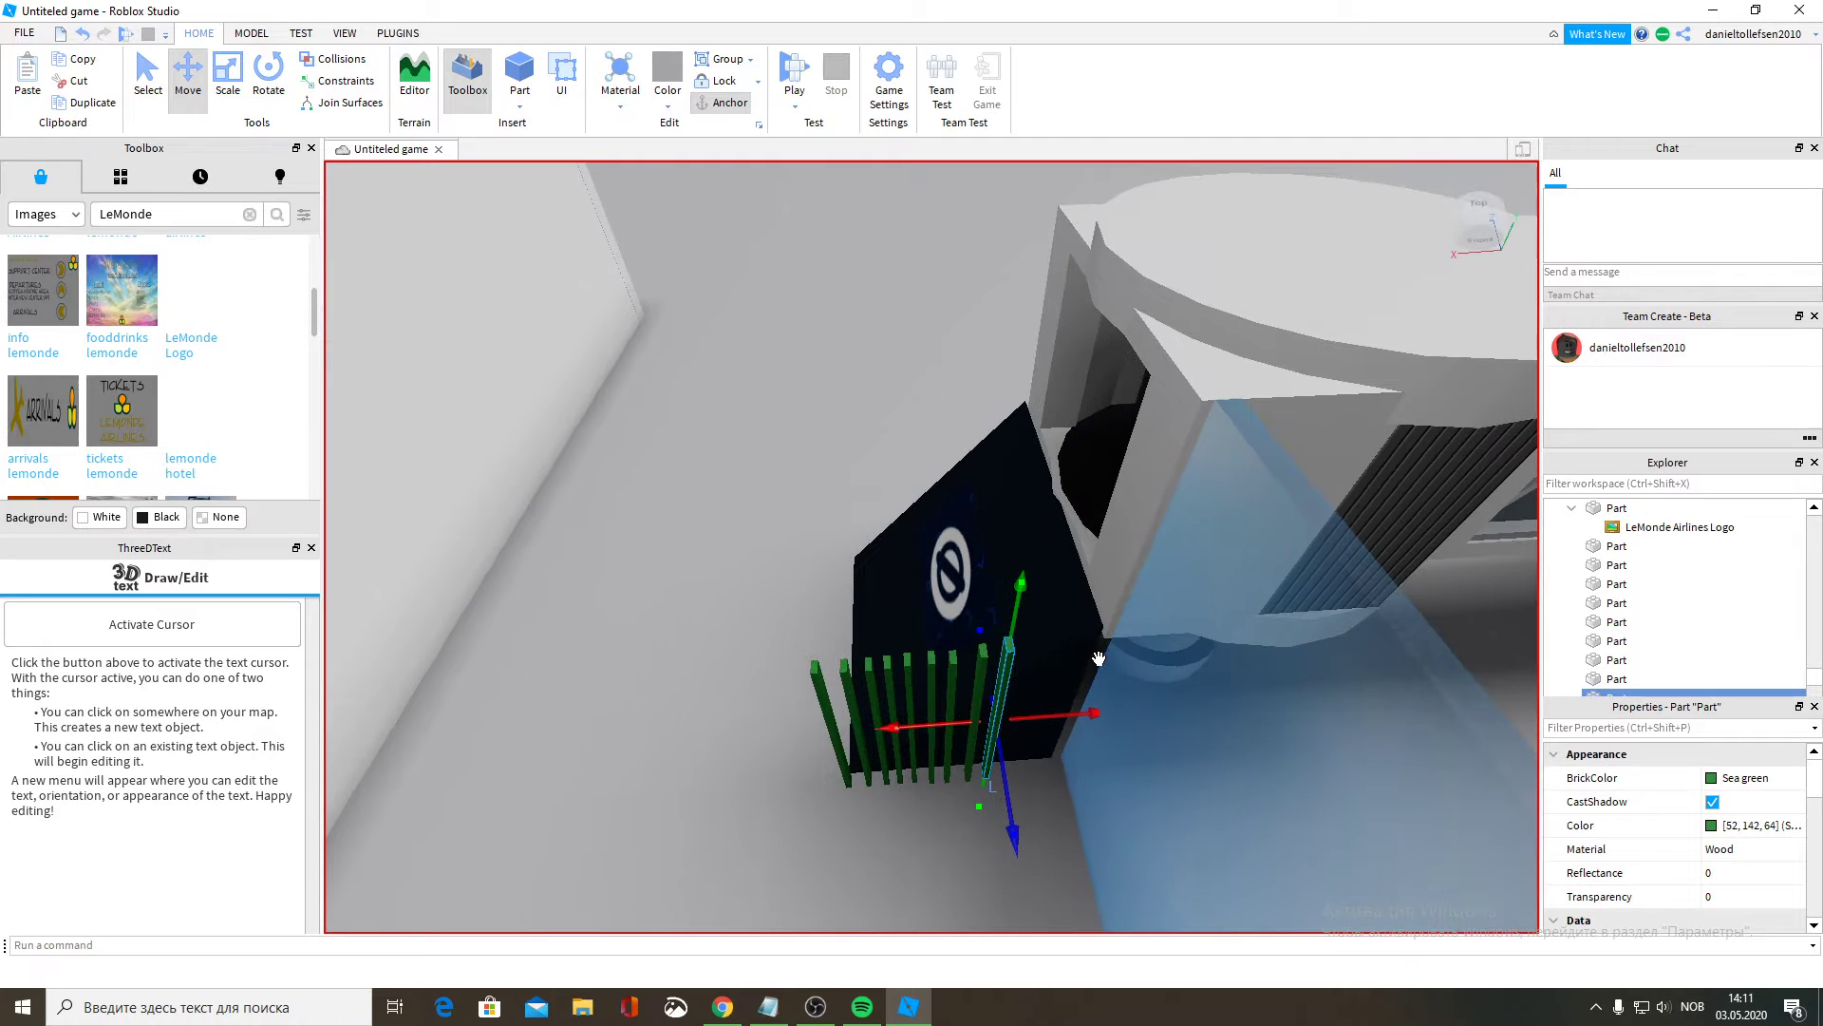
pyautogui.click(45, 72)
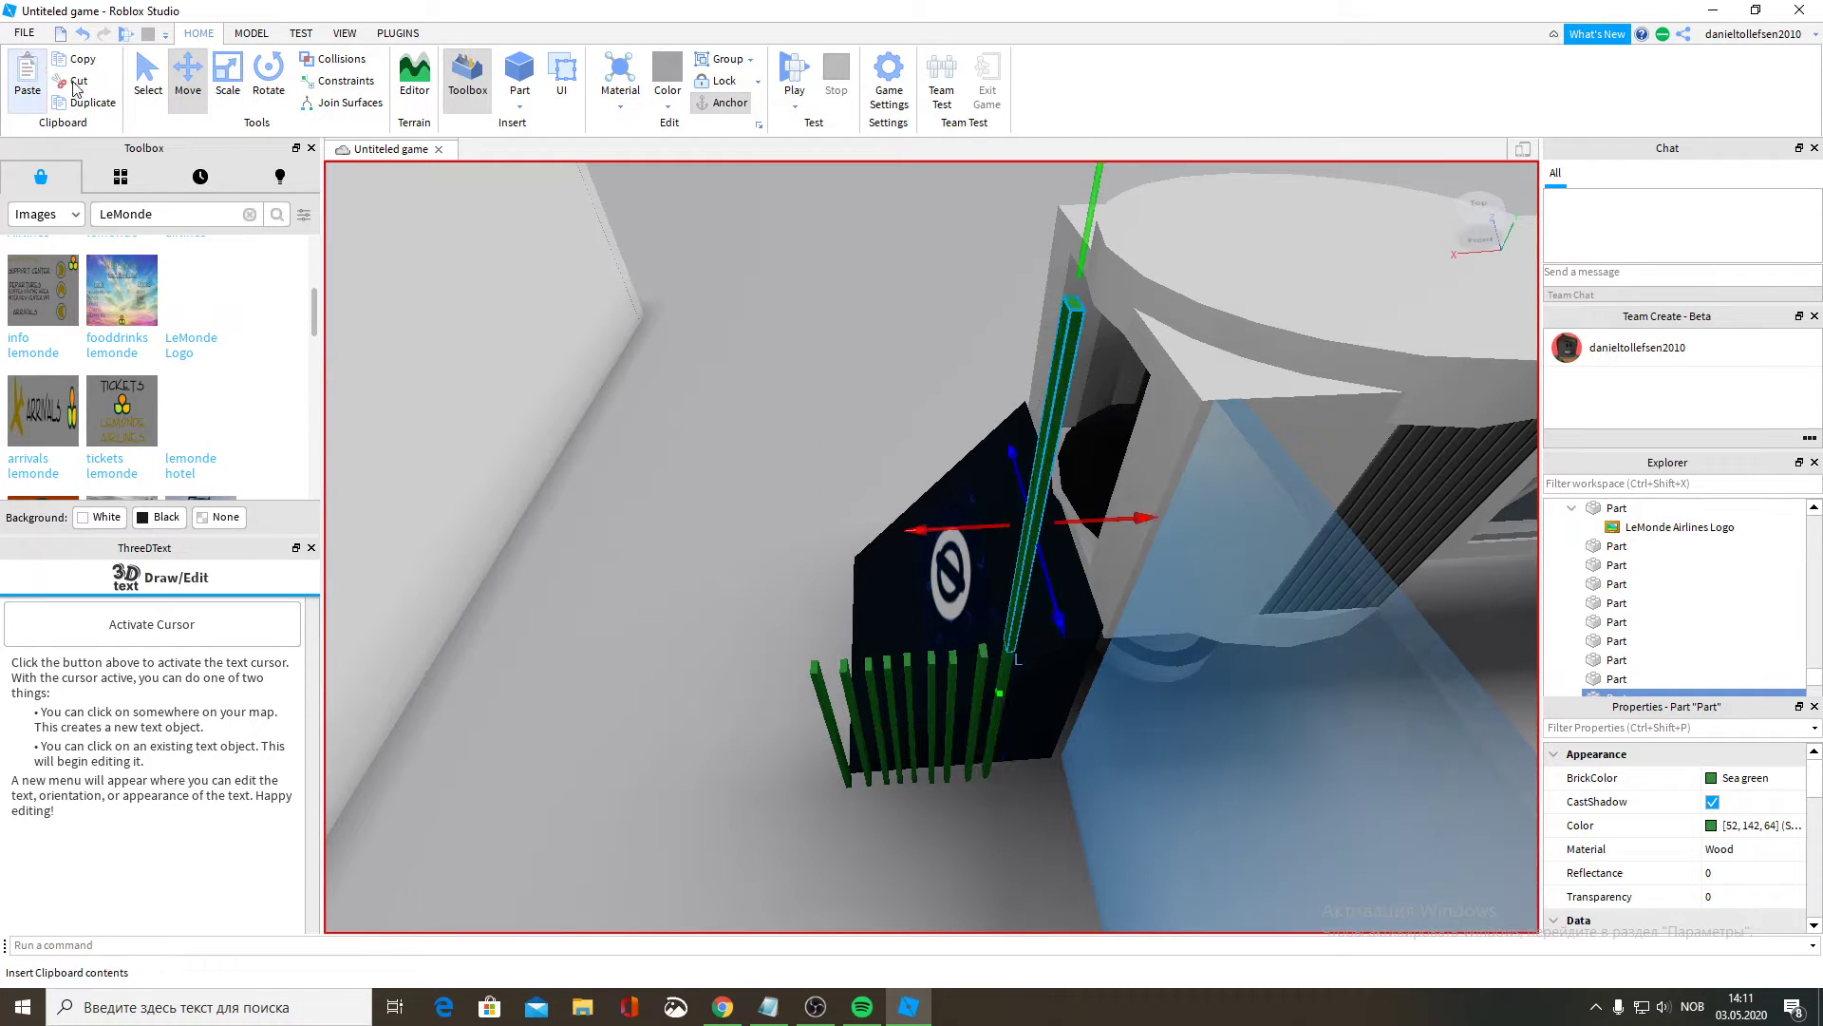
pyautogui.moveTo(1128, 524); pyautogui.dragTo(1116, 286)
pyautogui.moveTo(1174, 213); pyautogui.dragTo(1086, 602)
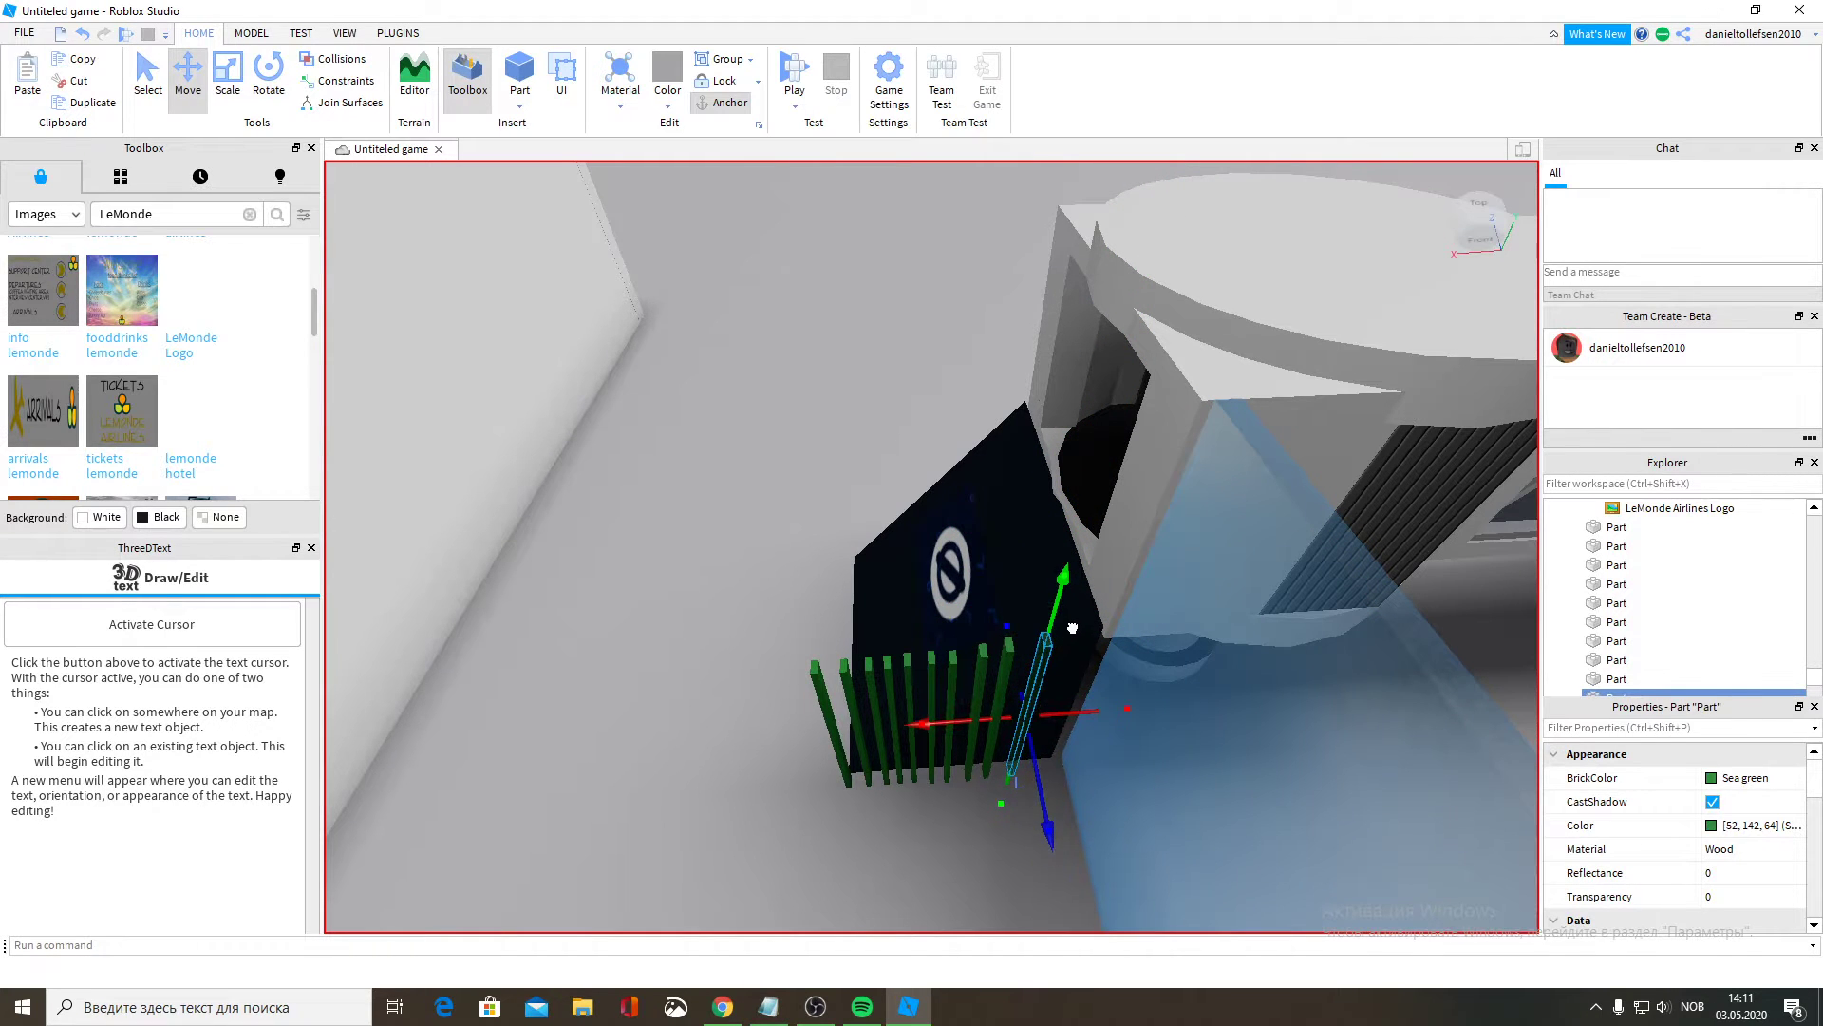
# Lower the ninth and tenth green posts slightly to bring their tops closer to the rest of the row.
pyautogui.scroll(4, 1131, 619)
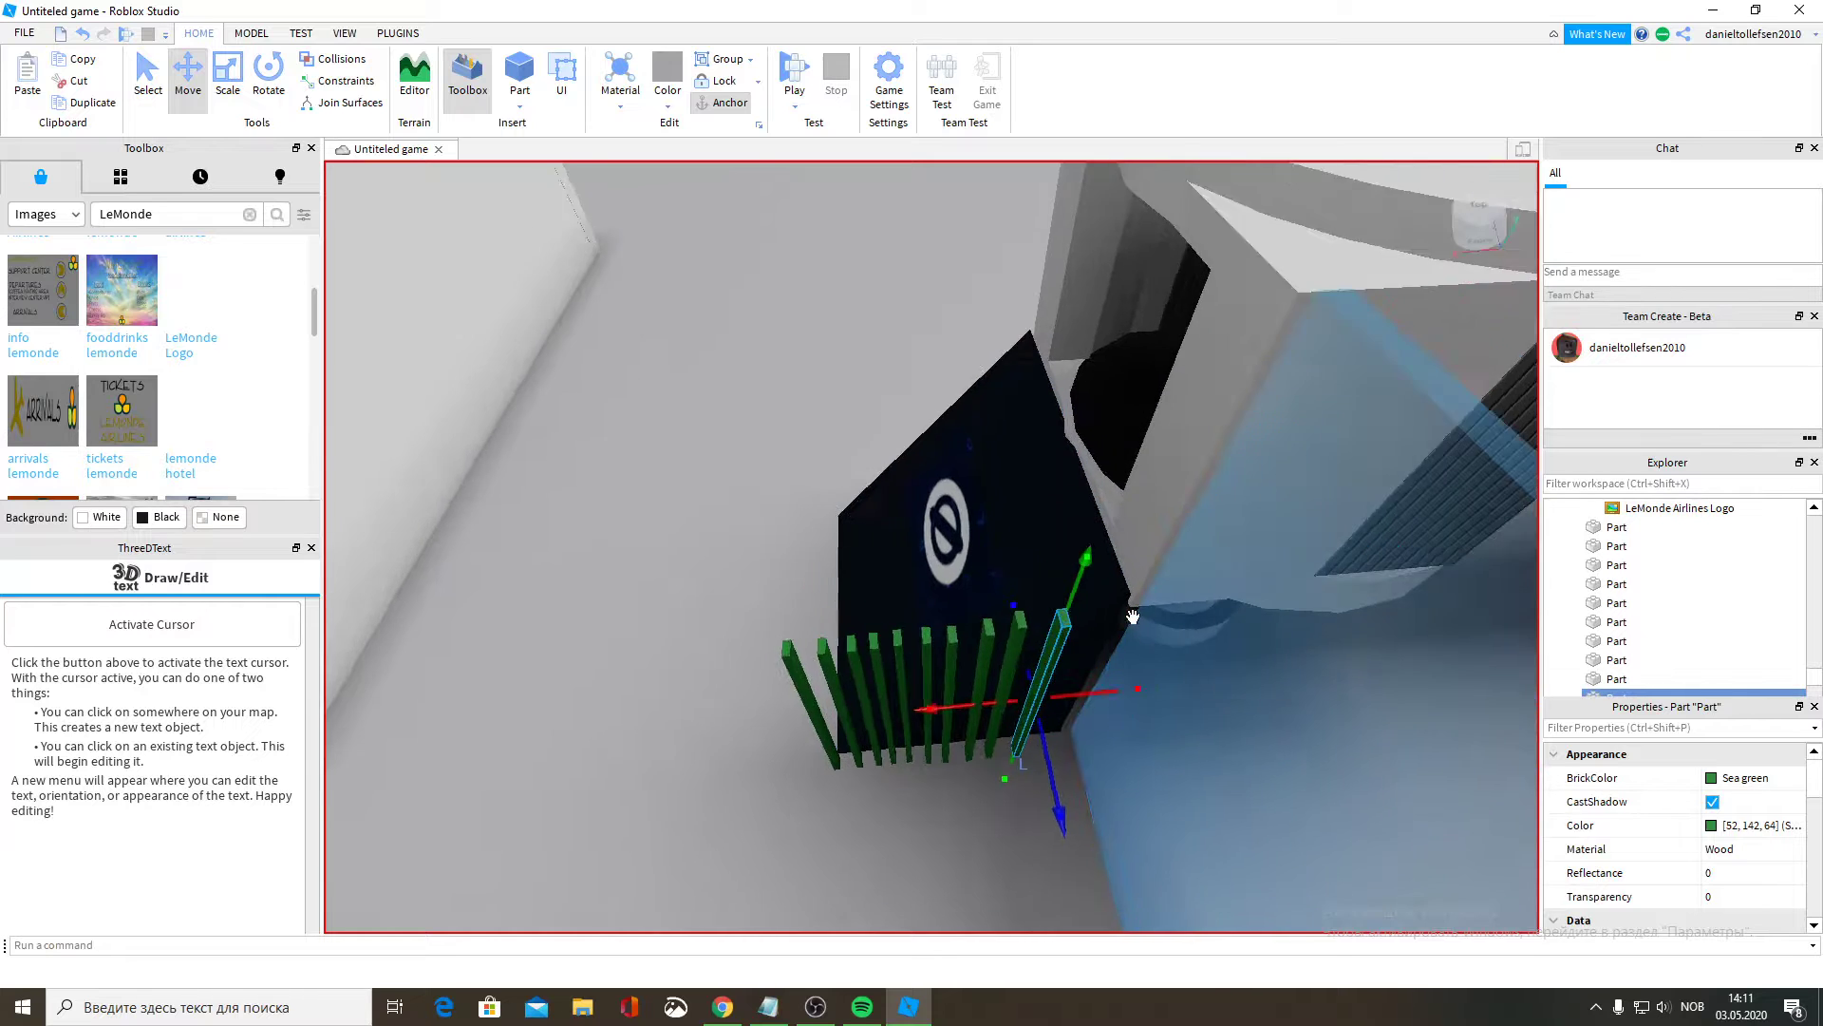
pyautogui.moveTo(1131, 618); pyautogui.dragTo(1131, 616, button='right')
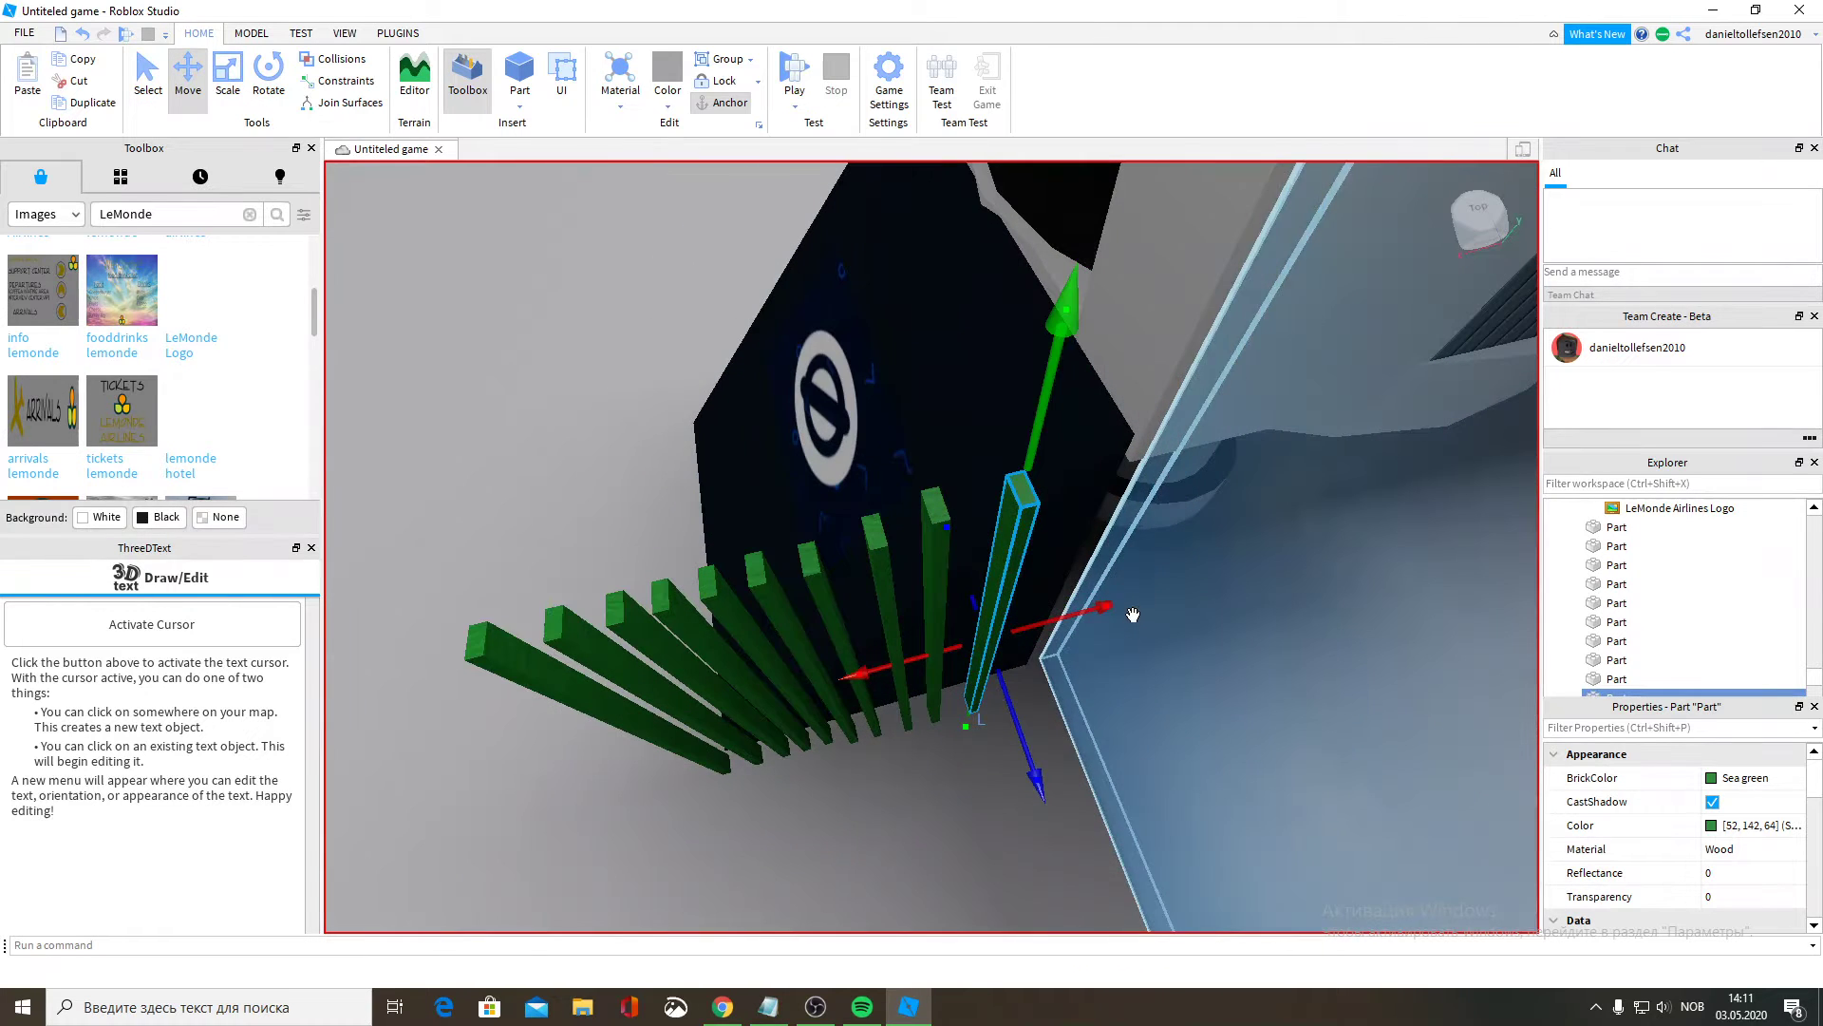
pyautogui.click(937, 526)
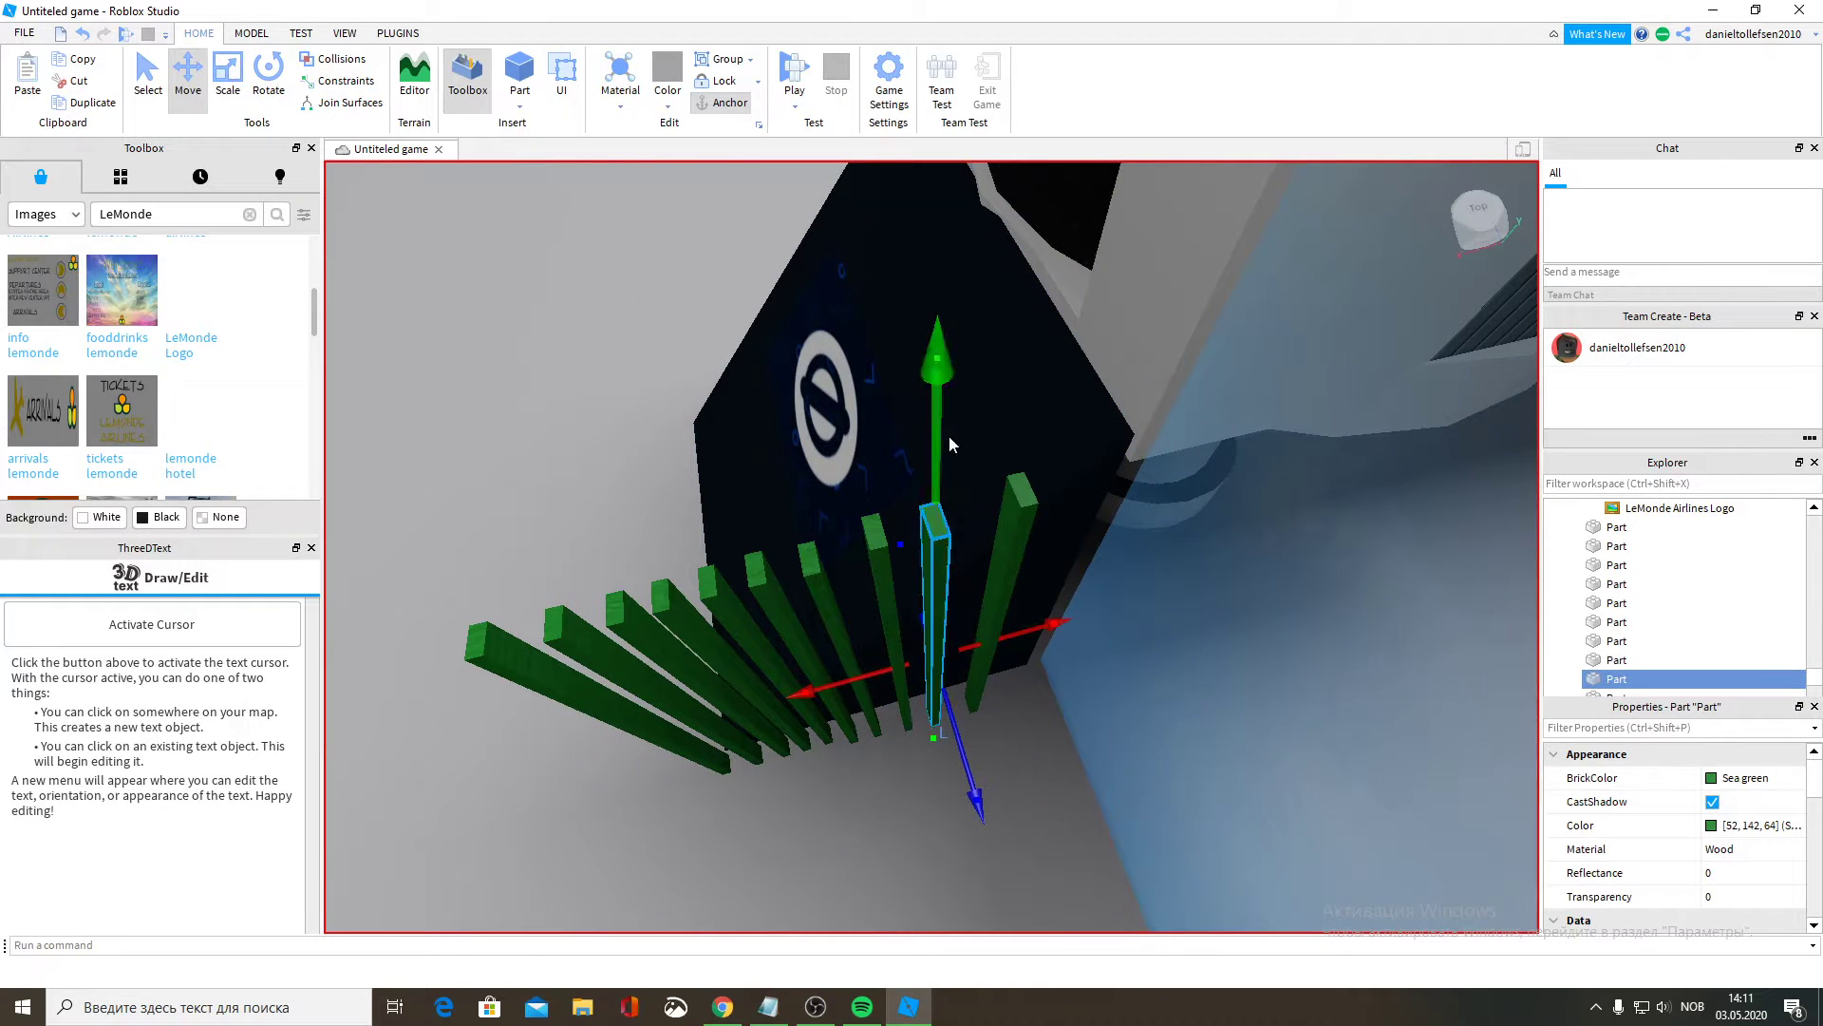
pyautogui.click(1009, 560)
pyautogui.moveTo(1045, 387); pyautogui.dragTo(1049, 400)
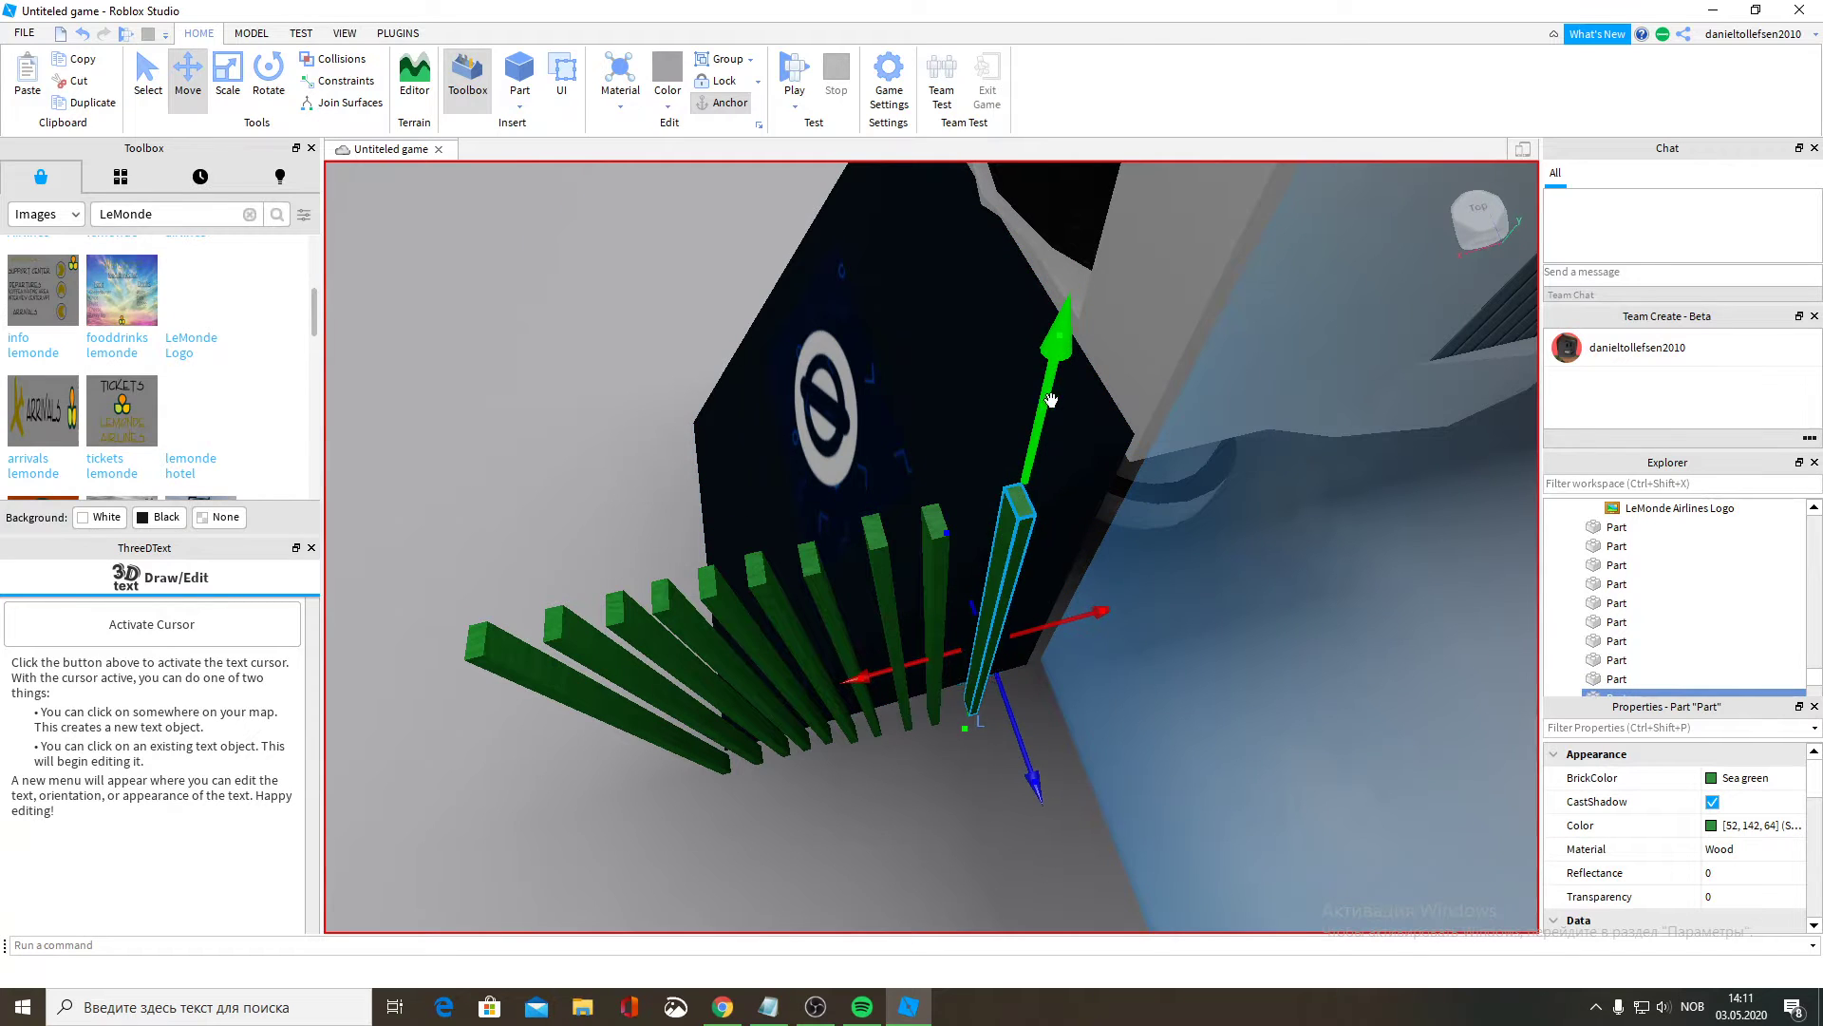
# Lower the last three green posts nearest the glass wall to level their tops with the other posts.
pyautogui.scroll(-4, 1083, 432)
pyautogui.moveTo(1082, 432); pyautogui.dragTo(1083, 433, button='right')
pyautogui.scroll(3, 1083, 433)
pyautogui.scroll(-2, 1084, 433)
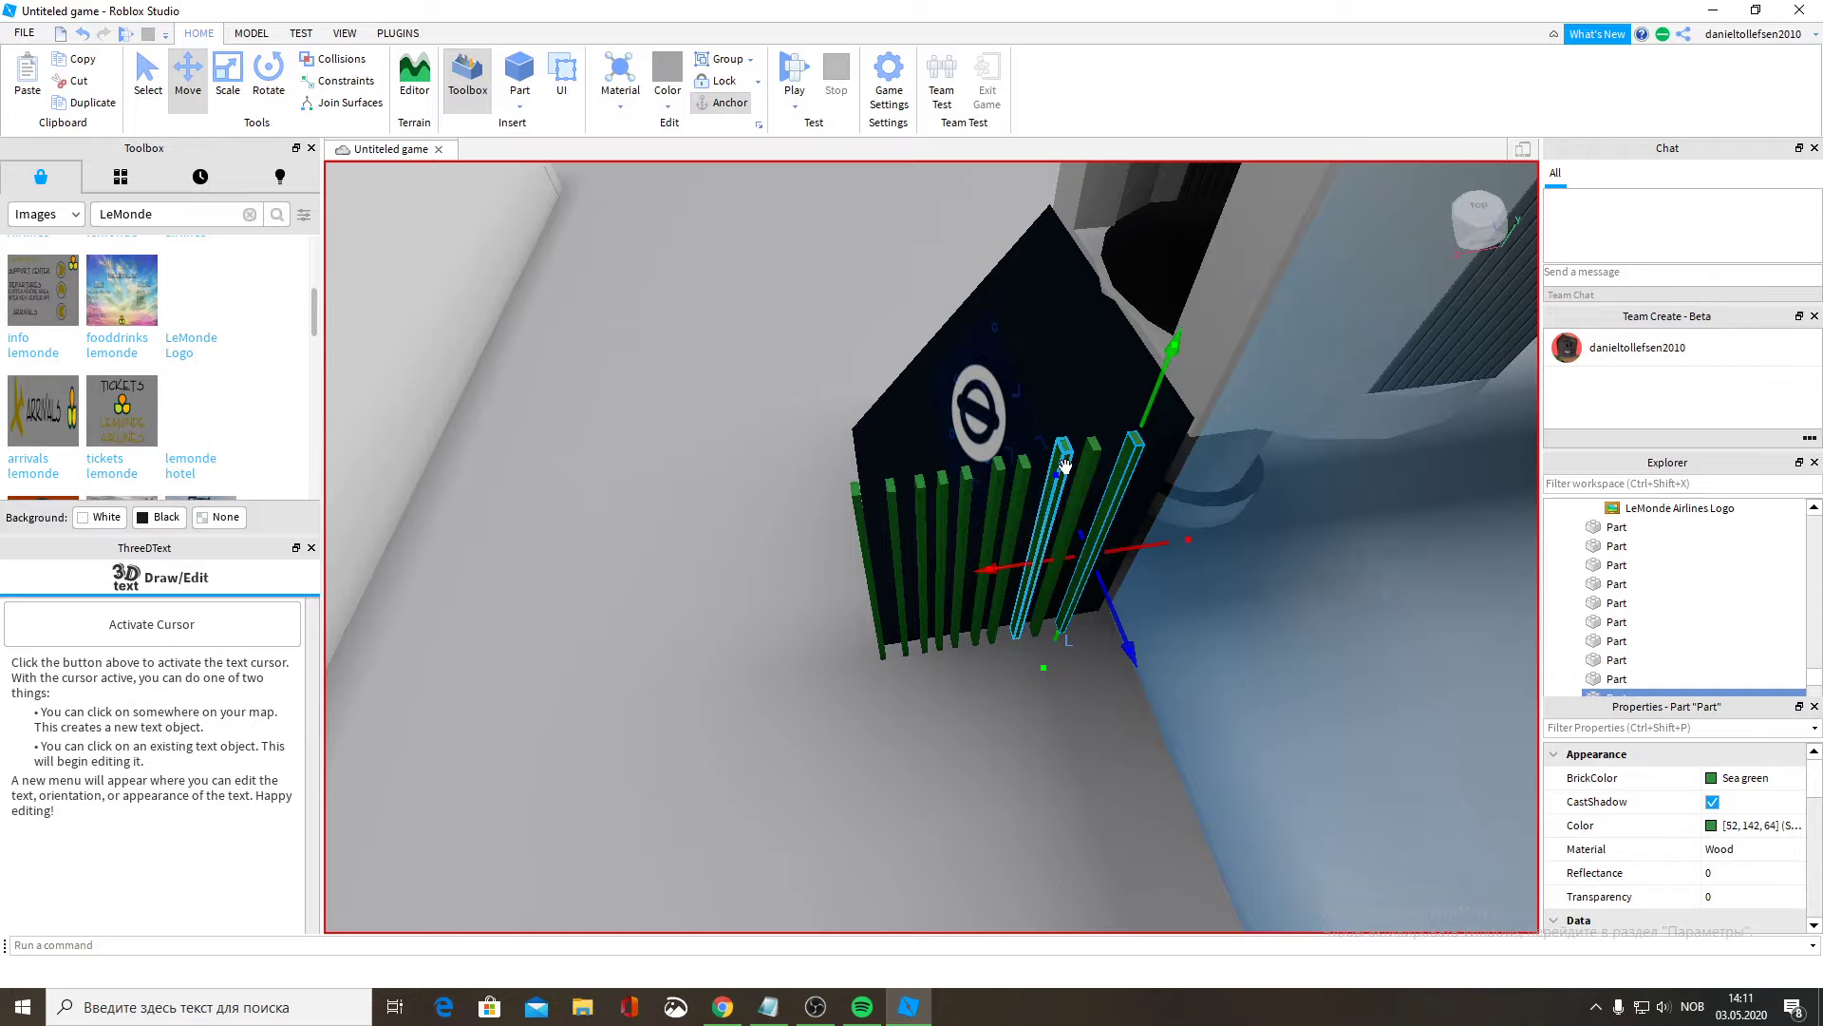
pyautogui.click(1062, 470)
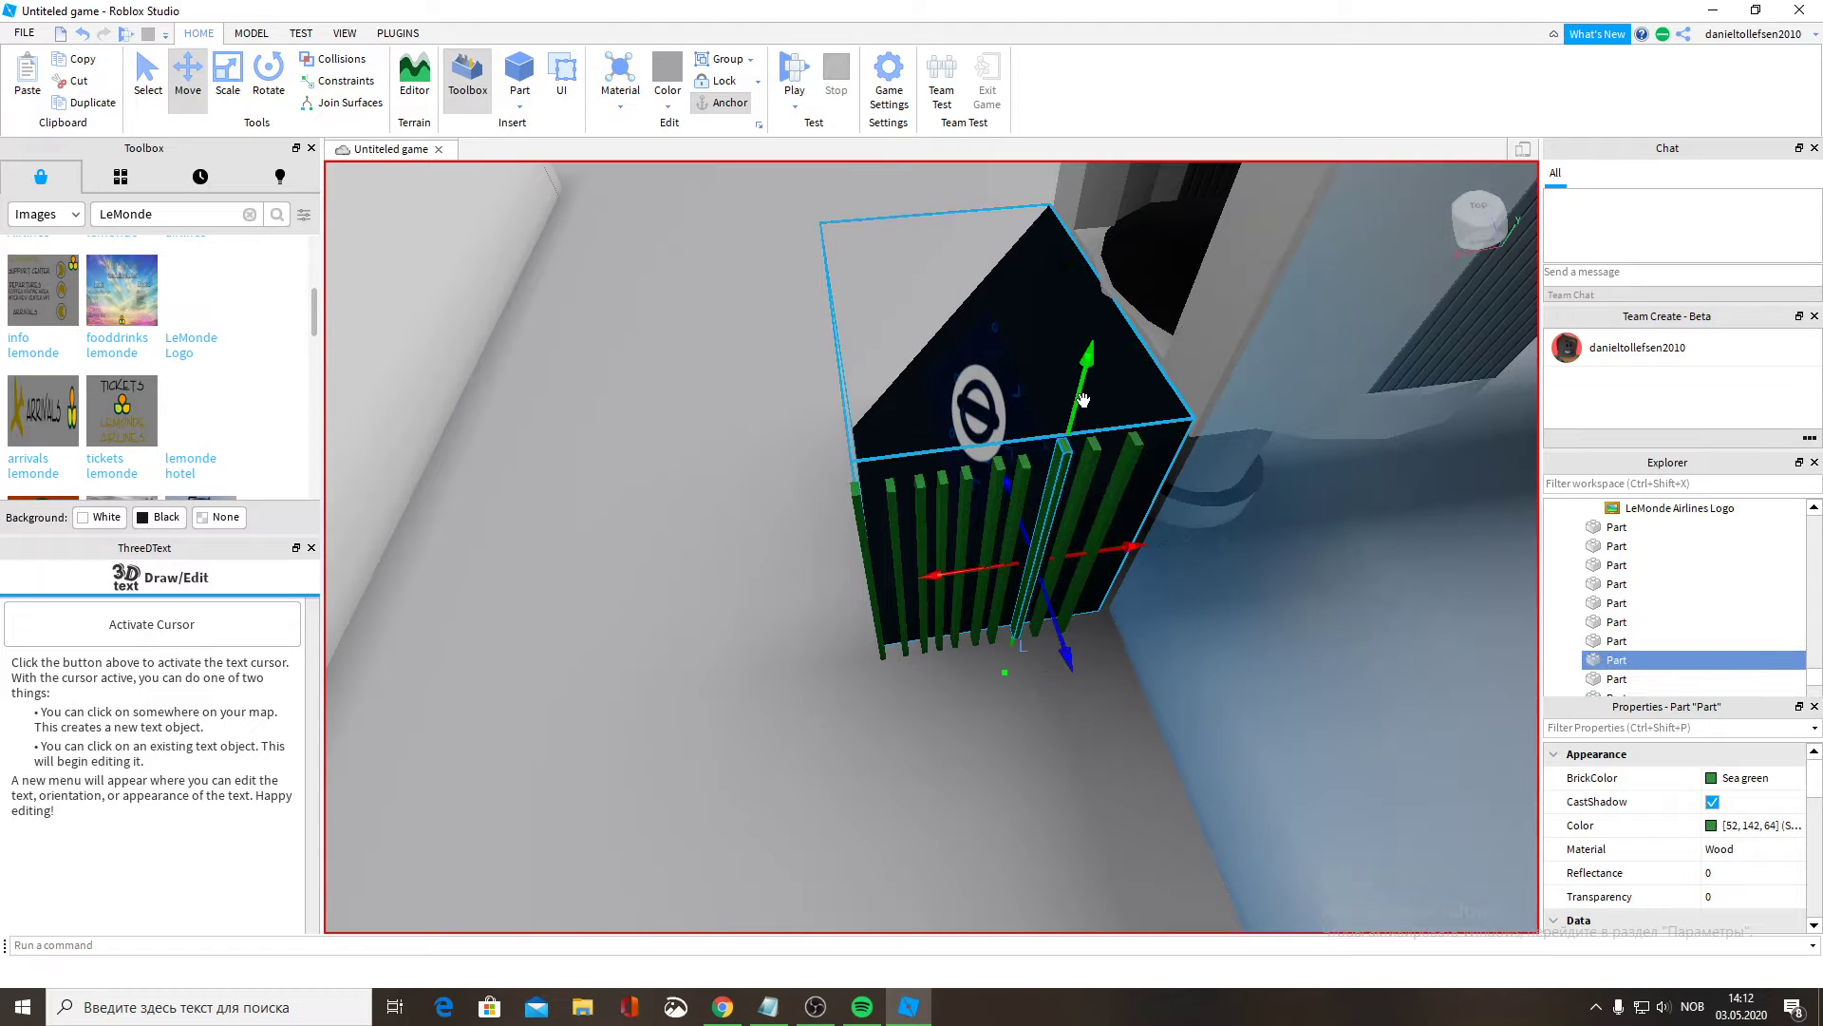
pyautogui.click(1098, 445)
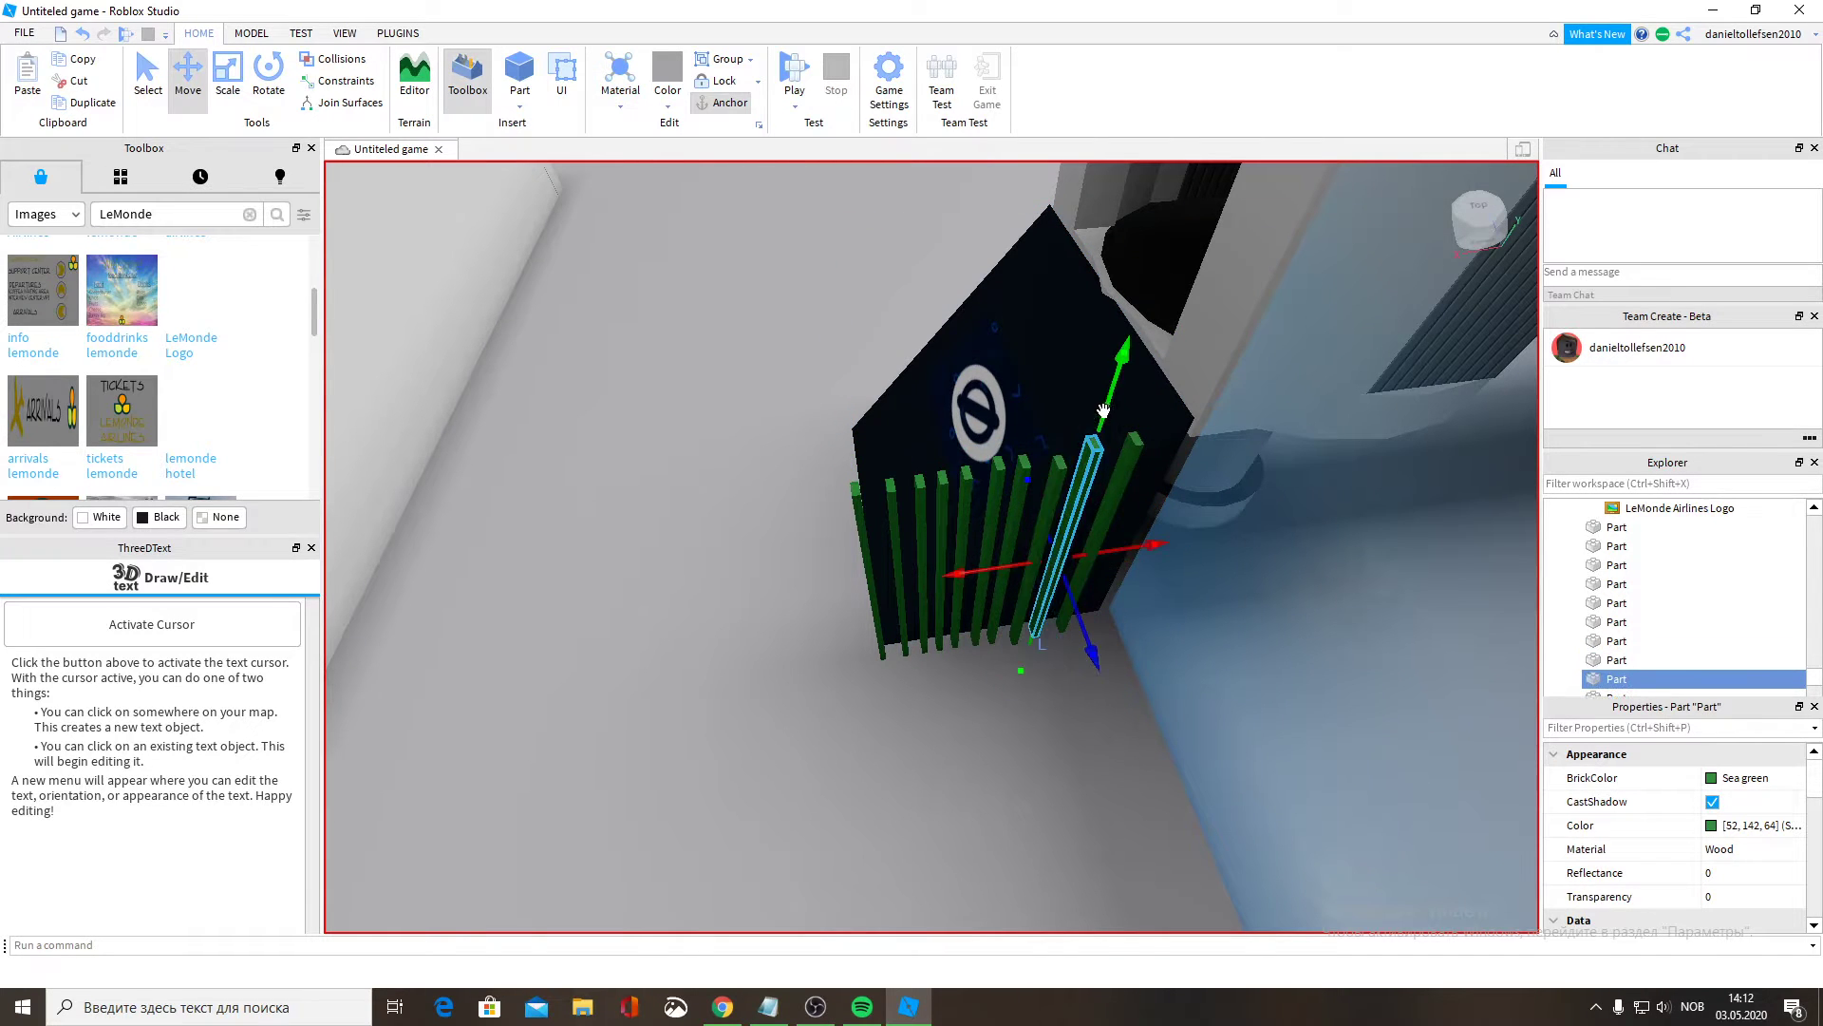
pyautogui.moveTo(1111, 402); pyautogui.dragTo(1141, 430)
pyautogui.click(1140, 428)
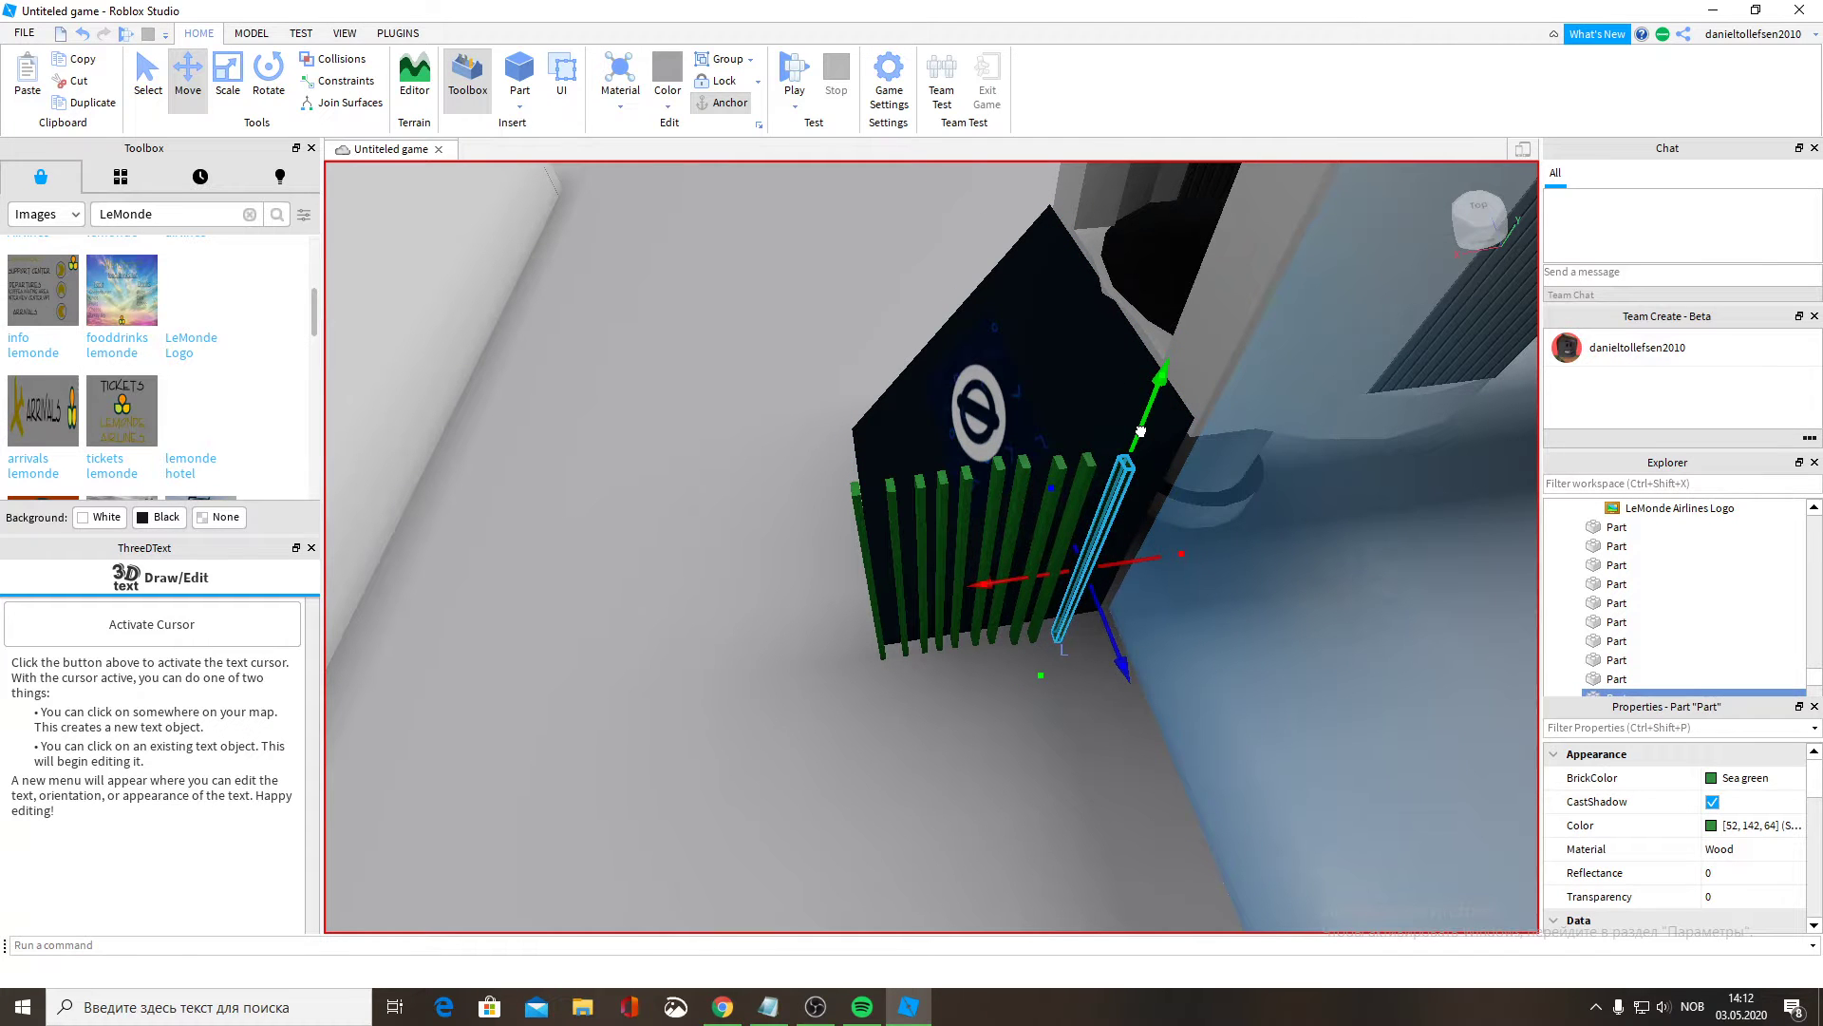
# Paste another green post above the fence and rotate it 90 degrees so it lies horizontal as a rail along the row.
pyautogui.moveTo(1213, 452); pyautogui.dragTo(1209, 452, button='right')
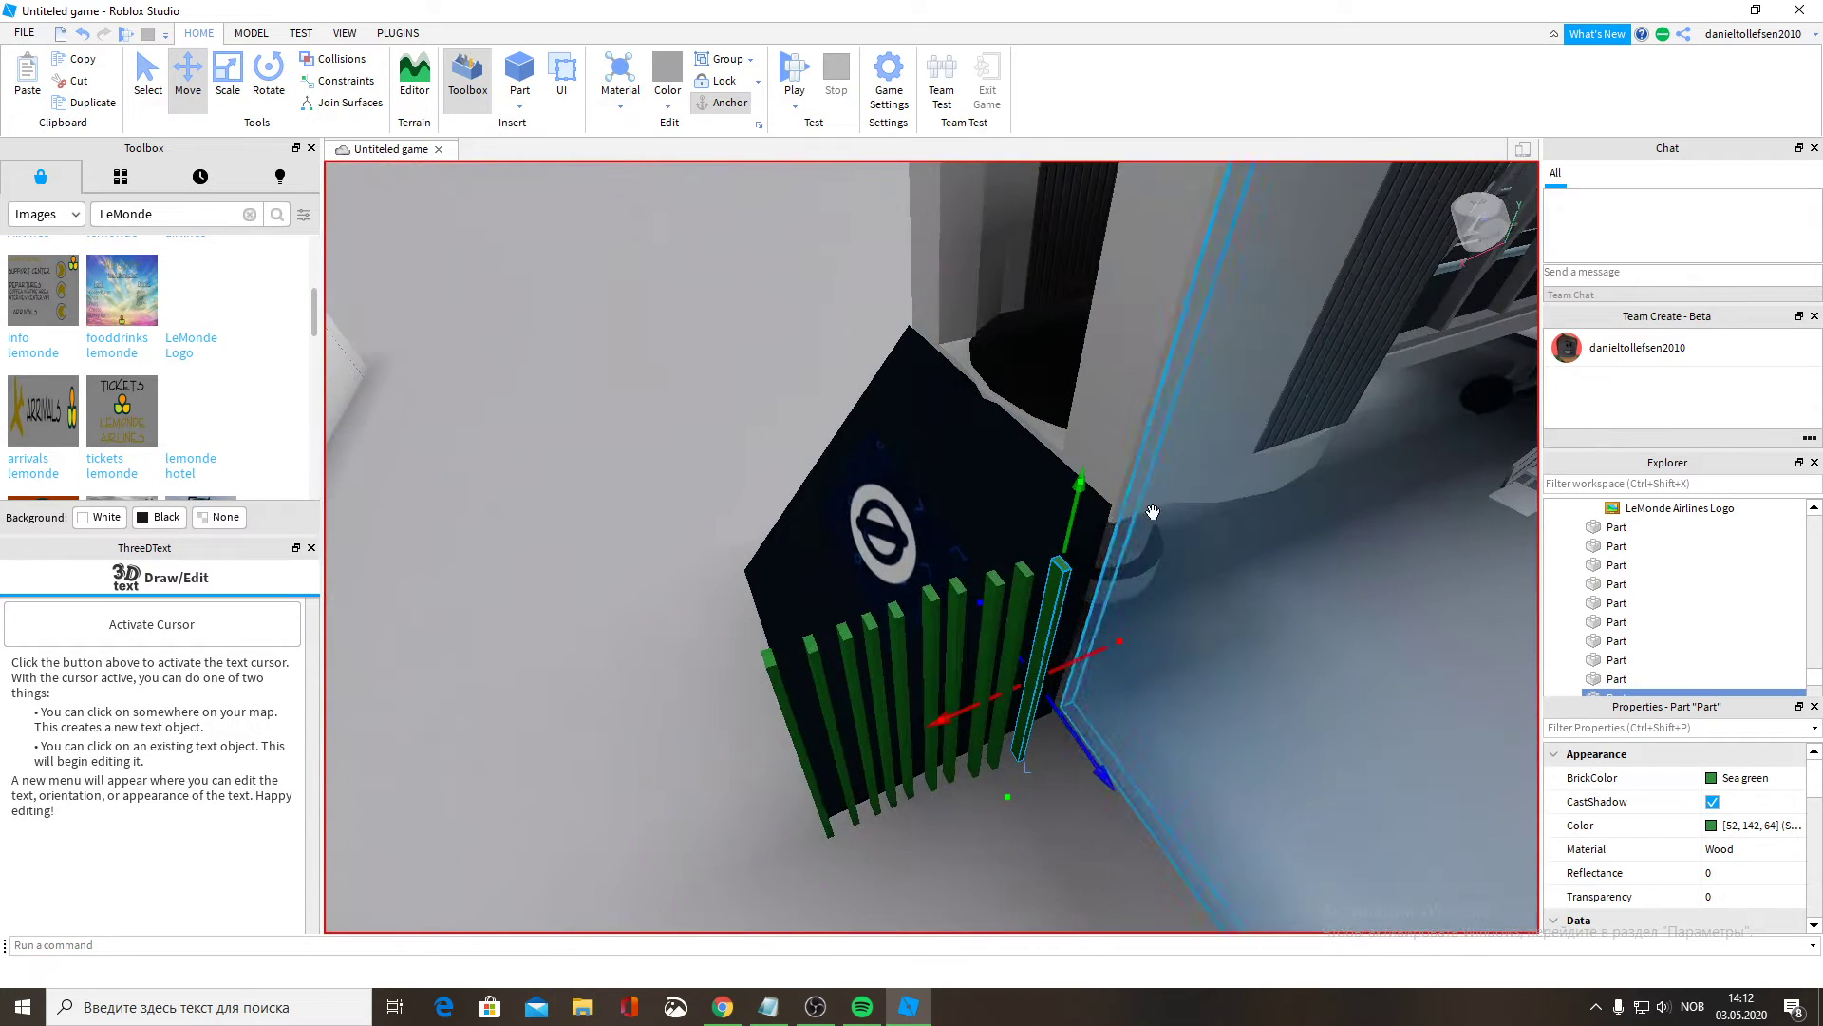
pyautogui.click(37, 81)
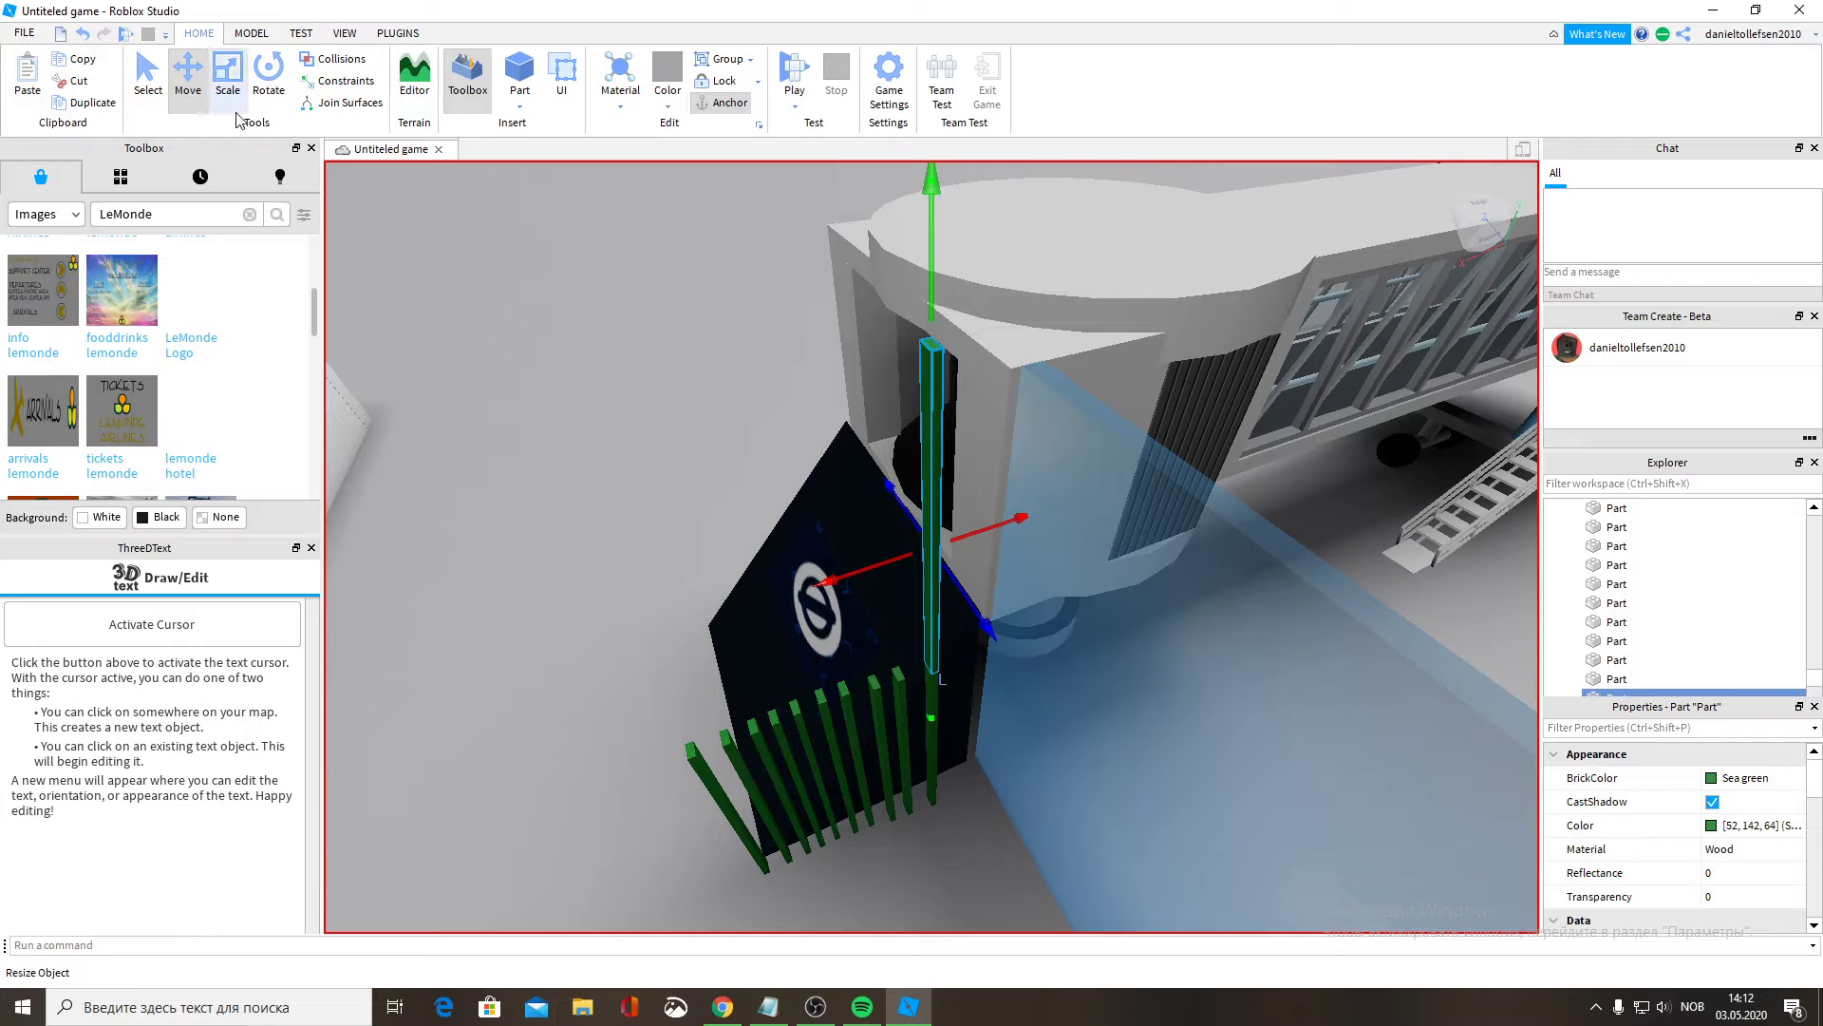
pyautogui.click(269, 76)
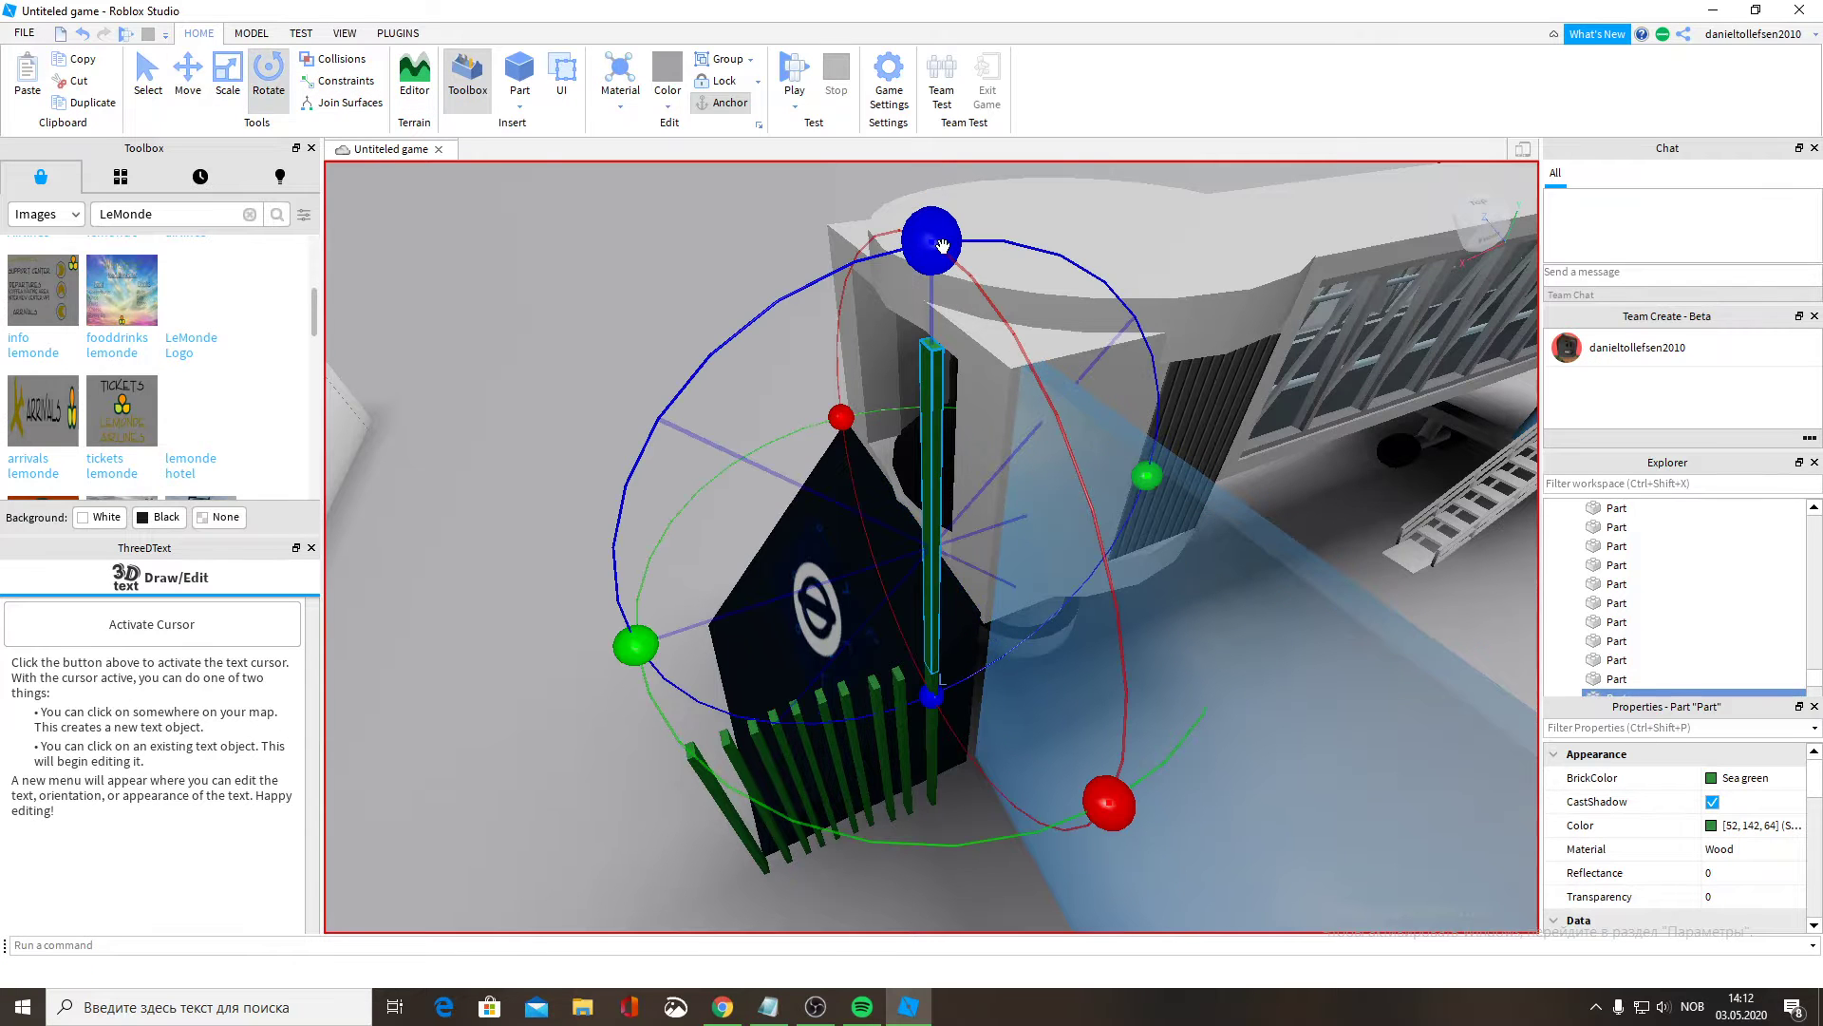
pyautogui.moveTo(928, 228); pyautogui.dragTo(478, 722)
pyautogui.click(188, 76)
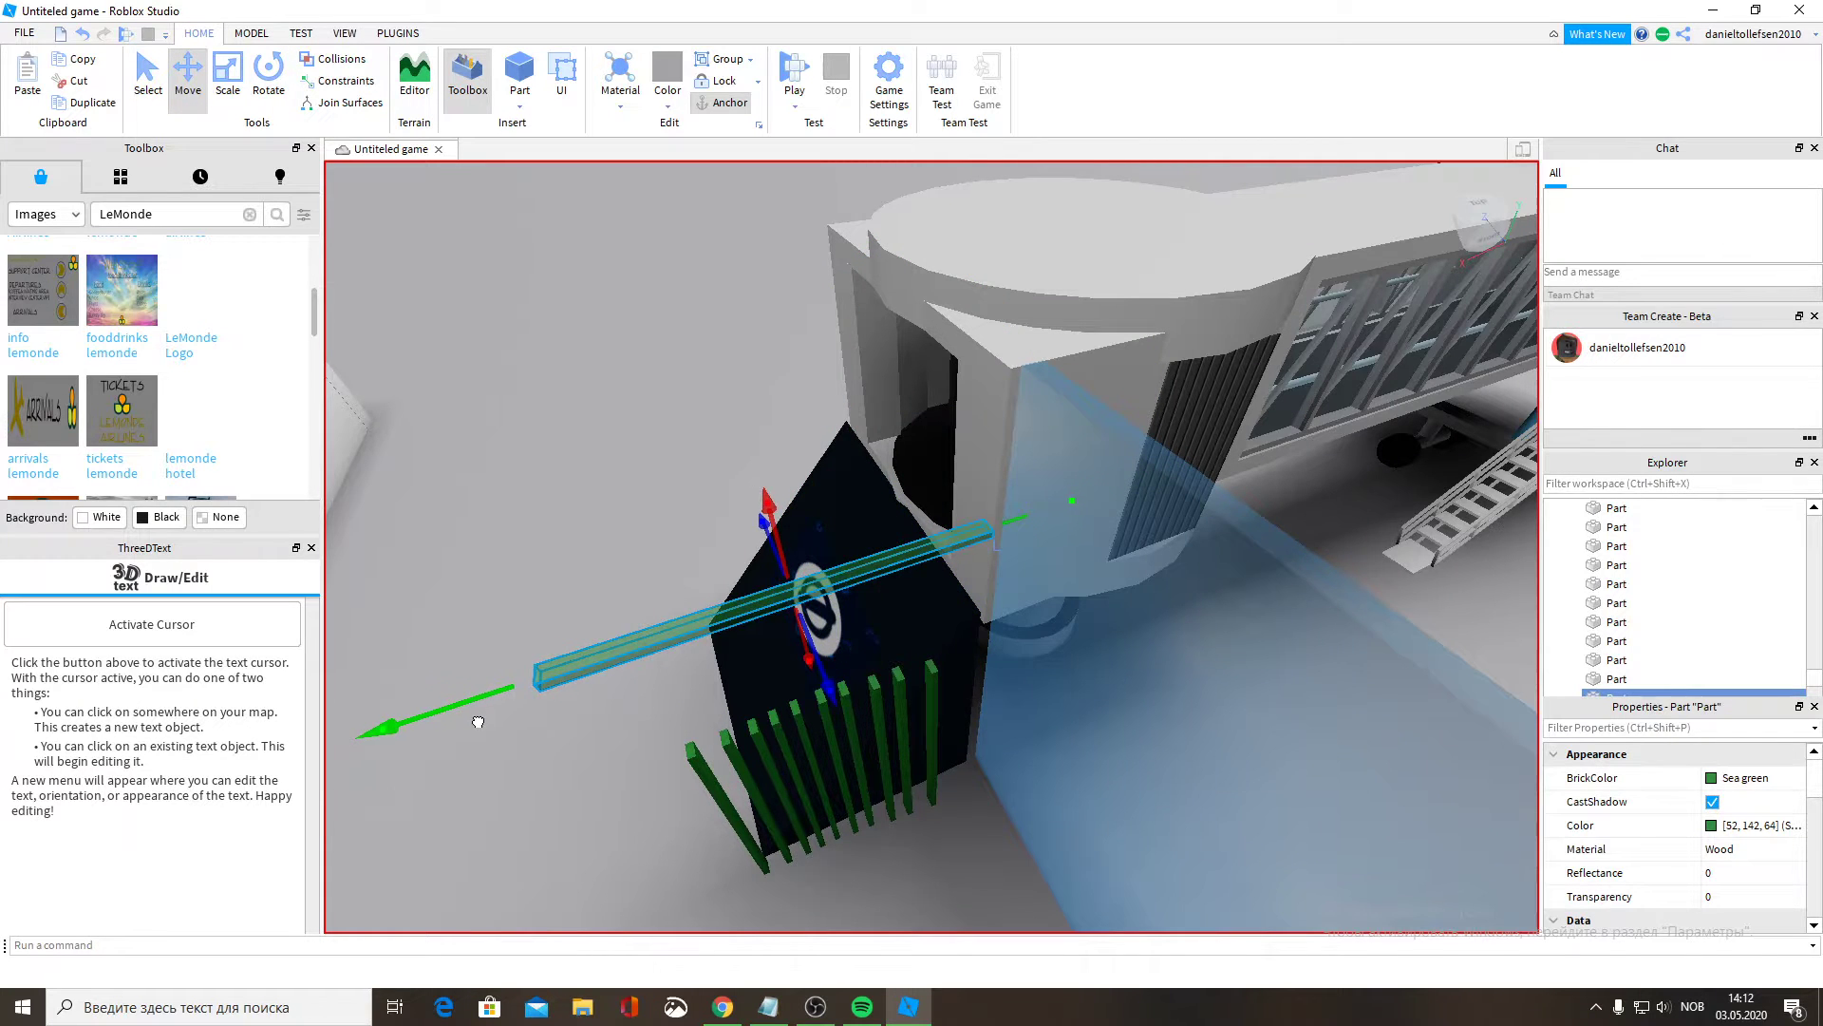
# Lower the horizontal green rail to the upper part of the fence and move it in against the posts.
pyautogui.moveTo(806, 721); pyautogui.dragTo(807, 721, button='right')
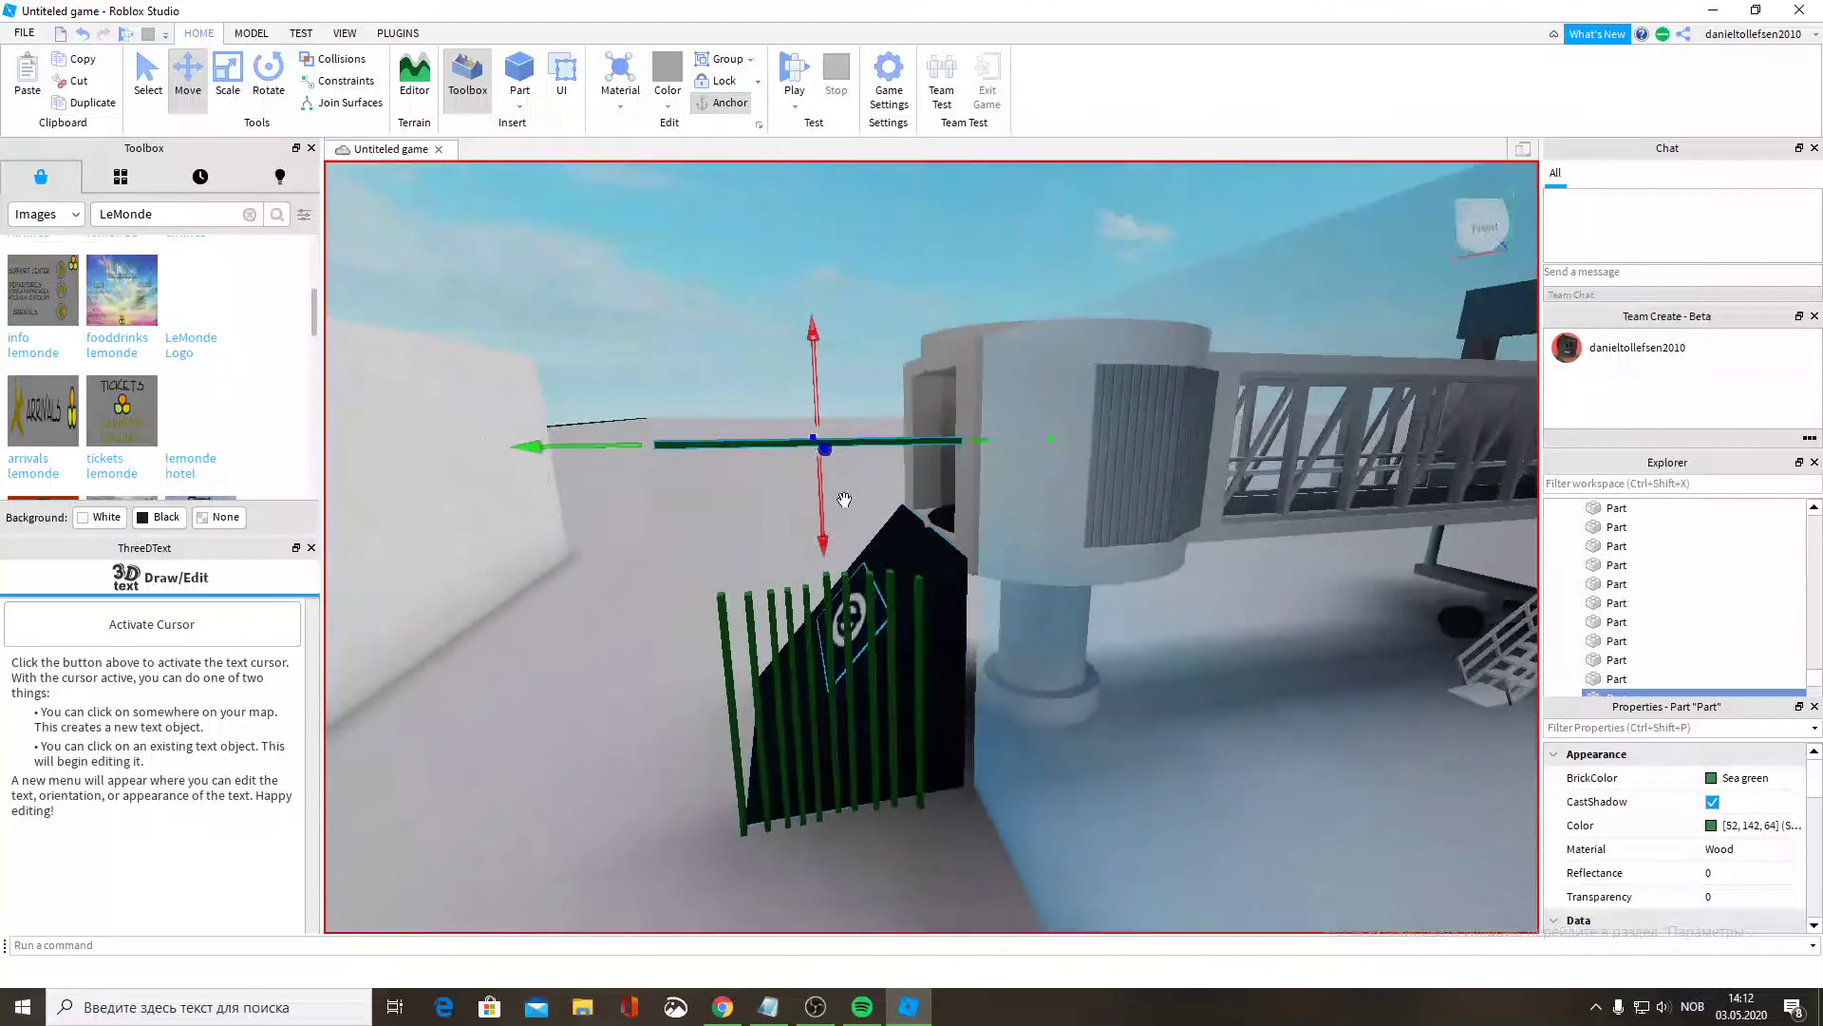
pyautogui.moveTo(828, 483); pyautogui.dragTo(845, 534)
pyautogui.moveTo(847, 540); pyautogui.dragTo(847, 540, button='right')
pyautogui.press('w')
pyautogui.moveTo(846, 367); pyautogui.dragTo(778, 362)
# Shift the five green posts nearest the glass wall sideways toward the black ramp, lining them up with the rest of the row.
pyautogui.scroll(-10, 942, 427)
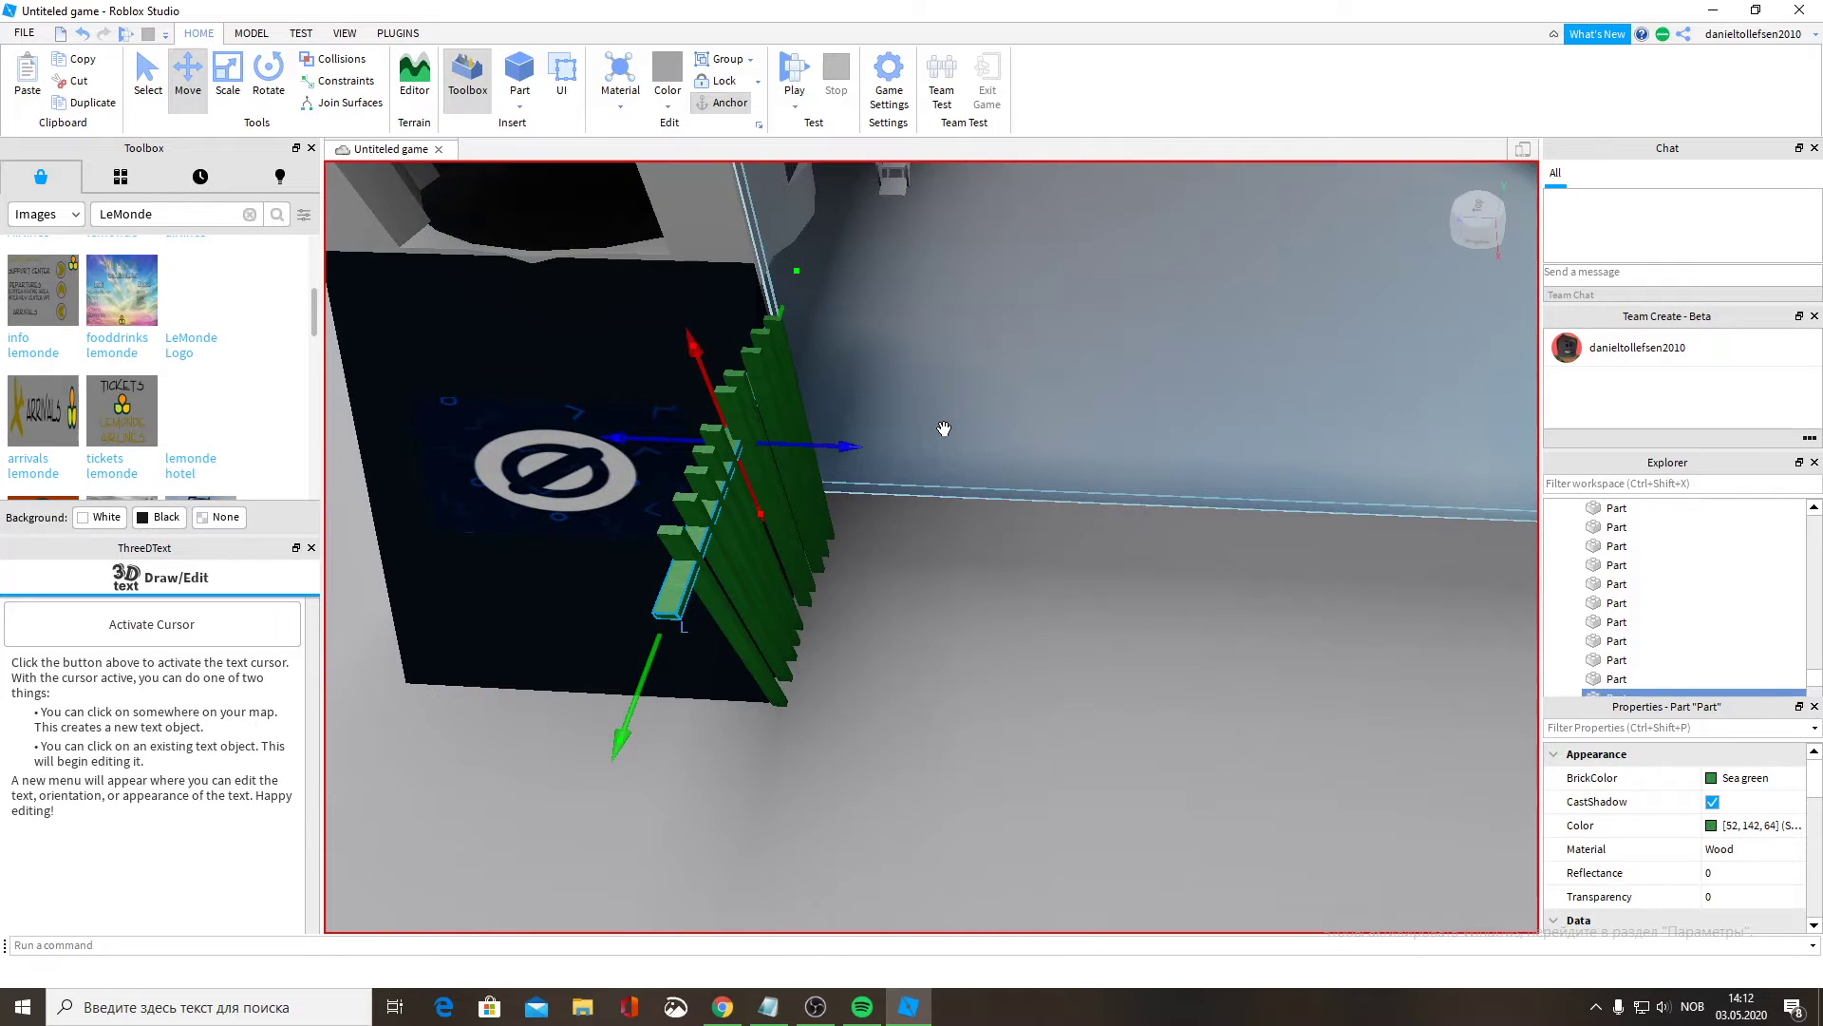
pyautogui.scroll(10, 944, 428)
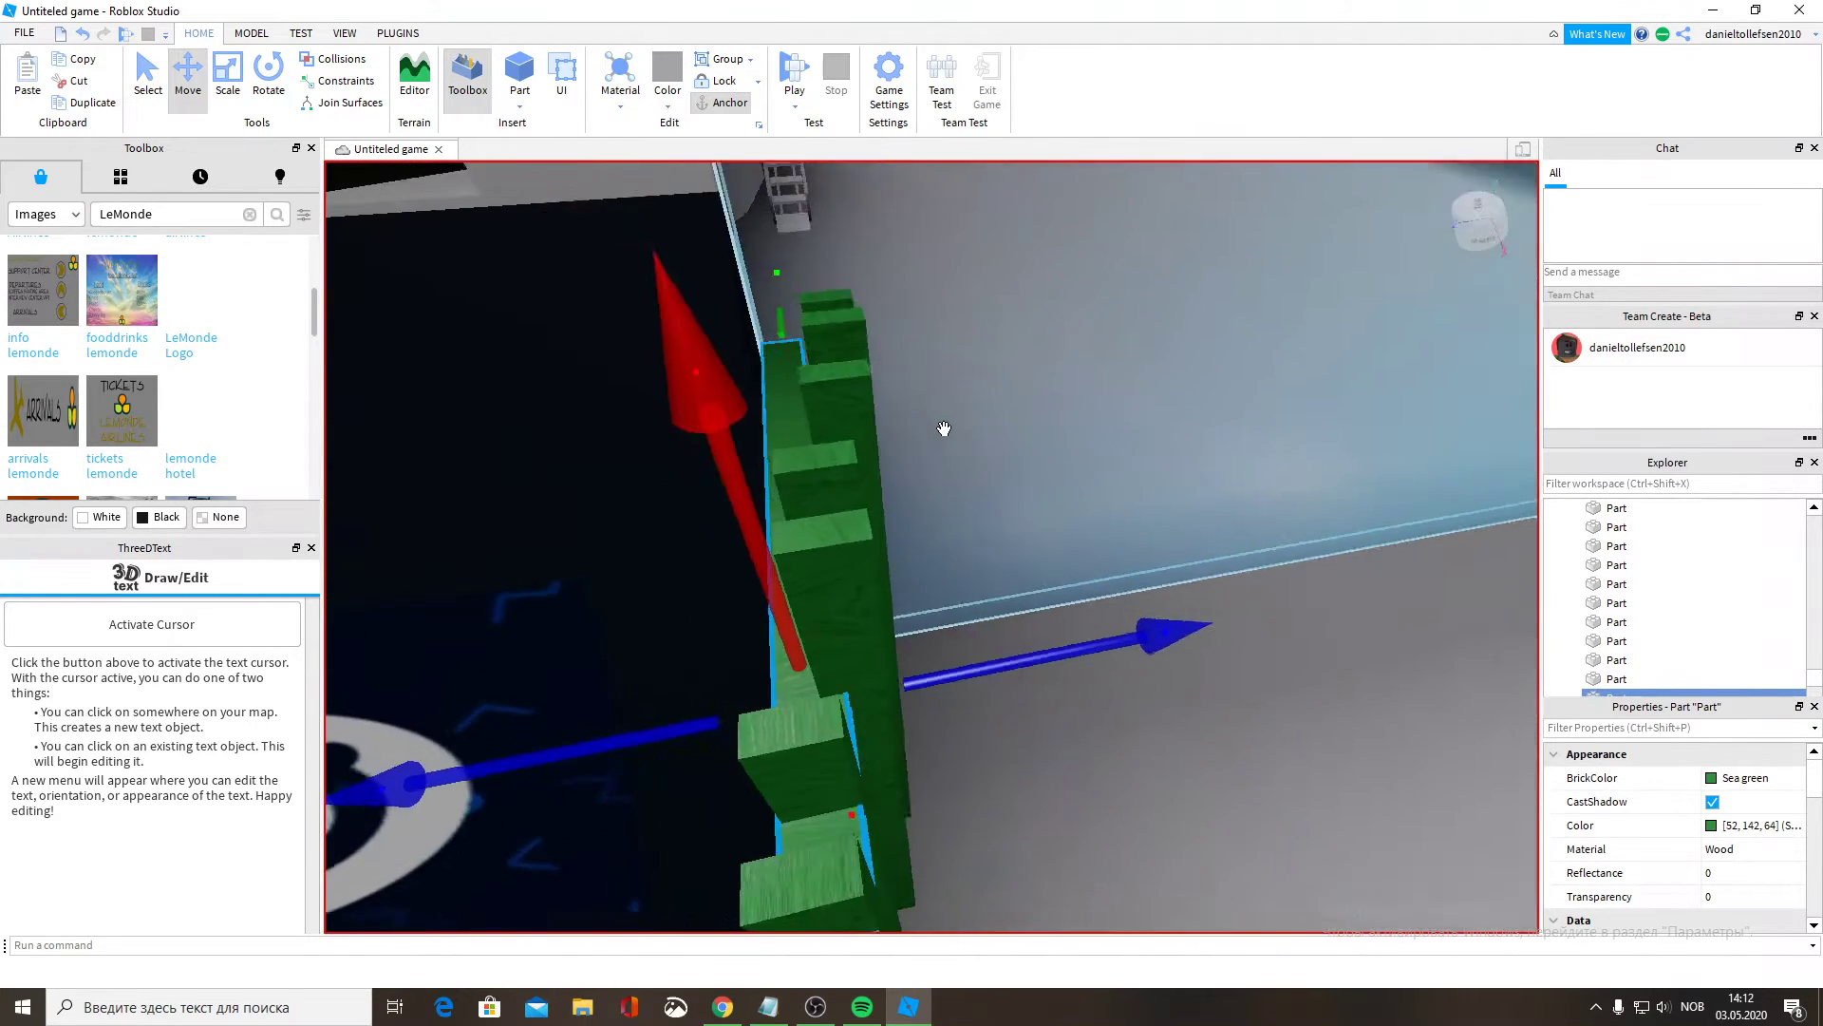
pyautogui.scroll(-5, 944, 429)
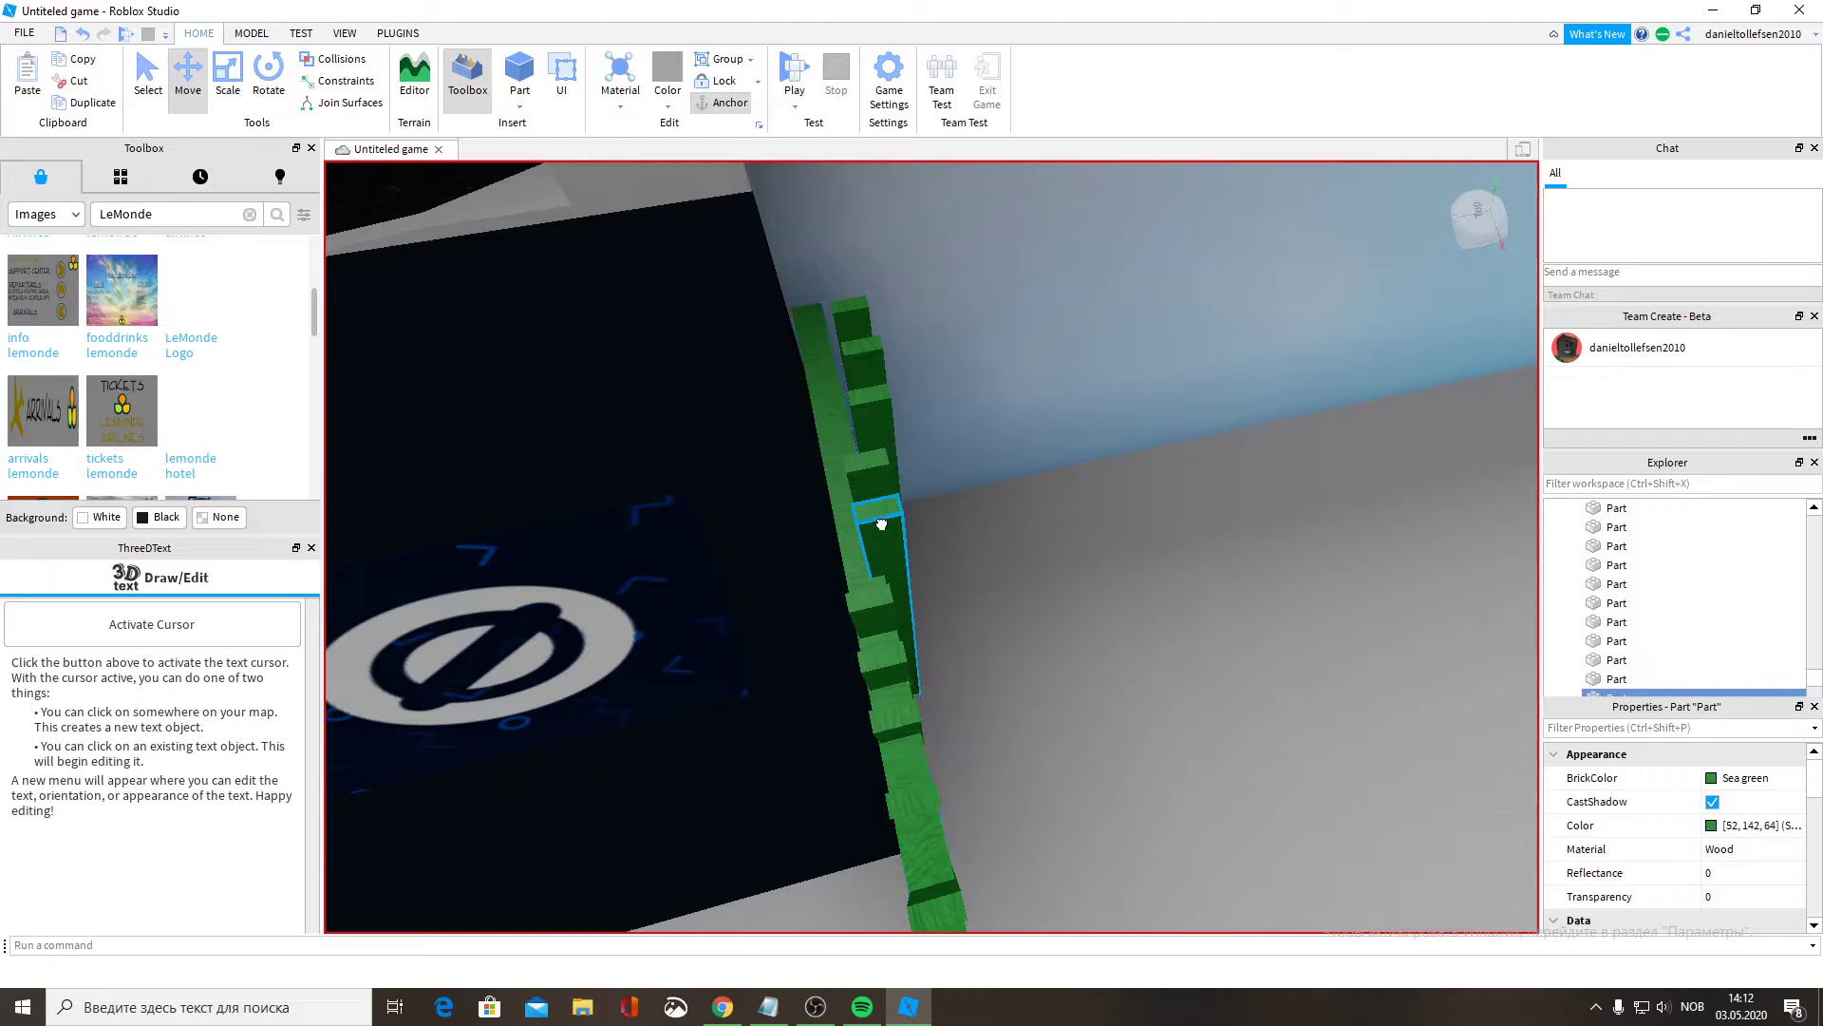
pyautogui.click(807, 676)
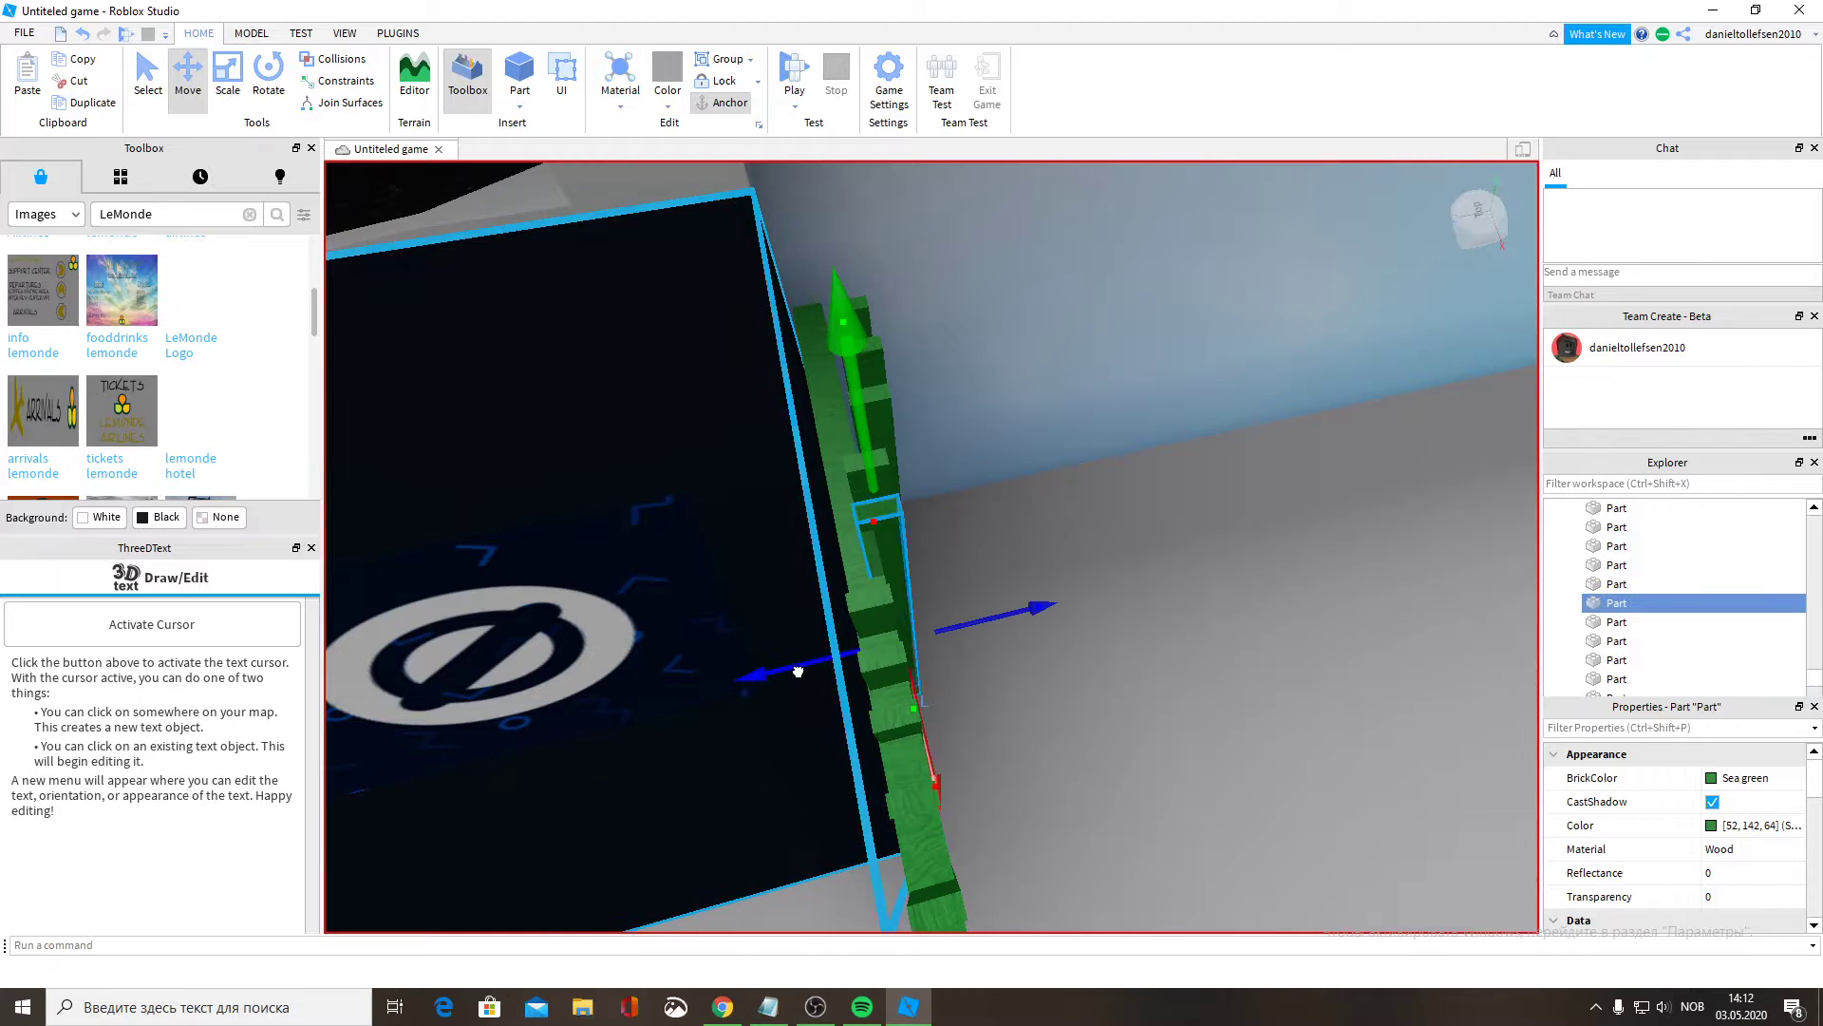
pyautogui.click(891, 545)
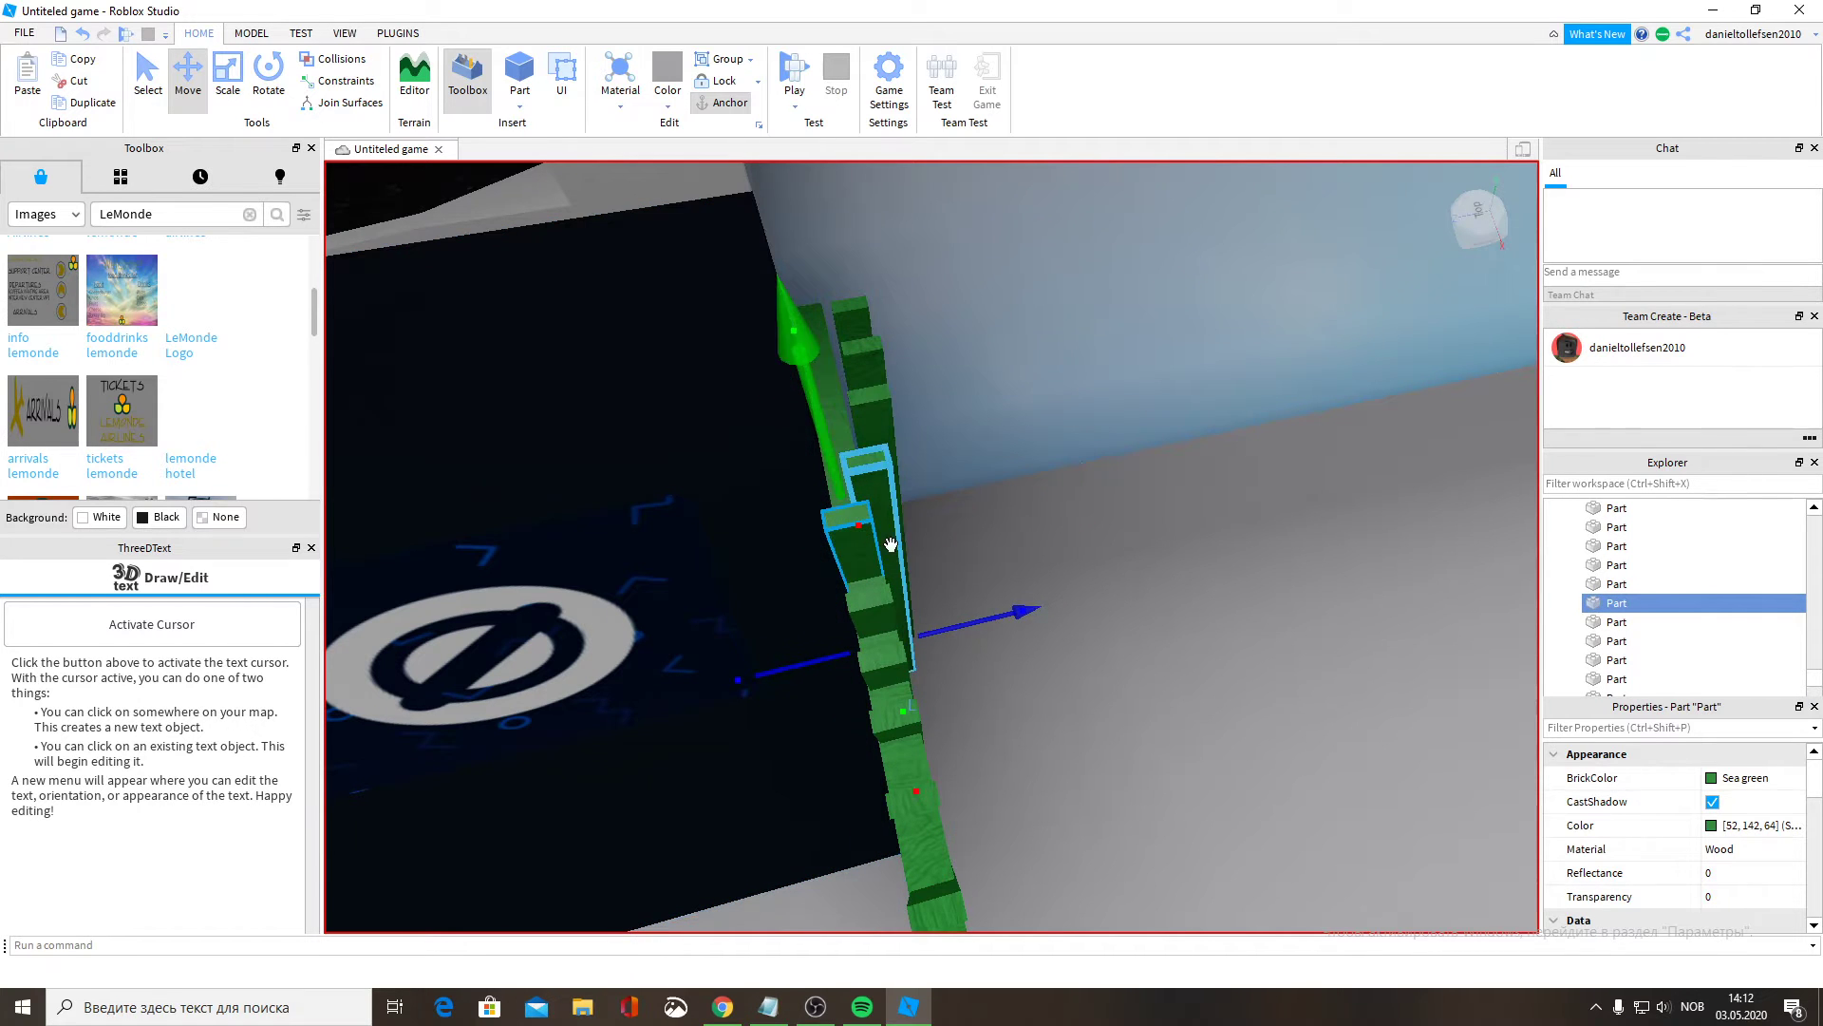
pyautogui.click(869, 481)
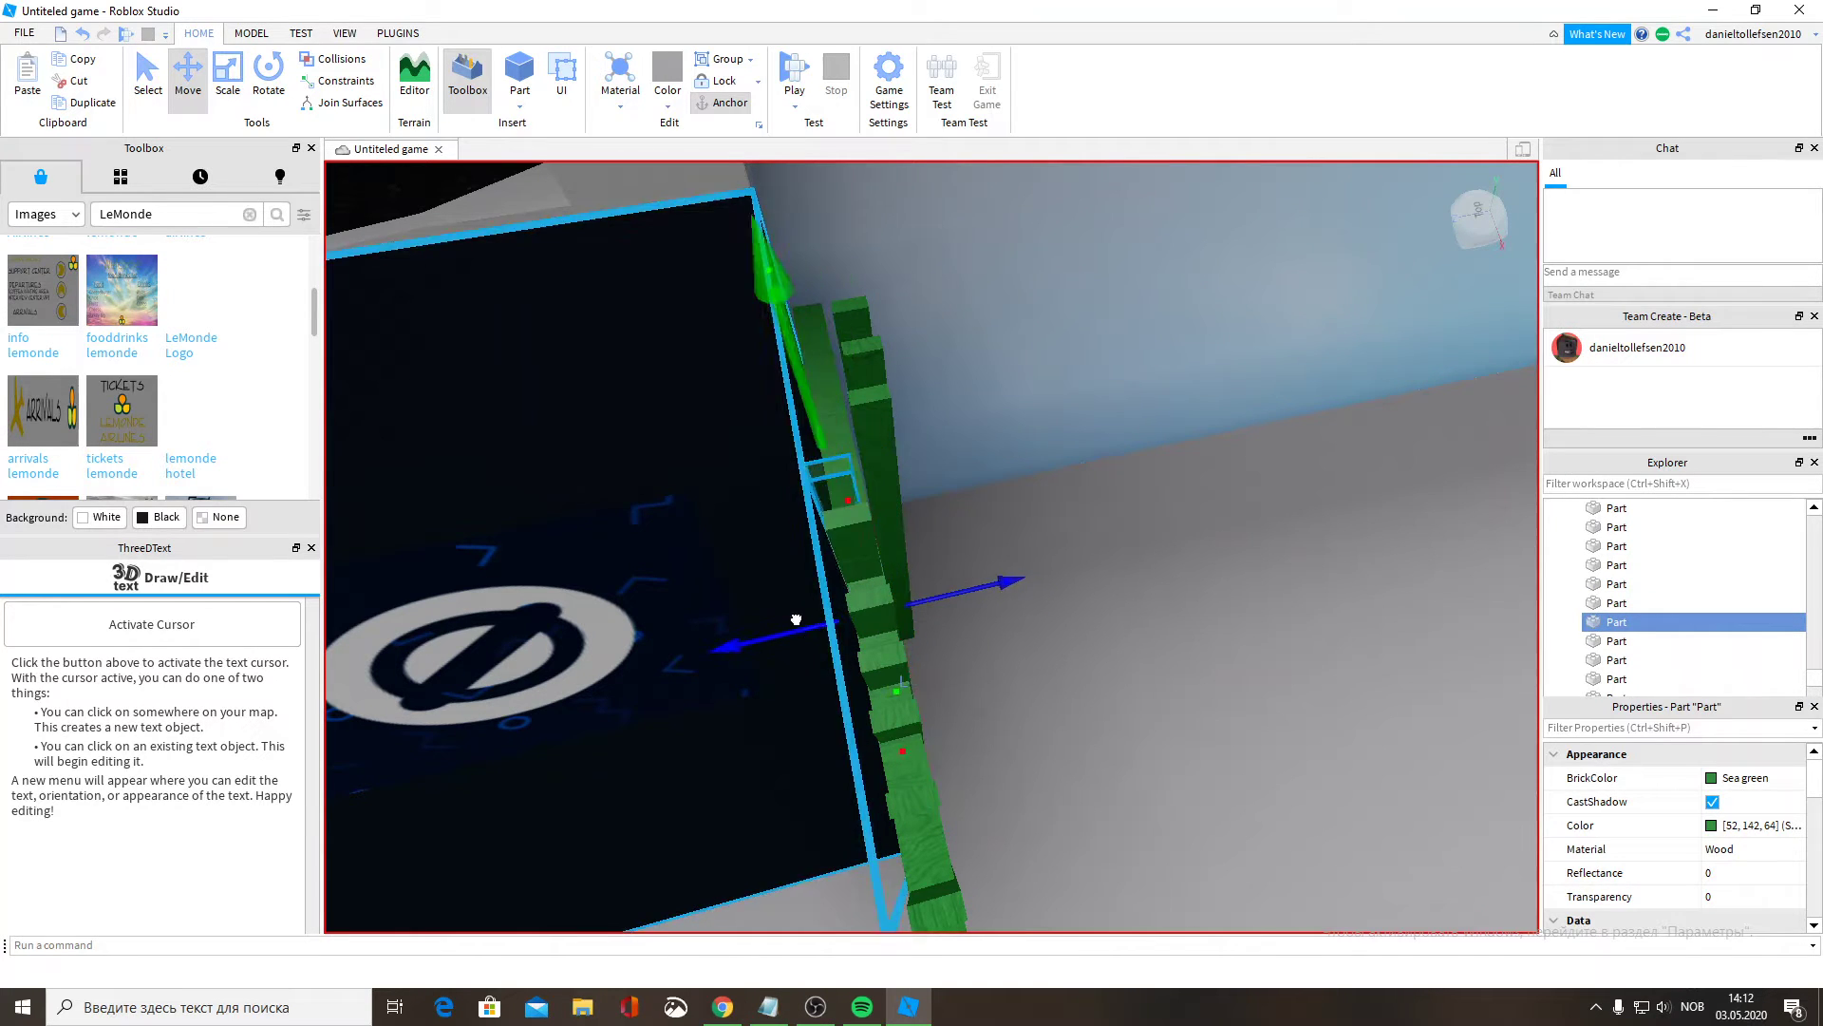
pyautogui.click(869, 410)
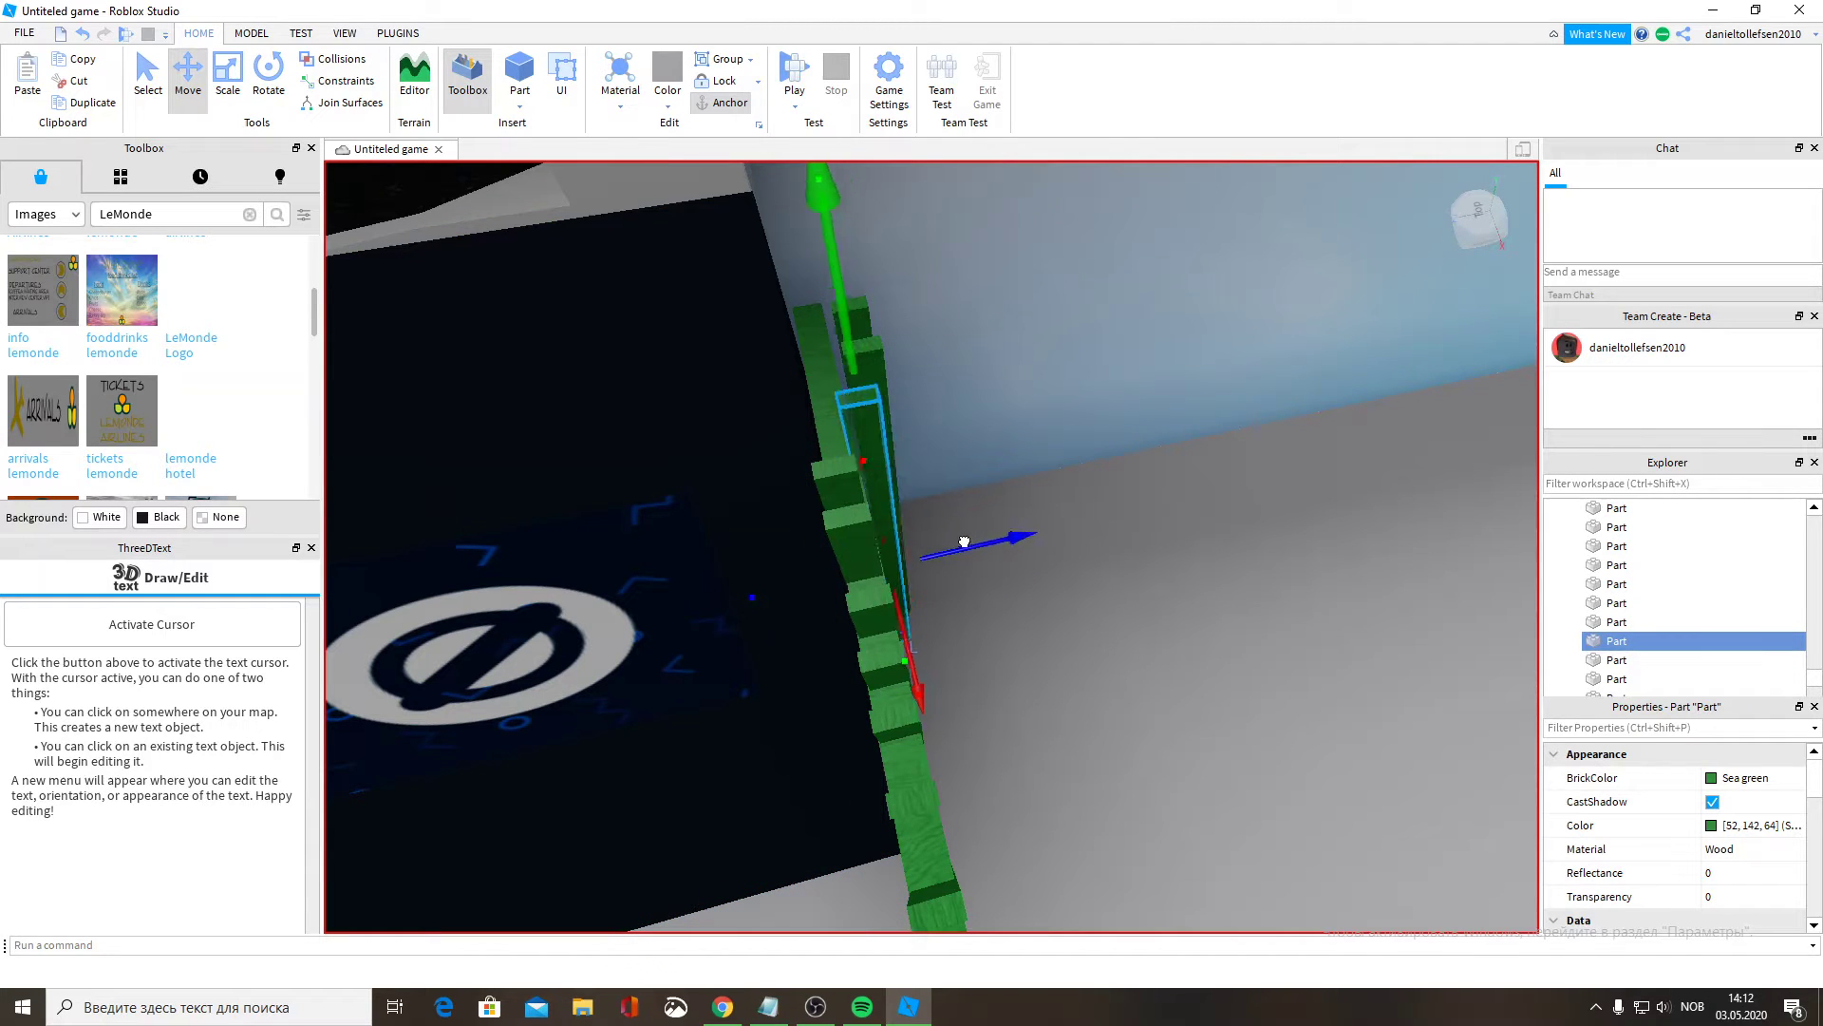
pyautogui.moveTo(1054, 362); pyautogui.dragTo(1058, 365, button='right')
pyautogui.click(929, 582)
pyautogui.hotkey('ctrl', 'd')
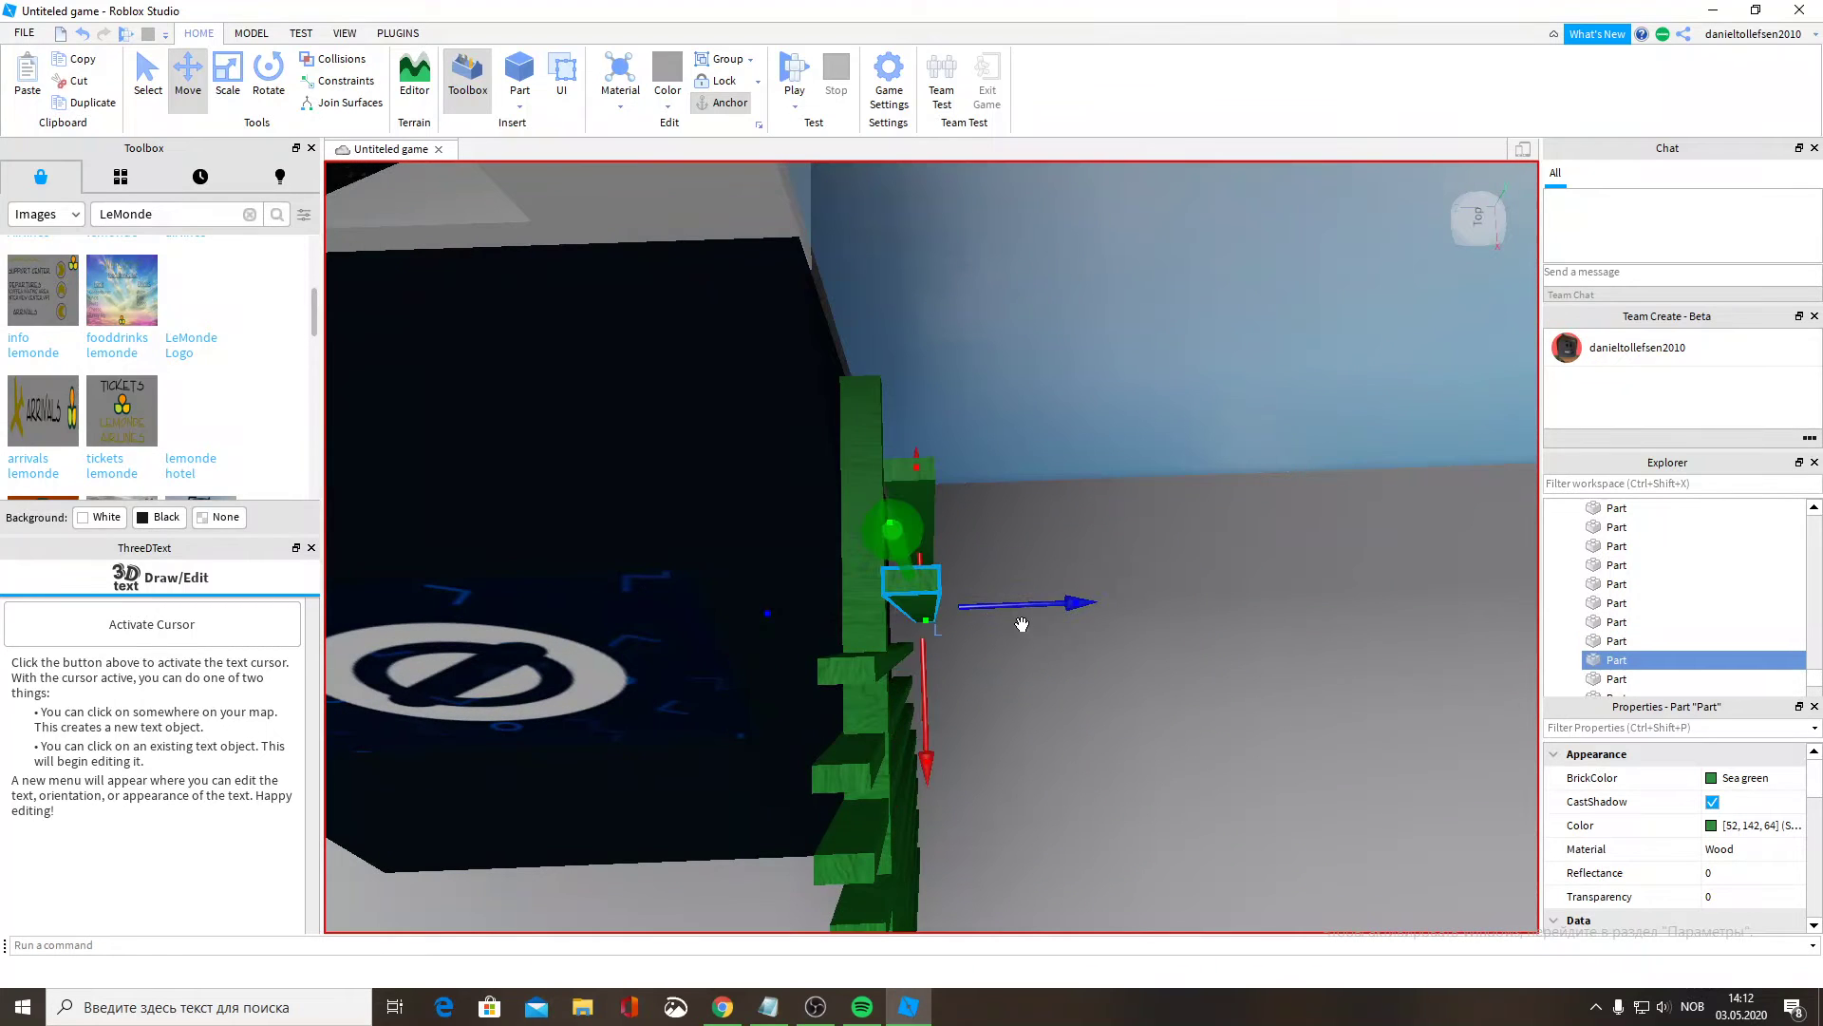
pyautogui.moveTo(1046, 608); pyautogui.dragTo(1014, 598)
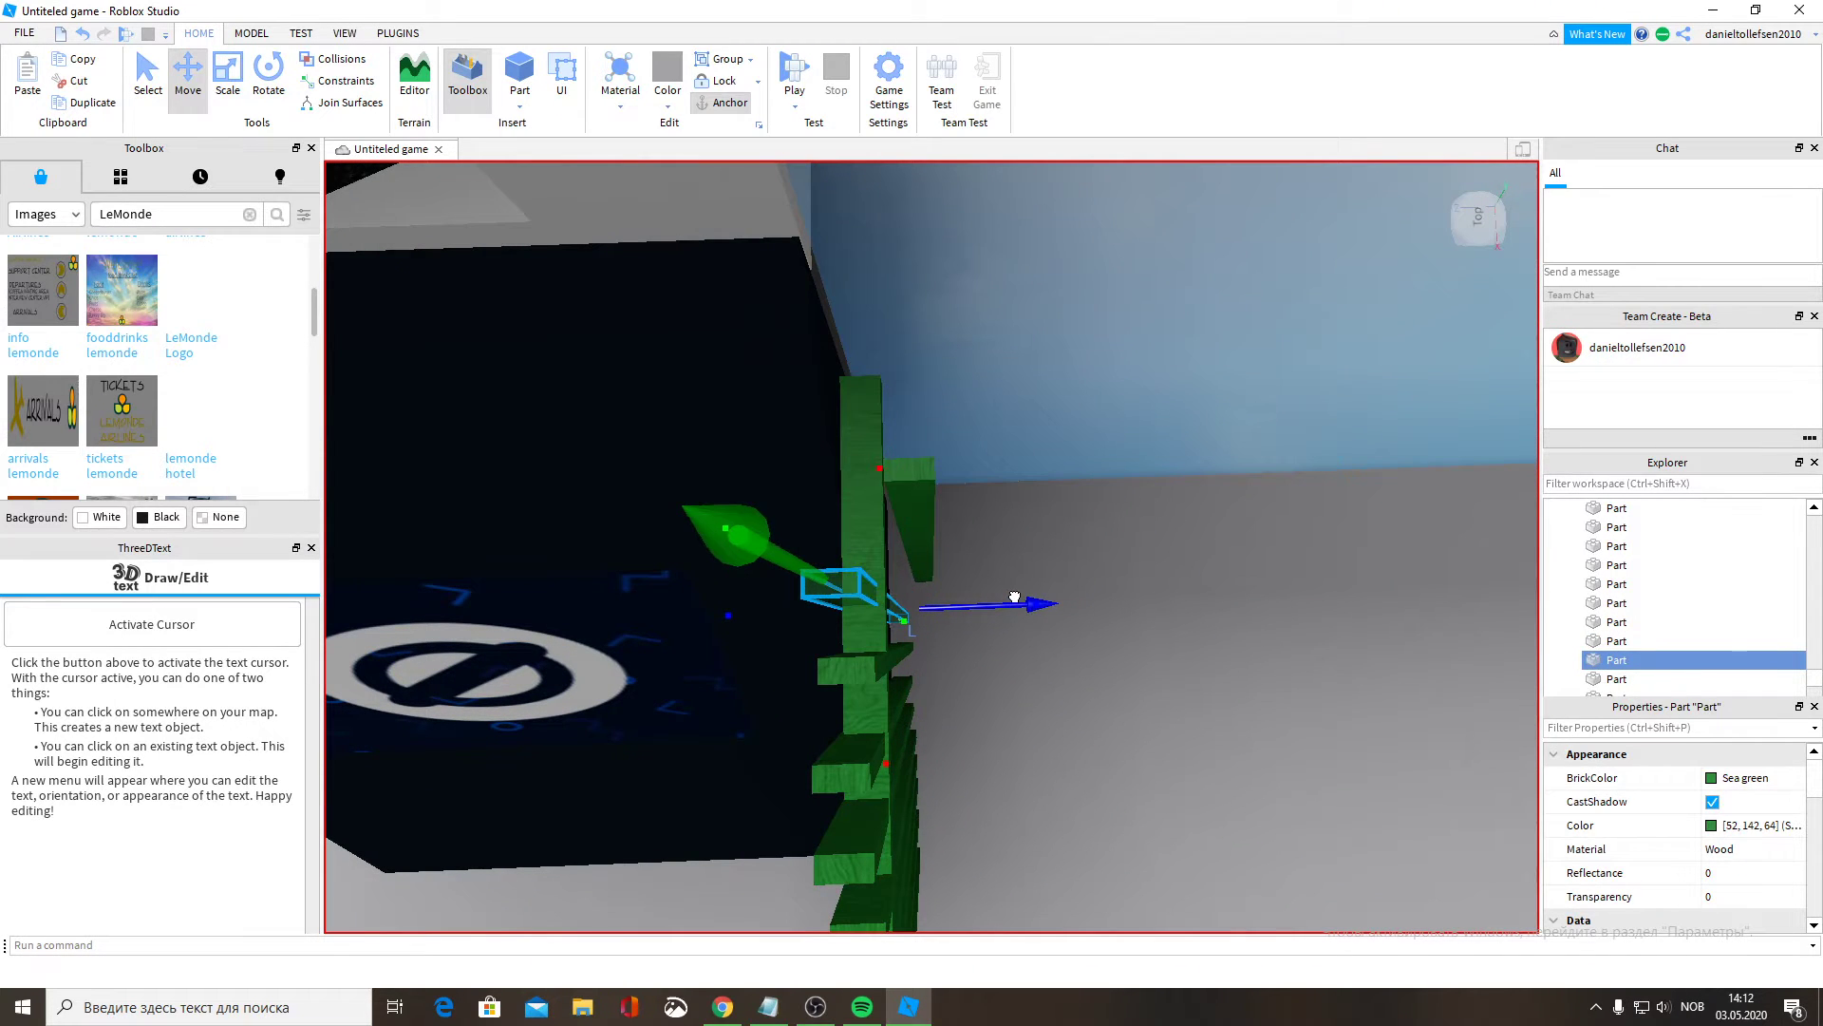
pyautogui.click(921, 503)
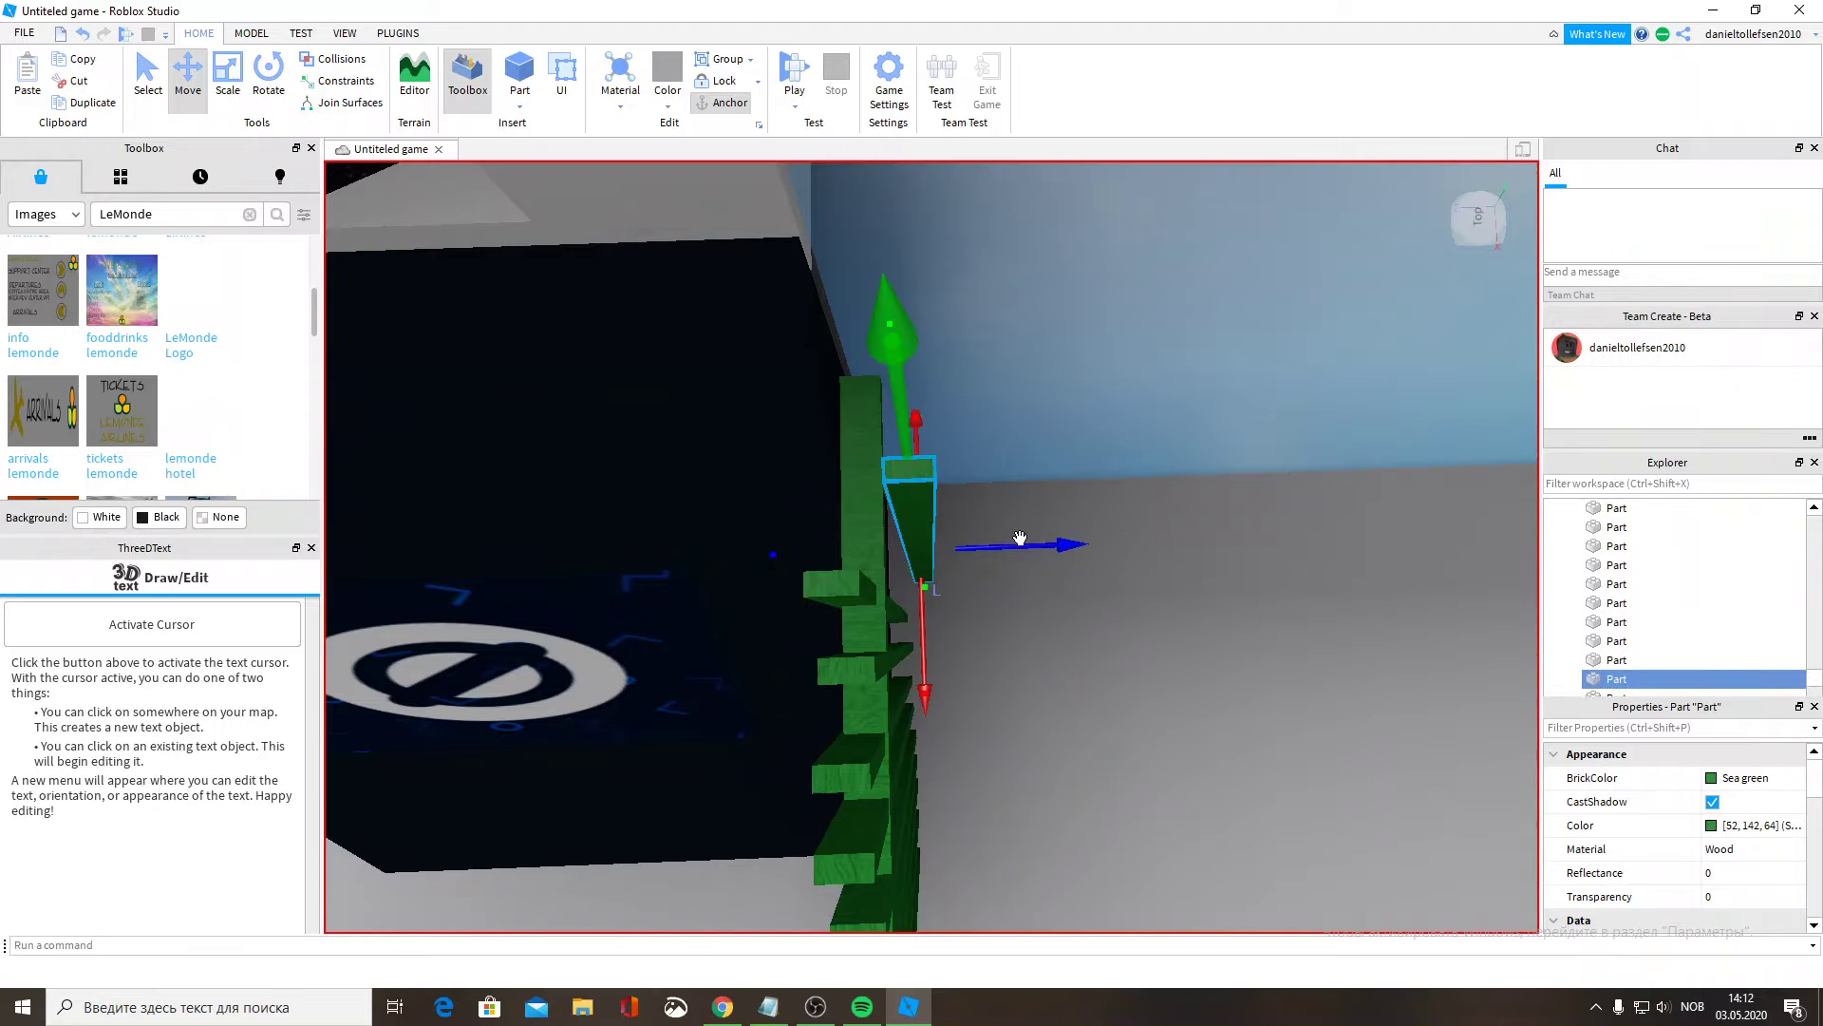
pyautogui.moveTo(1036, 552); pyautogui.dragTo(1000, 554)
# Lower the same five green posts one by one to level their tops above the rail with the other posts.
pyautogui.press('d')
pyautogui.moveTo(1025, 553); pyautogui.dragTo(1033, 549, button='right')
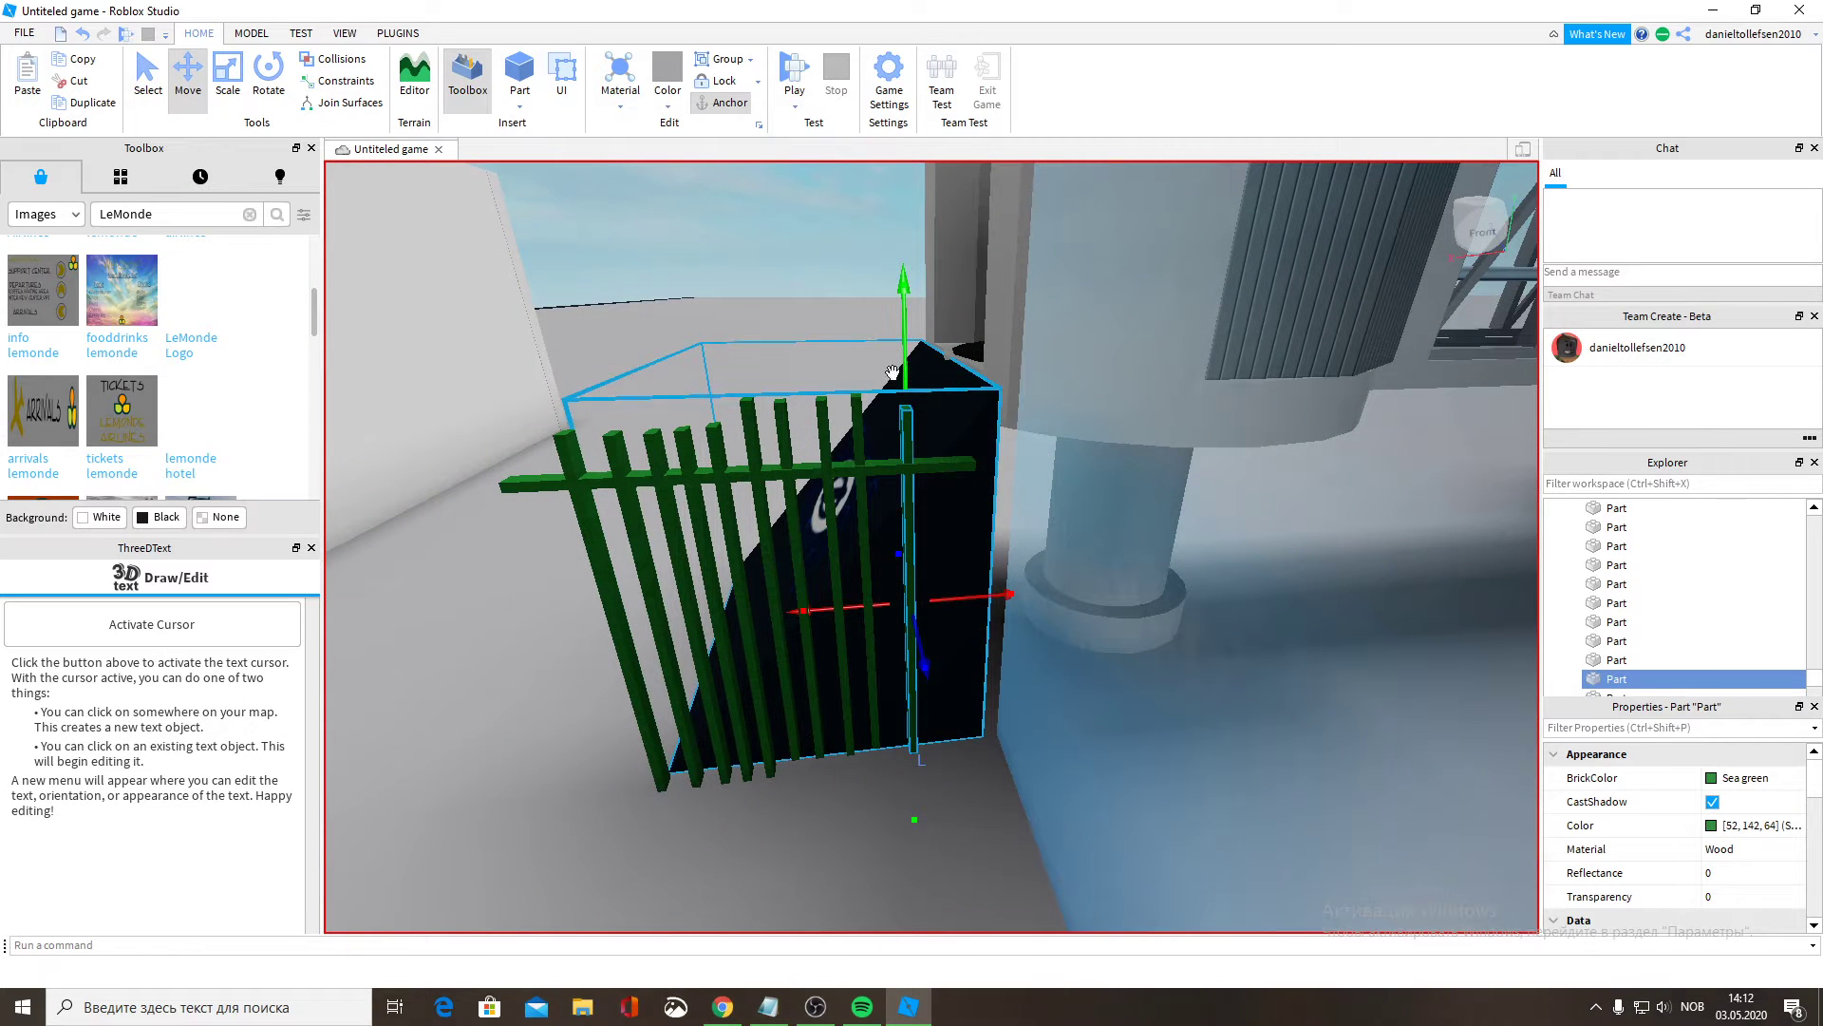
pyautogui.click(749, 437)
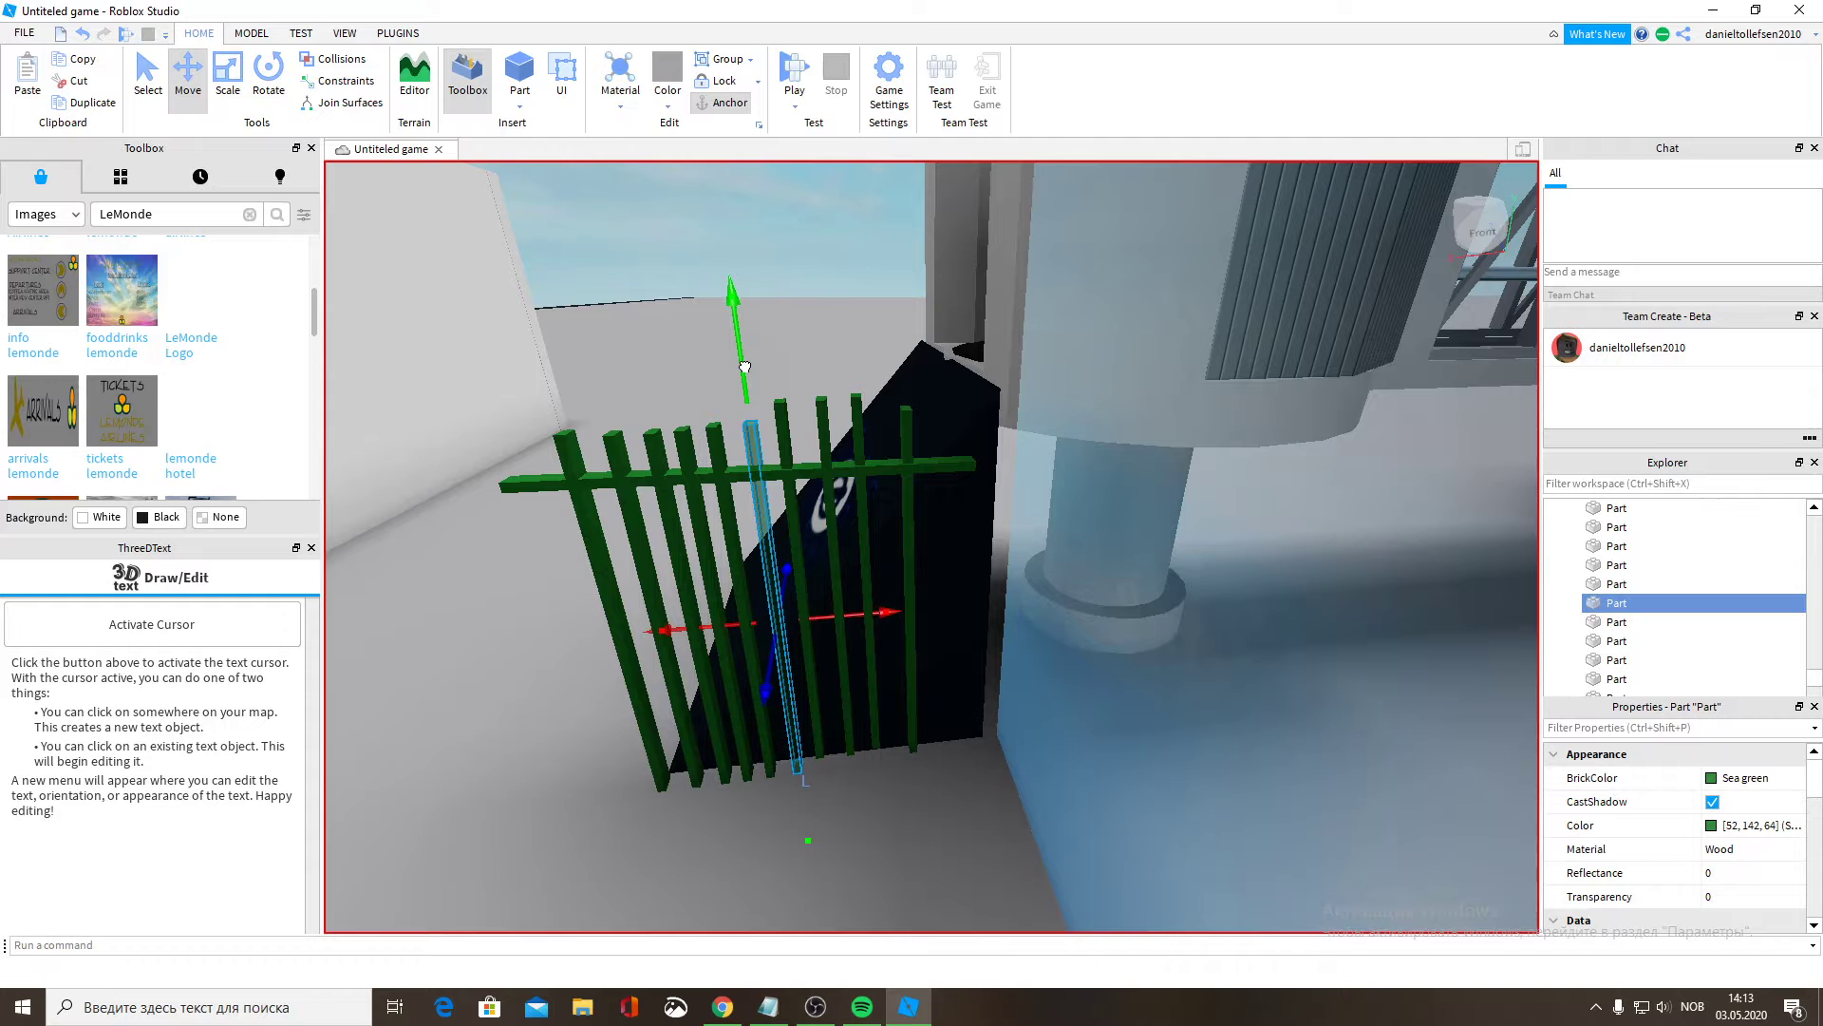
pyautogui.click(789, 456)
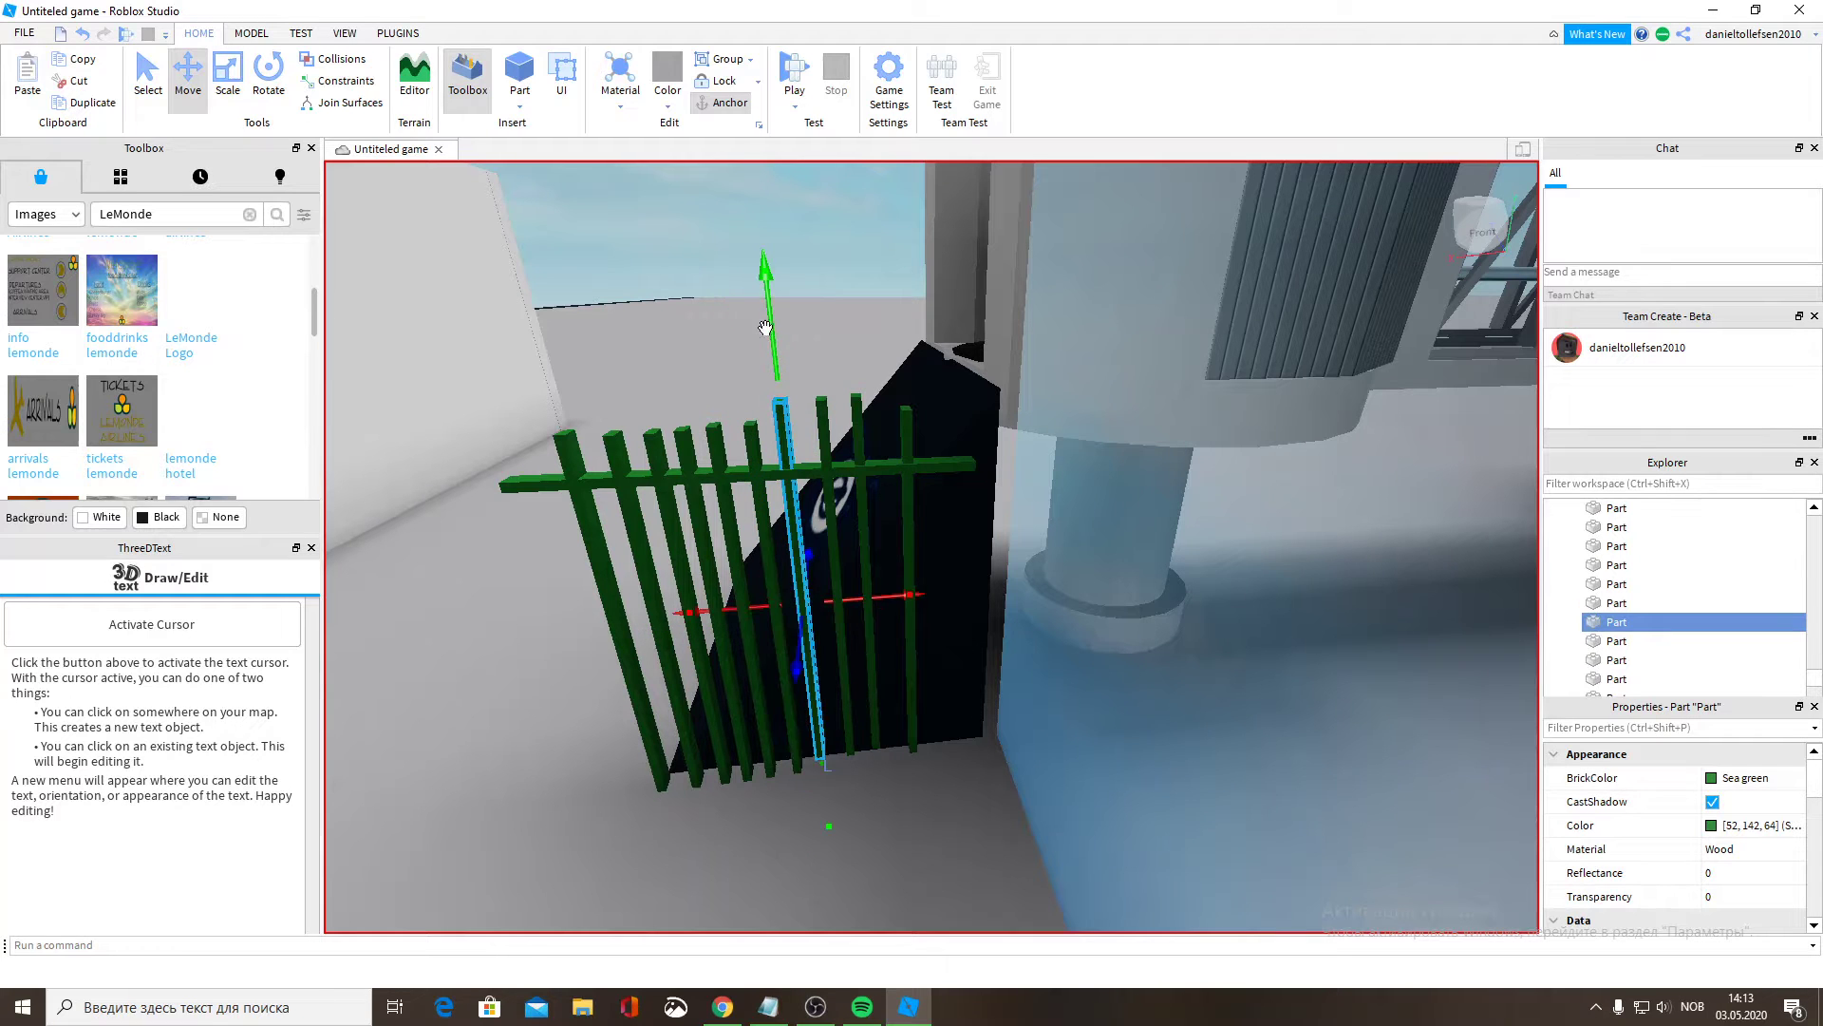
pyautogui.click(818, 404)
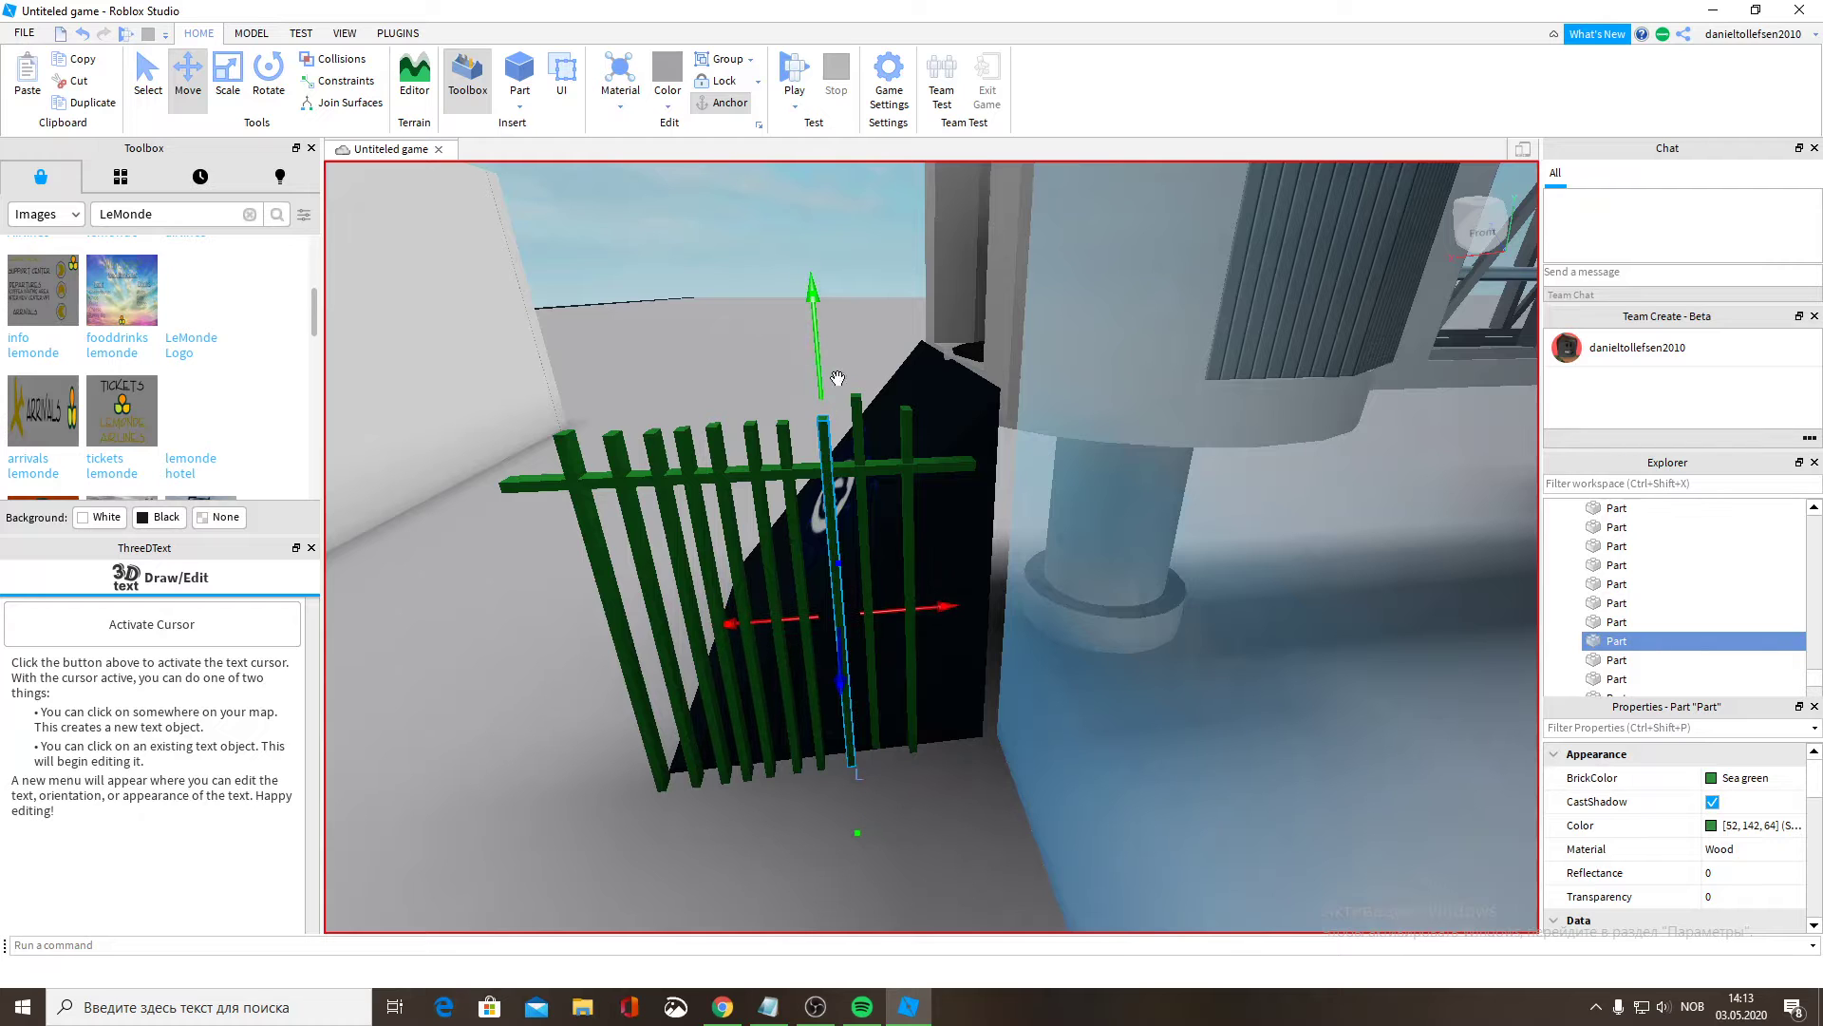
pyautogui.click(857, 407)
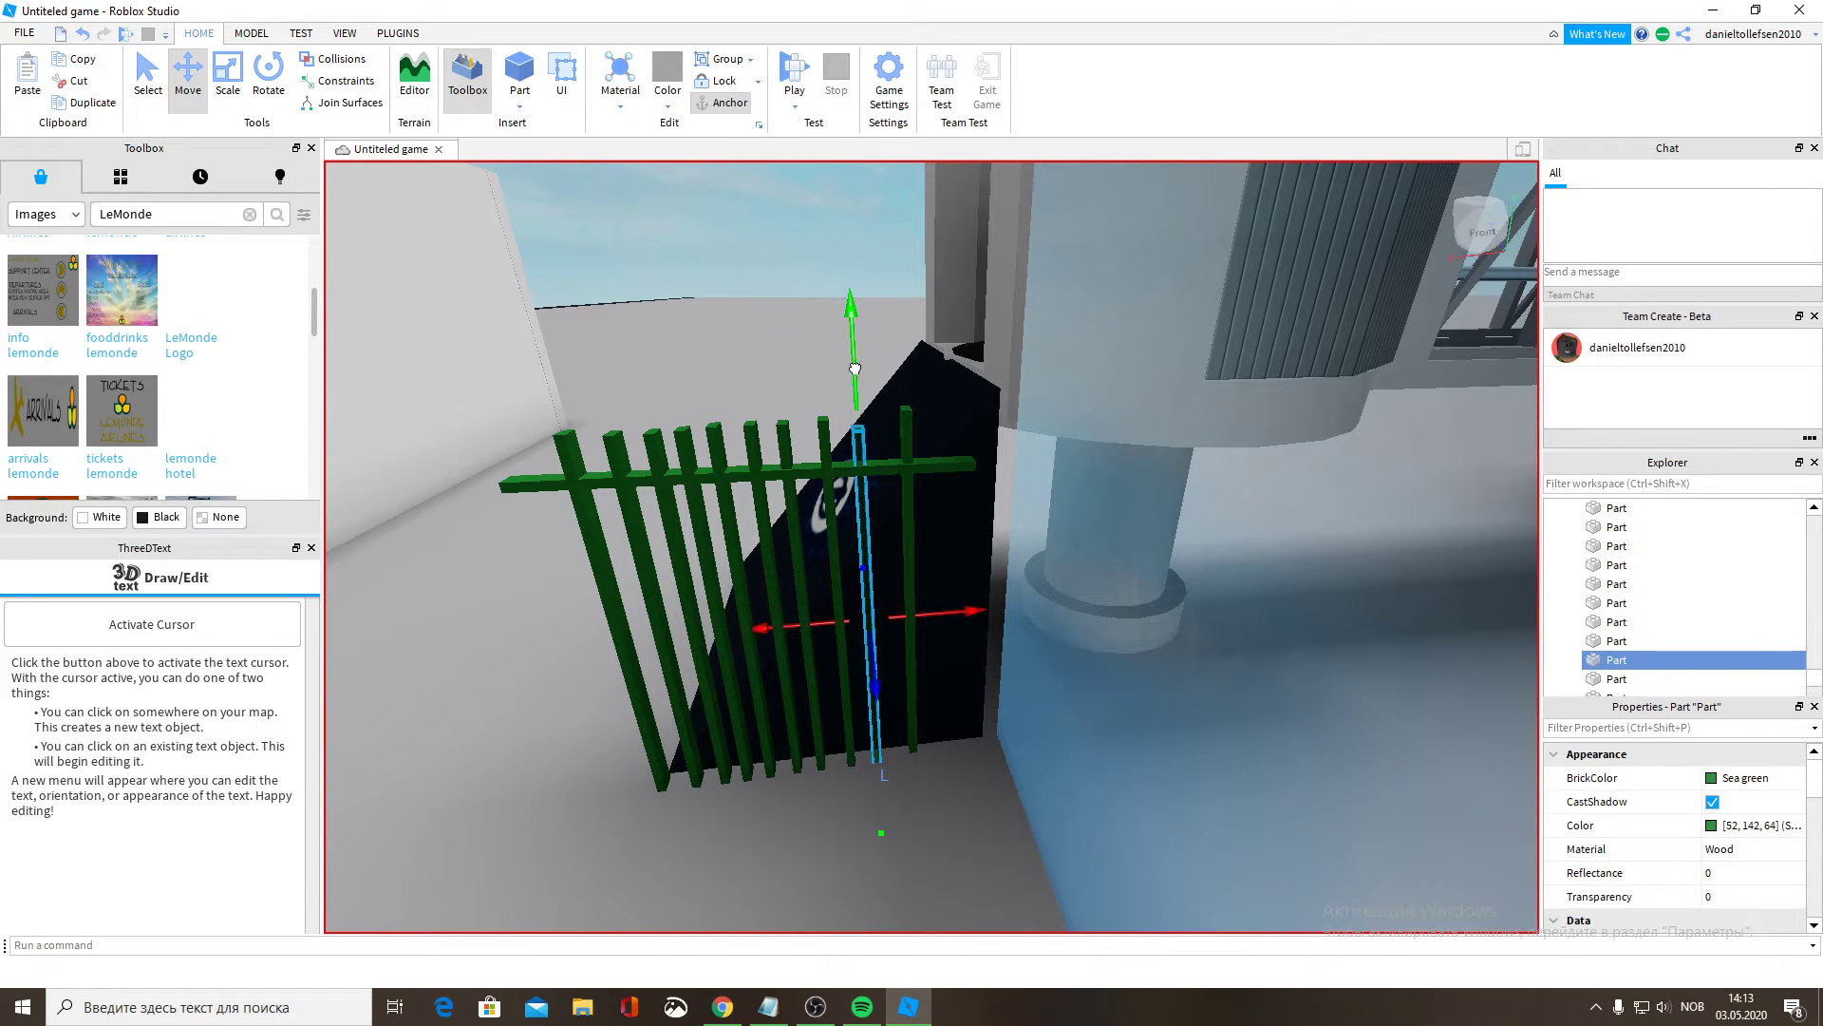
pyautogui.click(907, 413)
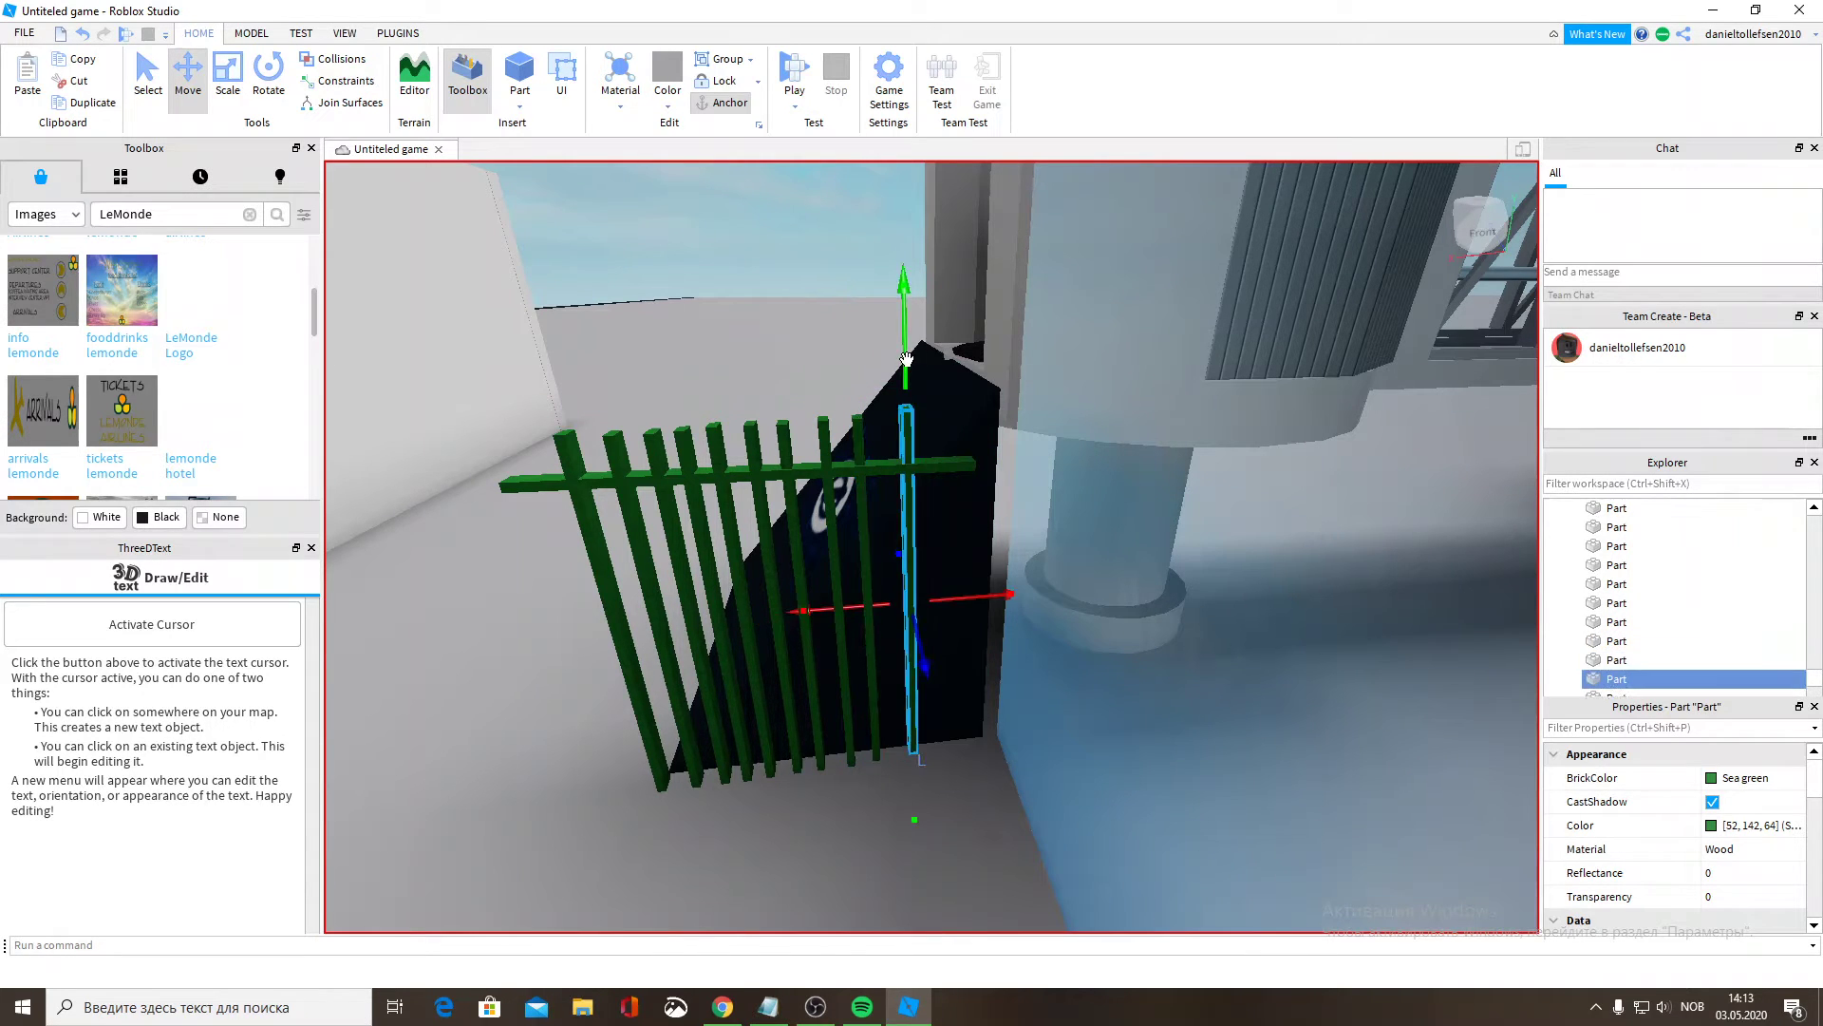
pyautogui.moveTo(907, 358); pyautogui.dragTo(906, 370)
pyautogui.moveTo(906, 372); pyautogui.dragTo(961, 415, button='right')
pyautogui.click(978, 391)
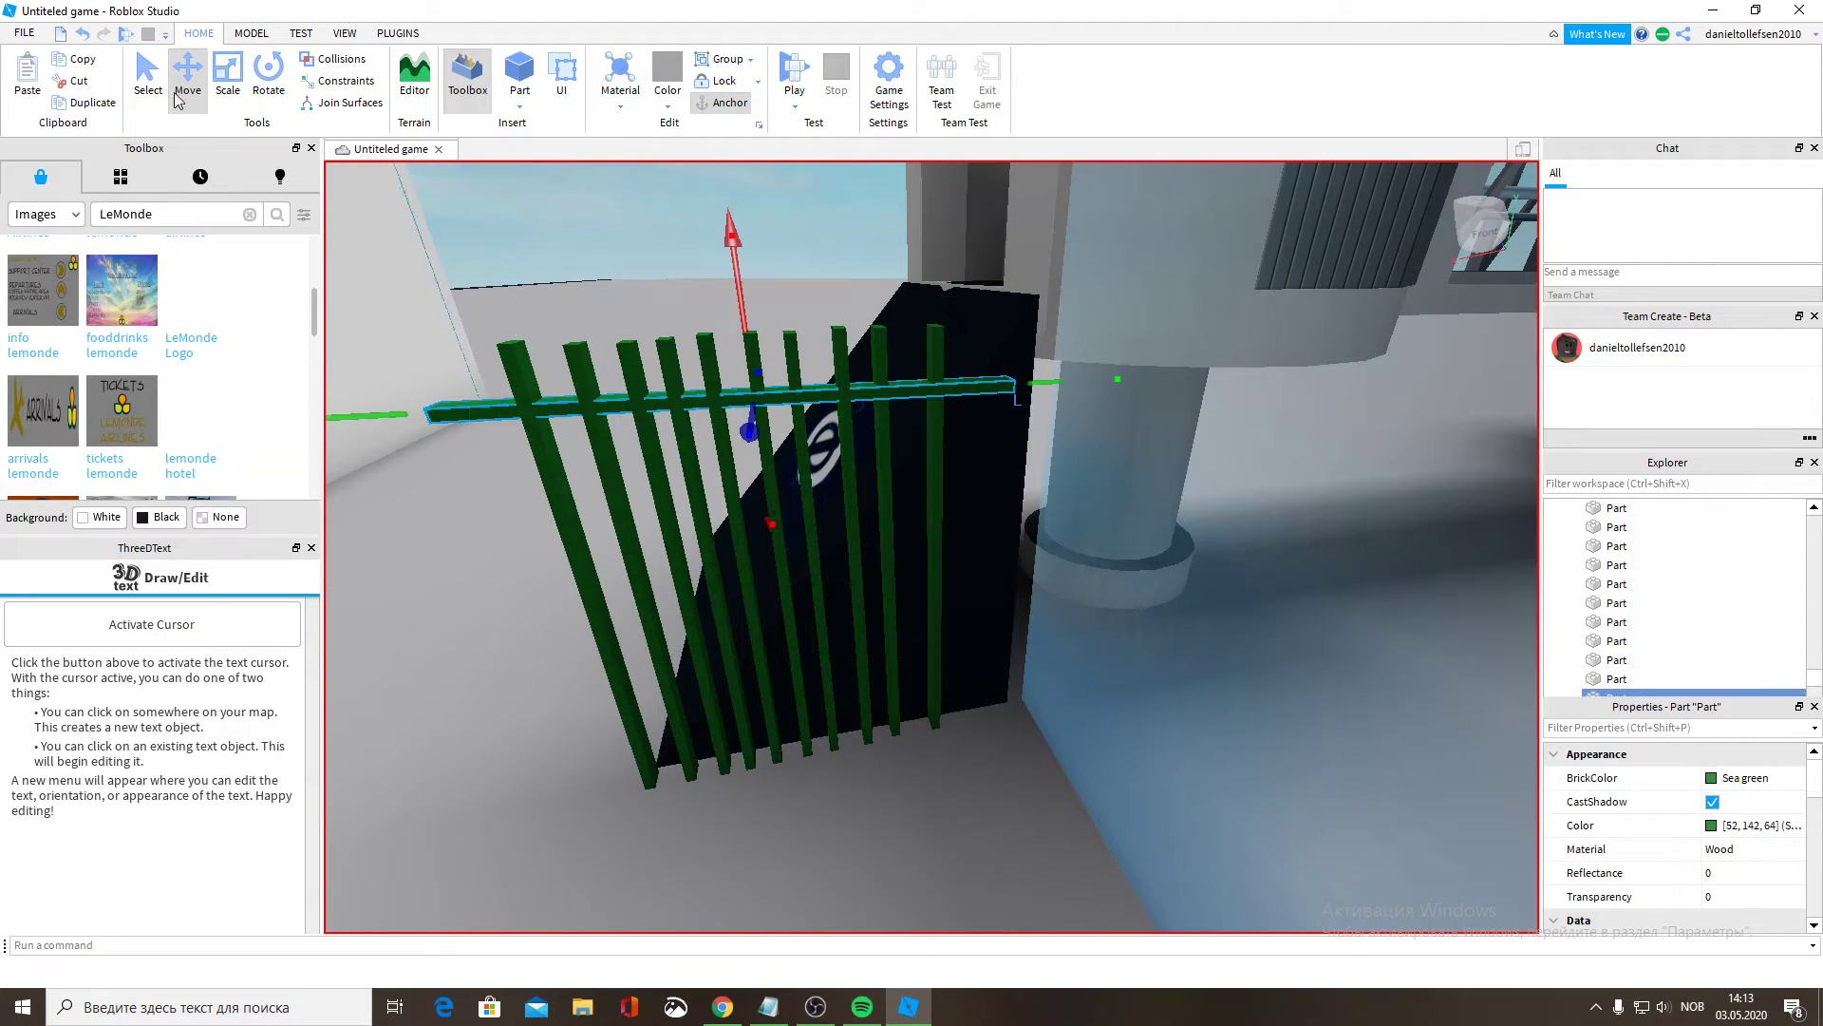
pyautogui.click(25, 81)
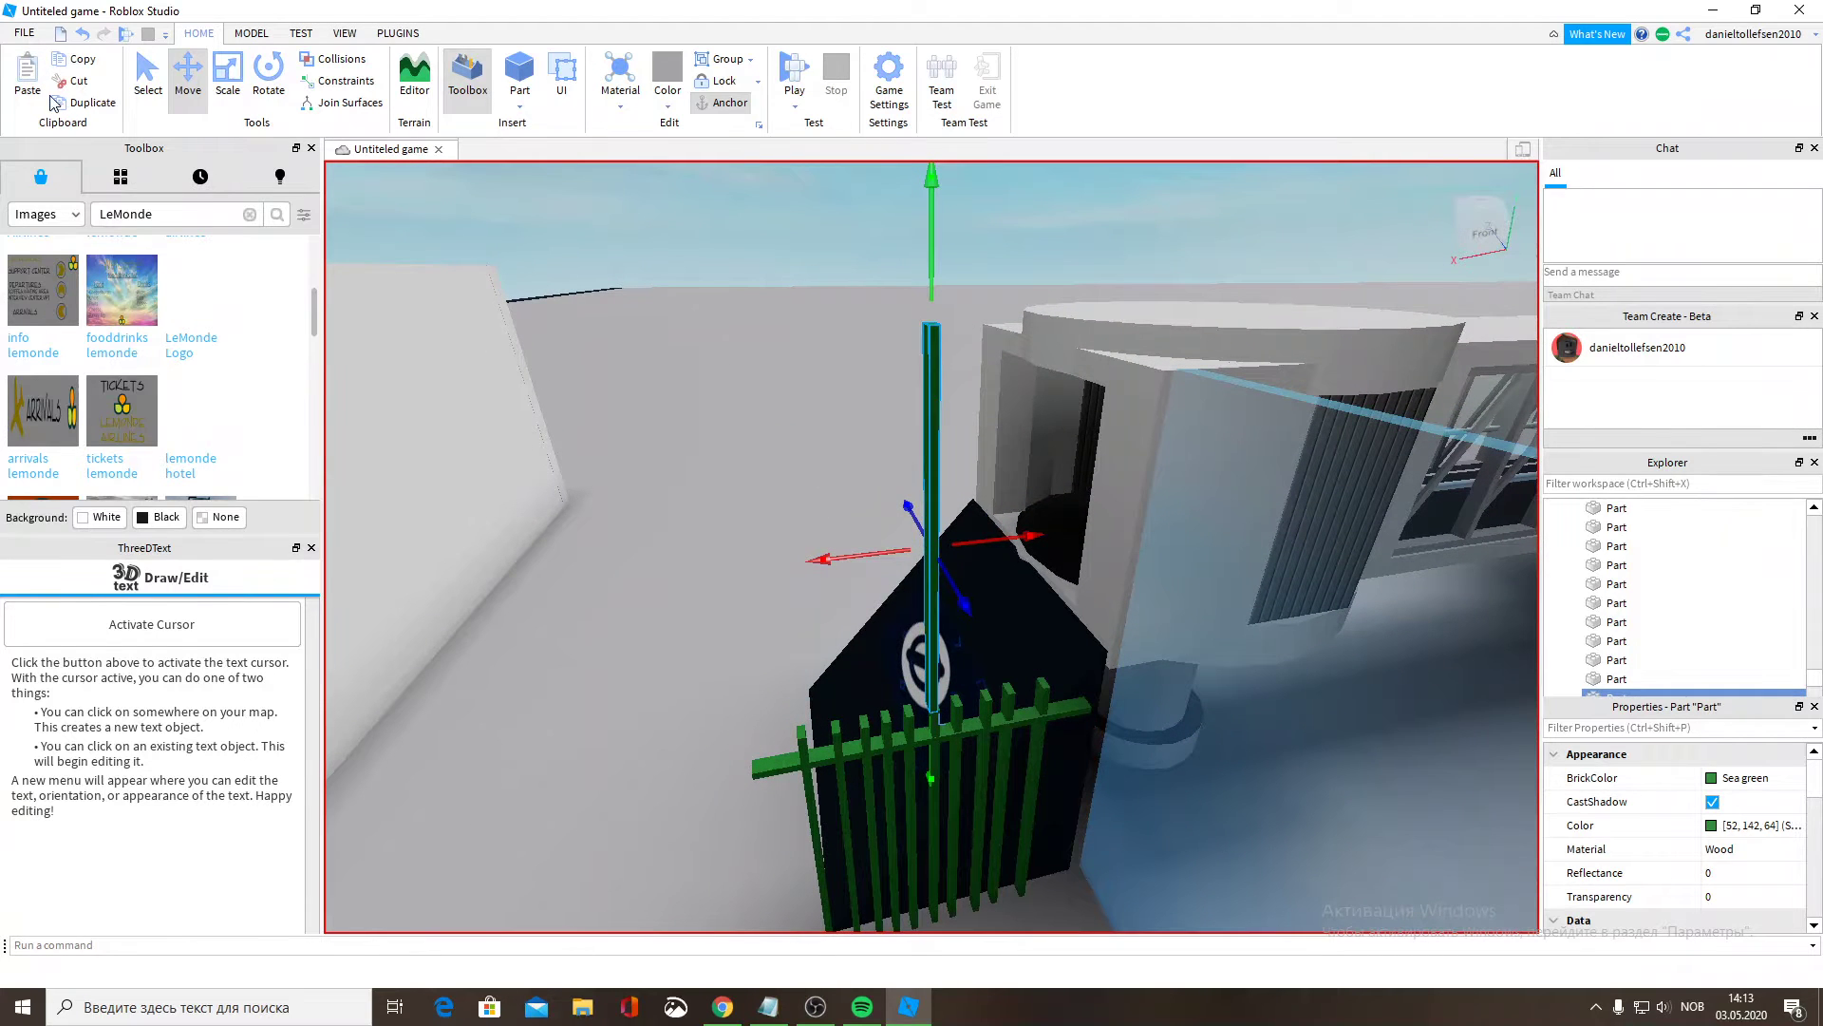
pyautogui.click(78, 83)
# Copy the horizontal rail, paste a second one and place it across the posts just below the first rail, close to the glass wall.
pyautogui.moveTo(810, 557); pyautogui.dragTo(976, 521, button='right')
pyautogui.click(975, 521)
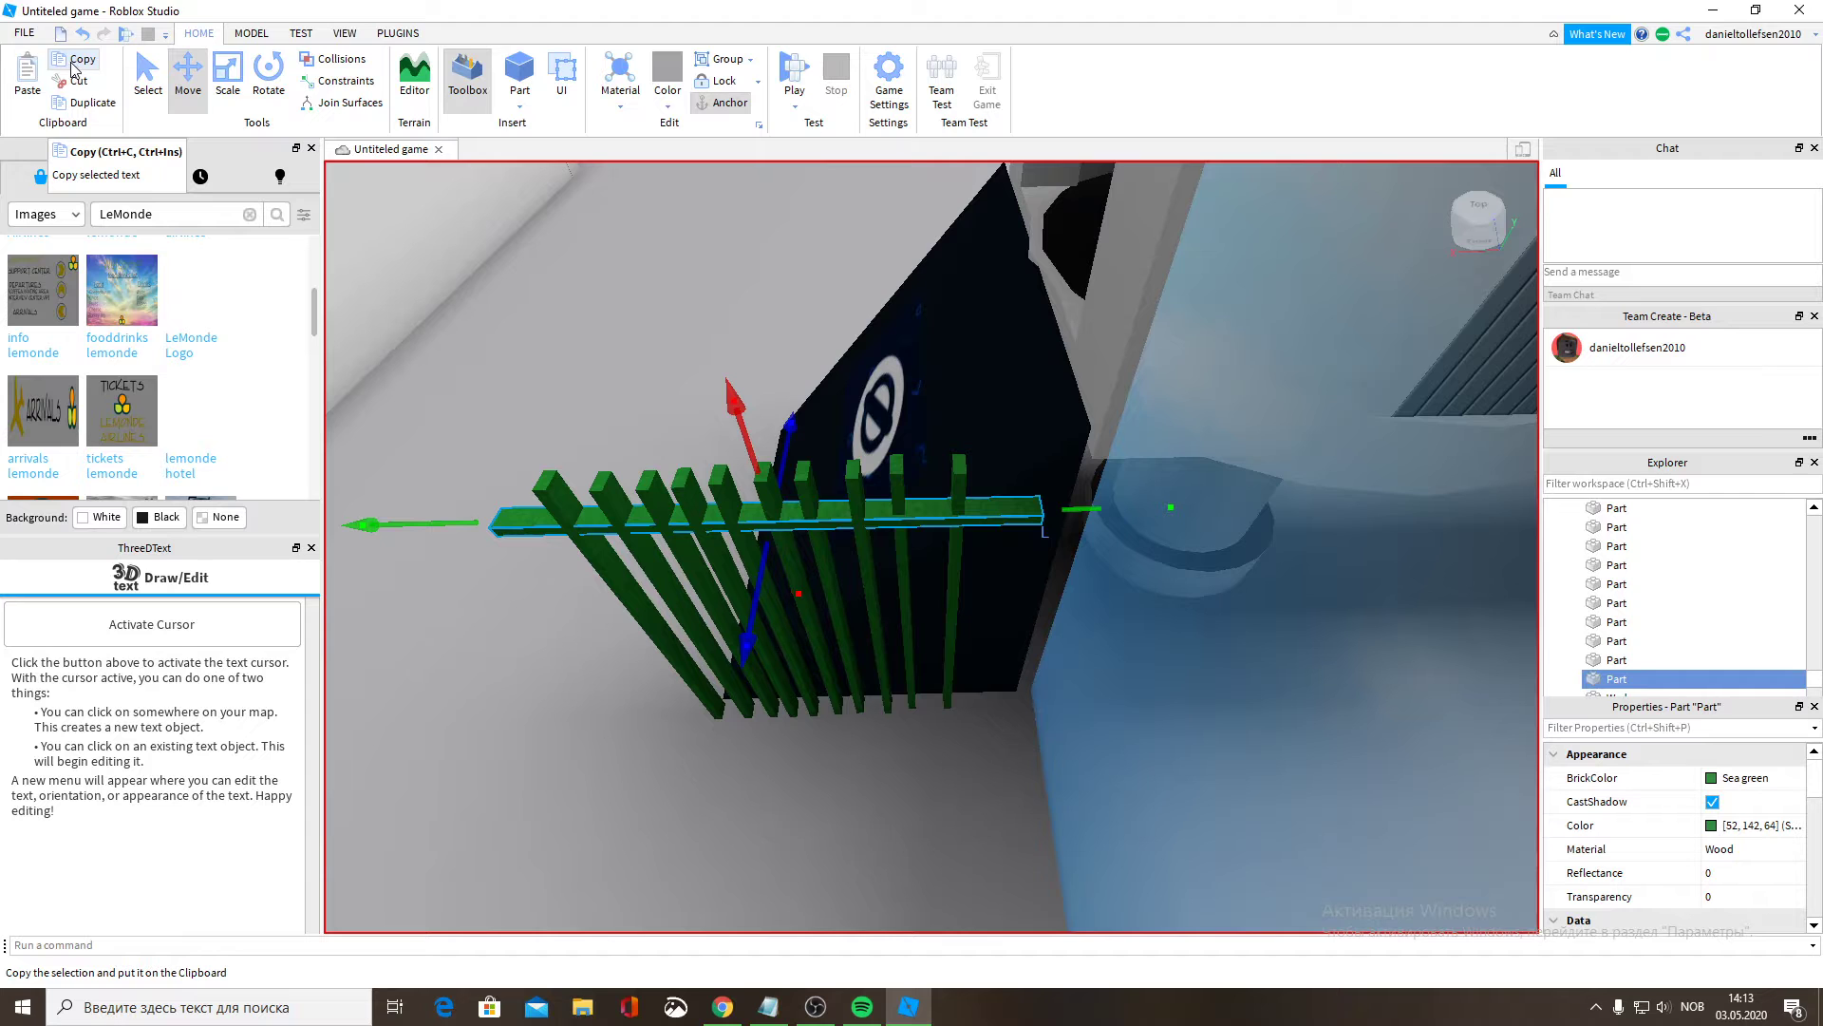
pyautogui.click(28, 84)
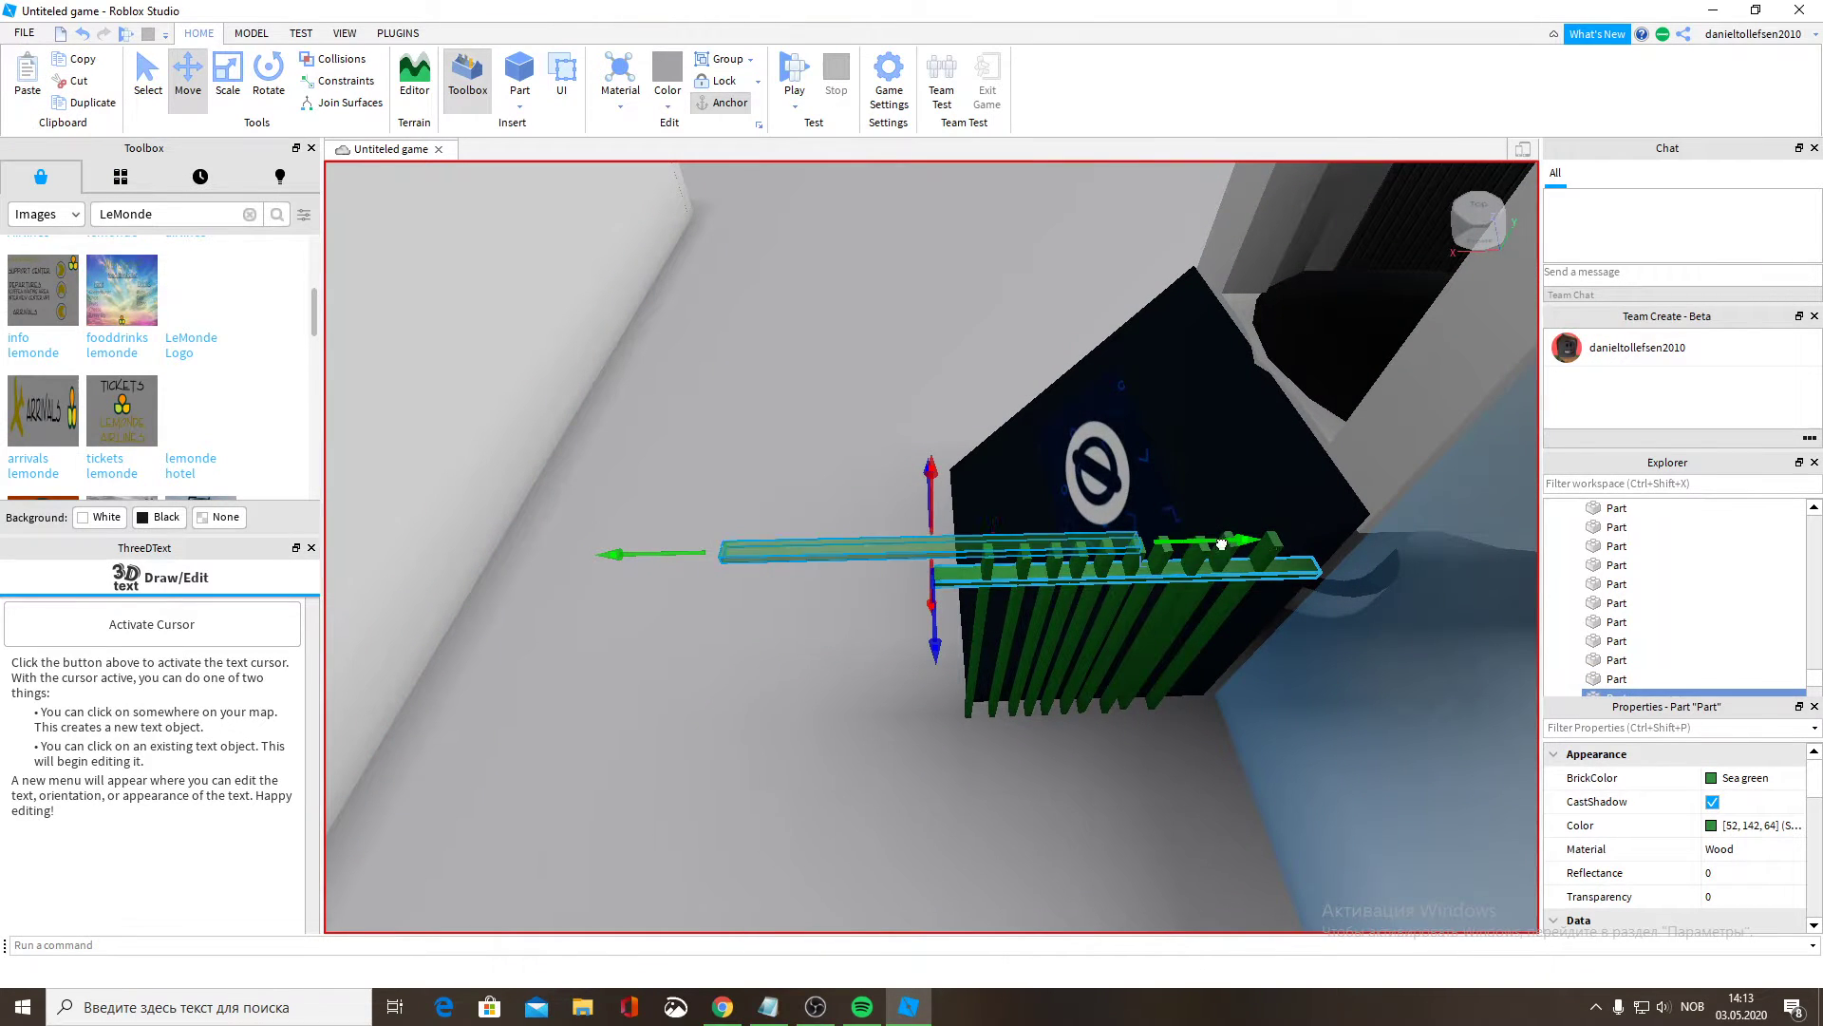
pyautogui.moveTo(1222, 544); pyautogui.dragTo(1405, 534)
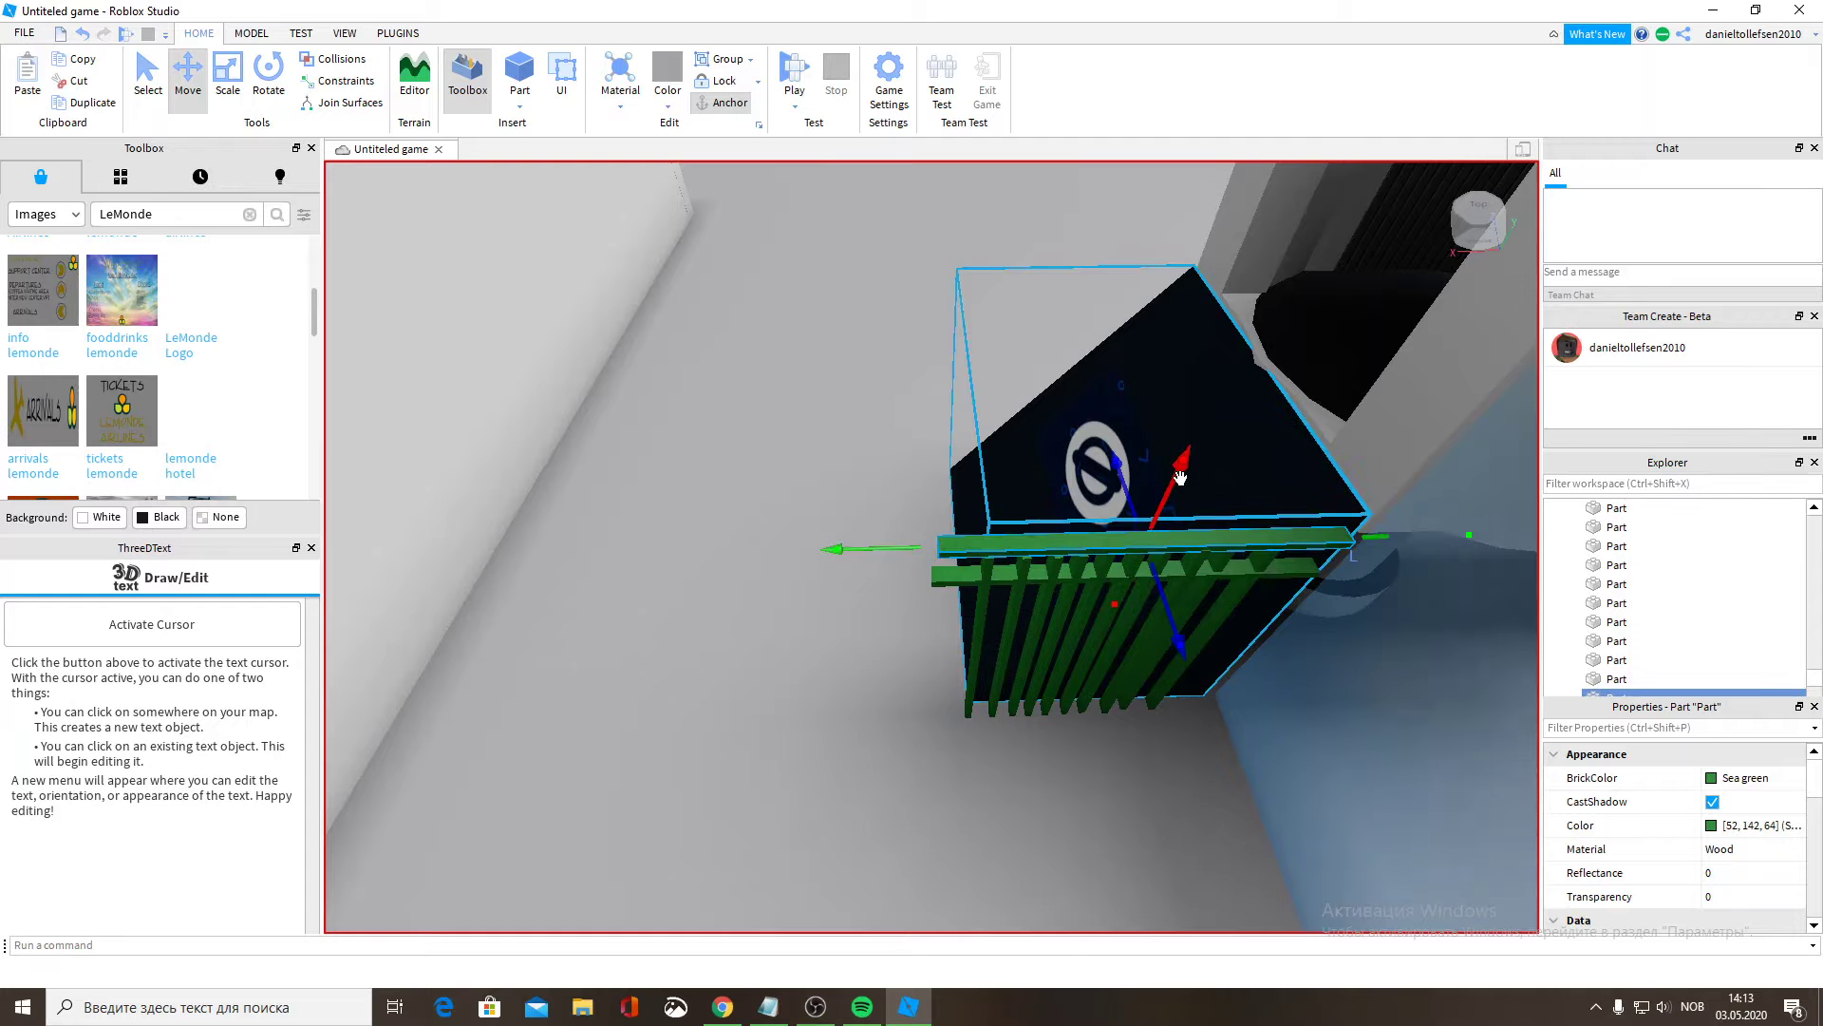
pyautogui.moveTo(1180, 478); pyautogui.dragTo(1172, 536)
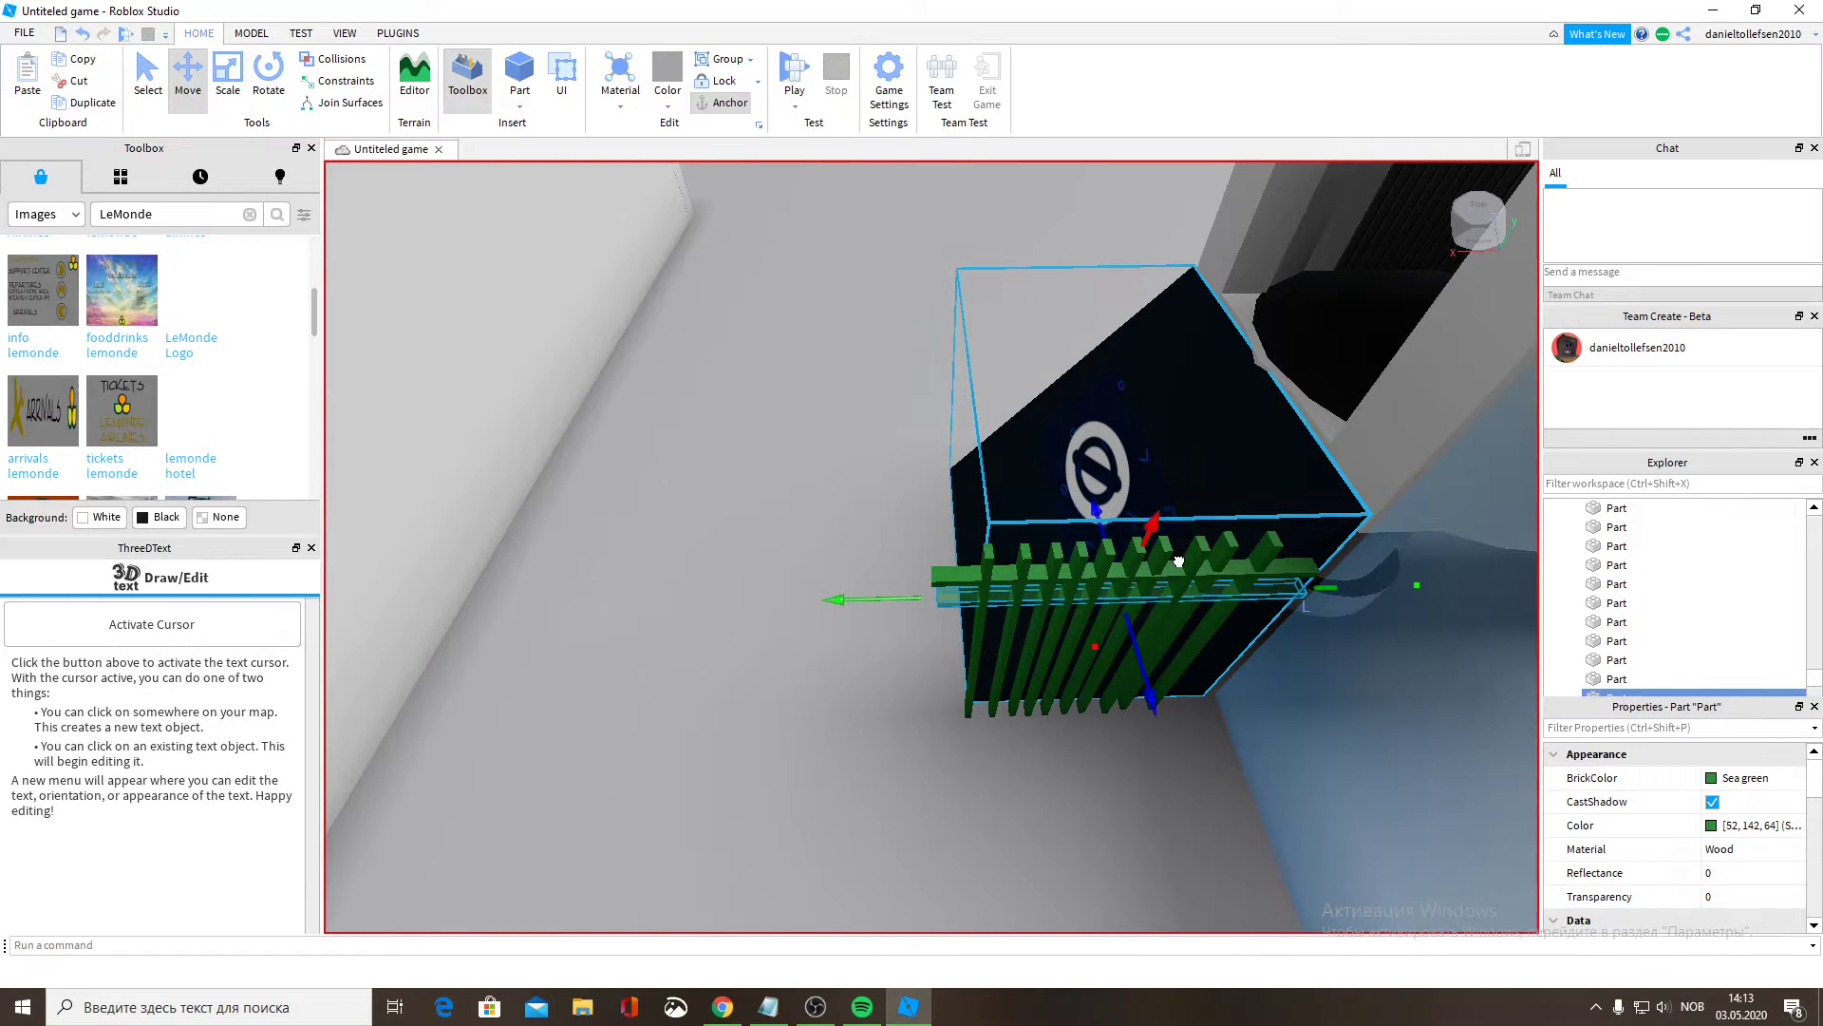
pyautogui.moveTo(1198, 578); pyautogui.dragTo(1199, 578, button='right')
pyautogui.press('w')
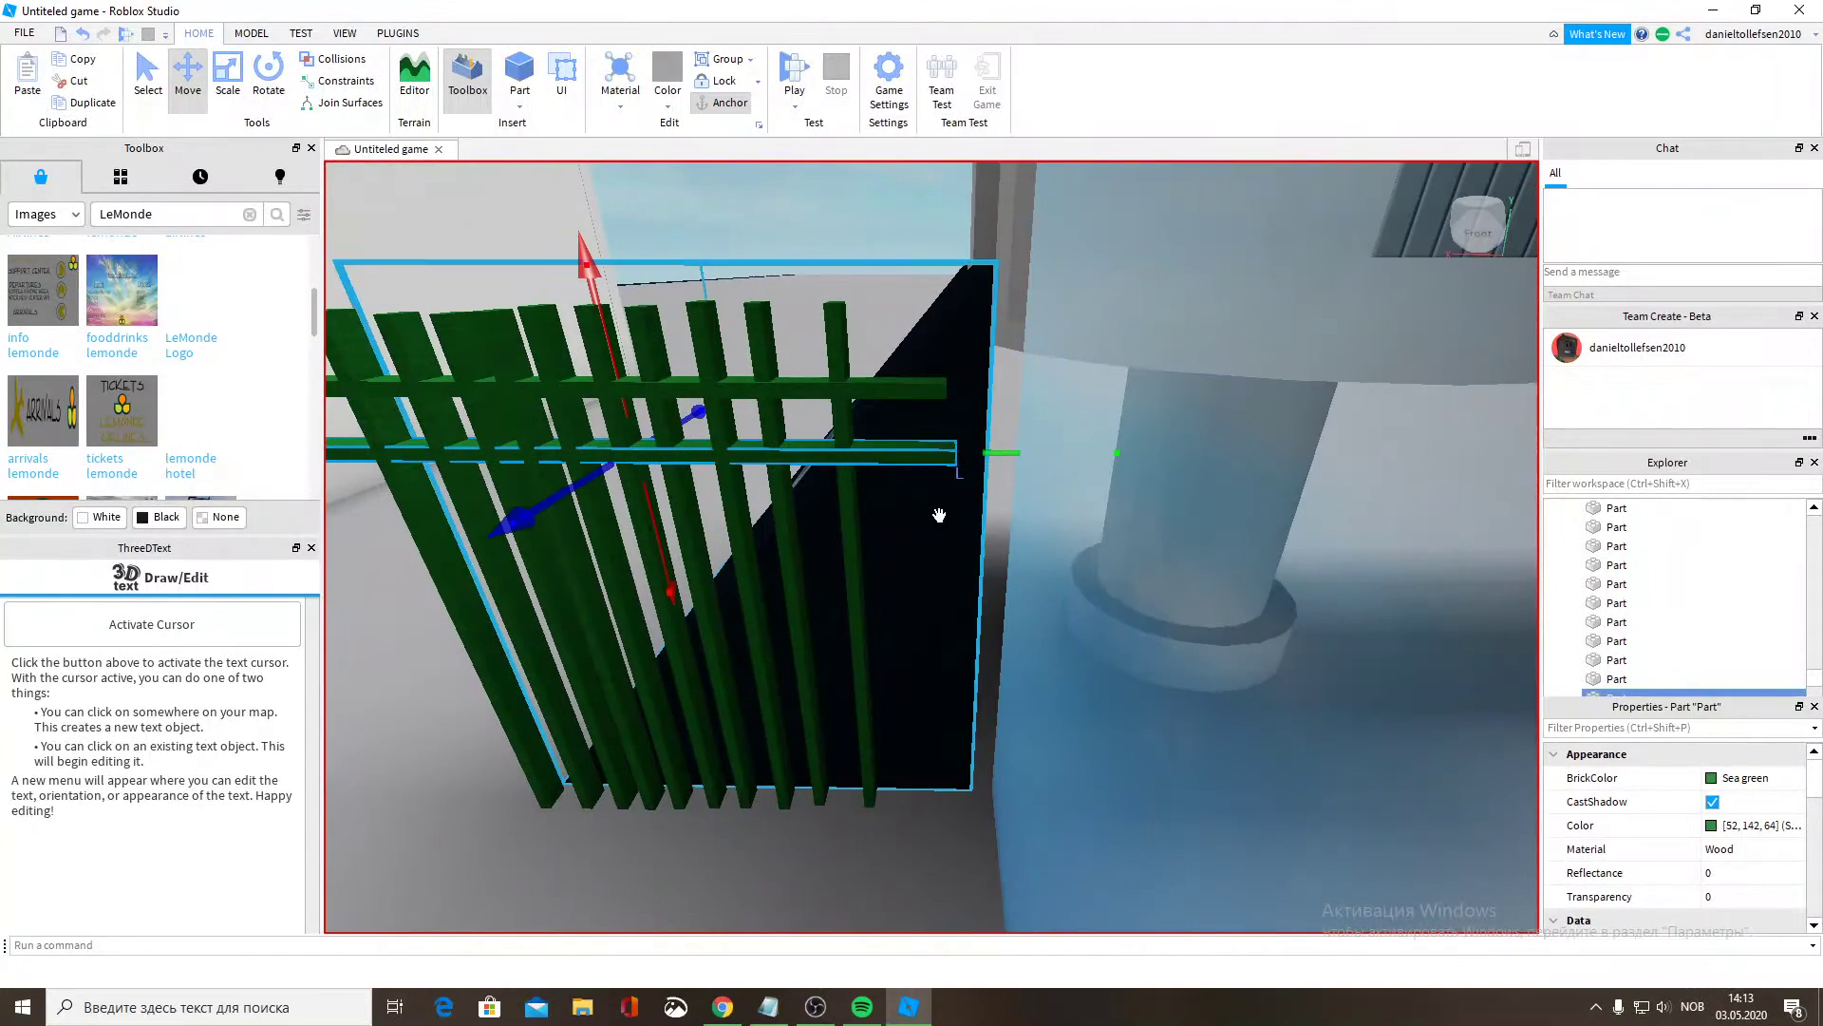
pyautogui.press('a')
pyautogui.moveTo(908, 519); pyautogui.dragTo(908, 519, button='right')
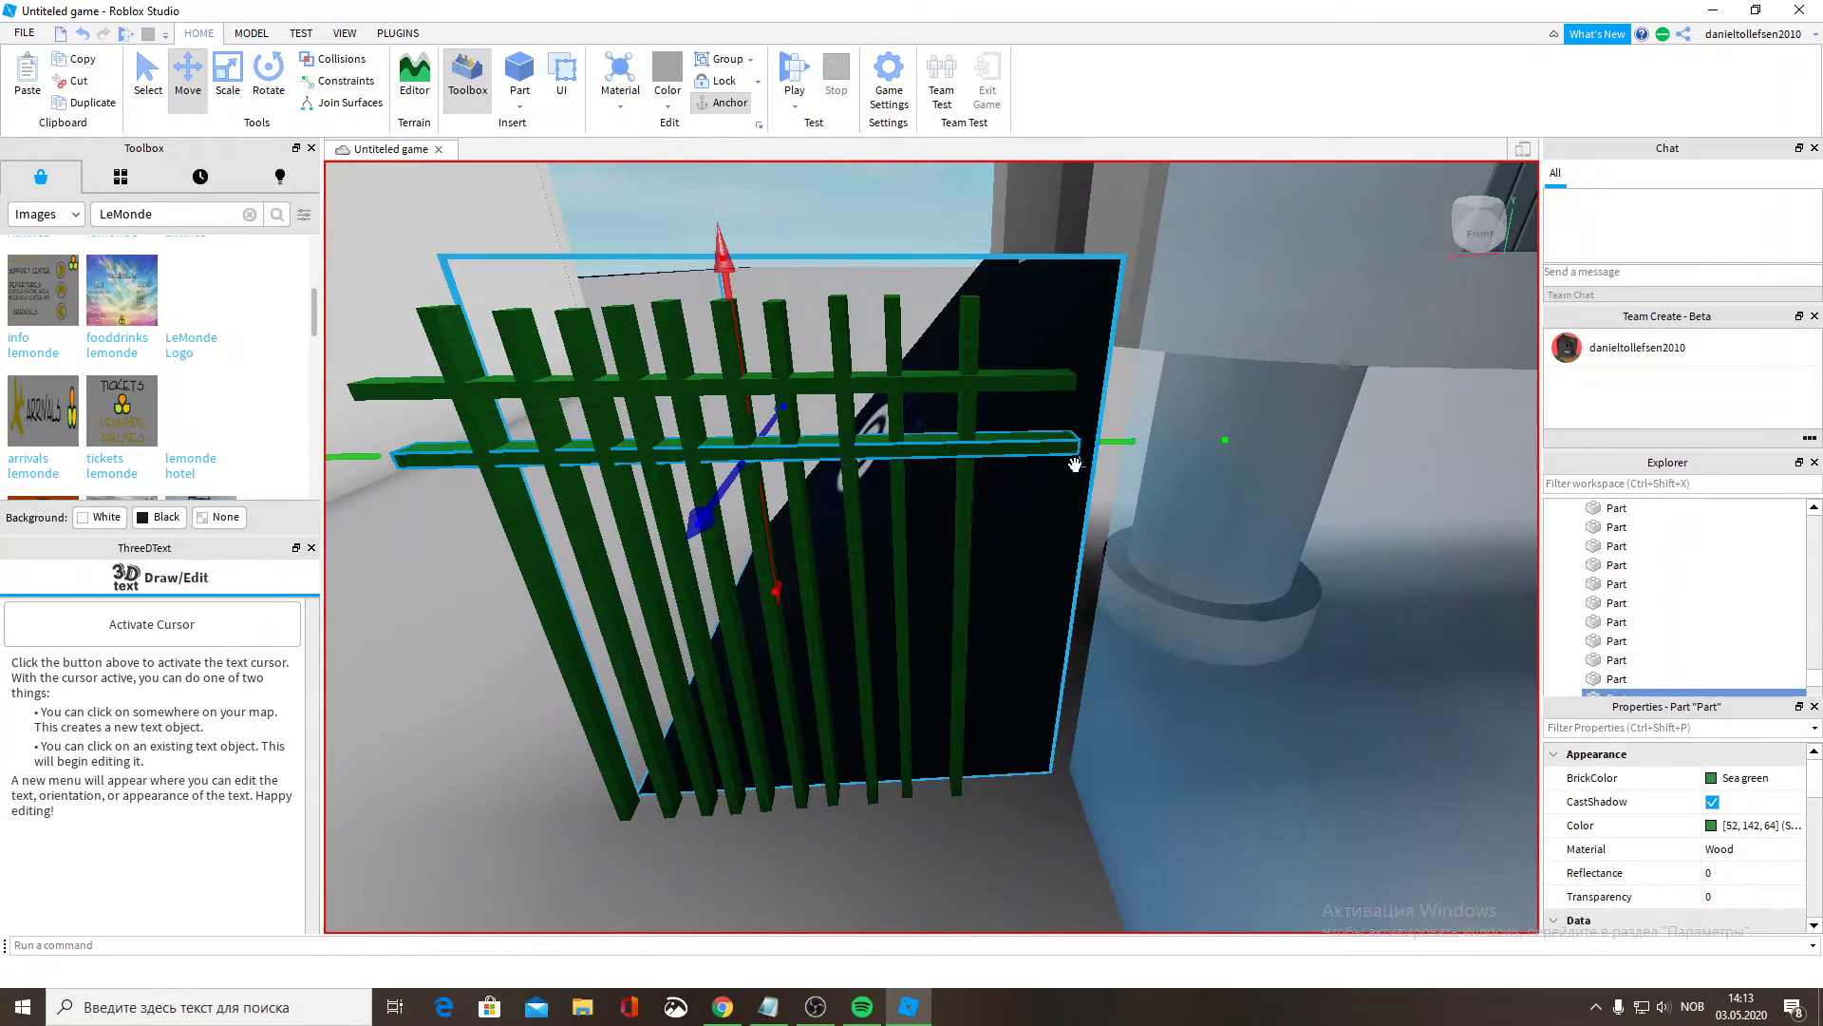
pyautogui.moveTo(1118, 450); pyautogui.dragTo(1126, 450)
# Paste a third horizontal rail, lower it below the second and shift it slightly away from the glass wall.
pyautogui.press('s')
pyautogui.press('a')
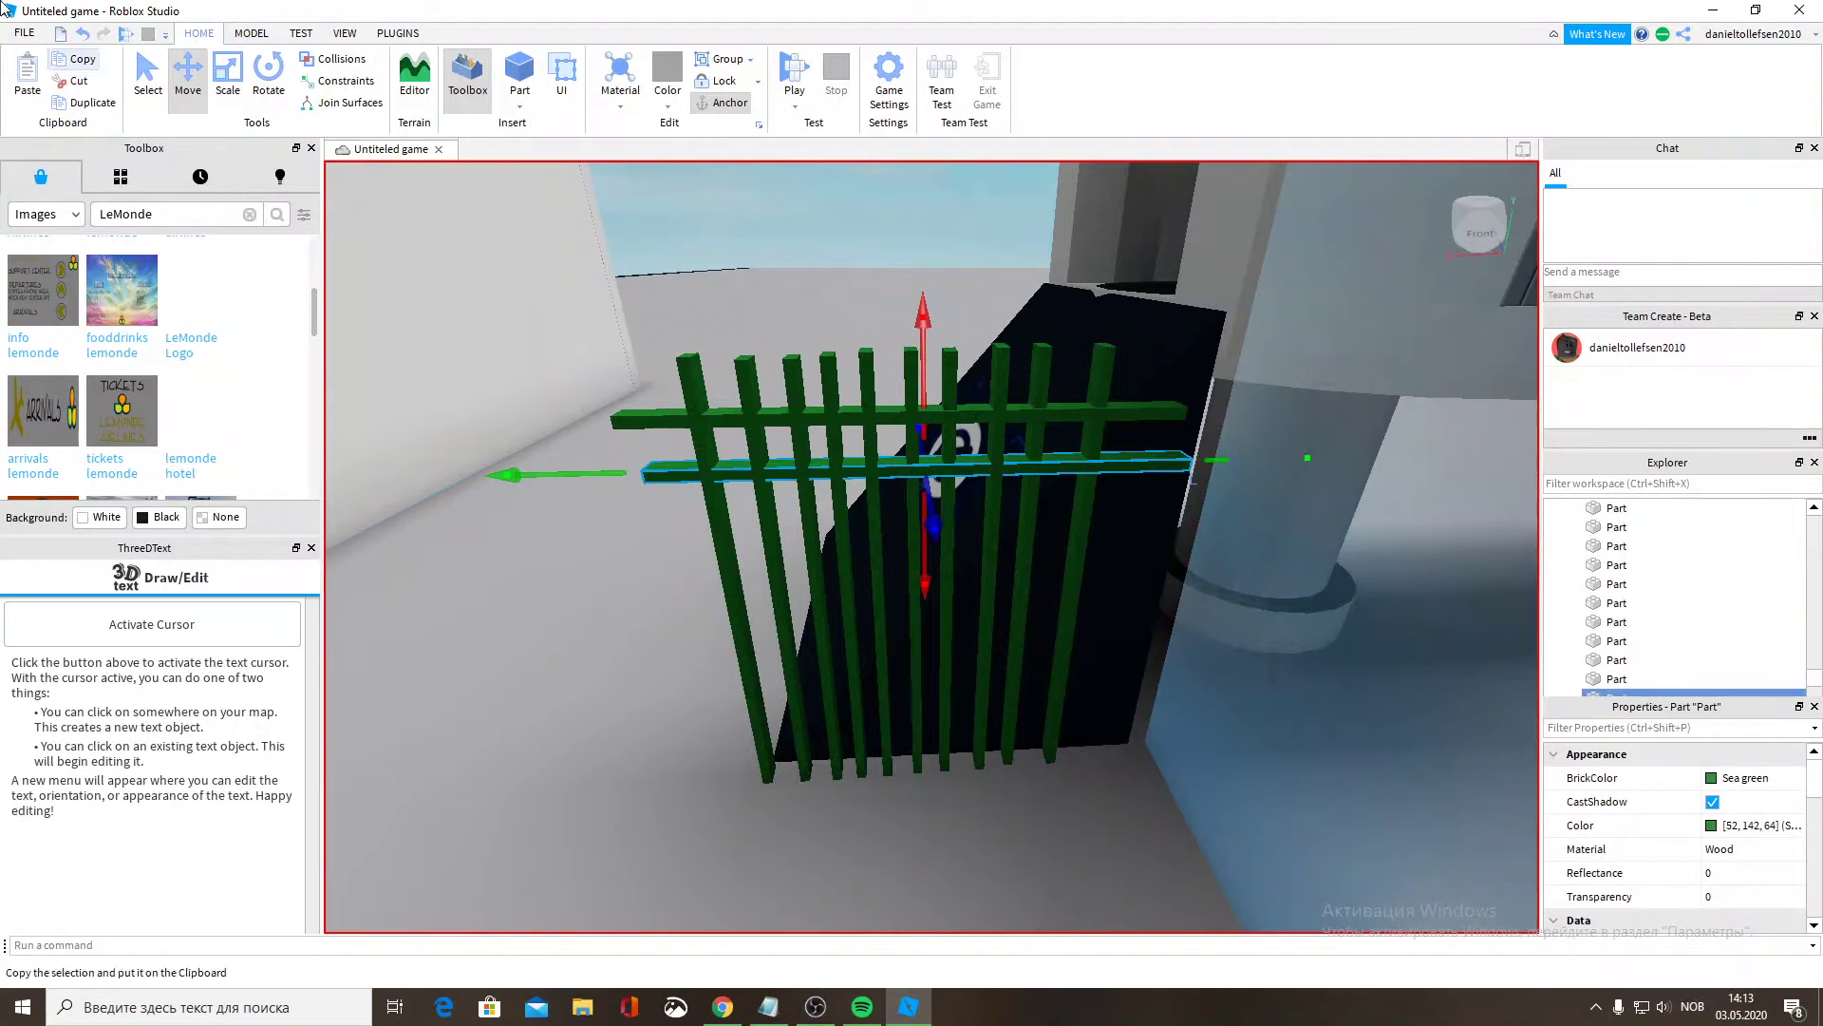
pyautogui.click(33, 72)
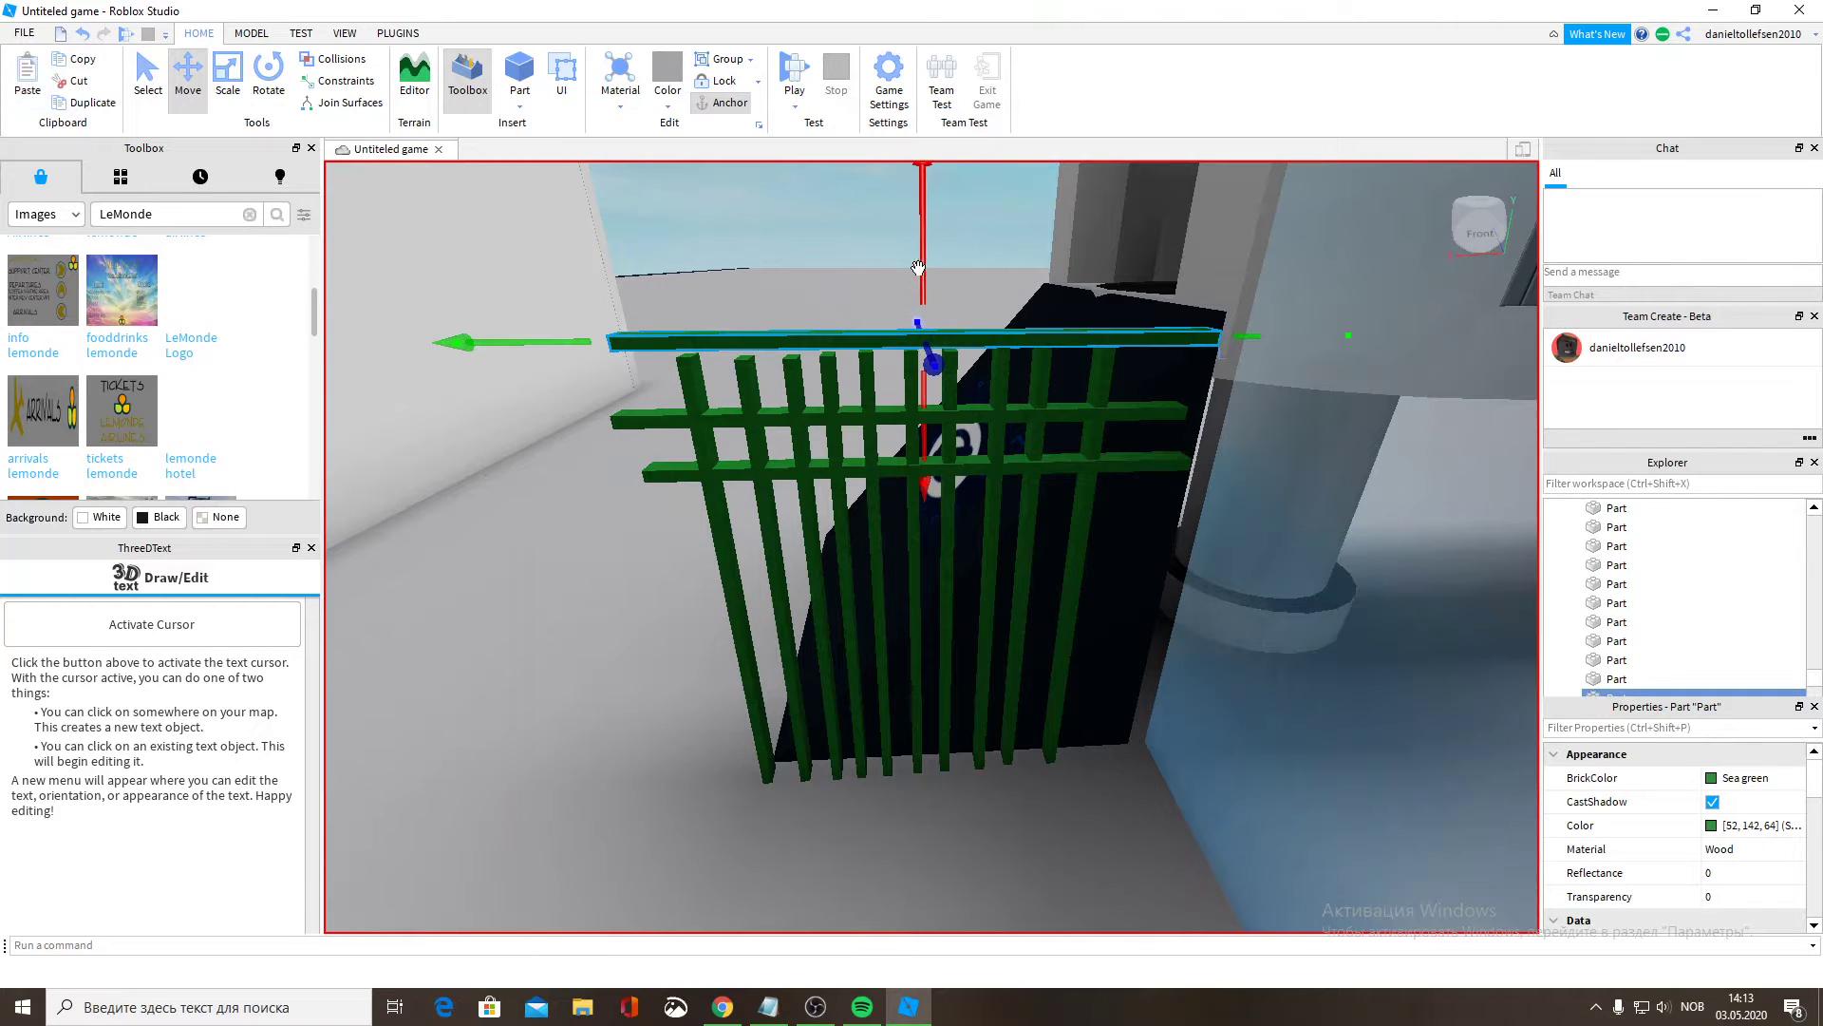
pyautogui.moveTo(917, 269); pyautogui.dragTo(907, 488)
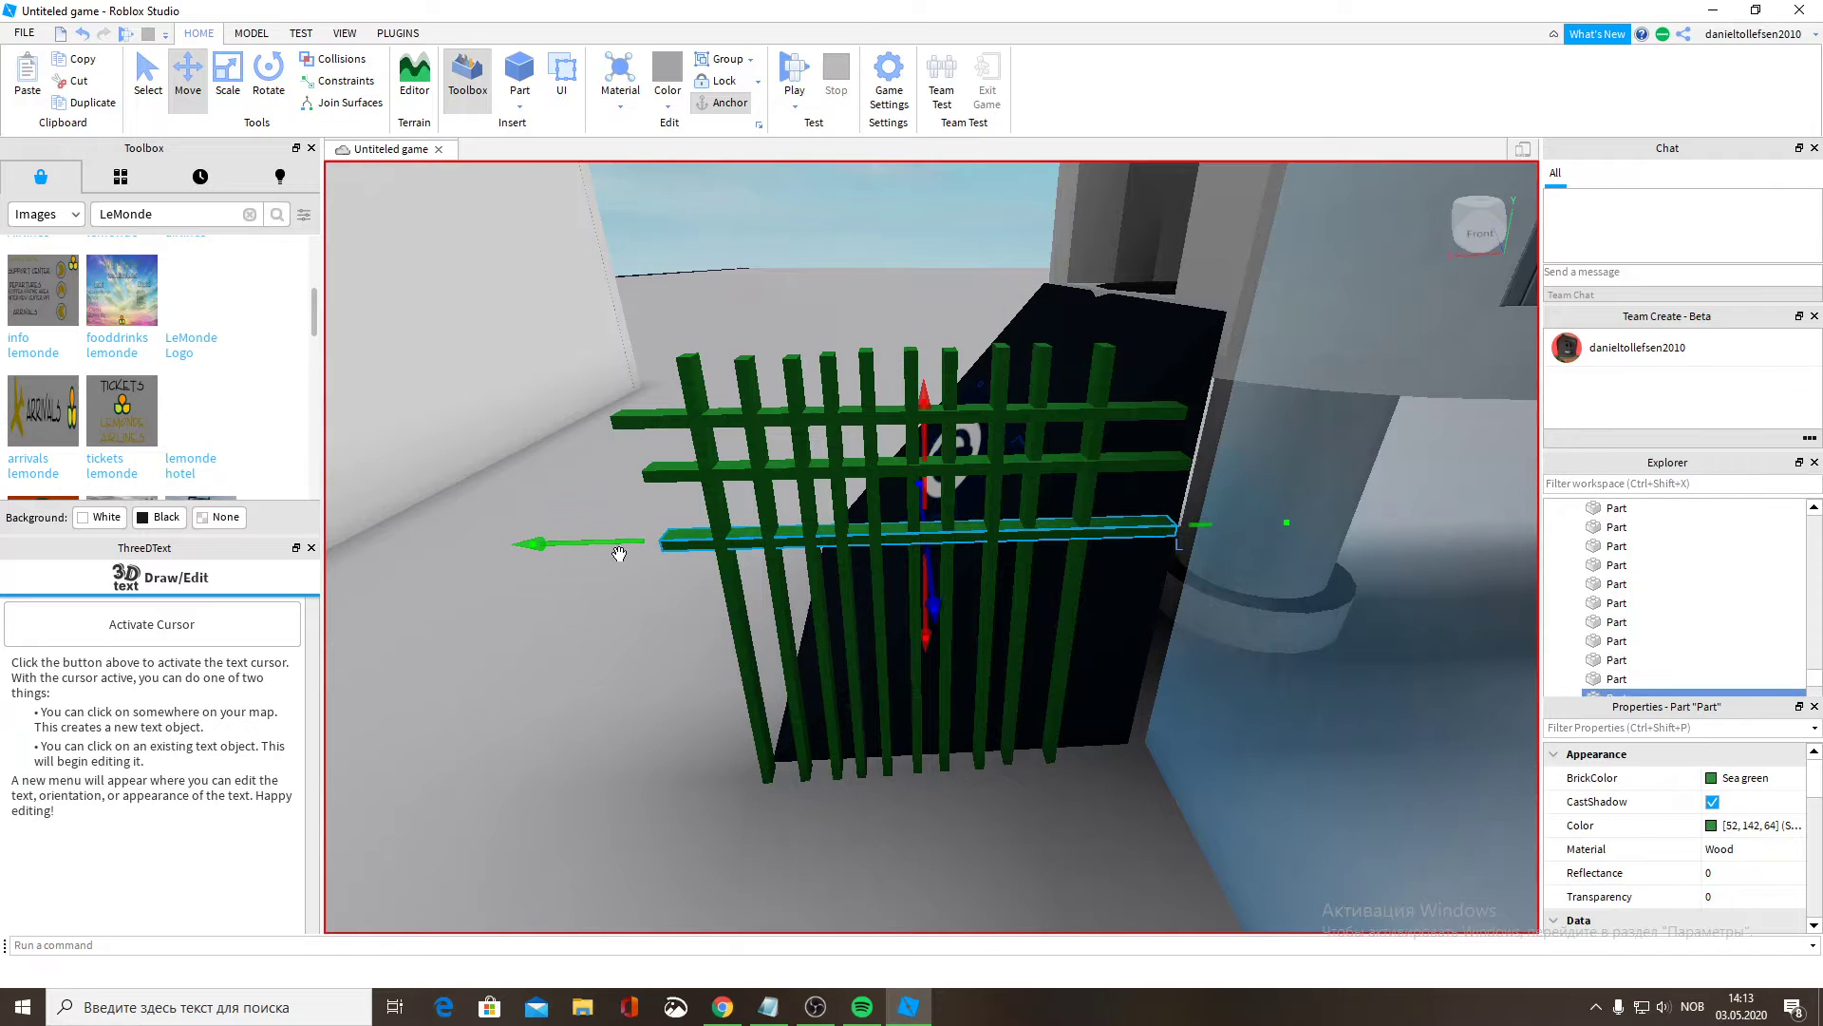
pyautogui.moveTo(623, 549); pyautogui.dragTo(600, 550)
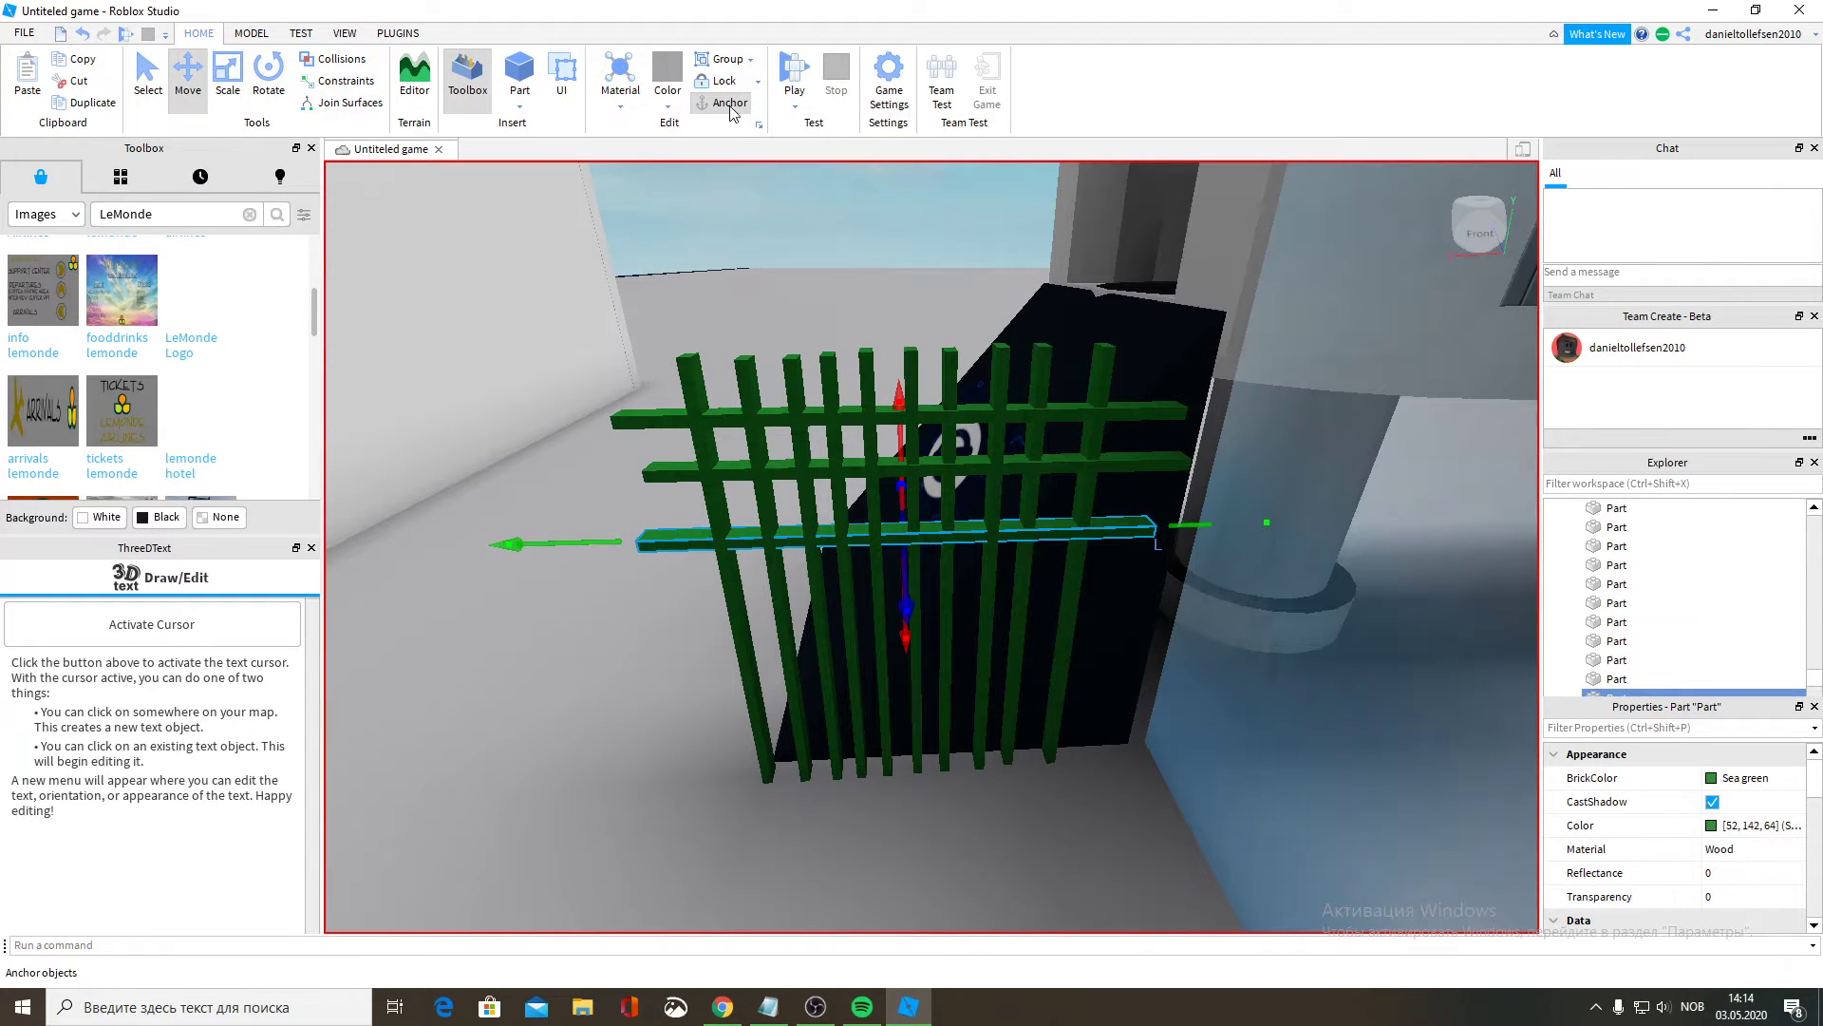
# Paste a fourth horizontal rail and lower it across the posts just below the third.
pyautogui.click(27, 81)
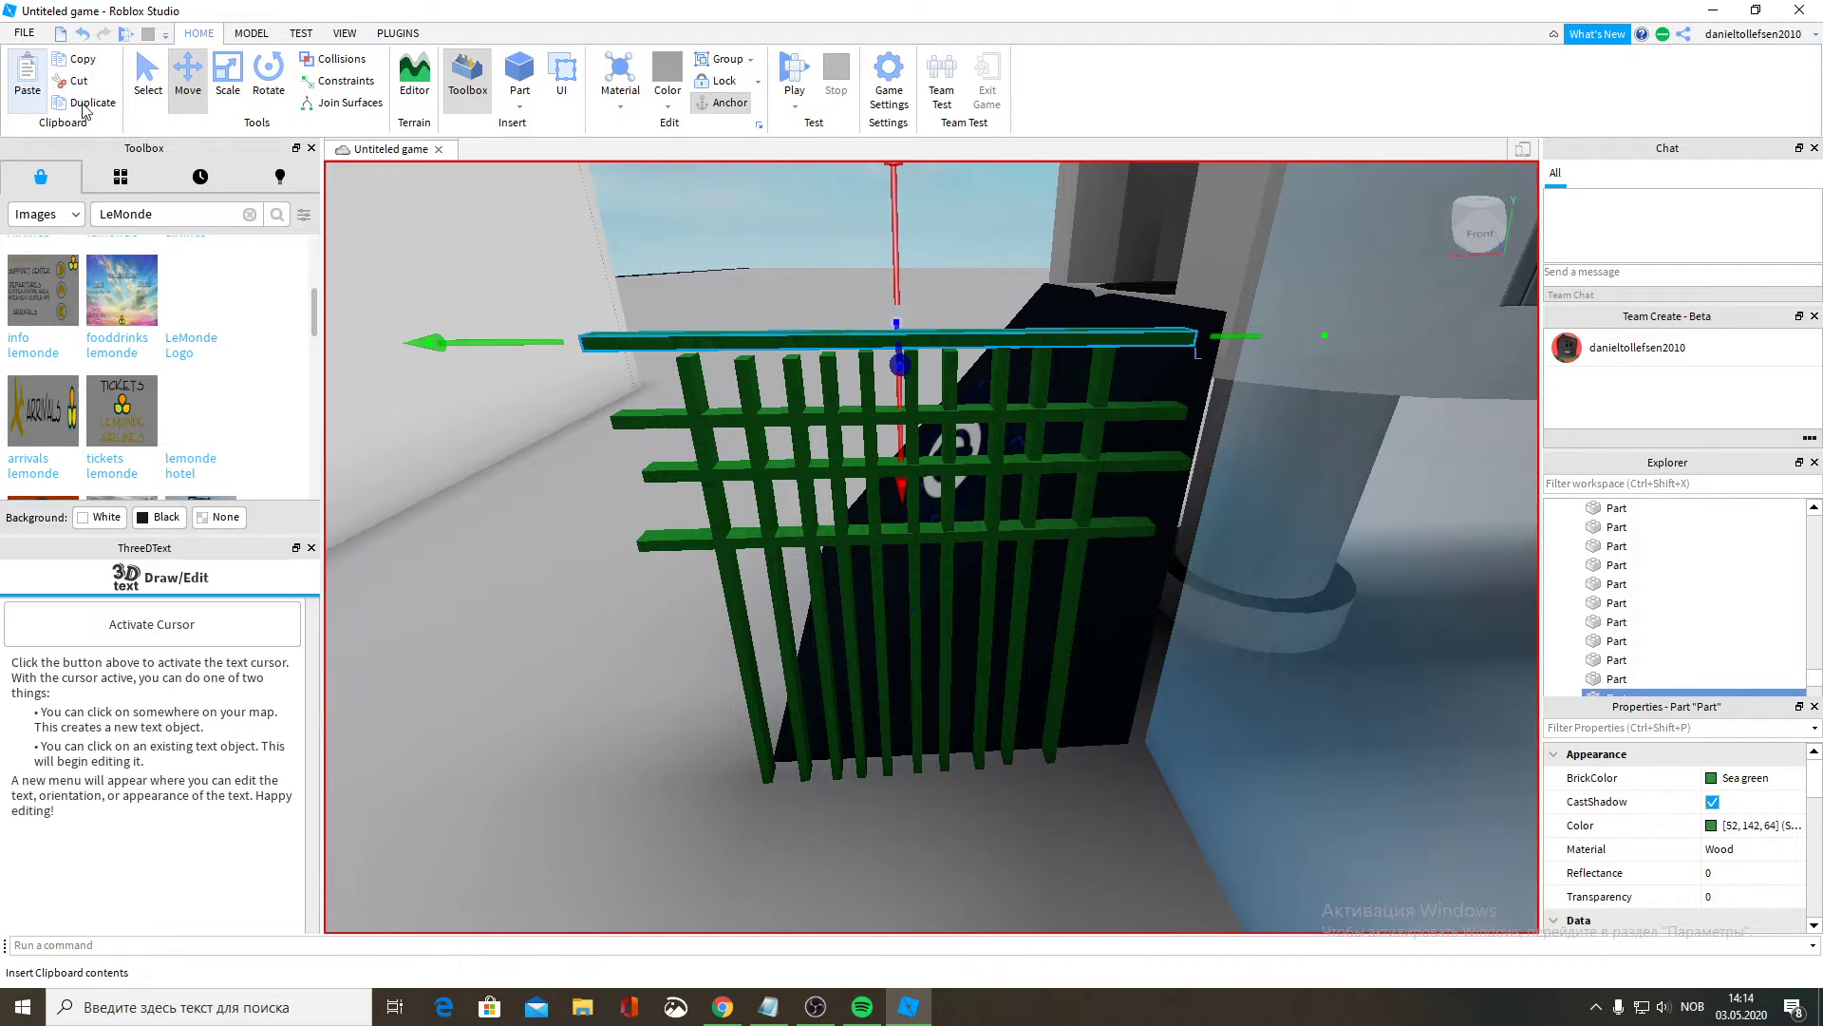
pyautogui.moveTo(893, 286); pyautogui.dragTo(891, 565)
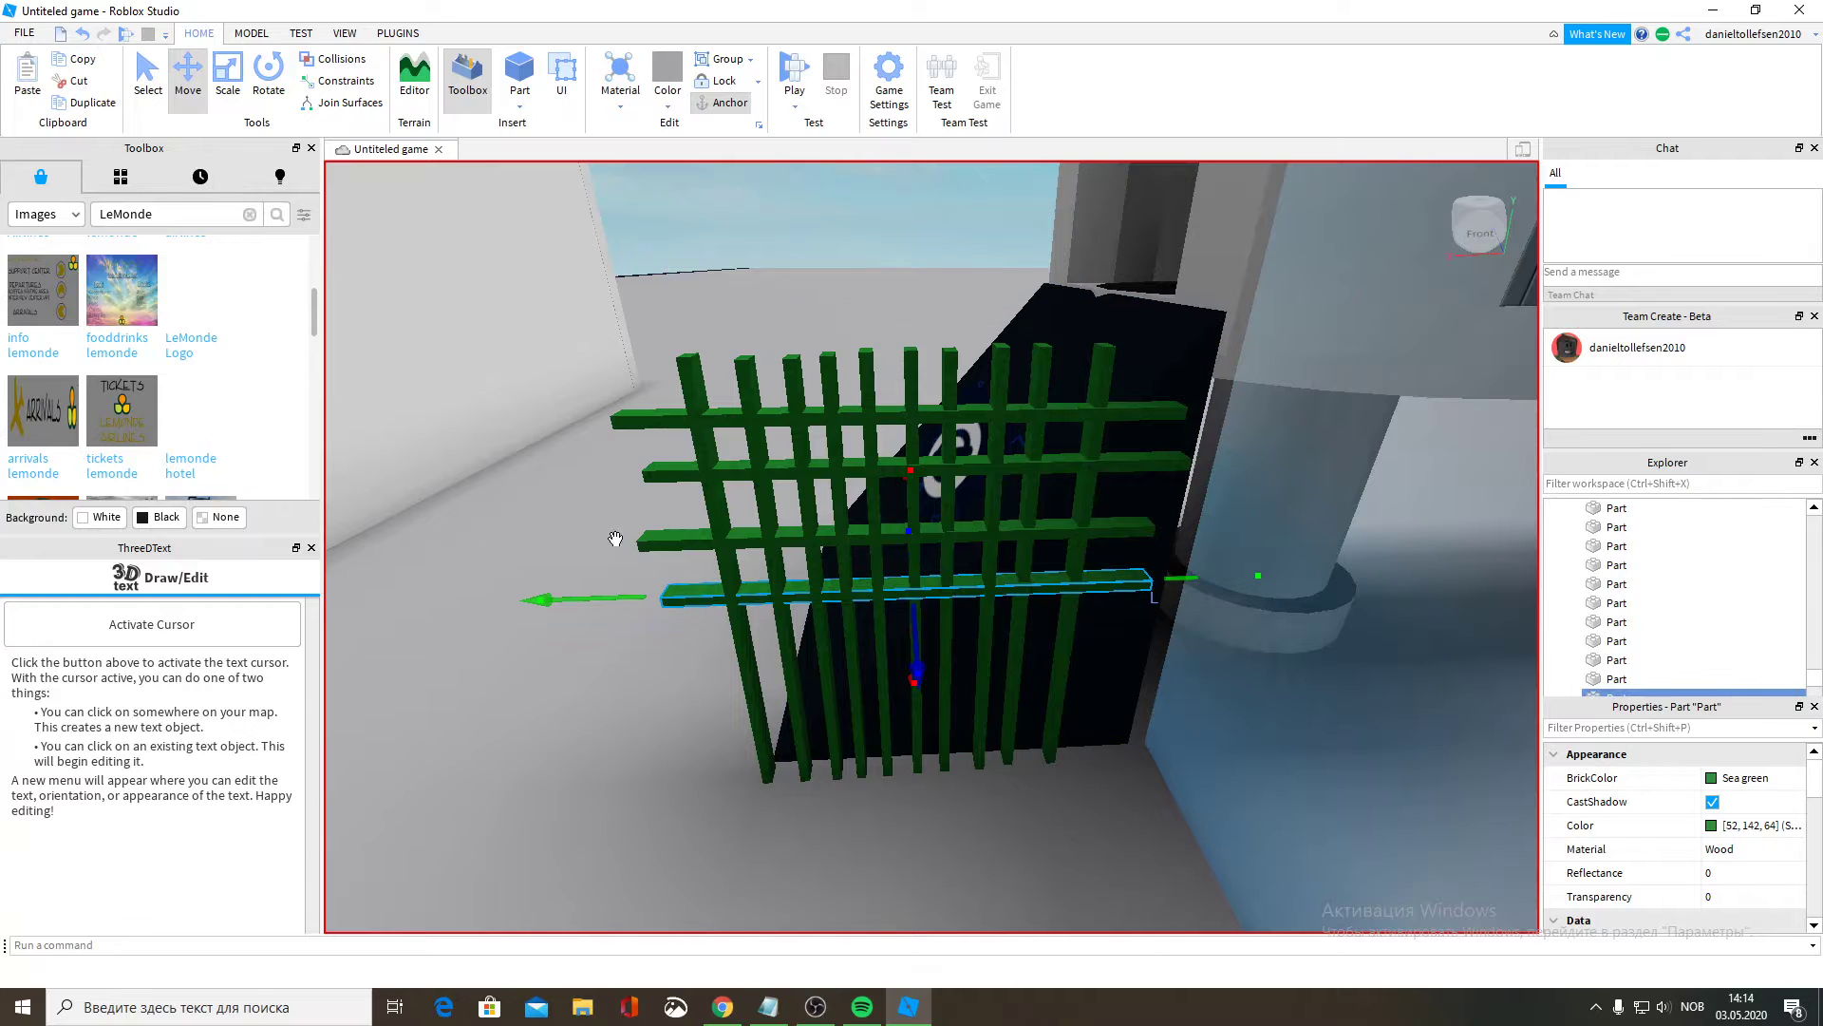
# Paste three more horizontal rails and lower each across the green posts, spaced below the fourth rail down towards the floor.
pyautogui.click(23, 76)
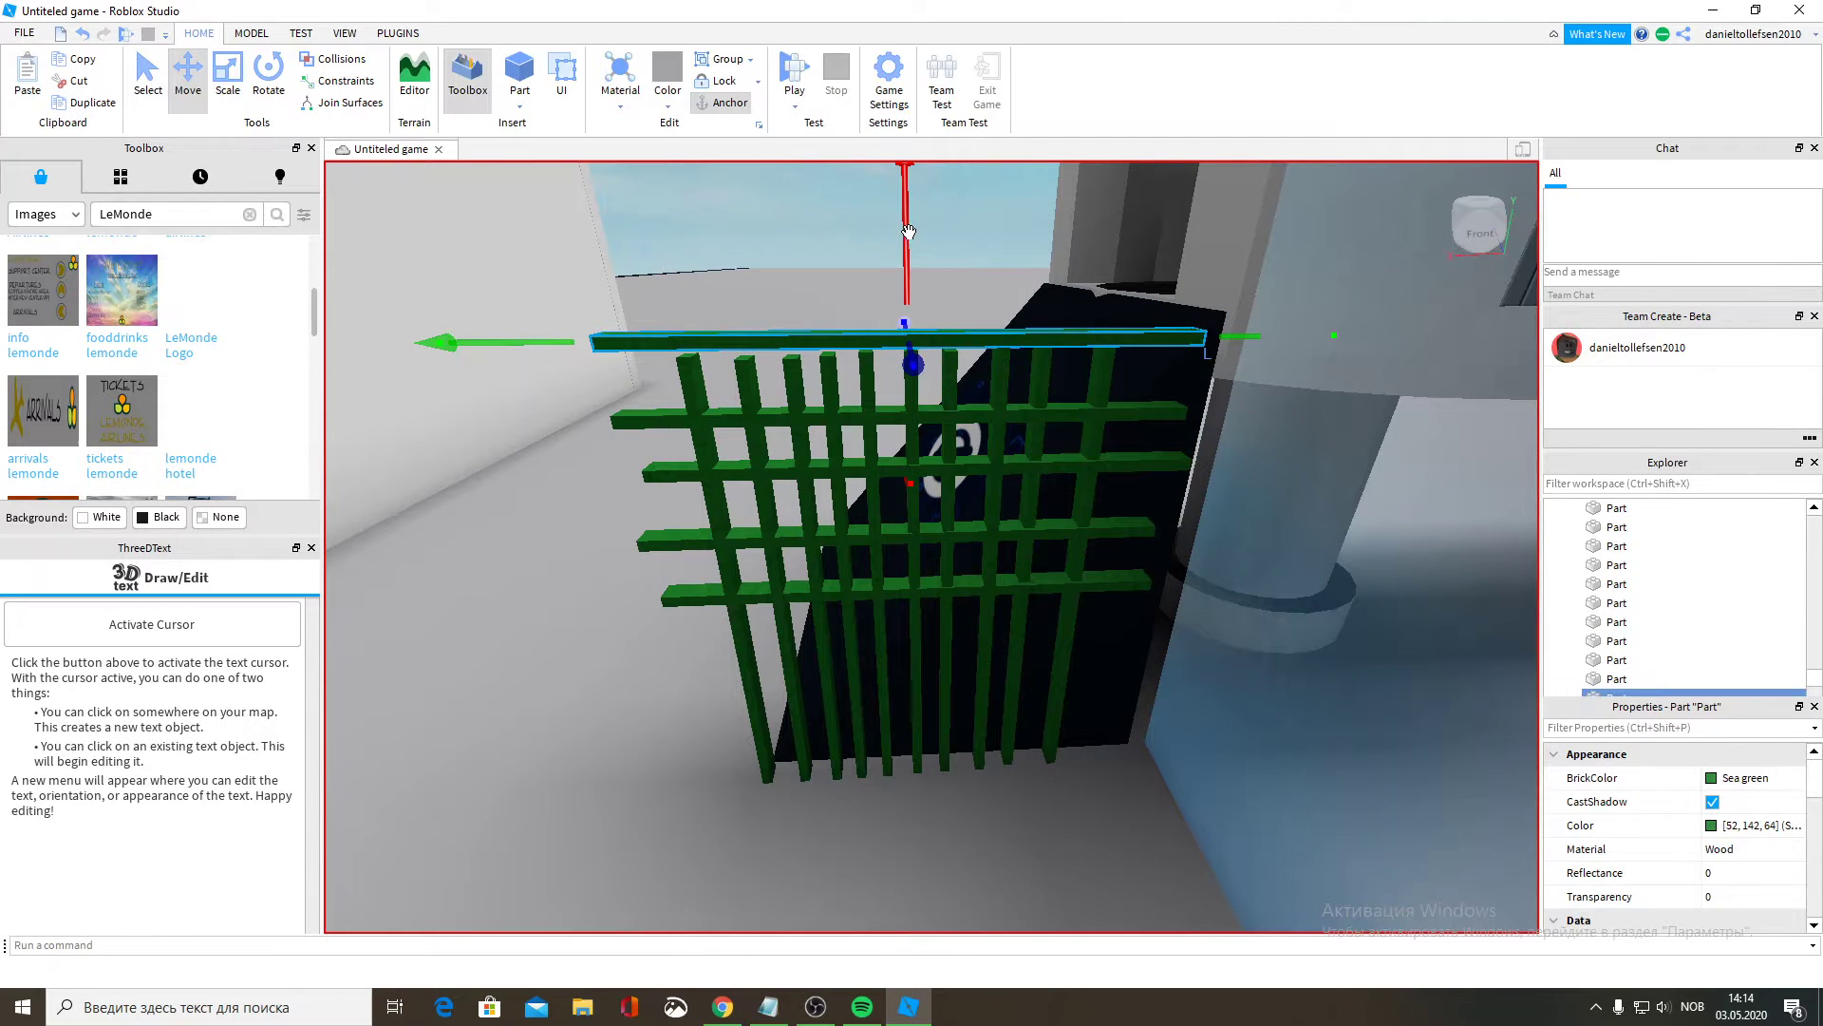
pyautogui.moveTo(909, 231); pyautogui.dragTo(920, 586)
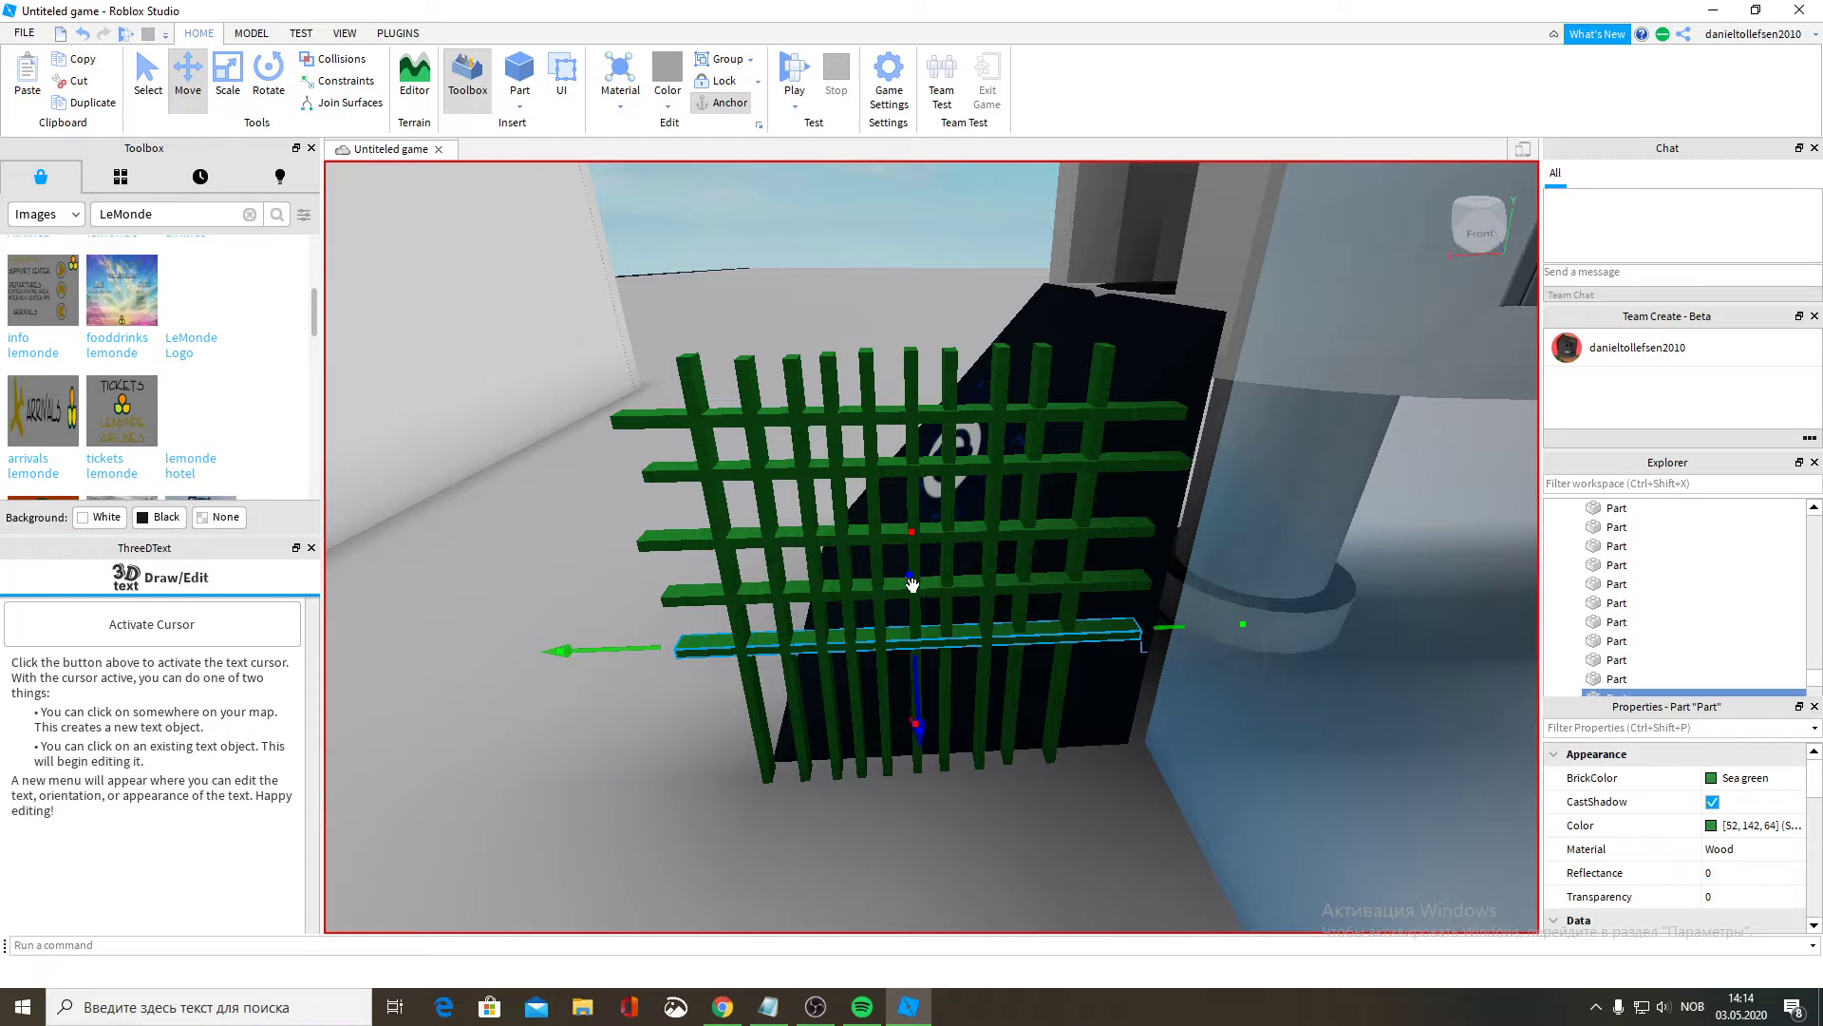
pyautogui.click(26, 74)
pyautogui.moveTo(906, 259); pyautogui.dragTo(946, 658)
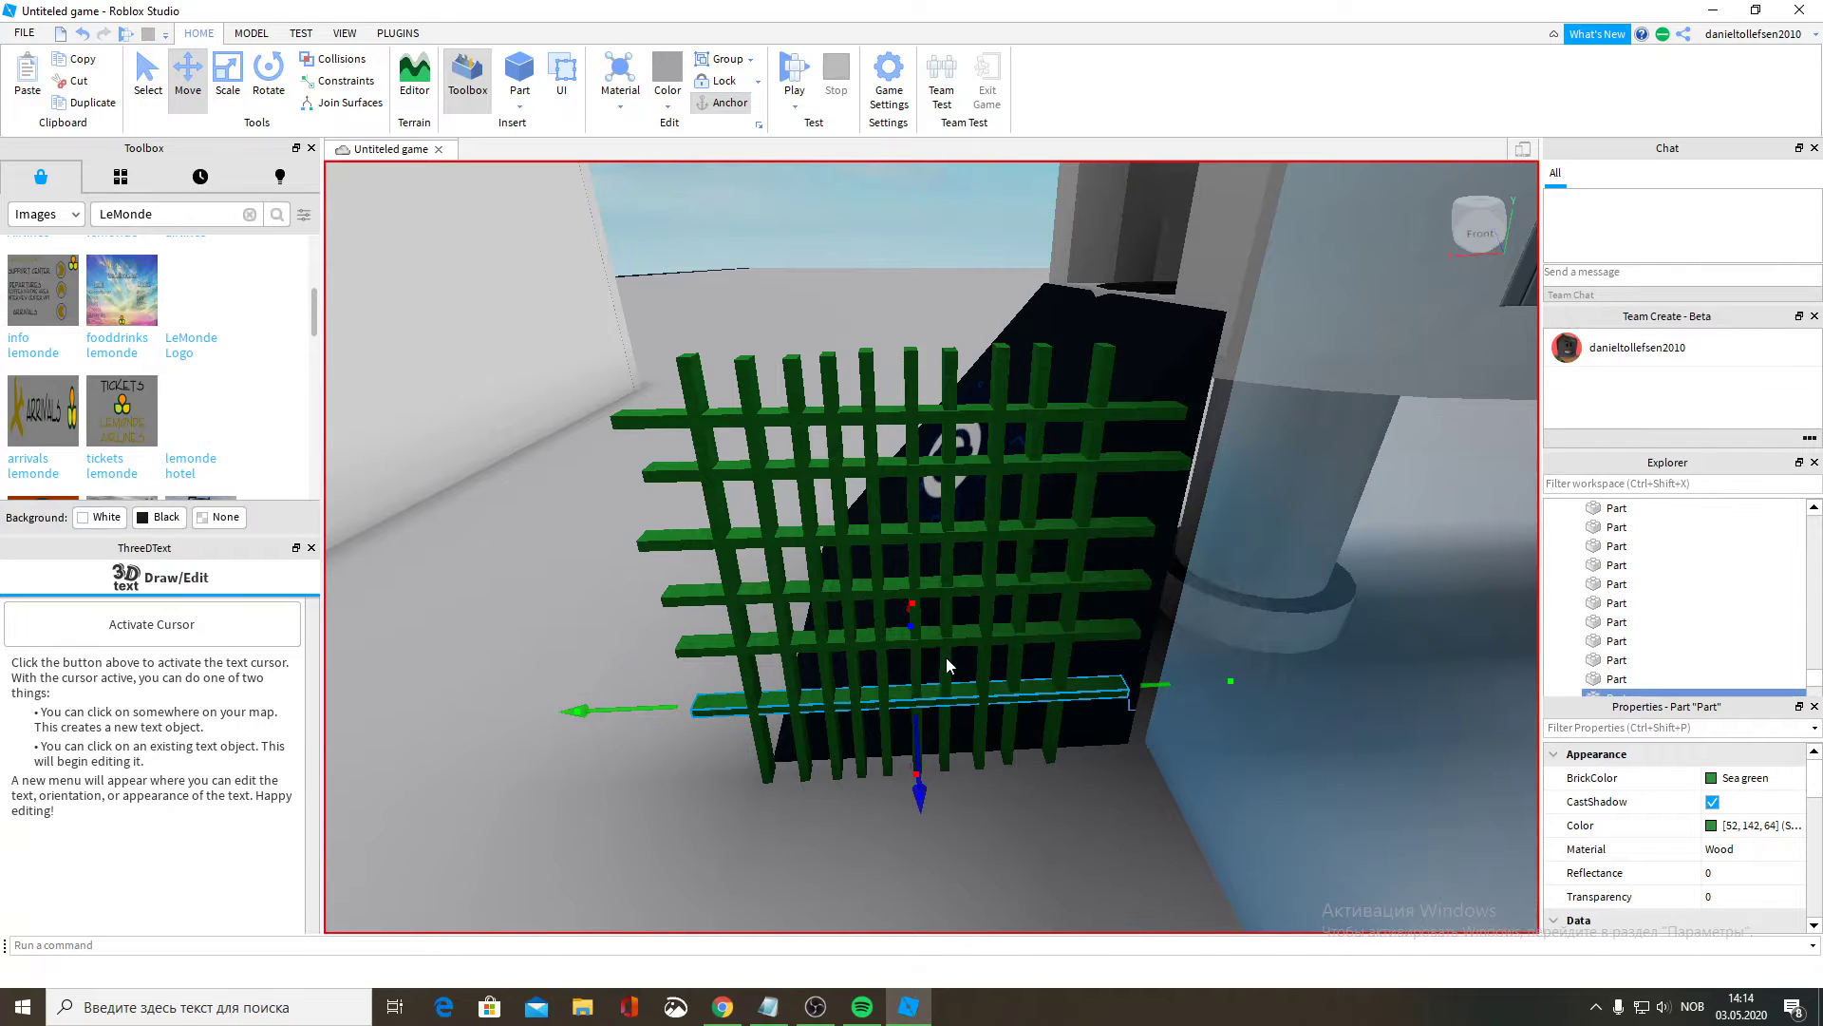
pyautogui.click(27, 70)
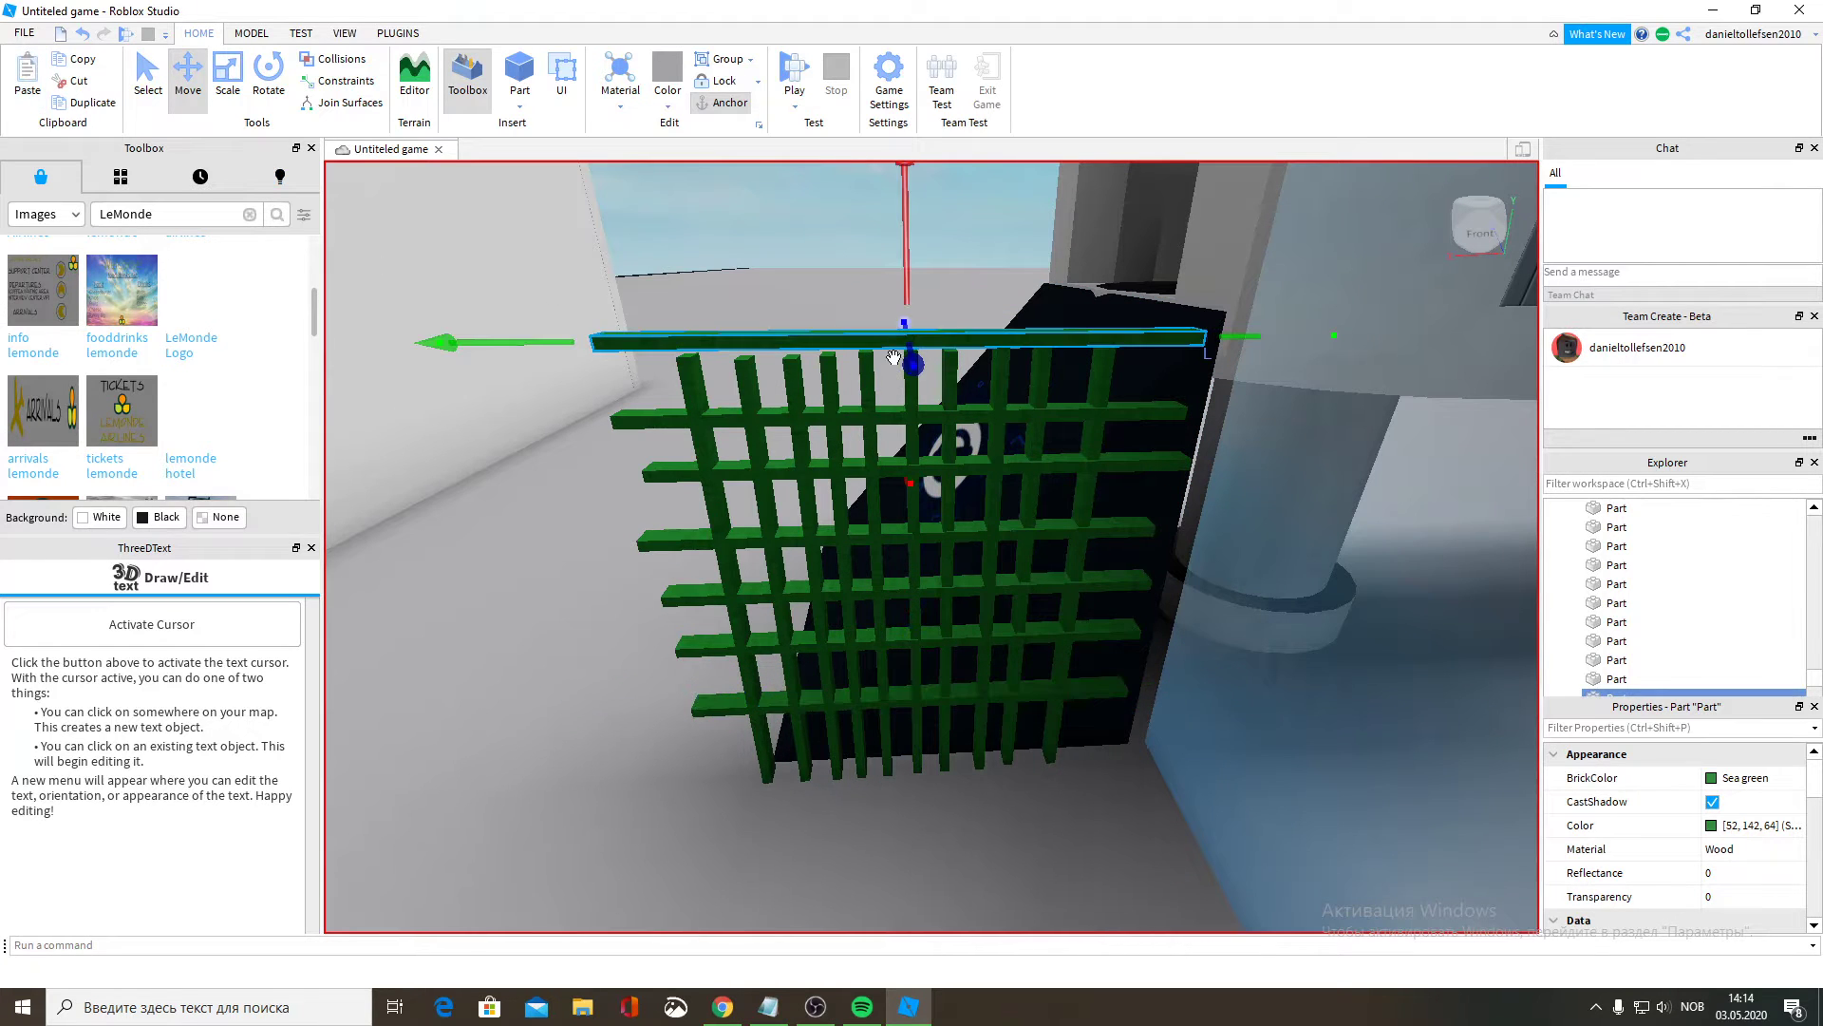
pyautogui.moveTo(901, 262); pyautogui.dragTo(1020, 714)
pyautogui.moveTo(1020, 714); pyautogui.dragTo(1177, 681, button='right')
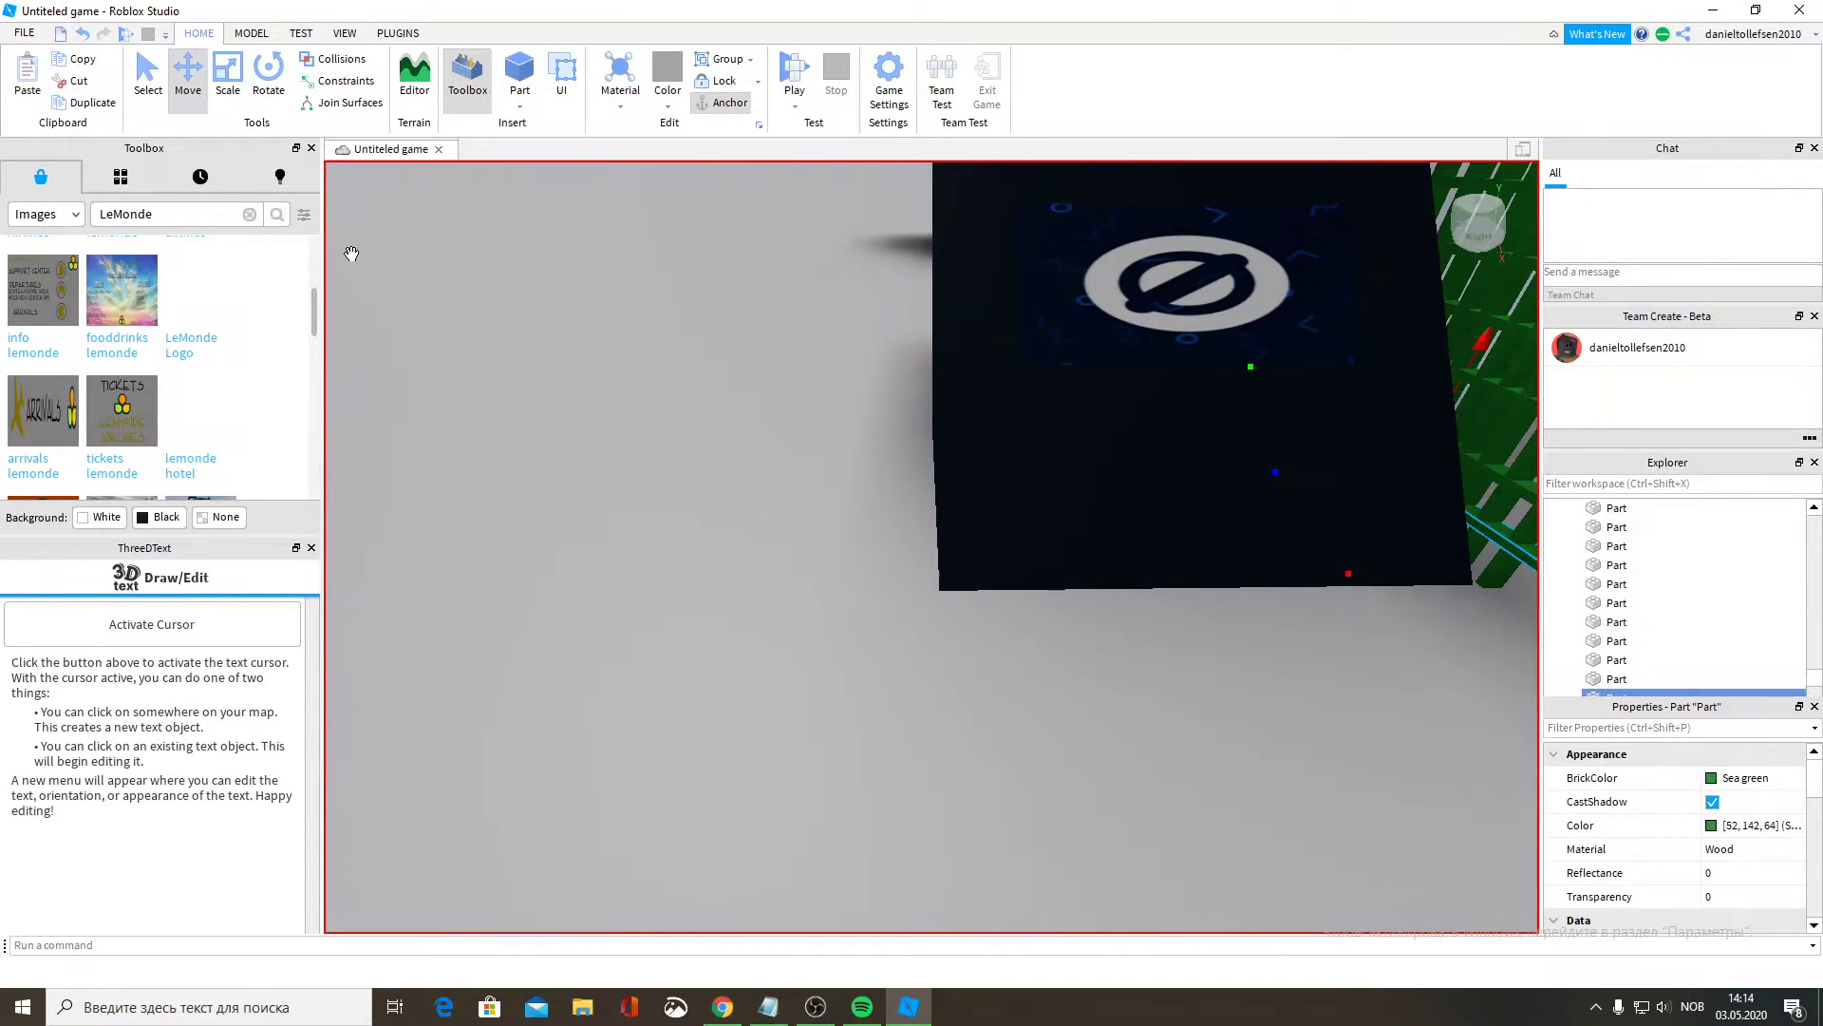
# Search the toolbox's Models category for "Airport Staff".
pyautogui.click(250, 214)
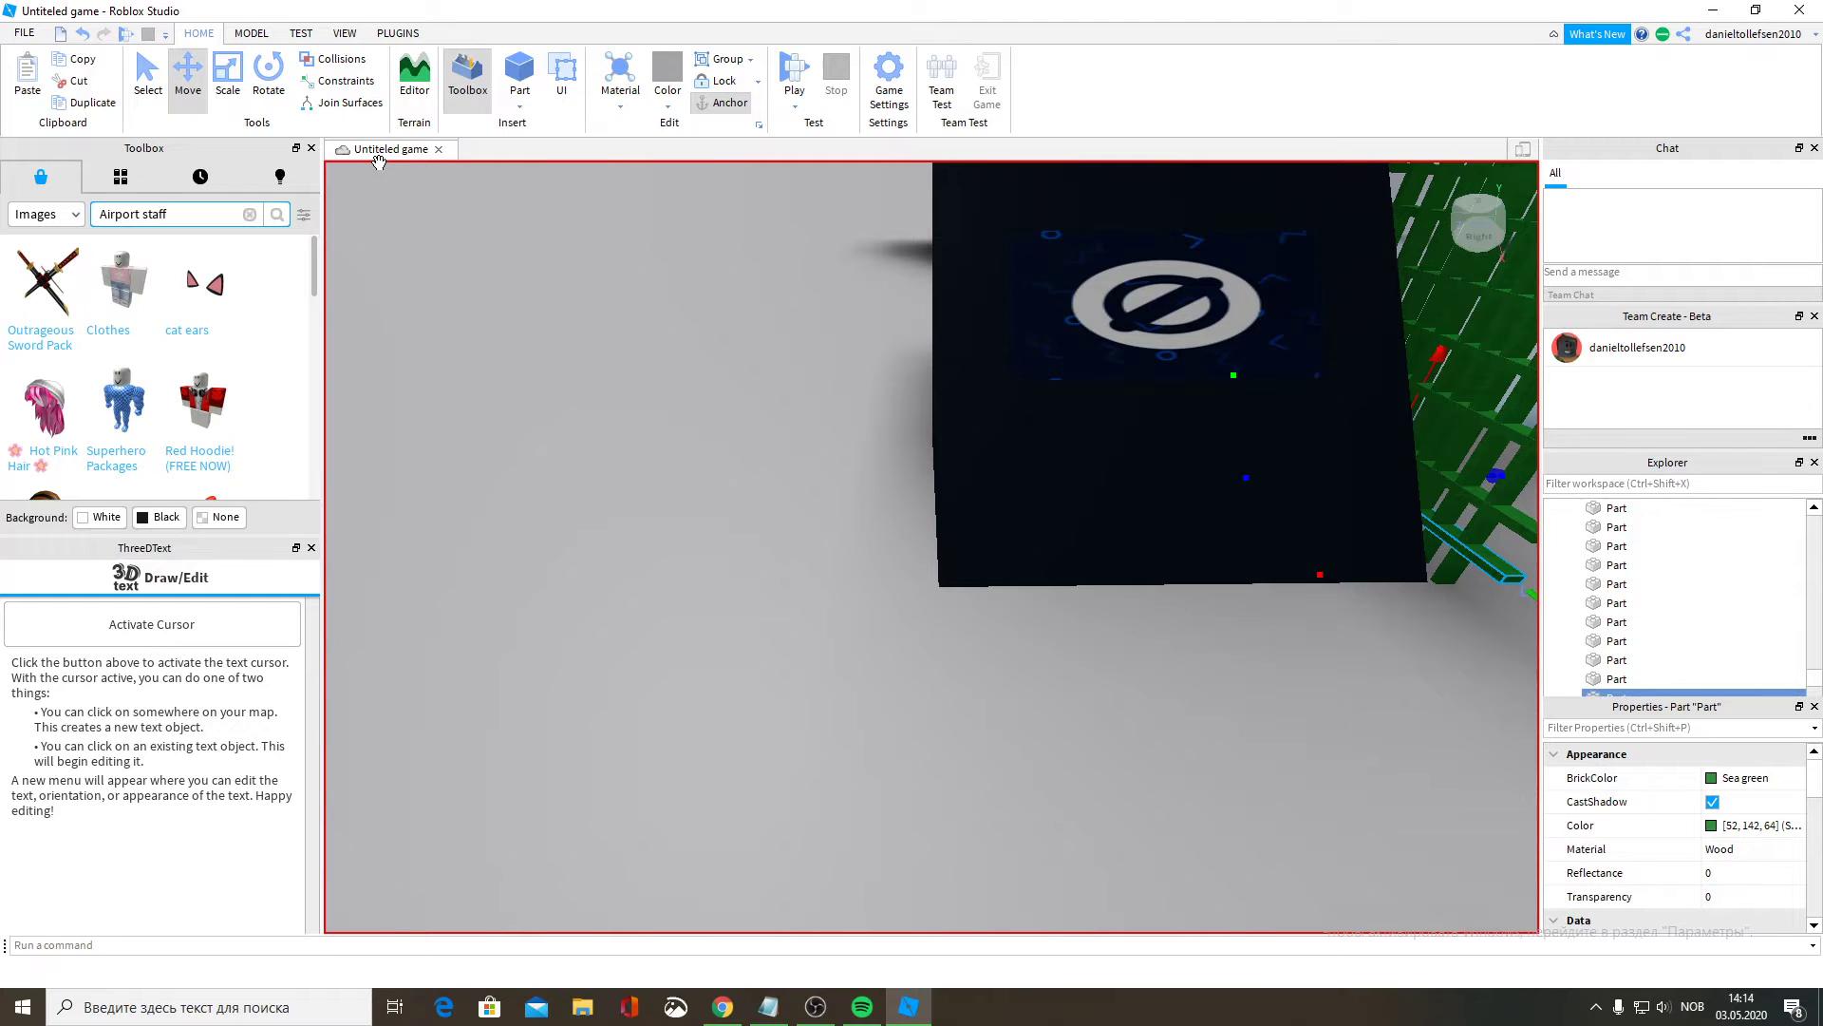
pyautogui.click(47, 214)
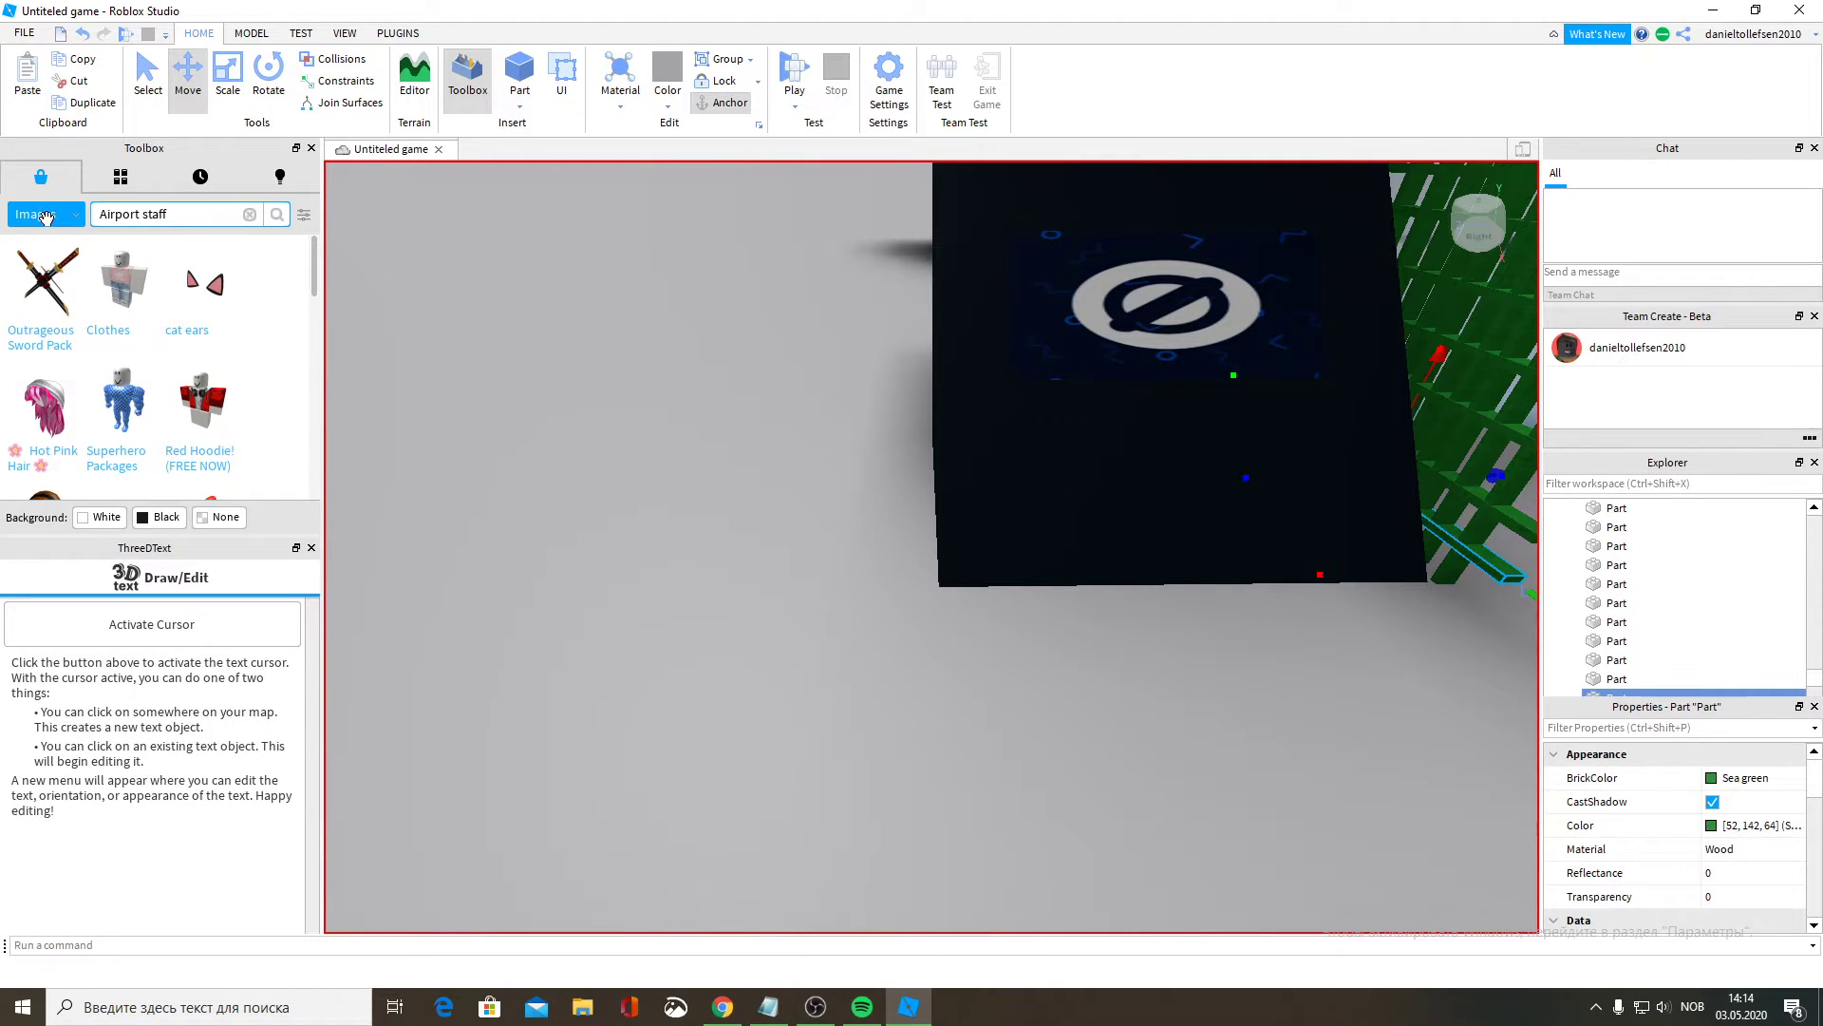
pyautogui.click(52, 216)
pyautogui.click(54, 218)
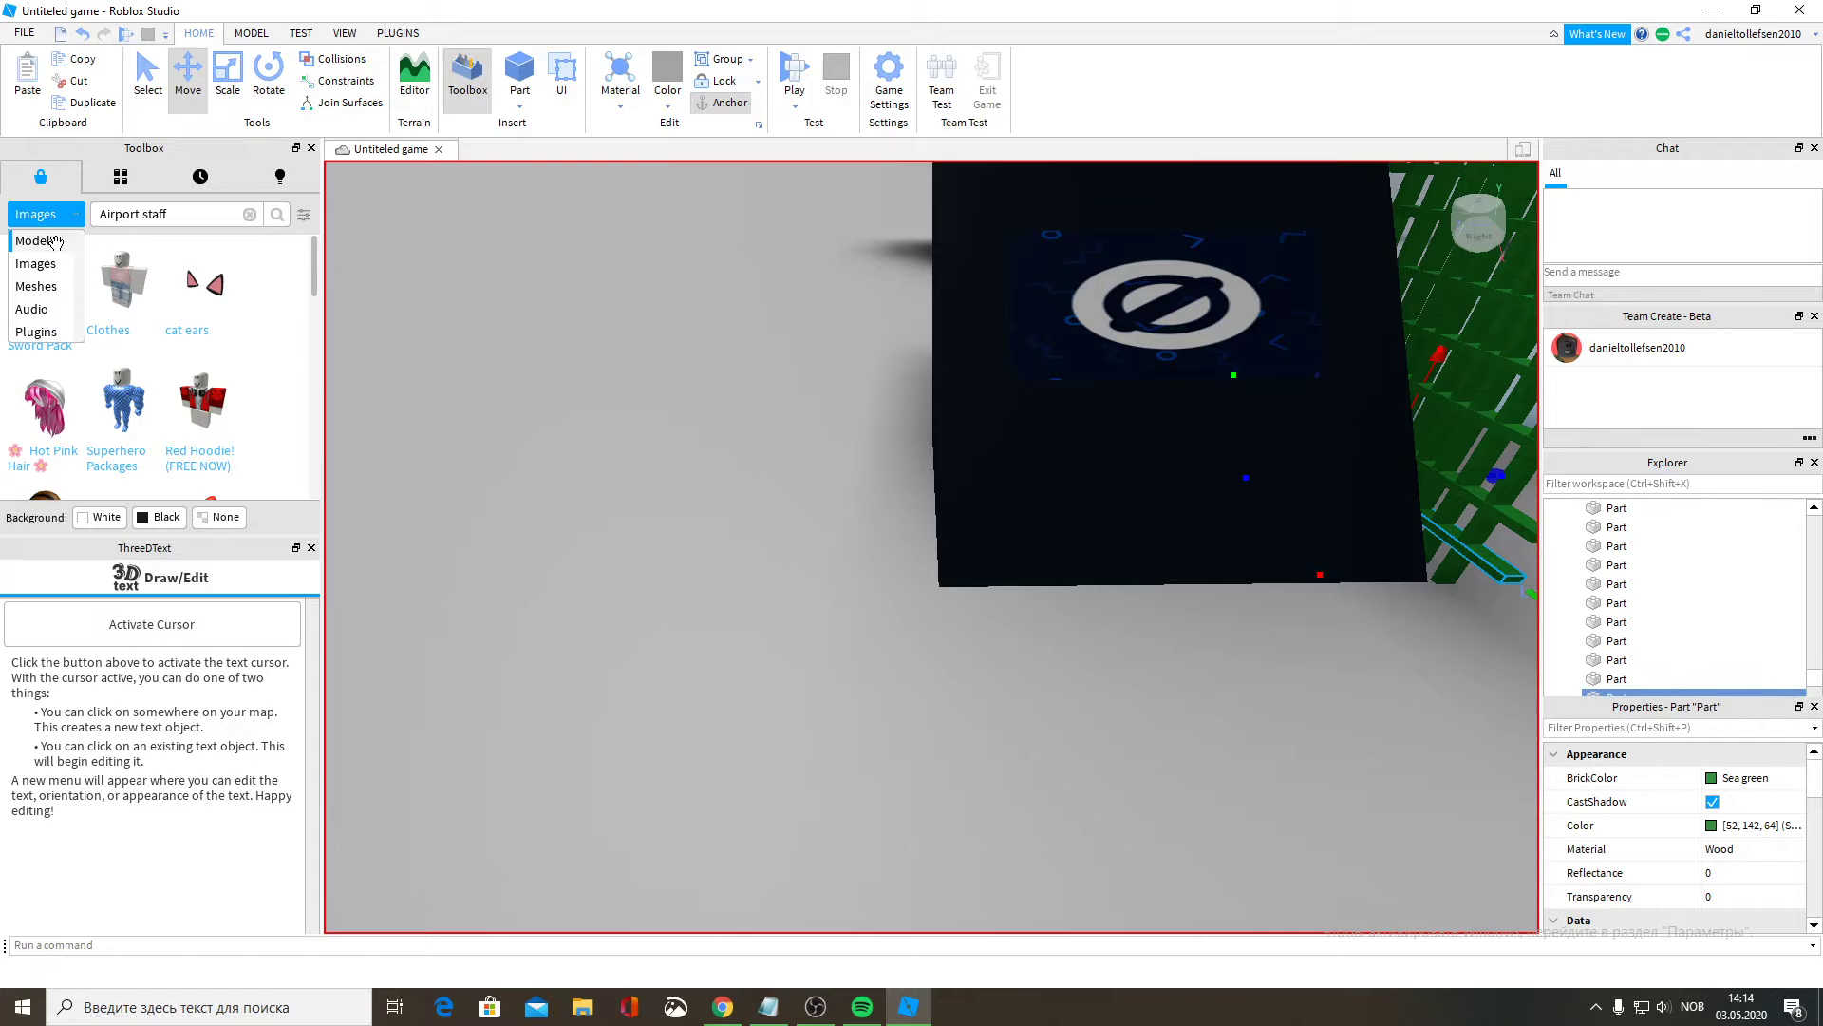
pyautogui.click(55, 241)
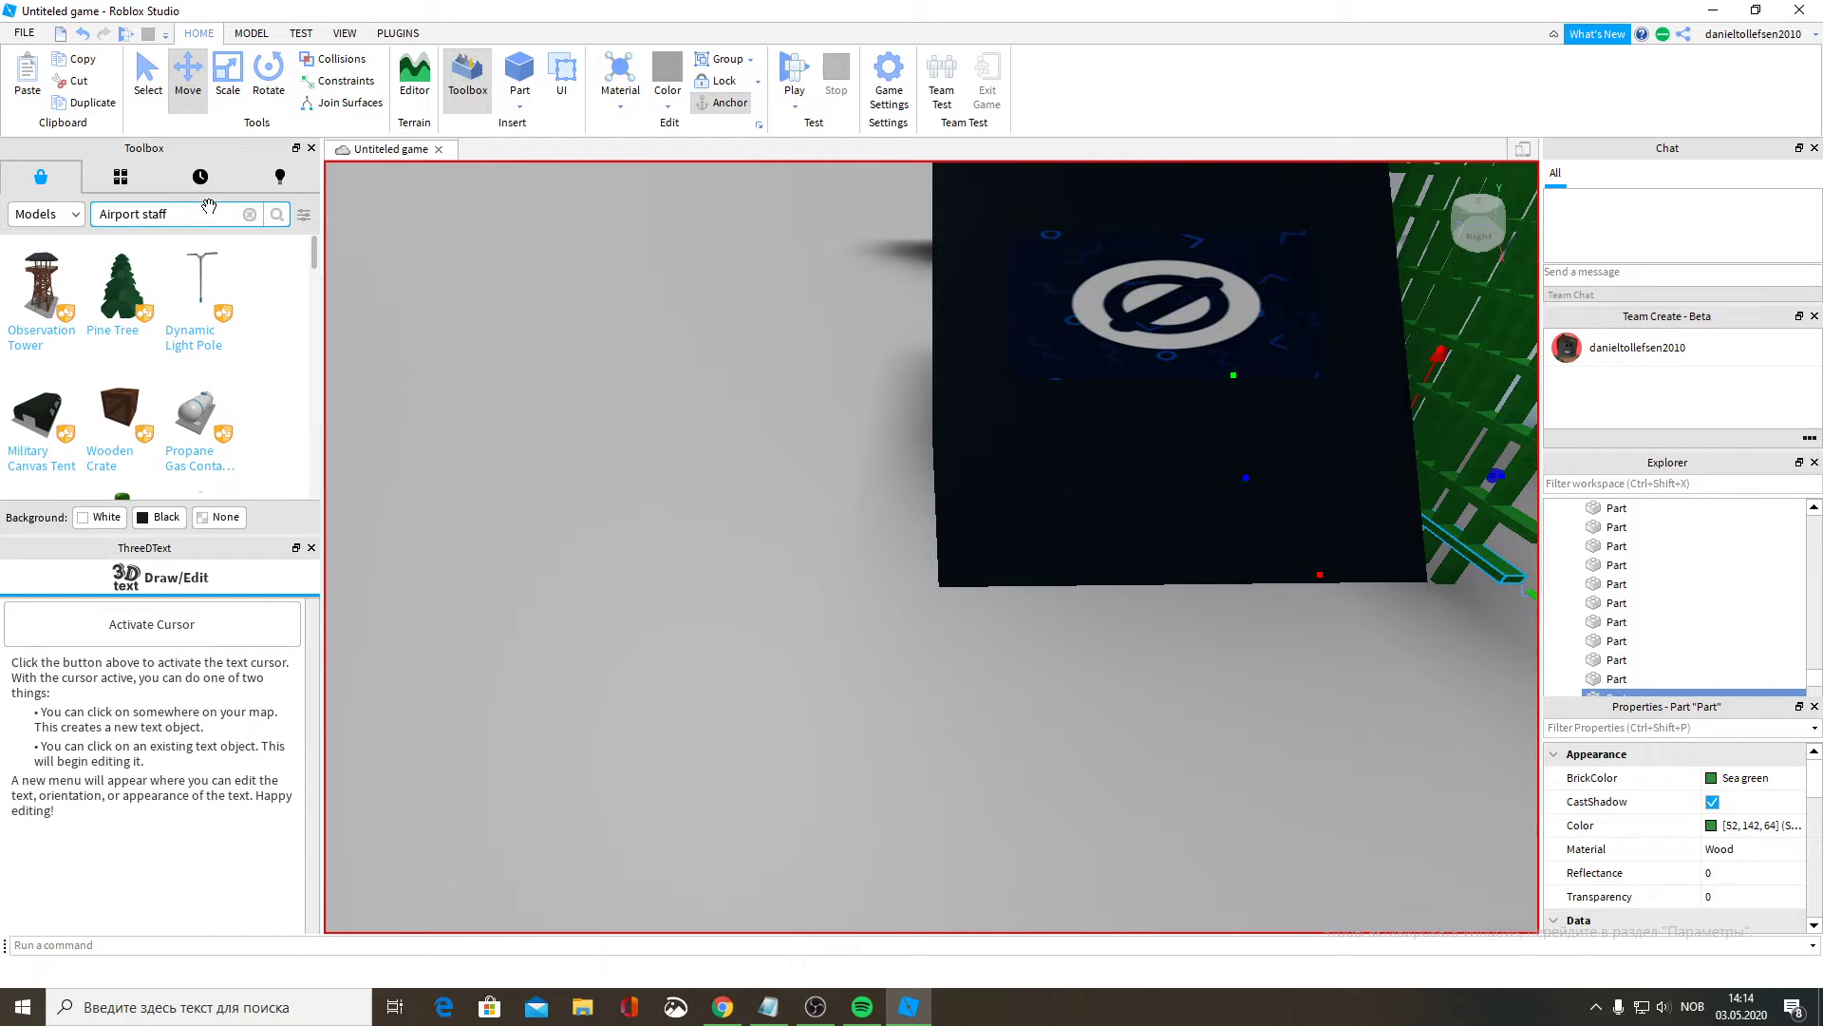
pyautogui.click(252, 215)
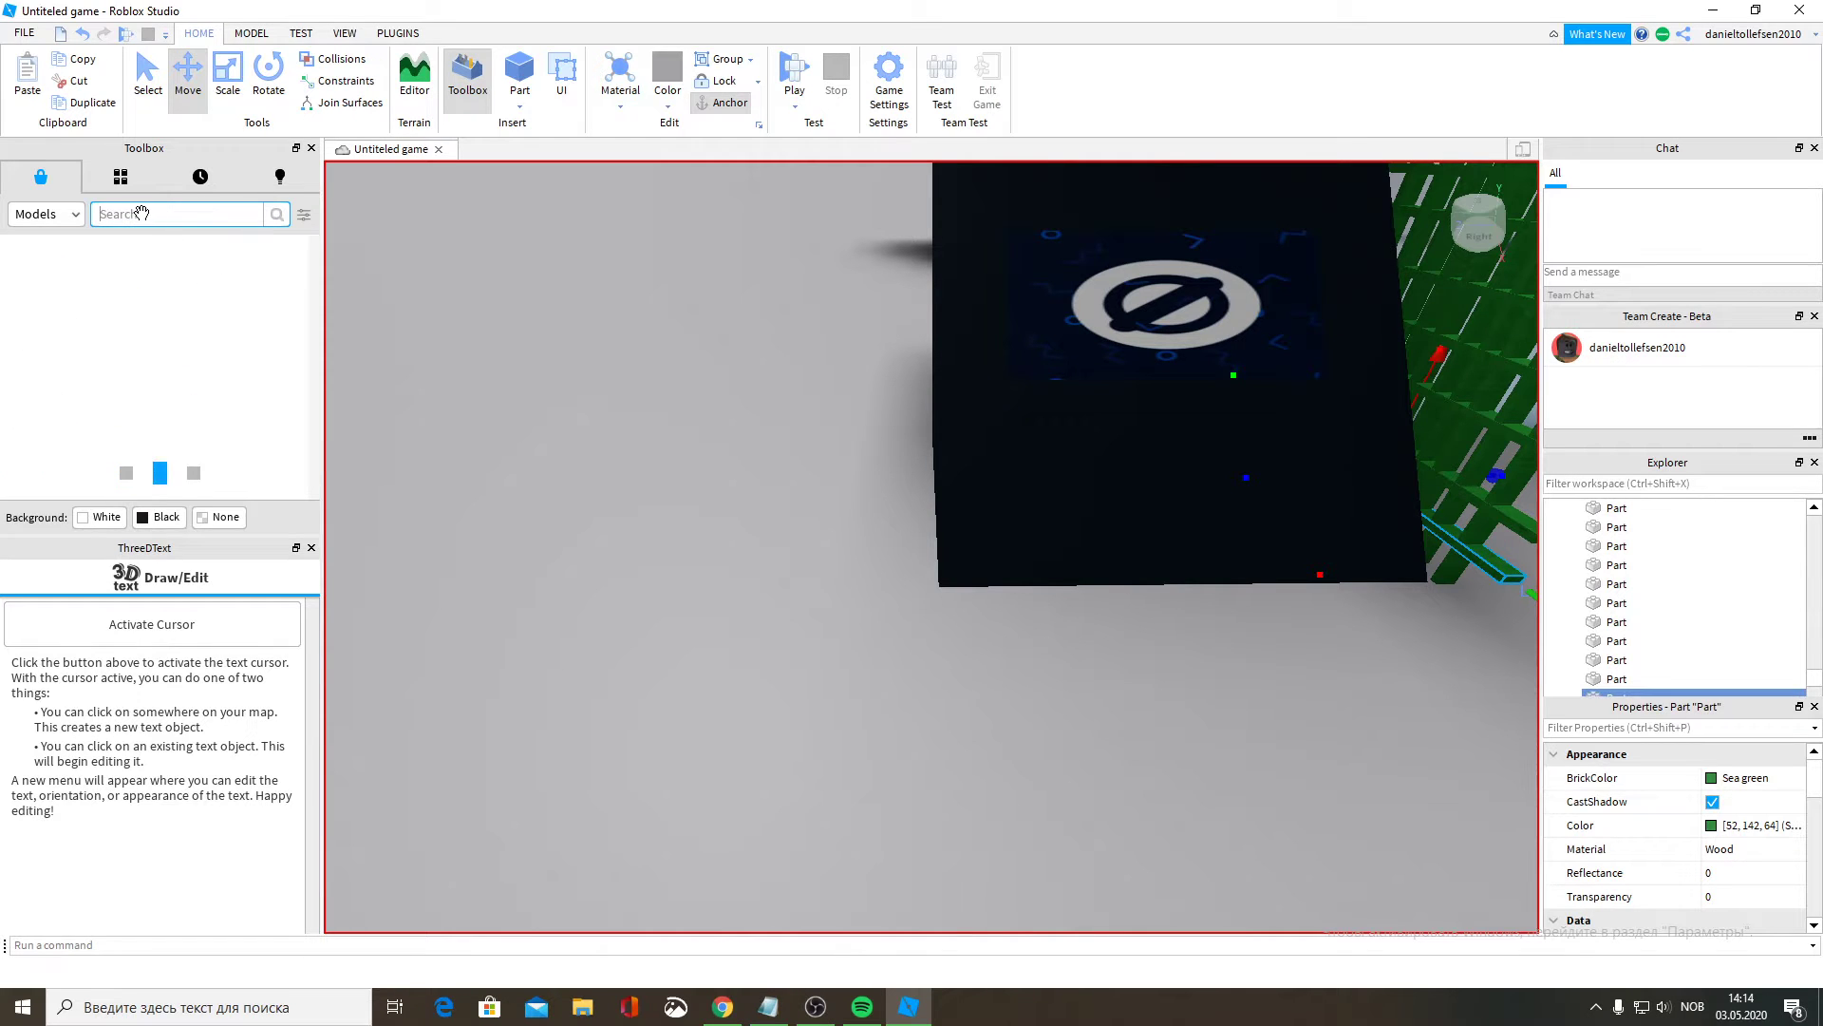
pyautogui.write('Airport Sta')
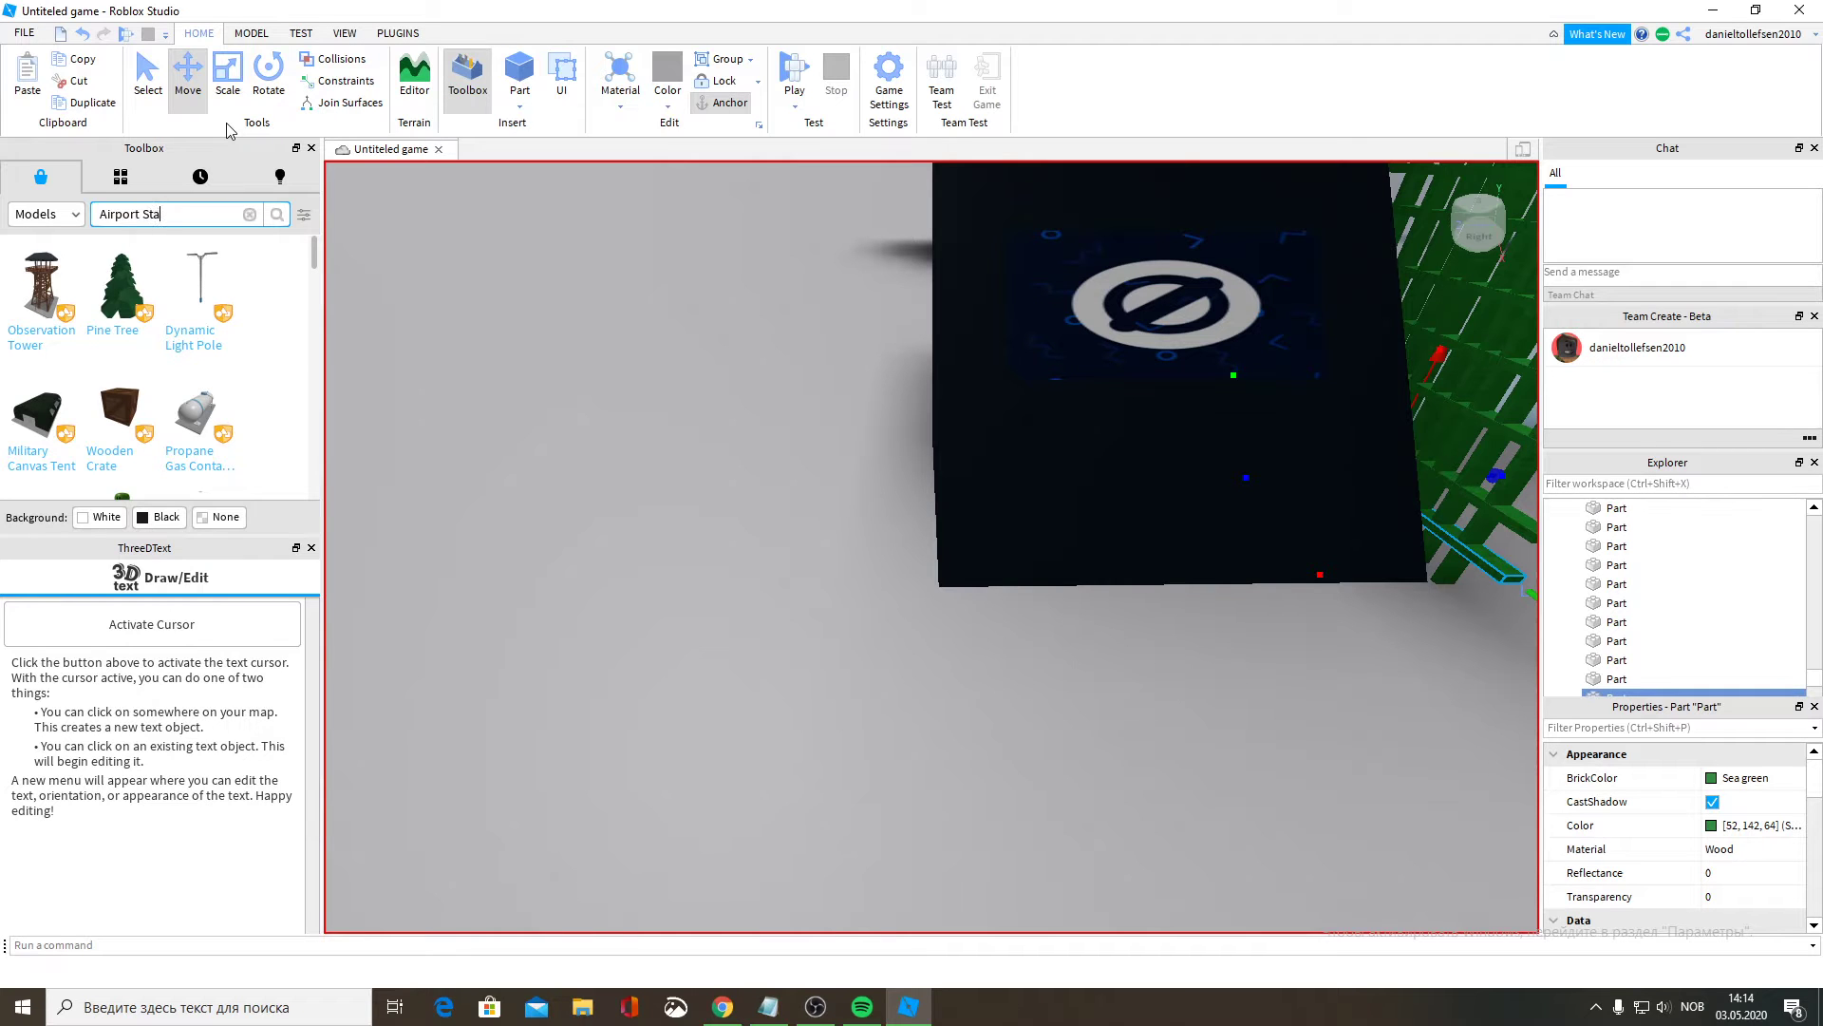
pyautogui.write('ff')
pyautogui.press('Return')
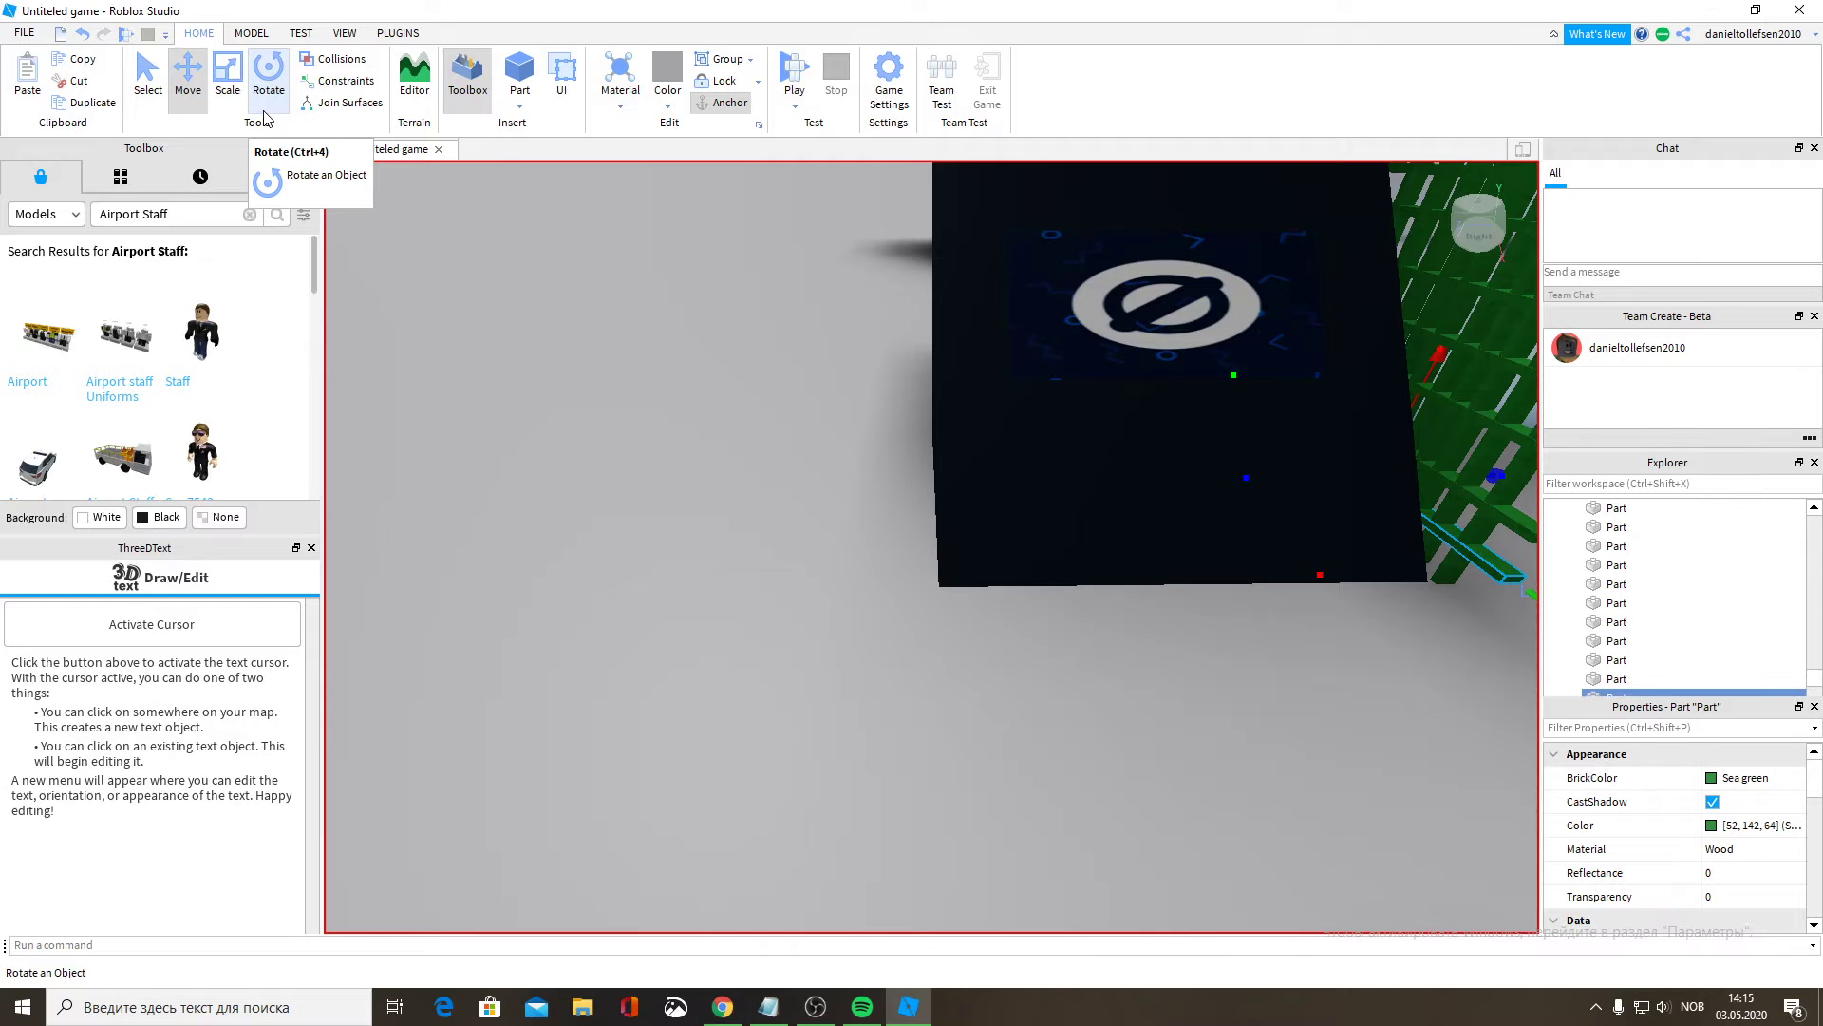
# Insert the suited staff model with sunglasses from the search results and expand it to examine its components.
pyautogui.moveTo(686, 433); pyautogui.dragTo(686, 427, button='right')
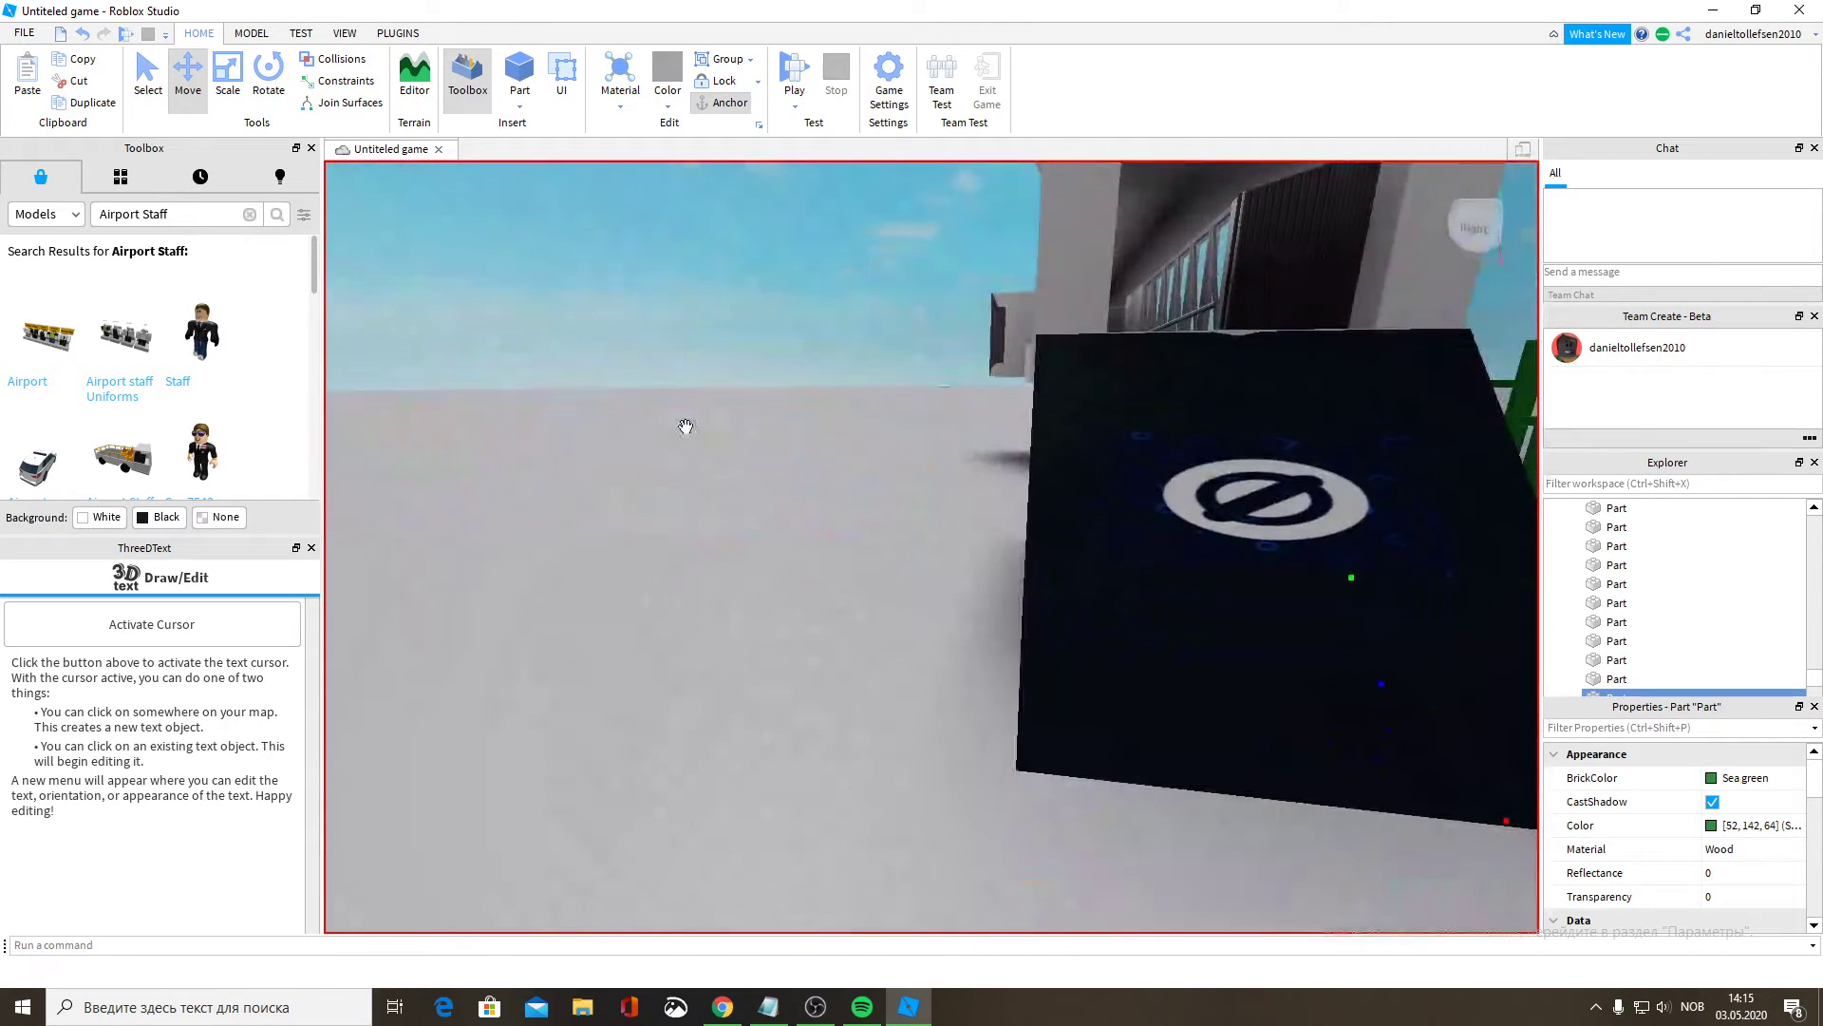
pyautogui.scroll(-3, 134, 437)
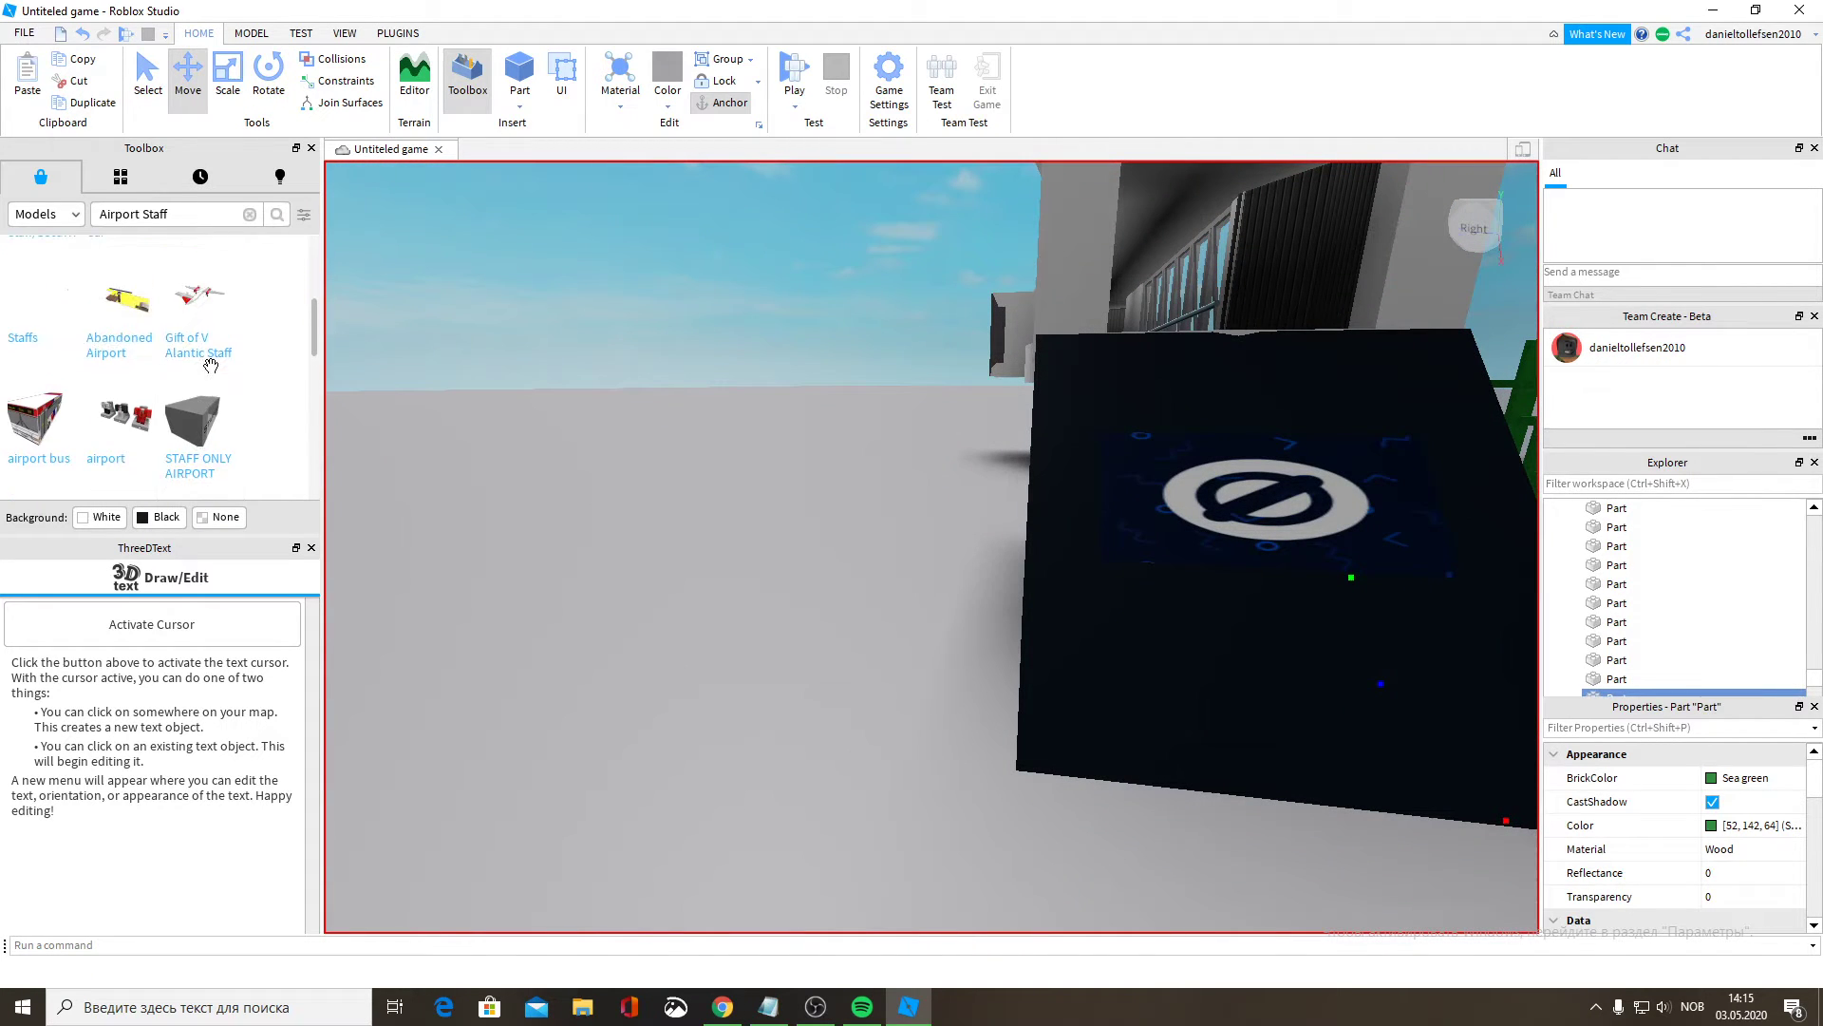
pyautogui.click(226, 364)
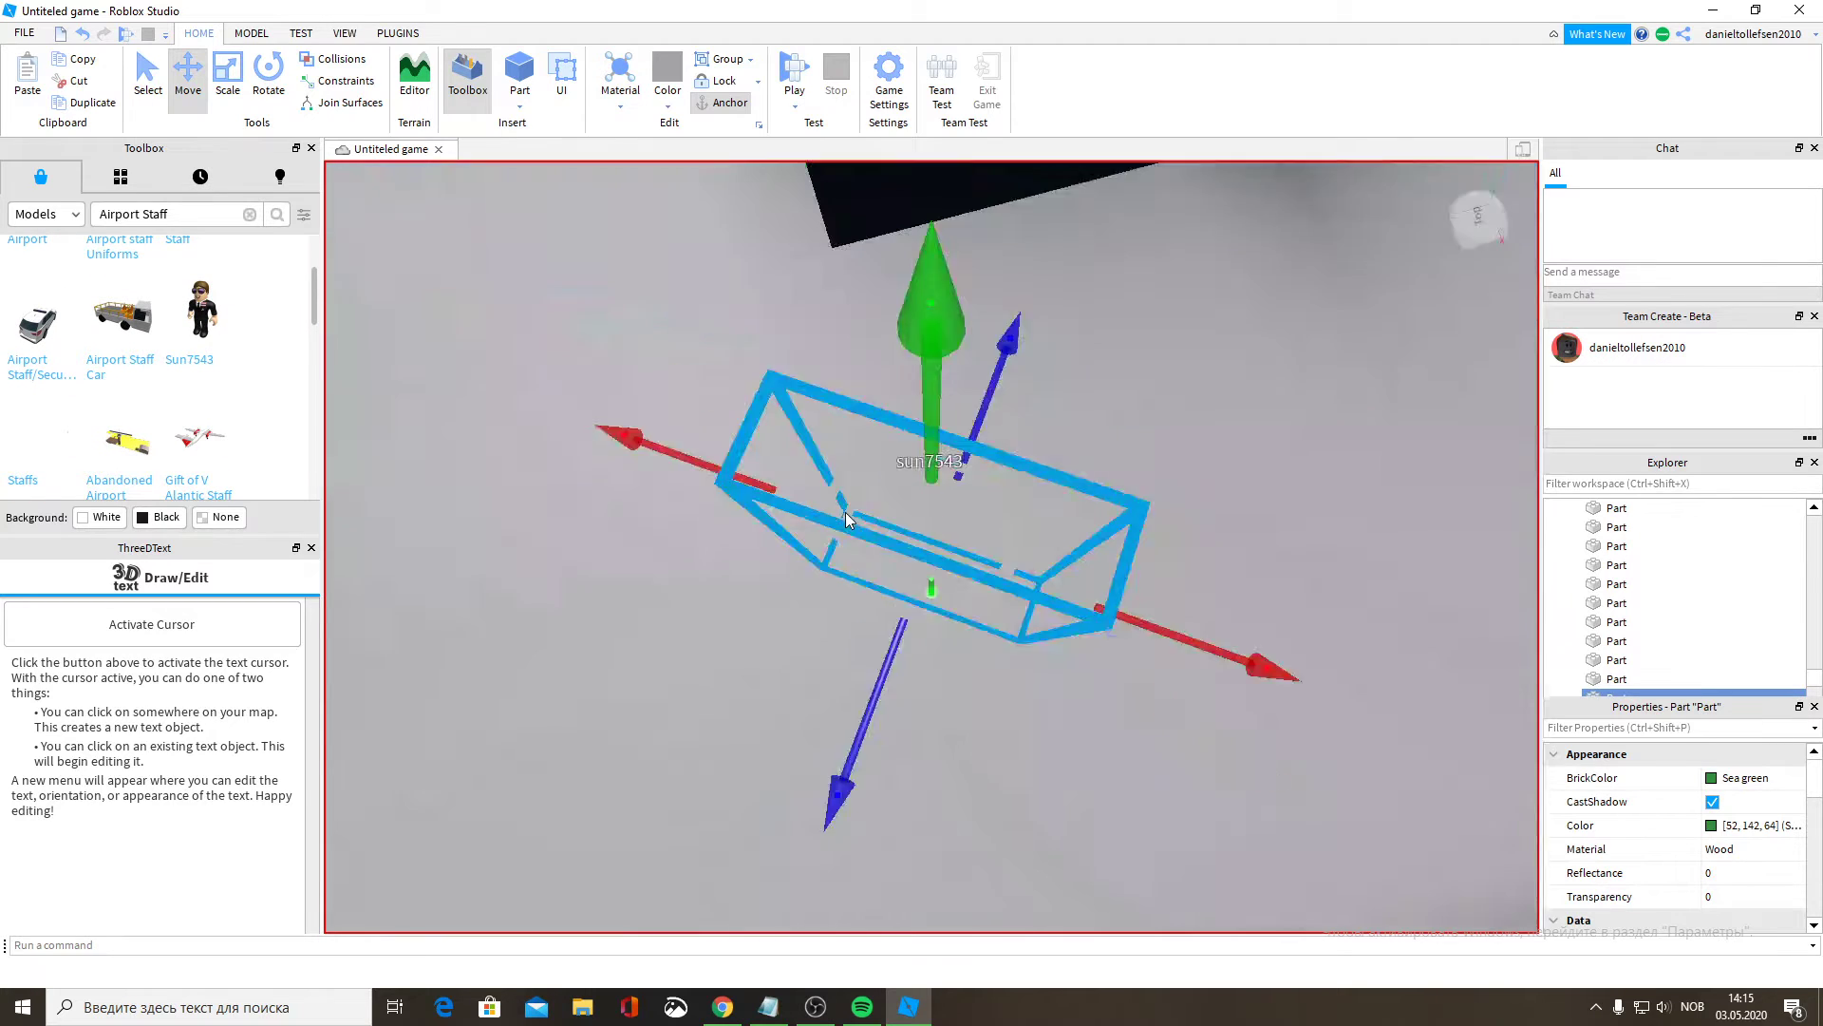
pyautogui.moveTo(848, 511); pyautogui.dragTo(846, 511, button='right')
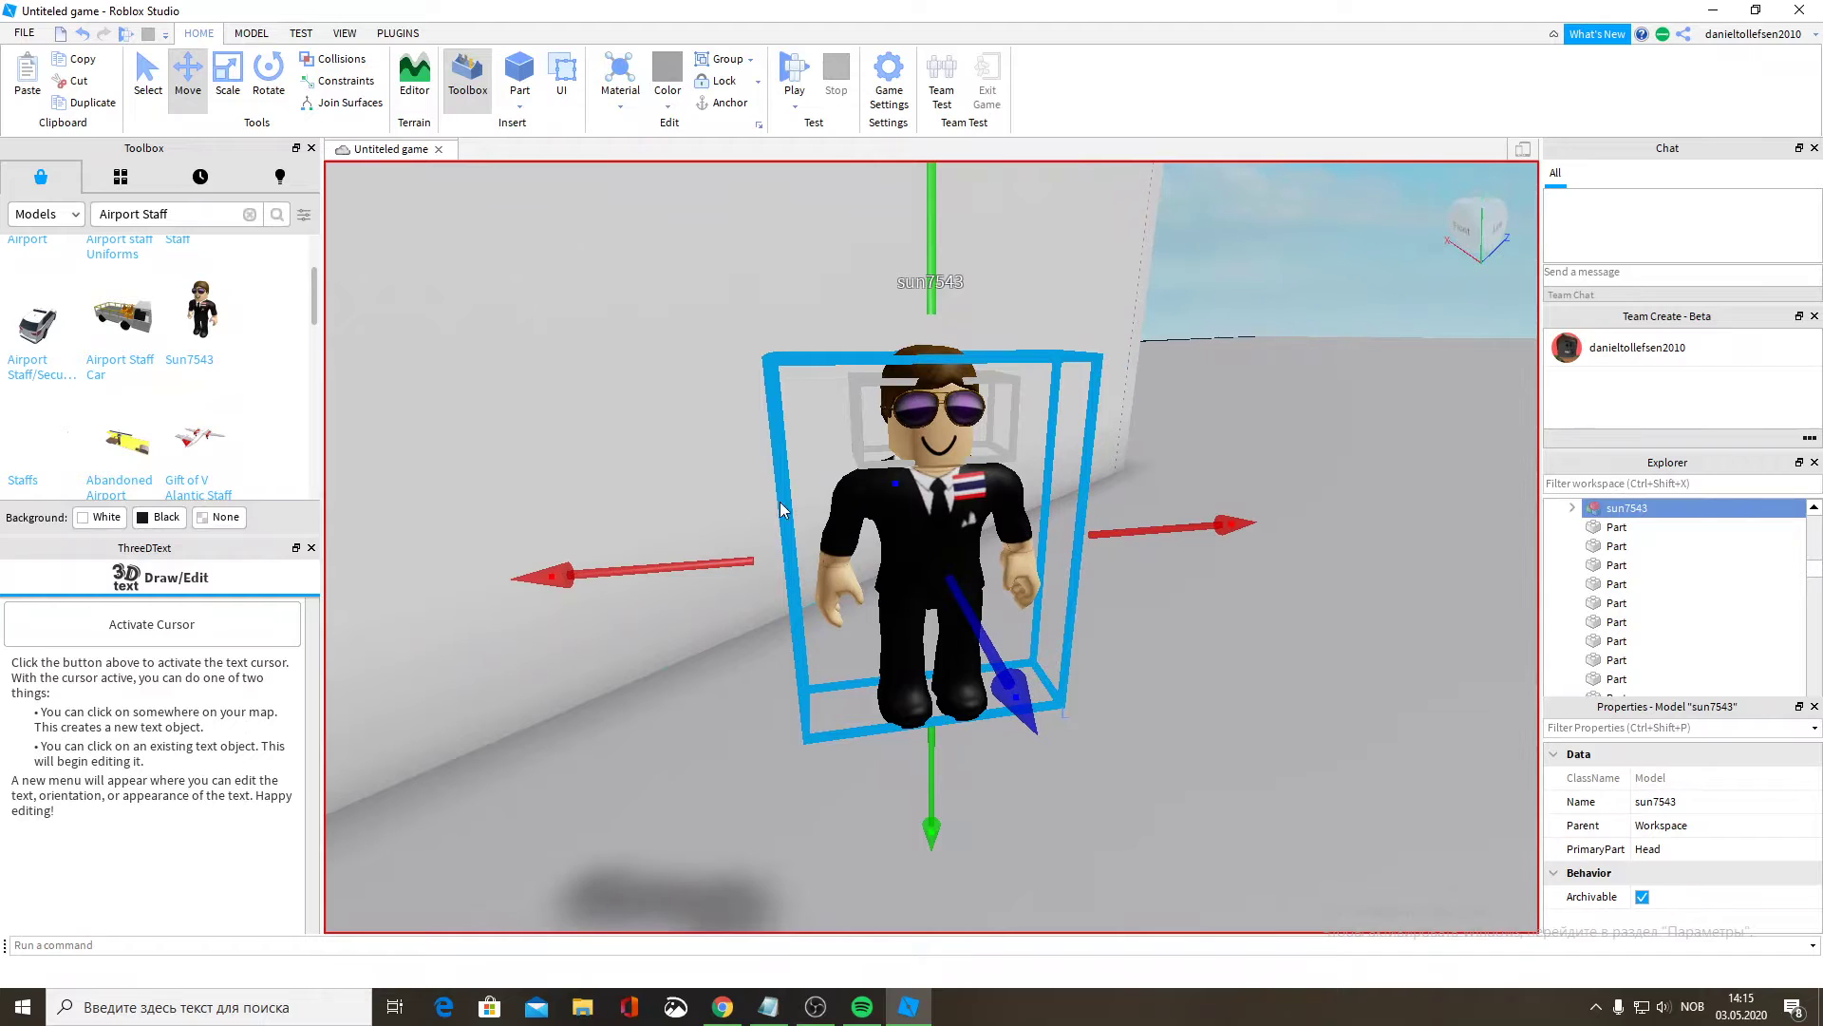
pyautogui.click(941, 416)
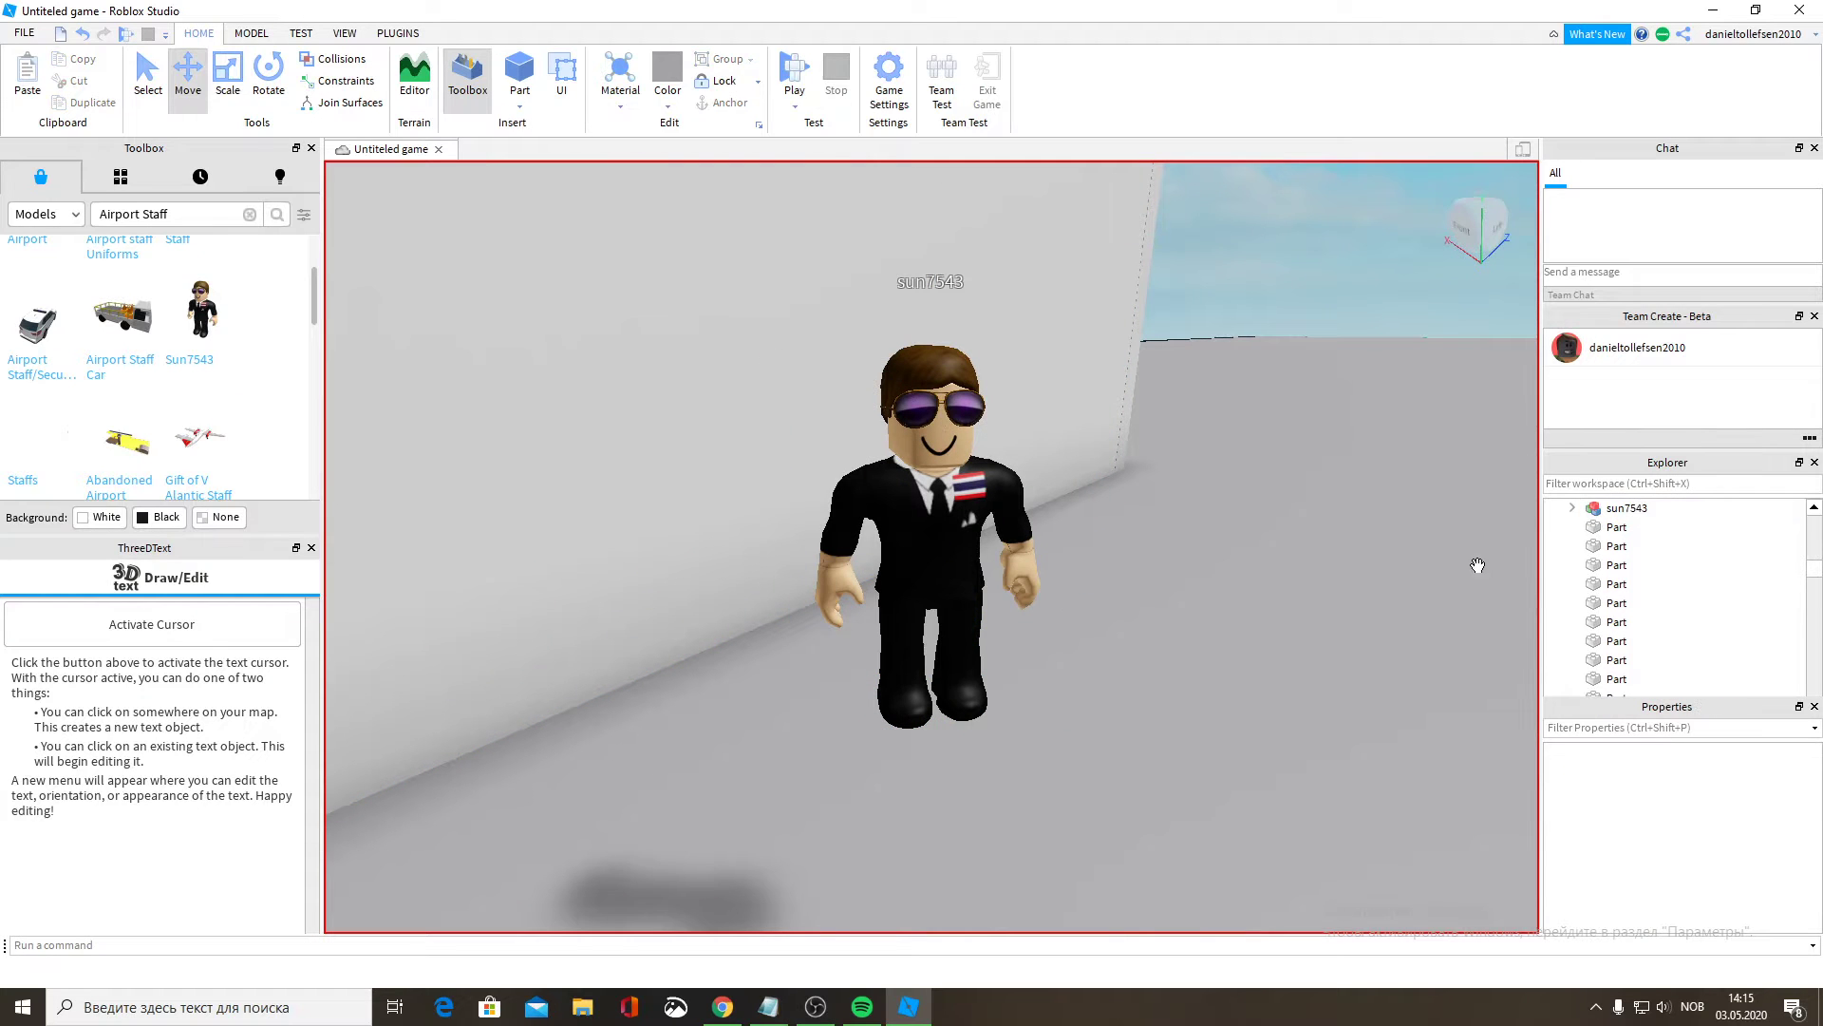
pyautogui.click(1572, 508)
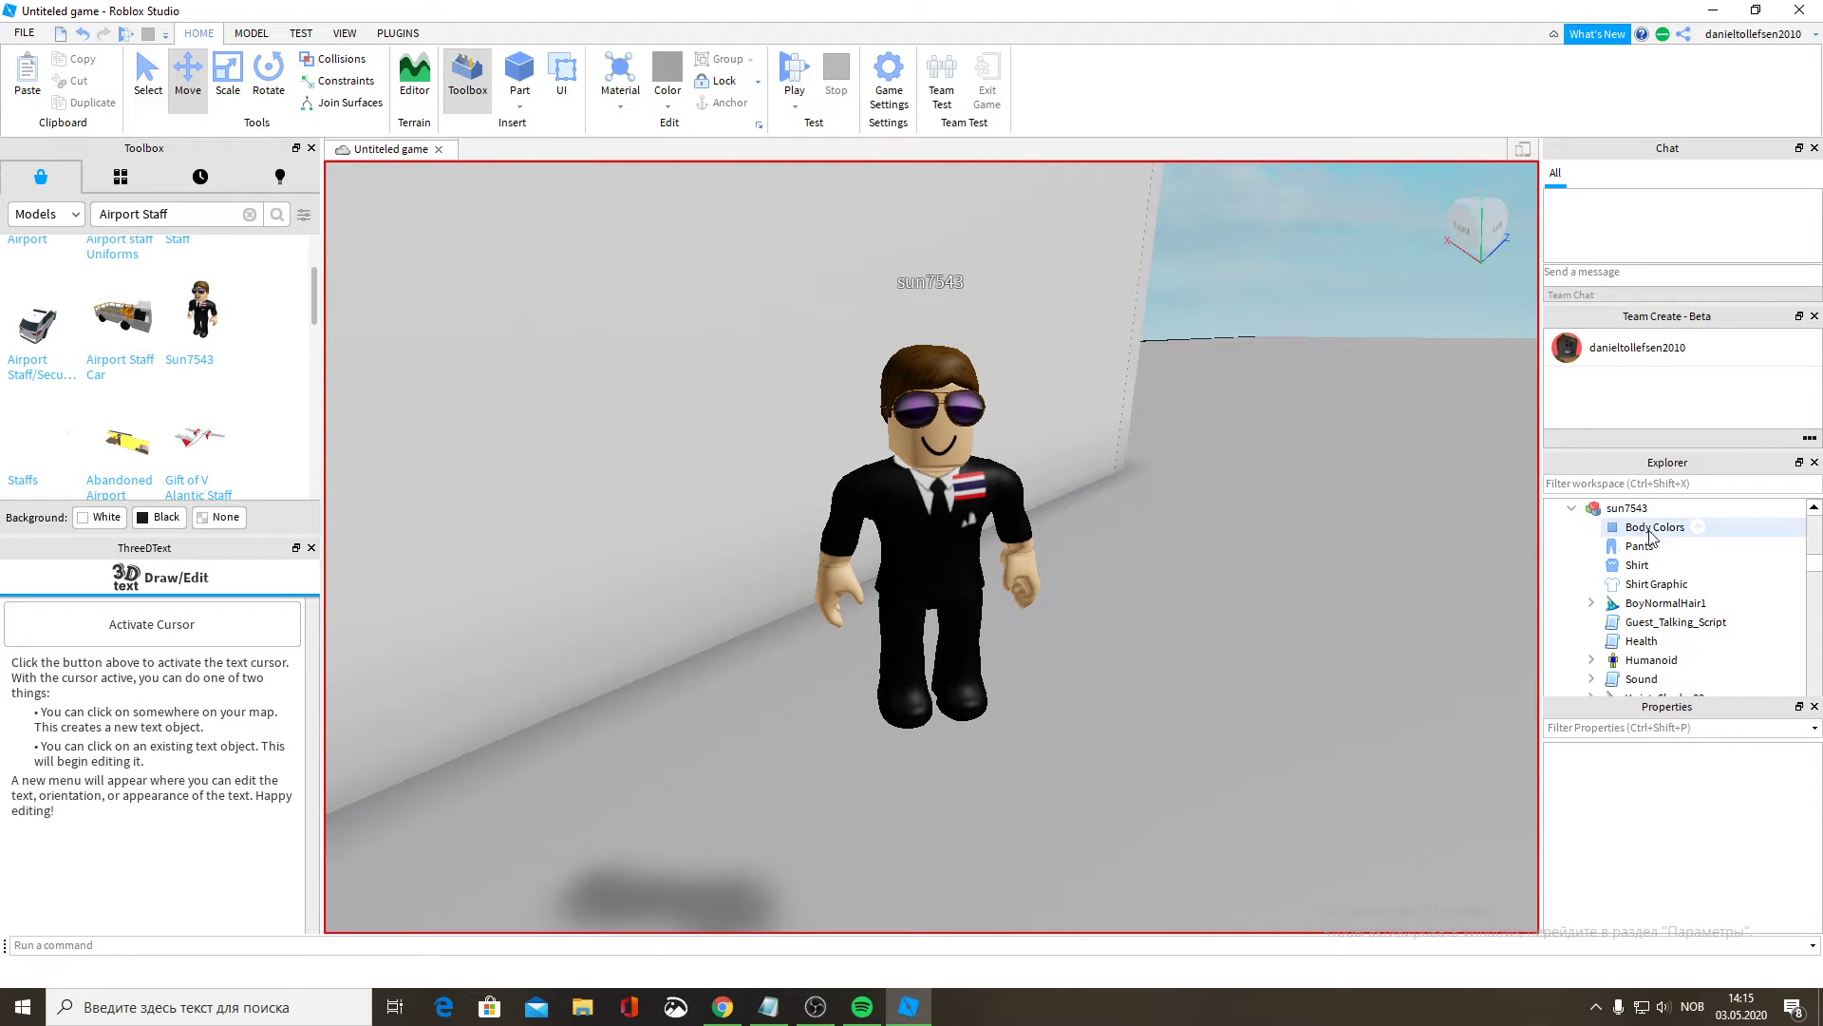
pyautogui.scroll(-1, 1658, 582)
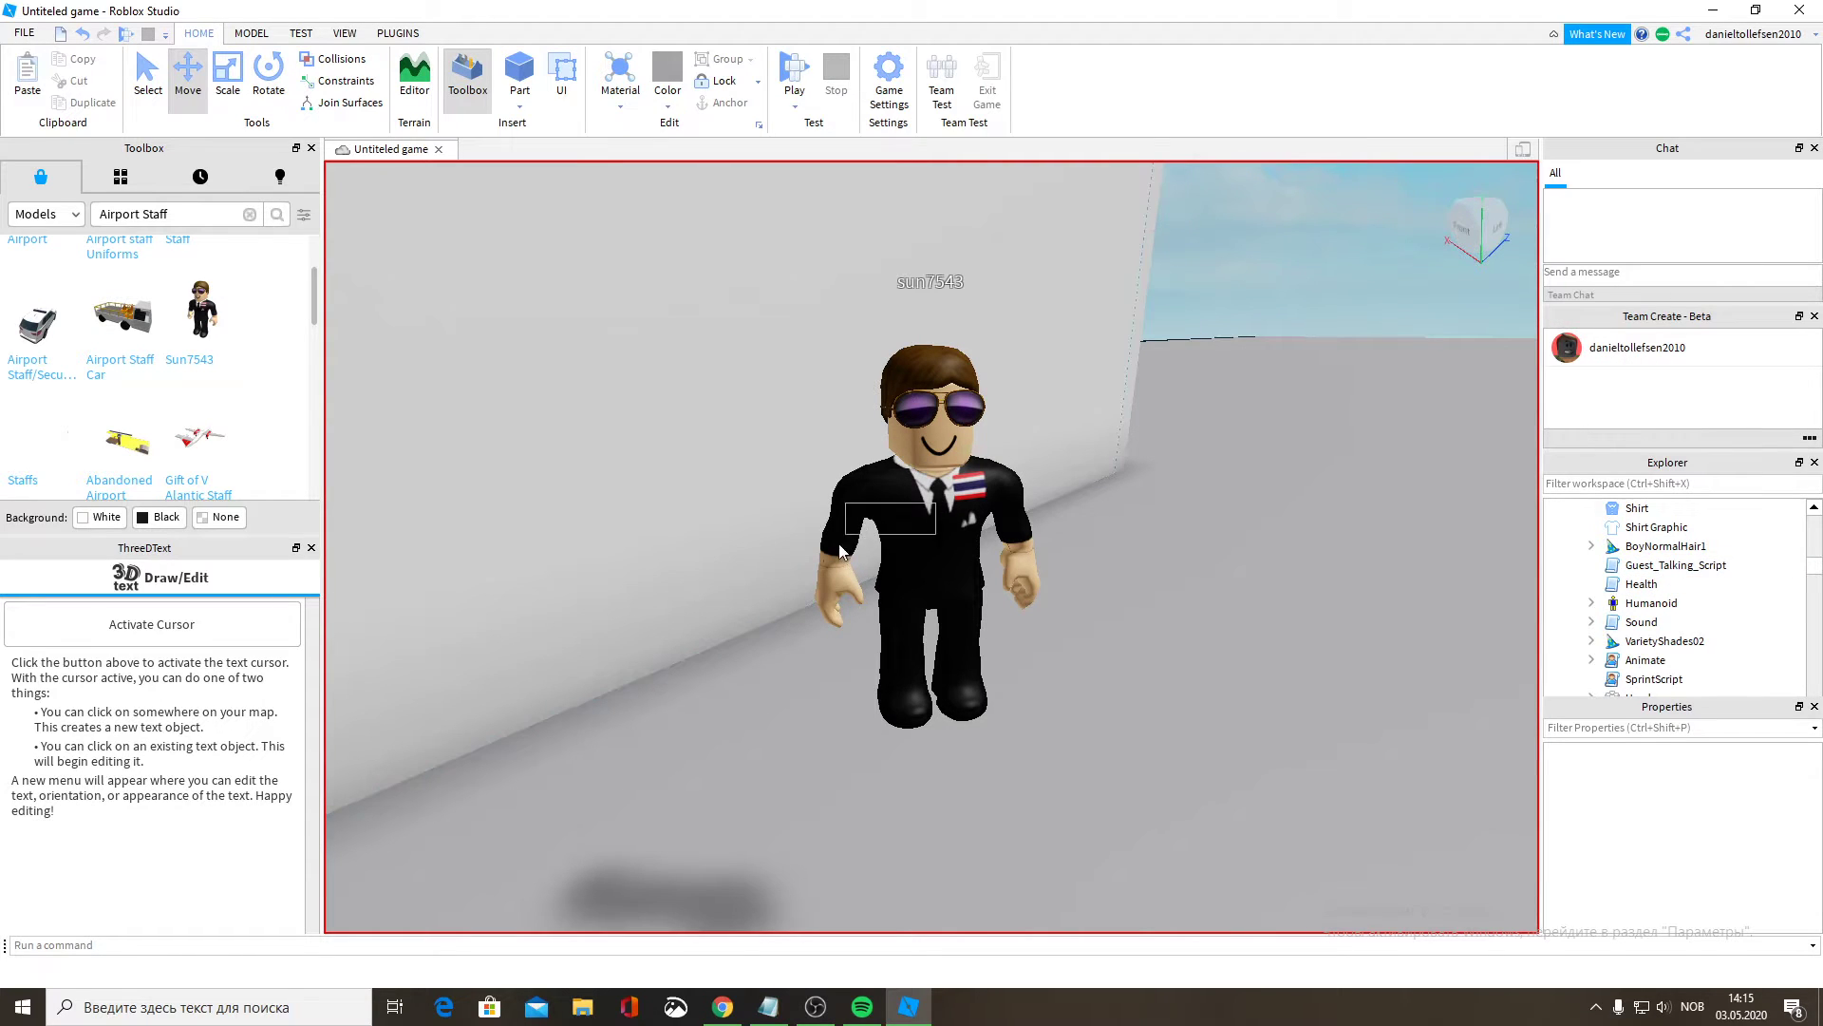
pyautogui.scroll(2, 1676, 567)
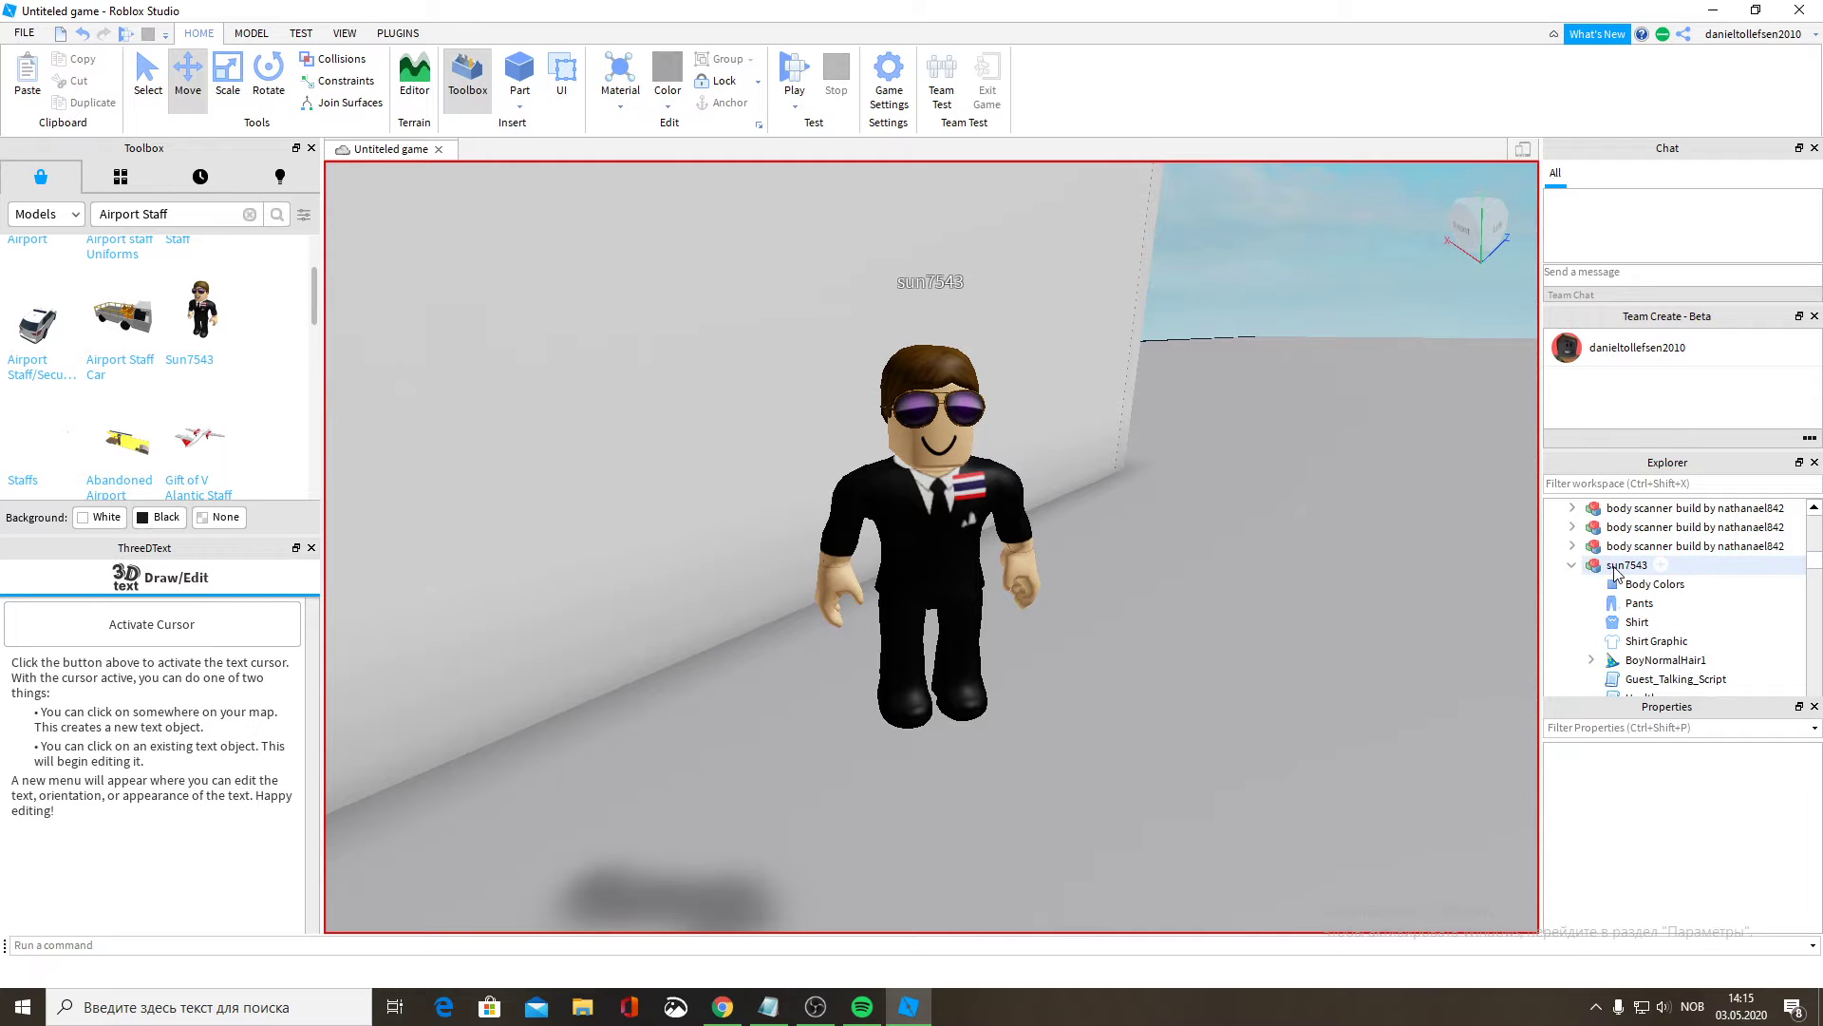
# Cut the staff model with sunglasses out of the workspace.
pyautogui.click(1617, 566)
pyautogui.rightClick(1614, 568)
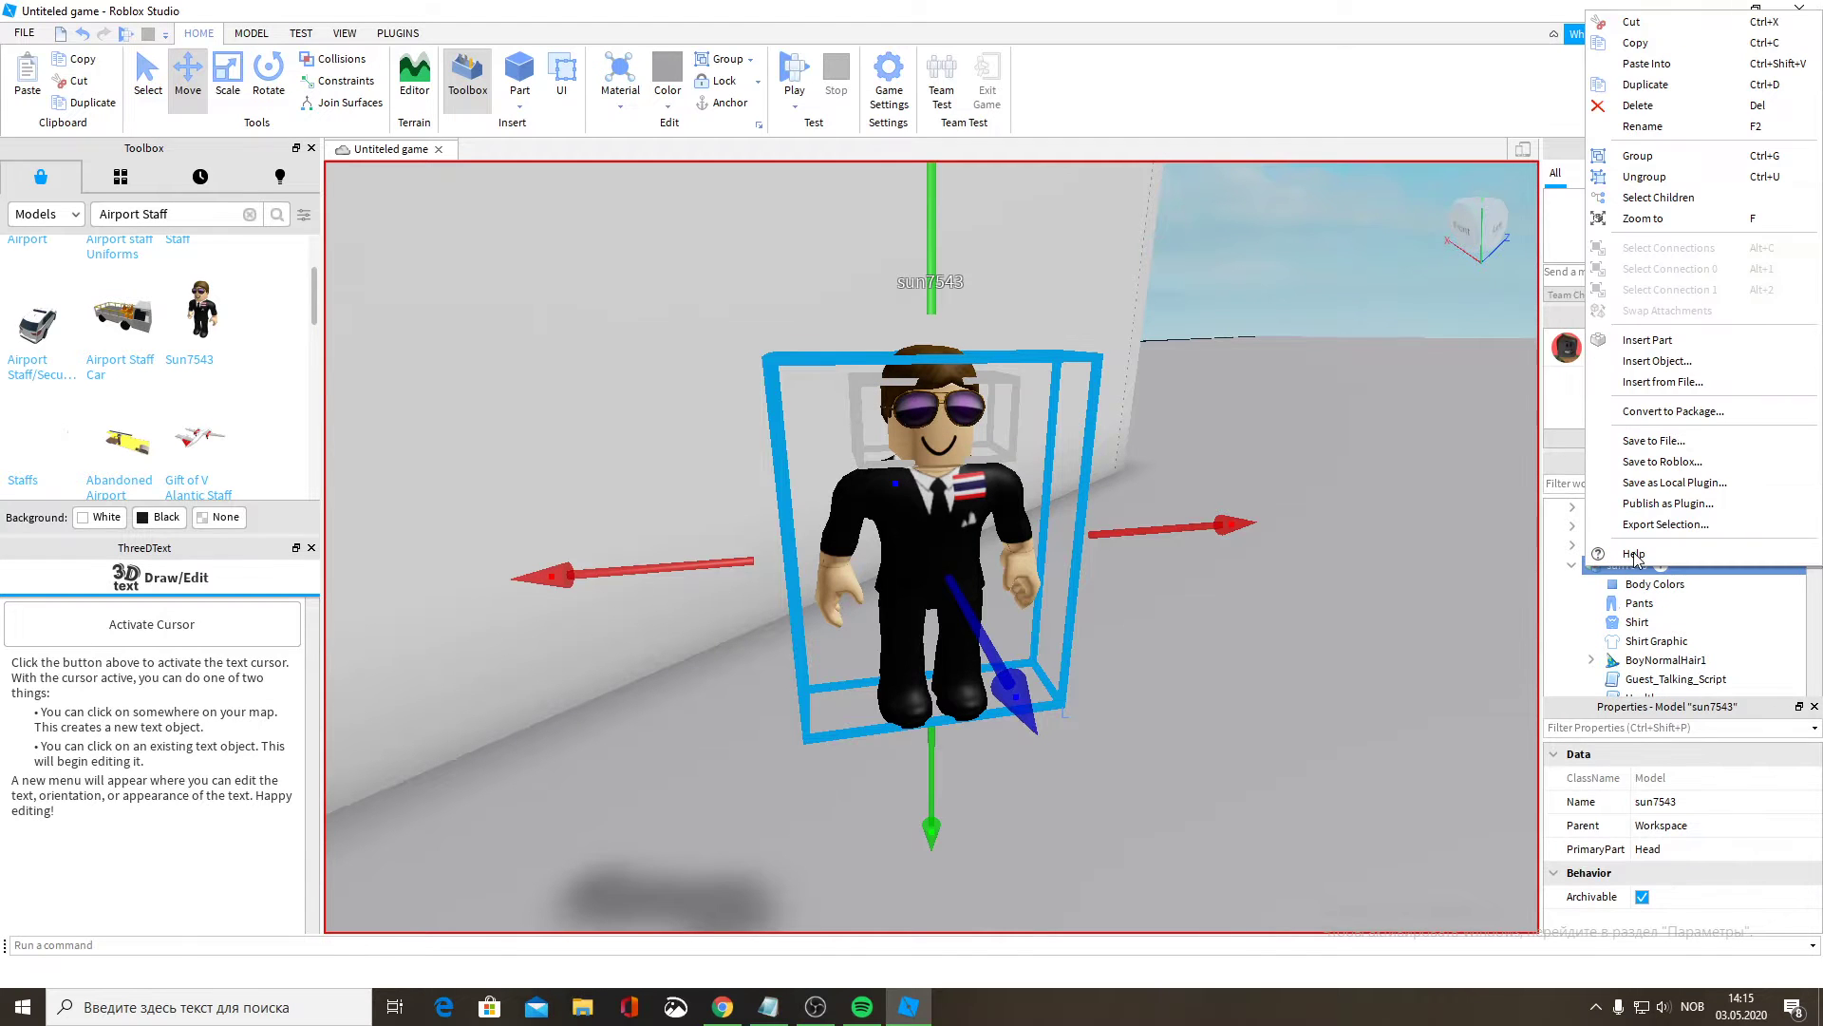
pyautogui.click(1627, 28)
# Insert the "Staff" model from the search results and adjust its height to the floor near the wall opposite the ramp.
pyautogui.moveTo(926, 304); pyautogui.dragTo(942, 308, button='right')
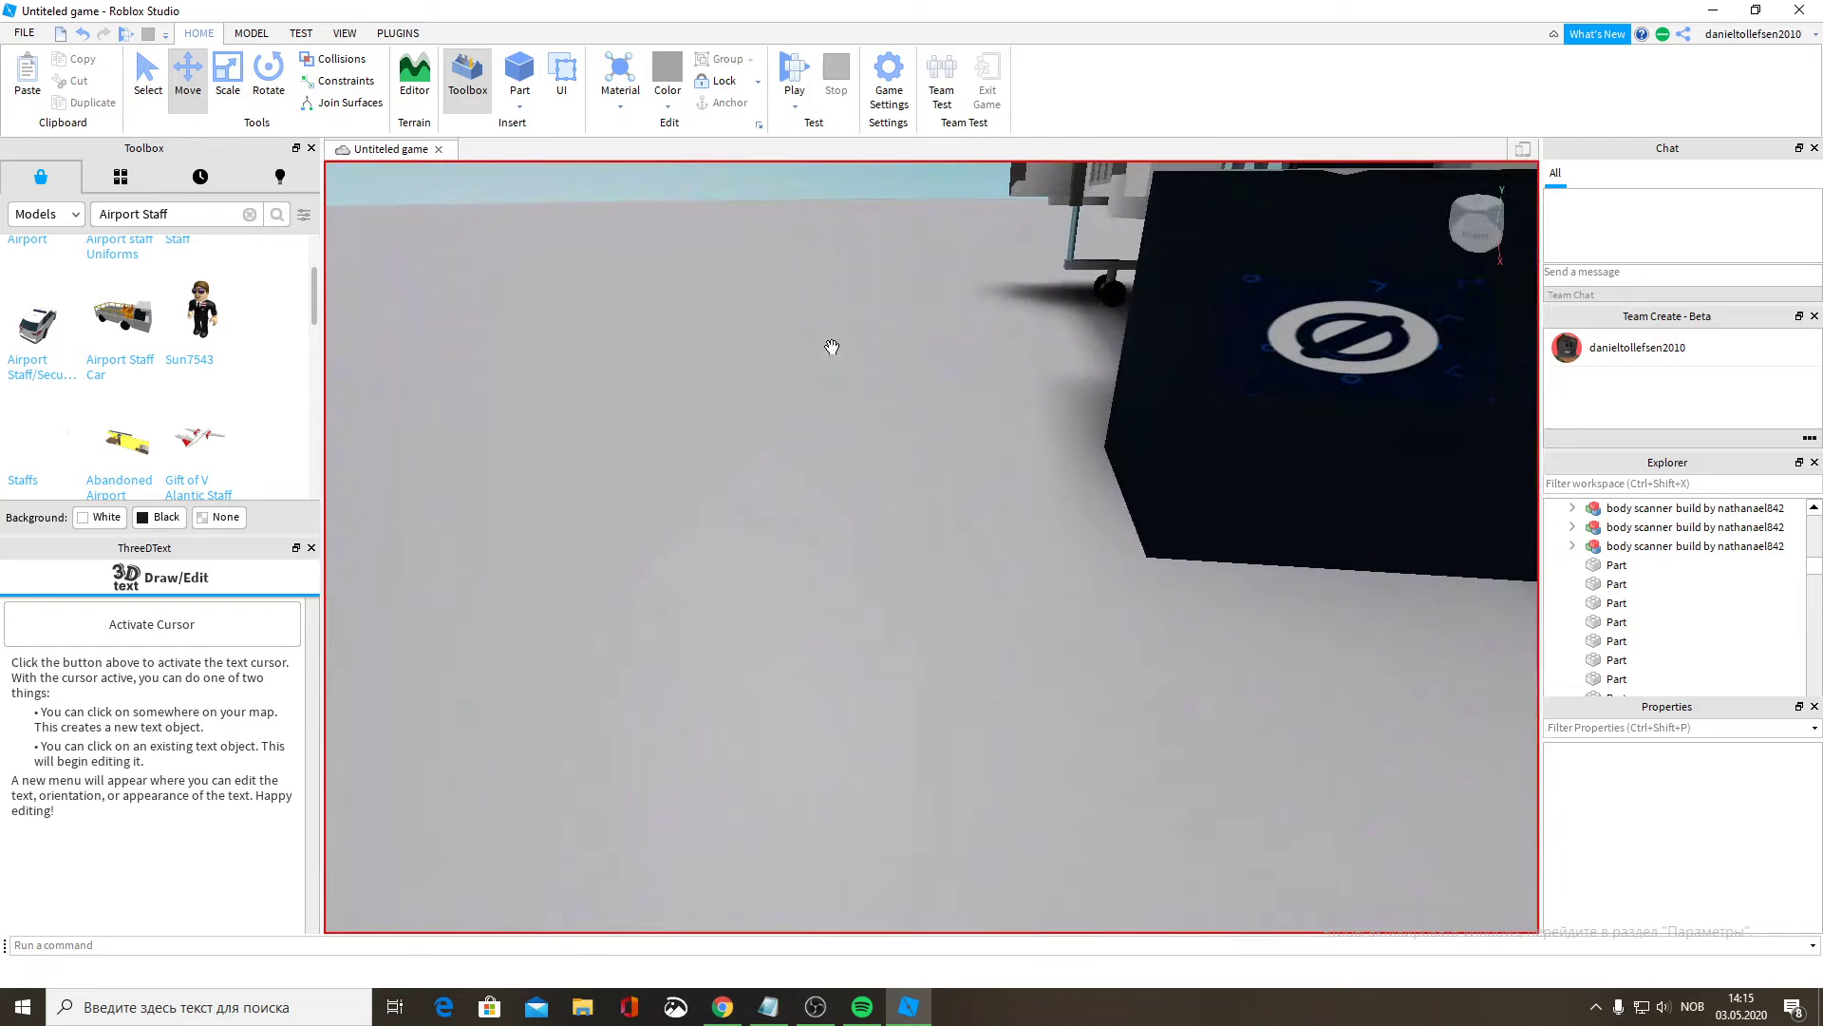
pyautogui.scroll(2, 113, 337)
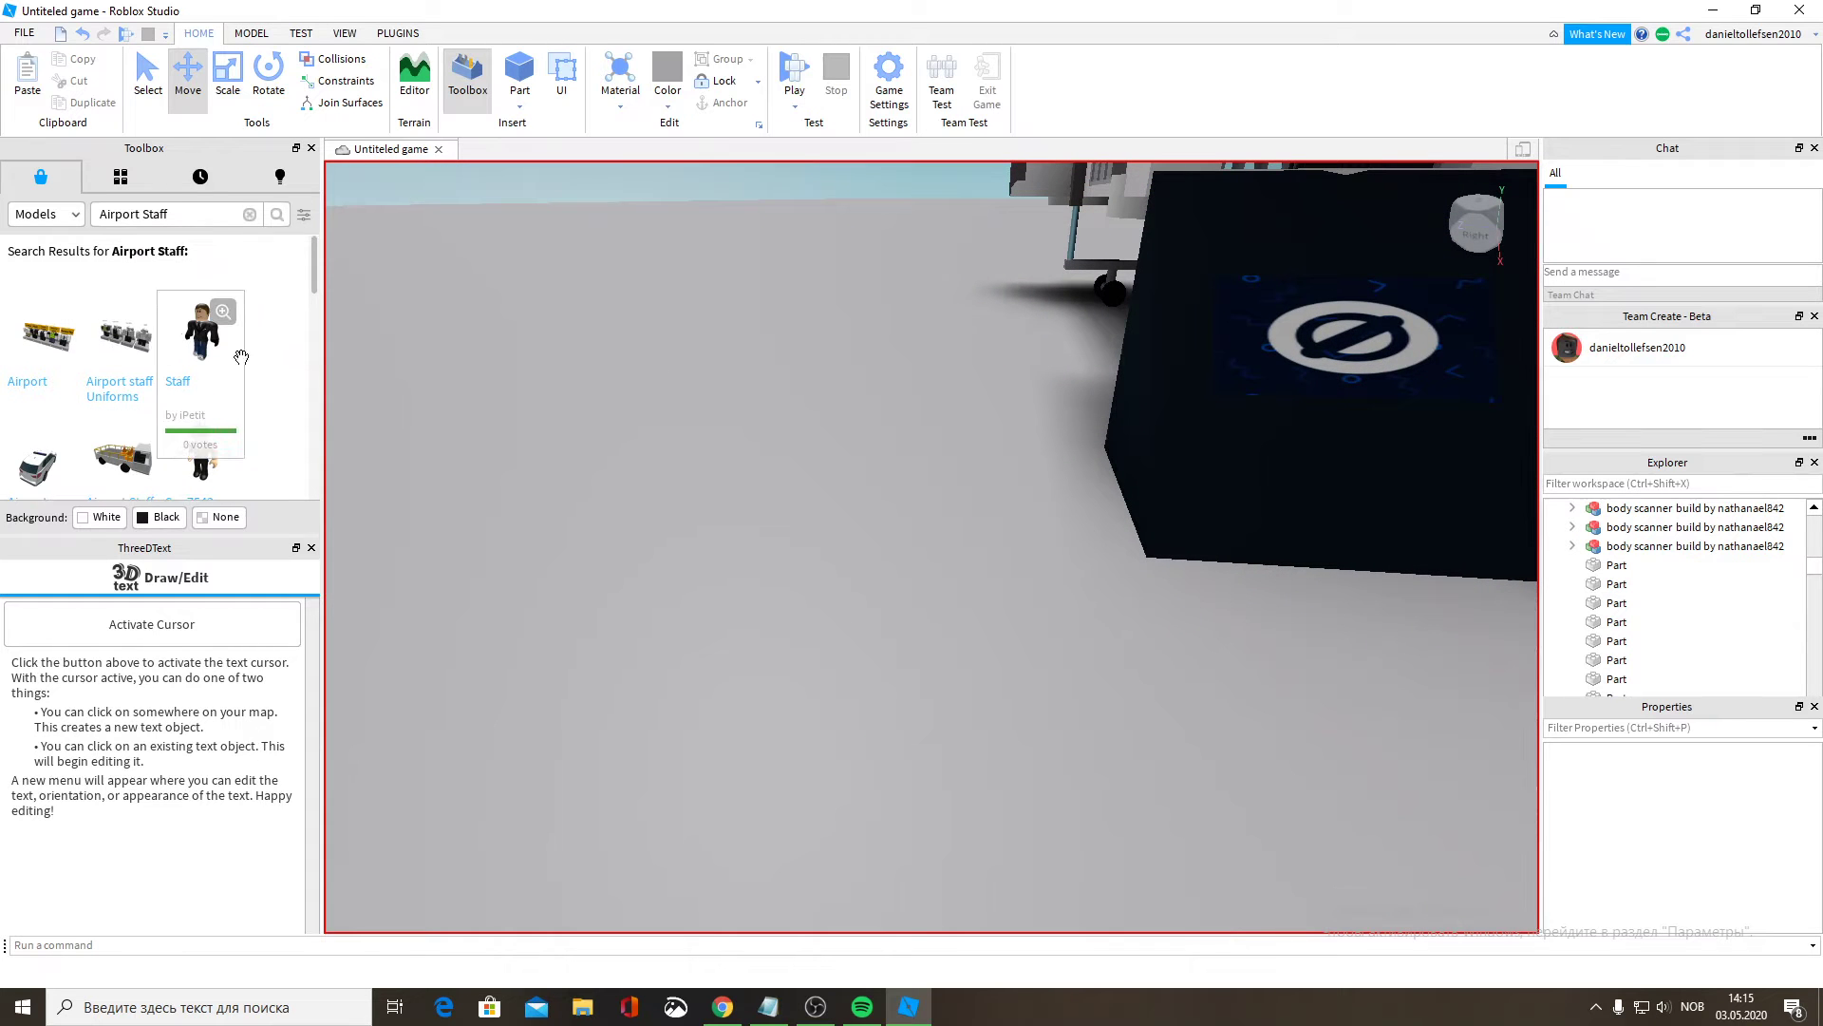
pyautogui.click(242, 357)
pyautogui.moveTo(976, 516); pyautogui.dragTo(1056, 499, button='right')
pyautogui.moveTo(1081, 398); pyautogui.dragTo(1032, 662)
pyautogui.moveTo(1032, 662); pyautogui.dragTo(1032, 662, button='right')
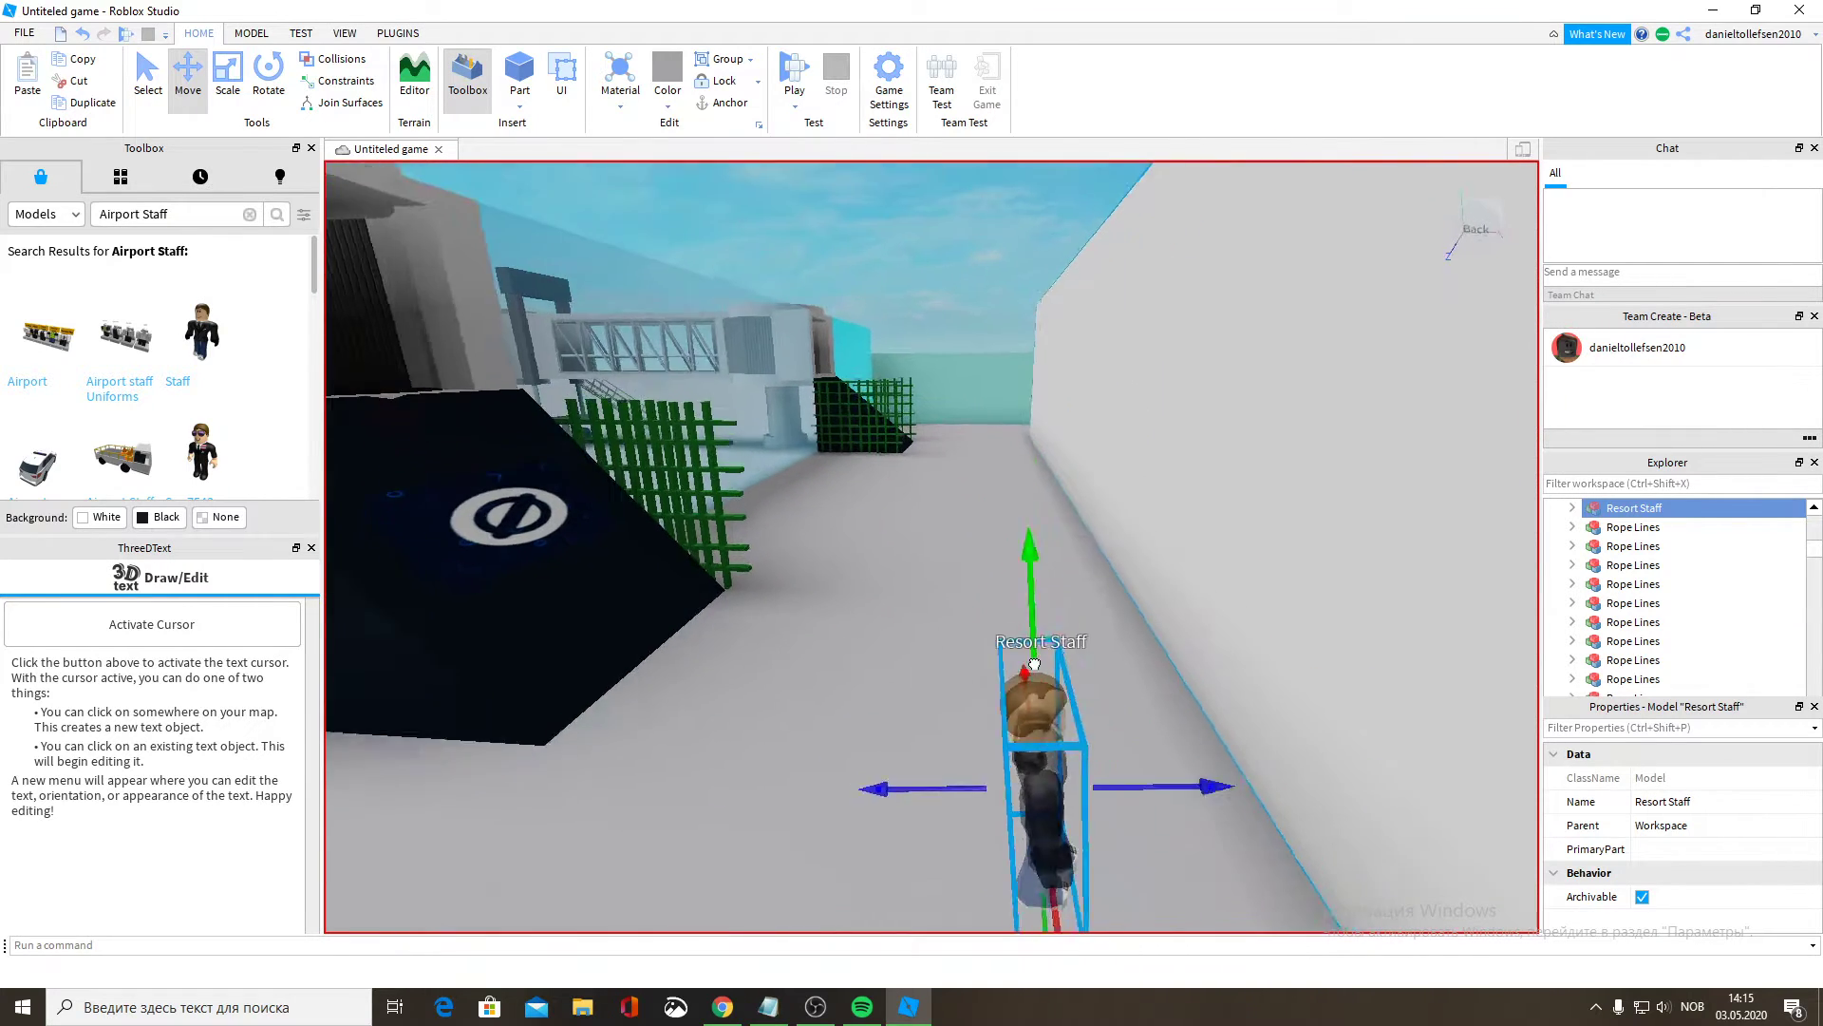
pyautogui.moveTo(1032, 662); pyautogui.dragTo(1030, 659)
pyautogui.moveTo(1032, 662); pyautogui.dragTo(1029, 659, button='right')
pyautogui.moveTo(1029, 659); pyautogui.dragTo(1005, 558)
pyautogui.moveTo(1006, 557); pyautogui.dragTo(1006, 557, button='right')
pyautogui.press('w')
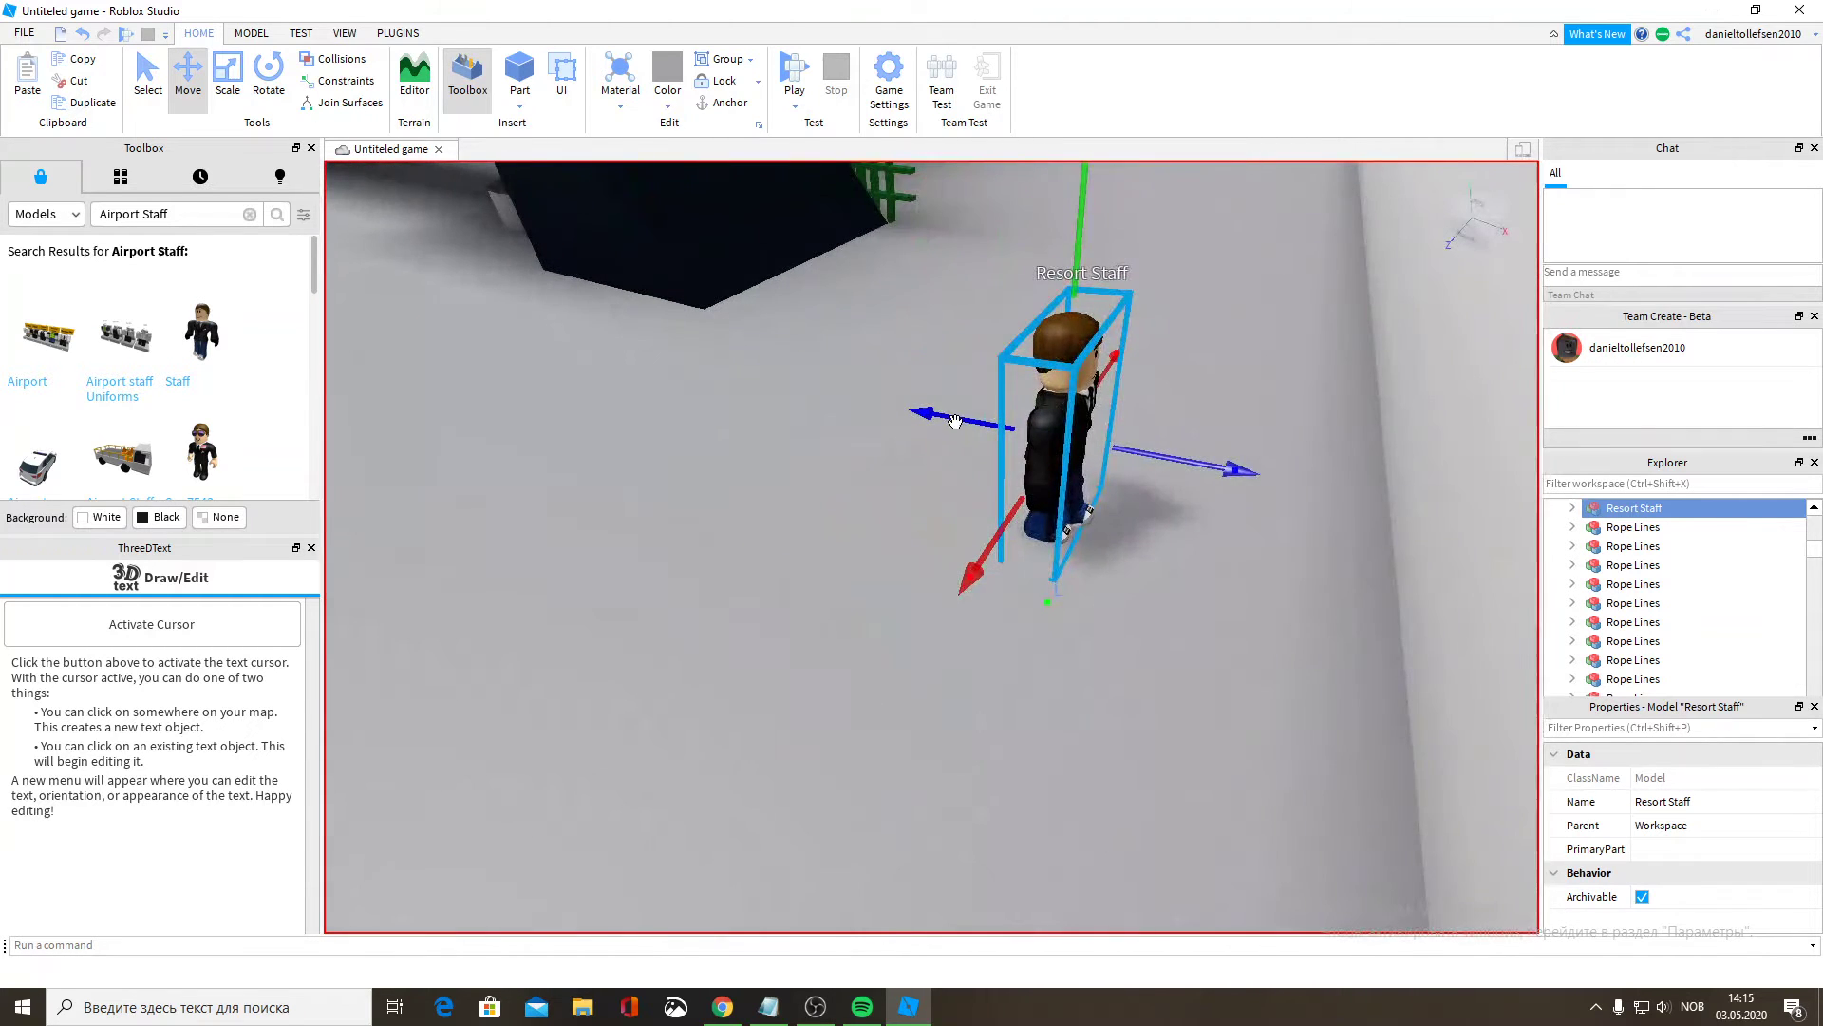
# Move the staff figure across the floor to the front of the black logo ramp and raise it so its feet stand on the floor.
pyautogui.moveTo(948, 418); pyautogui.dragTo(595, 355)
pyautogui.press('s')
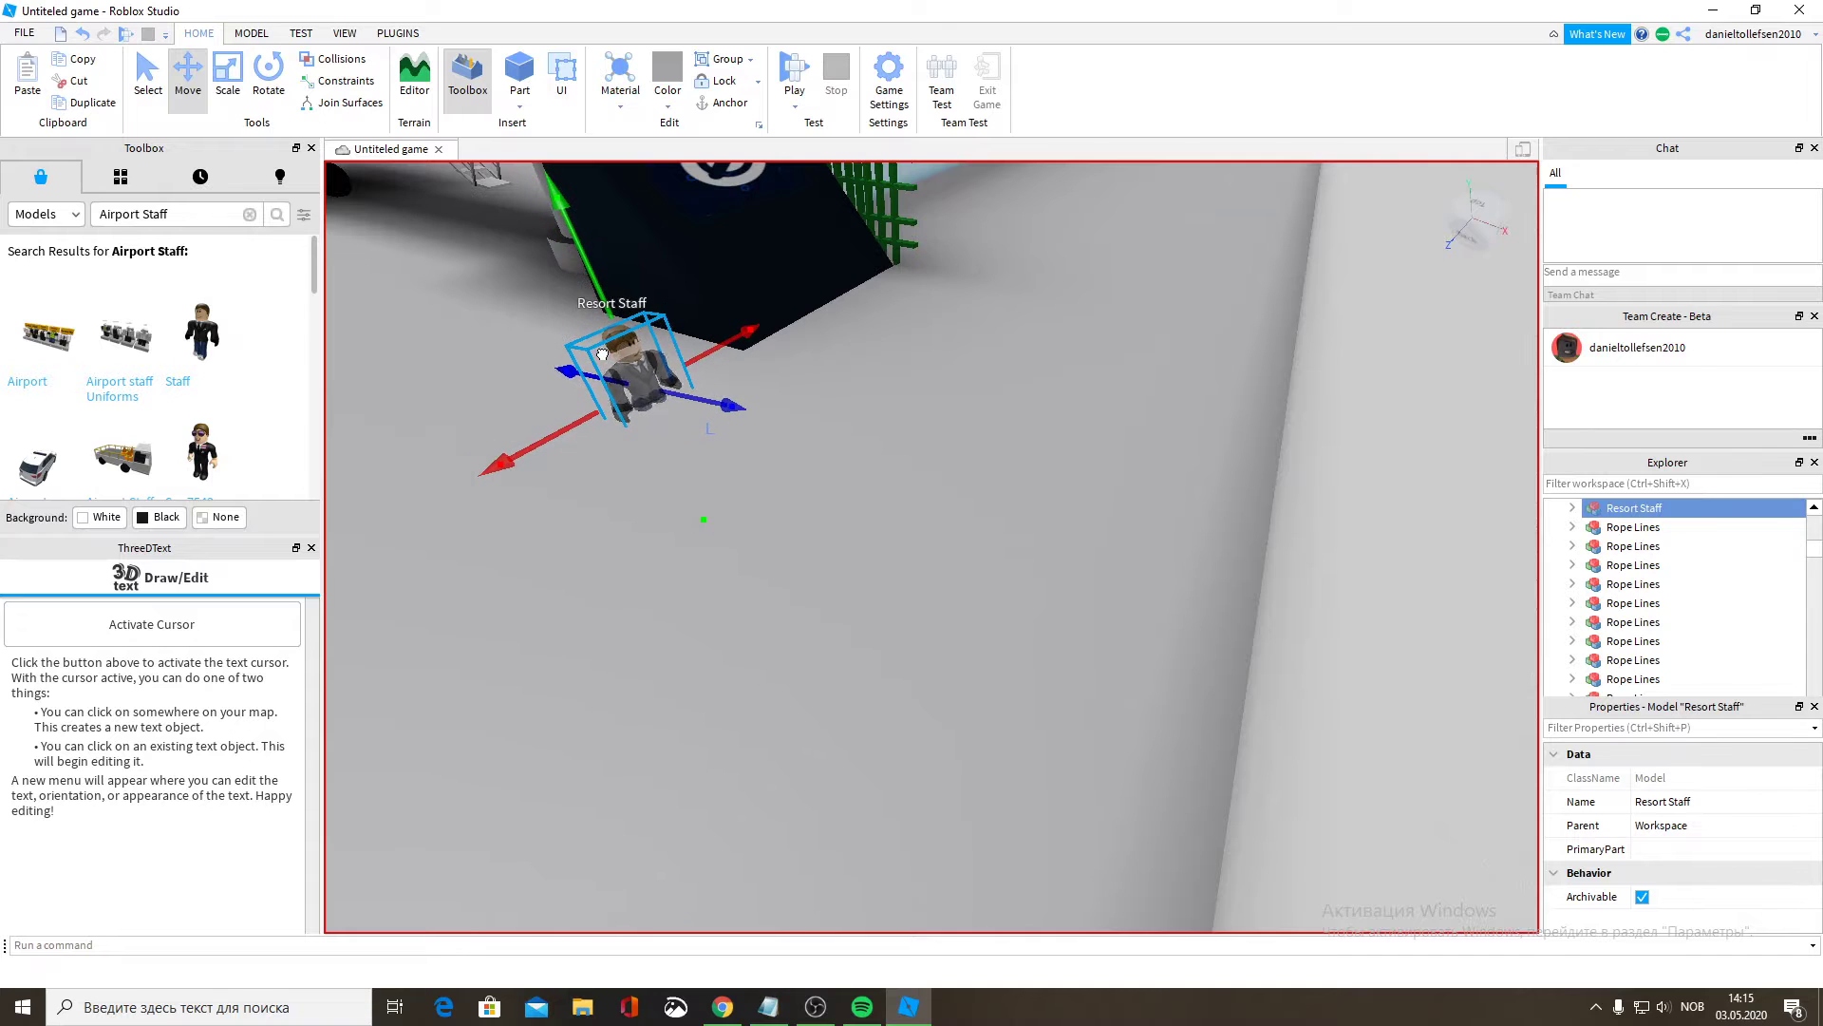
pyautogui.moveTo(660, 358); pyautogui.dragTo(701, 395, button='right')
pyautogui.press('w')
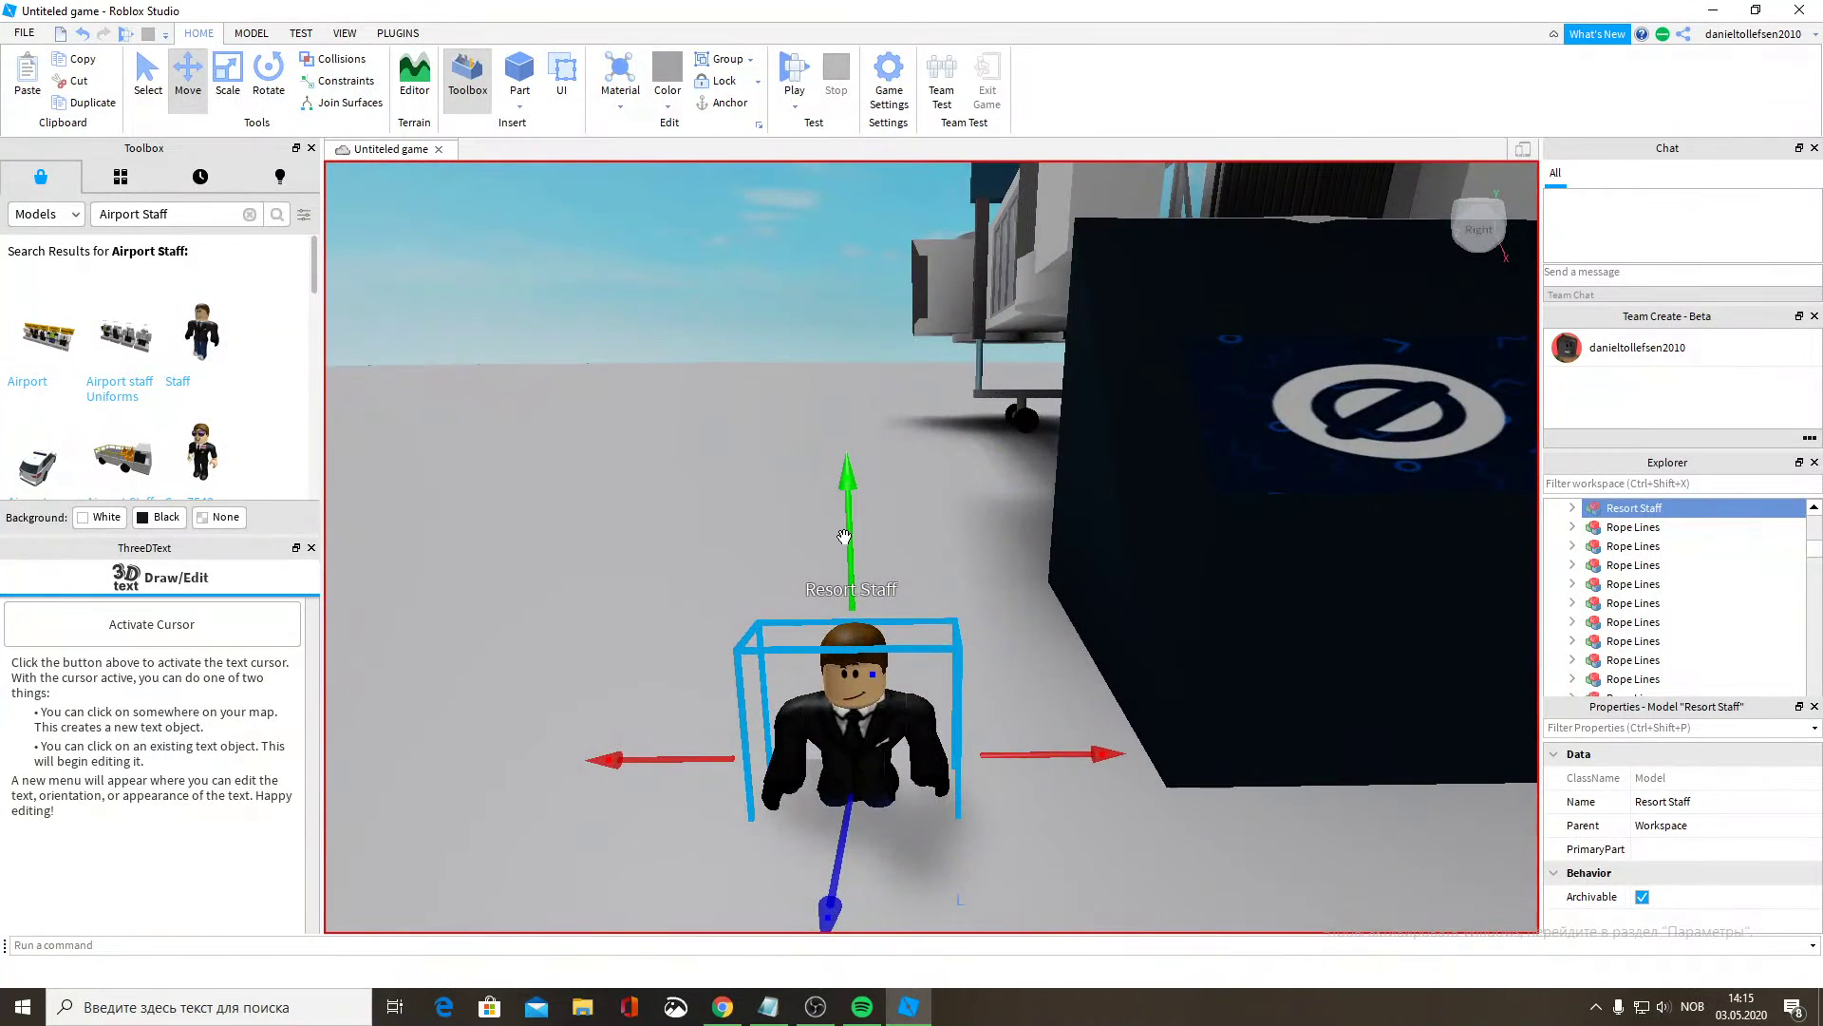
pyautogui.moveTo(846, 536); pyautogui.dragTo(834, 435)
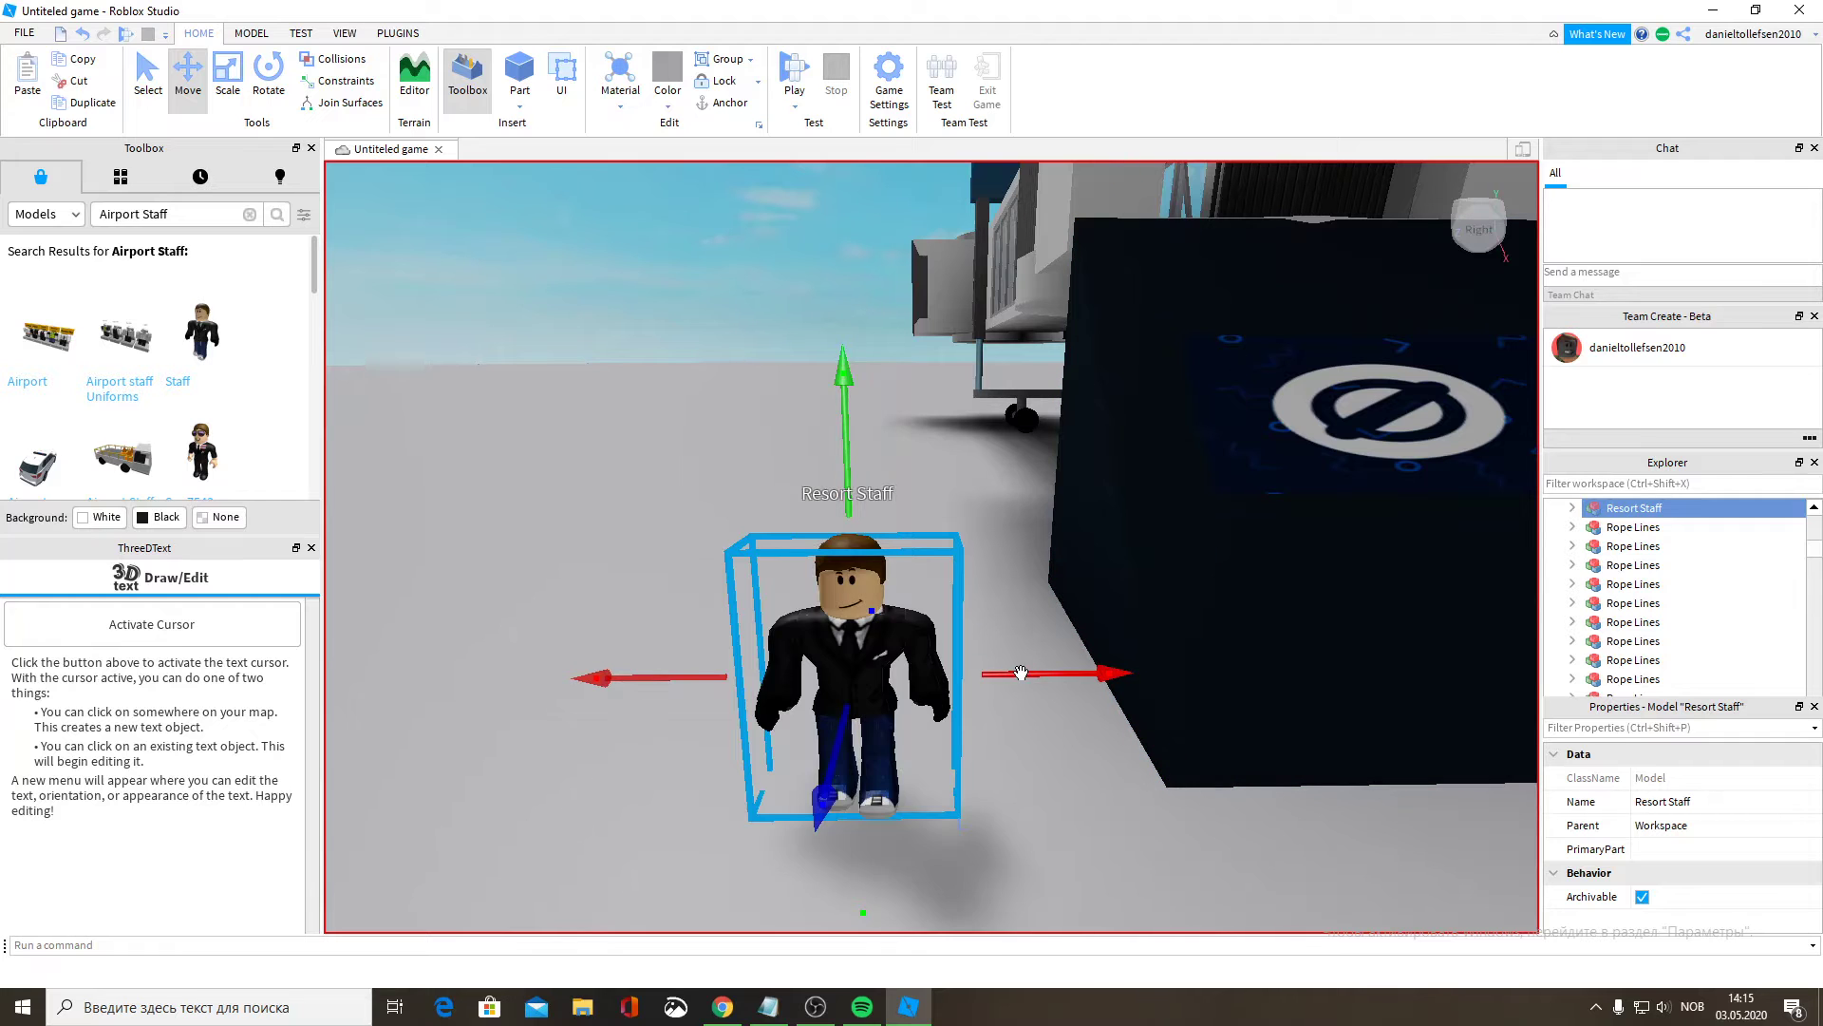
# Shift the staff figure sideways and back so it stands close to the front corner of the black ramp.
pyautogui.moveTo(1021, 673); pyautogui.dragTo(1262, 660)
pyautogui.press('f')
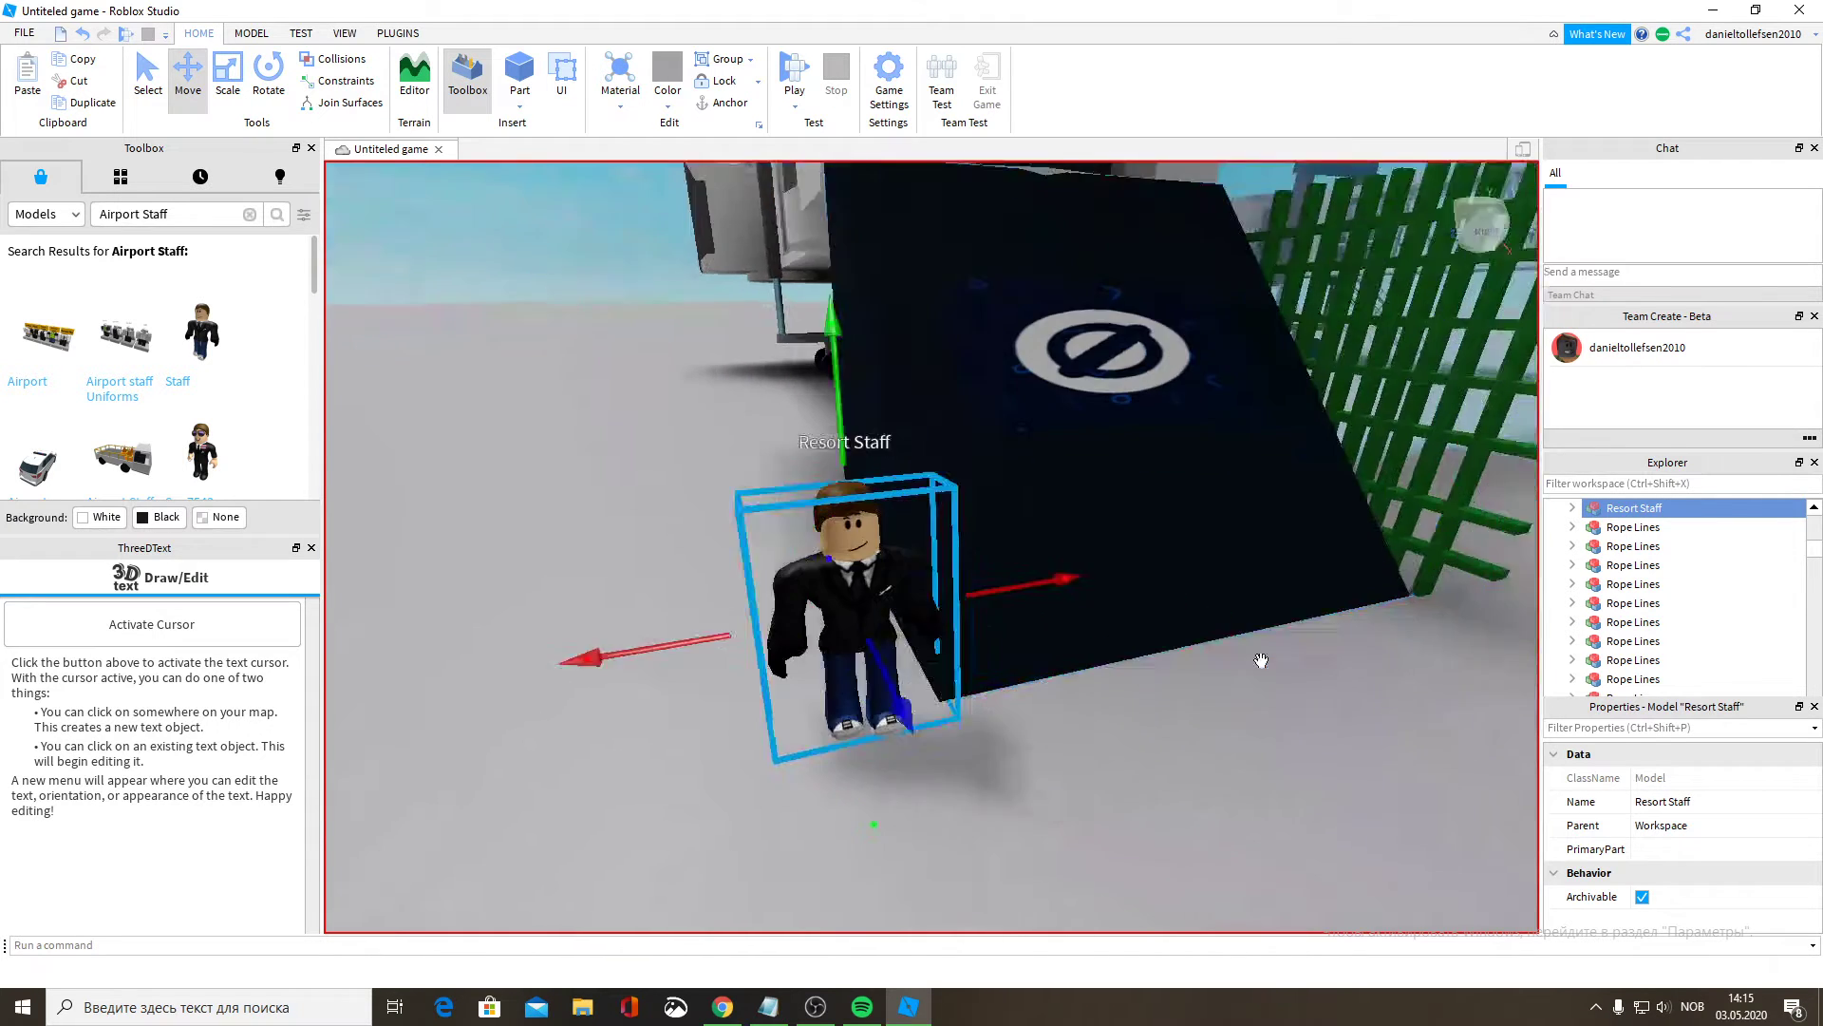
pyautogui.moveTo(1261, 660); pyautogui.dragTo(1262, 659, button='right')
pyautogui.scroll(1, 1262, 659)
pyautogui.moveTo(1048, 659); pyautogui.dragTo(1083, 655)
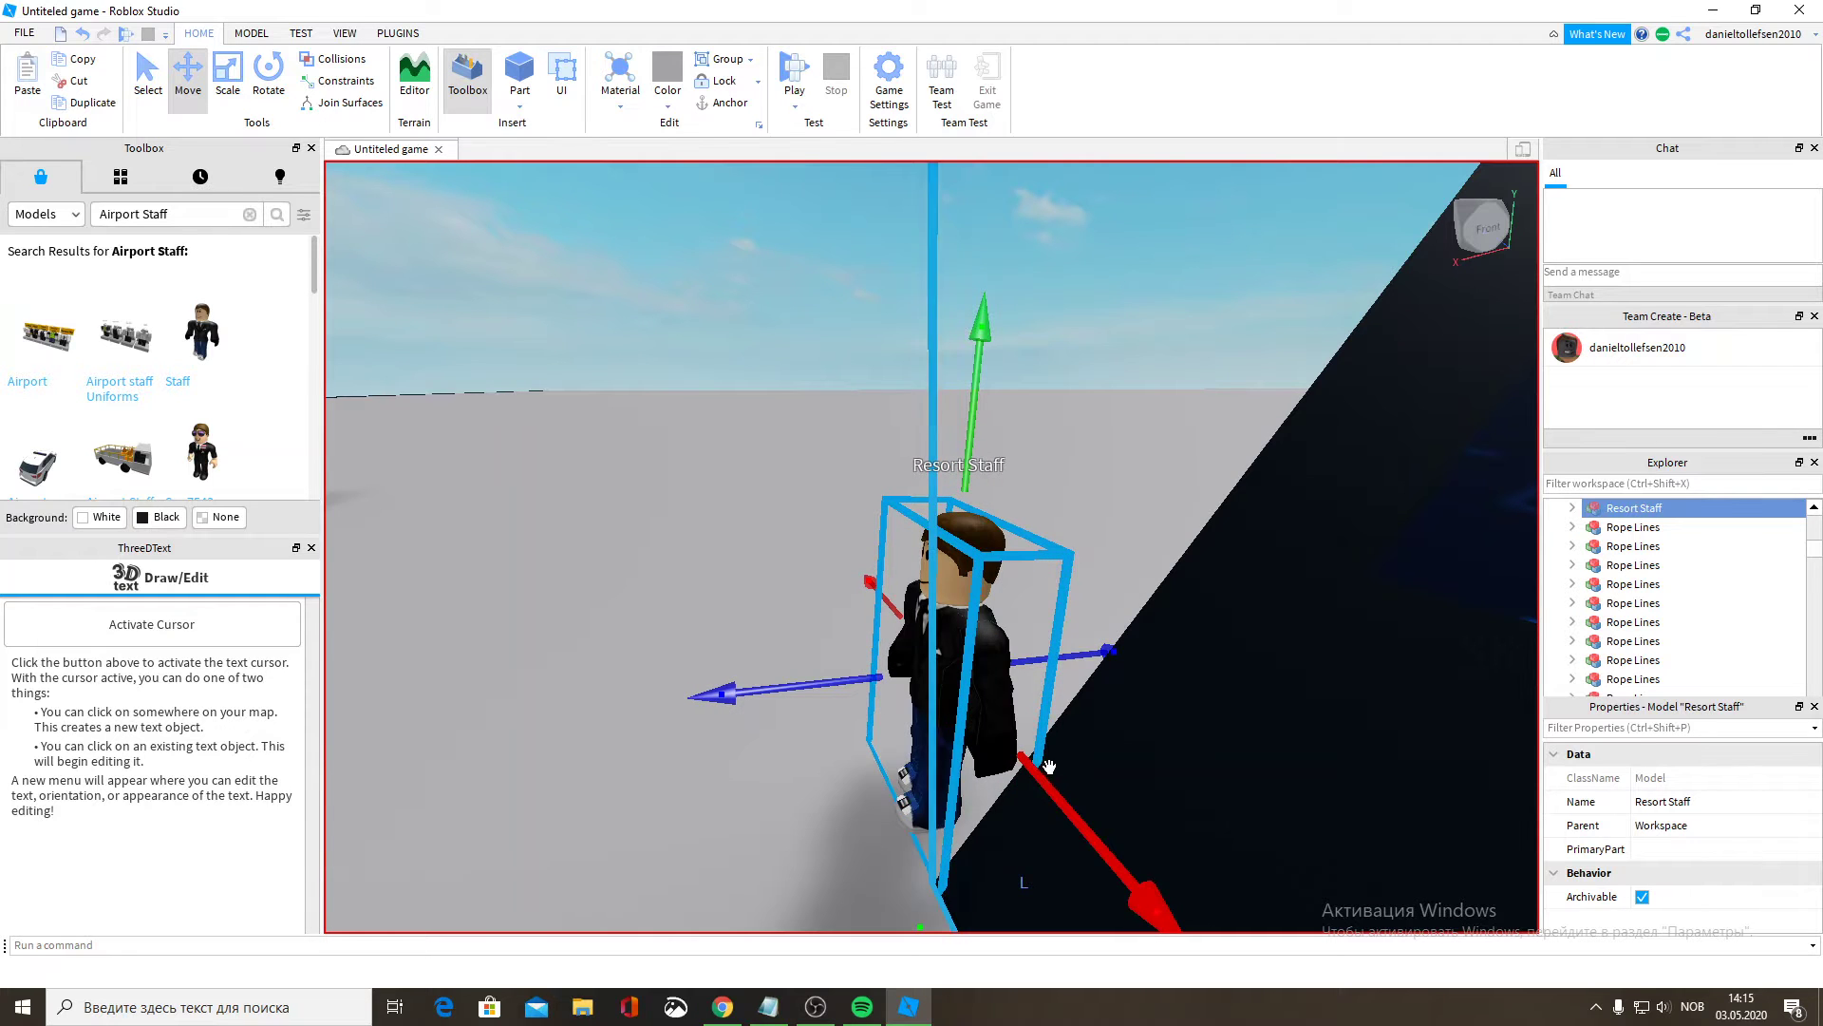
pyautogui.moveTo(1049, 771); pyautogui.dragTo(1064, 818)
pyautogui.moveTo(1089, 808); pyautogui.dragTo(1080, 798, button='right')
pyautogui.scroll(2, 1115, 798)
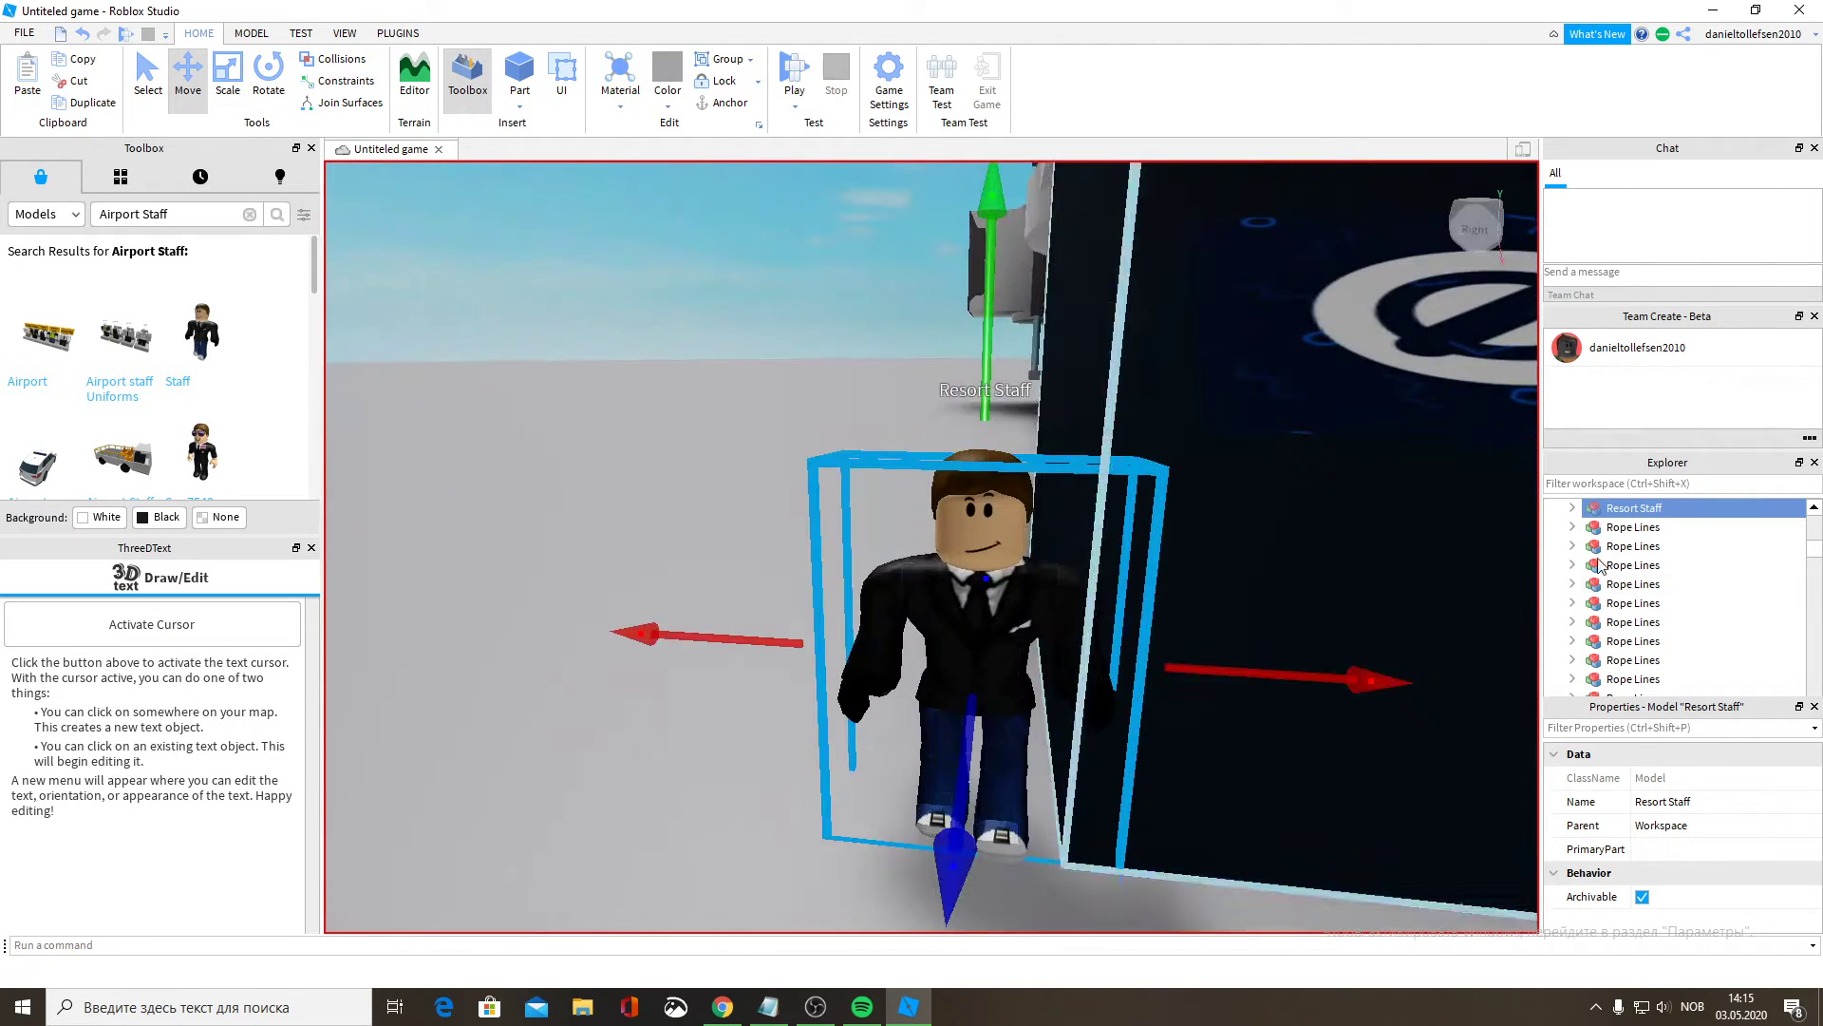
# Rename the staff model as "Staff of LeMonde" and expand it to list its components.
pyautogui.rightClick(1633, 516)
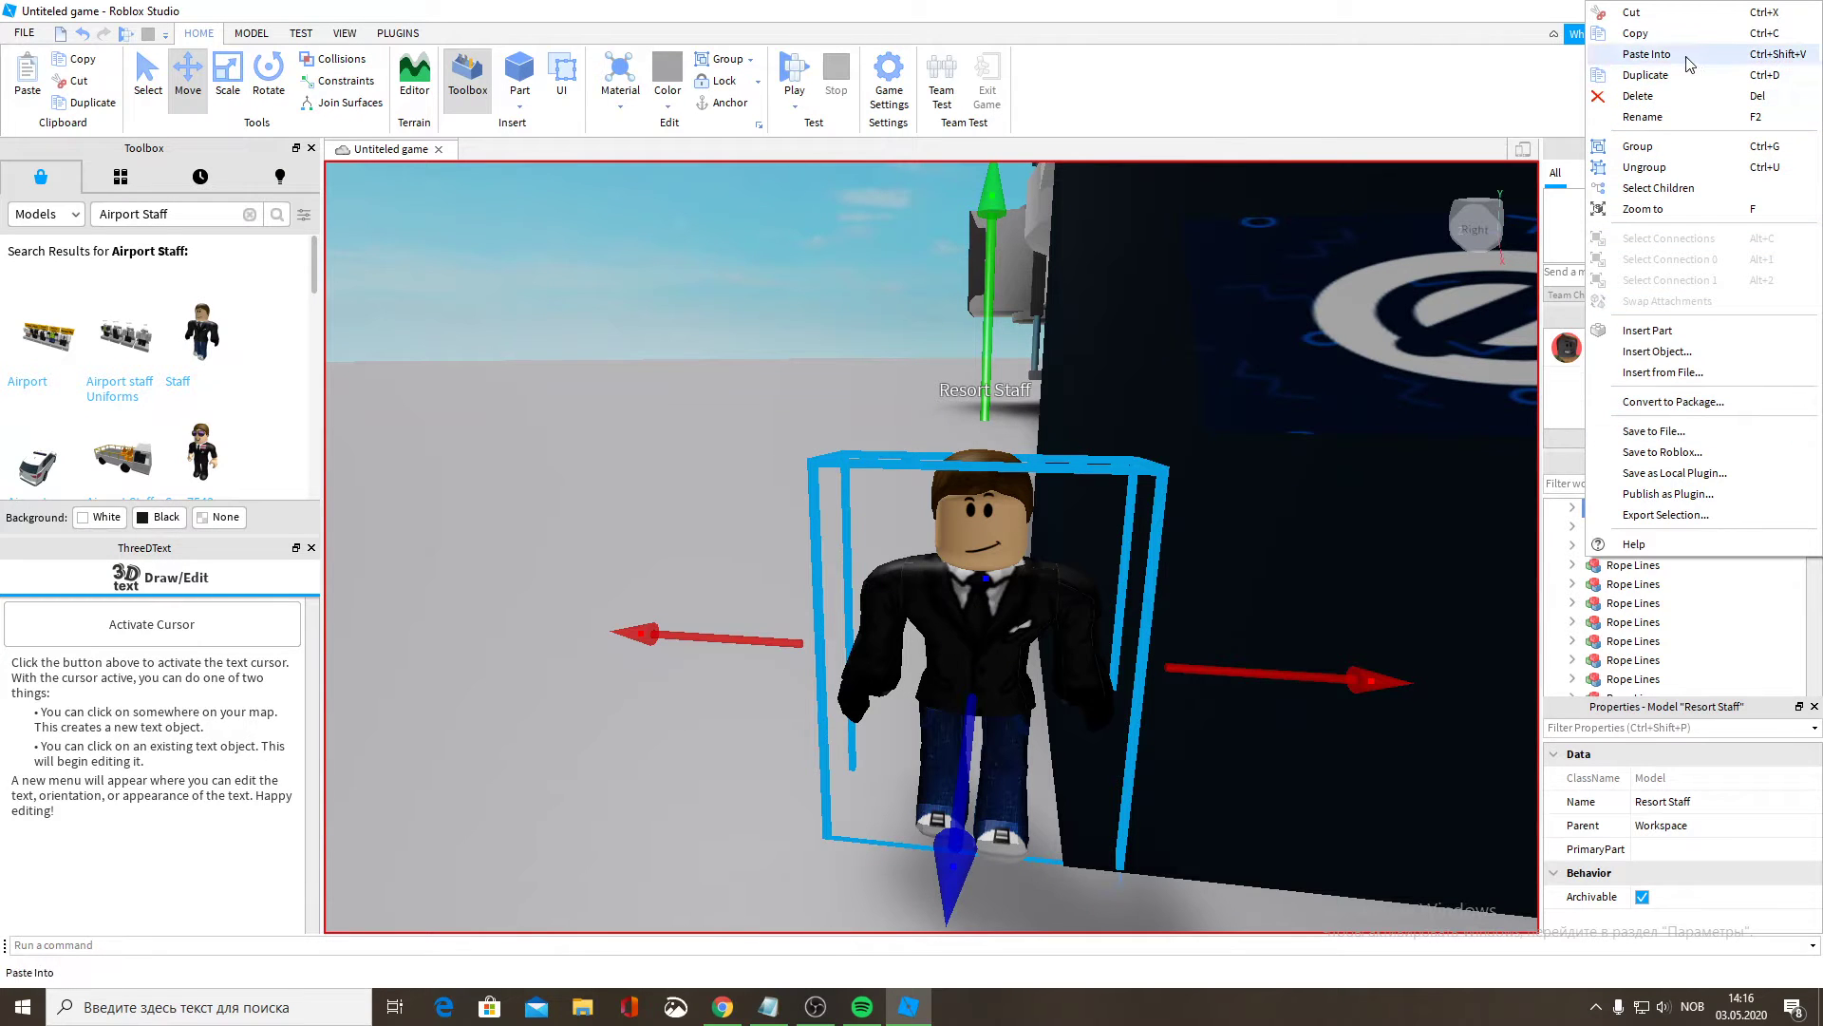
pyautogui.click(1654, 118)
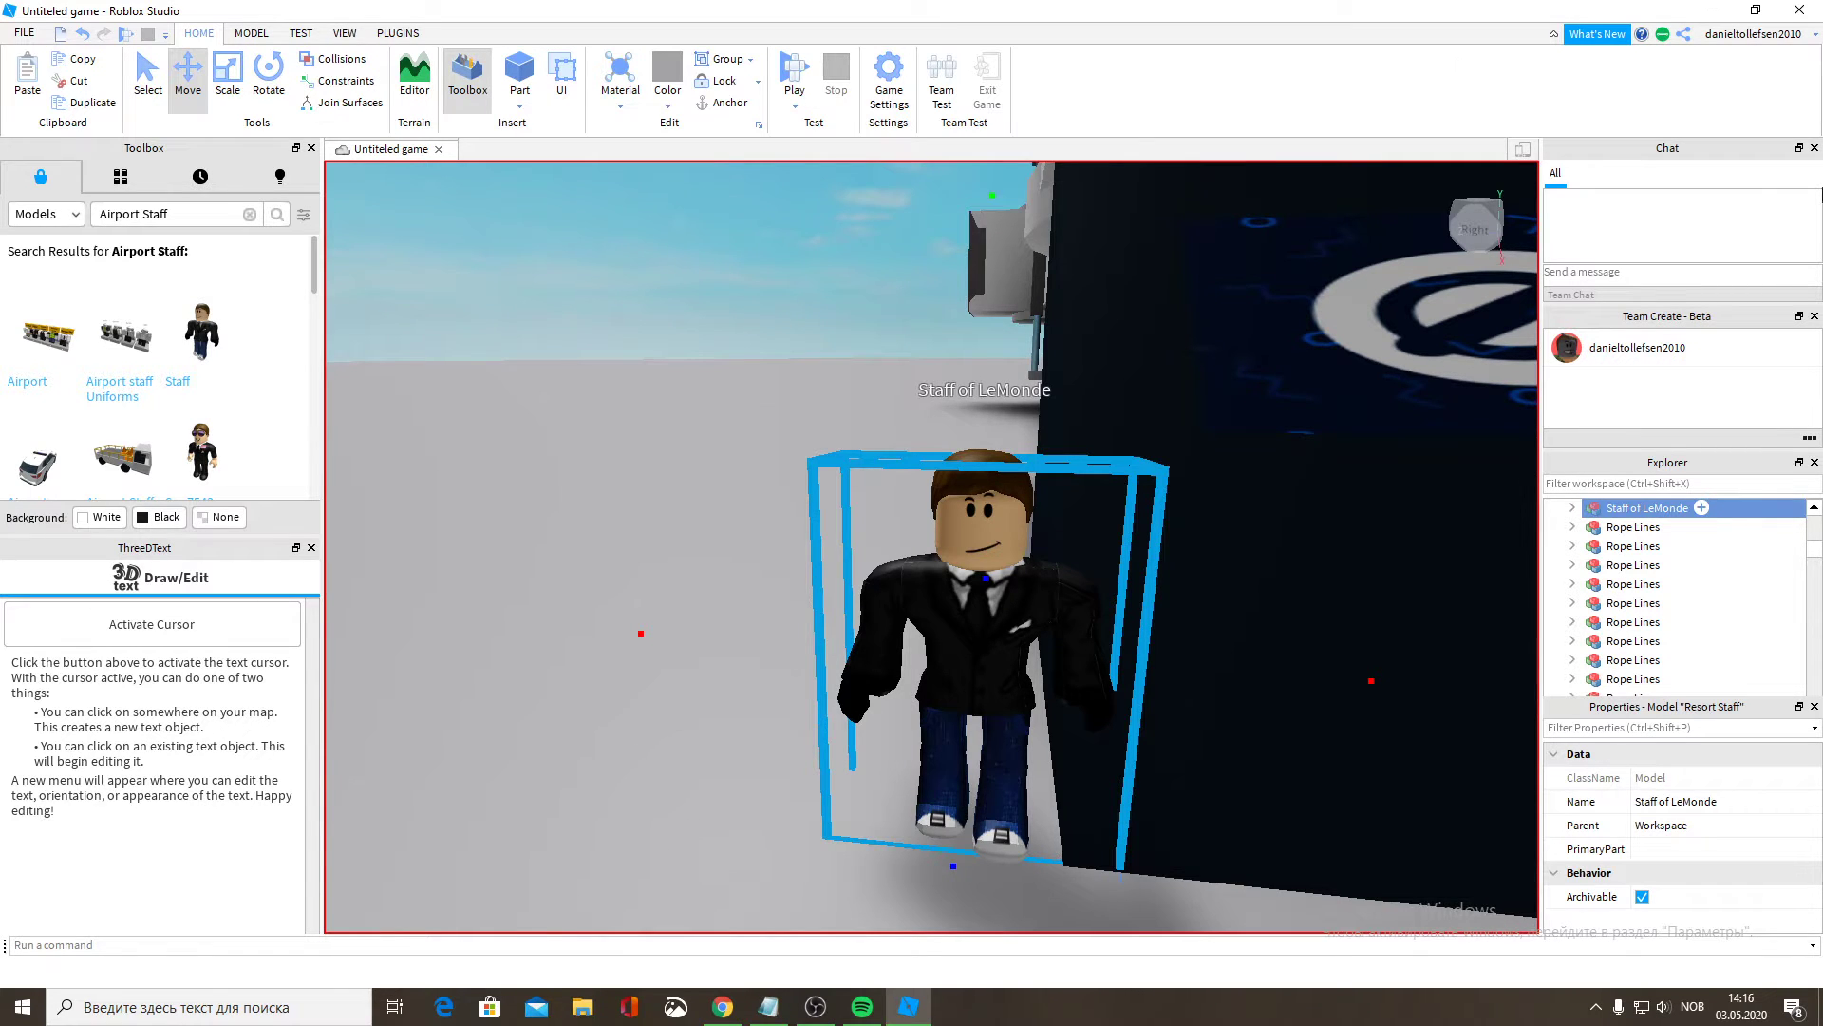
pyautogui.scroll(-3, 1031, 533)
pyautogui.moveTo(1030, 532); pyautogui.dragTo(1032, 534, button='right')
pyautogui.scroll(3, 1032, 533)
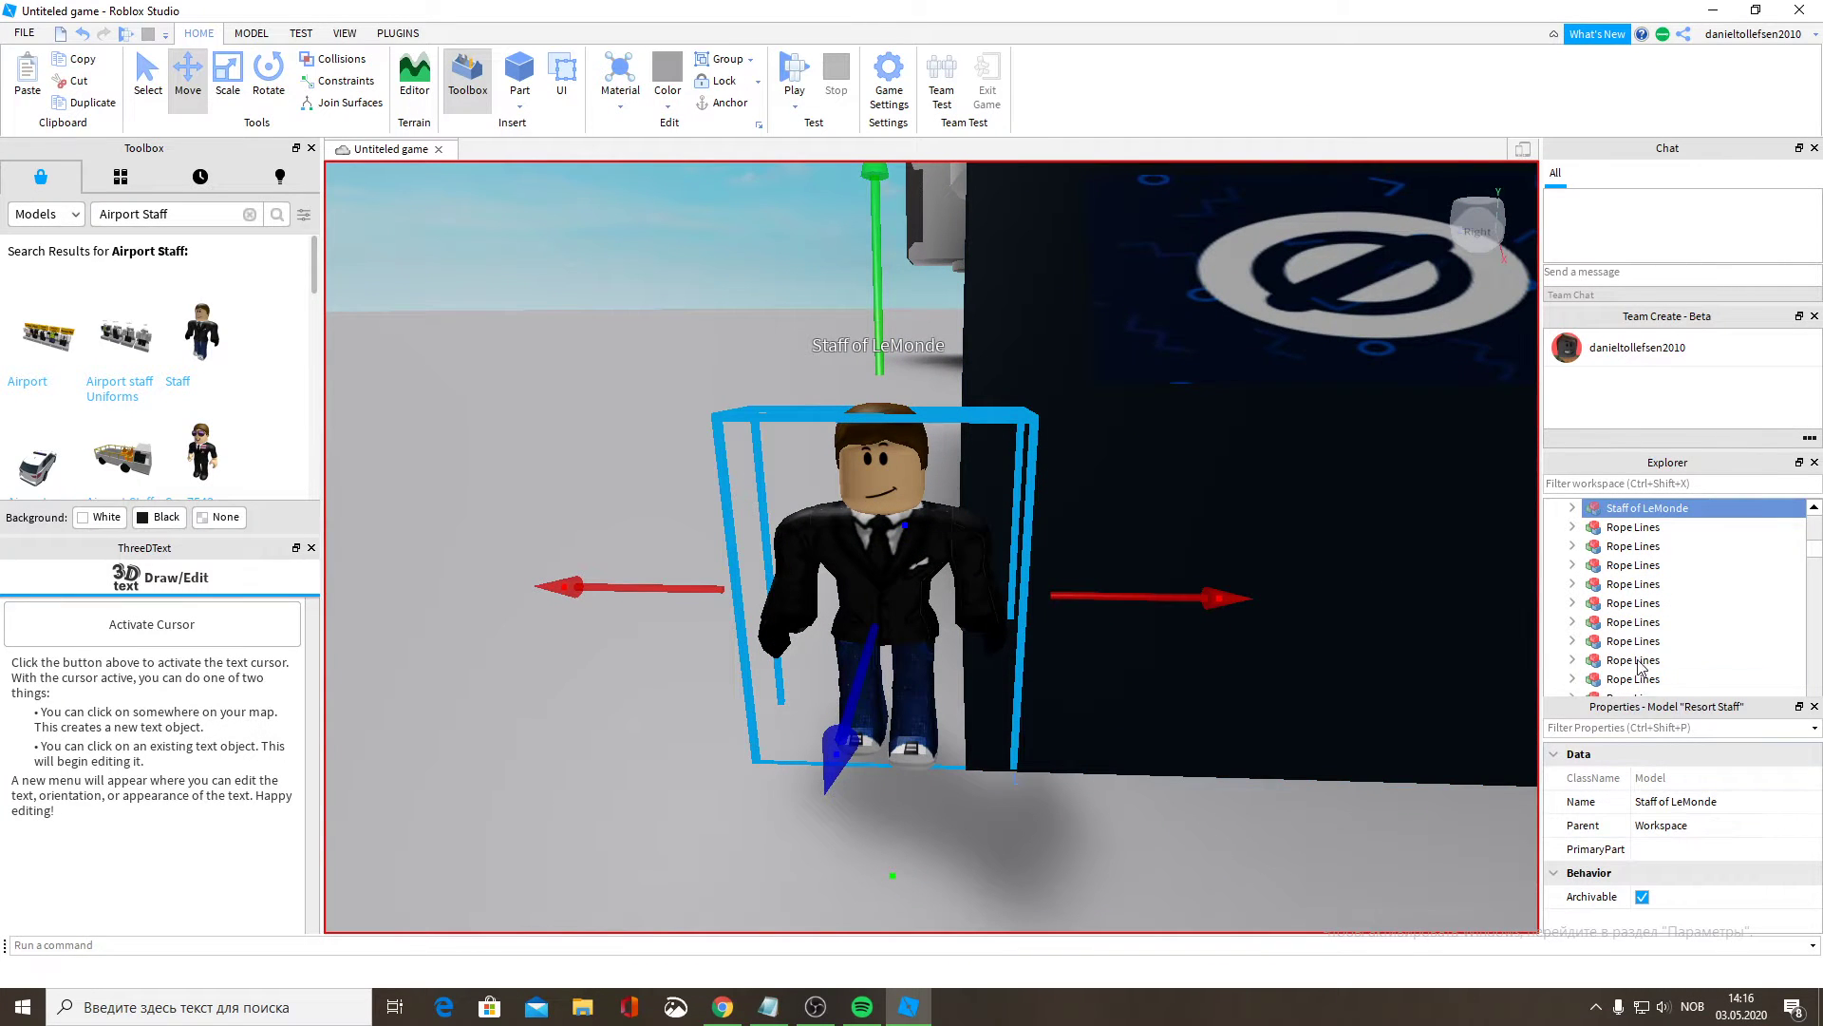
pyautogui.click(1573, 508)
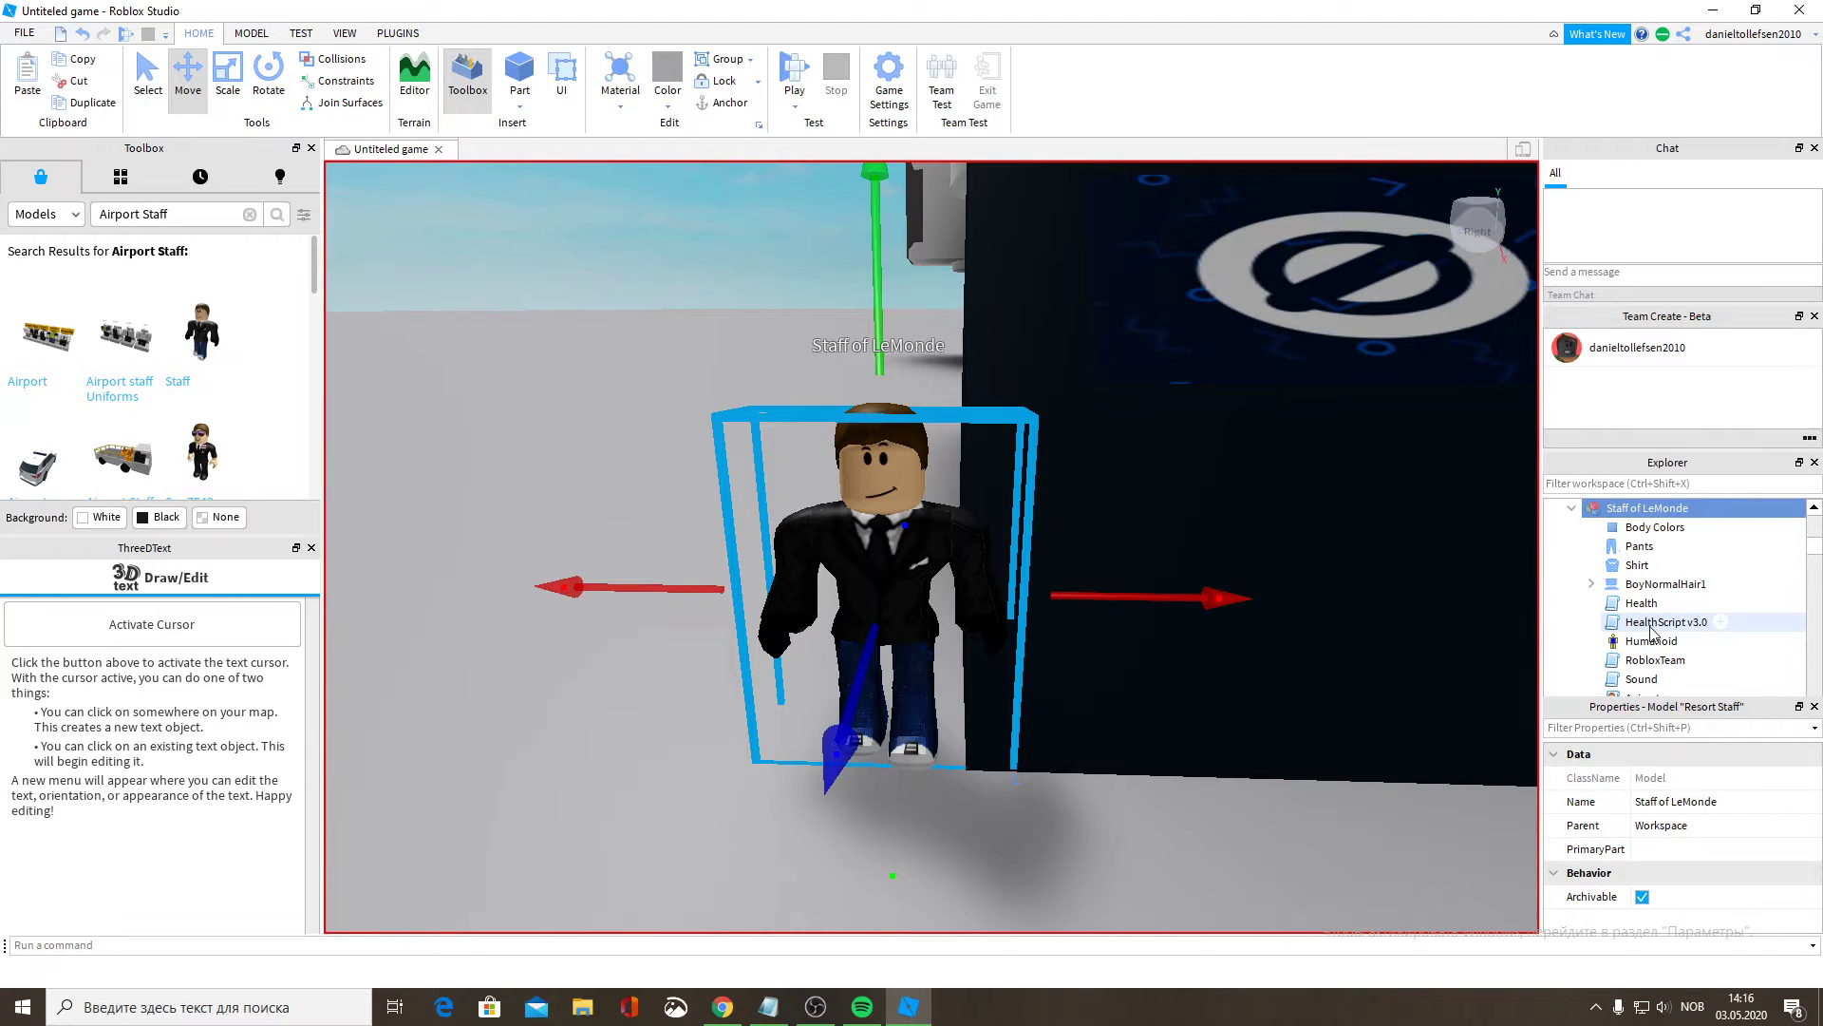
# Open the Animate script inside the staff model to inspect its code and close it again.
pyautogui.scroll(-1, 1653, 629)
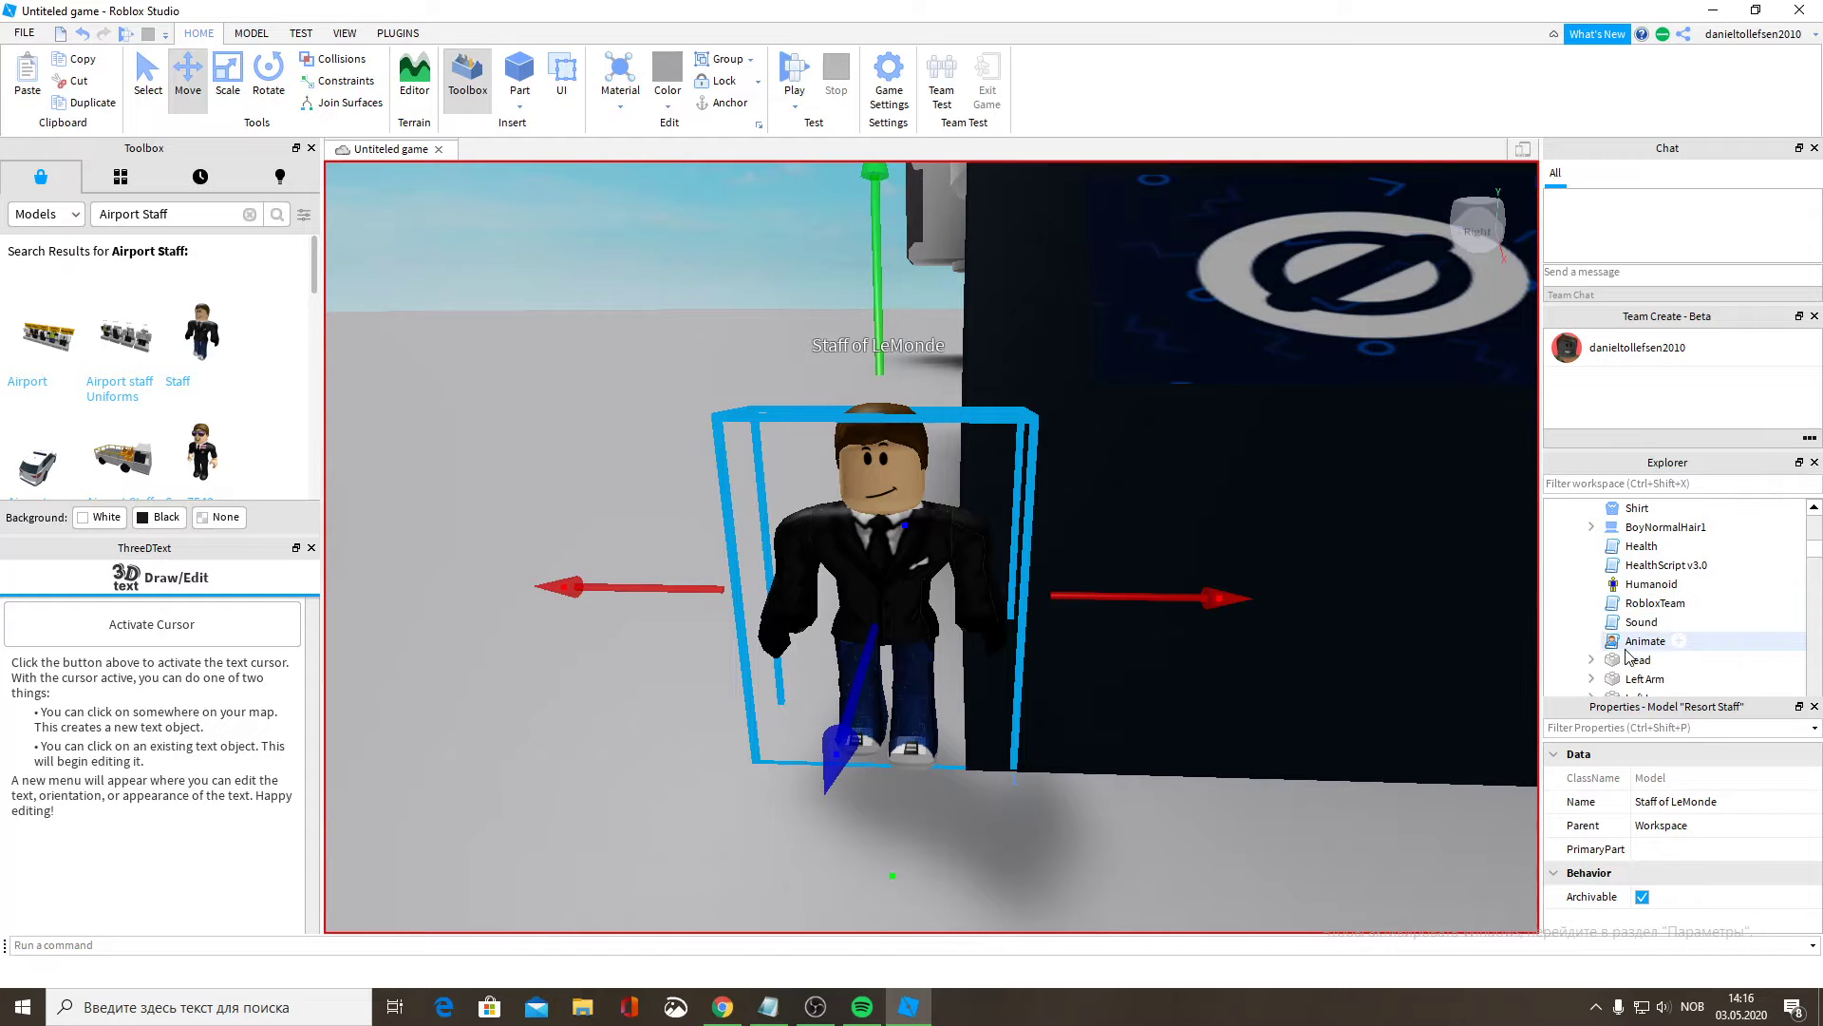
pyautogui.click(1646, 641)
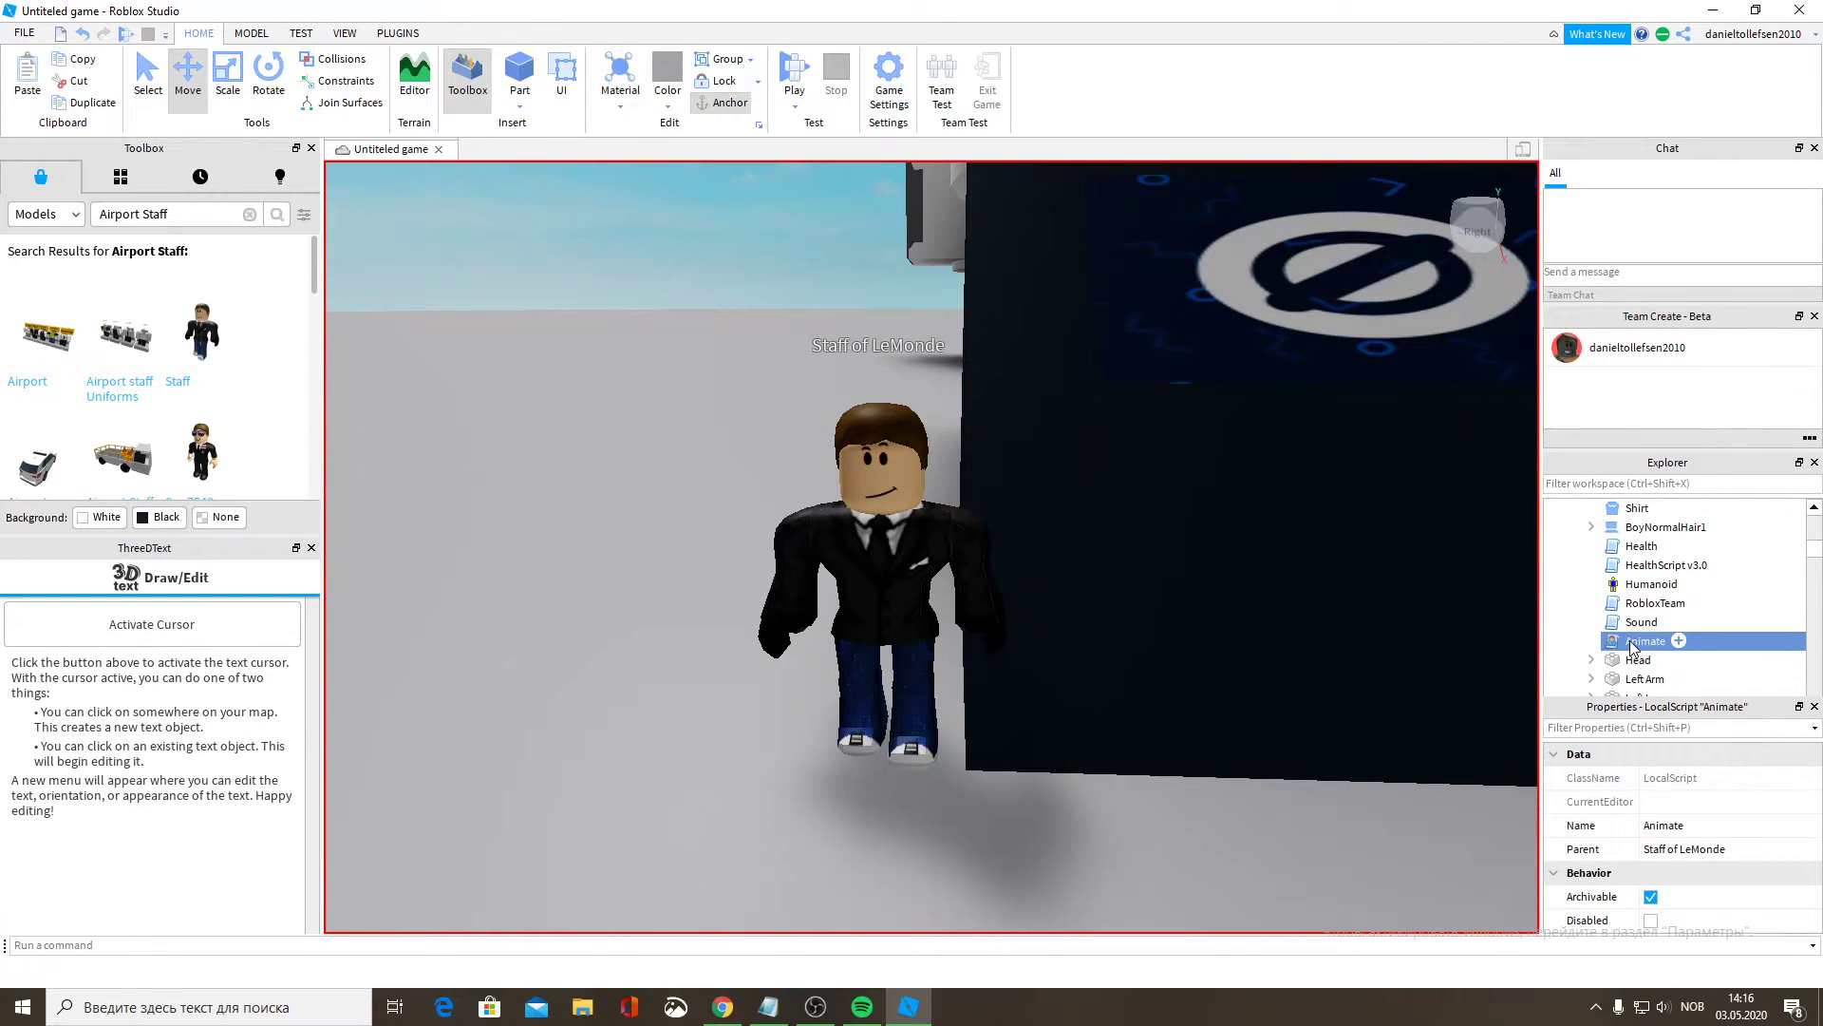
pyautogui.doubleClick(1632, 645)
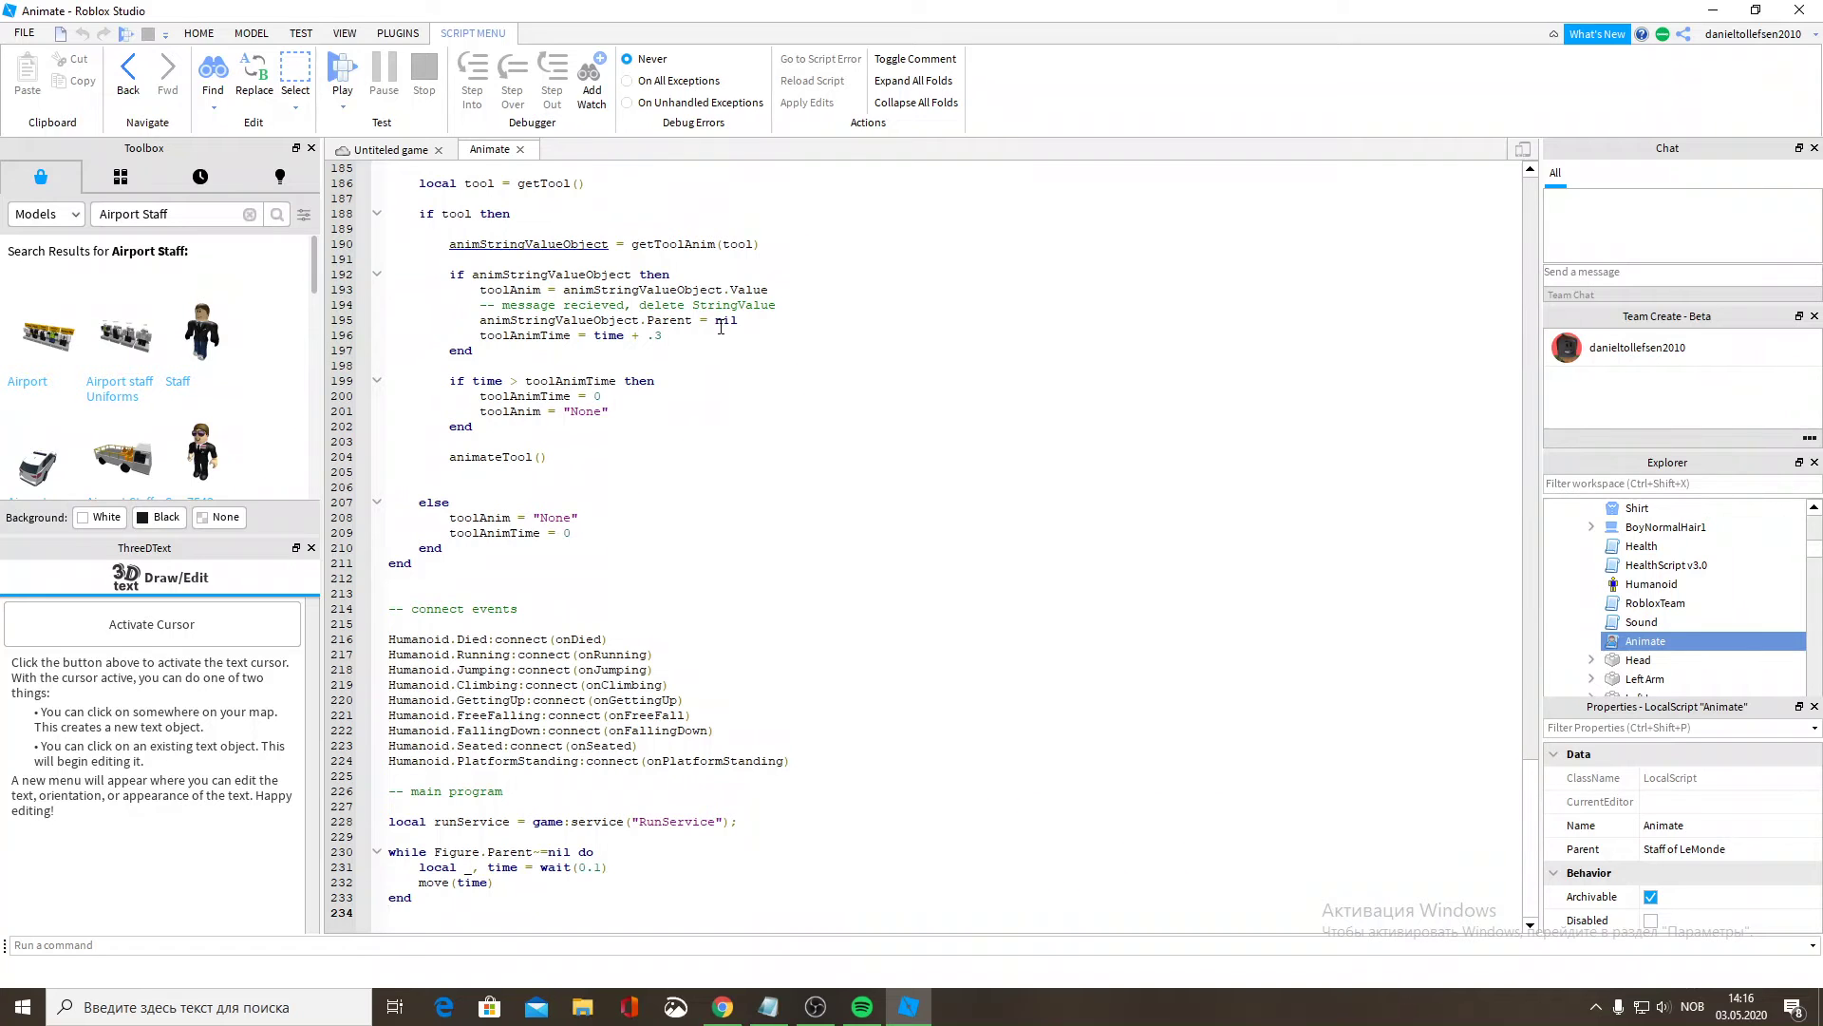
pyautogui.click(522, 150)
# Find the Head part among the staff model's components and expand it to list its contents.
pyautogui.scroll(-1, 1715, 651)
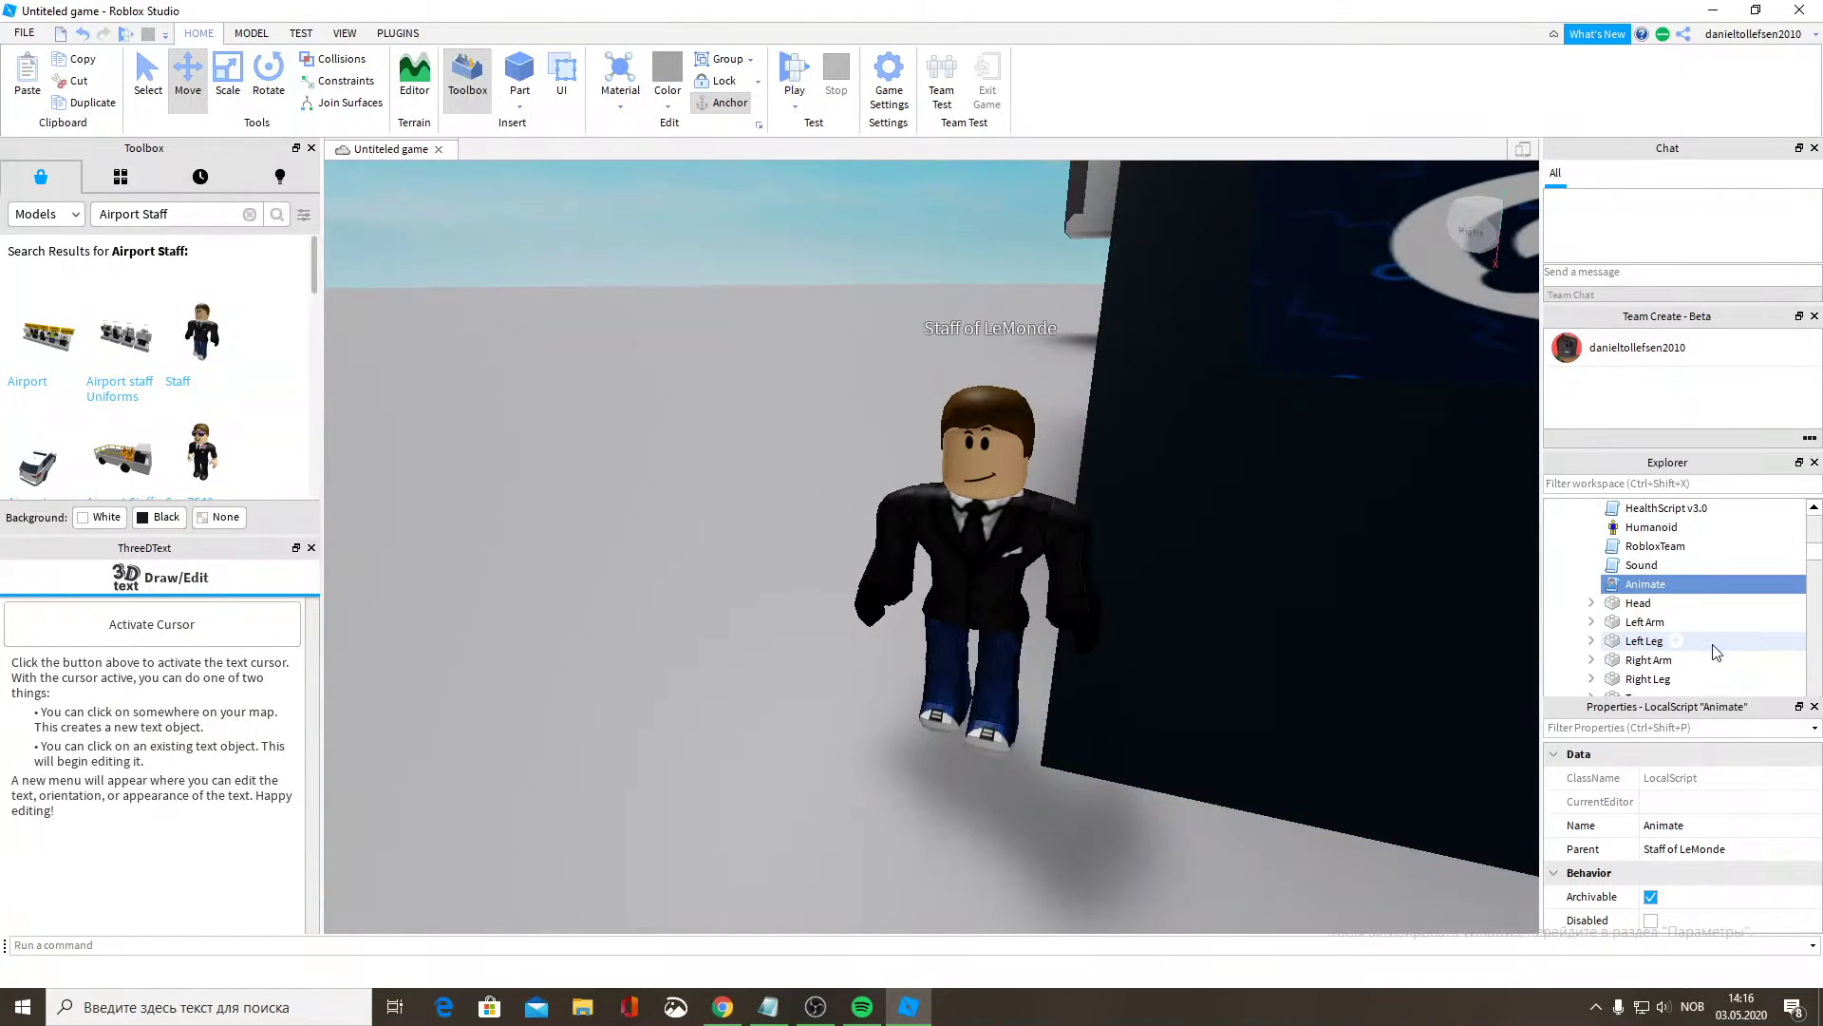
pyautogui.scroll(-1, 1716, 652)
pyautogui.scroll(-2, 1711, 650)
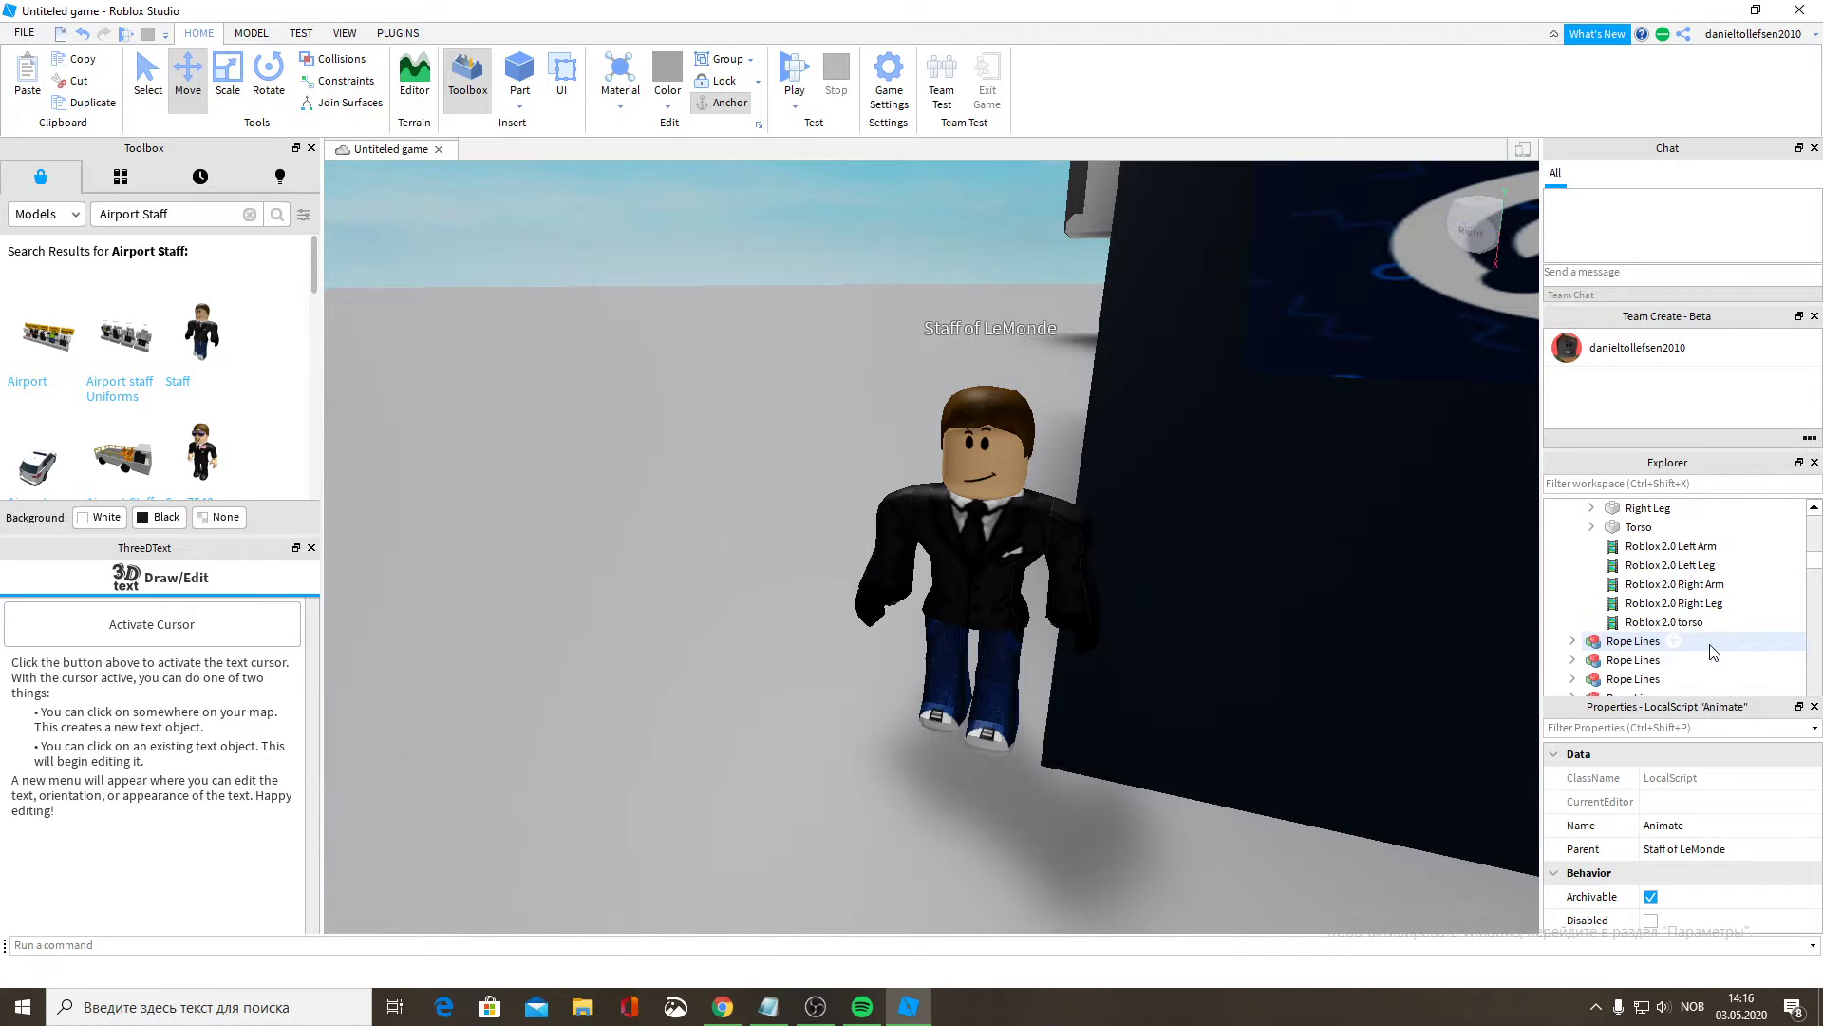
pyautogui.scroll(3, 1700, 649)
pyautogui.click(1633, 603)
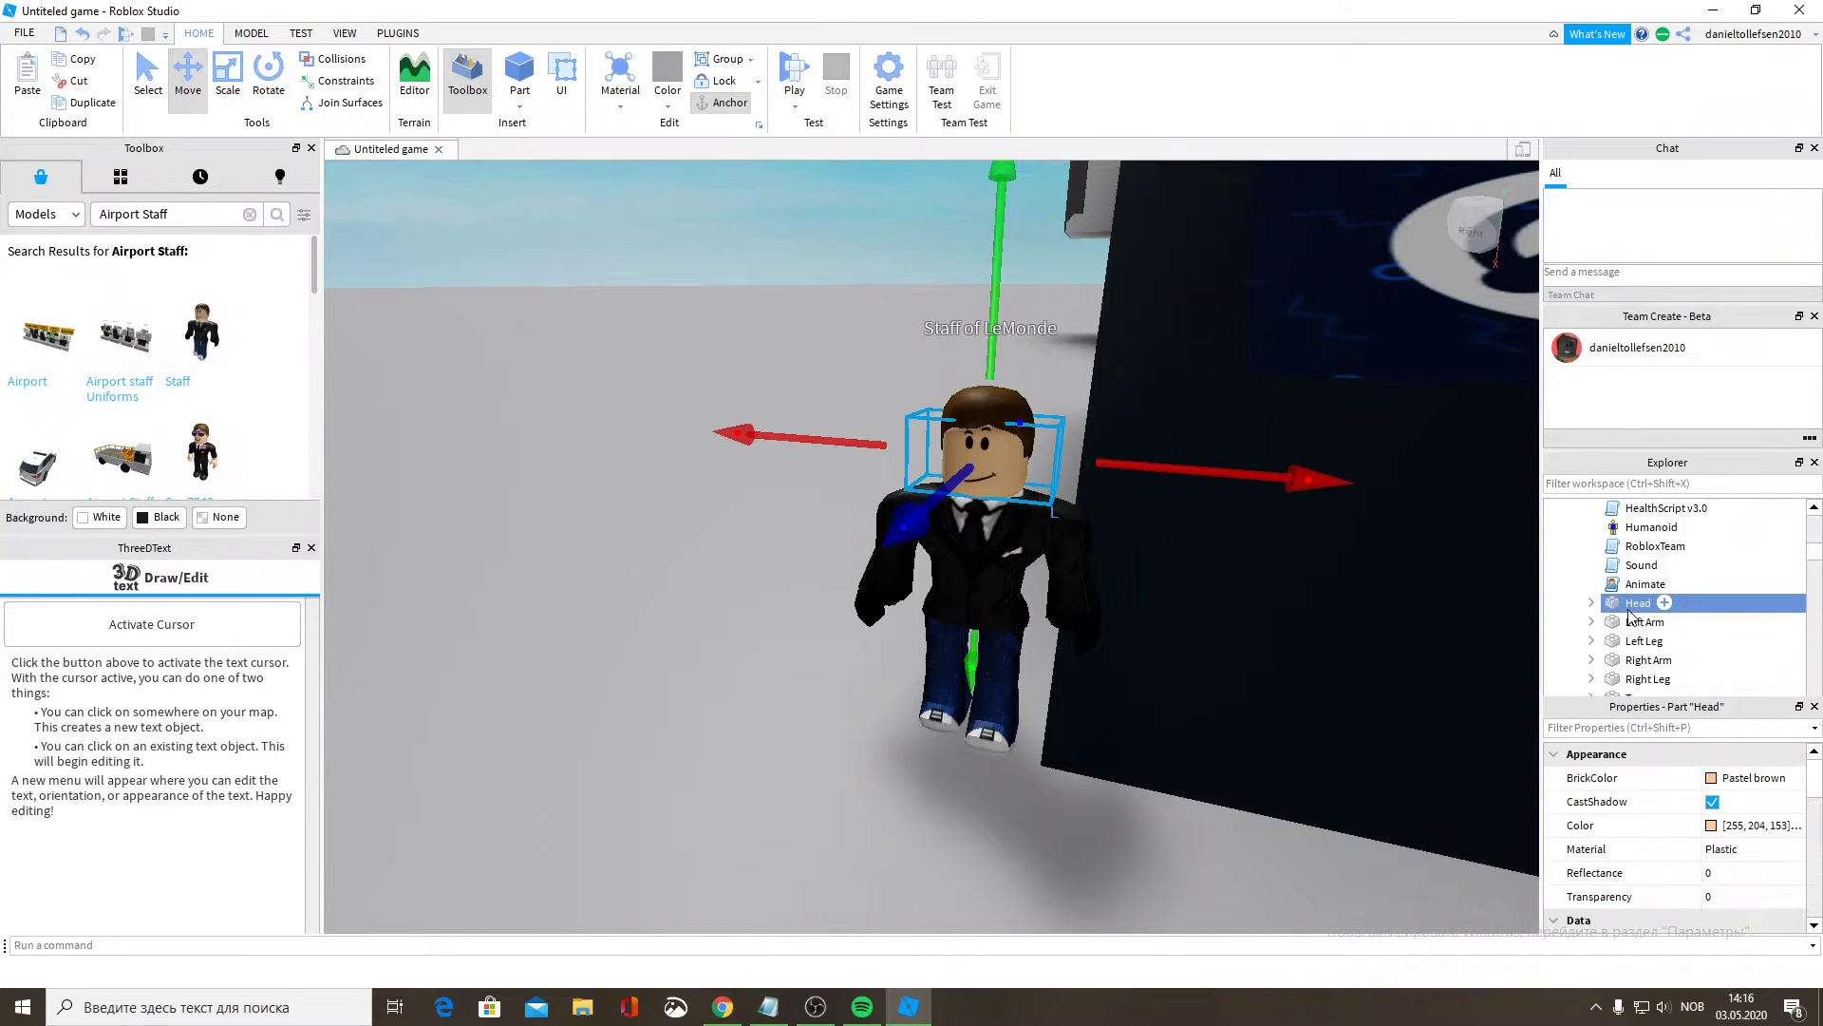
pyautogui.click(1574, 603)
pyautogui.scroll(-1, 1626, 608)
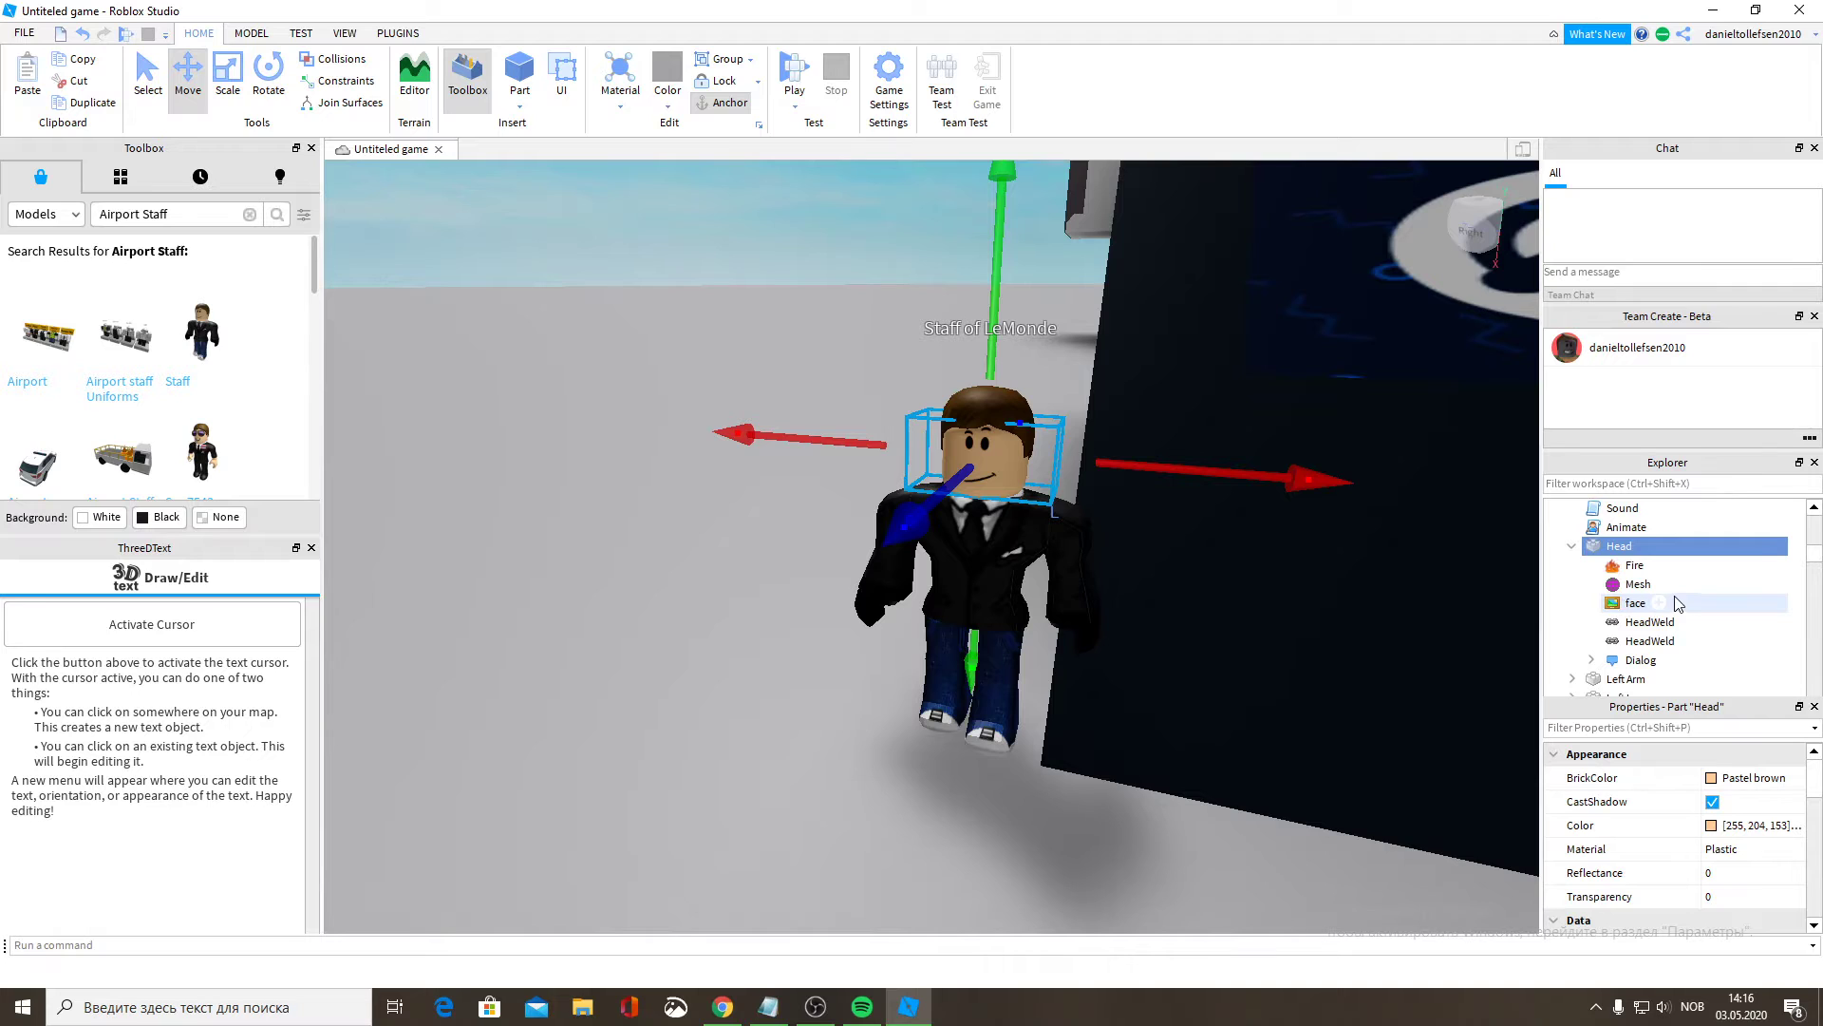
# Set the InitialPrompt of the Dialog in the staff figure's head to "Have a good flight!".
pyautogui.click(1642, 661)
pyautogui.scroll(-1, 1683, 823)
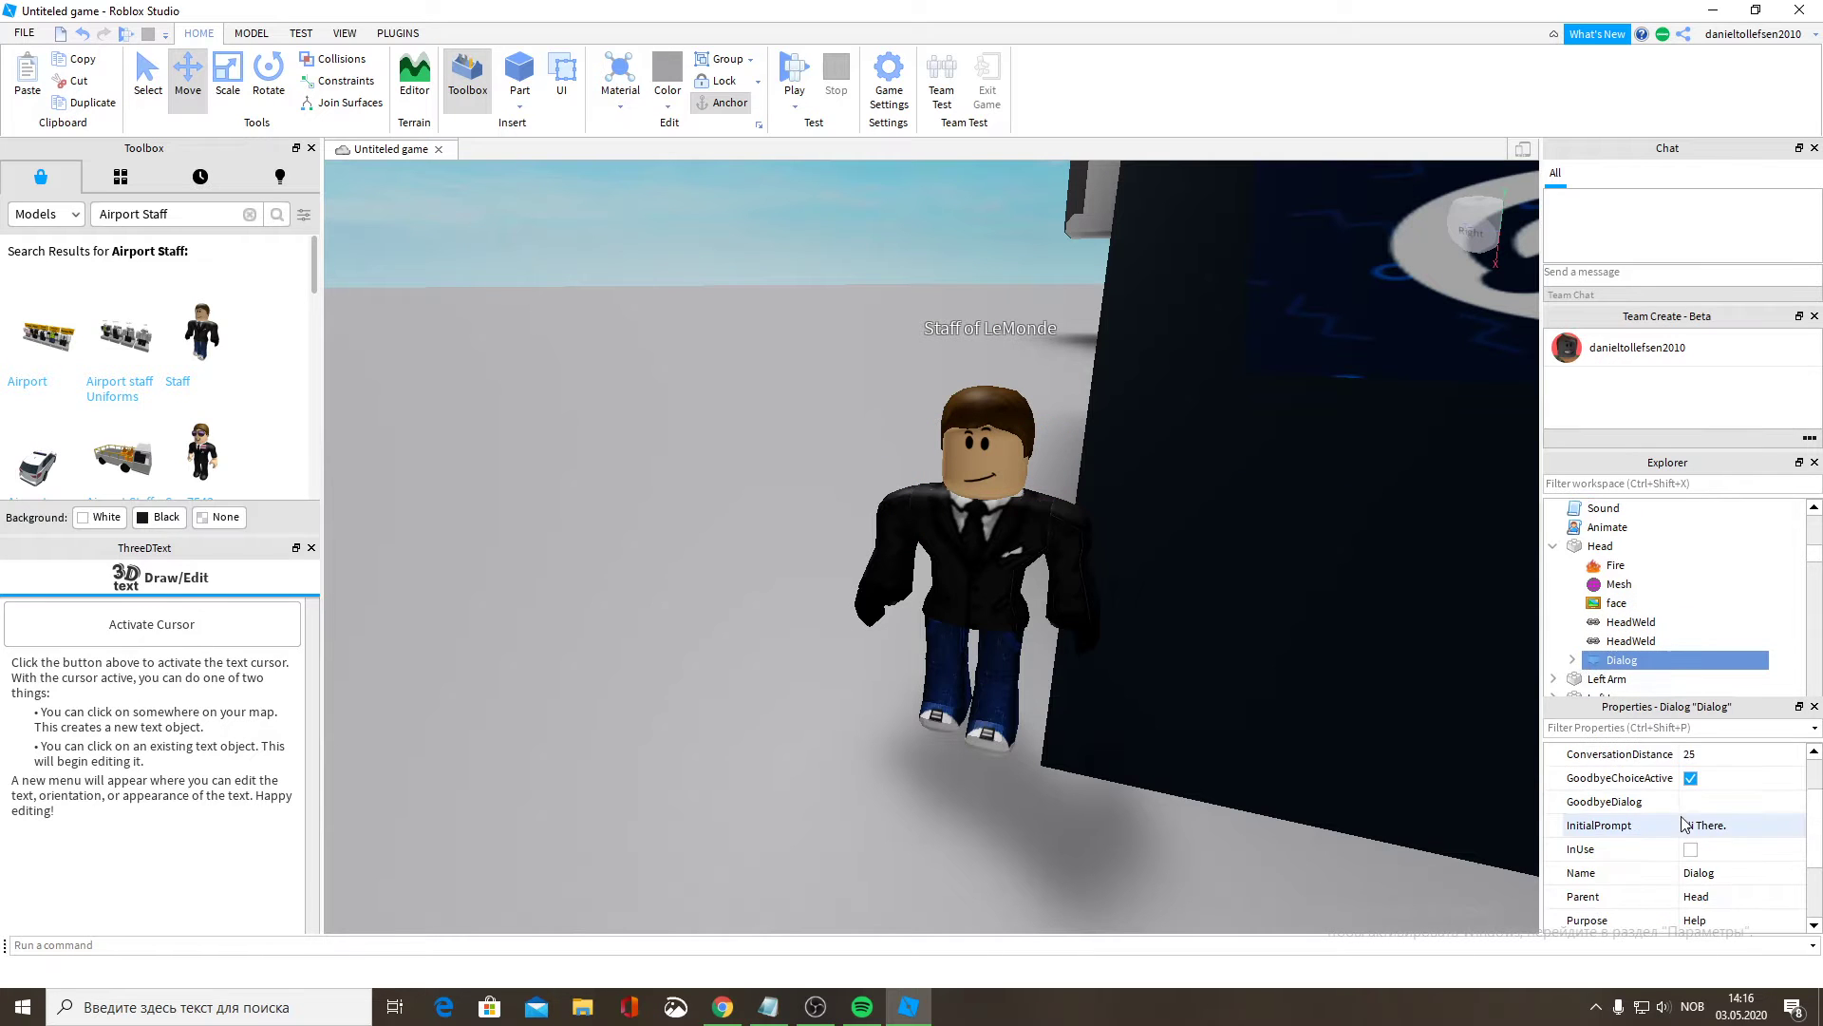
pyautogui.scroll(-1, 1724, 834)
pyautogui.scroll(1, 1710, 829)
pyautogui.click(1697, 823)
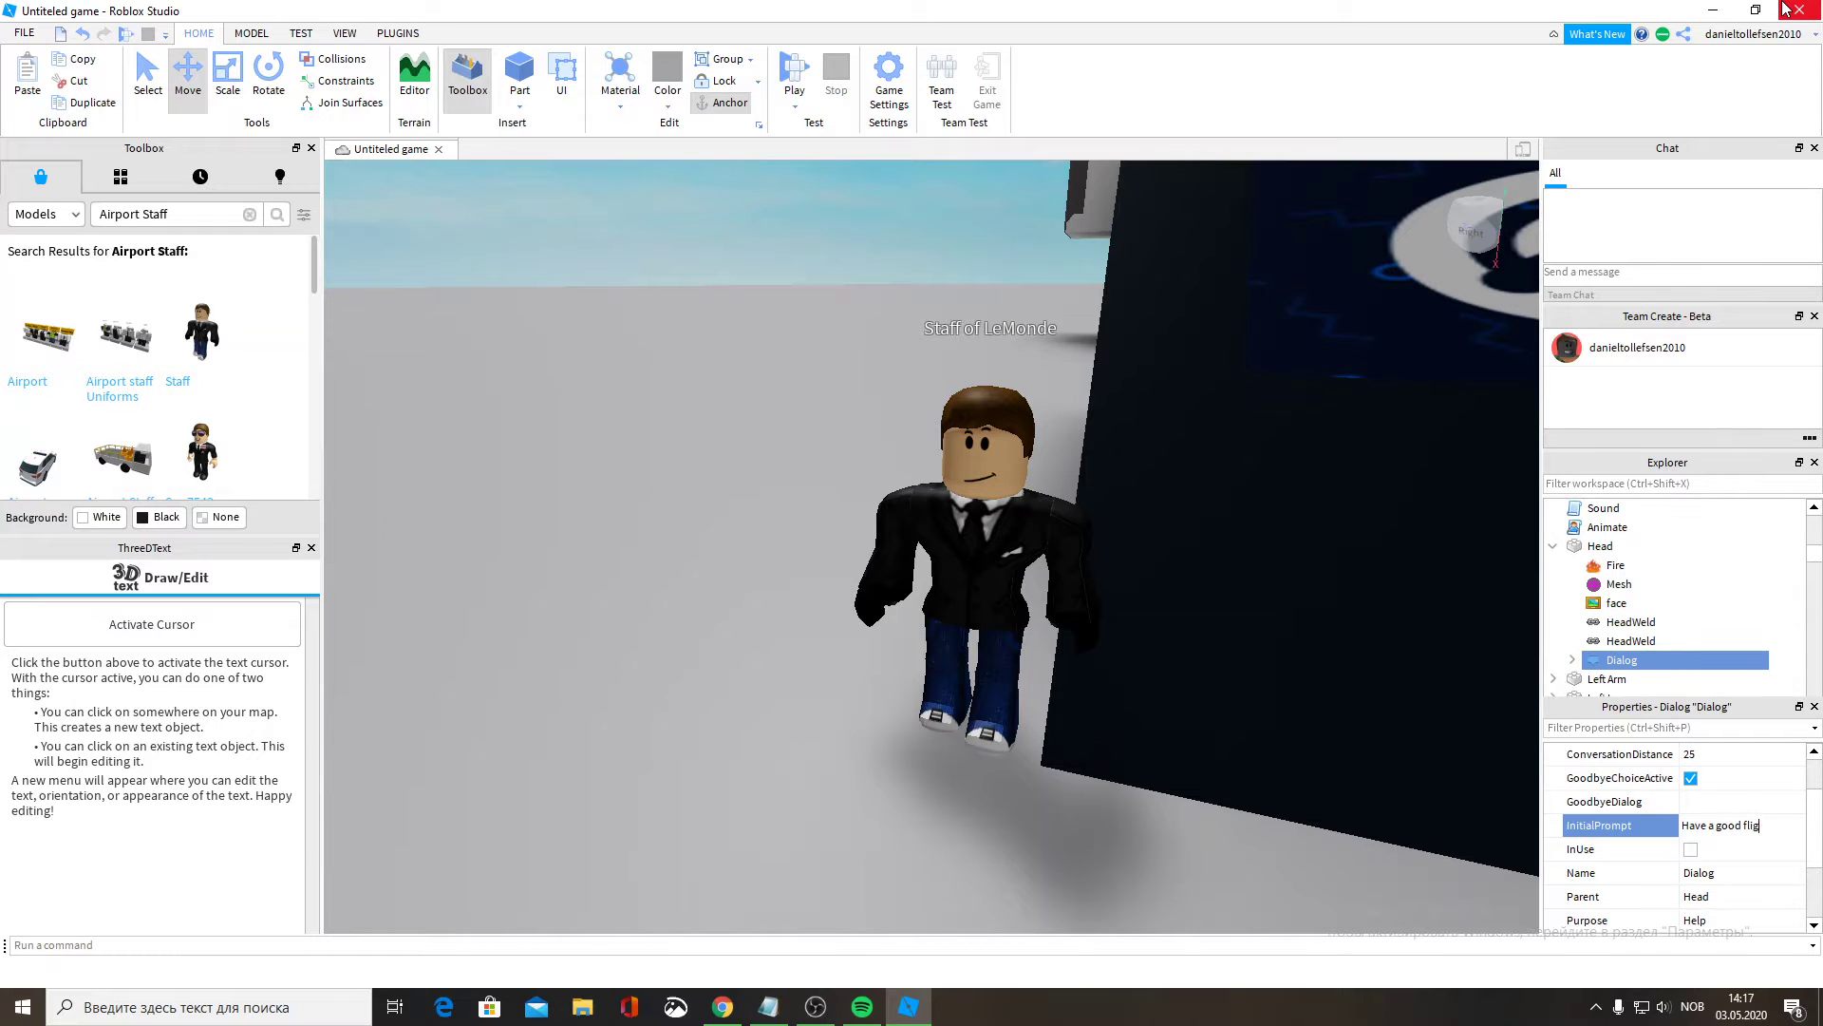
pyautogui.press('Return')
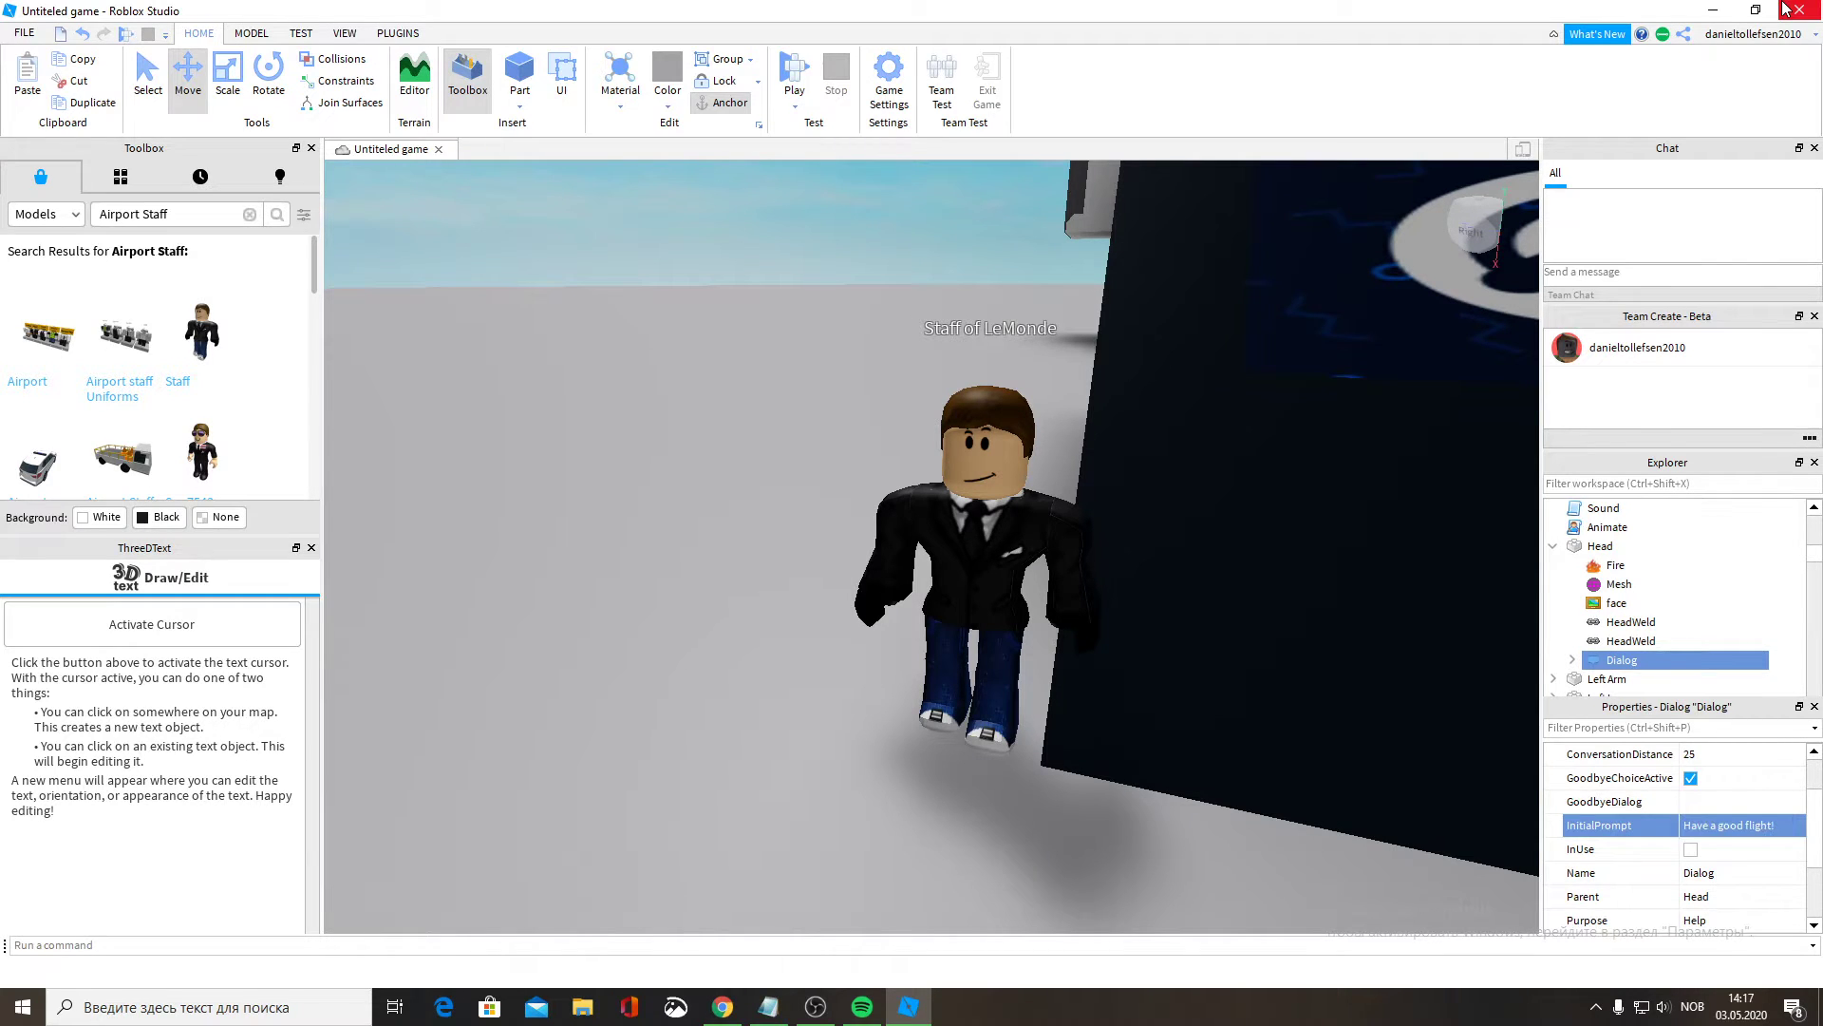
# Expand the Dialog and set the UserDialog of its DialogChoice to "Thank You!".
pyautogui.scroll(-3, 1583, 608)
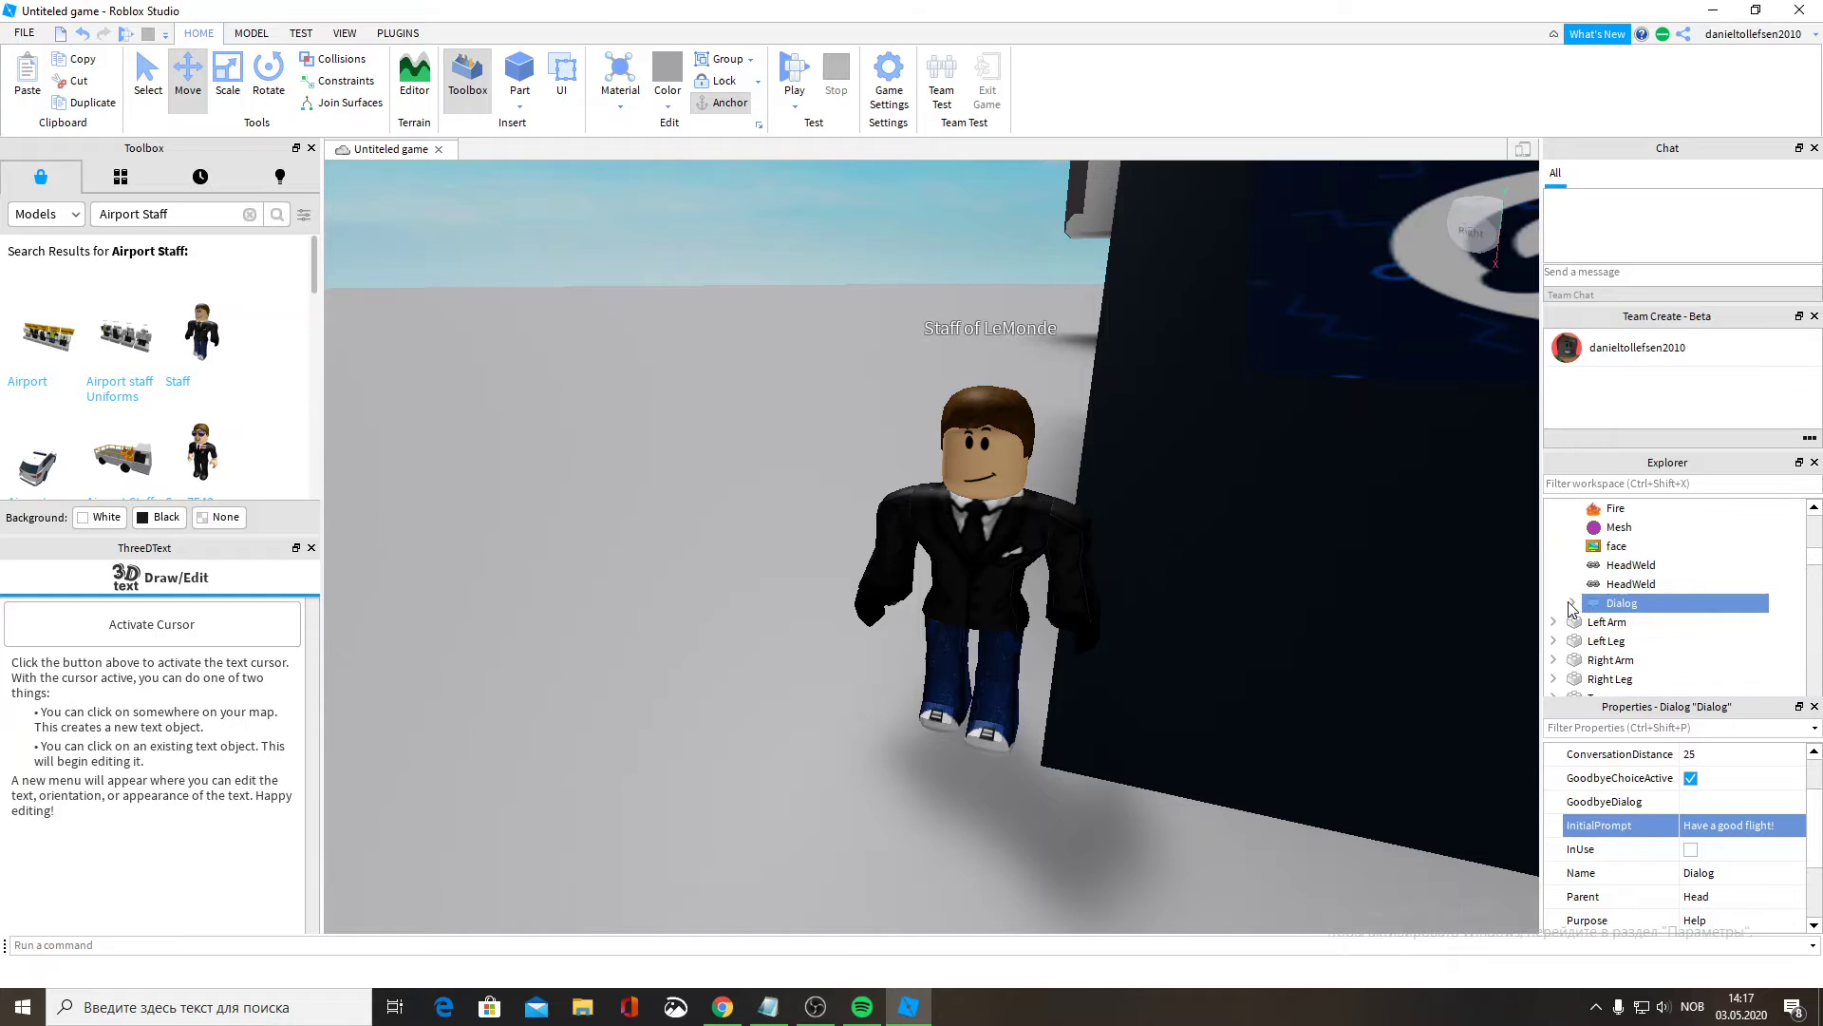
pyautogui.click(1572, 608)
pyautogui.click(1642, 621)
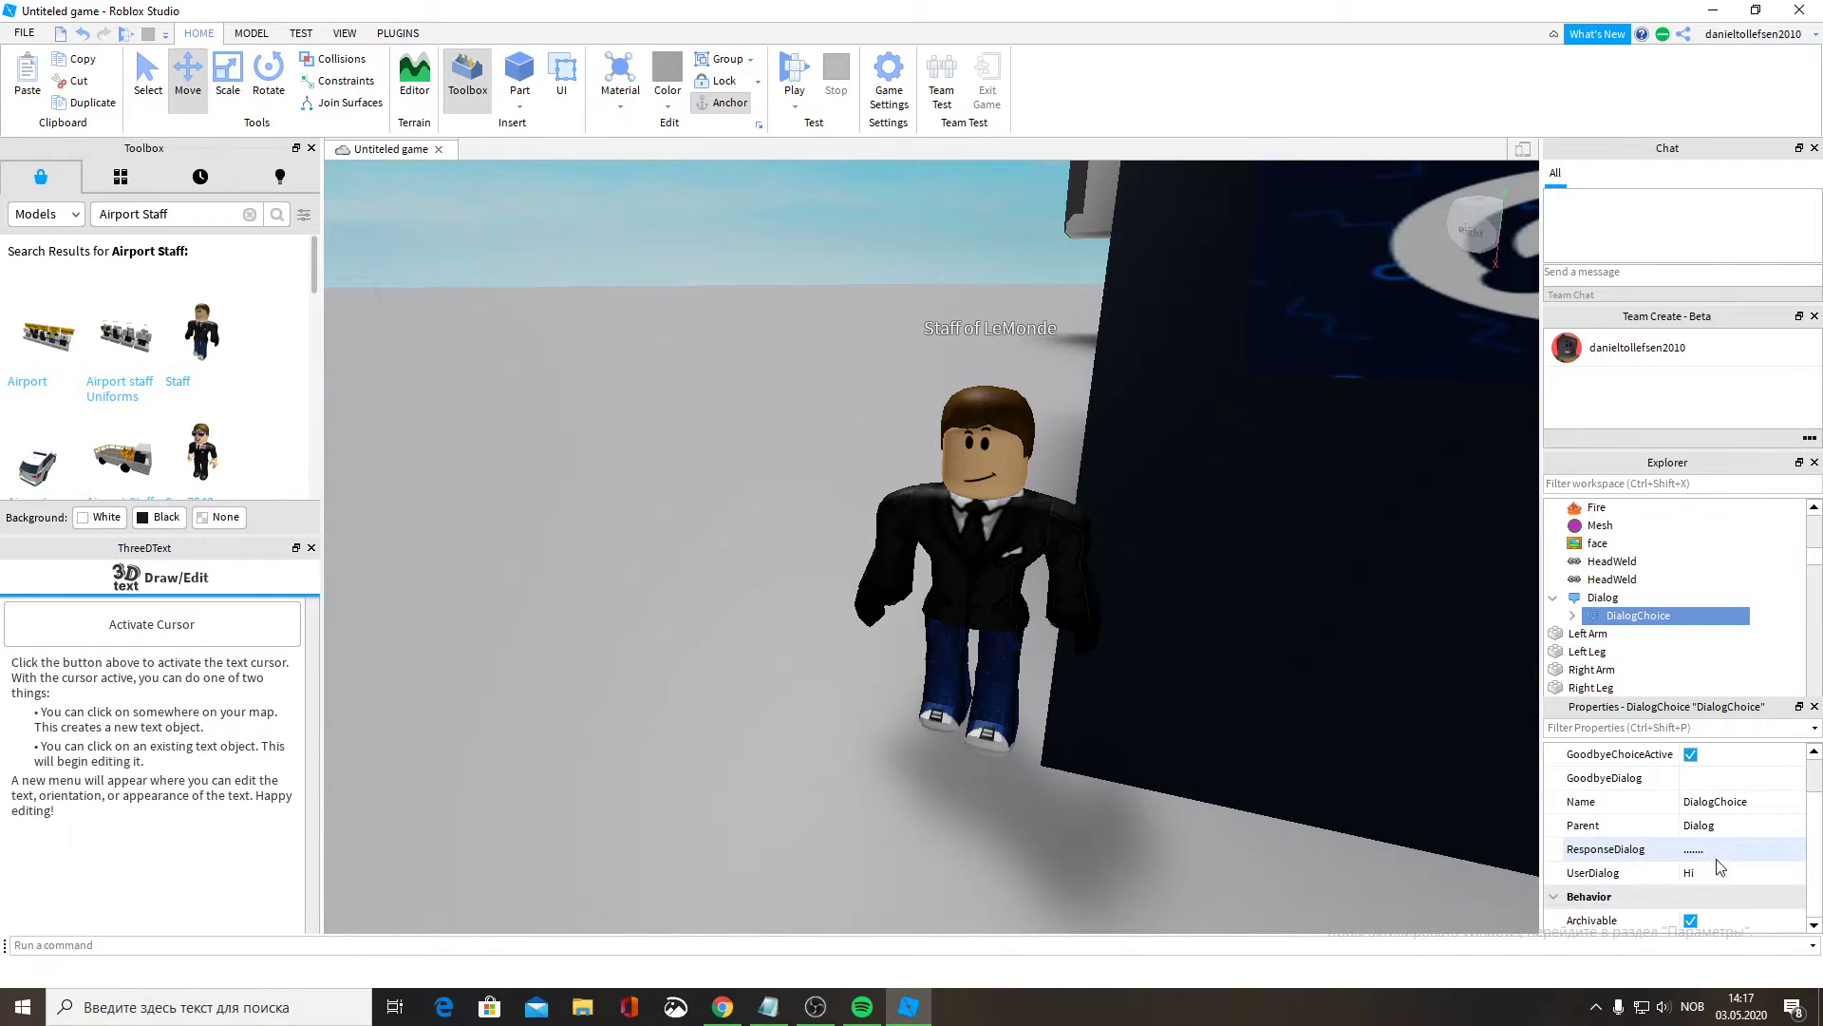
pyautogui.click(1717, 870)
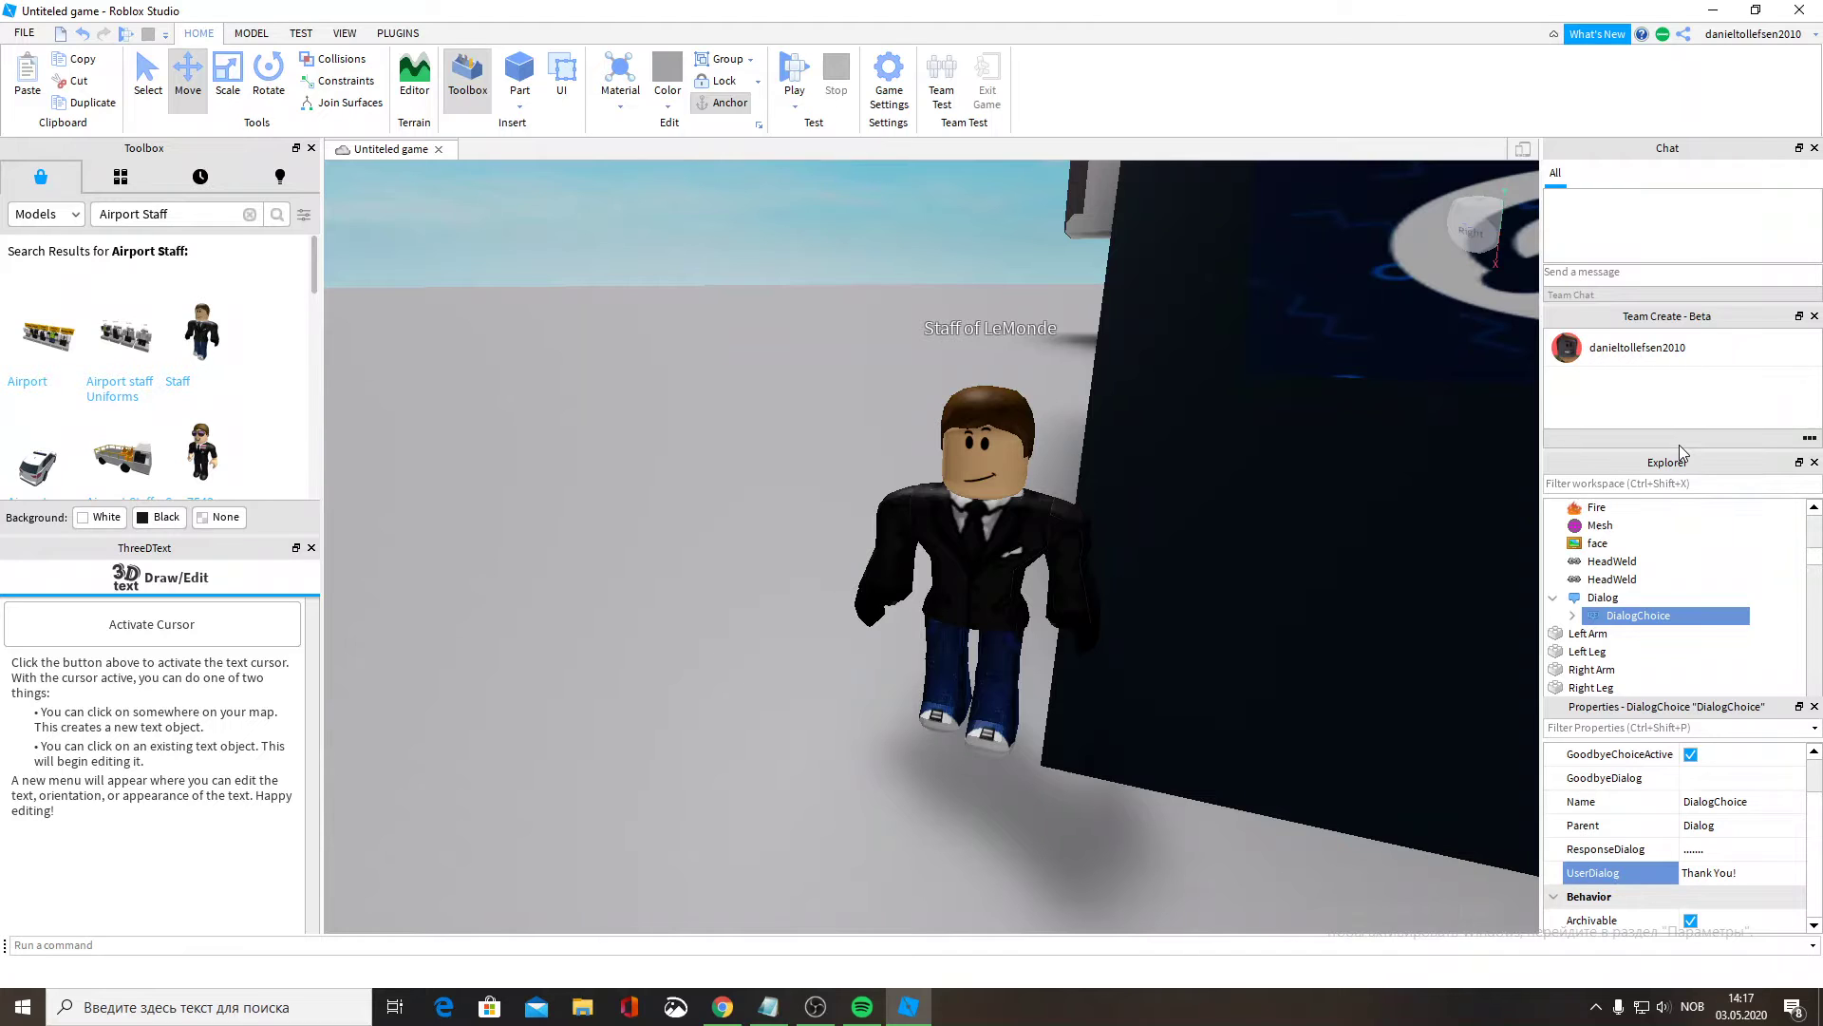
# Delete the nested DialogChoice asking "Why Are You Here?" from inside the first DialogChoice.
pyautogui.click(1569, 619)
pyautogui.click(1622, 634)
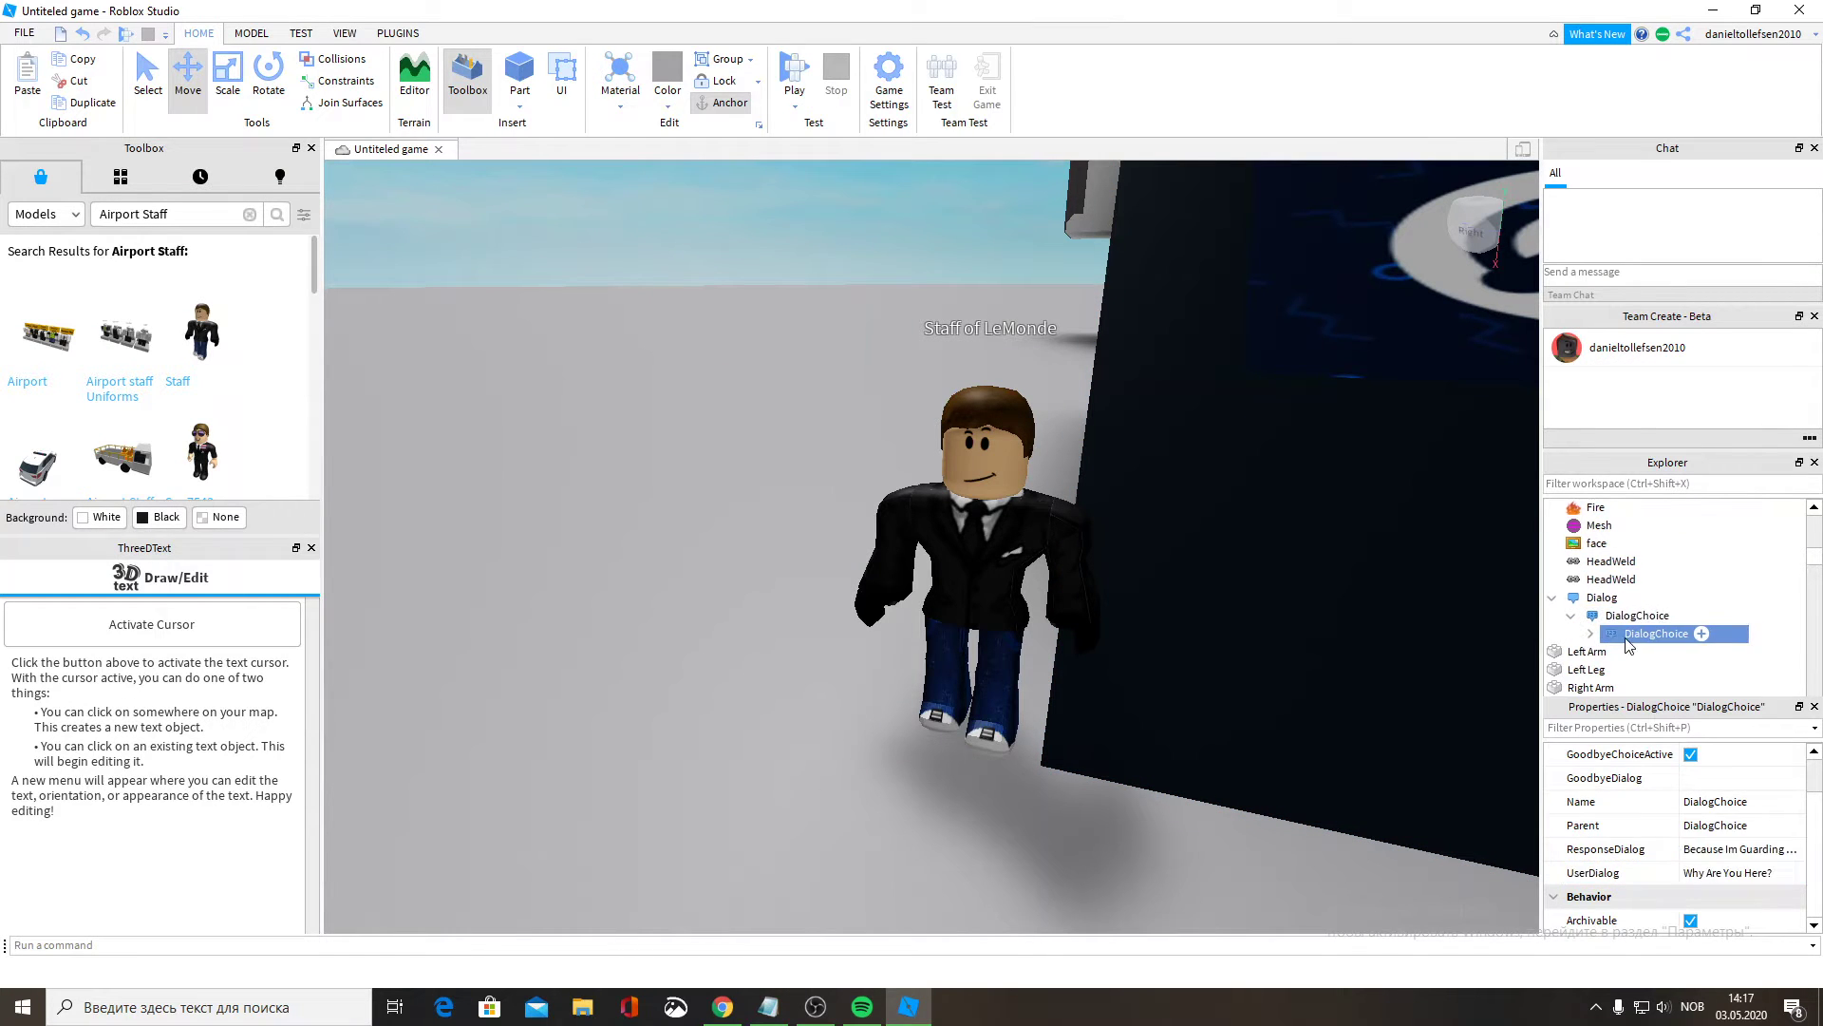
pyautogui.rightClick(1622, 634)
pyautogui.click(1681, 100)
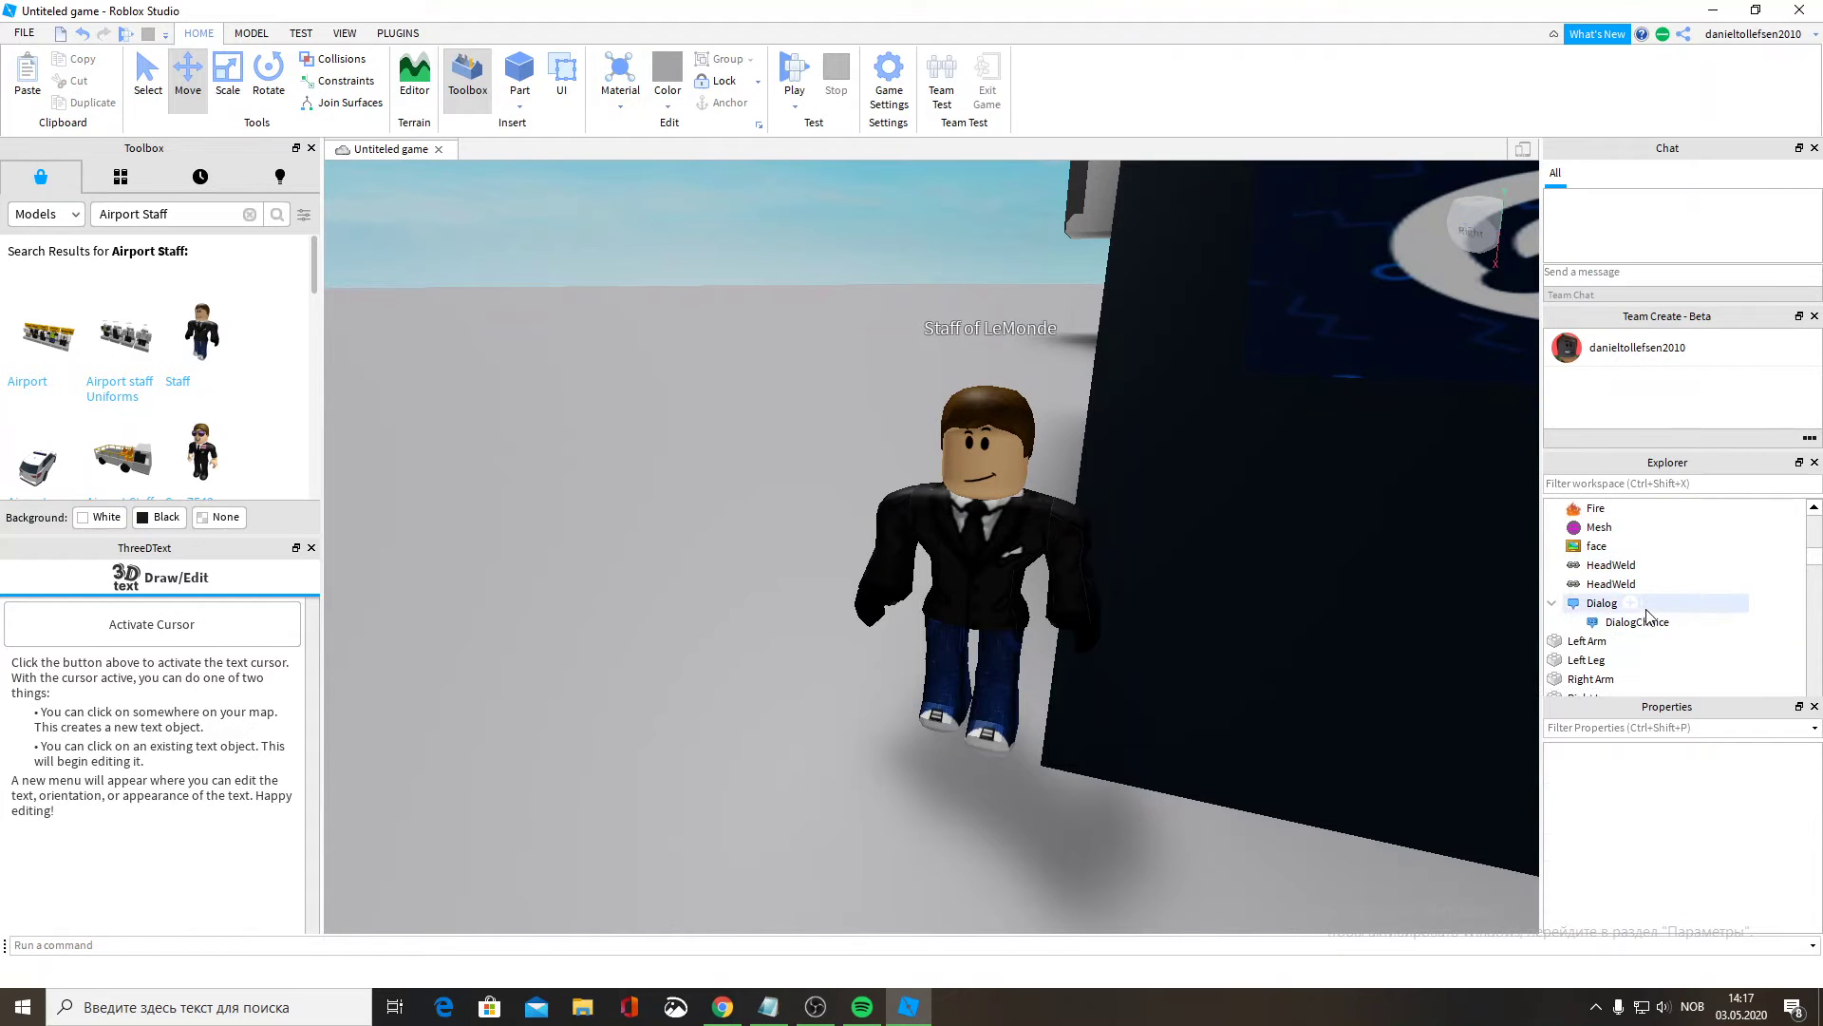
# Move the staff figure slightly sideways, away from the side of the black logo ramp.
pyautogui.scroll(-5, 1083, 452)
pyautogui.moveTo(1083, 452); pyautogui.dragTo(1082, 452, button='right')
pyautogui.scroll(3, 1083, 453)
pyautogui.click(942, 553)
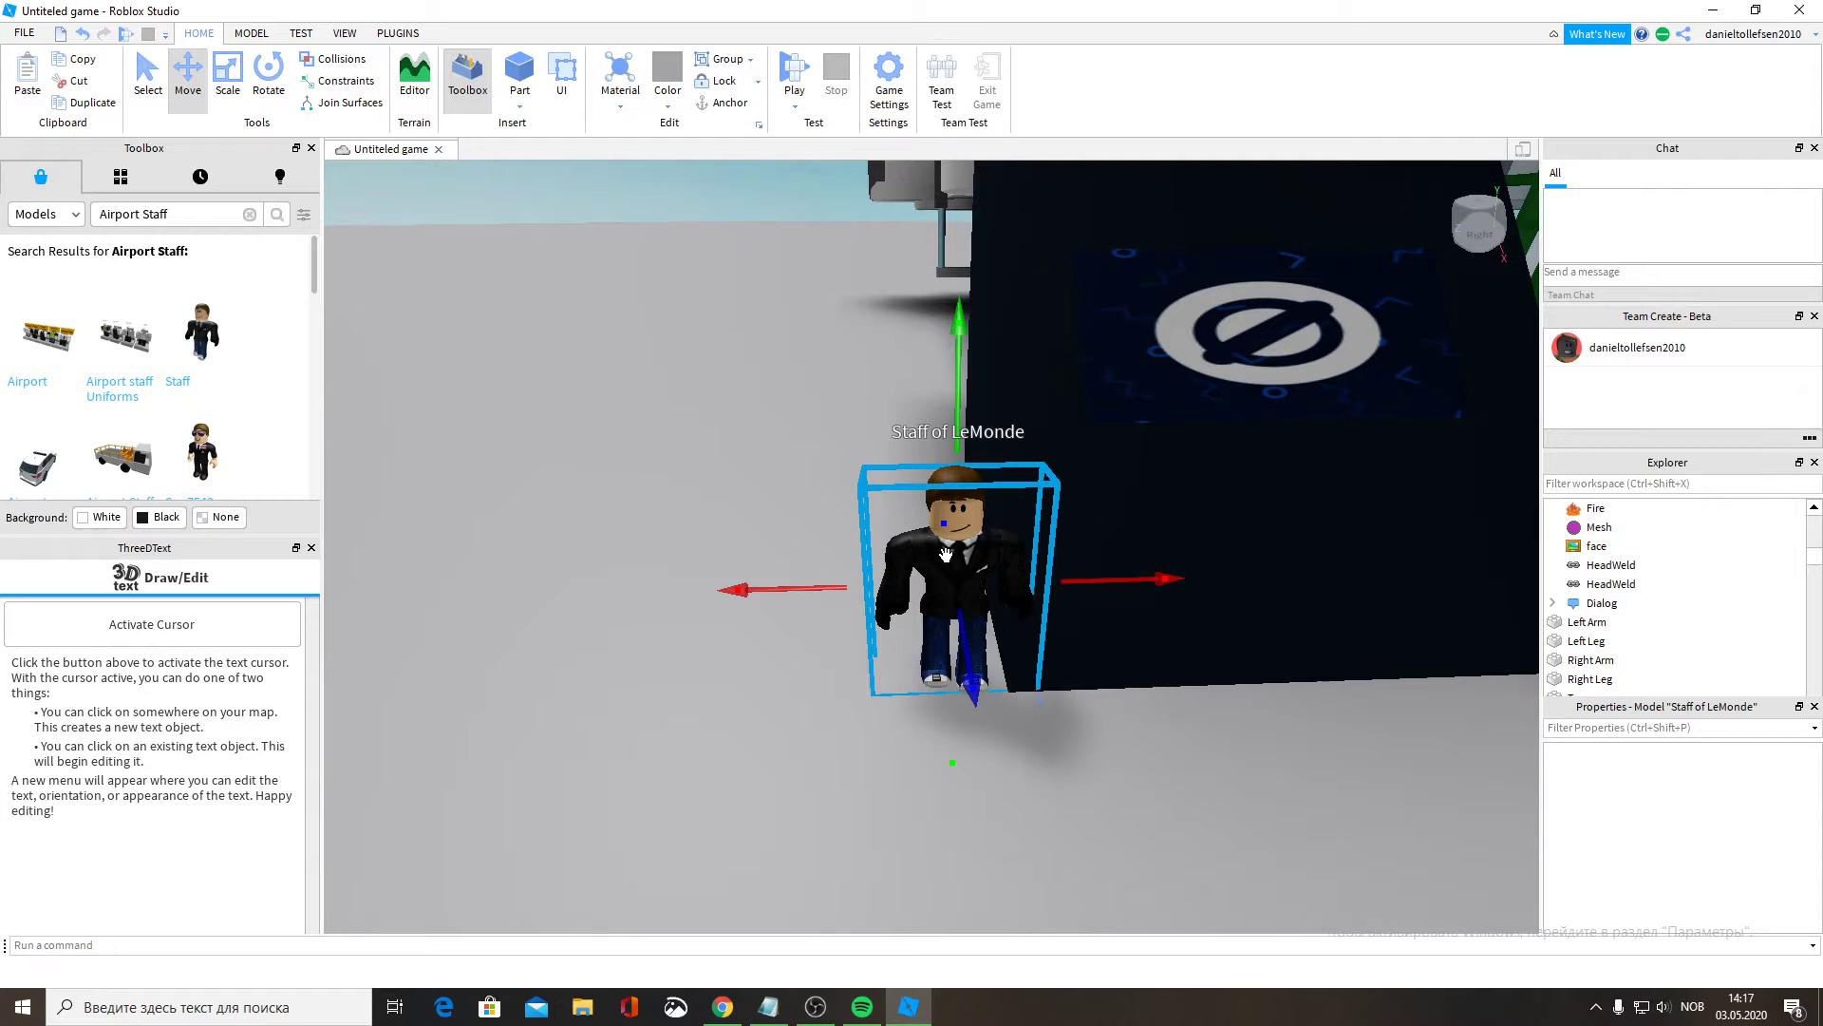
pyautogui.moveTo(828, 591); pyautogui.dragTo(799, 586)
# Copy one of the existing "Ticket Scanner - AeroTech (FIXED)" models standing elsewhere in the airport.
pyautogui.moveTo(1001, 582); pyautogui.dragTo(1001, 582, button='right')
pyautogui.scroll(3, 1001, 582)
pyautogui.scroll(-4, 1001, 582)
pyautogui.scroll(10, 1001, 582)
pyautogui.press('s')
pyautogui.press('w')
pyautogui.press('w')
pyautogui.click(864, 544)
pyautogui.rightClick(870, 549)
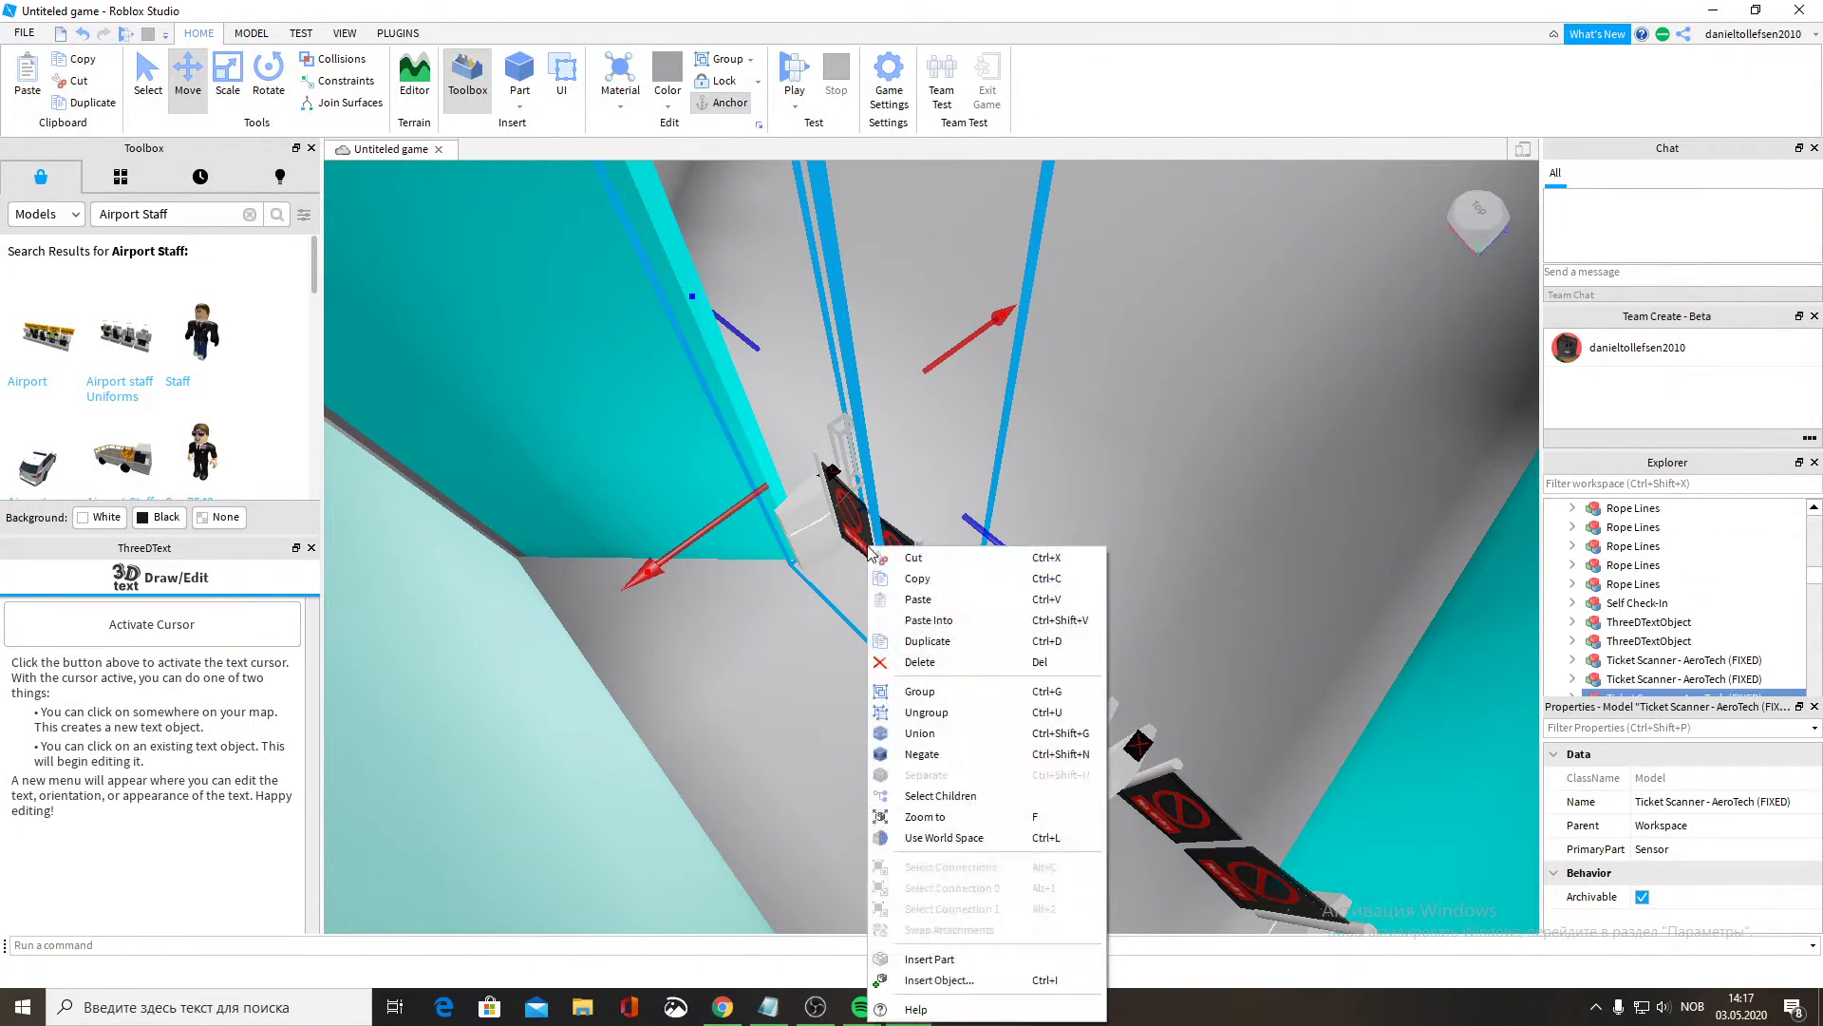
pyautogui.click(920, 586)
# Return to the black ramp at the jetway entrance and insert the Airport Ticket scanner from My Models there.
pyautogui.moveTo(965, 509); pyautogui.dragTo(939, 521, button='right')
pyautogui.press('s')
pyautogui.press('s')
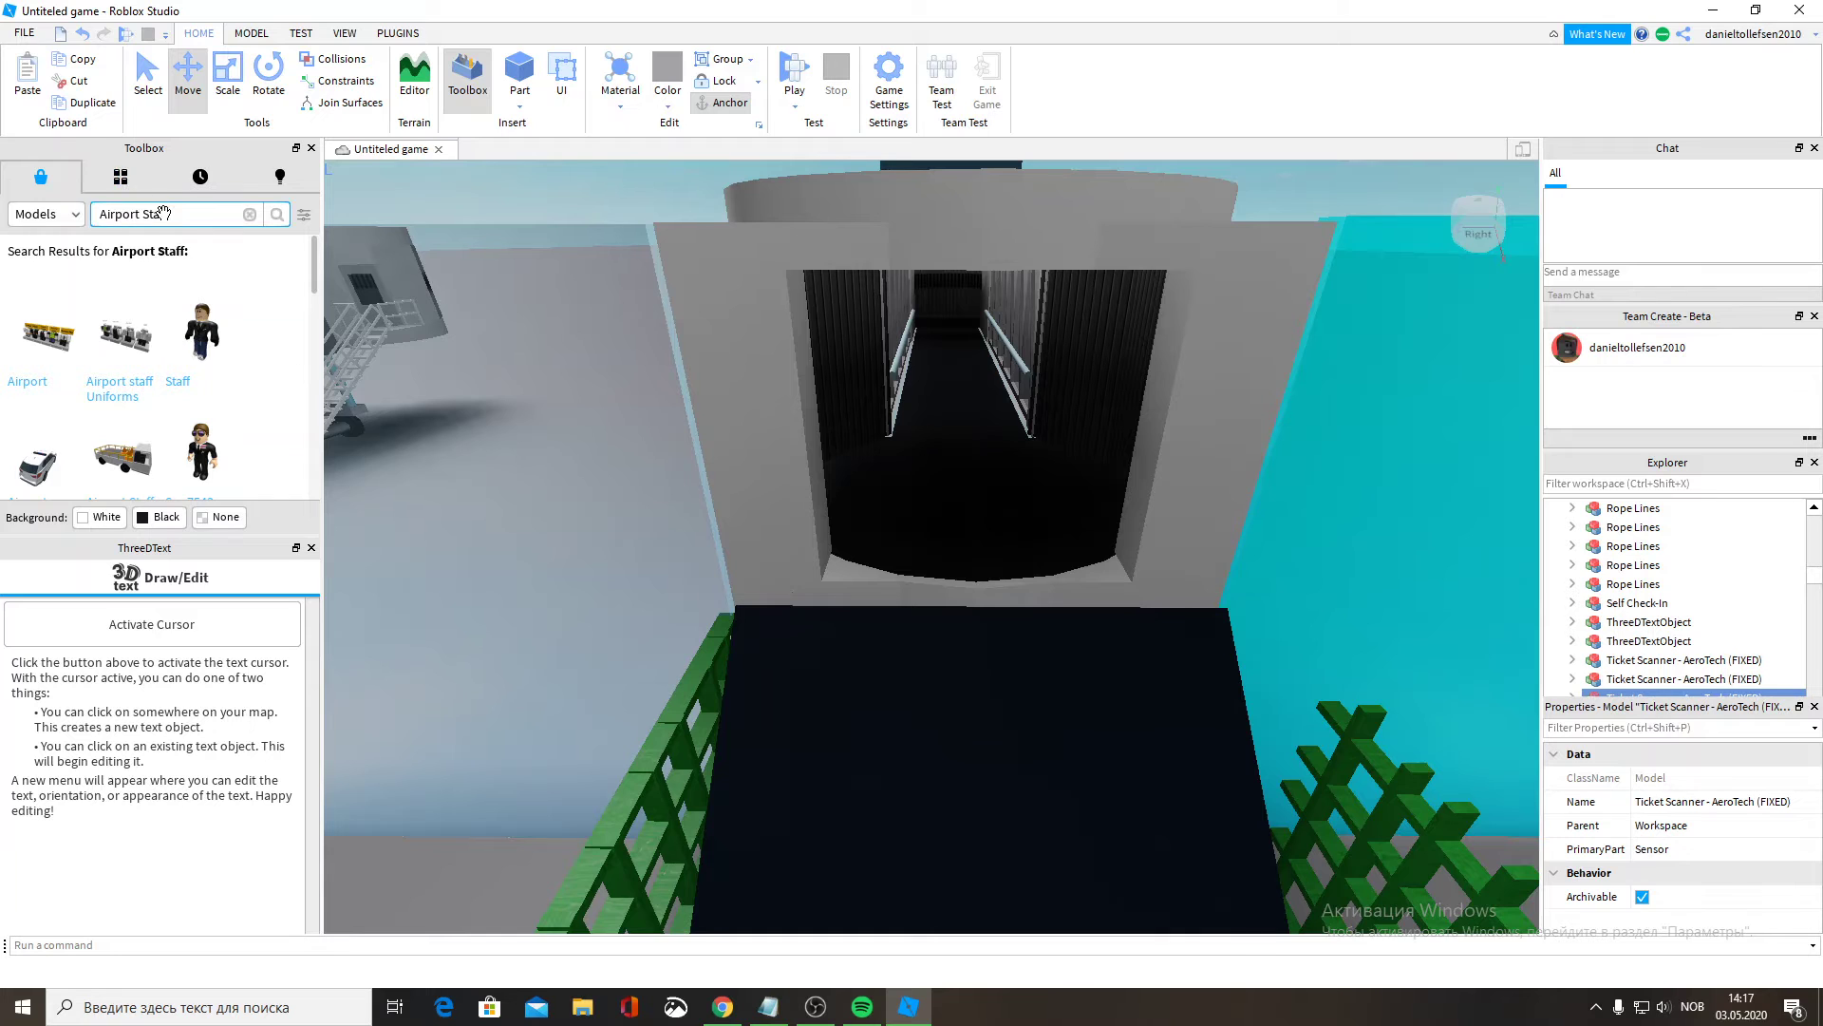
pyautogui.click(120, 179)
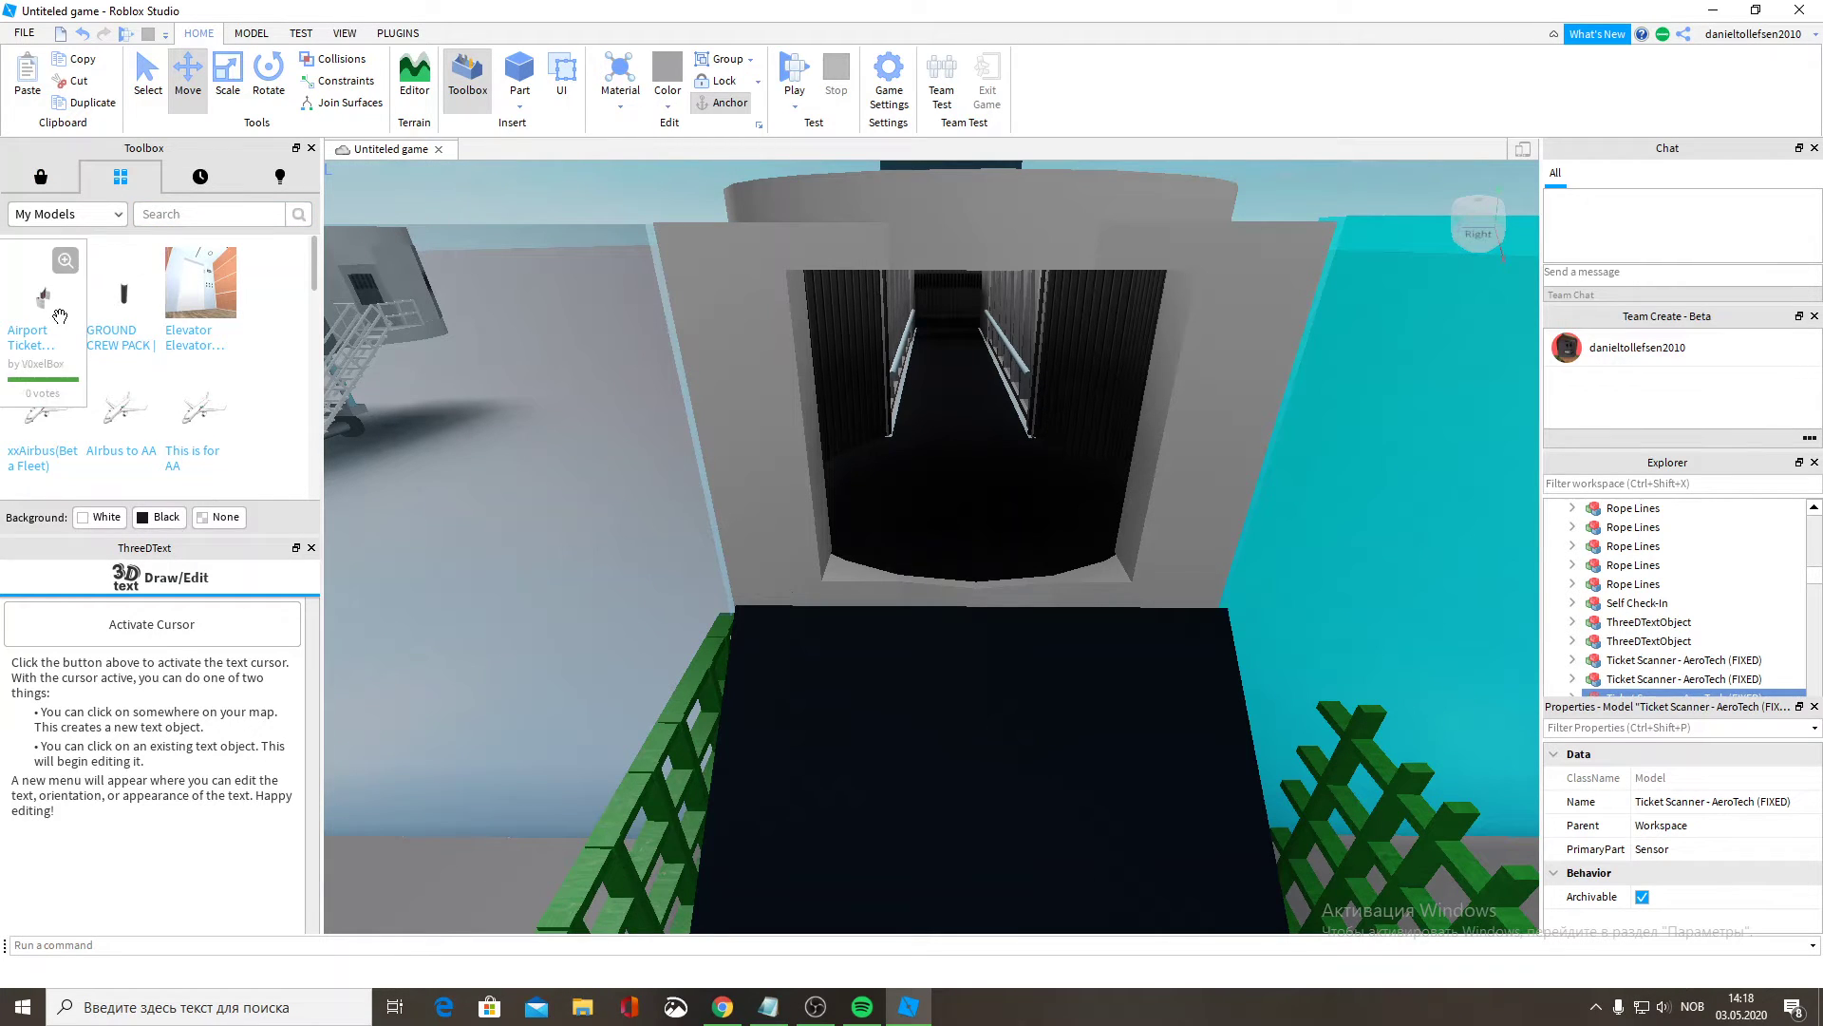
pyautogui.click(43, 320)
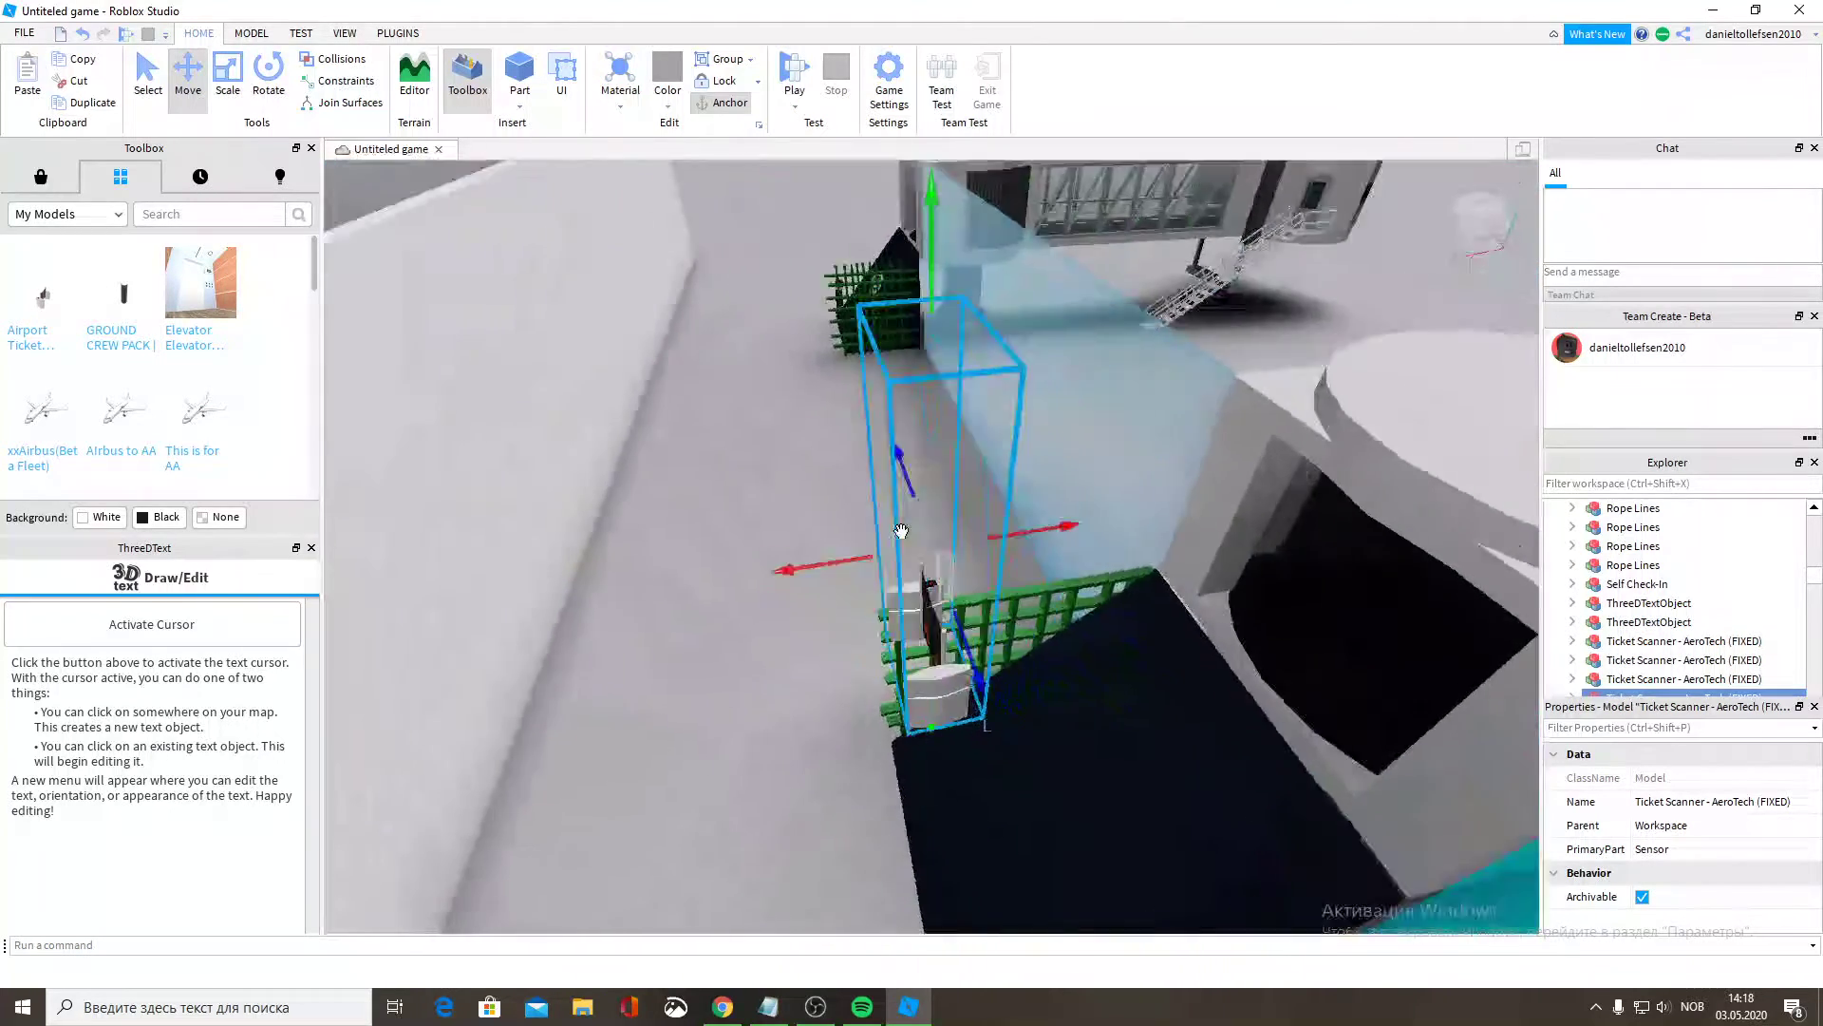
# Rotate the selected ticket scanner around its vertical axis so it faces the opposite way.
pyautogui.moveTo(901, 530); pyautogui.dragTo(845, 521, button='right')
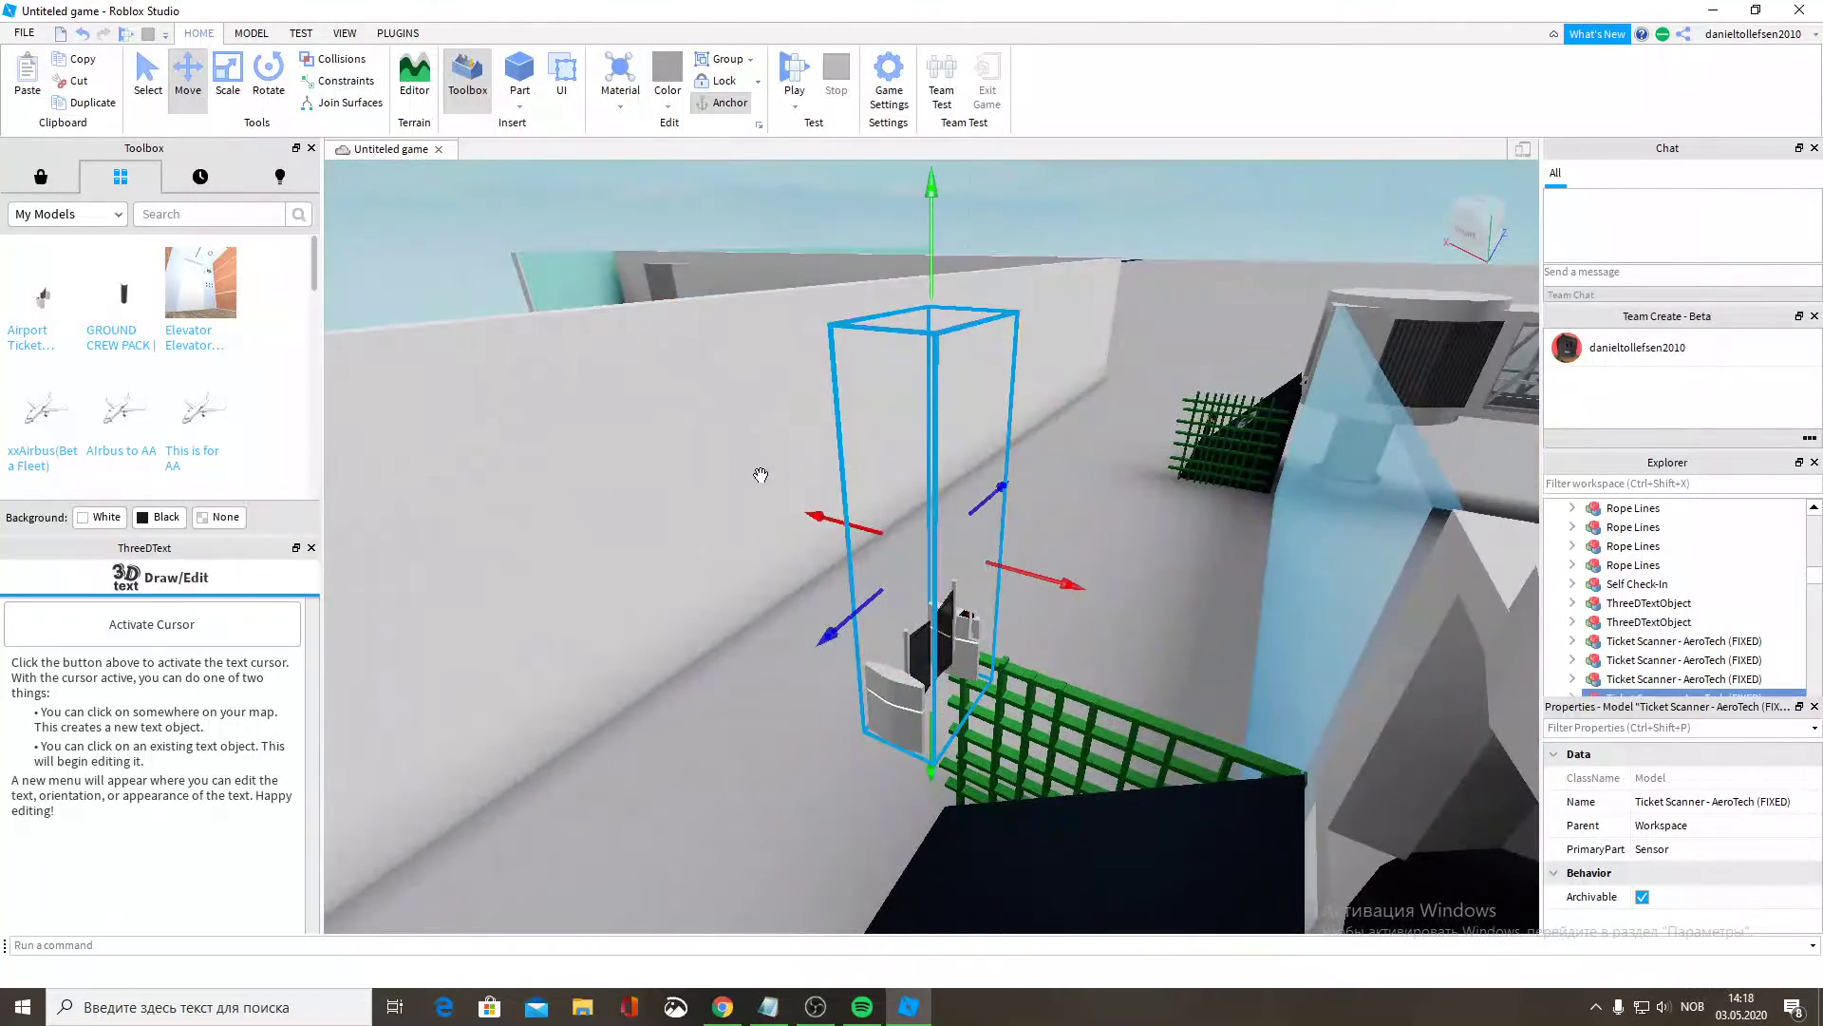
pyautogui.click(269, 76)
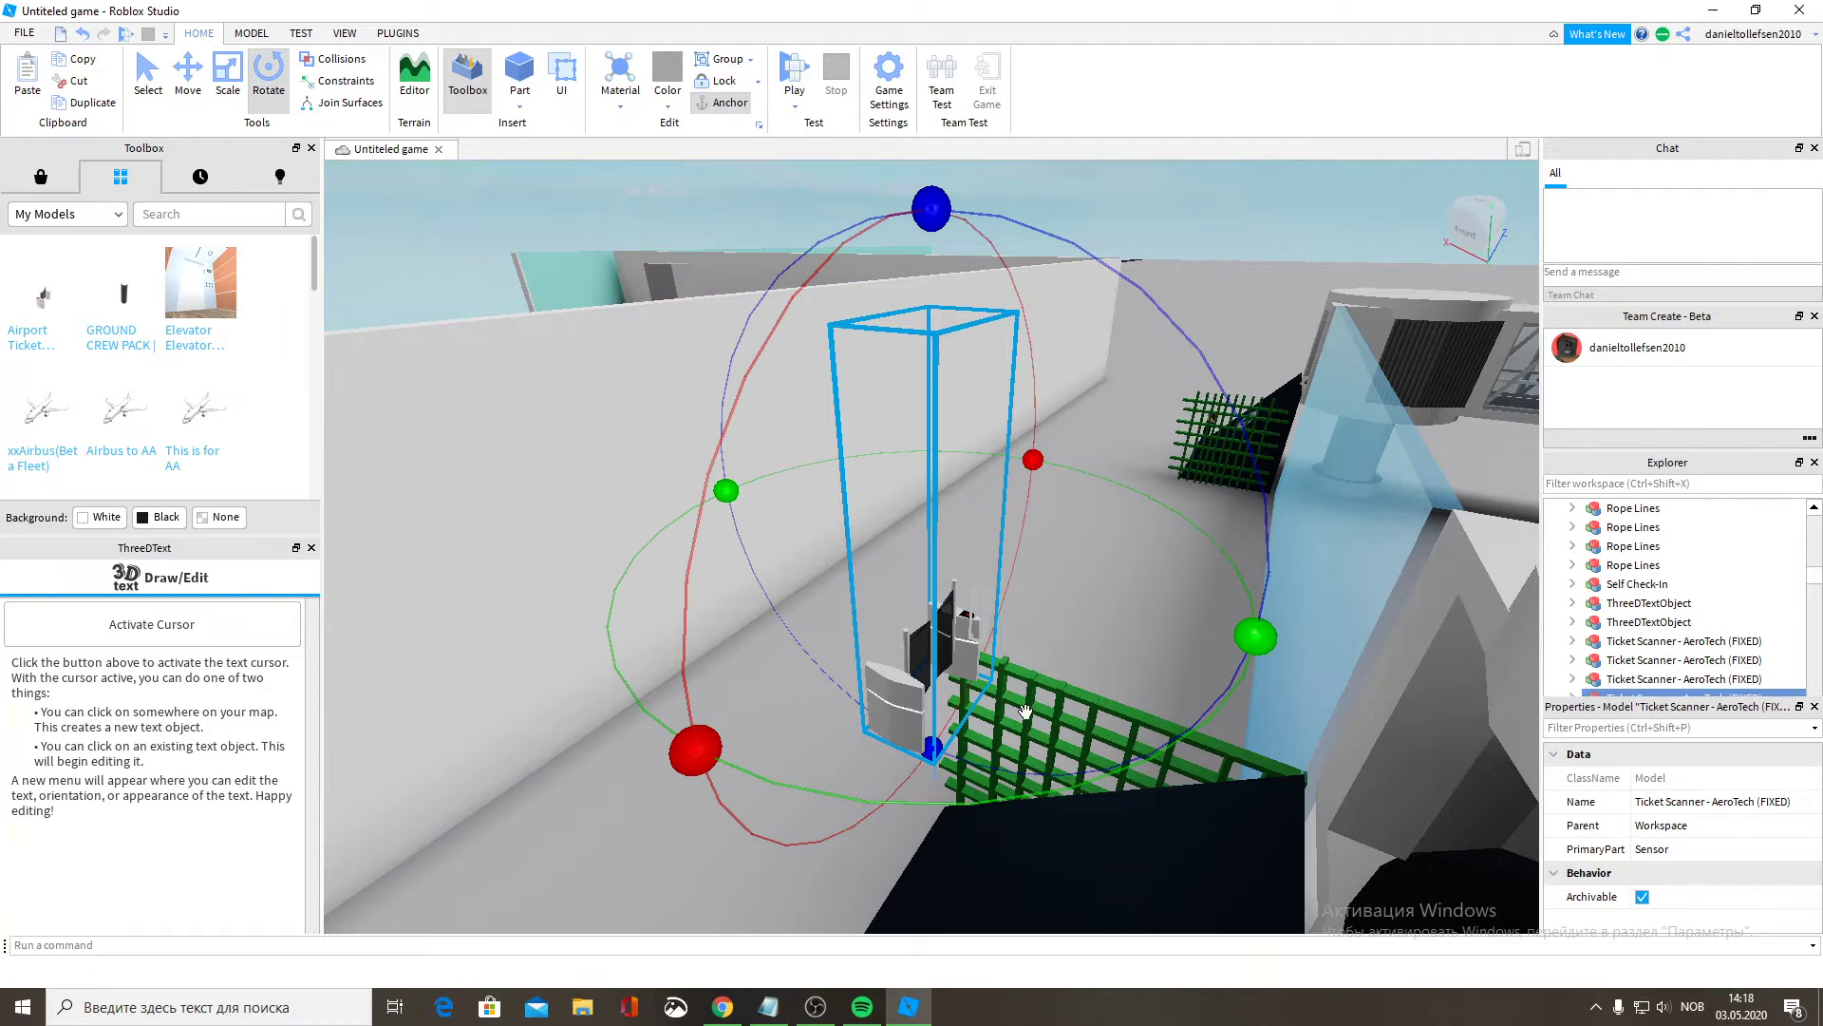
pyautogui.moveTo(501, 602); pyautogui.dragTo(847, 506)
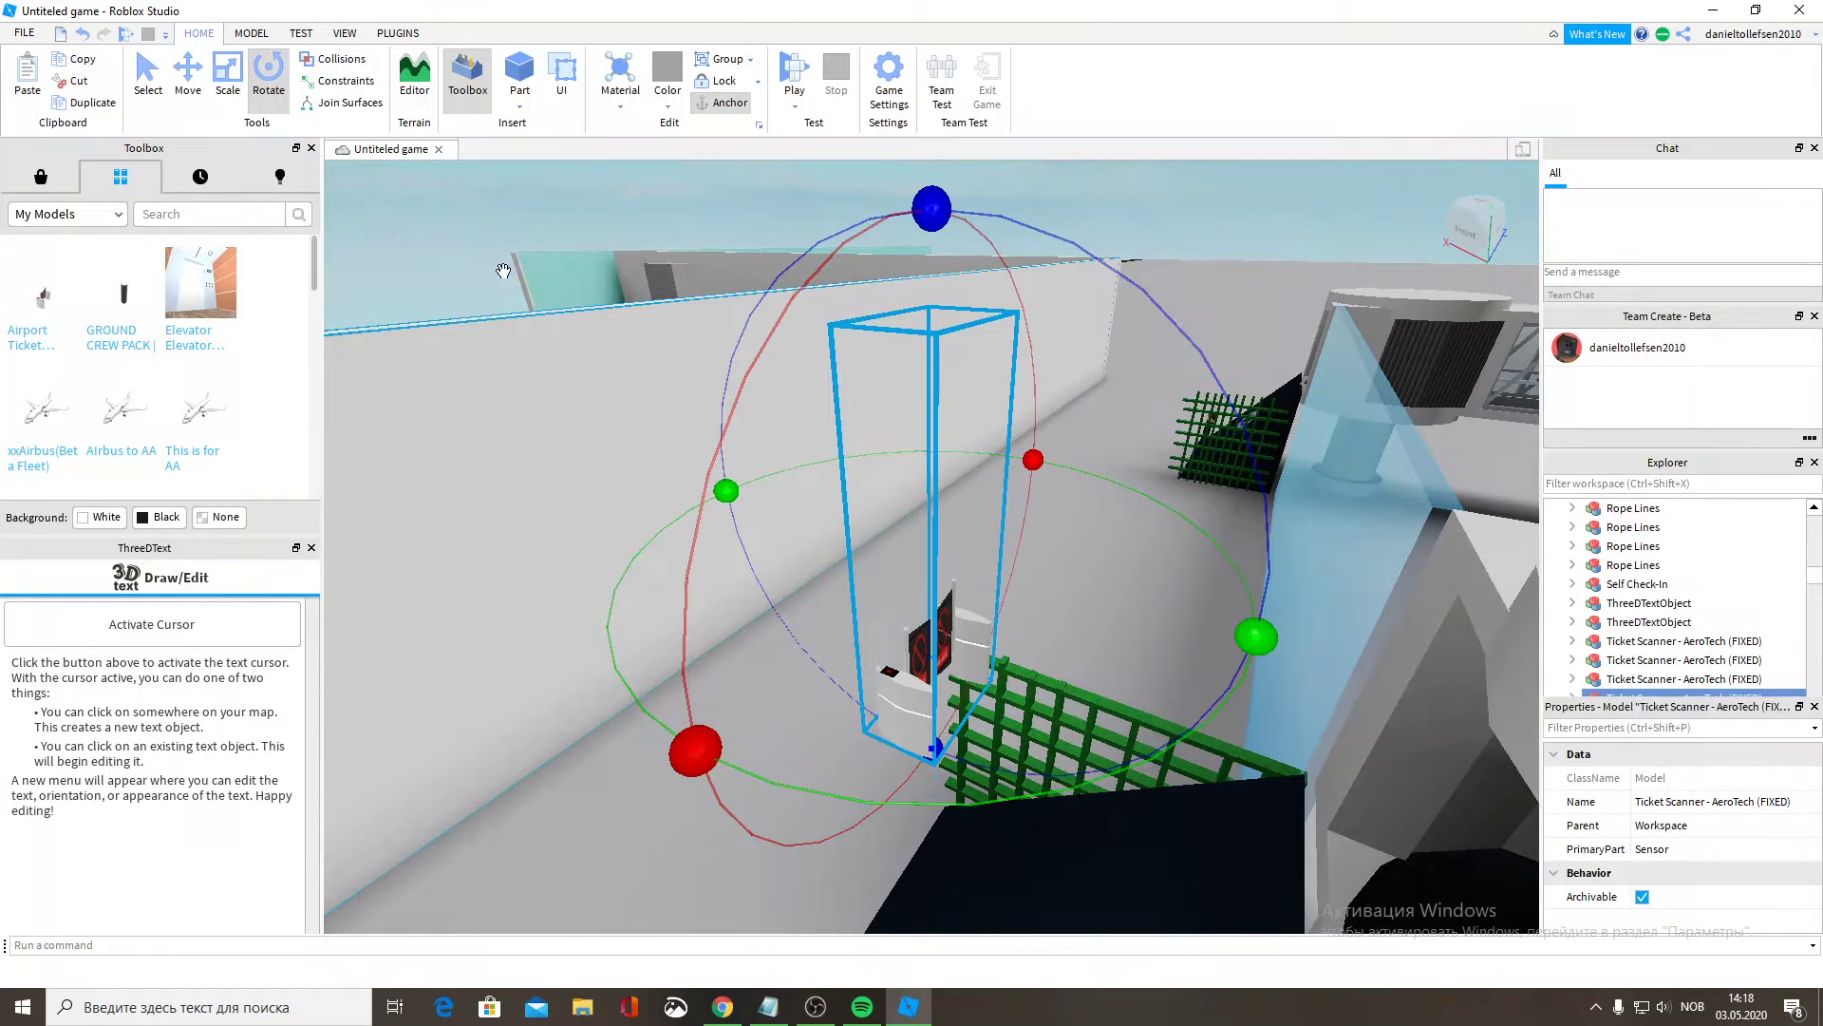
# Move the ticket scanner over the black ramp to the jetway entrance and raise it to the doorway's floor level.
pyautogui.click(188, 83)
pyautogui.moveTo(943, 252); pyautogui.dragTo(964, 570)
pyautogui.moveTo(965, 569); pyautogui.dragTo(612, 379, button='right')
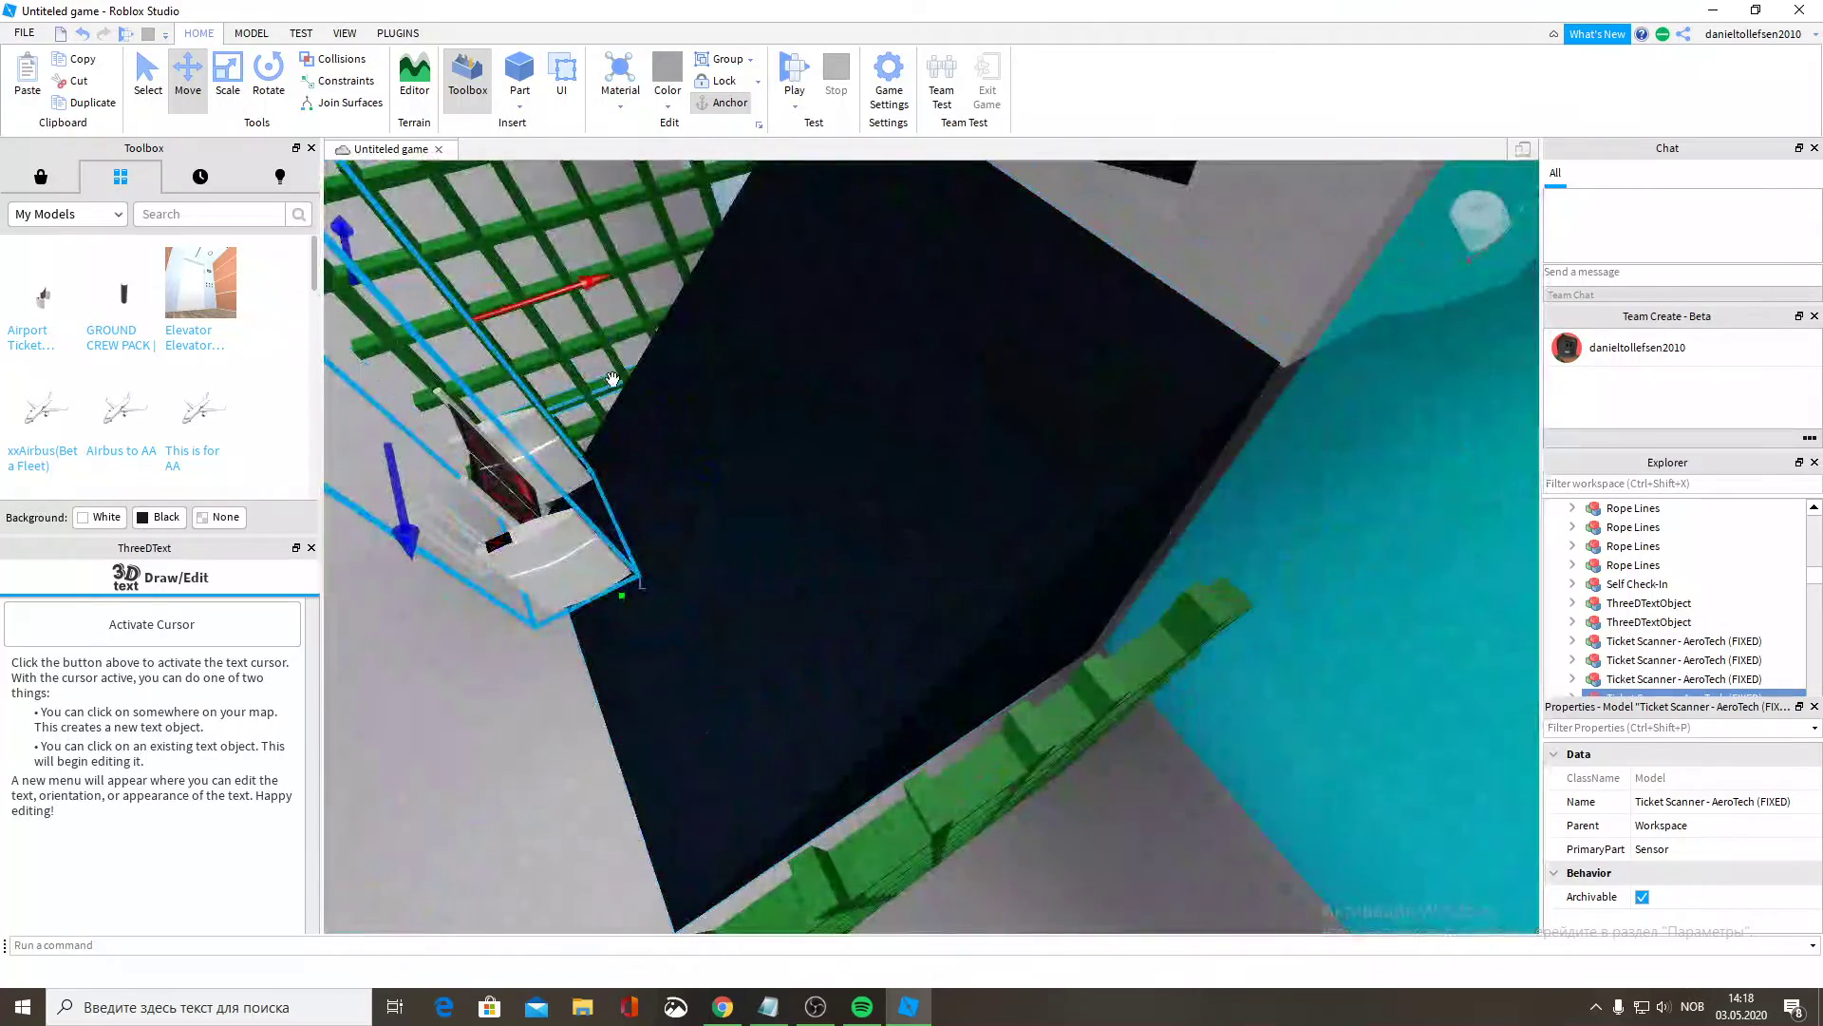
pyautogui.moveTo(580, 288); pyautogui.dragTo(595, 284)
pyautogui.moveTo(599, 284); pyautogui.dragTo(628, 277, button='right')
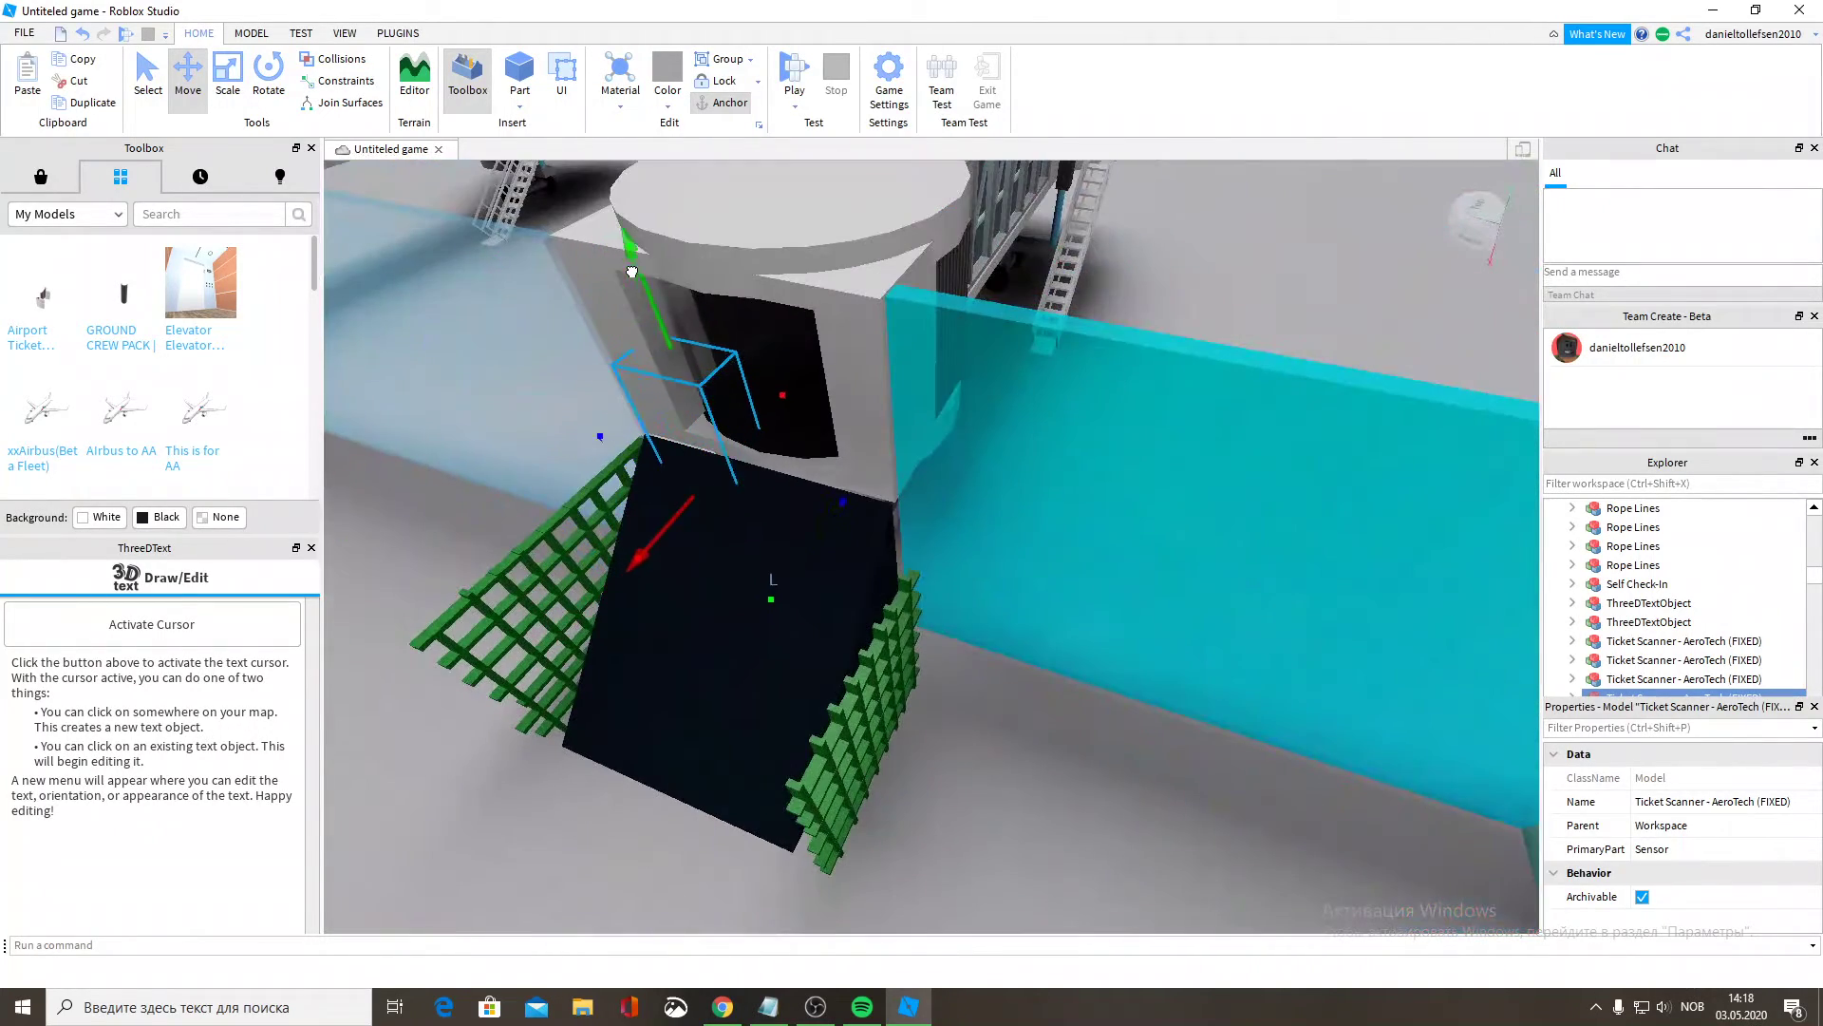
pyautogui.moveTo(663, 313); pyautogui.dragTo(608, 124)
pyautogui.moveTo(783, 380); pyautogui.dragTo(829, 402)
pyautogui.moveTo(787, 412); pyautogui.dragTo(729, 398, button='right')
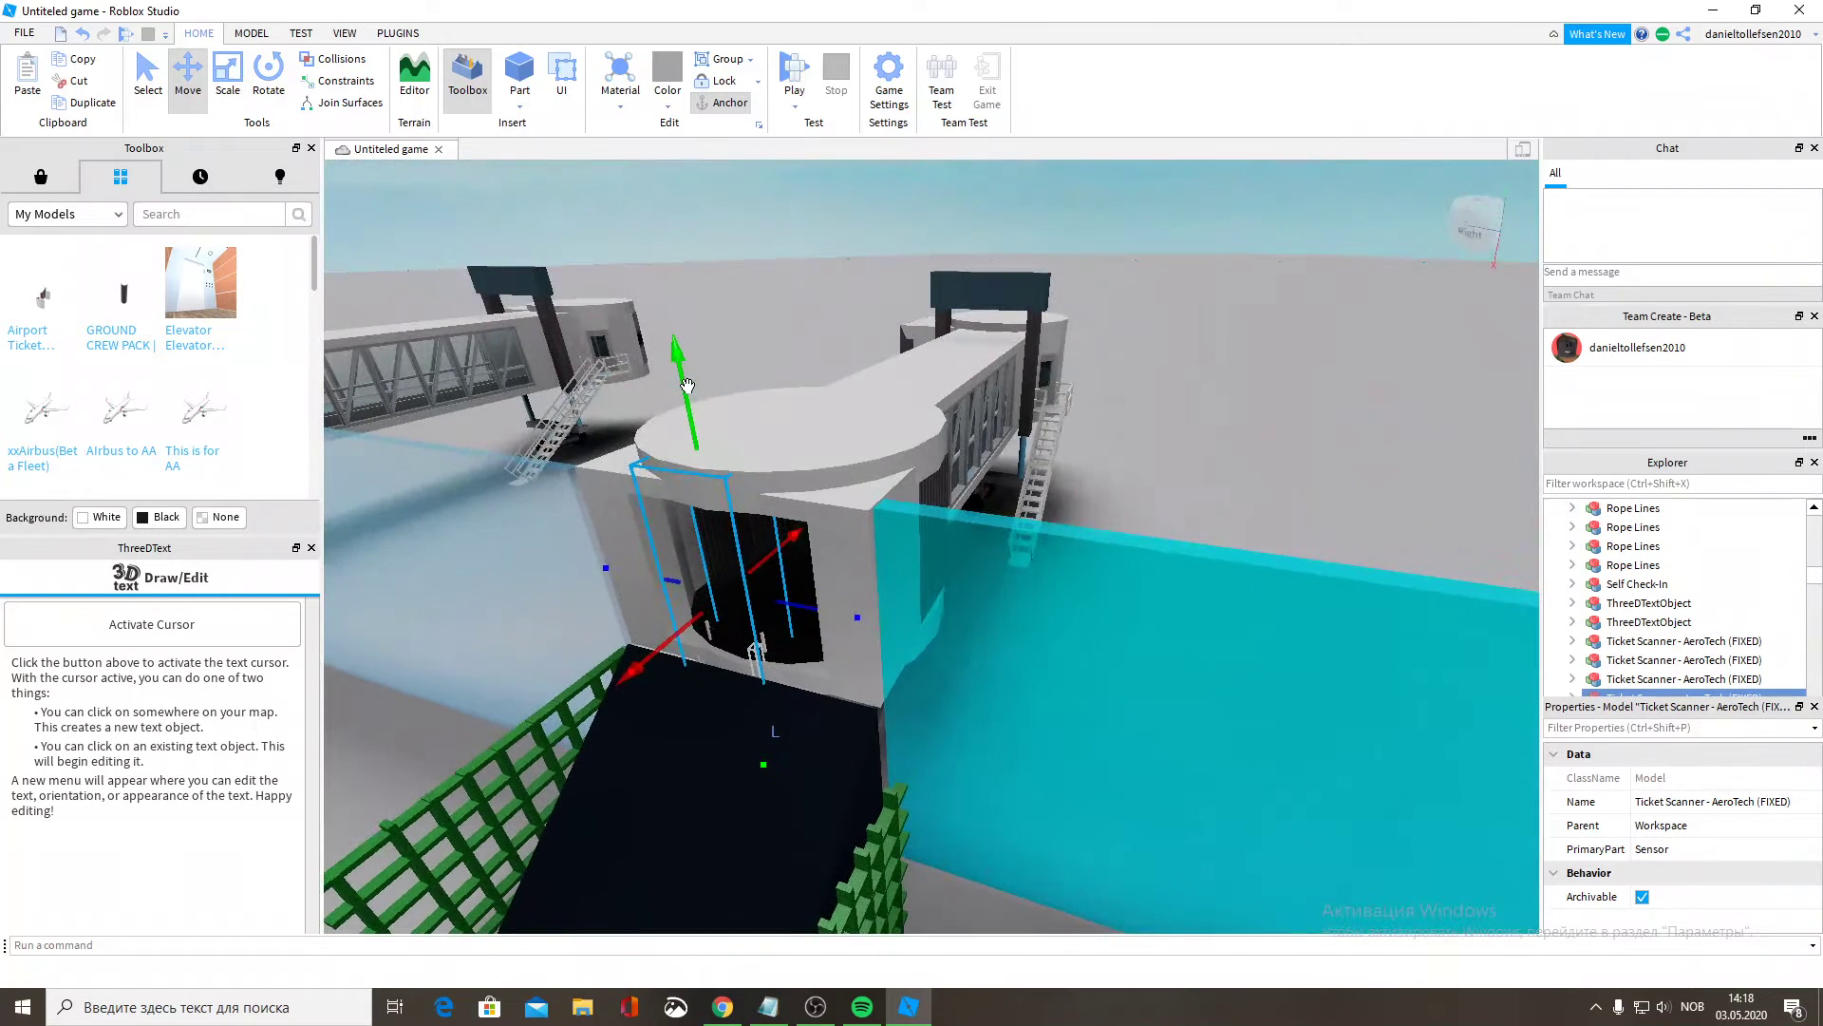
pyautogui.moveTo(690, 397); pyautogui.dragTo(699, 302)
# Position the ticket scanner just inside the jetway doorway and shift it sideways to the left part of the opening.
pyautogui.press('w')
pyautogui.moveTo(763, 388); pyautogui.dragTo(764, 390, button='right')
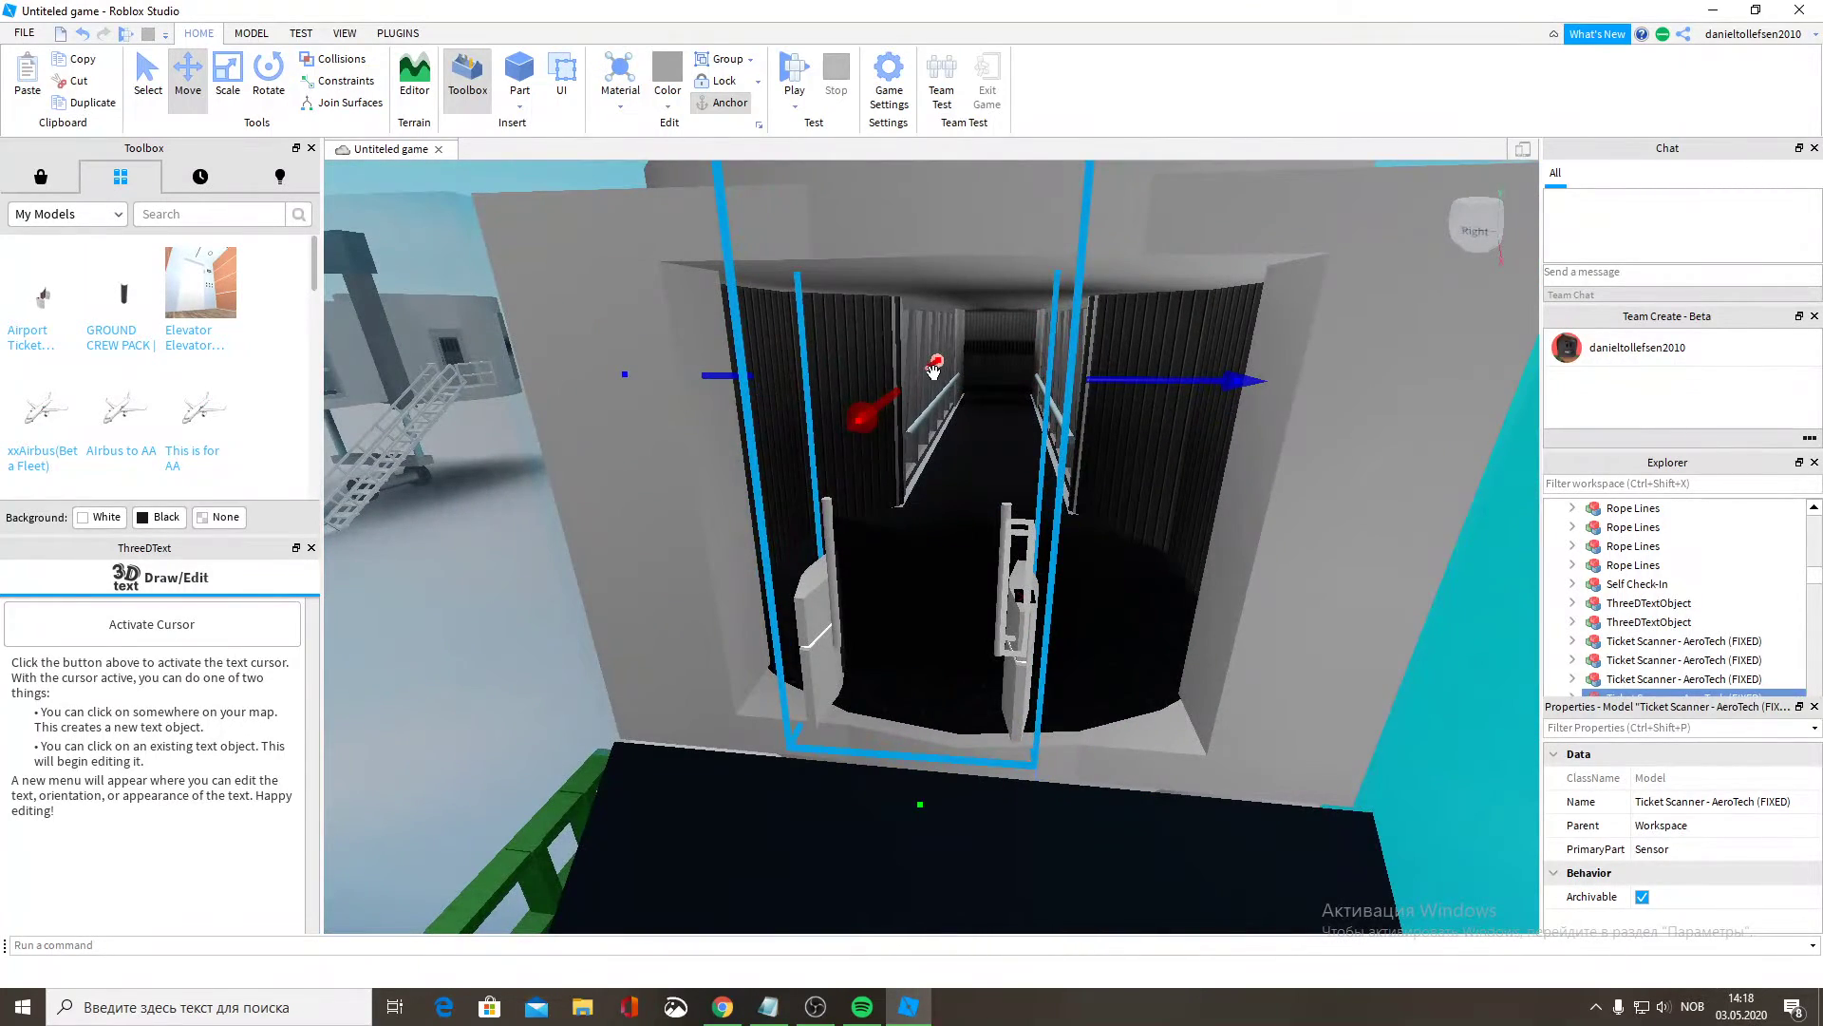
pyautogui.moveTo(933, 371); pyautogui.dragTo(1033, 490)
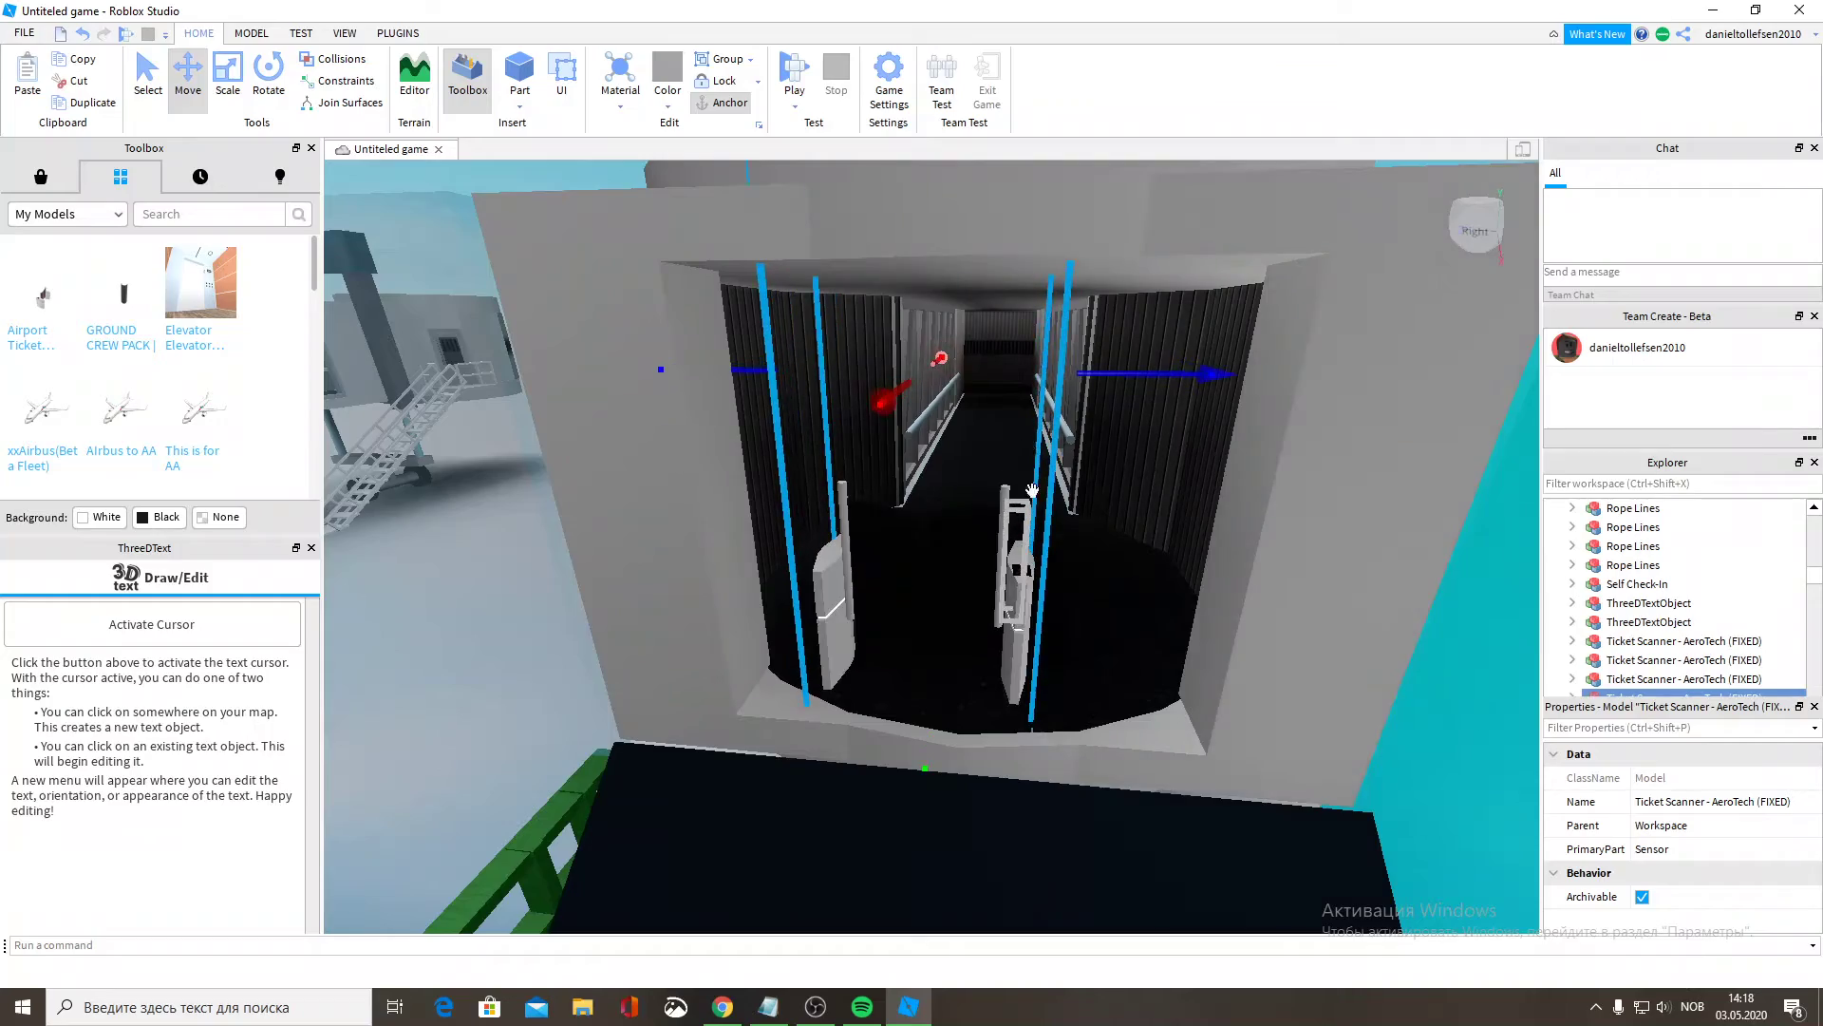
pyautogui.press('w')
pyautogui.moveTo(1032, 490); pyautogui.dragTo(1033, 490, button='right')
pyautogui.press('s')
pyautogui.moveTo(1187, 247); pyautogui.dragTo(1090, 320)
pyautogui.moveTo(1063, 413); pyautogui.dragTo(1066, 412, button='right')
pyautogui.press('w')
pyautogui.press('s')
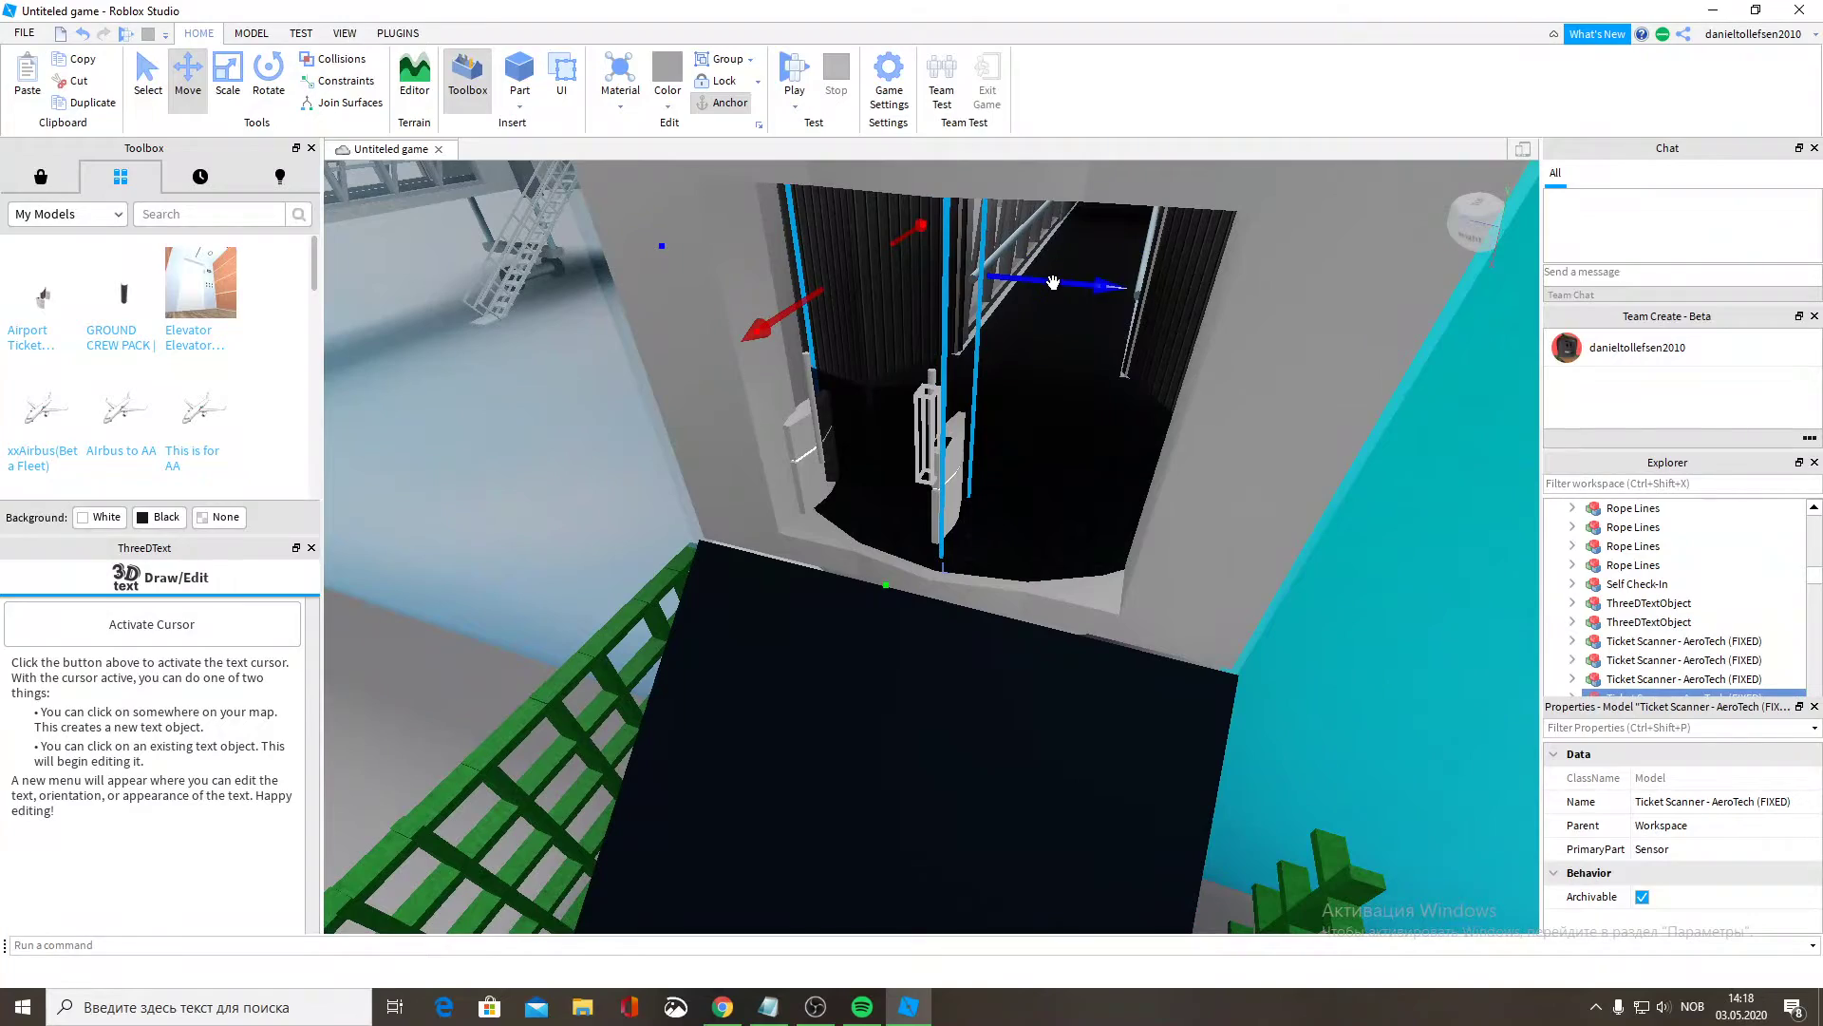
# Insert another Airport Ticket Scanner from My Models and turn it around its vertical axis.
pyautogui.click(42, 306)
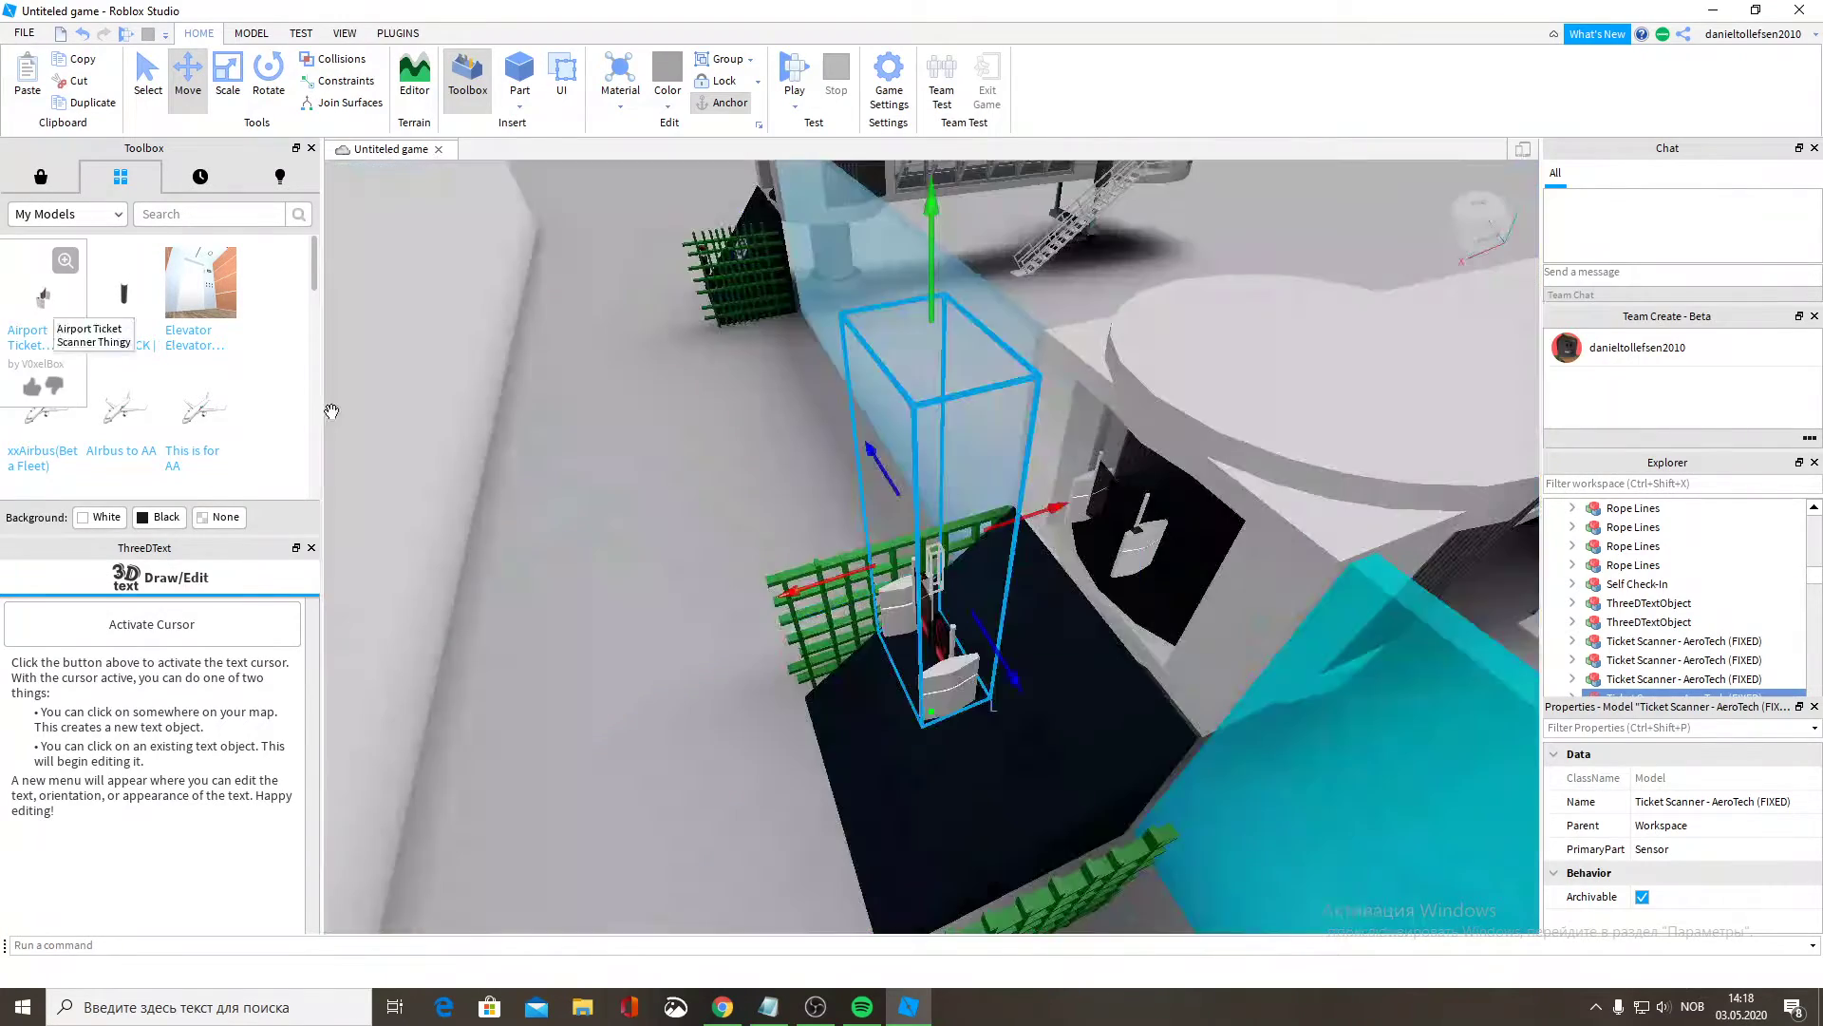
pyautogui.moveTo(1072, 622); pyautogui.dragTo(1071, 623, button='right')
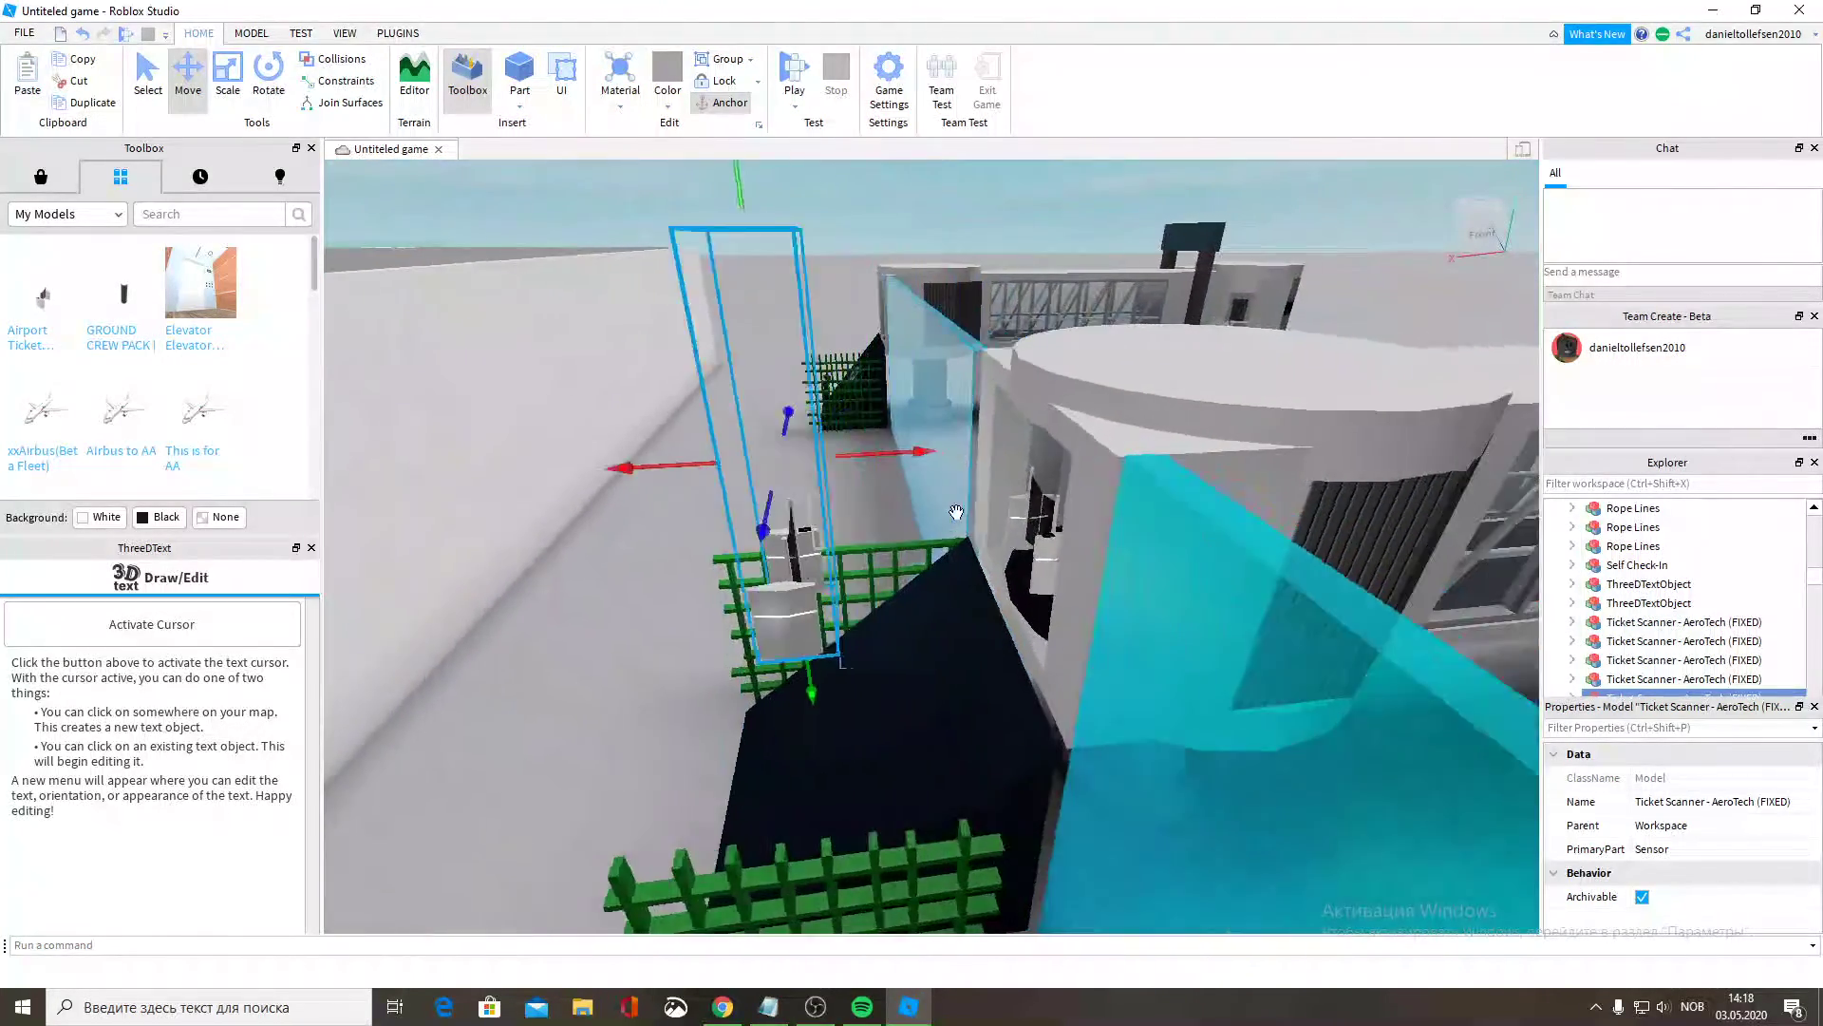
pyautogui.press('w')
pyautogui.click(269, 74)
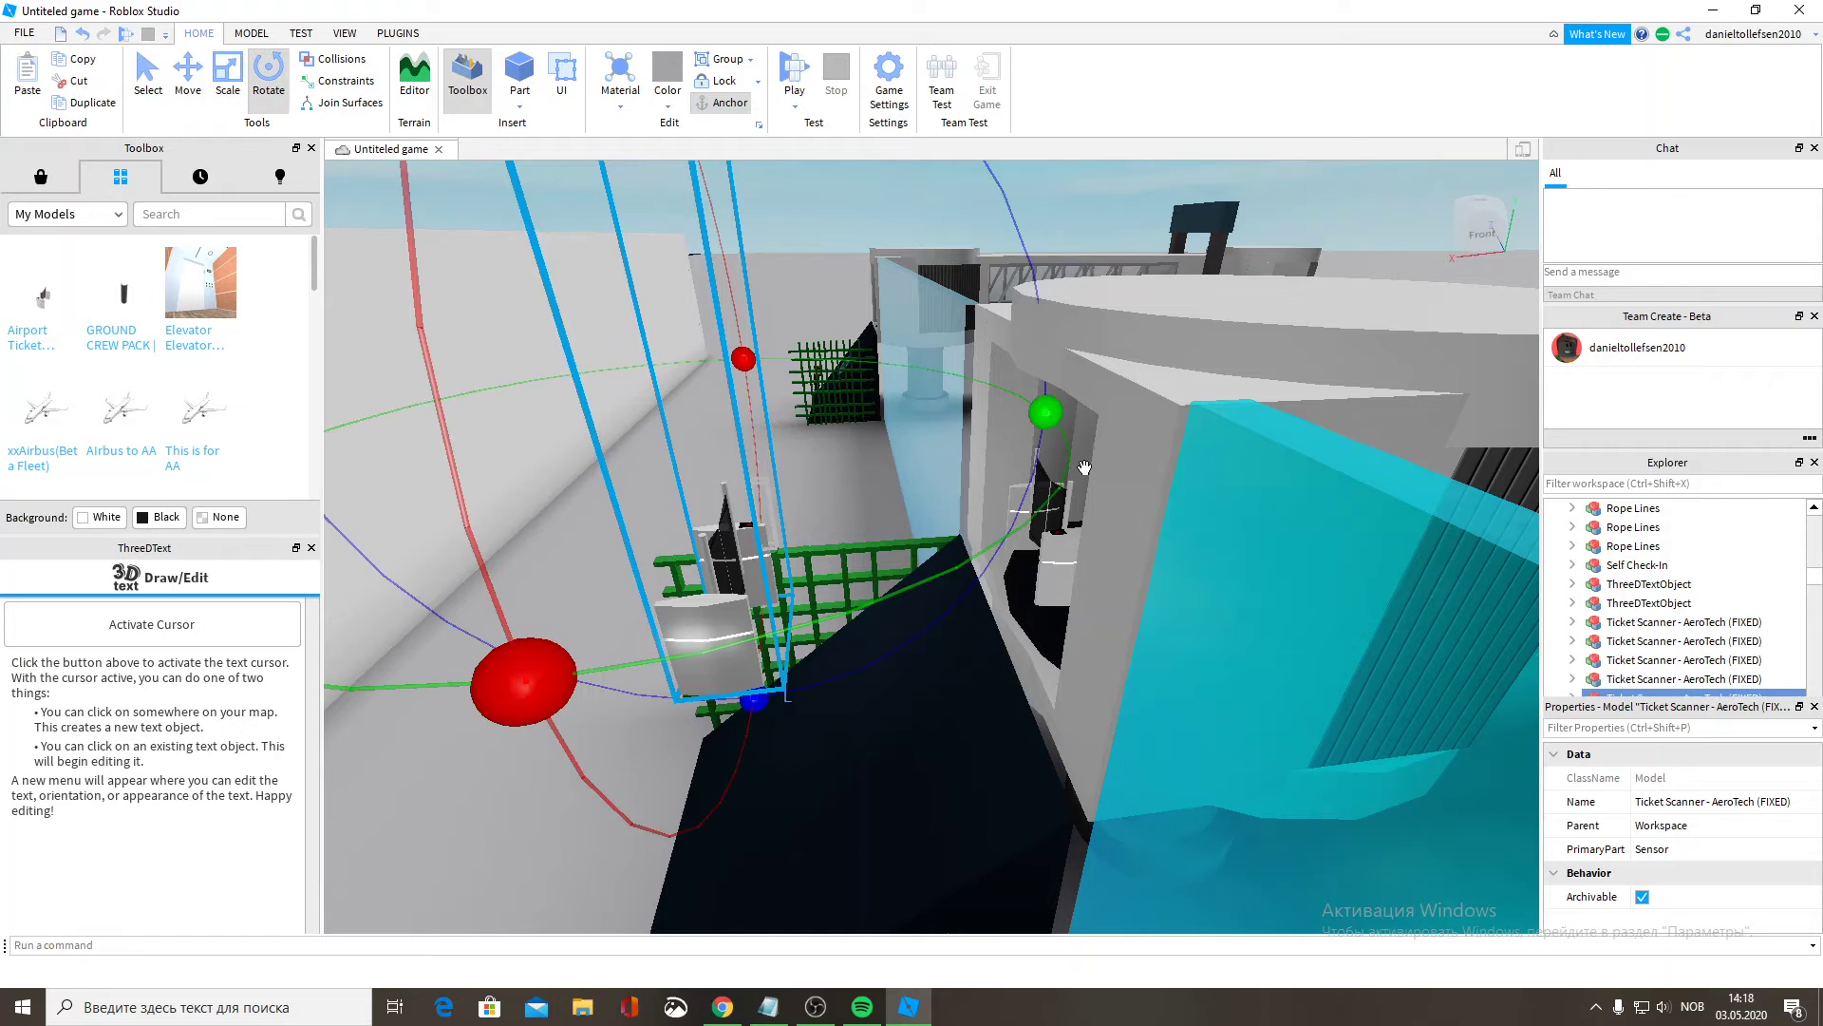
pyautogui.moveTo(1049, 407); pyautogui.dragTo(510, 393)
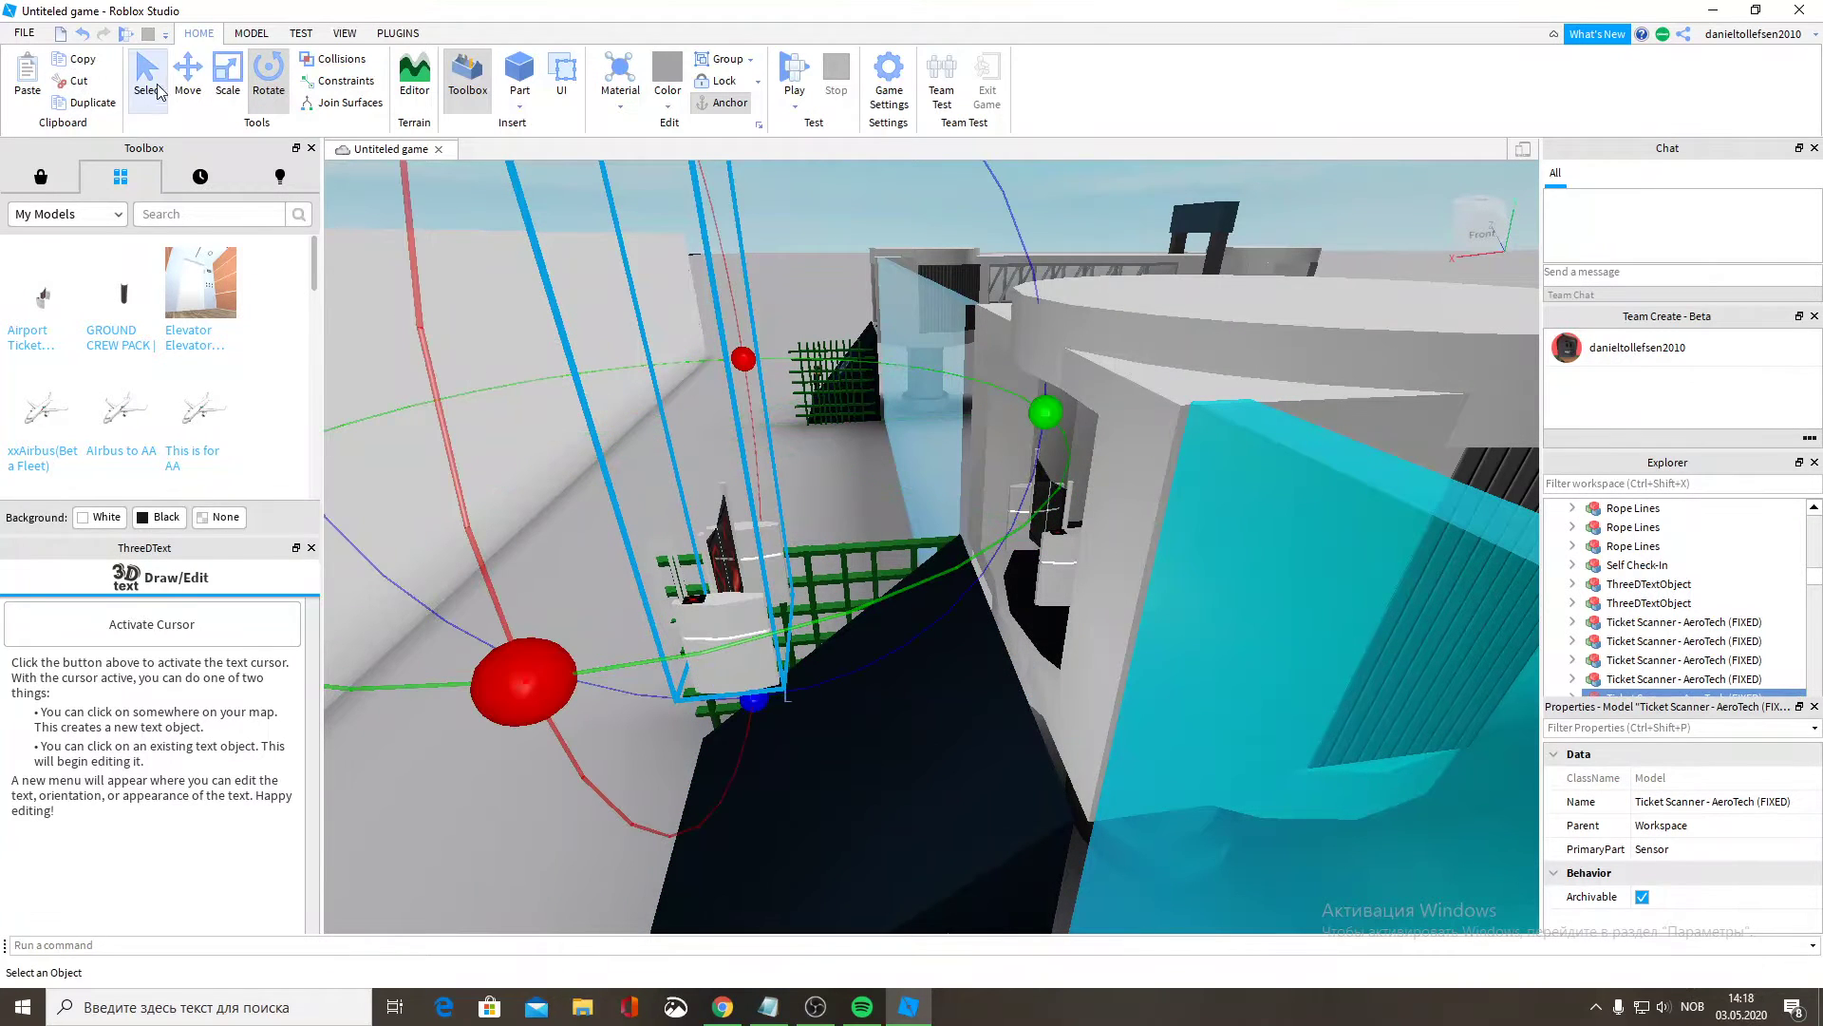
# Delete the newly inserted ticket scanner beside the ramp.
pyautogui.click(188, 74)
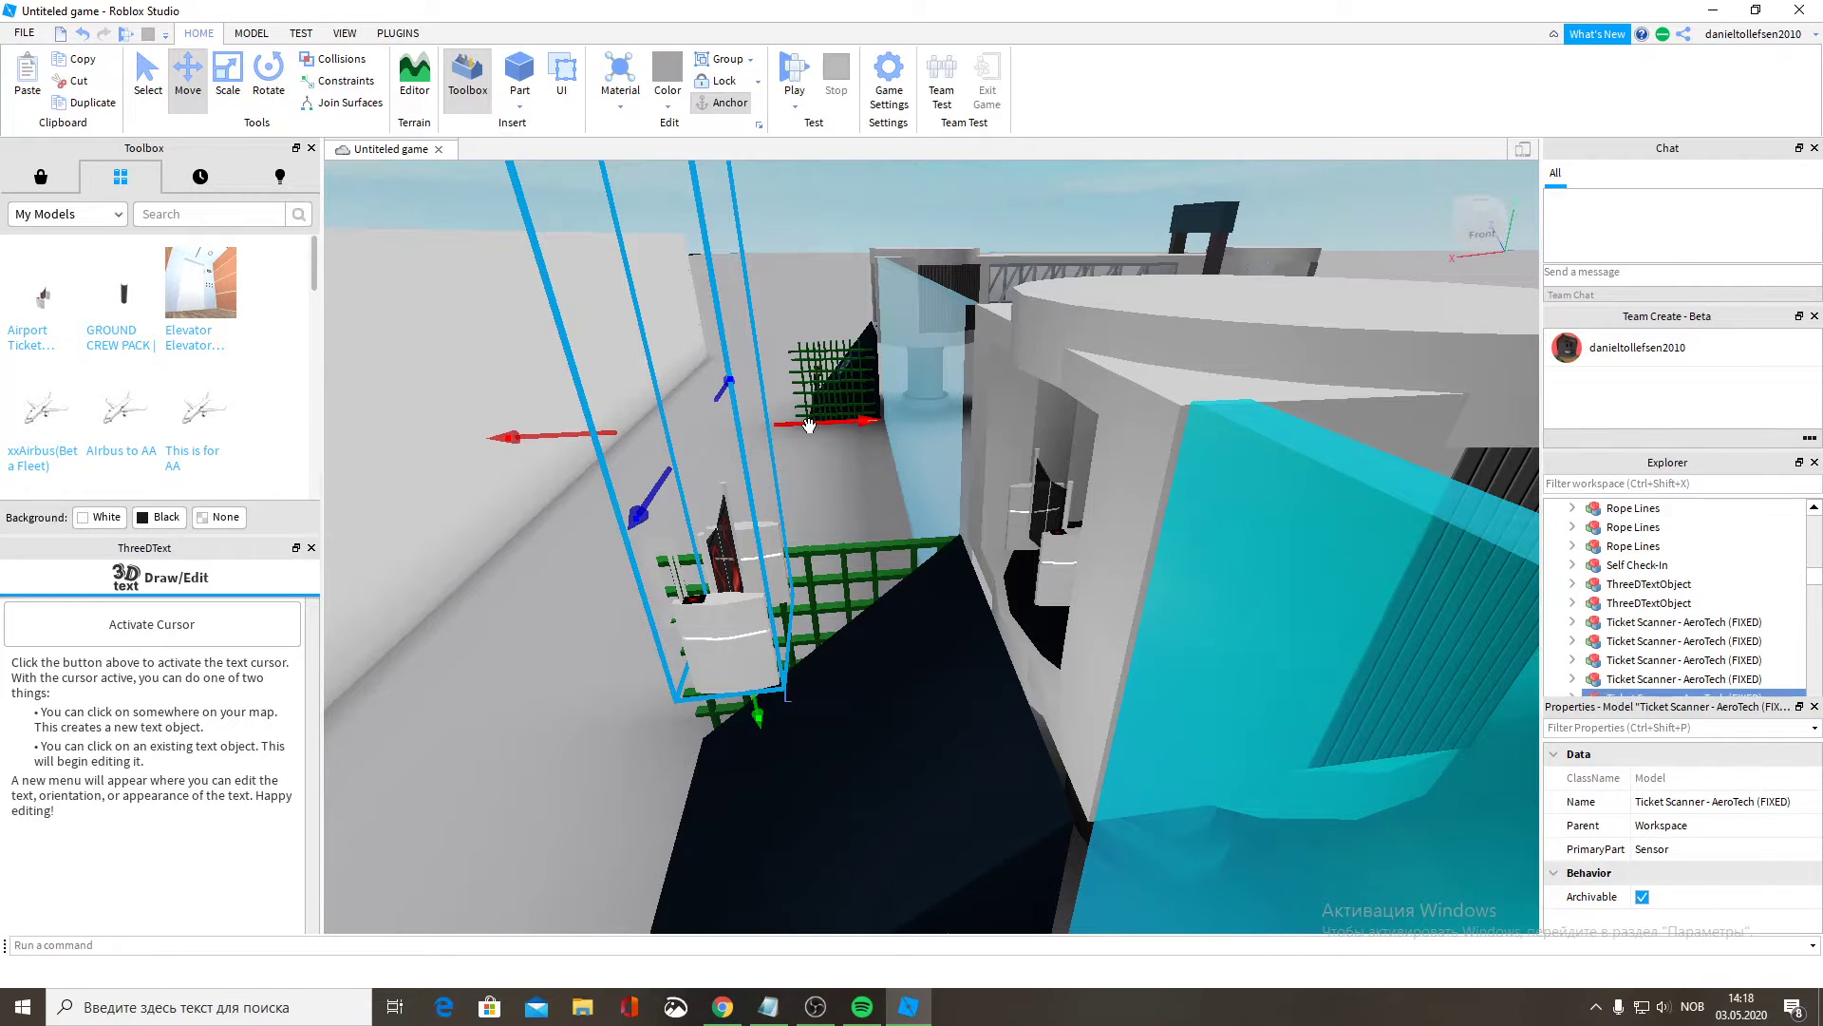
pyautogui.rightClick(720, 590)
pyautogui.click(810, 125)
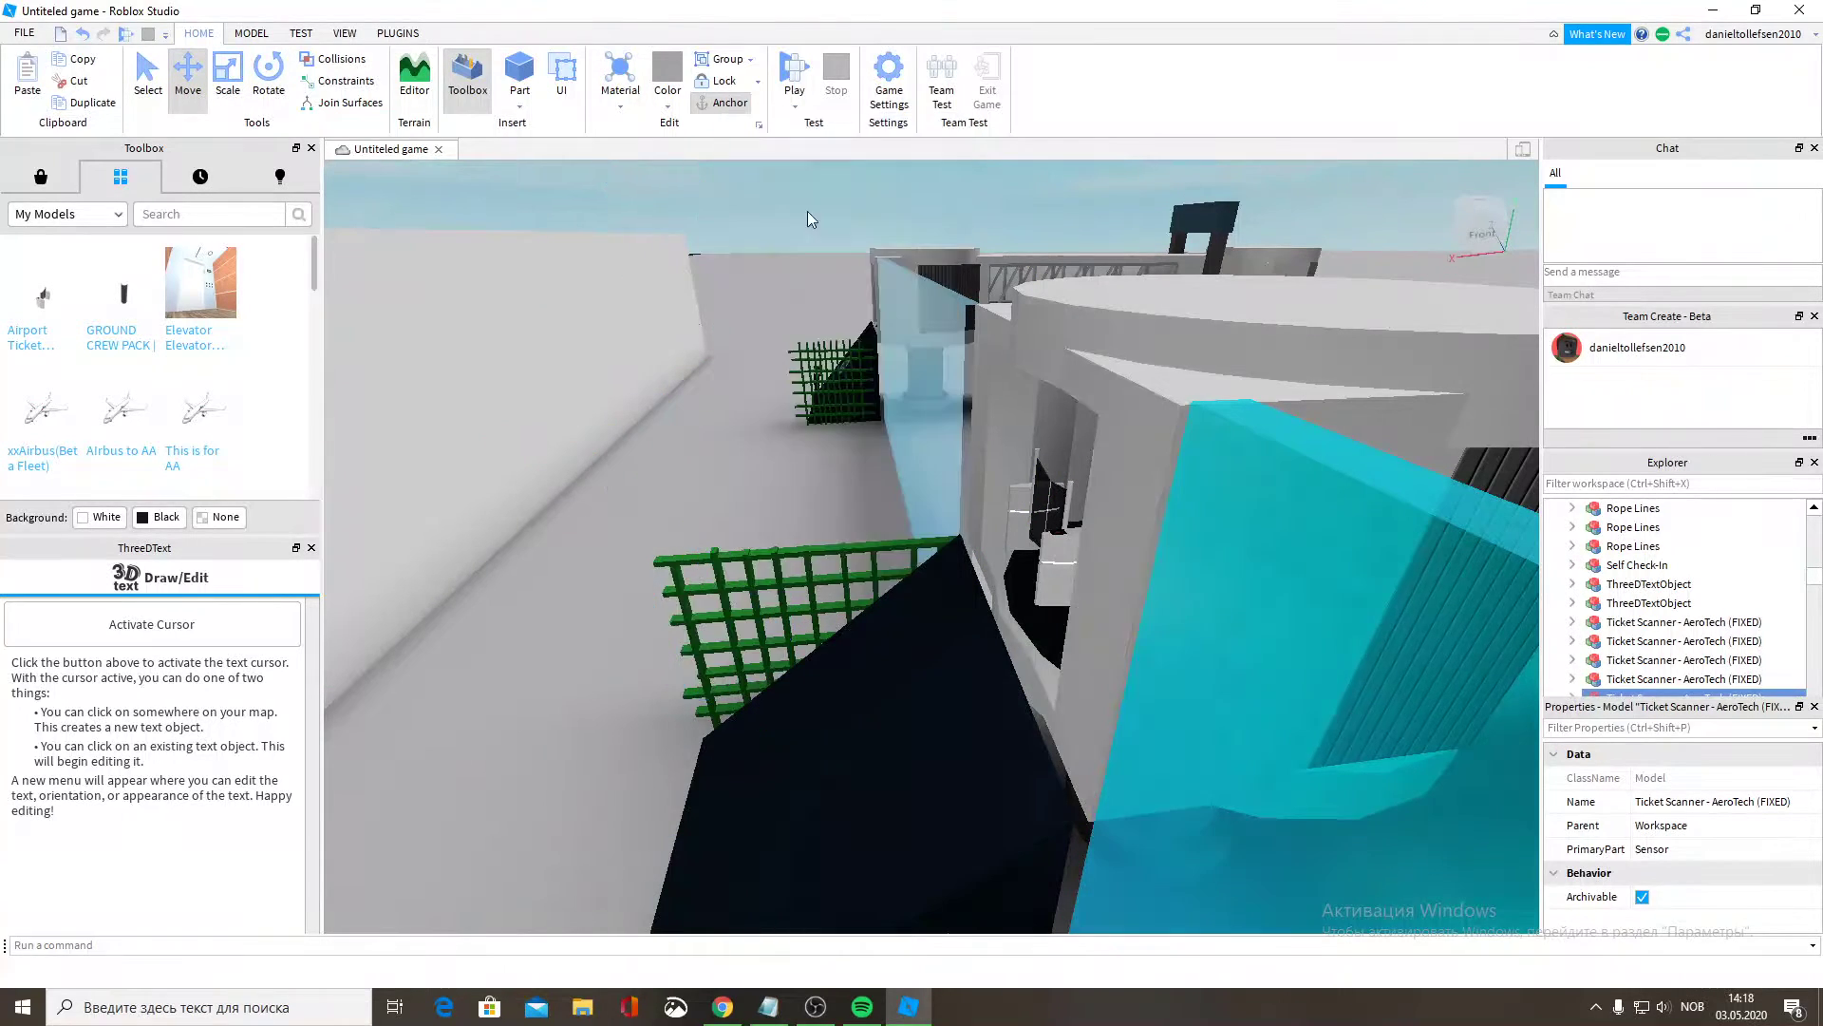
# Search the marketplace models for "LeMonde Cards" and browse the results.
pyautogui.moveTo(845, 655); pyautogui.dragTo(864, 675, button='right')
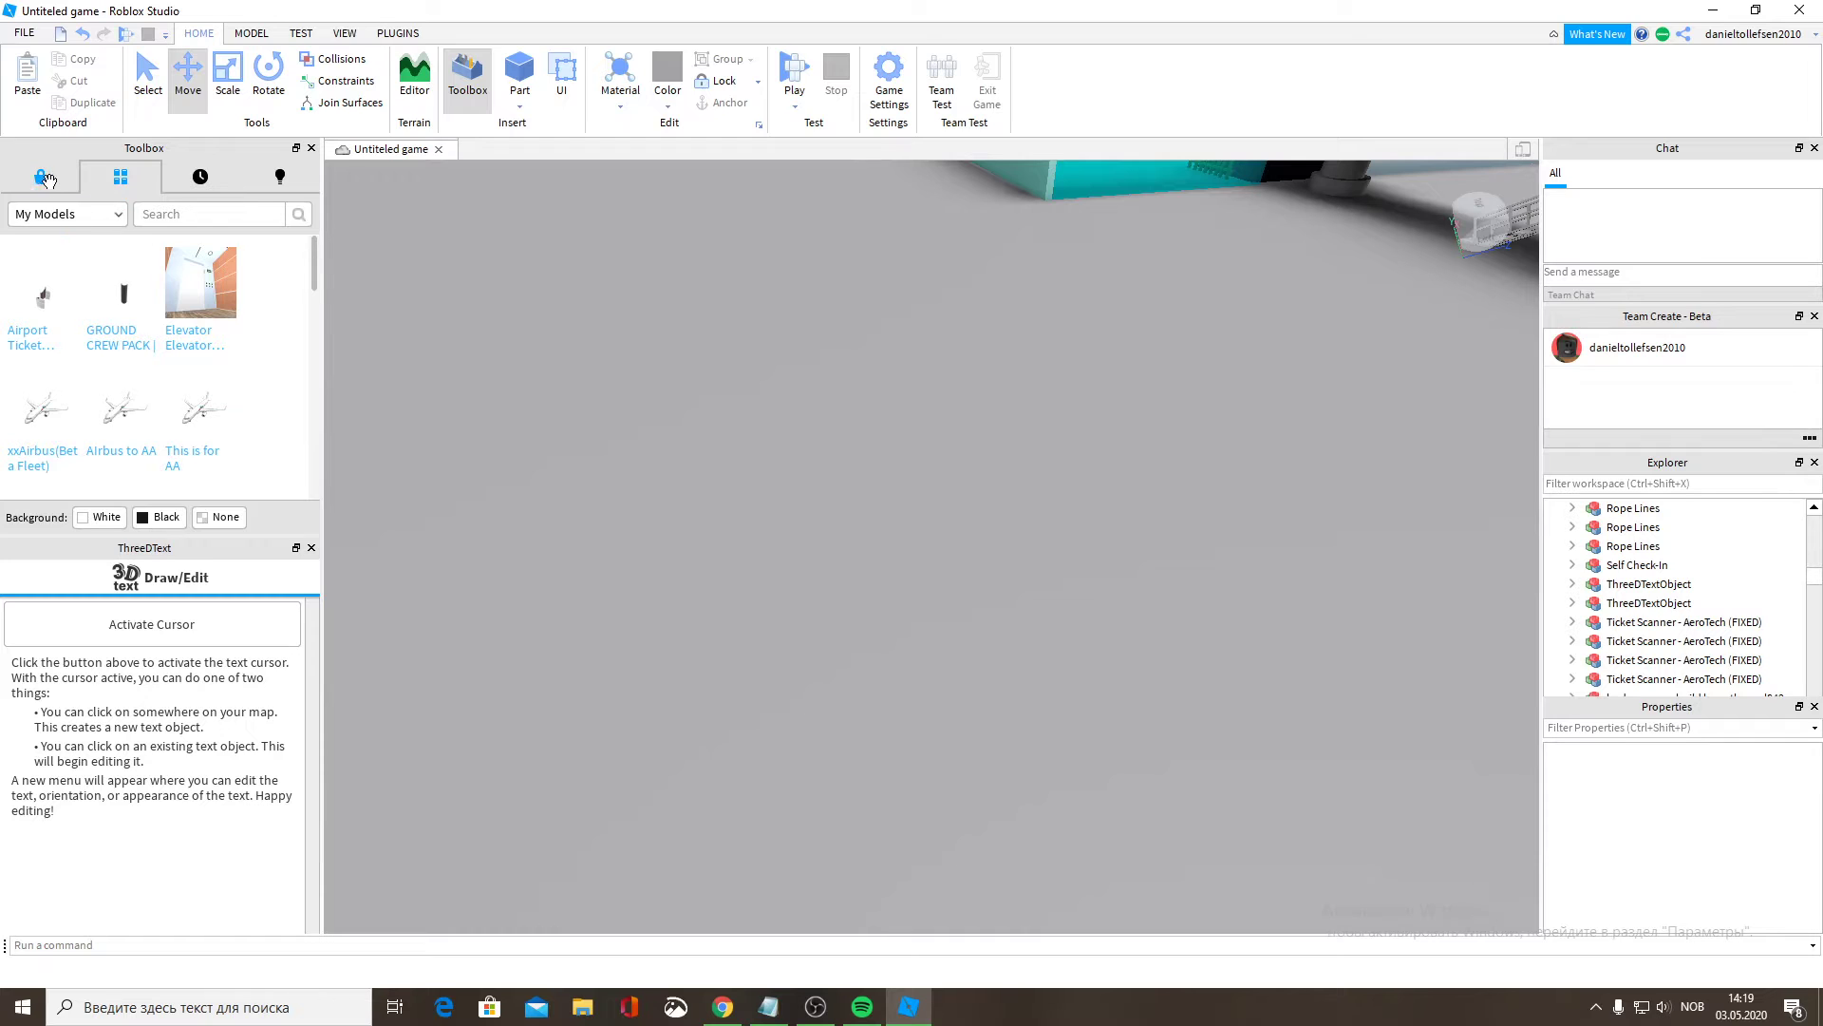
pyautogui.click(43, 178)
pyautogui.write('LeMonde Cards')
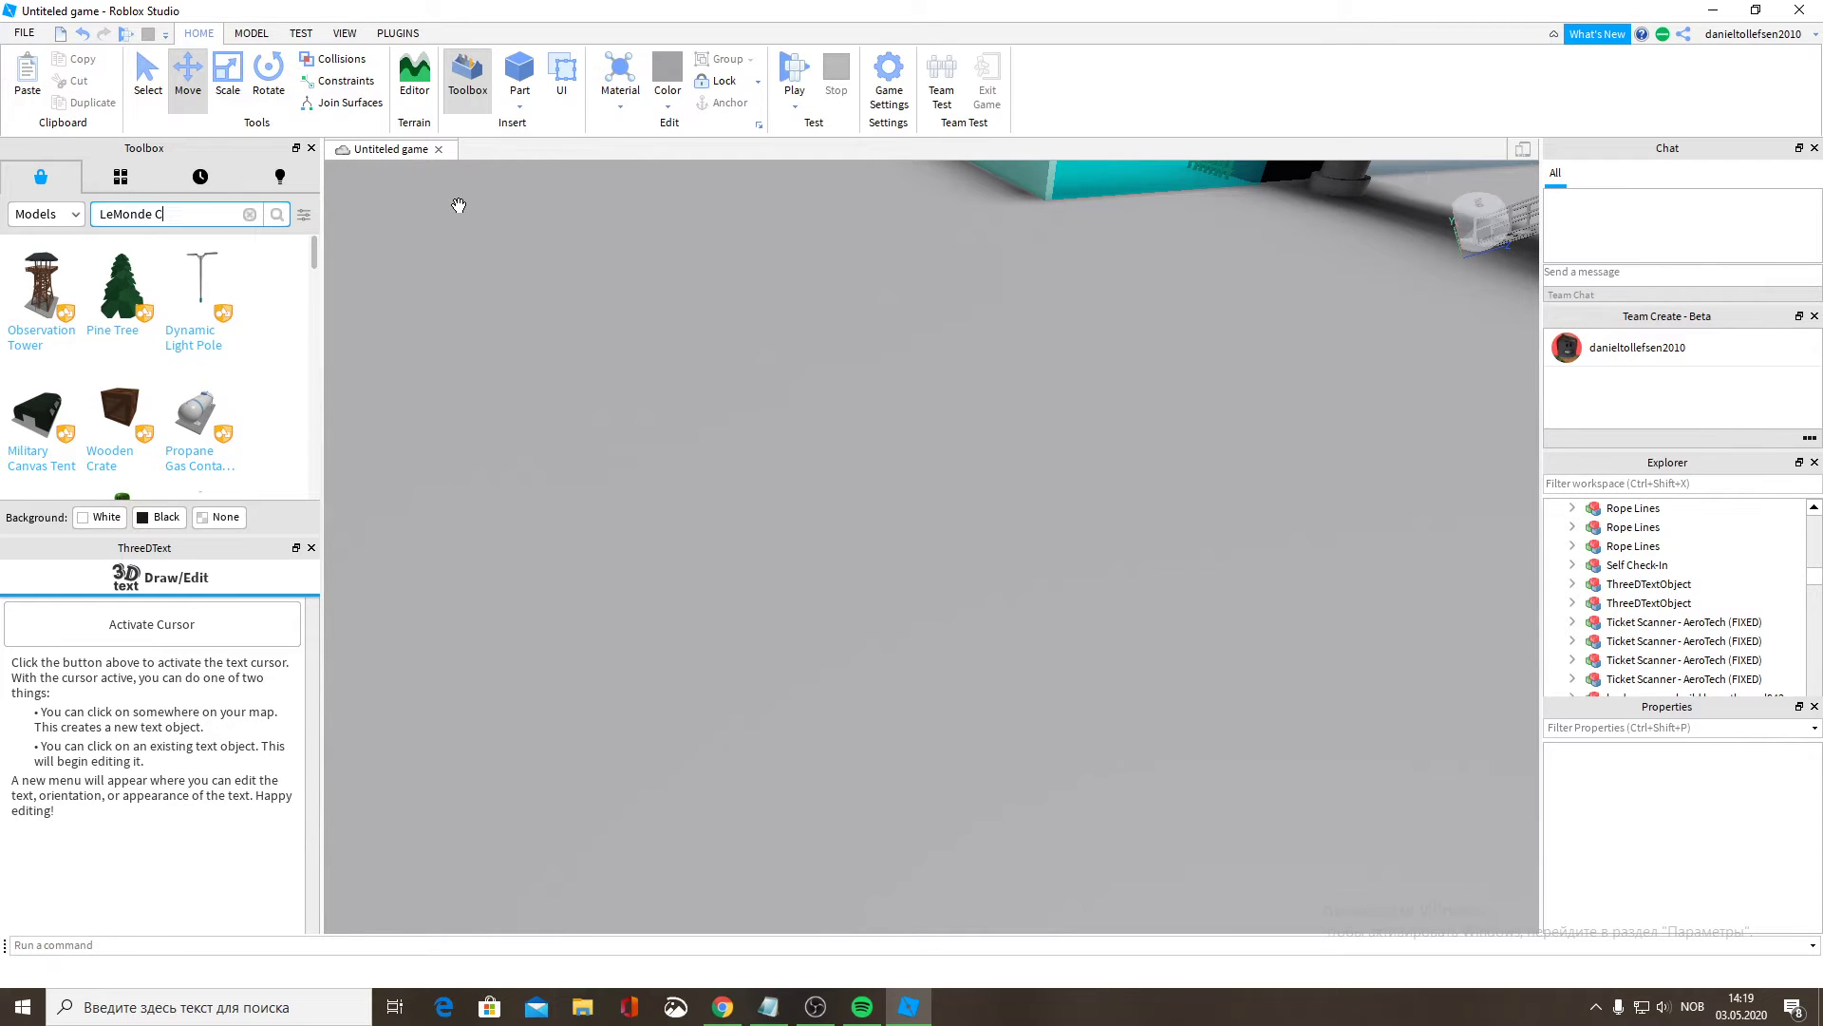
pyautogui.press('Return')
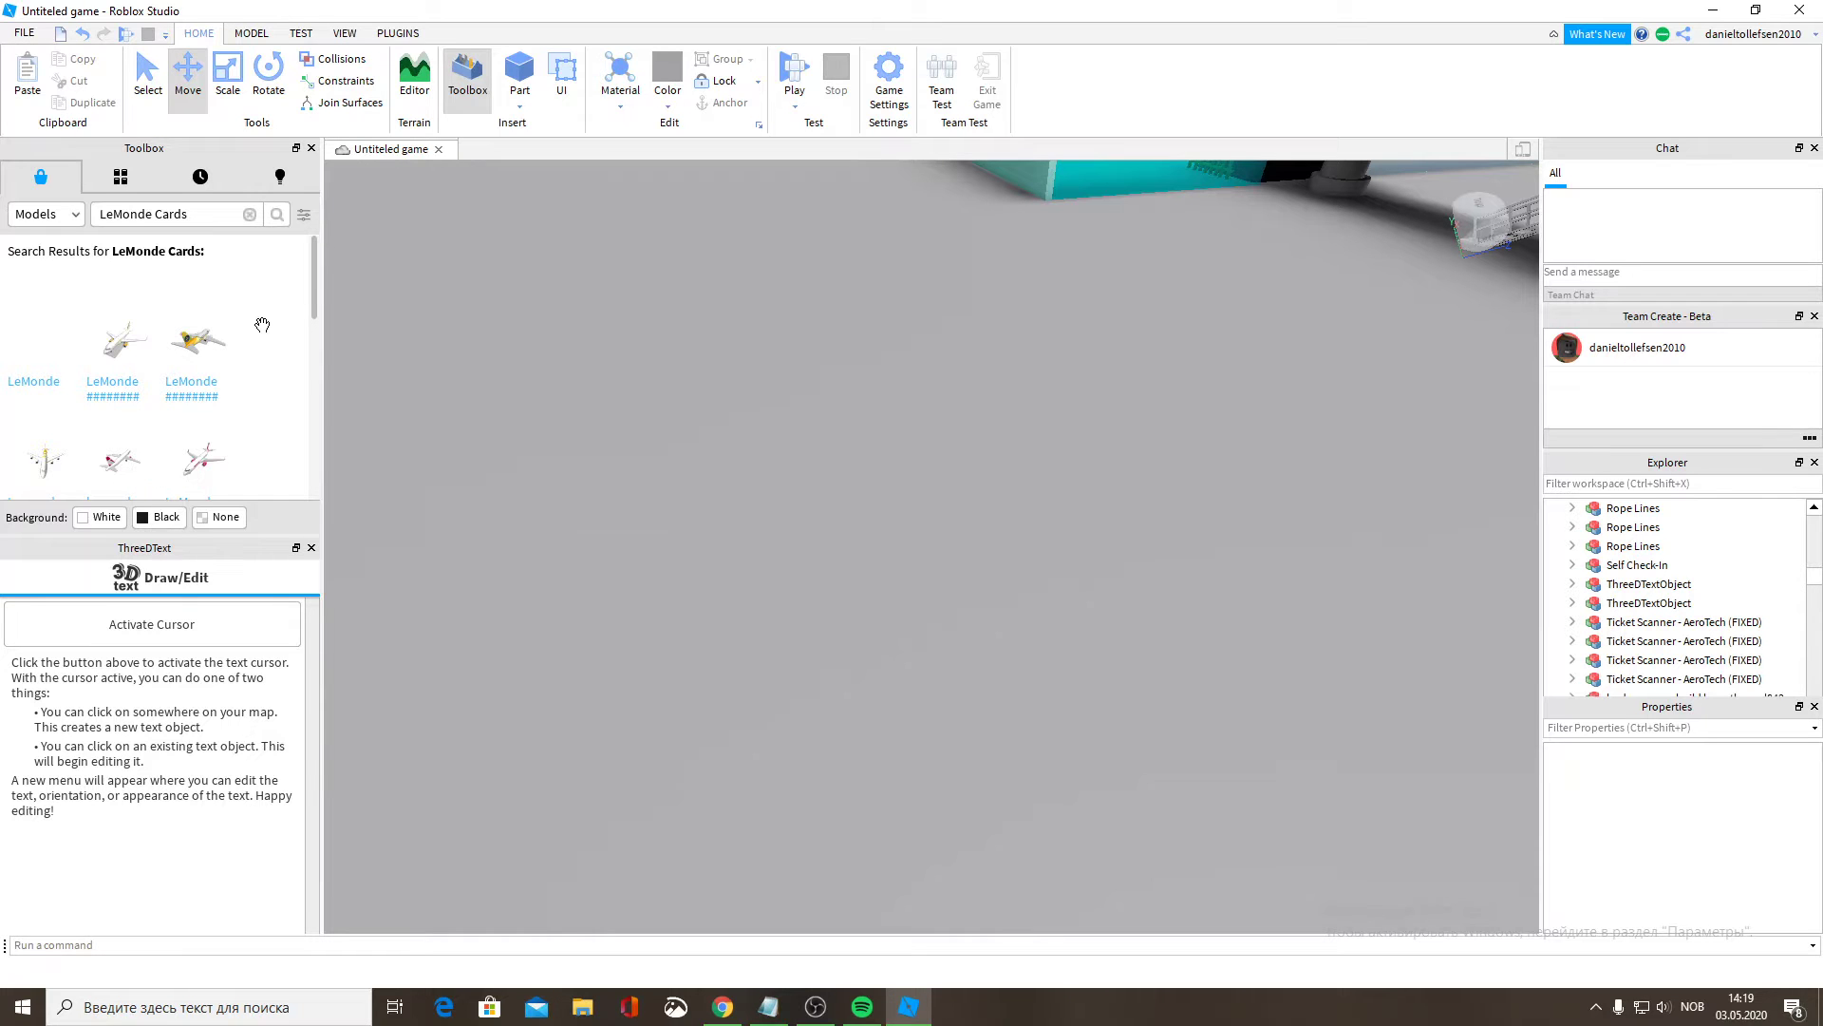
pyautogui.scroll(-10, 262, 324)
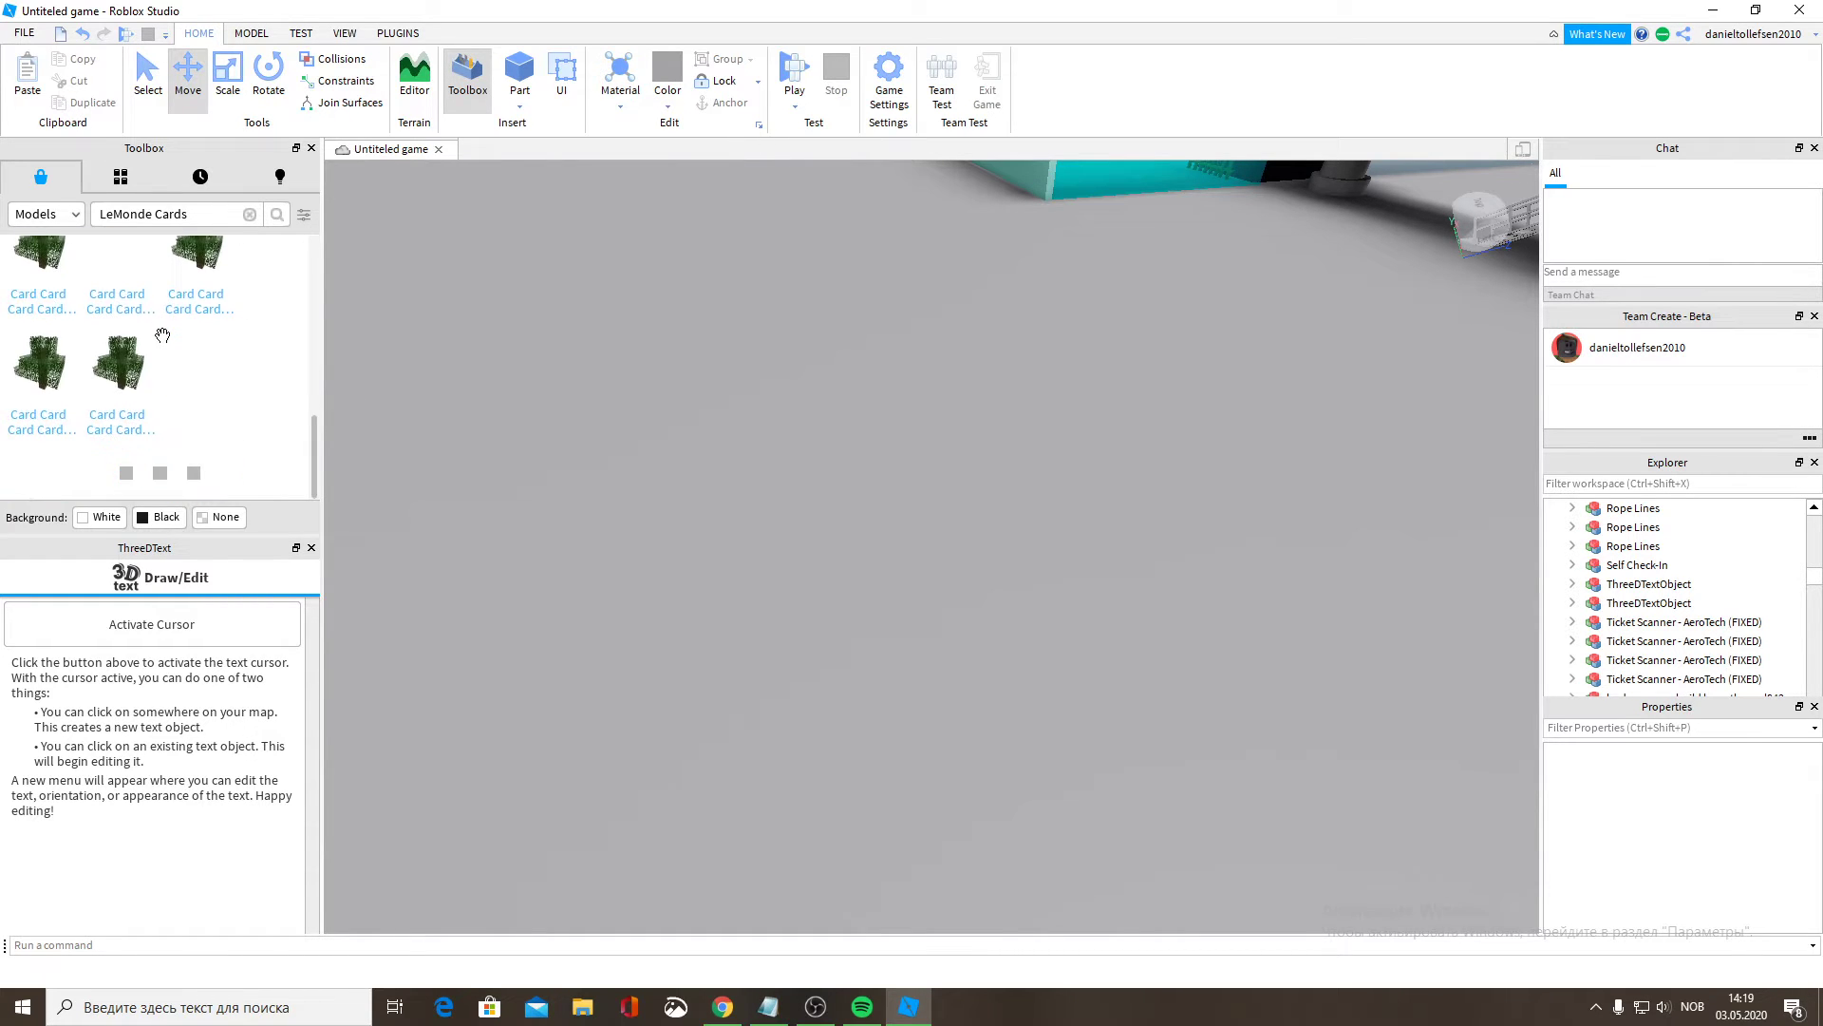
pyautogui.scroll(10, 162, 335)
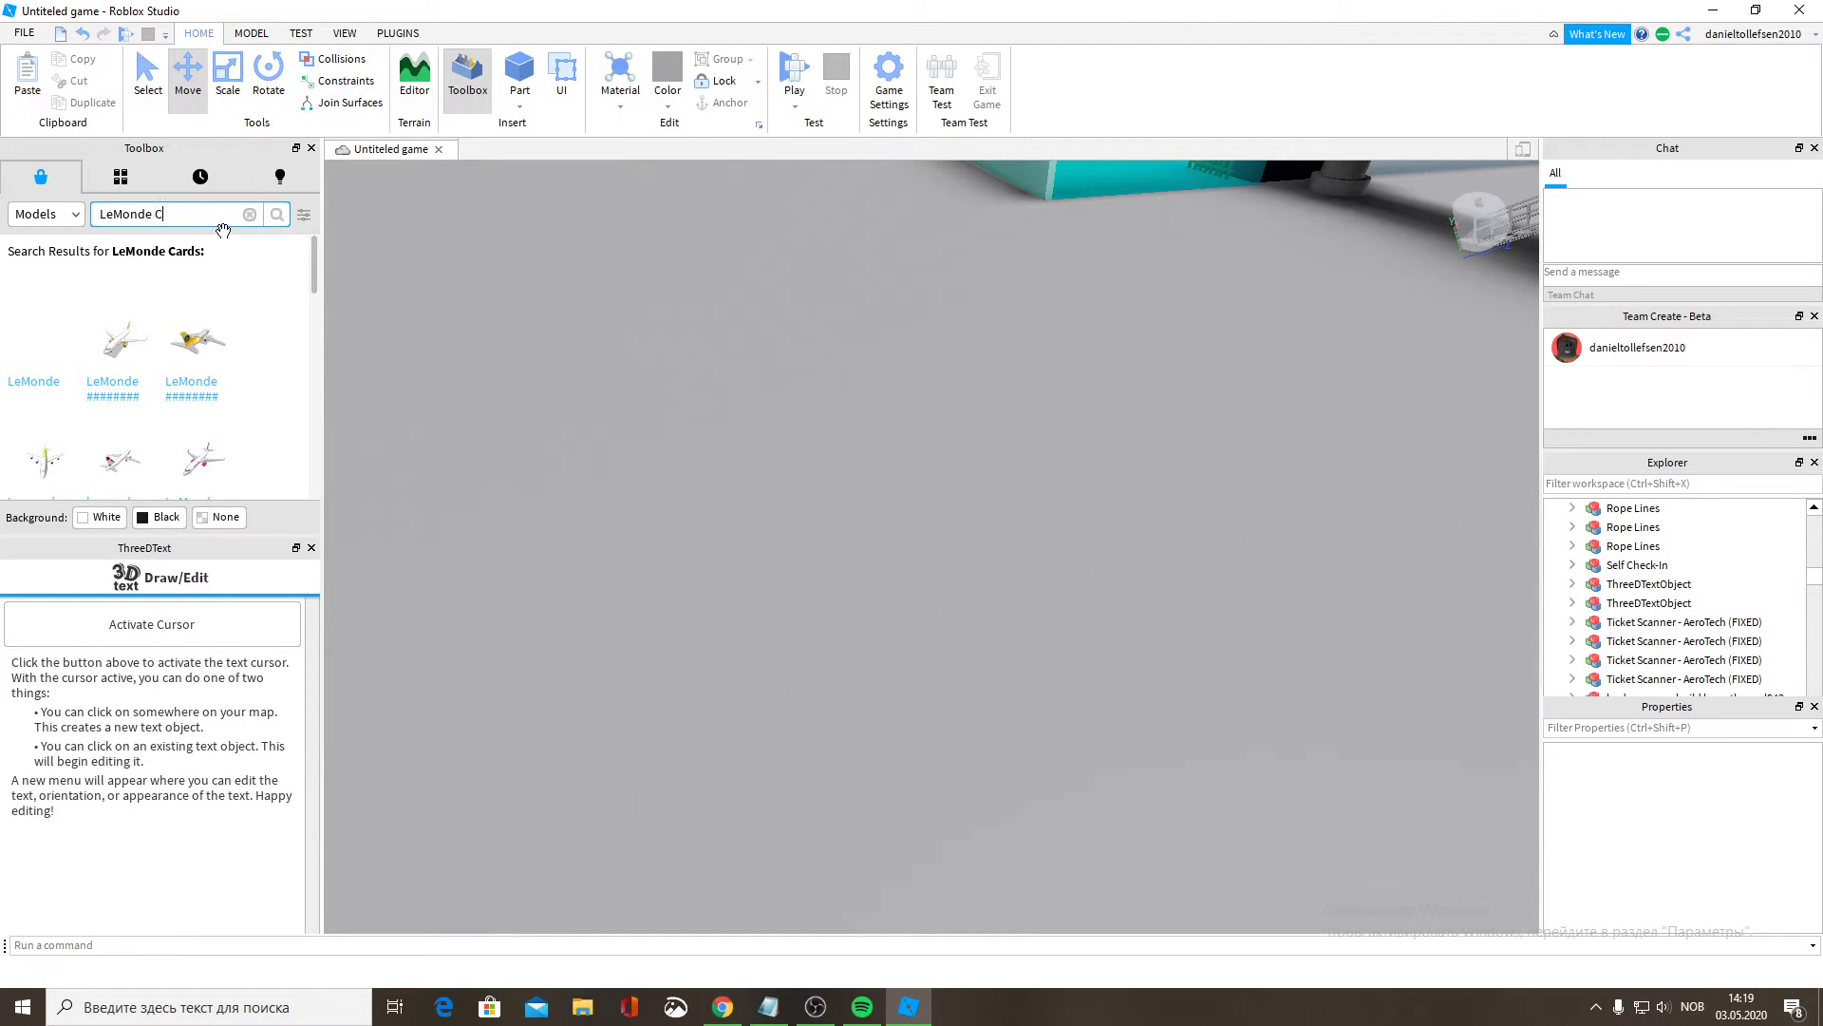
# Search the models for "LeMonde", insert the Lemonde Baggage model and put its tool into the starter pack.
pyautogui.press('Return')
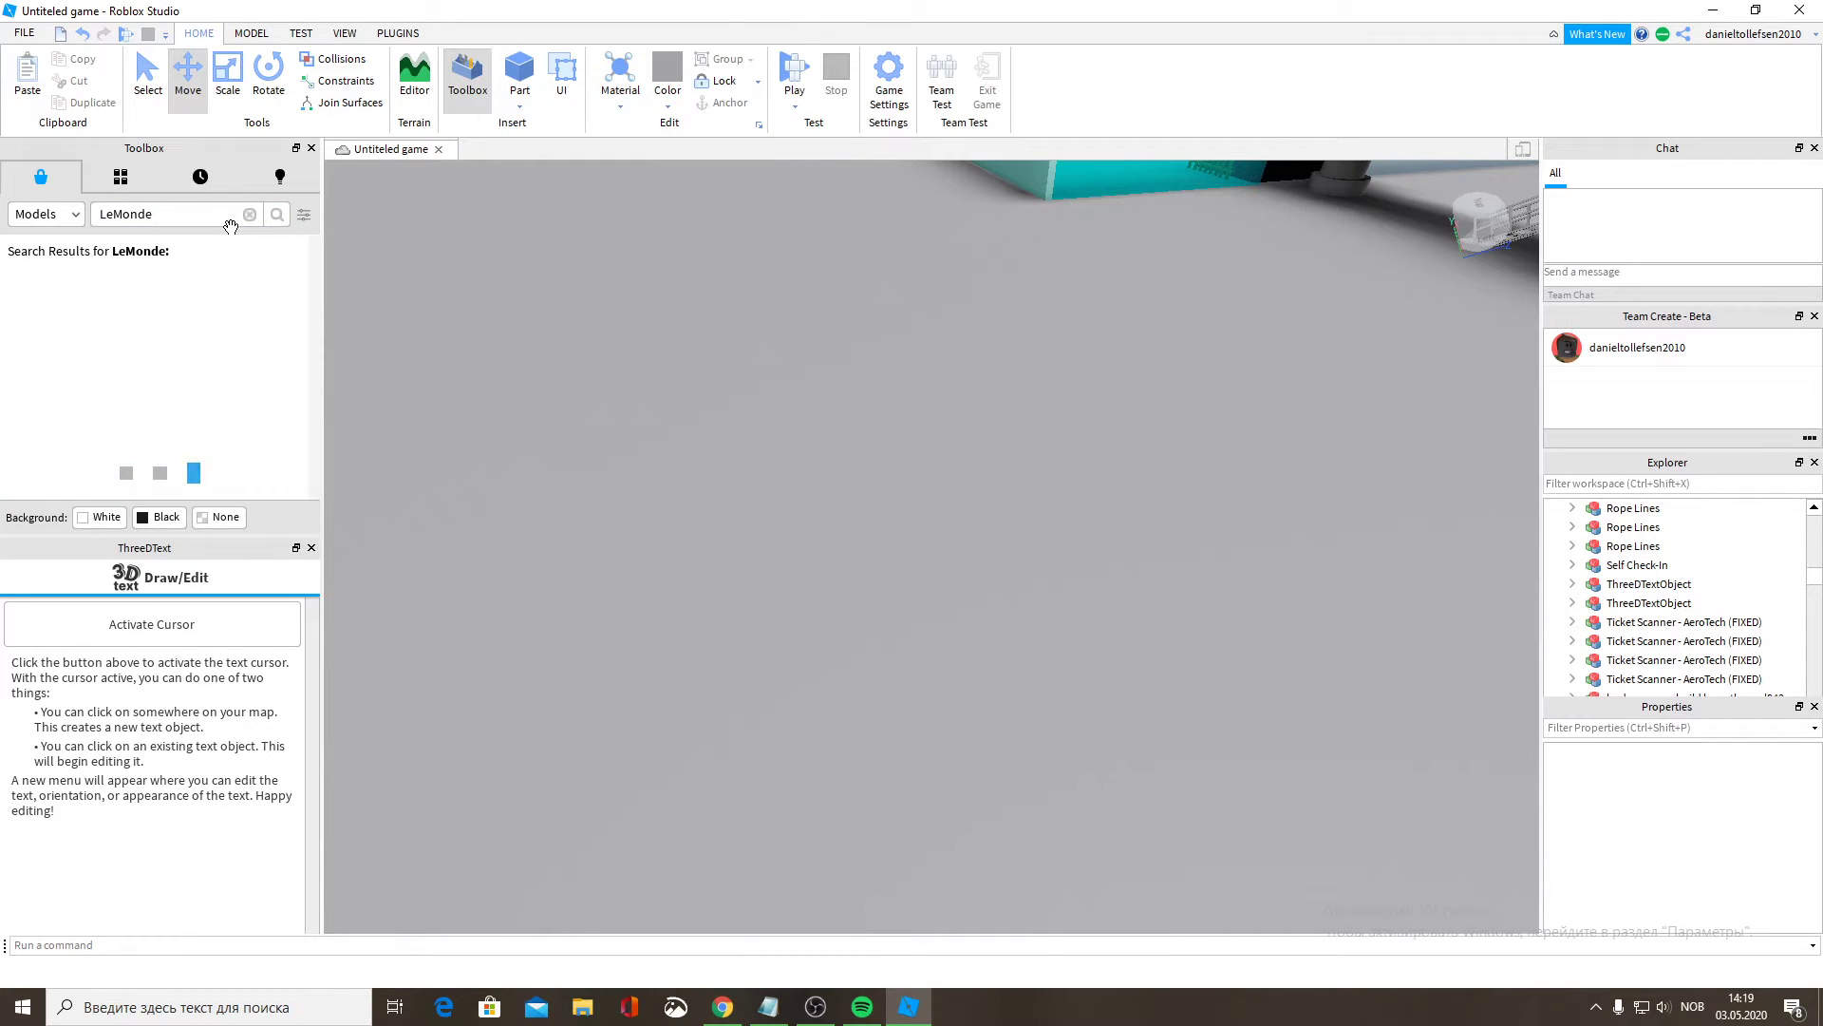
pyautogui.scroll(-5, 190, 265)
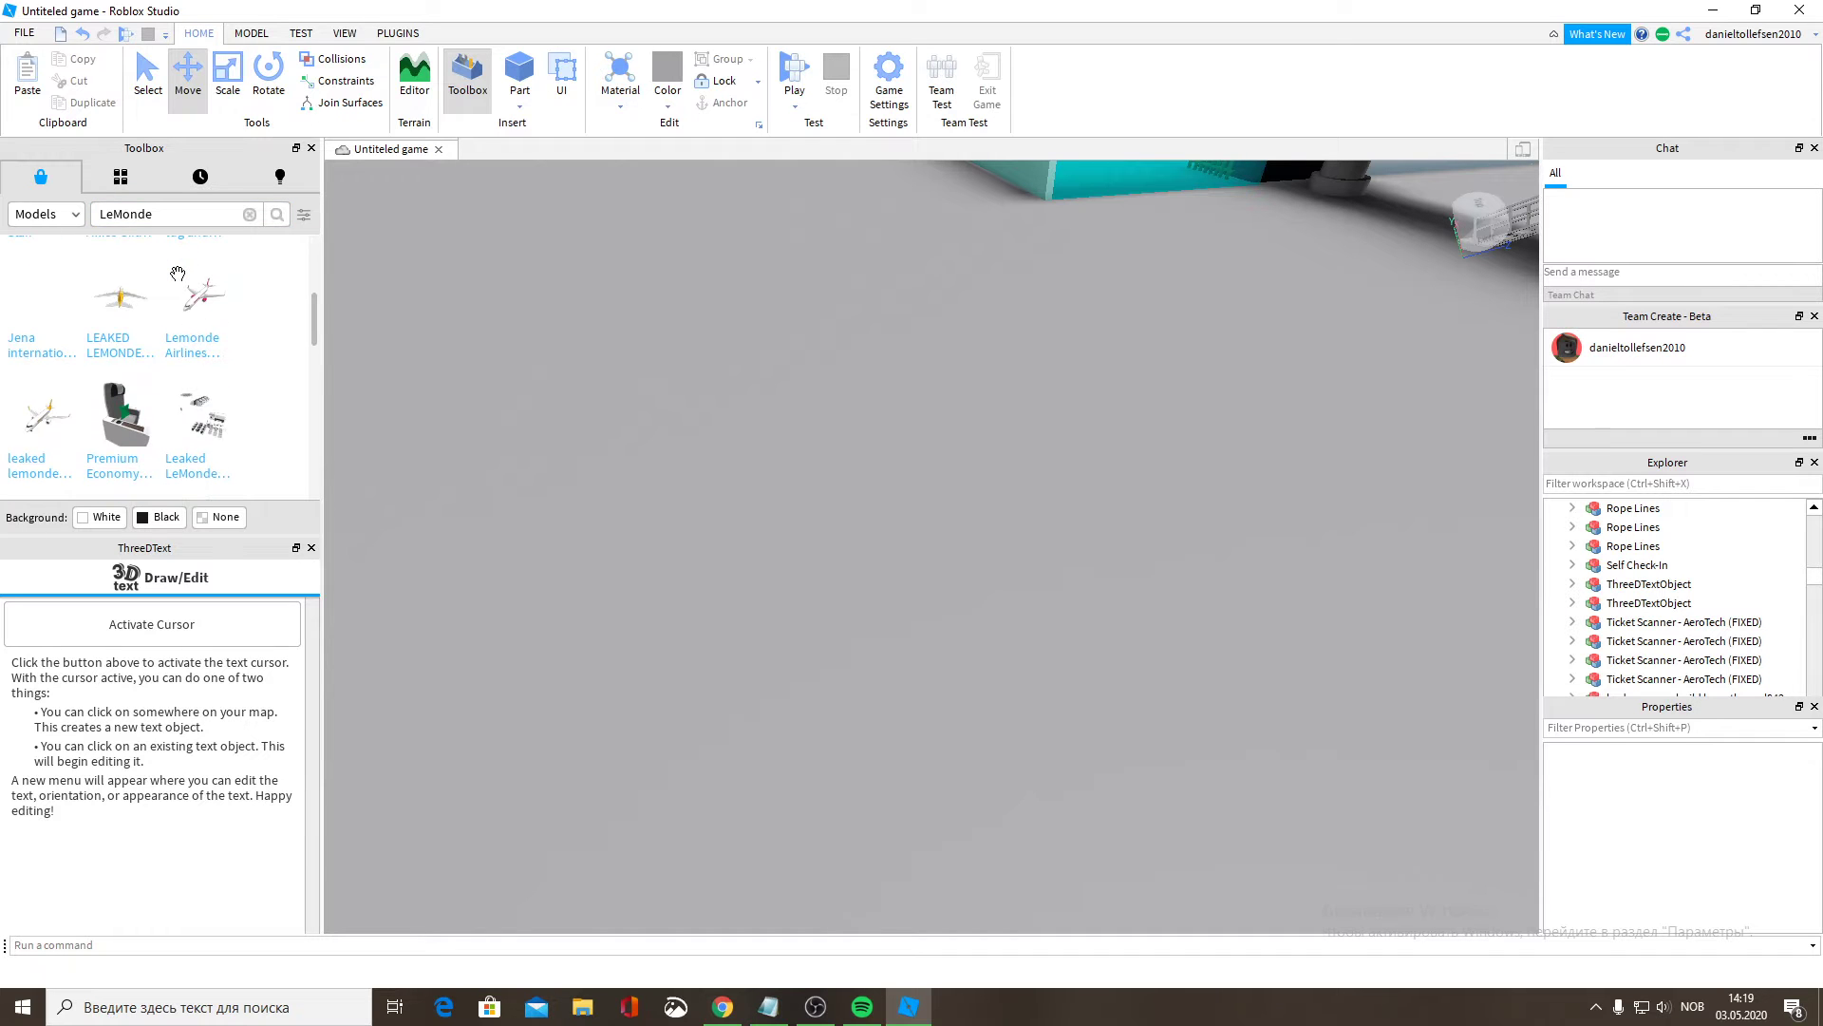
pyautogui.scroll(5, 178, 274)
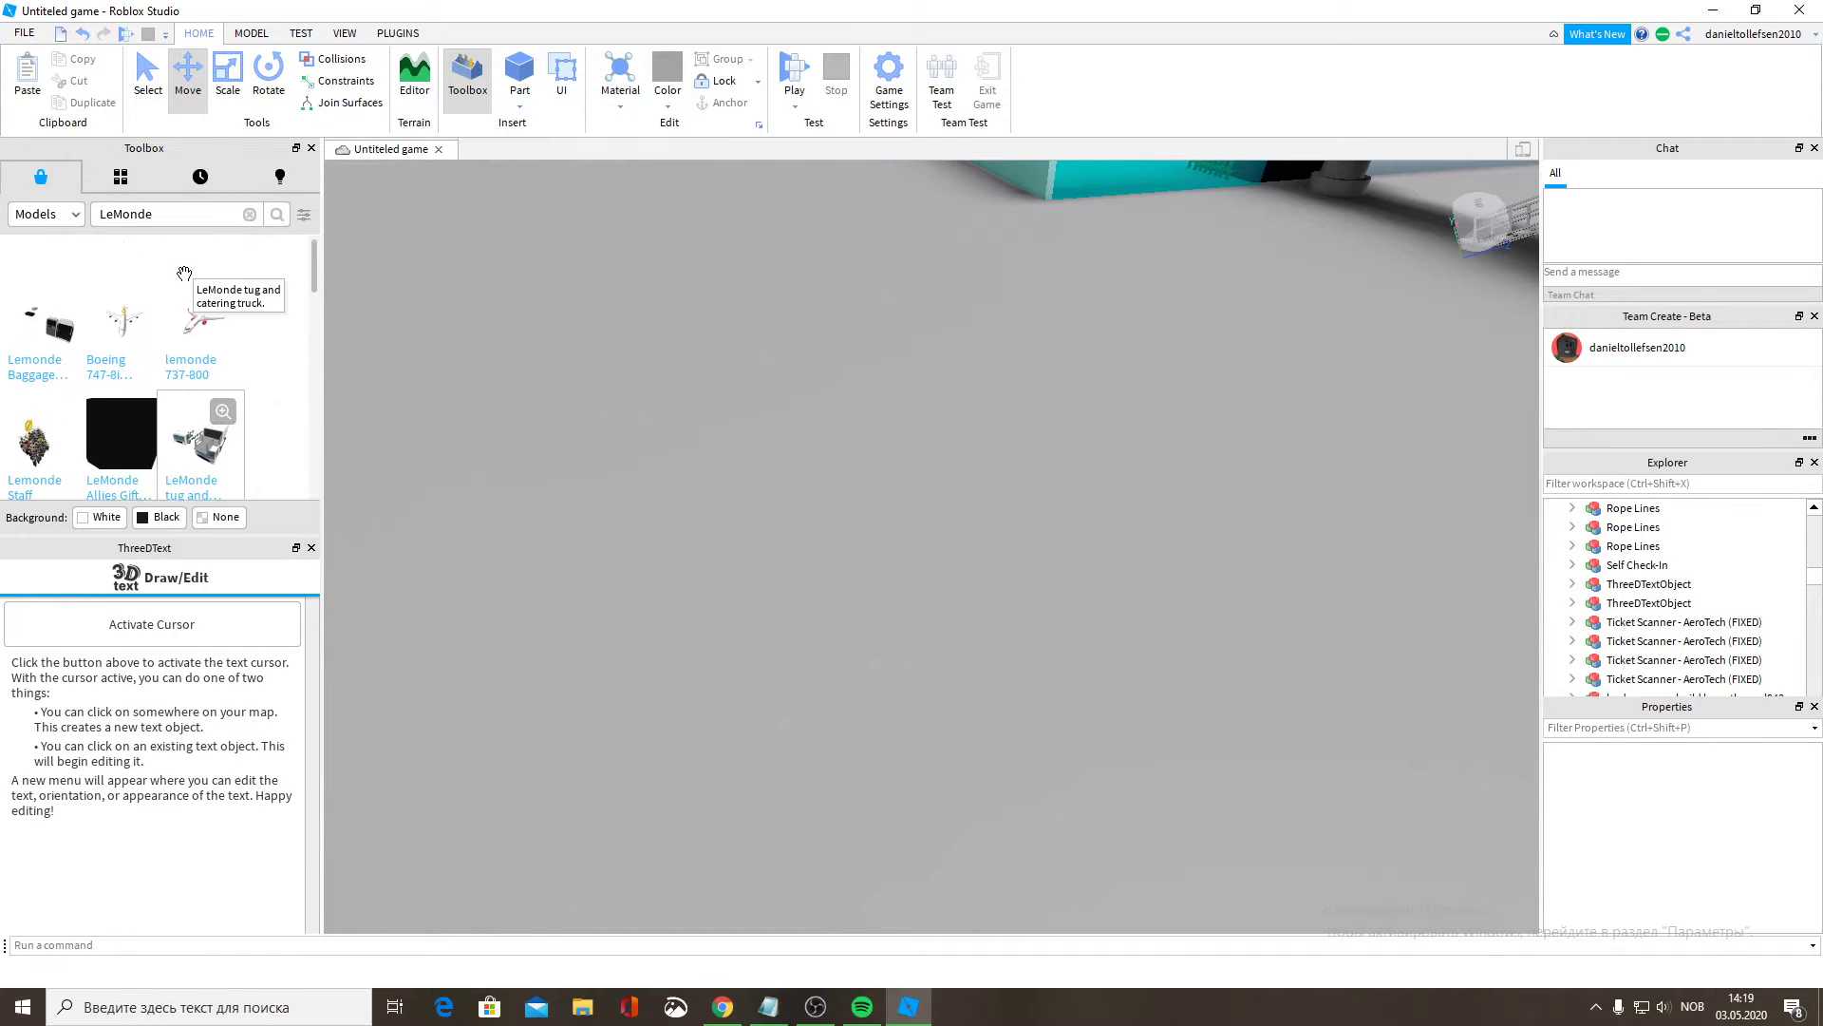
pyautogui.click(58, 369)
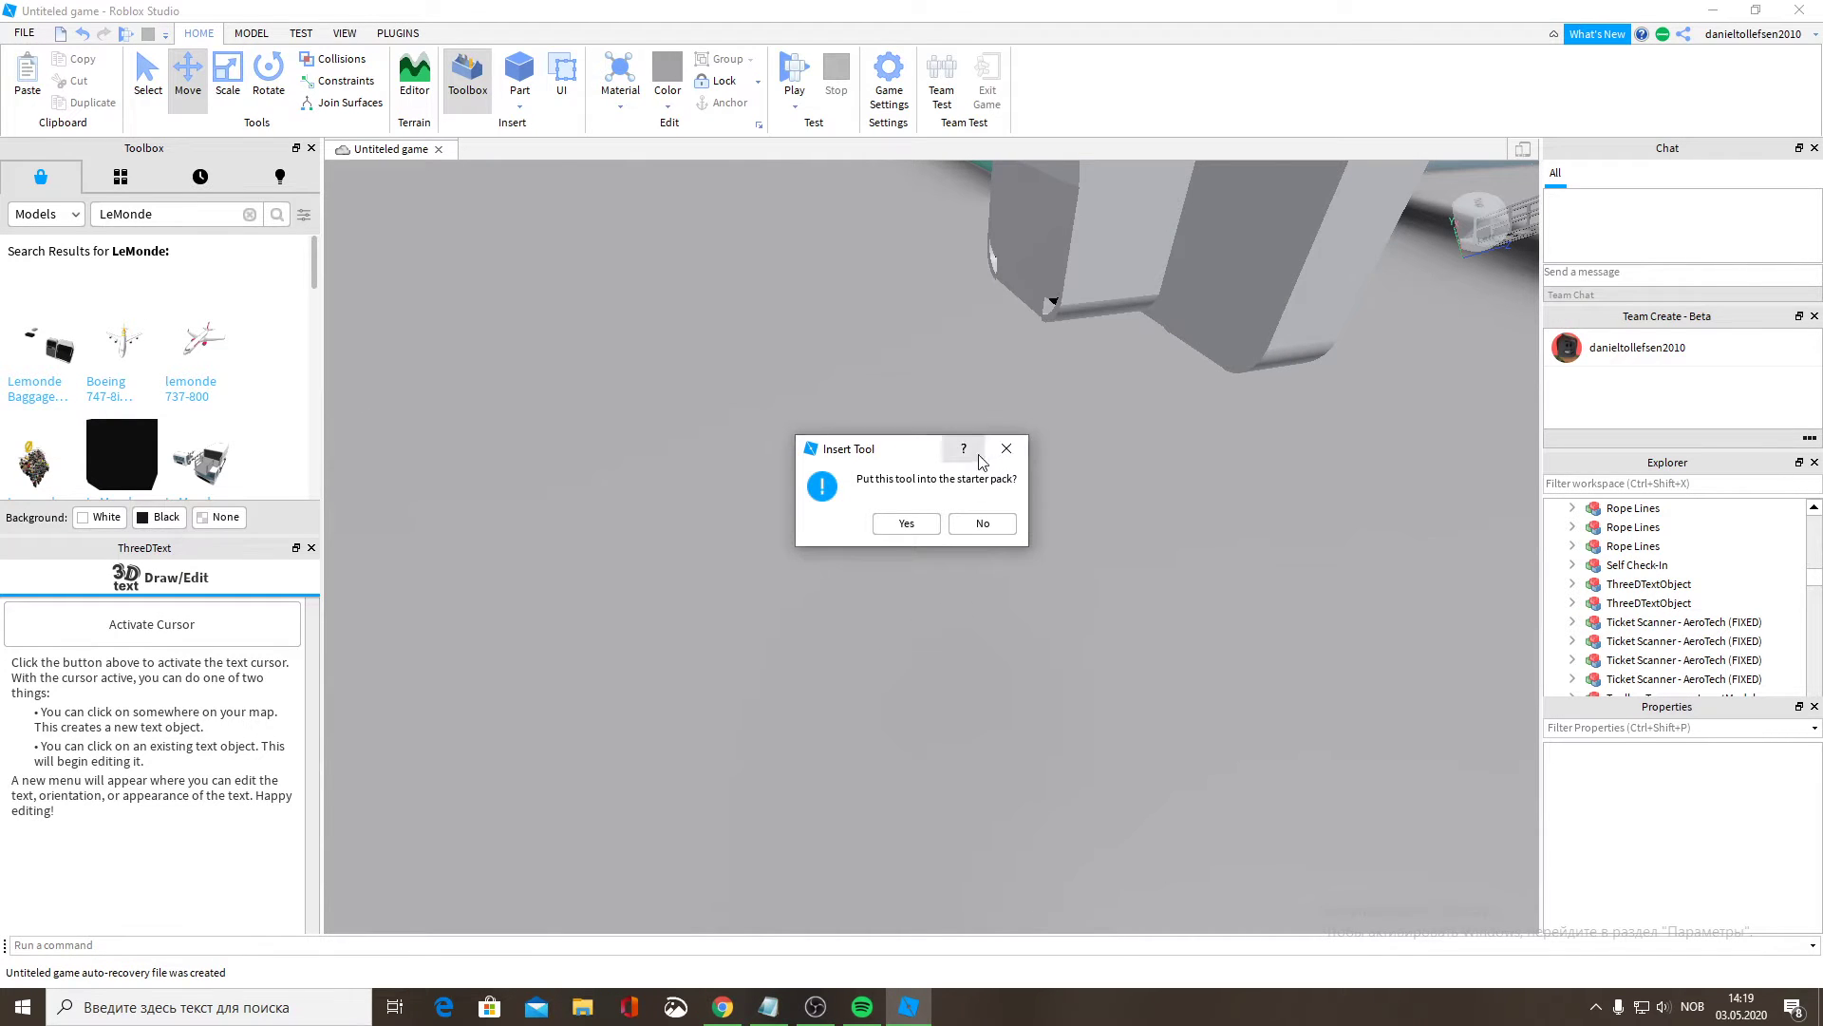
pyautogui.click(907, 523)
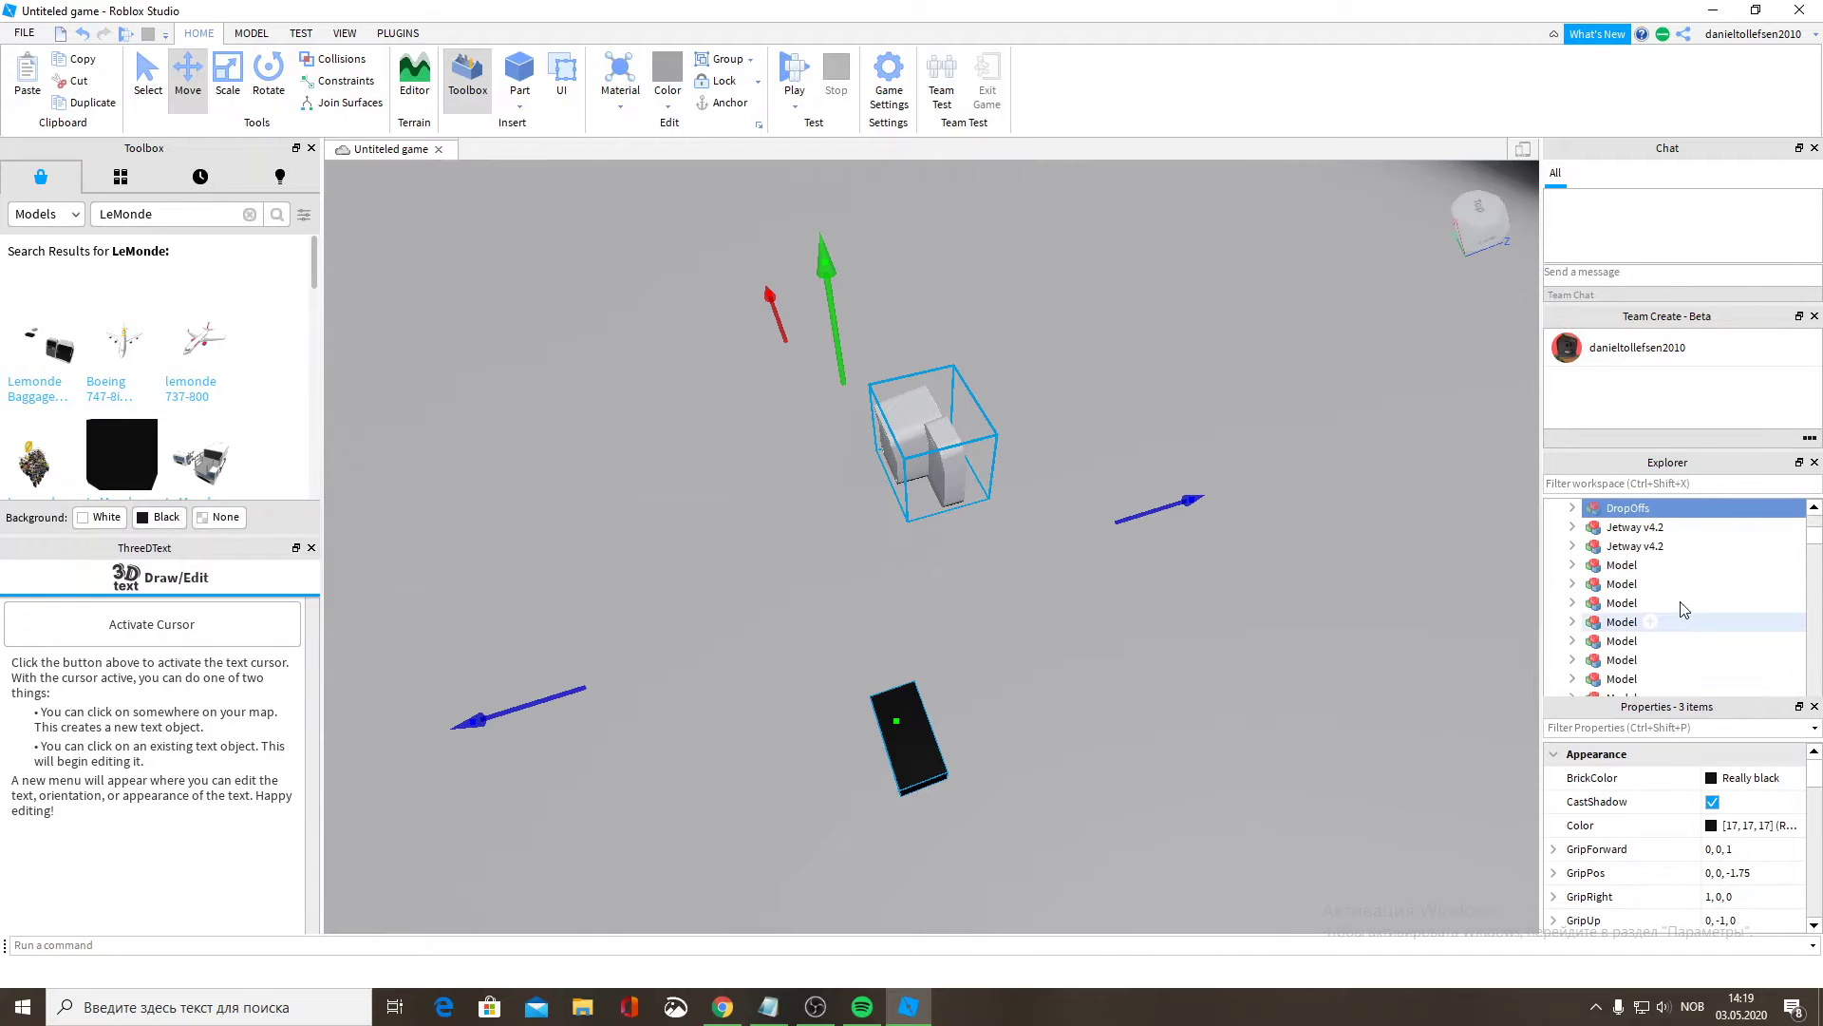
# Examine the inserted baggage drop-off machine from its front side.
pyautogui.moveTo(1028, 477); pyautogui.dragTo(1041, 485, button='right')
pyautogui.press('w')
pyautogui.press('a')
pyautogui.press('w')
pyautogui.press('s')
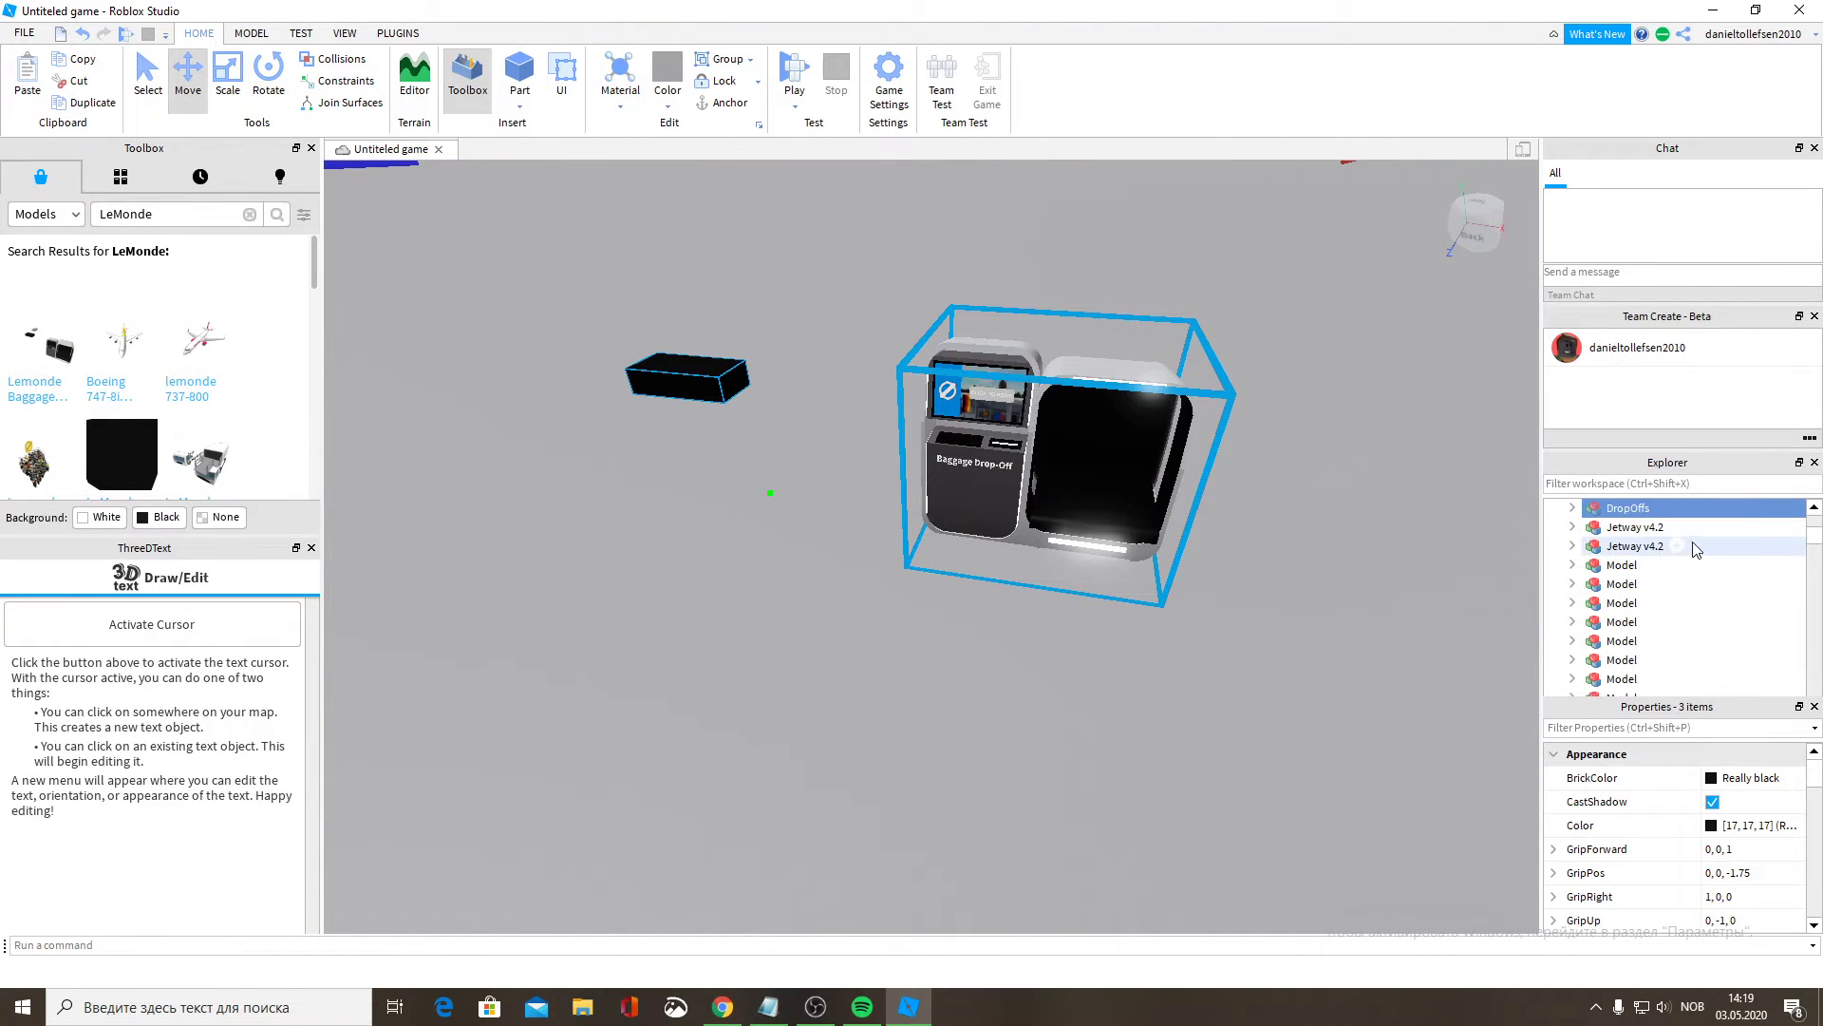
# Expand StarterPack in the object tree and check the contents of the Case tool.
pyautogui.scroll(-10, 1690, 555)
pyautogui.scroll(-3, 1695, 565)
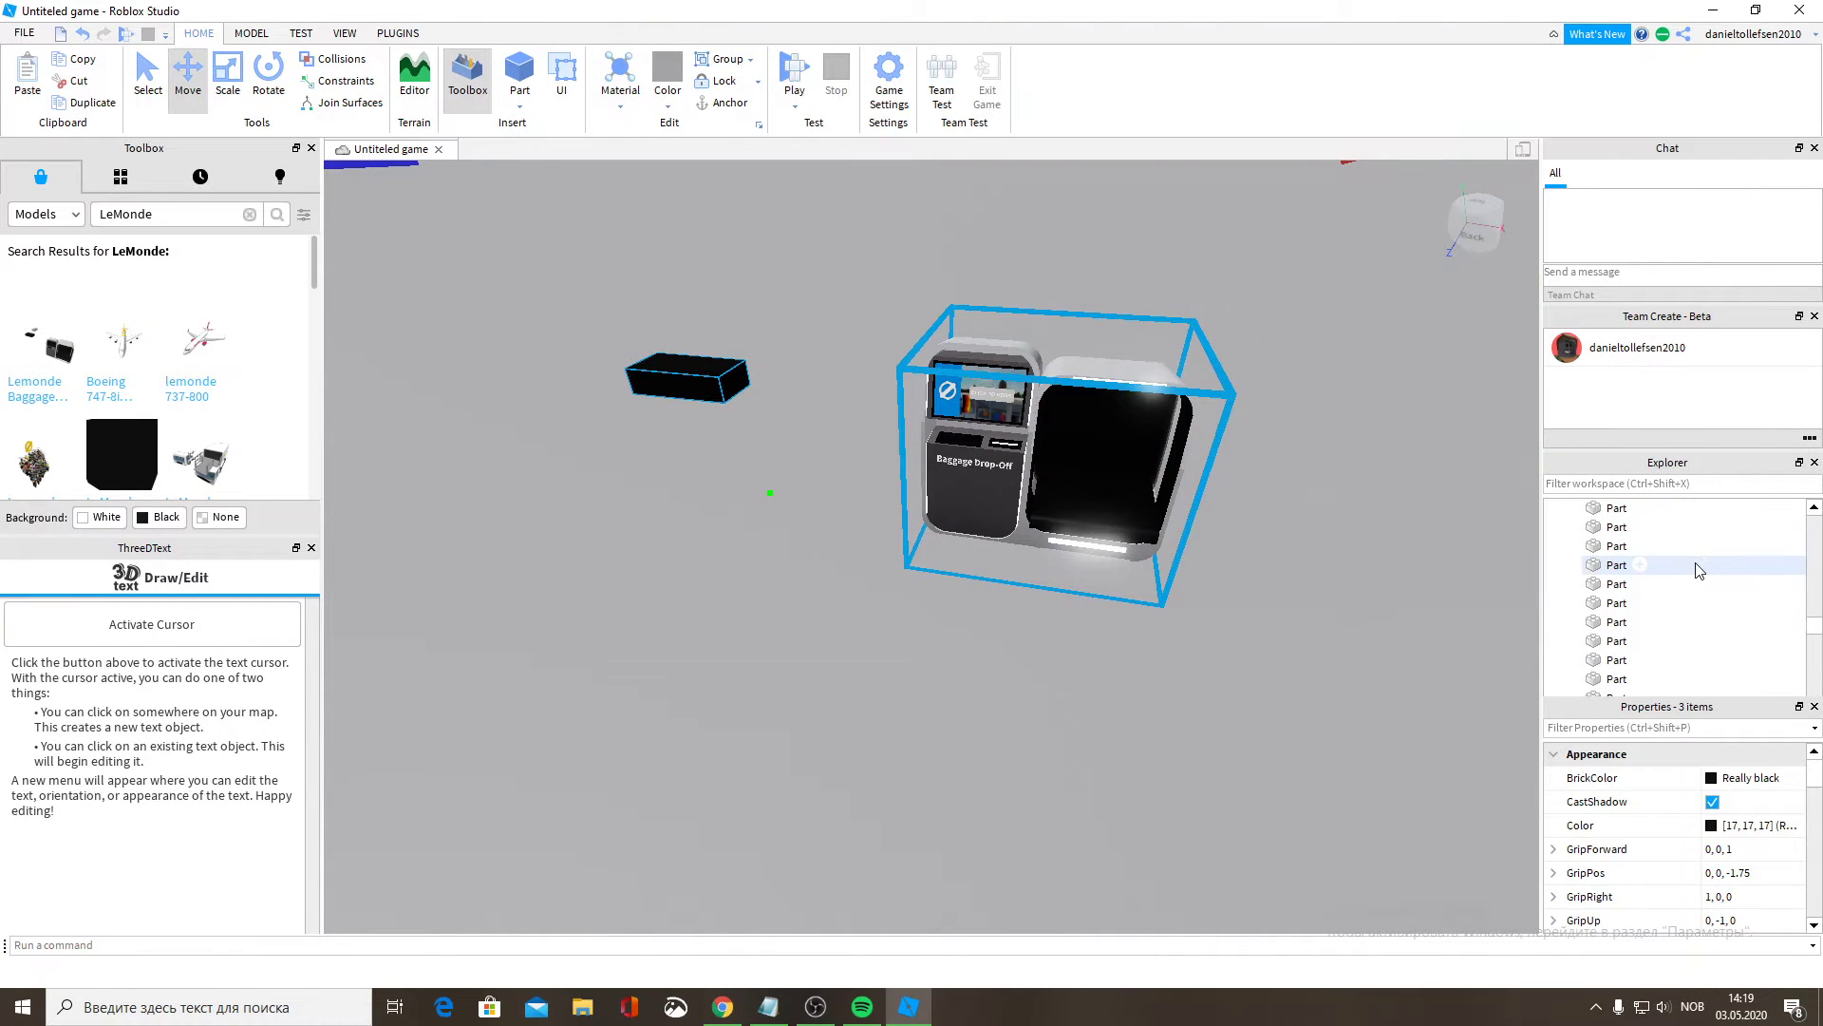
pyautogui.scroll(-5, 1699, 599)
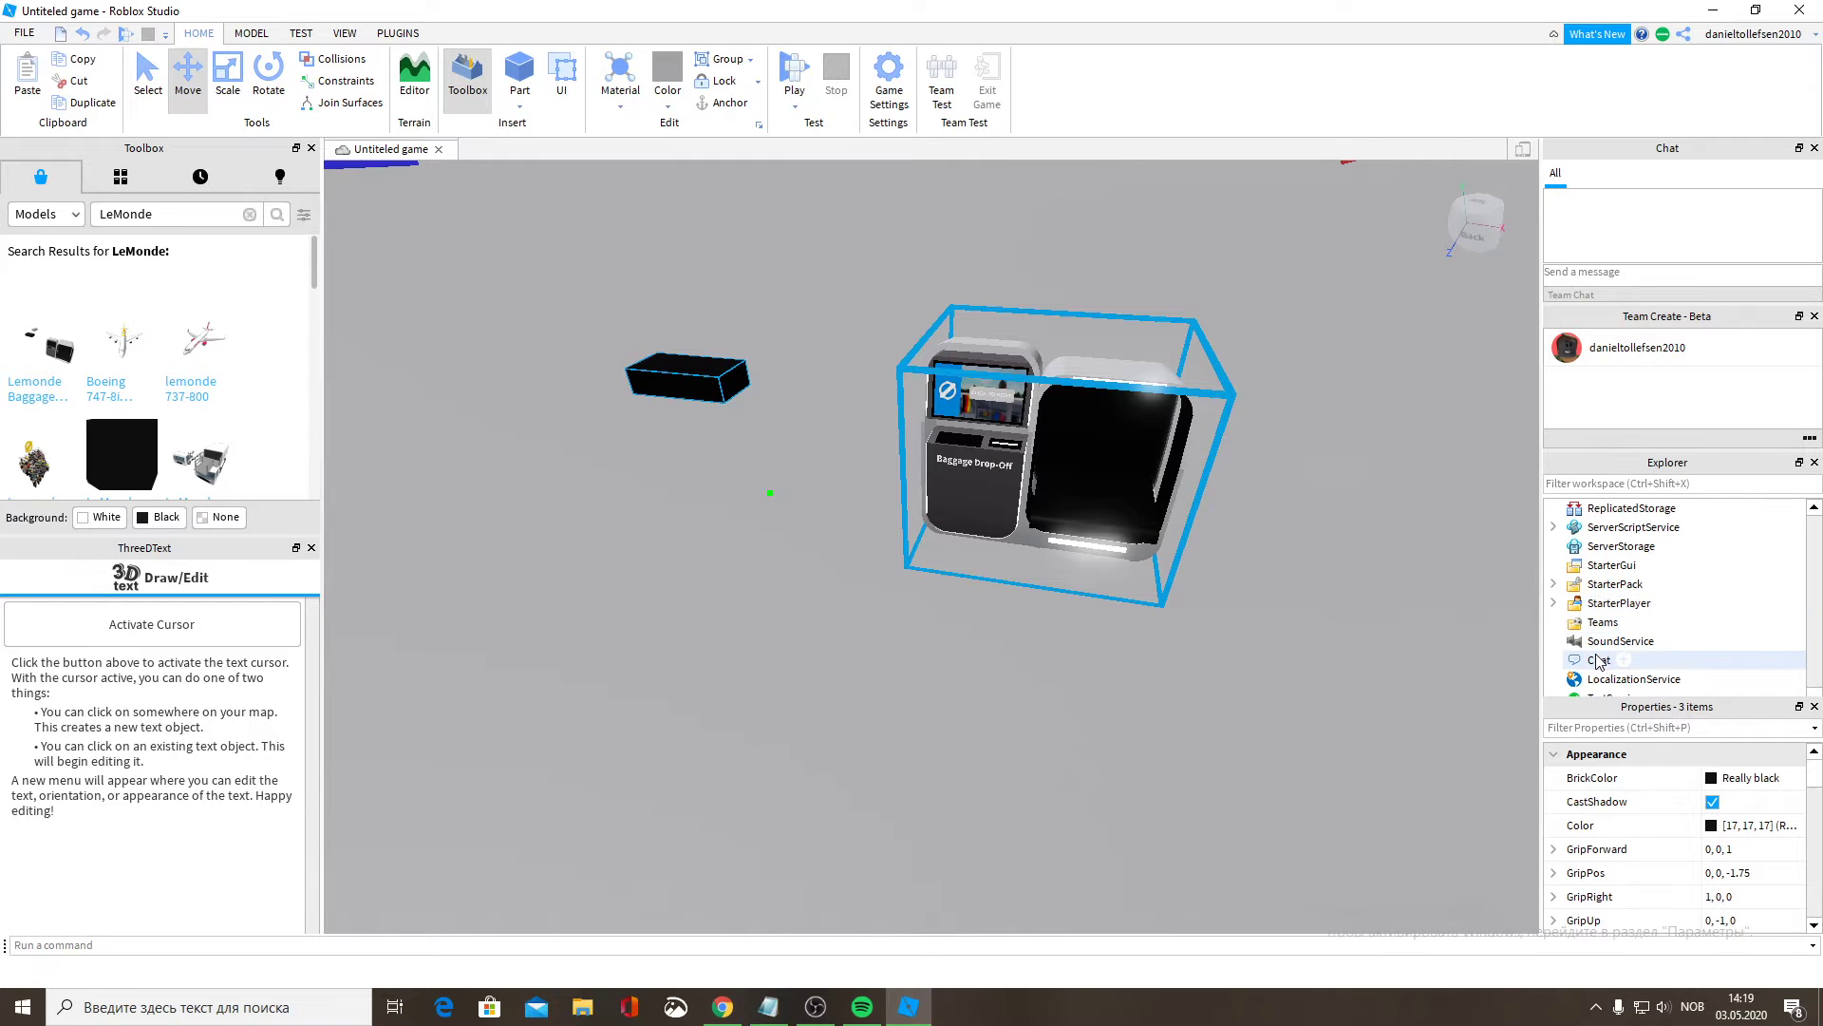
pyautogui.click(1564, 583)
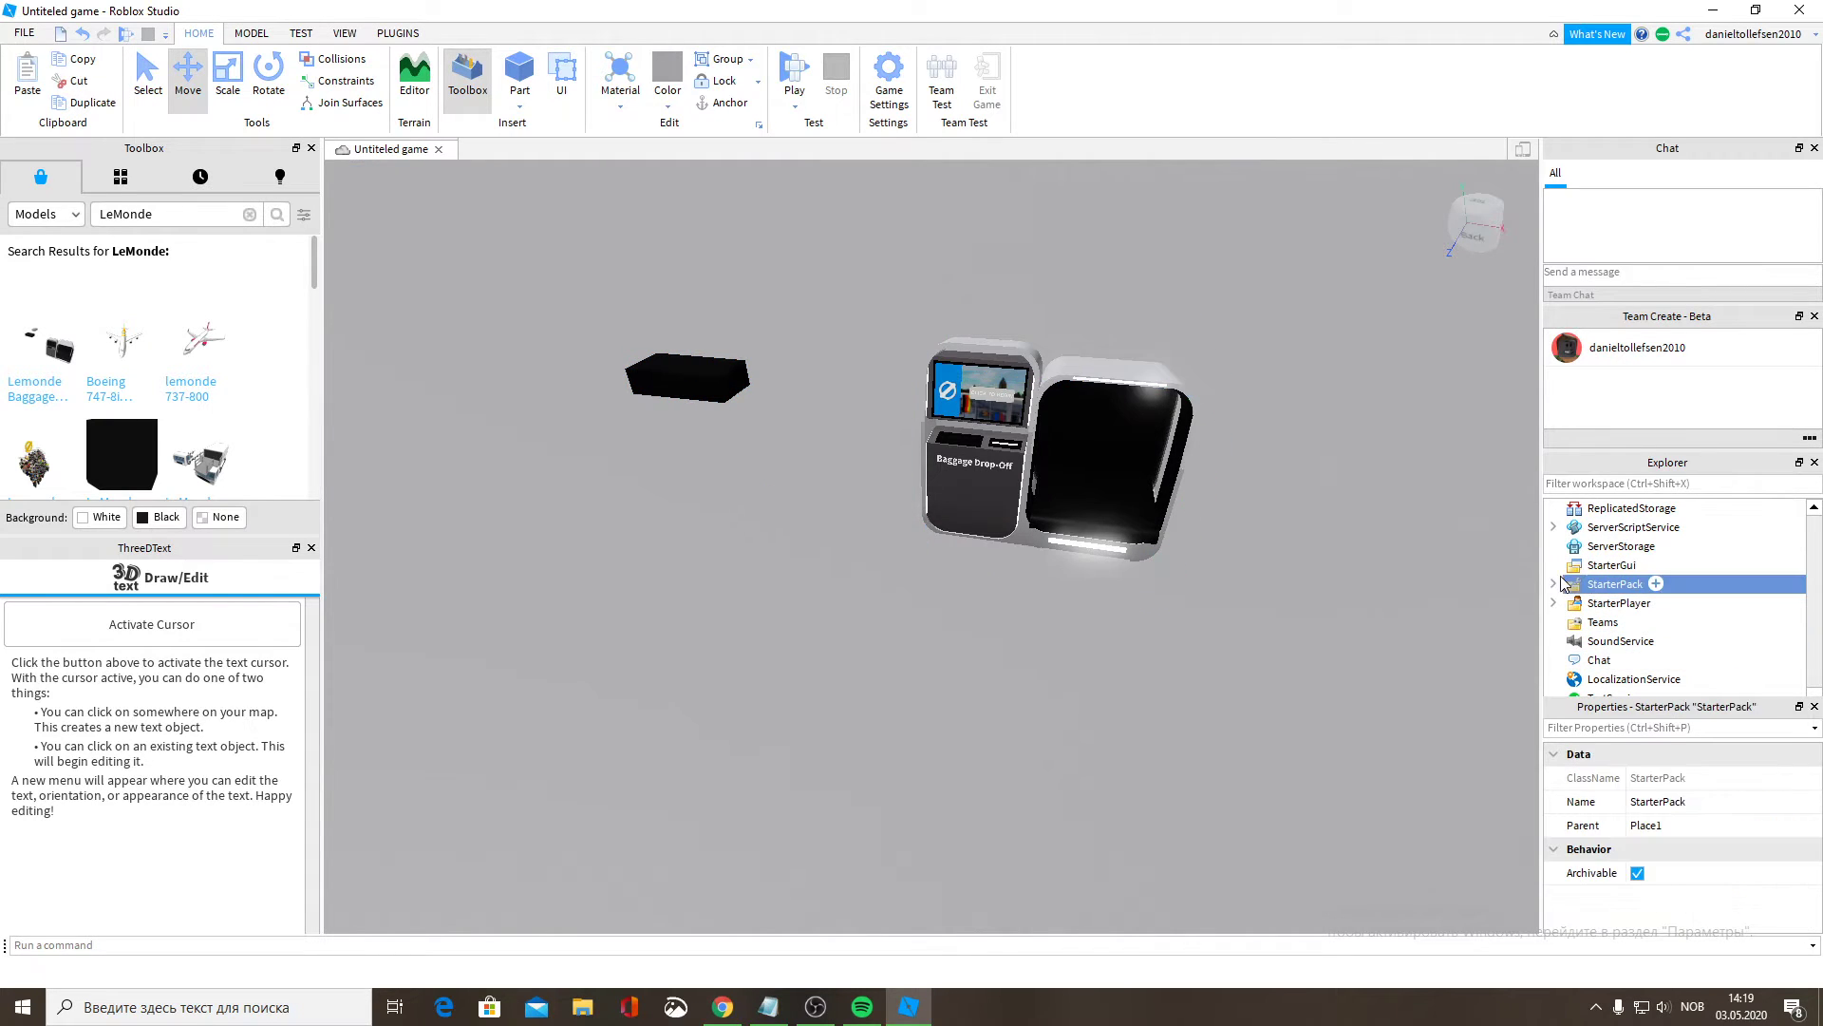
pyautogui.click(1554, 586)
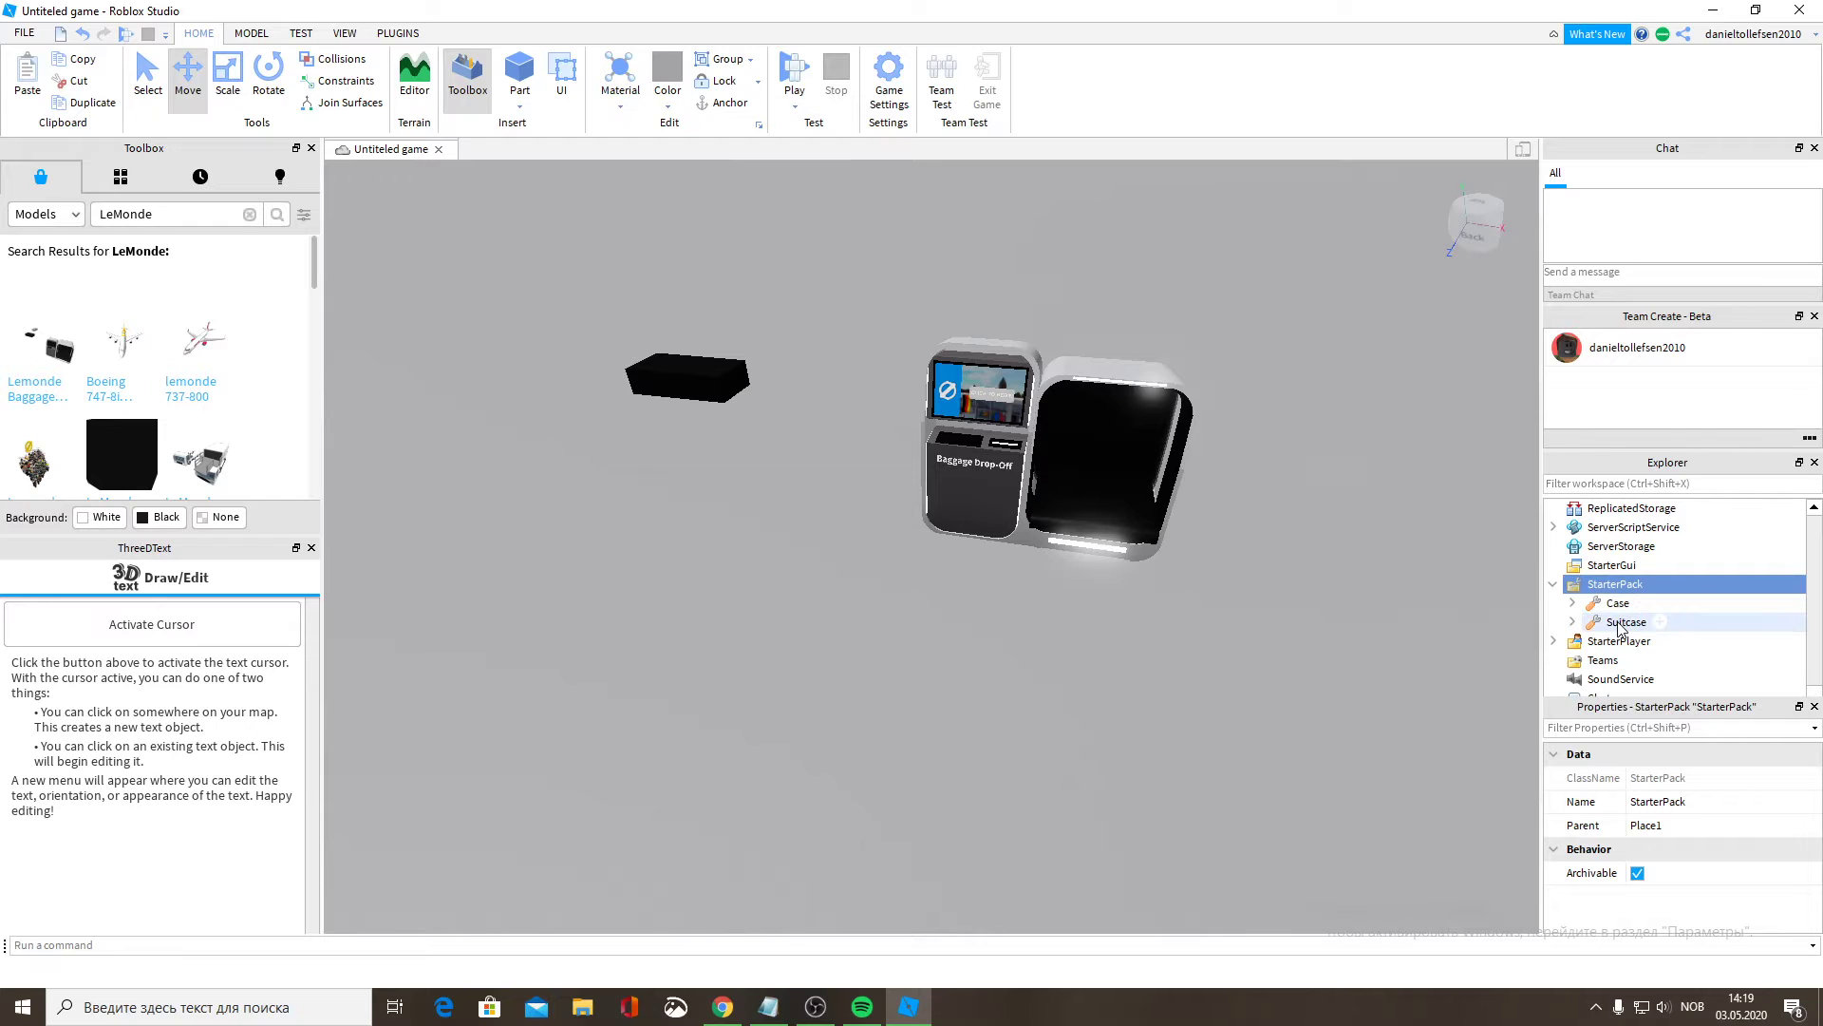
pyautogui.click(1601, 607)
pyautogui.click(1573, 604)
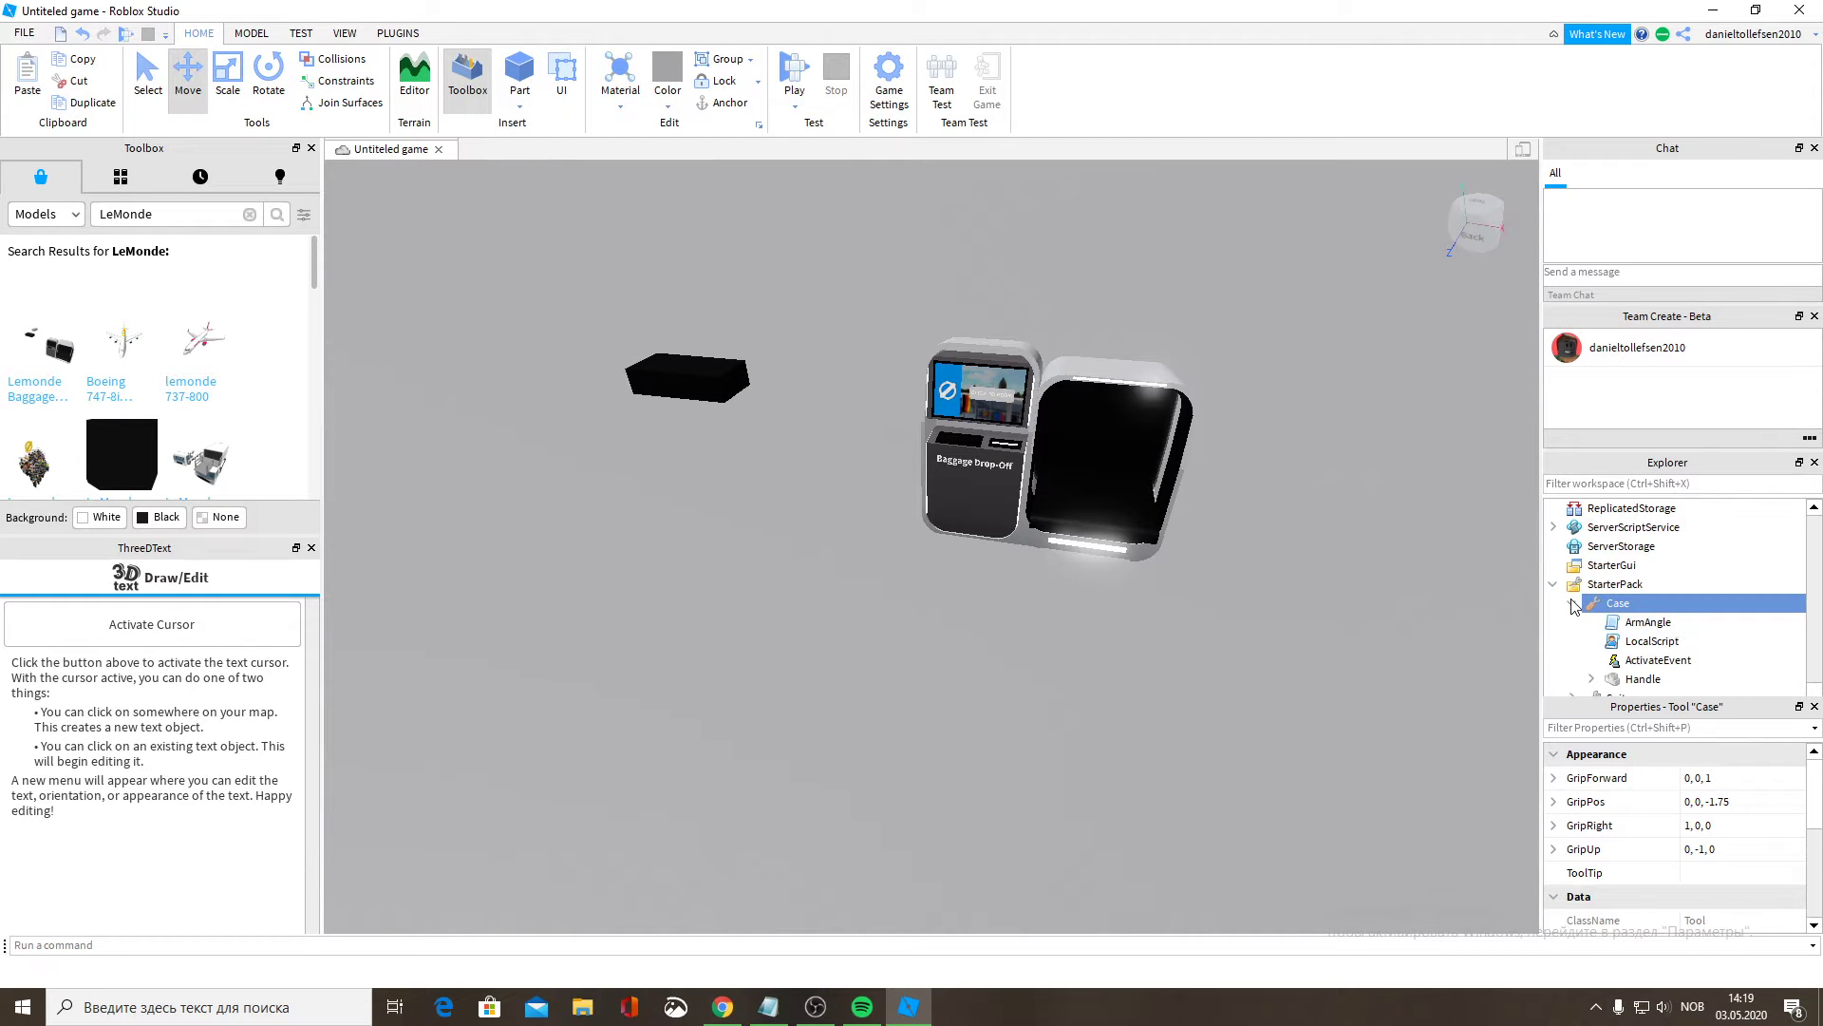
pyautogui.click(1571, 604)
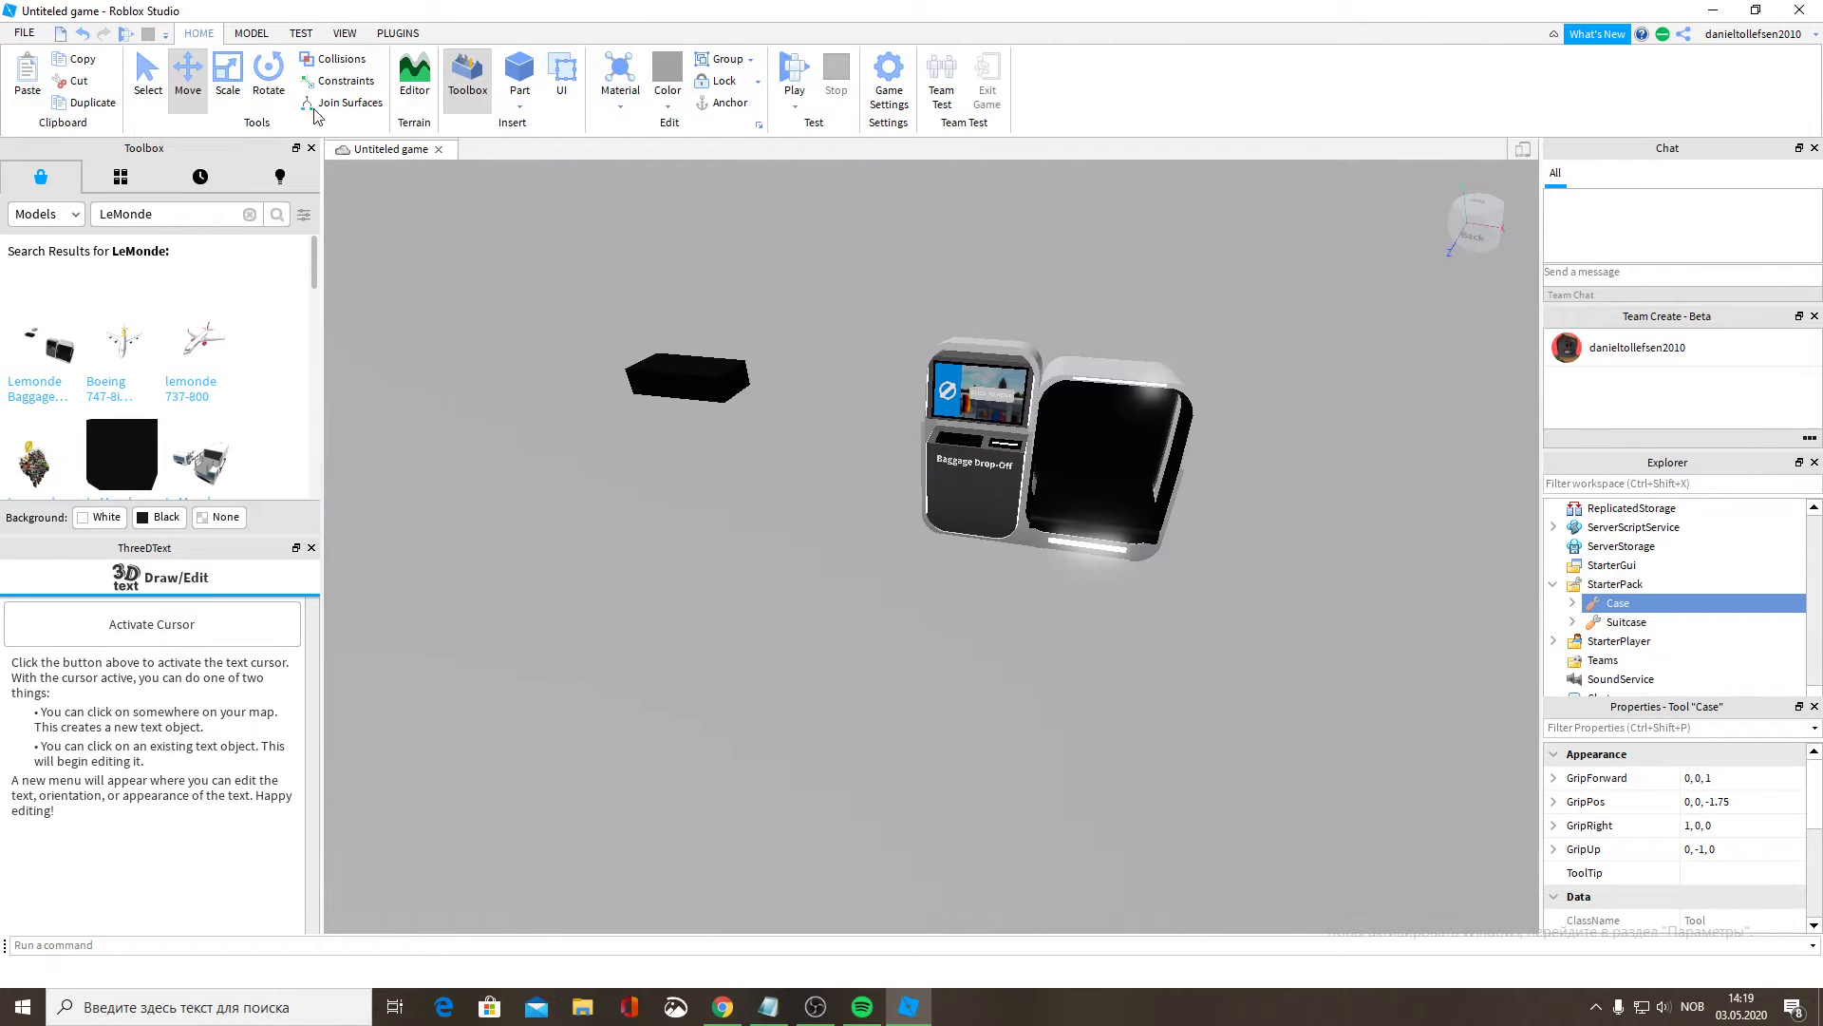
# Open the Tool Grip Editor plugin and select the black BaggageDropDest block beside the drop-off machine.
pyautogui.click(391, 38)
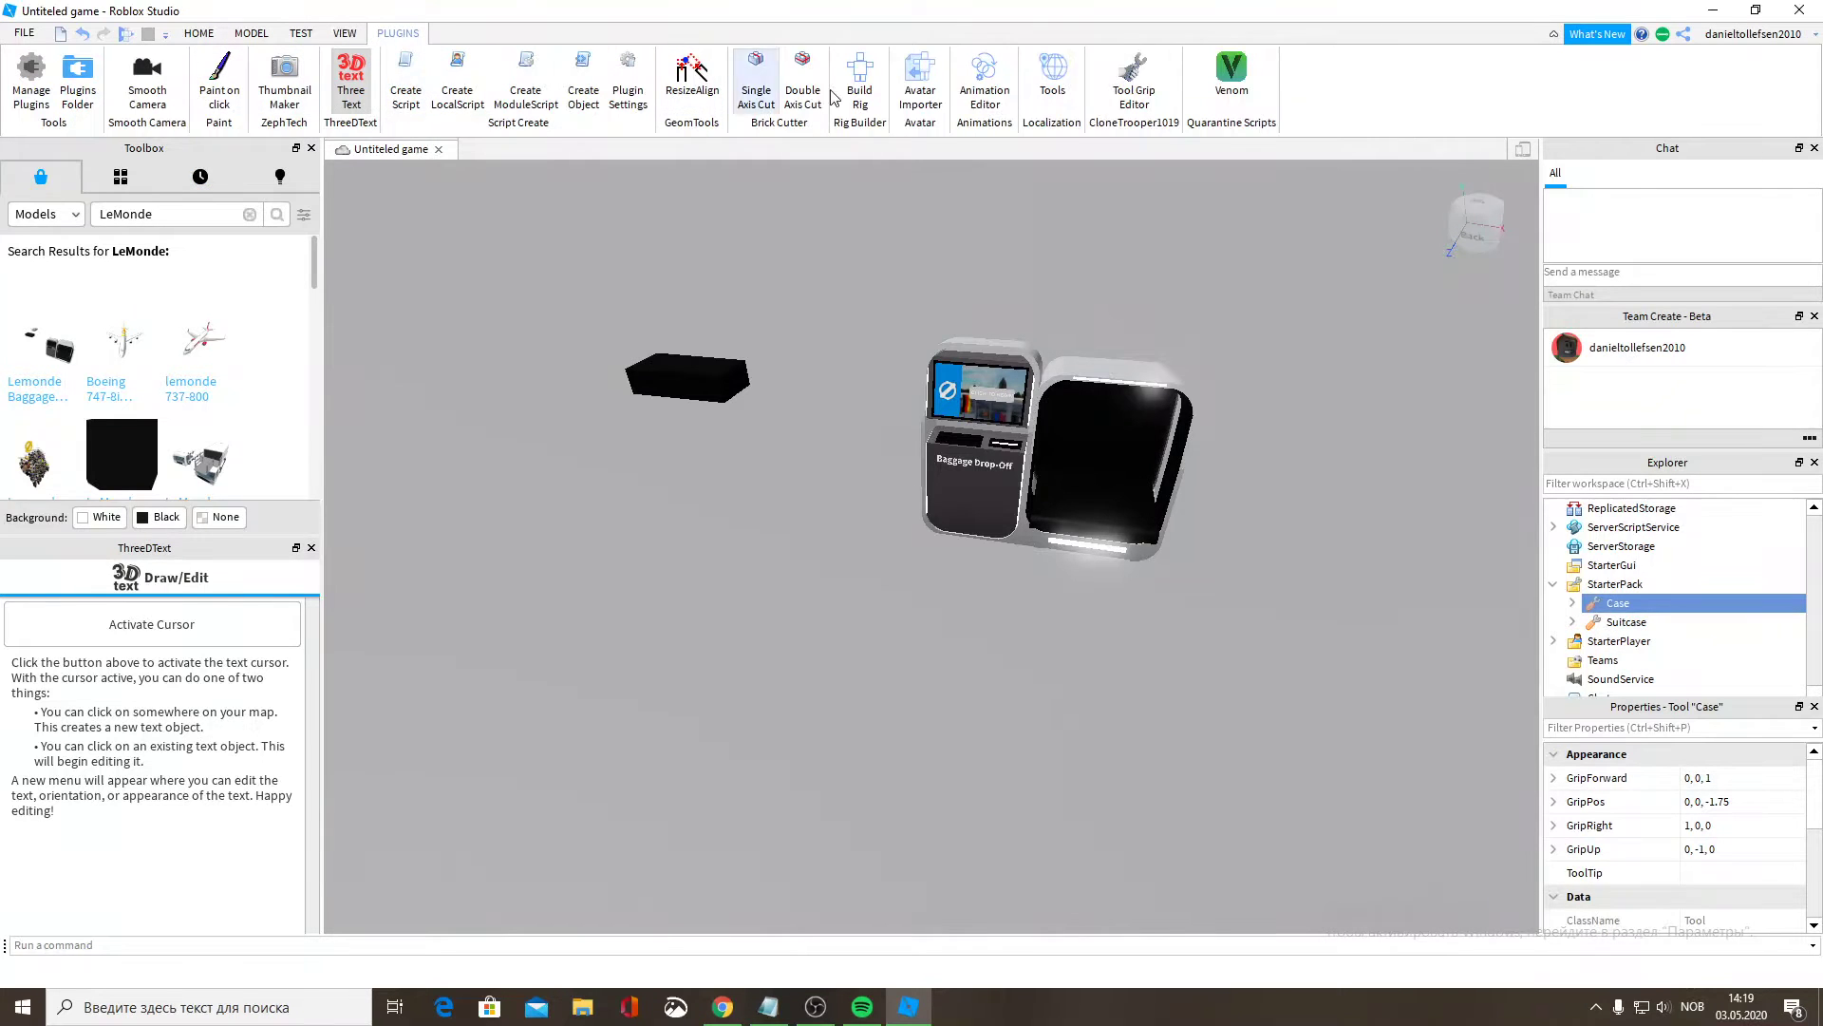
pyautogui.click(1125, 85)
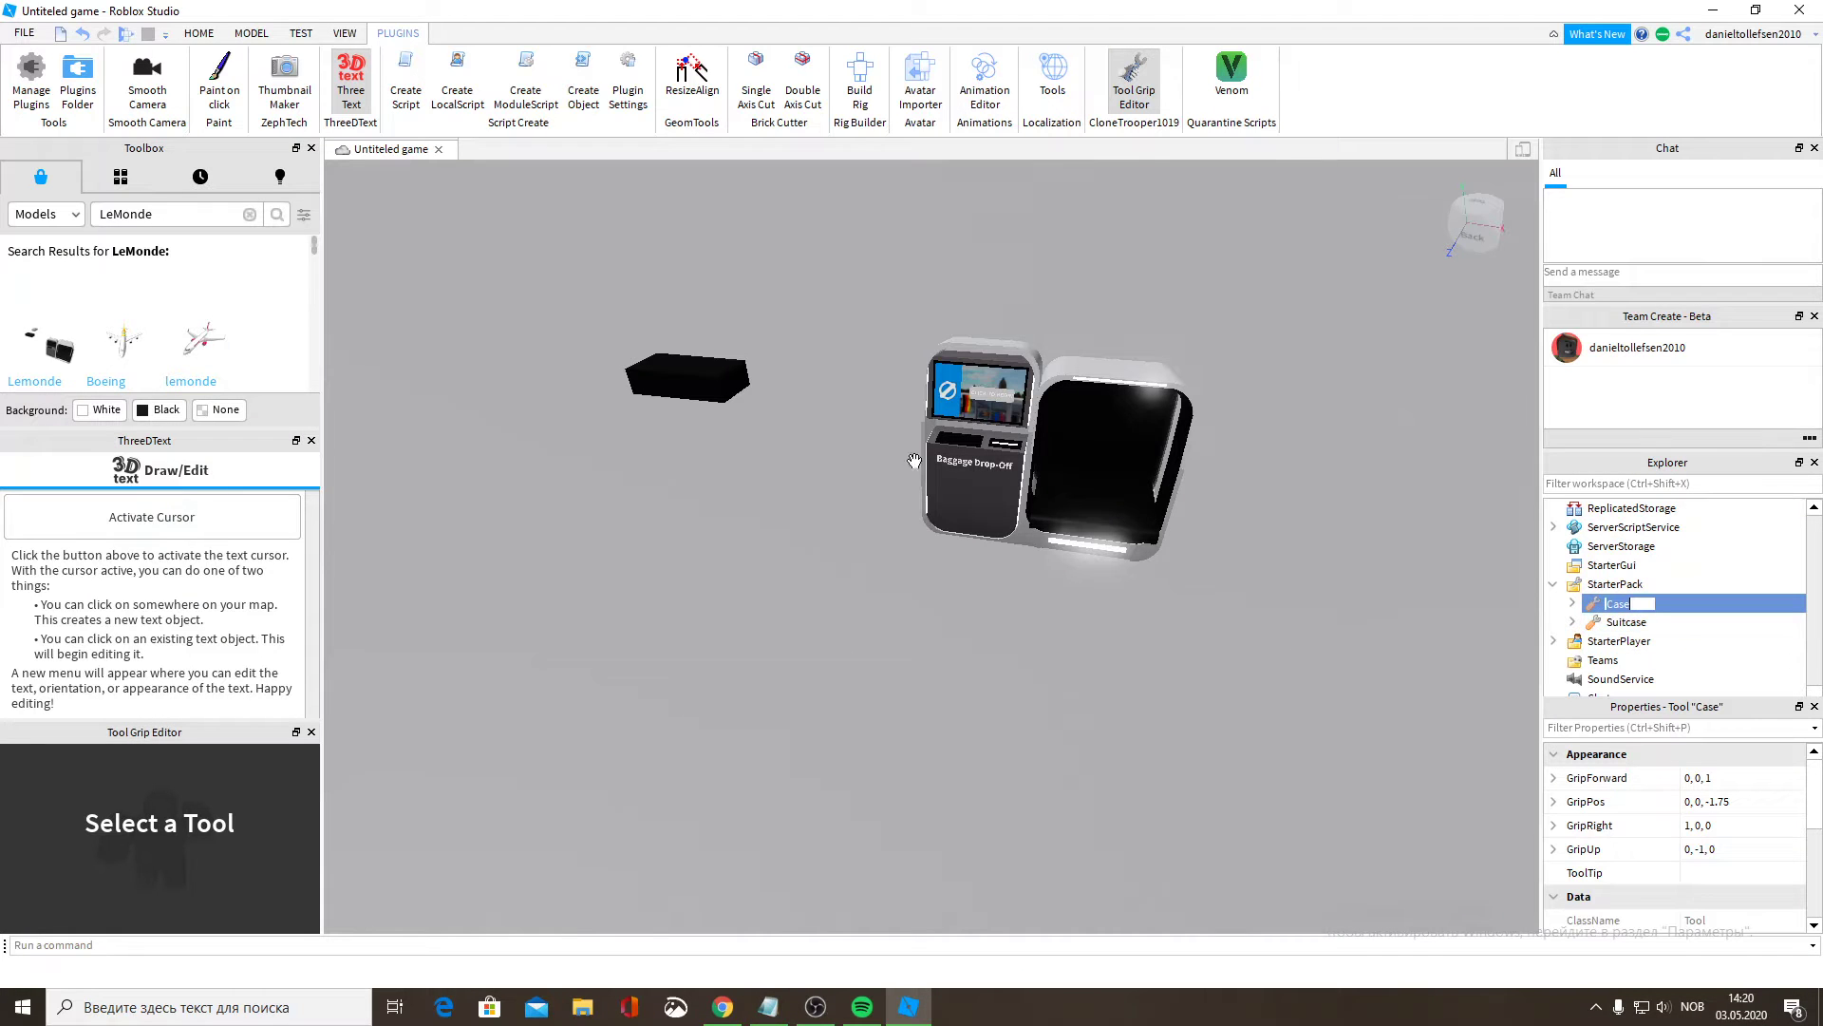
pyautogui.click(682, 385)
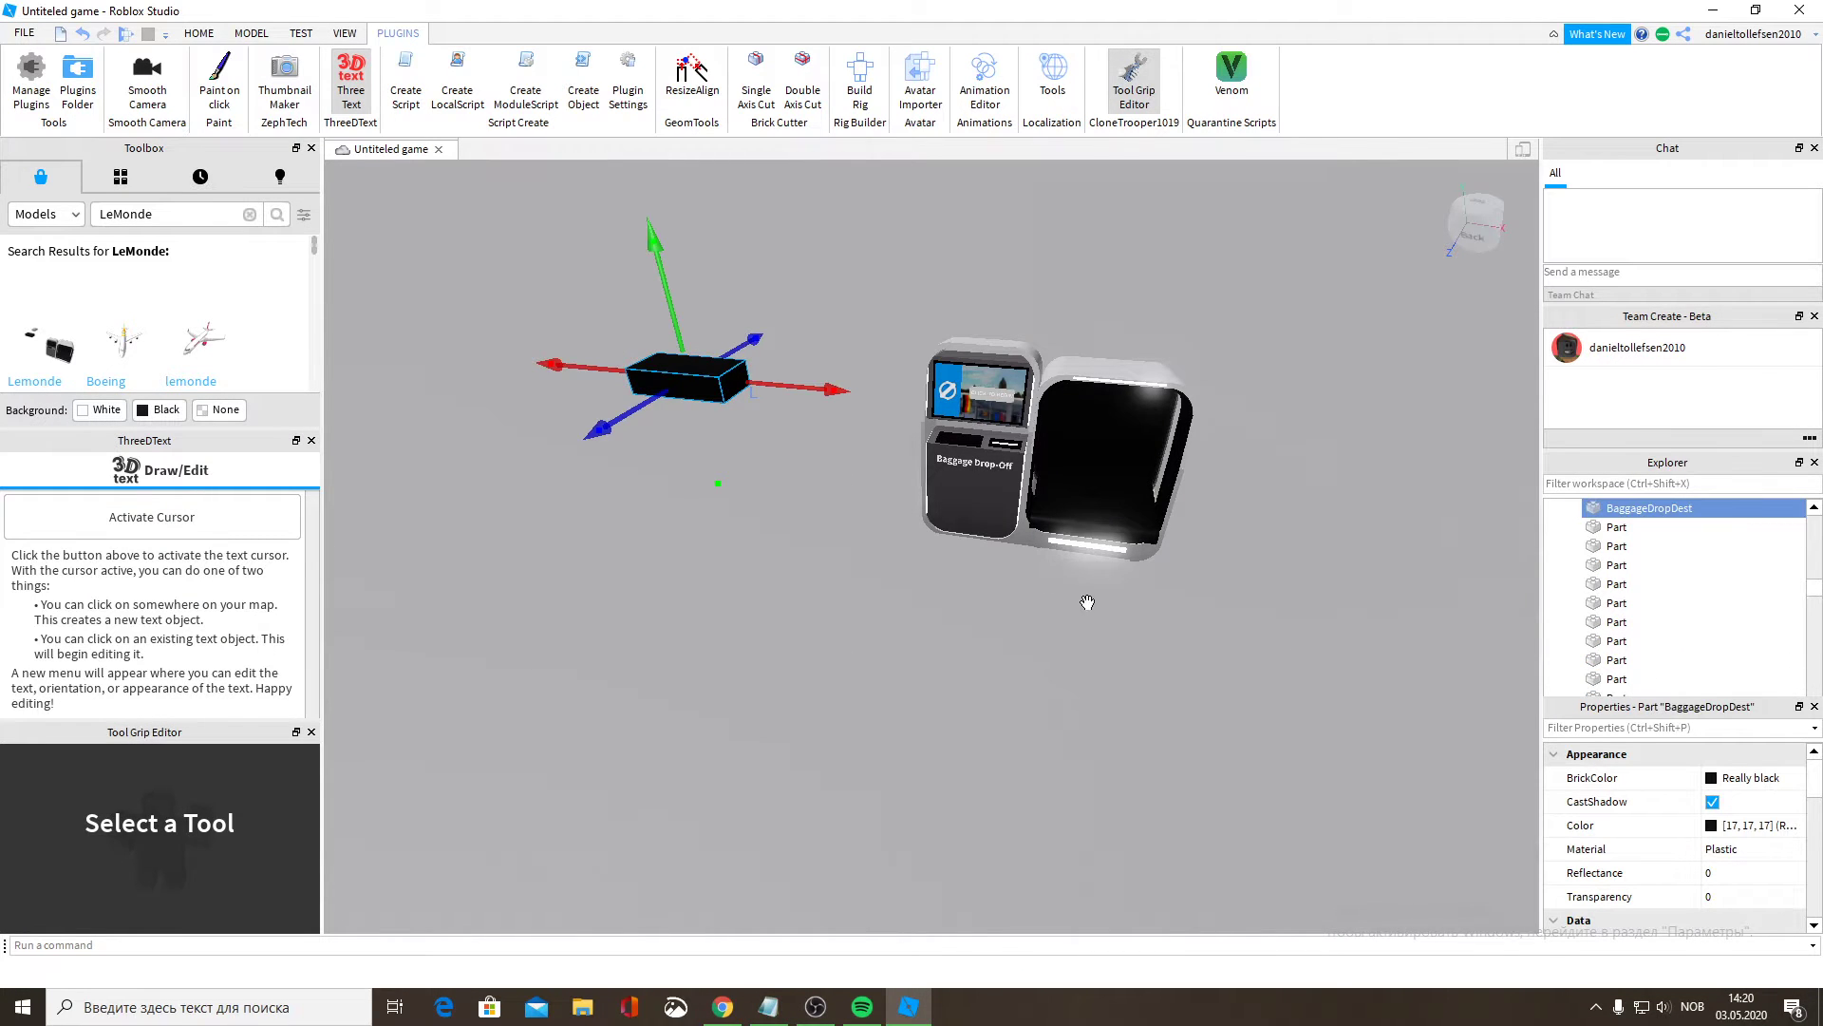
# Close the Tool Grip Editor and remove the black BaggageDropDest block beside the drop-off machine.
pyautogui.moveTo(1087, 602); pyautogui.dragTo(1065, 596, button='right')
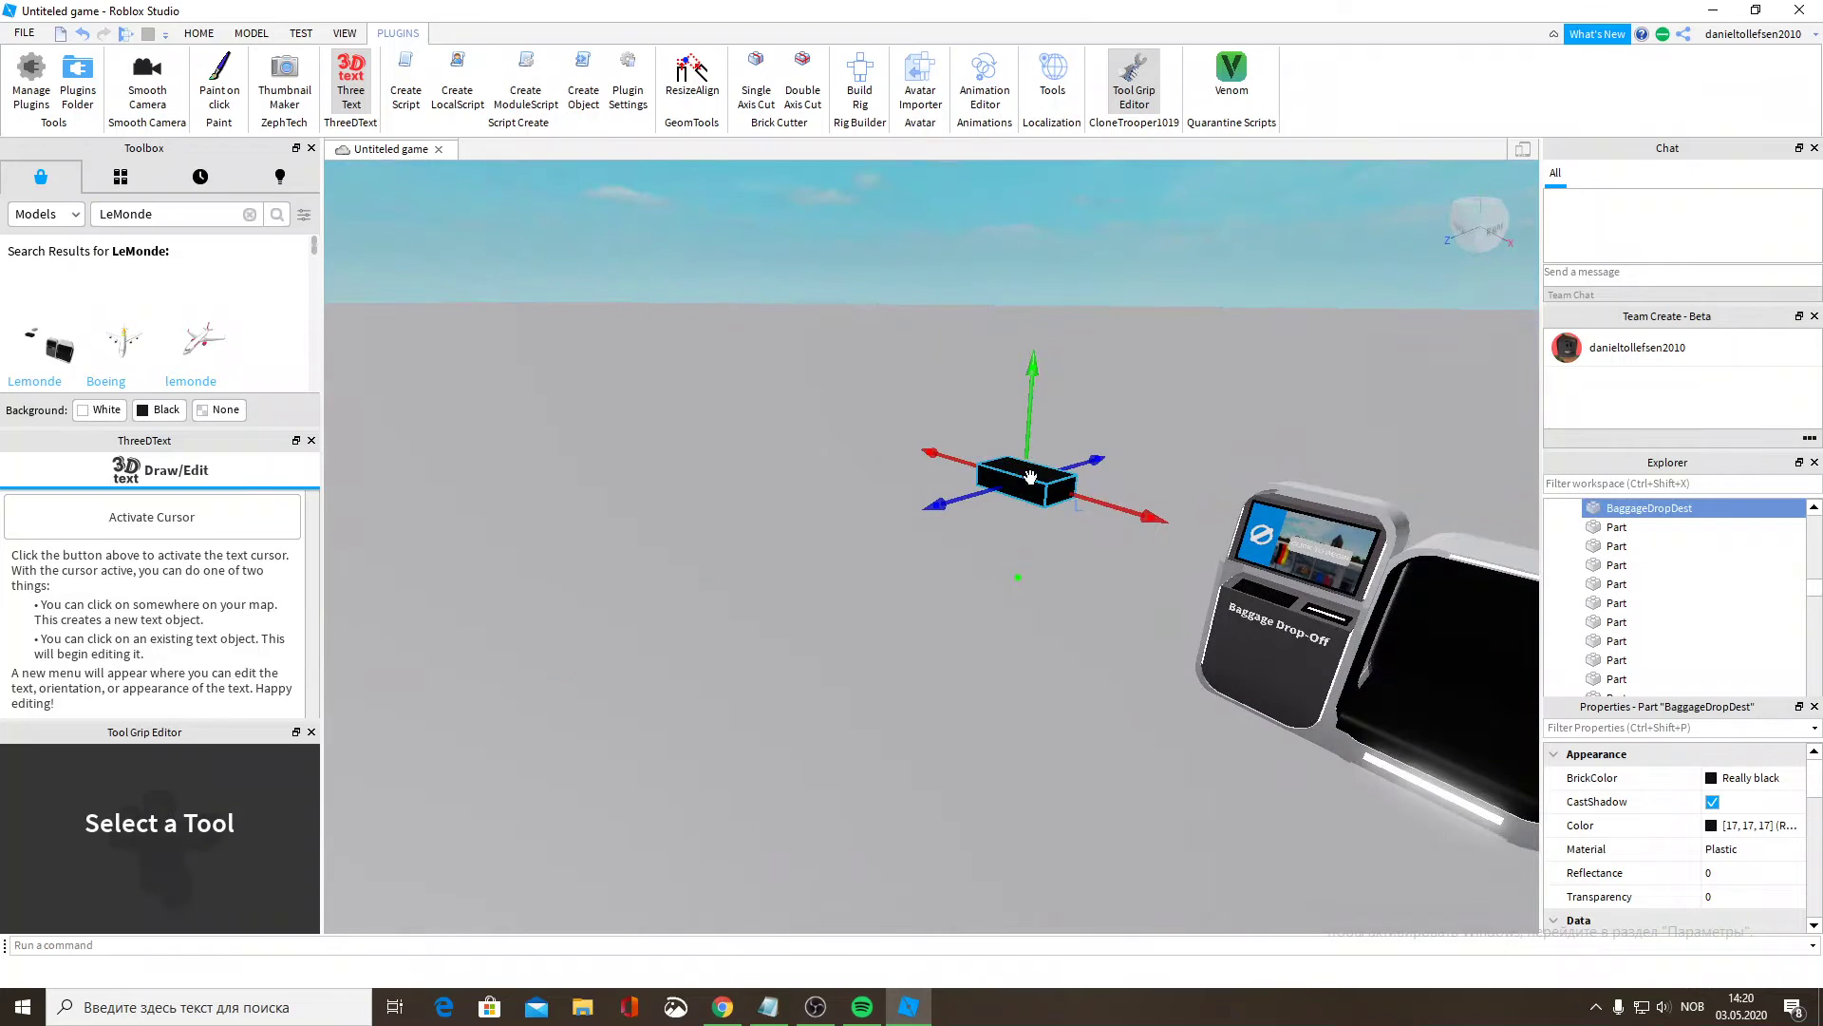
pyautogui.click(312, 732)
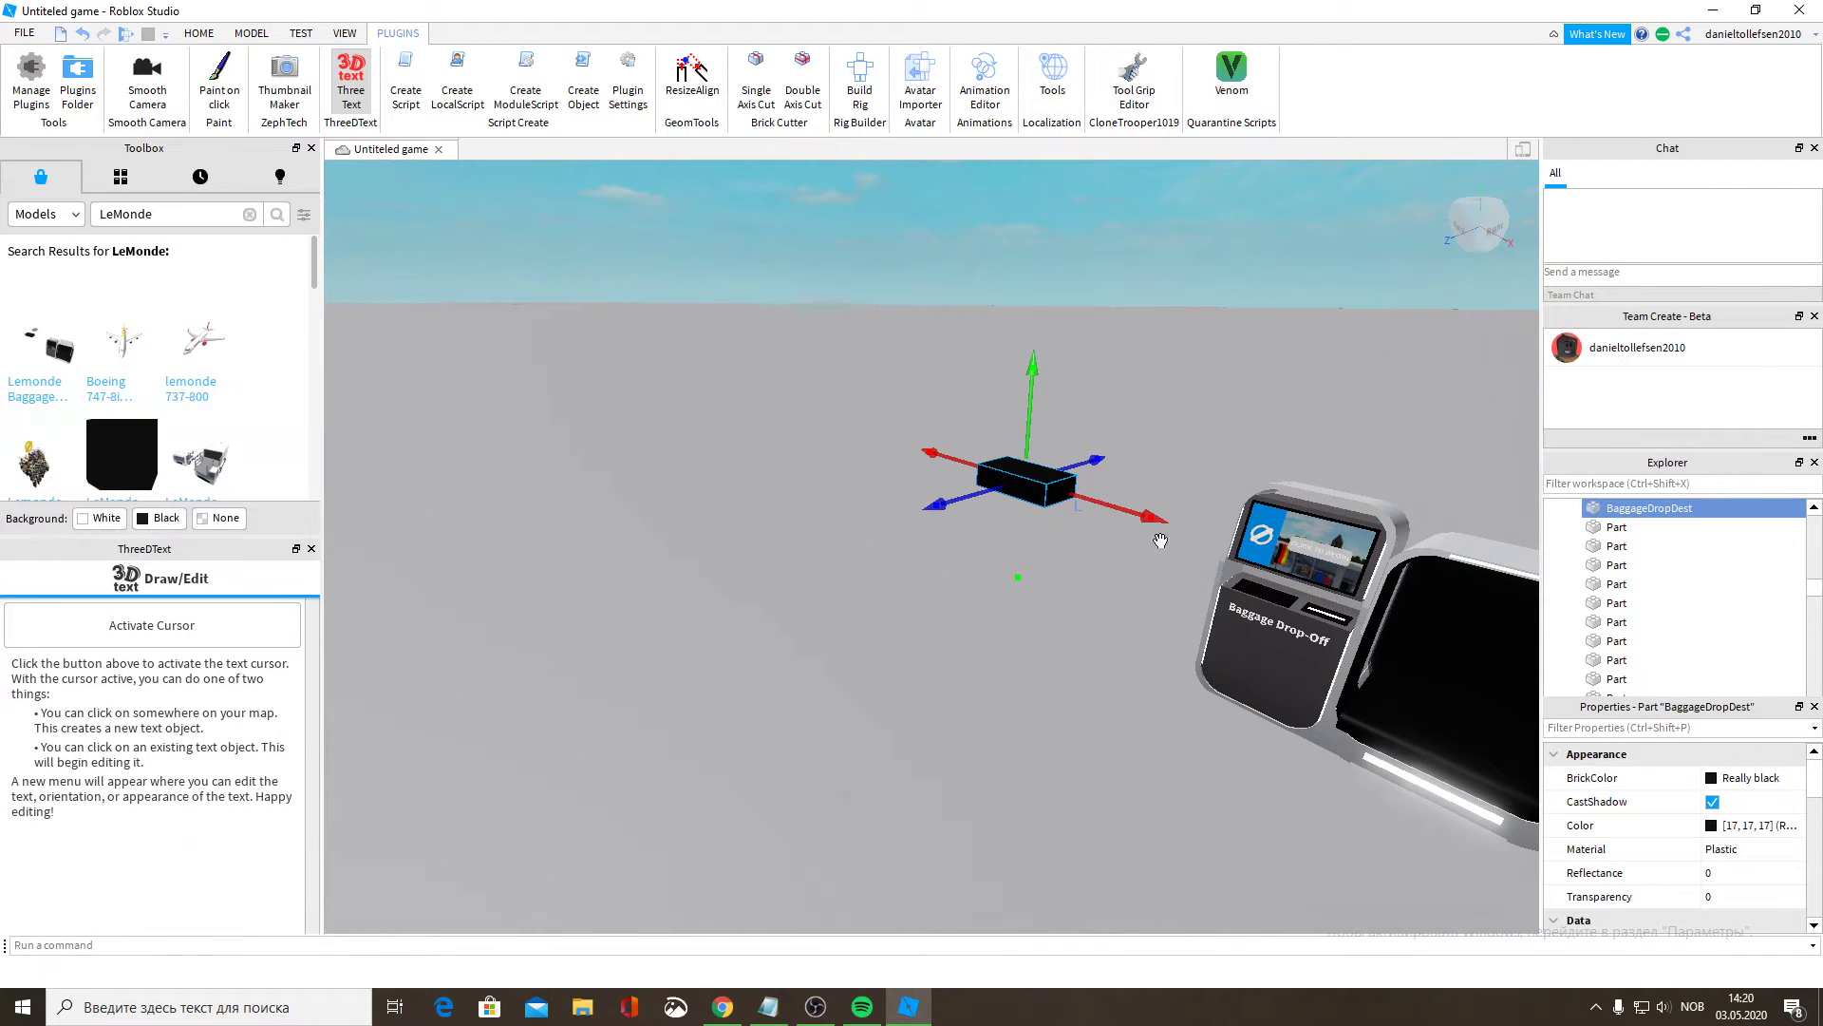
pyautogui.rightClick(1033, 486)
pyautogui.click(1083, 589)
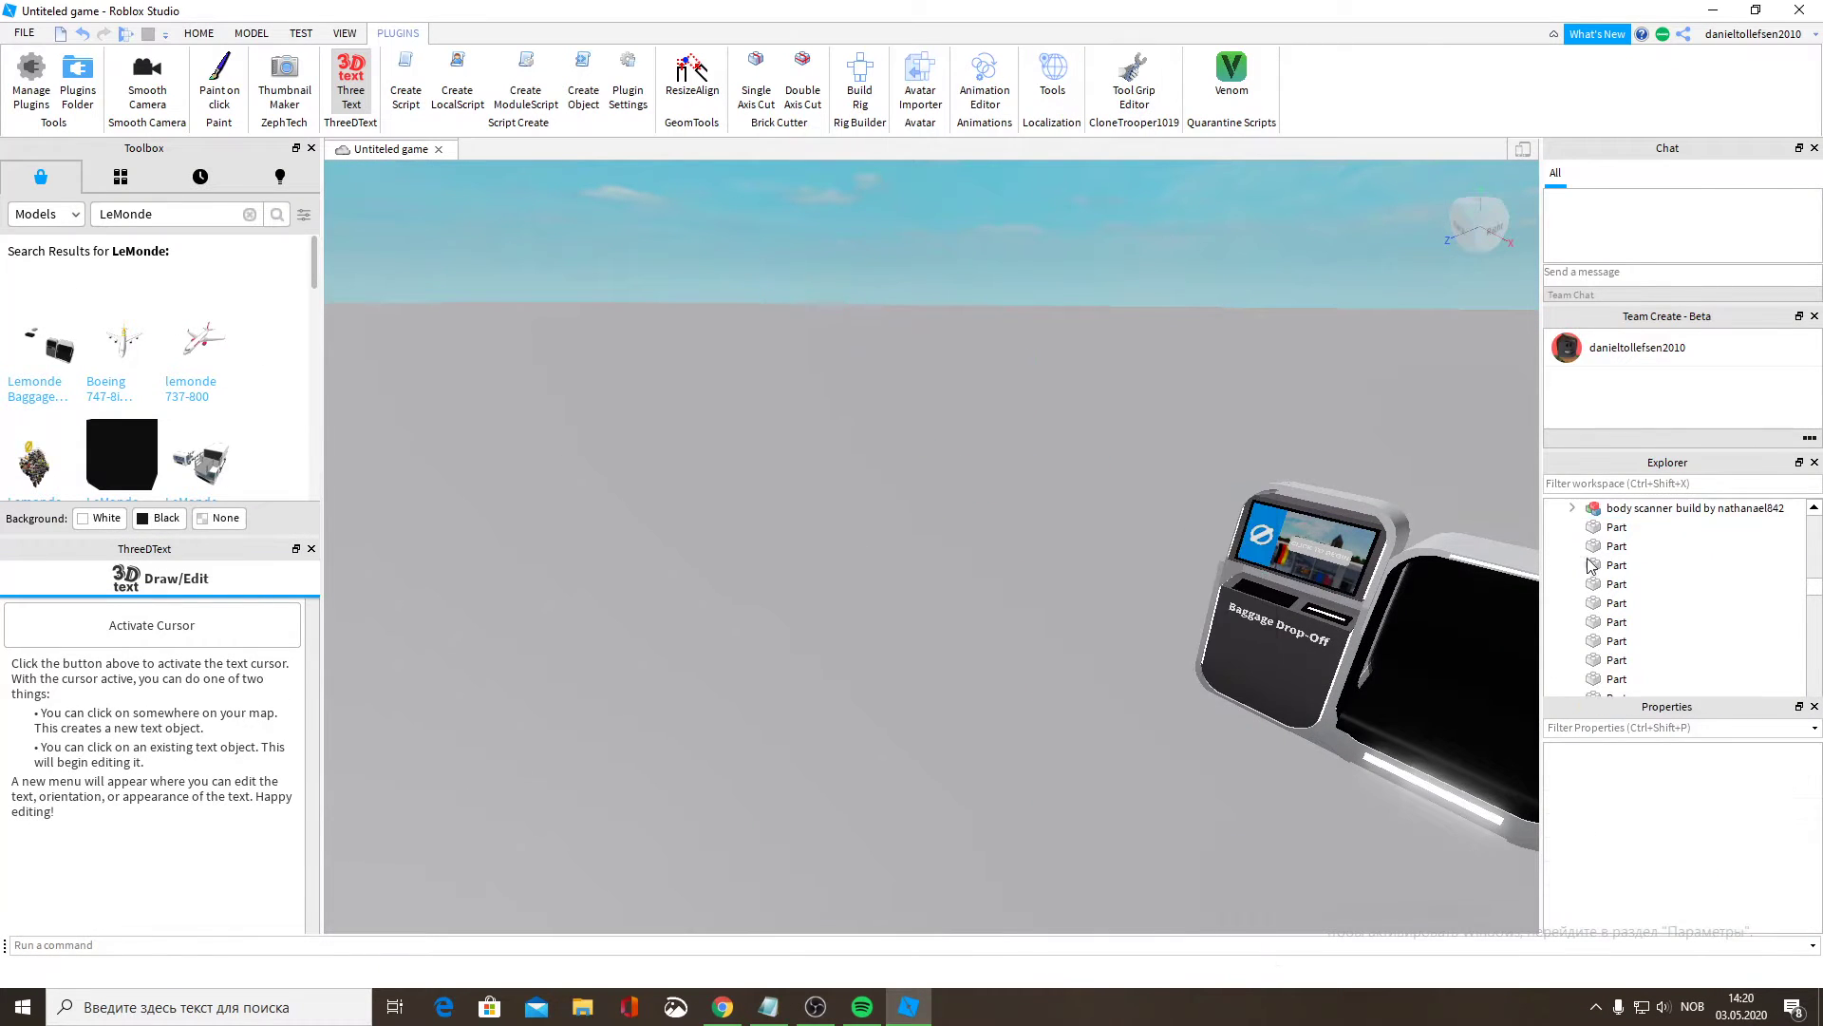
# Cut the Case tool out of StarterPack.
pyautogui.scroll(-3, 1595, 546)
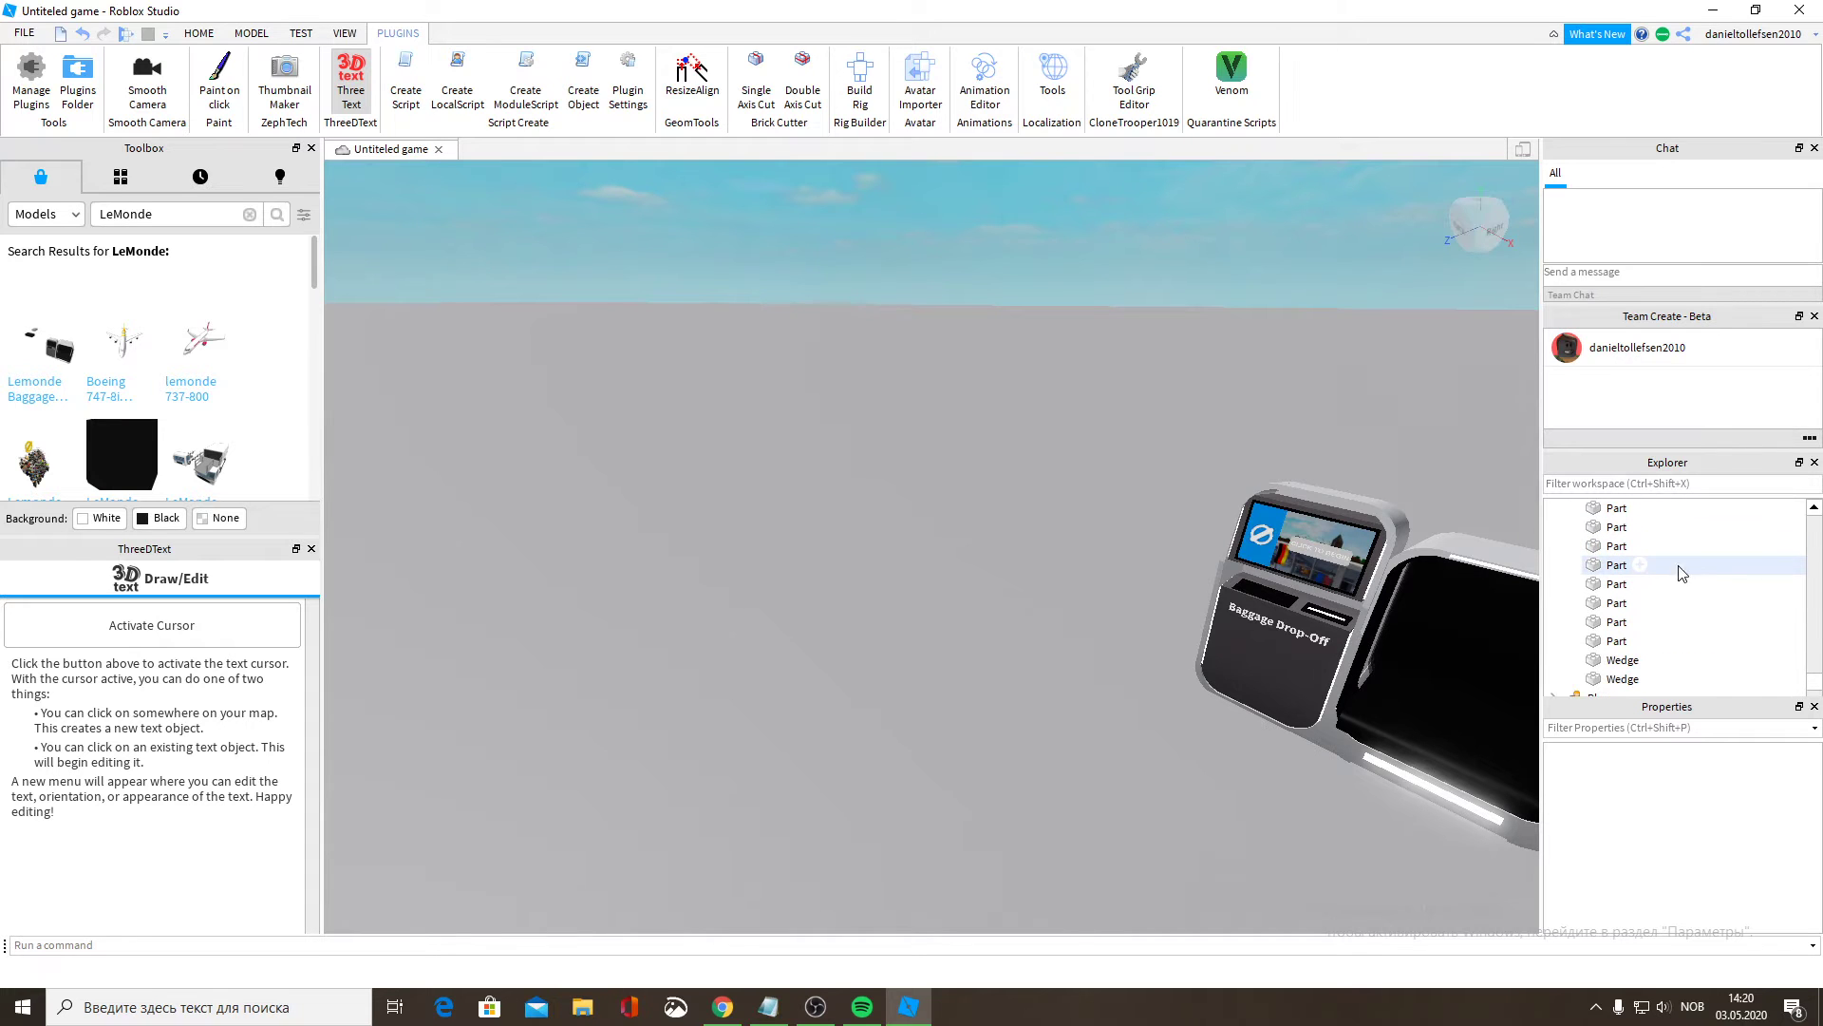
pyautogui.scroll(-3, 1669, 580)
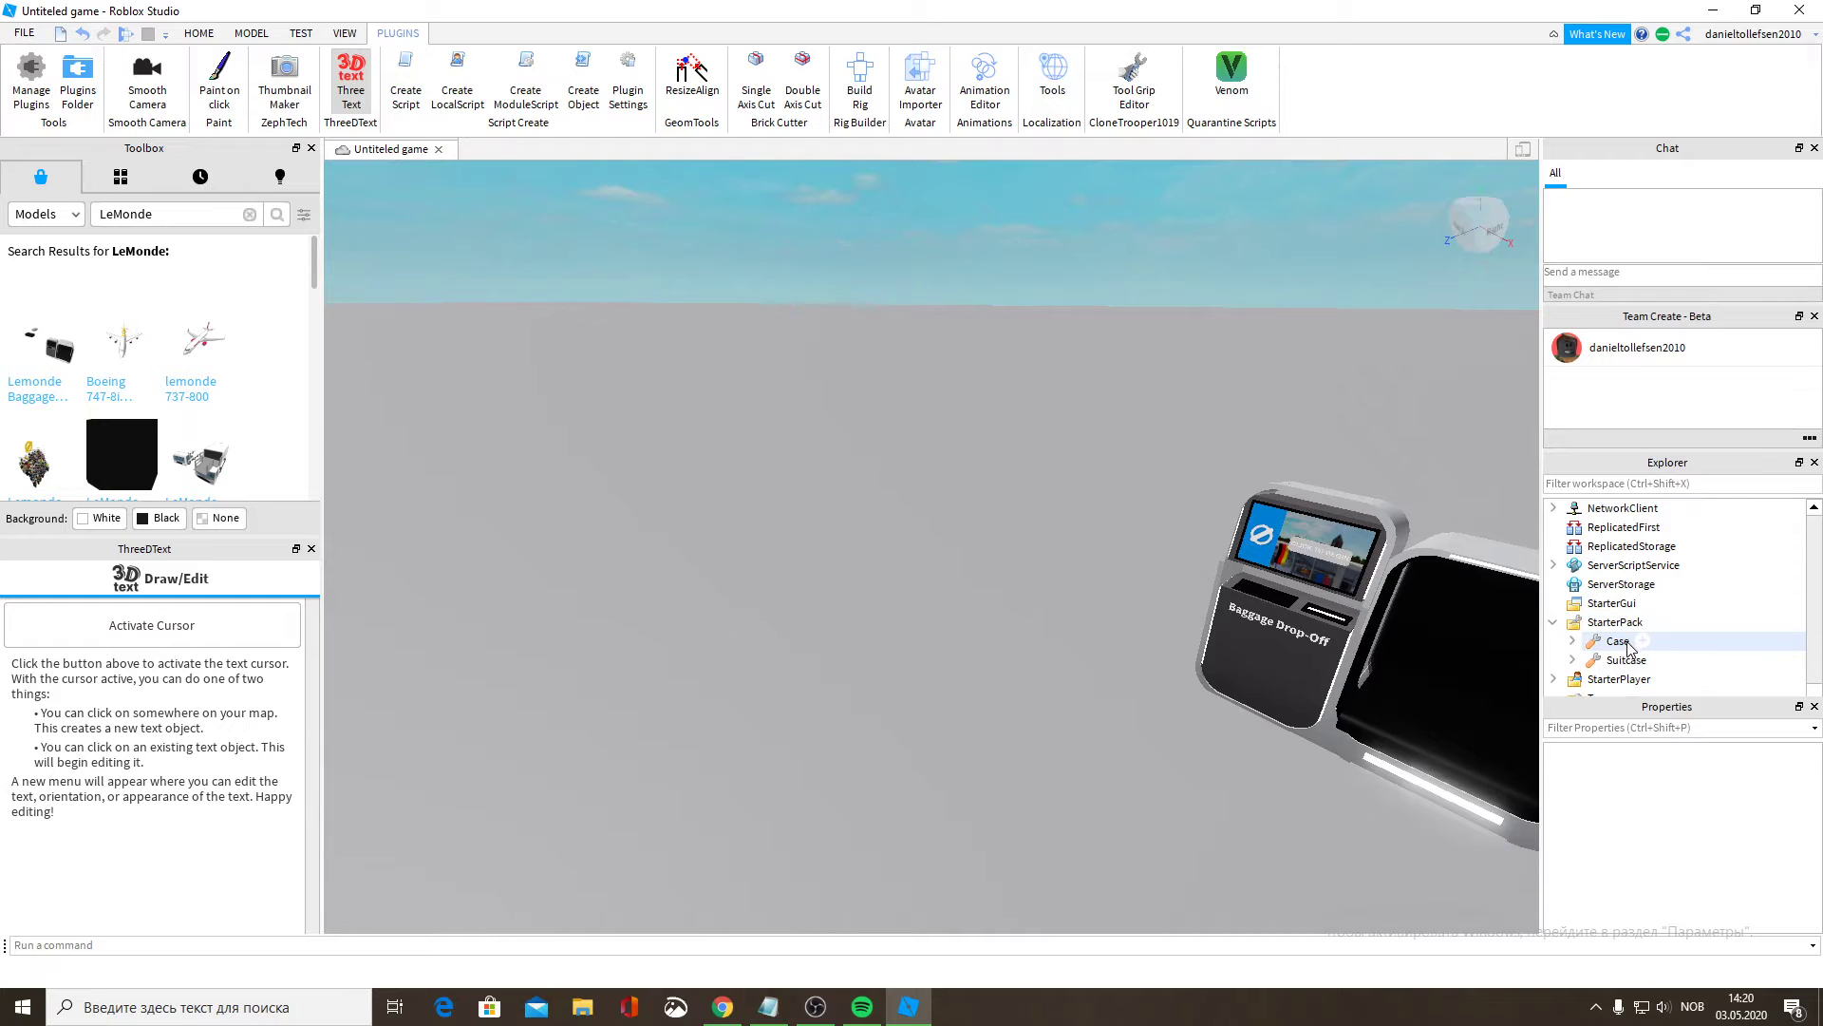
pyautogui.click(1617, 641)
pyautogui.rightClick(1617, 641)
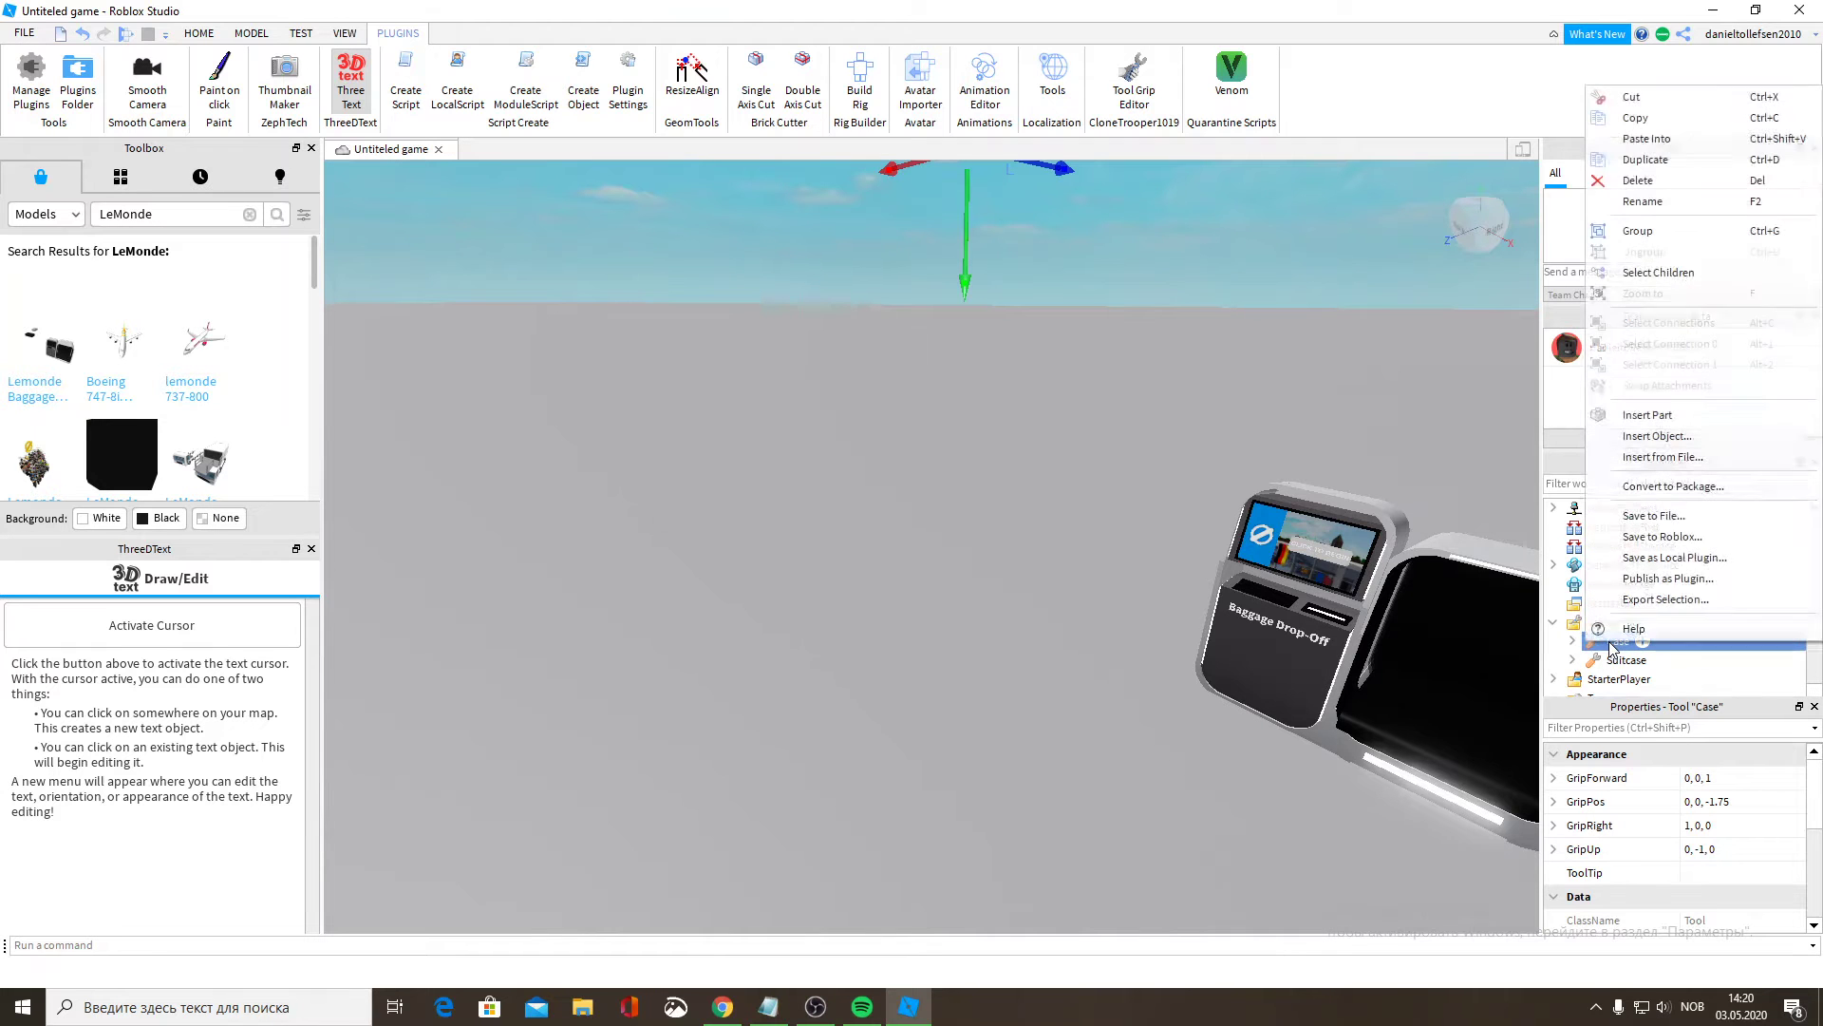
pyautogui.click(1664, 102)
# Cut the DropOffs baggage machine model out of the workspace.
pyautogui.scroll(-3, 1067, 402)
pyautogui.moveTo(1103, 387); pyautogui.dragTo(1038, 440, button='right')
pyautogui.scroll(3, 1070, 406)
pyautogui.scroll(2, 1038, 439)
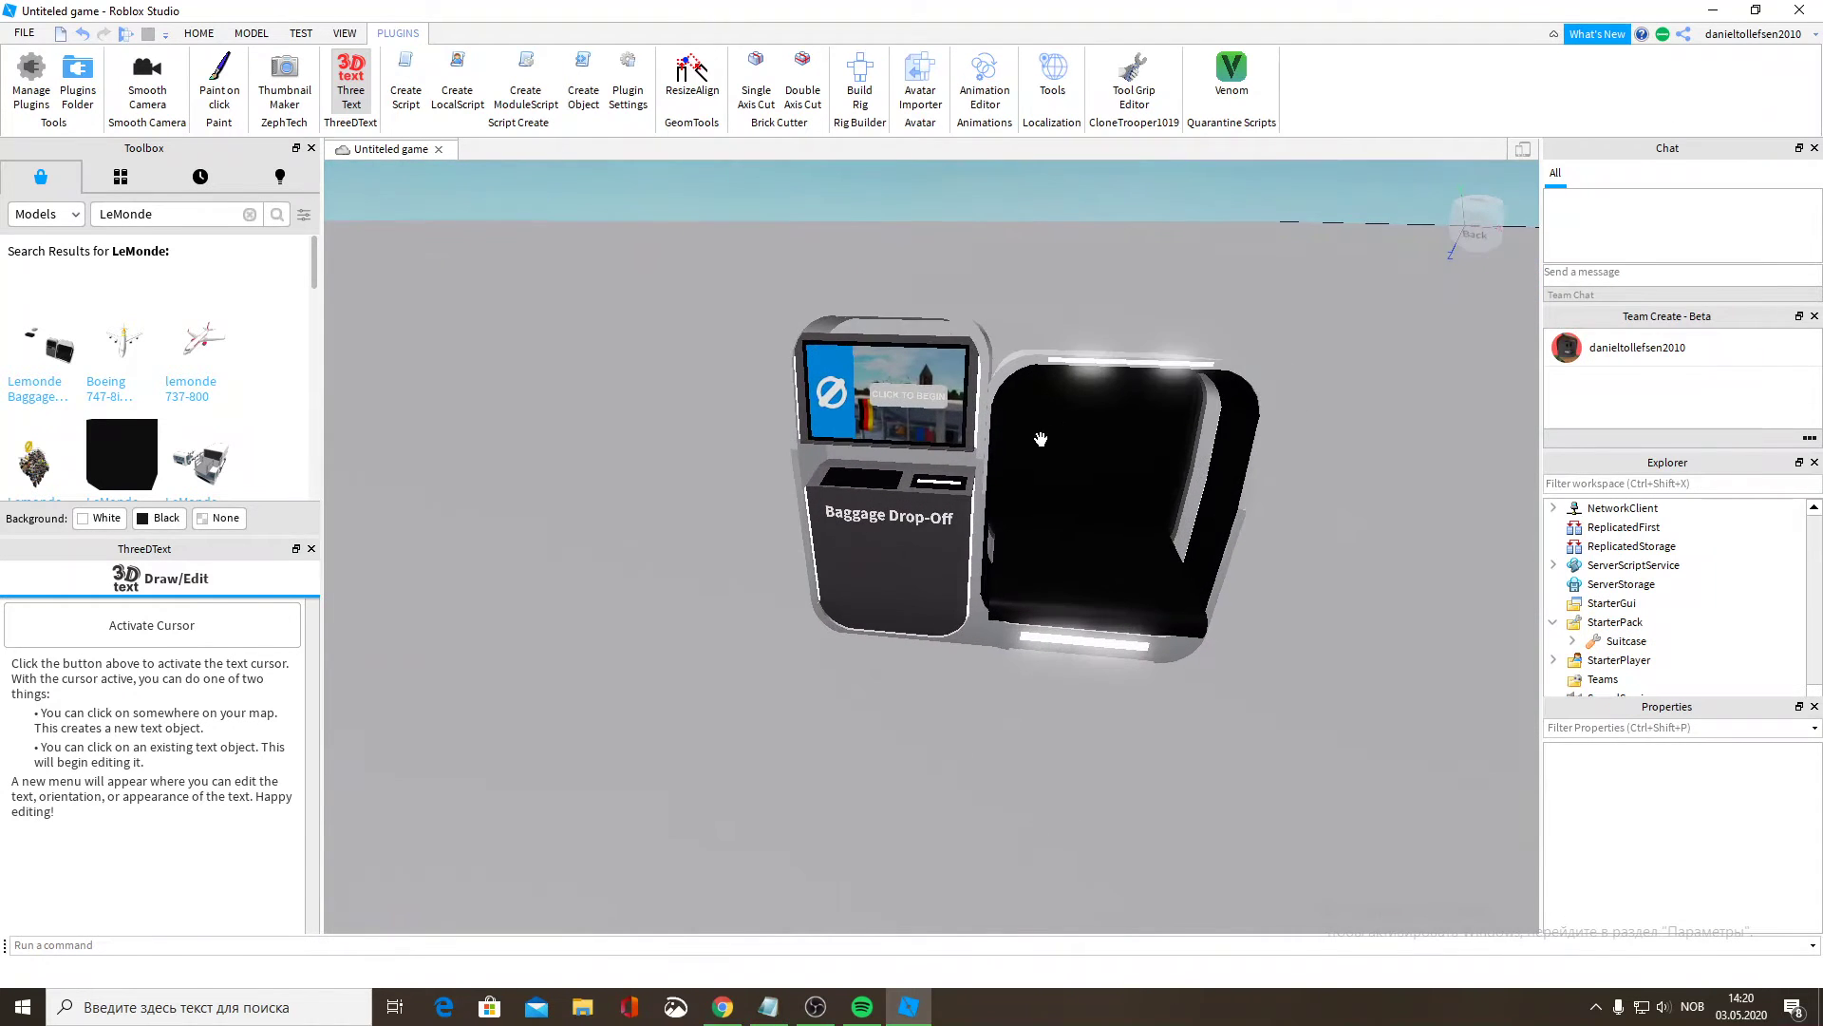
pyautogui.click(1168, 481)
pyautogui.moveTo(1172, 480); pyautogui.dragTo(1120, 537, button='right')
pyautogui.scroll(-3, 1160, 487)
pyautogui.scroll(2, 1120, 537)
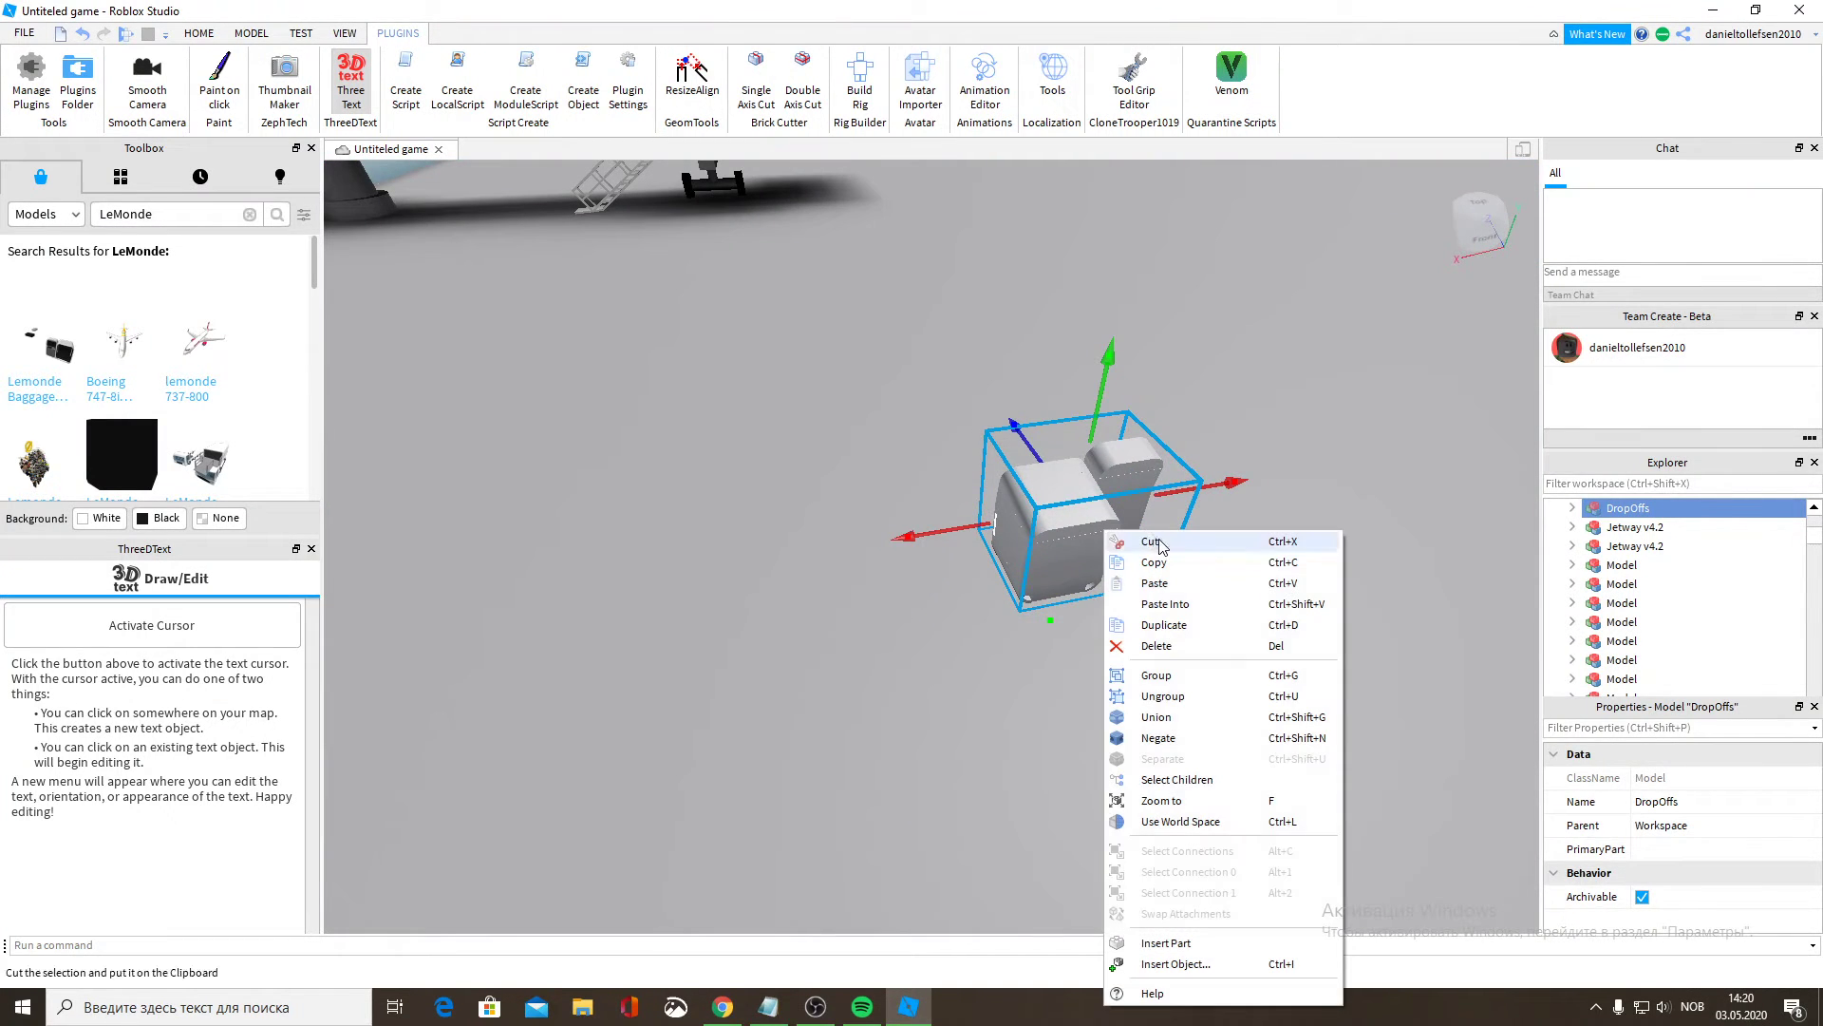
pyautogui.click(1144, 541)
# Look through the LeMonde model search results and clear the search.
pyautogui.scroll(-3, 158, 348)
pyautogui.scroll(-2, 171, 344)
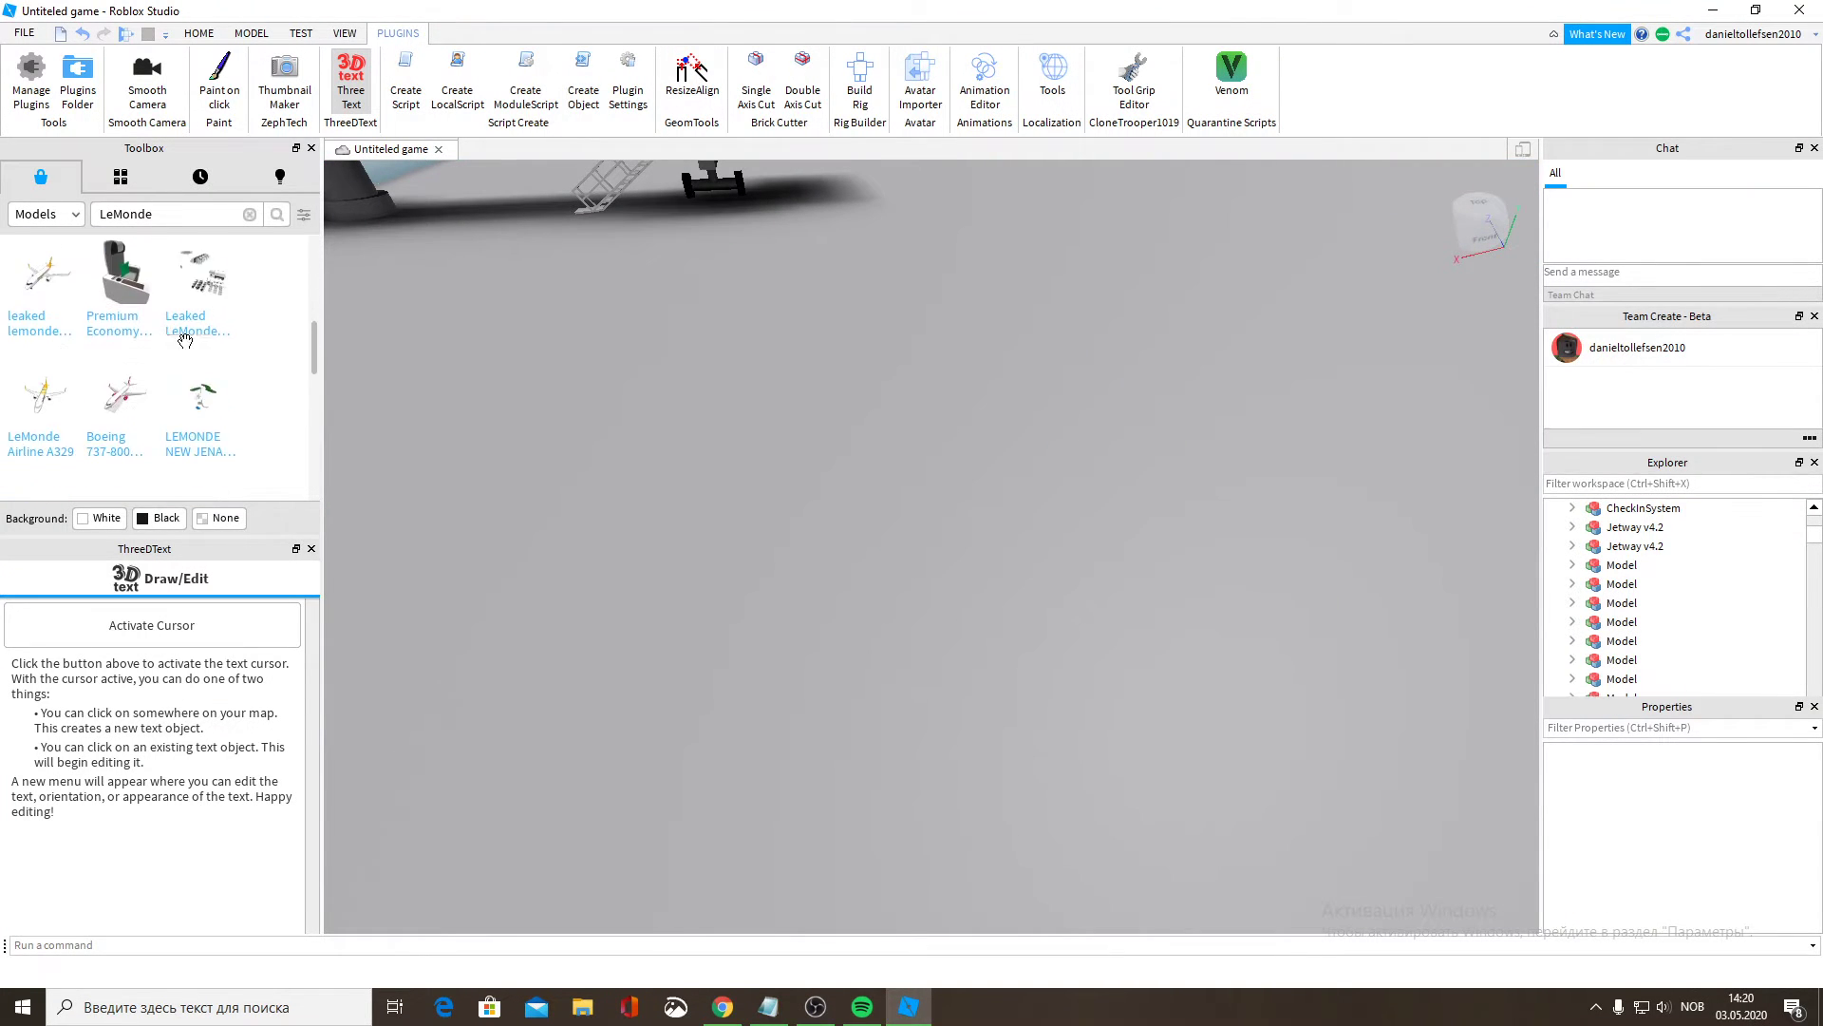
pyautogui.scroll(-5, 207, 335)
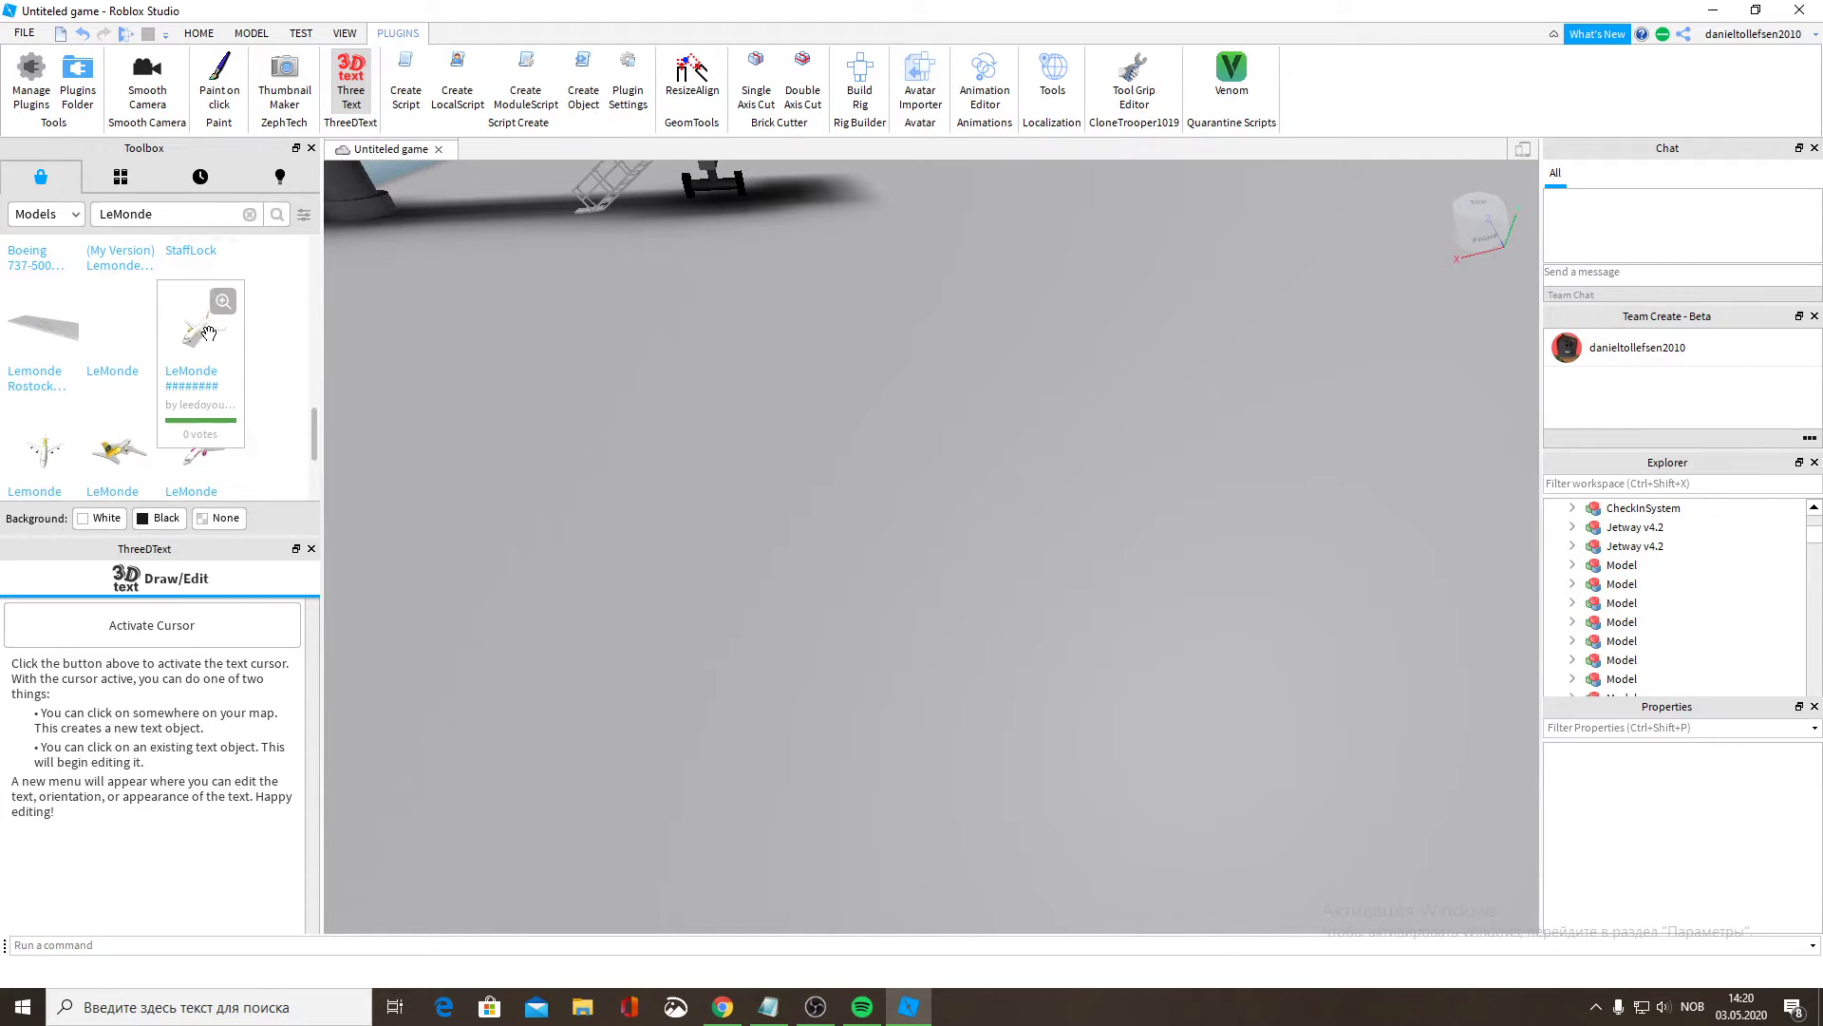
pyautogui.scroll(-5, 210, 331)
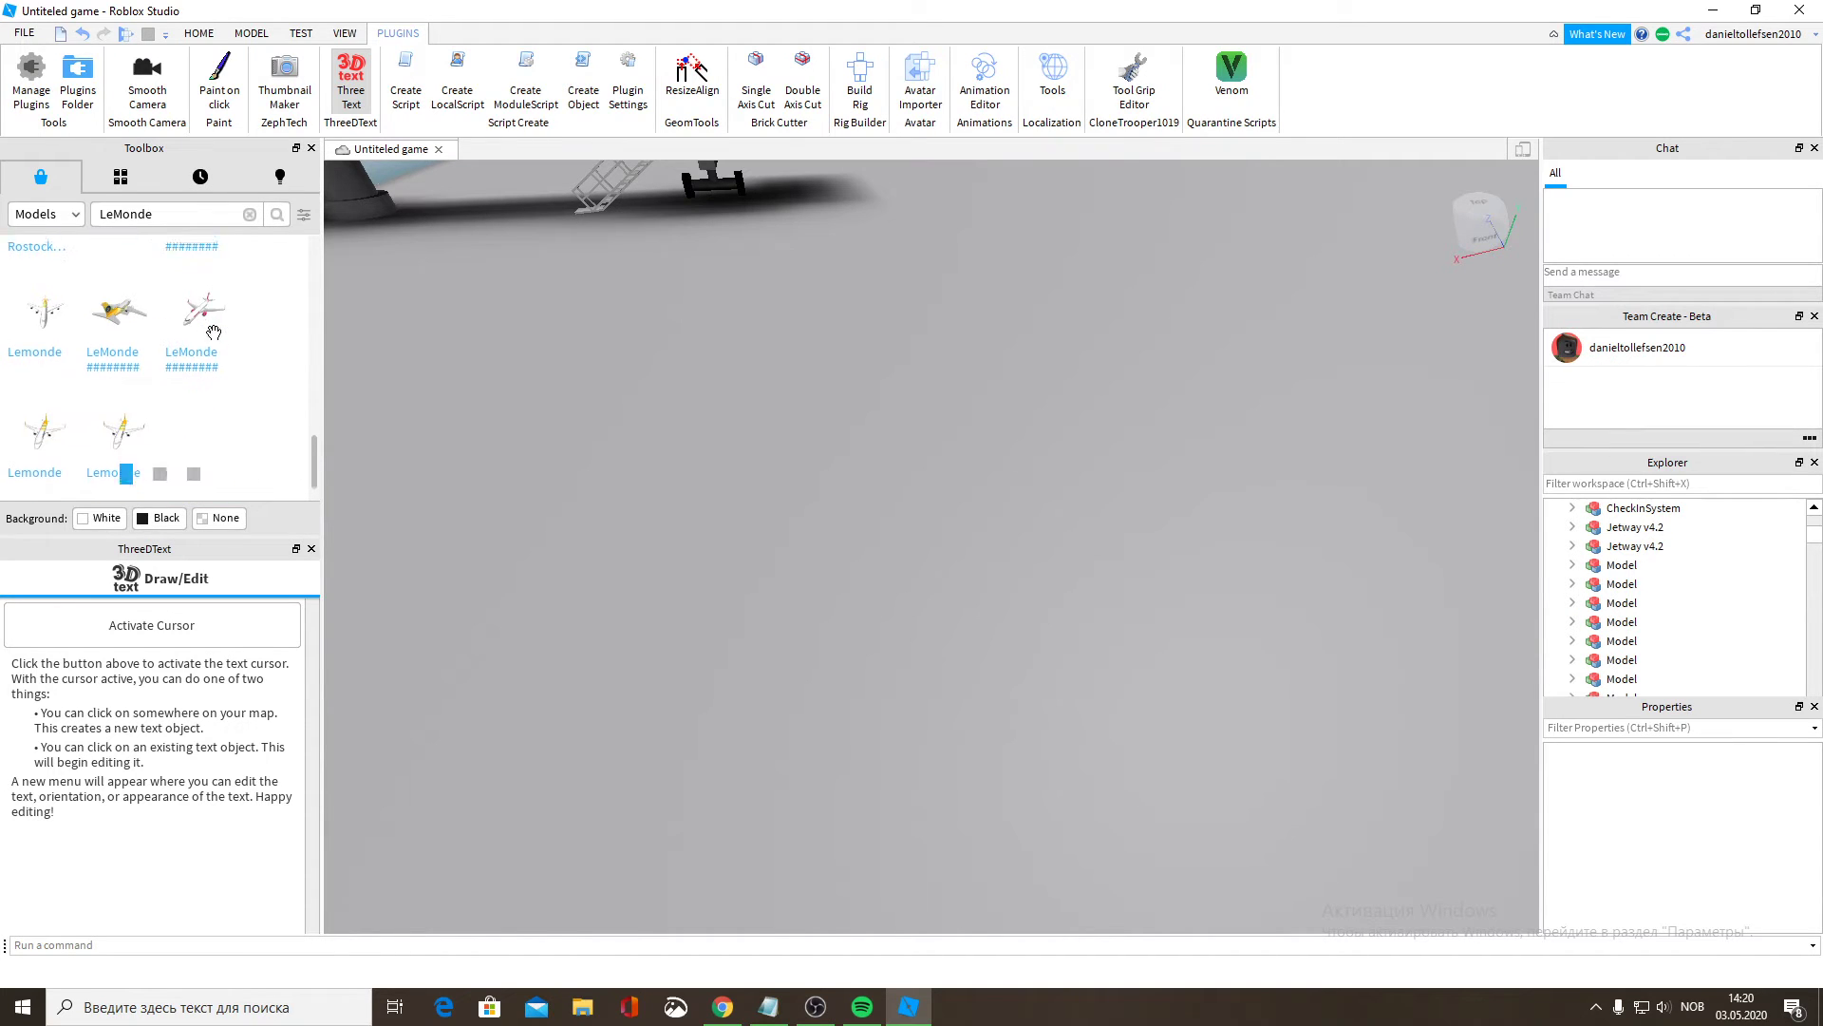
pyautogui.click(252, 212)
# Insert a new block part on the ground near the jetway and colour it Electric blue.
pyautogui.click(200, 35)
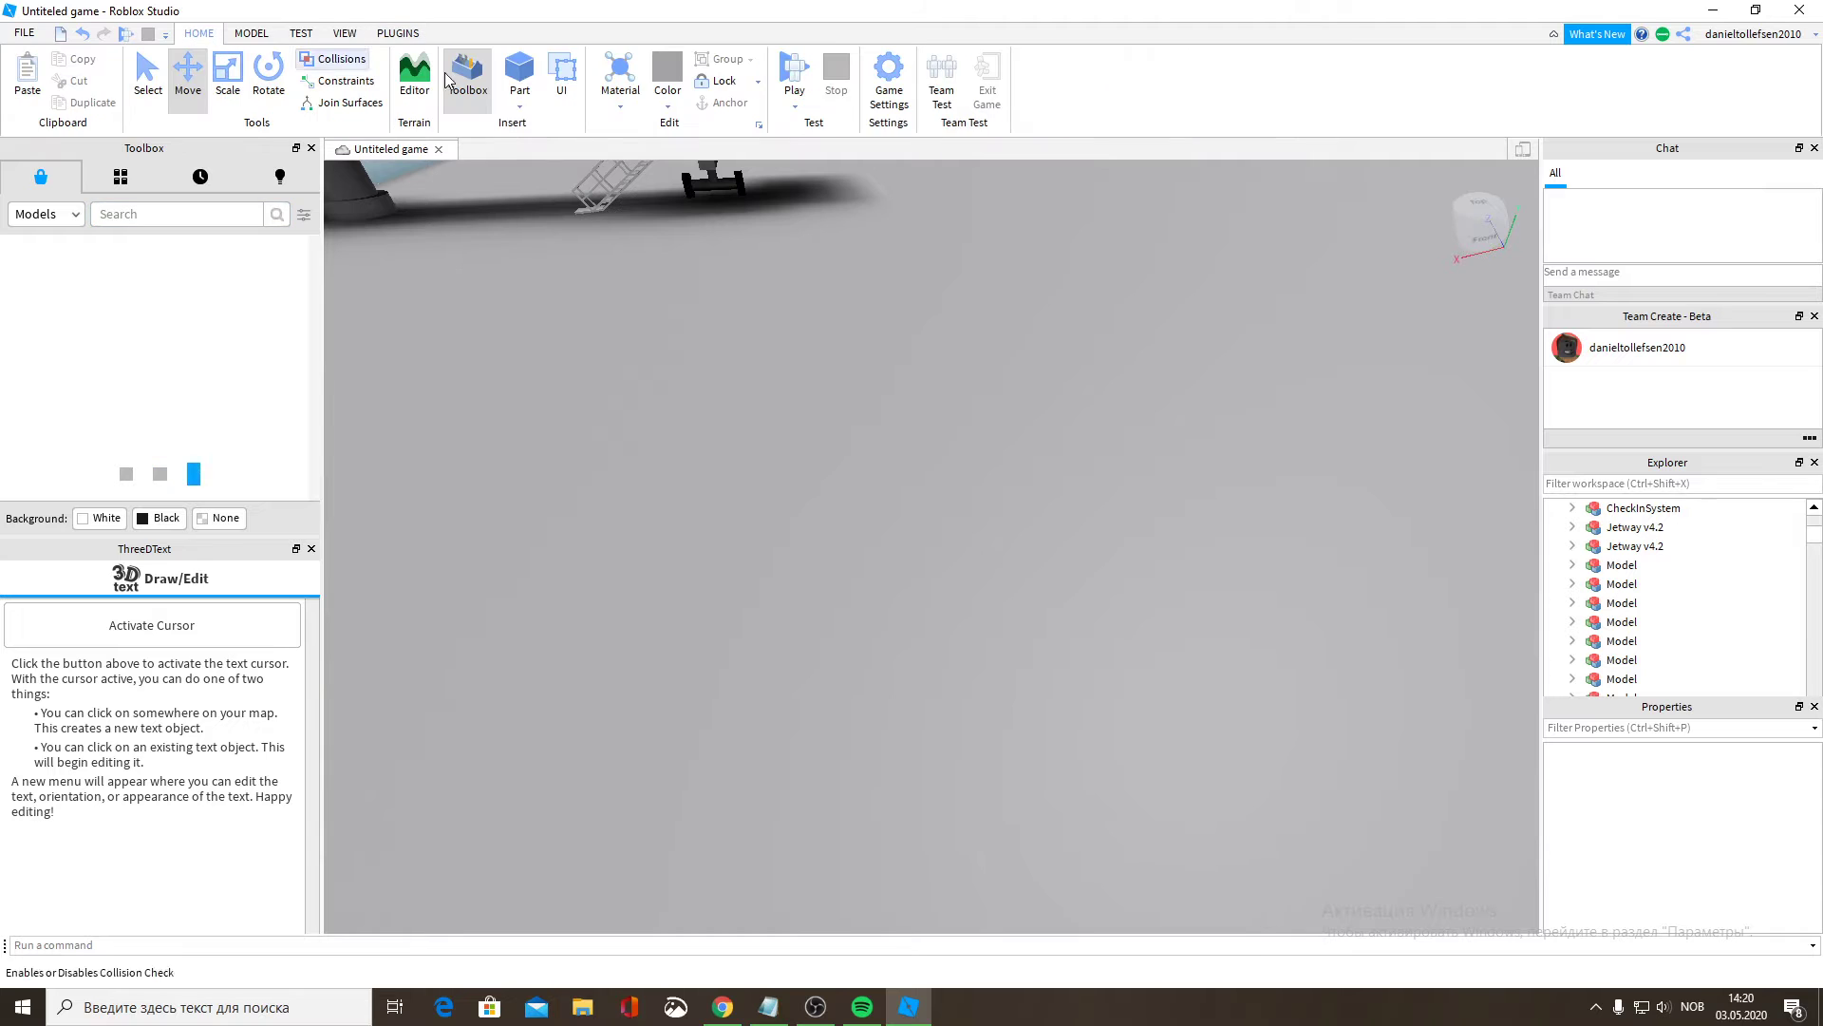
pyautogui.click(532, 110)
pyautogui.click(549, 128)
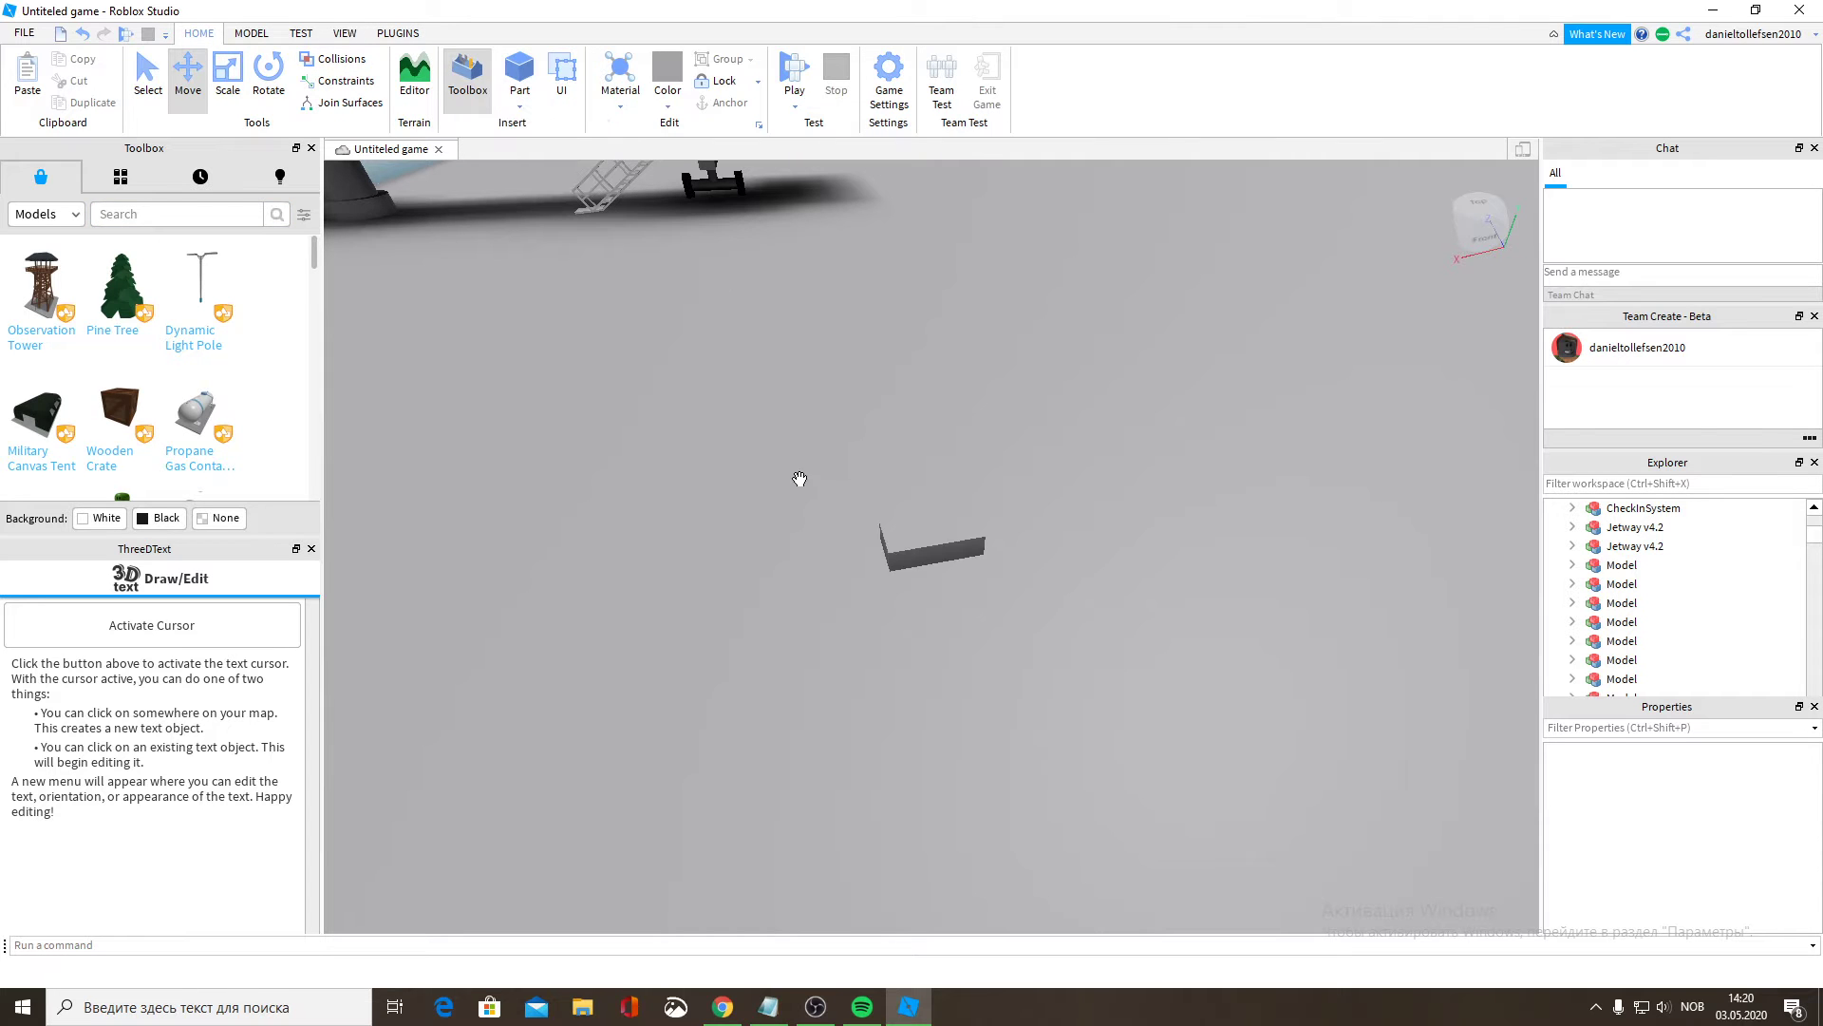
pyautogui.moveTo(798, 476); pyautogui.dragTo(809, 513, button='right')
pyautogui.click(787, 539)
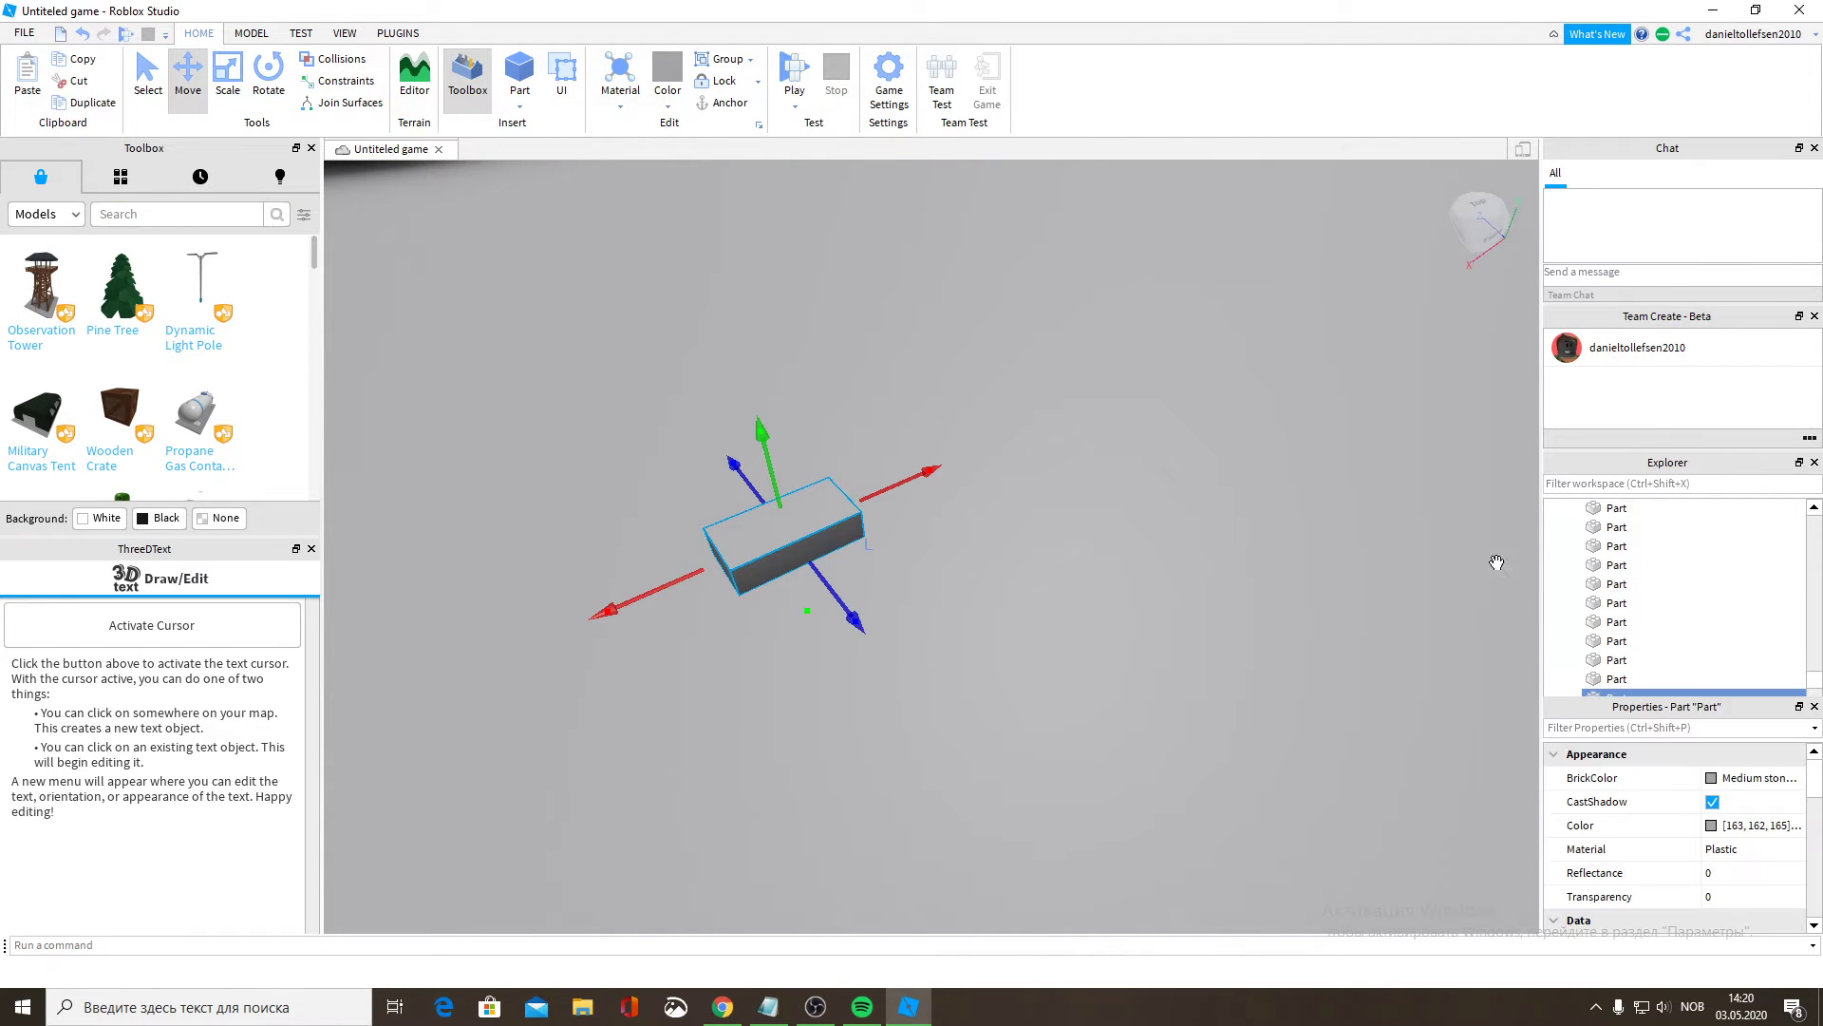
pyautogui.click(1724, 777)
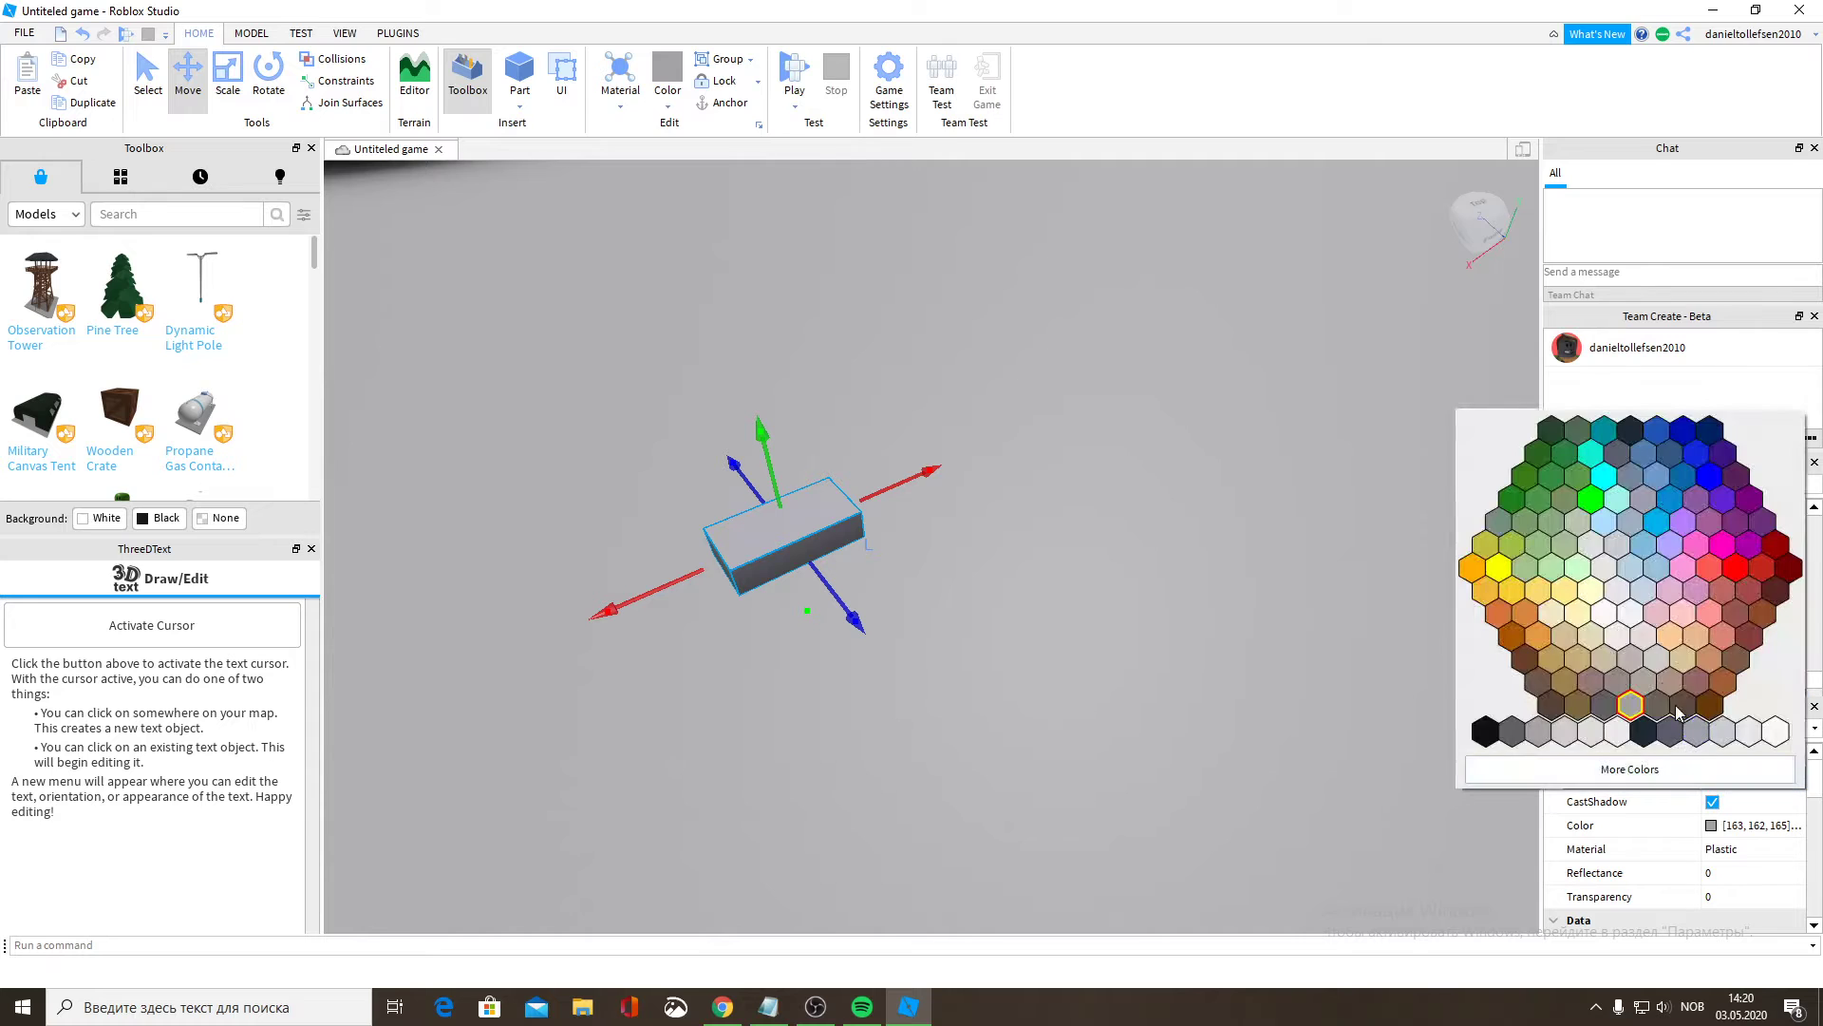
pyautogui.click(1672, 500)
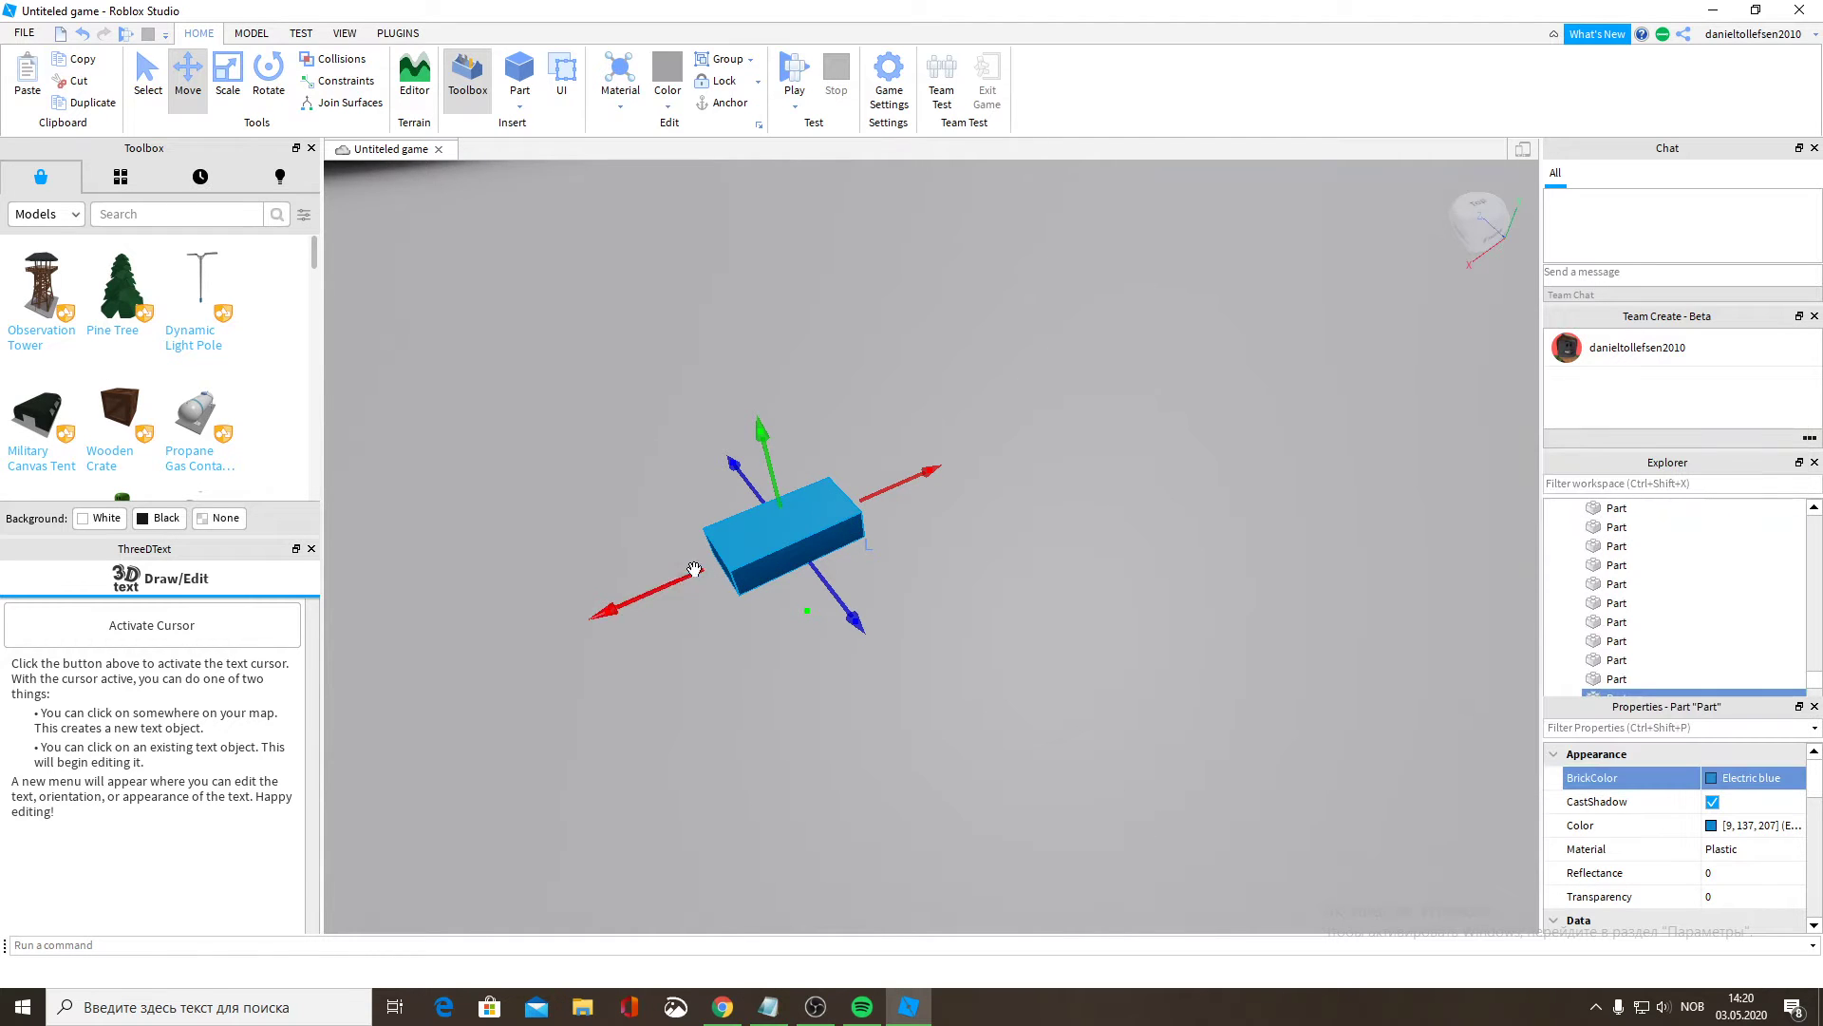
# Scale the blue block's height down to make it a thin flat plate.
pyautogui.moveTo(693, 566); pyautogui.dragTo(693, 561, button='right')
pyautogui.scroll(2, 693, 560)
pyautogui.click(229, 85)
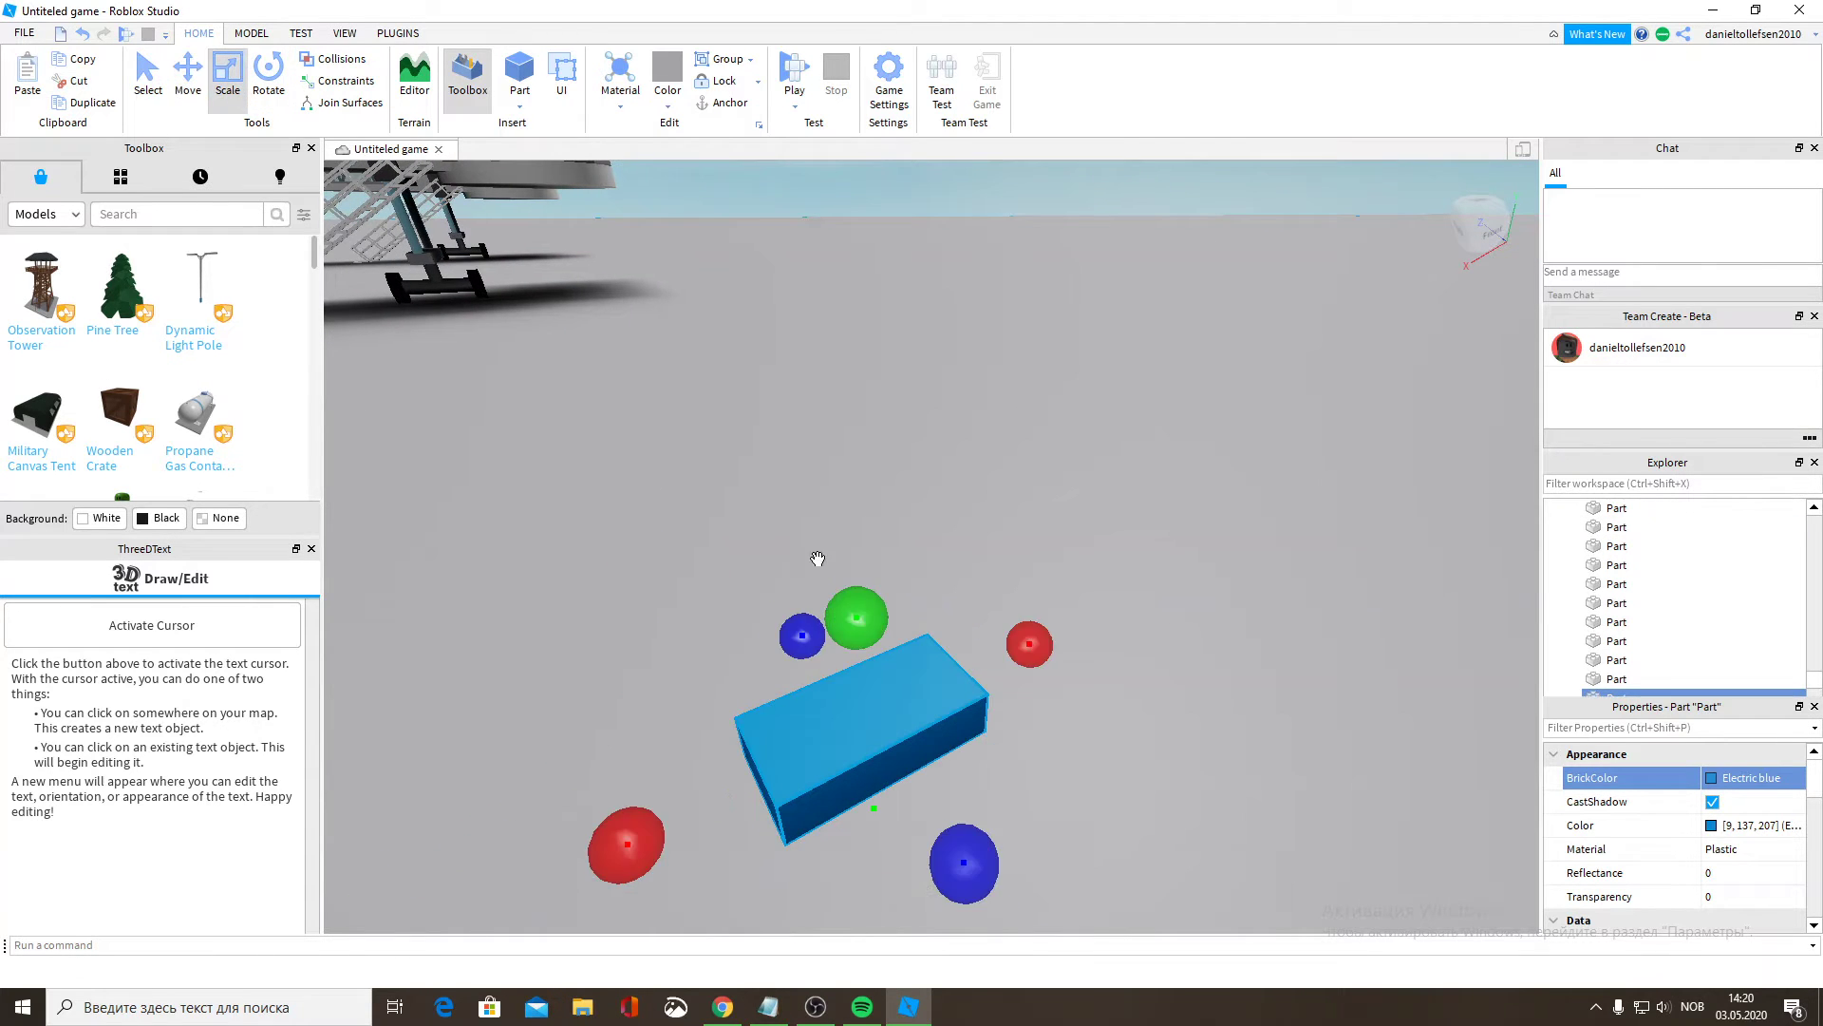
pyautogui.moveTo(854, 615); pyautogui.dragTo(887, 684)
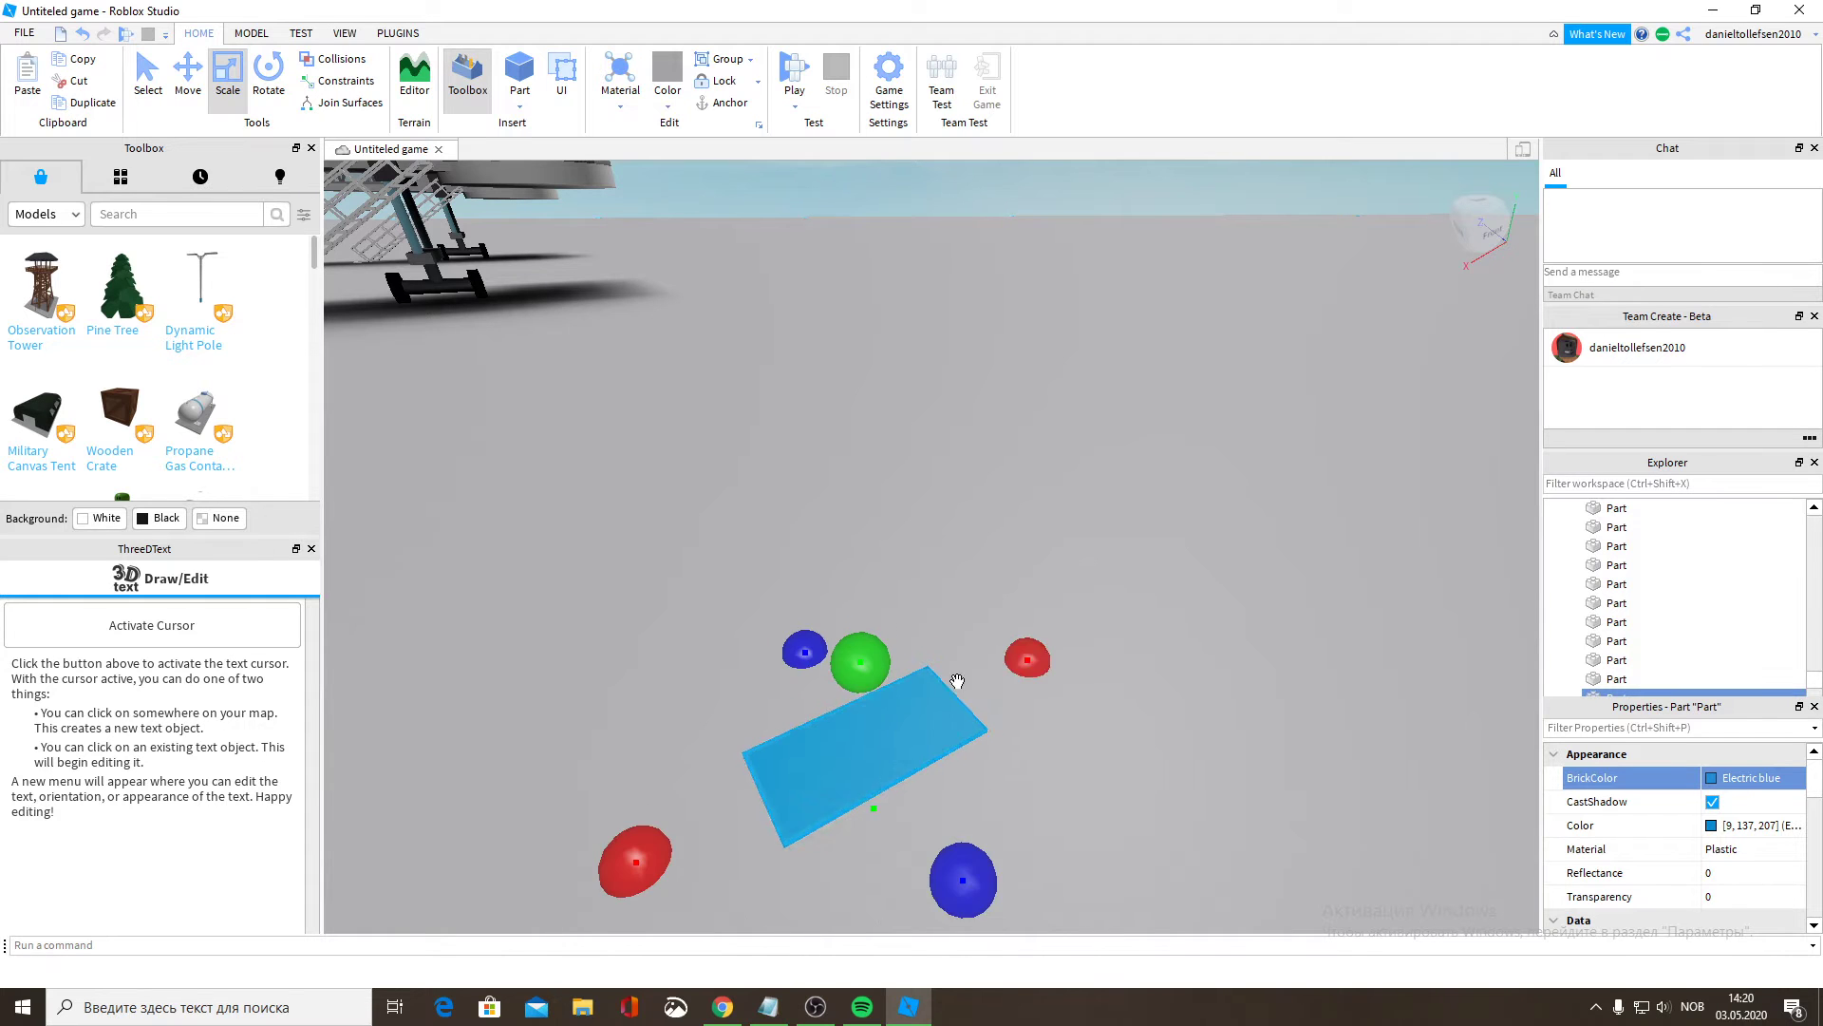
pyautogui.moveTo(1036, 672); pyautogui.dragTo(1022, 676, button='right')
# Scale down the sides of the blue plate until it is a small, nearly square tile.
pyautogui.moveTo(1046, 677); pyautogui.dragTo(1060, 674)
pyautogui.moveTo(1343, 726); pyautogui.dragTo(1322, 720)
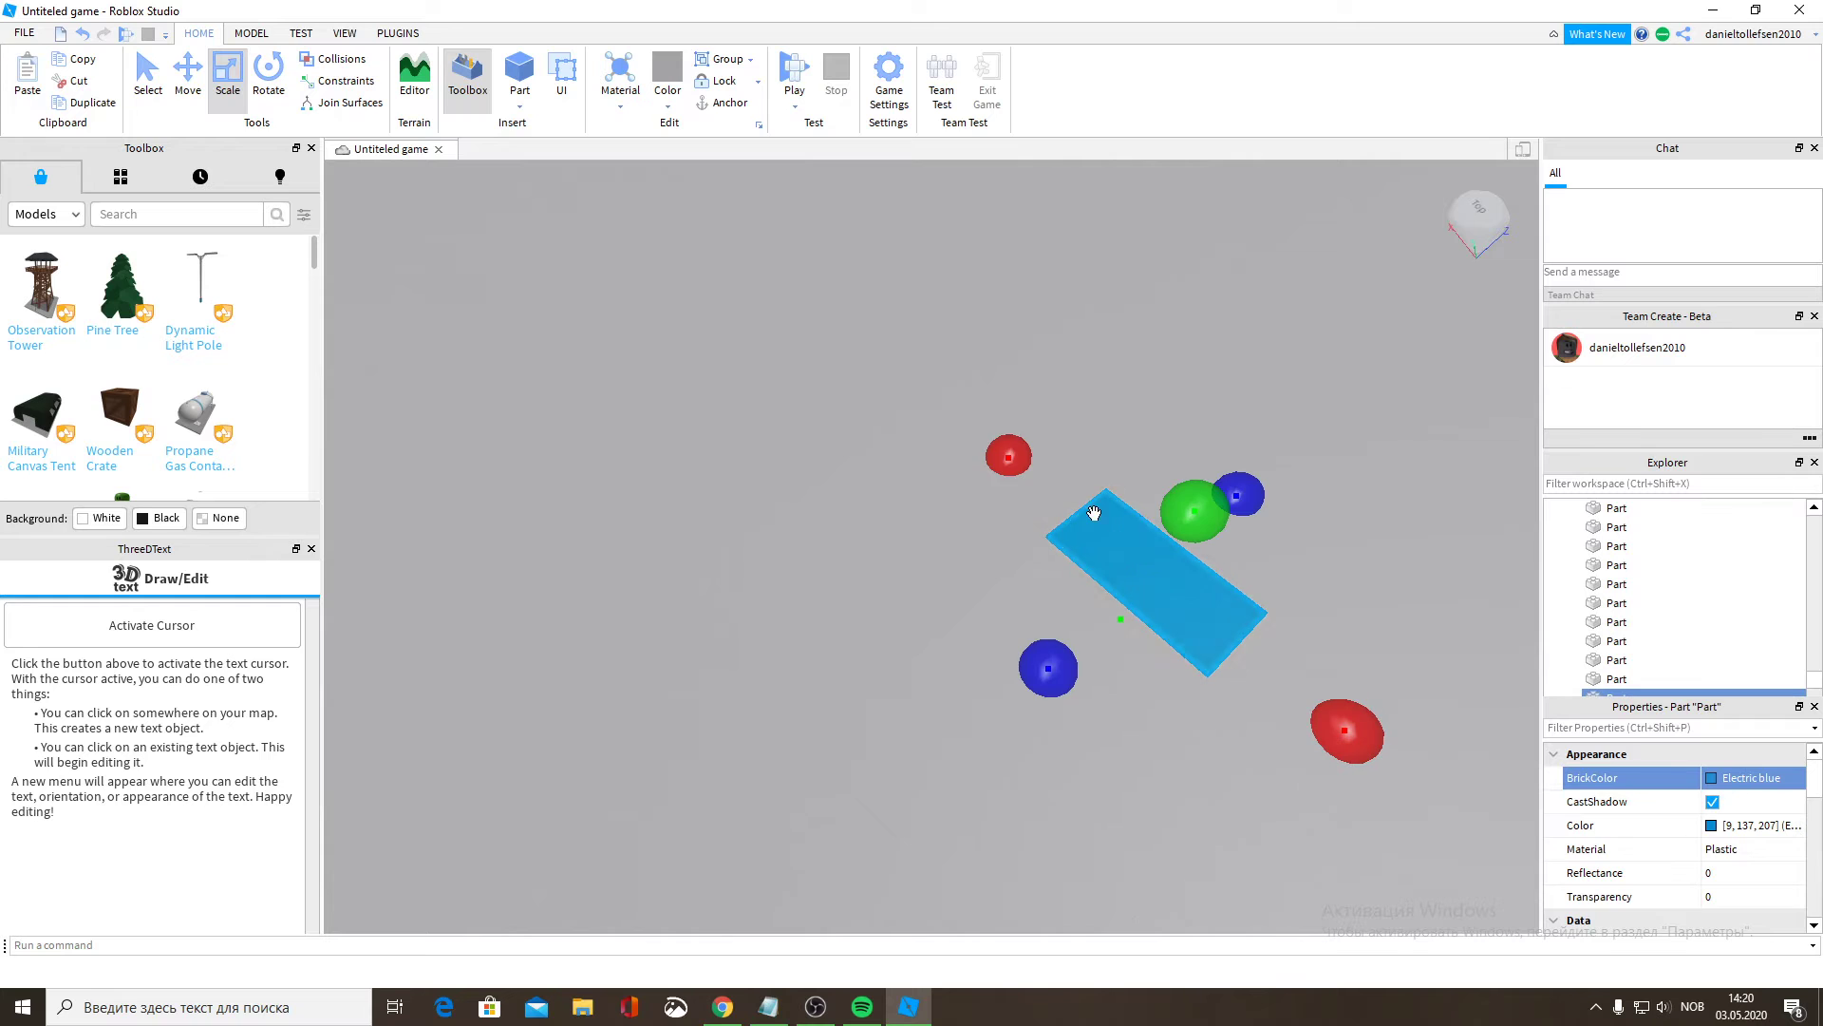
pyautogui.moveTo(1007, 451); pyautogui.dragTo(1026, 472)
pyautogui.moveTo(841, 652); pyautogui.dragTo(843, 652, button='right')
pyautogui.scroll(1, 902, 652)
pyautogui.moveTo(759, 571); pyautogui.dragTo(737, 570)
pyautogui.press('d')
pyautogui.moveTo(940, 518); pyautogui.dragTo(940, 518, button='right')
pyautogui.moveTo(1001, 442); pyautogui.dragTo(1010, 444)
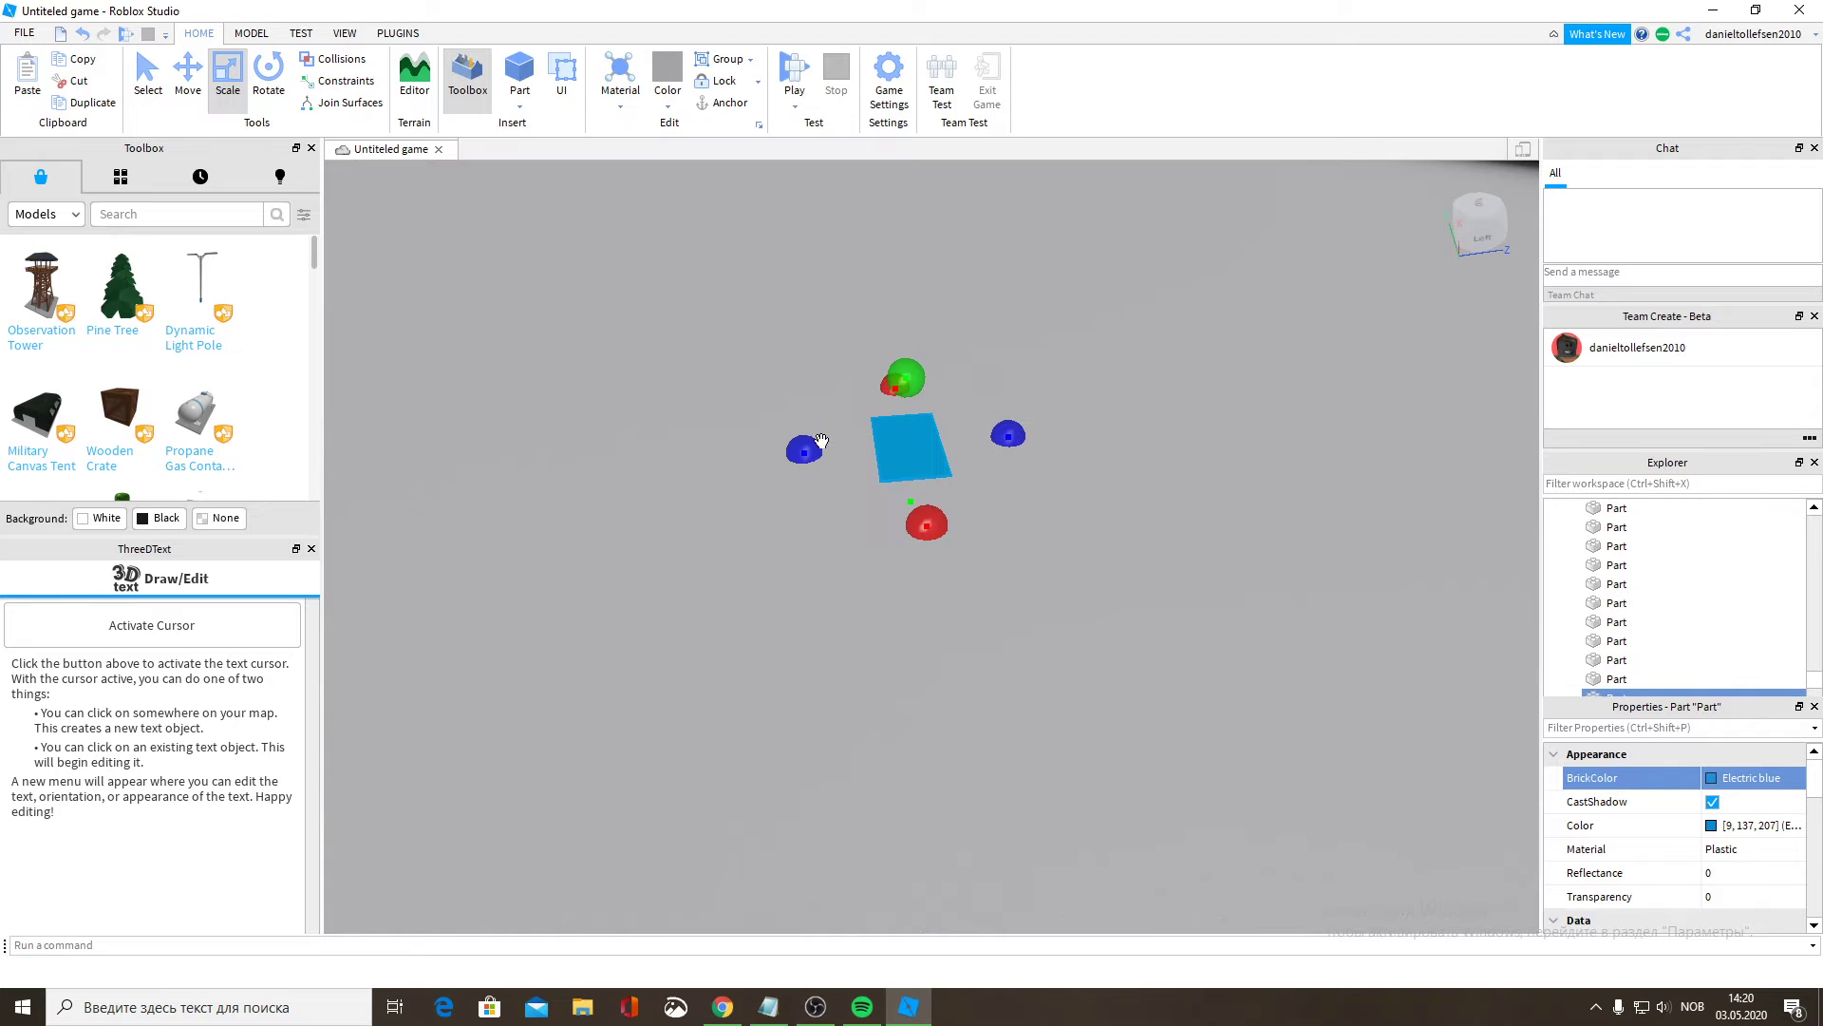
pyautogui.moveTo(820, 444); pyautogui.dragTo(813, 443)
# Switch to the Select tool, open the Tool Grip Editor plugin and select the small blue tile.
pyautogui.press('s')
pyautogui.press('a')
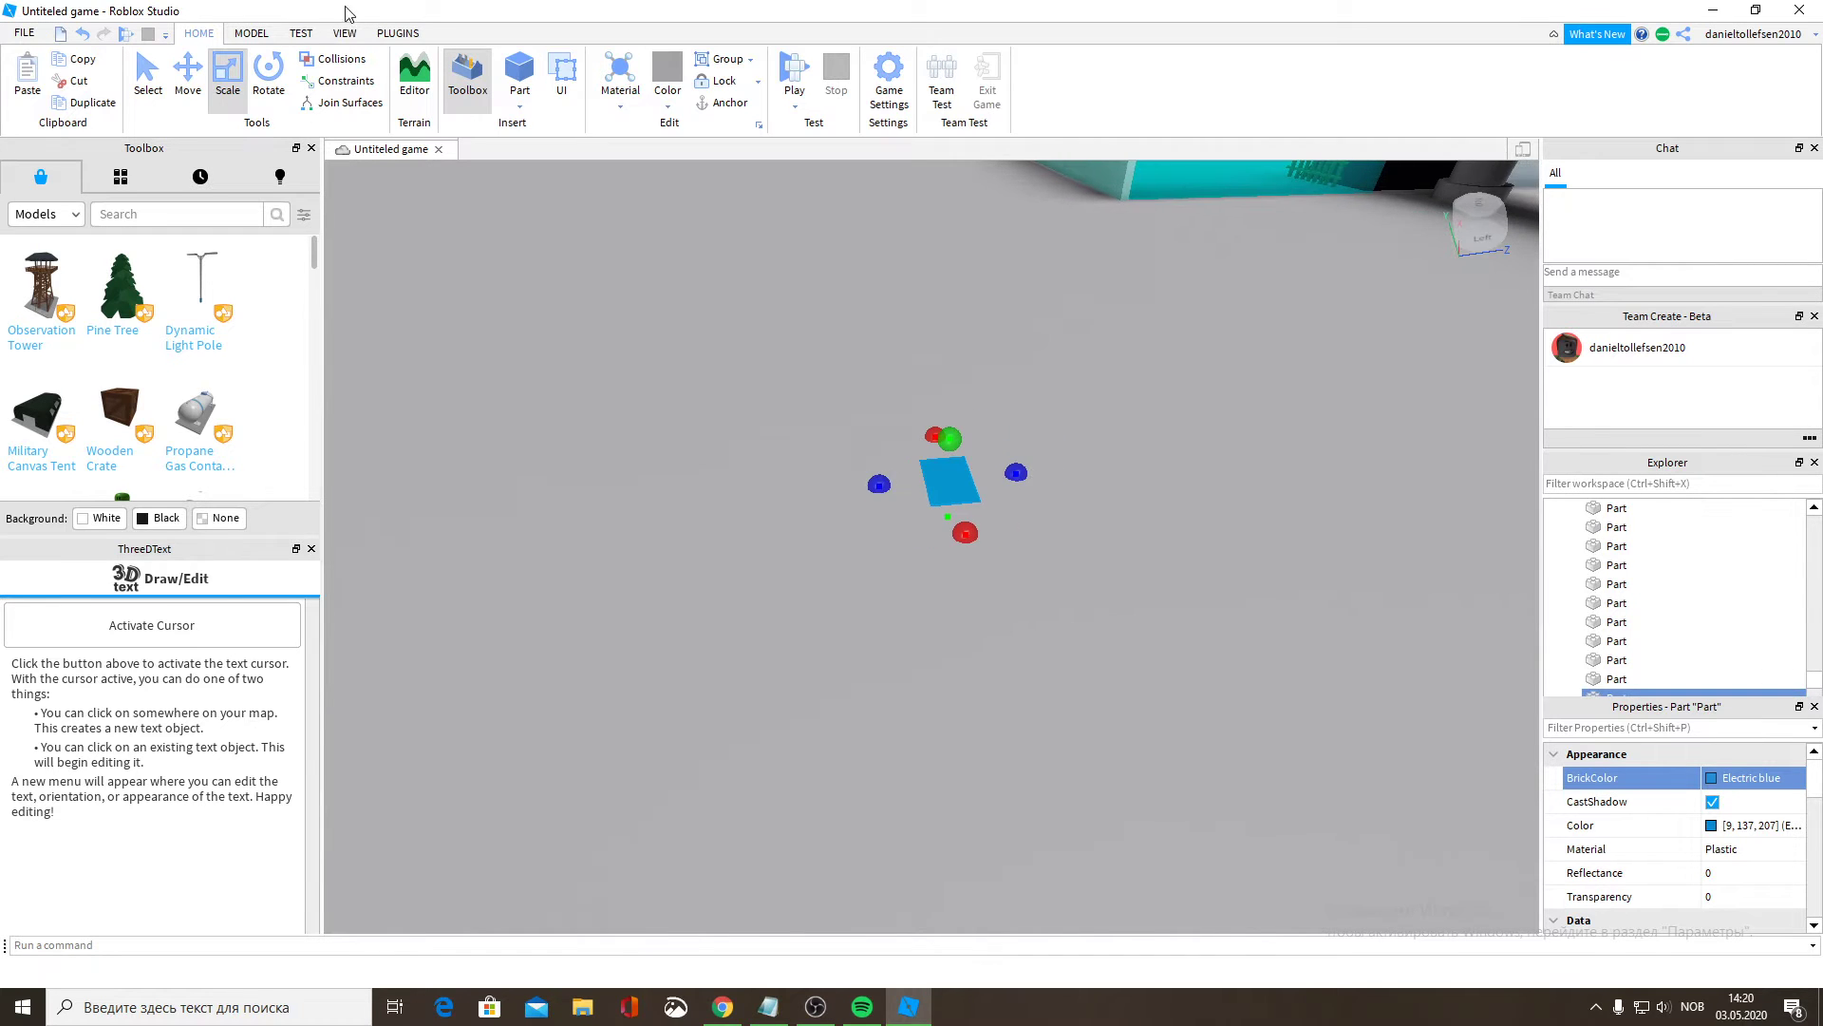
pyautogui.press('w')
pyautogui.click(143, 71)
pyautogui.moveTo(953, 486); pyautogui.dragTo(989, 451, button='right')
pyautogui.click(952, 490)
pyautogui.click(991, 452)
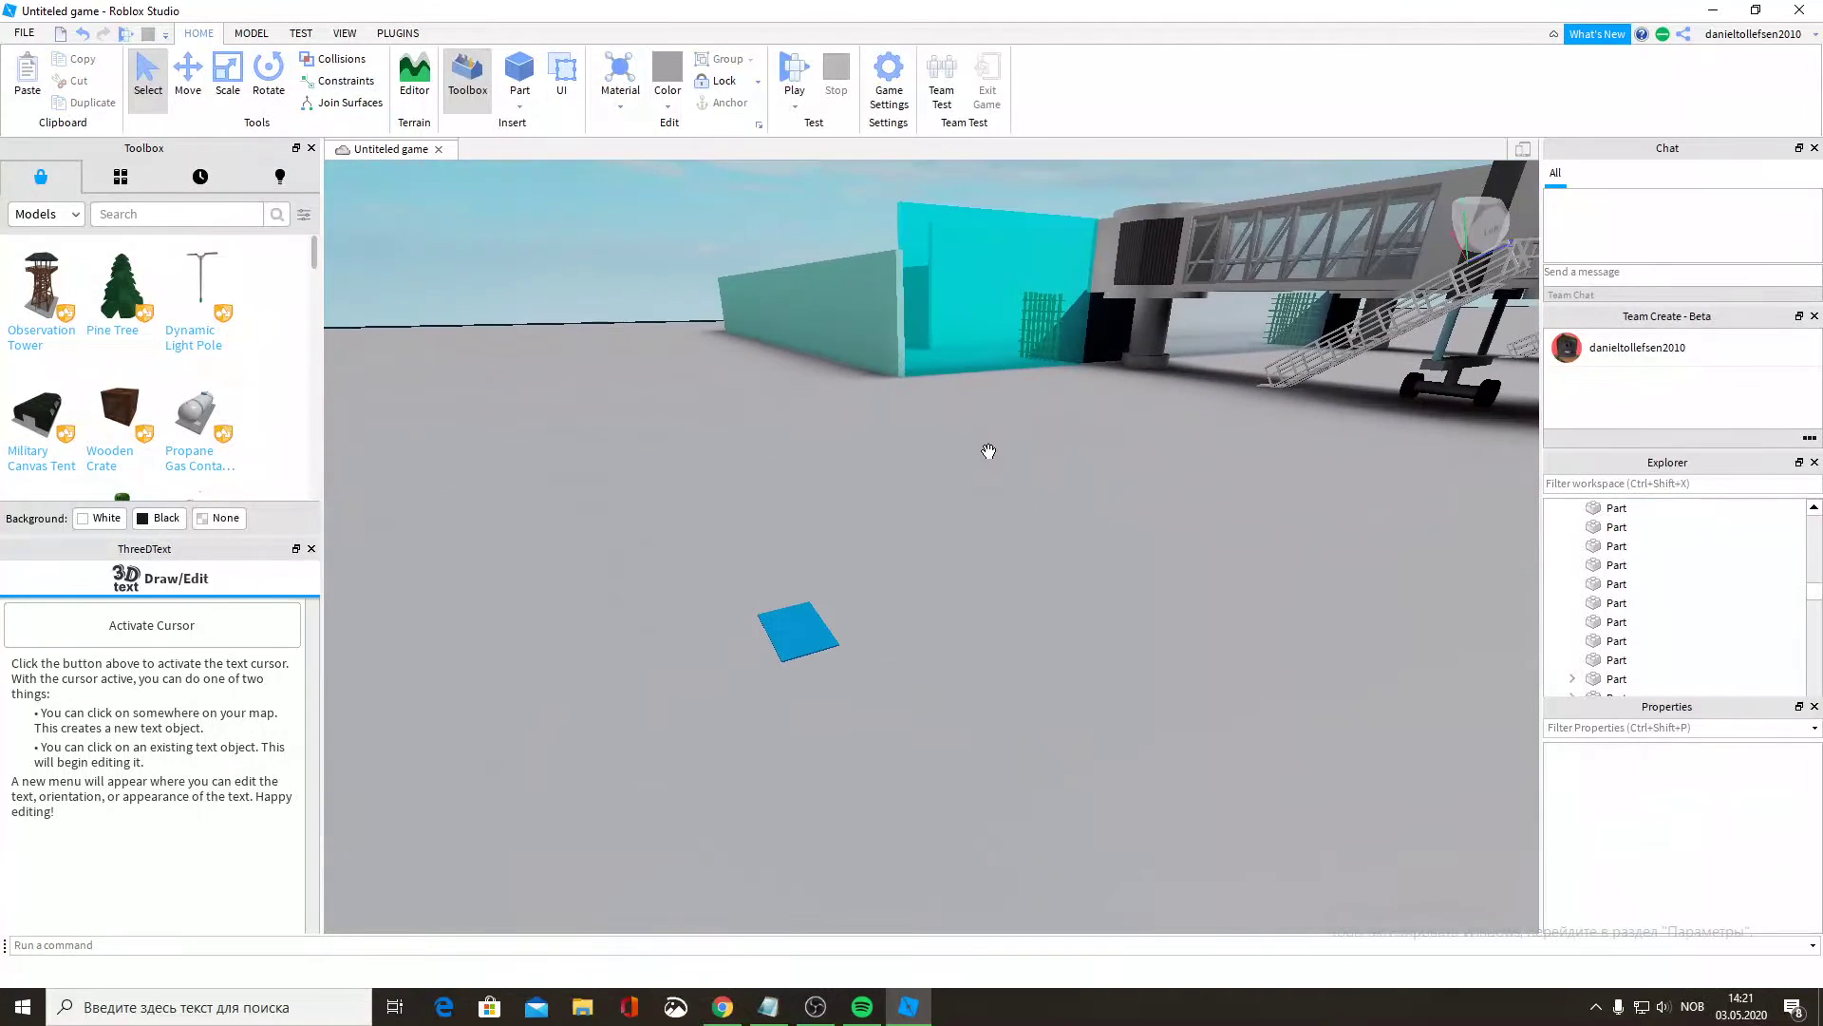
pyautogui.click(398, 34)
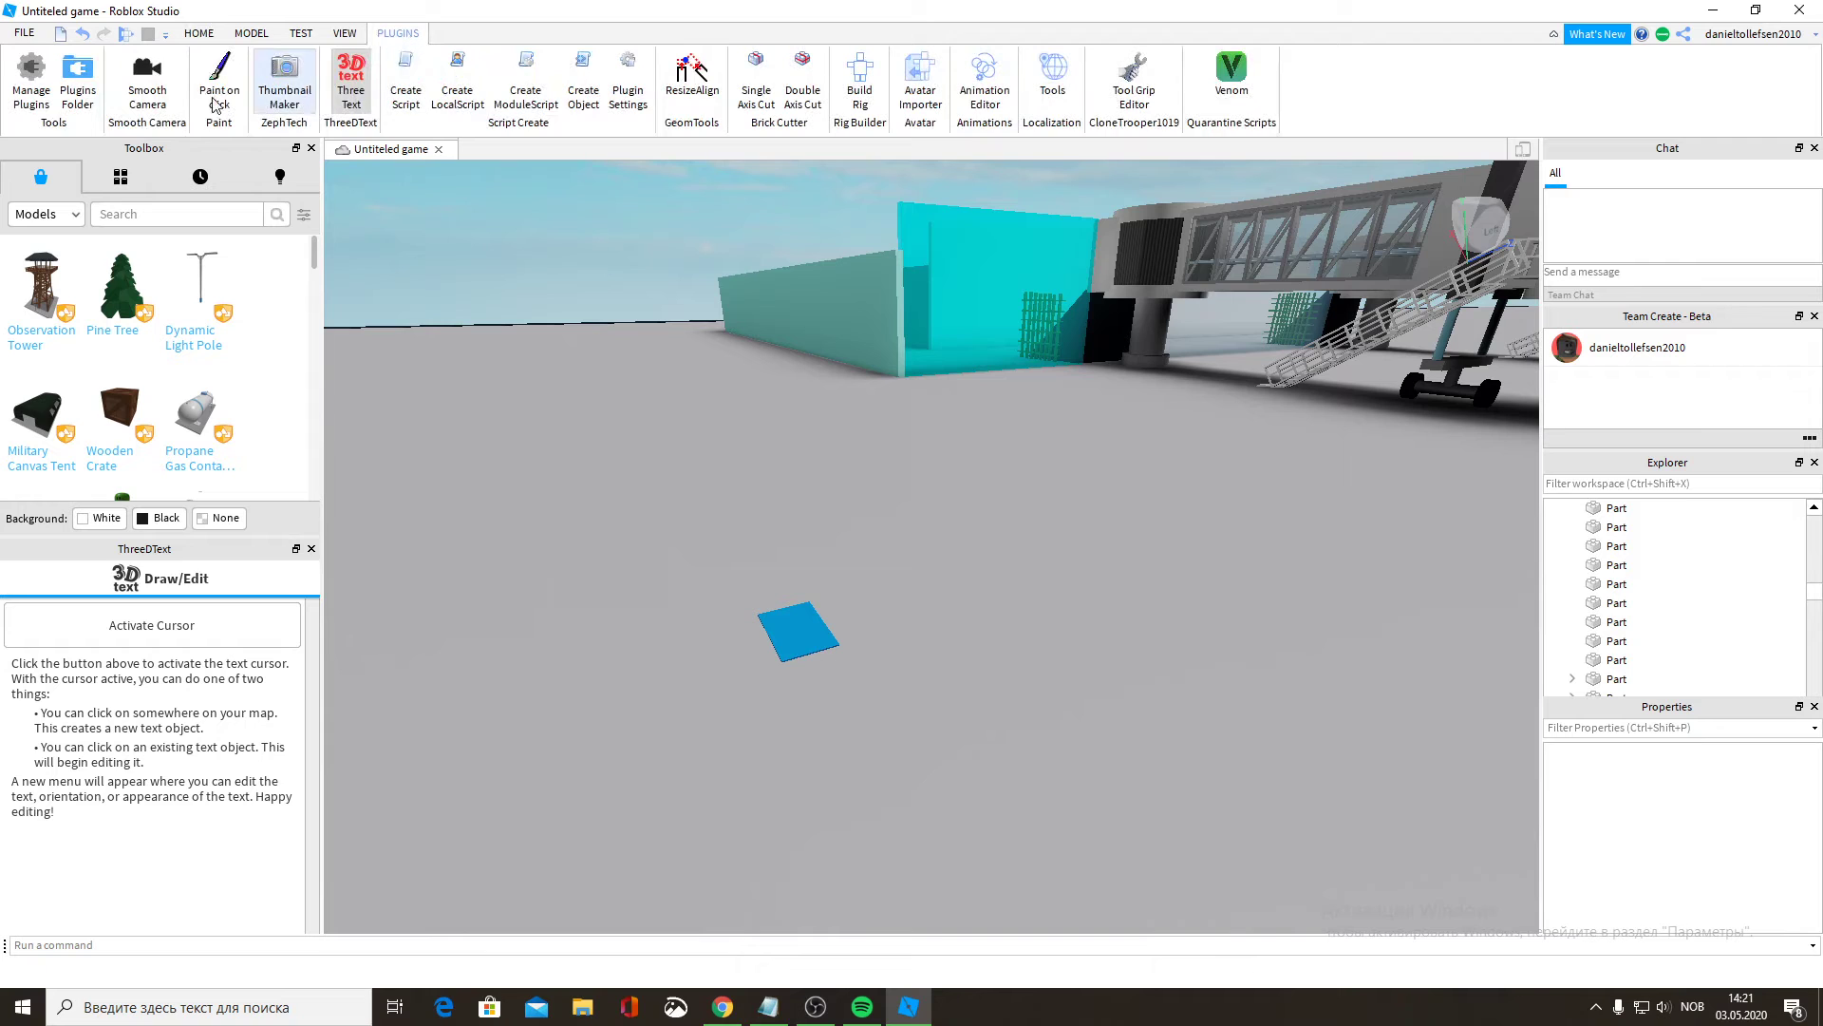
pyautogui.click(1133, 99)
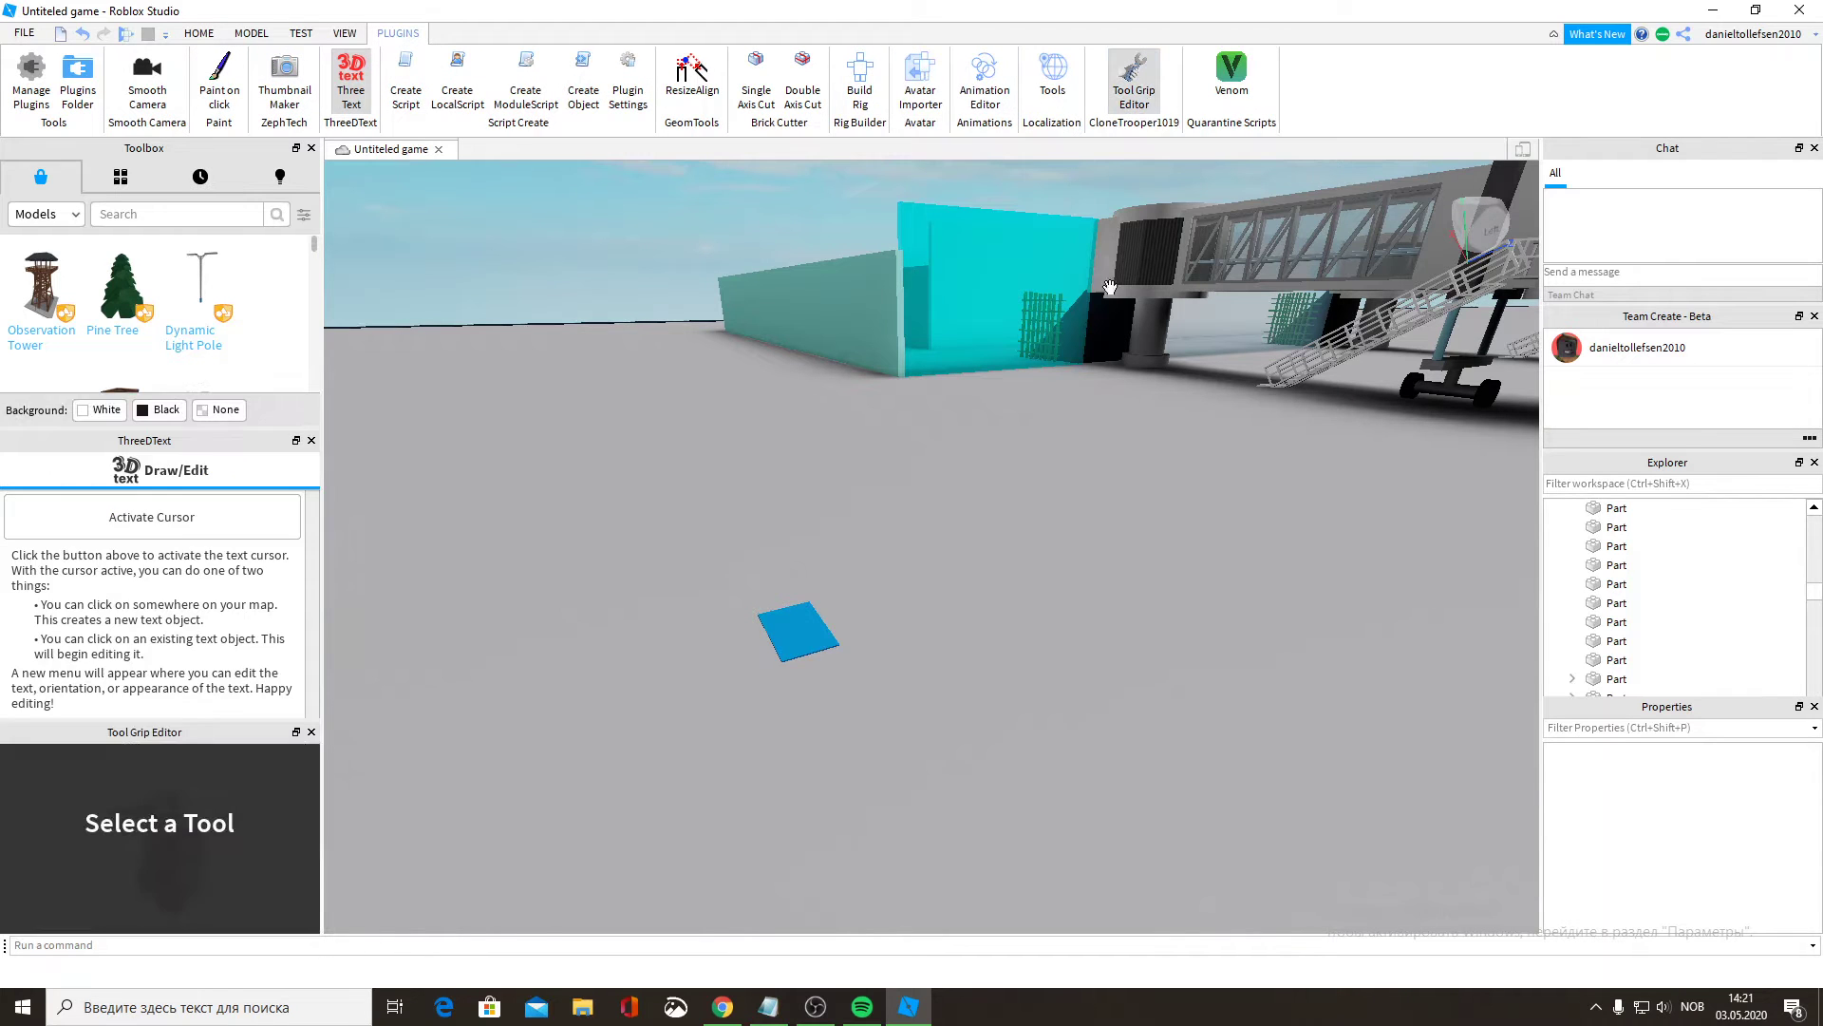
pyautogui.moveTo(1070, 358); pyautogui.dragTo(995, 404, button='right')
pyautogui.click(924, 456)
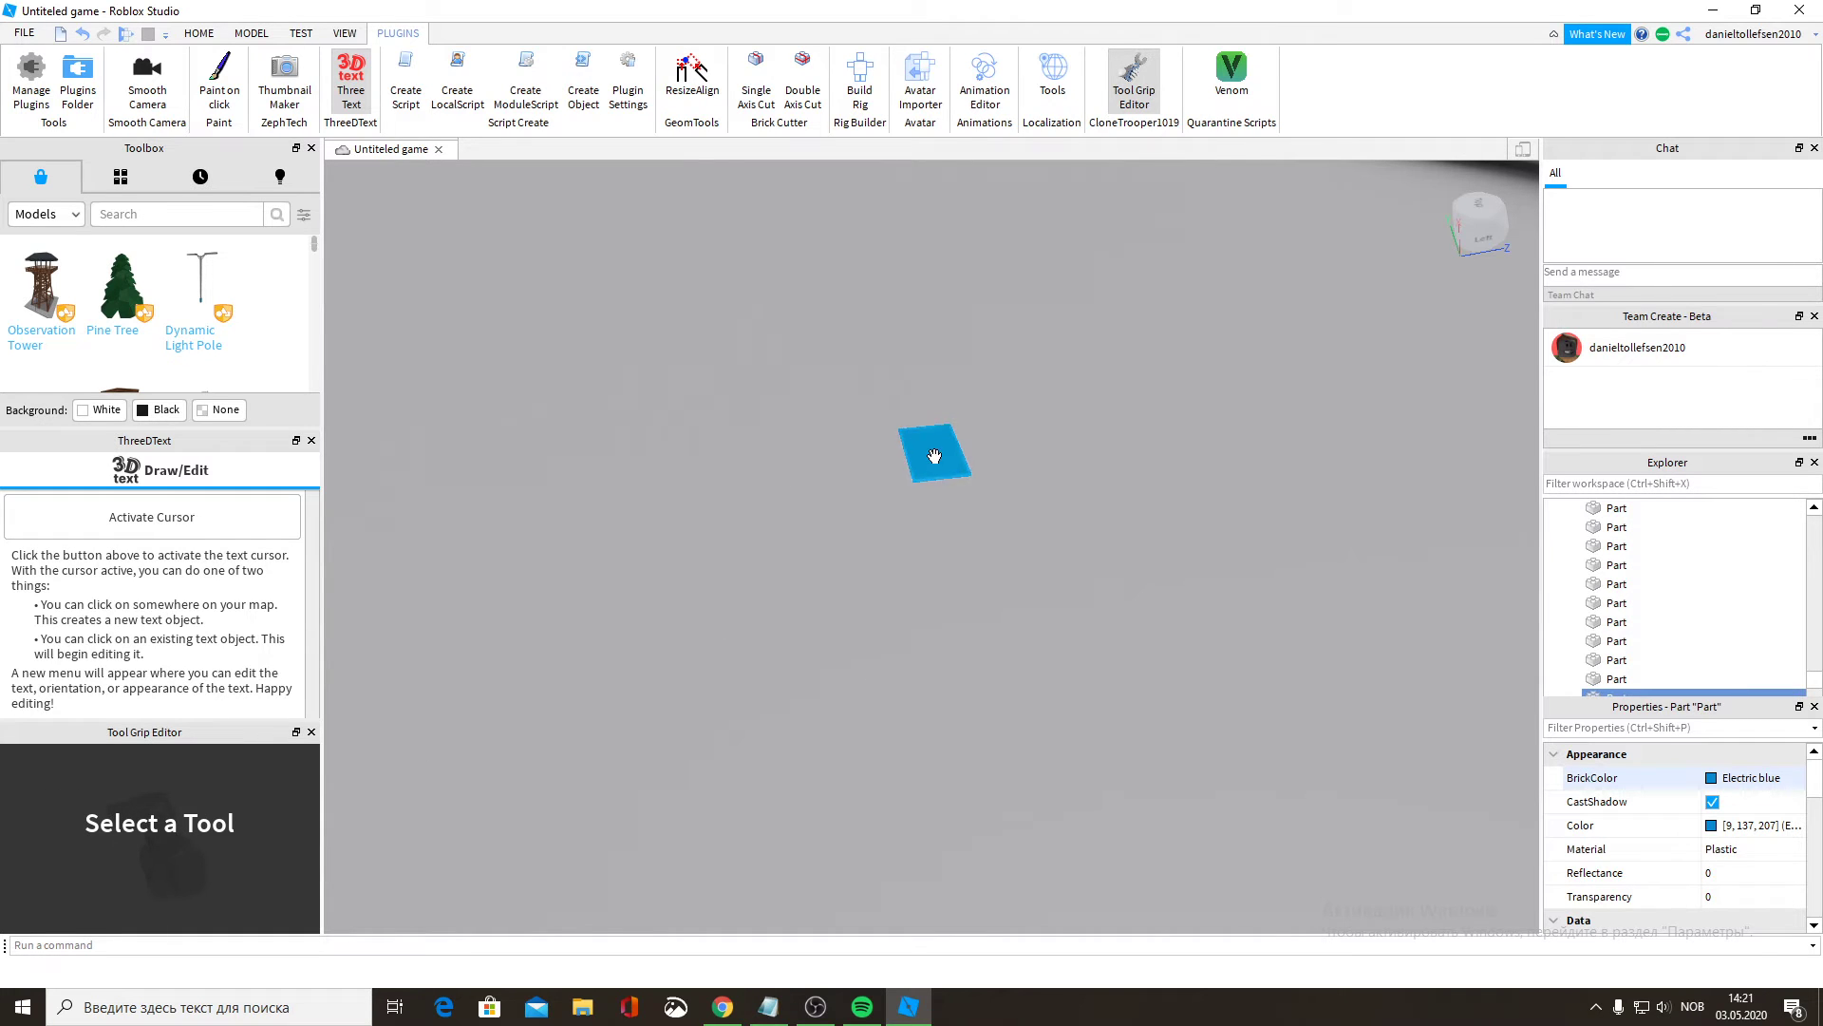
# Cut the small blue tile from the workspace to the clipboard.
pyautogui.scroll(-1, 1647, 625)
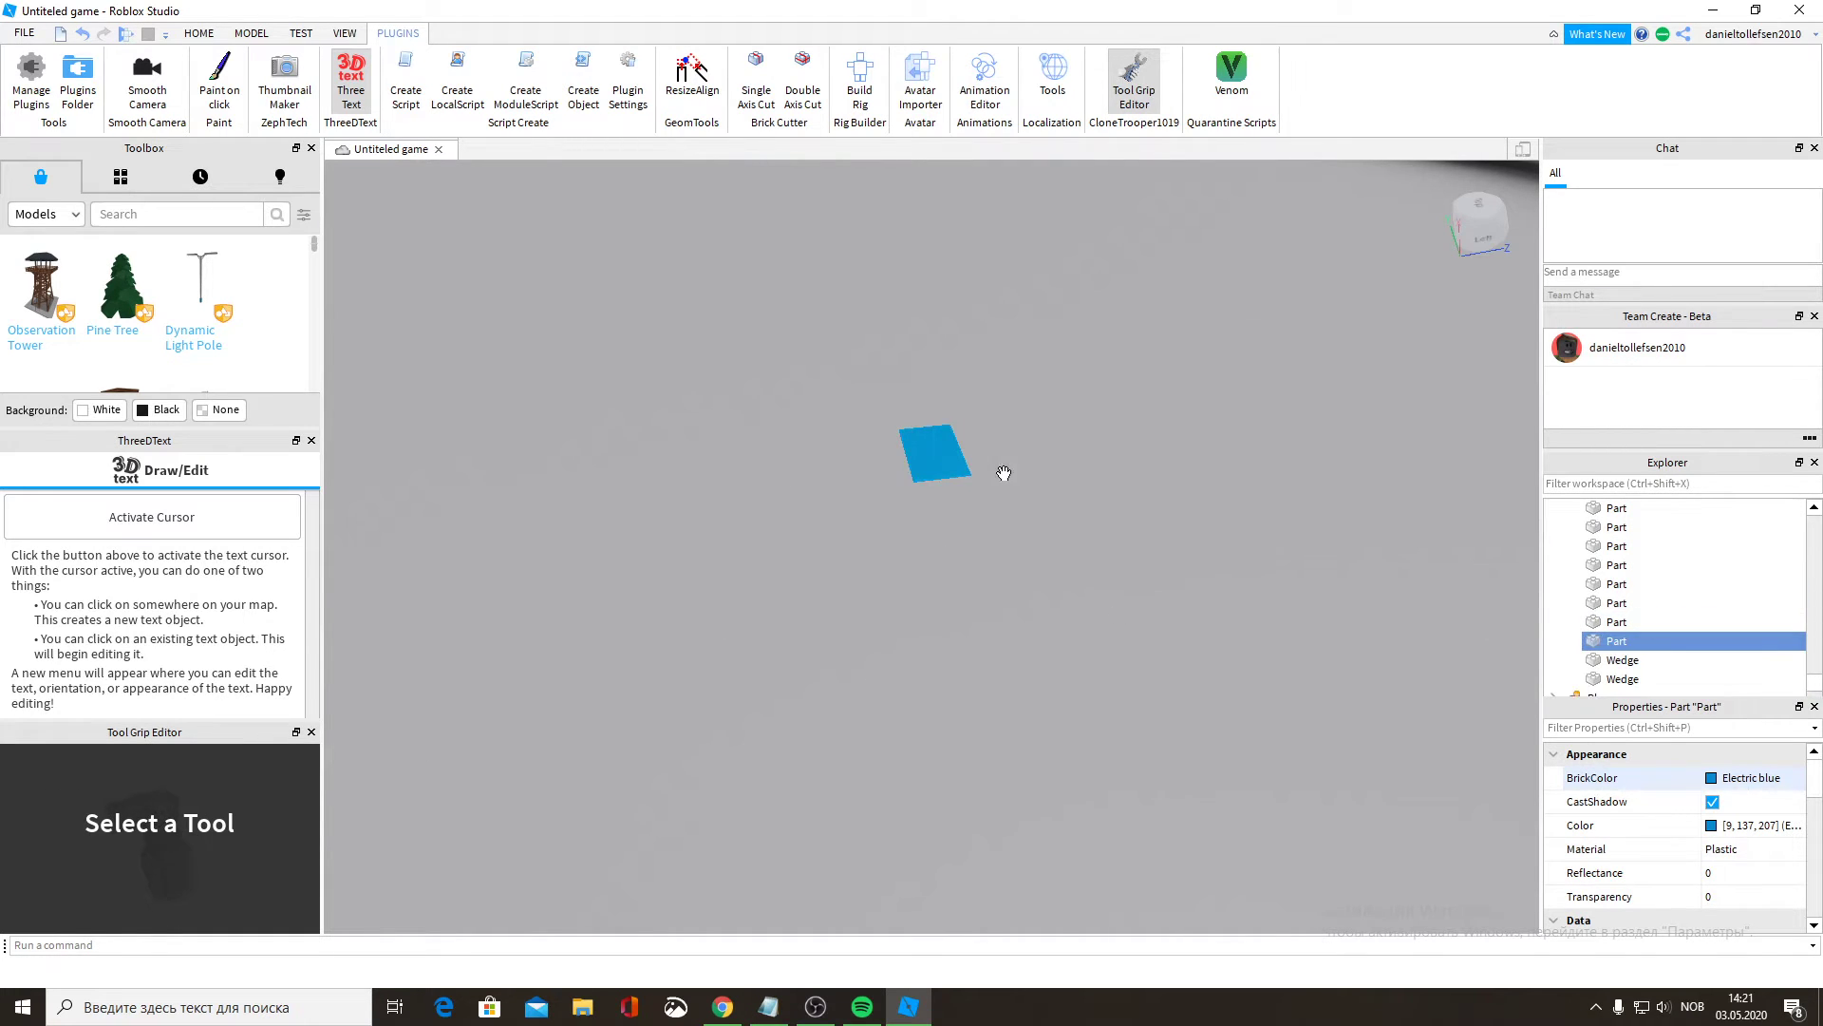
pyautogui.rightClick(931, 456)
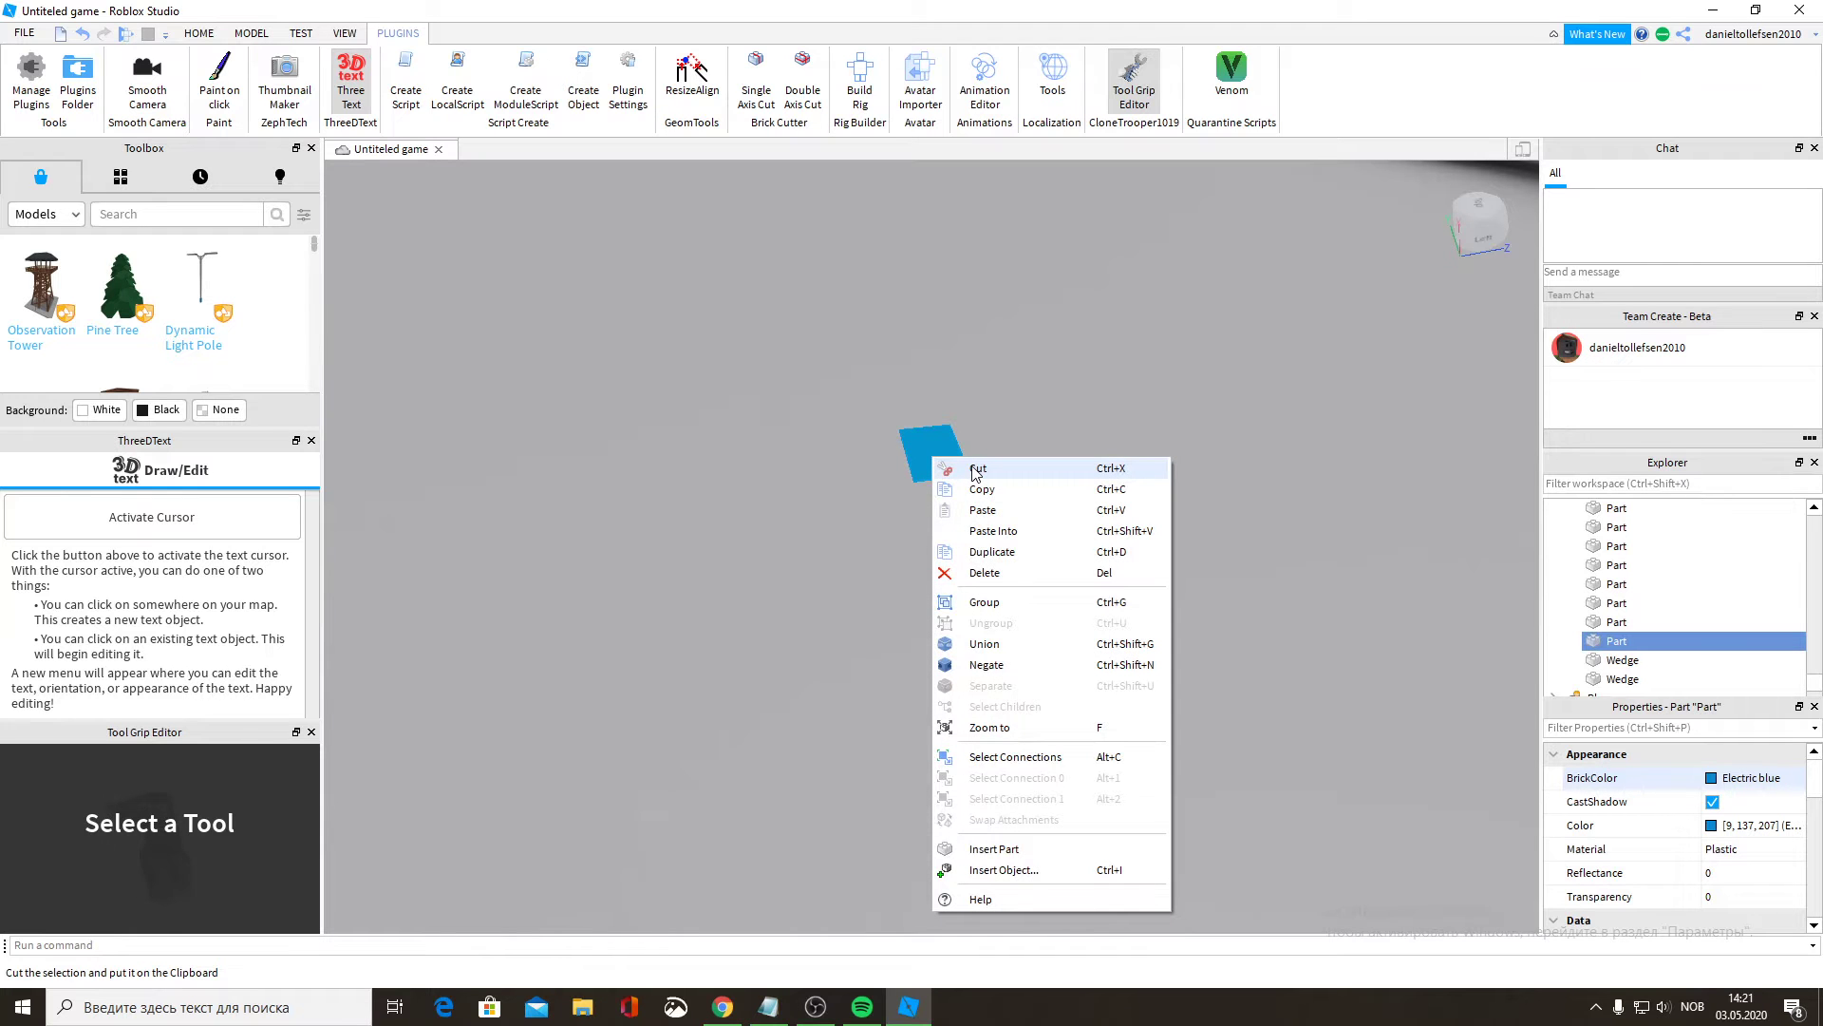
pyautogui.click(976, 469)
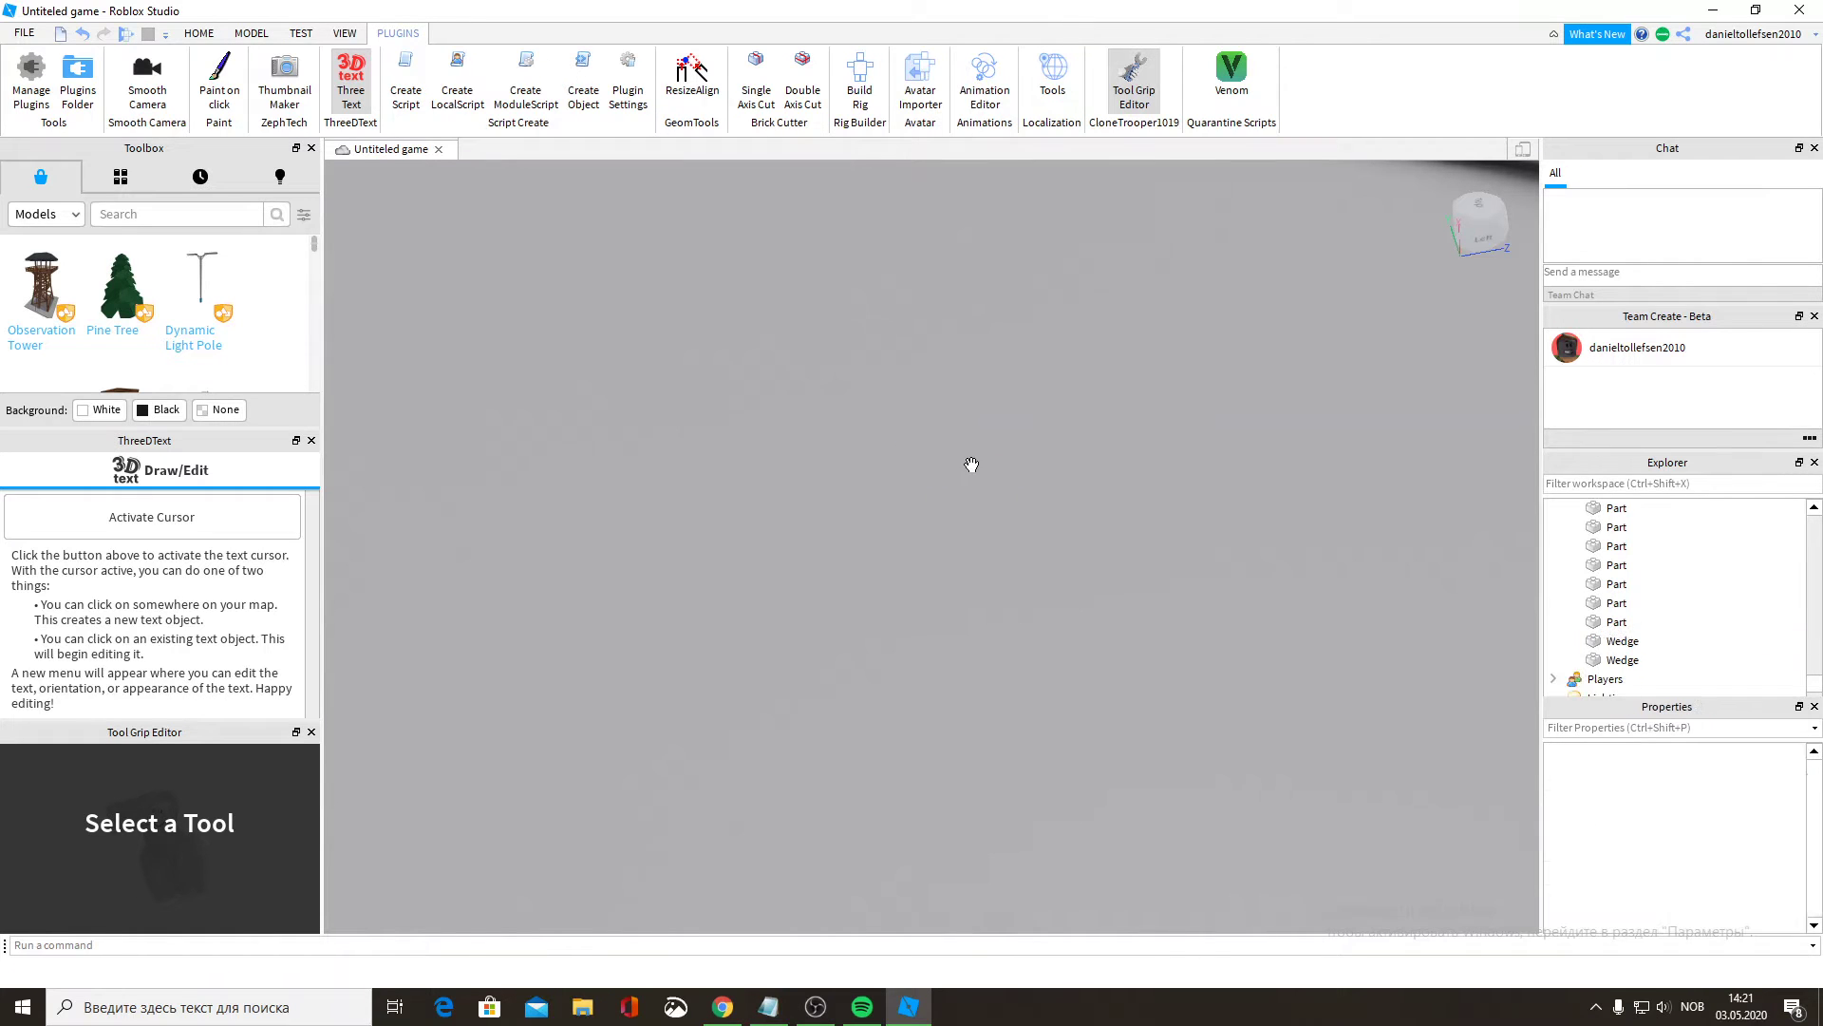
# Add a new Tool object to Workspace.
pyautogui.moveTo(968, 460); pyautogui.dragTo(919, 482, button='middle')
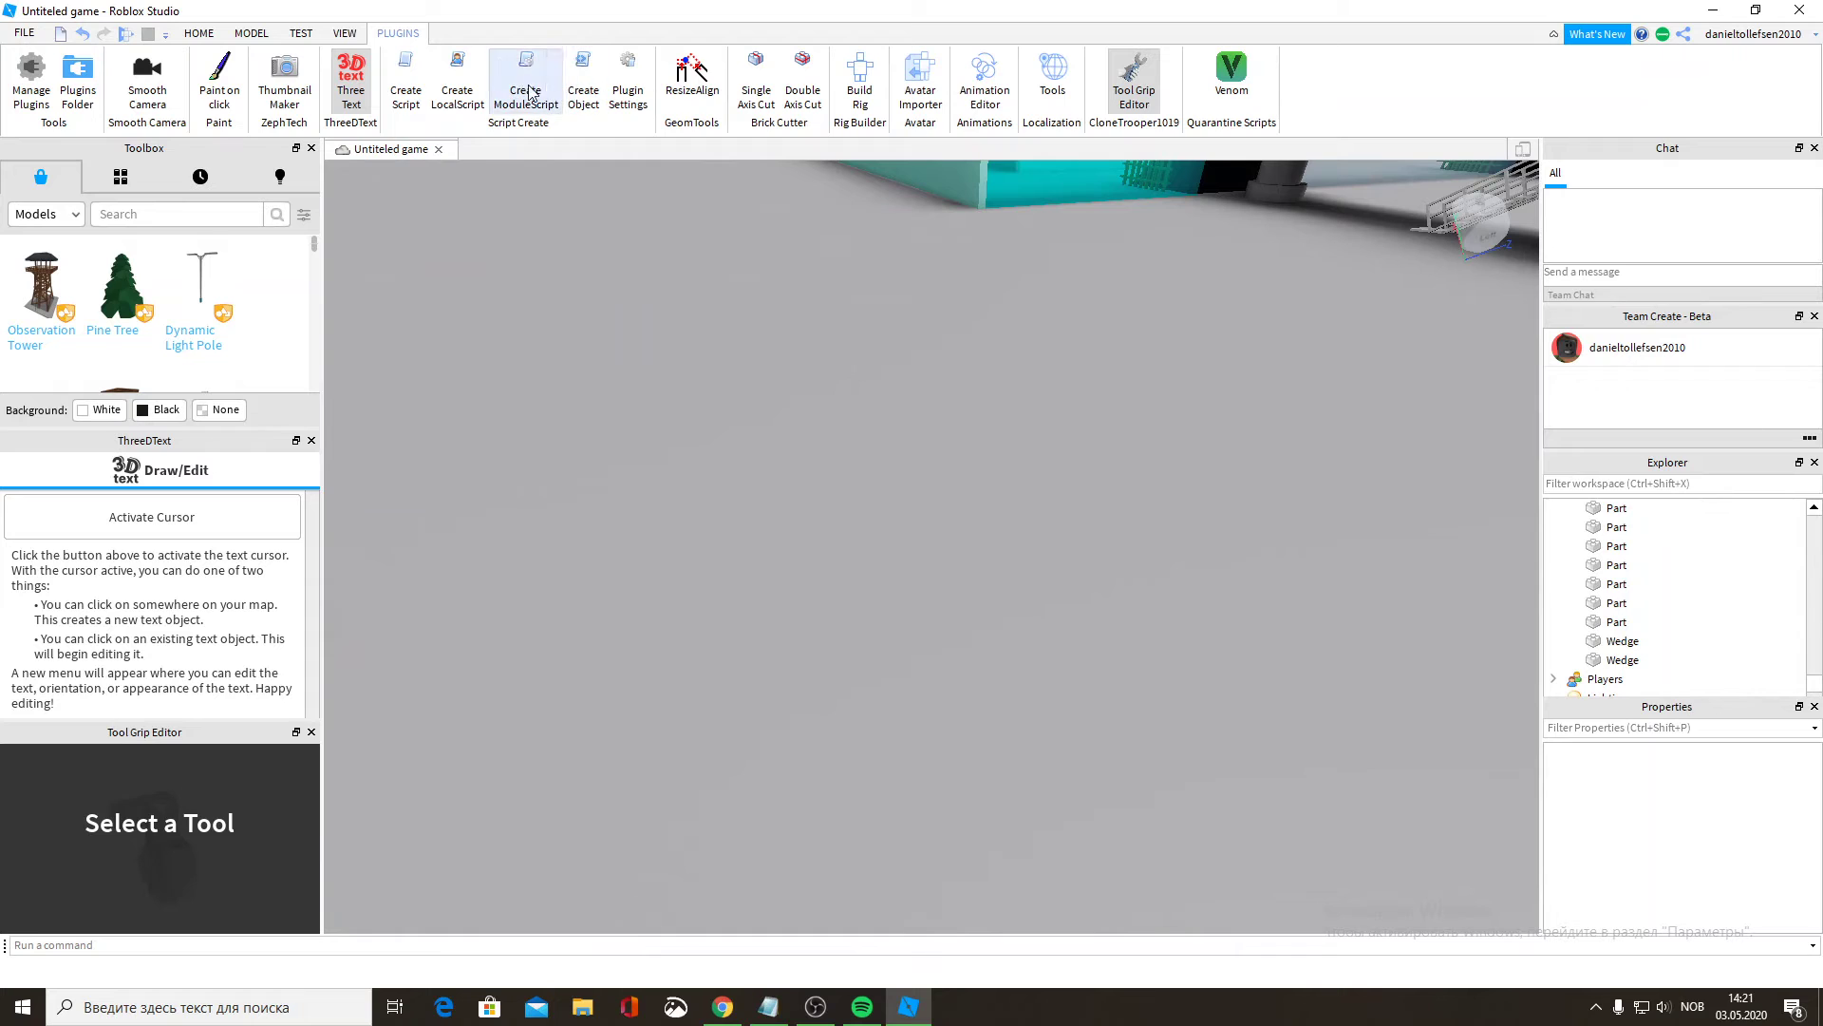
pyautogui.scroll(3, 1645, 525)
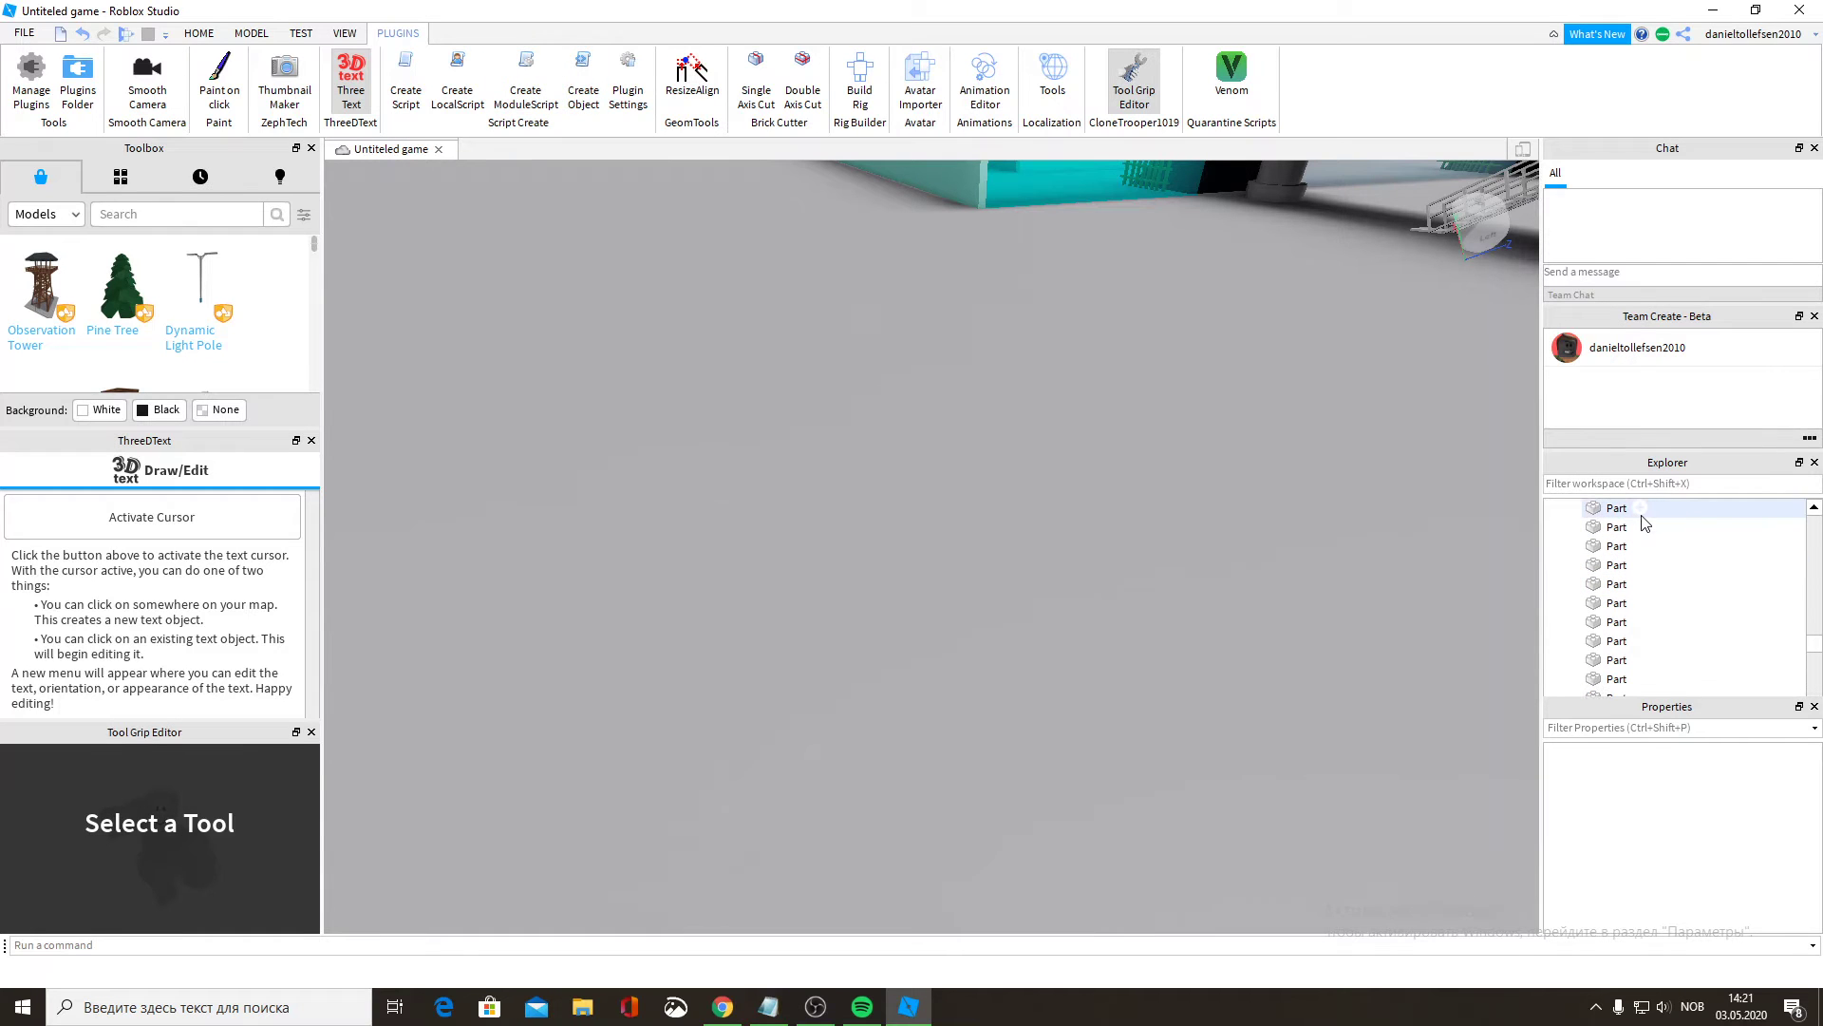
pyautogui.scroll(15, 1645, 525)
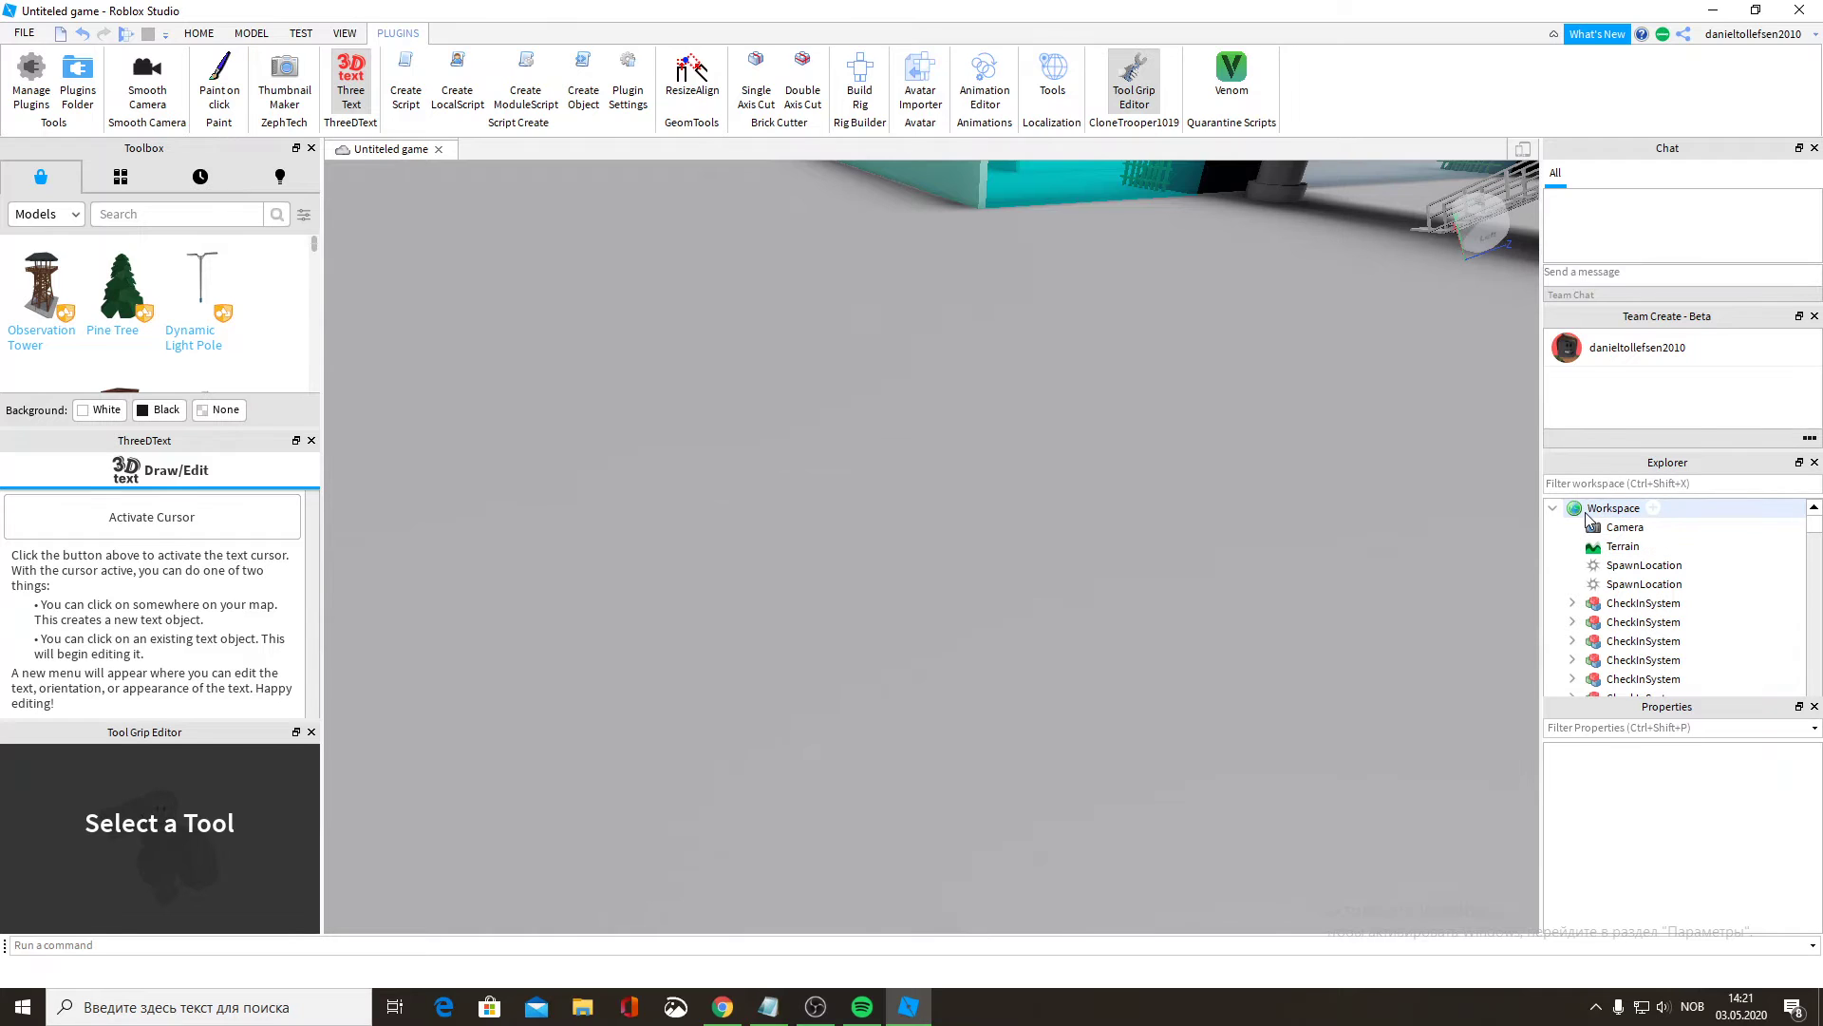
pyautogui.click(1650, 510)
pyautogui.click(1652, 508)
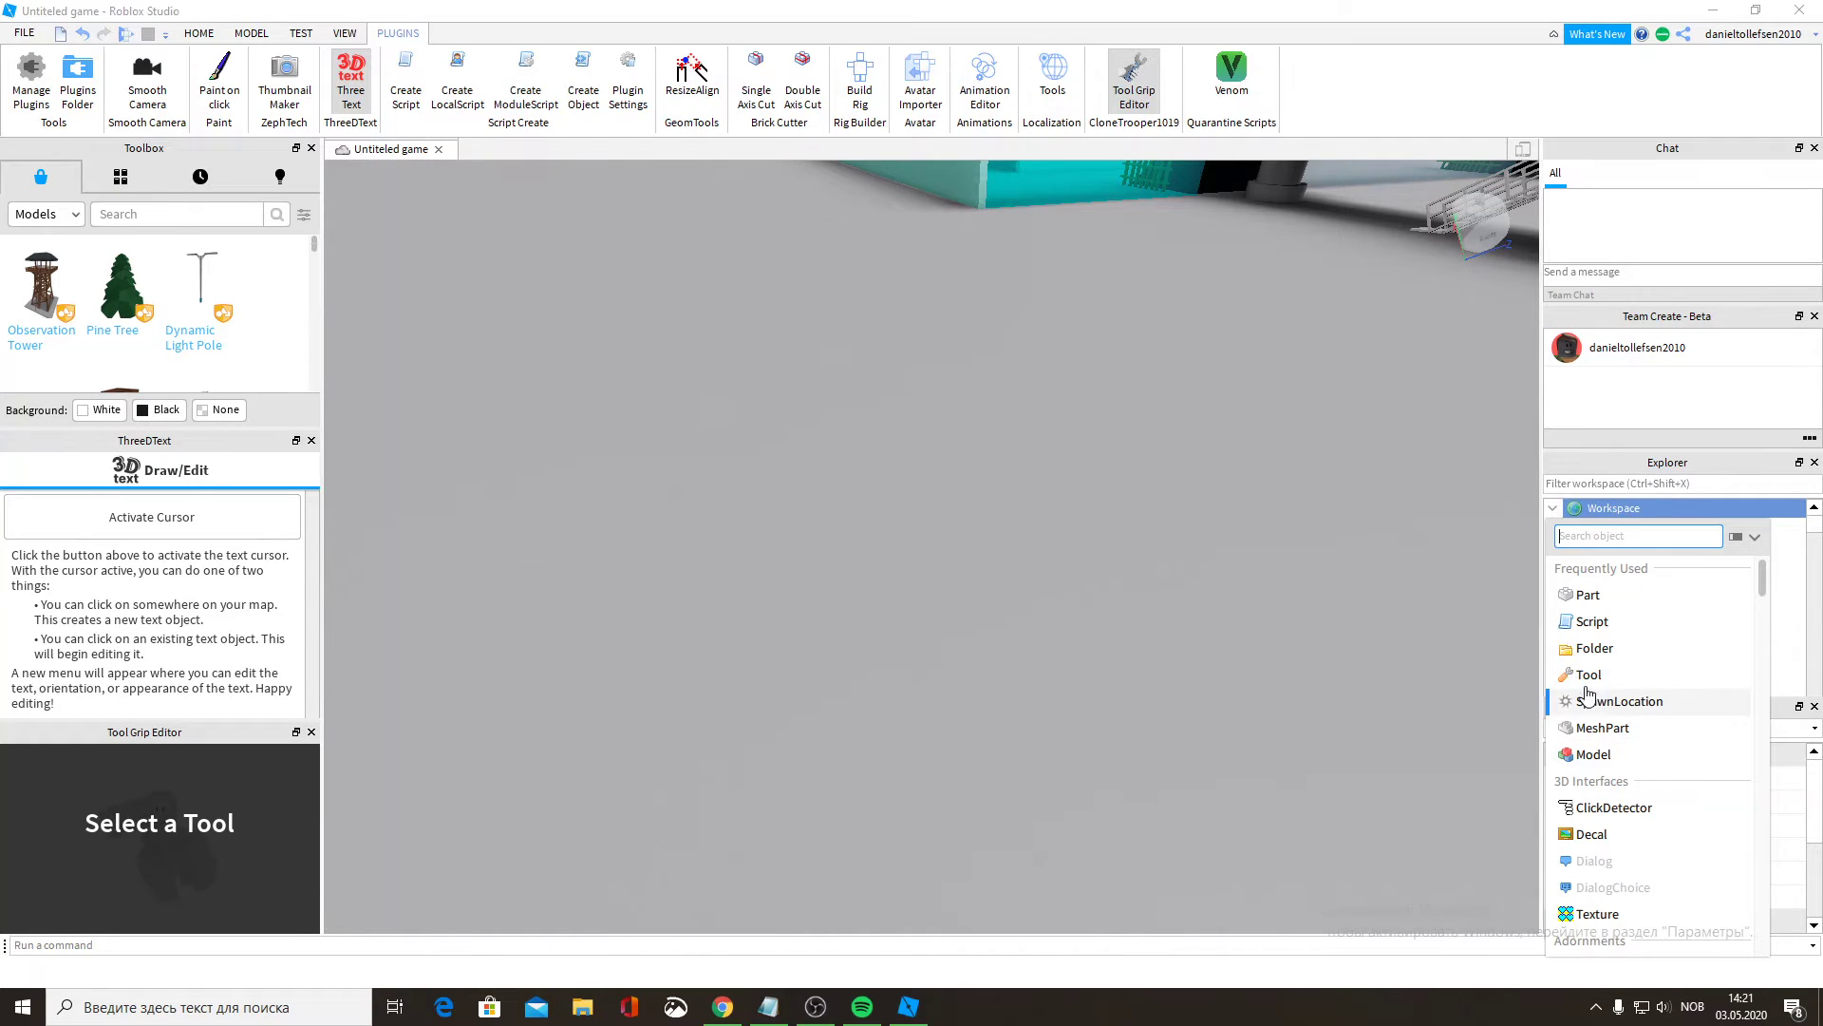
pyautogui.click(1586, 682)
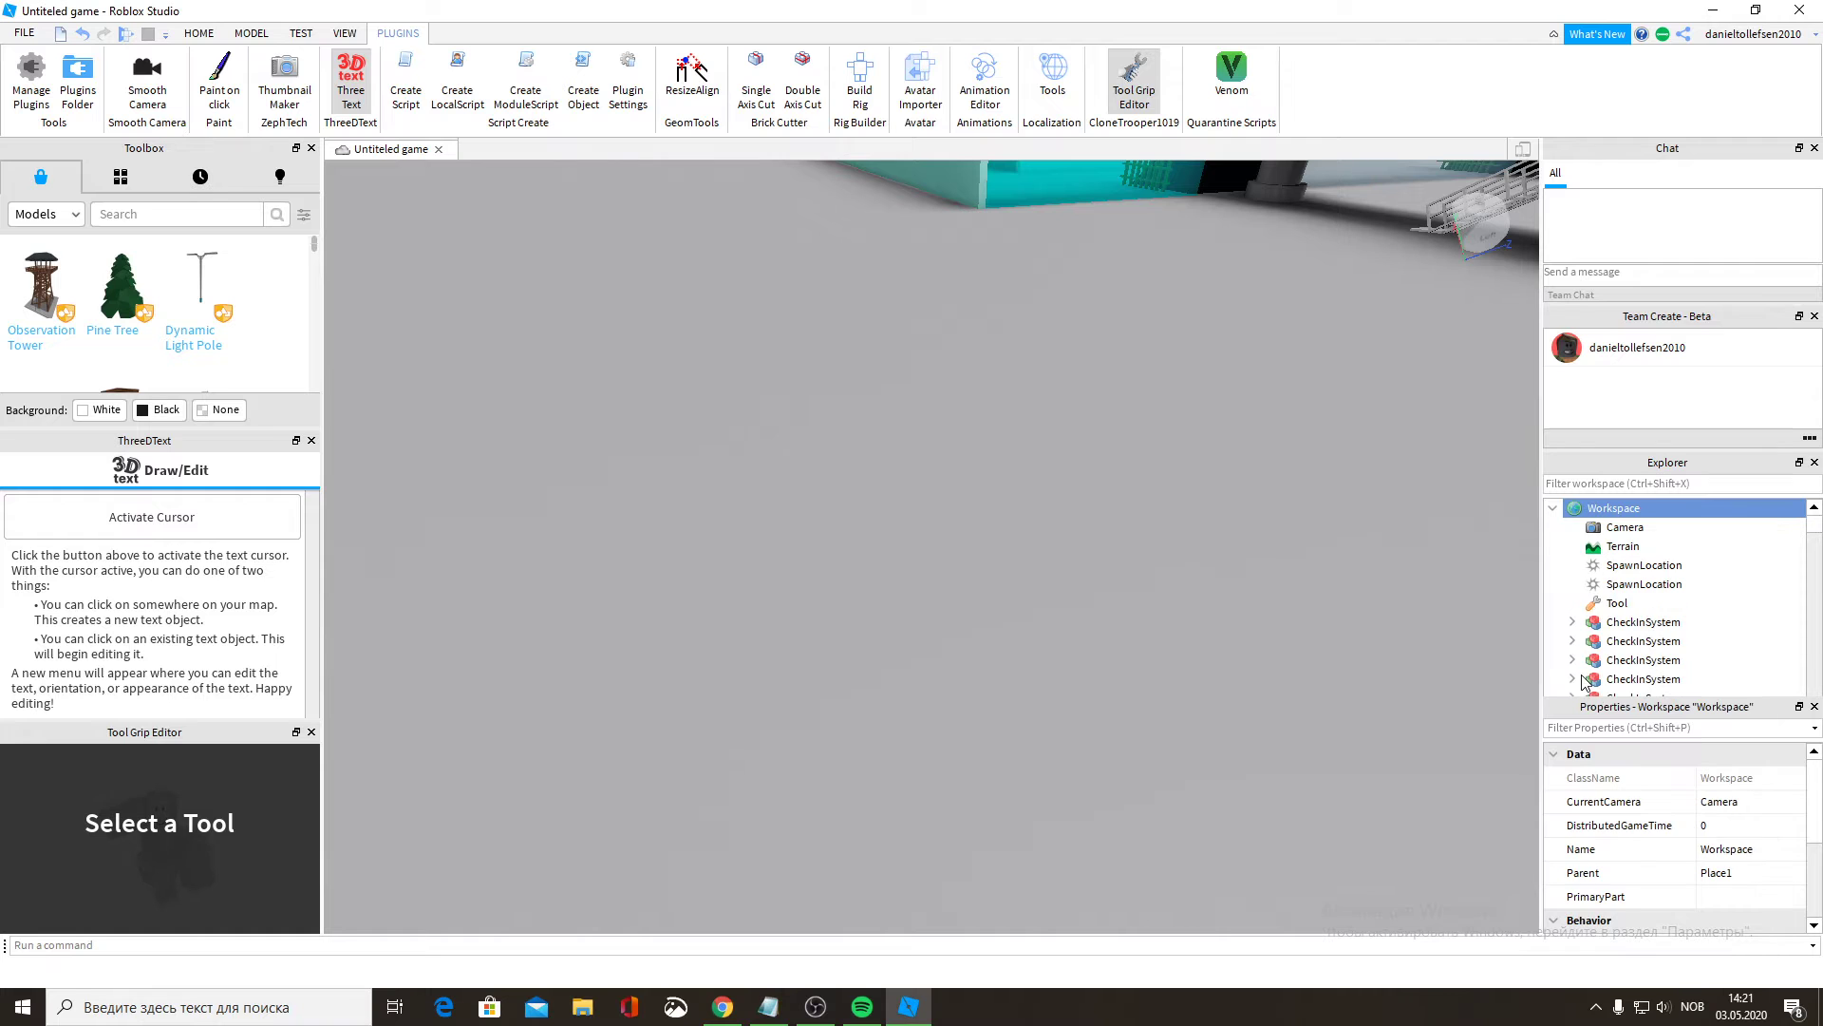
# Insert a new Part inside the Tool object in Workspace.
pyautogui.click(1617, 603)
pyautogui.moveTo(1324, 569); pyautogui.dragTo(1044, 504, button='middle')
pyautogui.moveTo(1045, 503); pyautogui.dragTo(1031, 505, button='right')
pyautogui.scroll(10, 1030, 505)
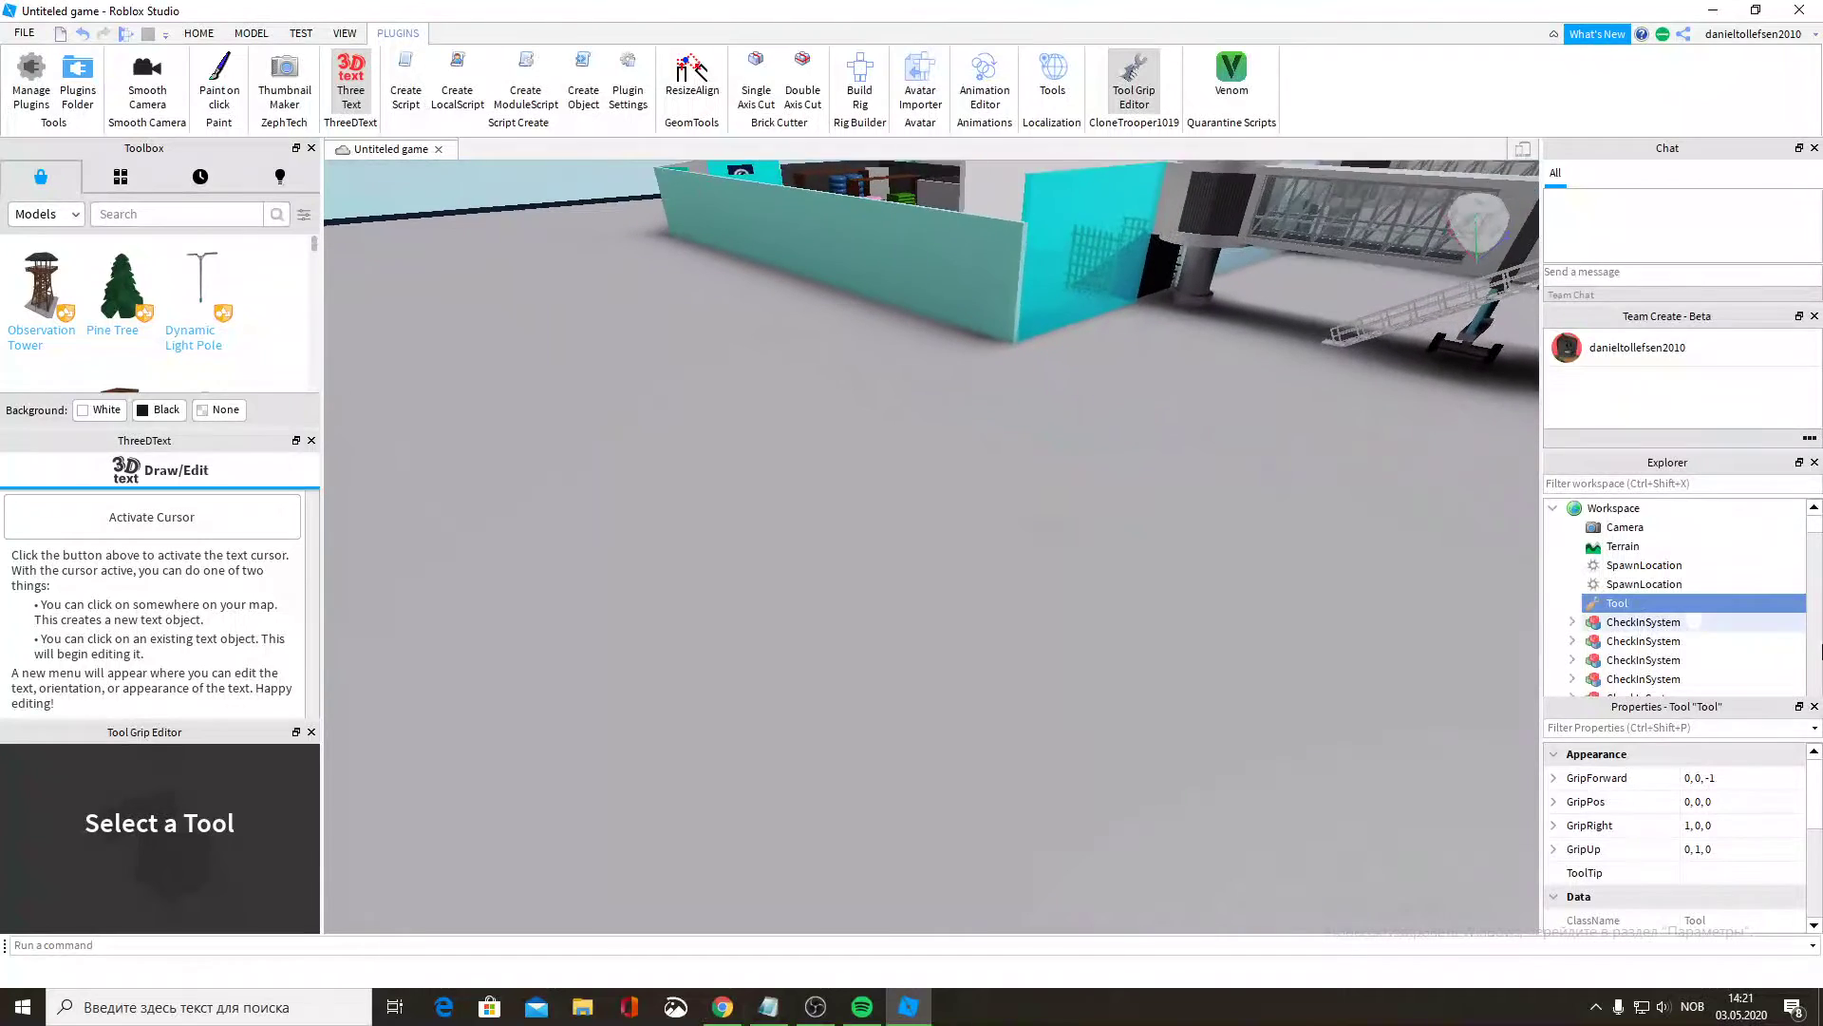
pyautogui.click(1641, 603)
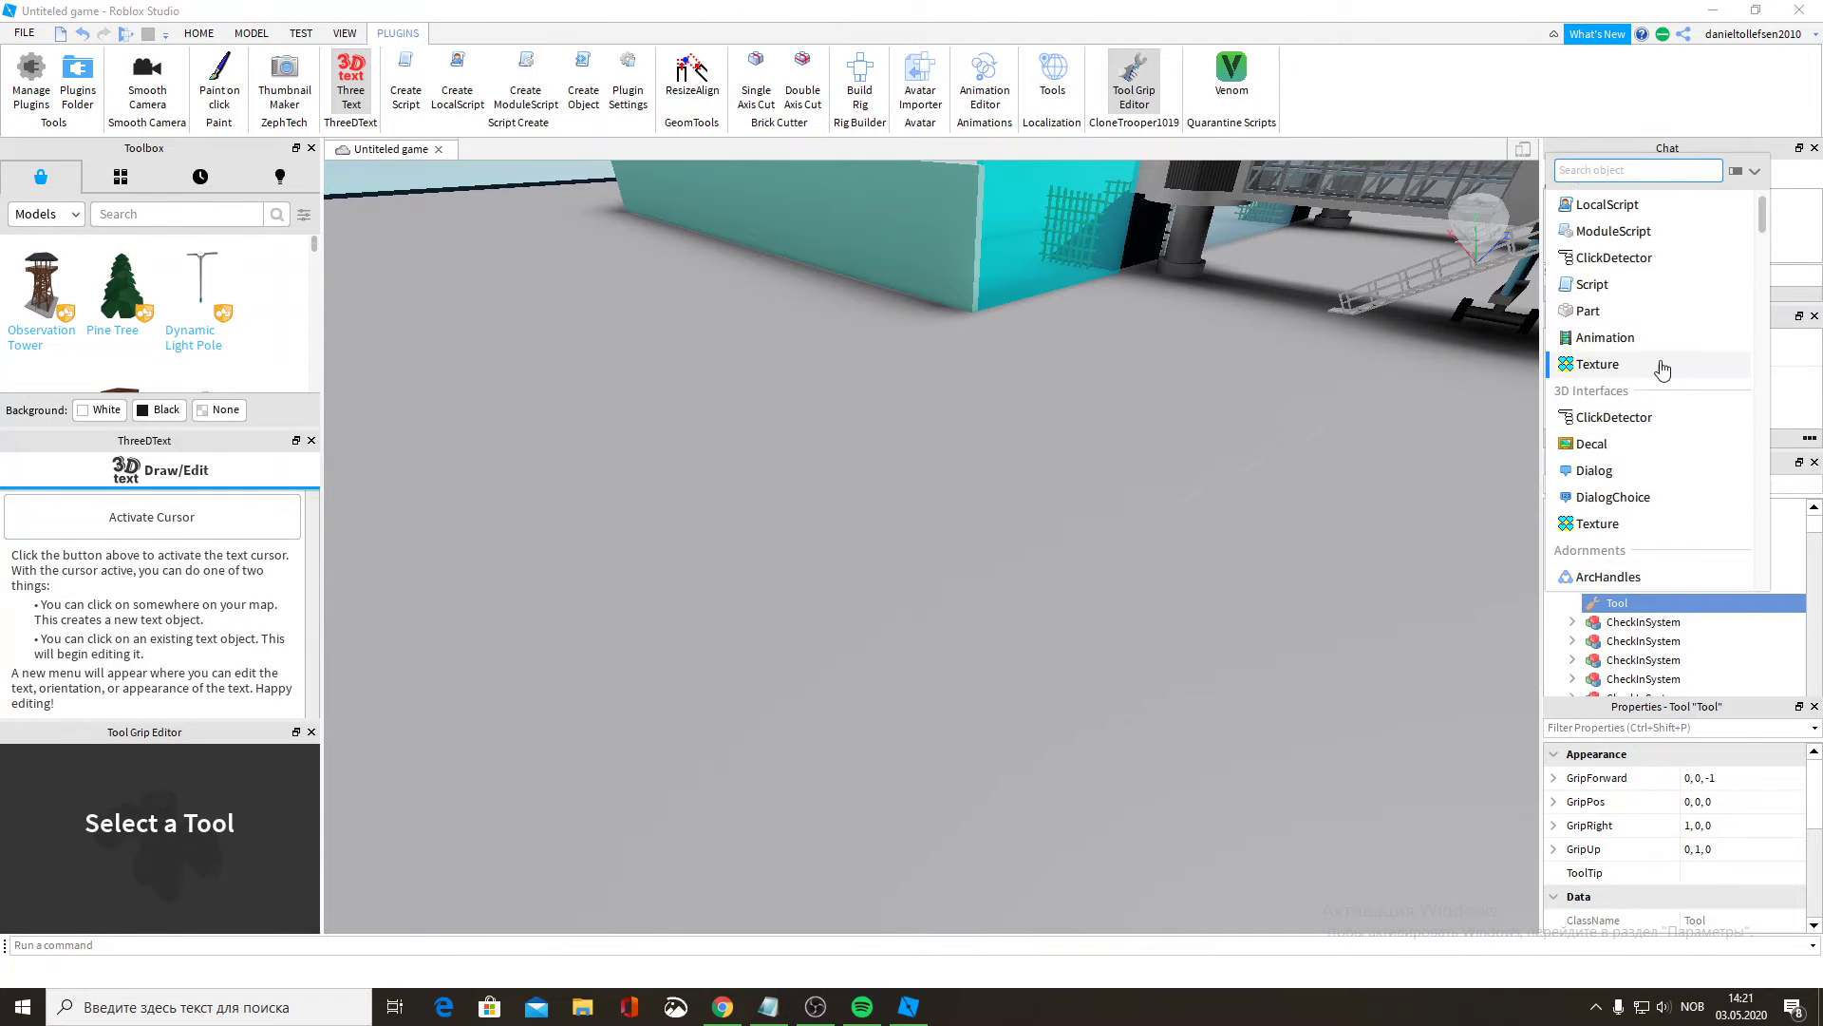
pyautogui.click(1619, 336)
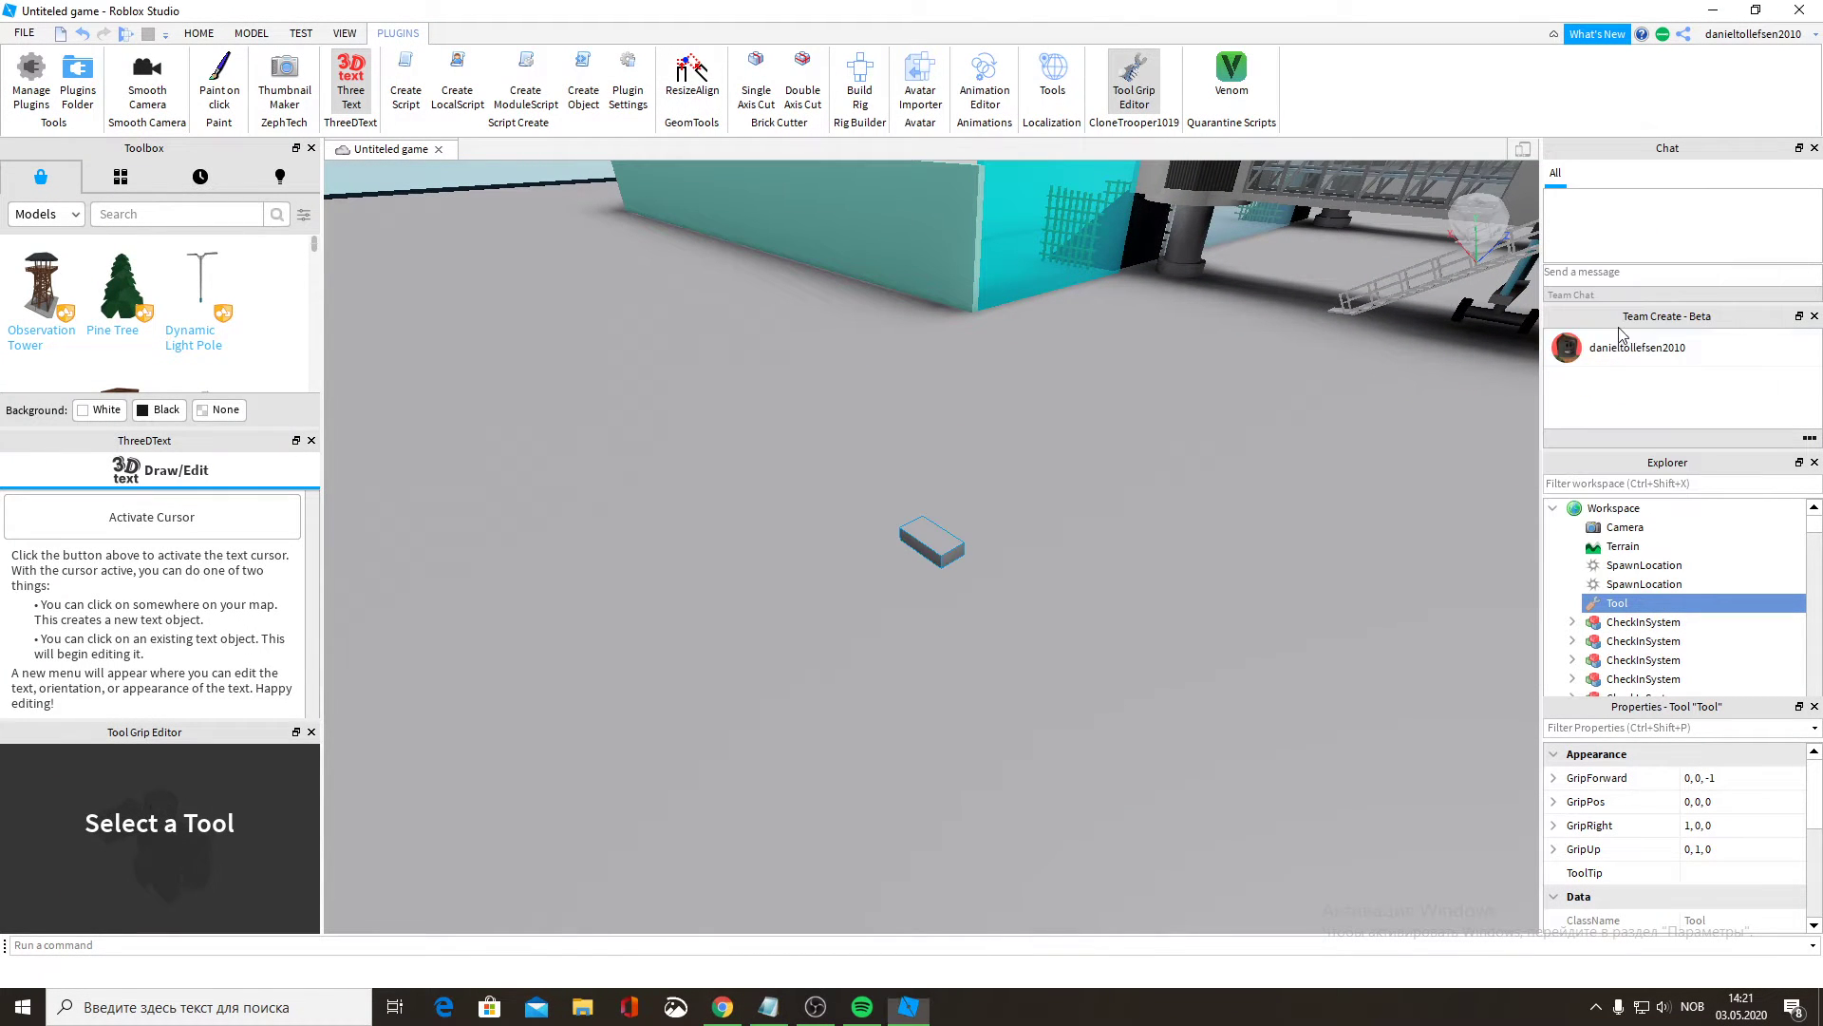
pyautogui.scroll(5, 1270, 519)
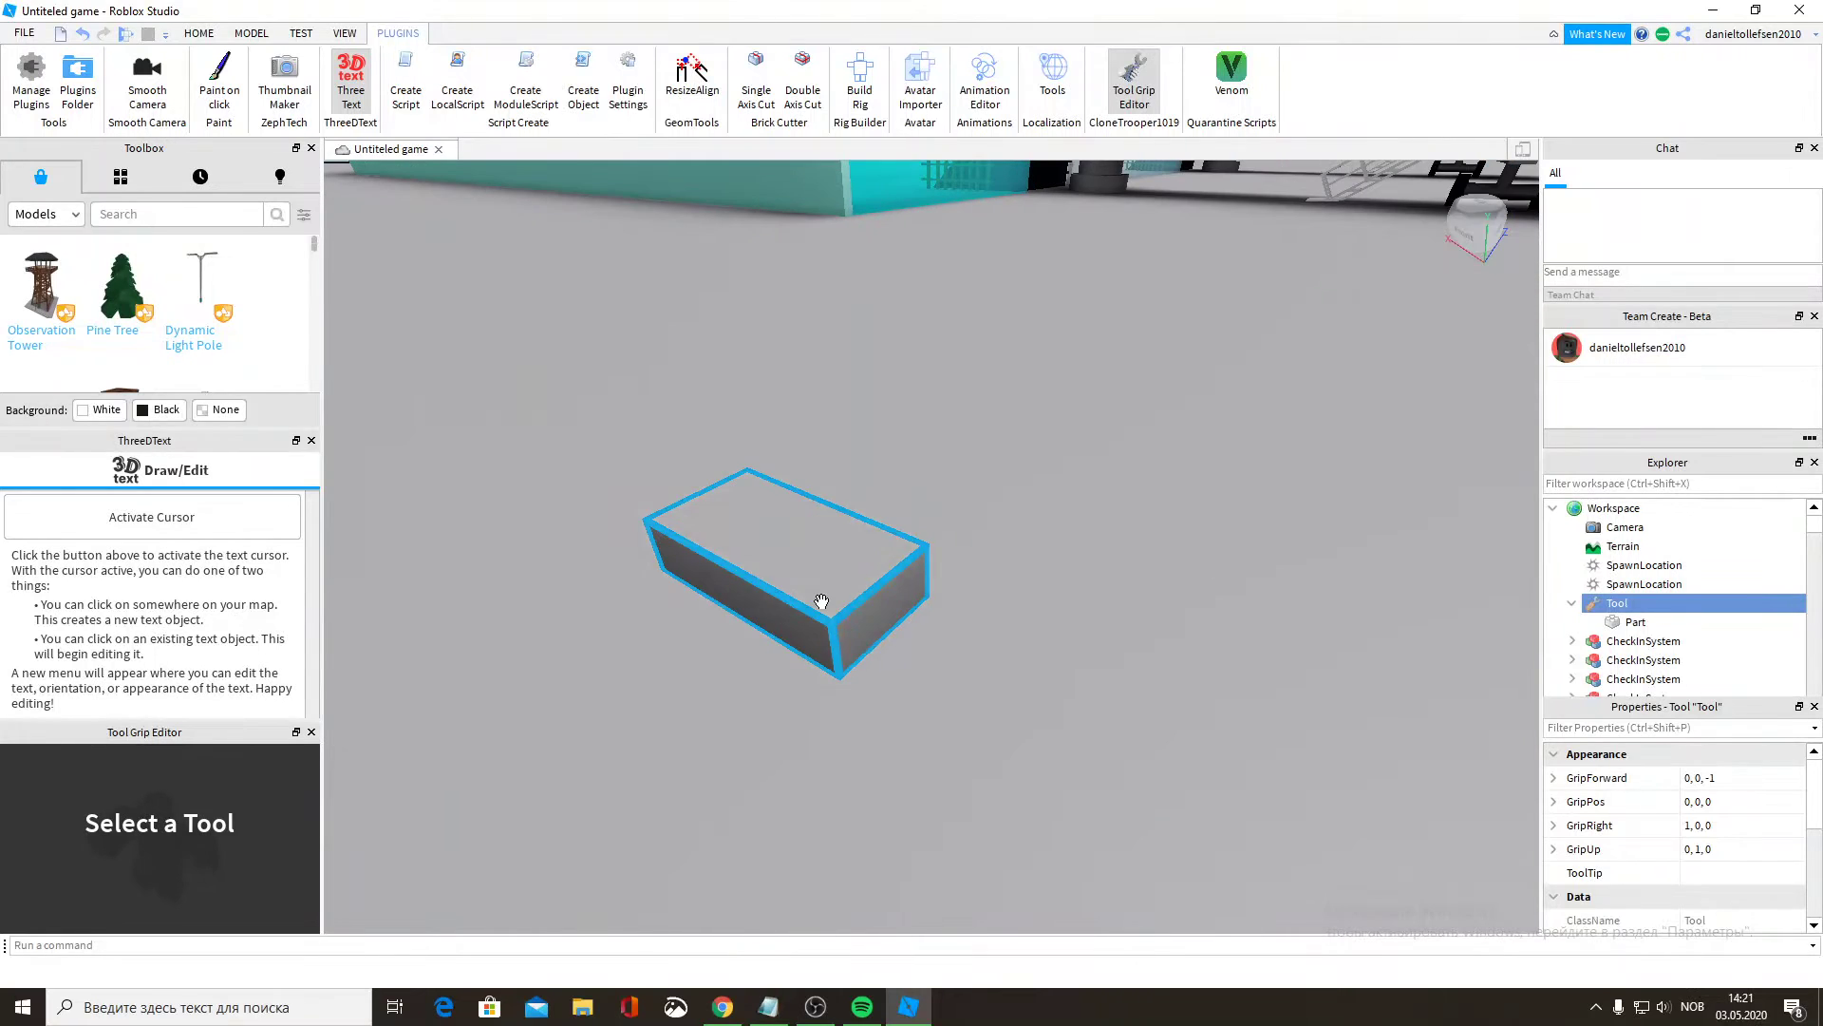
# Scale the height of the Tool's new part down to 0.05, making it a thin flat plate.
pyautogui.click(817, 602)
pyautogui.moveTo(1176, 609); pyautogui.dragTo(1177, 607, button='right')
pyautogui.press('s')
pyautogui.press('d')
pyautogui.moveTo(1152, 496); pyautogui.dragTo(1151, 493, button='right')
pyautogui.press('w')
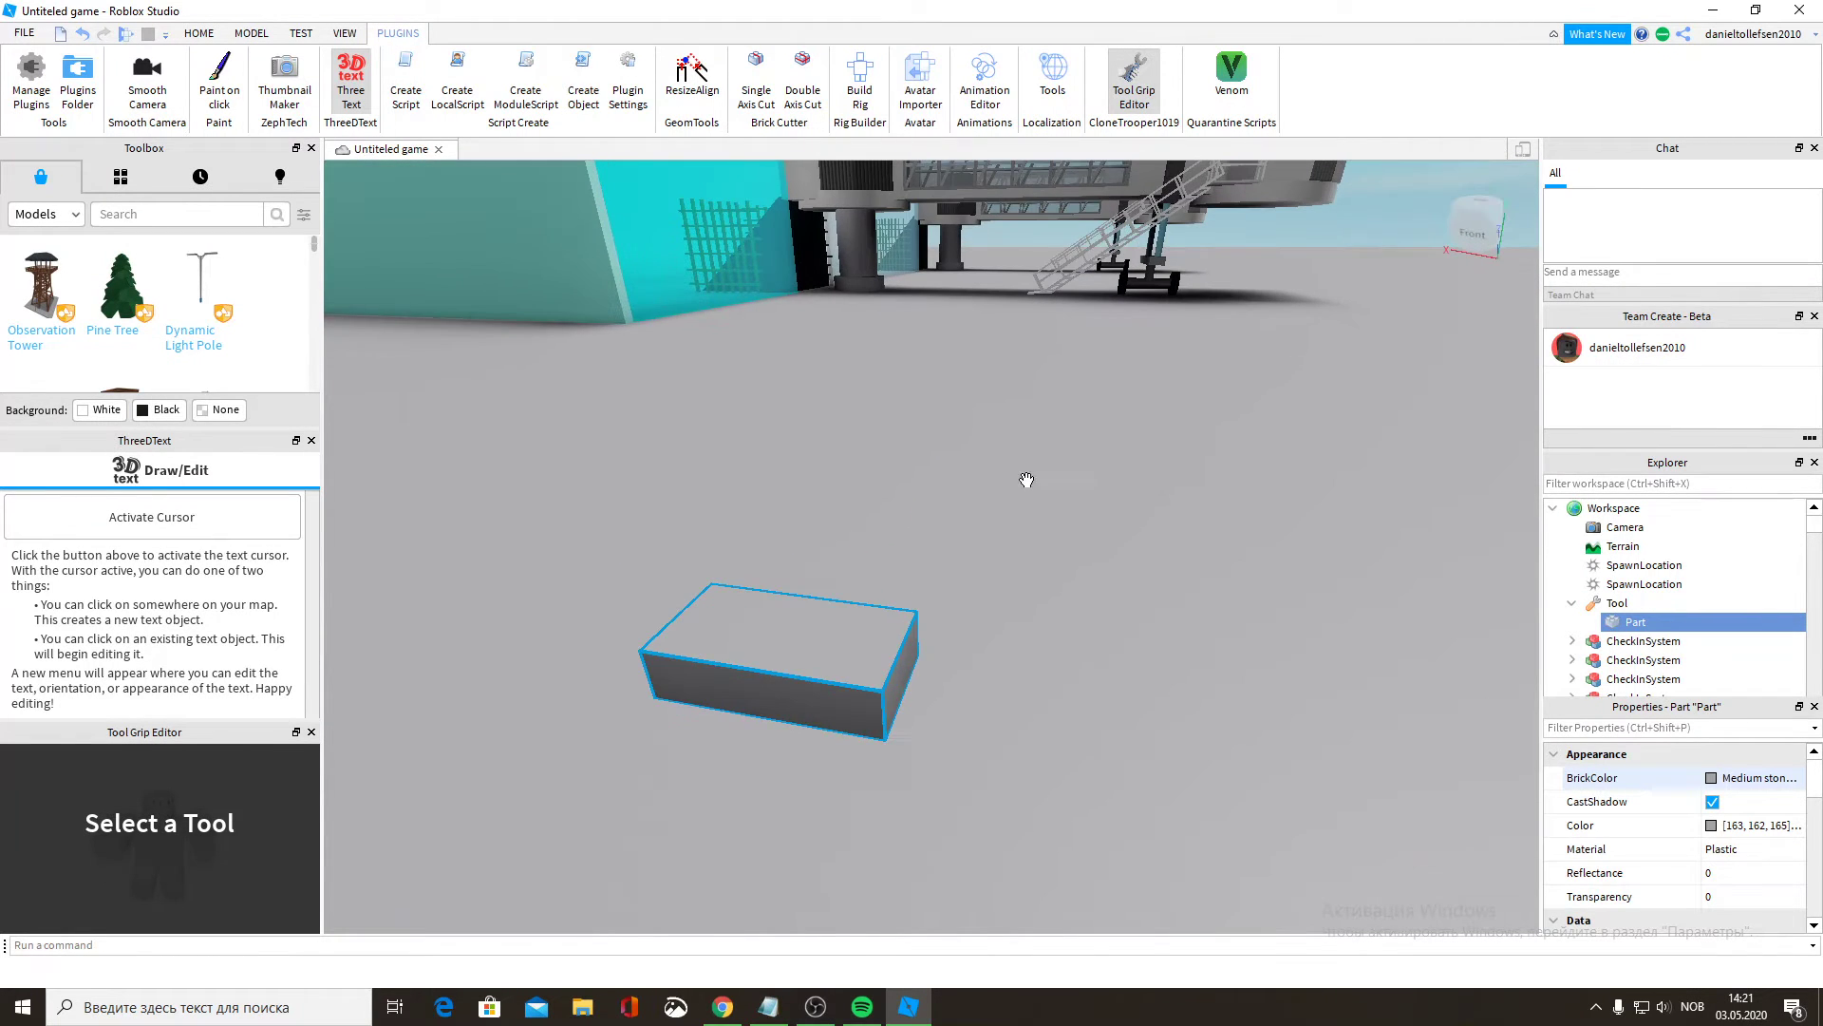
pyautogui.press('a')
pyautogui.click(201, 33)
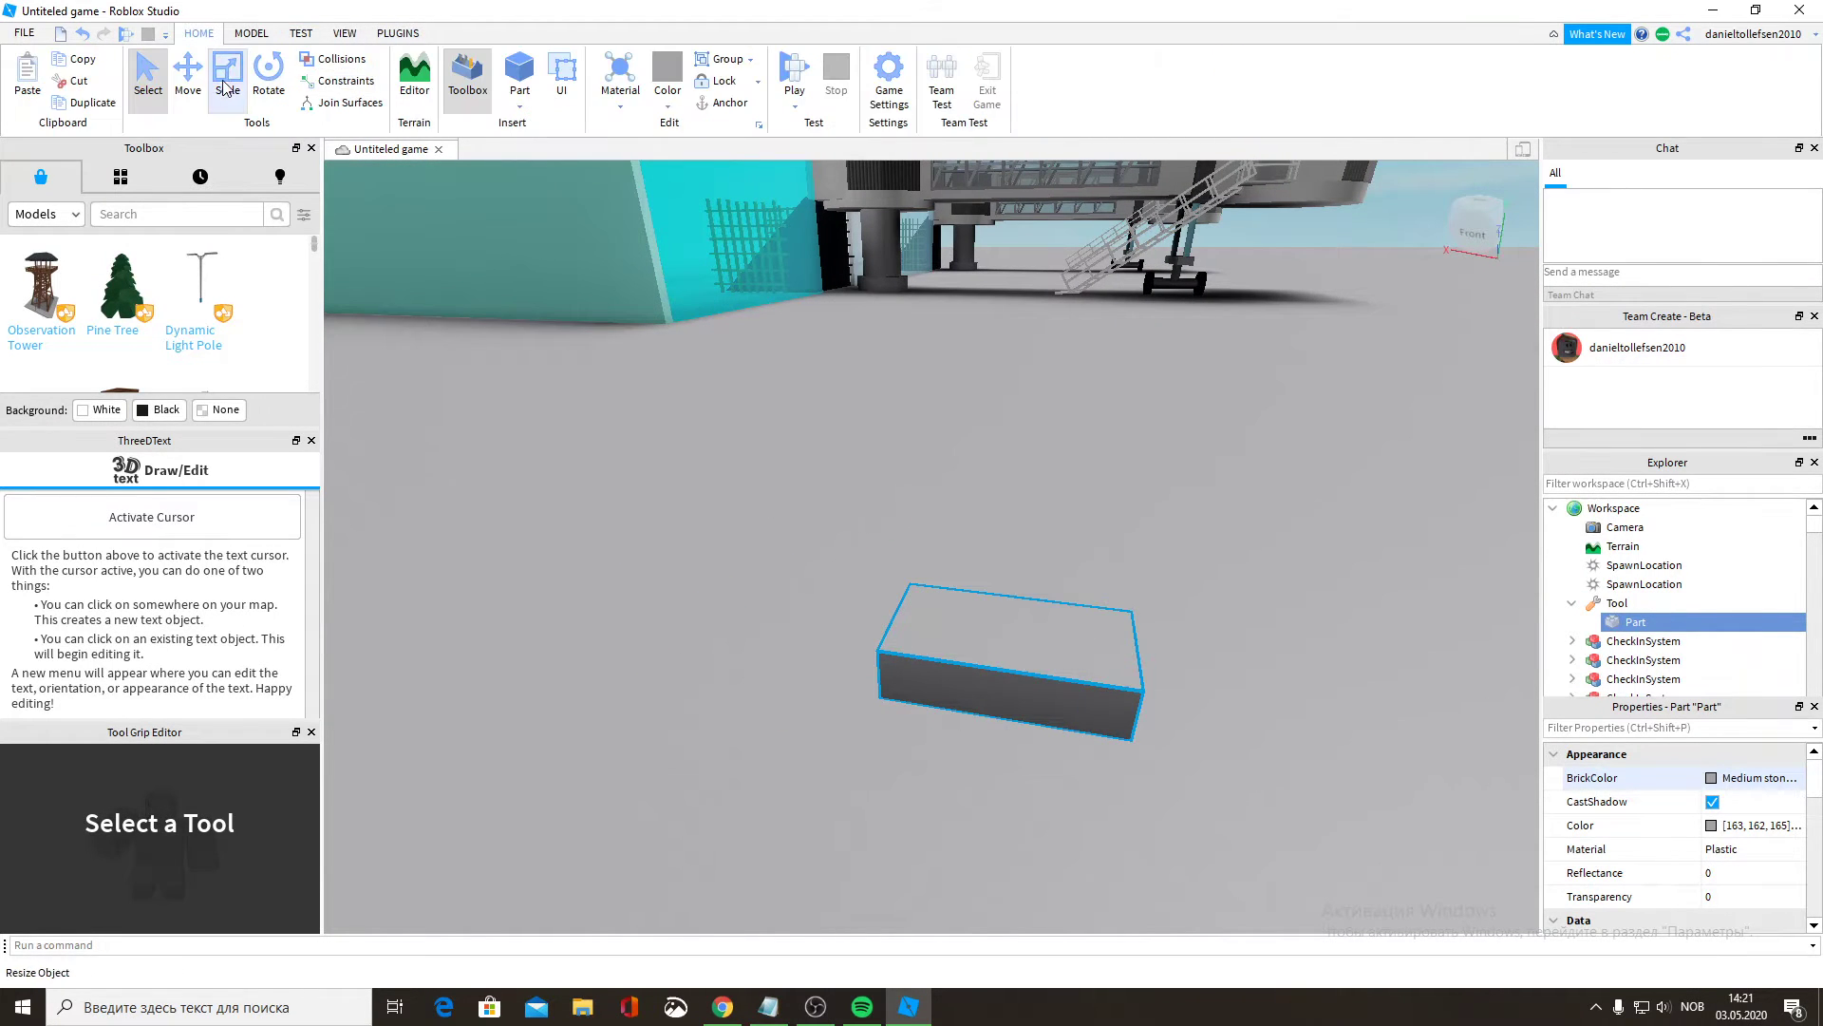
pyautogui.click(228, 76)
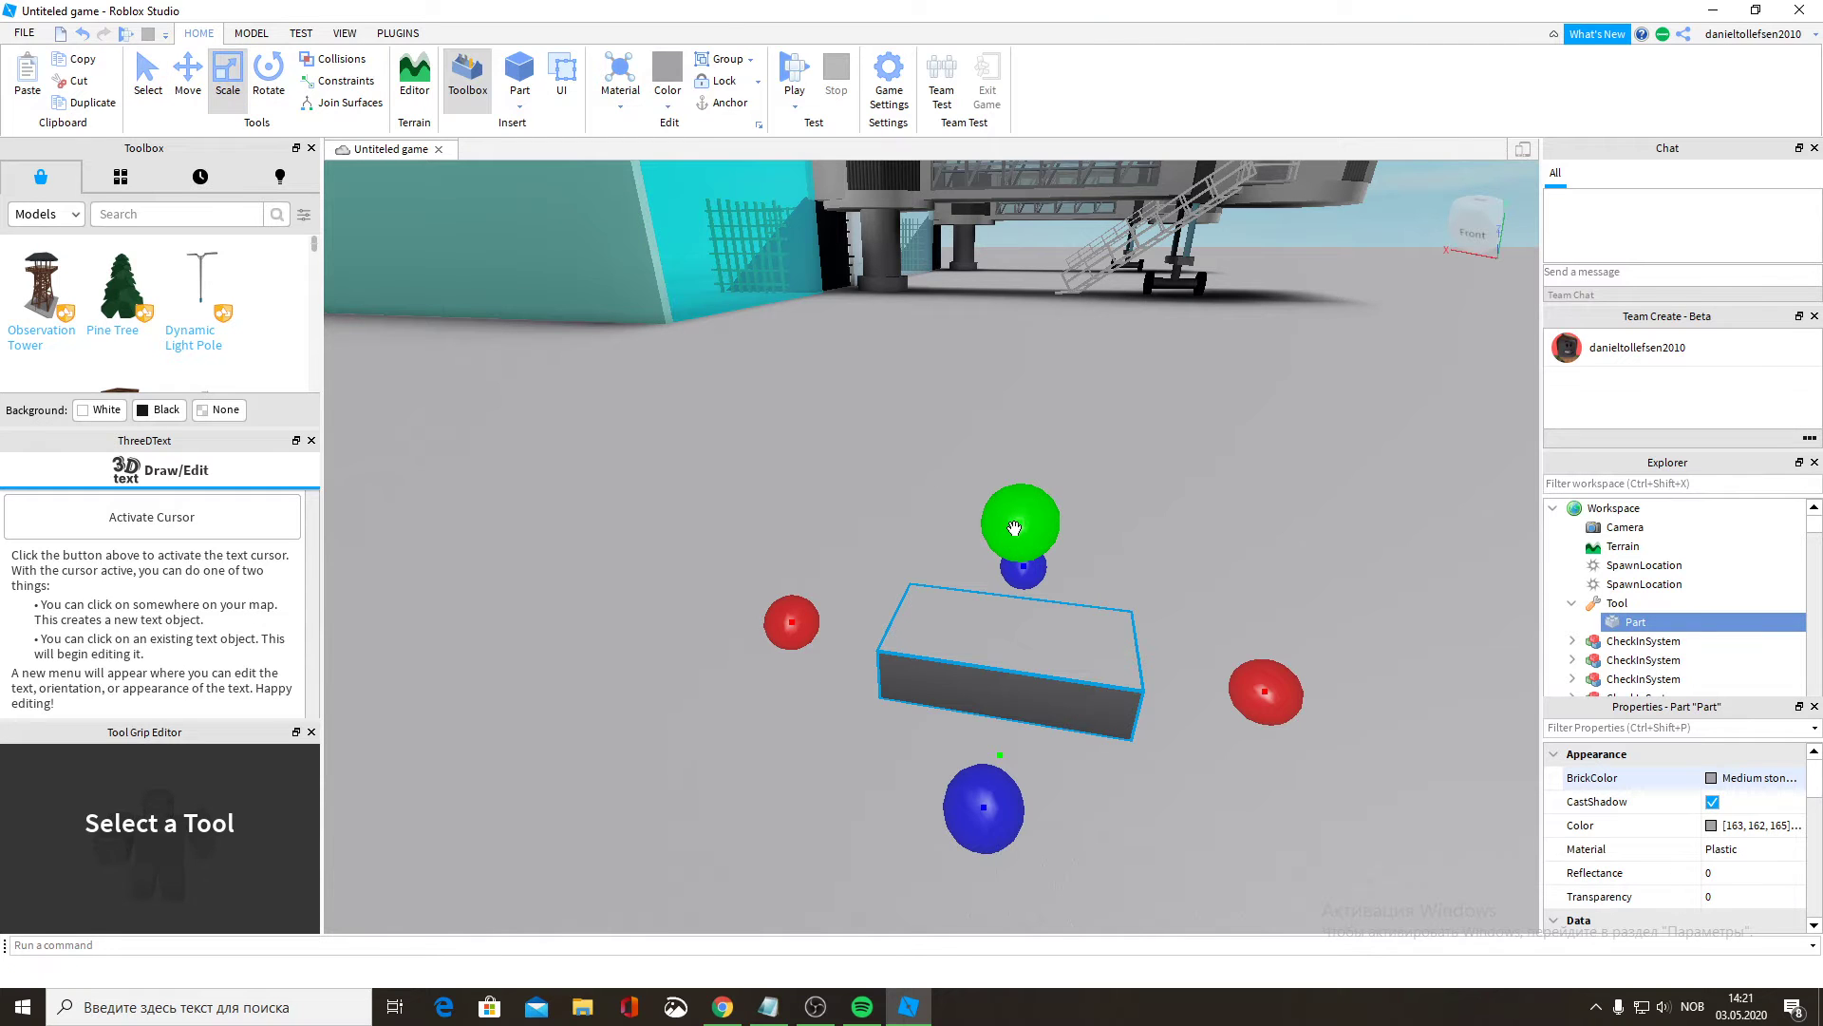
pyautogui.moveTo(1014, 528); pyautogui.dragTo(998, 590)
# Set the flat part's BrickColor to Lapis.
pyautogui.click(1714, 778)
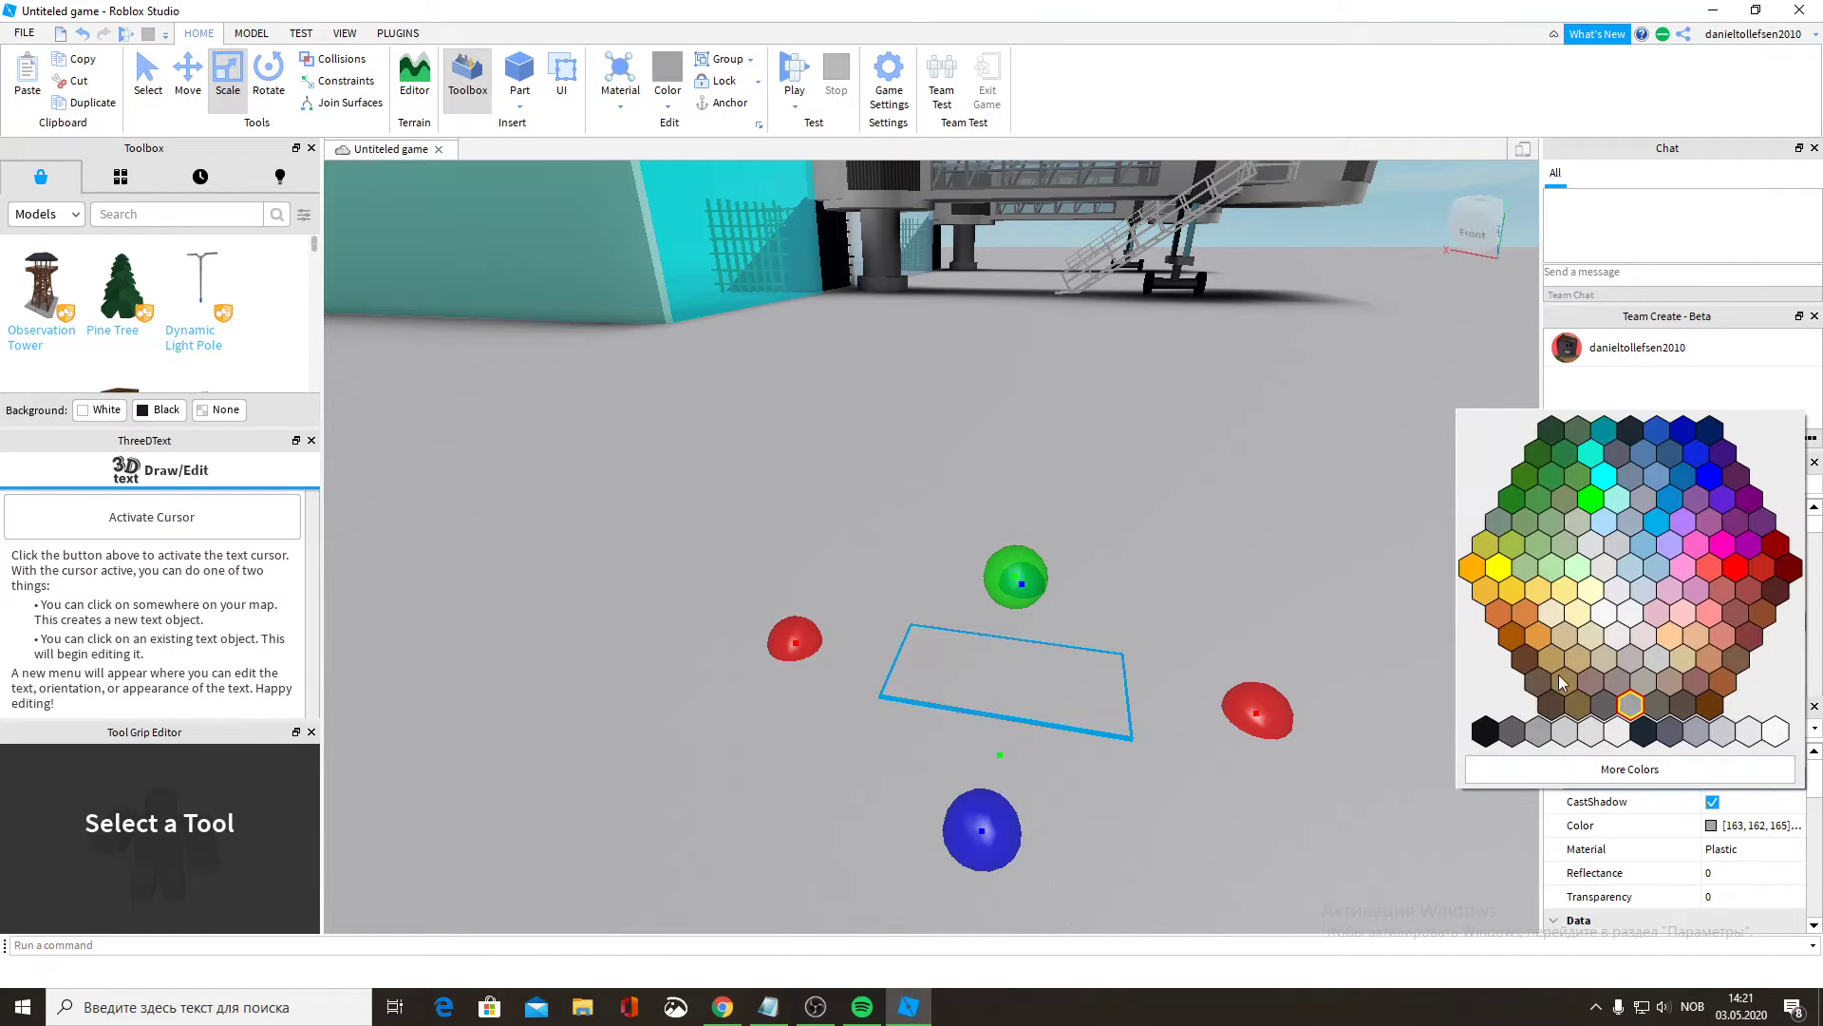
pyautogui.click(1707, 458)
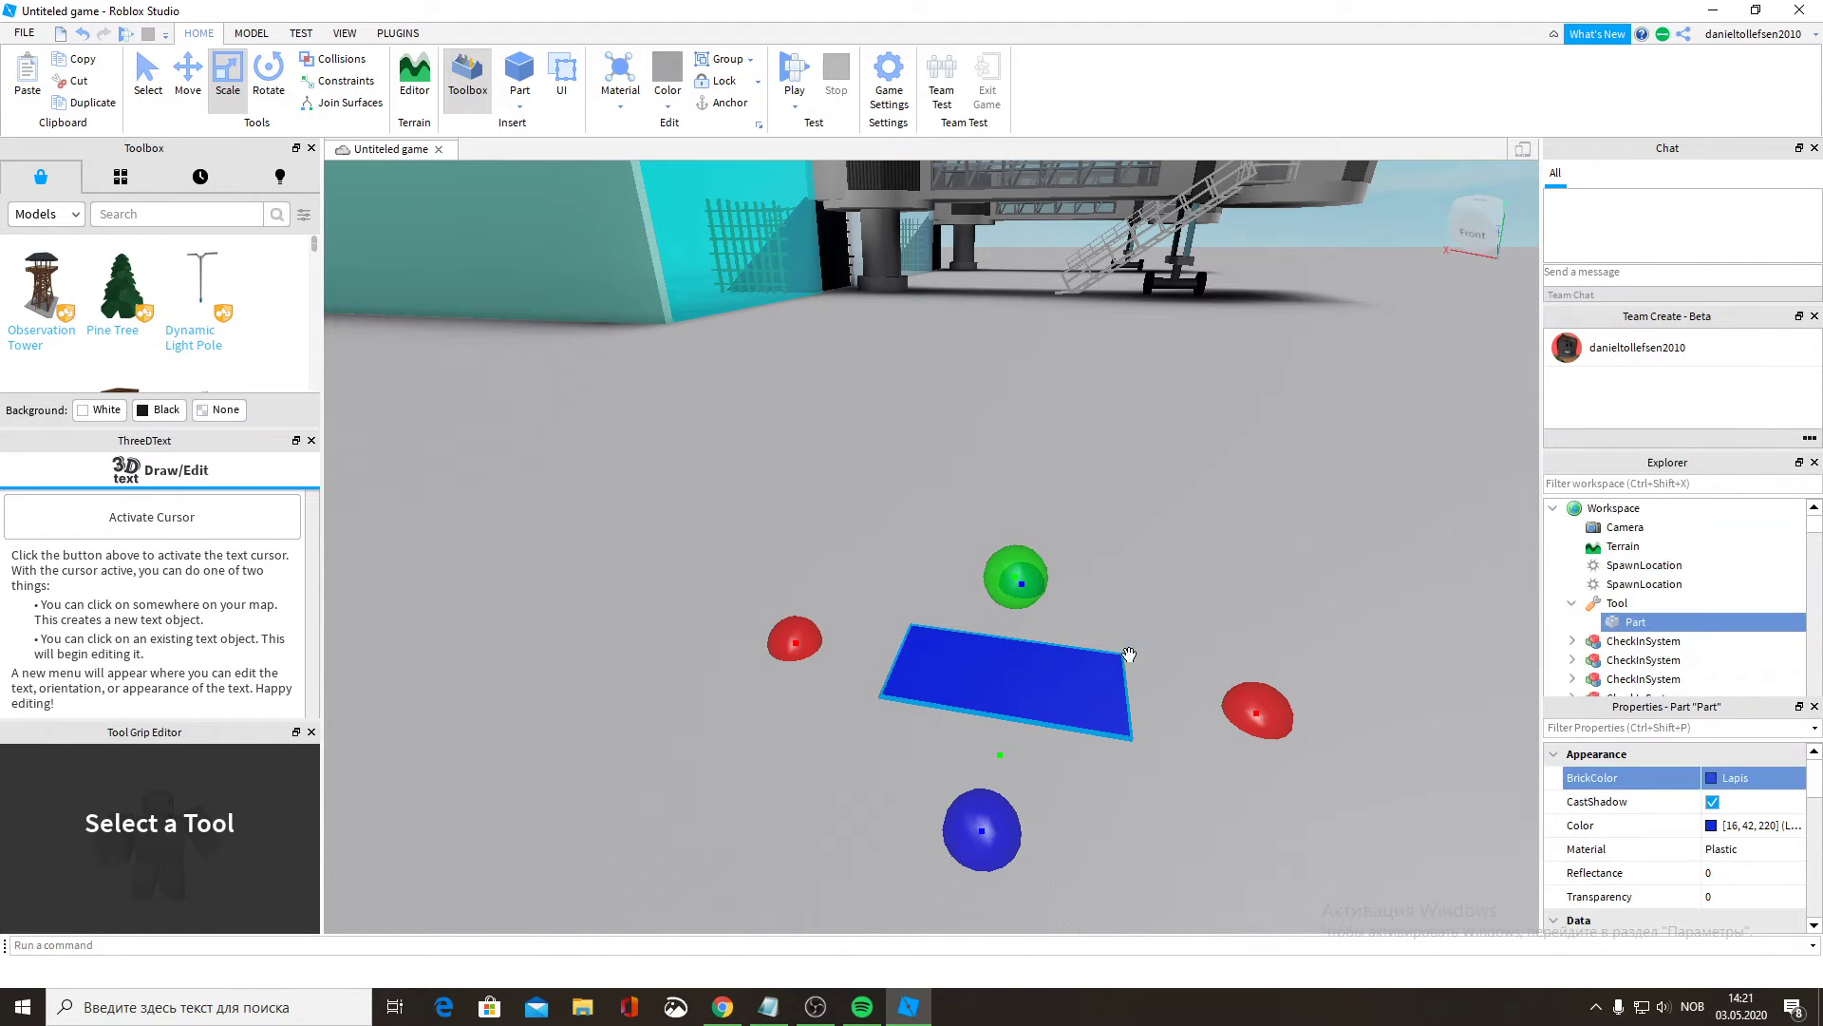
pyautogui.moveTo(1127, 654); pyautogui.dragTo(1131, 655, button='right')
pyautogui.press('w')
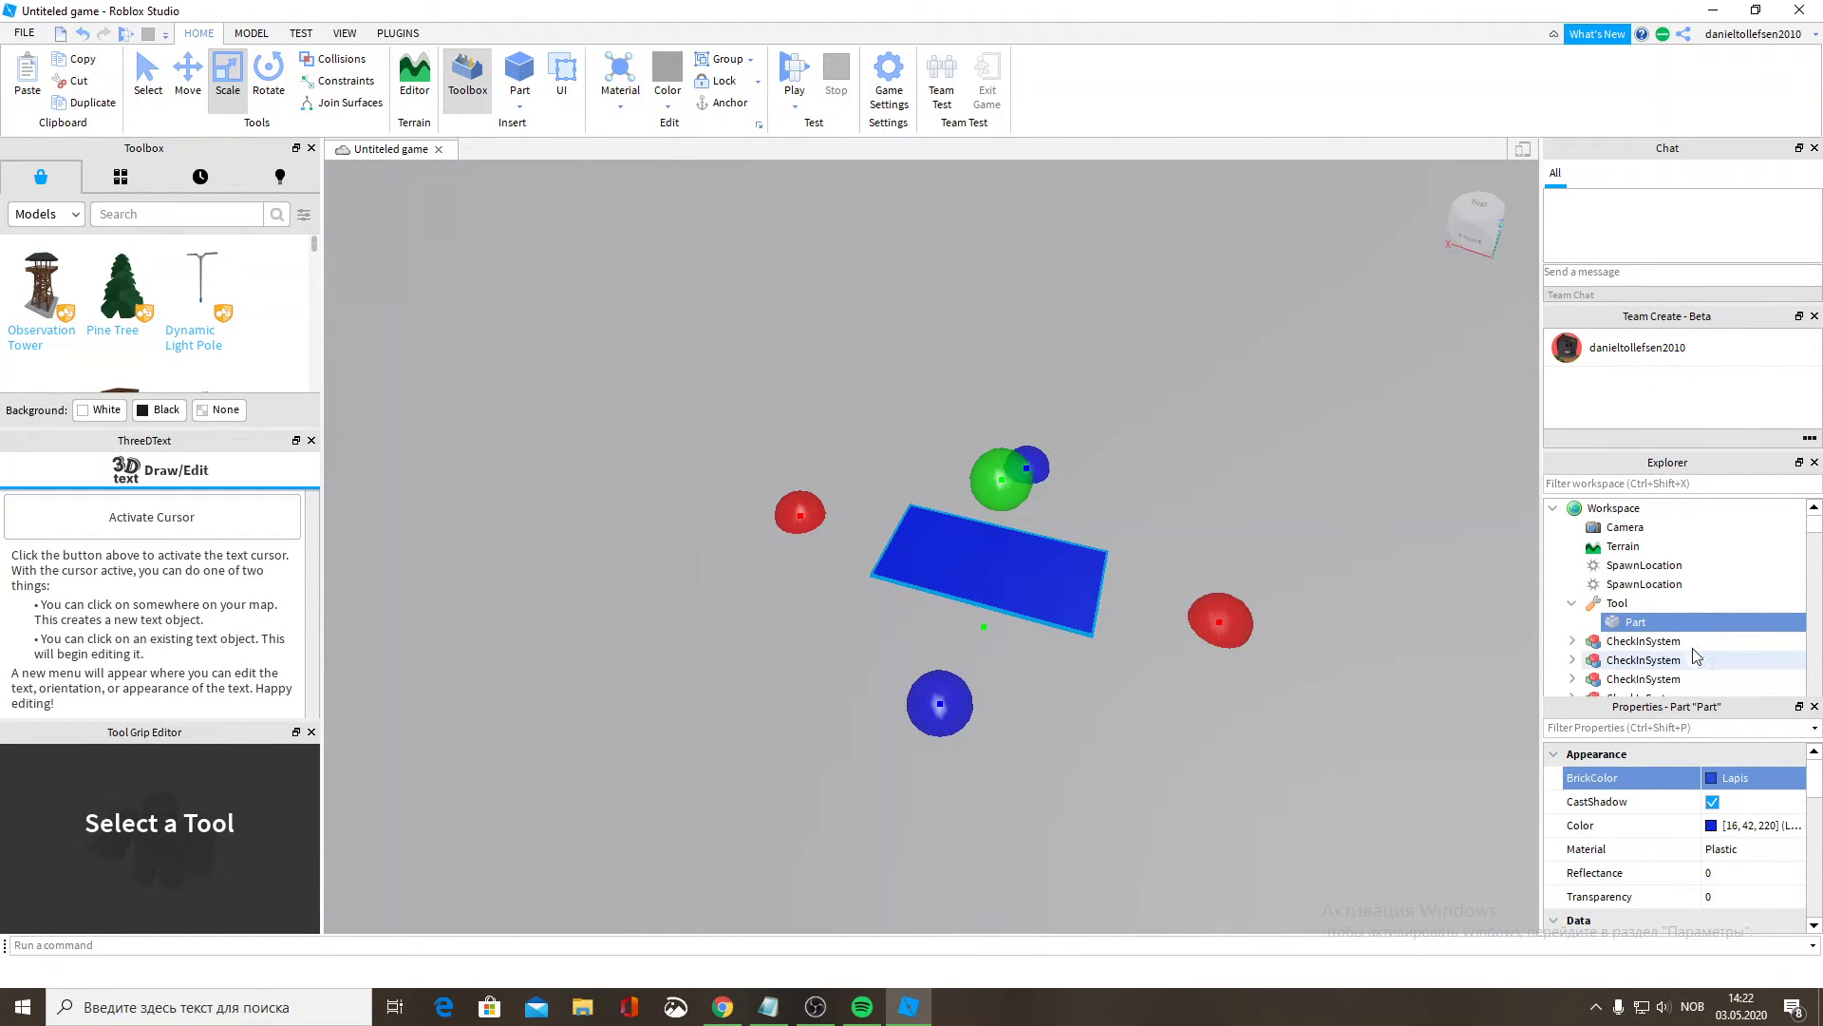
# Examine the properties of the blue part inside the Tool, including its behavior, collision and size settings.
pyautogui.click(1614, 604)
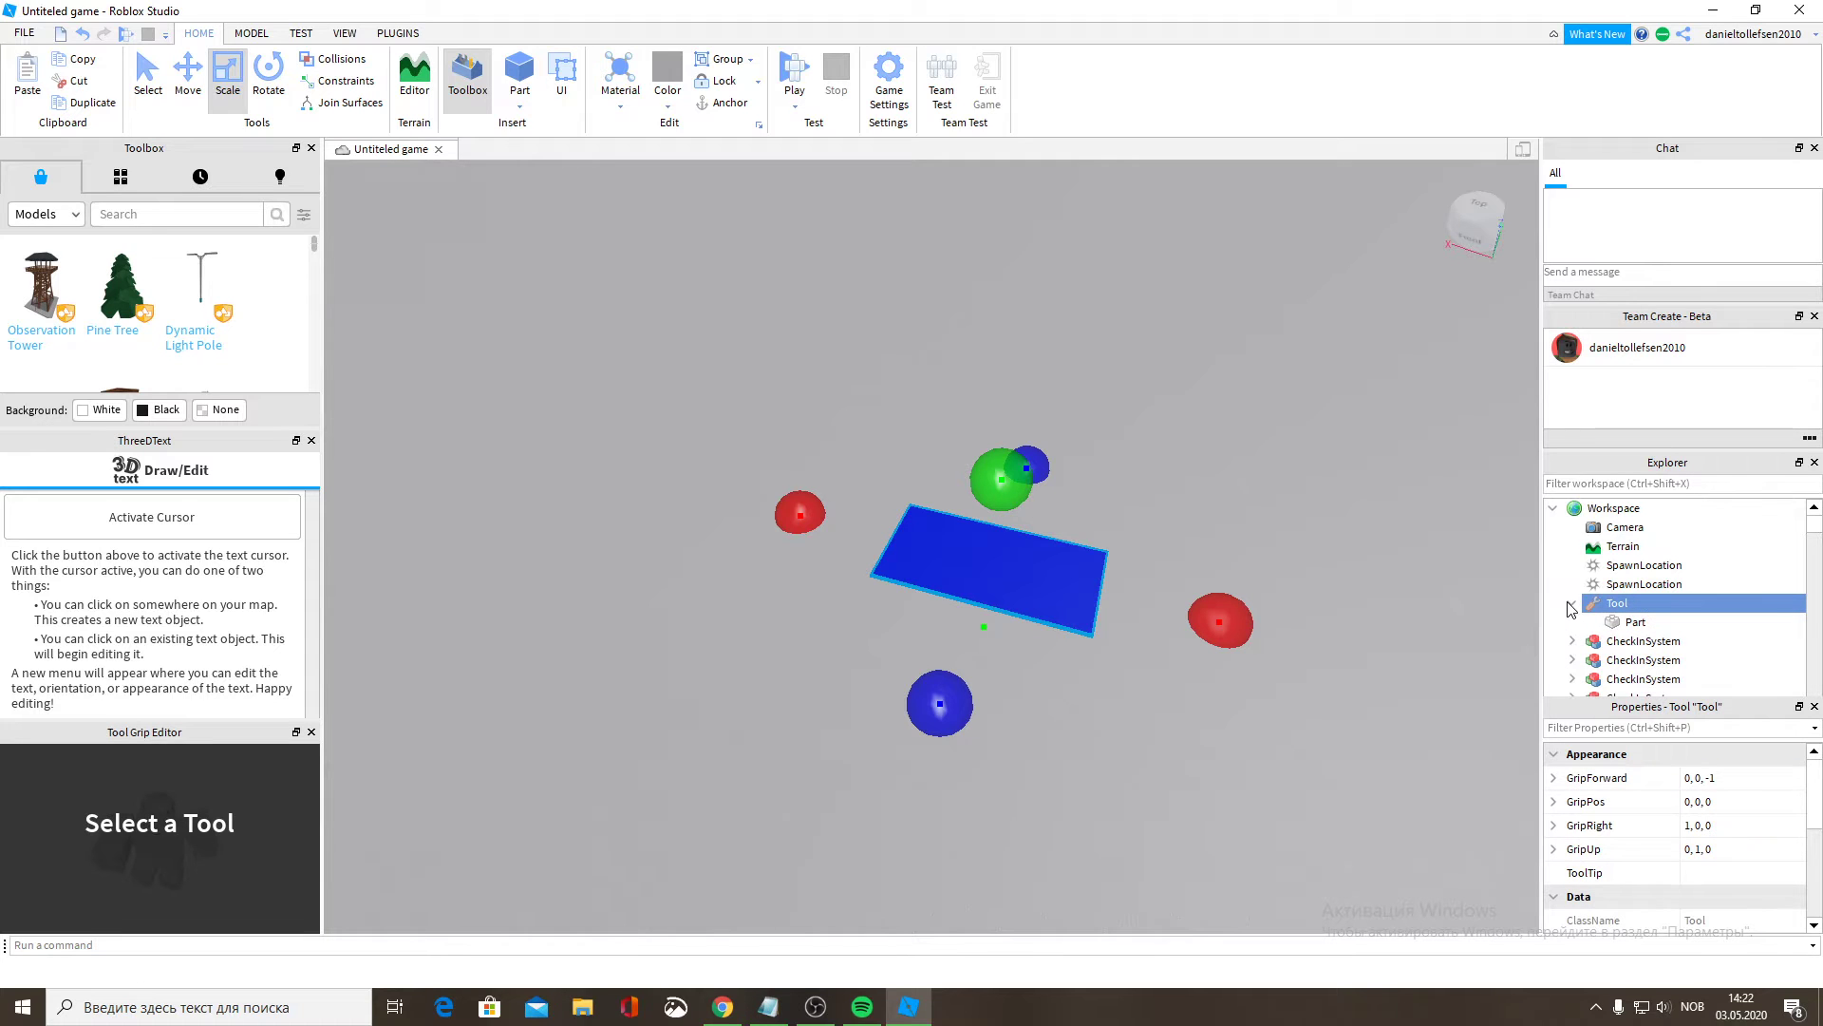
pyautogui.click(1635, 622)
pyautogui.scroll(-8, 1696, 812)
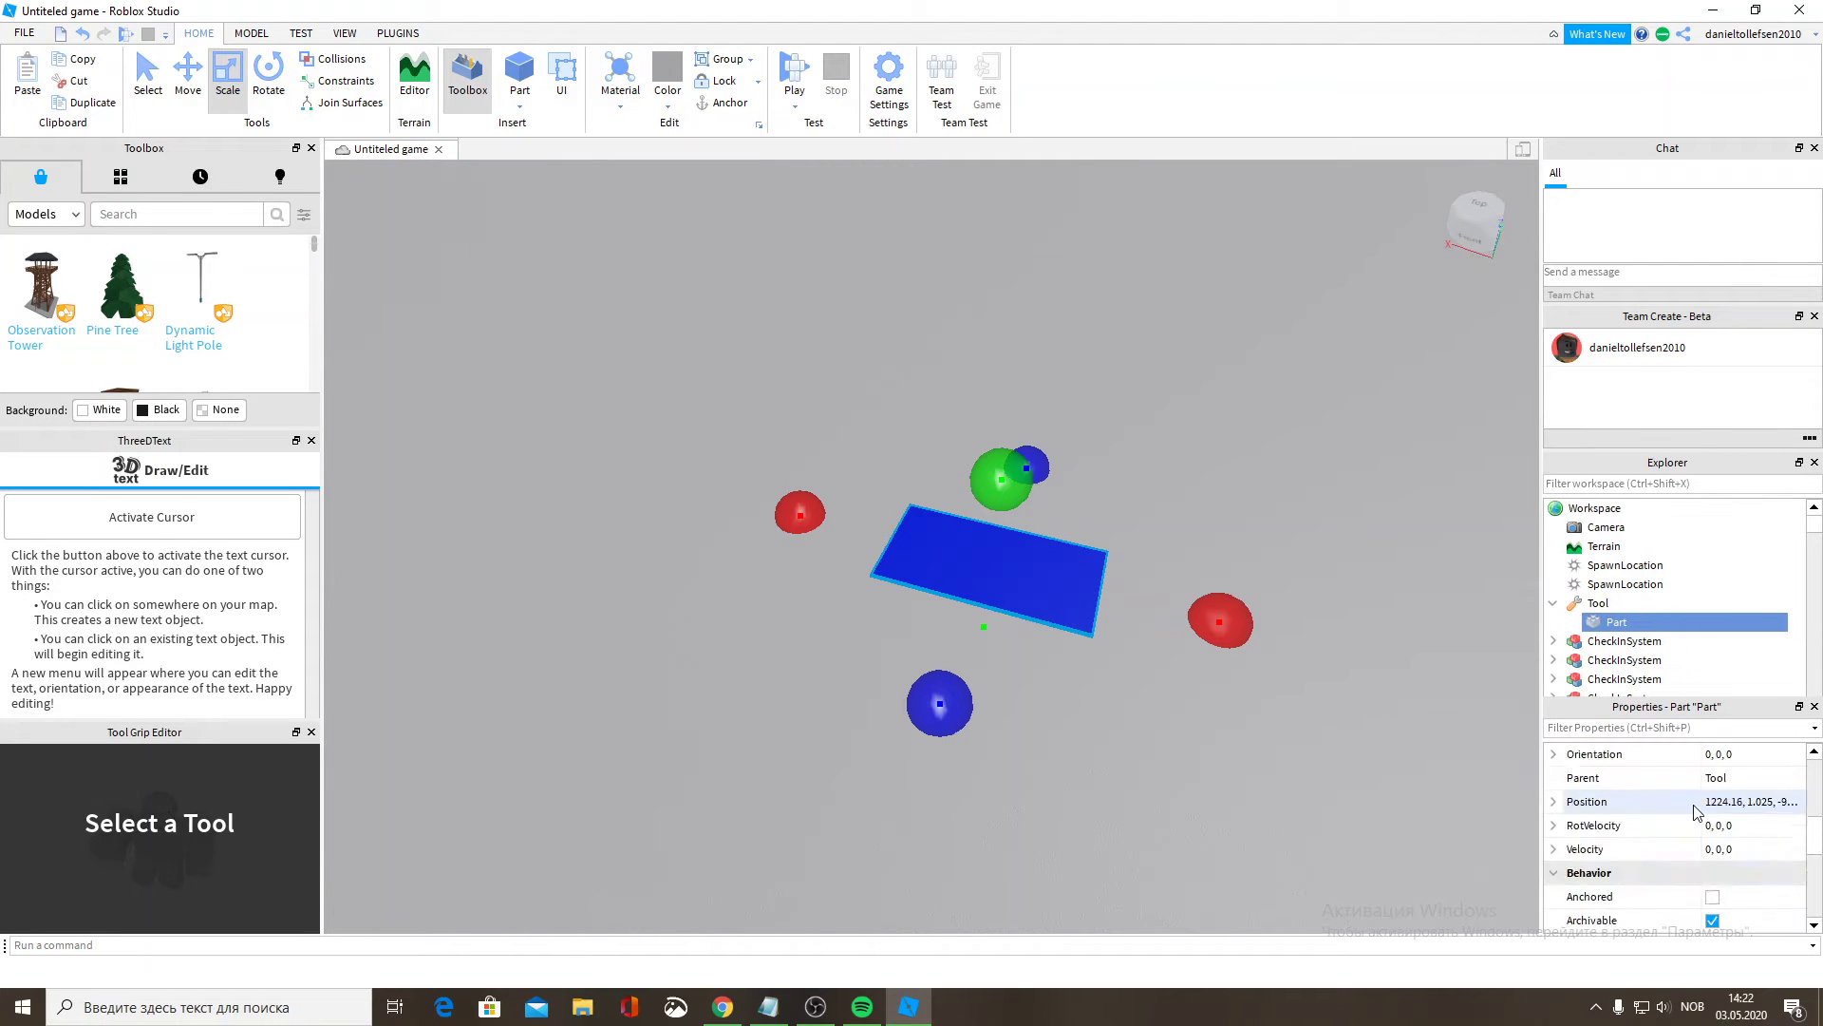
pyautogui.scroll(1, 1692, 810)
pyautogui.scroll(1, 1710, 813)
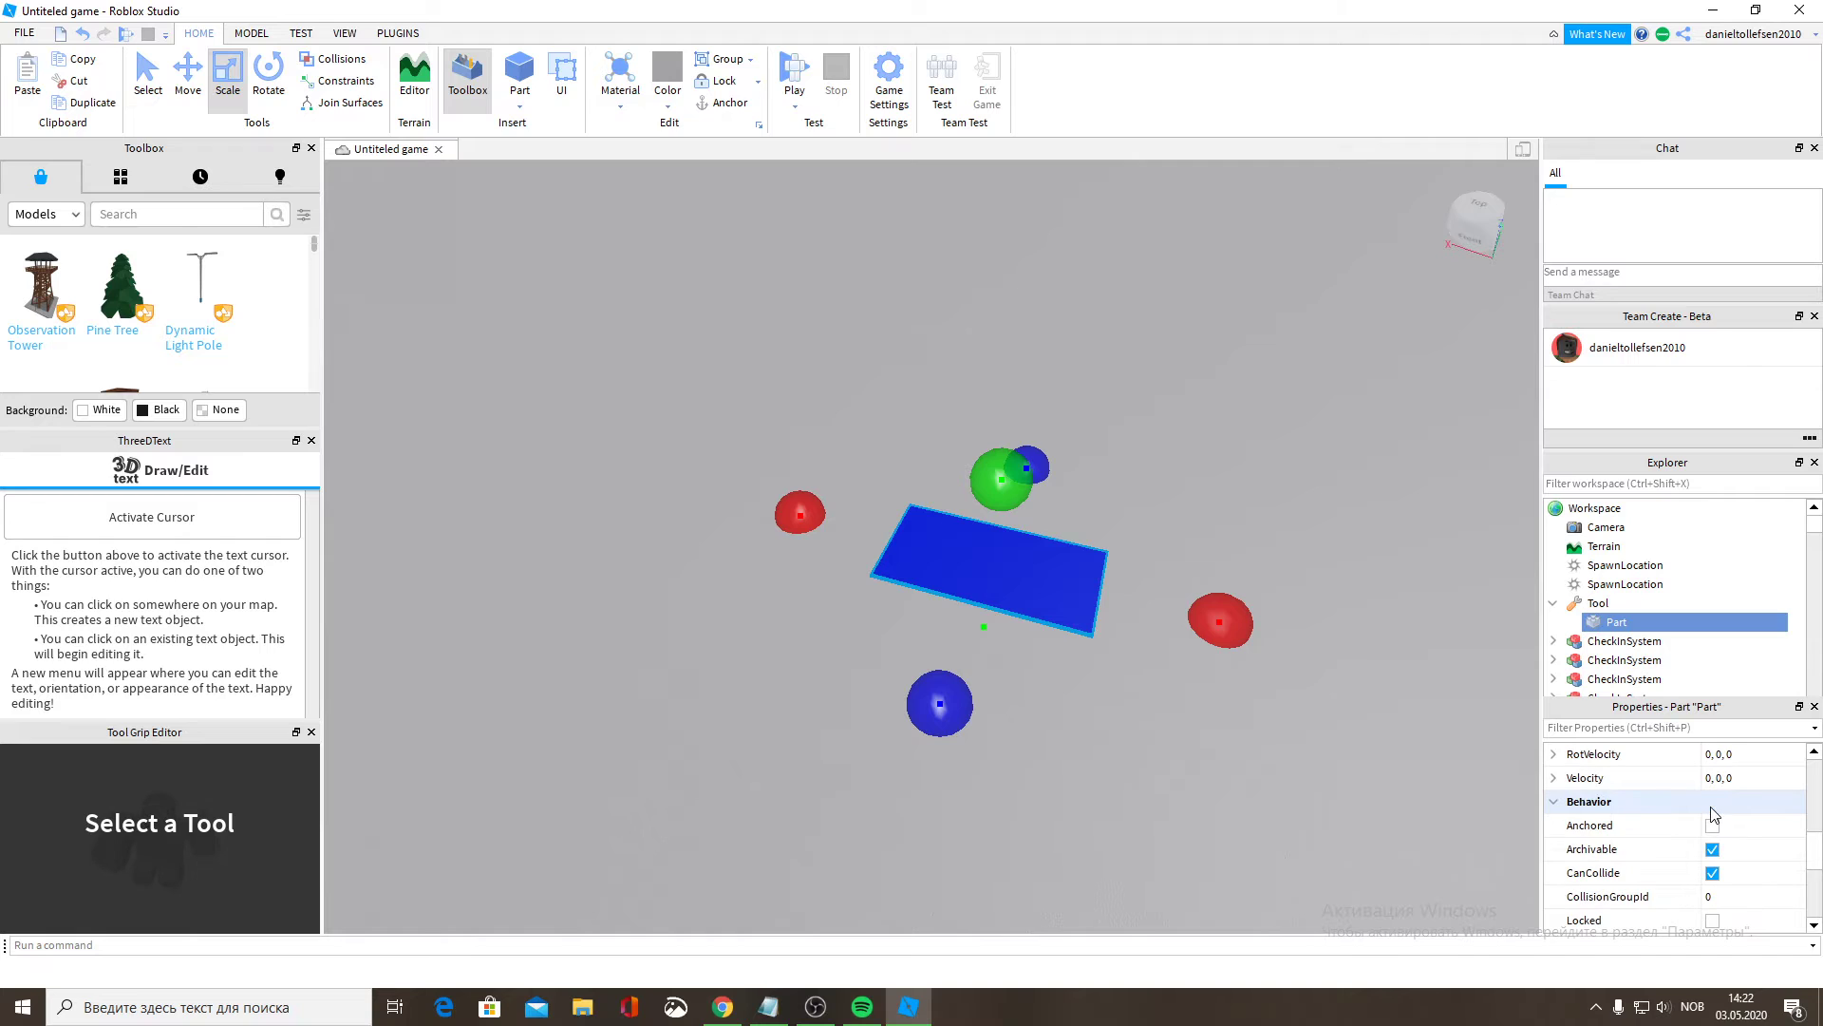
pyautogui.scroll(-1, 1713, 851)
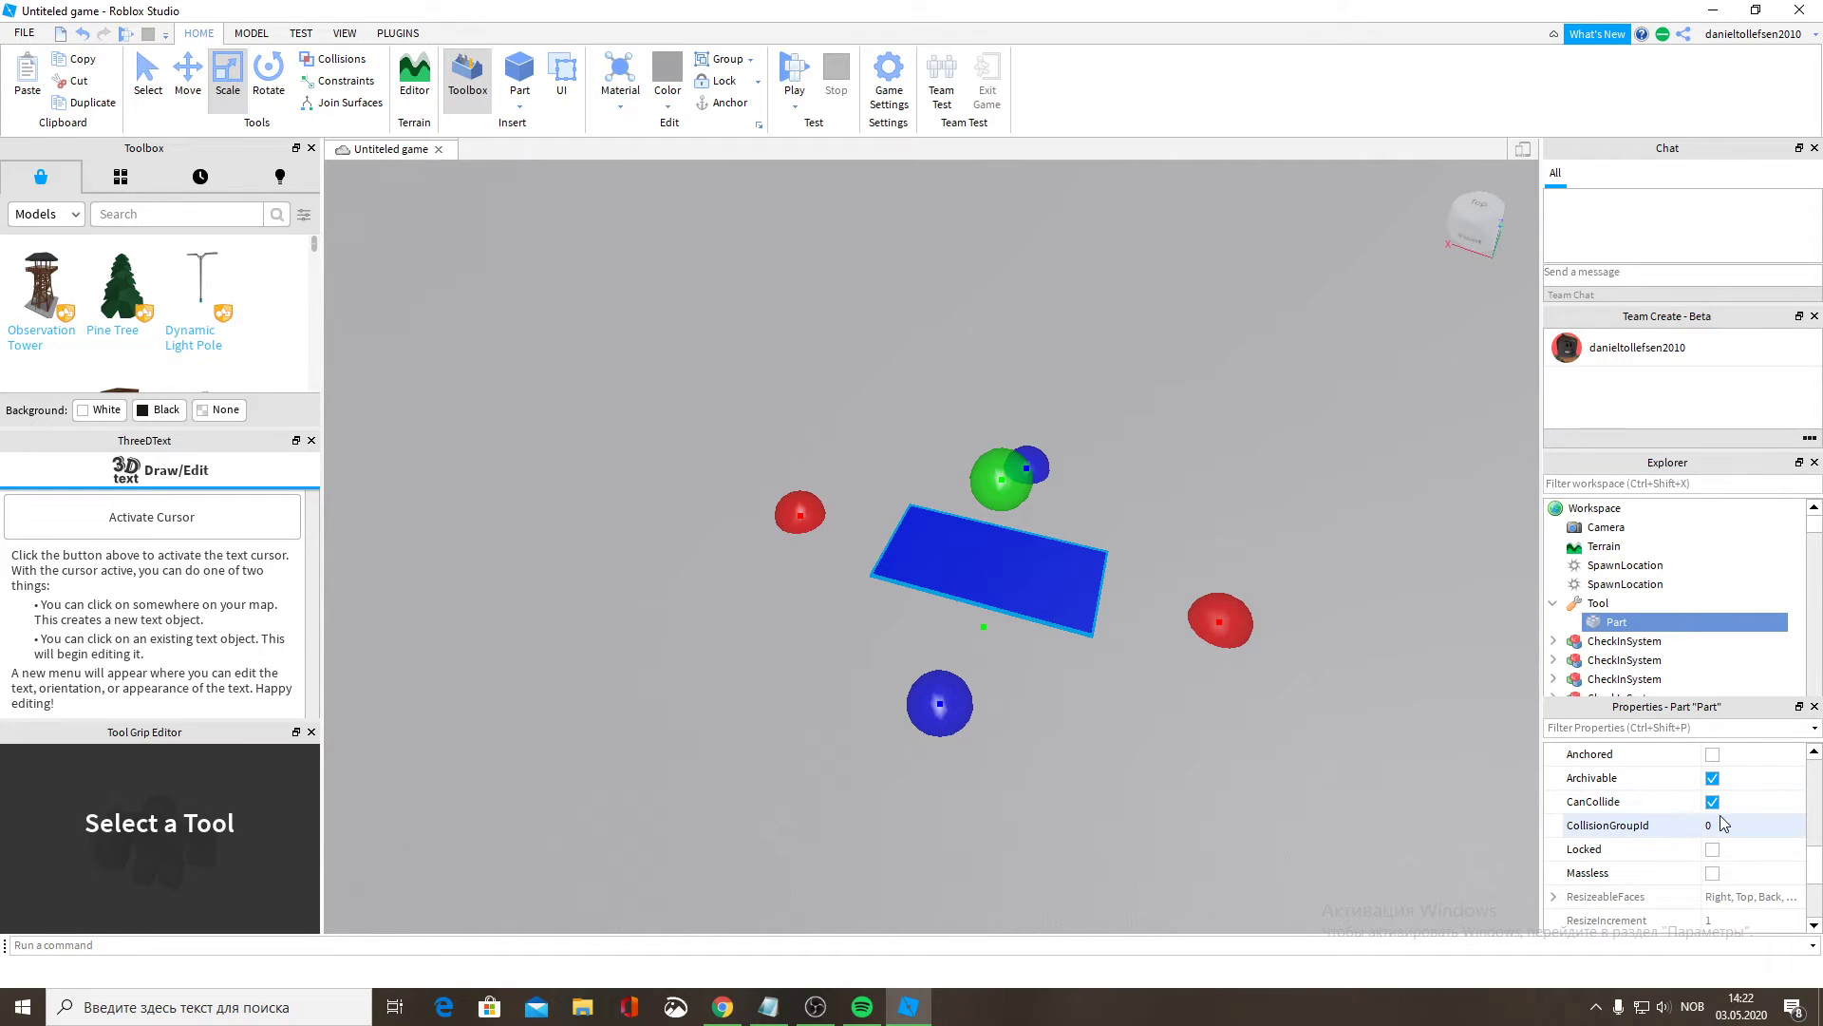
pyautogui.scroll(1, 1722, 820)
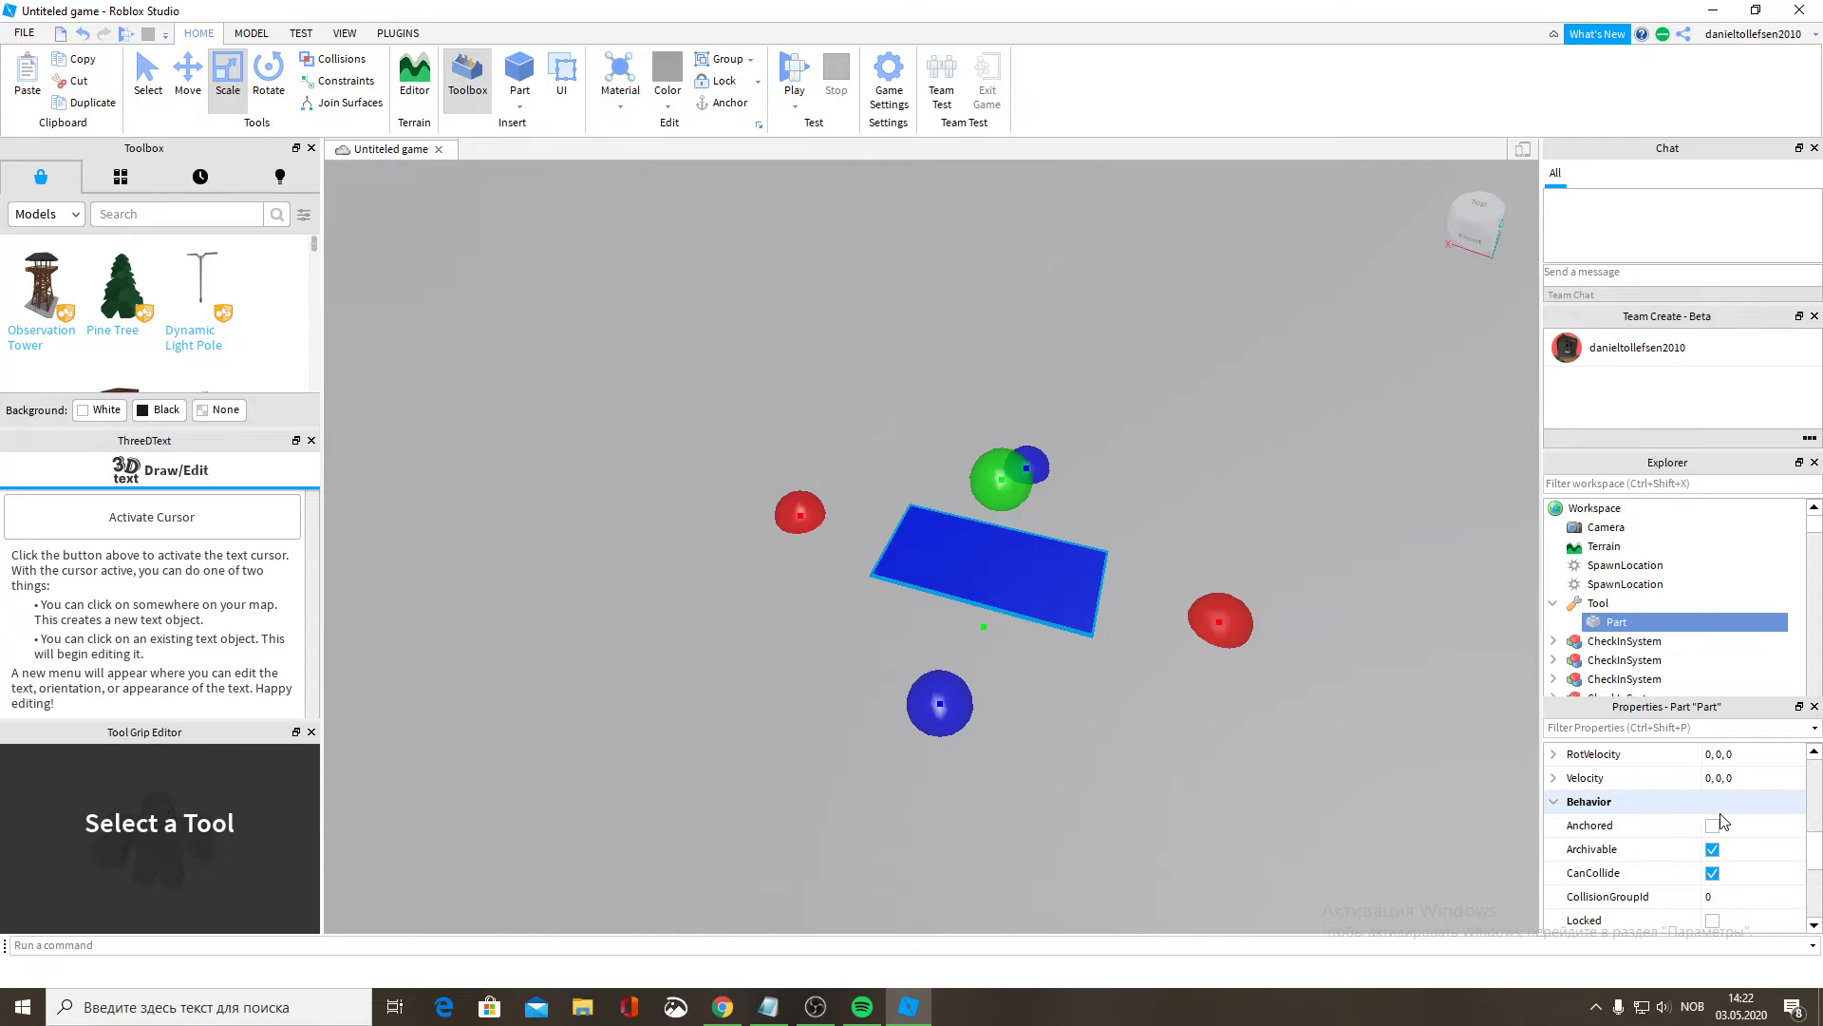
pyautogui.scroll(-3, 1721, 821)
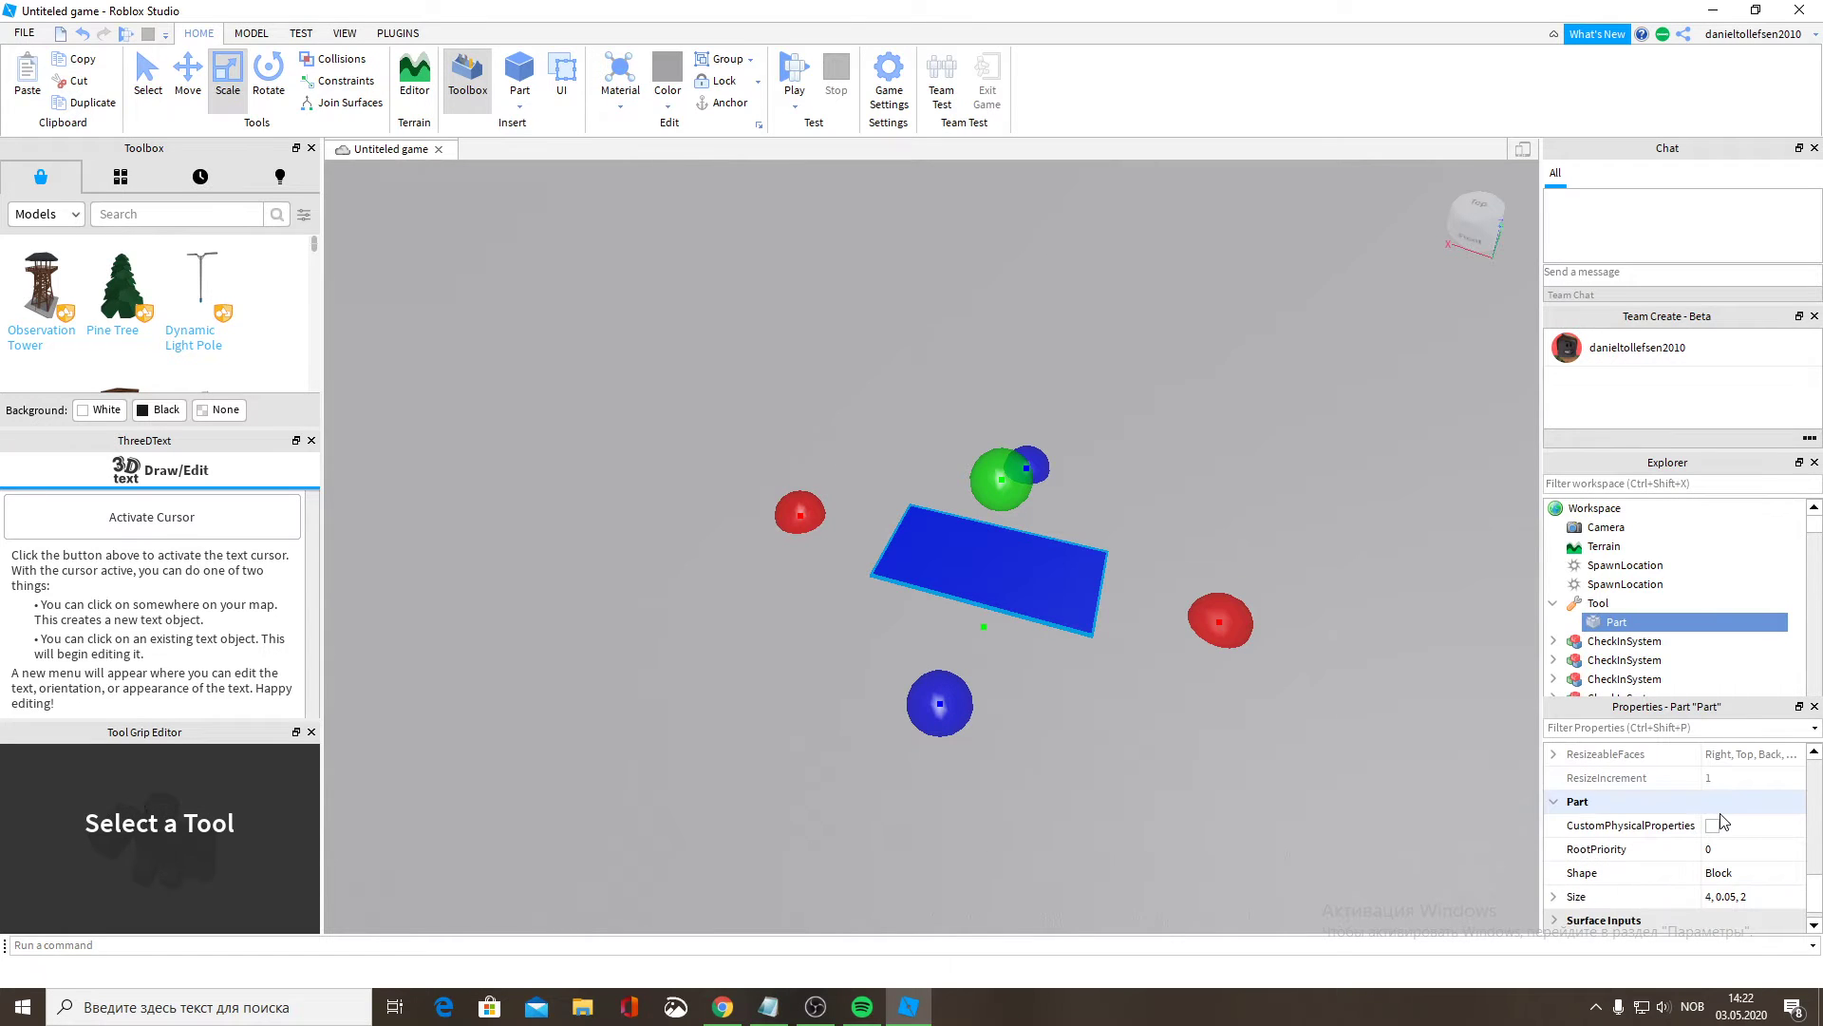
pyautogui.scroll(1, 1733, 880)
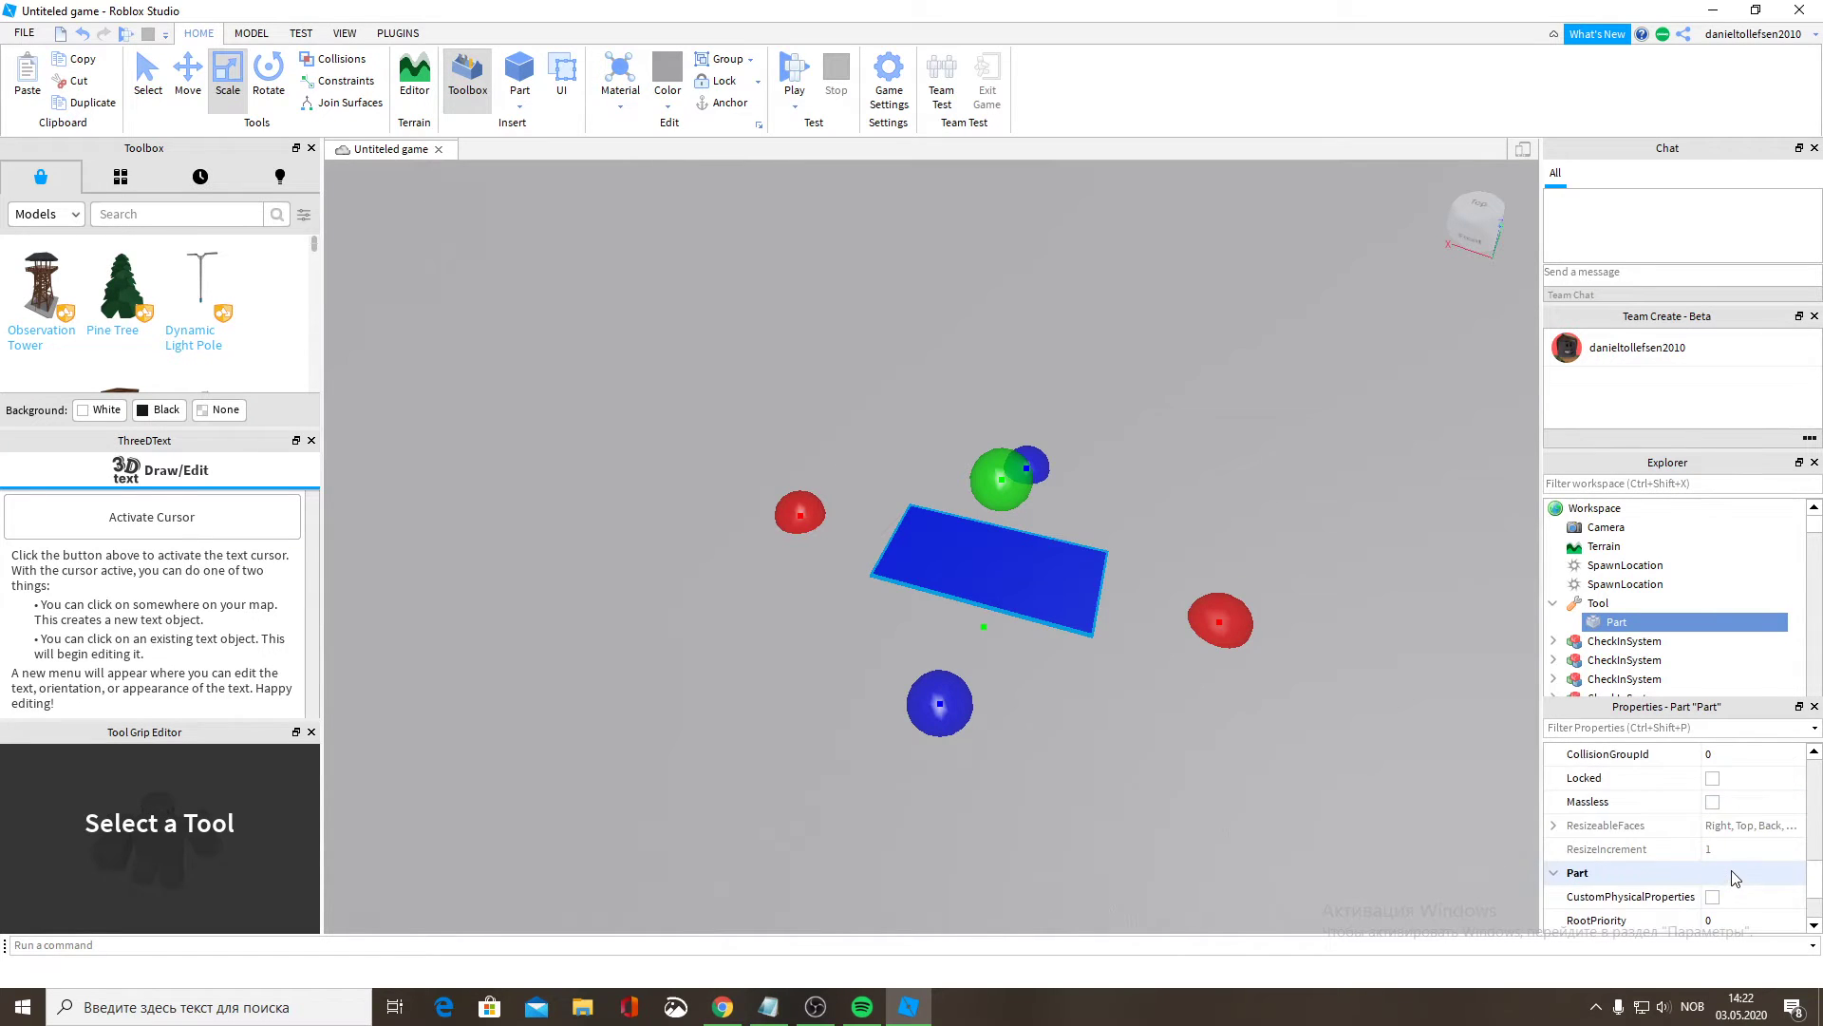
pyautogui.scroll(1, 1733, 863)
pyautogui.scroll(1, 1732, 857)
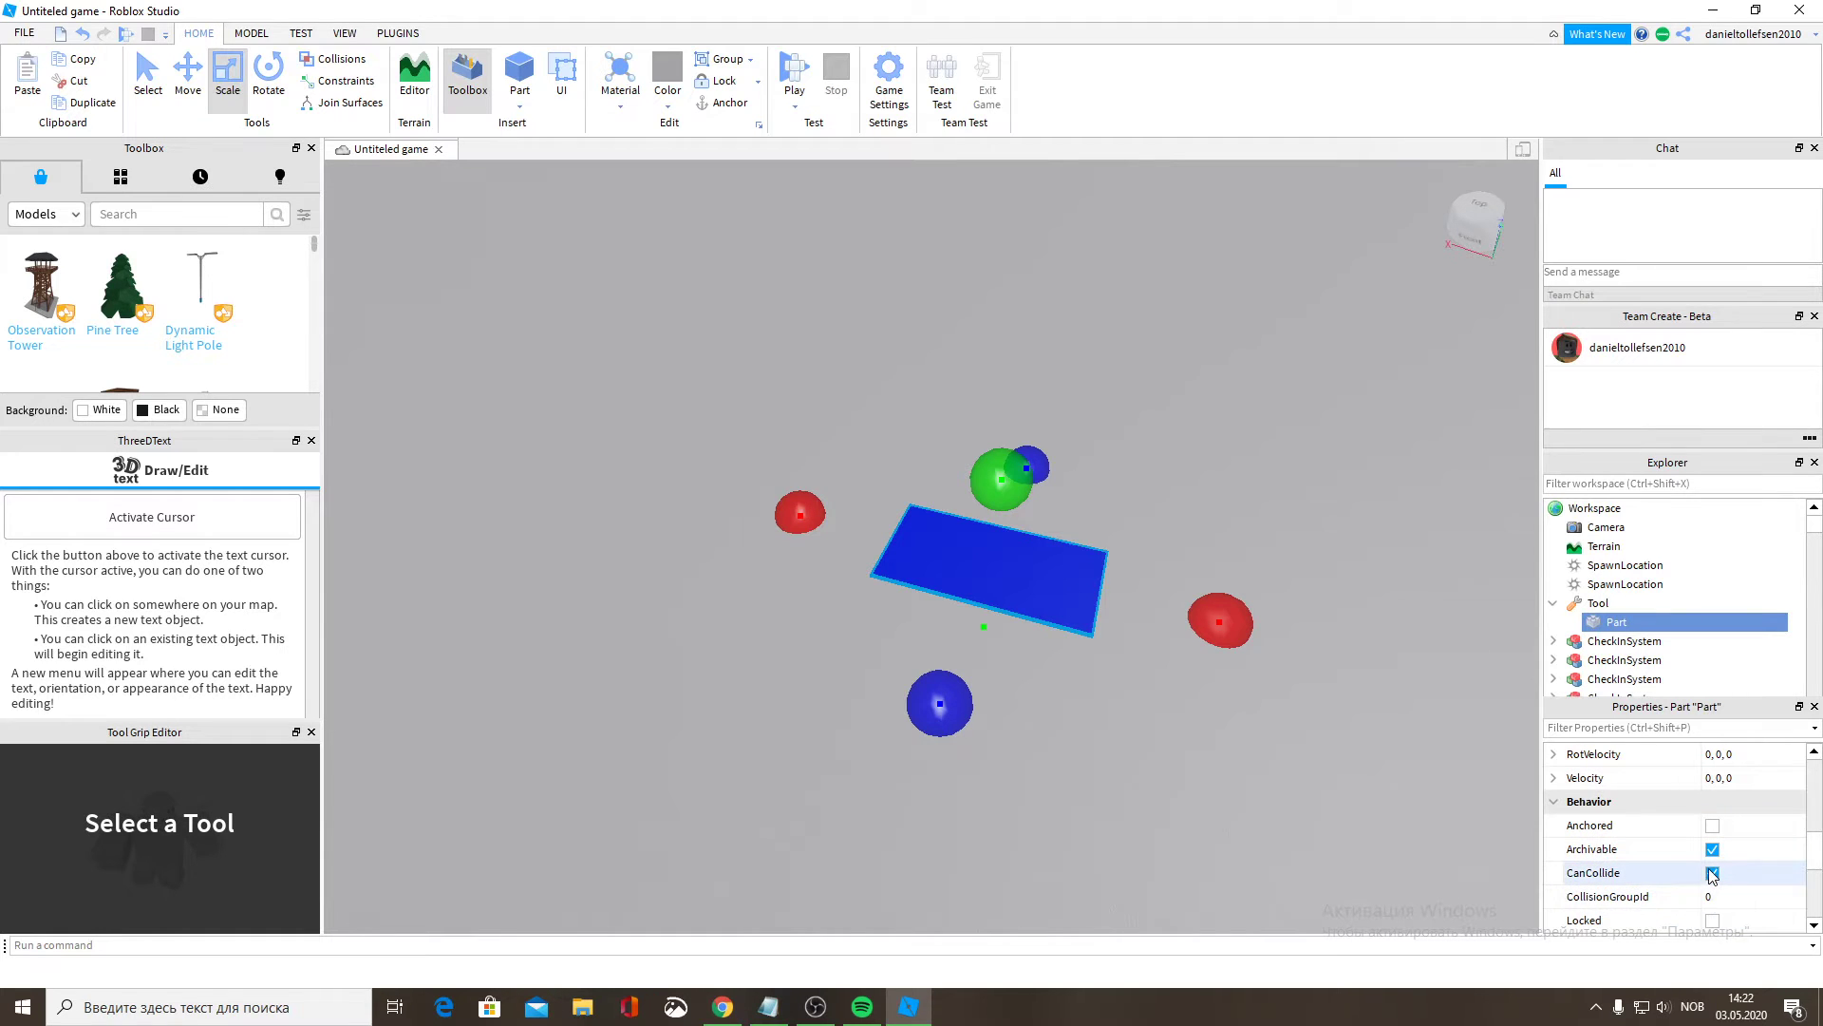
pyautogui.scroll(5, 1710, 850)
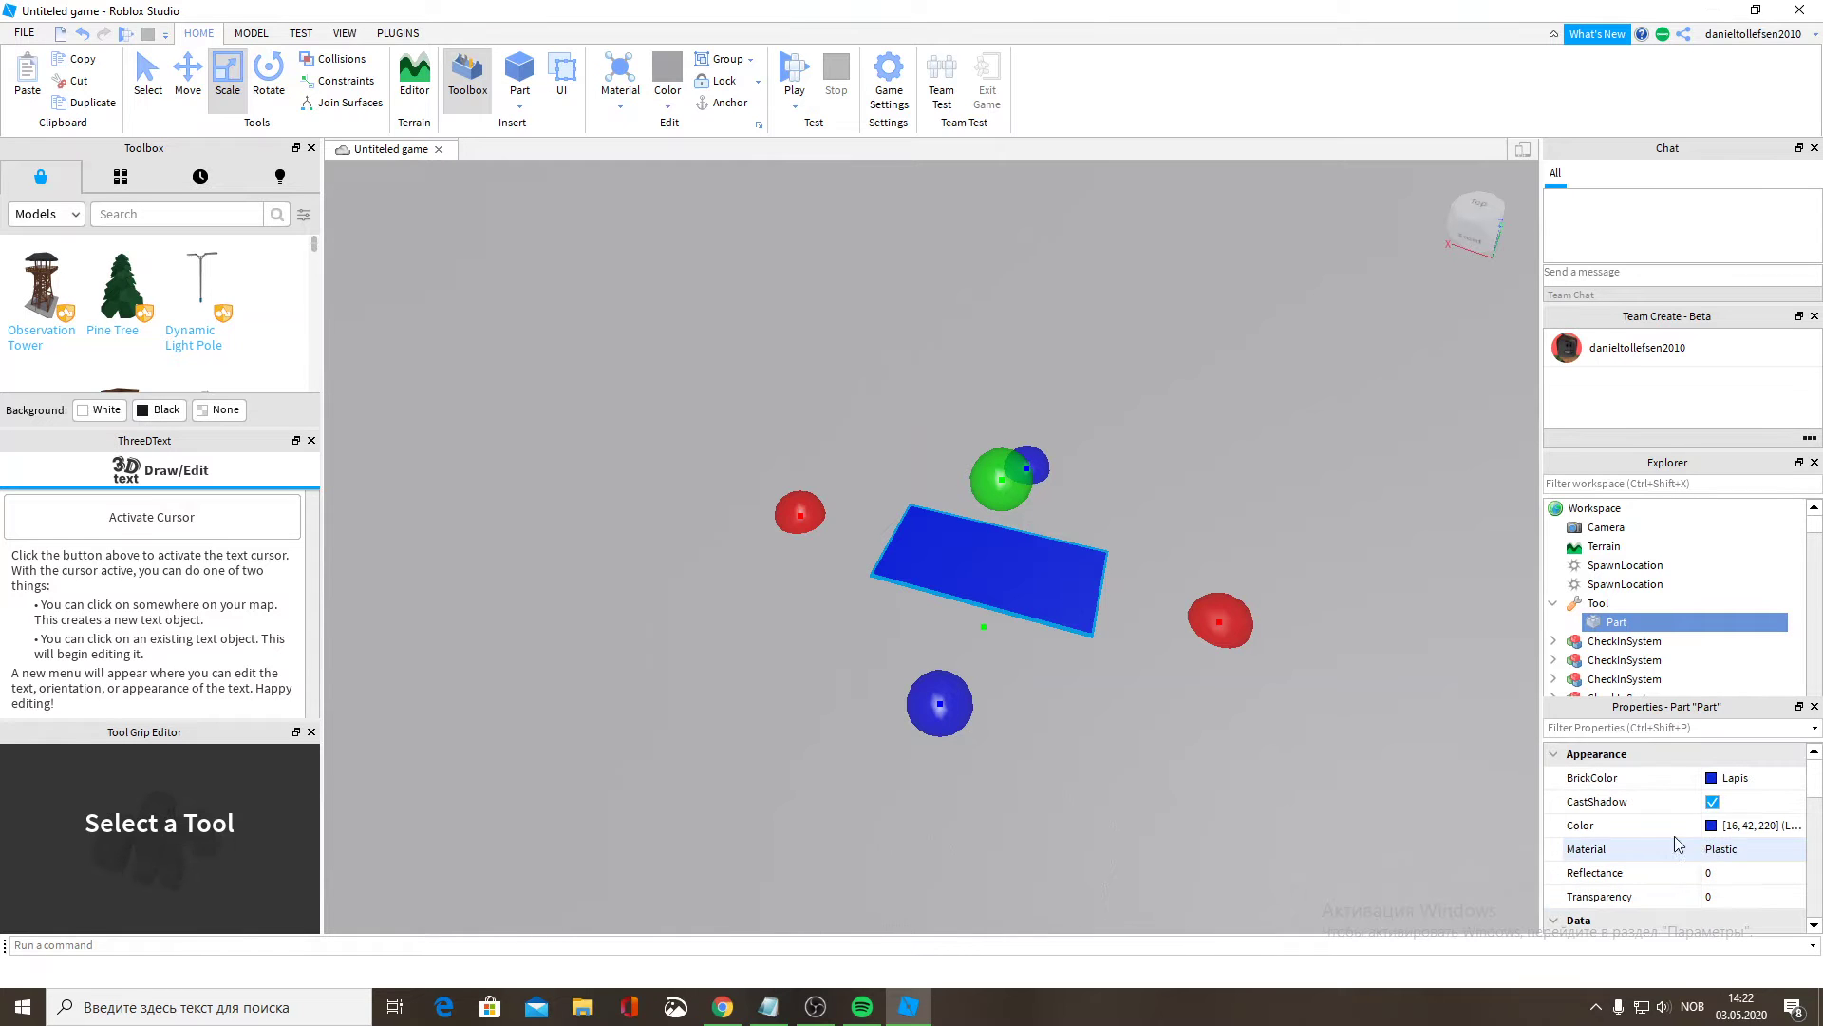
pyautogui.scroll(-3, 1092, 590)
pyautogui.moveTo(1090, 590); pyautogui.dragTo(1091, 590, button='right')
pyautogui.scroll(1, 1092, 592)
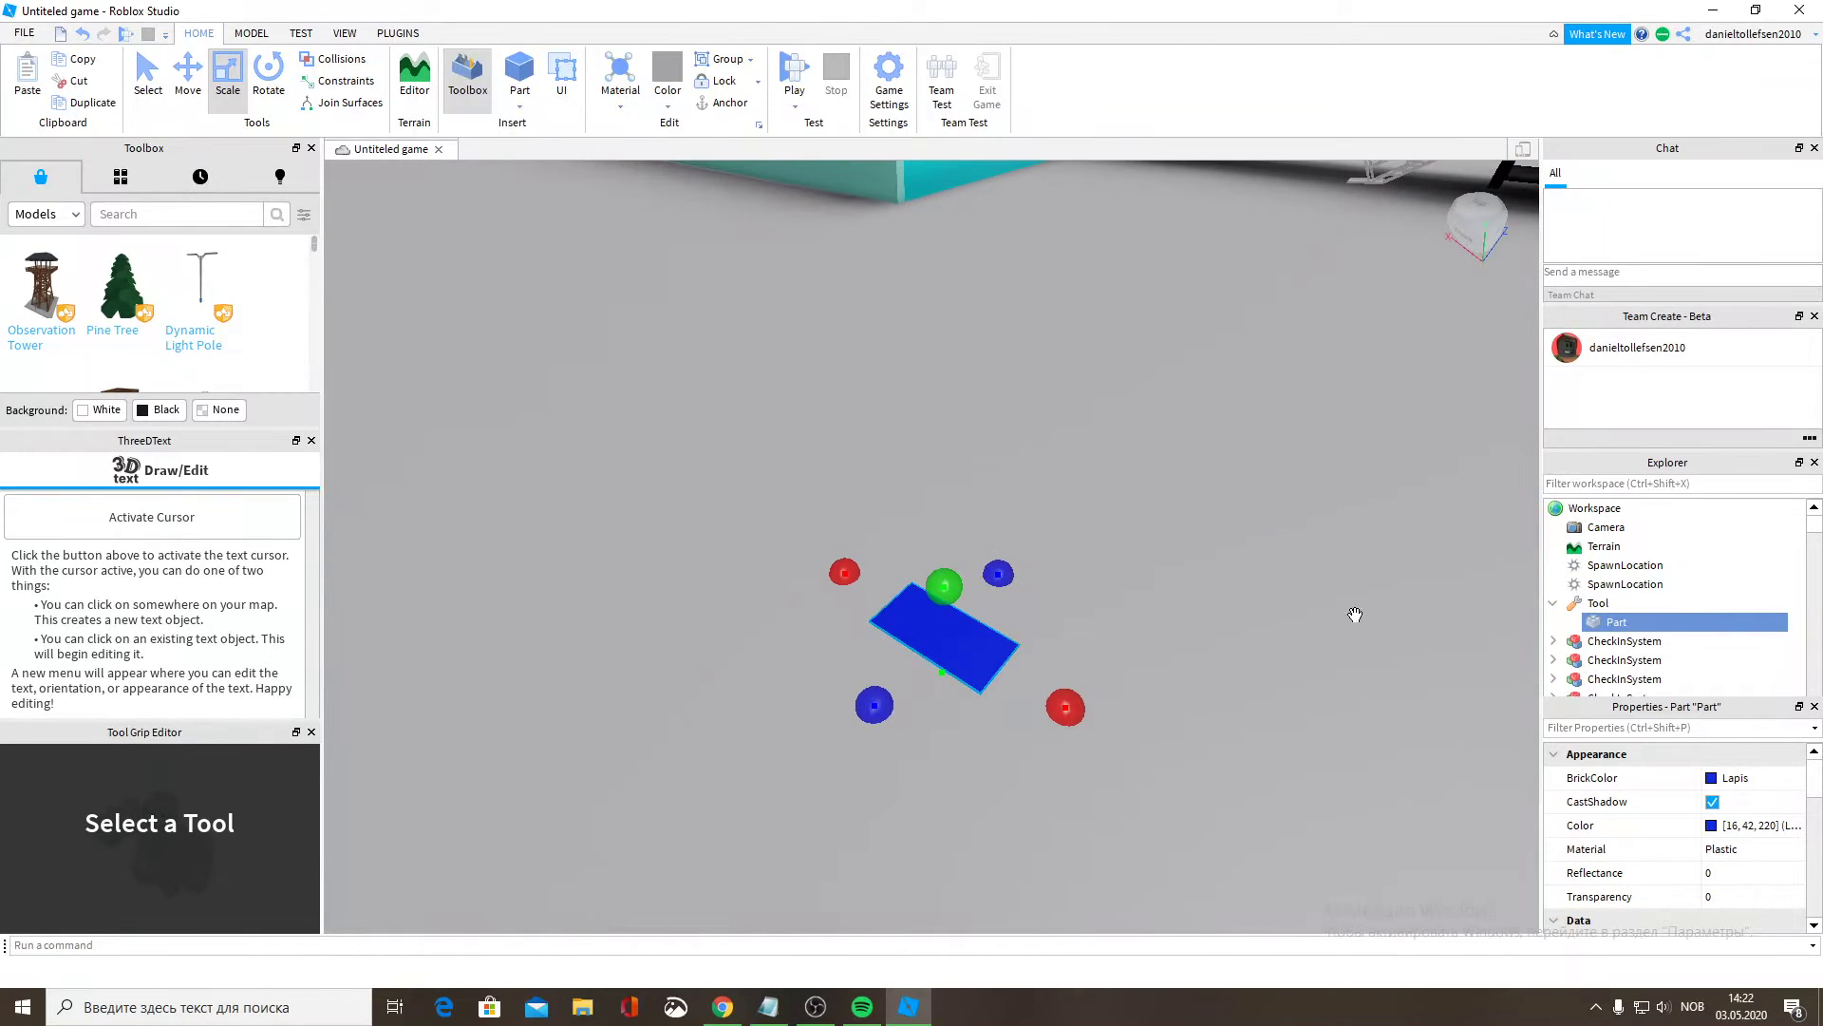
# Switch to the Select tool and select the Tool object in Workspace.
pyautogui.moveTo(1339, 588); pyautogui.dragTo(1335, 590, button='right')
pyautogui.click(1336, 589)
pyautogui.click(1335, 590)
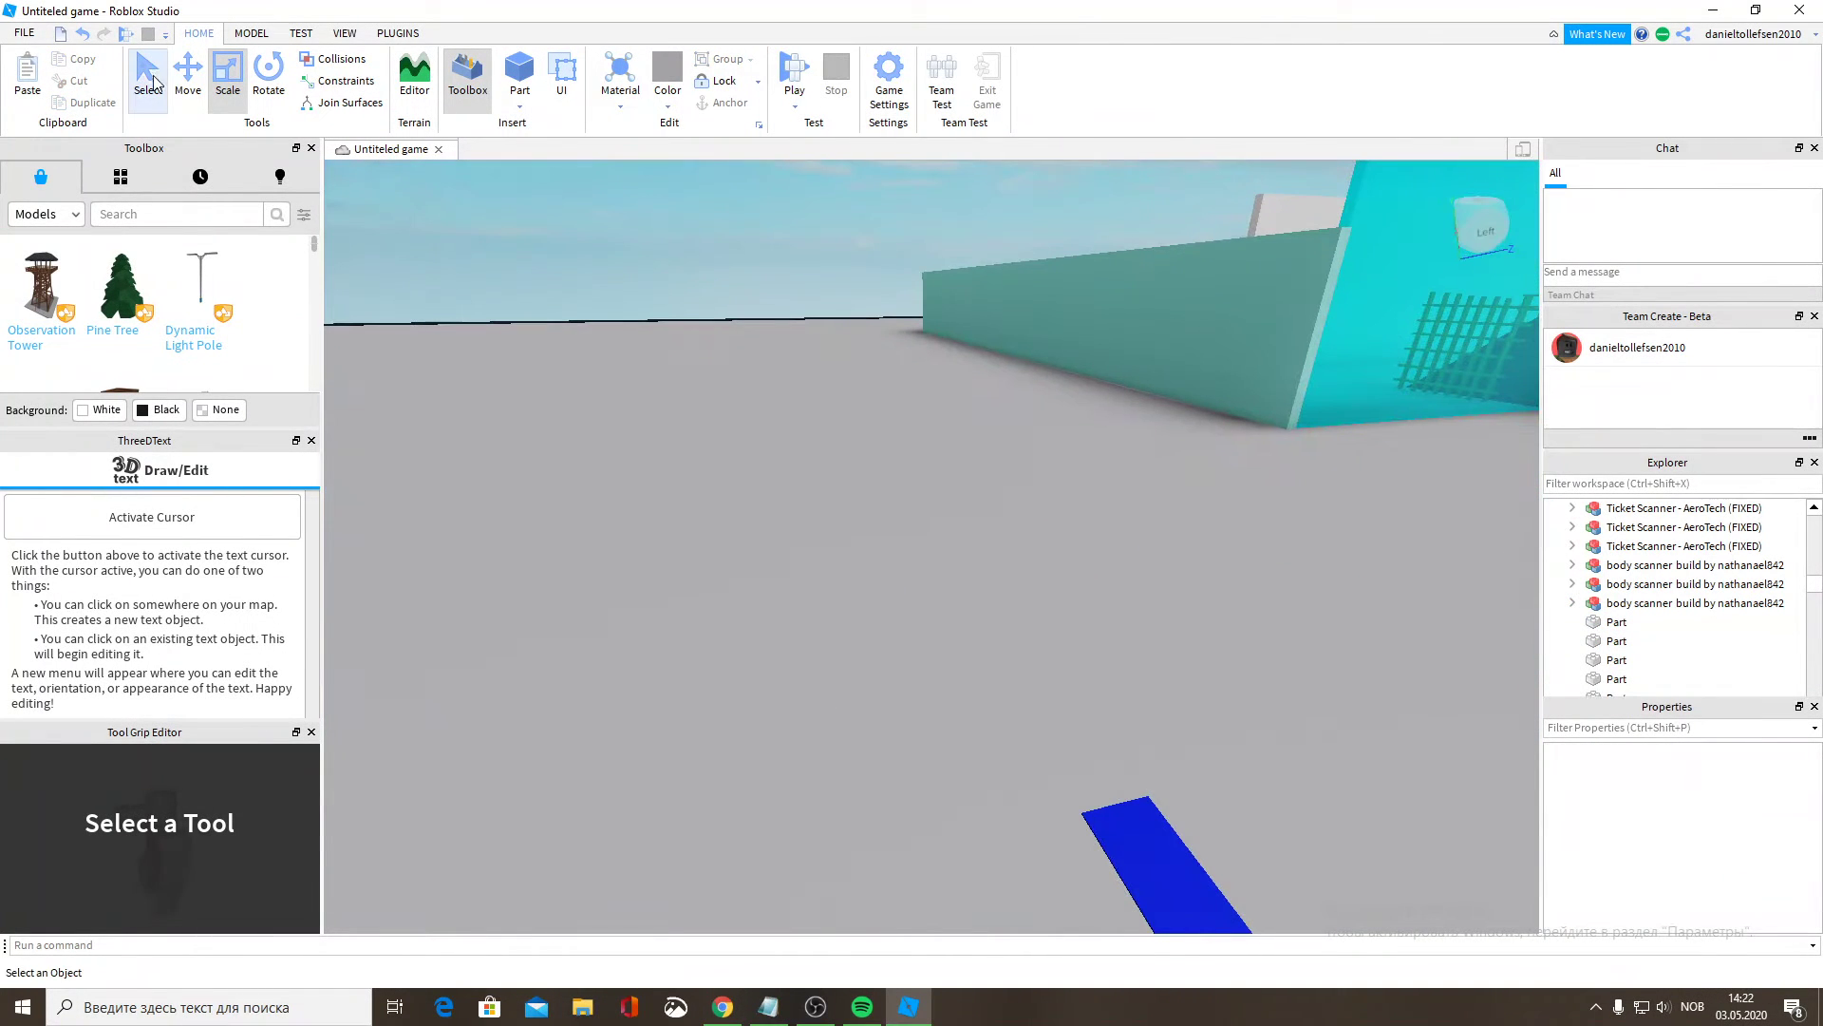
pyautogui.moveTo(851, 404); pyautogui.dragTo(850, 404, button='right')
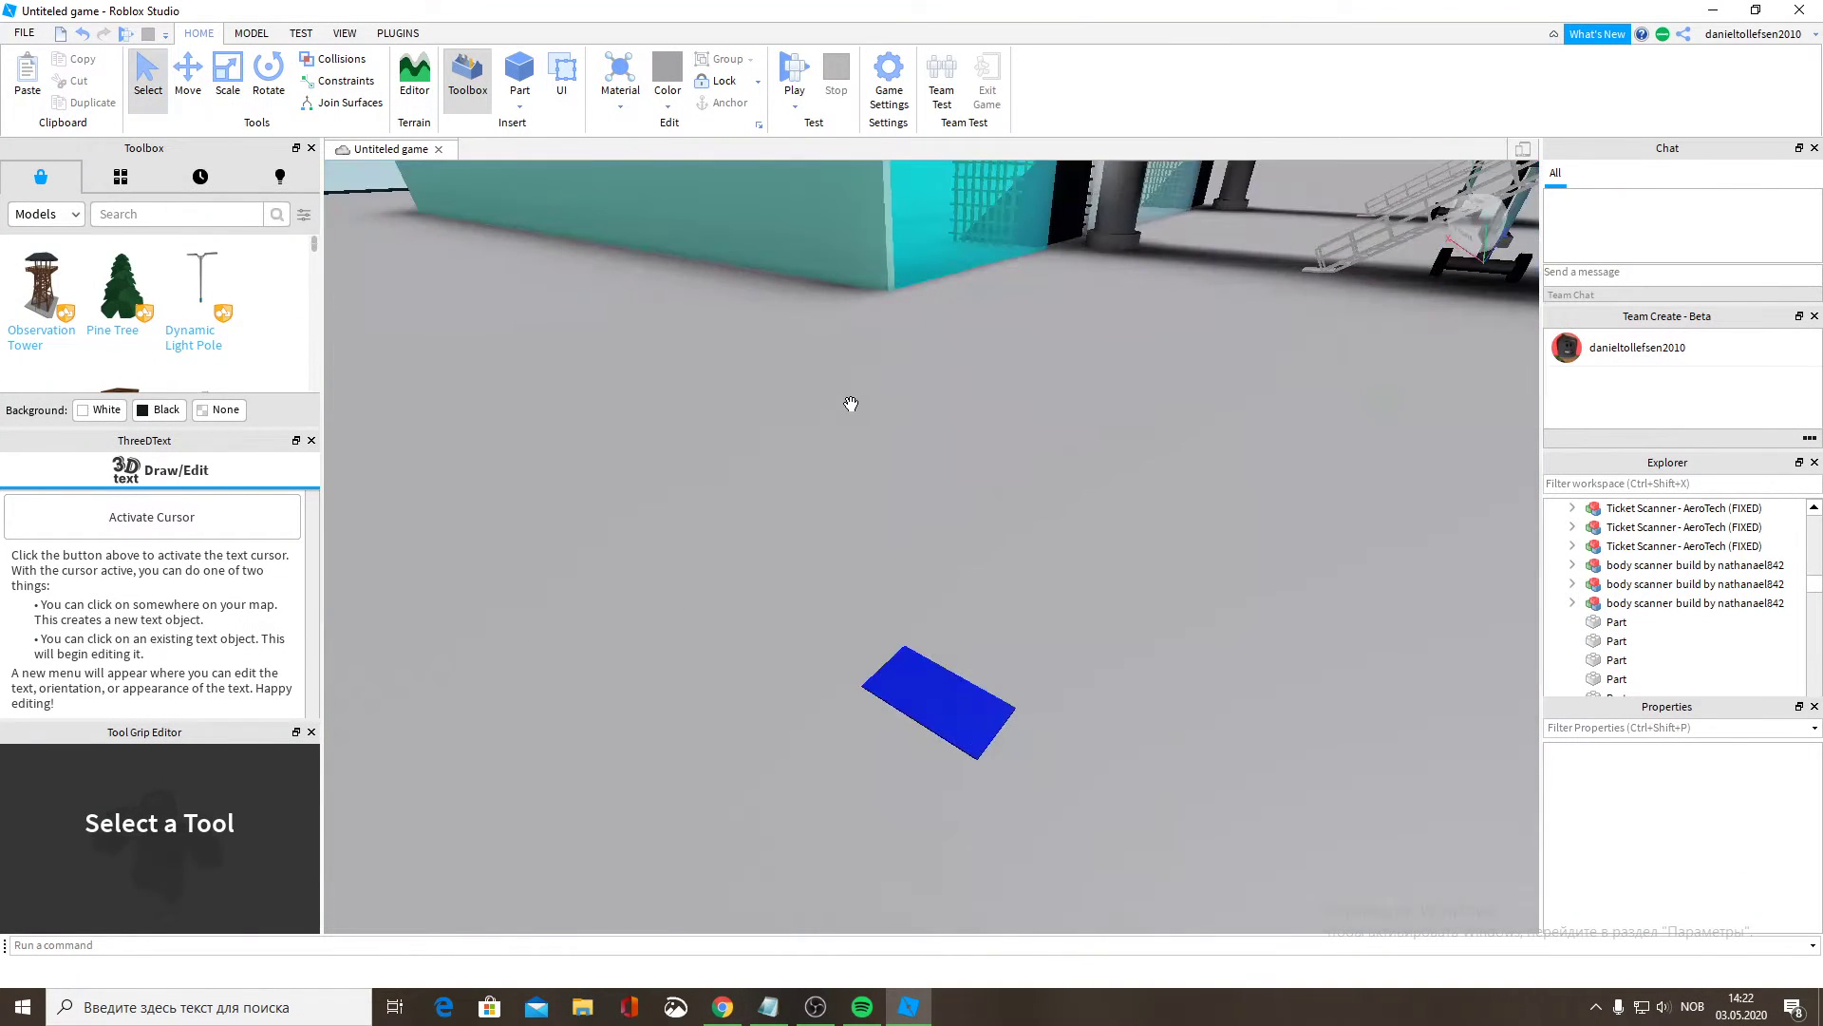
pyautogui.scroll(1, 1662, 516)
pyautogui.scroll(3, 1662, 514)
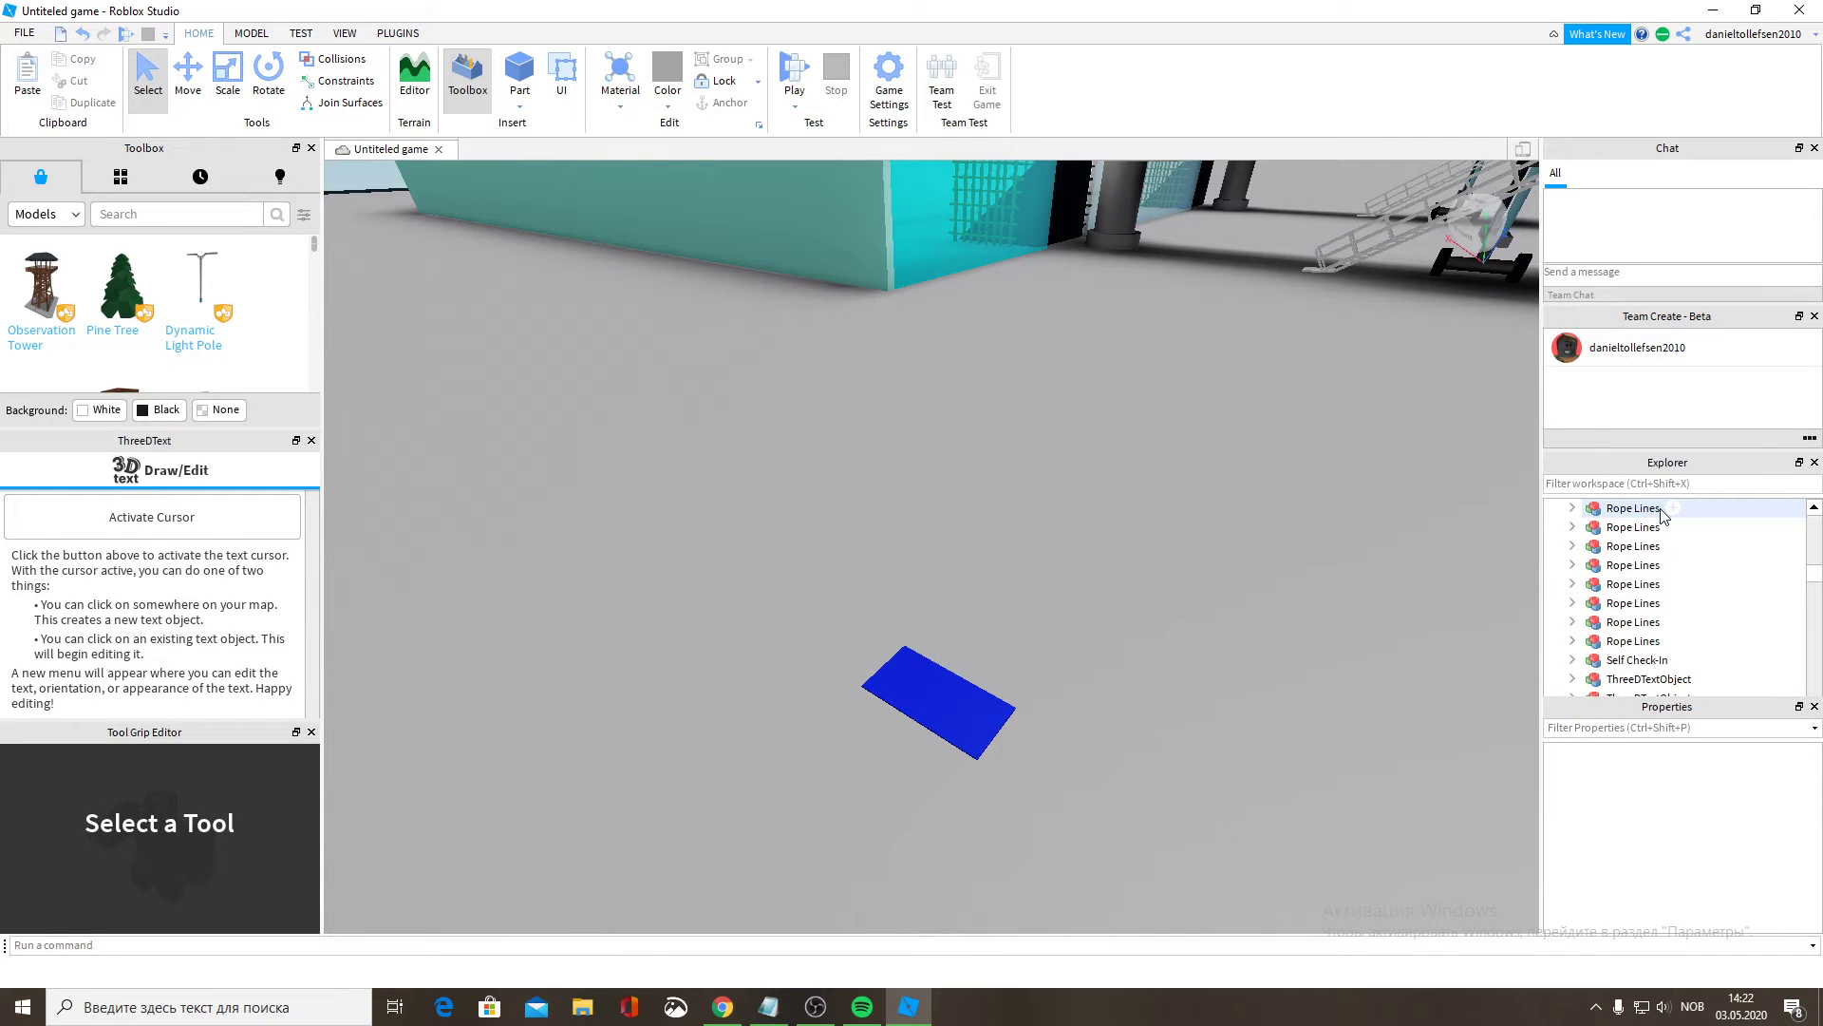
pyautogui.scroll(5, 1662, 513)
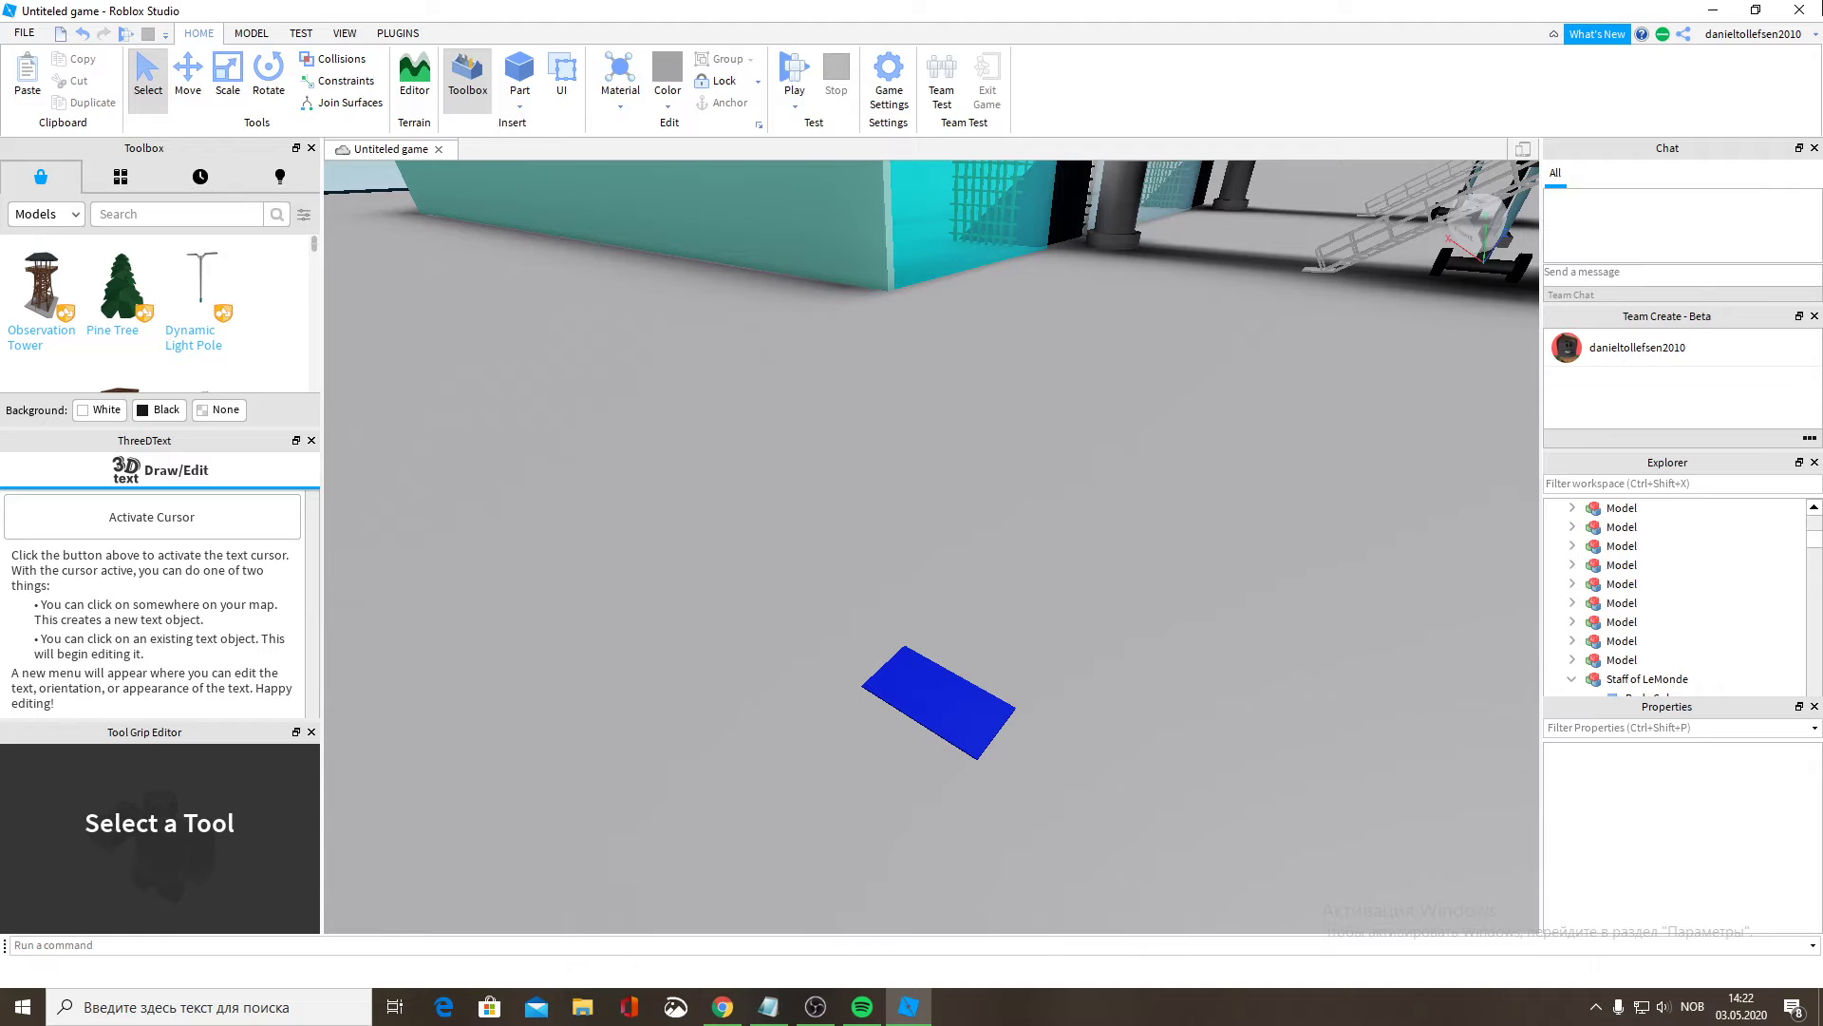
pyautogui.scroll(5, 1748, 577)
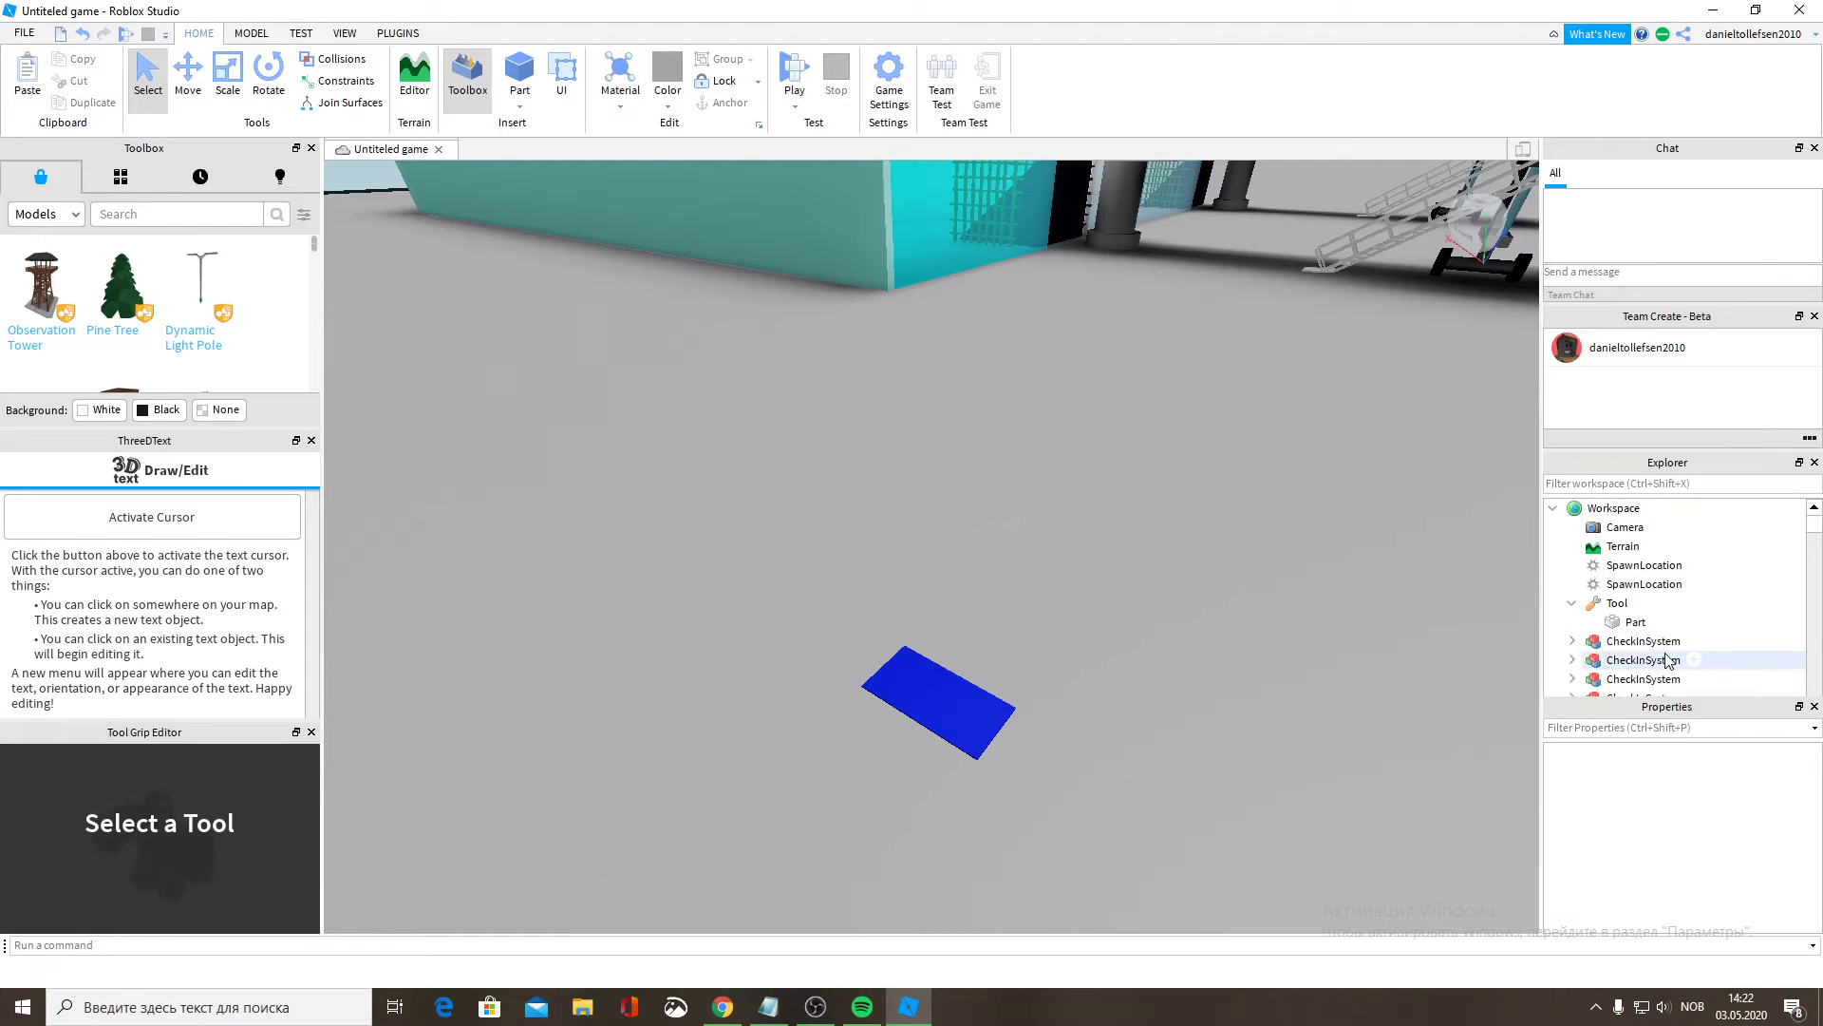
pyautogui.click(1615, 604)
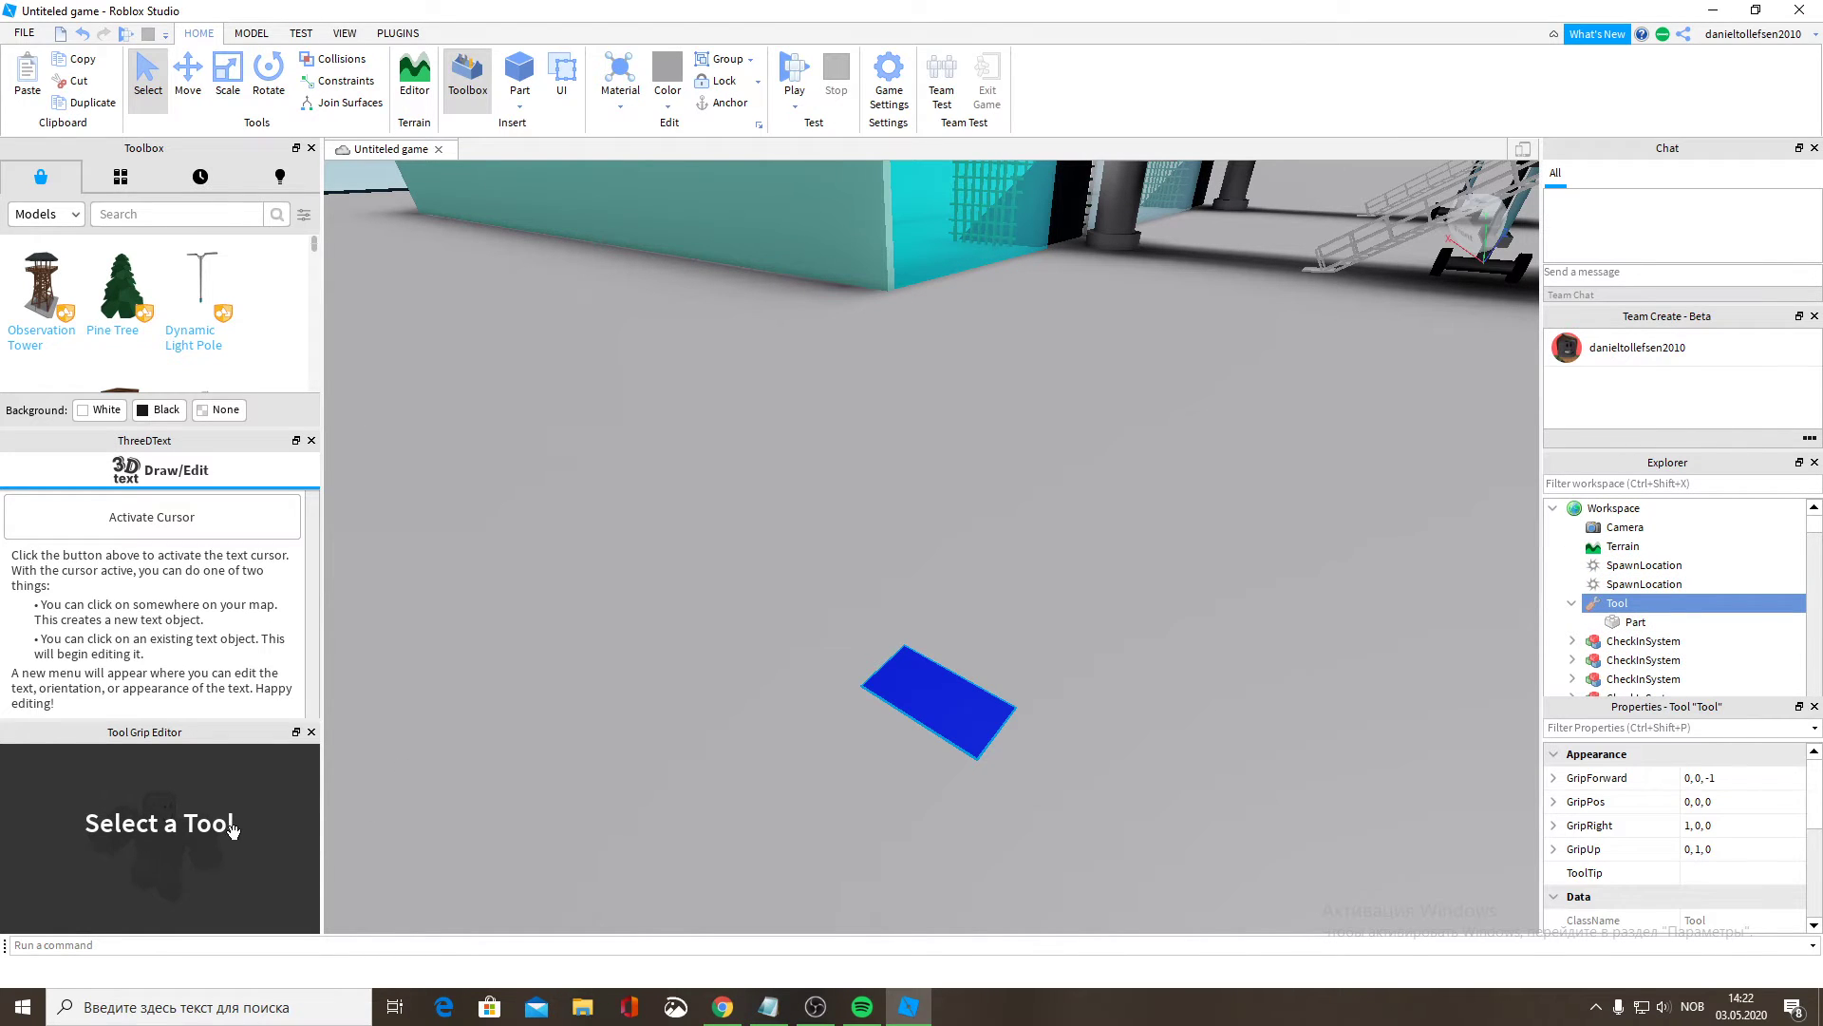
# Try to load the Tool into the Tool Grip Editor by restarting the plugin and reselecting the blue part and its Tool.
pyautogui.moveTo(1612, 608)
pyautogui.click(397, 33)
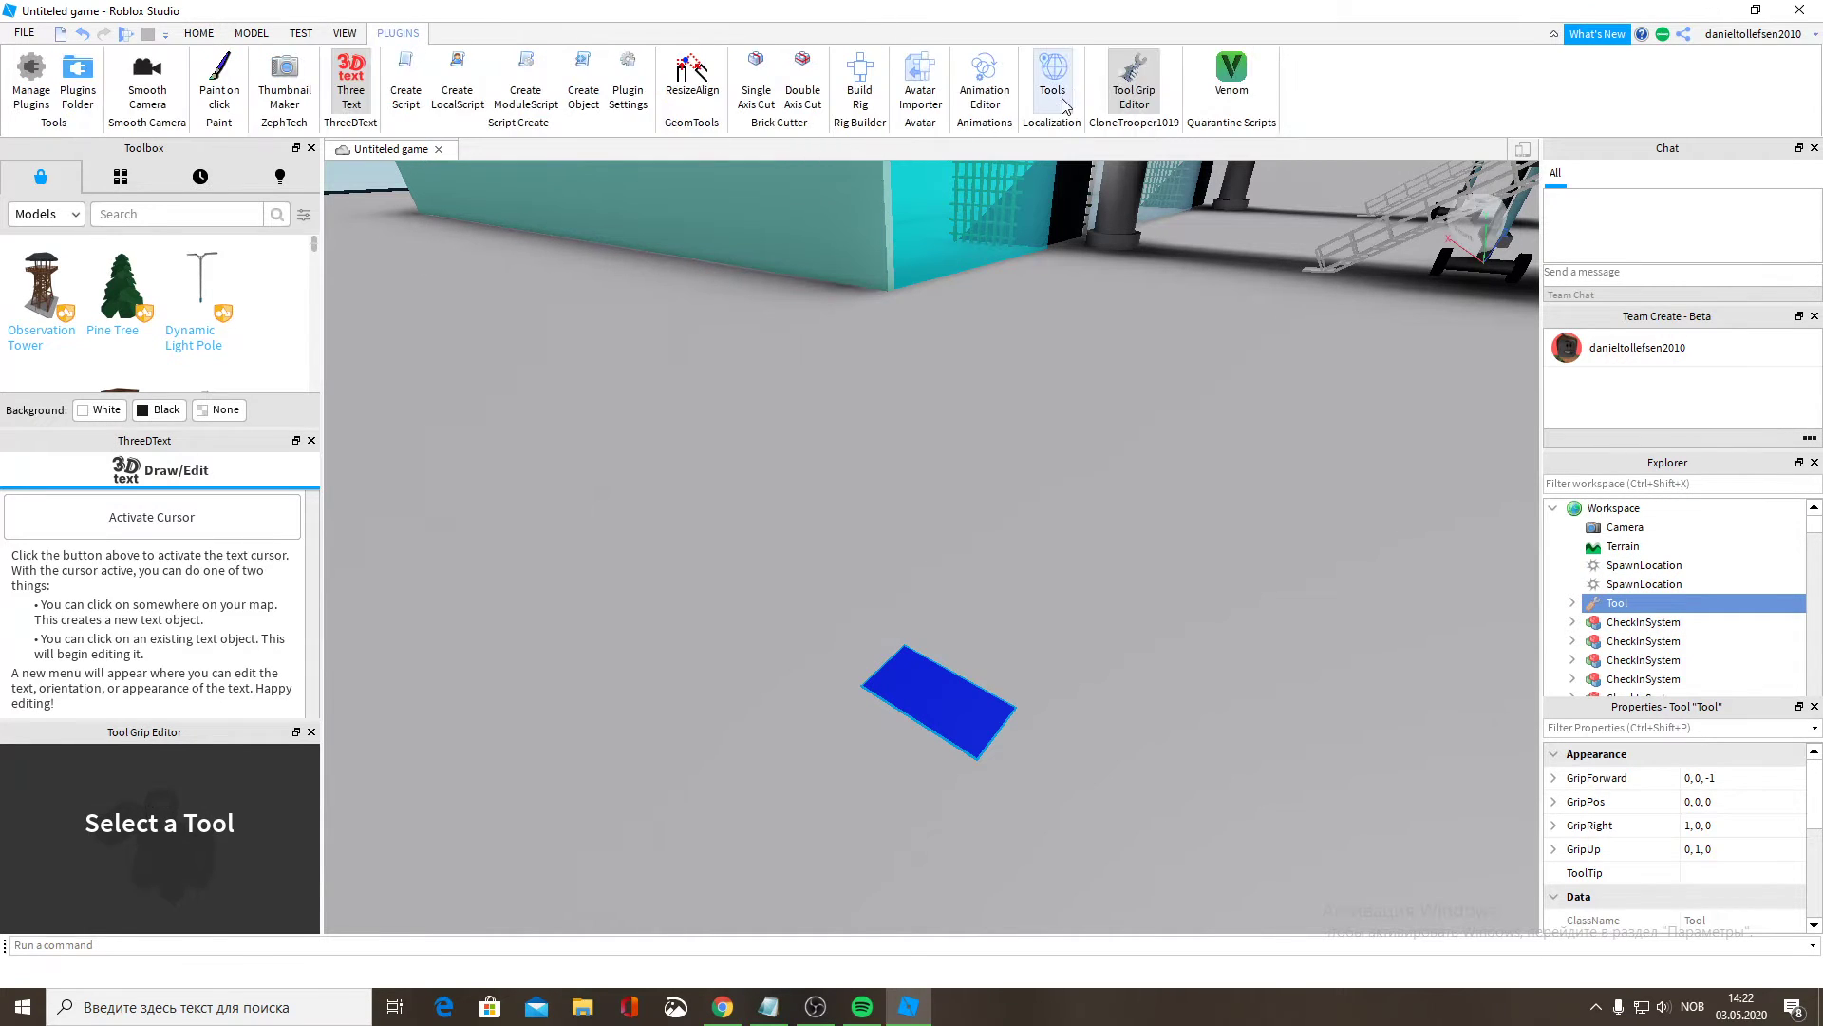
pyautogui.click(1139, 99)
pyautogui.click(1139, 99)
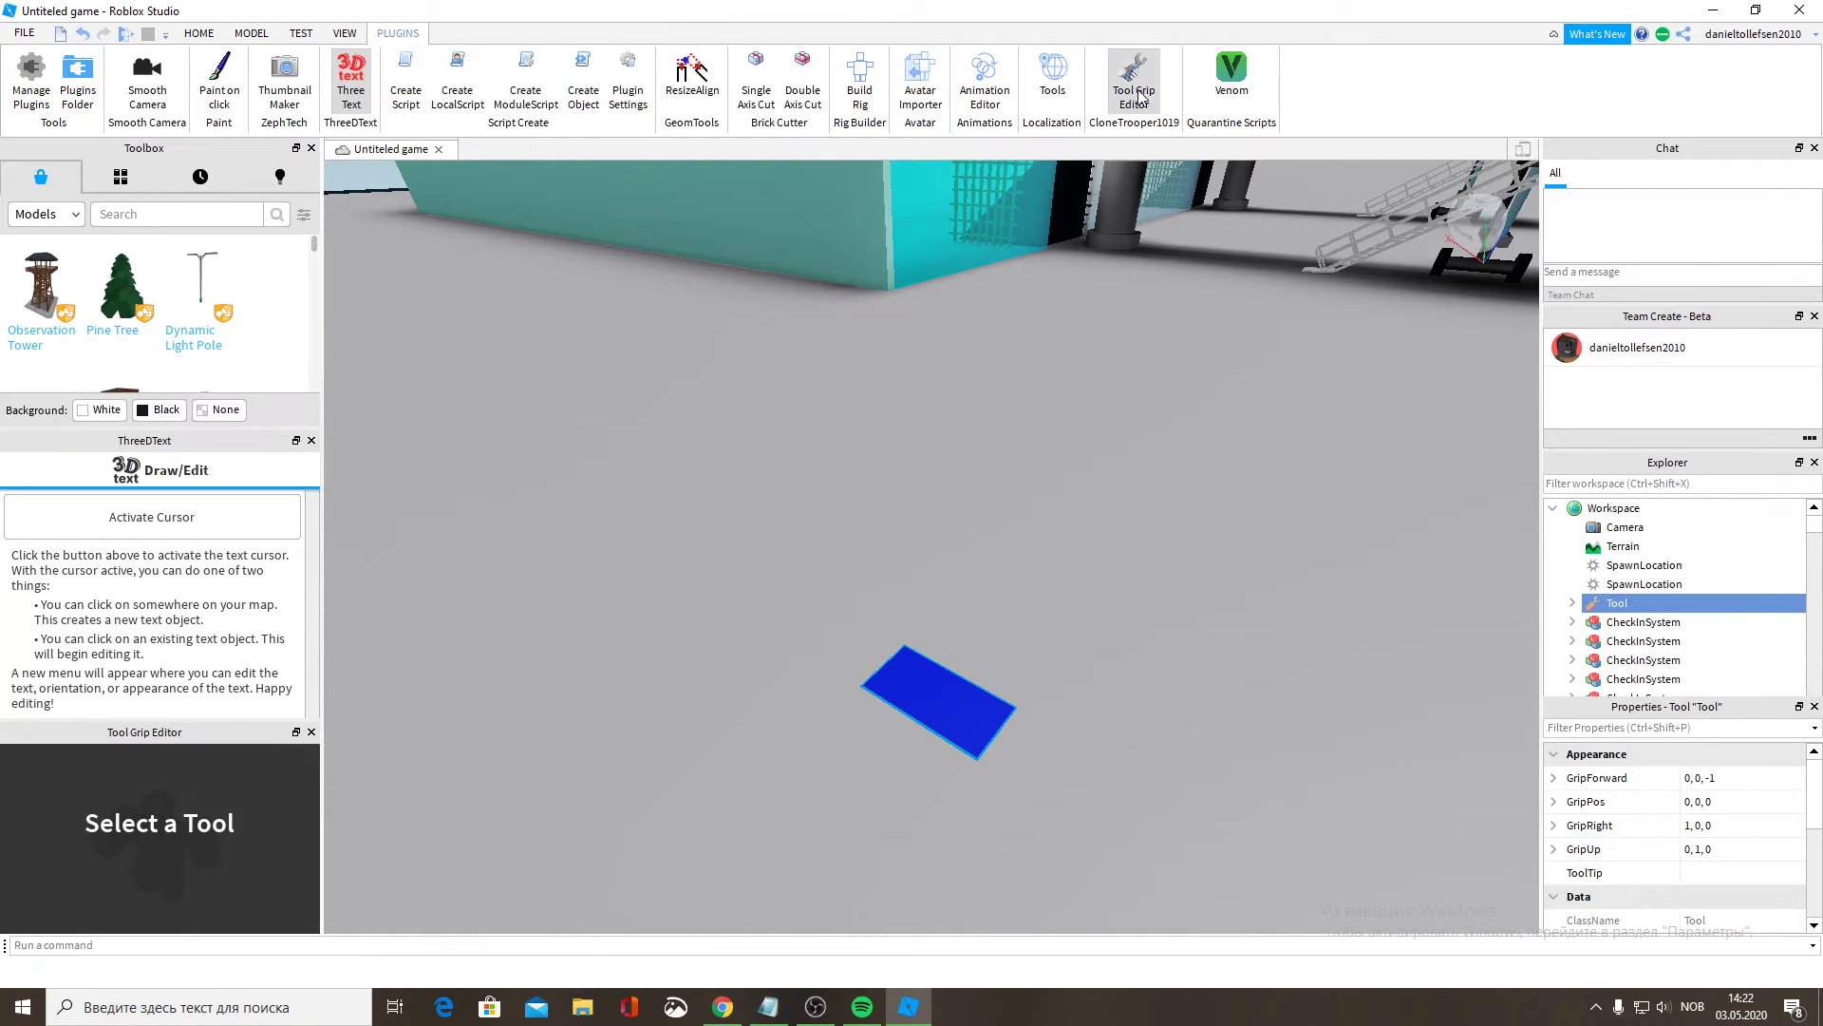
pyautogui.click(930, 709)
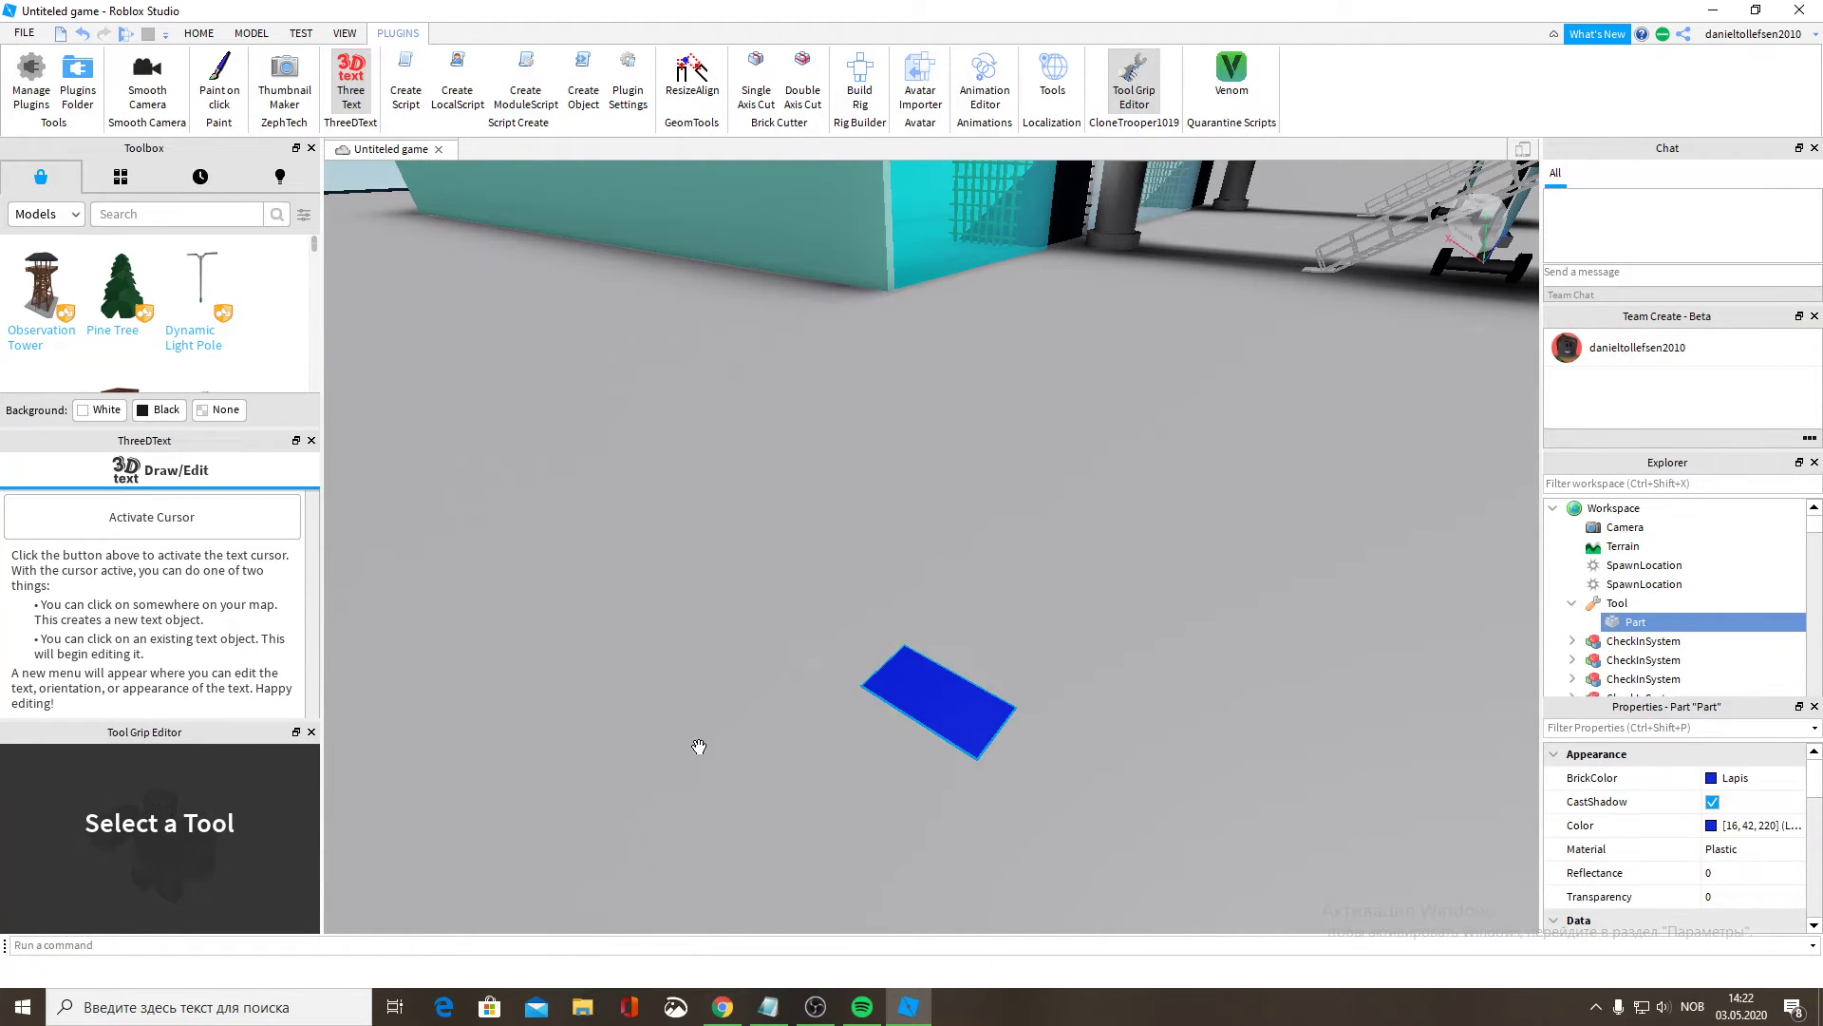
pyautogui.moveTo(1005, 745); pyautogui.dragTo(923, 607, button='right')
pyautogui.scroll(2, 923, 607)
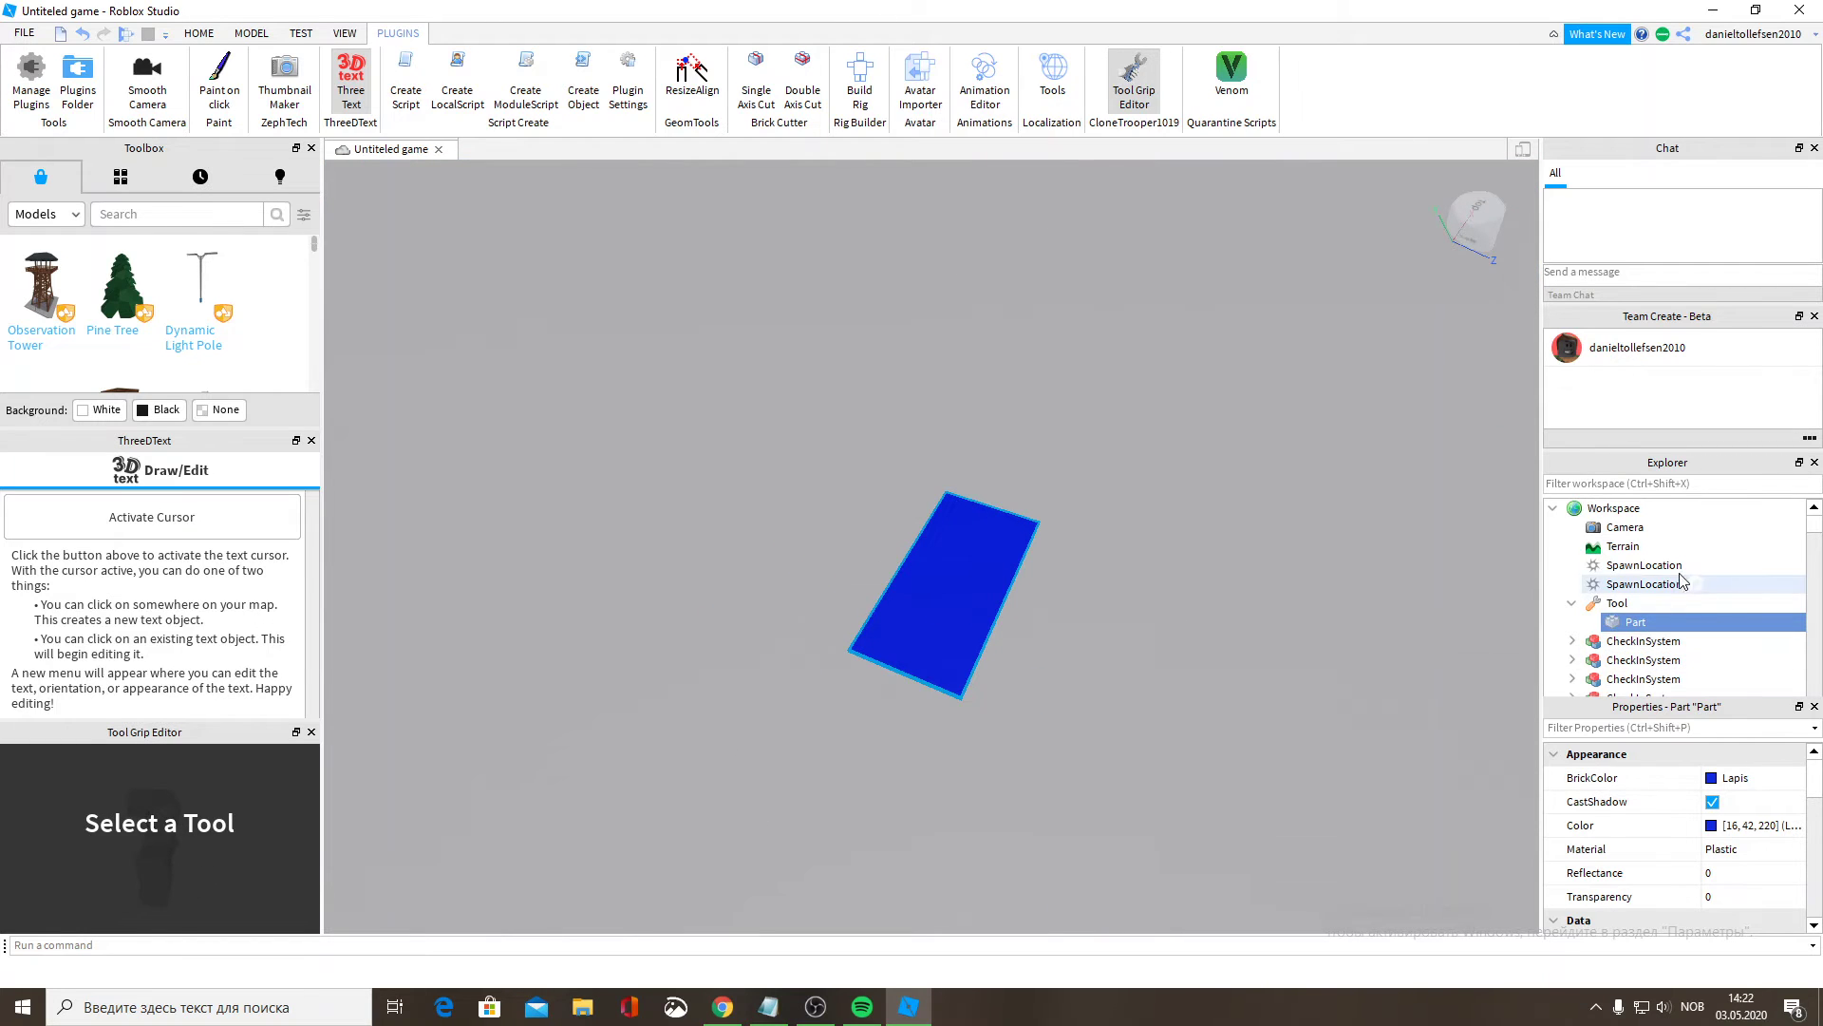
pyautogui.click(1586, 605)
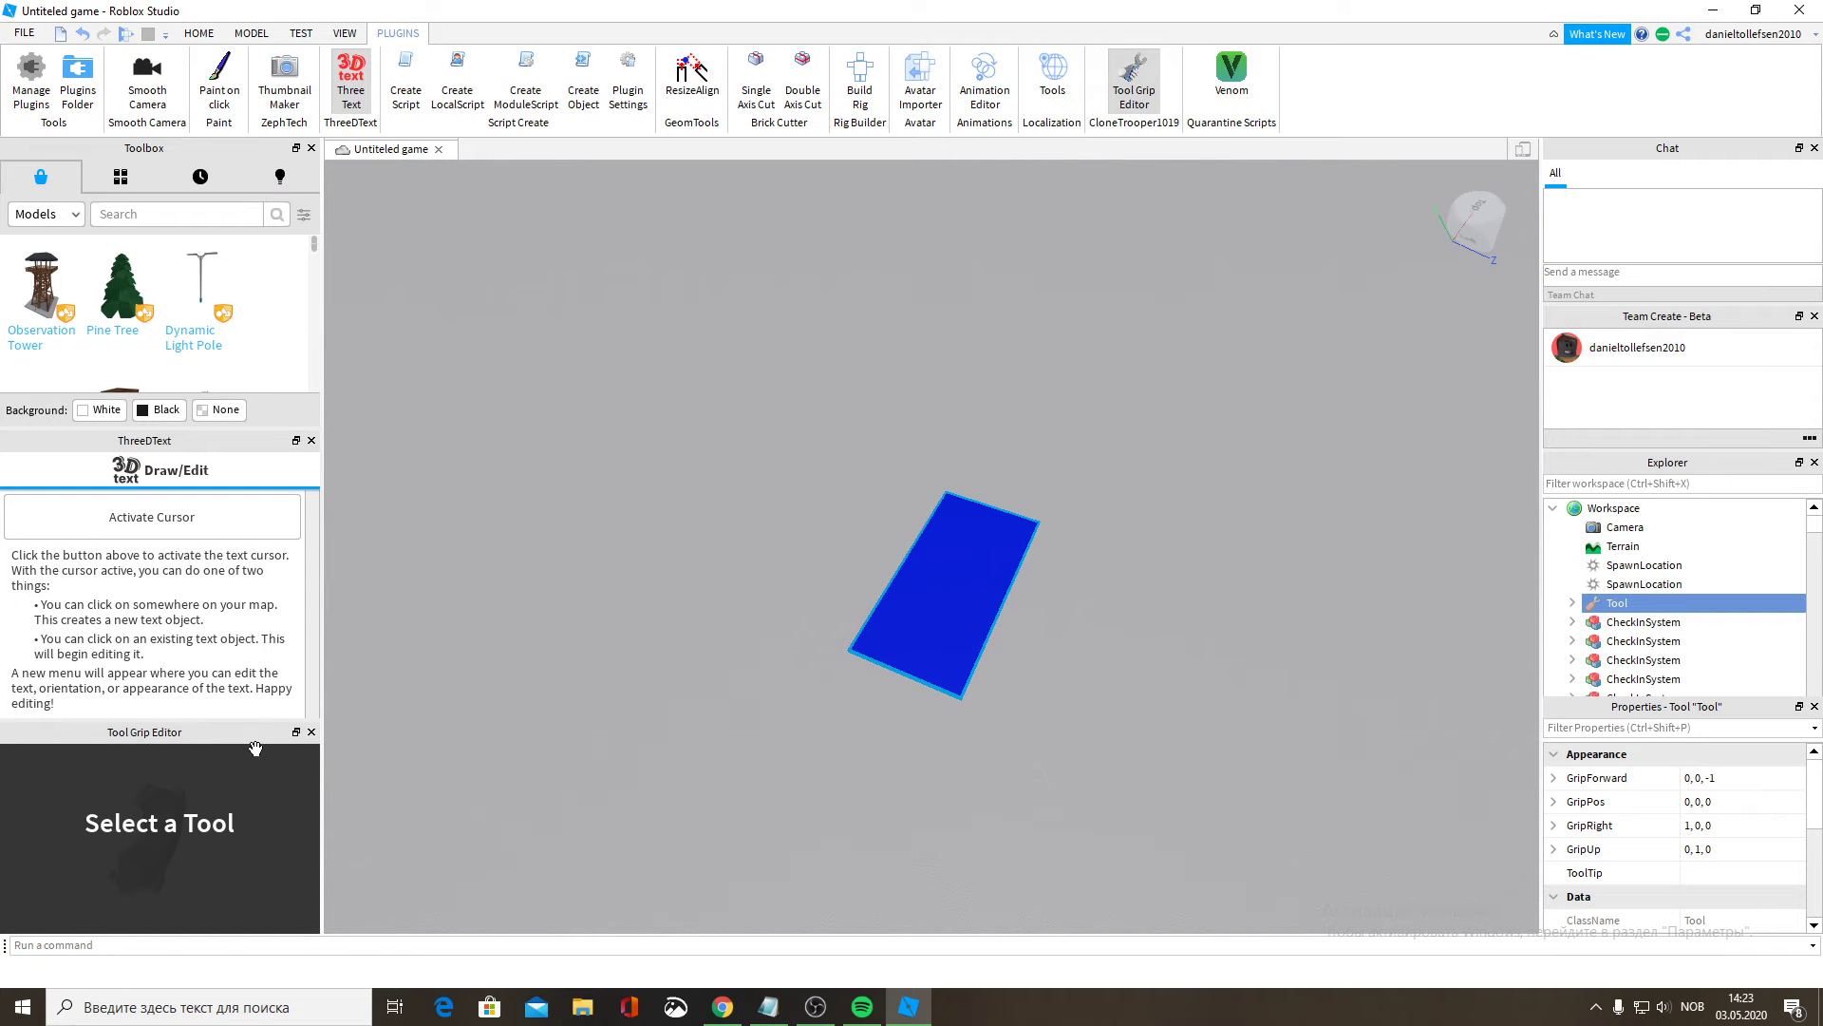
# Close the Tool Grip Editor and return to the standard editing tools with the blue plate in view.
pyautogui.click(310, 732)
pyautogui.moveTo(822, 656); pyautogui.dragTo(822, 636, button='right')
pyautogui.scroll(-2, 822, 636)
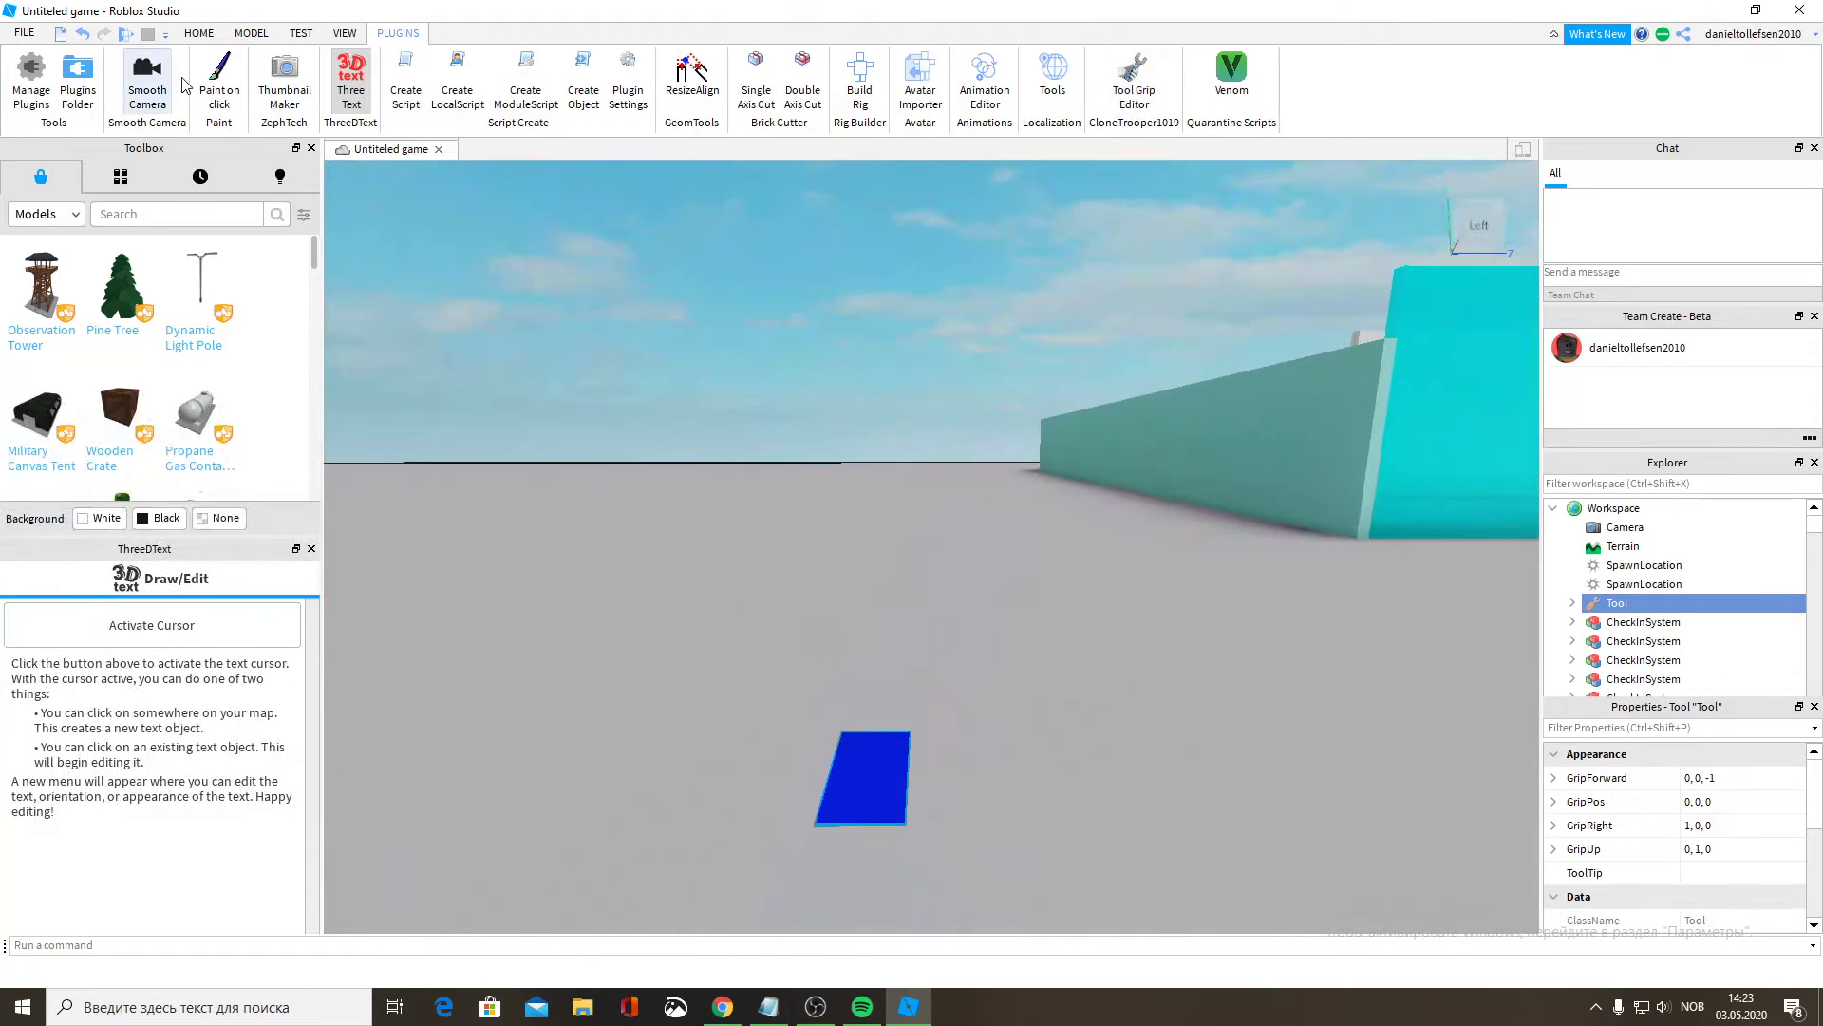
pyautogui.click(196, 39)
pyautogui.moveTo(655, 598); pyautogui.dragTo(659, 659, button='right')
pyautogui.scroll(1, 760, 578)
pyautogui.scroll(-2, 765, 577)
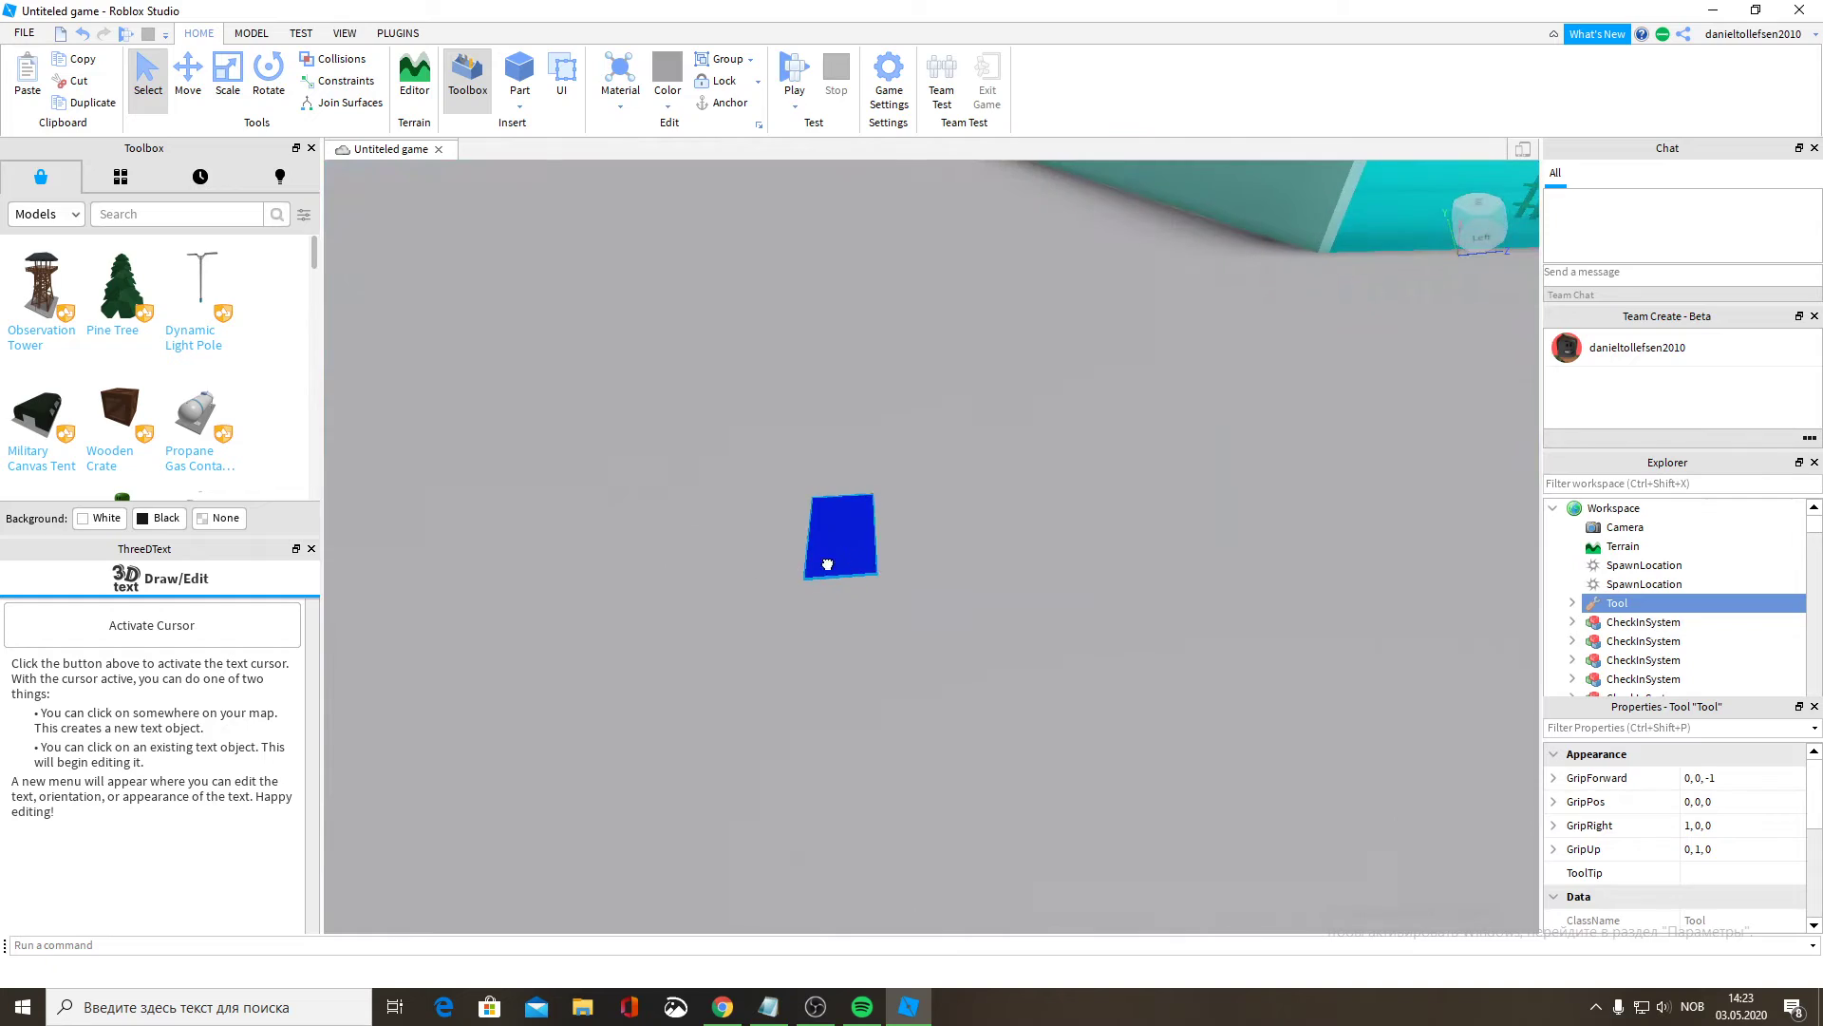
# Select the blue part inside the Tool and move it onto the curved white-topped counter inside the building.
pyautogui.keyDown('alt'); pyautogui.click(827, 561); pyautogui.keyUp('alt')
pyautogui.moveTo(826, 561); pyautogui.dragTo(871, 561, button='right')
pyautogui.scroll(-4, 768, 583)
pyautogui.scroll(10, 875, 562)
pyautogui.scroll(6, 874, 562)
pyautogui.scroll(-3, 871, 562)
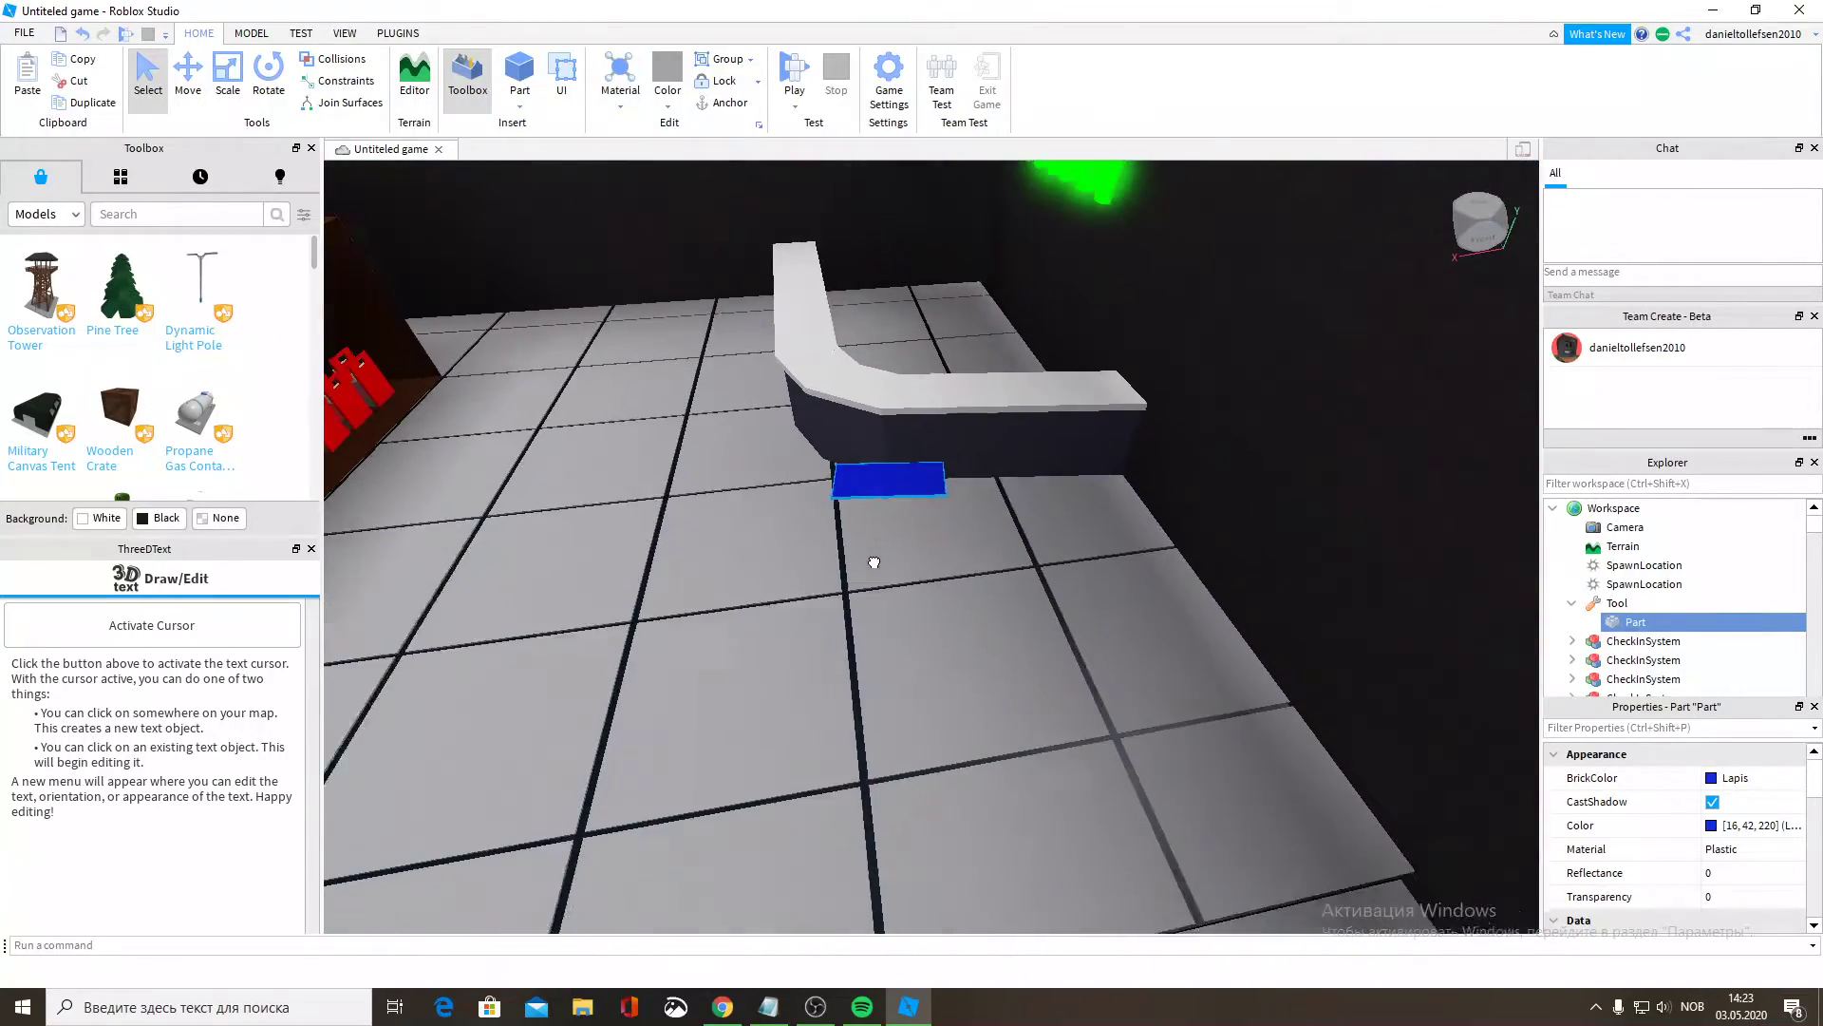
pyautogui.moveTo(920, 482); pyautogui.dragTo(921, 408)
pyautogui.scroll(-10, 960, 356)
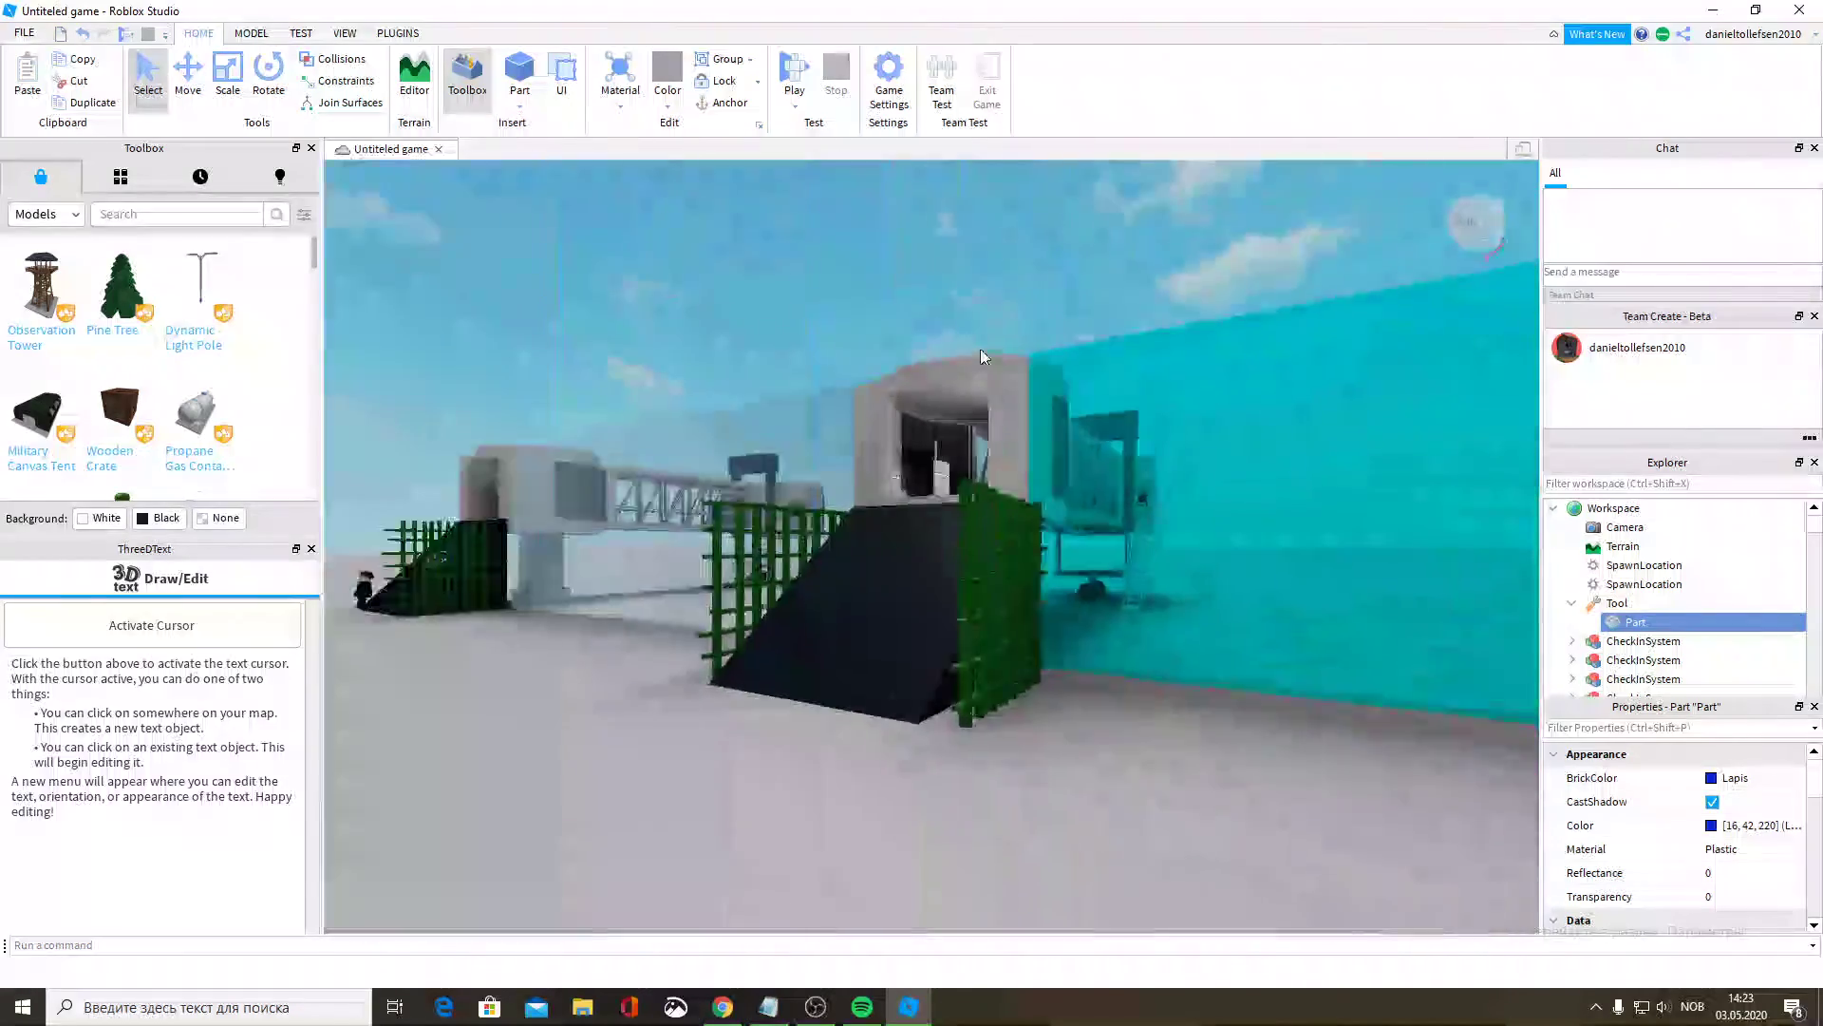
# Select the white side wall at the building's outer corner and scale its end to adjust the wall's length.
pyautogui.press('w')
pyautogui.moveTo(980, 350); pyautogui.dragTo(982, 350, button='right')
pyautogui.scroll(-8, 982, 349)
pyautogui.scroll(3, 982, 350)
pyautogui.press('w')
pyautogui.press('w')
pyautogui.press('w')
pyautogui.press('w')
pyautogui.moveTo(982, 349); pyautogui.dragTo(982, 349, button='right')
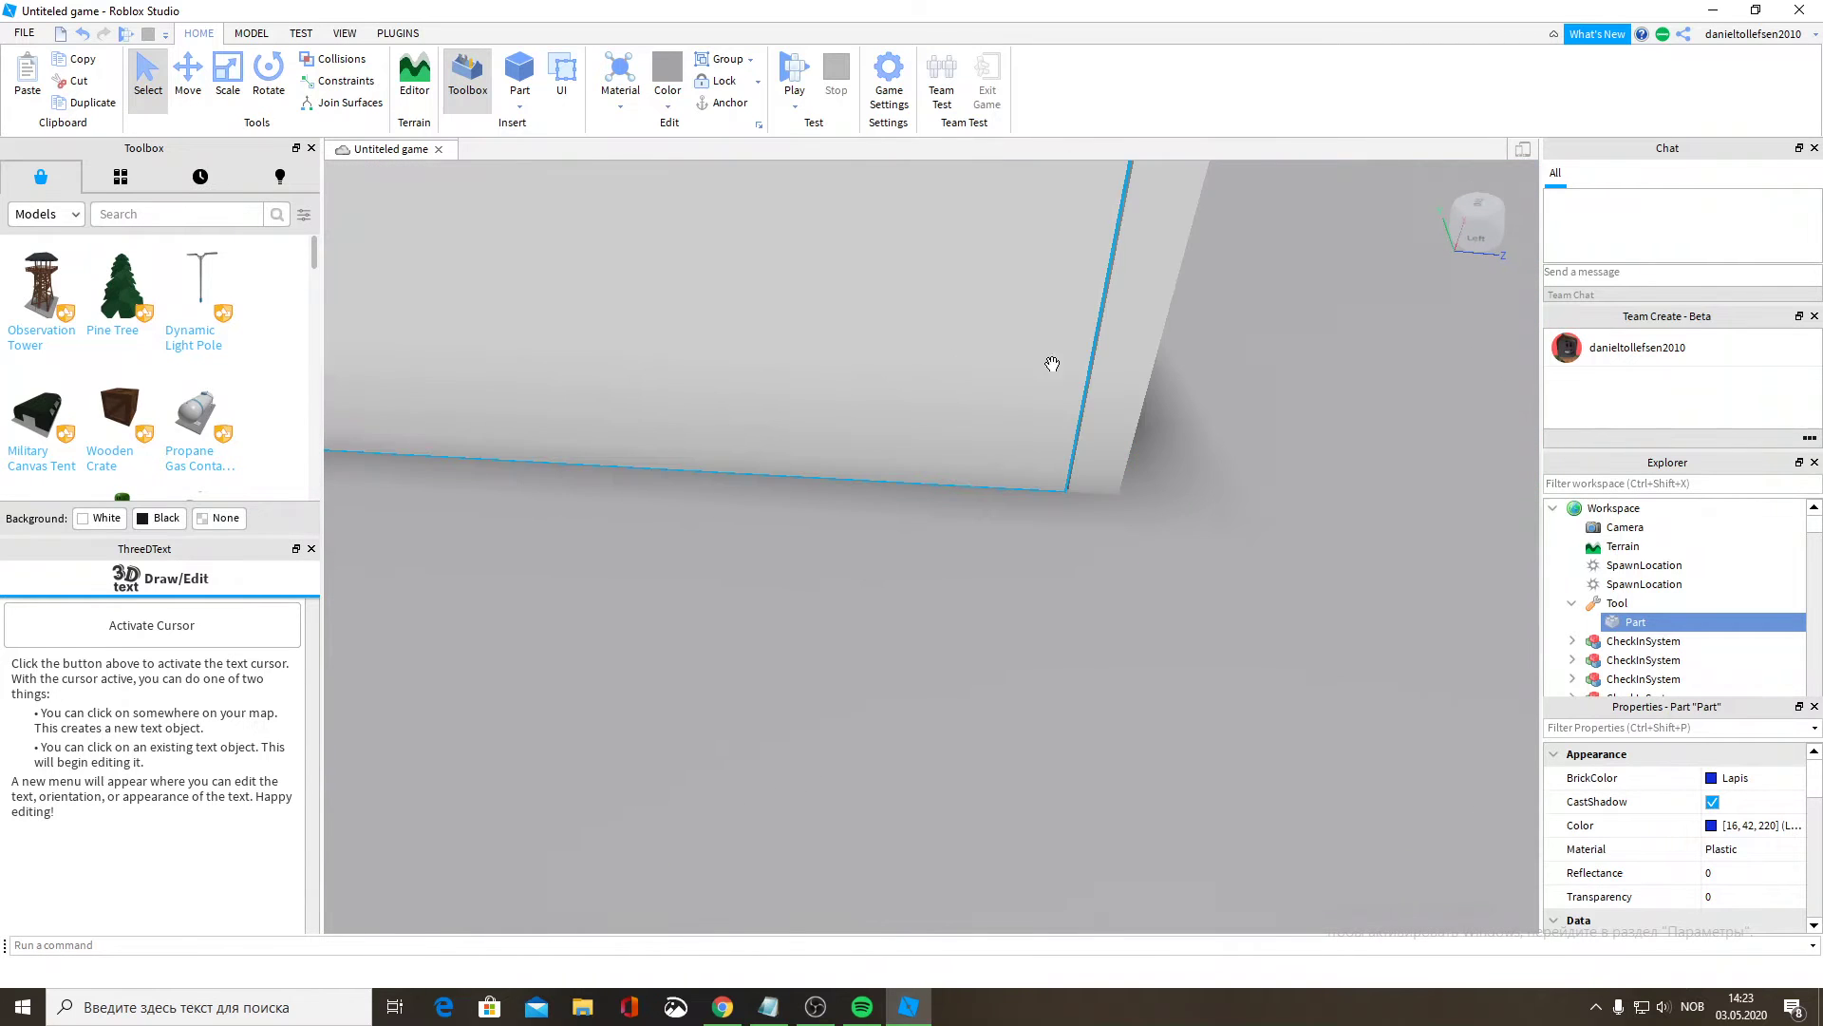
pyautogui.click(1133, 354)
pyautogui.moveTo(1134, 352); pyautogui.dragTo(1136, 351, button='right')
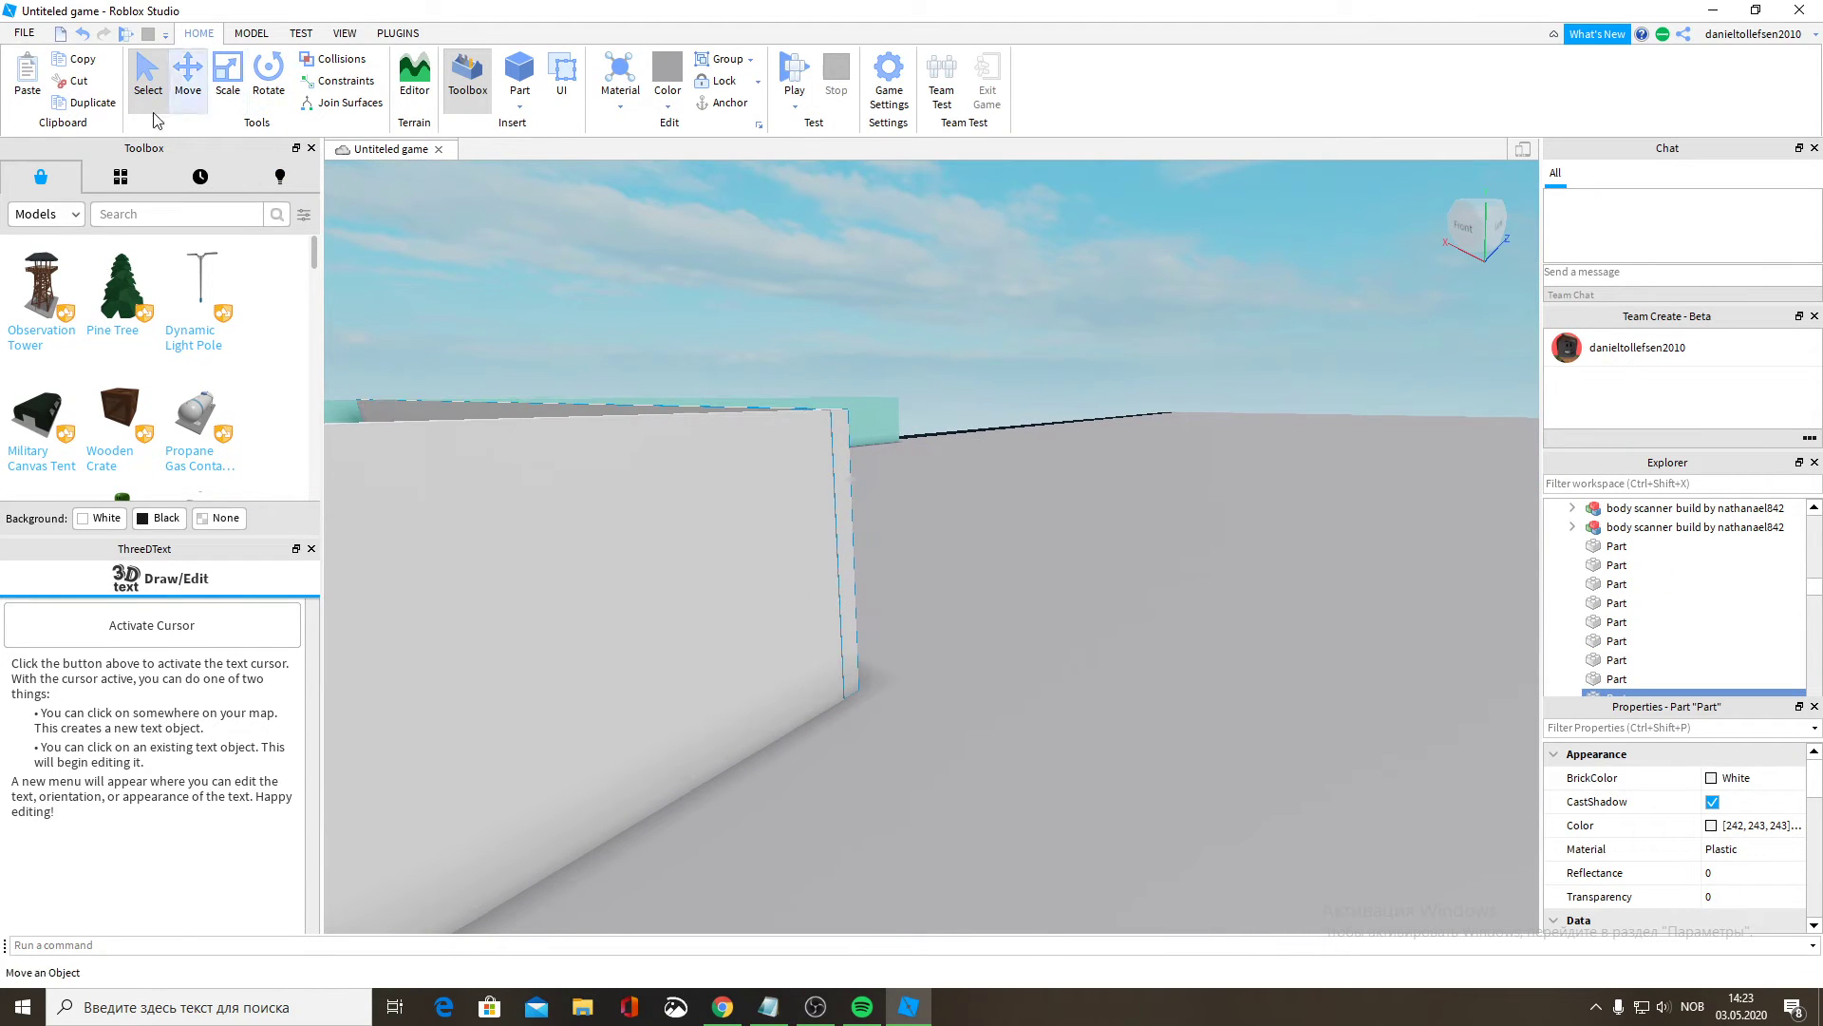
pyautogui.moveTo(859, 573); pyautogui.dragTo(960, 639)
pyautogui.moveTo(960, 639); pyautogui.dragTo(960, 639, button='right')
pyautogui.moveTo(960, 639); pyautogui.dragTo(948, 639)
pyautogui.moveTo(960, 640); pyautogui.dragTo(948, 638, button='right')
pyautogui.press('s')
pyautogui.moveTo(949, 638); pyautogui.dragTo(491, 664)
pyautogui.moveTo(465, 673); pyautogui.dragTo(466, 673, button='right')
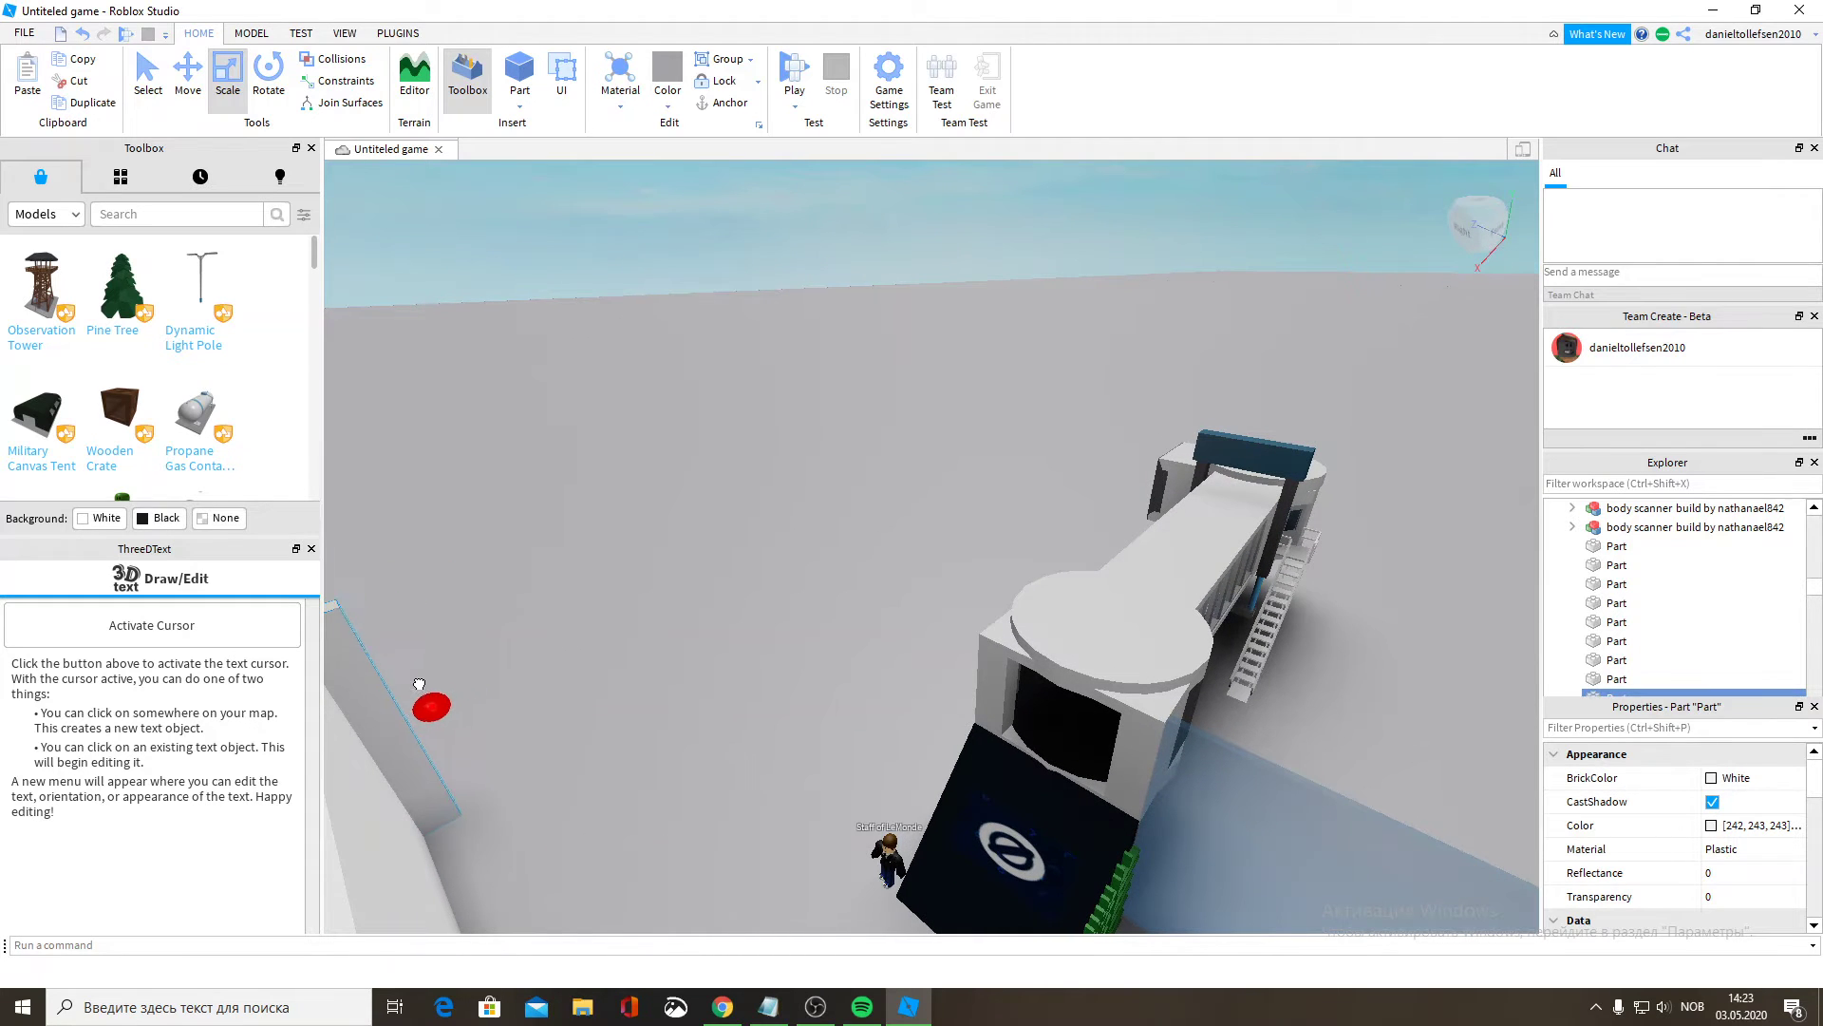
pyautogui.moveTo(374, 690); pyautogui.dragTo(361, 693, button='right')
pyautogui.press('d')
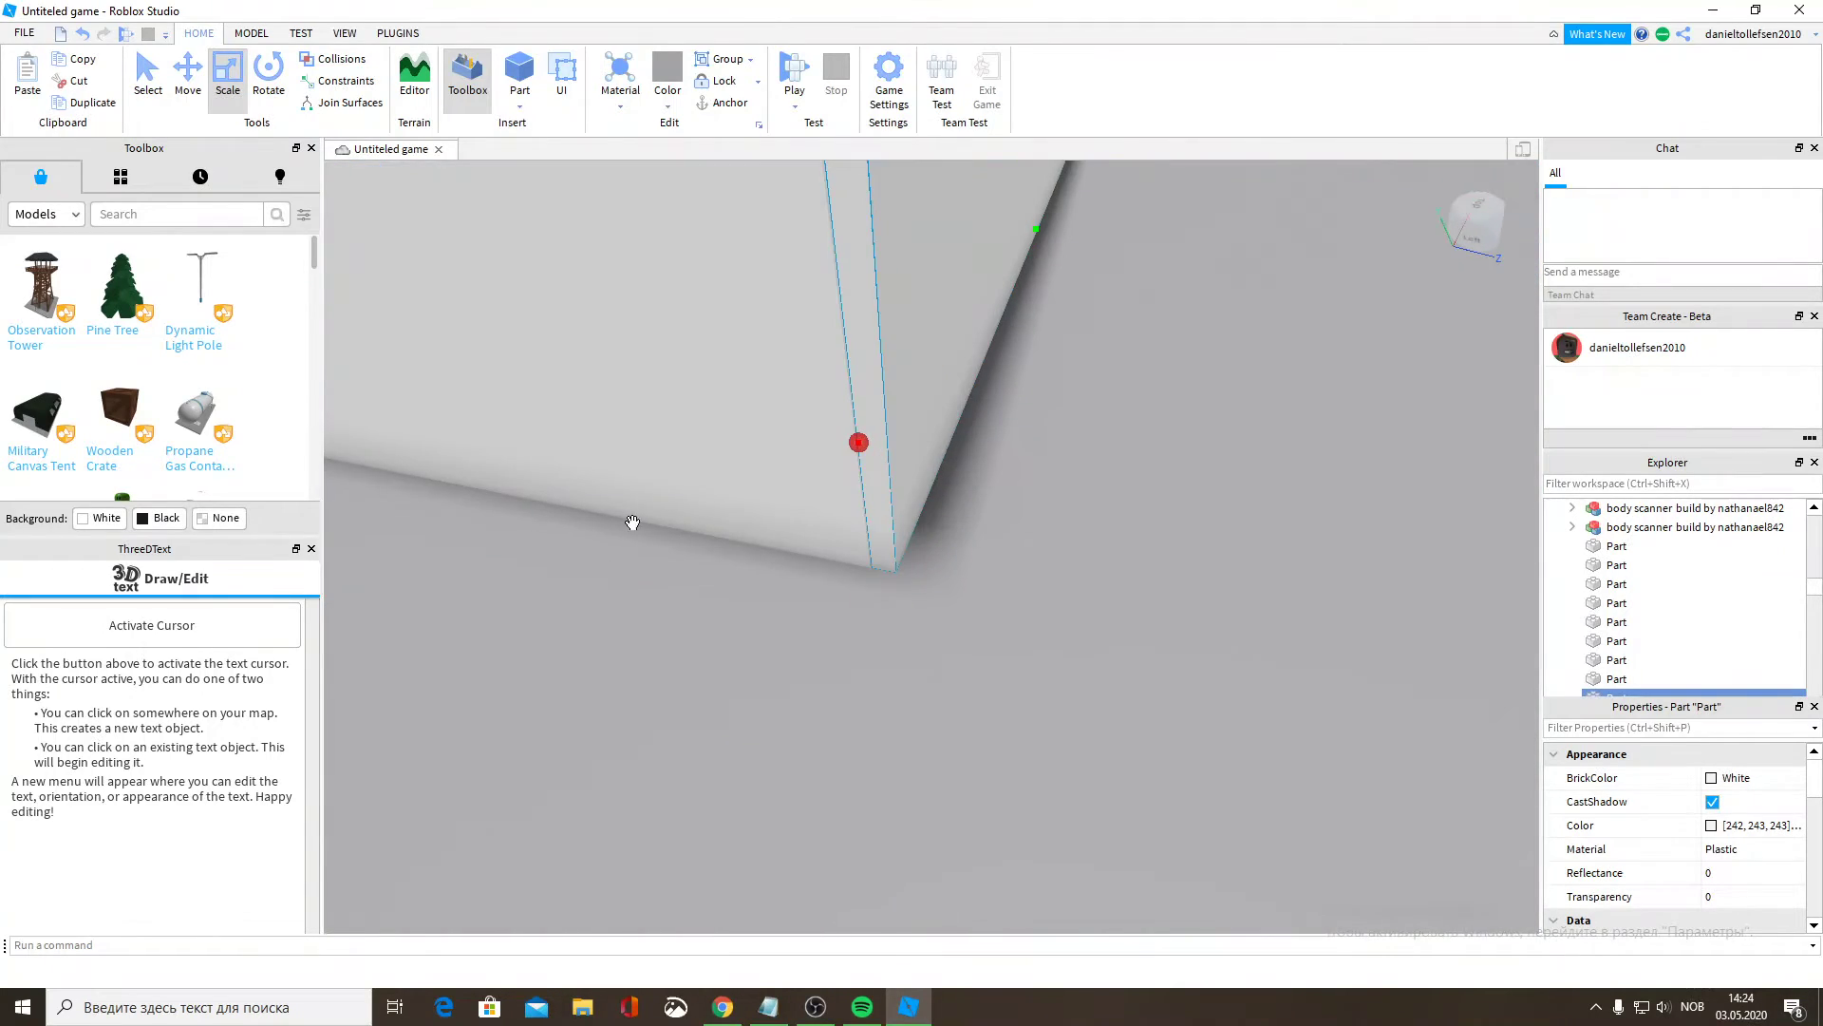
# Select the adjoining white wall facing the jetways and extend it well beyond the building corner.
pyautogui.scroll(-10, 833, 544)
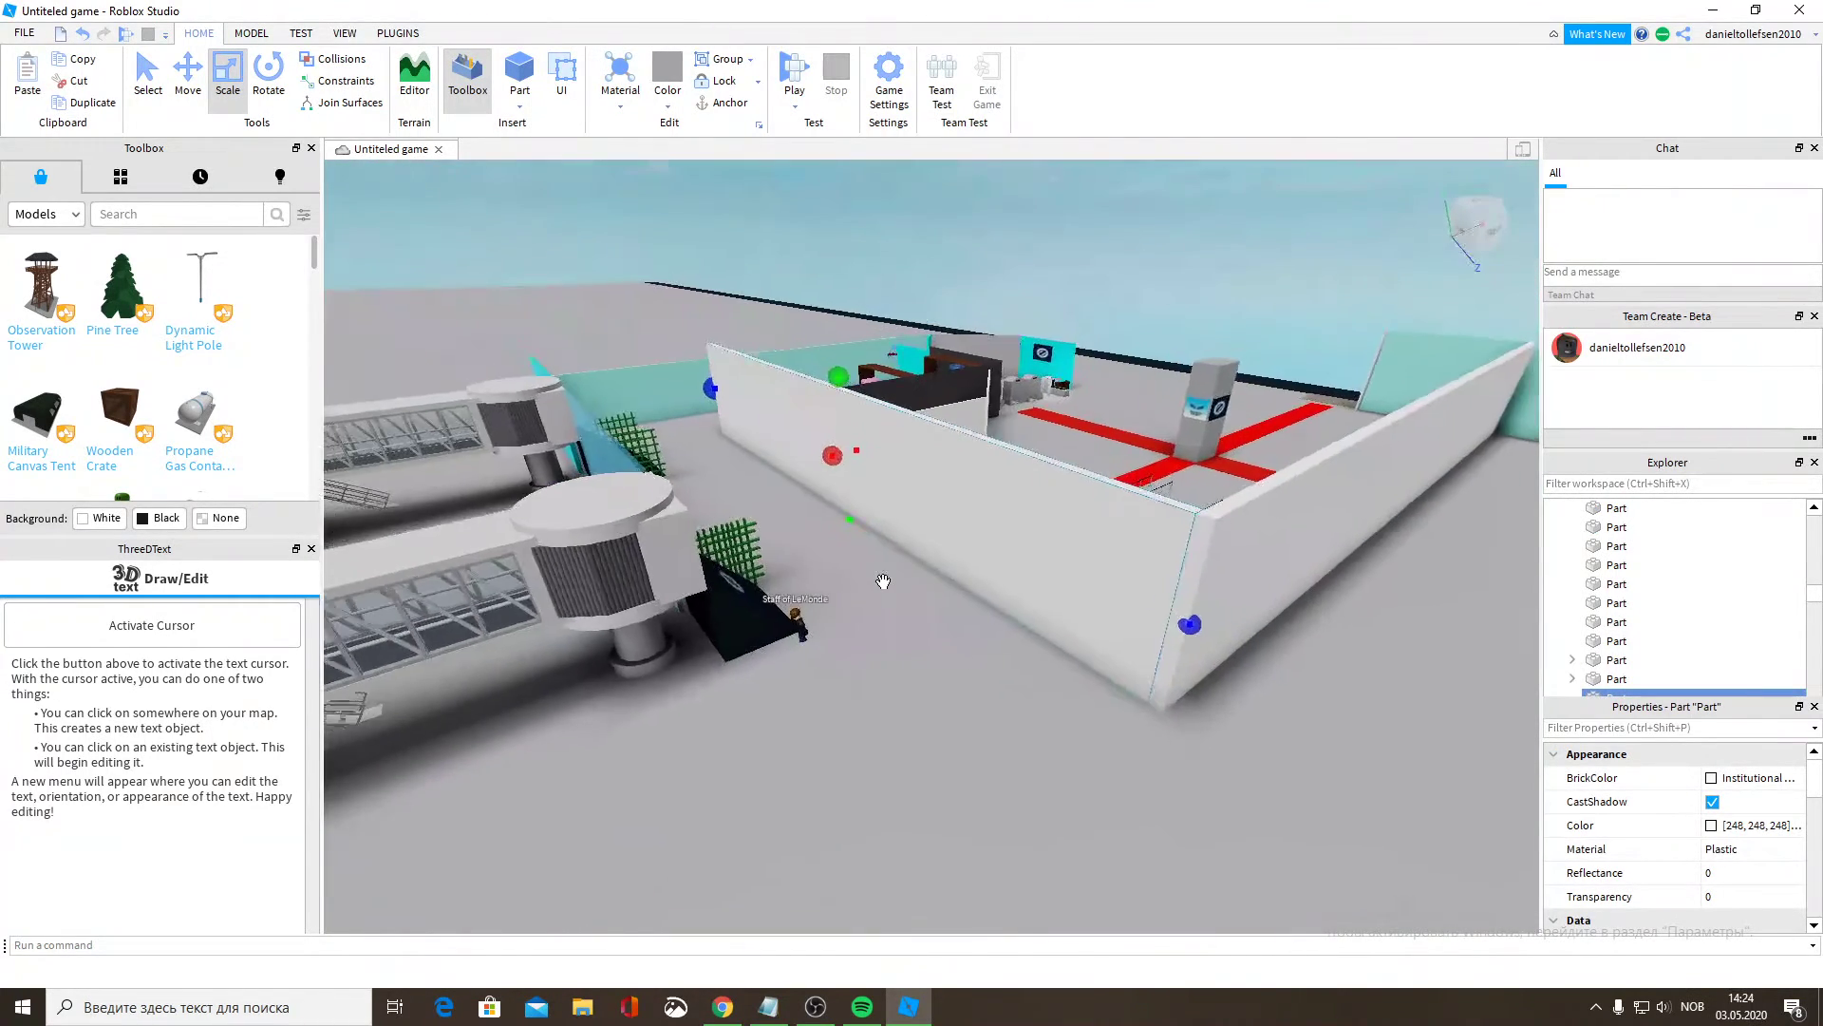
pyautogui.scroll(-1, 885, 582)
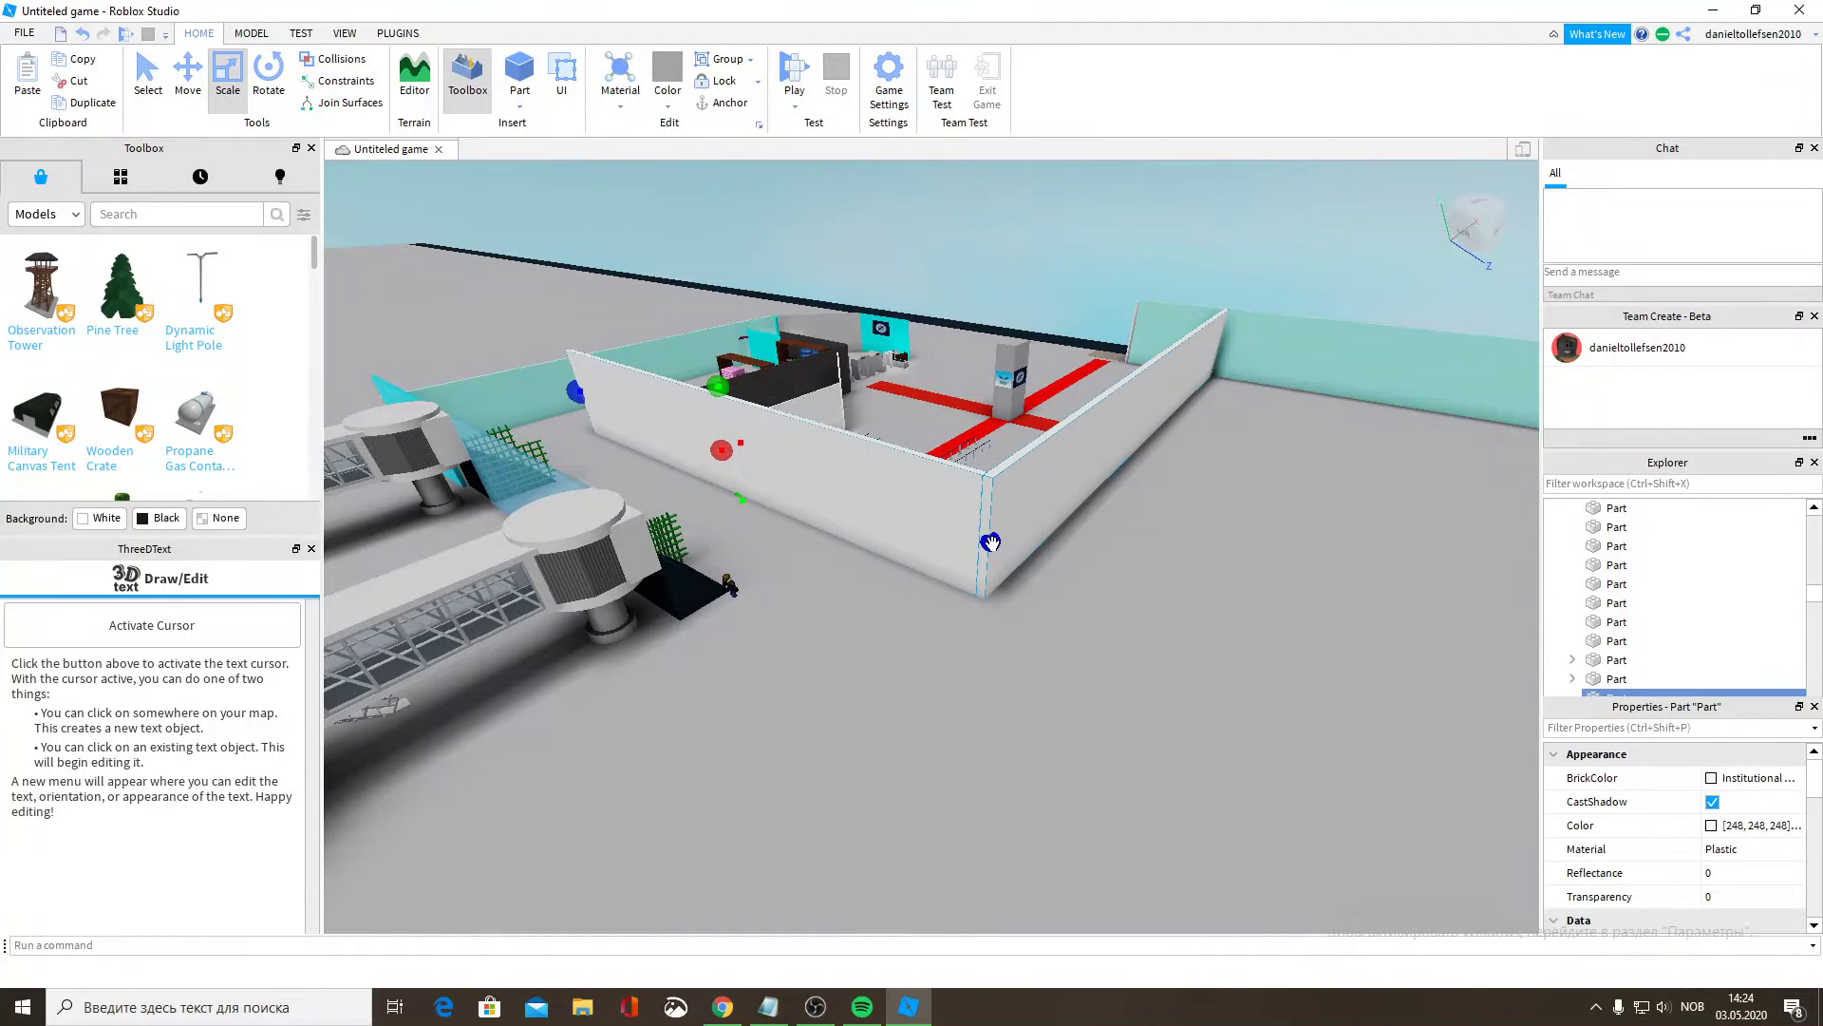
pyautogui.moveTo(990, 542); pyautogui.dragTo(1062, 594)
pyautogui.moveTo(1062, 595); pyautogui.dragTo(1061, 595, button='right')
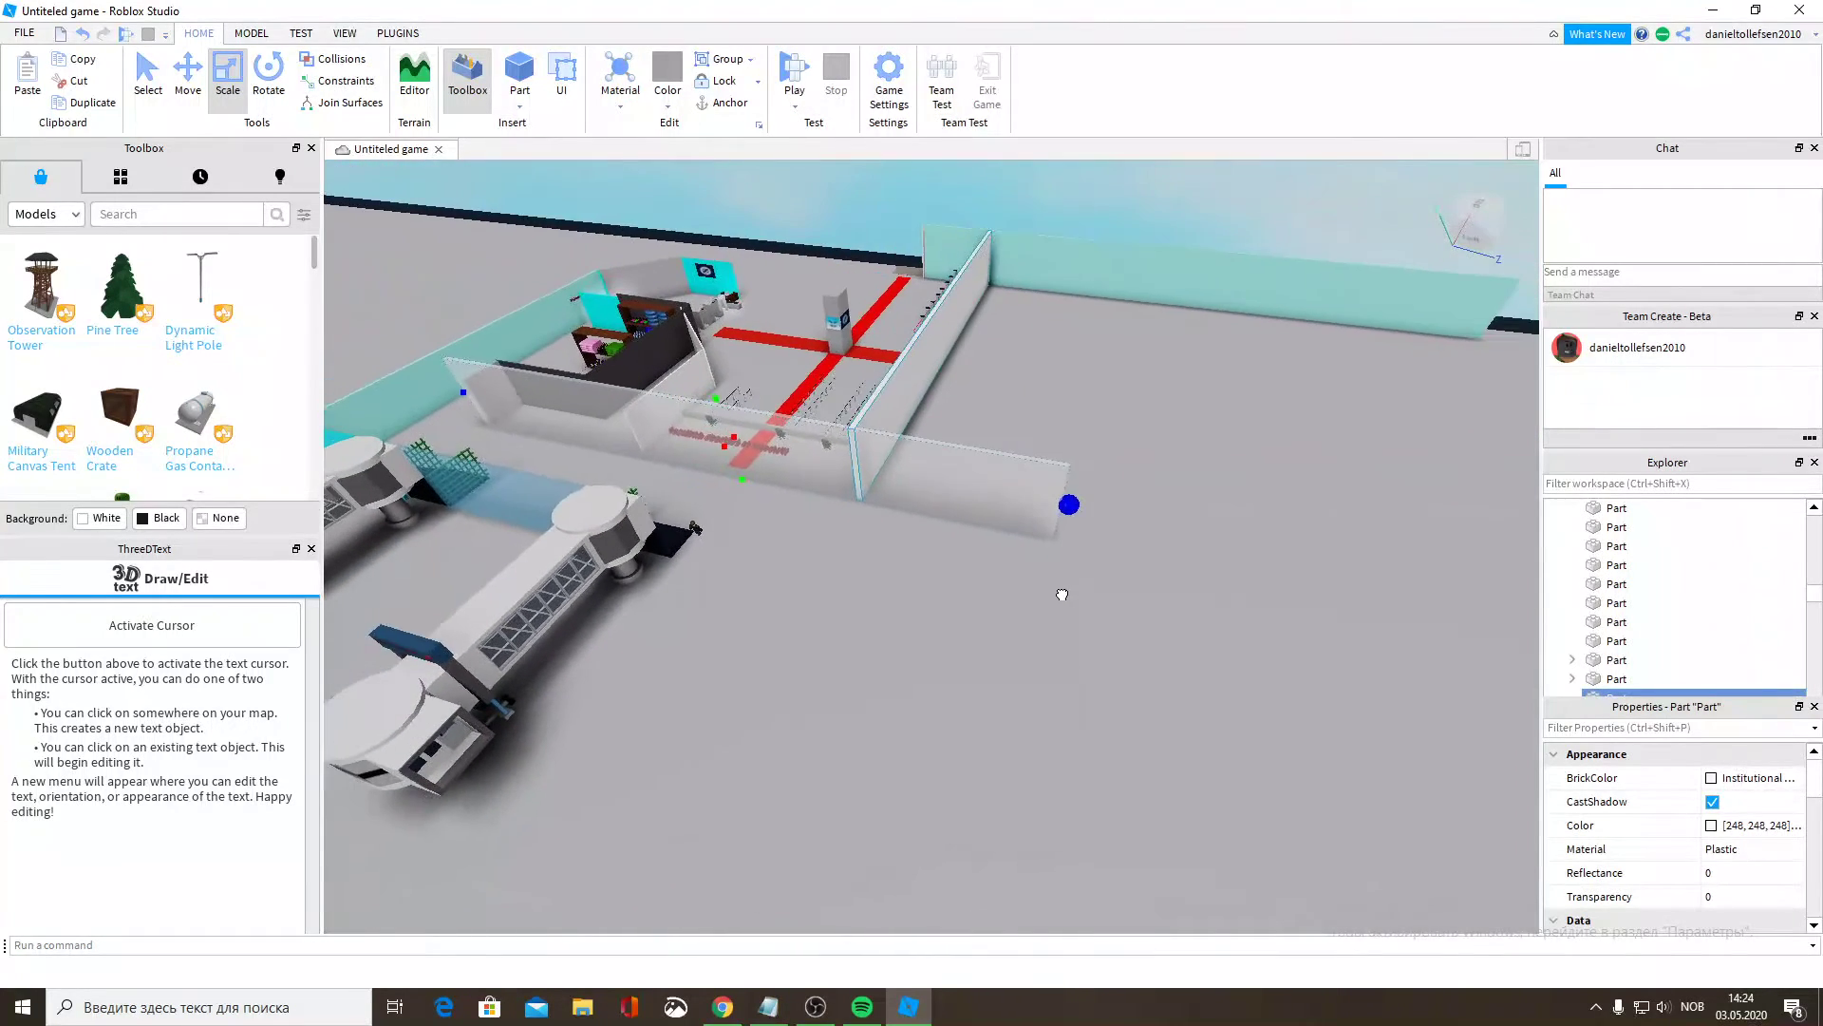
pyautogui.moveTo(1062, 595); pyautogui.dragTo(1107, 602, button='middle')
pyautogui.moveTo(1127, 598); pyautogui.dragTo(1127, 596)
# Insert a block at the extended wall's free end and scale it into a narrow post as tall as the wall.
pyautogui.press('w')
pyautogui.moveTo(1127, 597); pyautogui.dragTo(1127, 596, button='right')
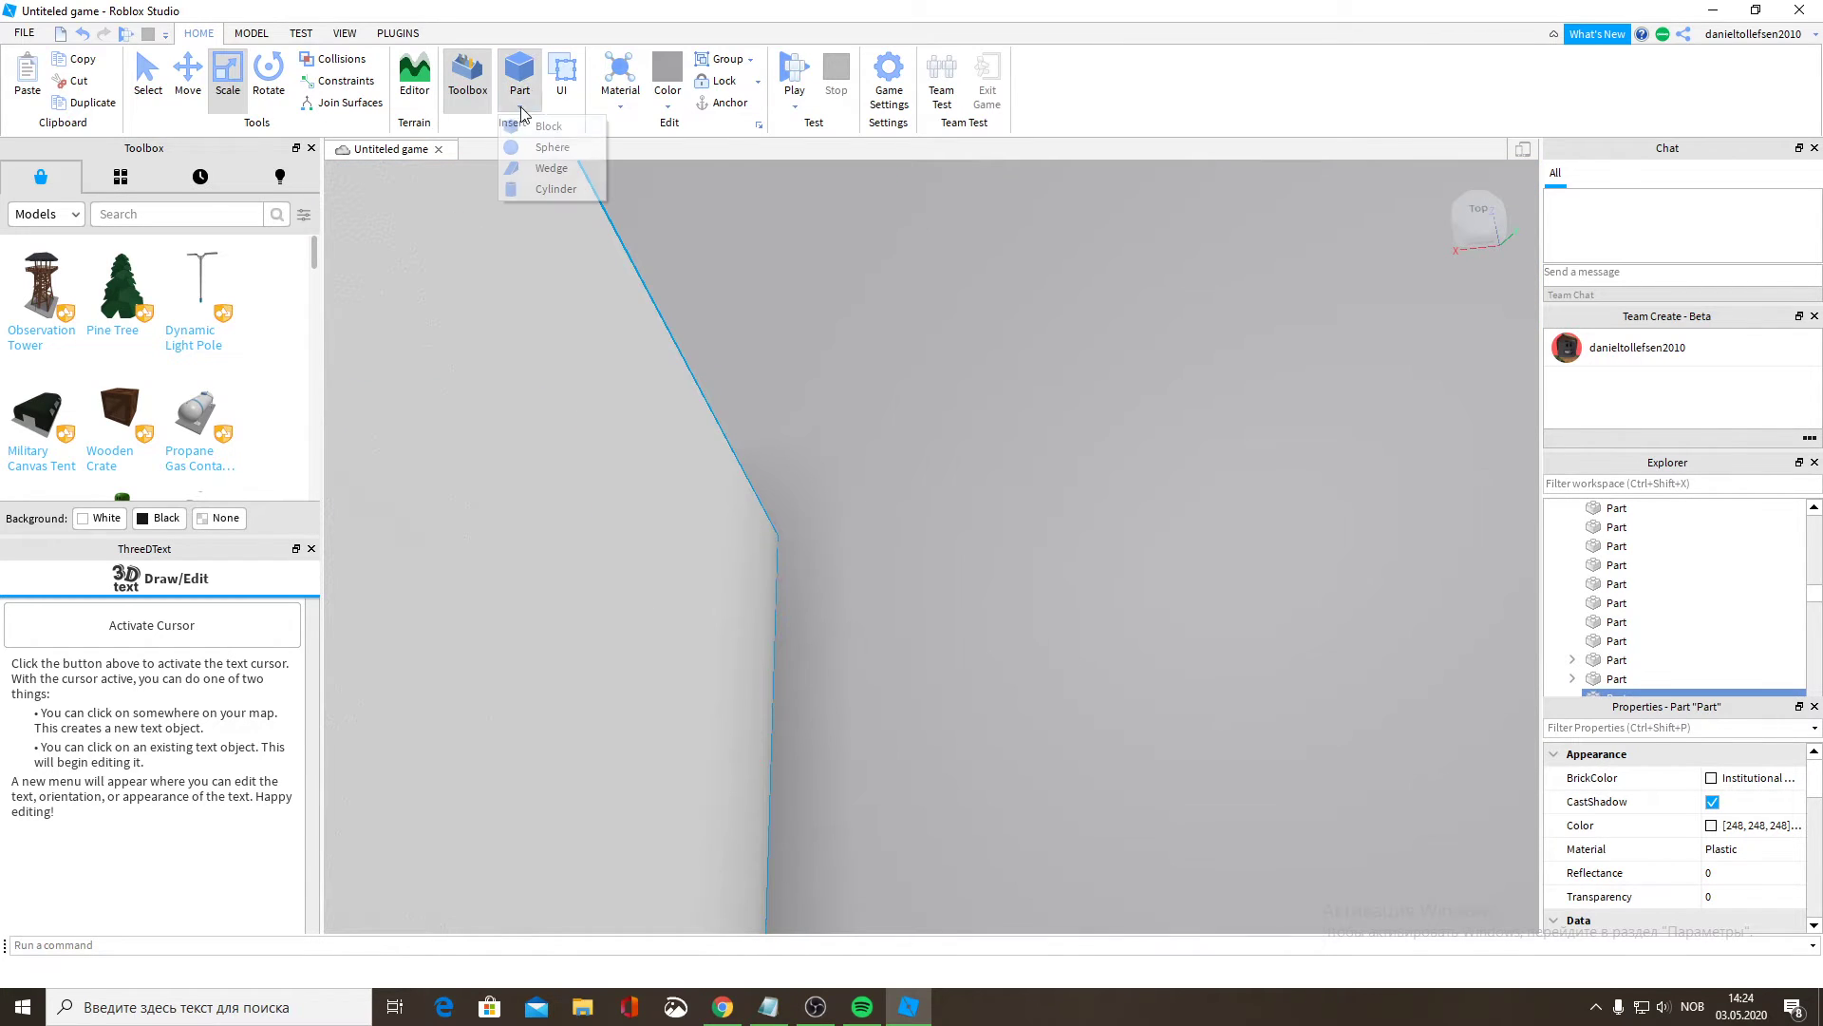
pyautogui.click(547, 126)
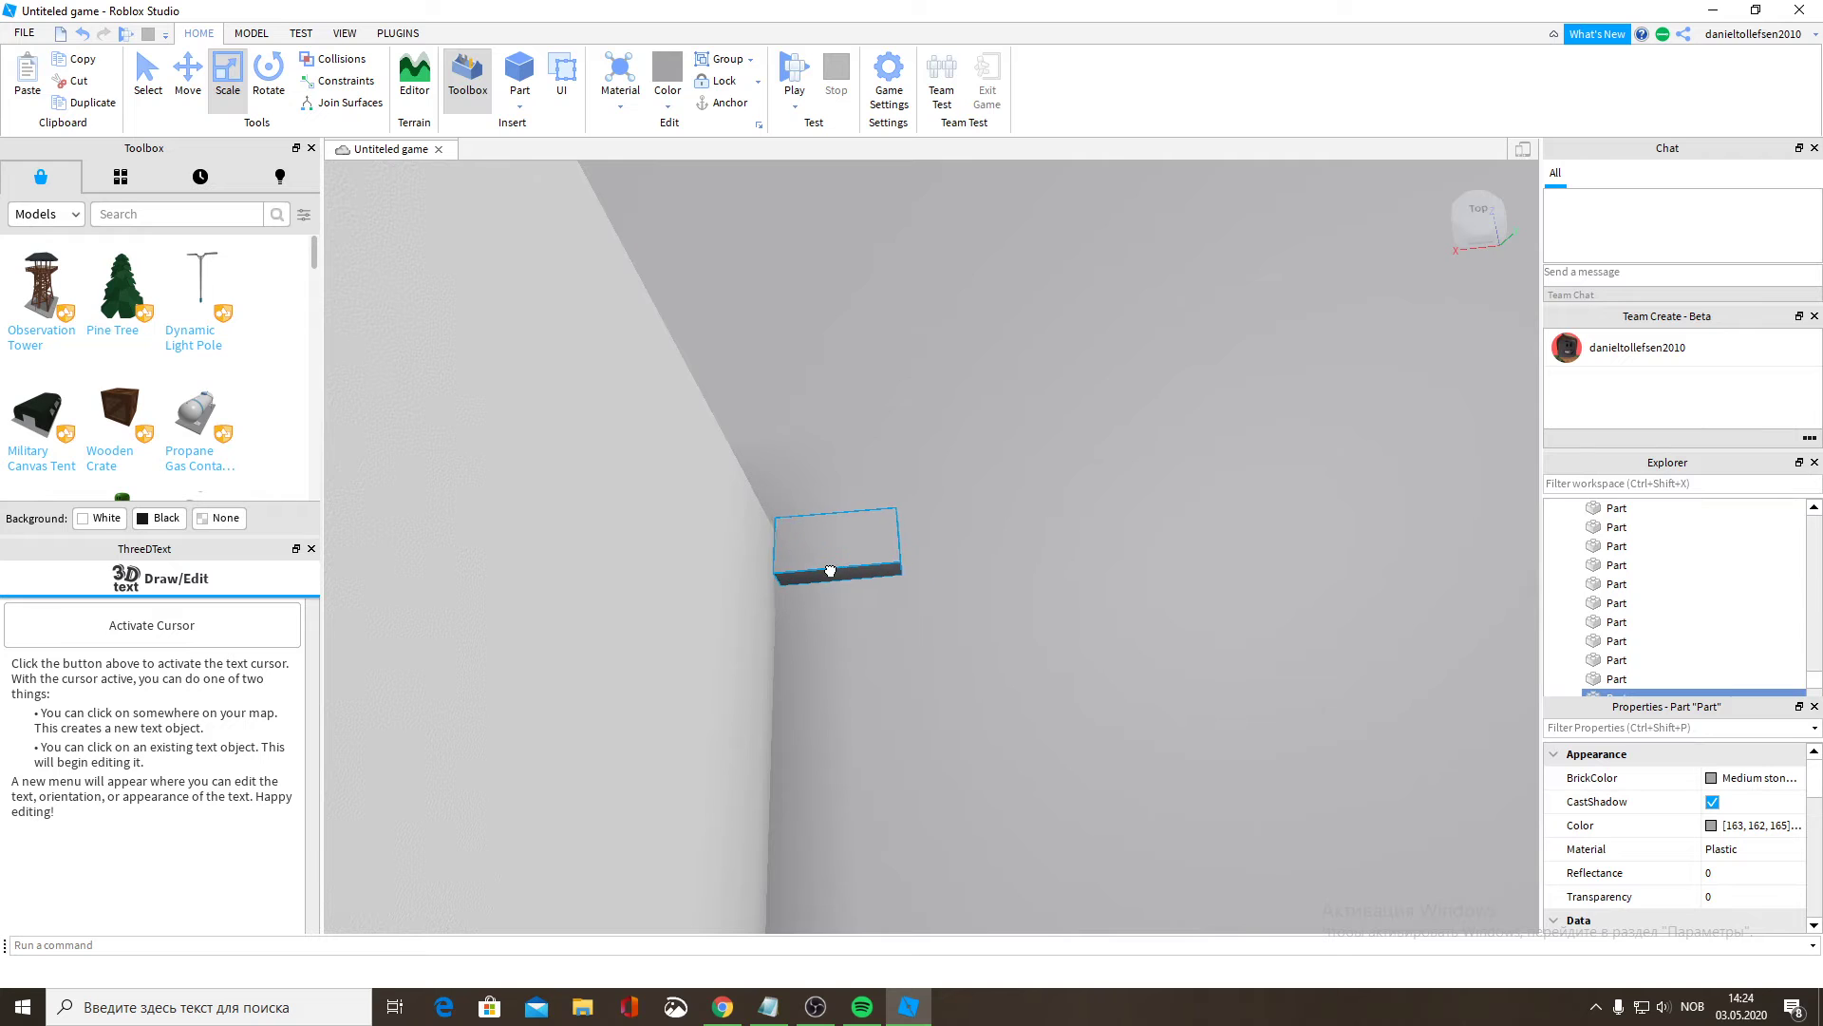
pyautogui.moveTo(812, 567); pyautogui.dragTo(812, 567, button='right')
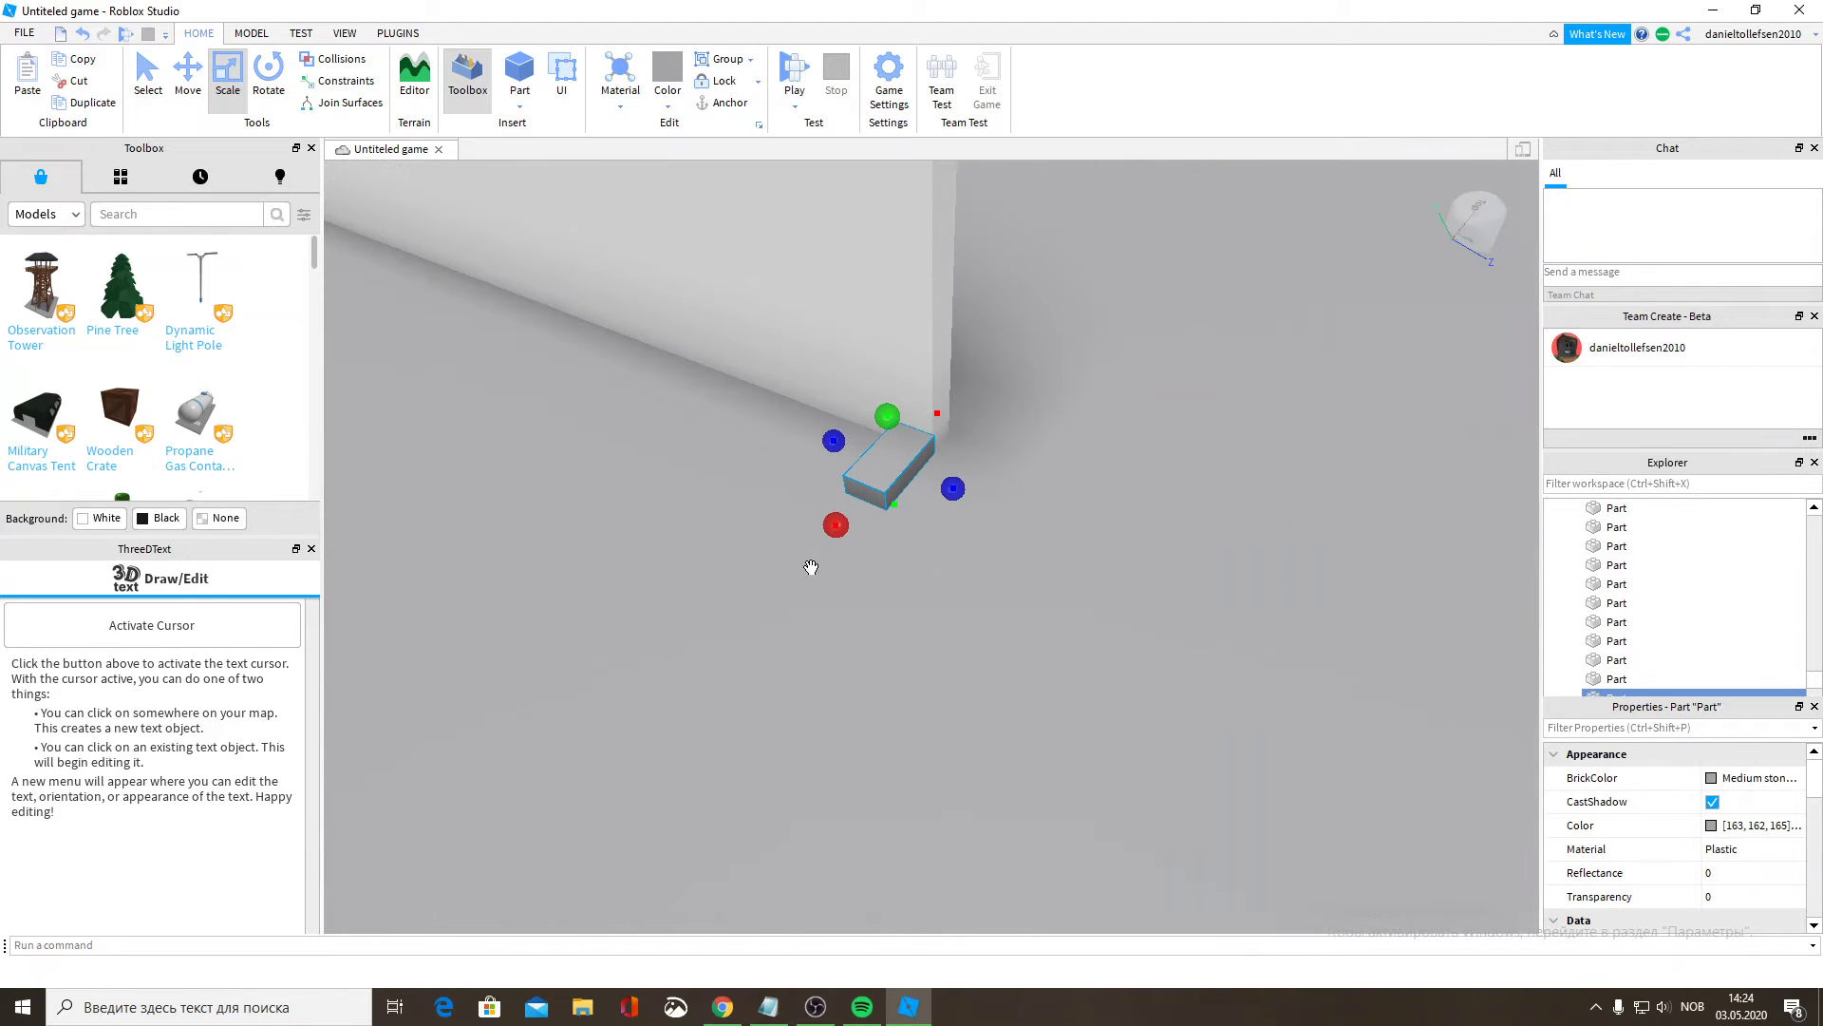
pyautogui.moveTo(916, 483); pyautogui.dragTo(908, 447, button='right')
pyautogui.scroll(-3, 908, 447)
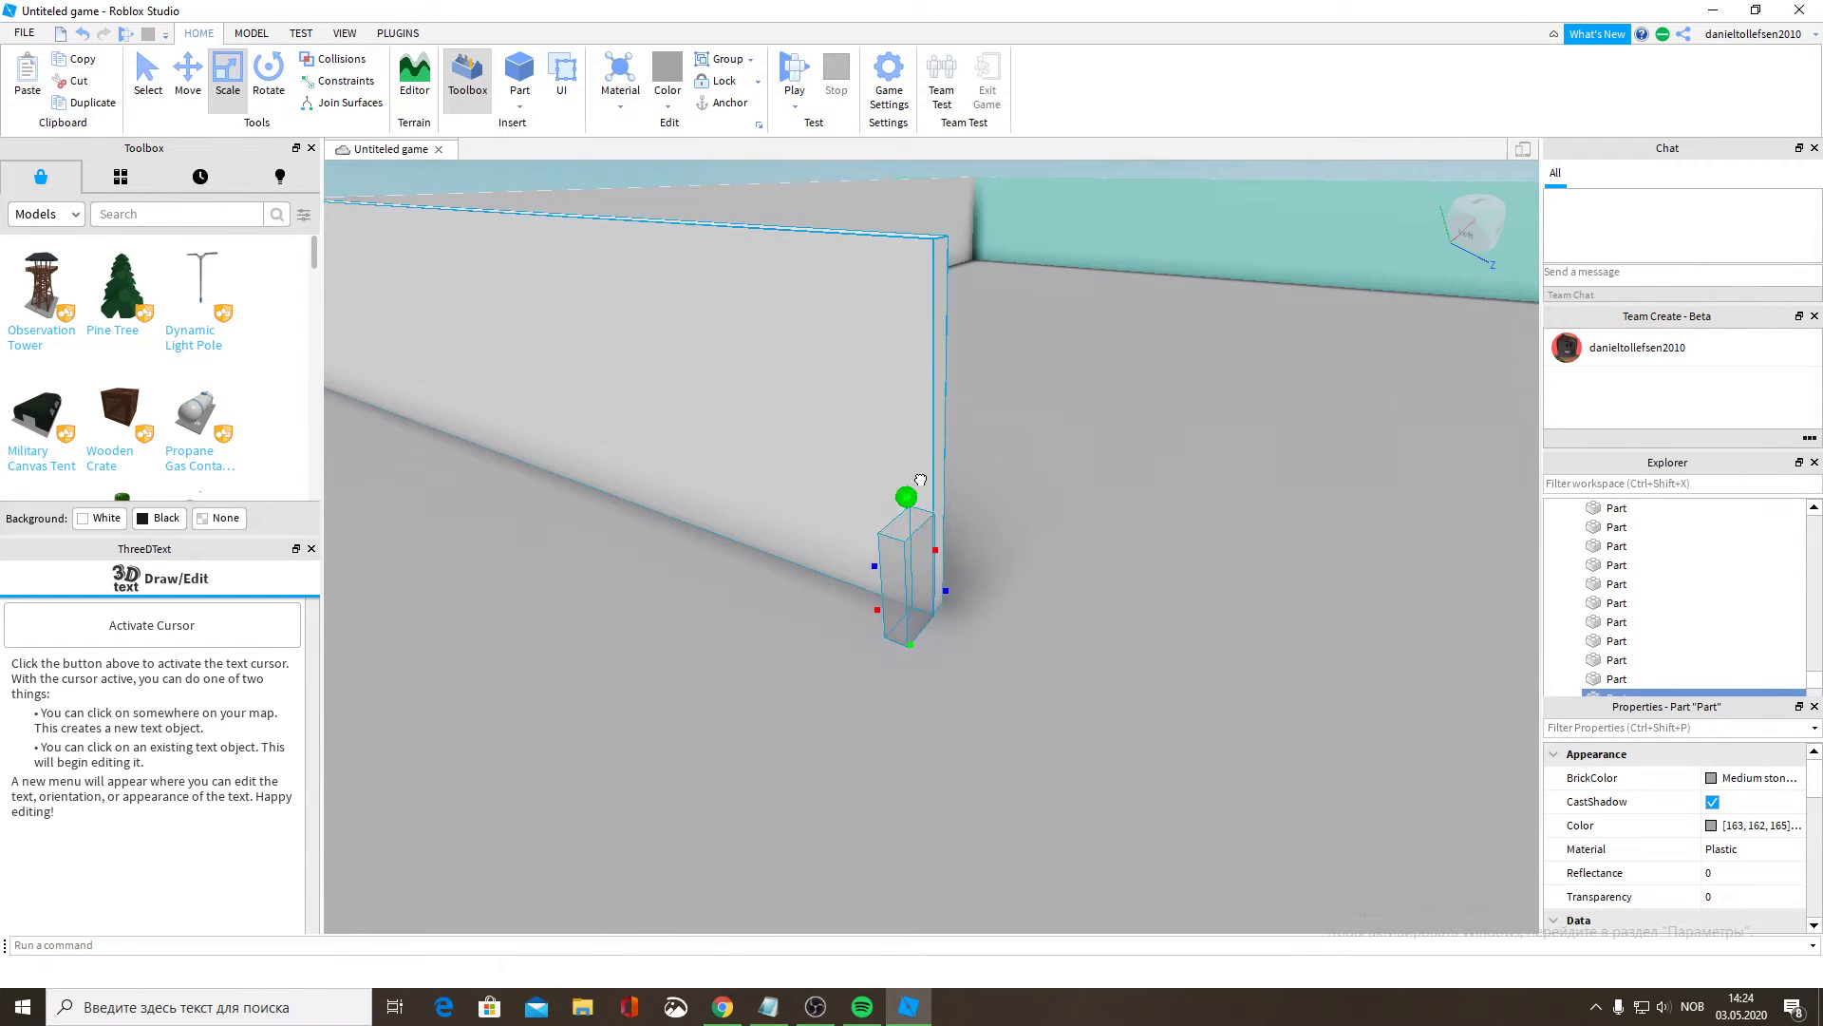
pyautogui.moveTo(920, 480); pyautogui.dragTo(915, 492)
pyautogui.moveTo(920, 480); pyautogui.dragTo(916, 492, button='right')
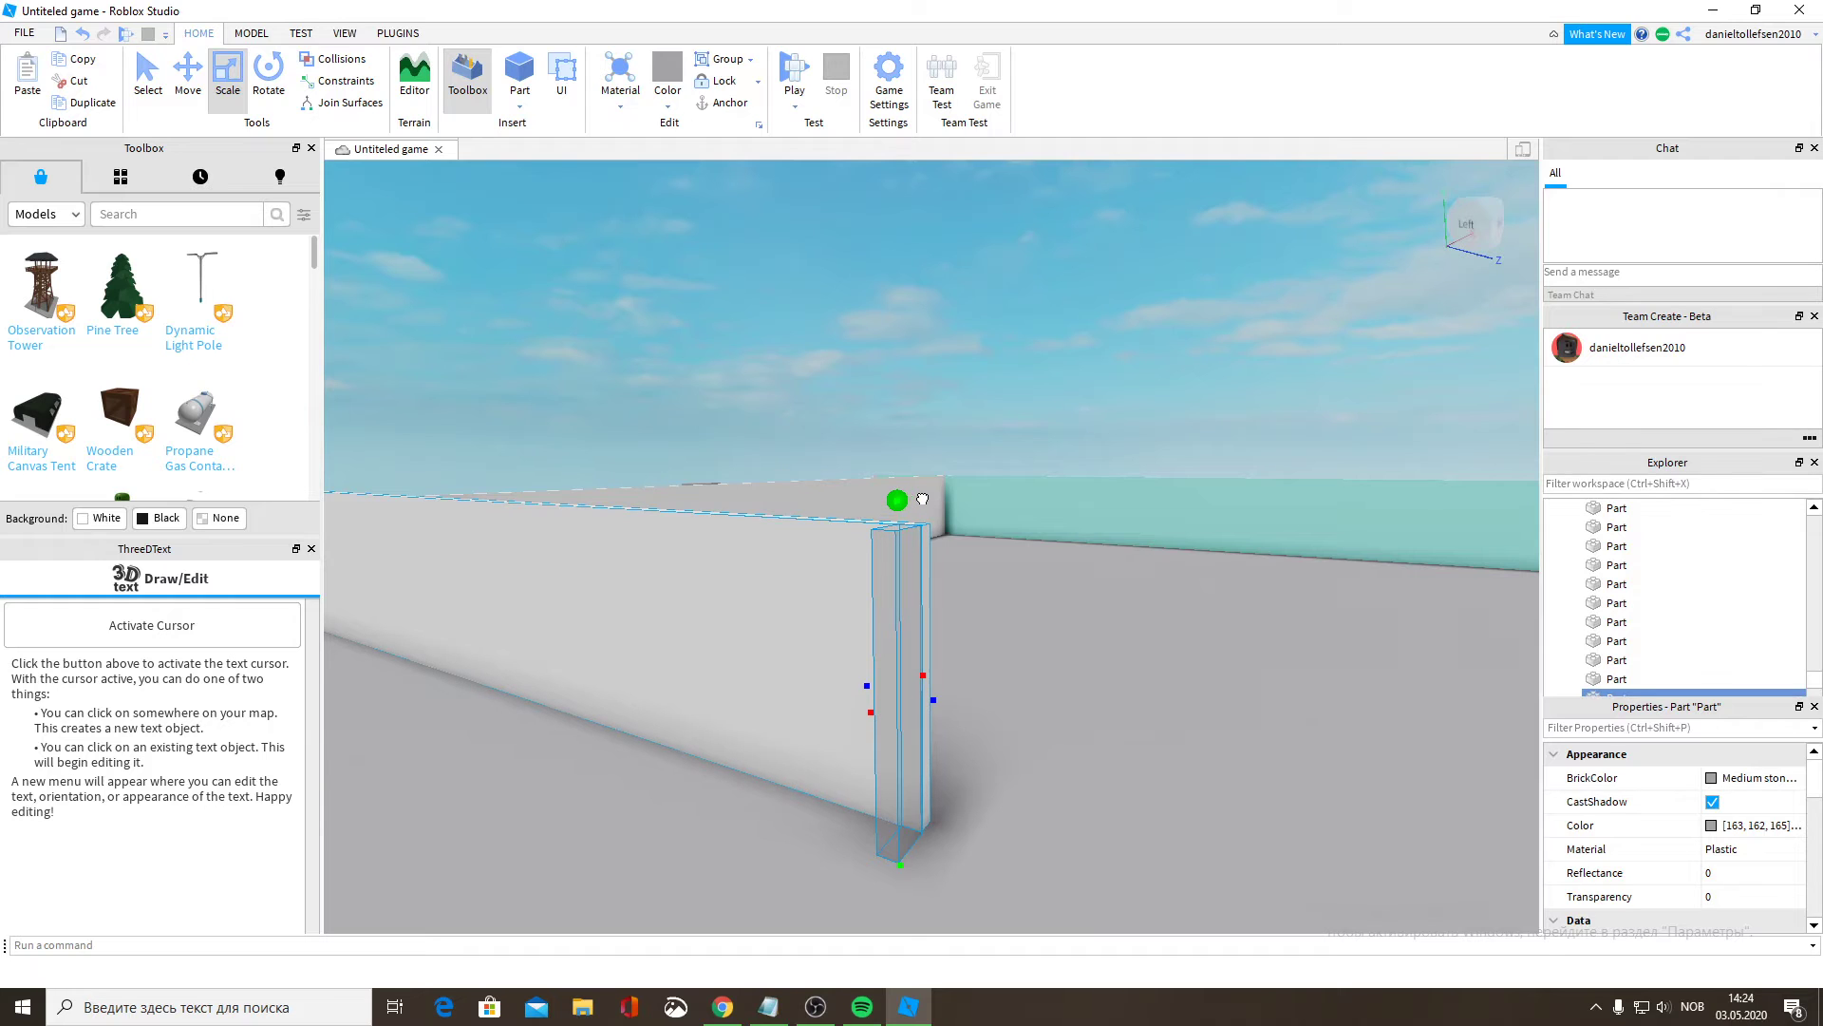
pyautogui.moveTo(922, 498); pyautogui.dragTo(922, 499)
pyautogui.moveTo(933, 696); pyautogui.dragTo(934, 699)
# Color the new post Toothpaste and anchor it.
pyautogui.click(1734, 786)
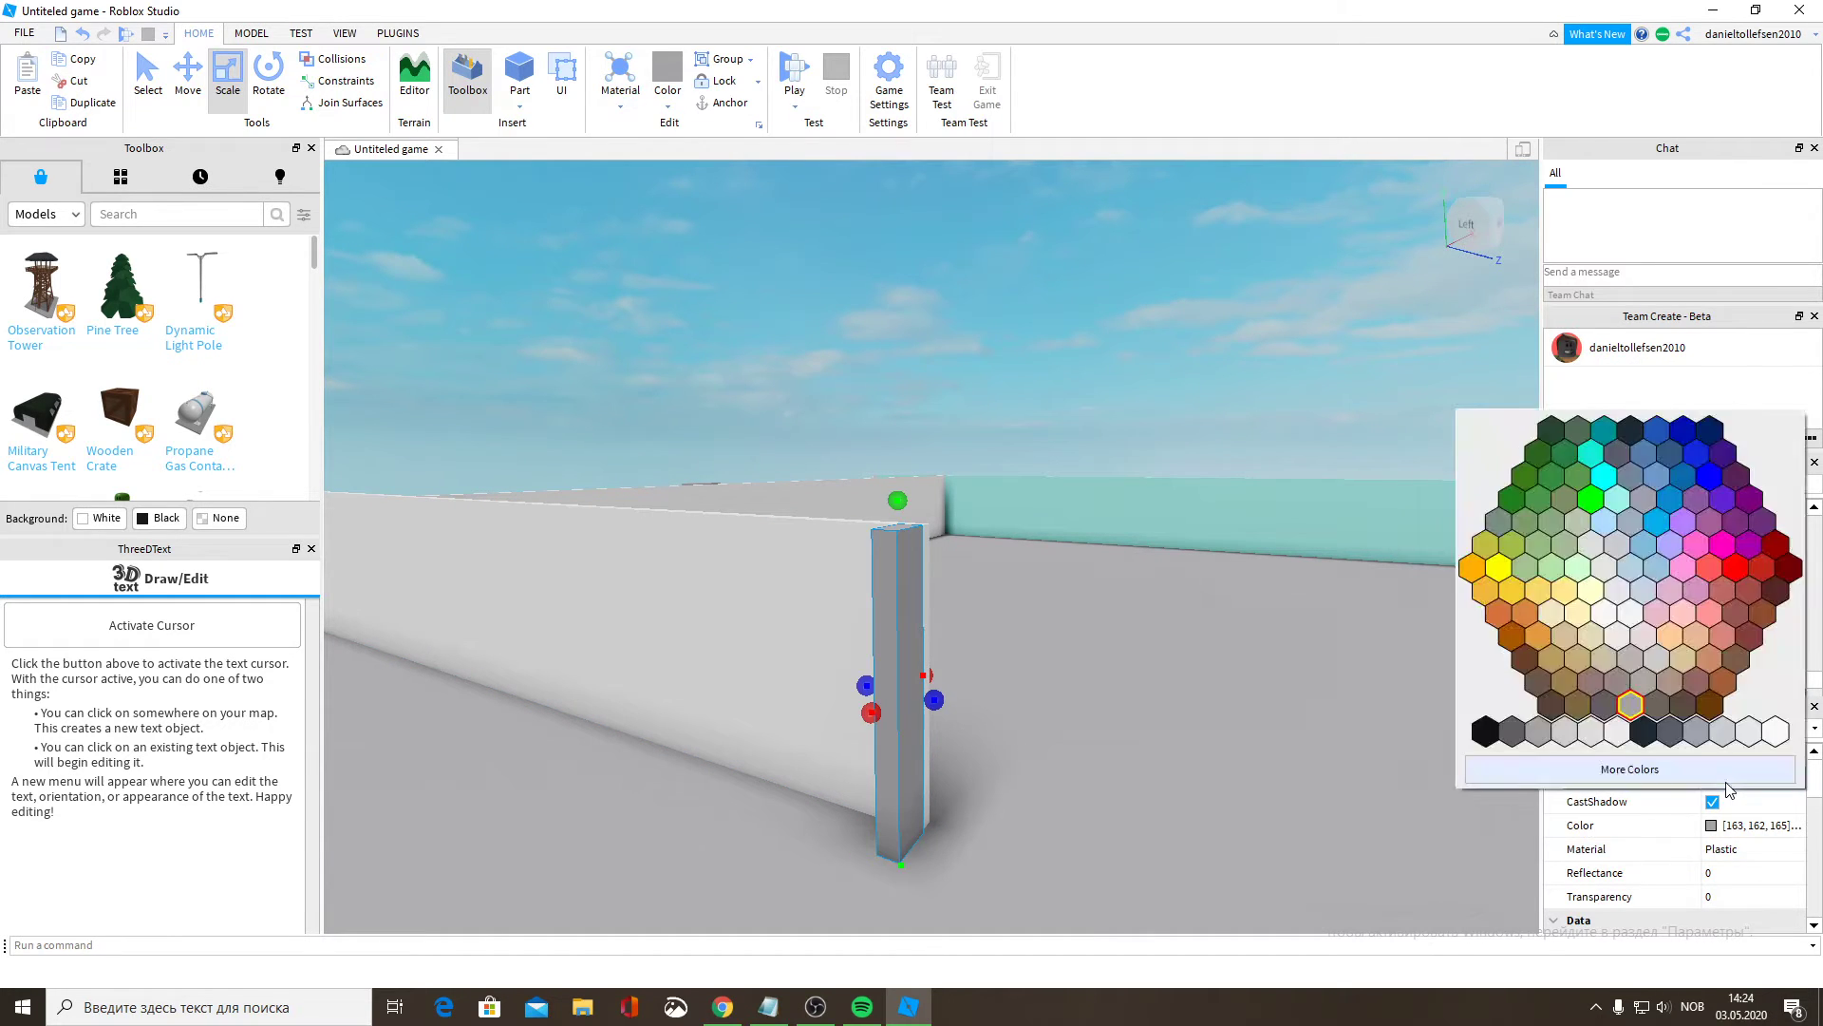
pyautogui.click(1607, 489)
pyautogui.moveTo(843, 893); pyautogui.dragTo(845, 892, button='right')
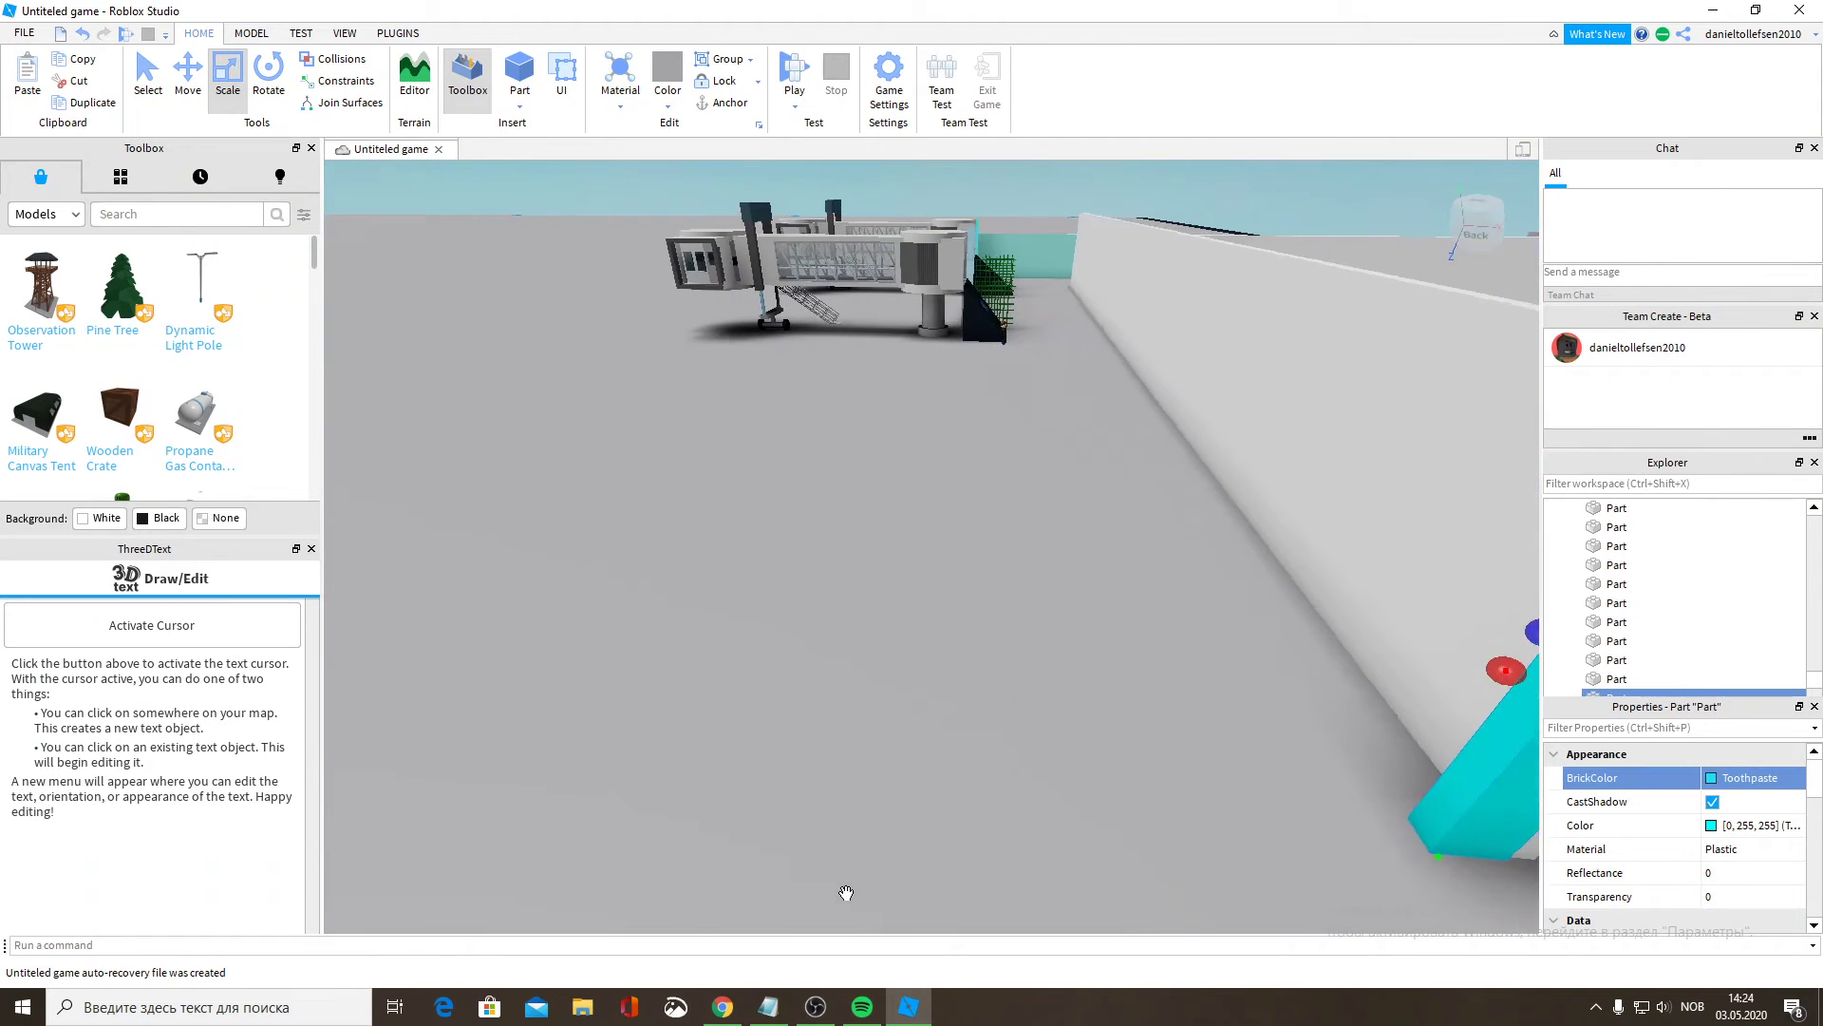
pyautogui.press('s')
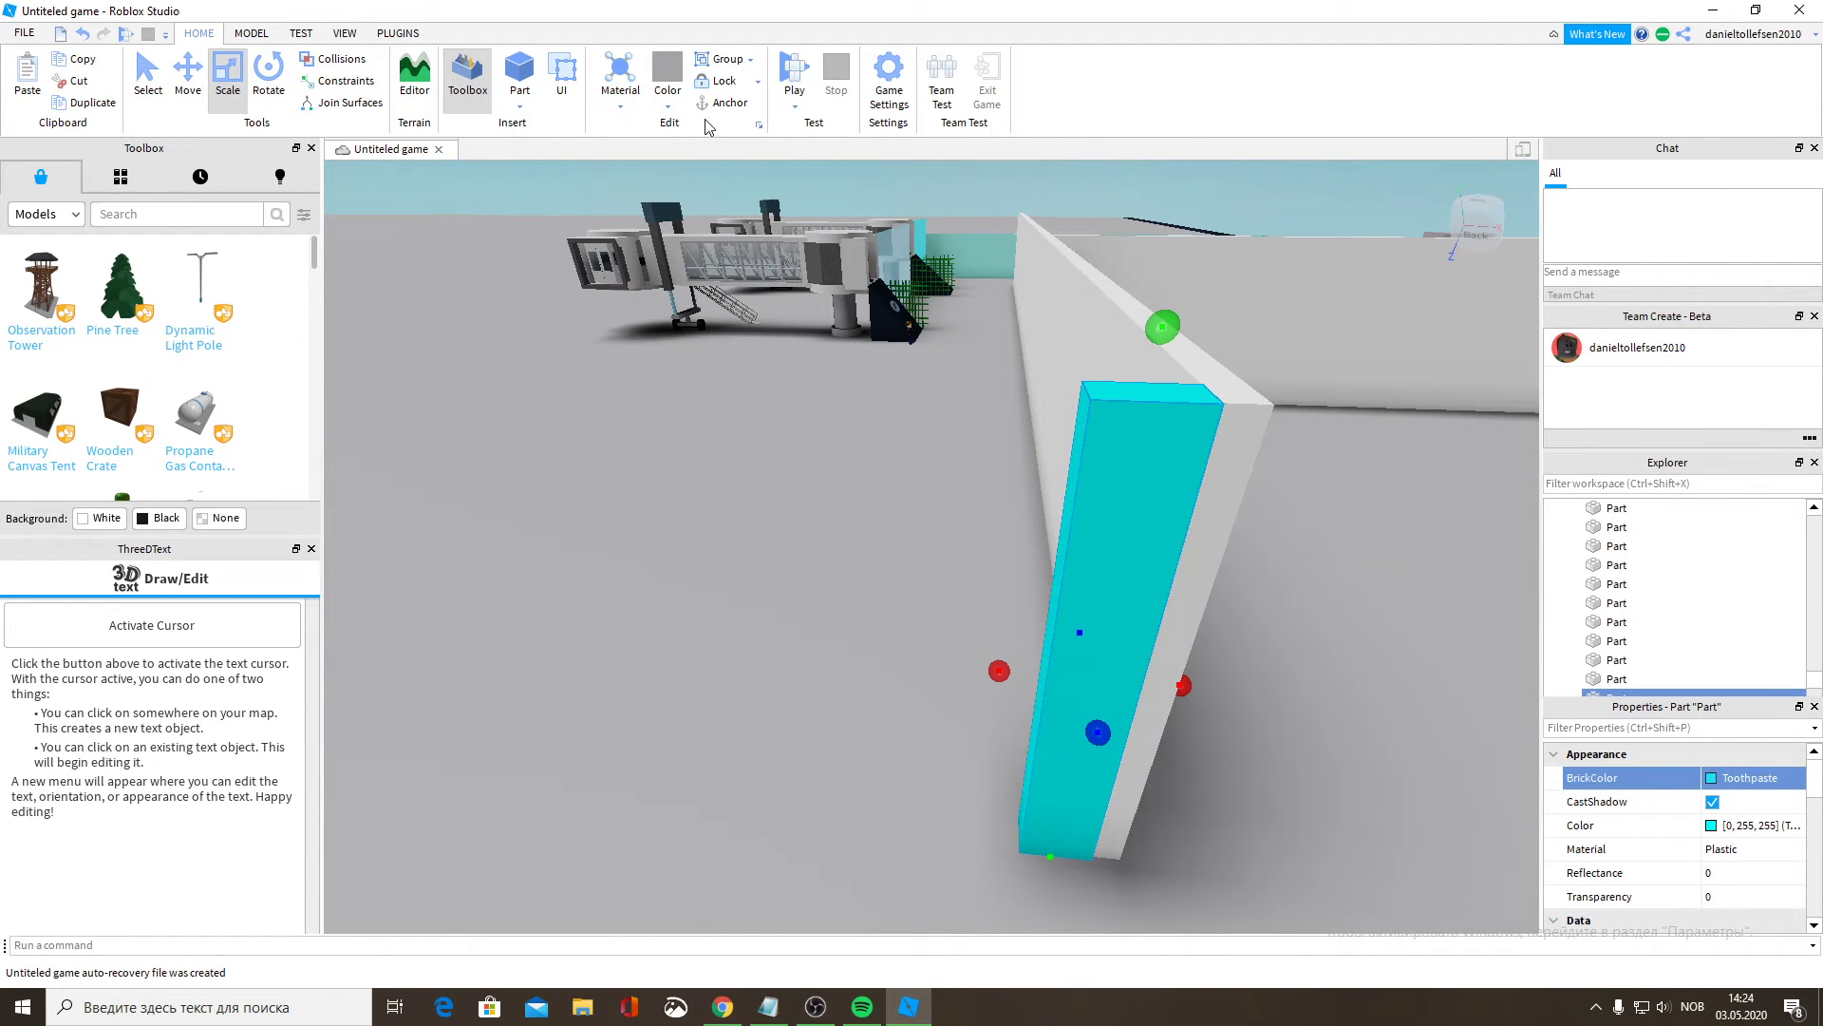
# Stretch the Toothpaste post sideways into a long wall running away from the white wall's end.
pyautogui.moveTo(999, 670); pyautogui.dragTo(957, 651, button='right')
pyautogui.press('a')
pyautogui.moveTo(958, 651); pyautogui.dragTo(923, 650)
pyautogui.press('w')
pyautogui.moveTo(960, 646); pyautogui.dragTo(960, 644, button='right')
# Insert a block at the jetway ramp's foot, shorten it and place it at the ramp's outer corner.
pyautogui.press('w')
pyautogui.press('s')
pyautogui.press('d')
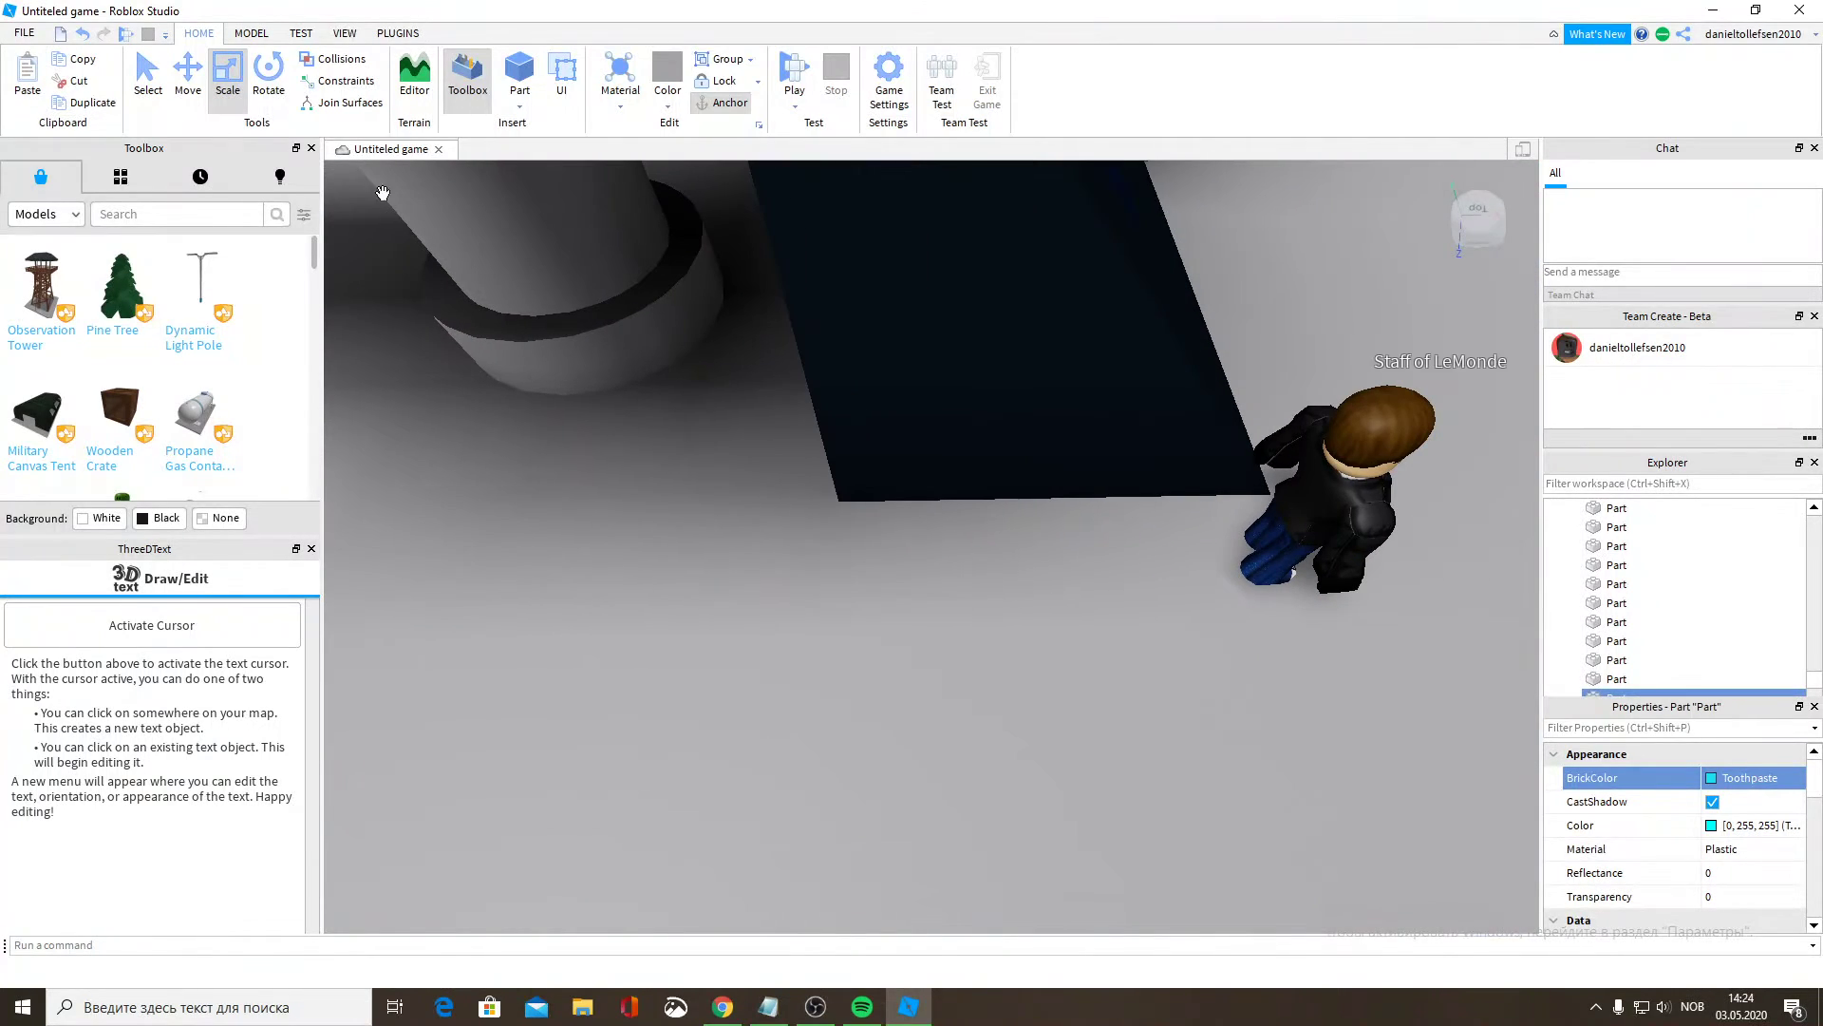
pyautogui.click(547, 127)
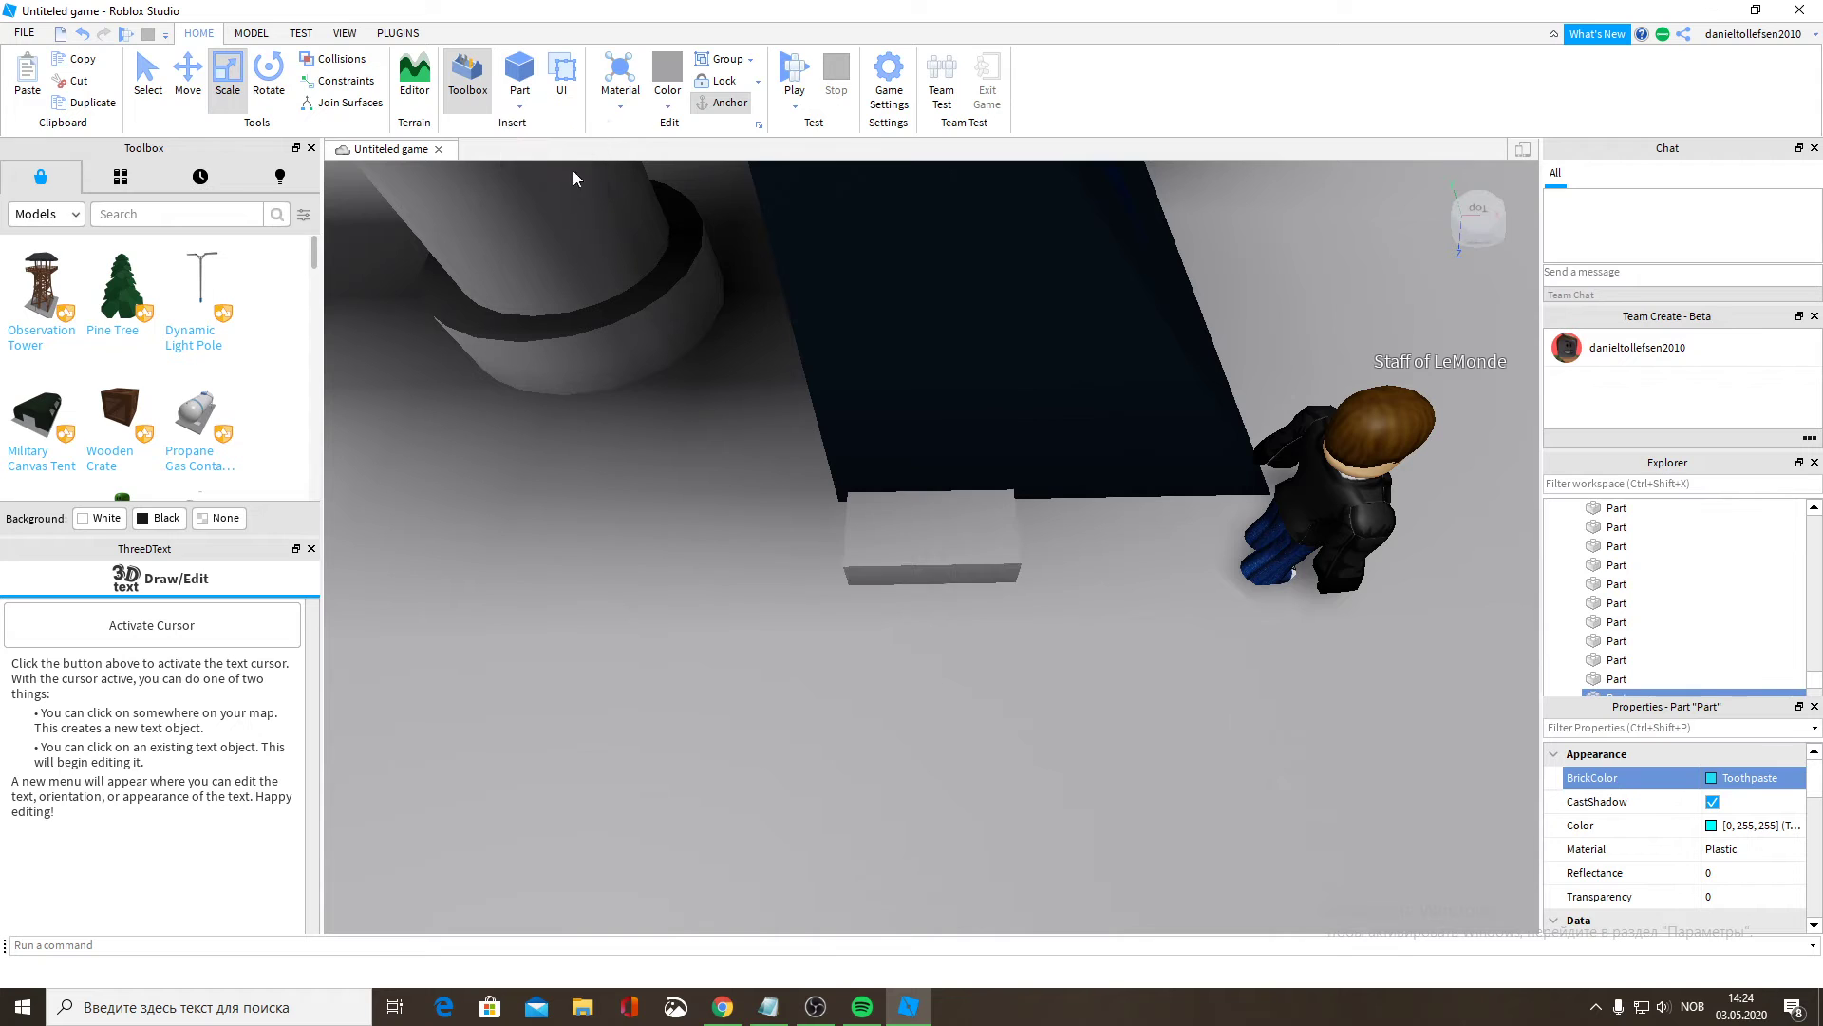
pyautogui.moveTo(880, 548); pyautogui.dragTo(891, 570)
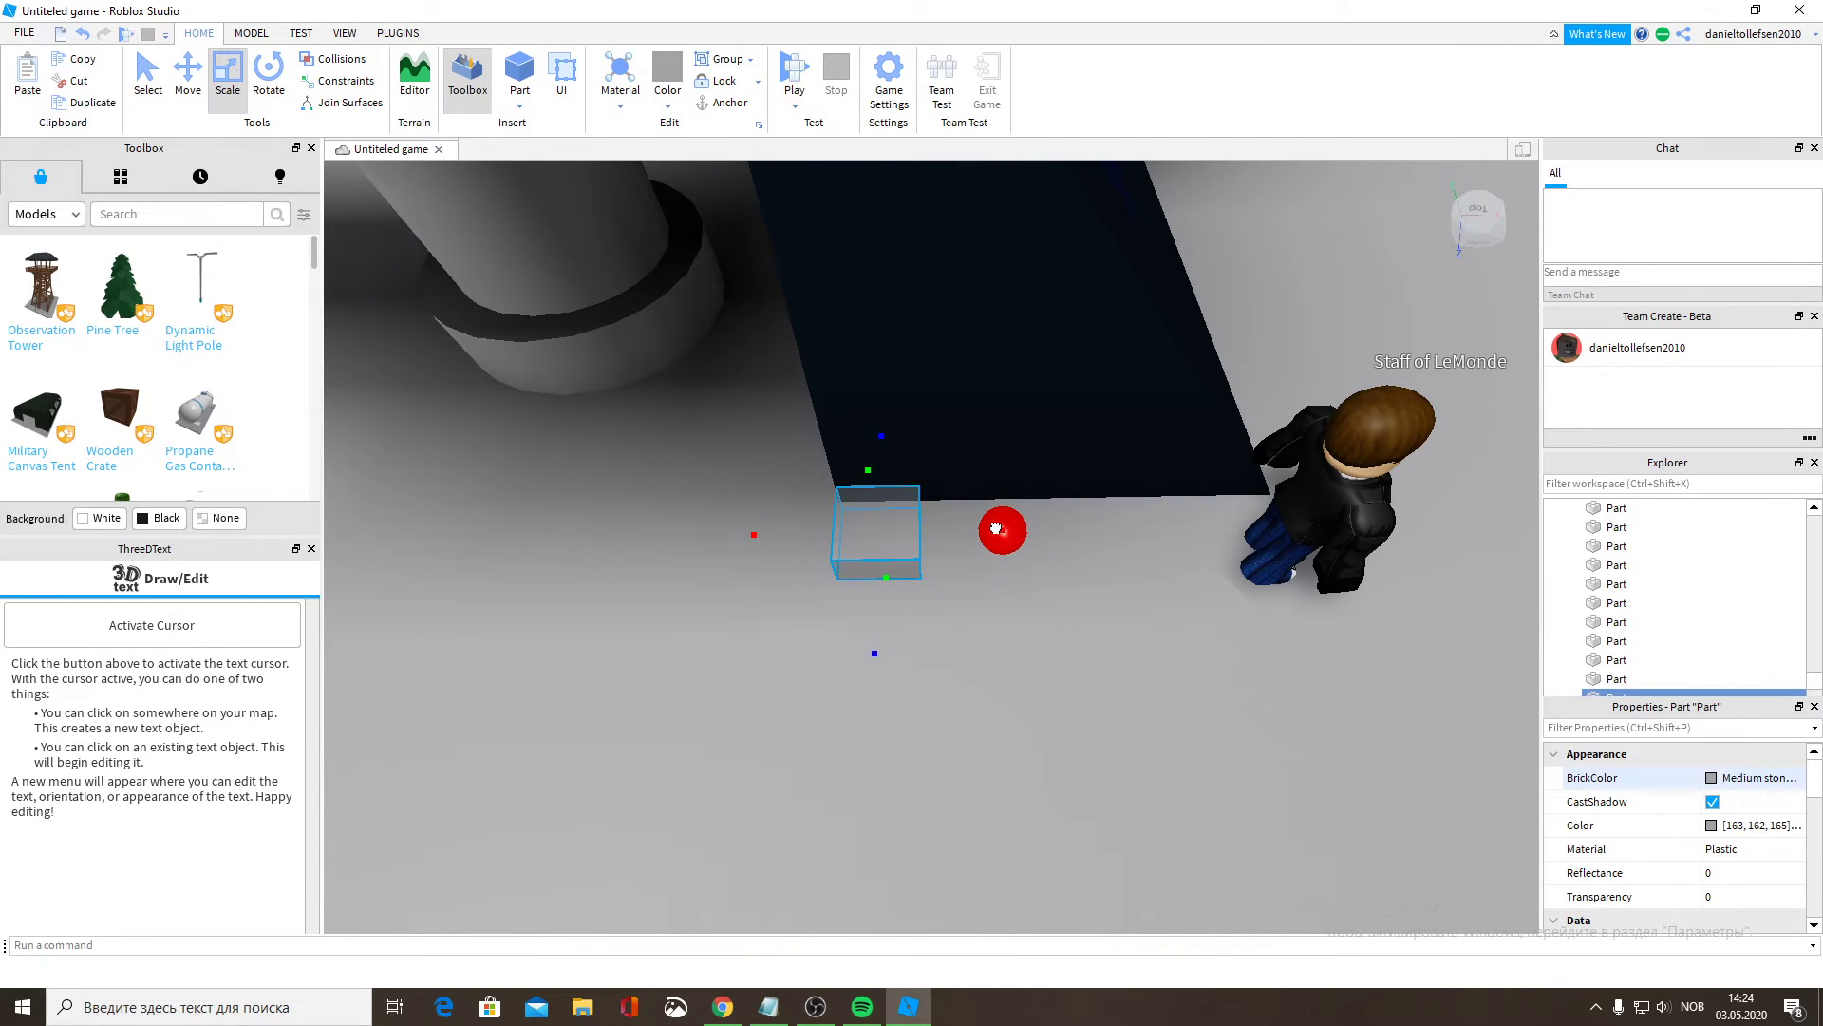
pyautogui.moveTo(995, 529)
pyautogui.mouseDown(button='right')
pyautogui.moveTo(977, 524)
pyautogui.moveTo(986, 558)
pyautogui.mouseUp(button='right')
pyautogui.moveTo(985, 559); pyautogui.dragTo(985, 561)
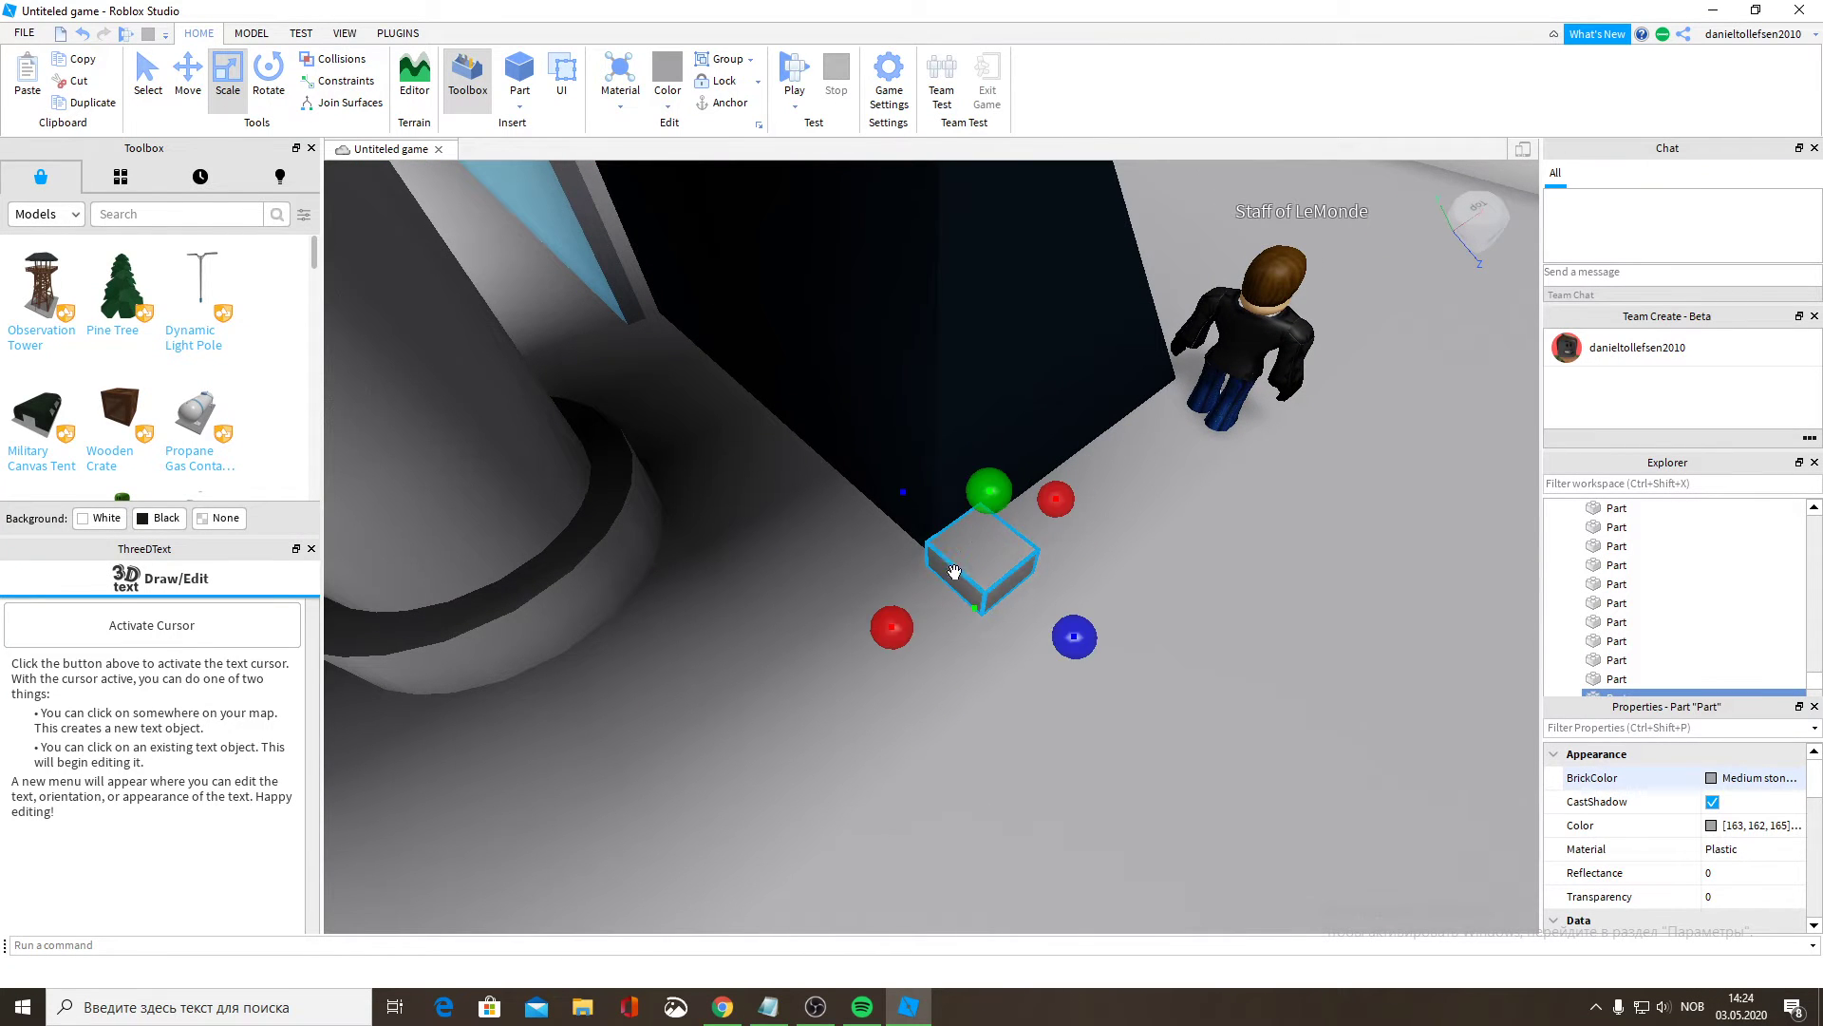
# Scale the block up to the ramp's full height, make it thinner beside the ramp, and anchor it.
pyautogui.moveTo(907, 612); pyautogui.dragTo(1020, 686, button='right')
pyautogui.moveTo(979, 679); pyautogui.dragTo(979, 576)
pyautogui.moveTo(978, 604); pyautogui.dragTo(979, 576, button='right')
pyautogui.moveTo(979, 575); pyautogui.dragTo(978, 570)
pyautogui.moveTo(979, 576); pyautogui.dragTo(978, 570, button='right')
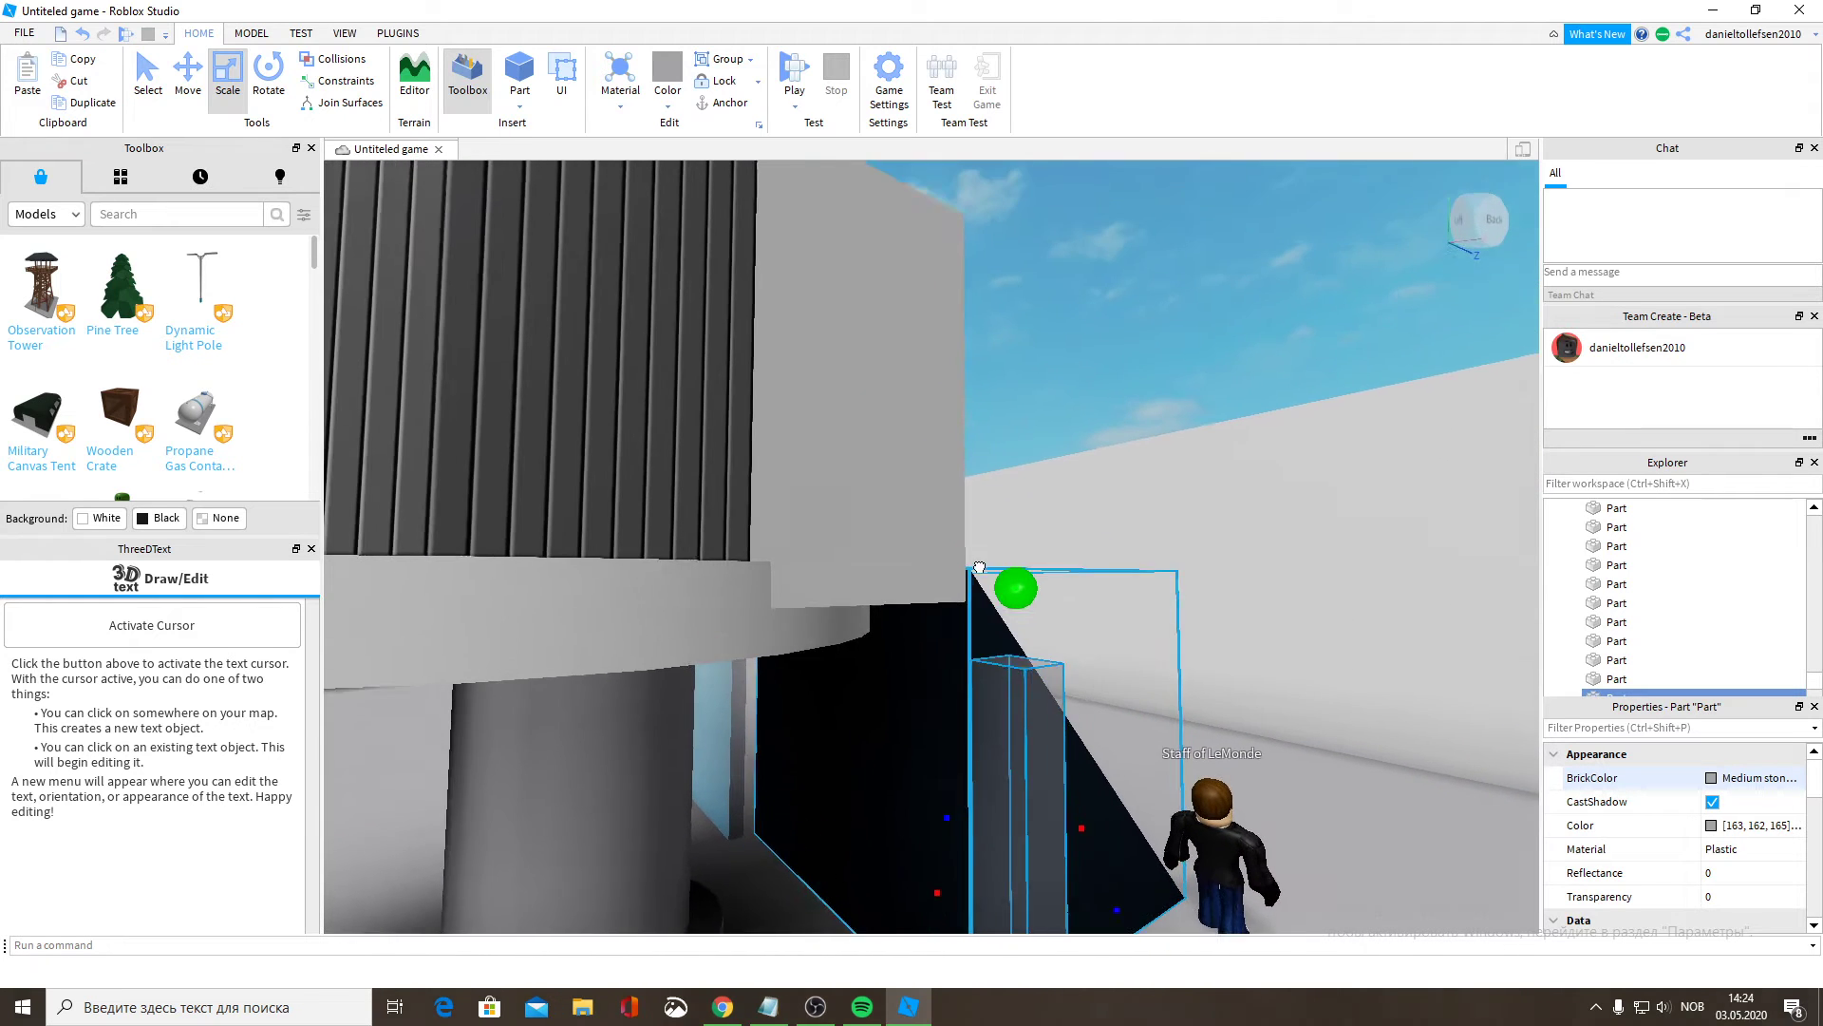
pyautogui.moveTo(978, 570); pyautogui.dragTo(978, 546)
pyautogui.moveTo(978, 570); pyautogui.dragTo(1017, 643, button='right')
pyautogui.moveTo(1001, 639); pyautogui.dragTo(984, 640)
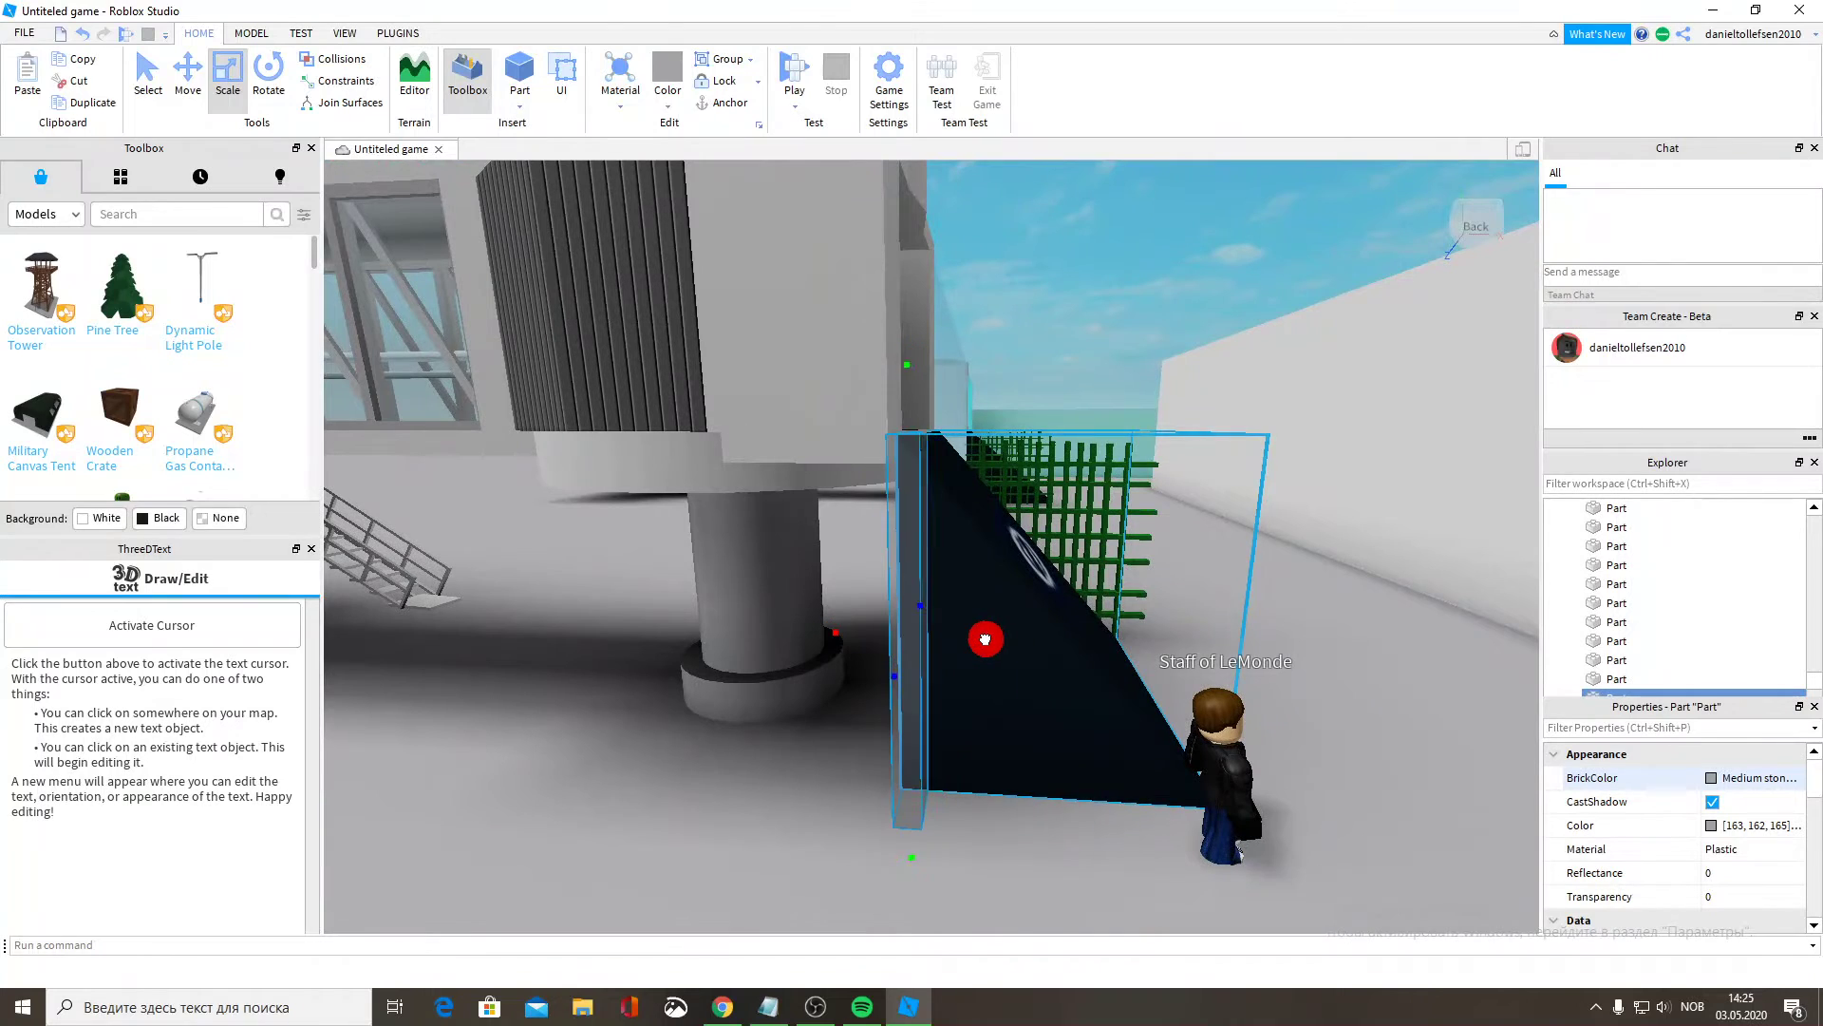
pyautogui.moveTo(984, 639); pyautogui.dragTo(978, 638, button='right')
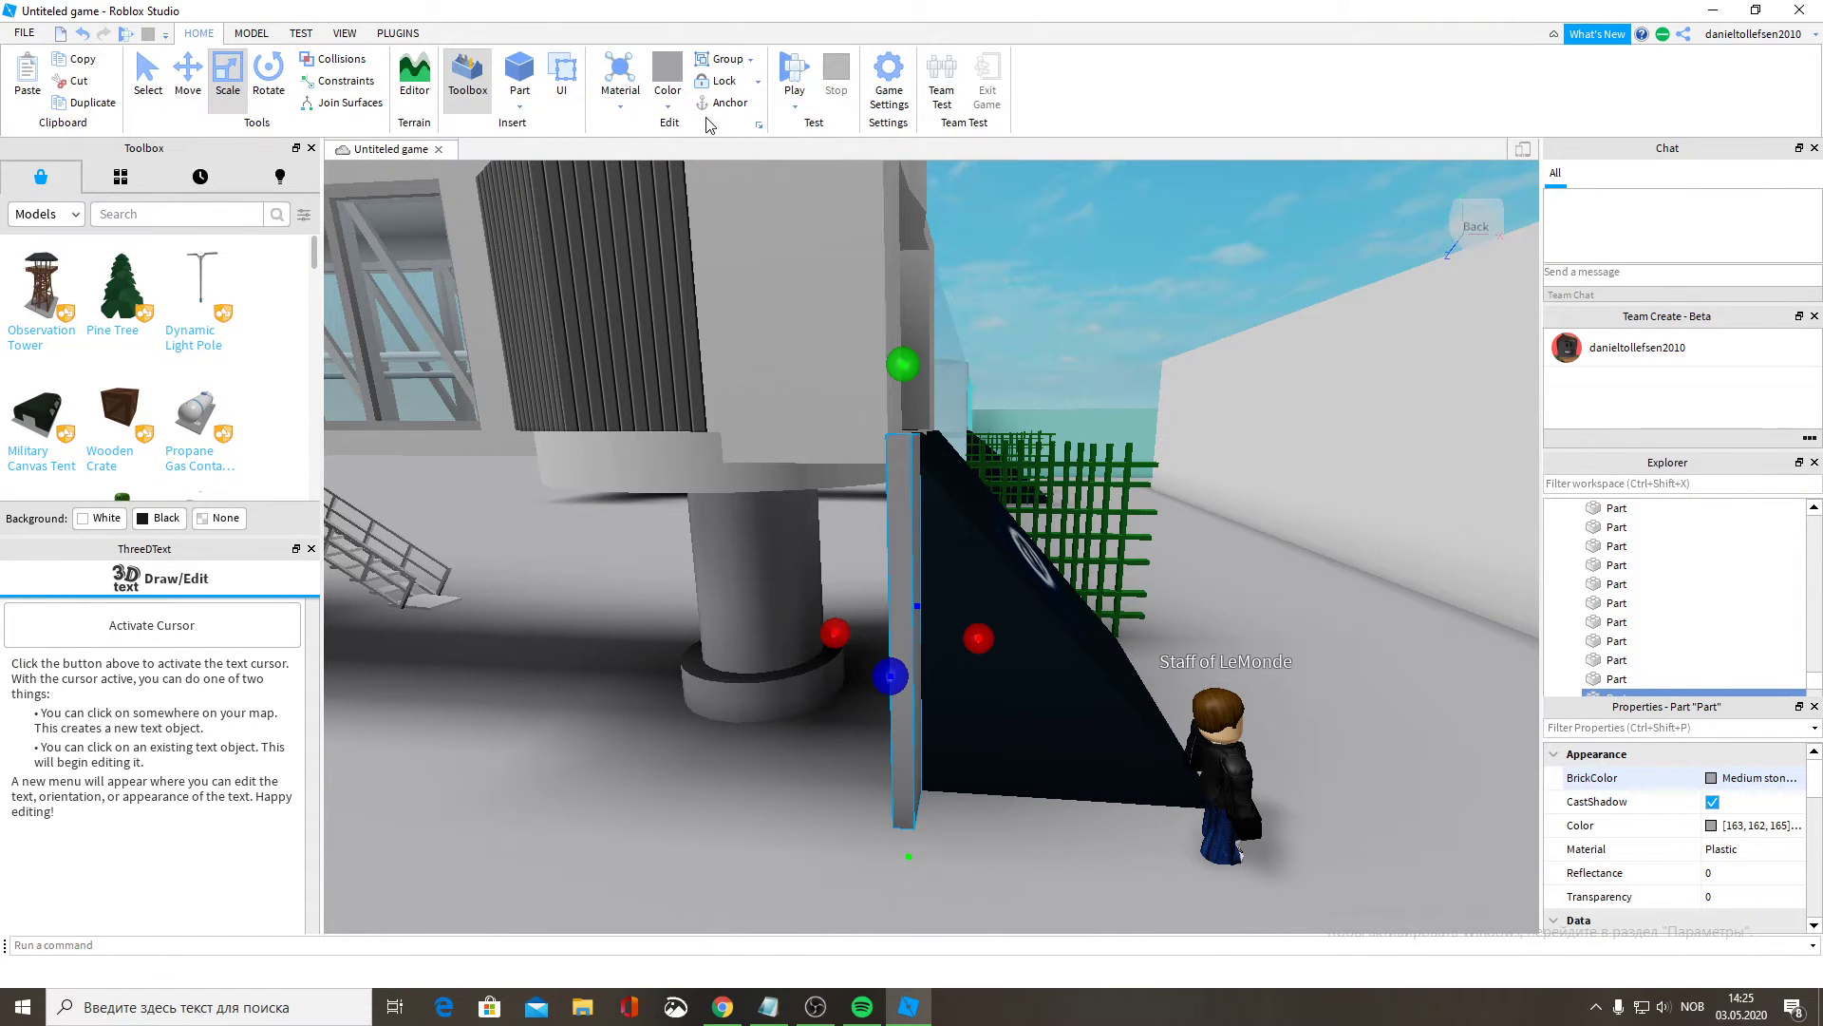
# Raise the post beside the ramp to about the height of the jetway entrance.
pyautogui.moveTo(1107, 627); pyautogui.dragTo(1107, 629, button='right')
pyautogui.press('d')
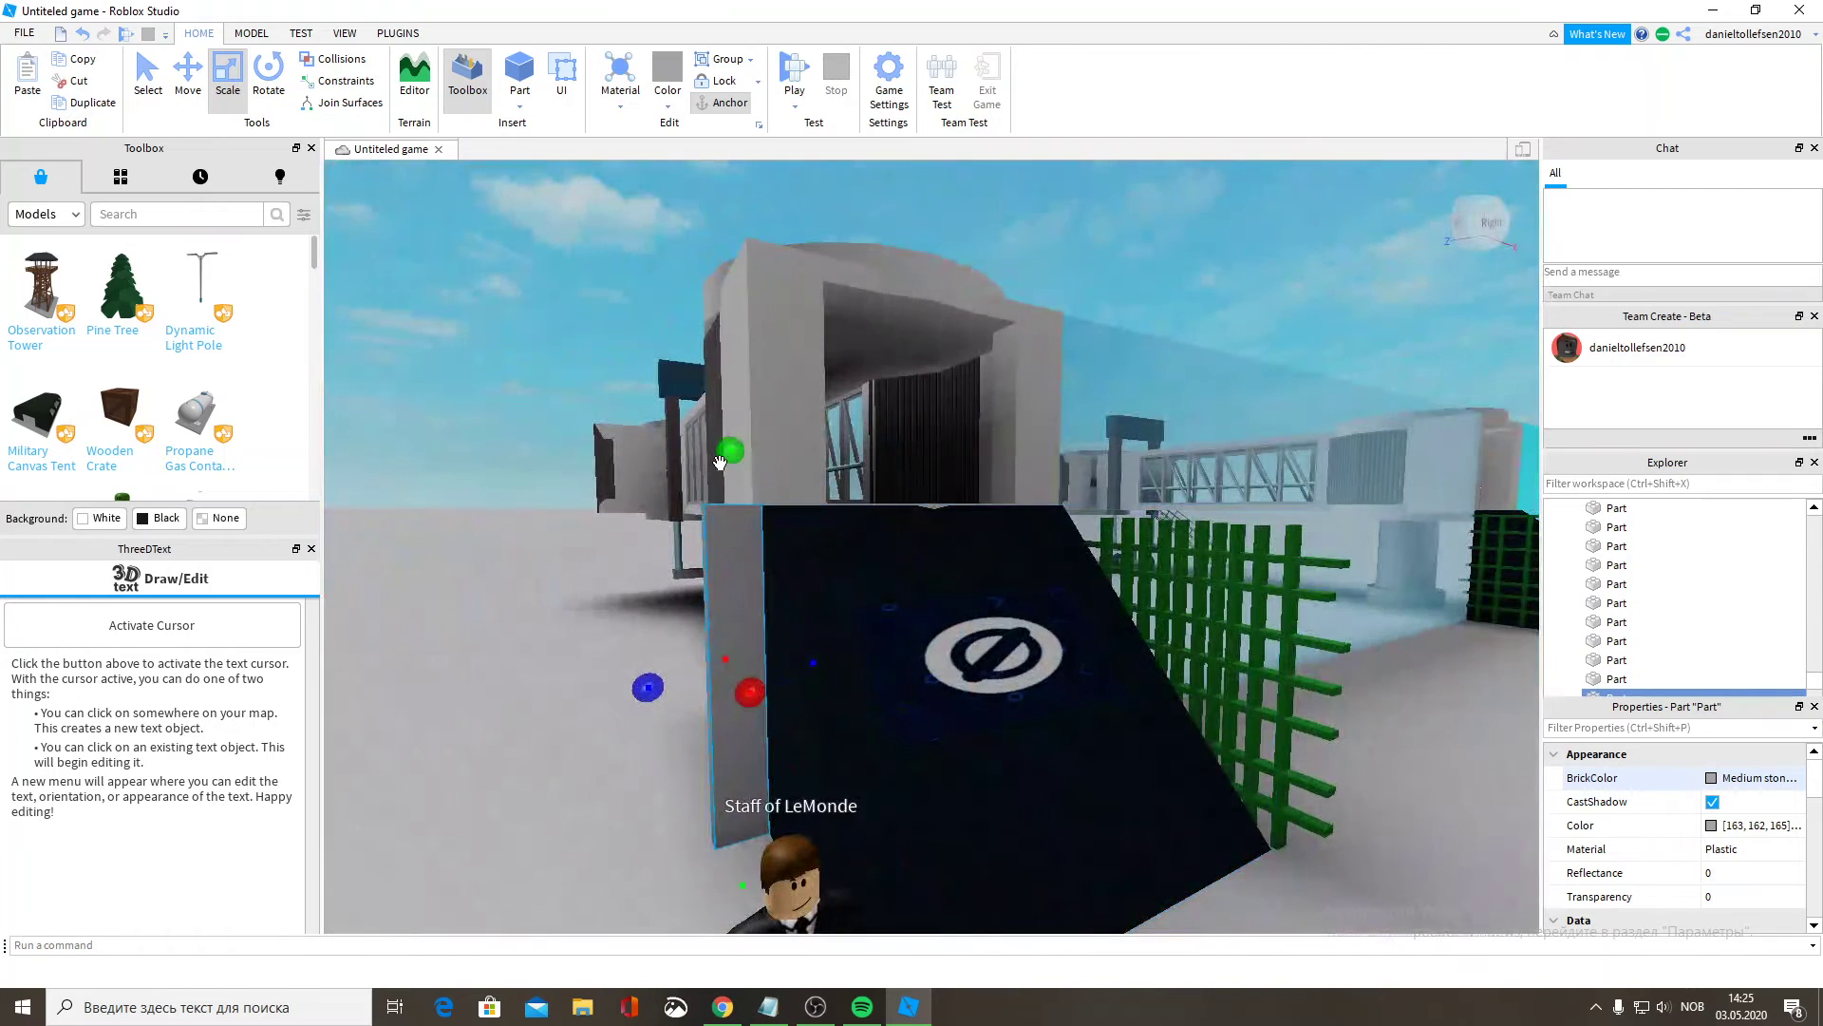
pyautogui.moveTo(736, 456); pyautogui.dragTo(738, 420)
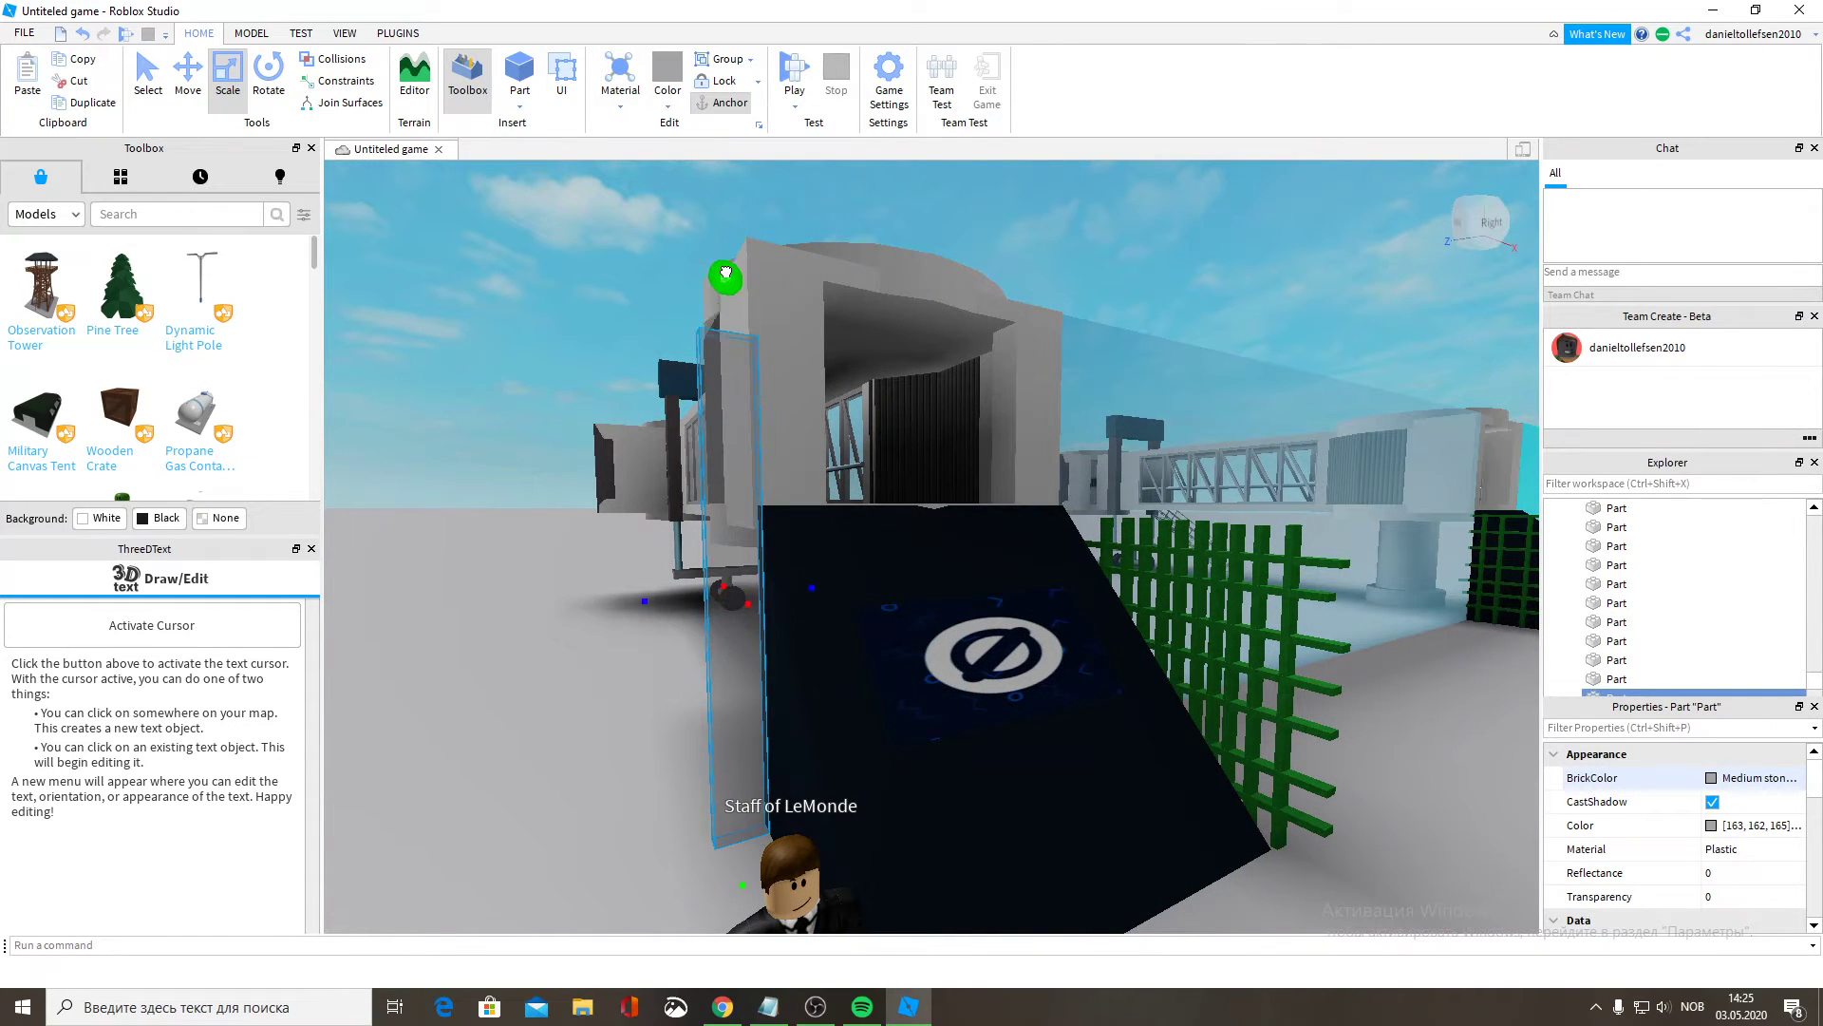
pyautogui.moveTo(712, 176); pyautogui.dragTo(712, 176)
pyautogui.press('s')
pyautogui.moveTo(762, 298); pyautogui.dragTo(757, 297, button='right')
pyautogui.press('w')
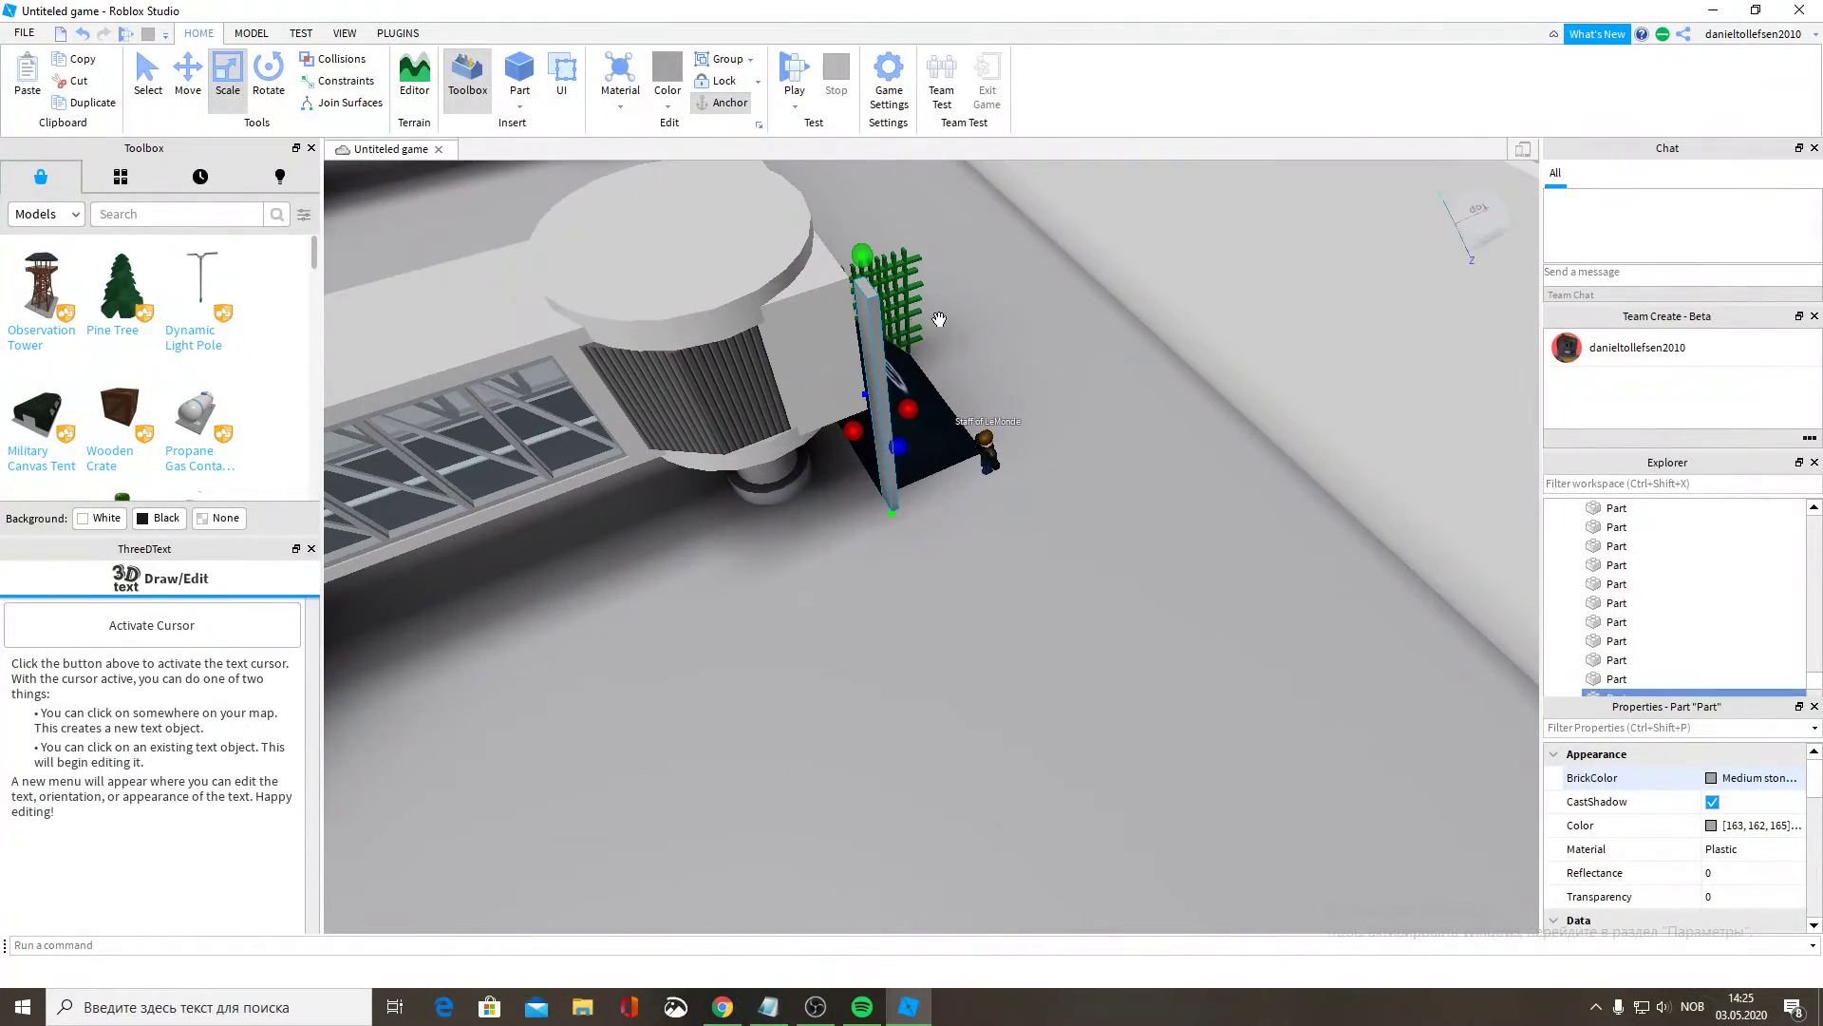
pyautogui.moveTo(880, 380); pyautogui.dragTo(880, 381, button='right')
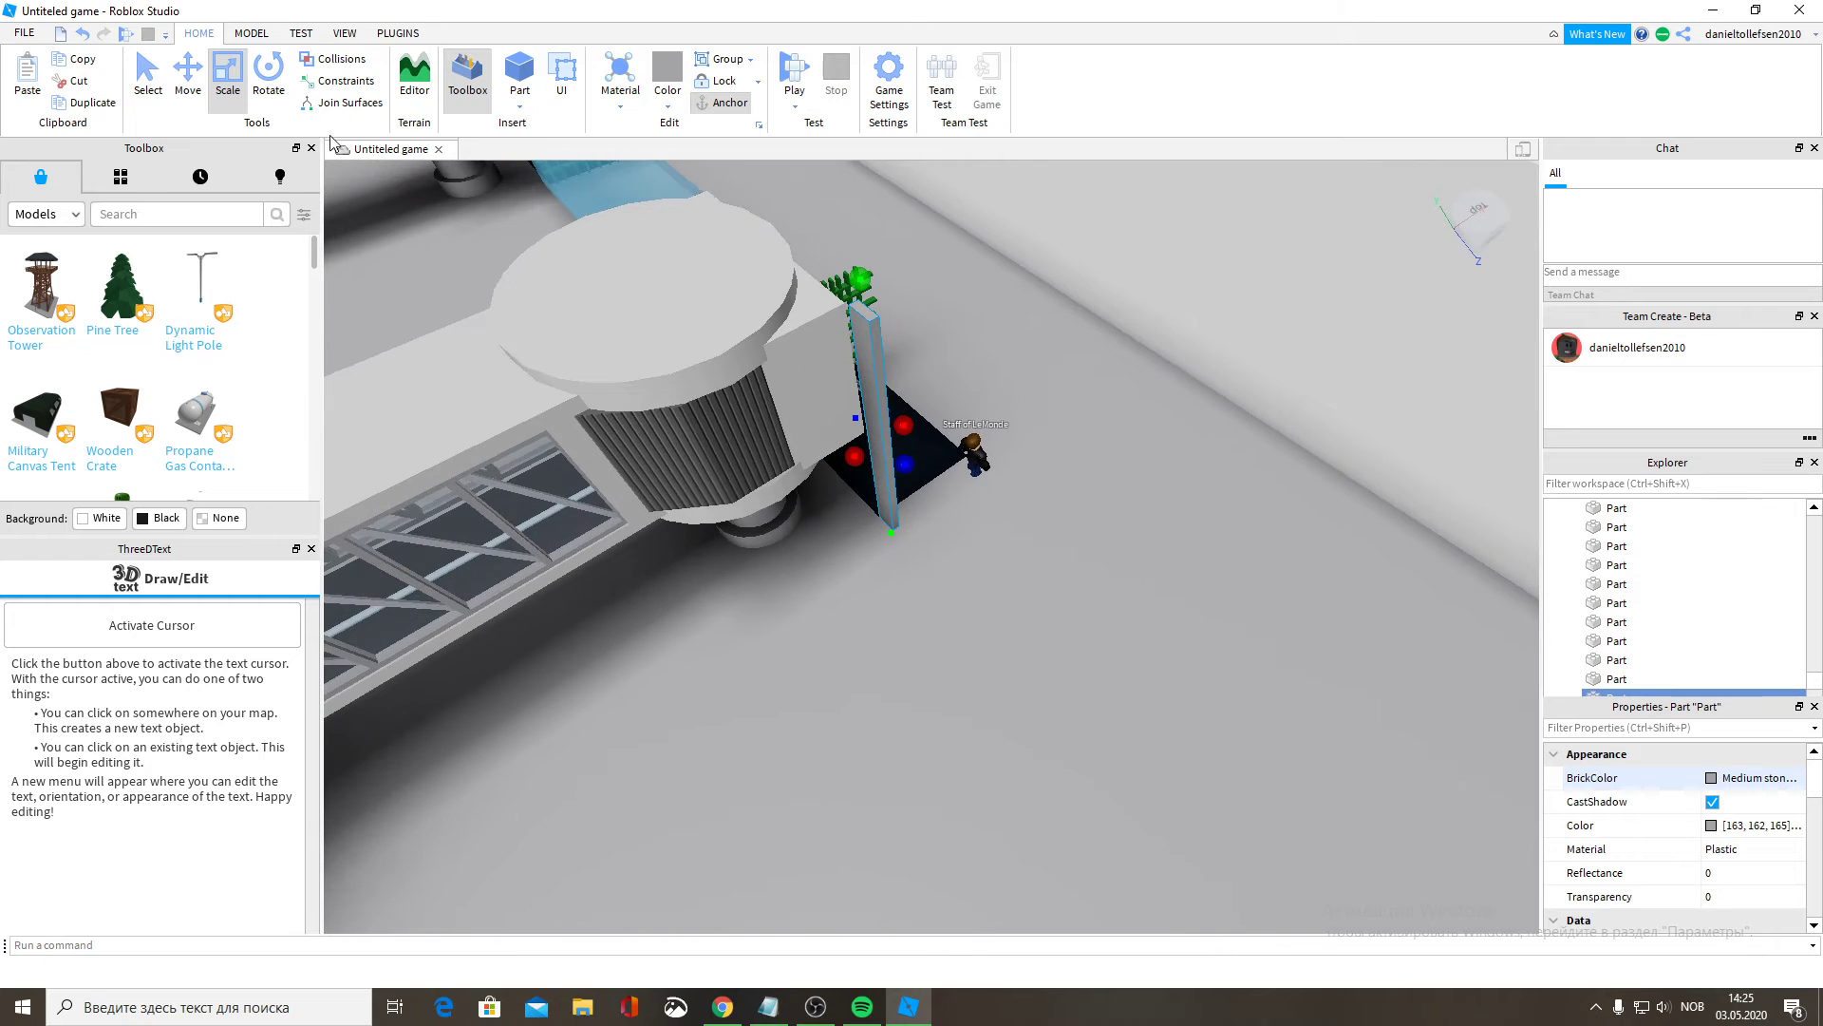
# Turn the post into a wider Toothpaste panel beside the ramp, using Glass material with transparency 0.4 and reflectance 0.5.
pyautogui.click(1720, 781)
pyautogui.click(1619, 455)
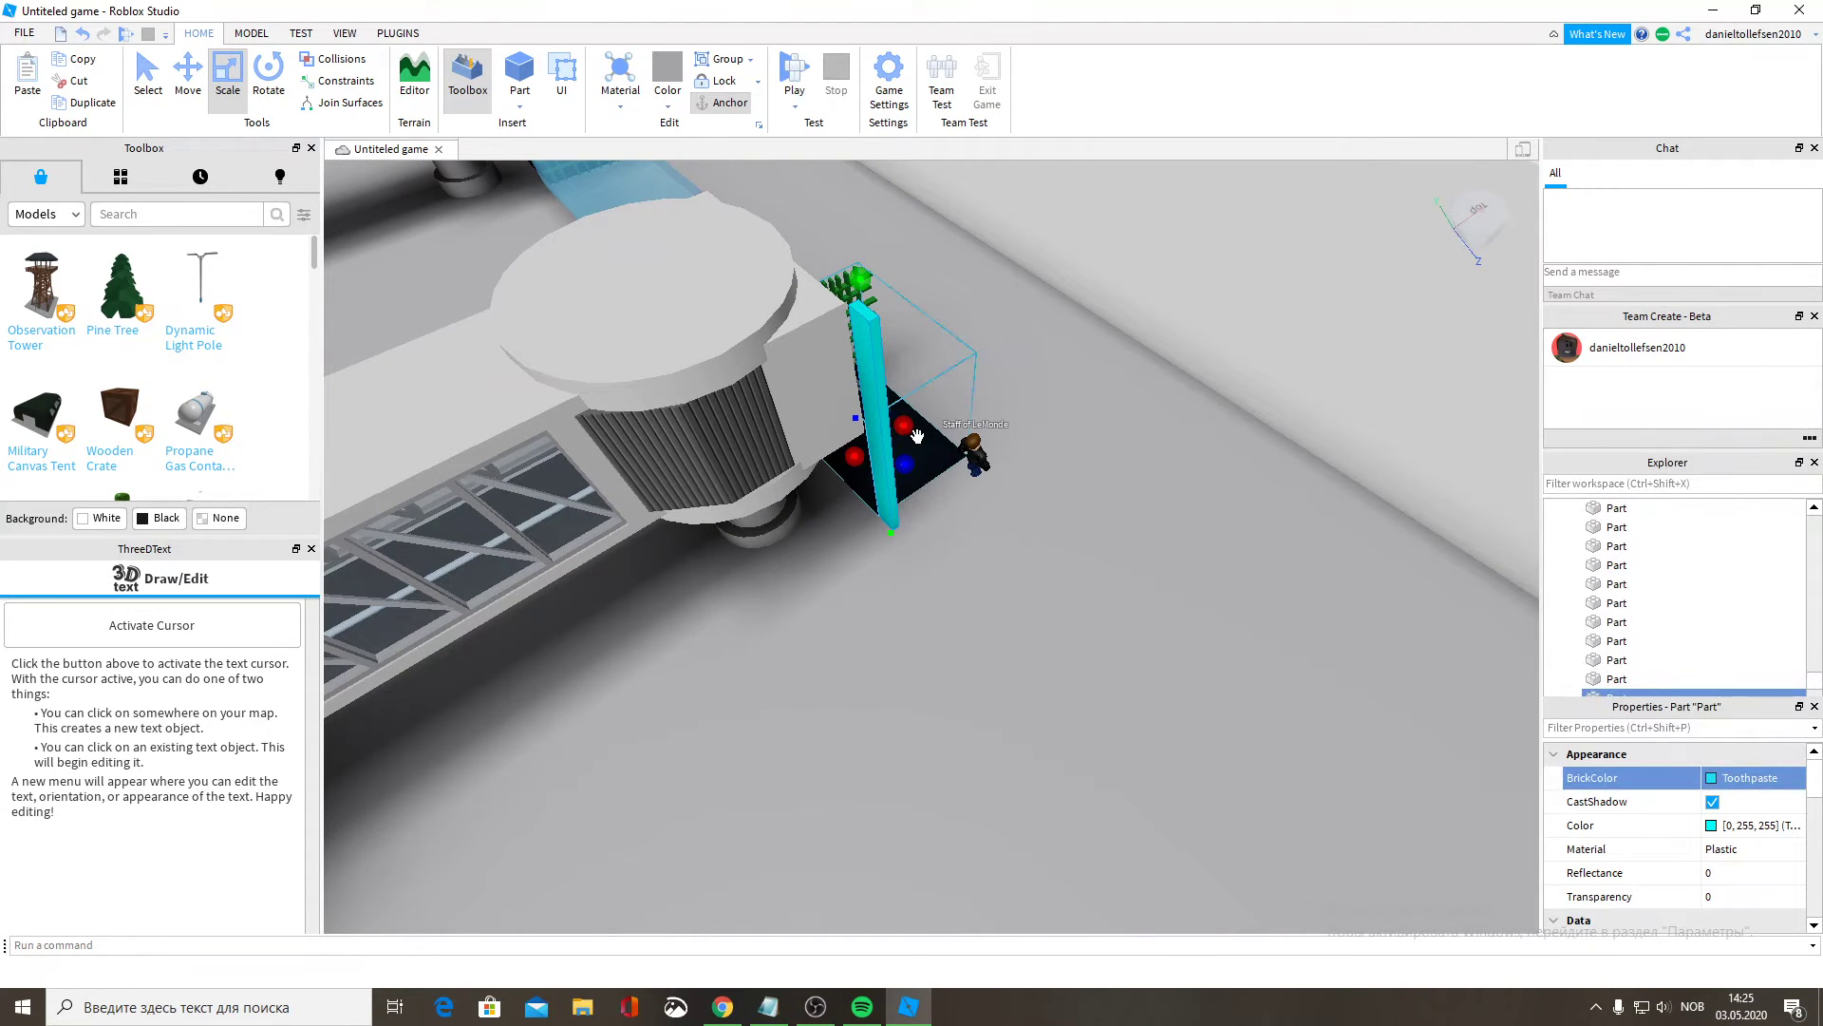
pyautogui.moveTo(910, 460)
pyautogui.mouseDown()
pyautogui.moveTo(931, 504)
pyautogui.moveTo(928, 490)
pyautogui.mouseUp()
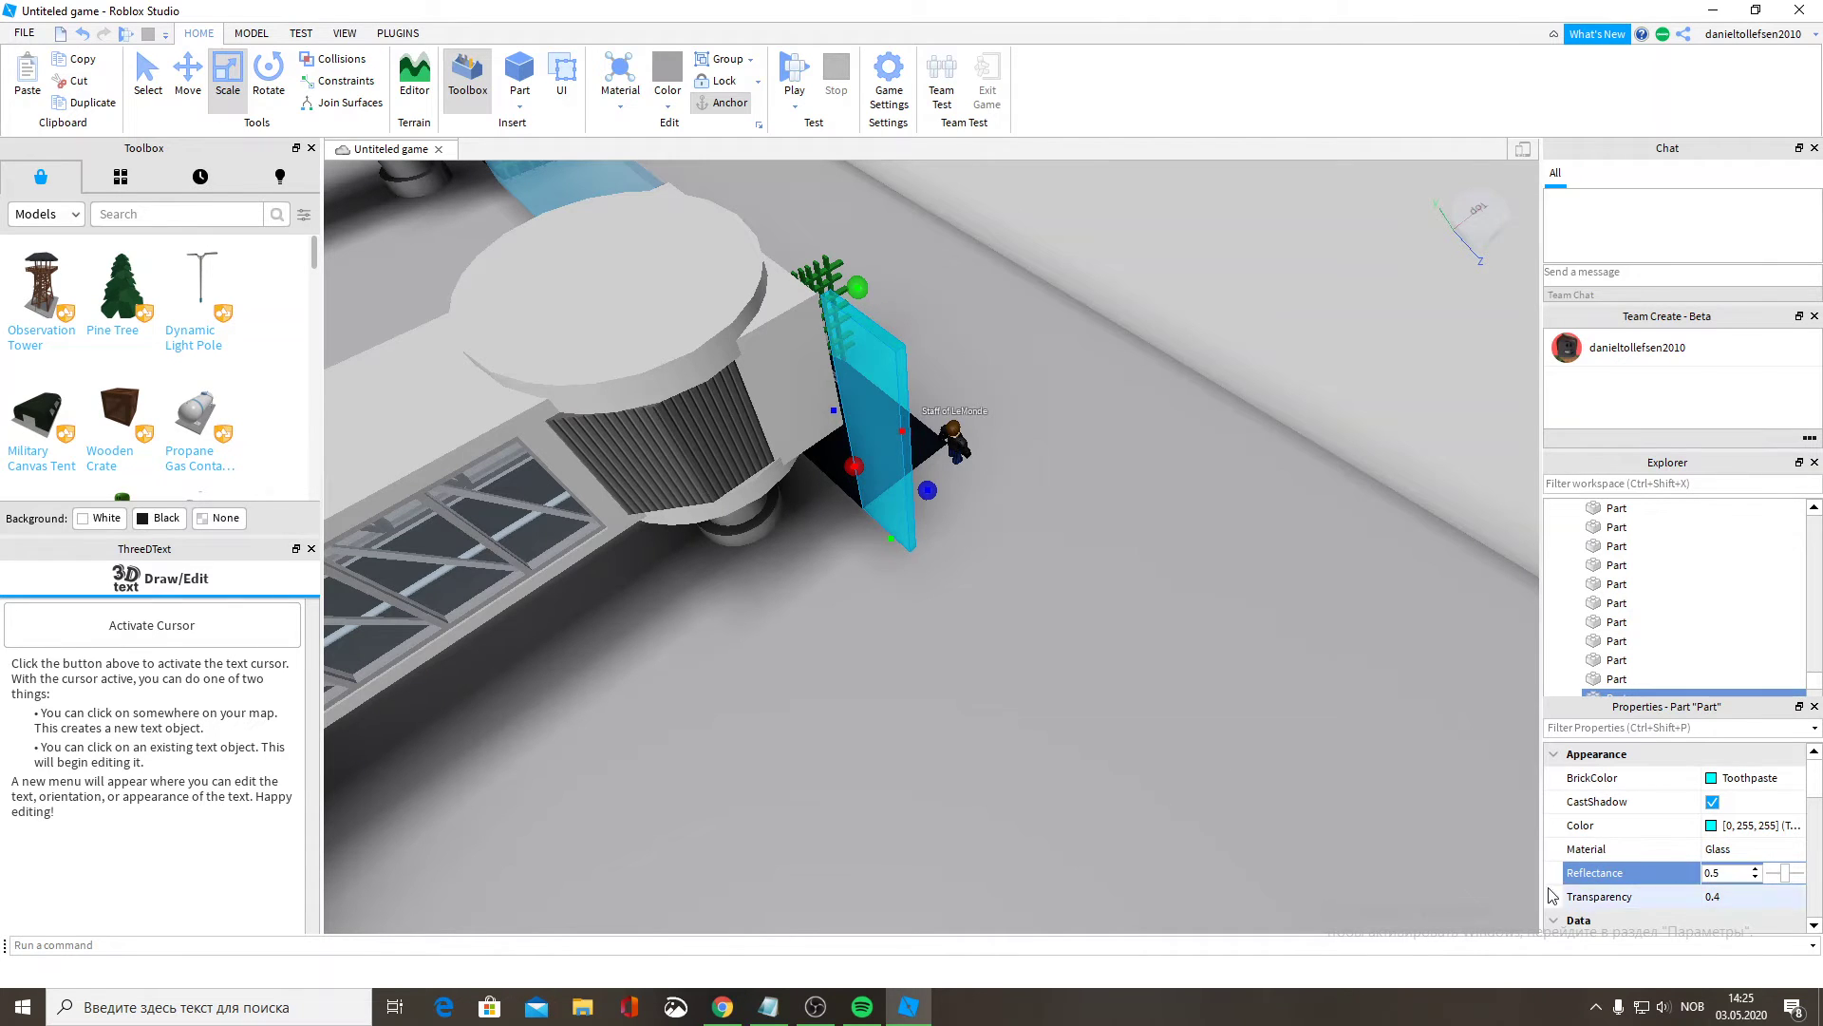
# Extend the glass panel from the jetway ramp into a long wall parallel to the white building wall.
pyautogui.moveTo(928, 490); pyautogui.dragTo(1046, 547)
pyautogui.moveTo(1046, 547); pyautogui.dragTo(1045, 547, button='right')
pyautogui.moveTo(1046, 547); pyautogui.dragTo(1045, 547)
pyautogui.moveTo(1046, 547); pyautogui.dragTo(1046, 547, button='right')
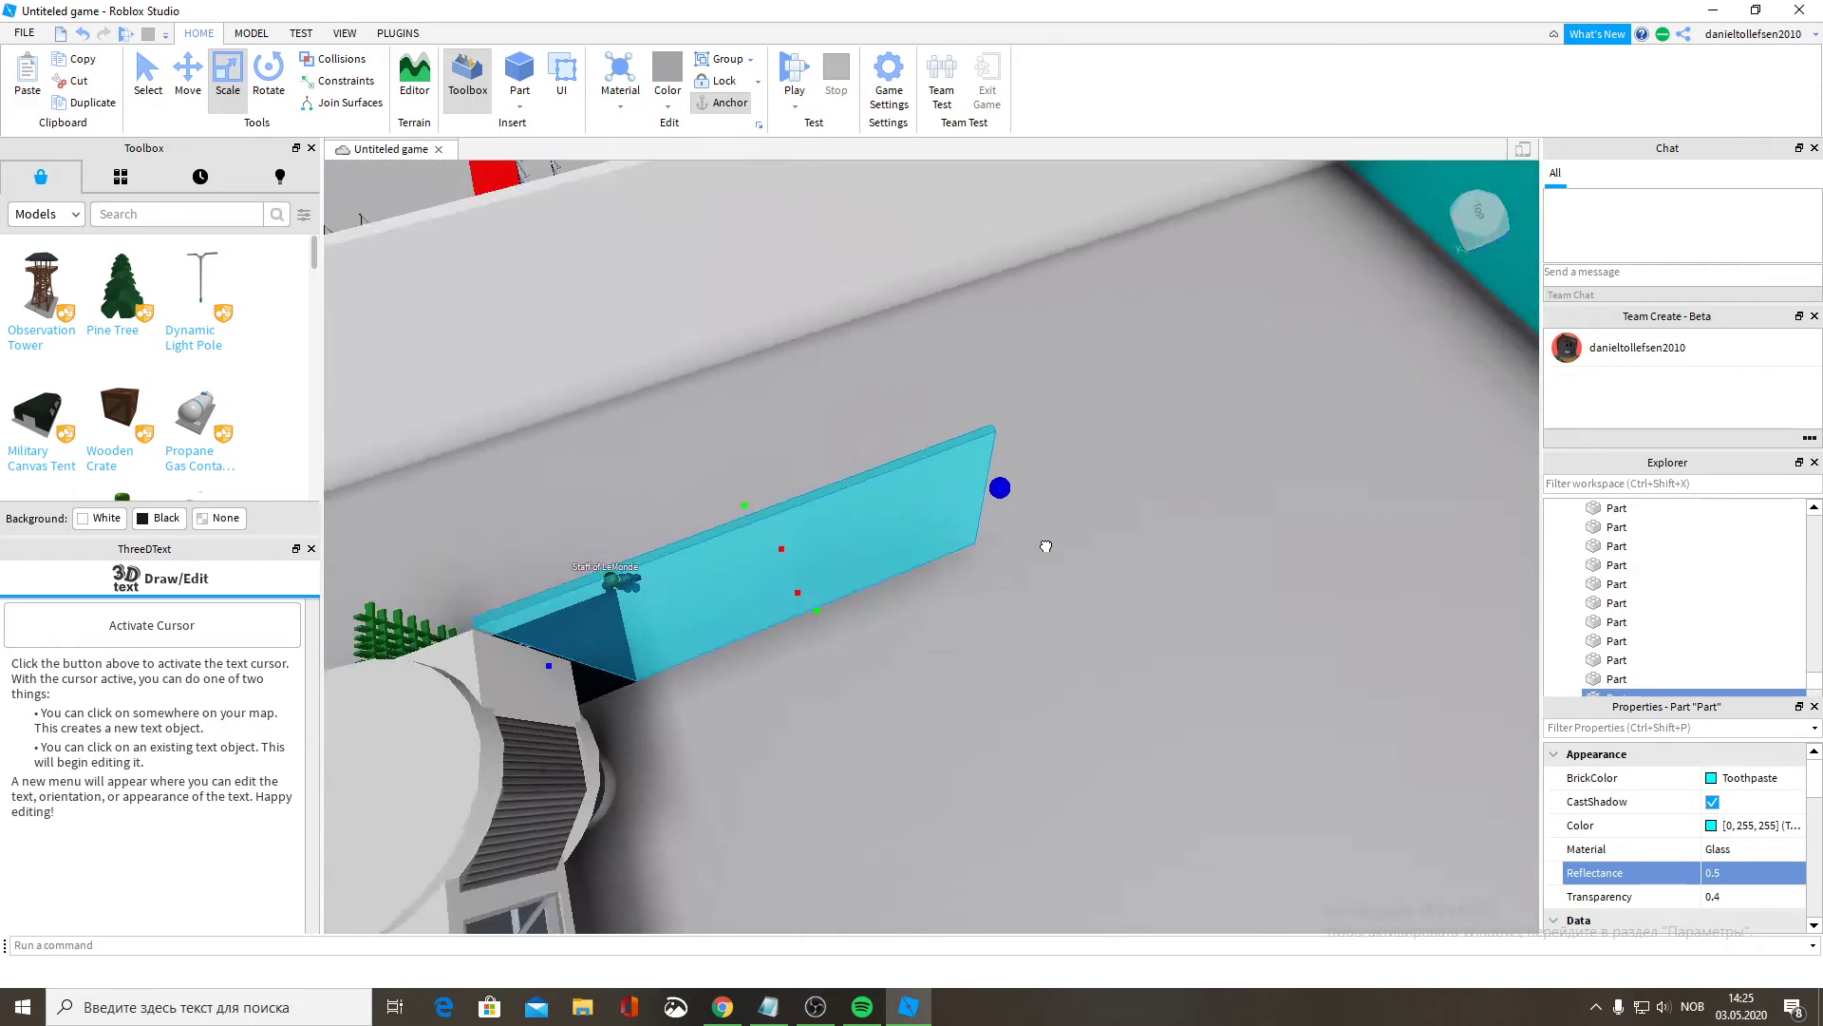
pyautogui.moveTo(1046, 546); pyautogui.dragTo(1044, 547)
pyautogui.moveTo(1046, 546); pyautogui.dragTo(1043, 546, button='right')
pyautogui.moveTo(1044, 546); pyautogui.dragTo(1107, 498)
# Select the long Toothpaste plastic wall and lengthen it at its far end.
pyautogui.moveTo(1128, 472); pyautogui.dragTo(1127, 470, button='right')
pyautogui.click(1104, 456)
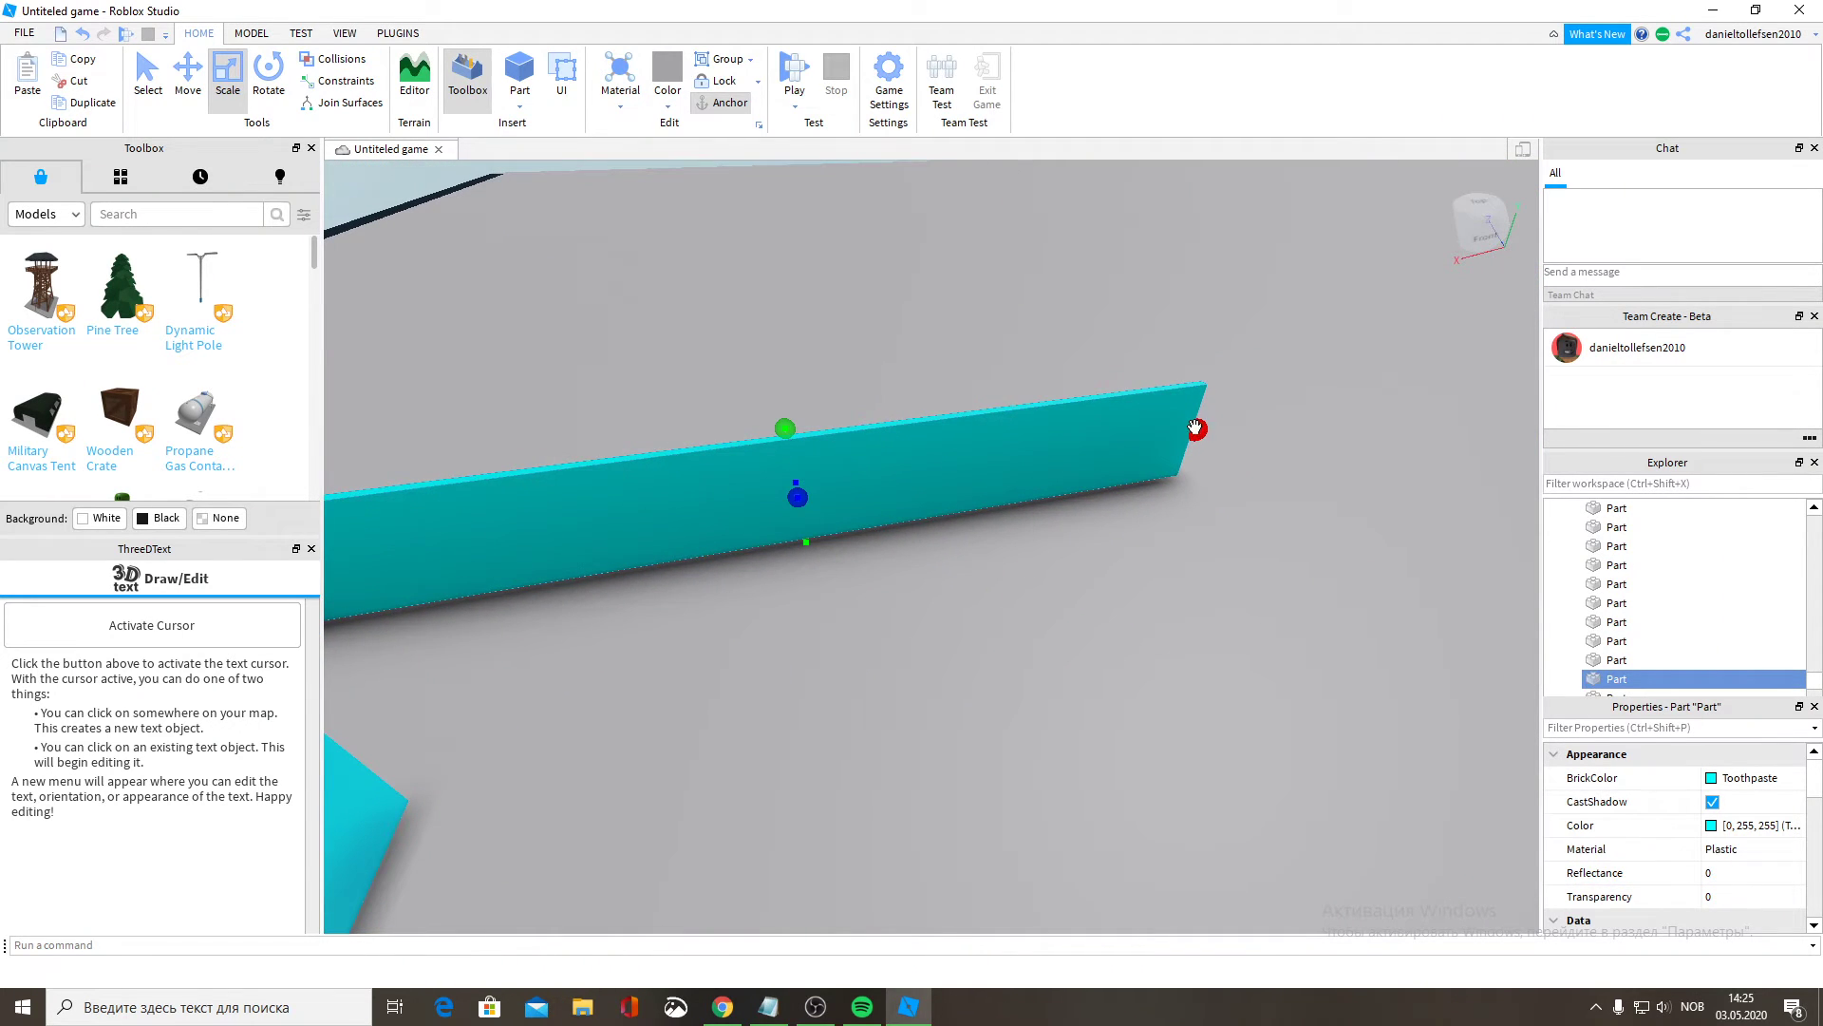
pyautogui.moveTo(1198, 430); pyautogui.dragTo(1284, 416)
pyautogui.moveTo(1113, 471); pyautogui.dragTo(1109, 472, button='right')
# Insert a new block beside the free end of the glass wall and move it against that end.
pyautogui.click(873, 488)
pyautogui.scroll(6, 1026, 534)
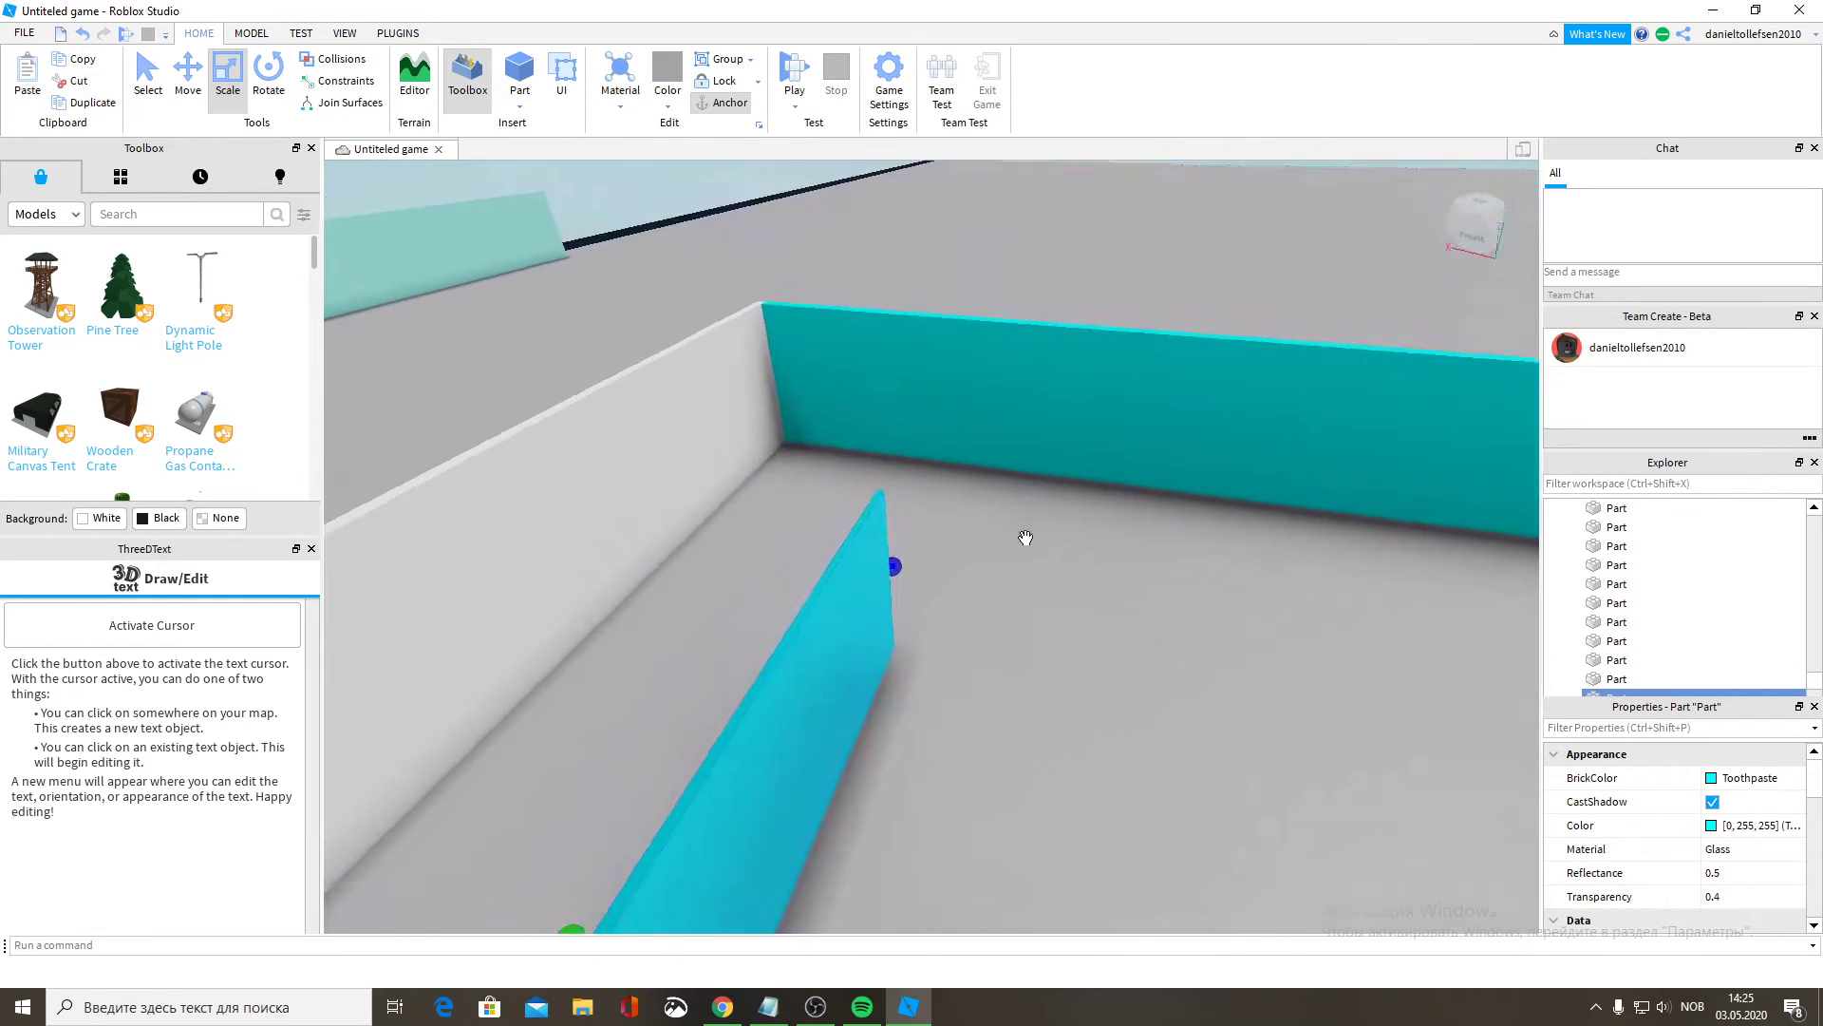
pyautogui.moveTo(1025, 538); pyautogui.dragTo(1023, 539, button='right')
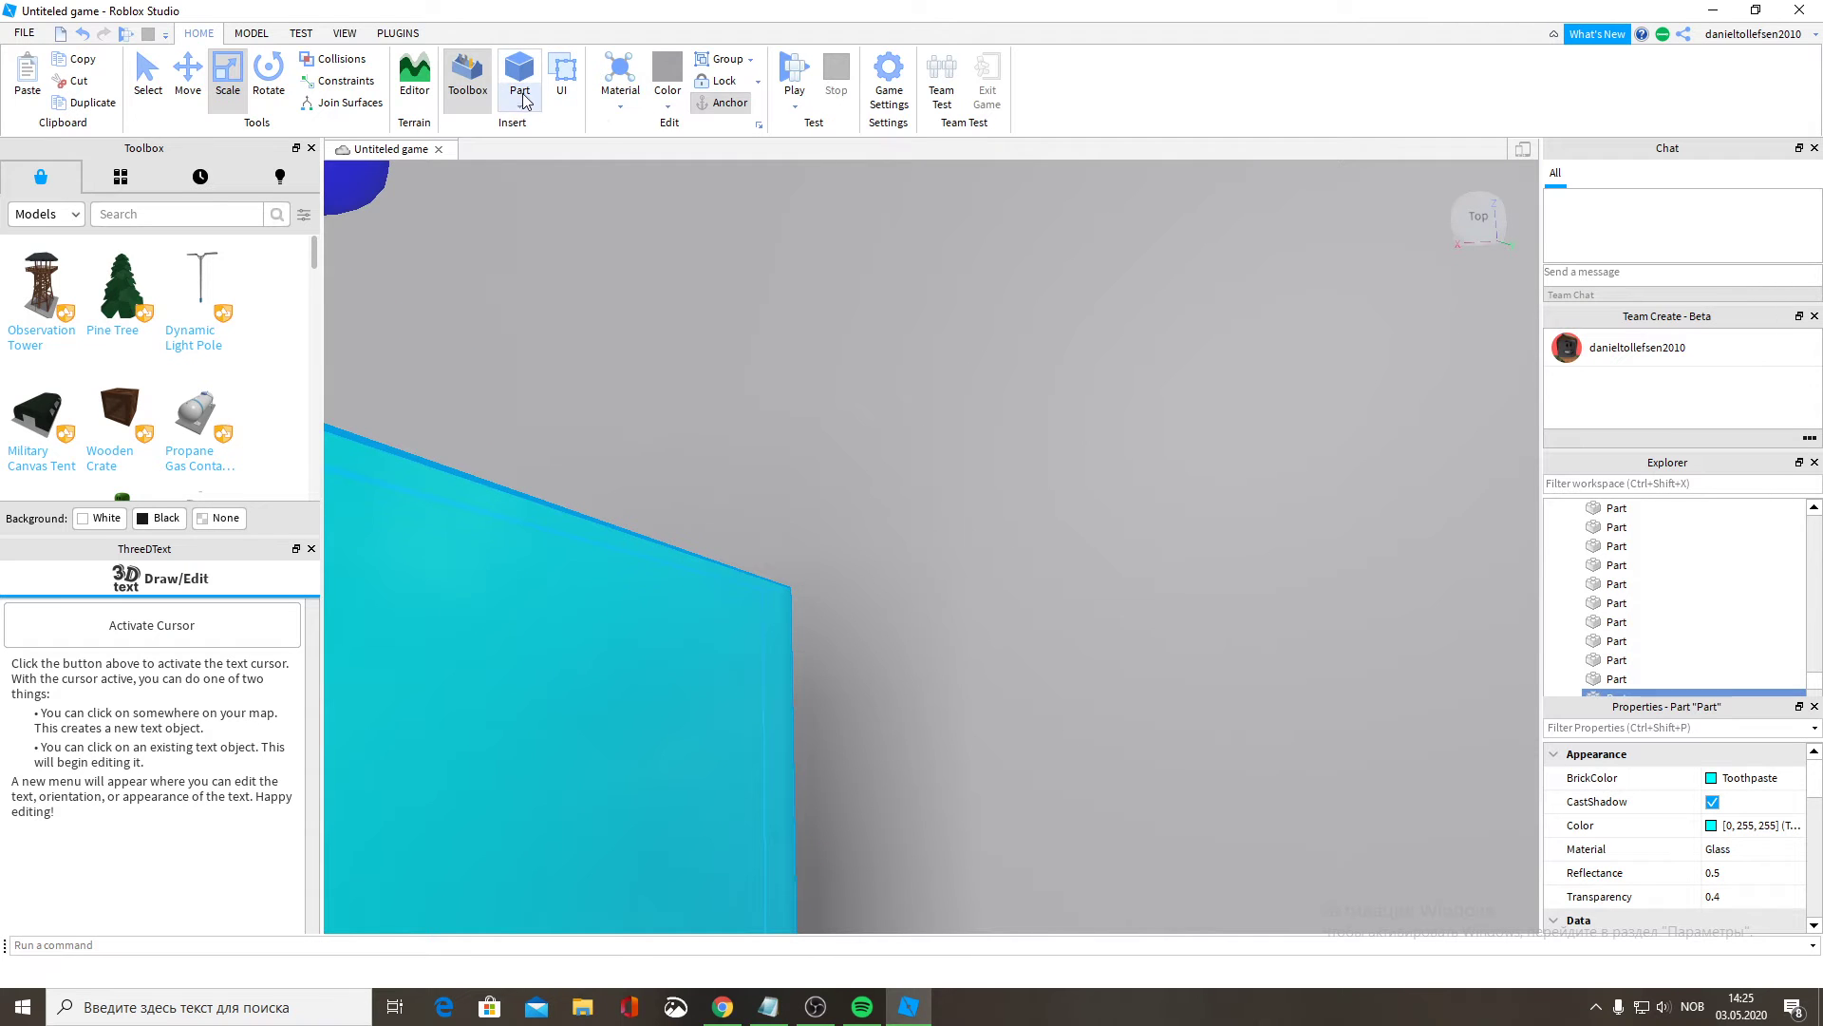
pyautogui.moveTo(914, 564); pyautogui.dragTo(880, 646)
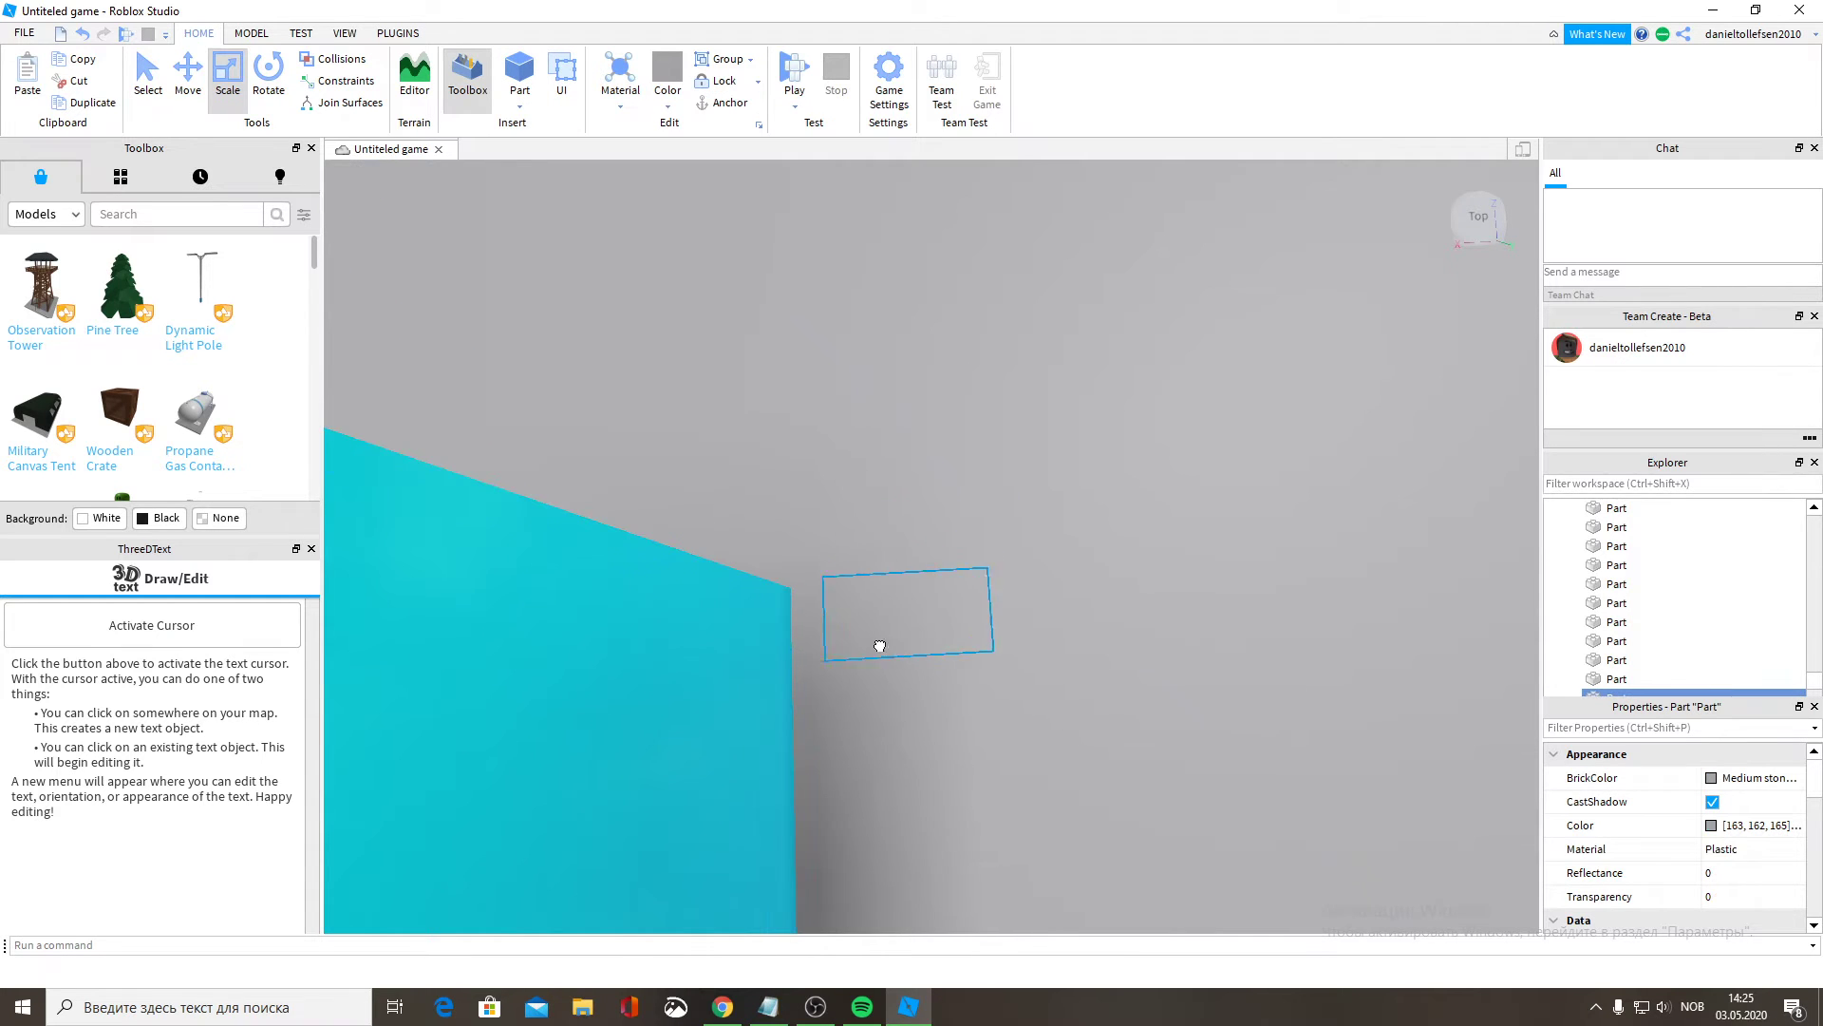
pyautogui.moveTo(840, 641); pyautogui.dragTo(959, 608, button='right')
# Scale the new block into a slim post matching the glass wall's height.
pyautogui.scroll(5, 934, 608)
pyautogui.moveTo(1081, 321); pyautogui.dragTo(1147, 317)
pyautogui.scroll(-6, 1138, 344)
pyautogui.moveTo(1012, 437); pyautogui.dragTo(1017, 406, button='right')
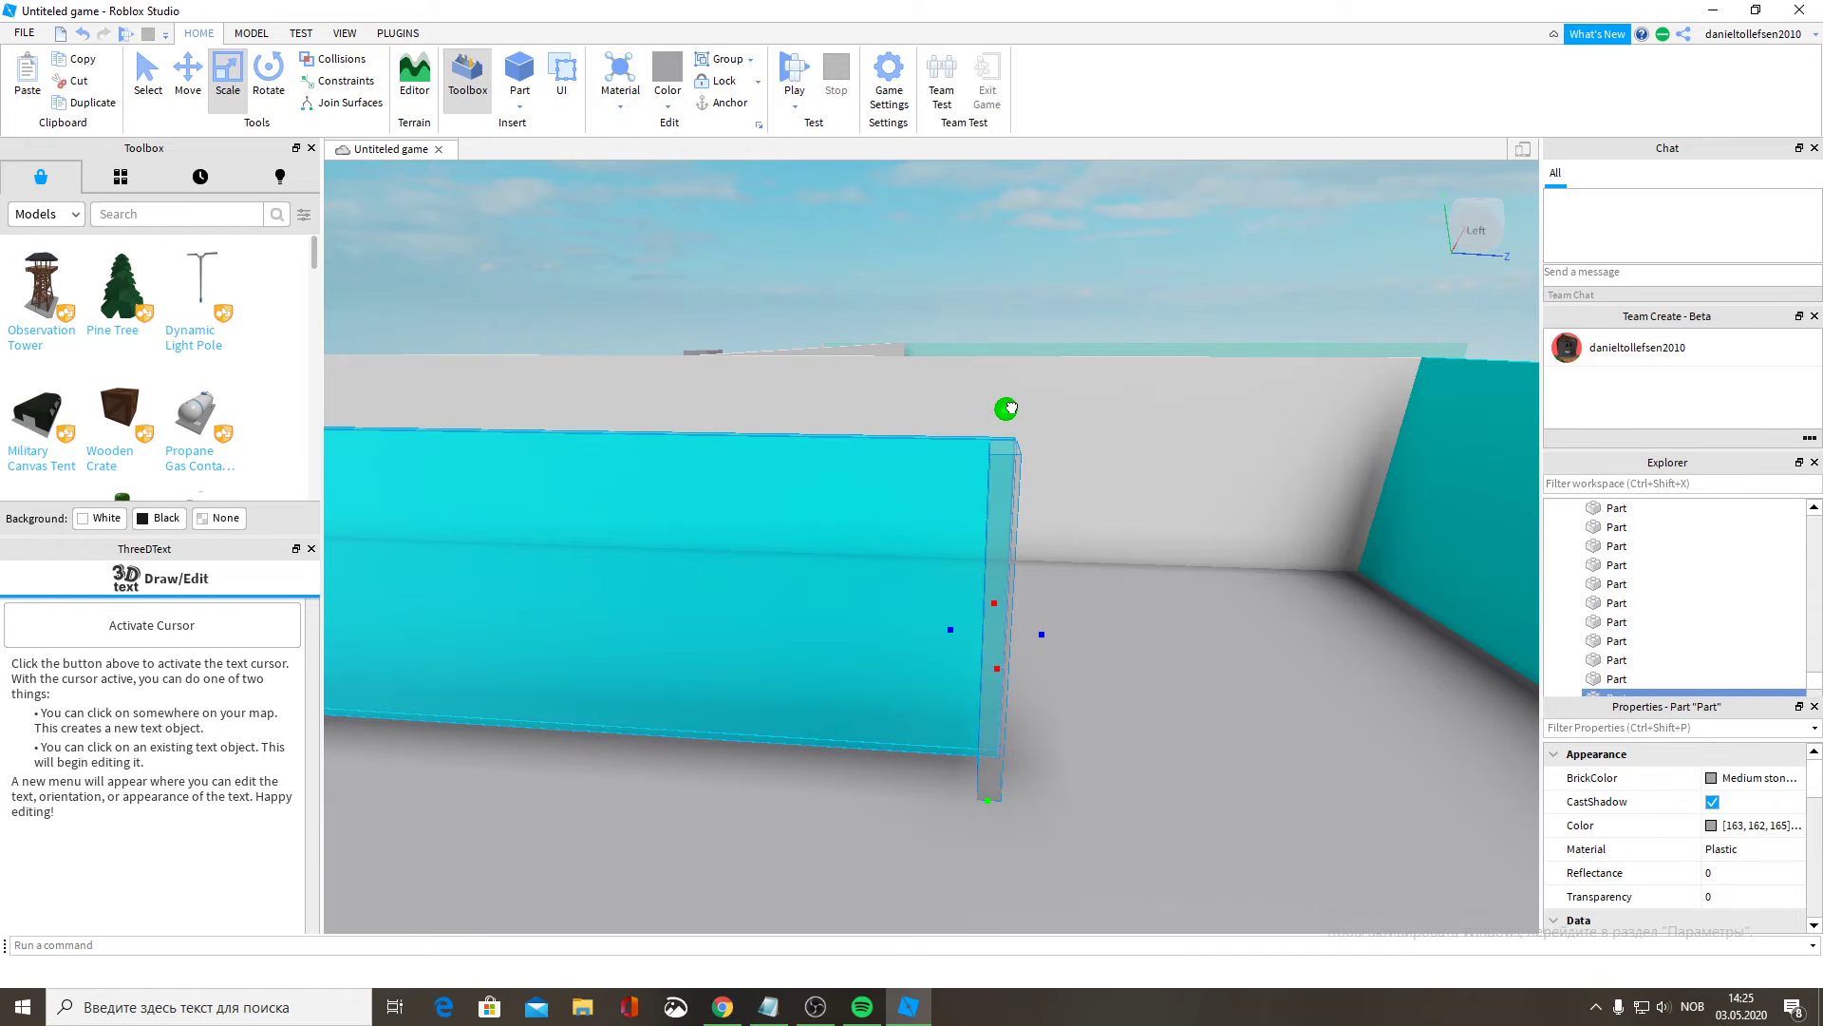
pyautogui.press('d')
pyautogui.moveTo(1063, 508); pyautogui.dragTo(1065, 510, button='right')
pyautogui.press('w')
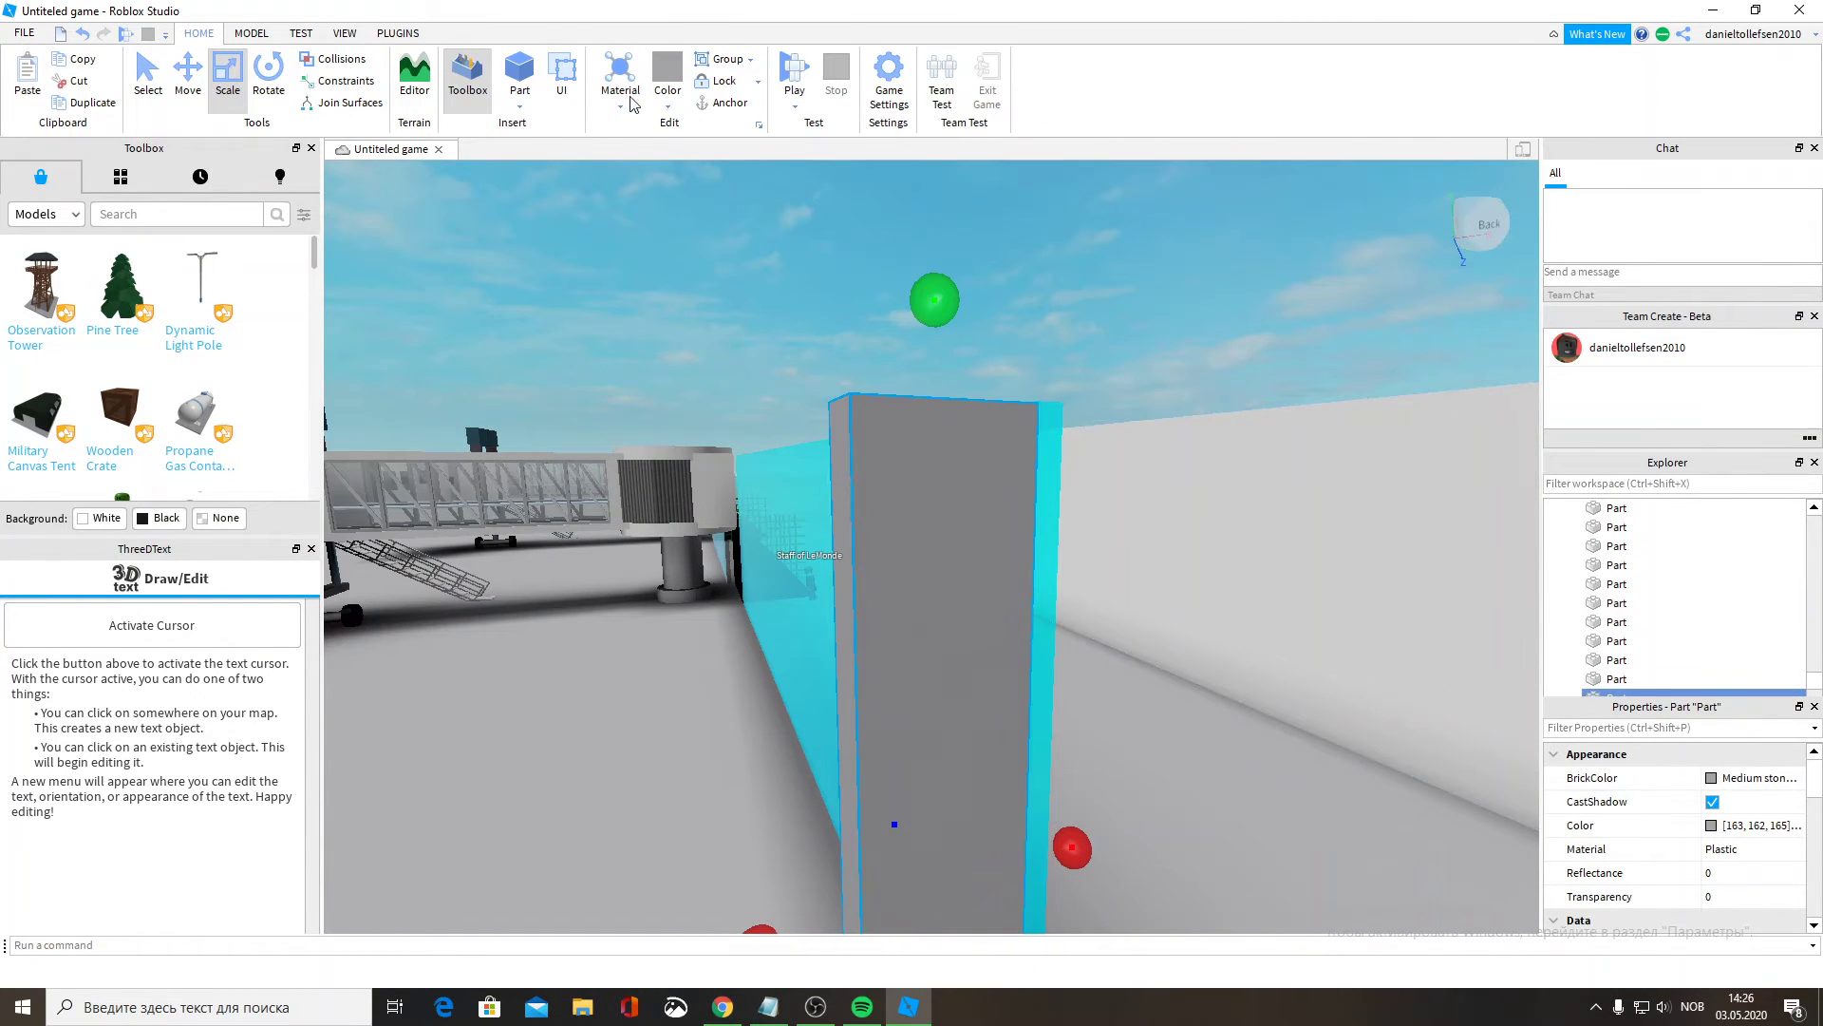
# Recolour the grey post at the glass wall's free end to Toothpaste.
pyautogui.click(1714, 779)
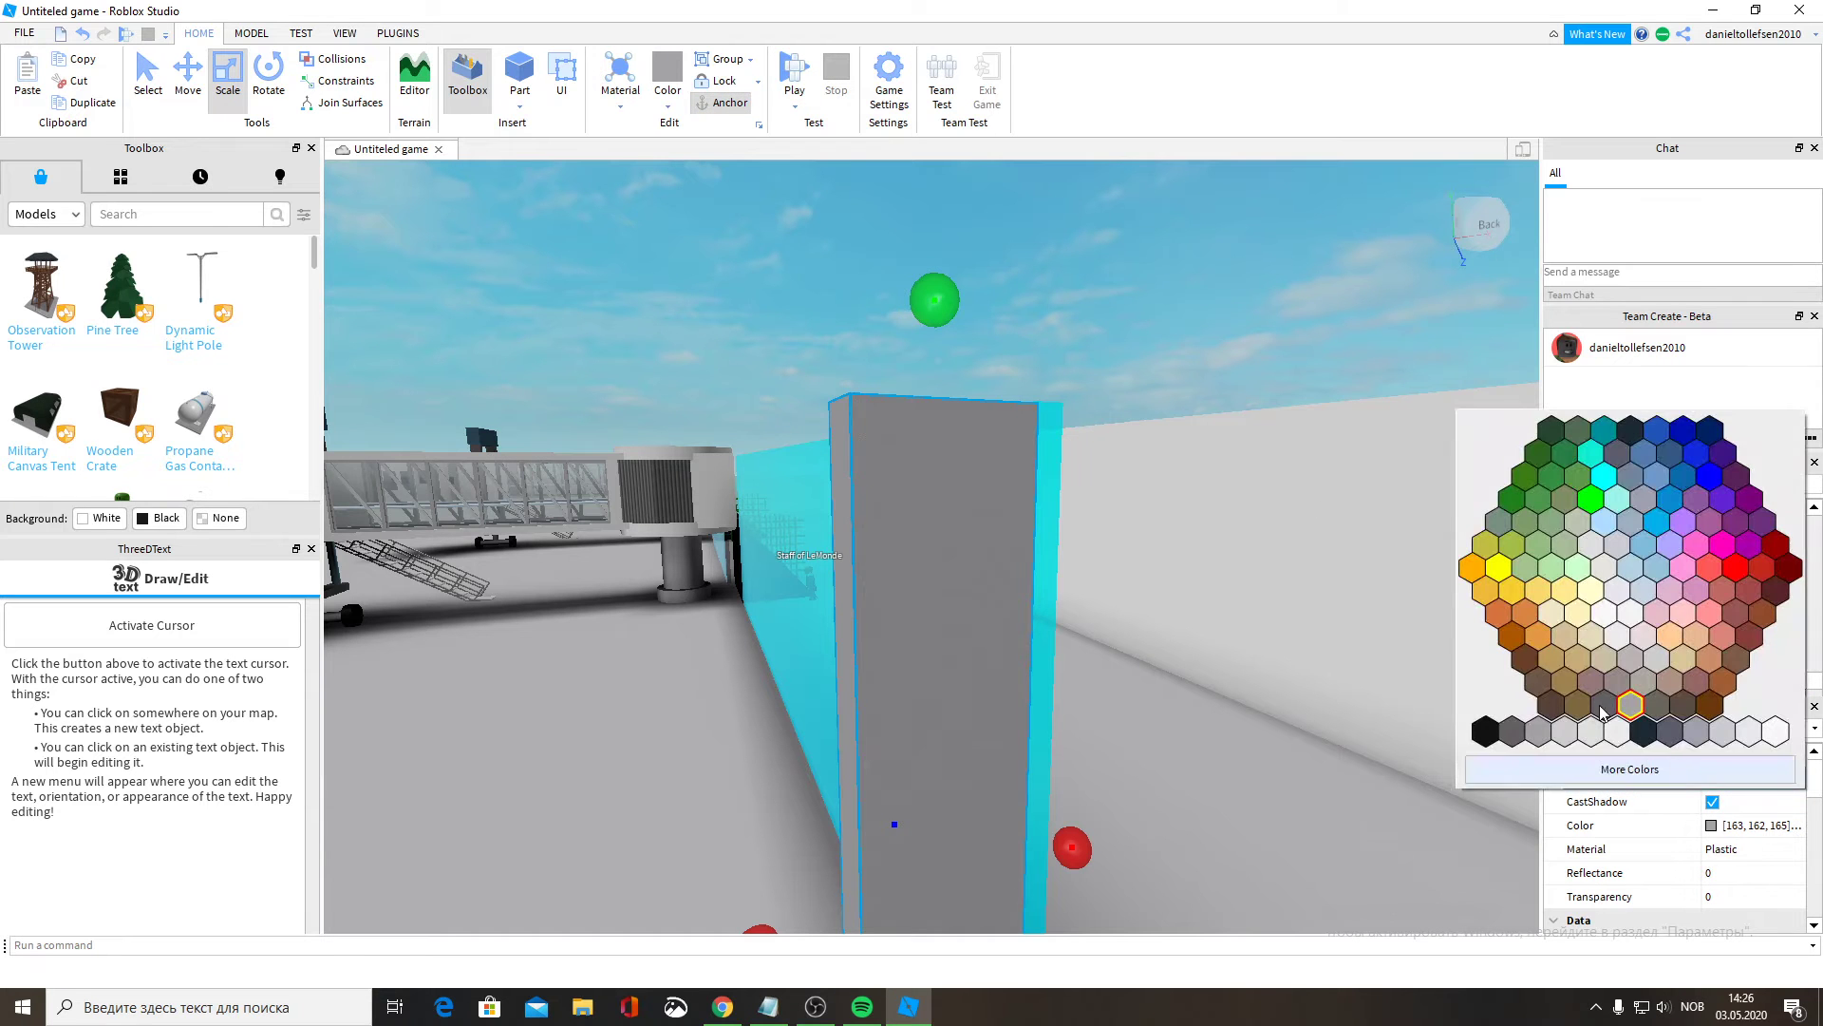
pyautogui.click(1602, 488)
pyautogui.press('a')
pyautogui.moveTo(805, 589); pyautogui.dragTo(777, 566, button='right')
# Lengthen the recoloured block away from the glass wall into a long wall running parallel to the other Toothpaste wall.
pyautogui.moveTo(893, 634); pyautogui.dragTo(919, 643)
pyautogui.press('d')
pyautogui.moveTo(919, 643); pyautogui.dragTo(919, 643, button='right')
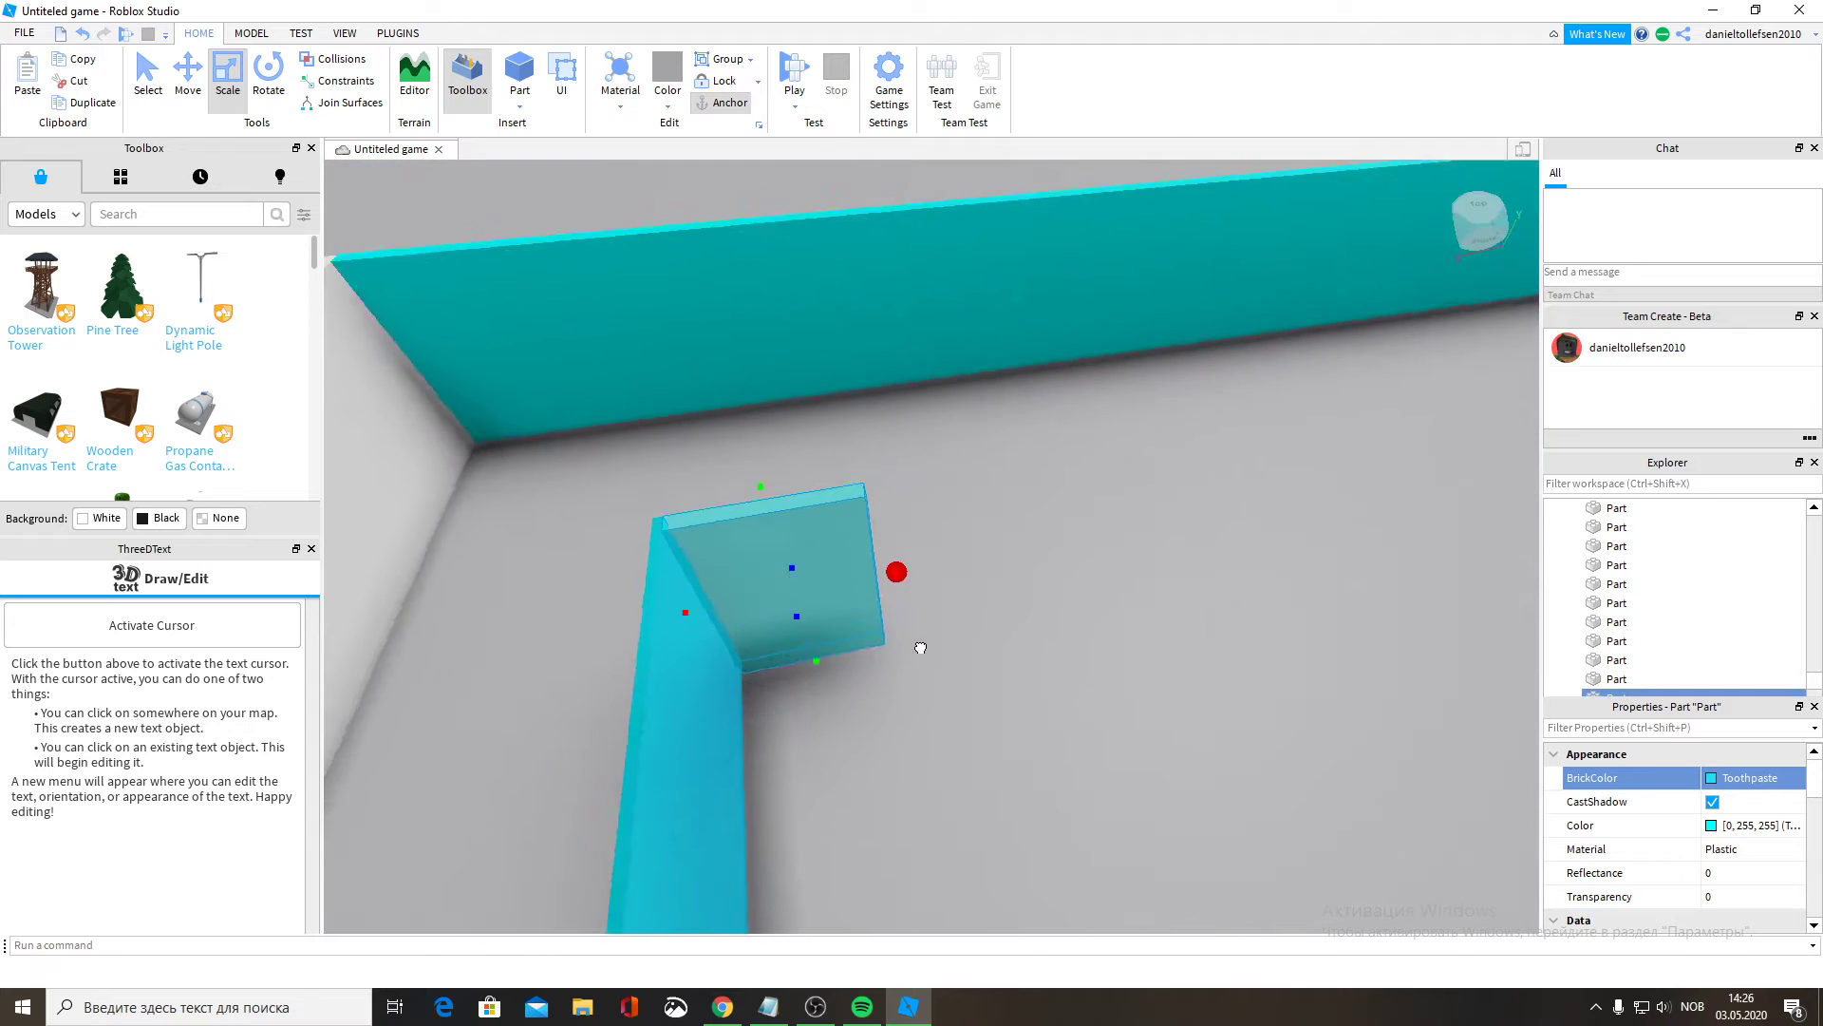
pyautogui.moveTo(920, 643); pyautogui.dragTo(919, 643)
pyautogui.moveTo(919, 643); pyautogui.dragTo(919, 643, button='right')
pyautogui.moveTo(919, 643); pyautogui.dragTo(1034, 411)
pyautogui.moveTo(1034, 411); pyautogui.dragTo(1034, 411, button='right')
pyautogui.press('w')
pyautogui.press('d')
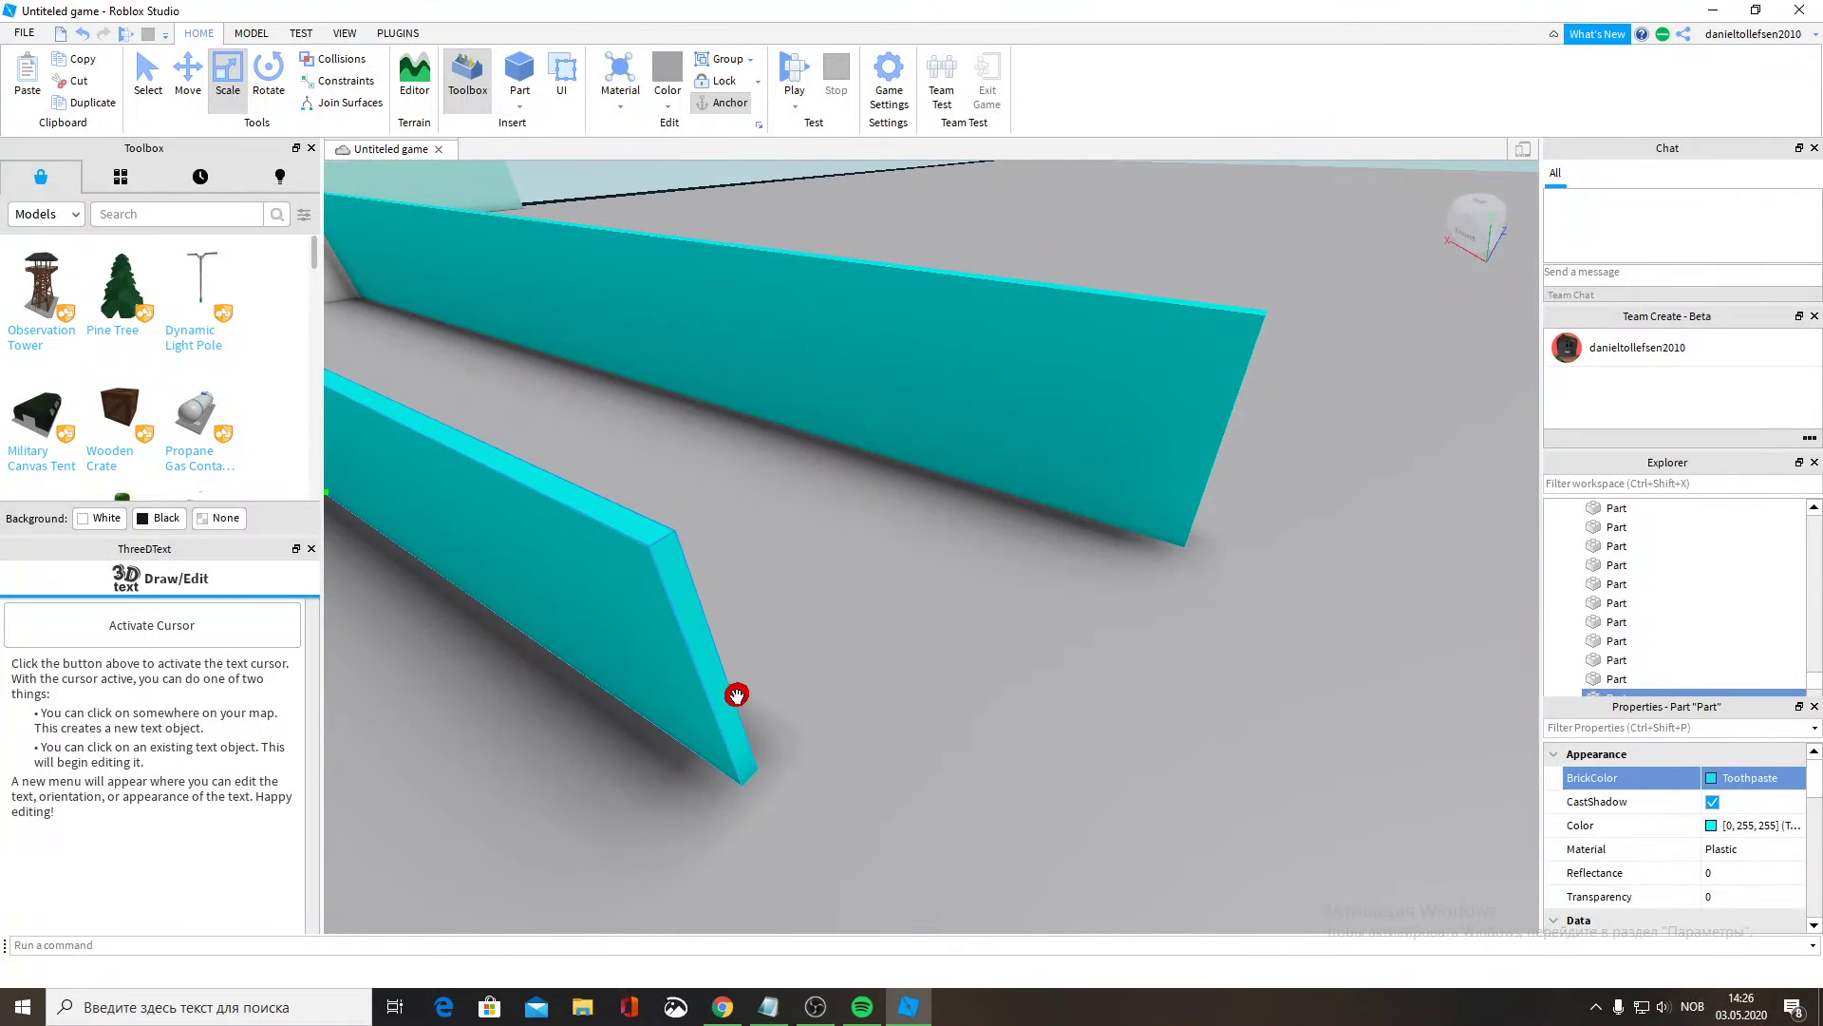
pyautogui.moveTo(737, 696); pyautogui.dragTo(926, 842)
# Fit the new wall's bottom edge to the ground and align its free end with the end of the parallel wall.
pyautogui.moveTo(924, 842); pyautogui.dragTo(924, 842, button='right')
pyautogui.press('w')
pyautogui.press('w')
pyautogui.press('s')
pyautogui.moveTo(1152, 545); pyautogui.dragTo(1151, 575)
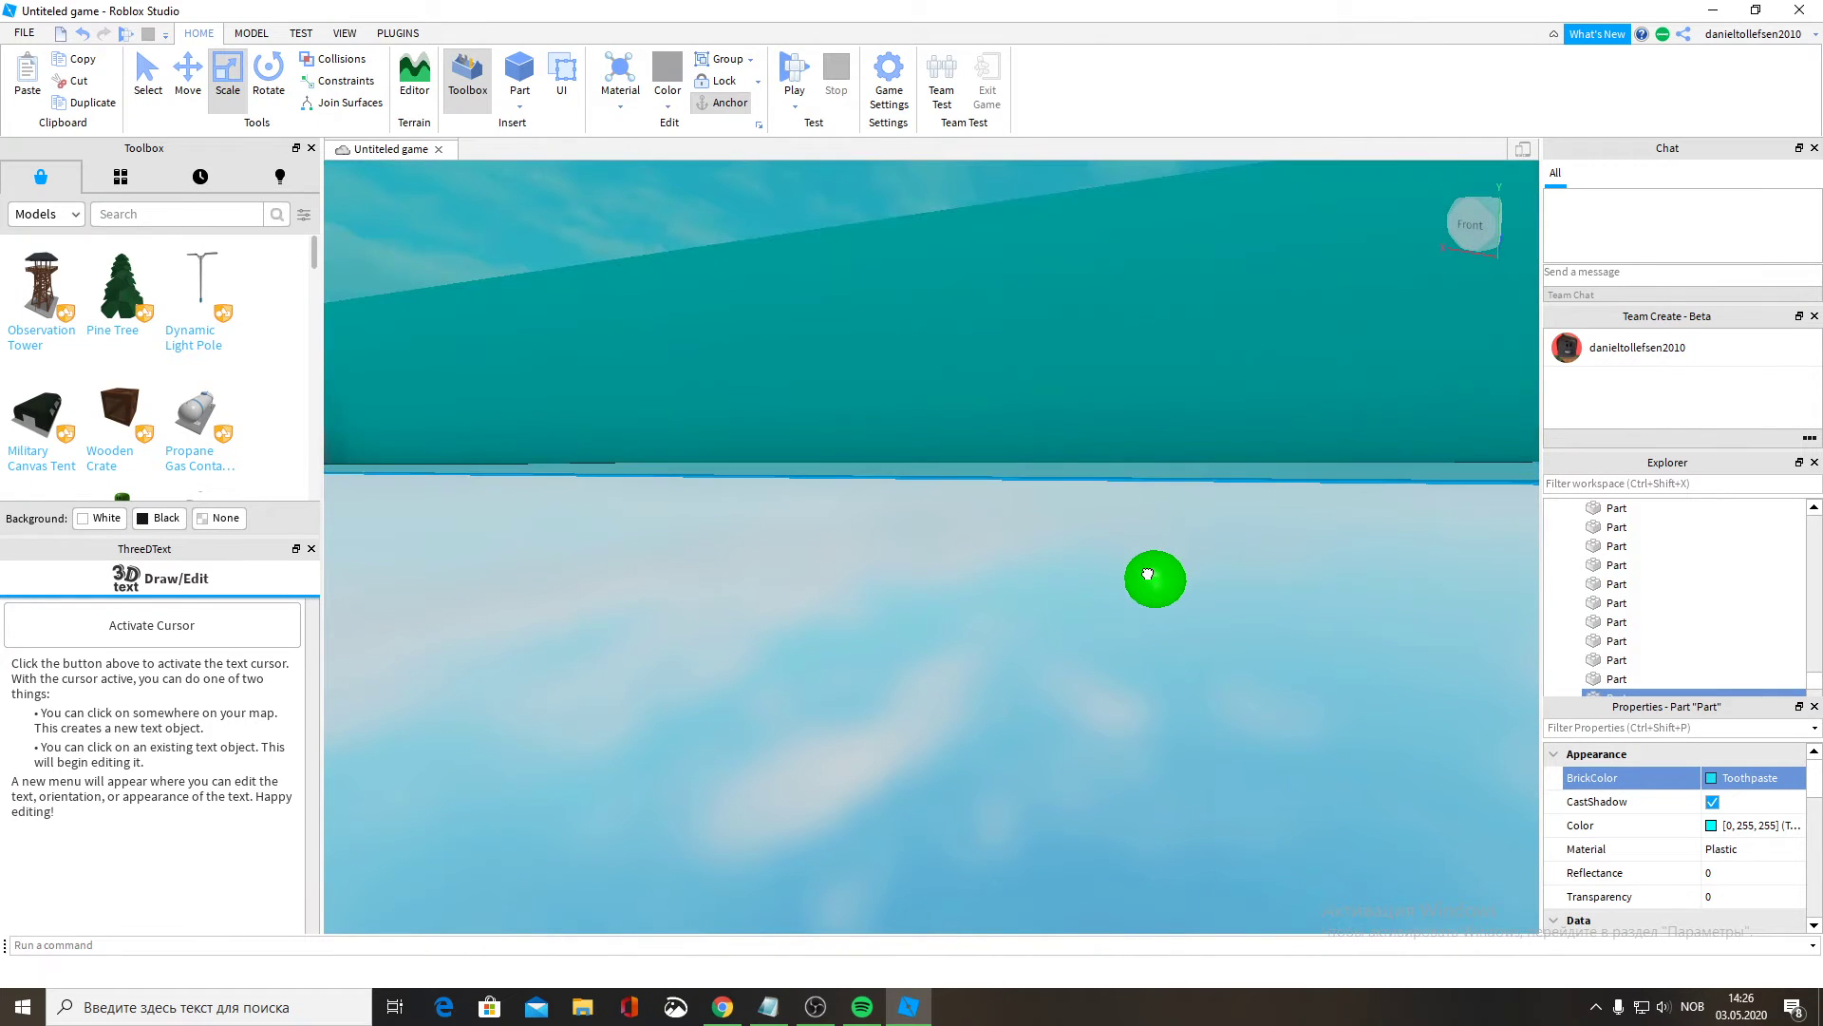
pyautogui.press('s')
pyautogui.moveTo(1141, 580); pyautogui.dragTo(1139, 581, button='right')
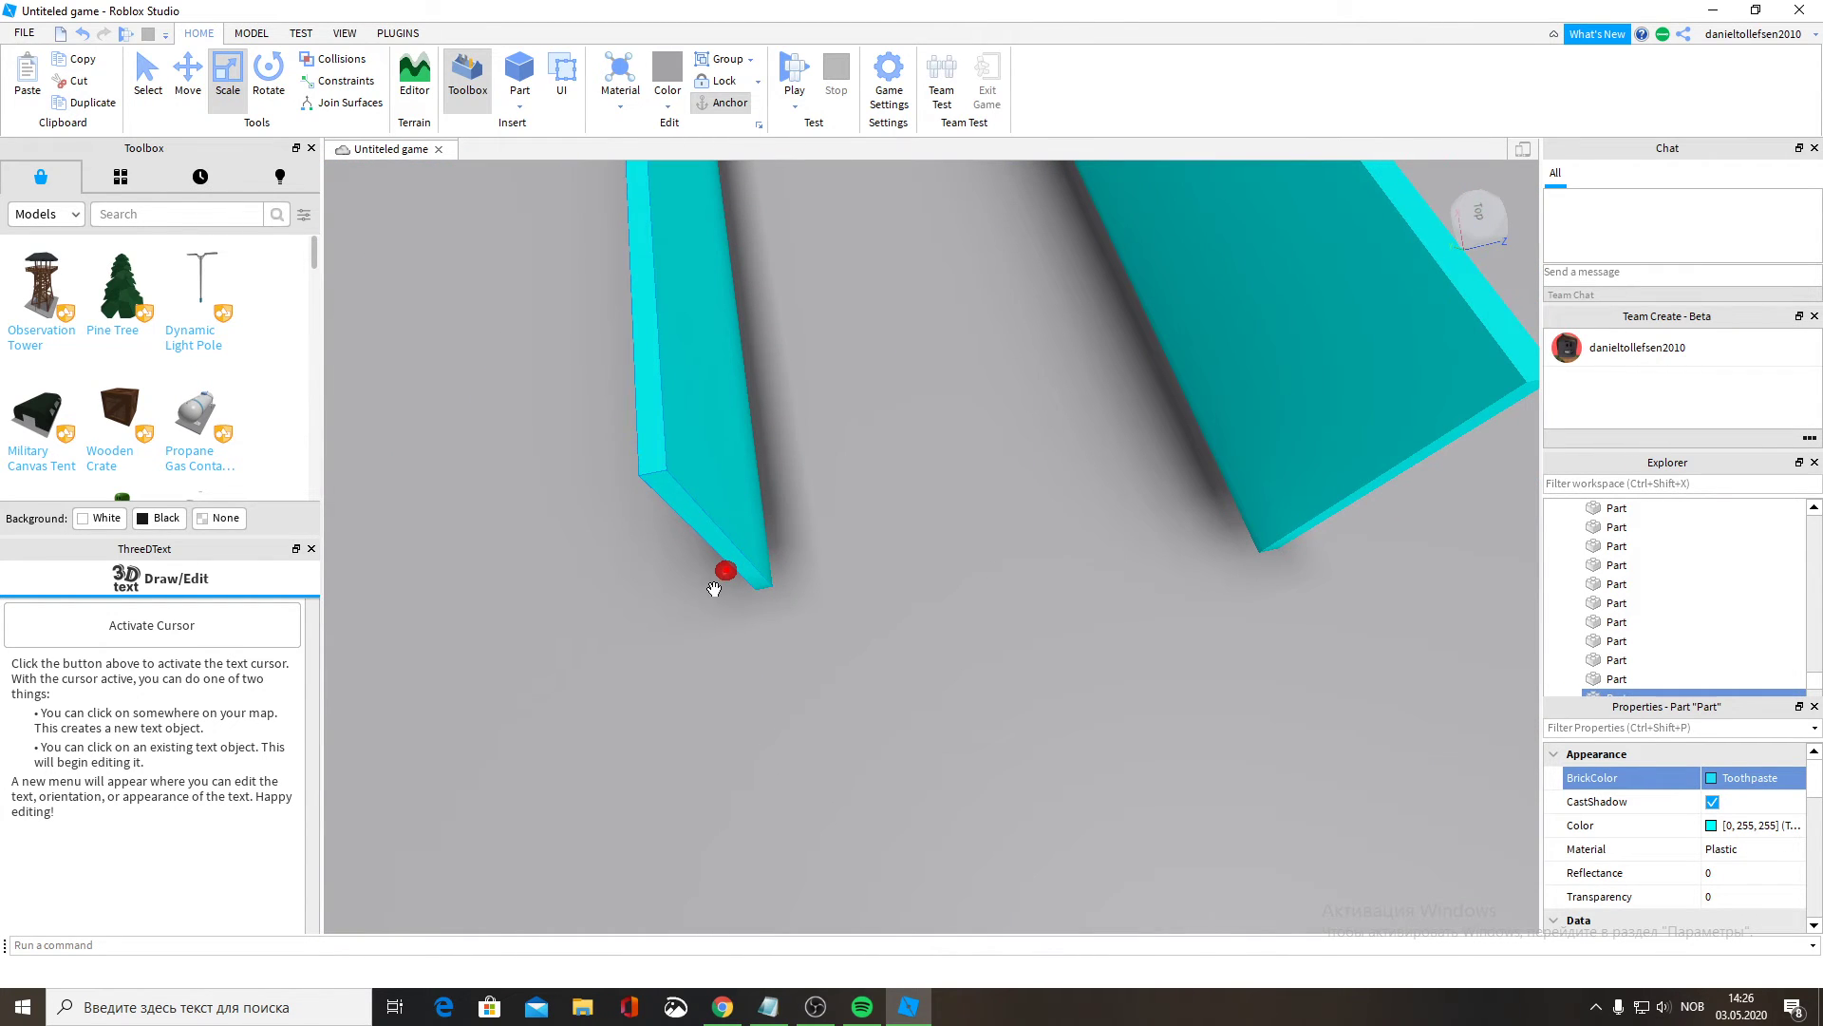
pyautogui.moveTo(741, 616); pyautogui.dragTo(764, 614)
pyautogui.moveTo(765, 615); pyautogui.dragTo(997, 420, button='right')
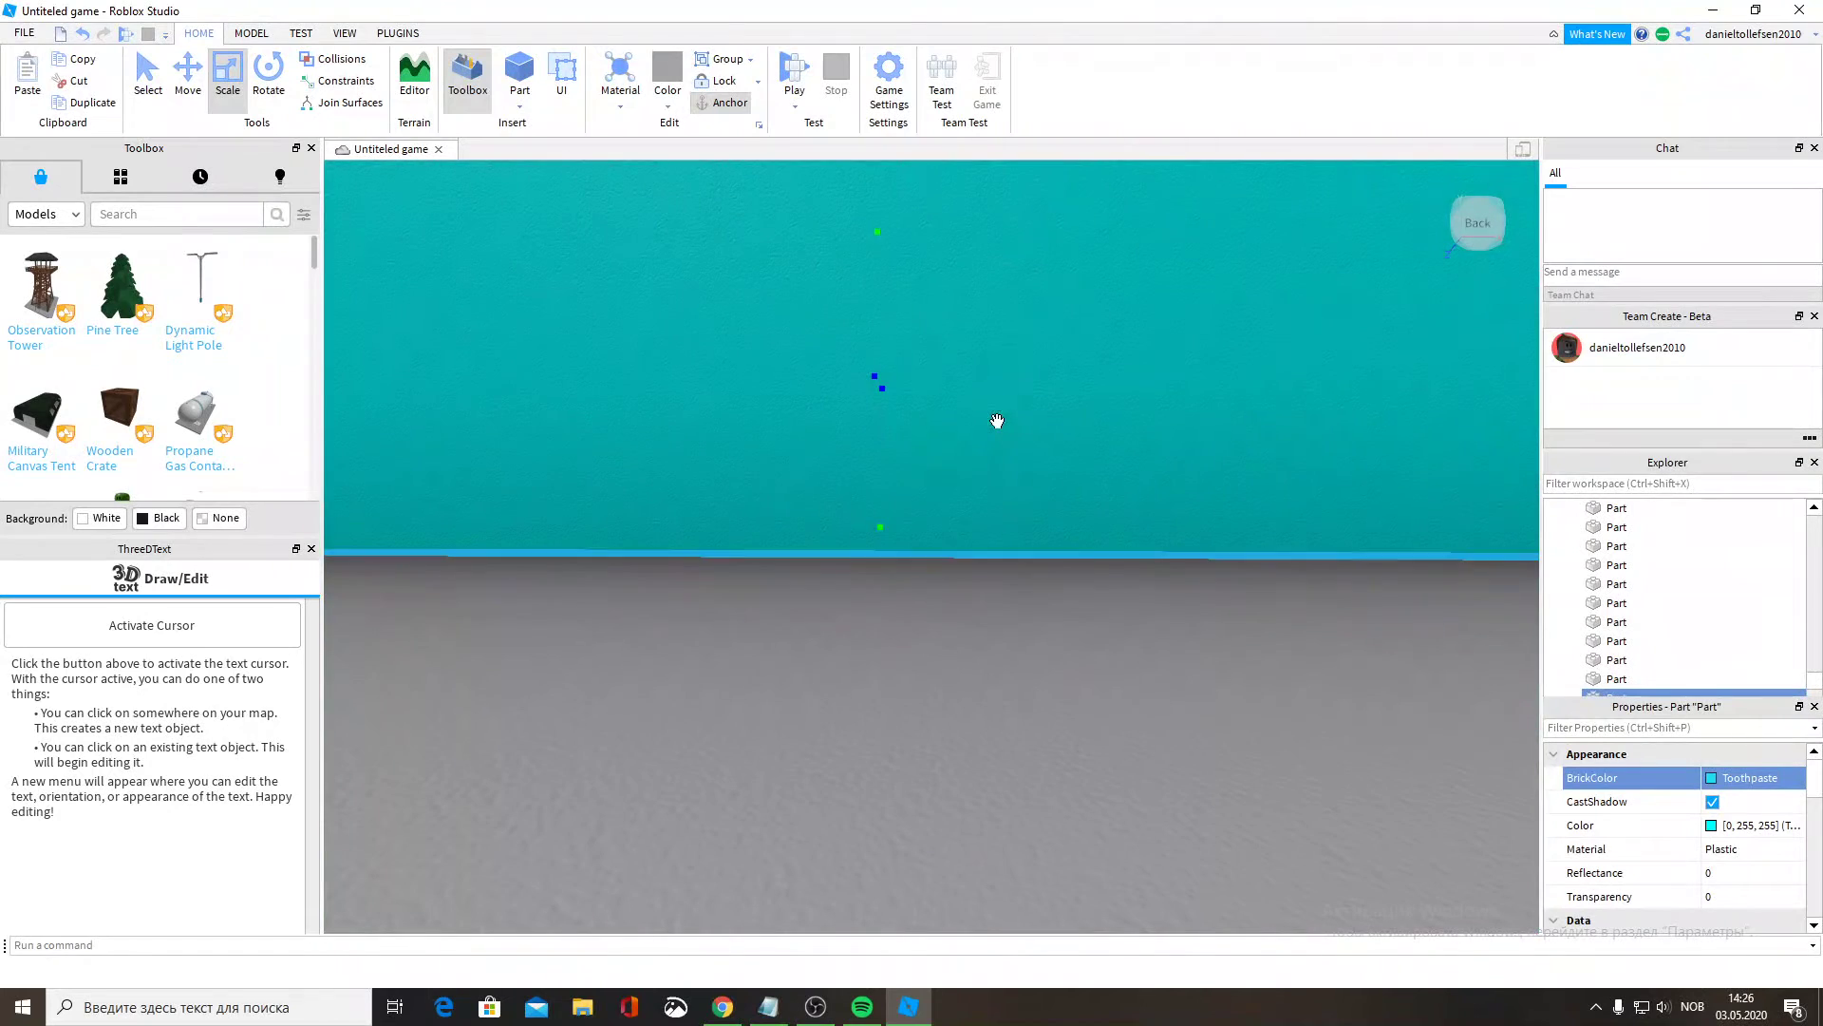
# Insert a new block and place it against the free end of the outer Toothpaste wall.
pyautogui.click(974, 460)
pyautogui.moveTo(932, 504); pyautogui.dragTo(968, 499, button='right')
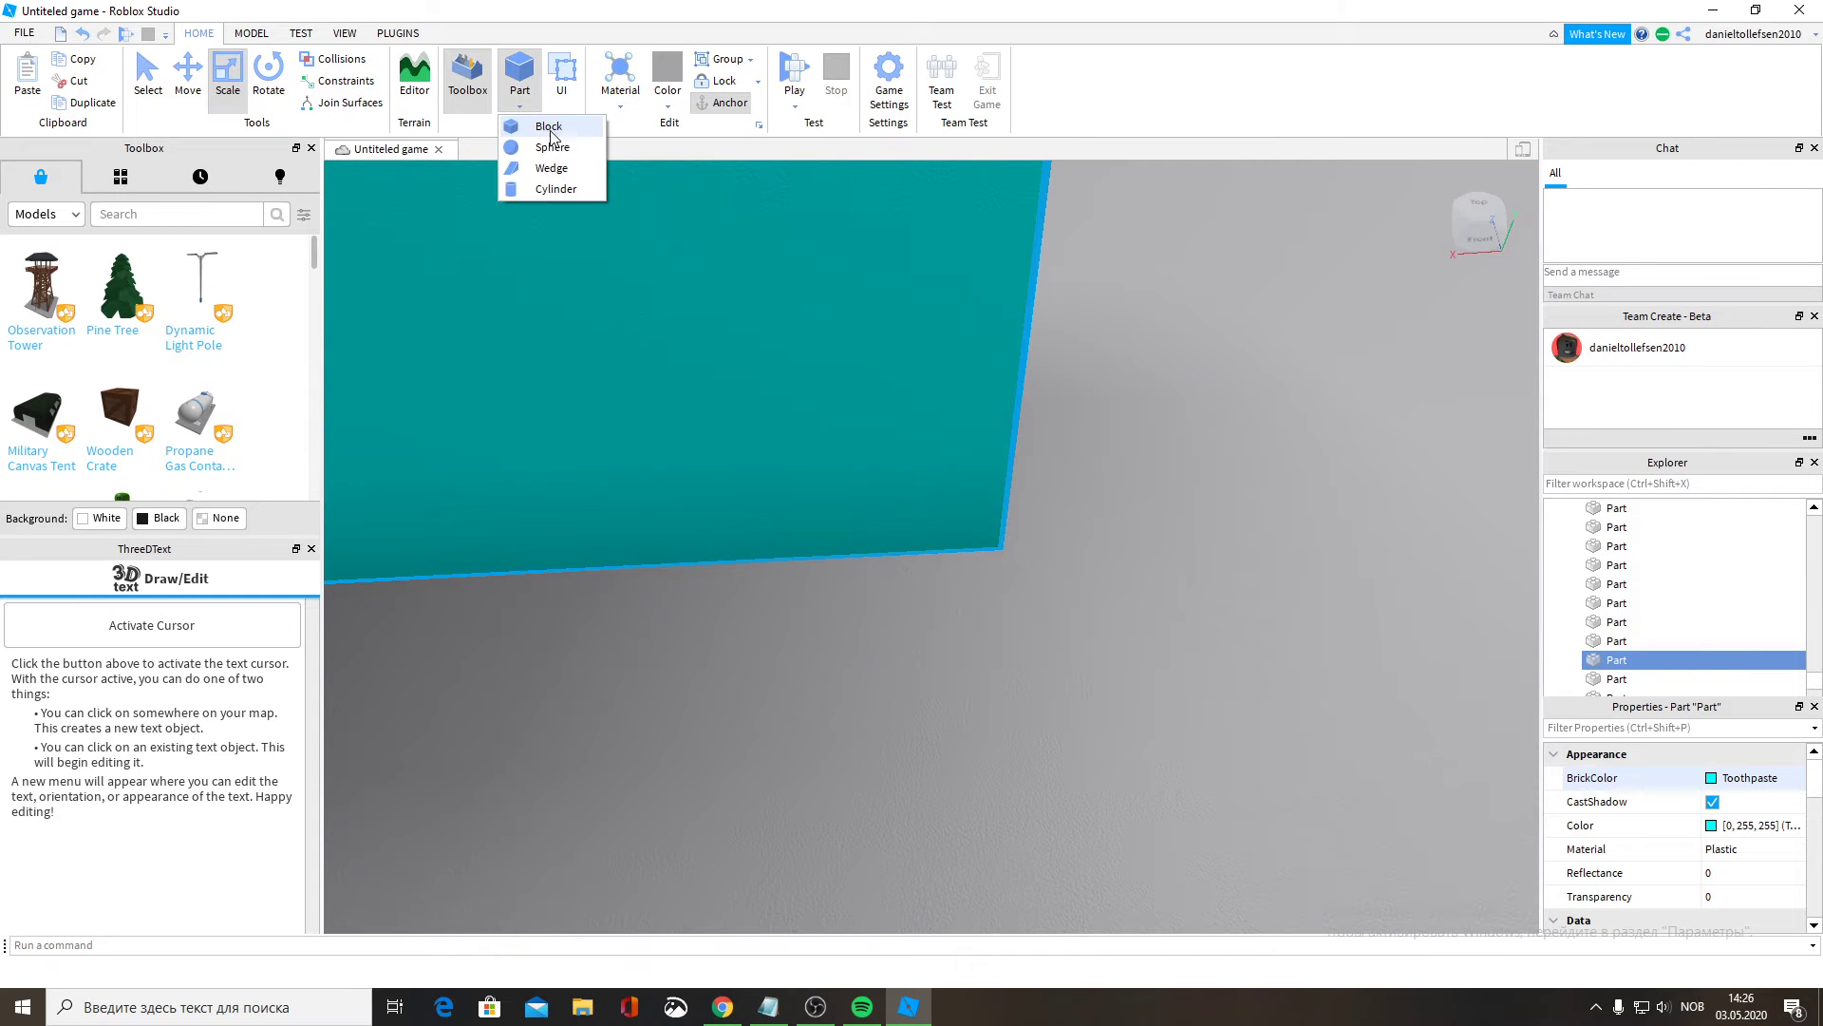
pyautogui.click(551, 131)
pyautogui.moveTo(957, 582); pyautogui.dragTo(885, 653)
pyautogui.moveTo(892, 635); pyautogui.dragTo(885, 654, button='right')
pyautogui.moveTo(886, 654); pyautogui.dragTo(880, 656)
pyautogui.moveTo(885, 653); pyautogui.dragTo(879, 656, button='right')
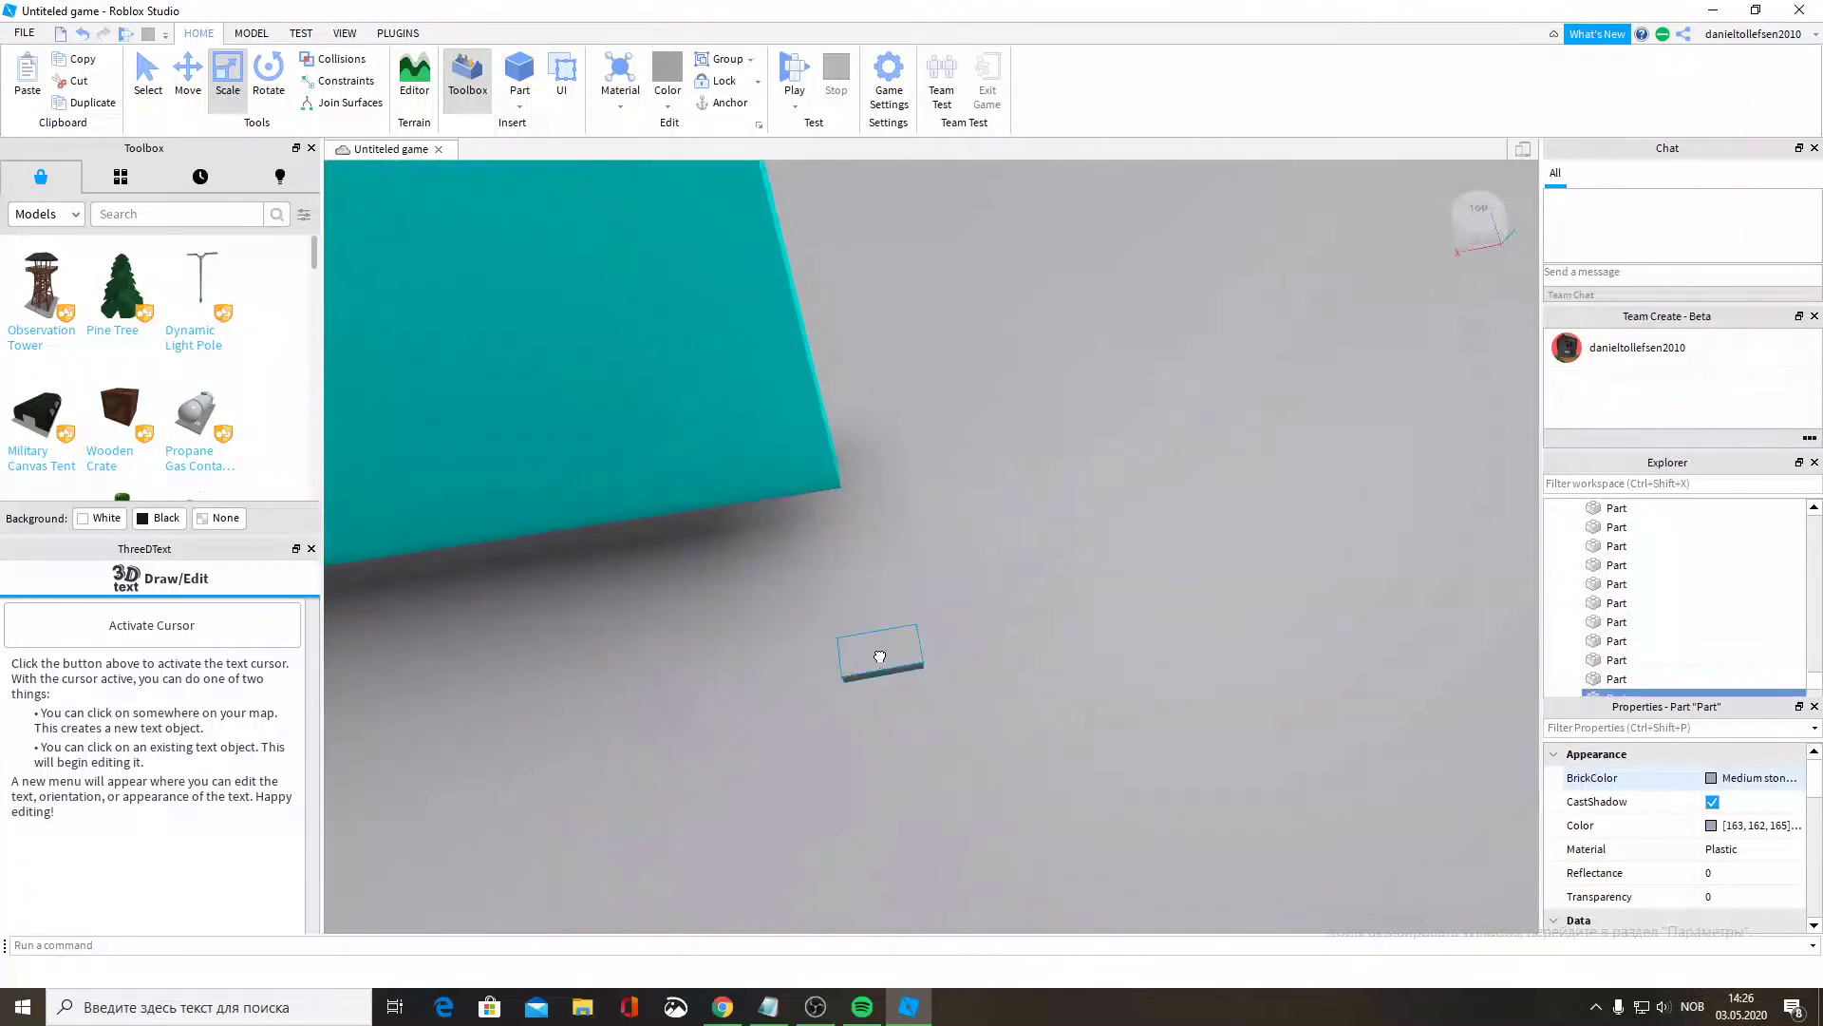
pyautogui.scroll(5, 881, 656)
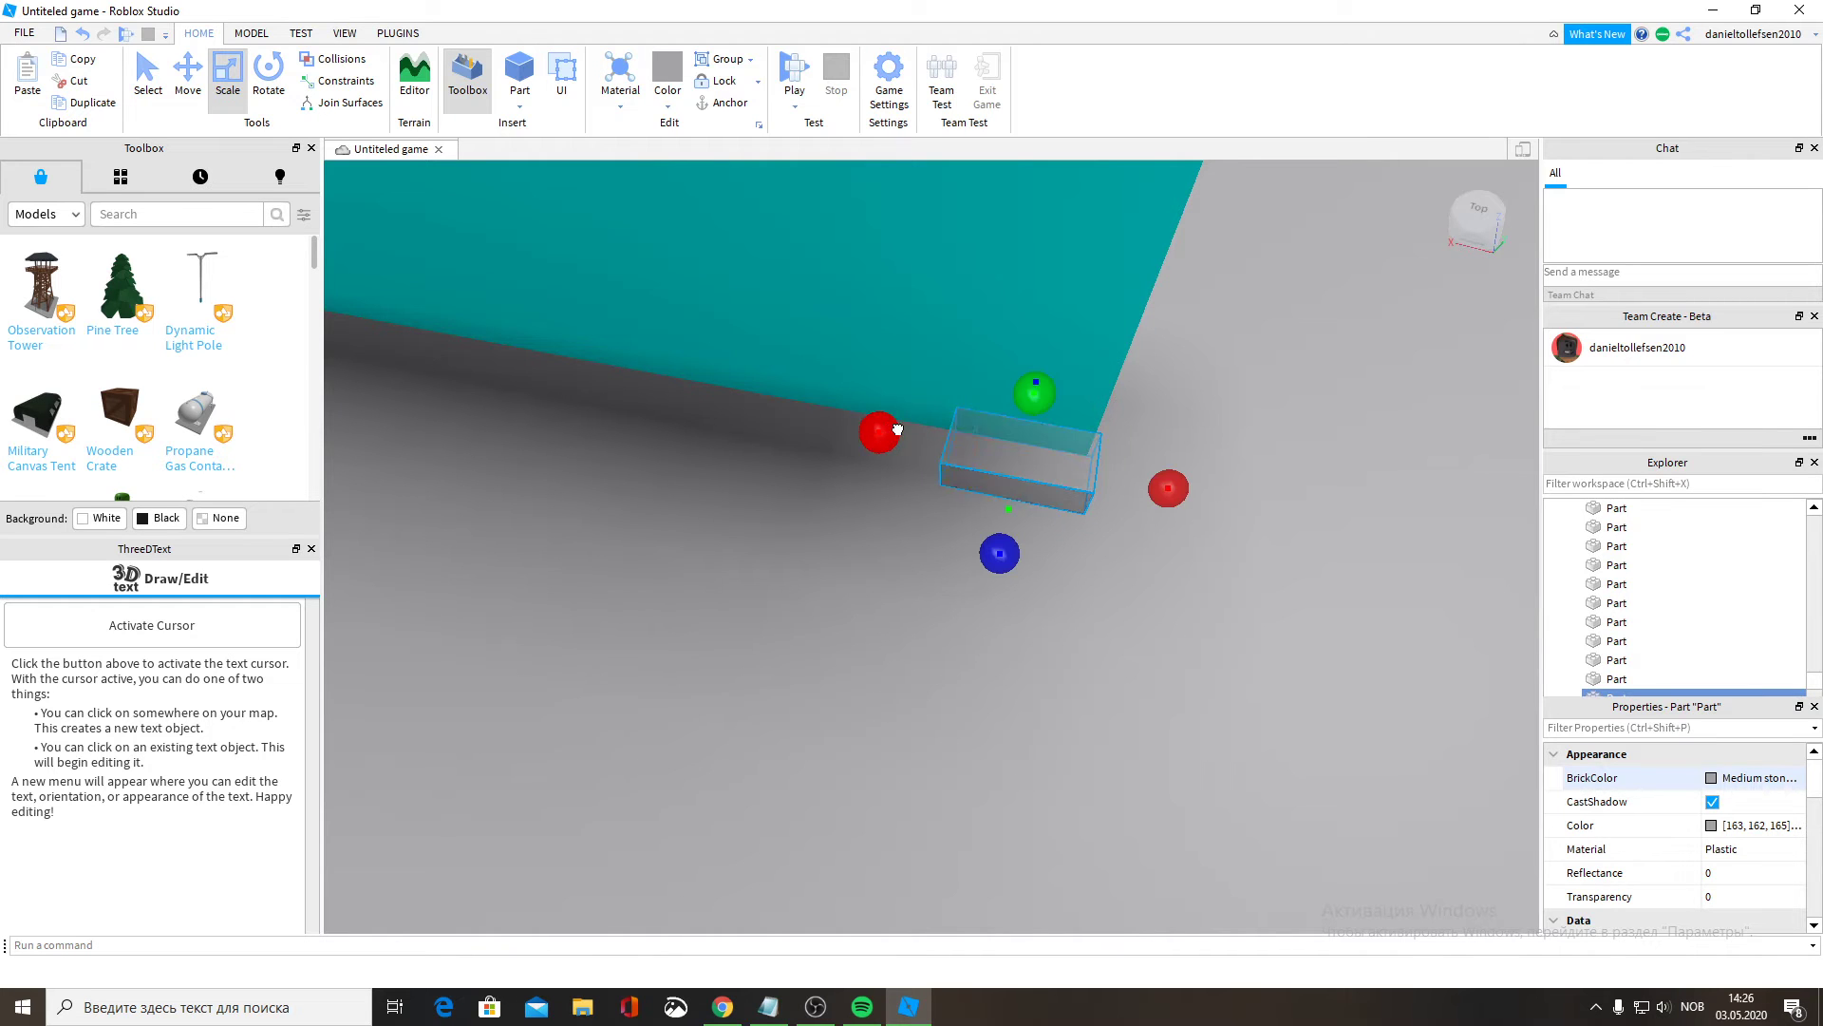
pyautogui.moveTo(979, 437); pyautogui.dragTo(1008, 480, button='right')
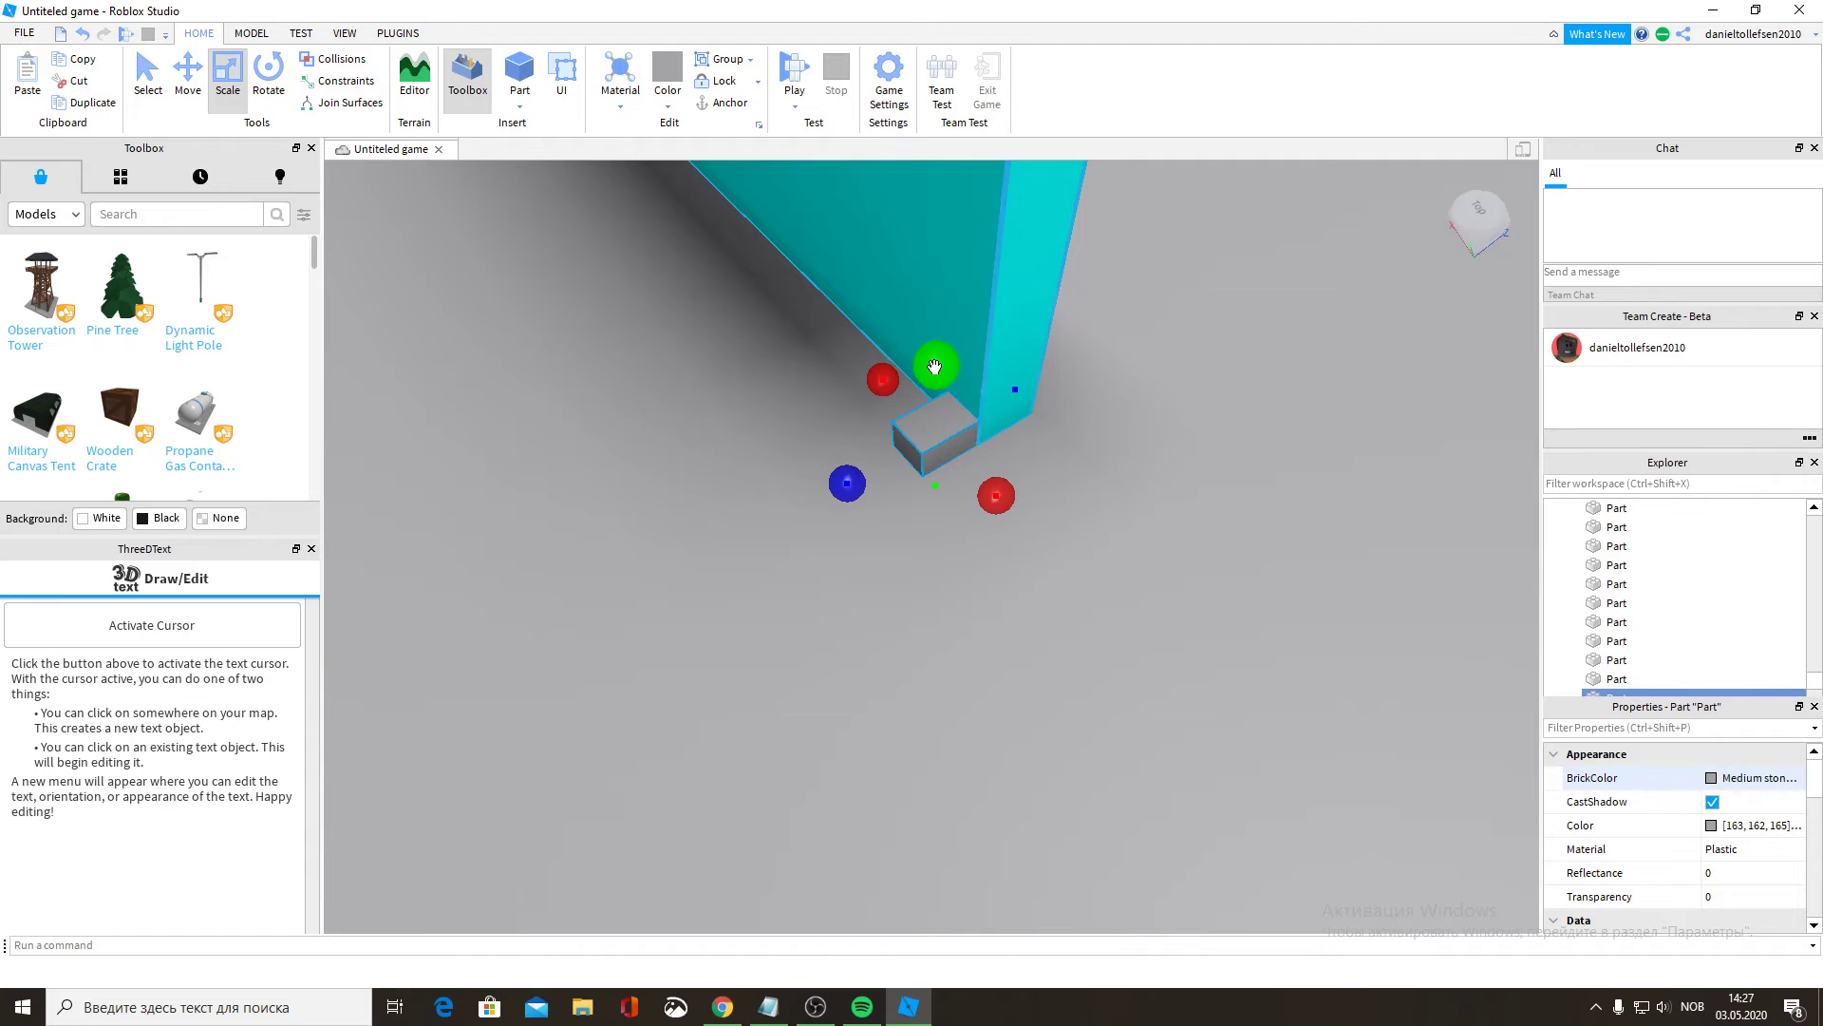
# Scale the block up to the outer wall's height and stretch it across the gap to the other Toothpaste wall.
pyautogui.scroll(-5, 936, 366)
pyautogui.moveTo(935, 366); pyautogui.dragTo(927, 370, button='right')
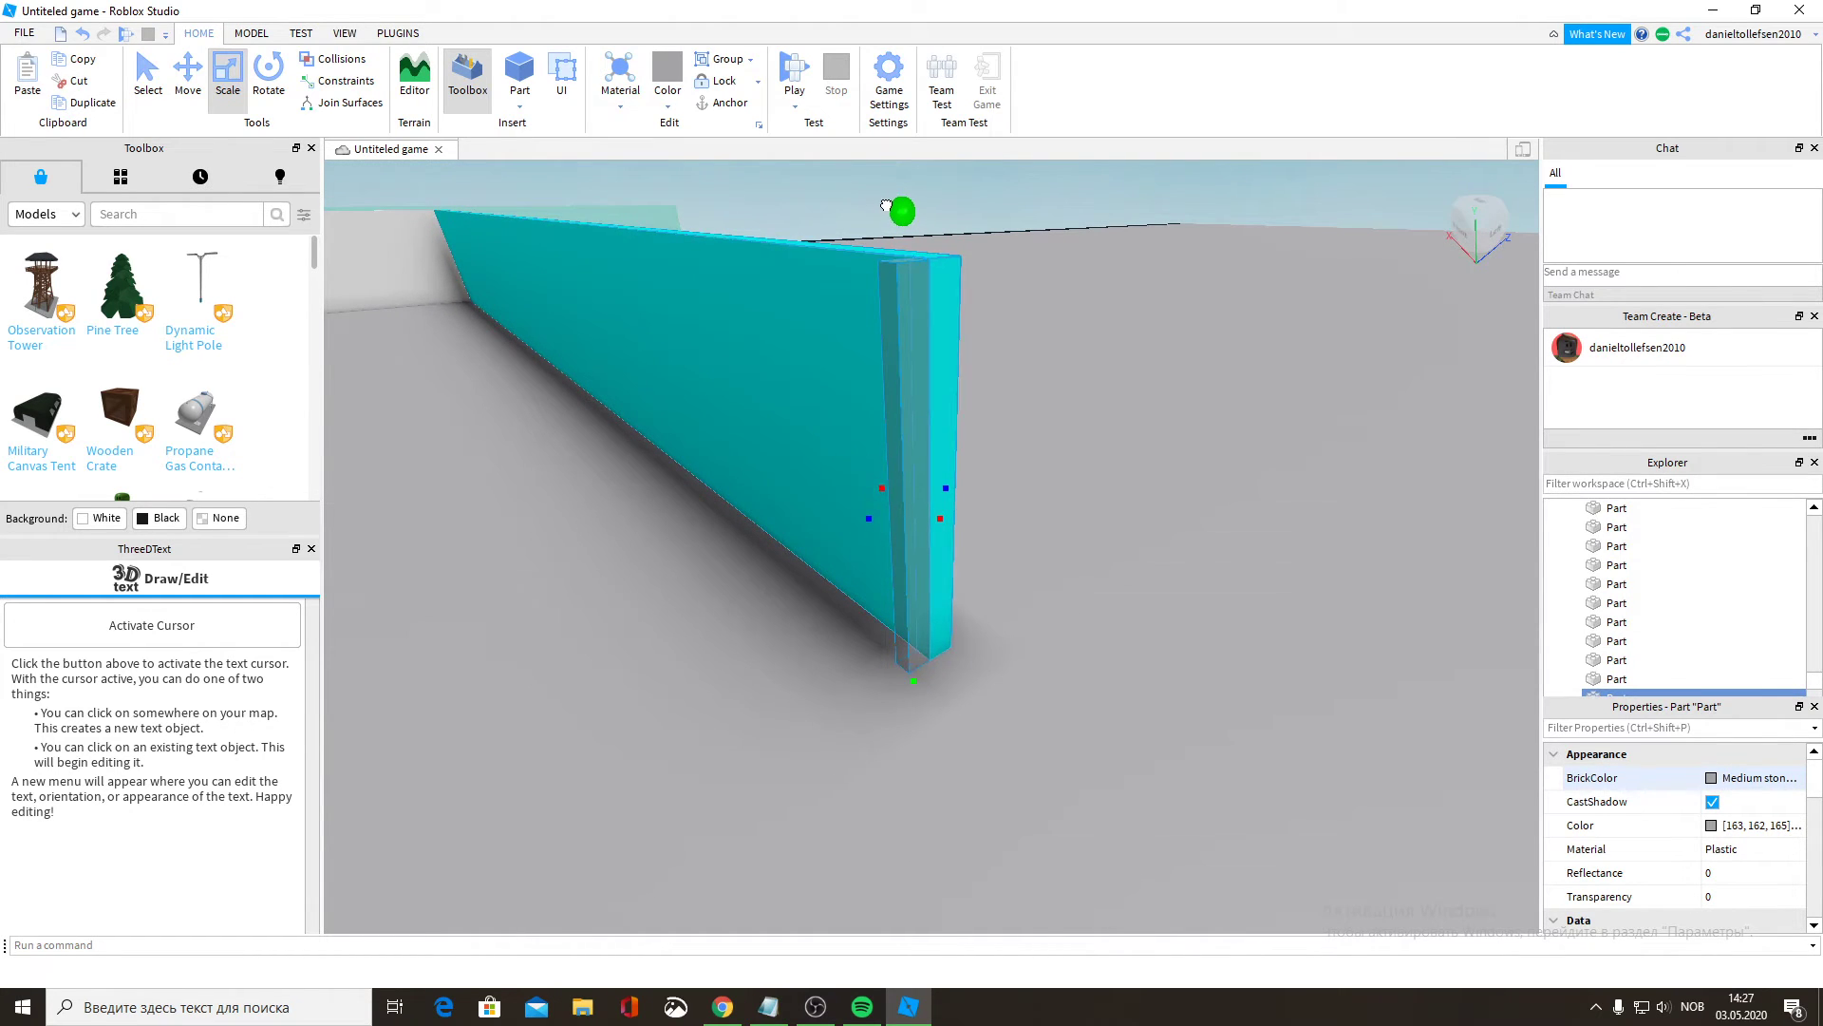
pyautogui.moveTo(935, 338); pyautogui.dragTo(1022, 421, button='right')
pyautogui.moveTo(1055, 439); pyautogui.dragTo(876, 450)
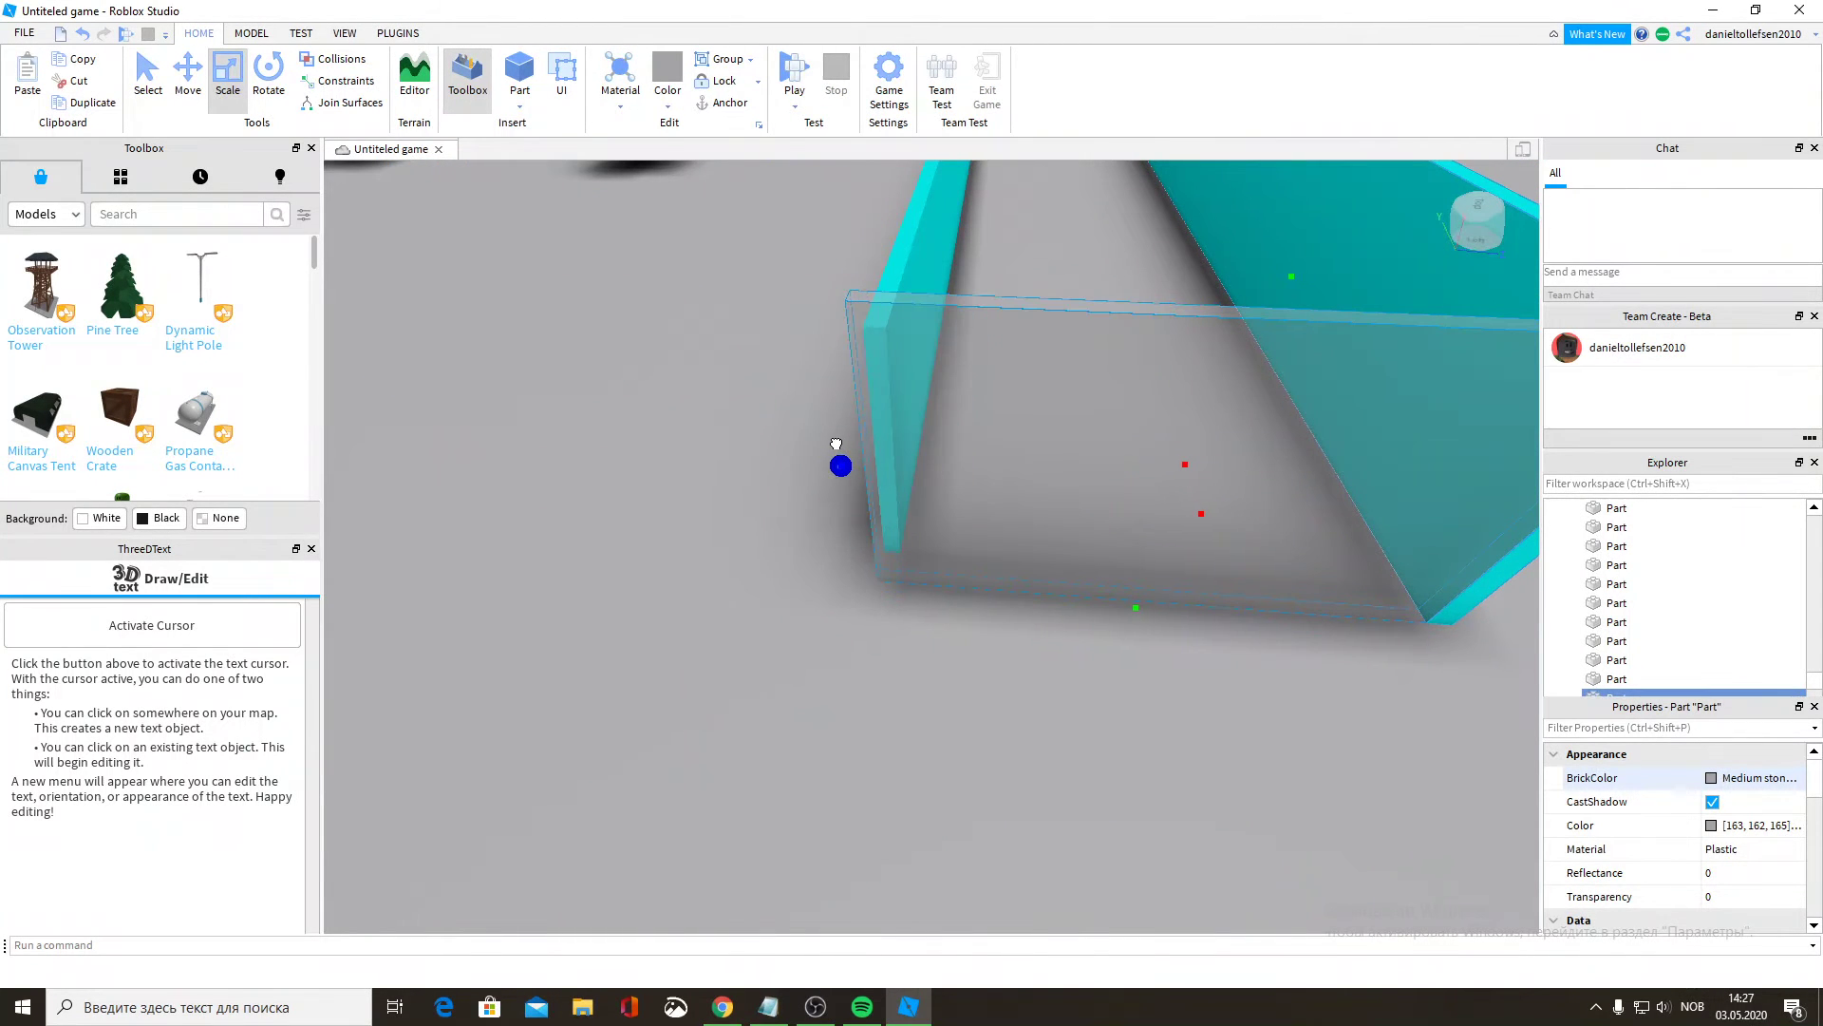
# Trim the grey end wall's edge flush with the outer face of the inner Toothpaste wall.
pyautogui.moveTo(841, 443); pyautogui.dragTo(827, 453, button='right')
pyautogui.click(851, 467)
pyautogui.moveTo(904, 548); pyautogui.dragTo(874, 590)
pyautogui.click(928, 567)
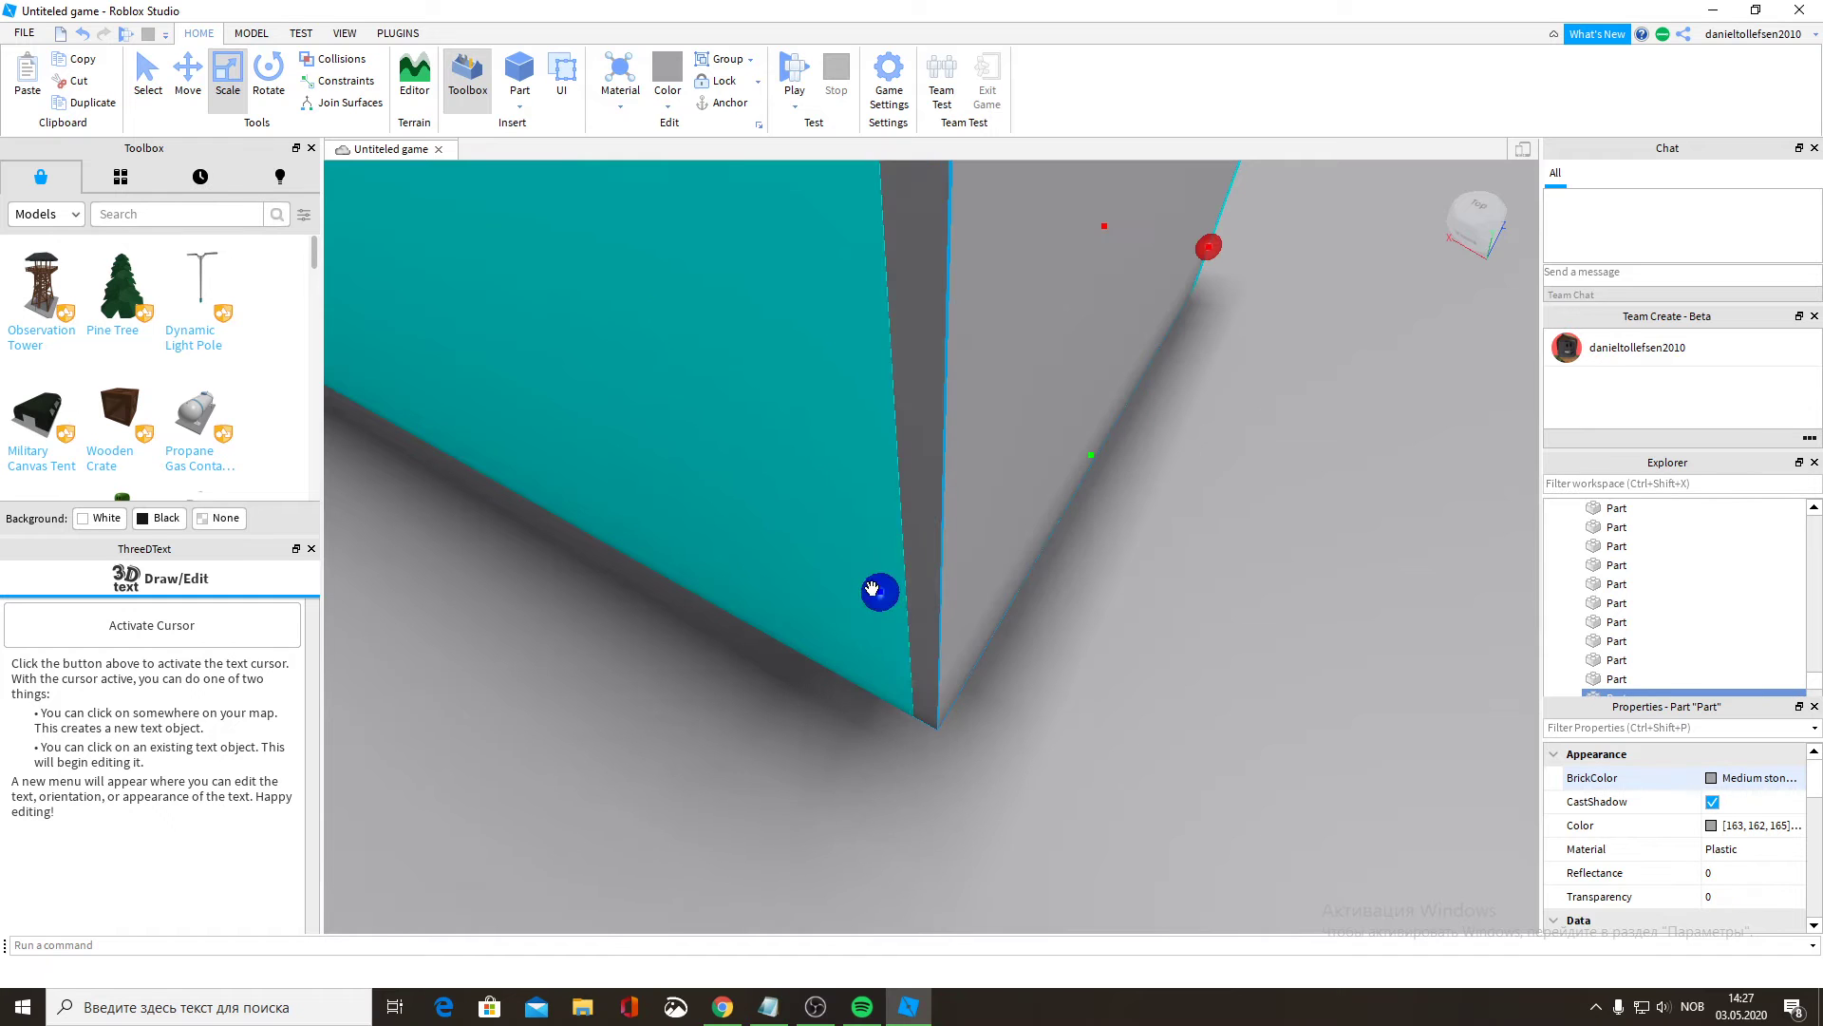
pyautogui.moveTo(965, 590); pyautogui.dragTo(986, 561, button='right')
pyautogui.press('w')
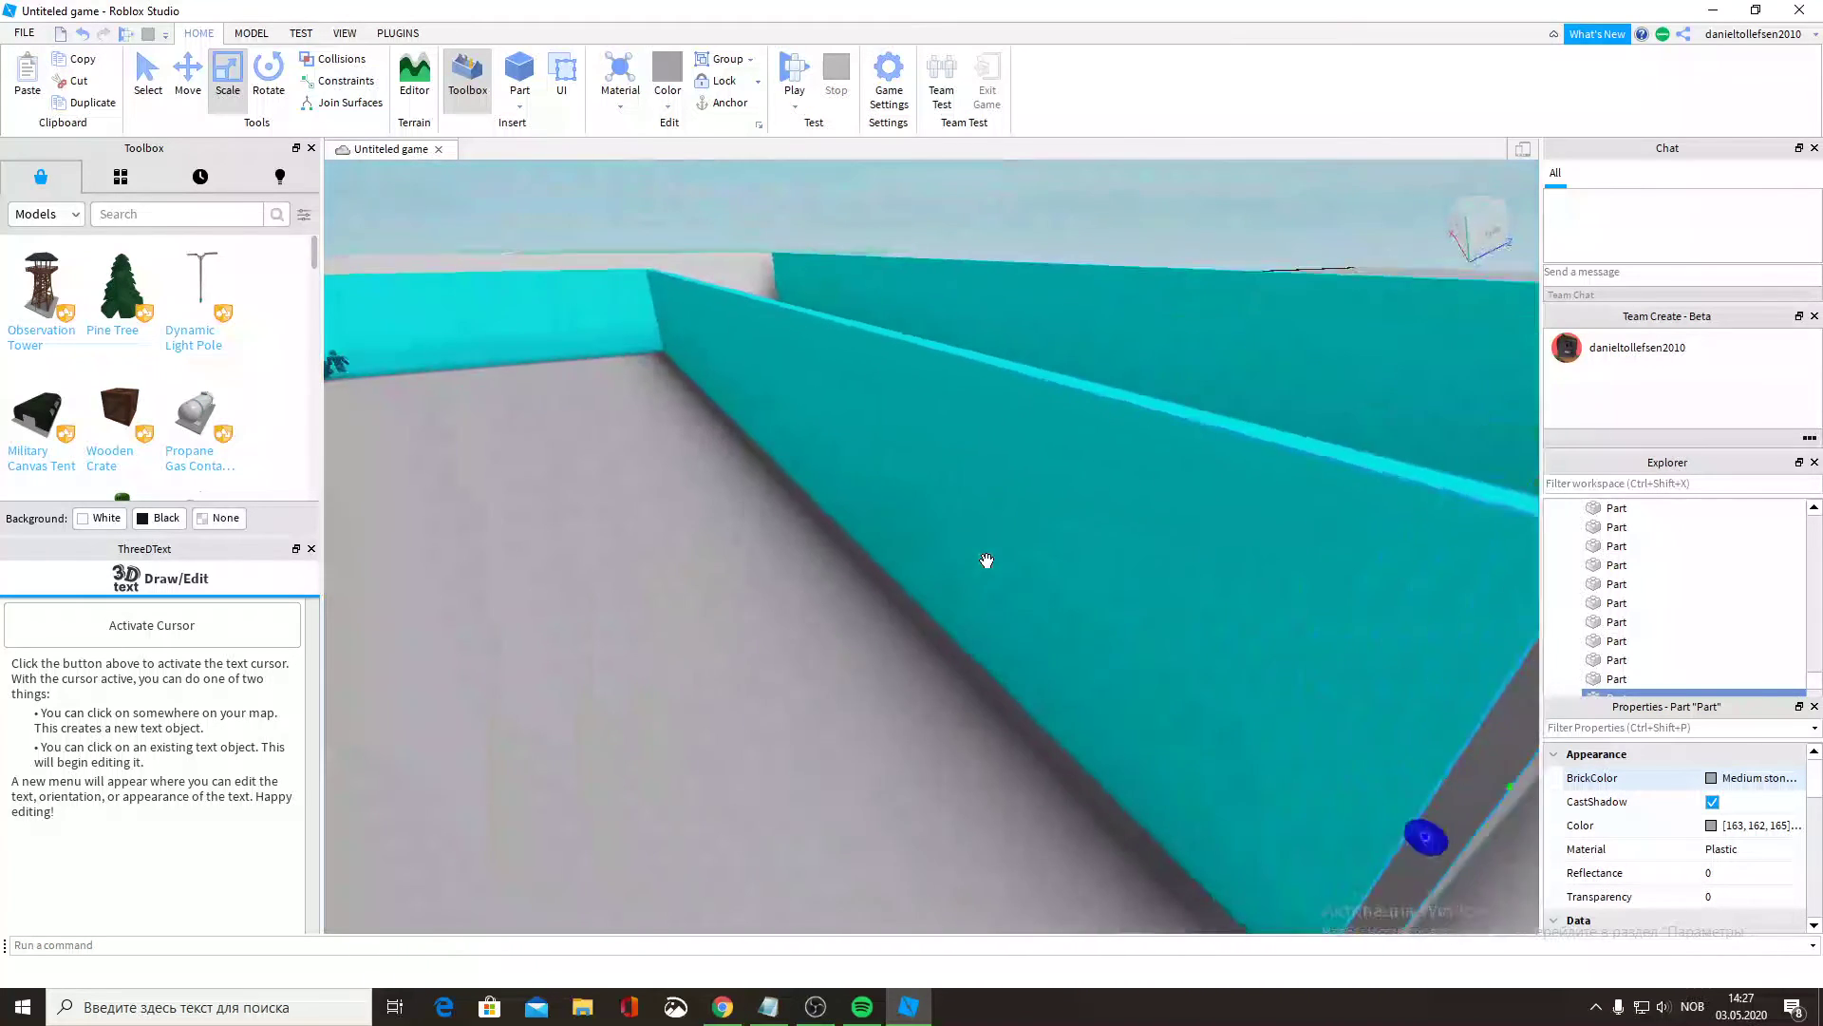
pyautogui.press('s')
# Try to raise the inner Toothpaste wall to the height of the grey end wall.
pyautogui.click(1017, 505)
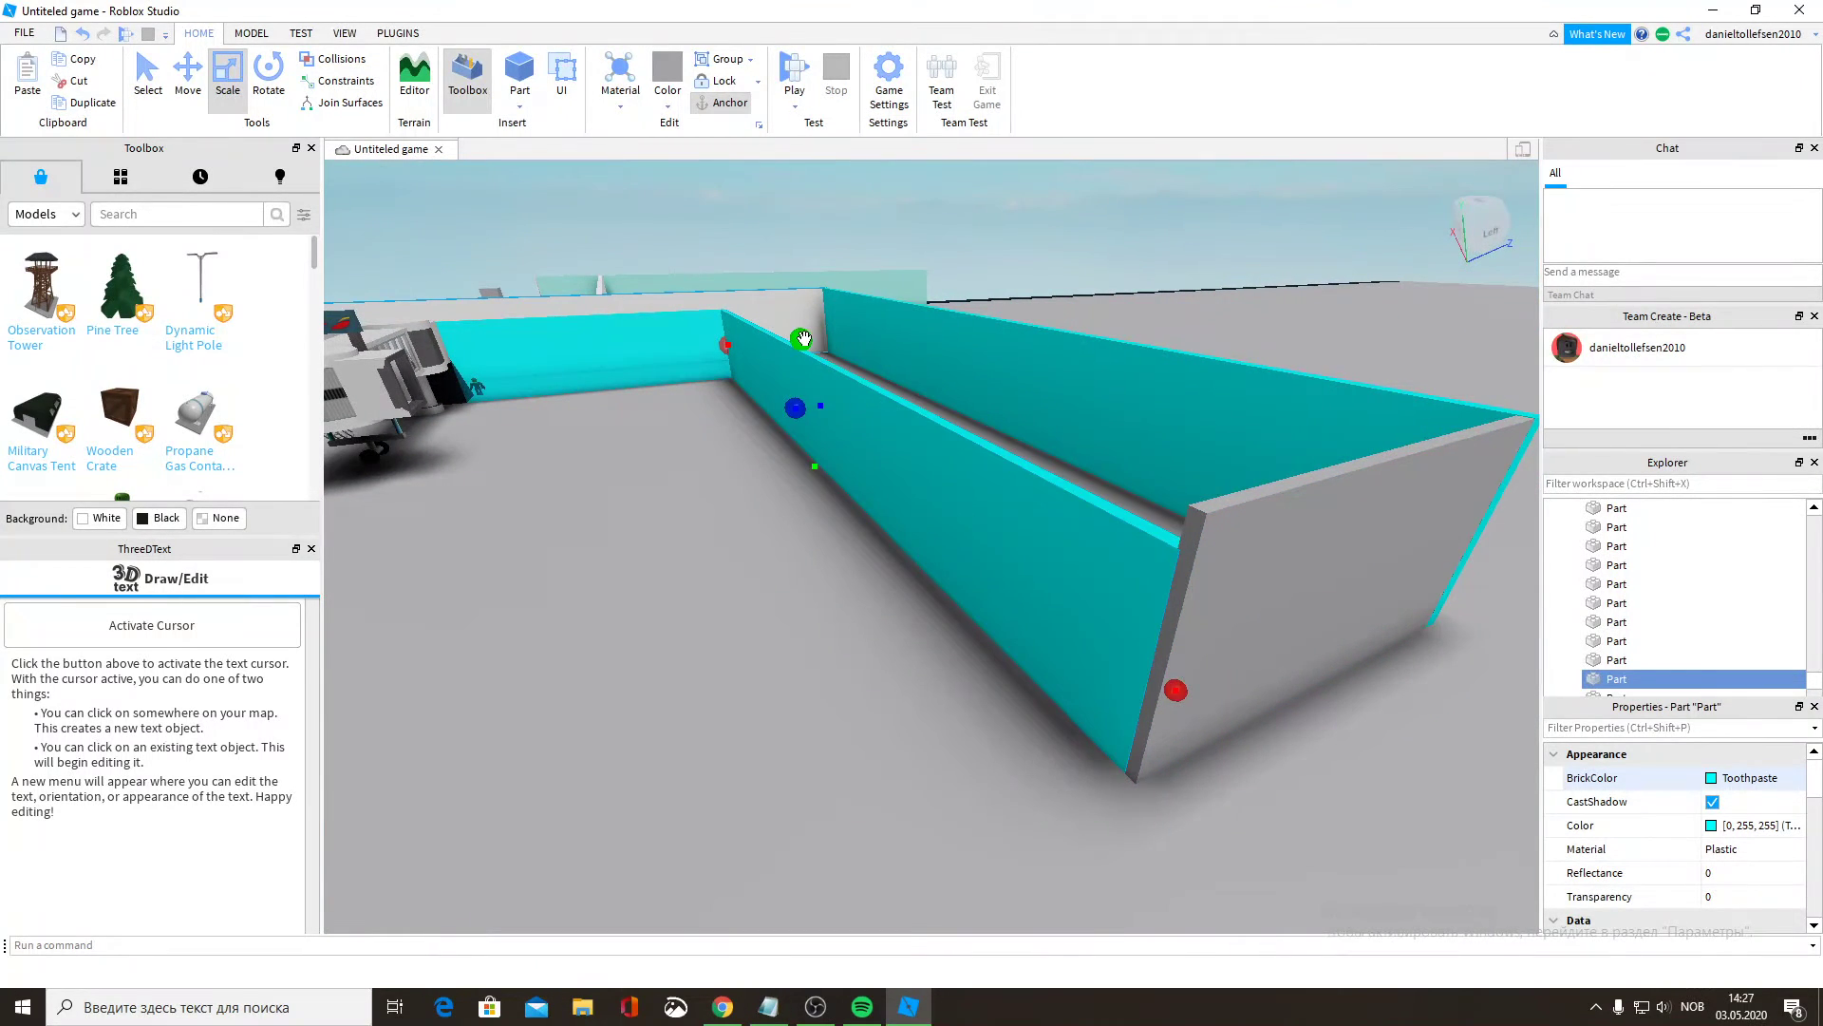
pyautogui.moveTo(803, 338); pyautogui.dragTo(804, 331)
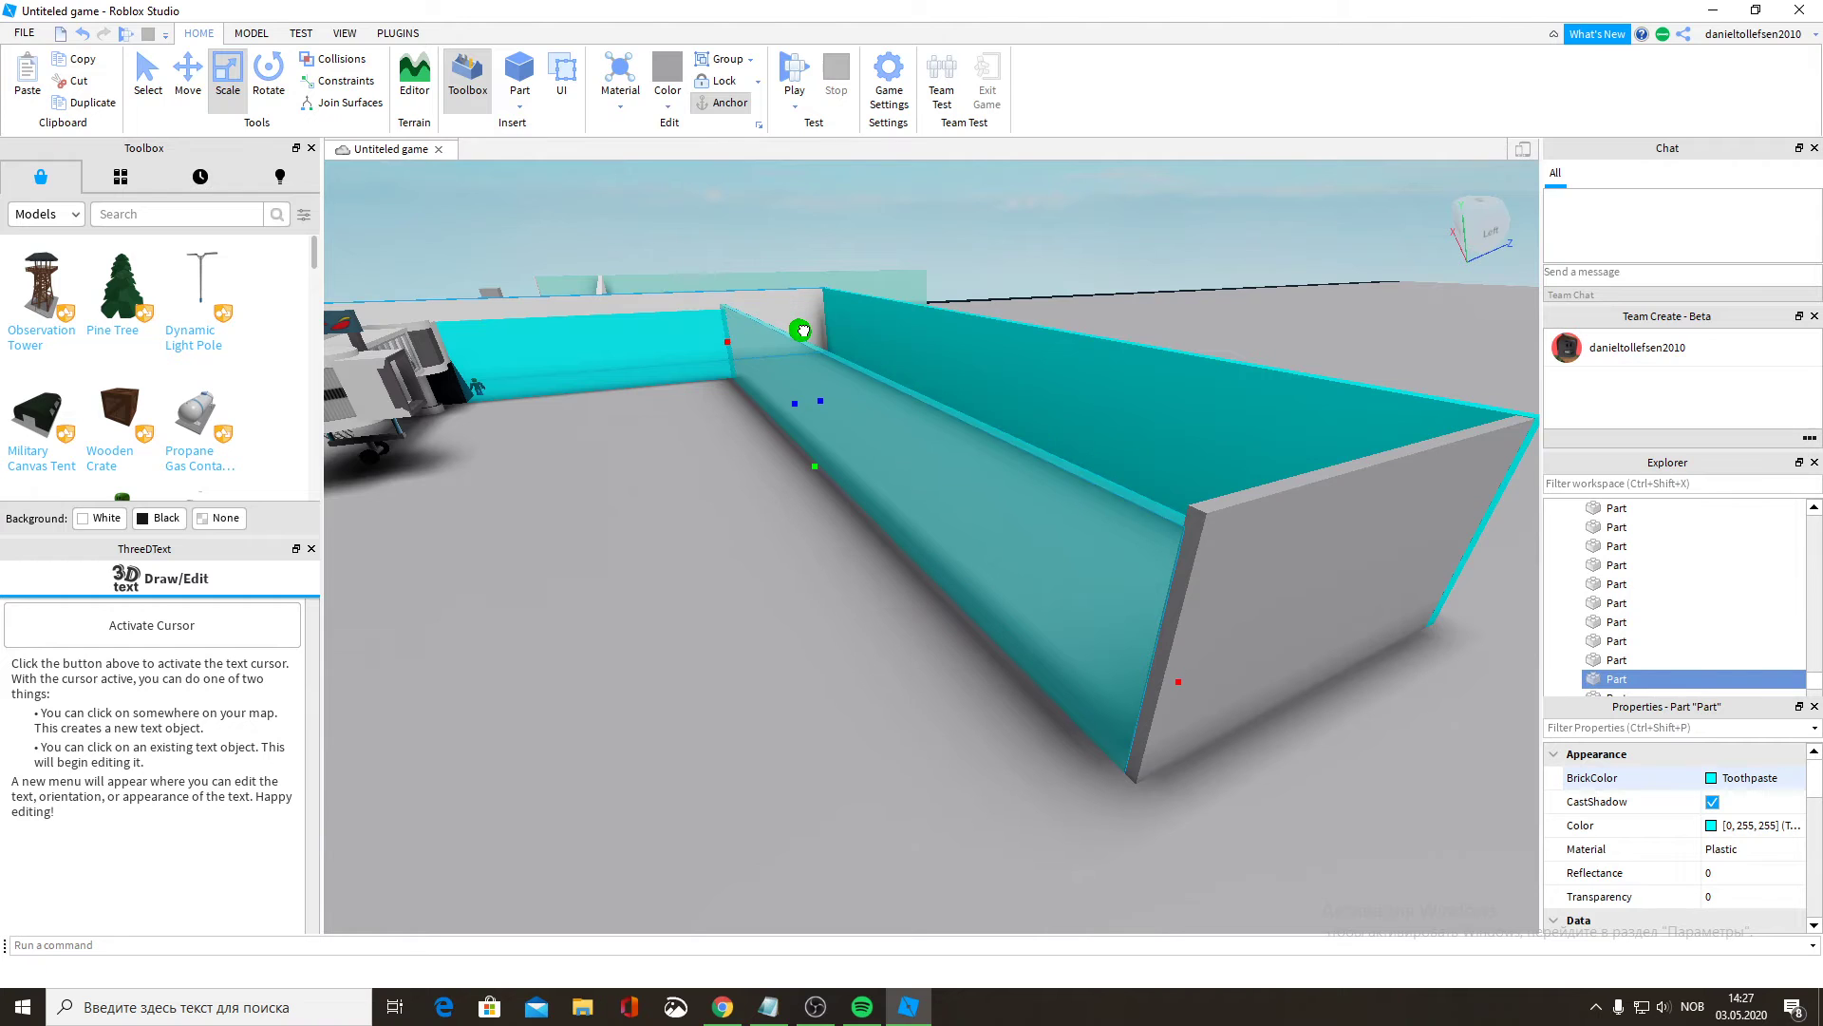
pyautogui.moveTo(803, 337); pyautogui.dragTo(806, 334)
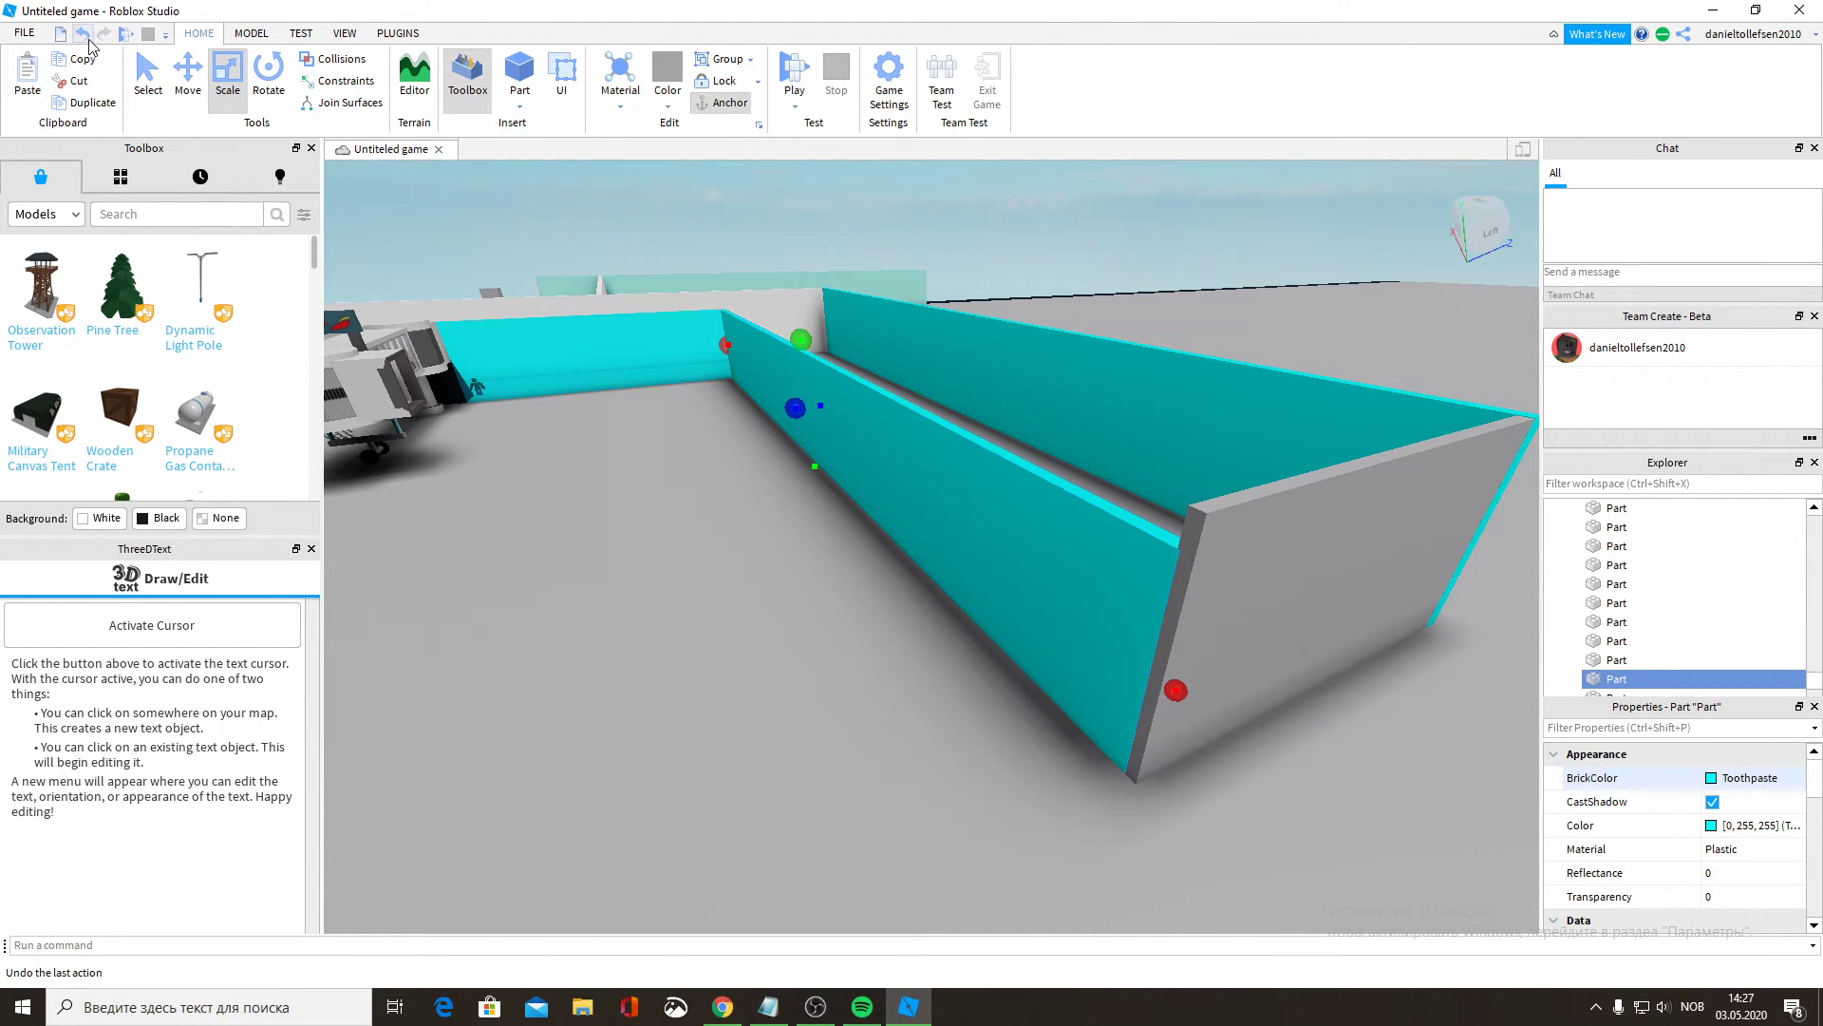
# Lower the grey end wall to the height of the inner Toothpaste wall.
pyautogui.moveTo(866, 570); pyautogui.dragTo(1128, 630, button='right')
pyautogui.press('w')
pyautogui.click(1007, 515)
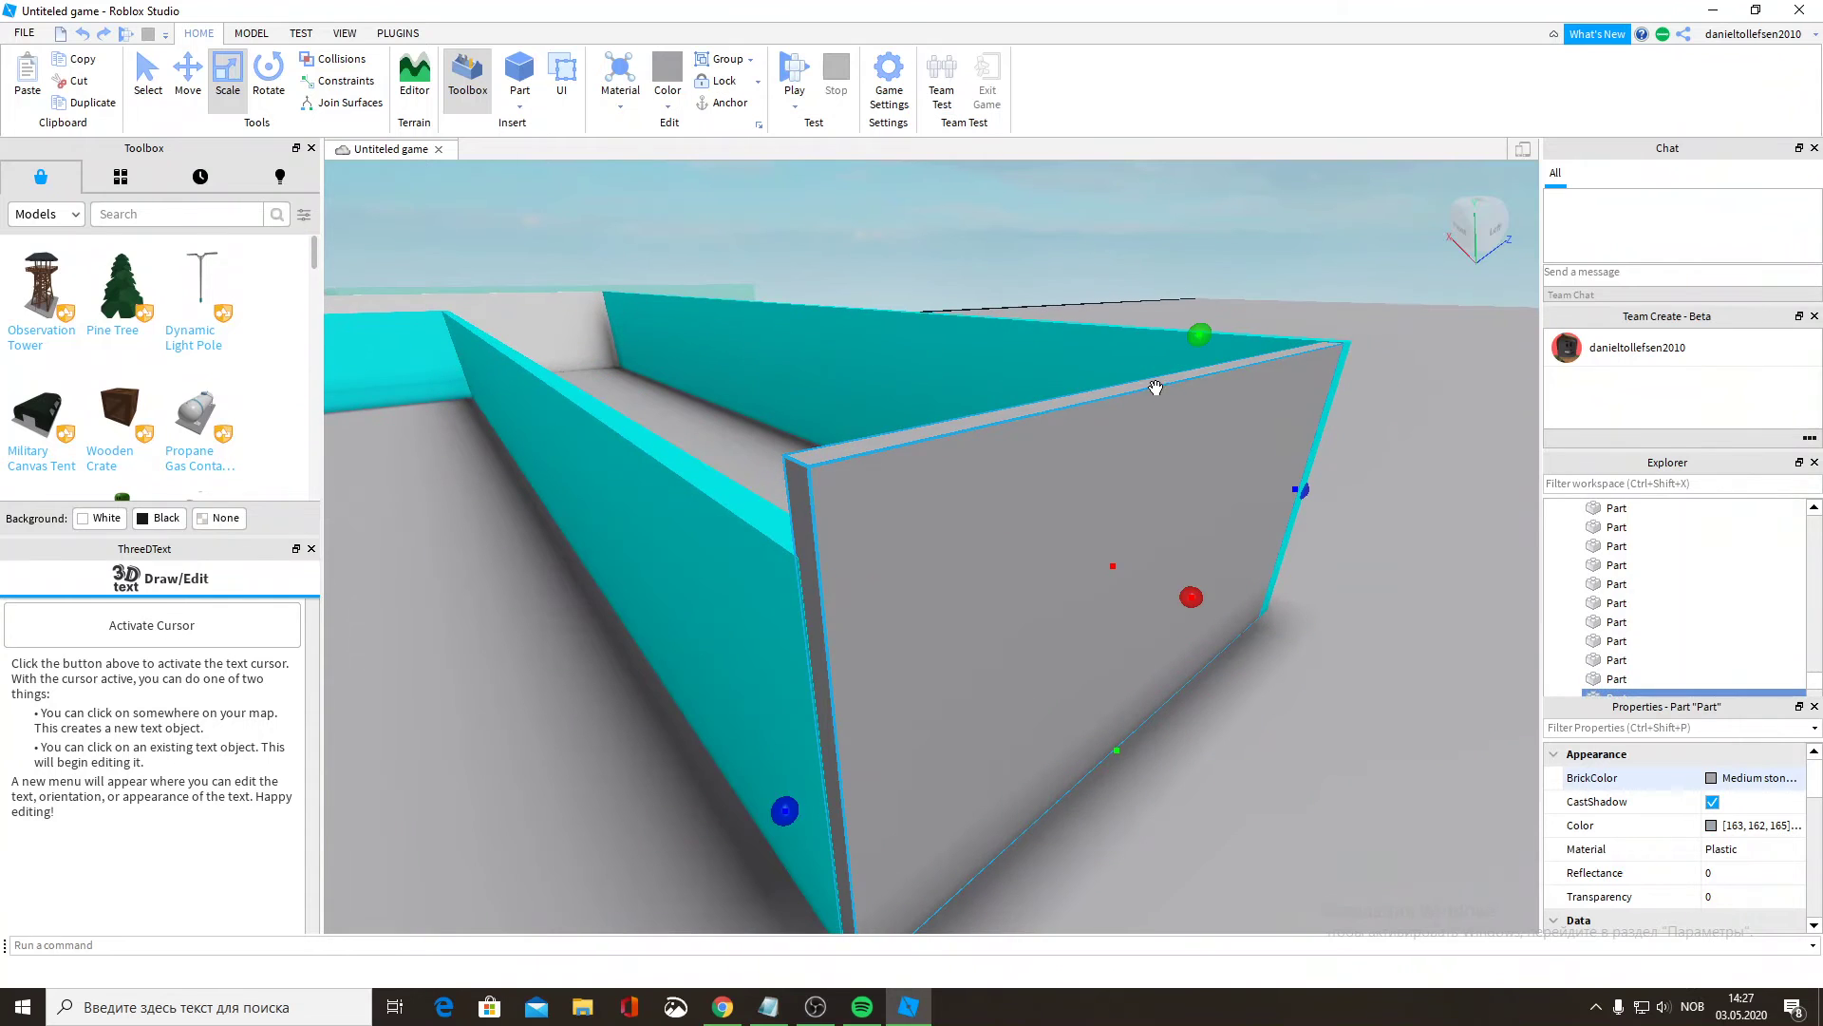
pyautogui.moveTo(1200, 331); pyautogui.dragTo(1193, 399)
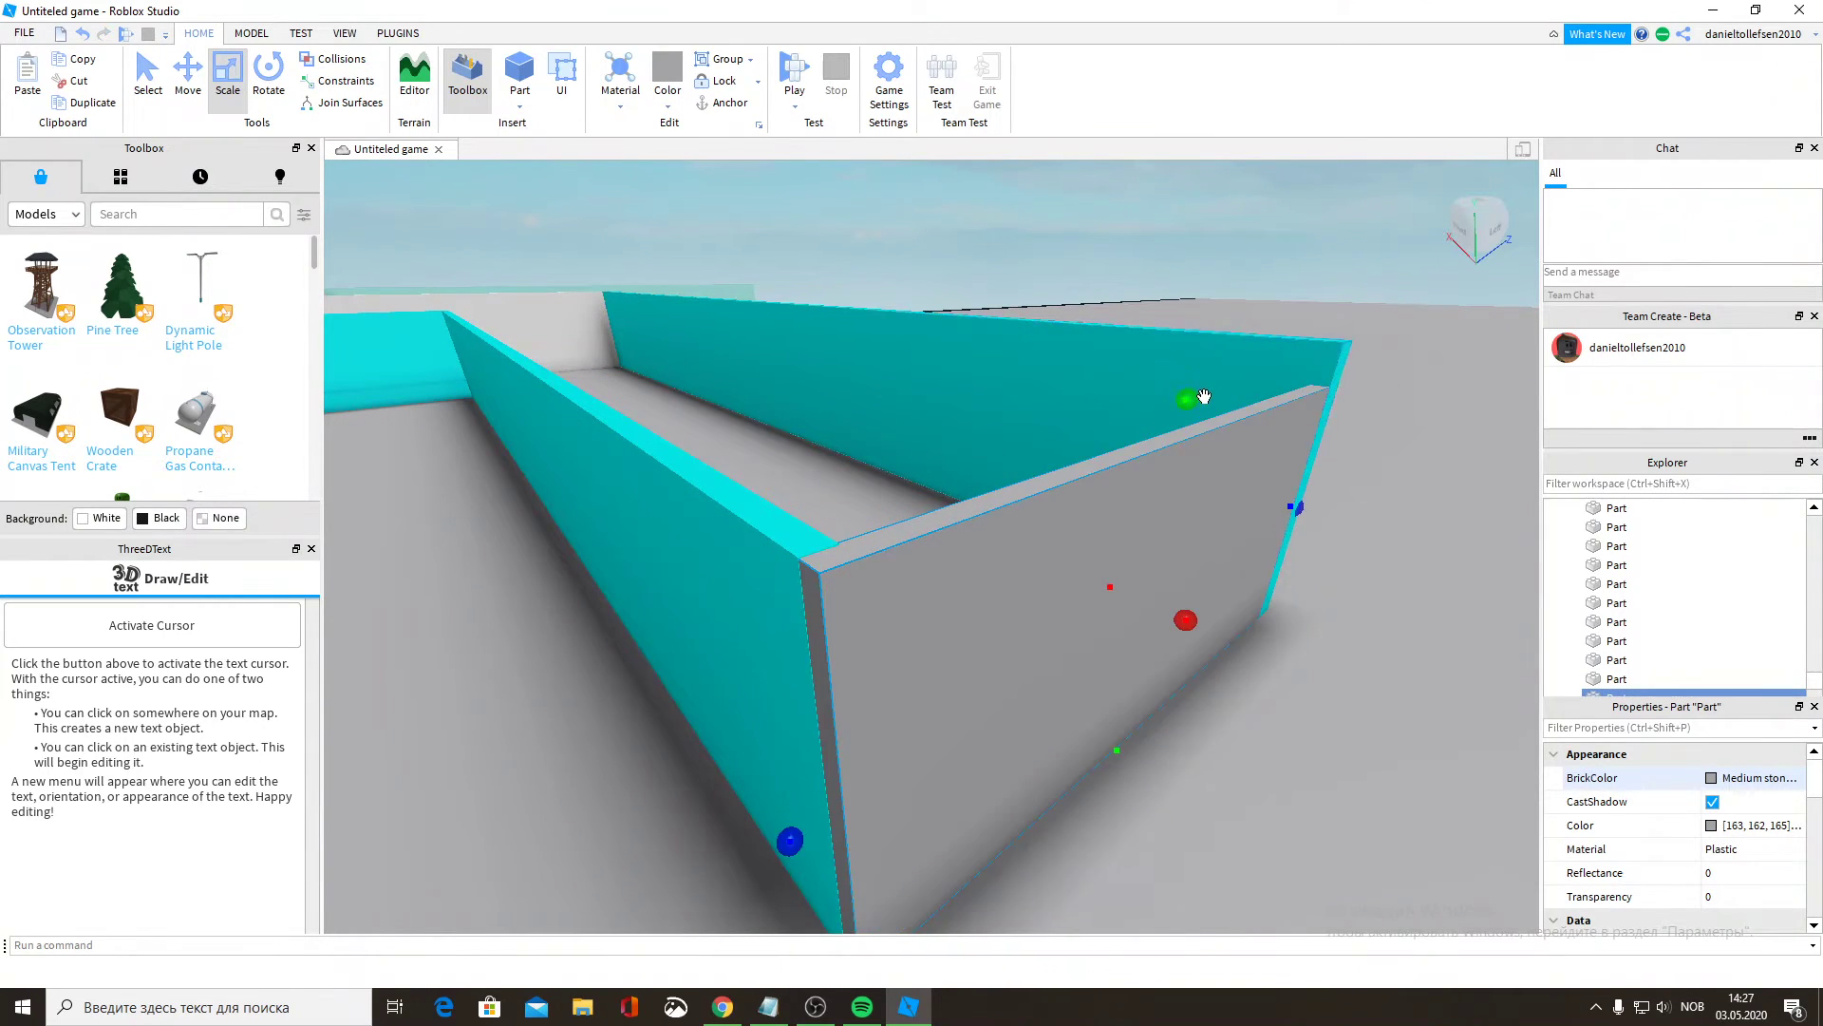
# Lower the long outer Toothpaste wall to the height of the grey end wall.
pyautogui.press('d')
pyautogui.moveTo(1204, 396); pyautogui.dragTo(1204, 396, button='right')
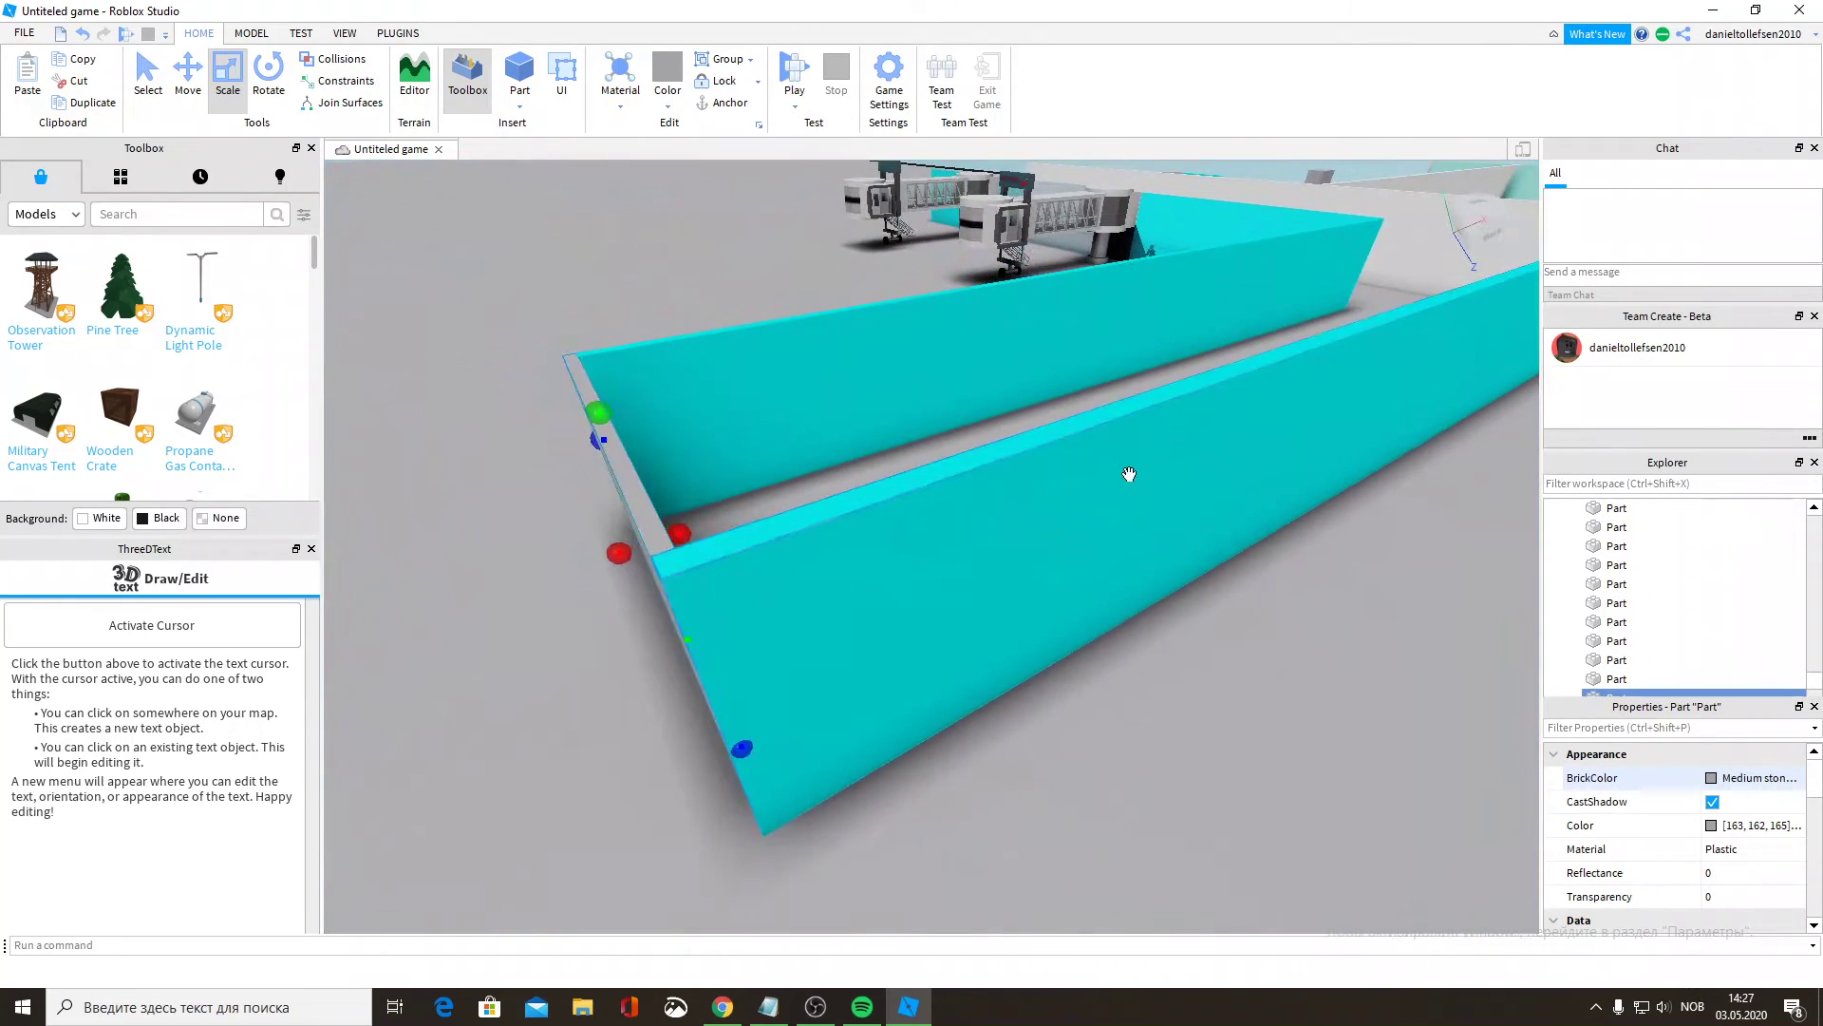
pyautogui.click(1128, 475)
pyautogui.moveTo(1150, 473); pyautogui.dragTo(1155, 469, button='right')
pyautogui.moveTo(1096, 331); pyautogui.dragTo(1112, 352)
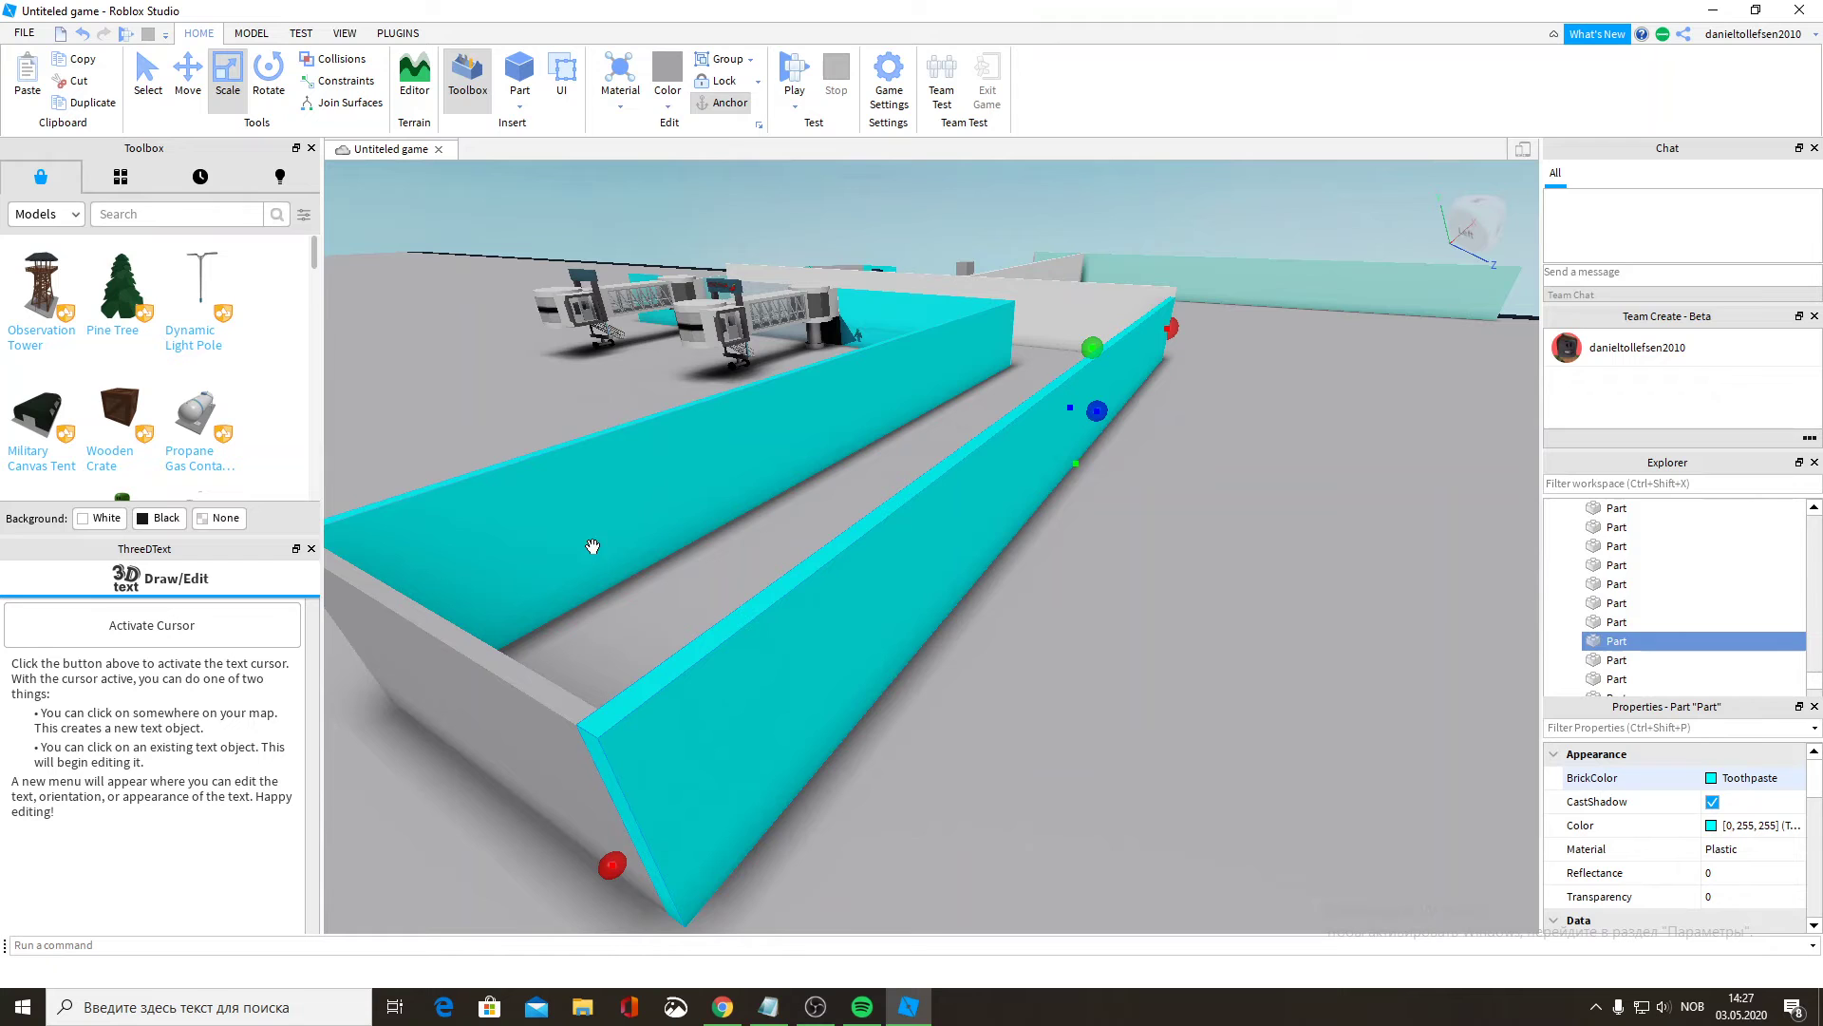
# Recolour the grey end wall between the two long walls to Toothpaste.
pyautogui.click(452, 681)
pyautogui.click(1711, 779)
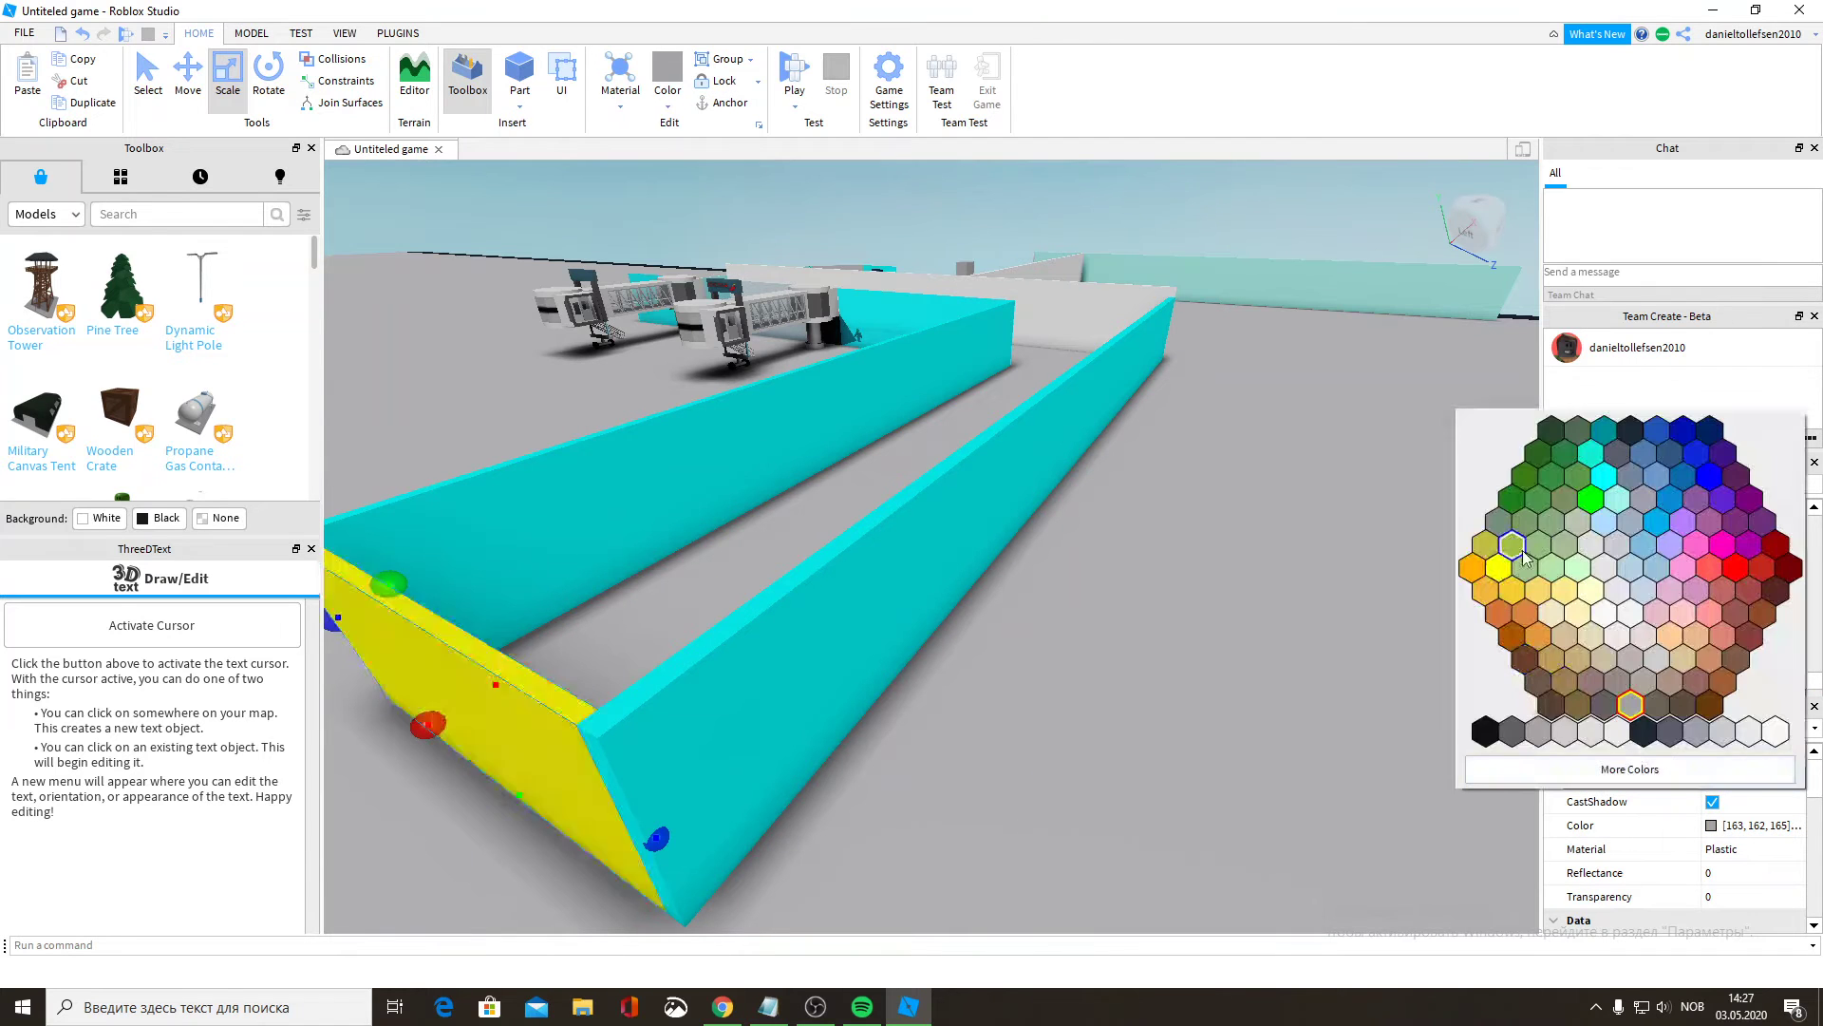
pyautogui.click(1598, 464)
pyautogui.moveTo(817, 643); pyautogui.dragTo(818, 643, button='right')
pyautogui.press('d')
pyautogui.press('a')
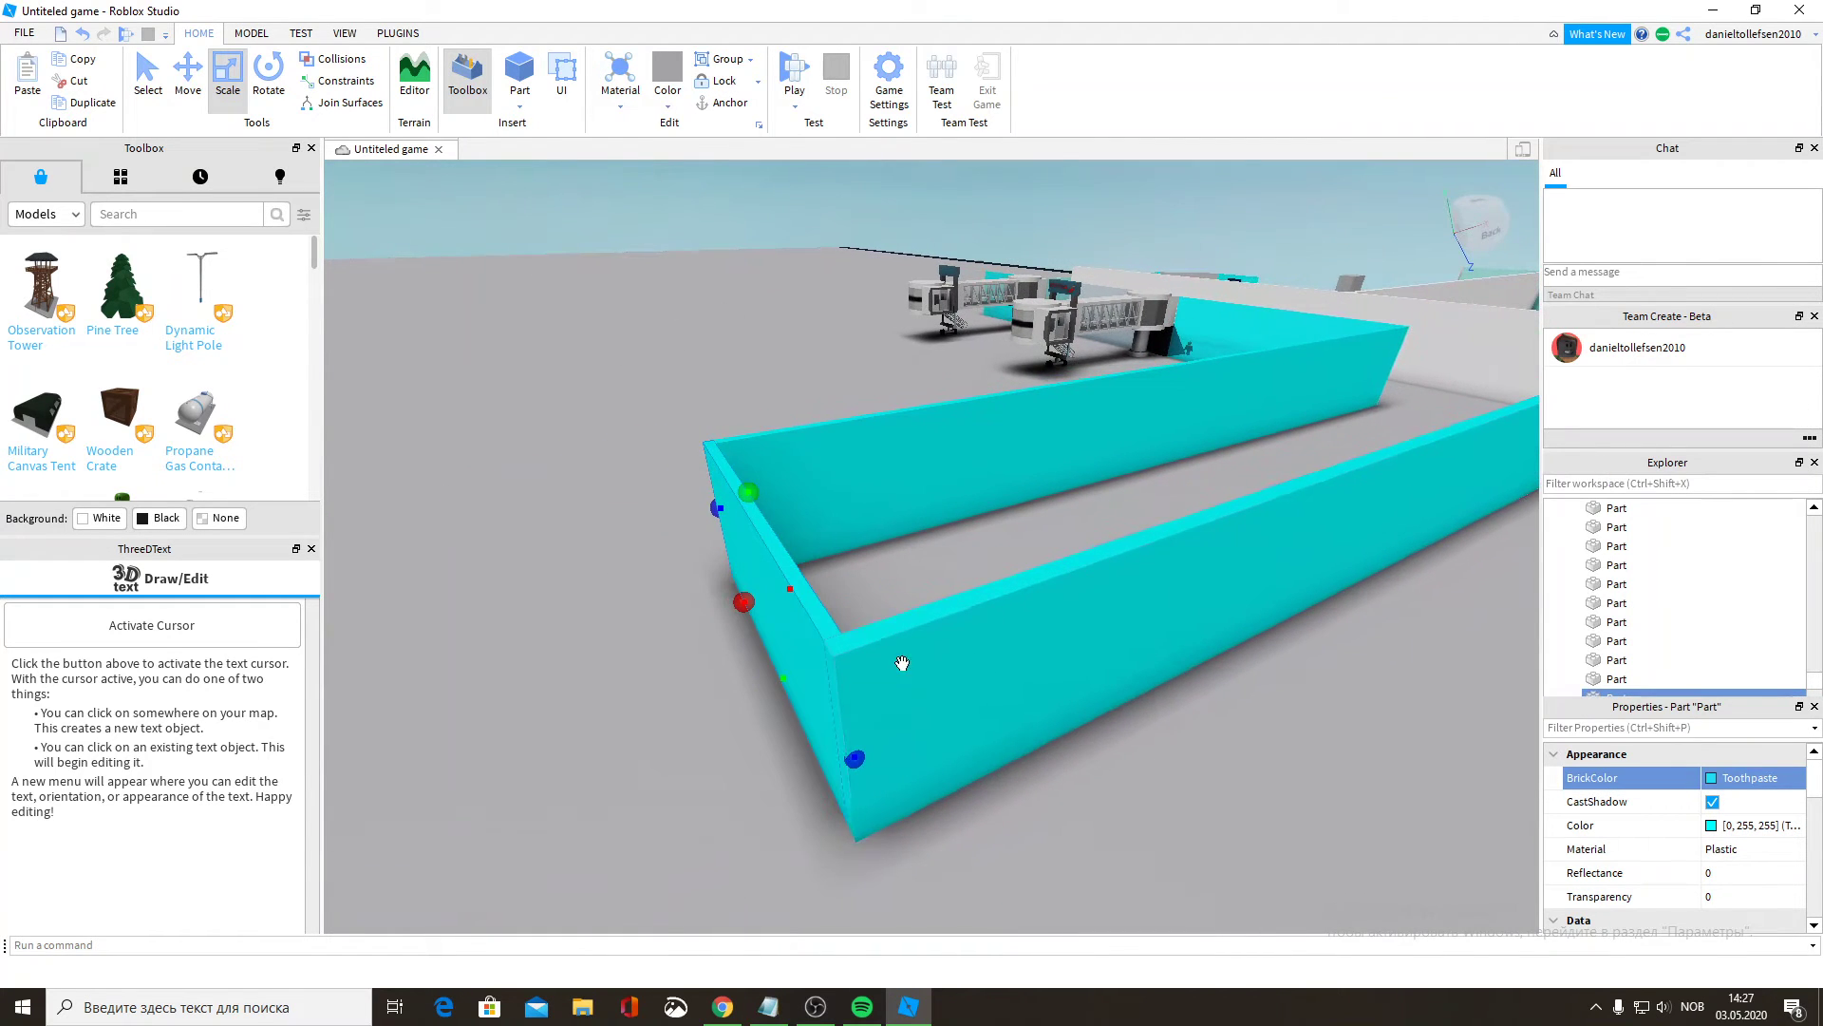
# Lower the white wall adjoining the outer Toothpaste wall to the same height and adjust its outer end flush with the corner.
pyautogui.click(1082, 669)
pyautogui.moveTo(1083, 656); pyautogui.dragTo(1108, 663, button='right')
pyautogui.press('w')
pyautogui.click(1104, 663)
pyautogui.press('s')
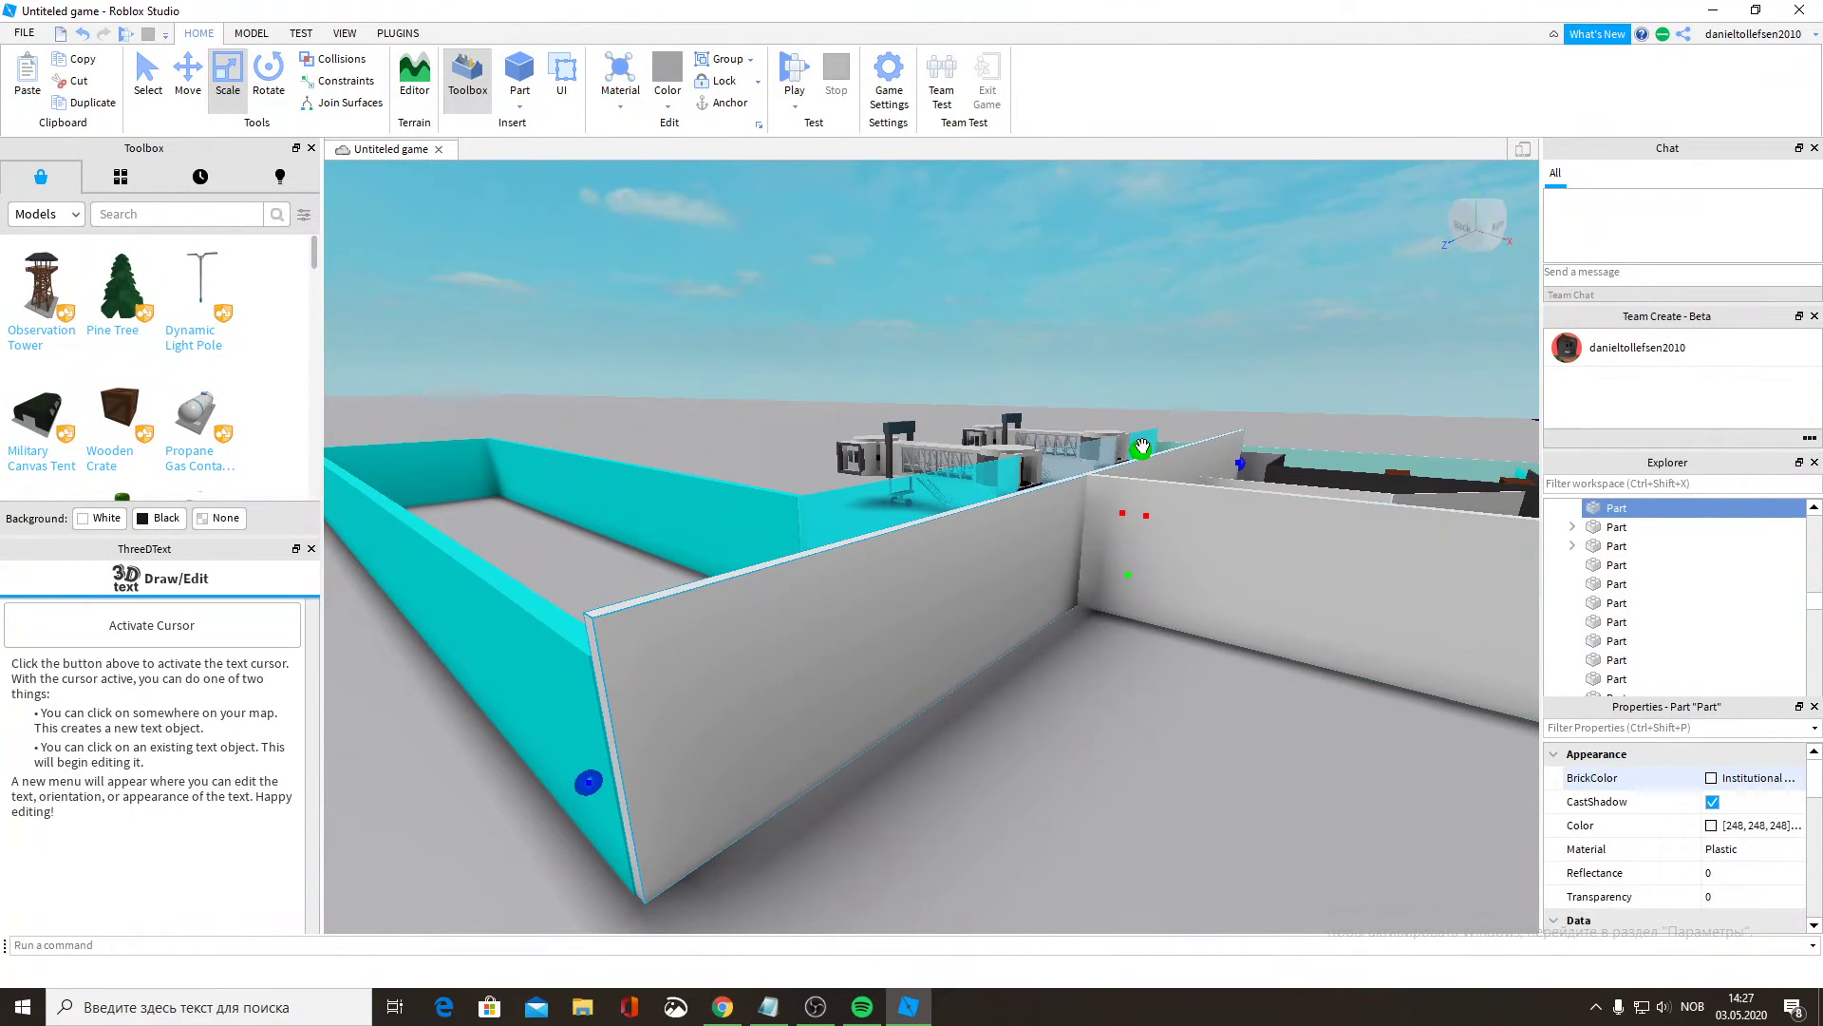
pyautogui.moveTo(1143, 446); pyautogui.dragTo(1145, 464)
pyautogui.moveTo(1088, 493); pyautogui.dragTo(1086, 495, button='right')
pyautogui.press('w')
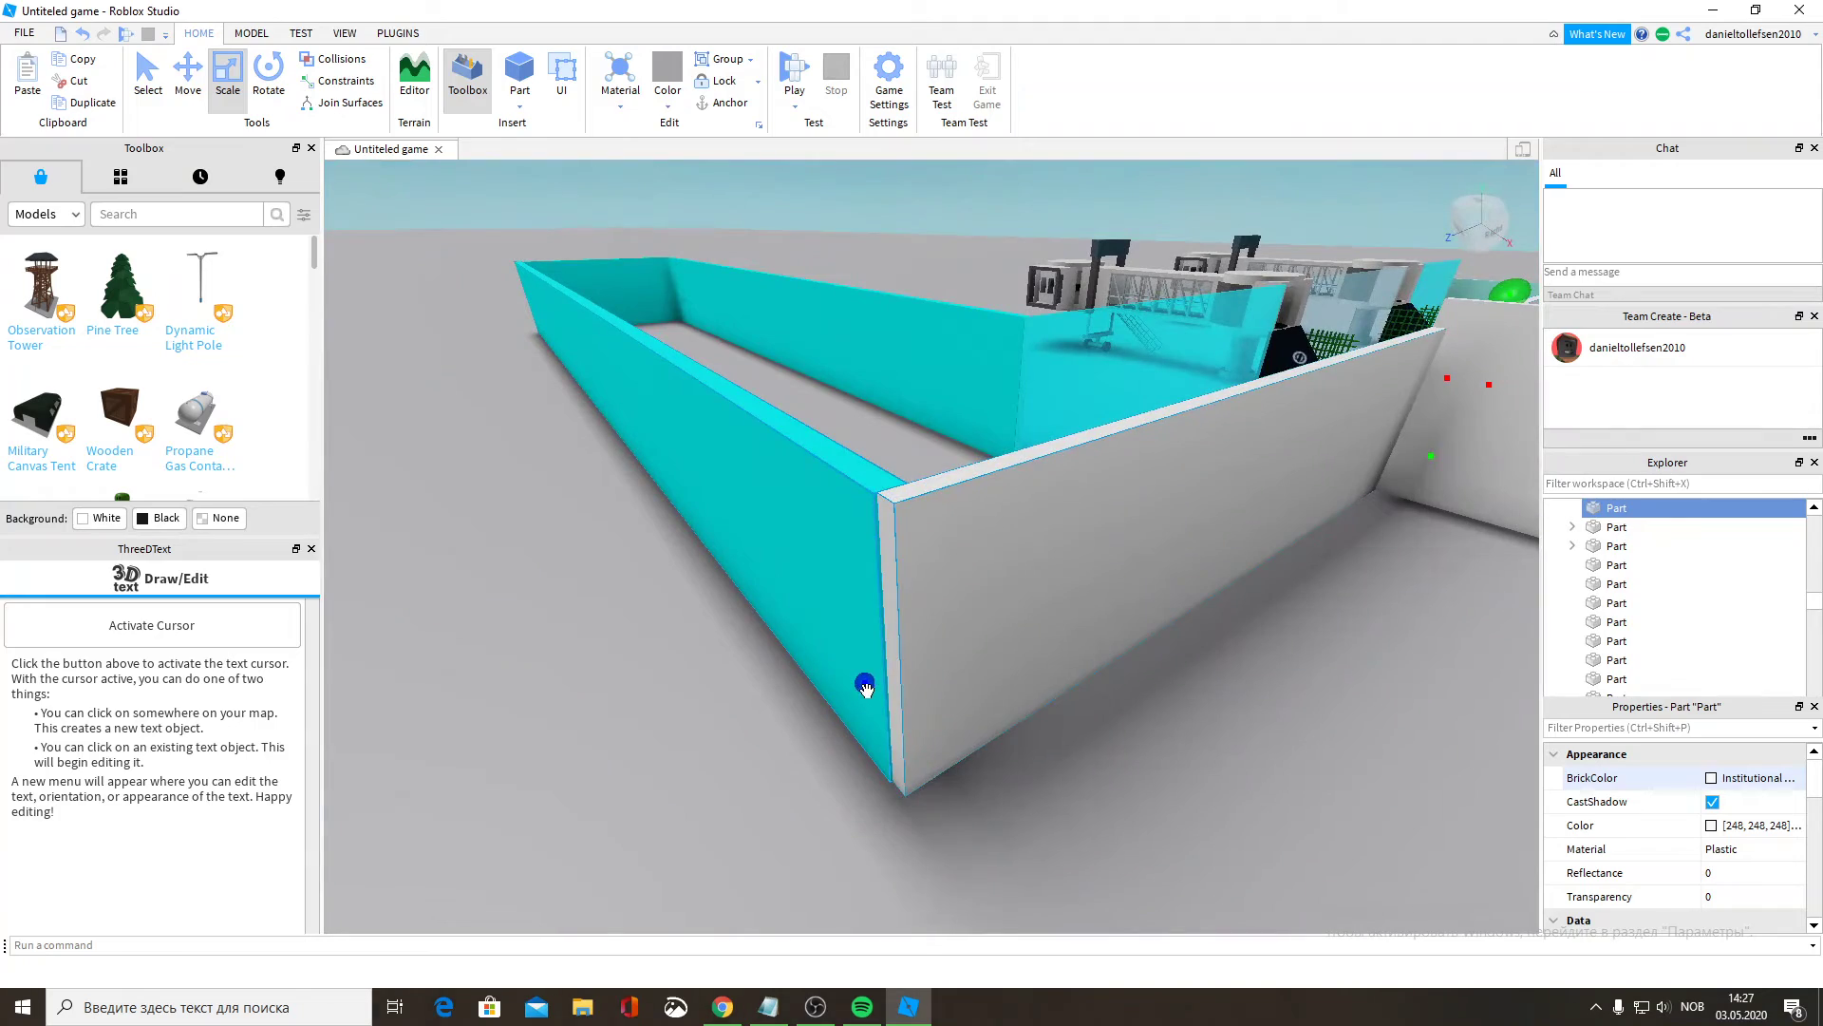
pyautogui.moveTo(866, 688); pyautogui.dragTo(871, 685)
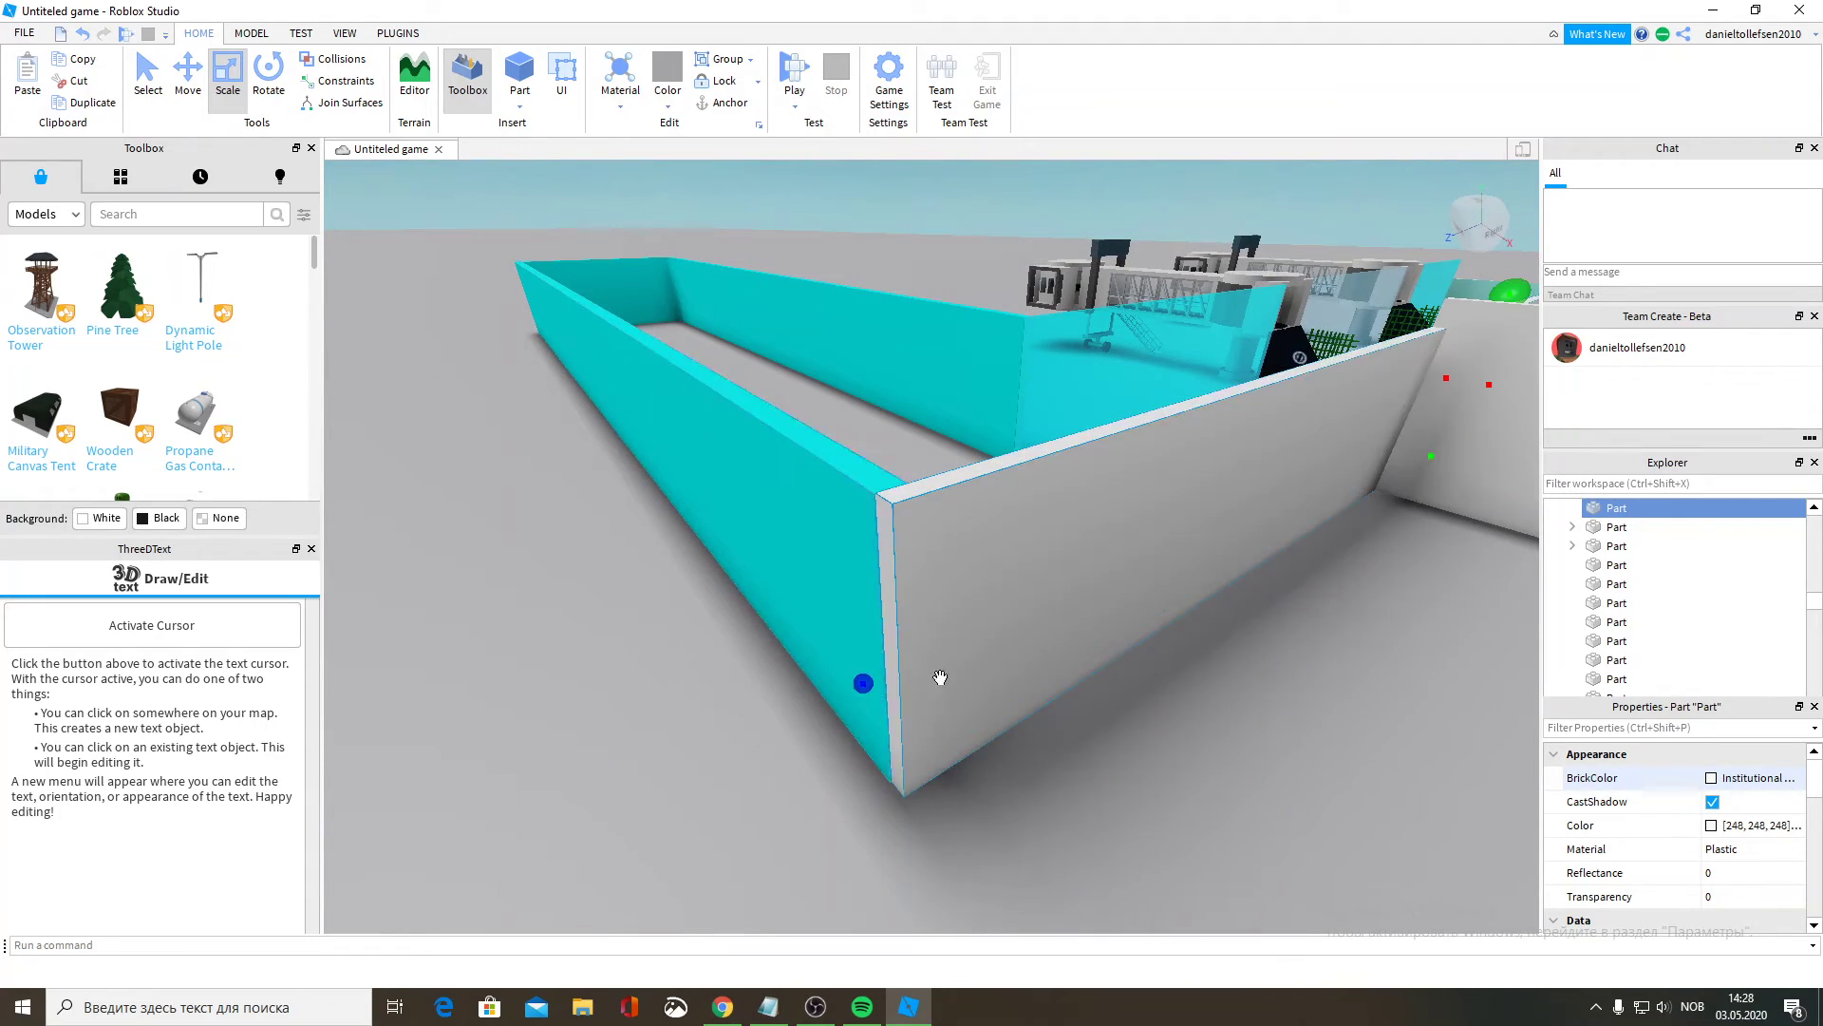
# Lower the long white wall beside the terminal seating area to the height of the adjoining white wall.
pyautogui.press('w')
pyautogui.moveTo(1000, 650); pyautogui.dragTo(1037, 612, button='right')
pyautogui.press('s')
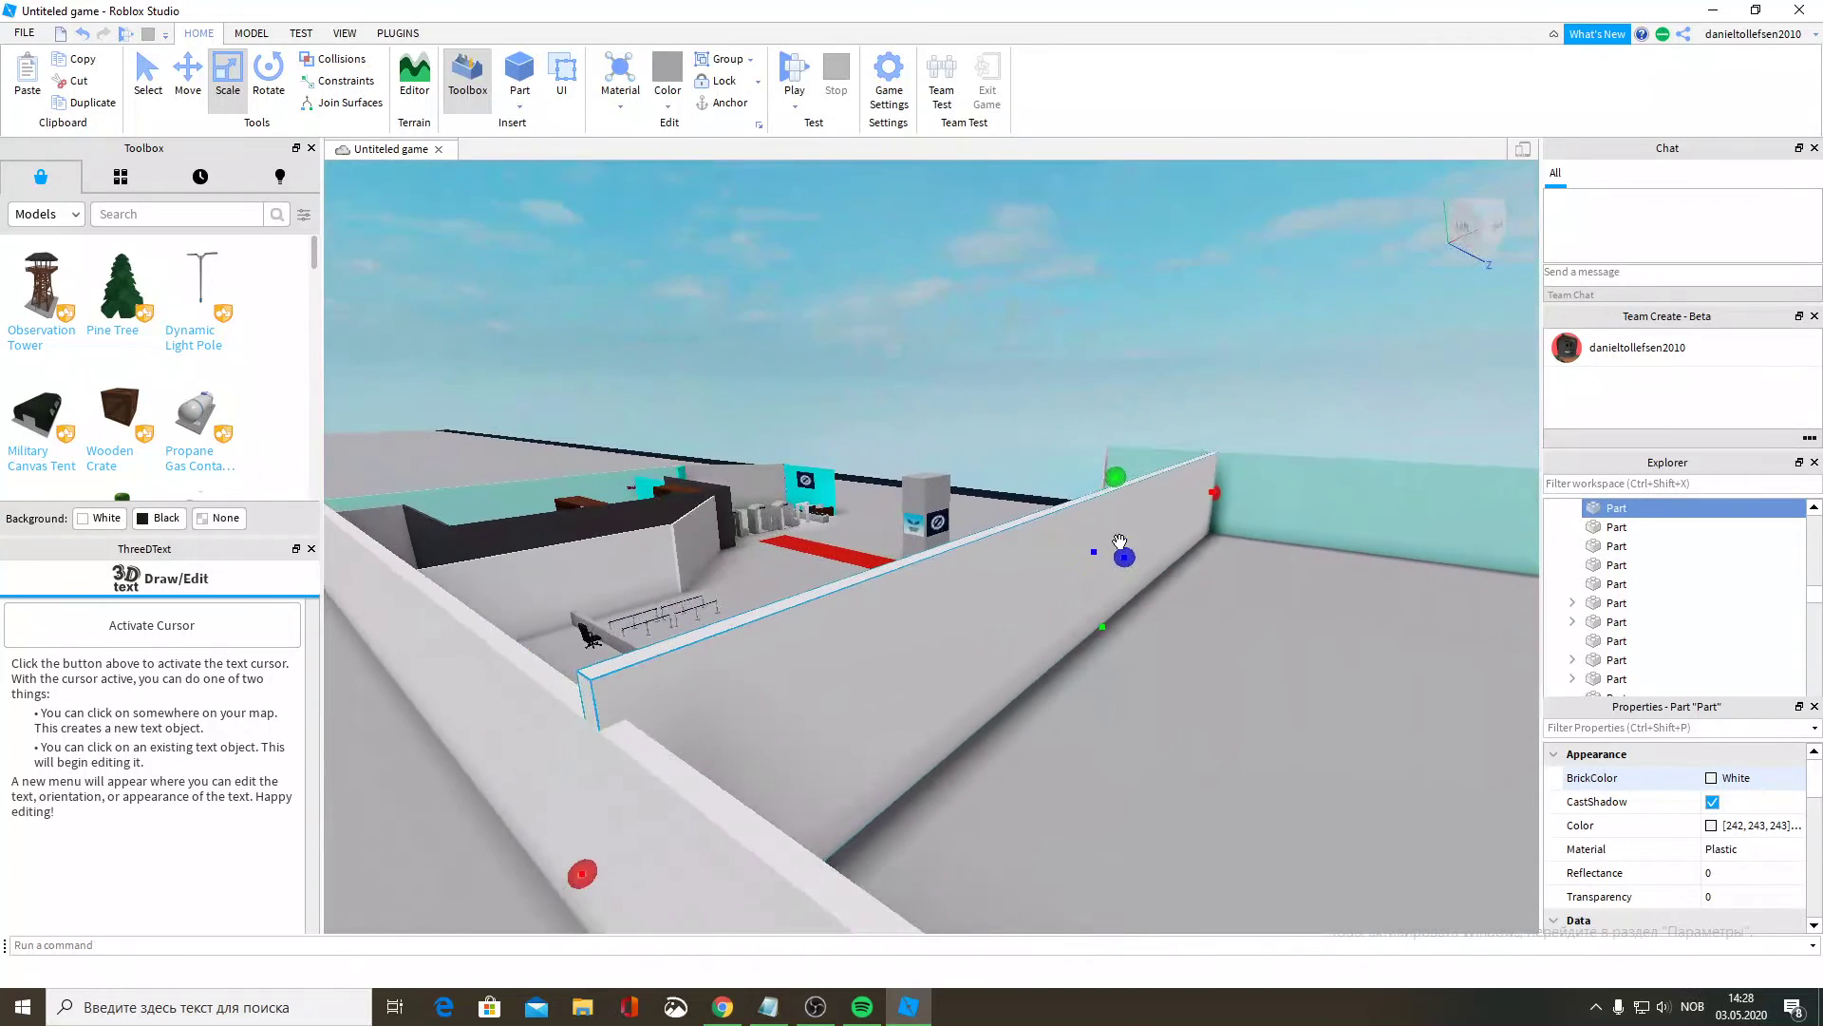
pyautogui.moveTo(1110, 483); pyautogui.dragTo(1111, 488)
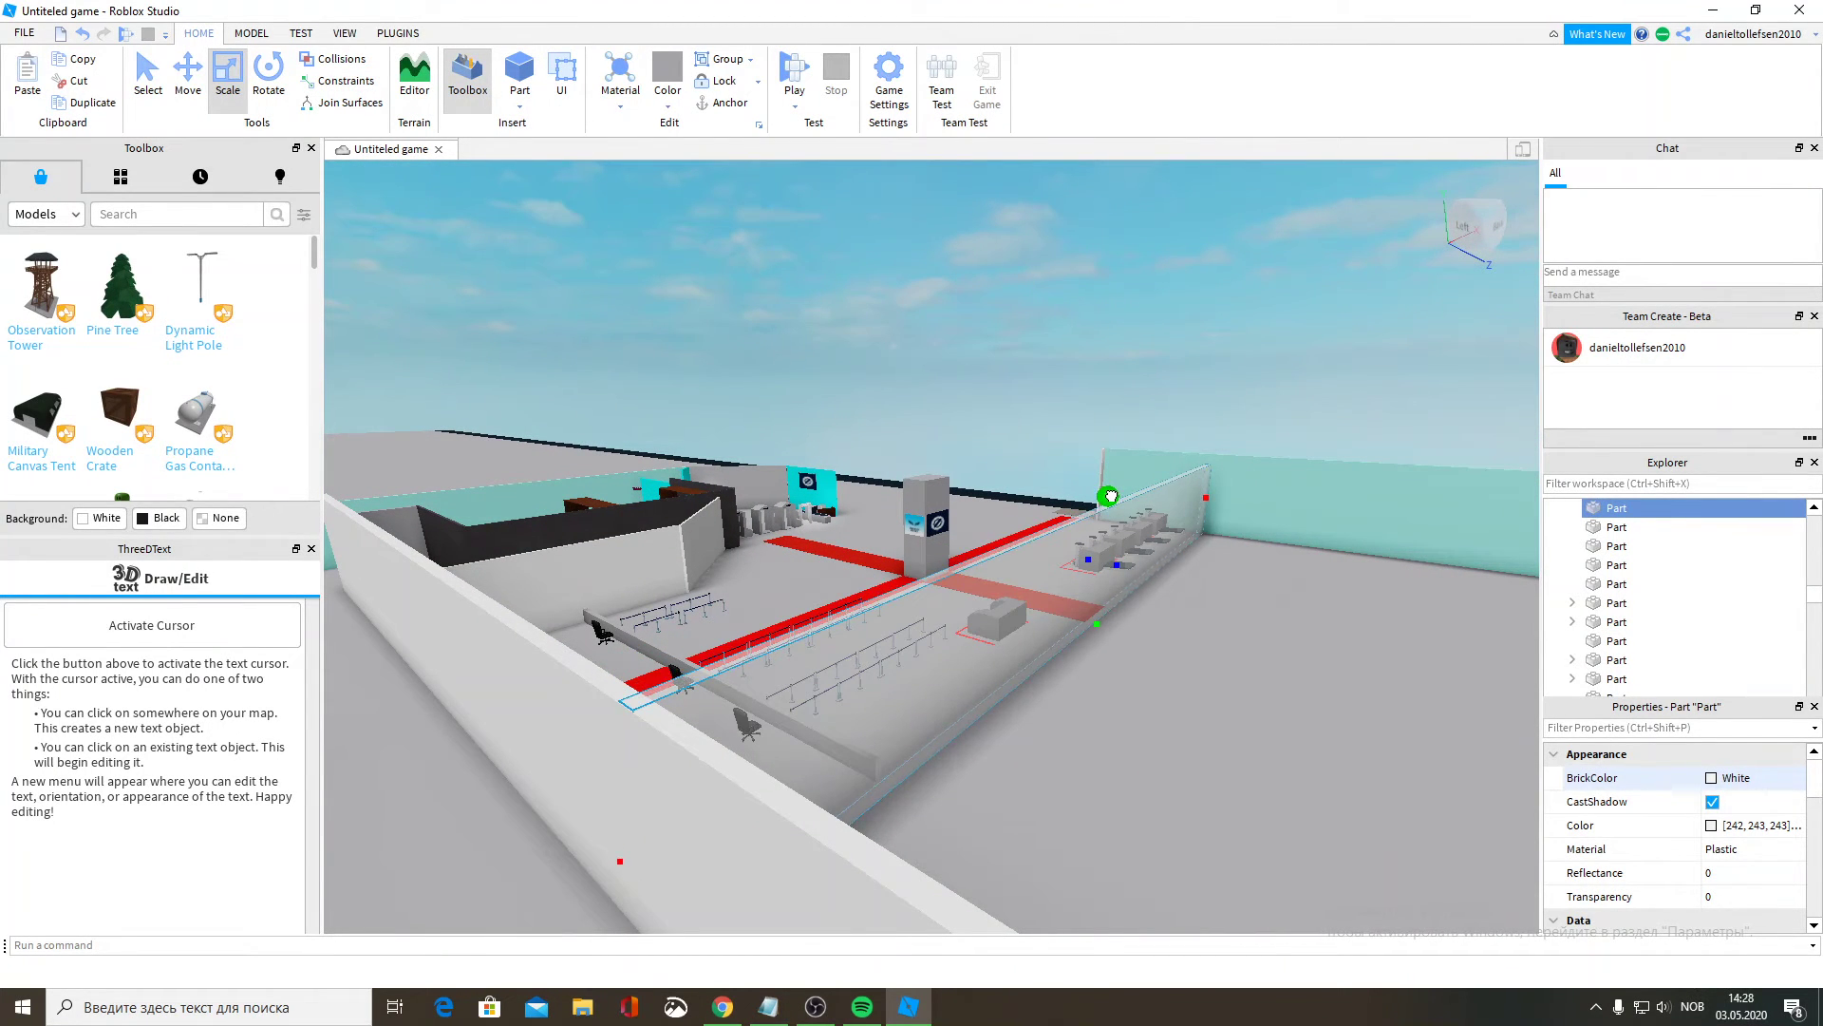
# Lower the long Pastel blue-green glass wall to the height of the white wall that meets it.
pyautogui.scroll(10, 1102, 497)
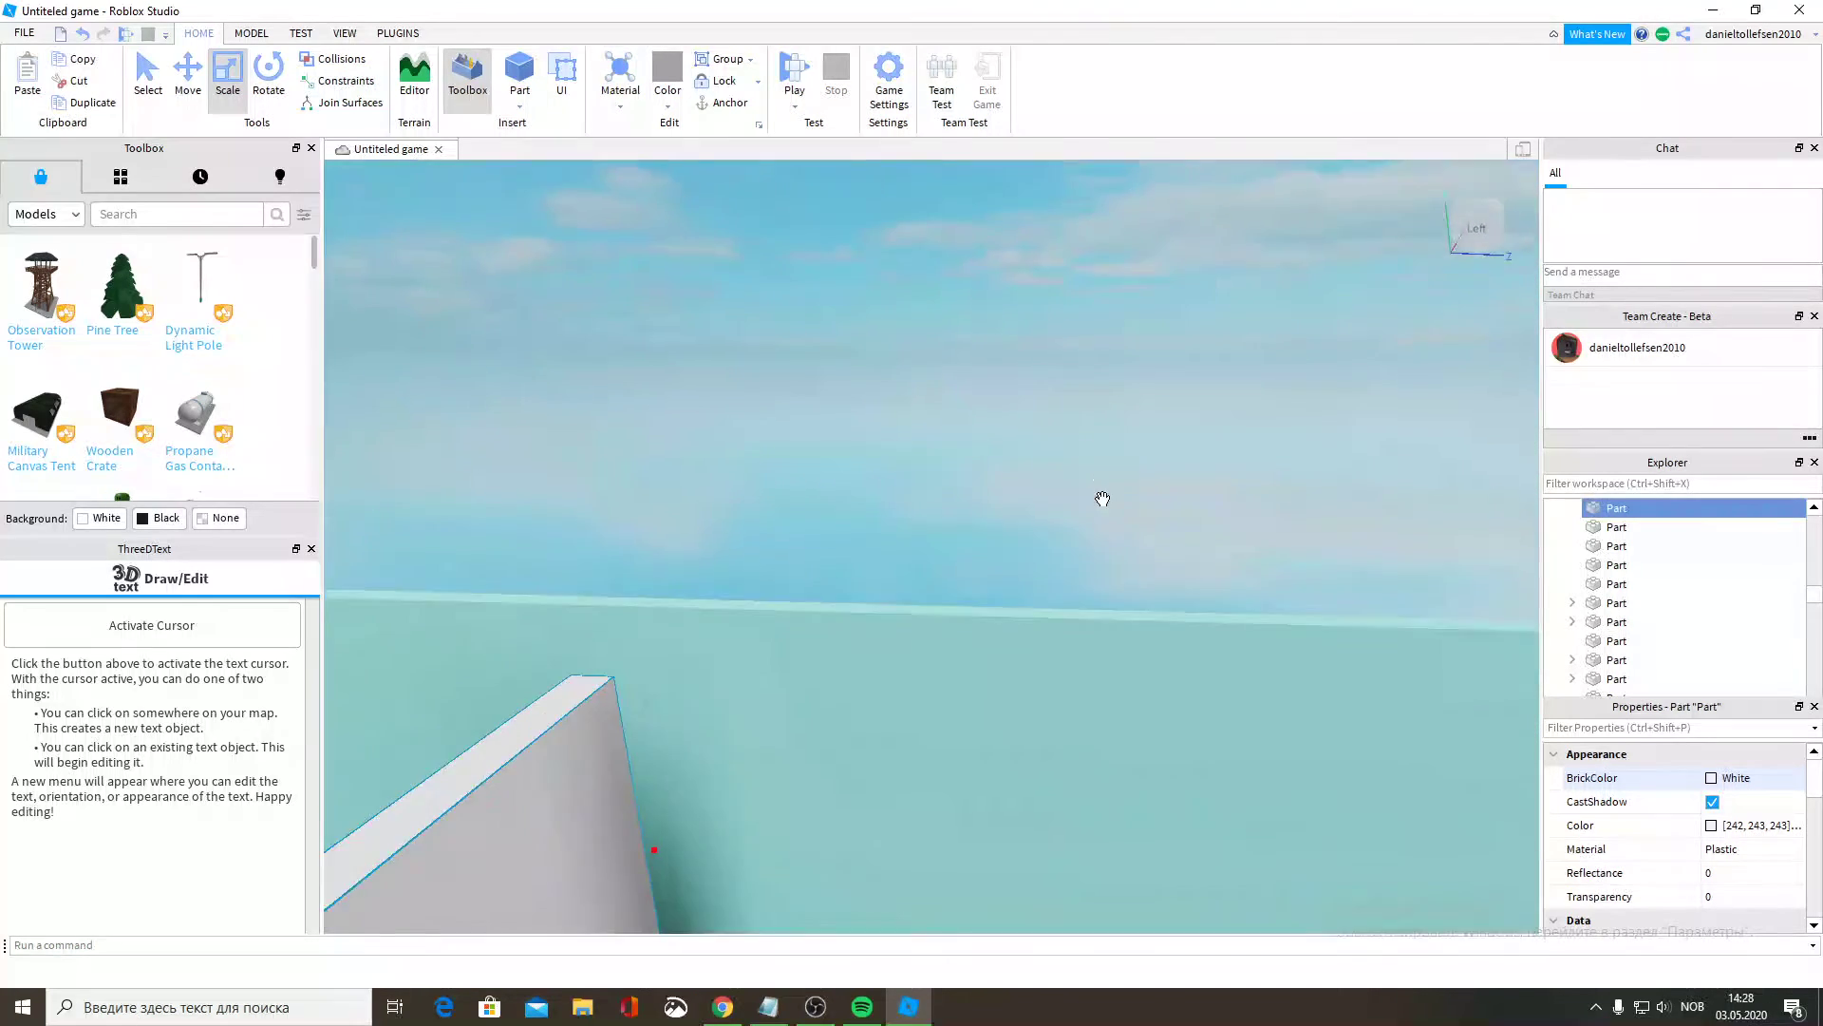
pyautogui.scroll(-5, 1079, 558)
pyautogui.moveTo(1102, 499); pyautogui.dragTo(1223, 513, button='right')
pyautogui.click(1130, 532)
pyautogui.scroll(-2, 1183, 508)
pyautogui.moveTo(1191, 512); pyautogui.dragTo(1187, 528)
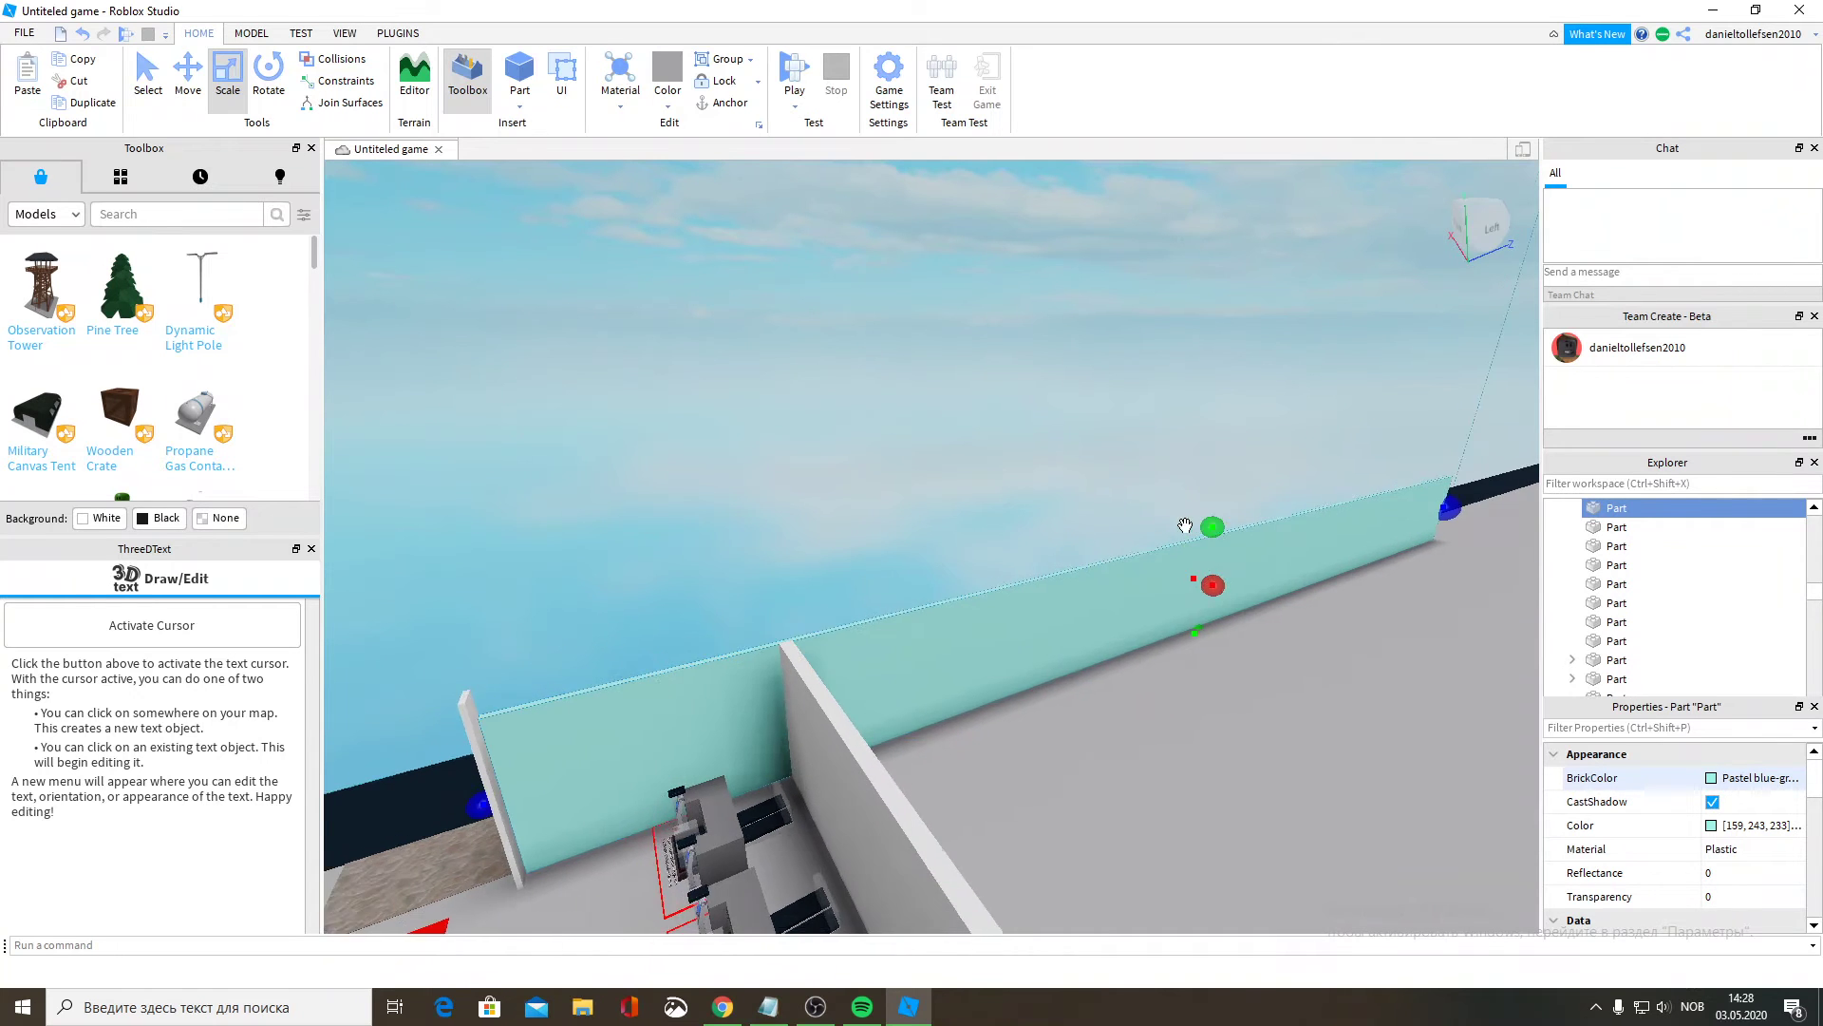
# Lower the short white wall at the end of the Pastel blue-green wall to match its height.
pyautogui.scroll(4, 1148, 543)
pyautogui.moveTo(1148, 543); pyautogui.dragTo(1149, 544, button='right')
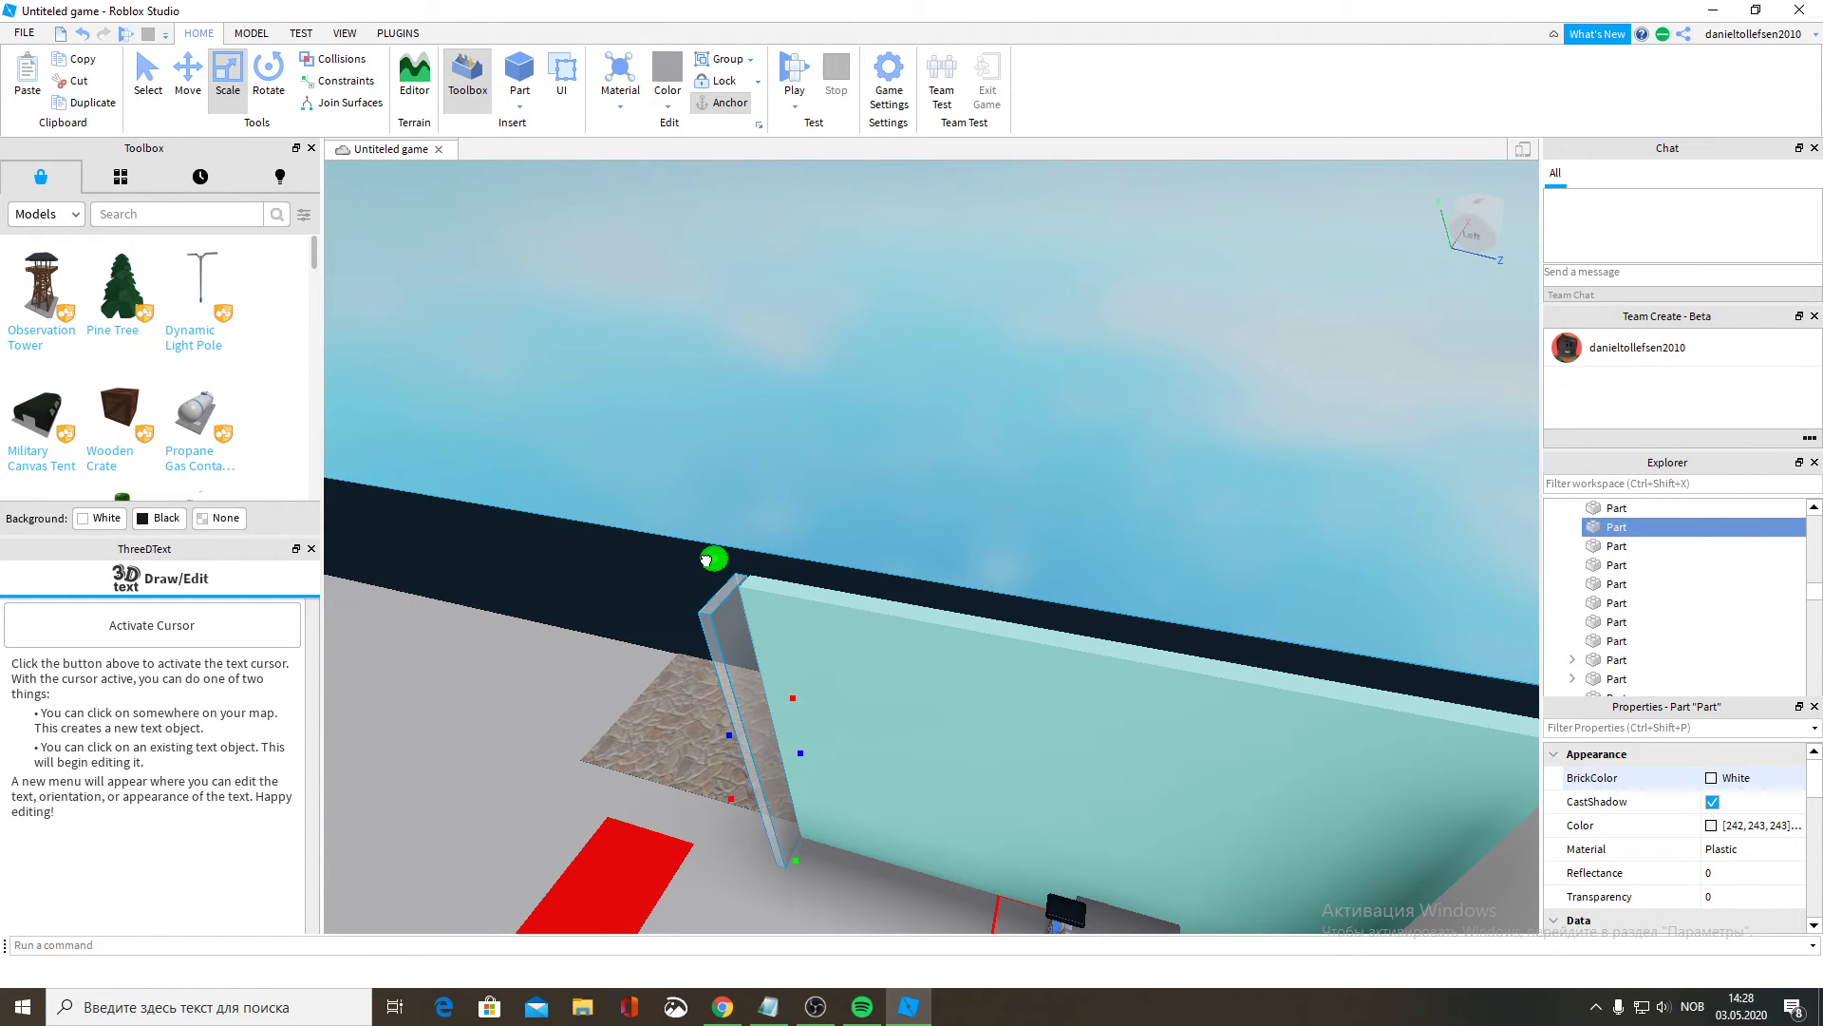
pyautogui.moveTo(705, 561); pyautogui.dragTo(691, 562, button='right')
pyautogui.scroll(8, 940, 630)
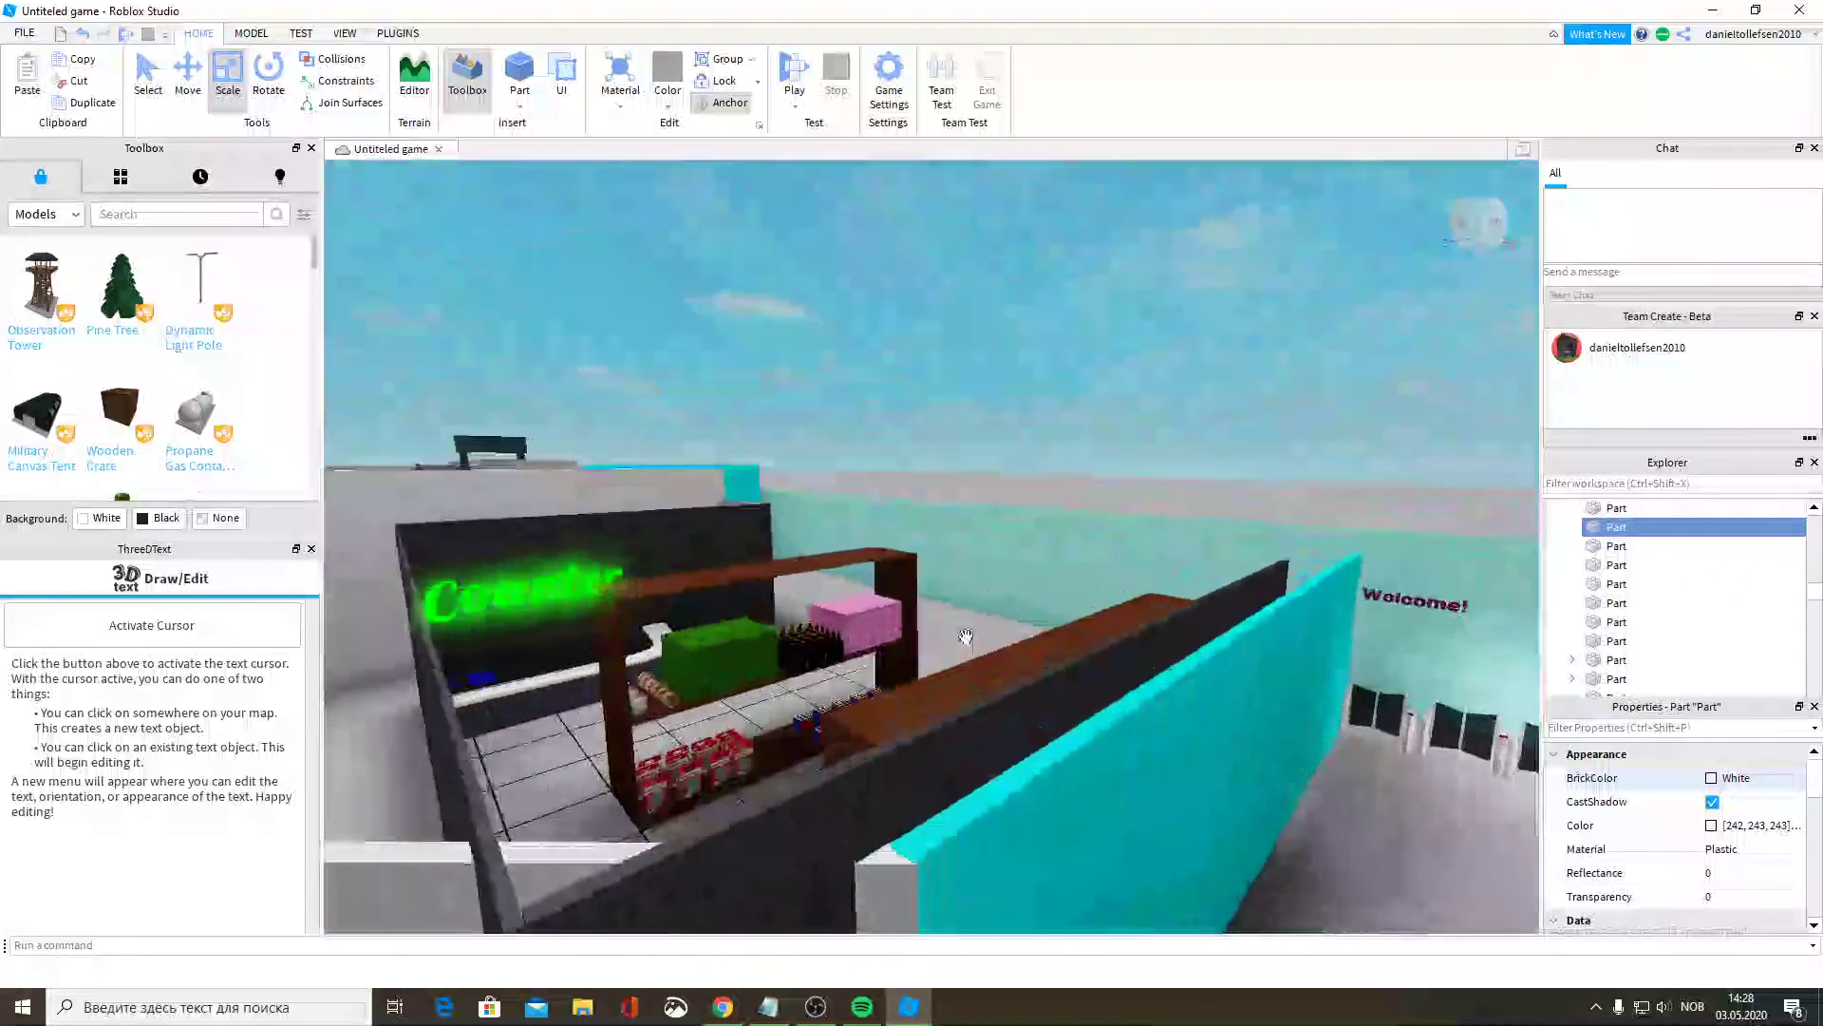
# Raise the Pastel blue-green wall that joins the Toothpaste wall on the other side of the terminal.
pyautogui.moveTo(965, 636)
pyautogui.mouseDown(button='right')
pyautogui.moveTo(944, 630)
pyautogui.moveTo(962, 604)
pyautogui.mouseUp(button='right')
pyautogui.scroll(-5, 957, 636)
pyautogui.scroll(6, 947, 632)
pyautogui.scroll(5, 946, 628)
pyautogui.scroll(-5, 946, 629)
pyautogui.click(961, 604)
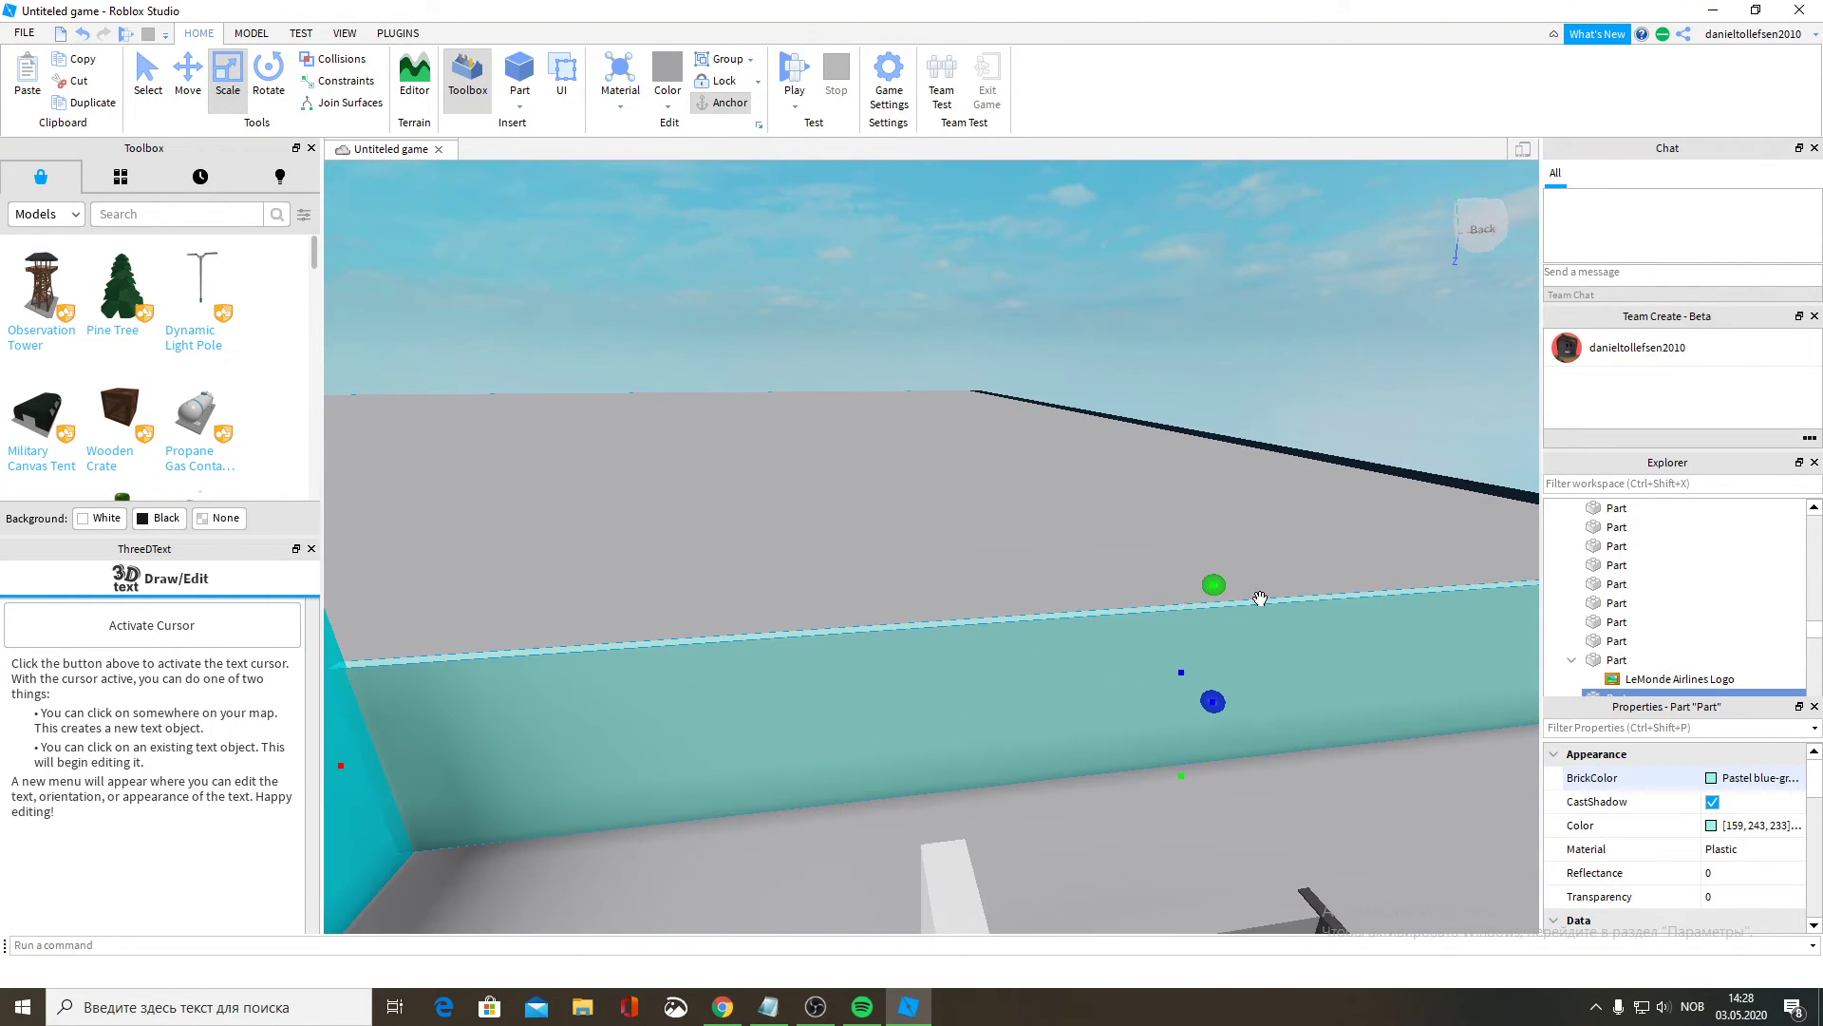
pyautogui.scroll(-1, 1260, 599)
pyautogui.moveTo(1181, 580); pyautogui.dragTo(1157, 524)
# Raise the grey wall beside the Toothpaste wall that carries the airline logo.
pyautogui.moveTo(1157, 524); pyautogui.dragTo(1159, 525, button='right')
pyautogui.click(1035, 597)
pyautogui.moveTo(1040, 590); pyautogui.dragTo(1041, 589, button='right')
pyautogui.moveTo(976, 548); pyautogui.dragTo(978, 453)
# Raise the Toothpaste wall with the airline logo to the height of the adjoining grey wall.
pyautogui.moveTo(1000, 459); pyautogui.dragTo(1002, 461, button='right')
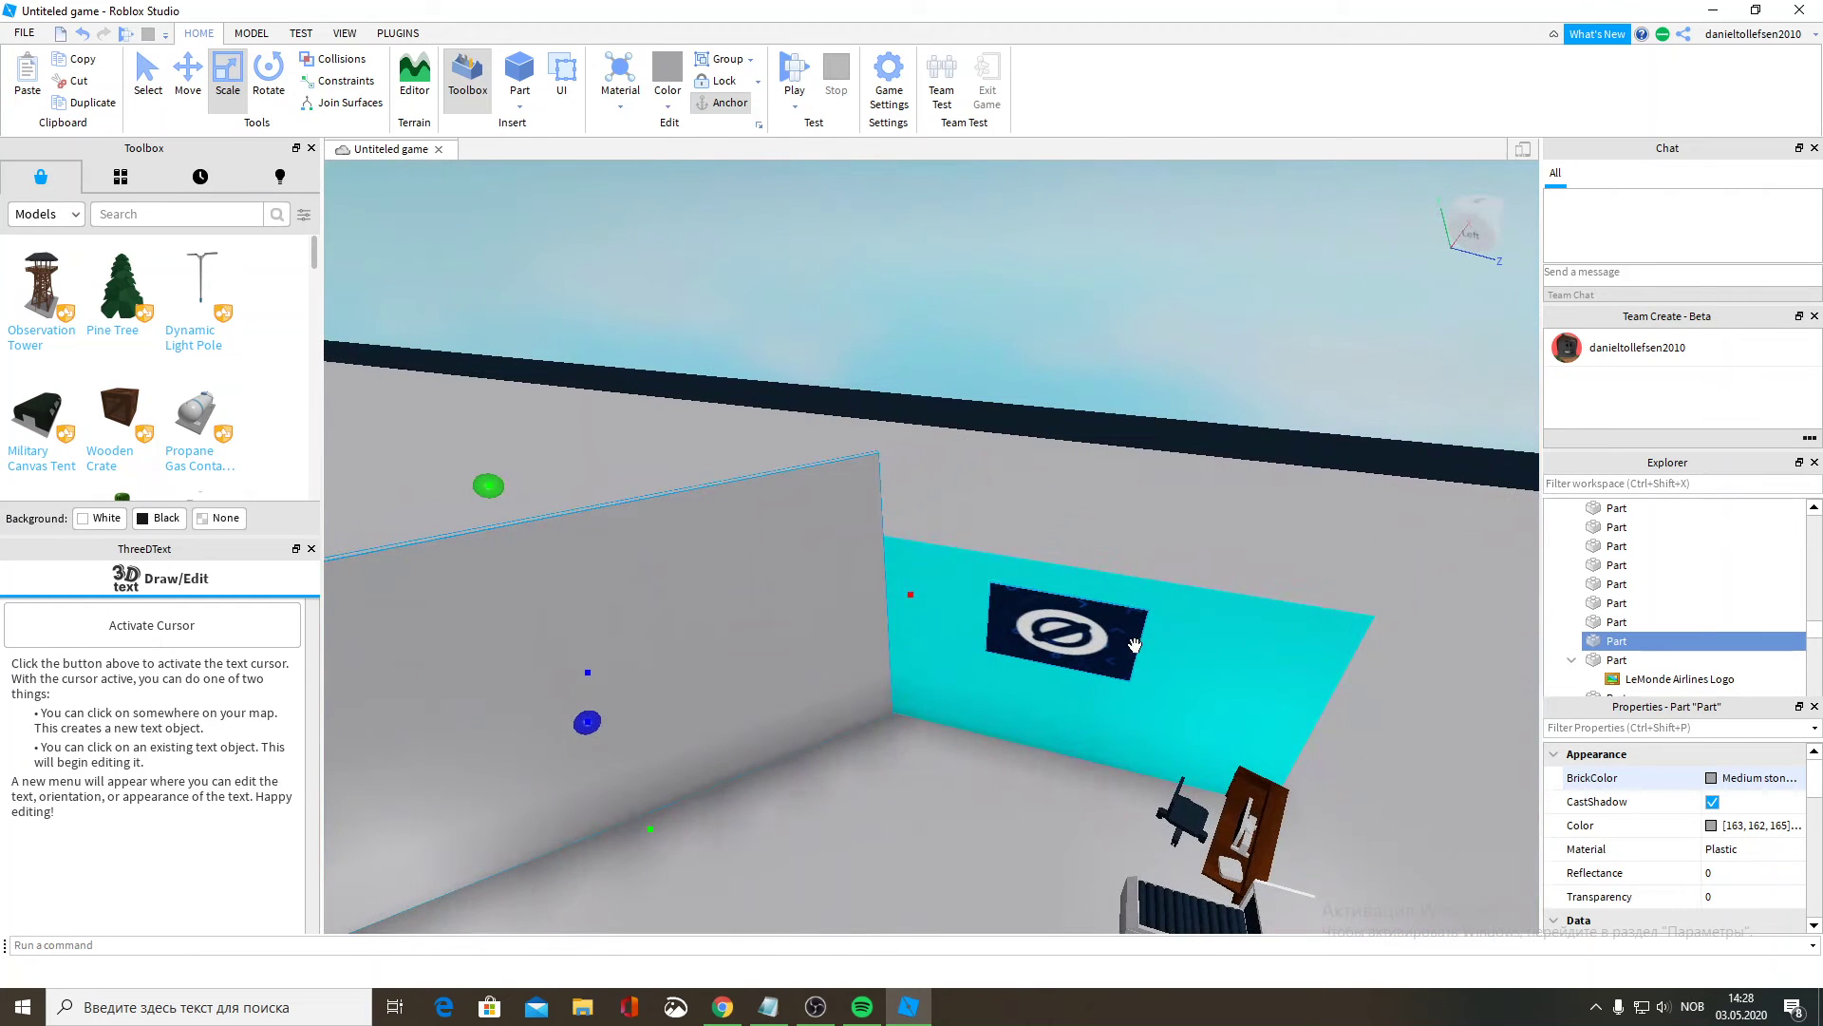
pyautogui.click(1151, 647)
pyautogui.moveTo(1104, 536); pyautogui.dragTo(1089, 444)
pyautogui.moveTo(1108, 512); pyautogui.dragTo(996, 498, button='right')
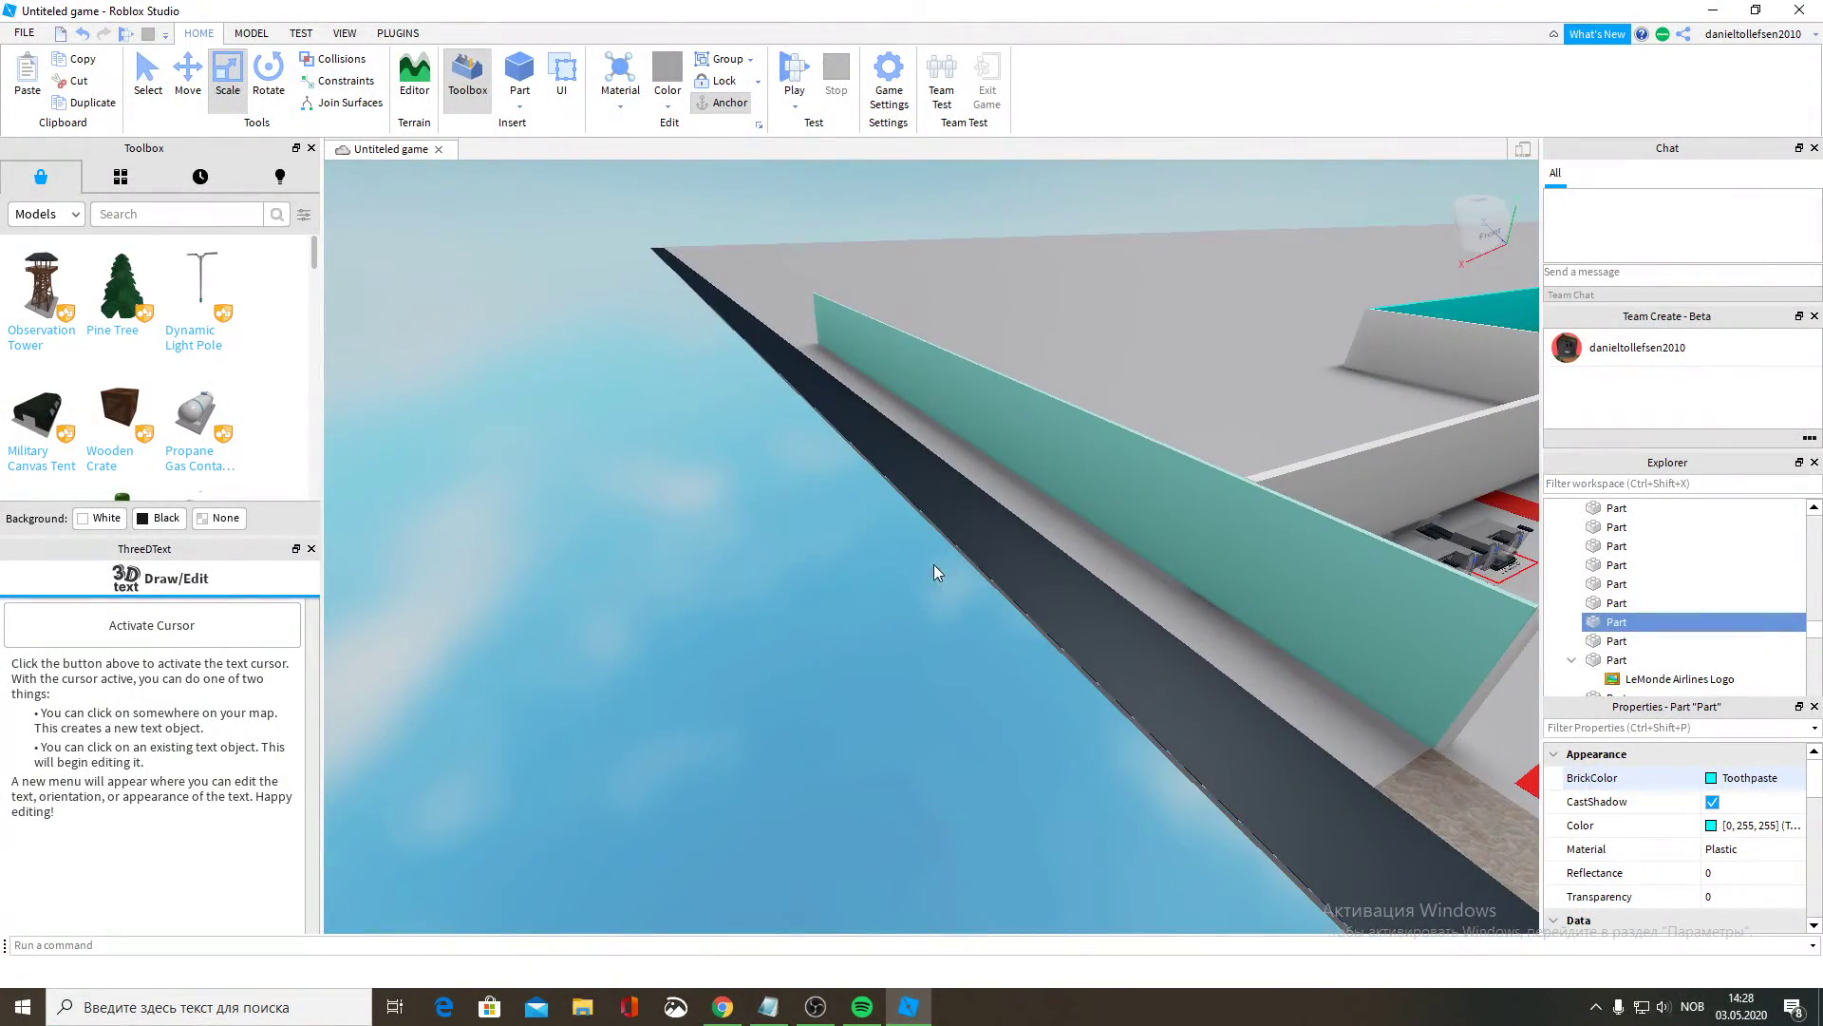
# Inspect the raised outer walls and the terminal interior from outside and above.
pyautogui.moveTo(936, 571); pyautogui.dragTo(949, 551, button='right')
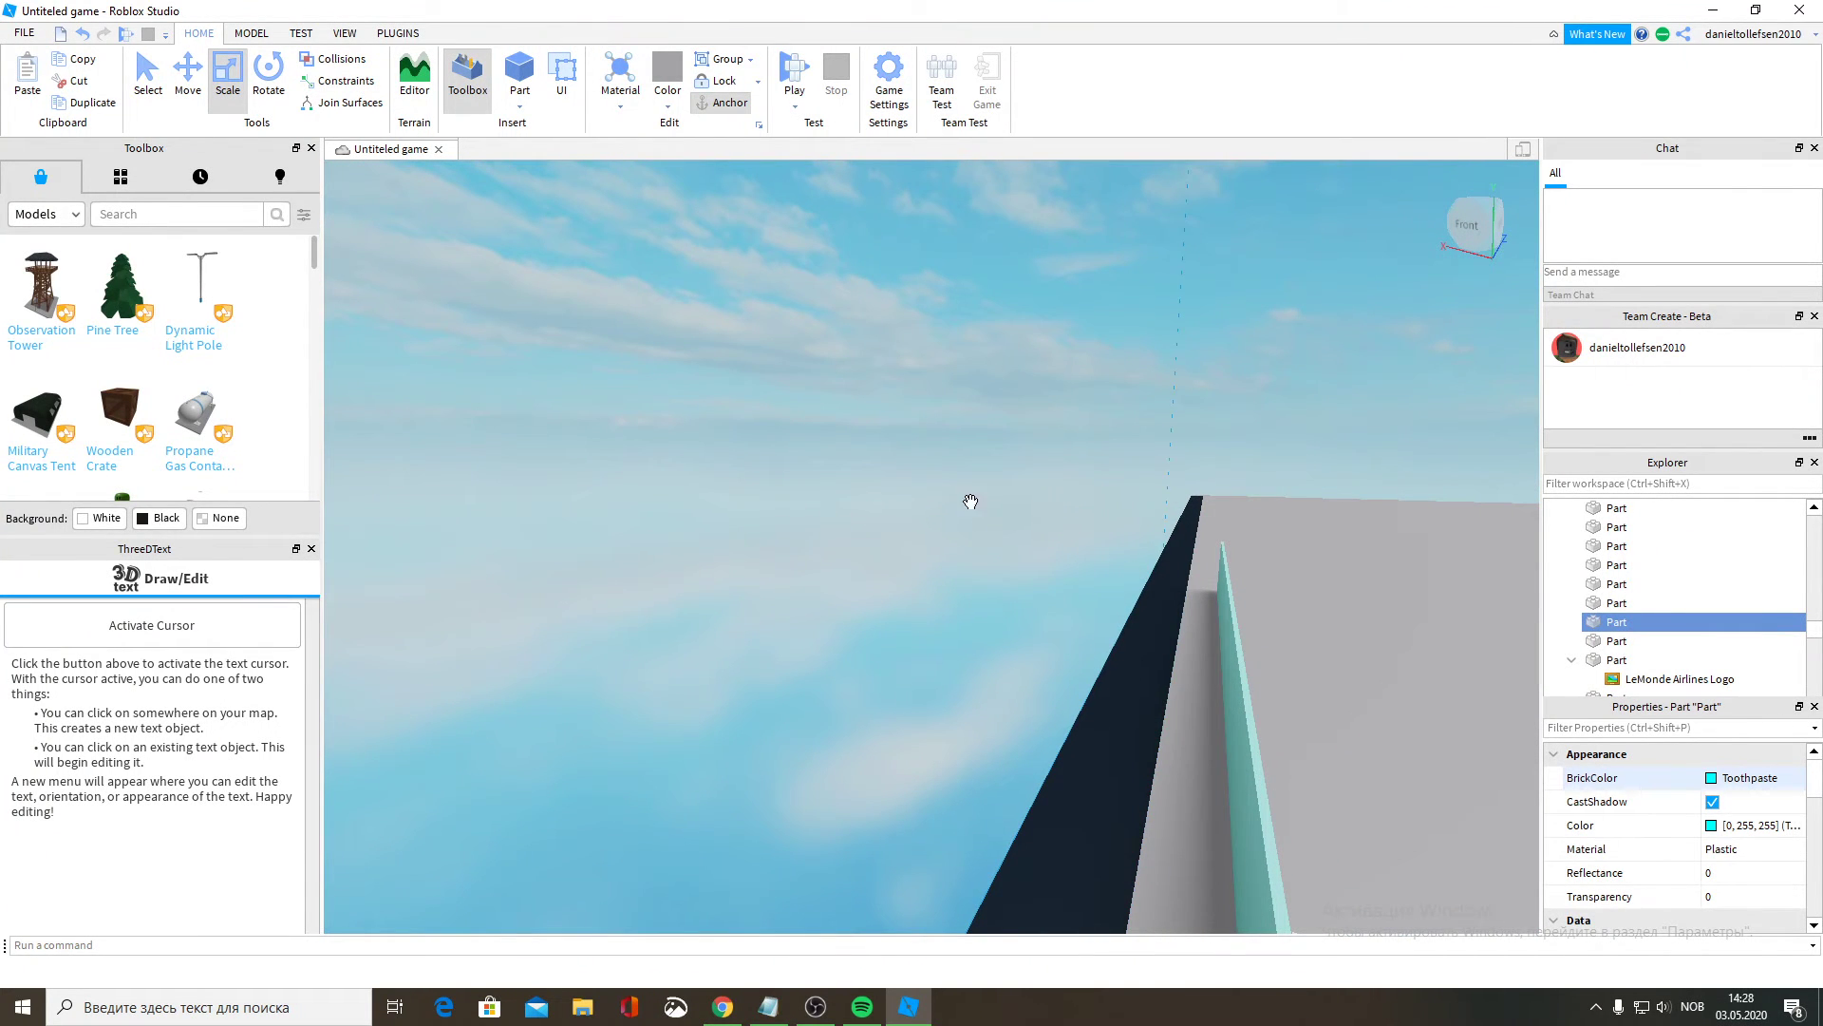
pyautogui.moveTo(977, 436); pyautogui.dragTo(1198, 555, button='right')
pyautogui.press('w')
pyautogui.press('s')
pyautogui.click(1103, 550)
pyautogui.press('w')
pyautogui.press('w')
pyautogui.press('w')
pyautogui.press('s')
pyautogui.press('w')
pyautogui.press('w')
pyautogui.press('w')
pyautogui.press('s')
pyautogui.press('d')
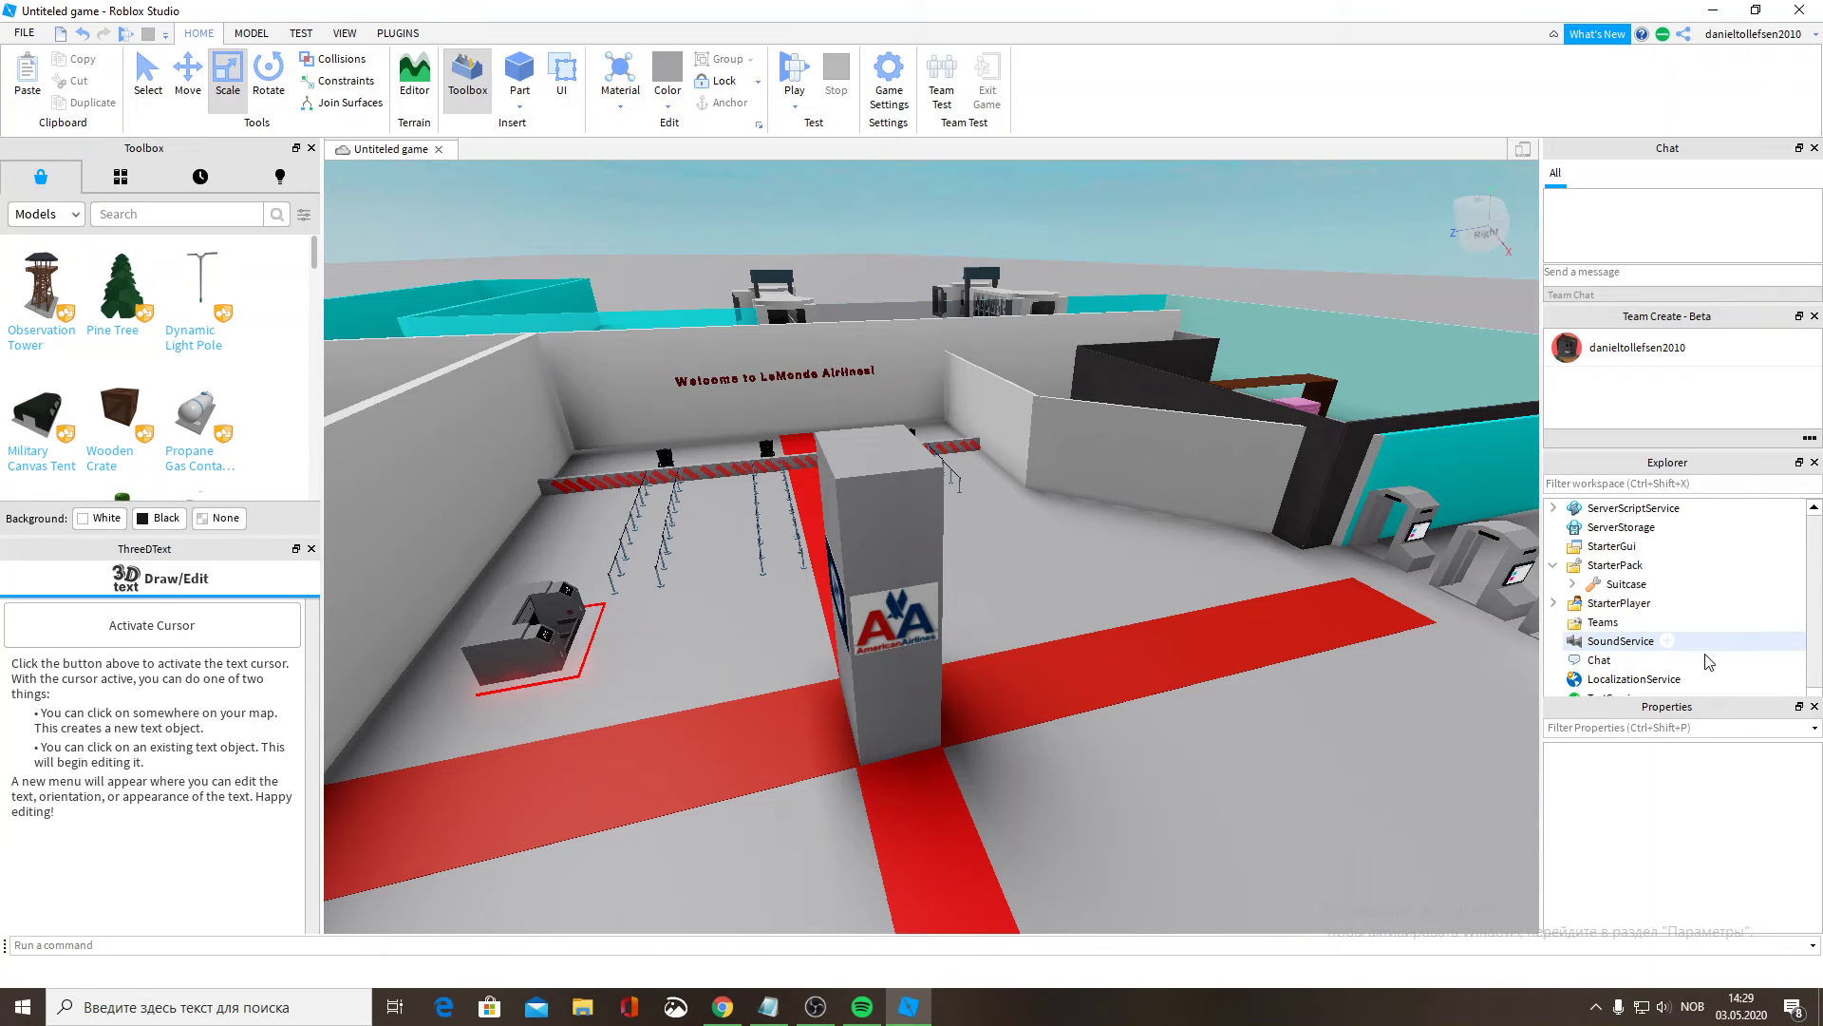
# Move the Tool with the Lapis blue part from the Workspace in the shop into ServerStorage.
pyautogui.moveTo(1132, 629); pyautogui.dragTo(1132, 625, button='right')
pyautogui.press('w')
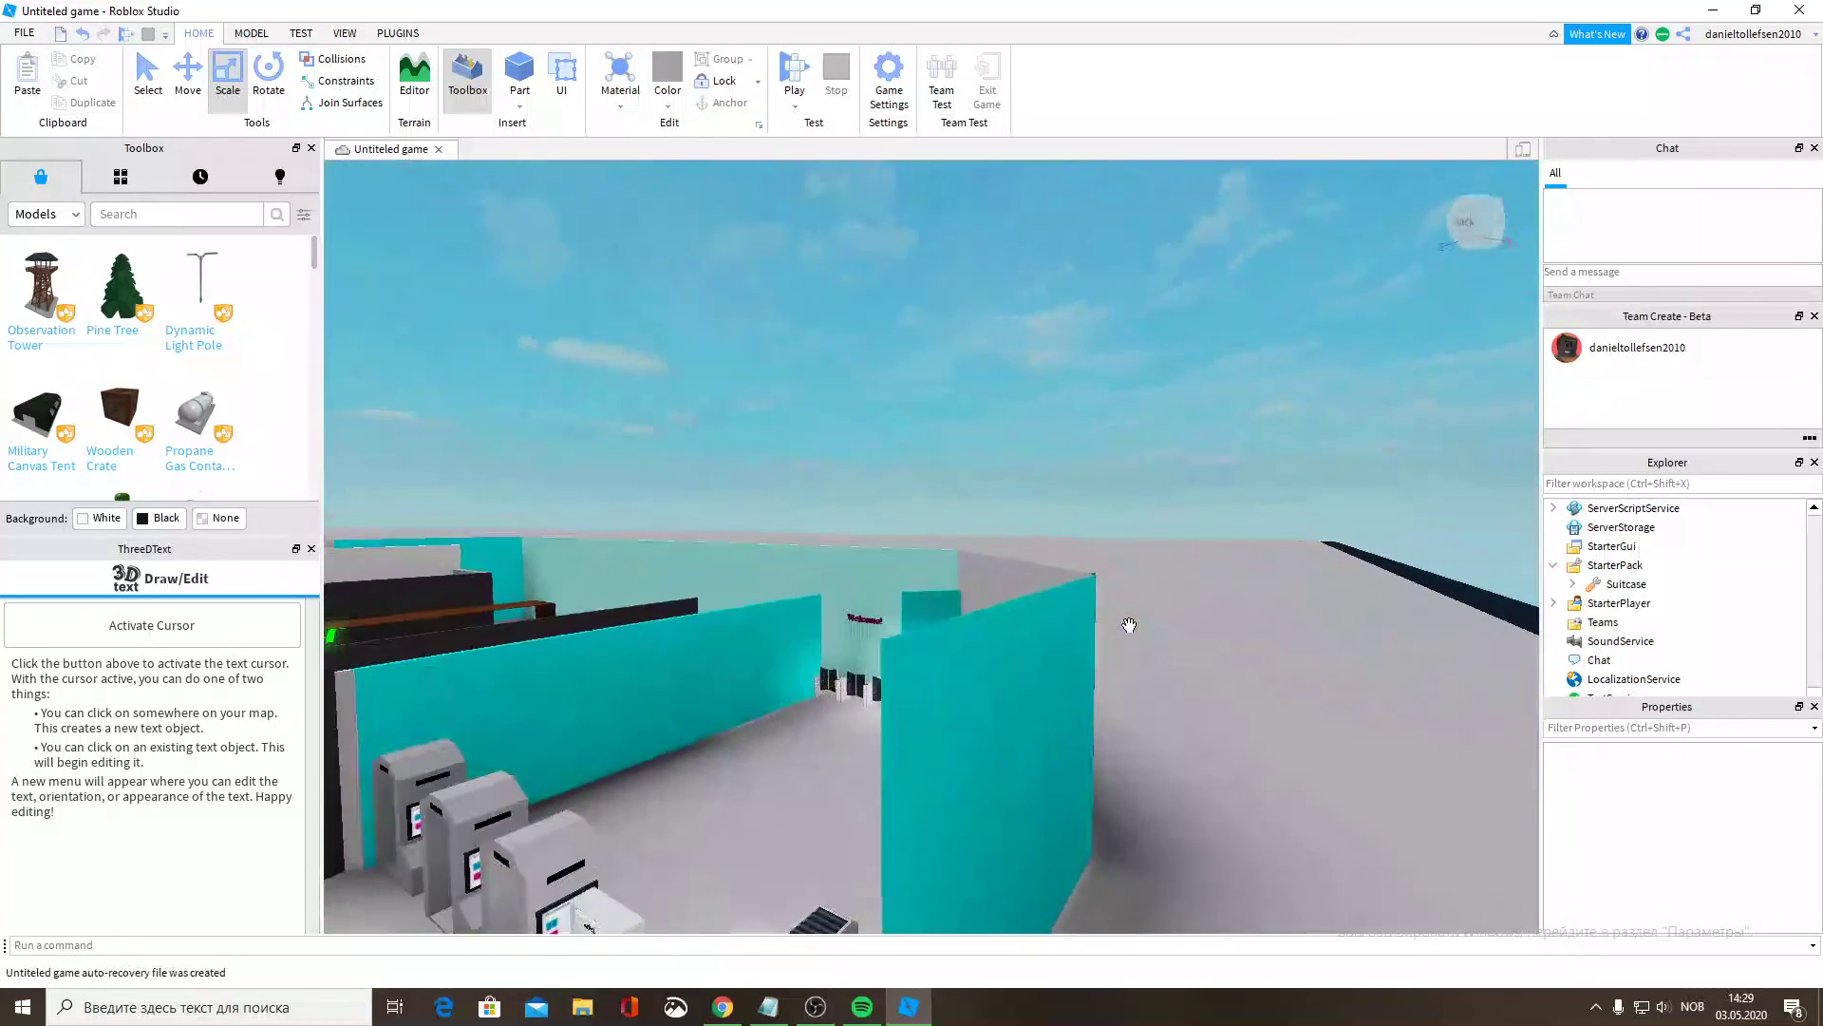
pyautogui.press('a')
pyautogui.scroll(4, 1659, 630)
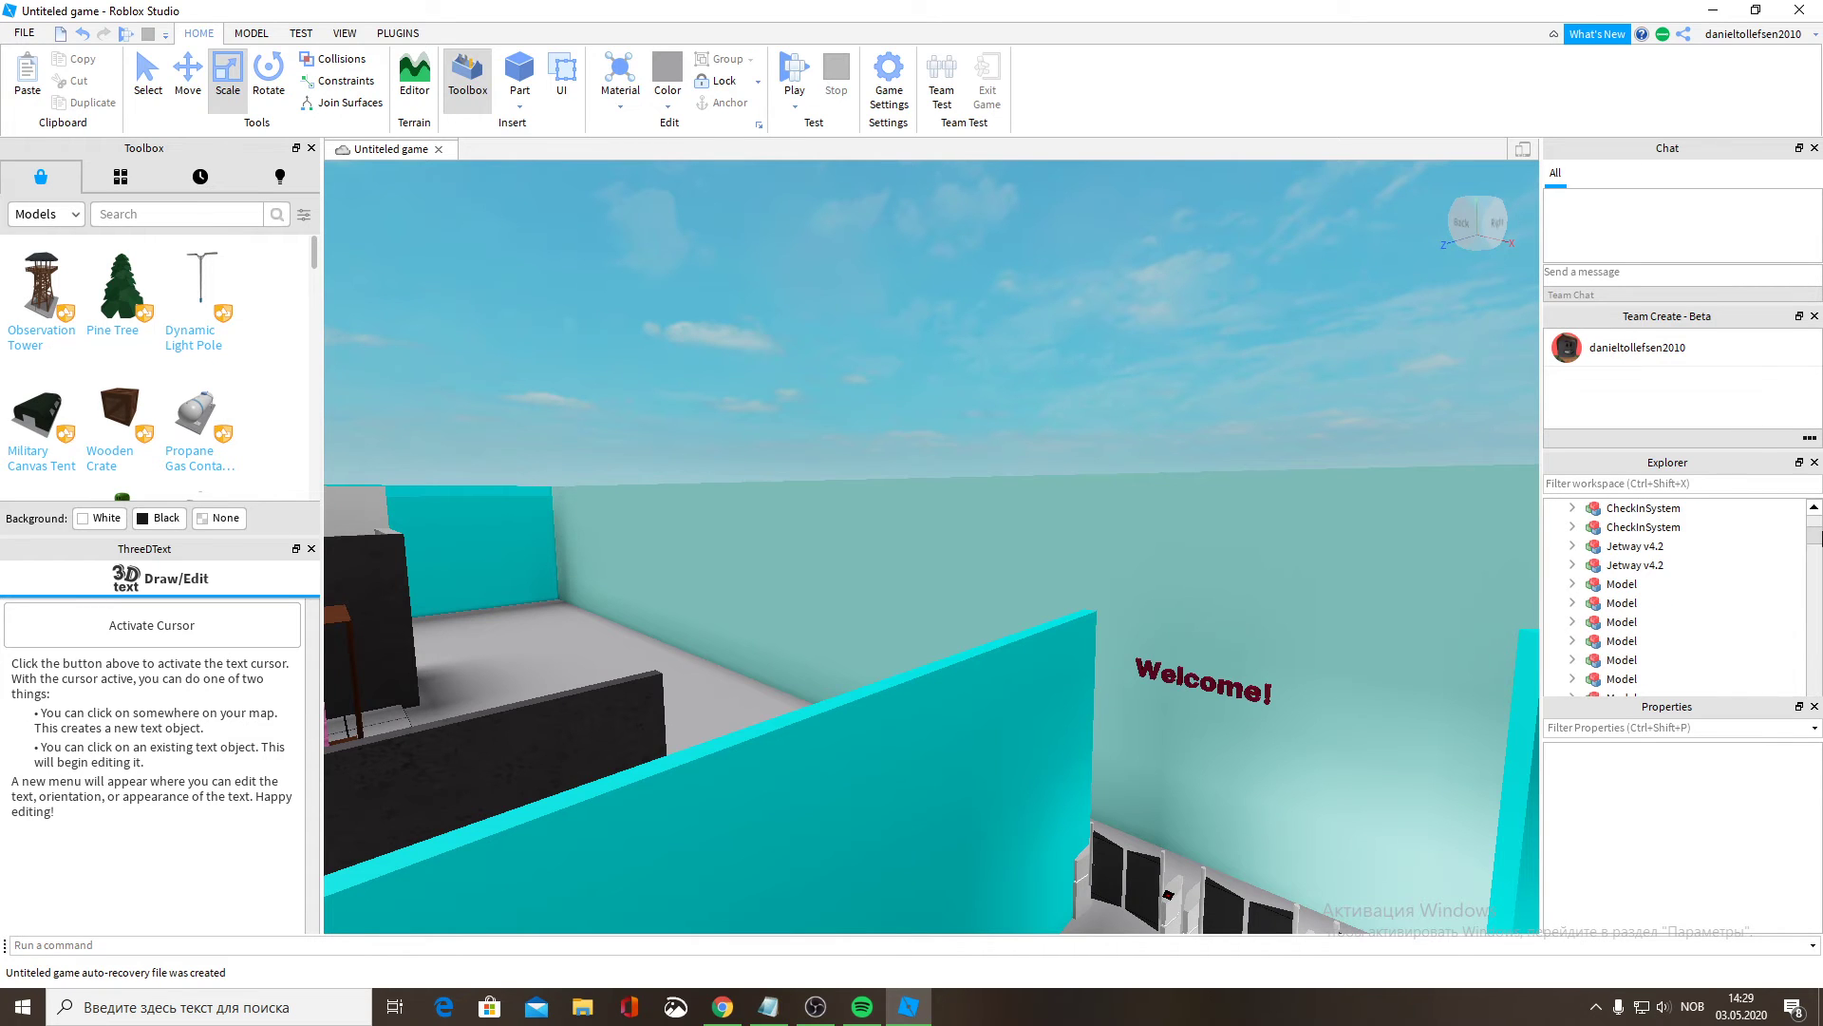
pyautogui.press('w')
pyautogui.moveTo(916, 452); pyautogui.dragTo(916, 453, button='right')
pyautogui.press('w')
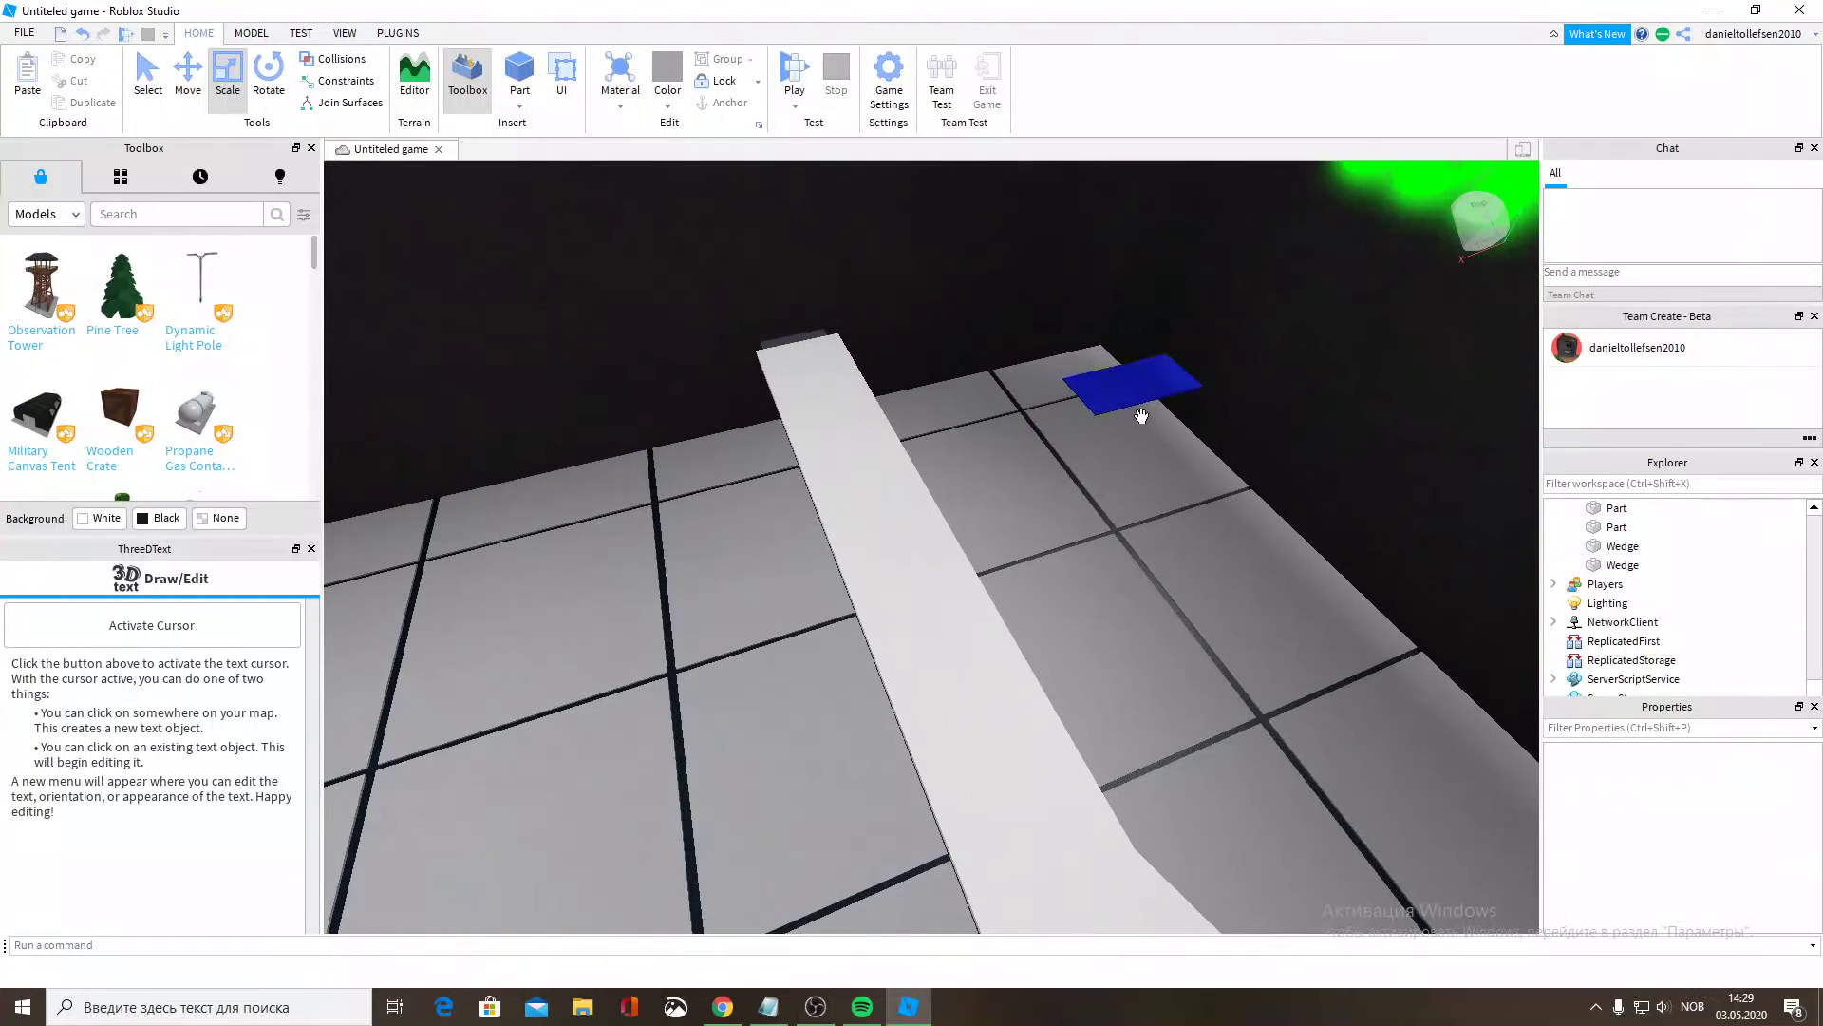
pyautogui.click(1128, 387)
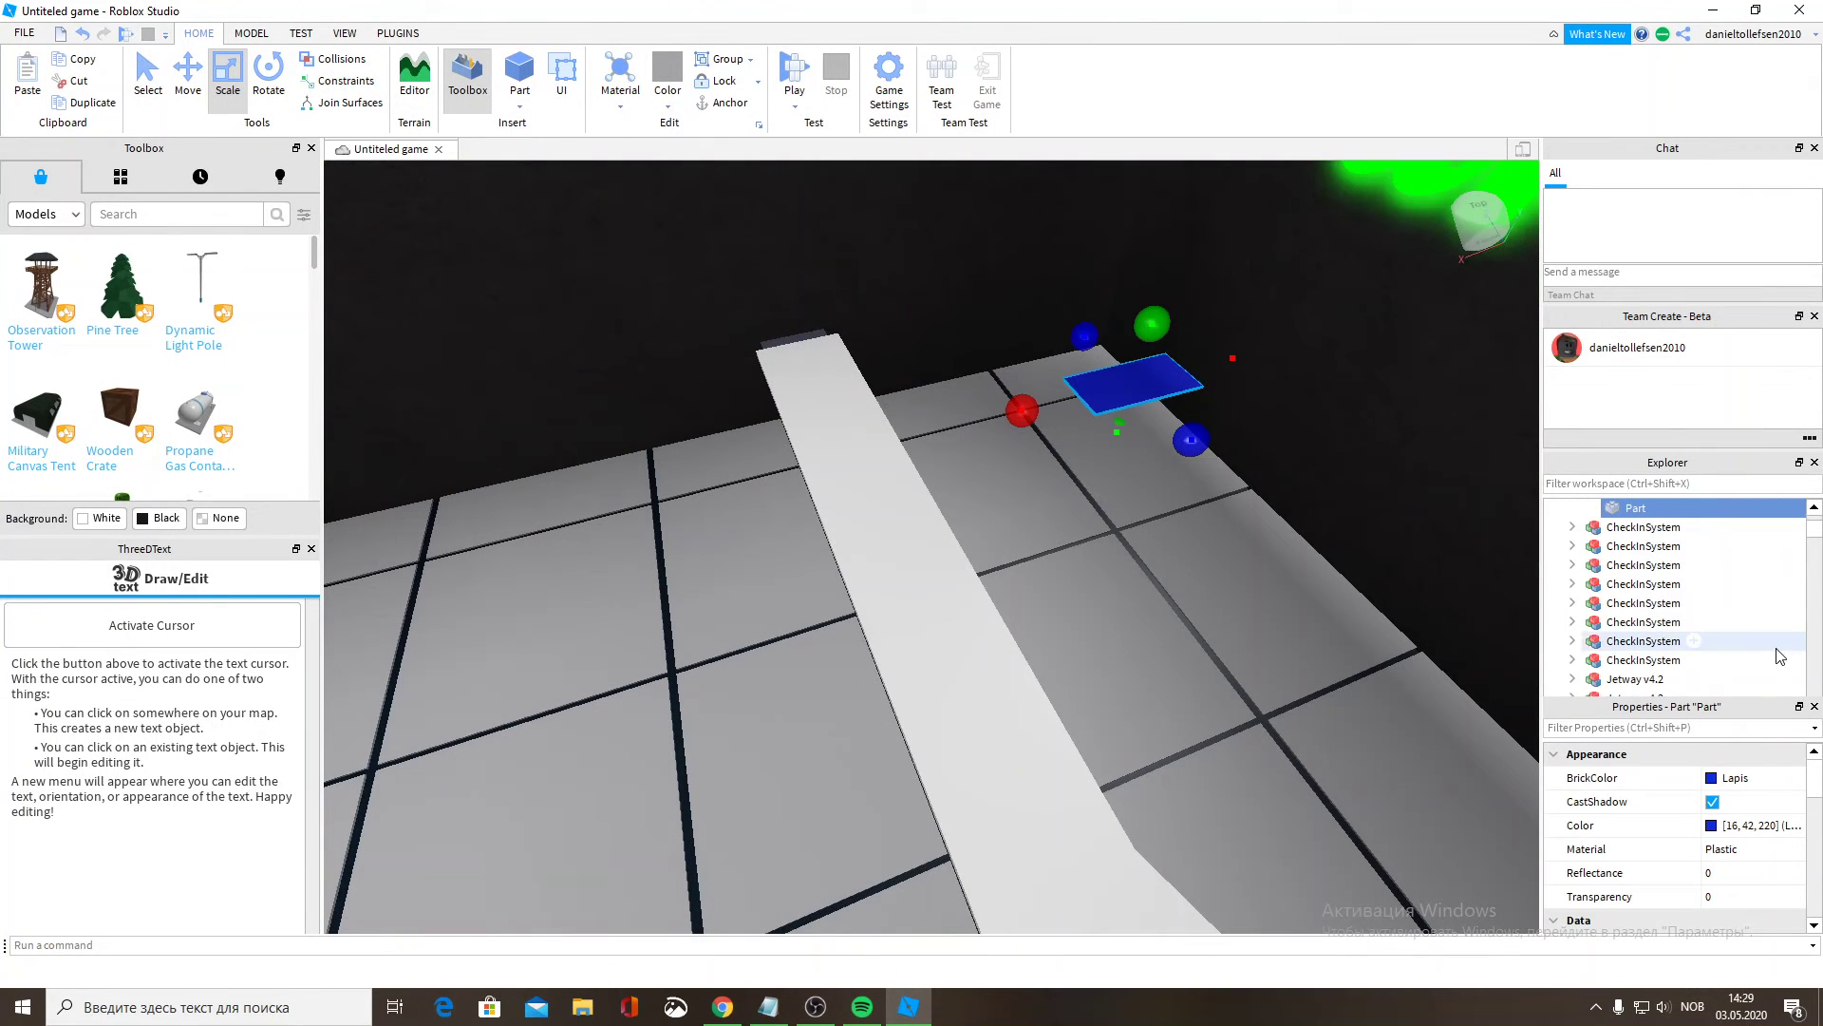
pyautogui.click(1617, 547)
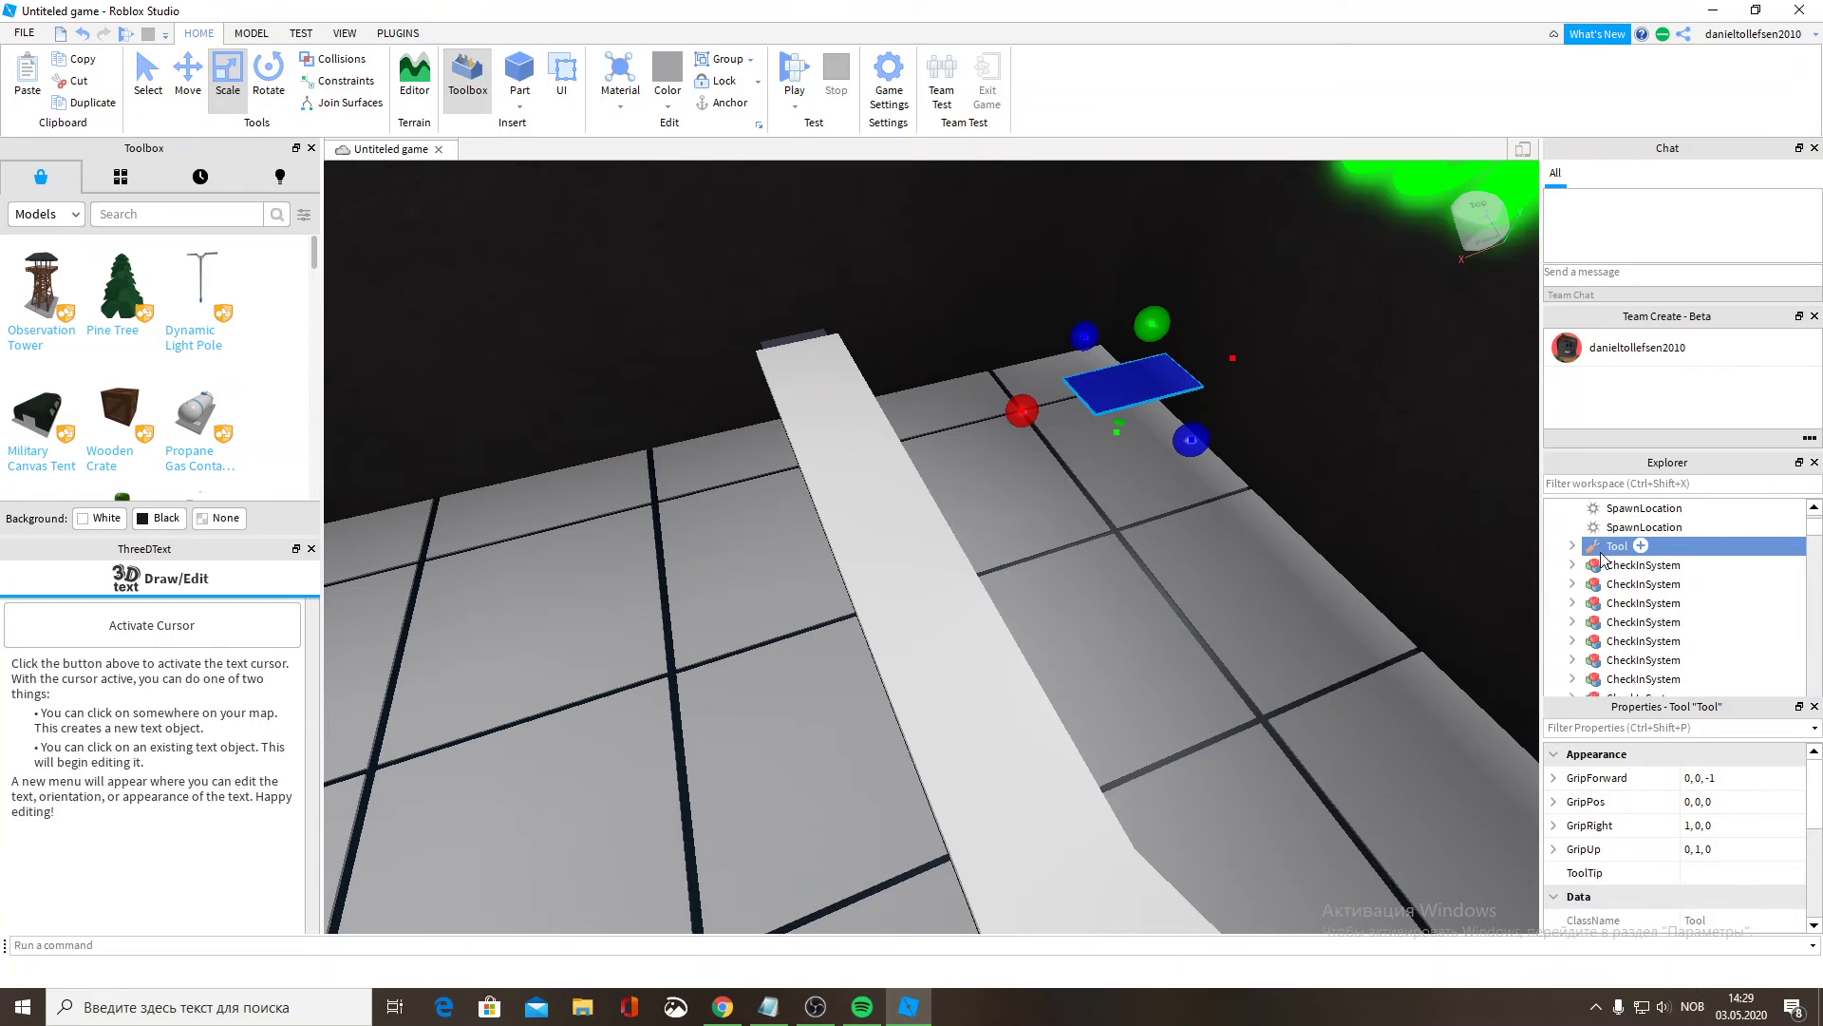
pyautogui.moveTo(1628, 567); pyautogui.dragTo(1636, 607)
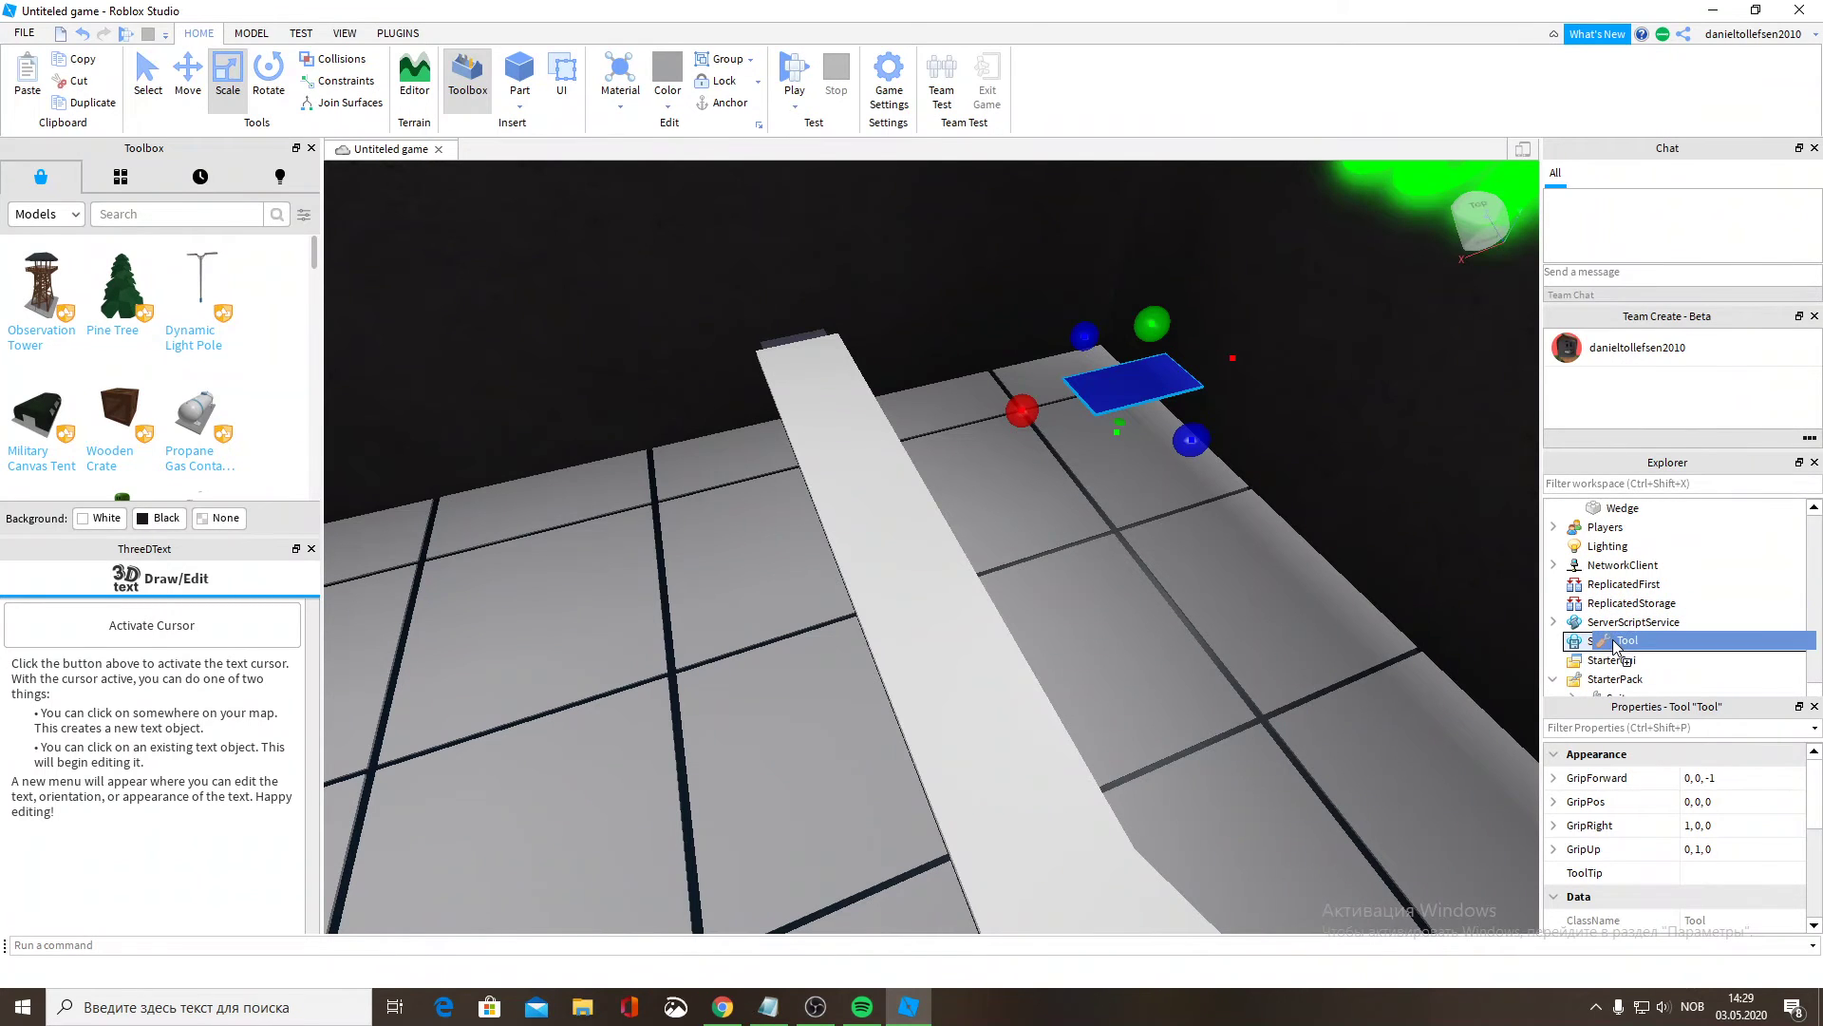
pyautogui.moveTo(1615, 646); pyautogui.dragTo(1617, 645)
pyautogui.scroll(-4, 1192, 518)
pyautogui.moveTo(1193, 517); pyautogui.dragTo(1194, 516, button='right')
pyautogui.click(1198, 520)
# Search the Toolbox models for "admin" and insert the Adonis Loader into the Workspace.
pyautogui.scroll(5, 1146, 743)
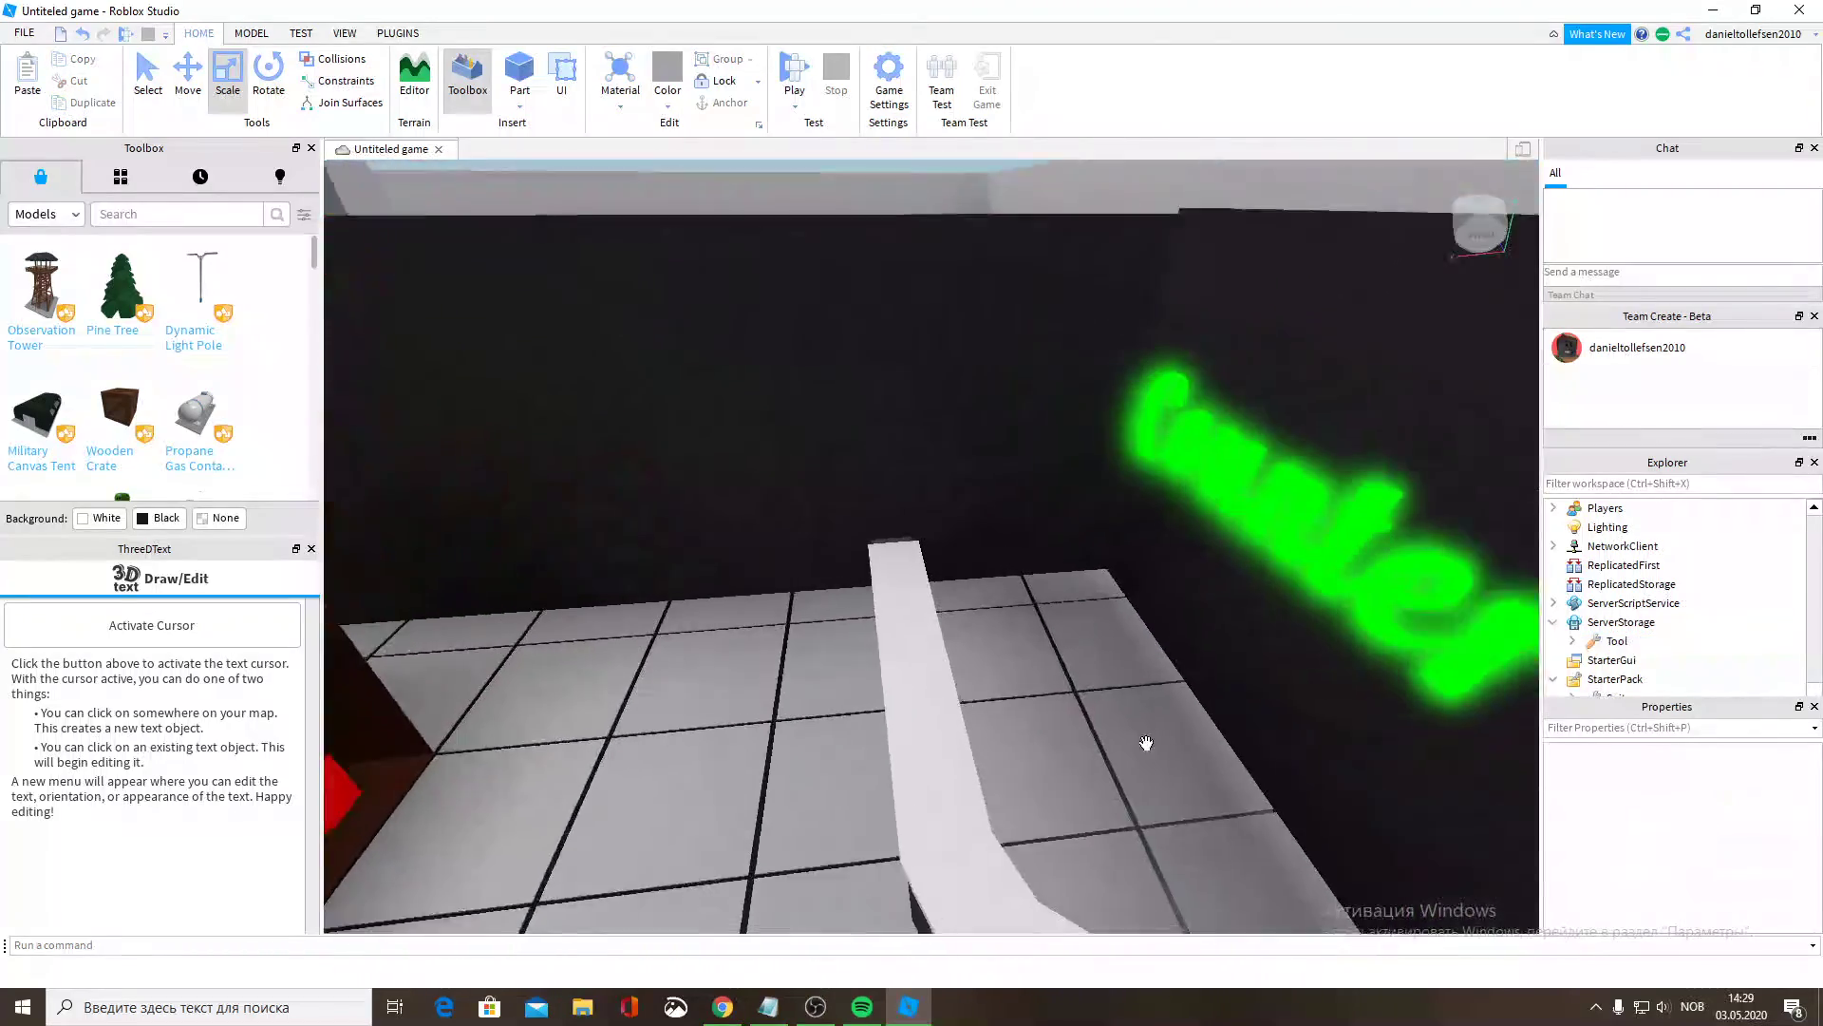
pyautogui.moveTo(1017, 727); pyautogui.dragTo(1025, 724, button='right')
pyautogui.scroll(-5, 1025, 725)
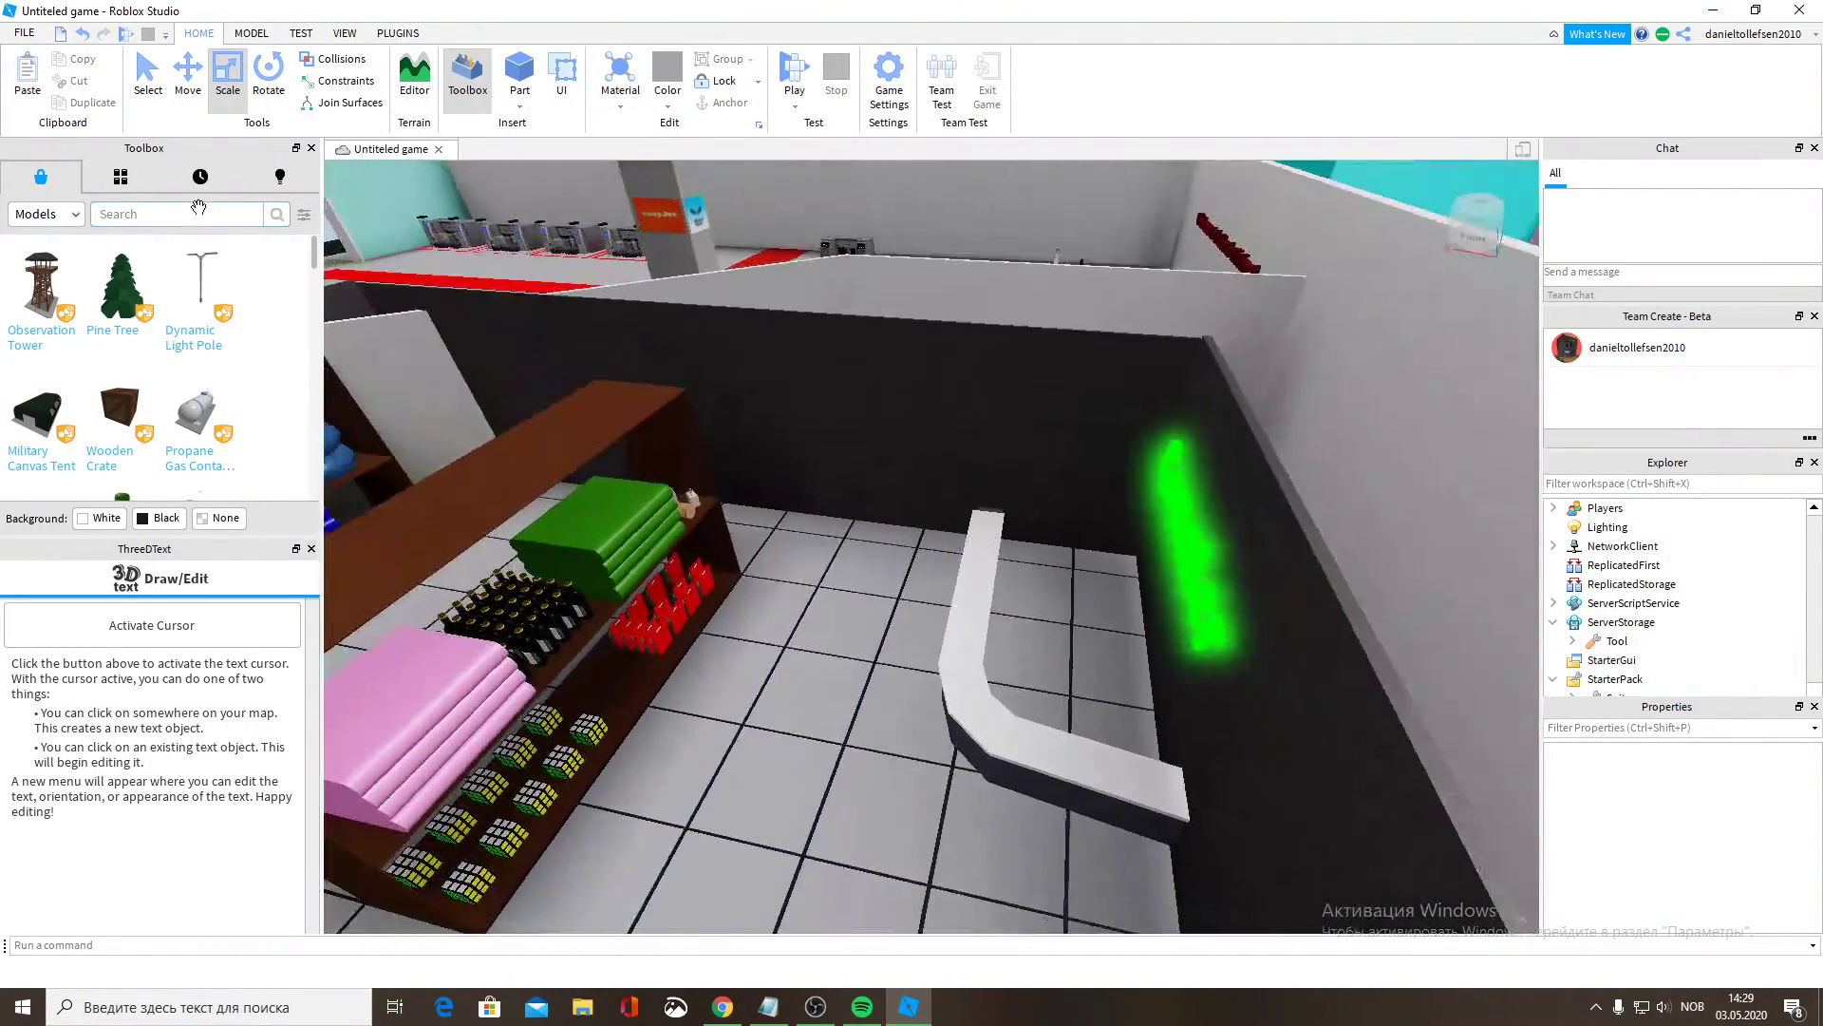
pyautogui.click(148, 213)
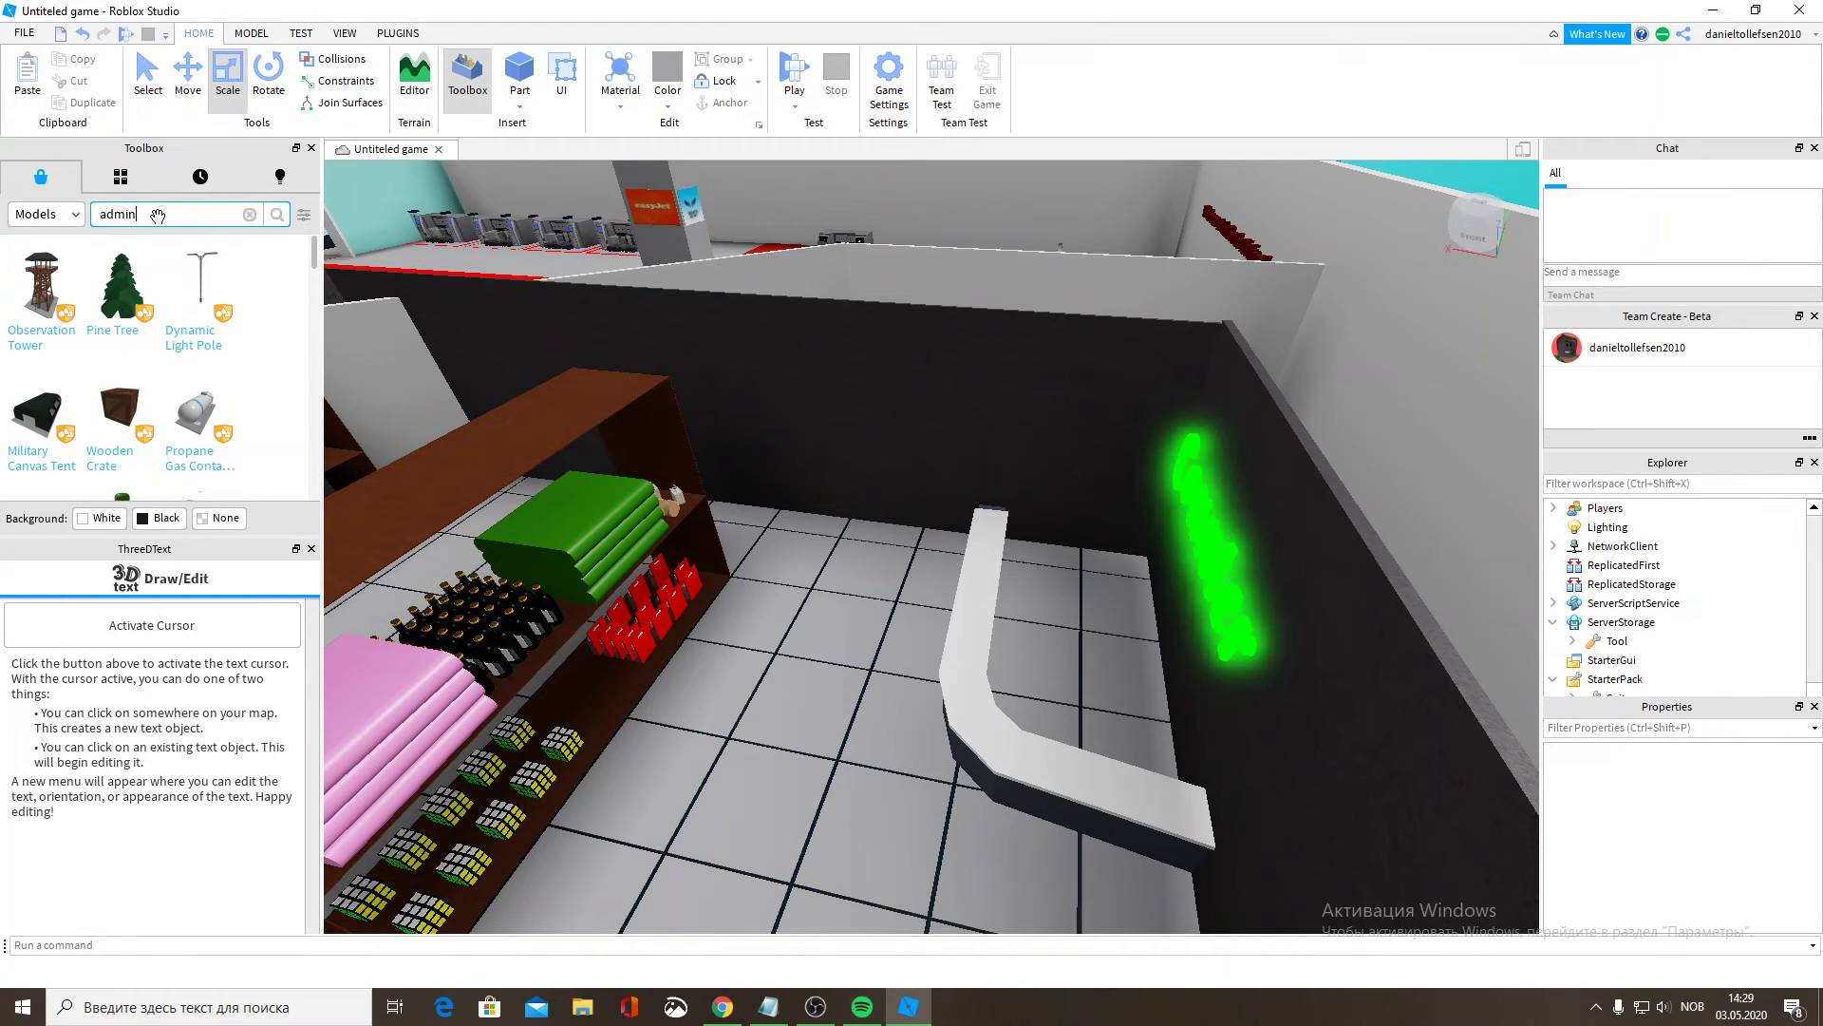
pyautogui.press('Return')
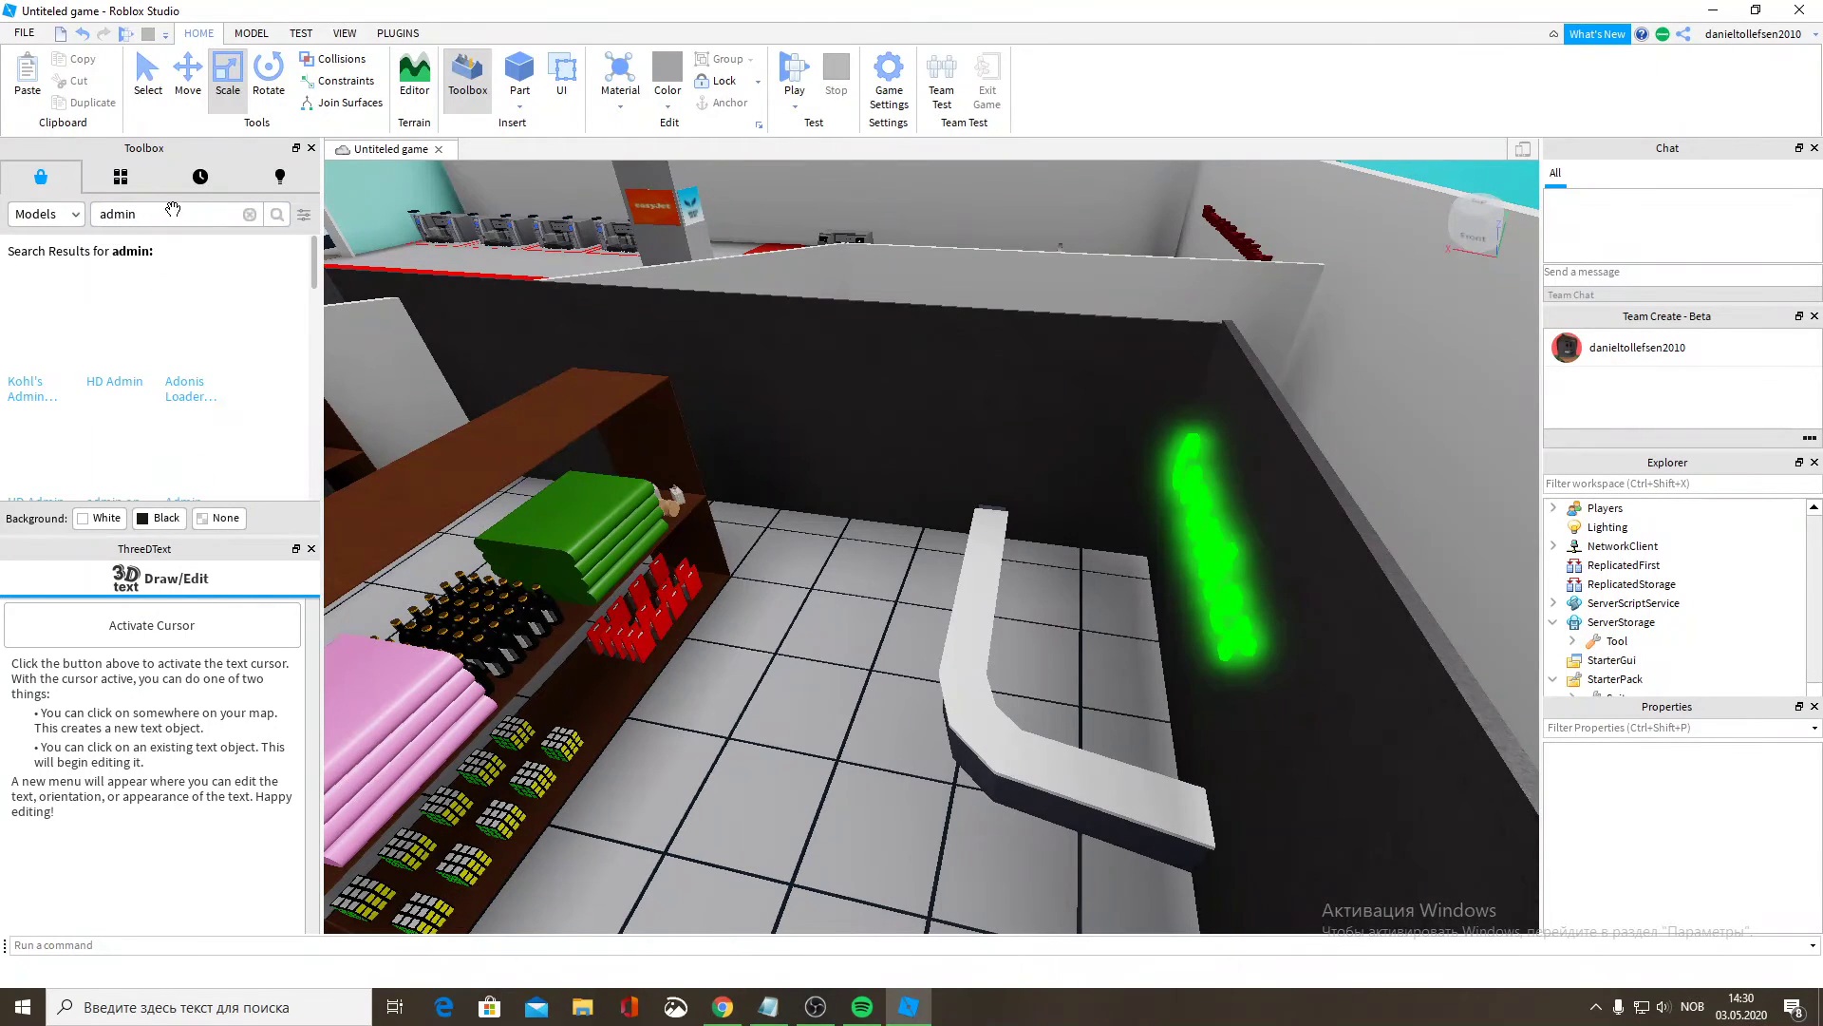
pyautogui.moveTo(215, 333)
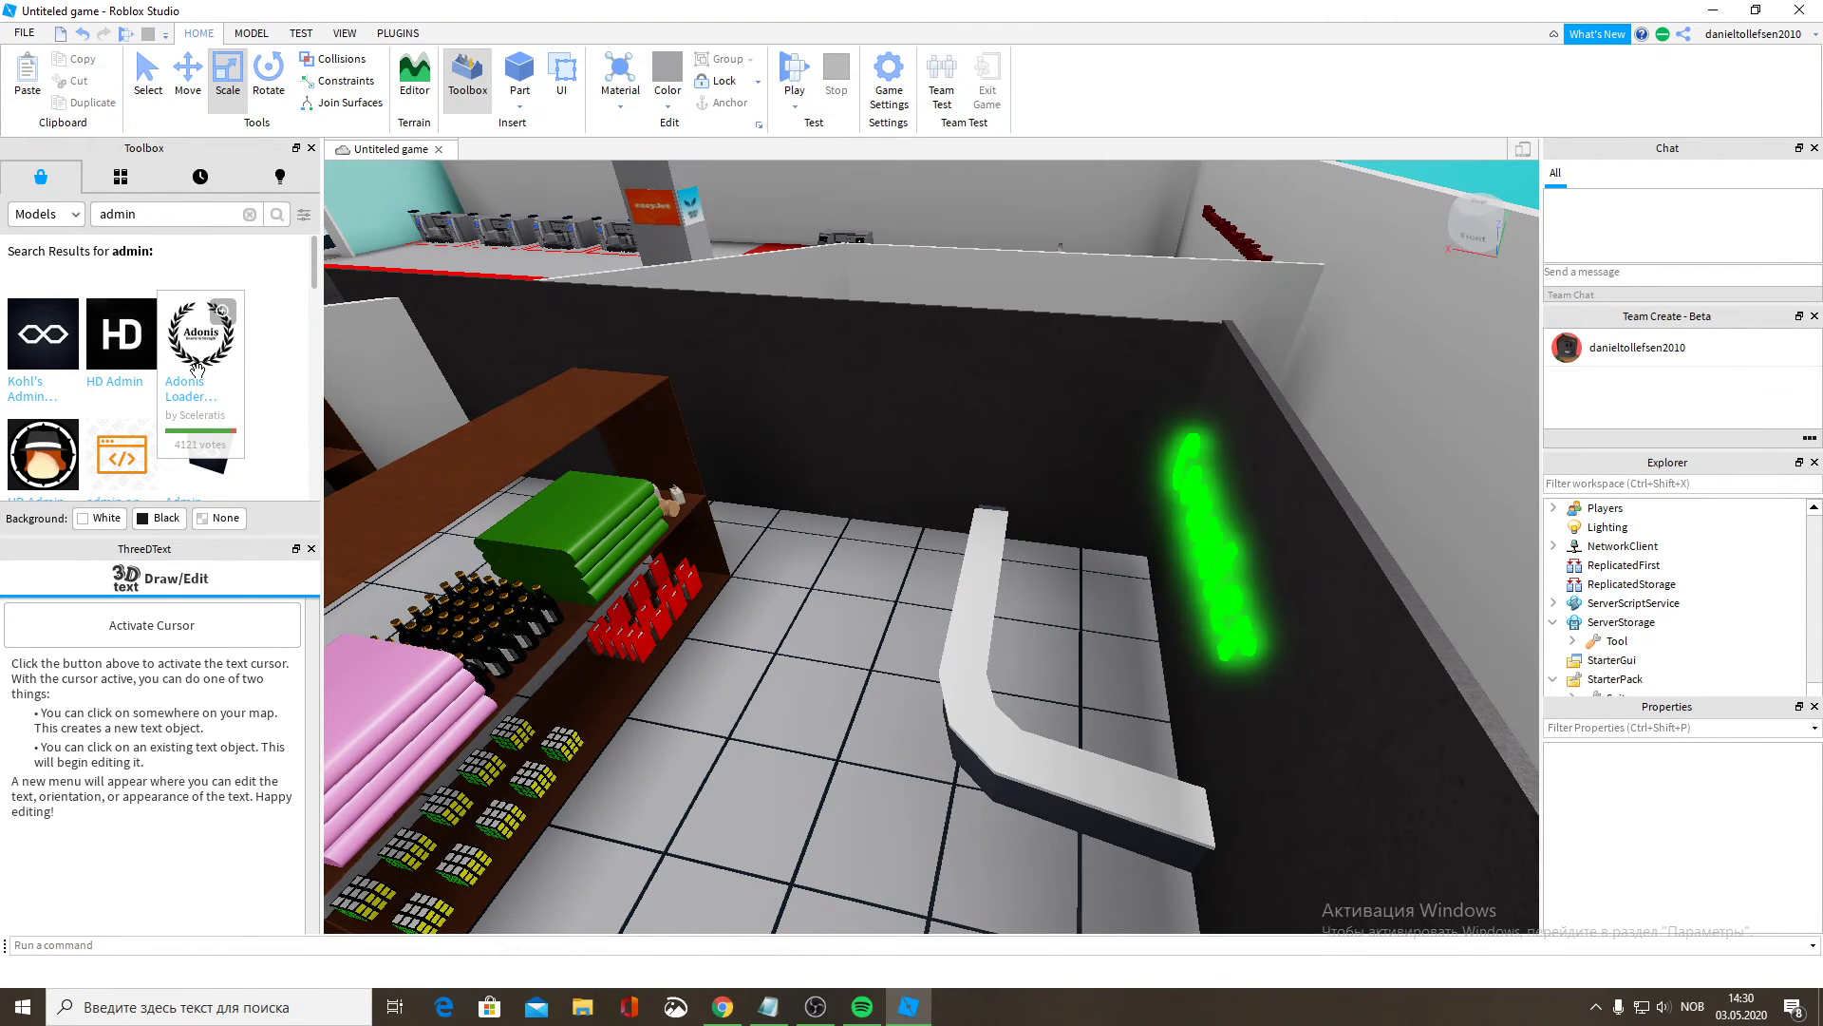
pyautogui.click(196, 369)
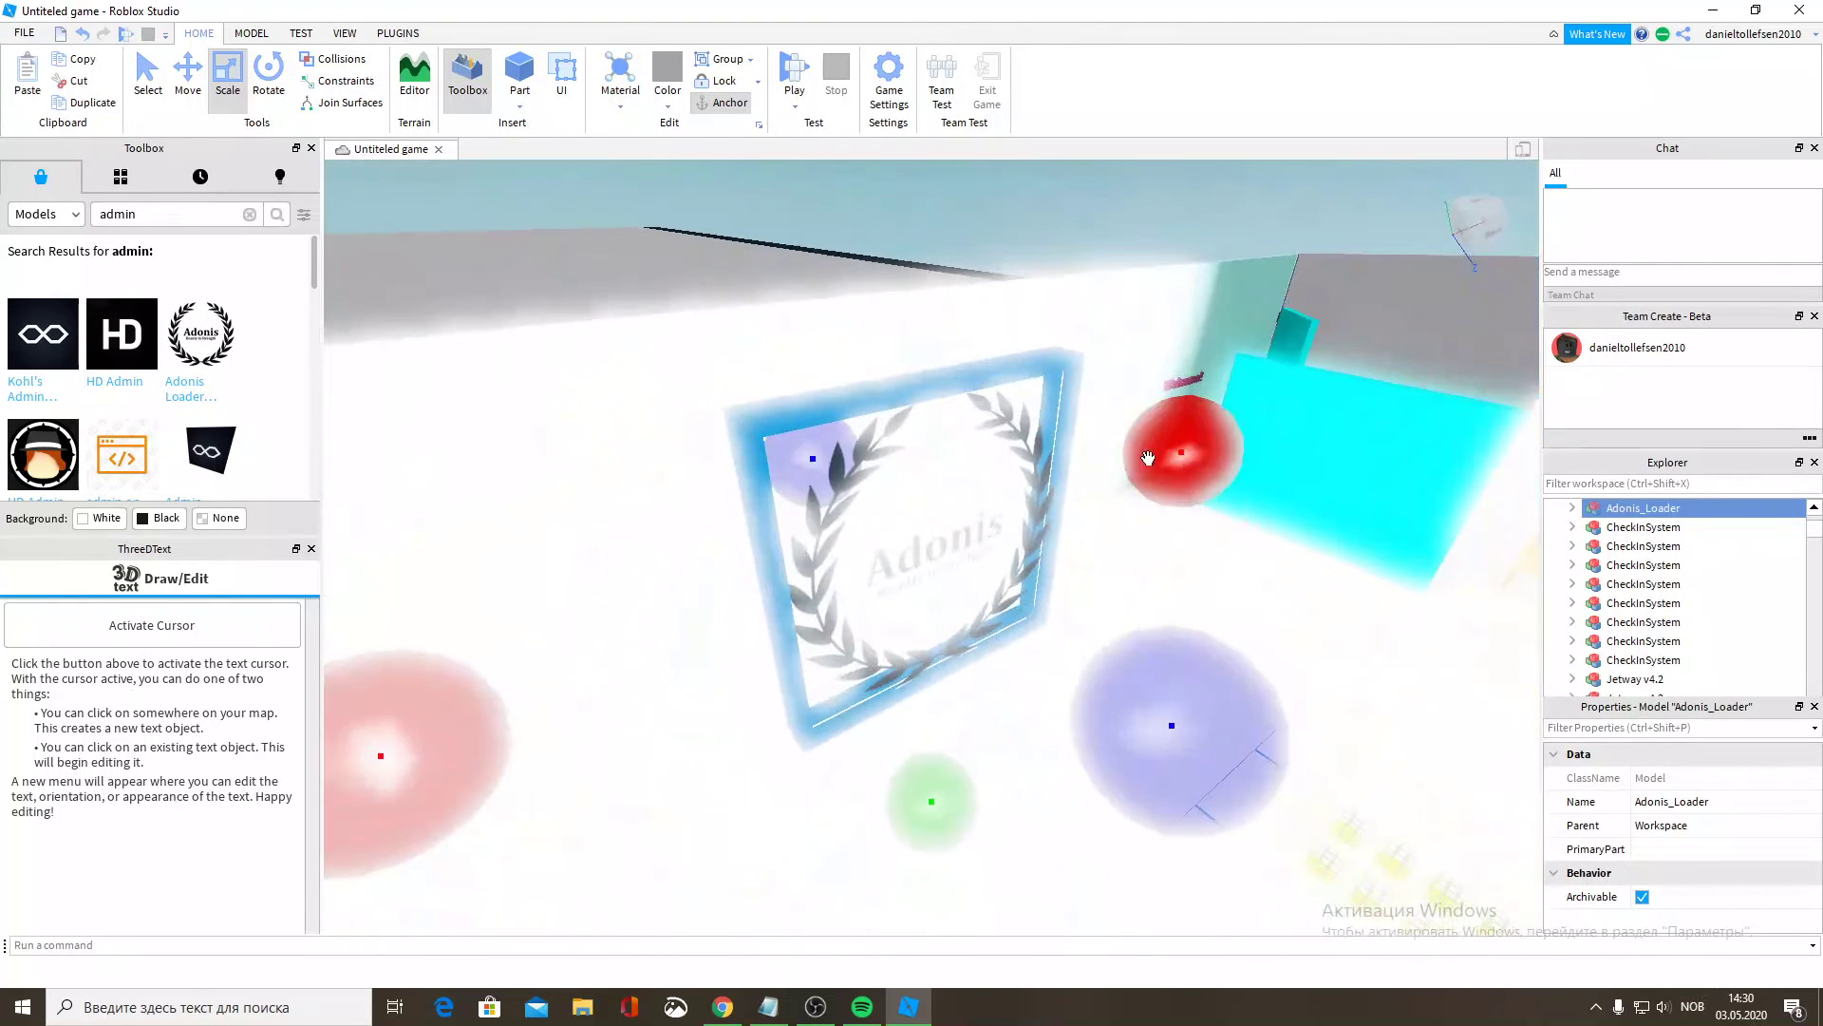
pyautogui.press('w')
pyautogui.moveTo(952, 538); pyautogui.dragTo(977, 608, button='right')
pyautogui.moveTo(907, 523)
pyautogui.mouseDown()
pyautogui.moveTo(940, 423)
pyautogui.moveTo(934, 556)
pyautogui.mouseUp()
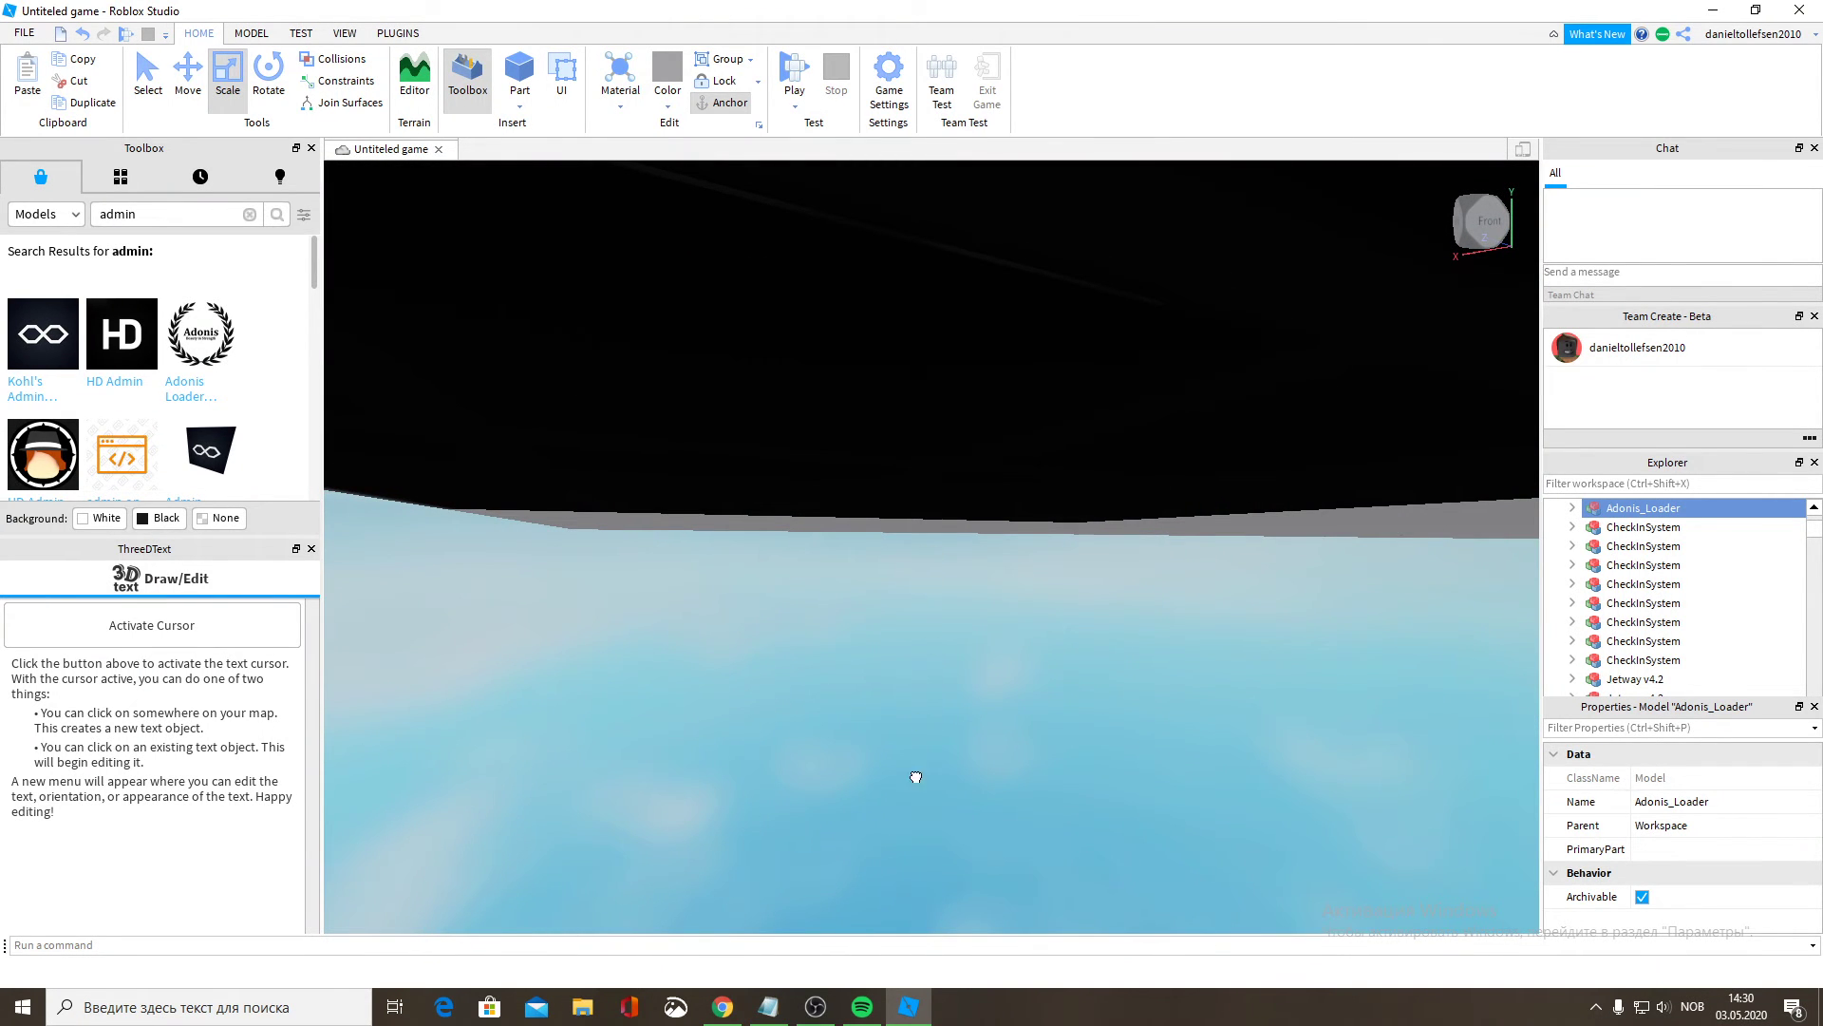
# Clear the Toolbox search and start a play test of the airport.
pyautogui.moveTo(925, 881); pyautogui.dragTo(923, 873, button='right')
pyautogui.press('w')
pyautogui.press('s')
pyautogui.press('w')
pyautogui.press('a')
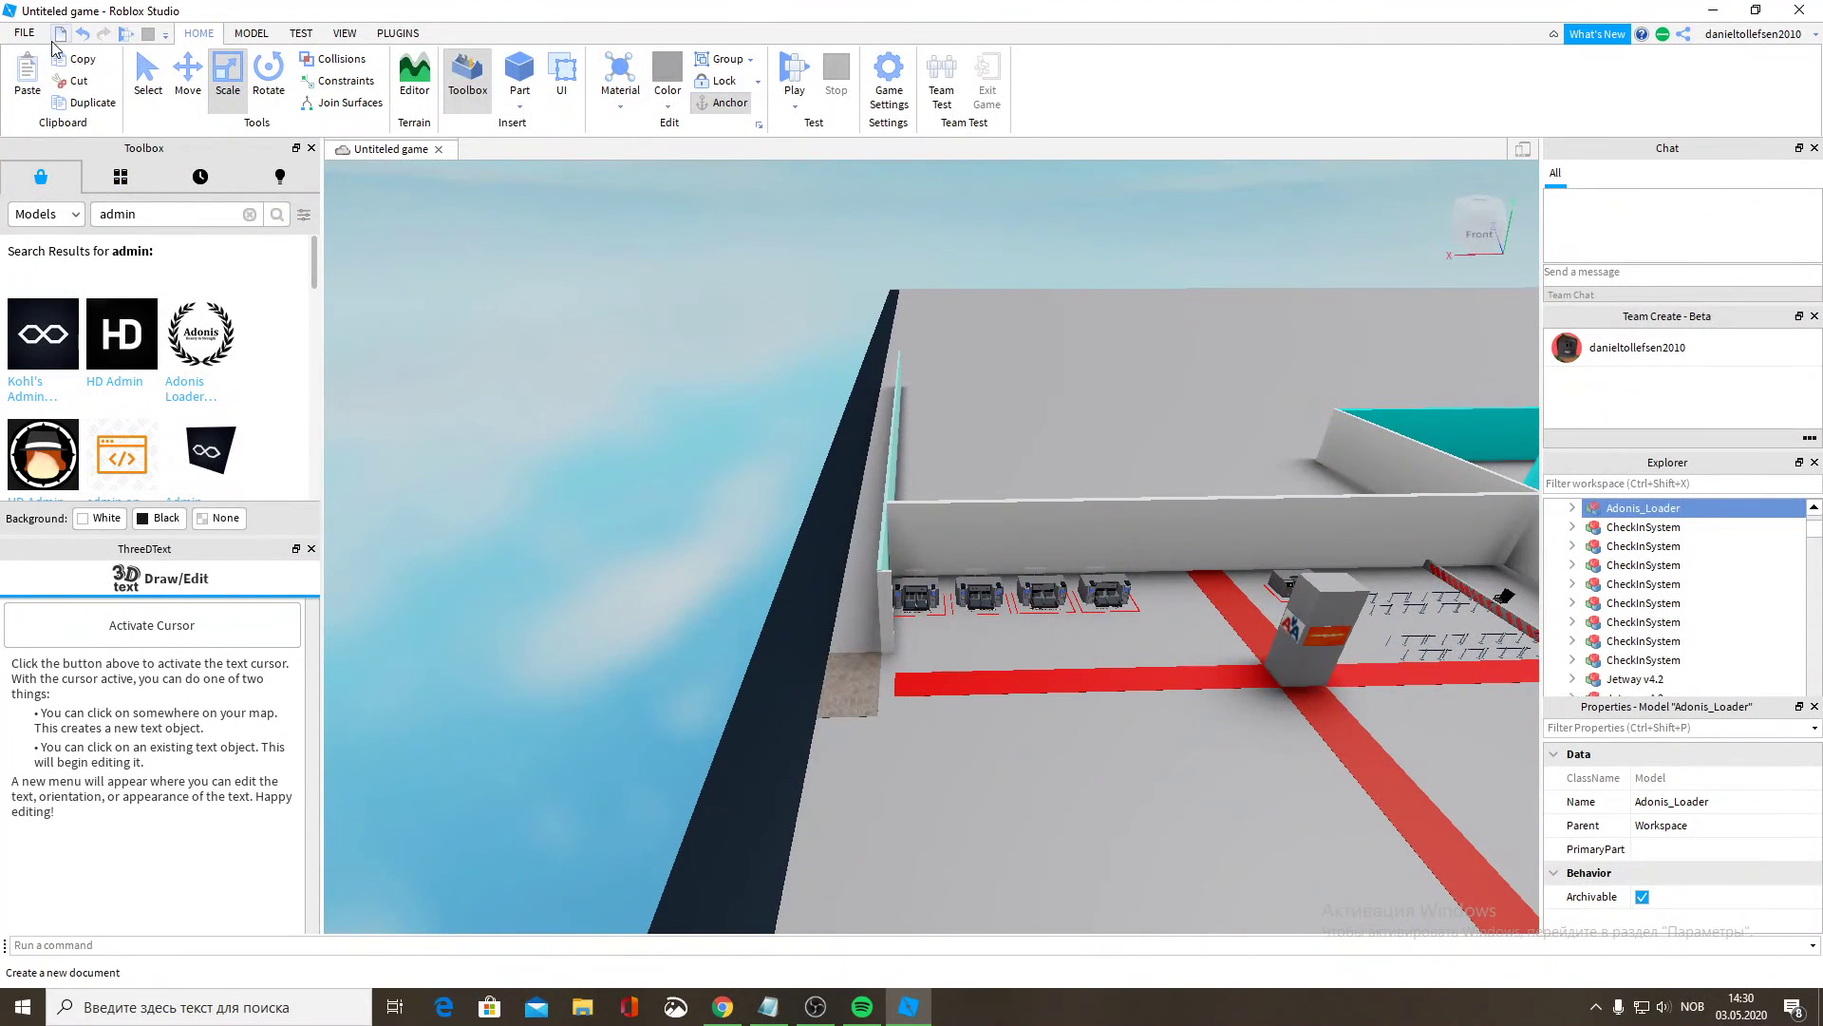
pyautogui.click(249, 213)
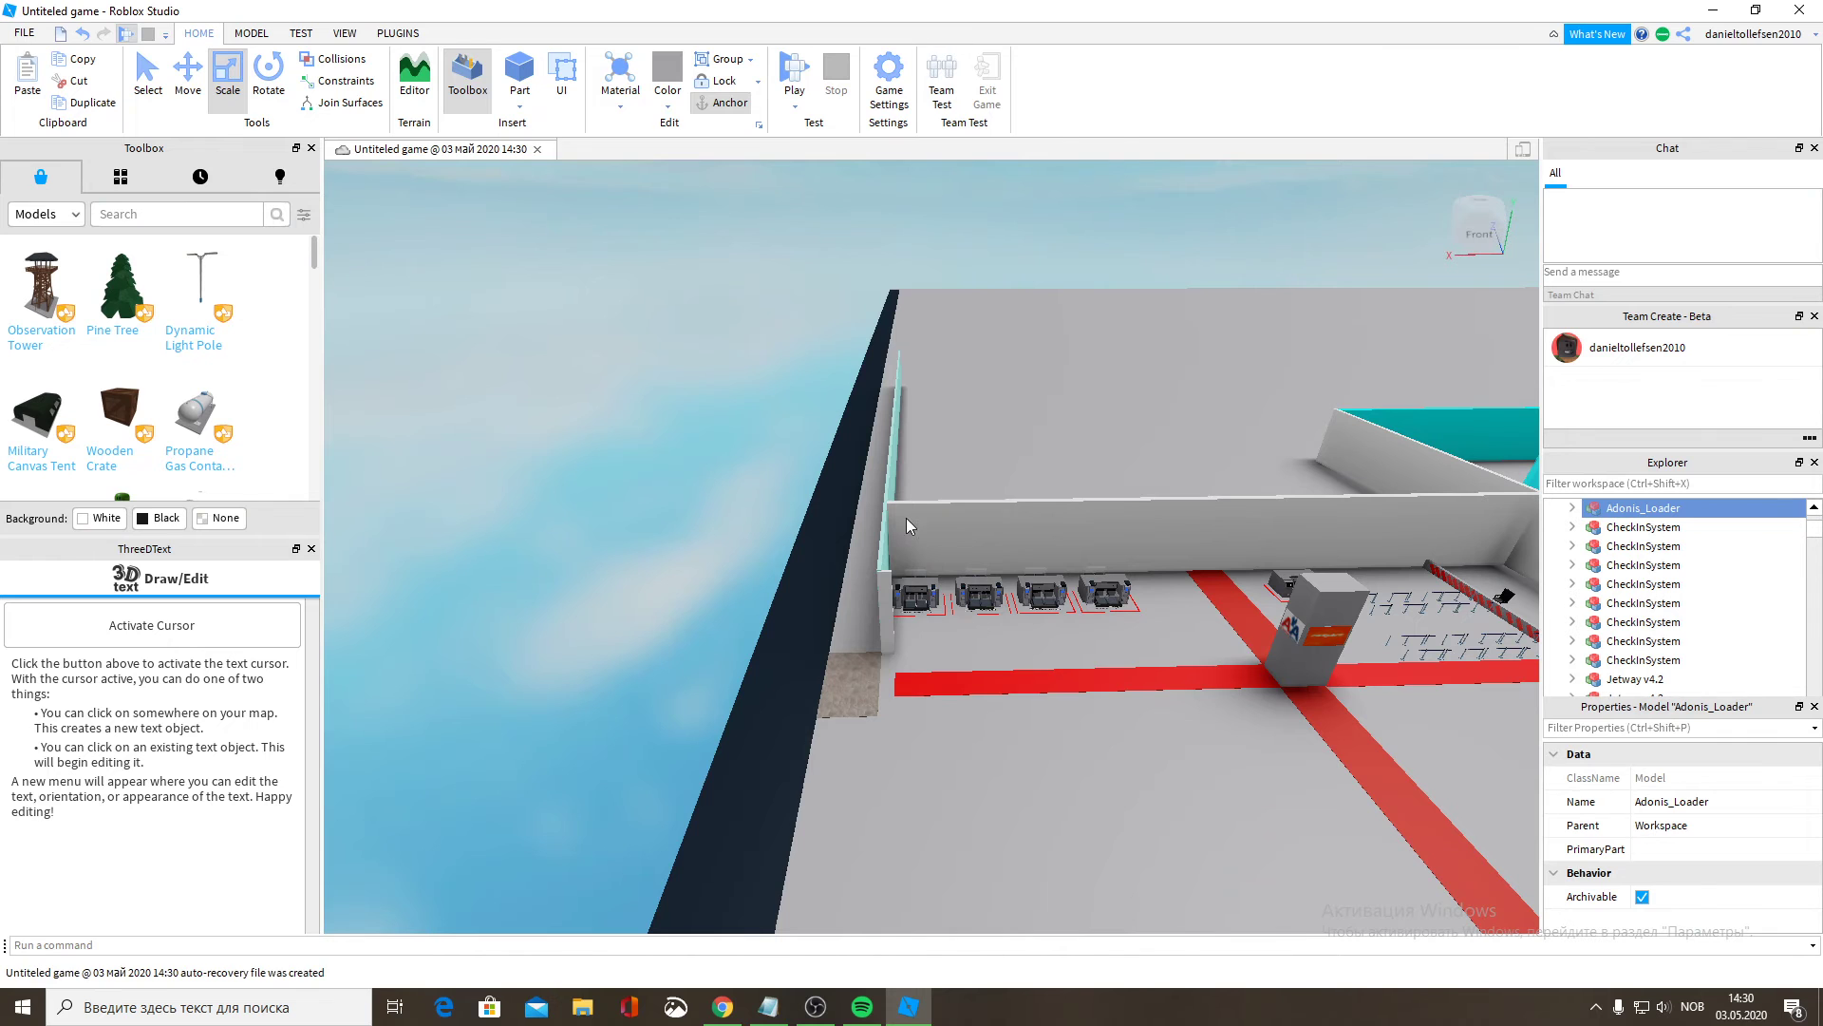
pyautogui.press('F5')
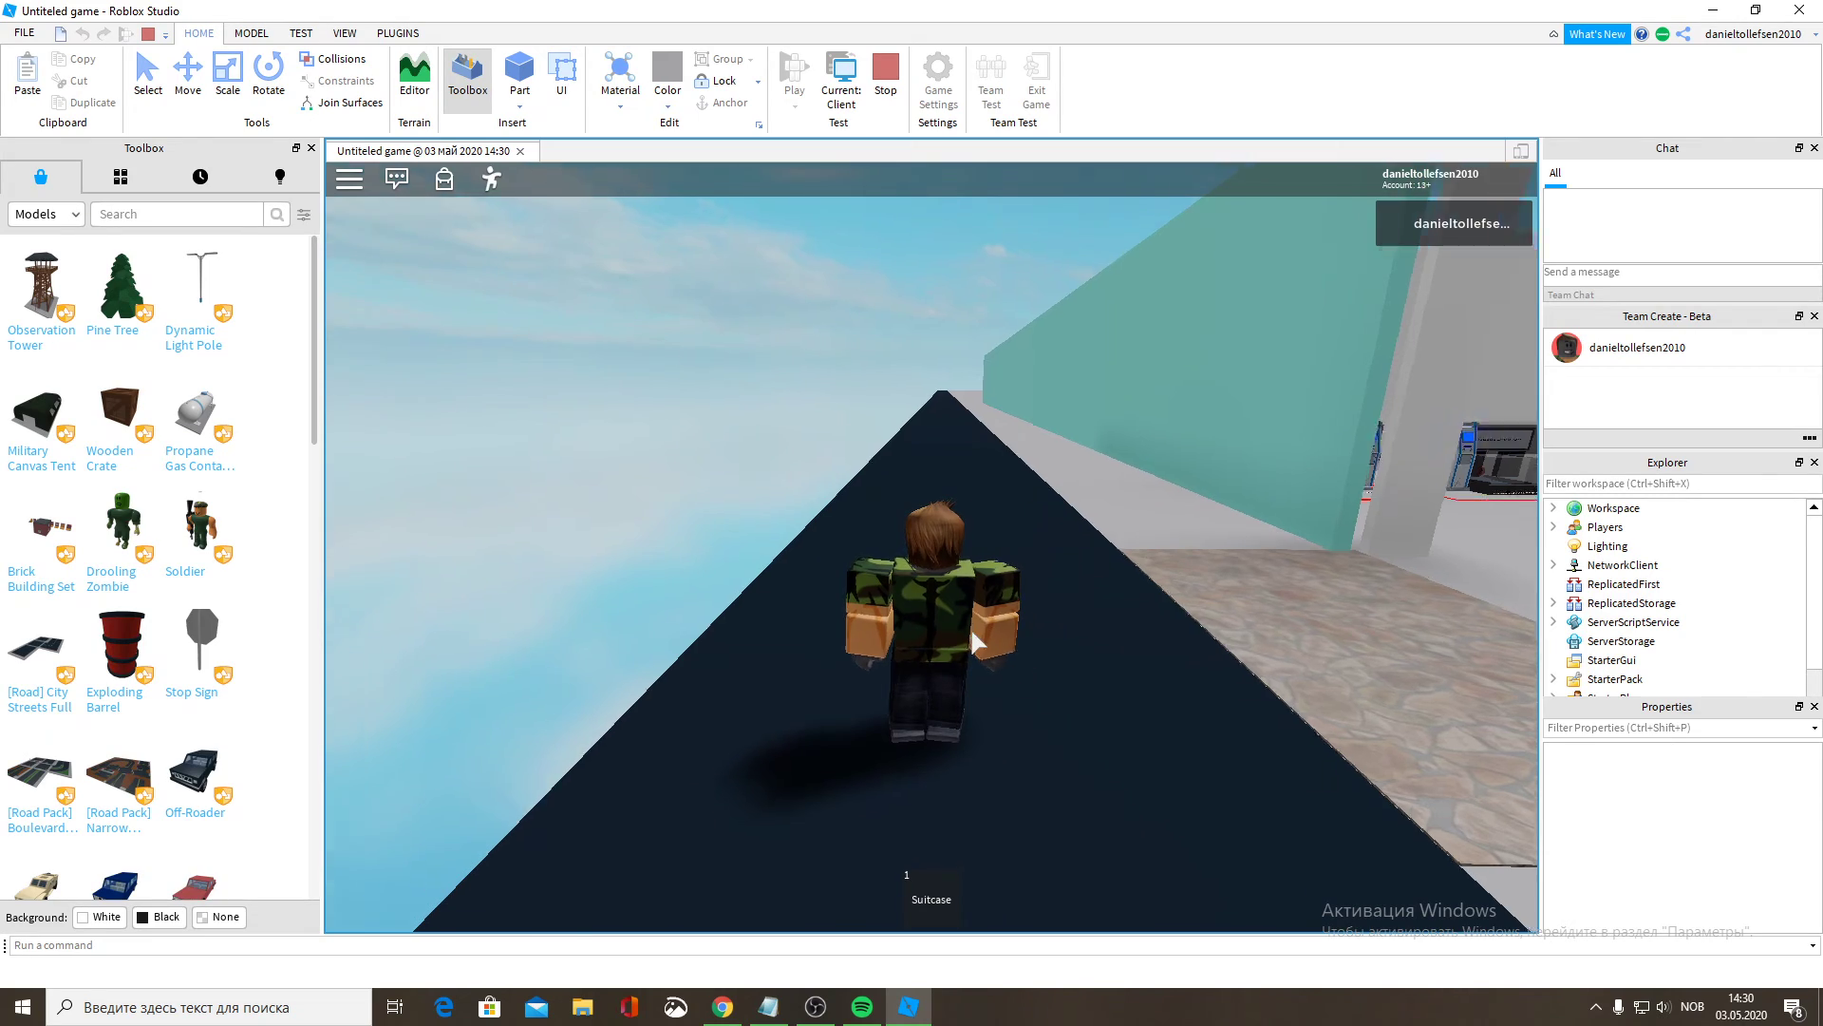
# Walk the avatar from the spawn into the terminal and try equipping and putting away the Suitcase.
pyautogui.press('w')
pyautogui.moveTo(973, 631); pyautogui.dragTo(963, 635, button='right')
pyautogui.press('w')
pyautogui.press('1')
pyautogui.press('1')
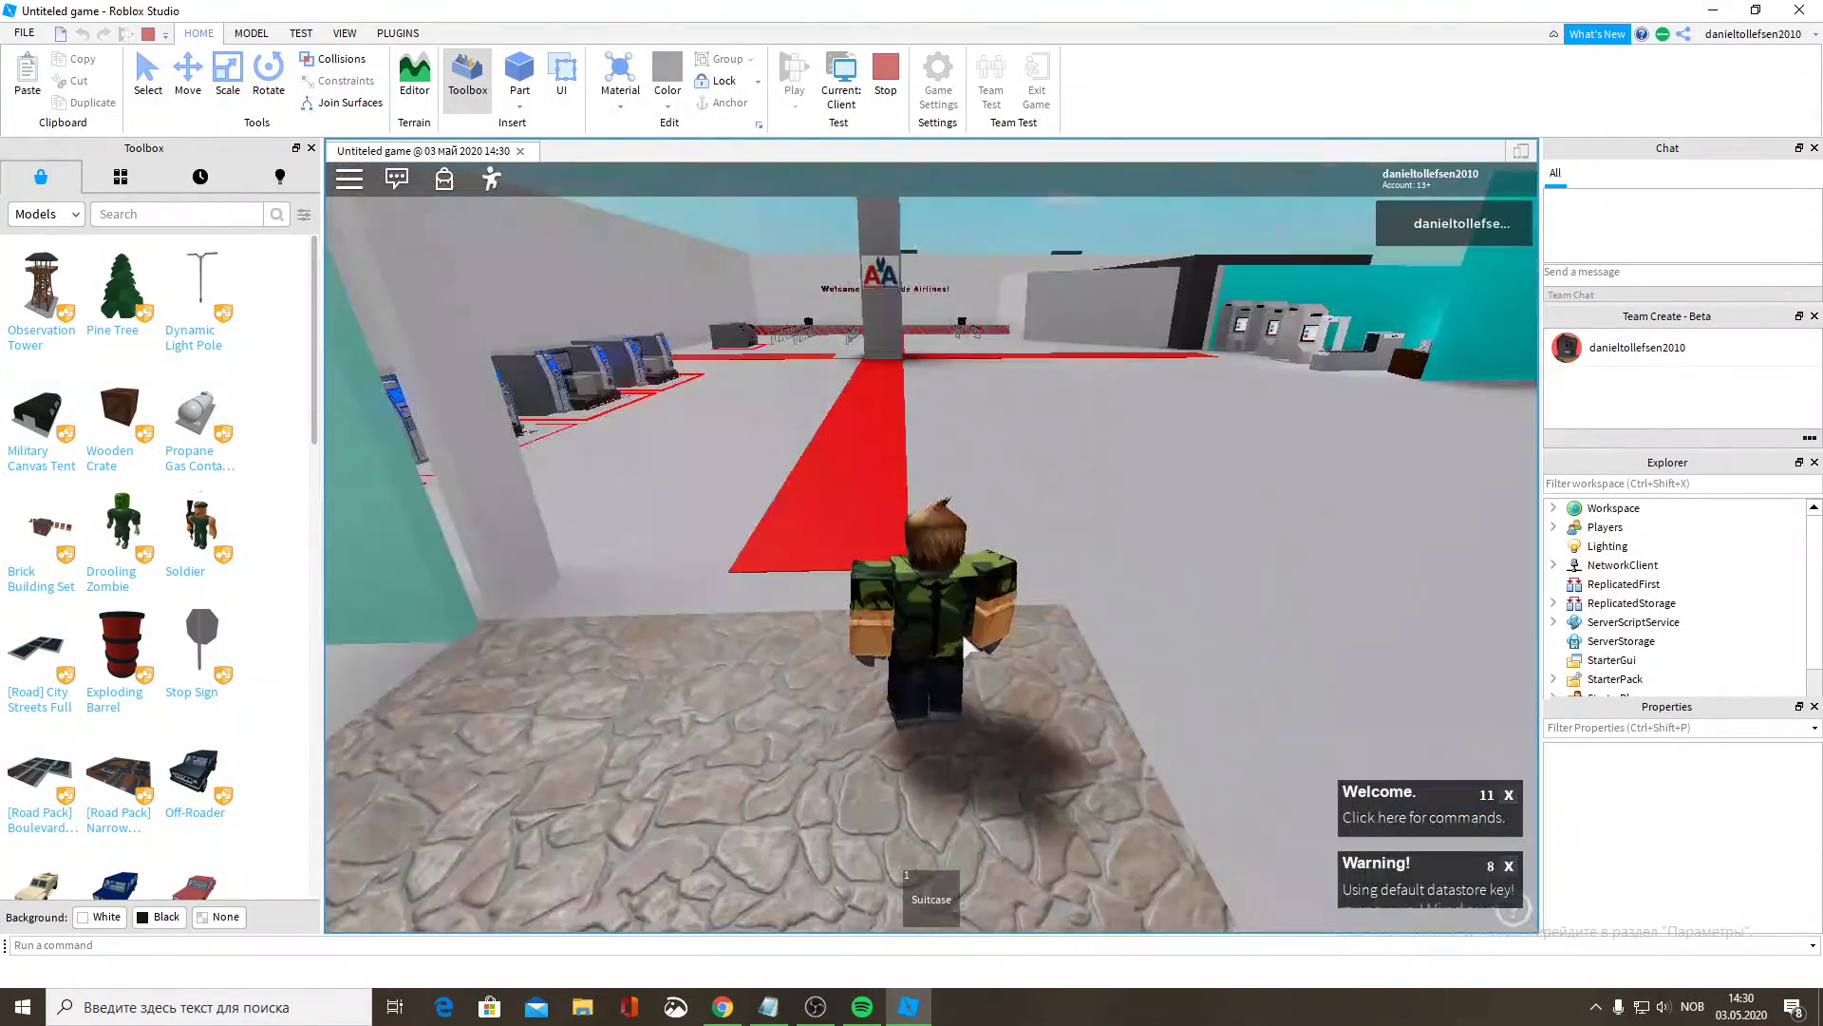
pyautogui.press('w')
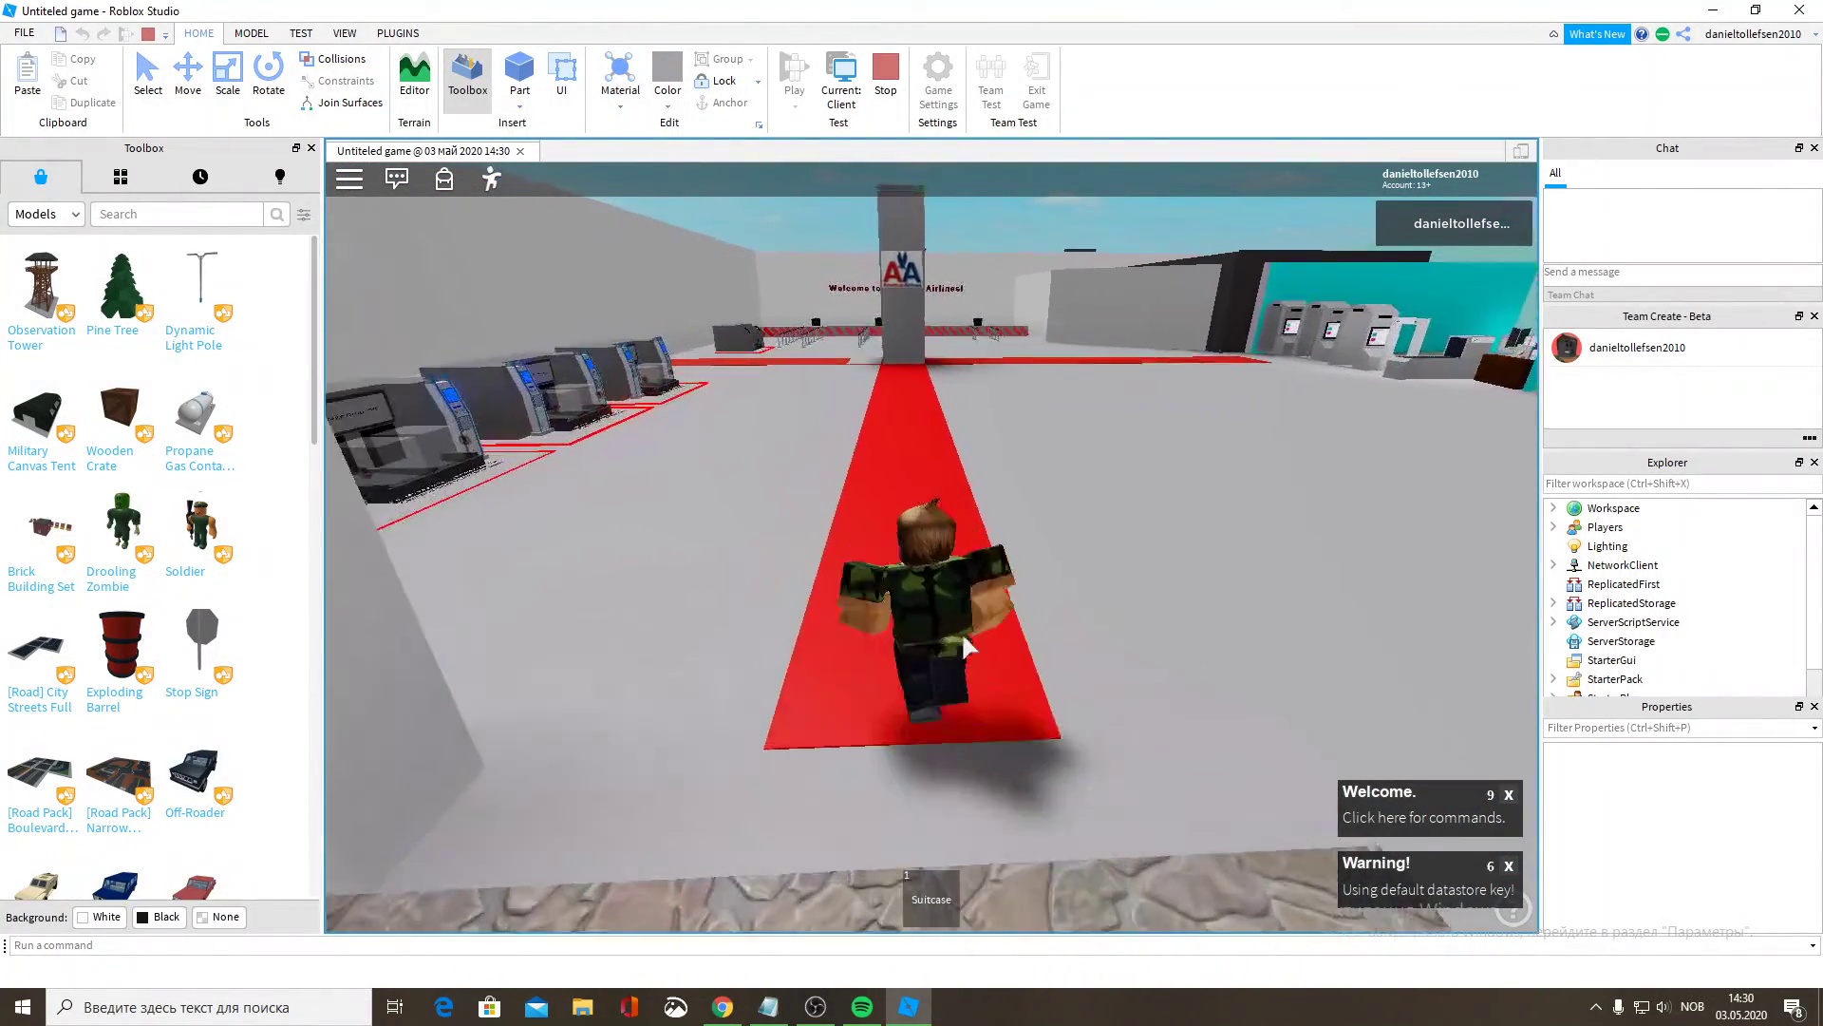
# Test a baggage drop-off kiosk by selecting the Economy class and closing the class window.
pyautogui.press('a')
pyautogui.moveTo(1136, 598); pyautogui.dragTo(1137, 598, button='right')
pyautogui.press('w')
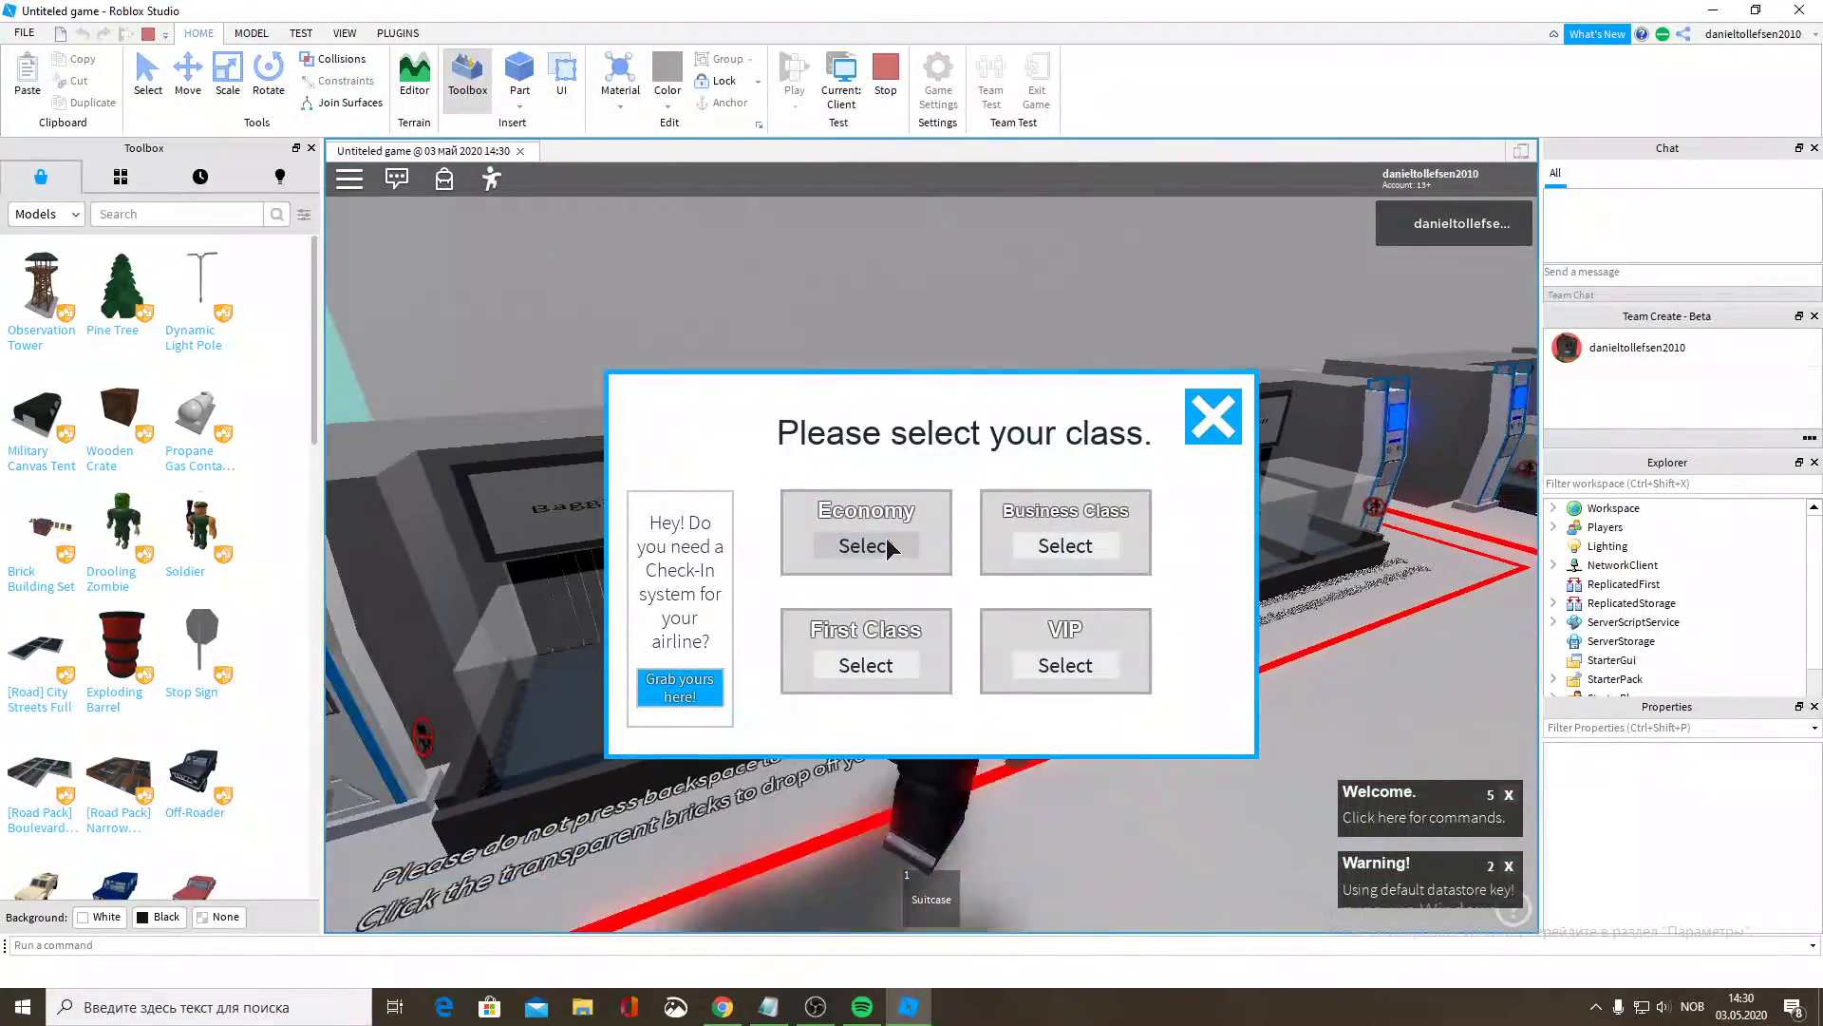
pyautogui.click(886, 537)
pyautogui.click(1214, 416)
pyautogui.press('w')
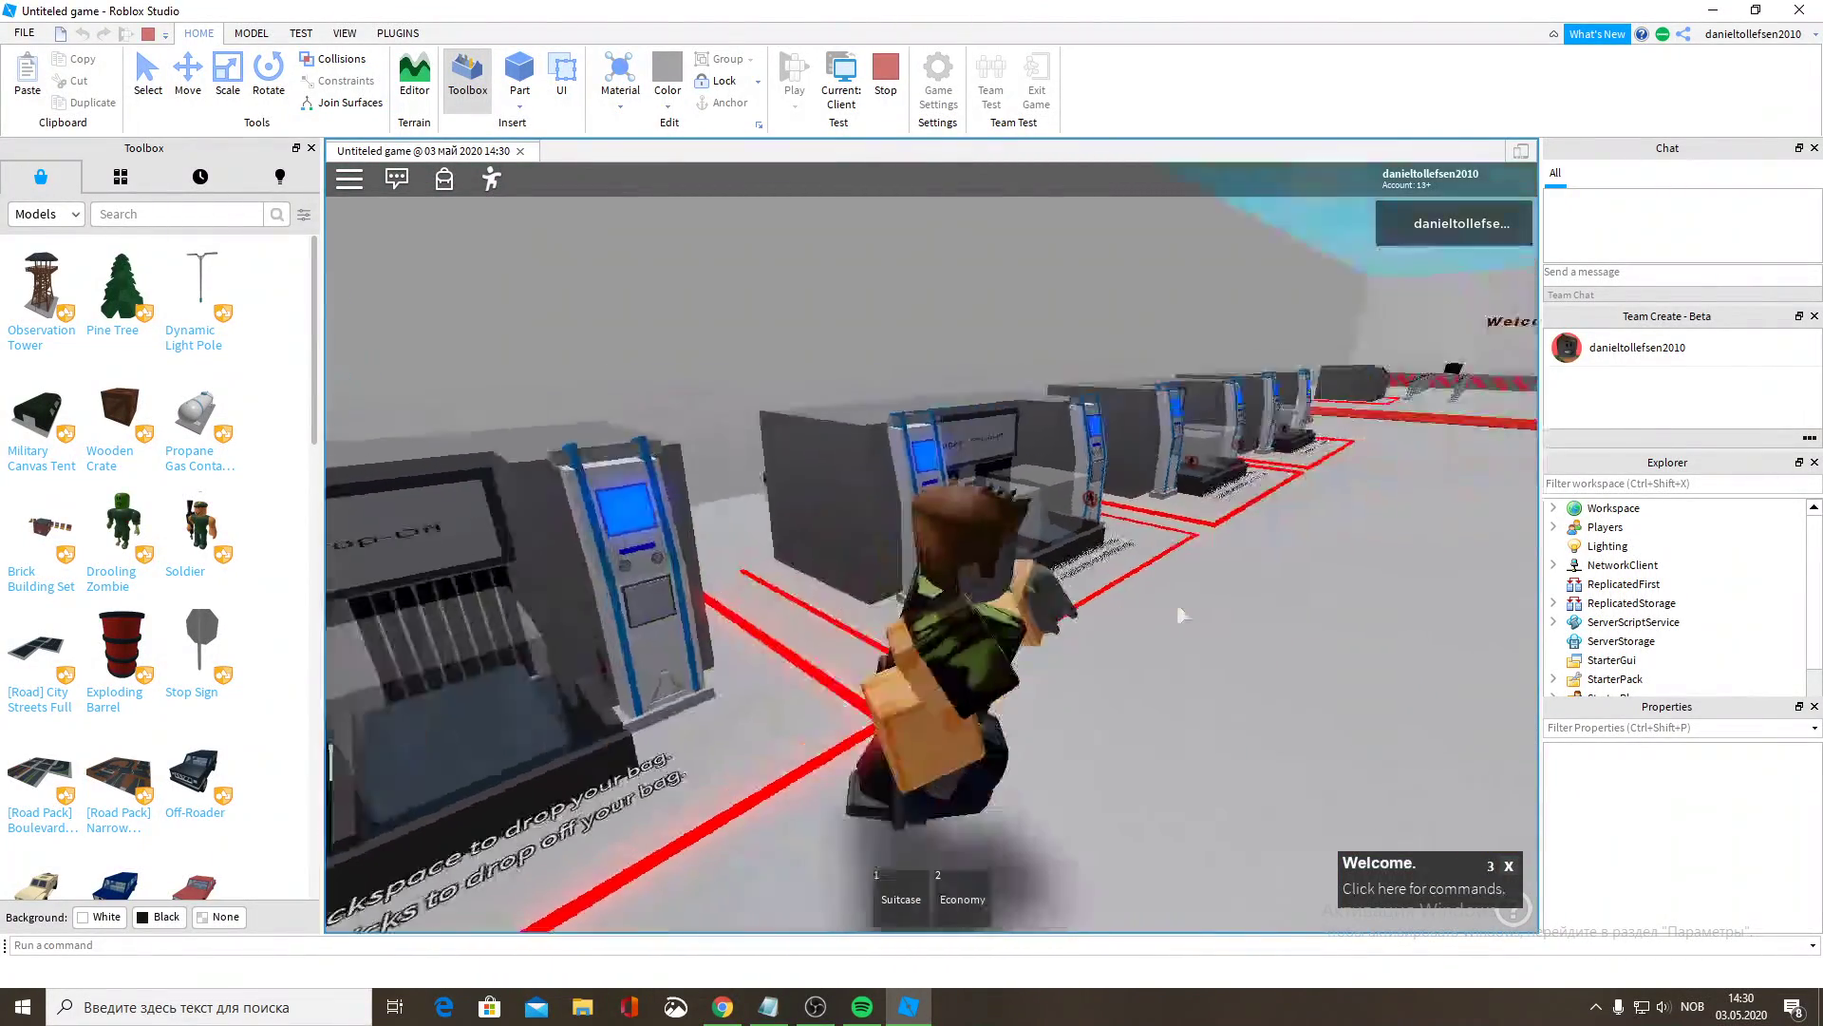
# Test taking out and putting away the Economy ticket while walking past the baggage drop-off kiosks.
pyautogui.press('2')
pyautogui.press('s')
pyautogui.moveTo(1177, 603); pyautogui.dragTo(1171, 605, button='right')
pyautogui.press('w')
pyautogui.press('2')
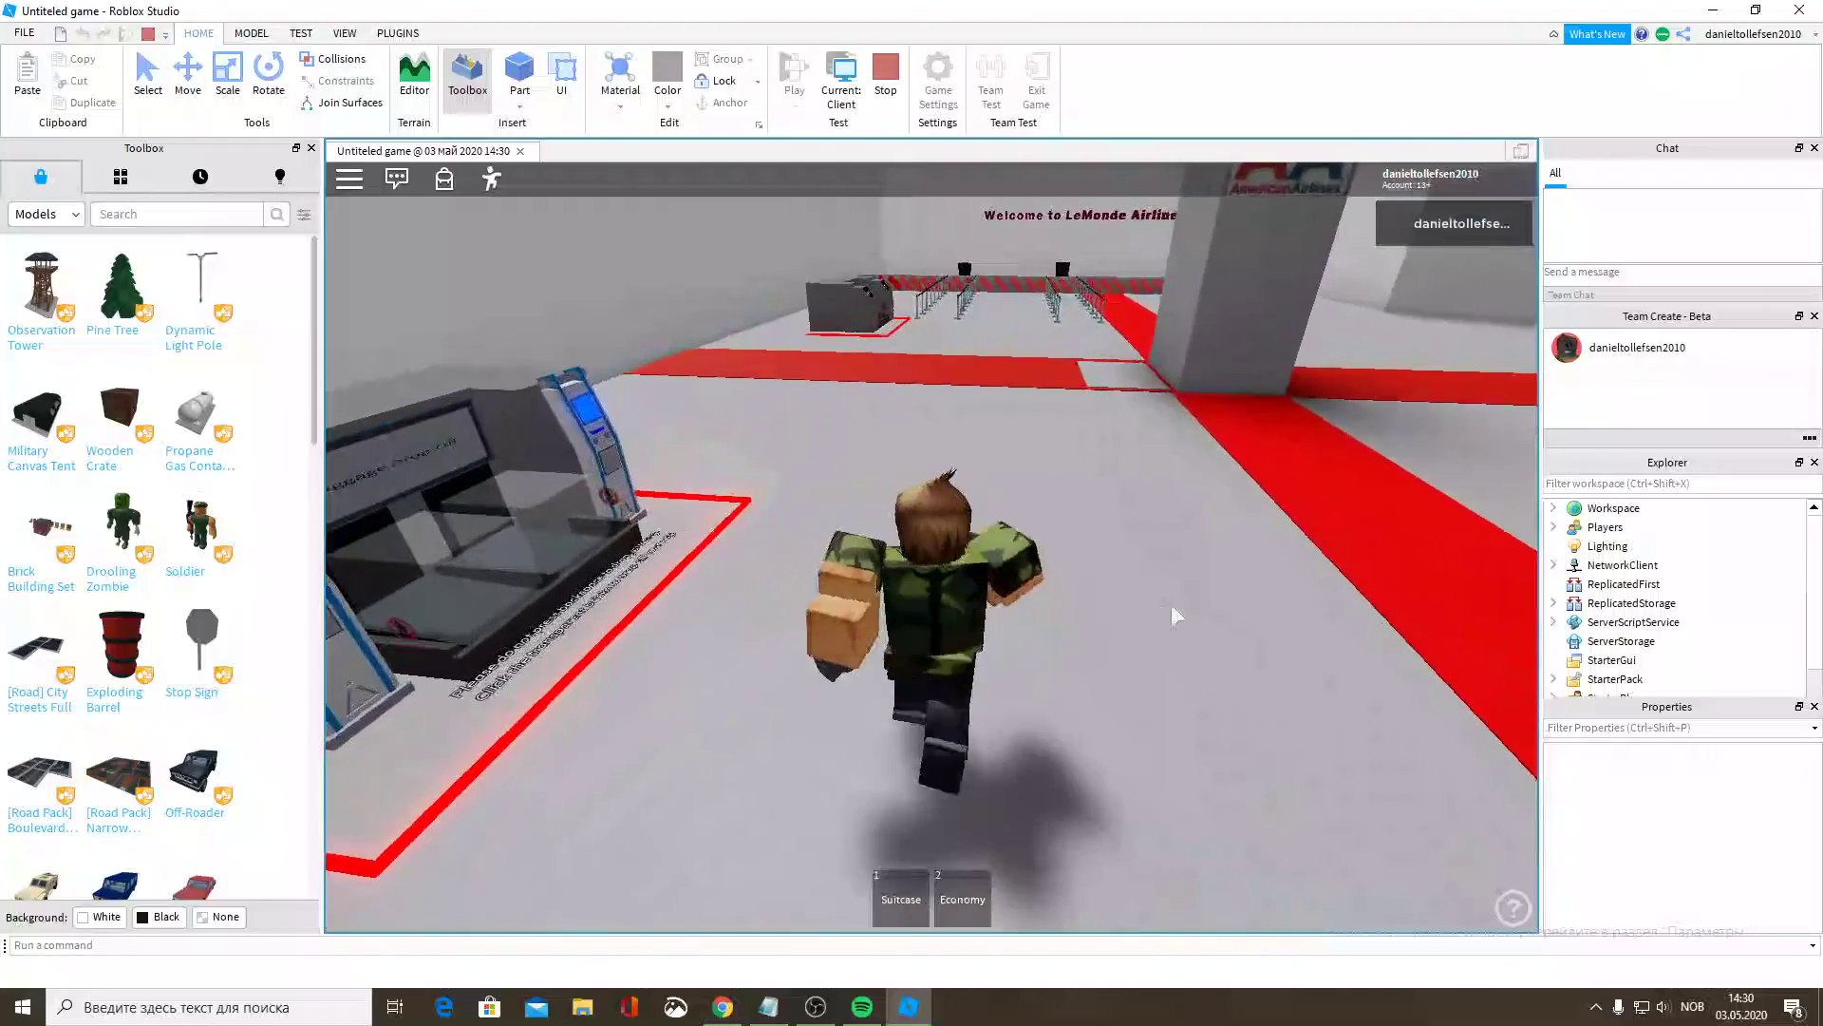
# Walk to the check-in desk beside the queue barriers, open its class choice and exit without choosing a class.
pyautogui.press('shift')
pyautogui.press('w')
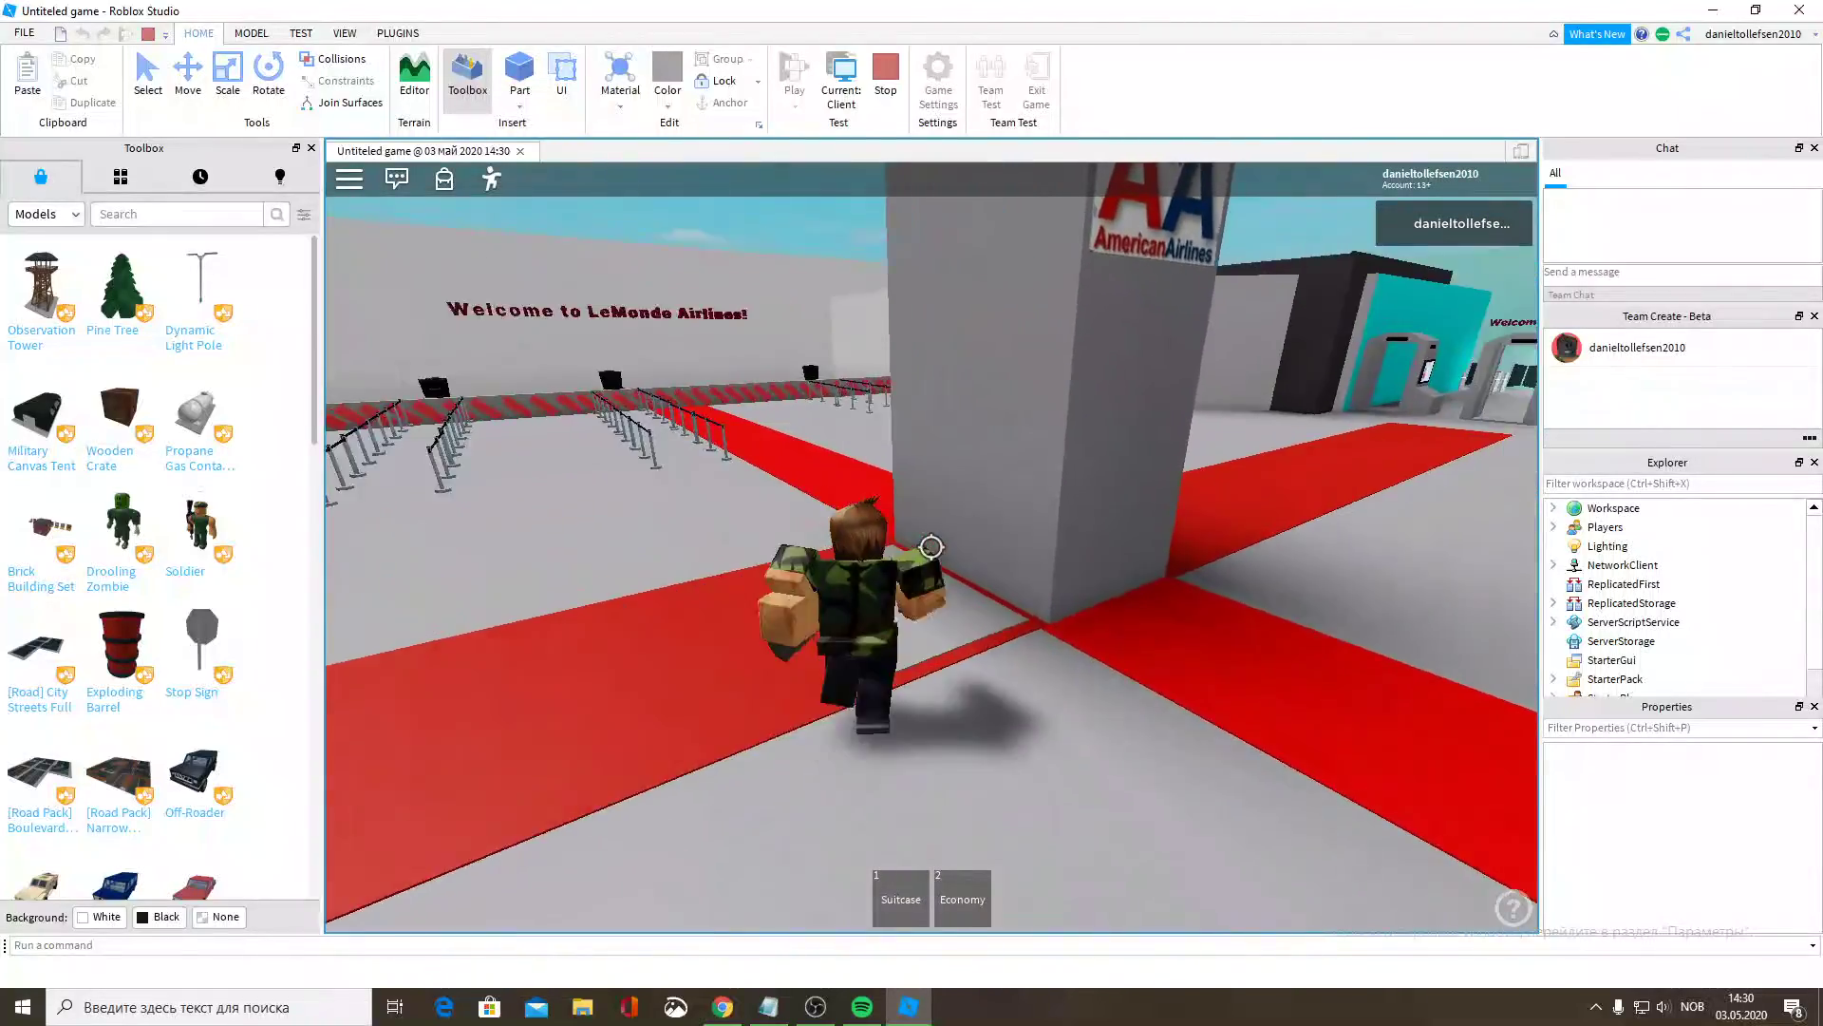
pyautogui.press('w')
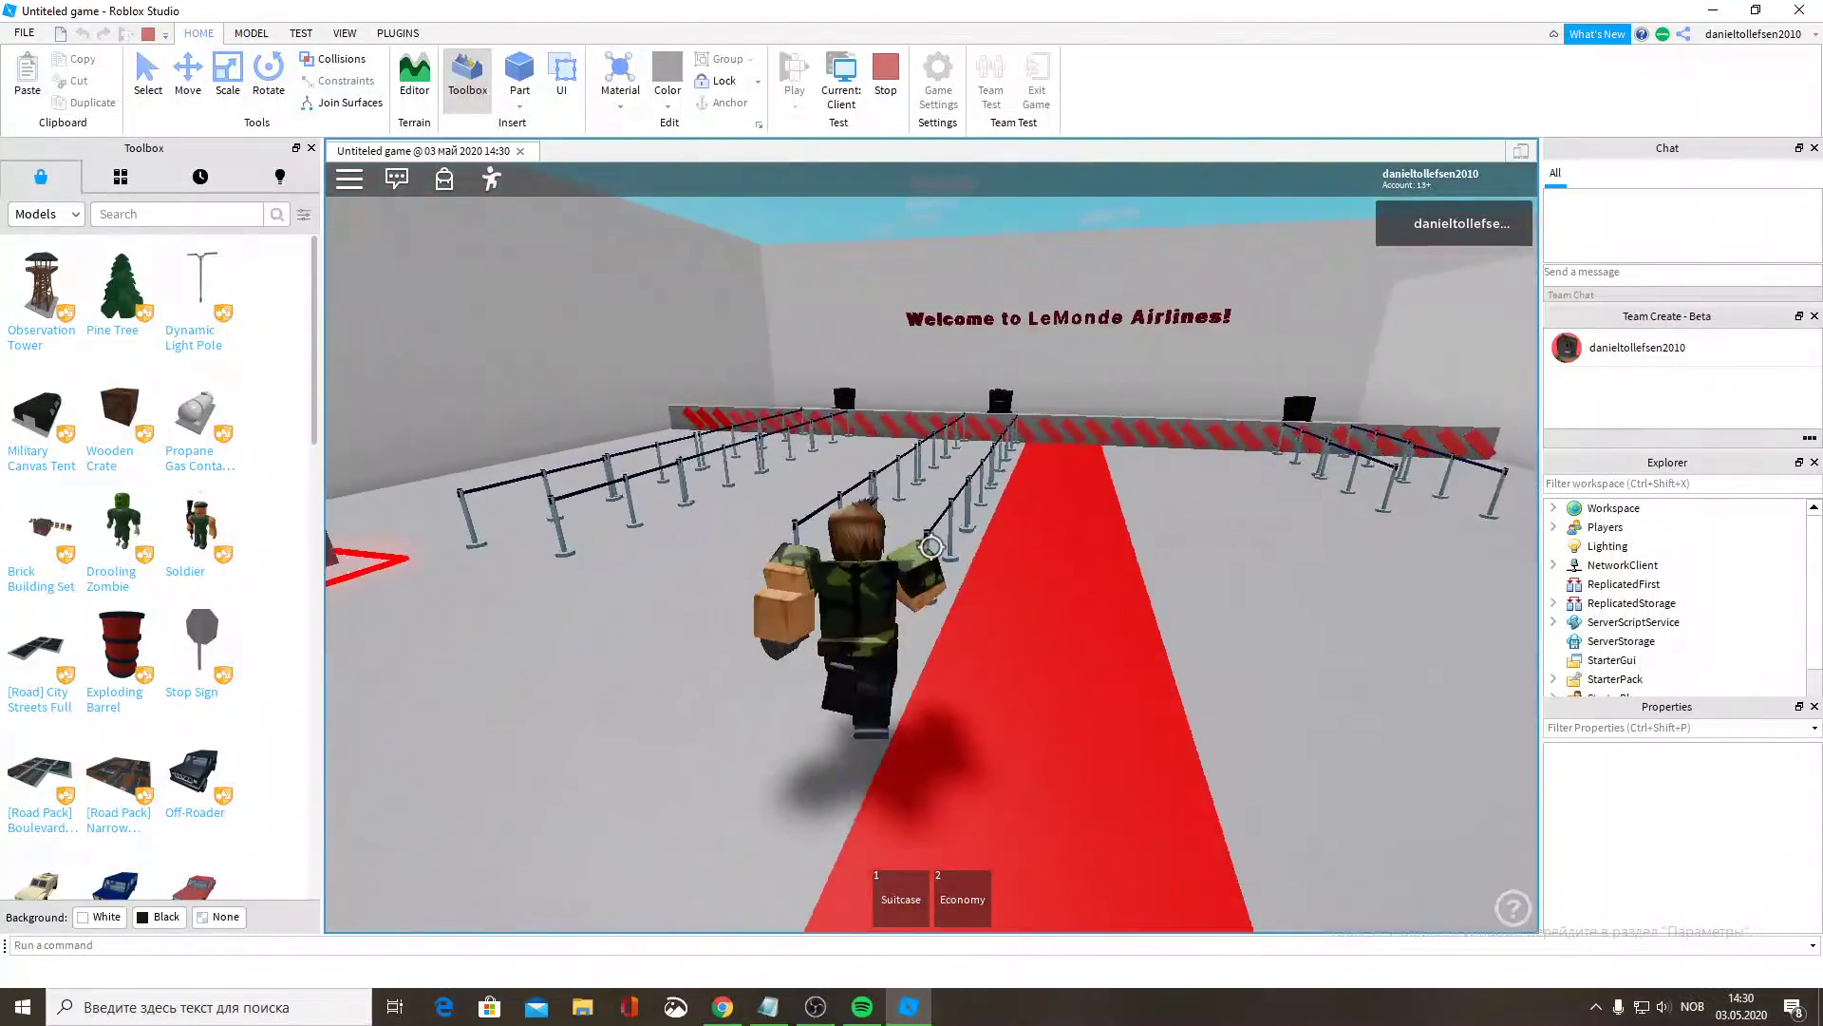
pyautogui.press('shift')
pyautogui.press('w')
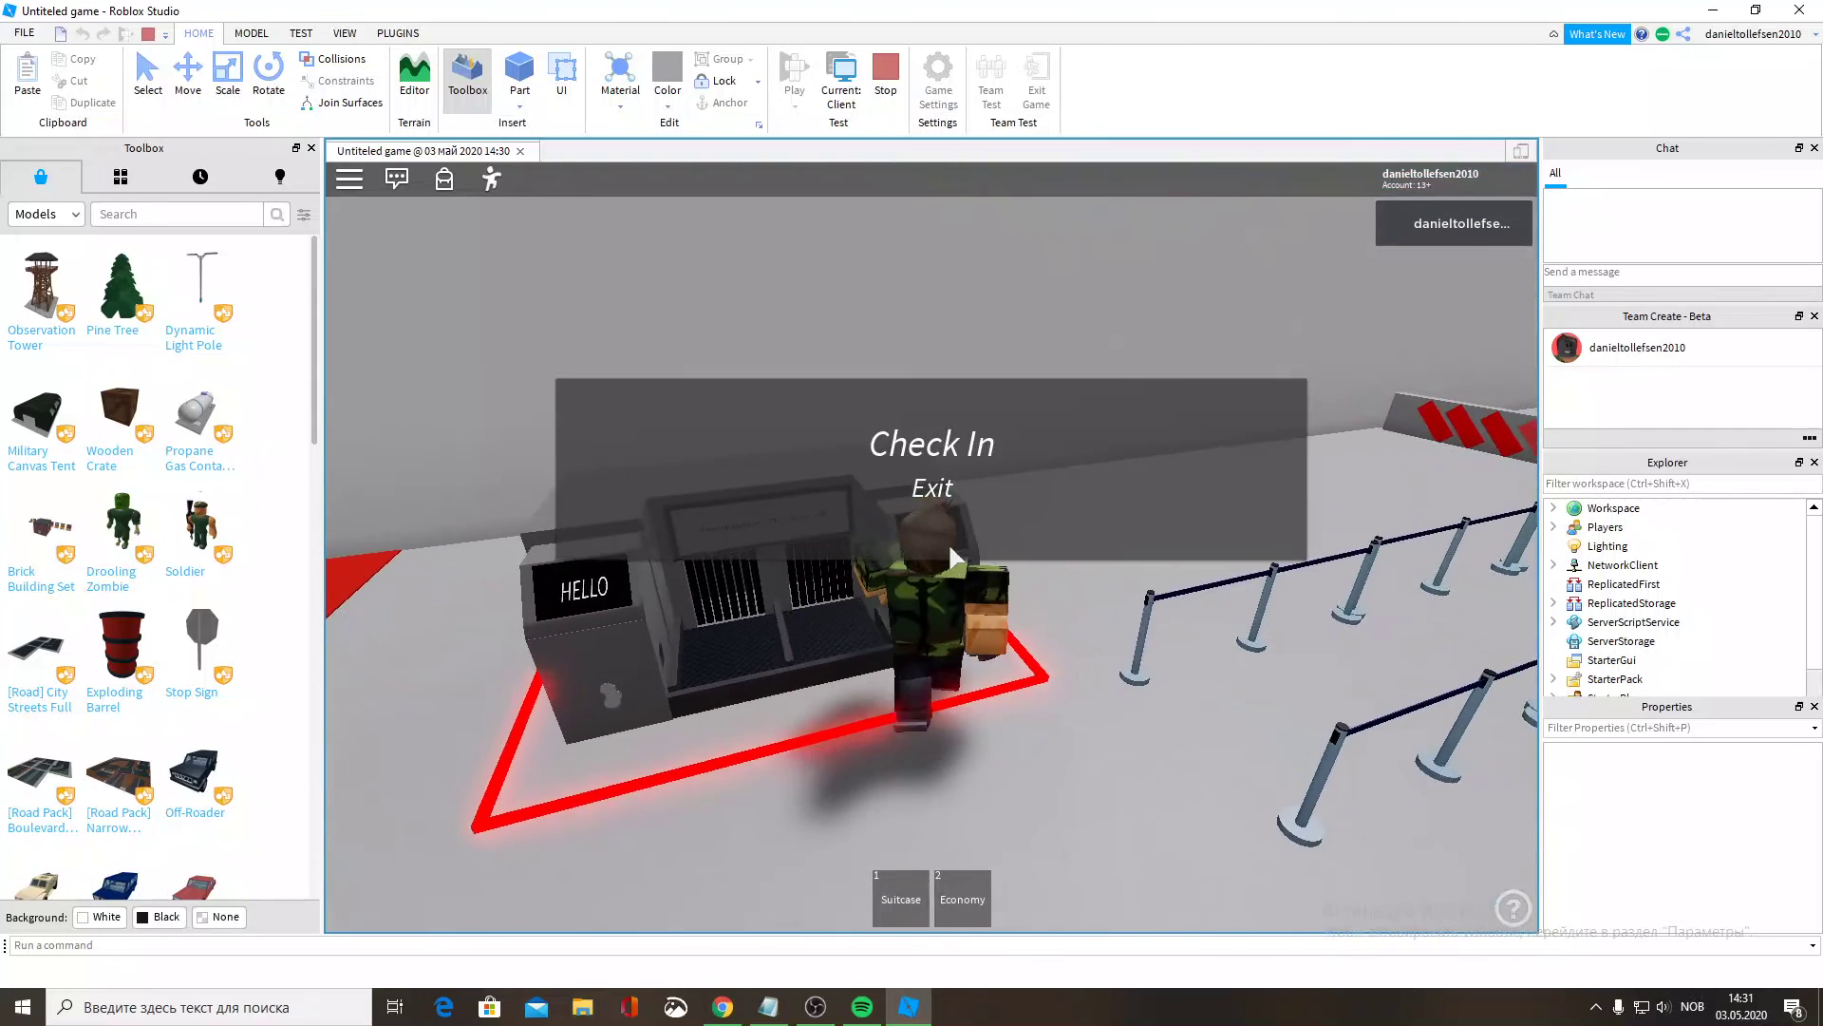
pyautogui.press('s')
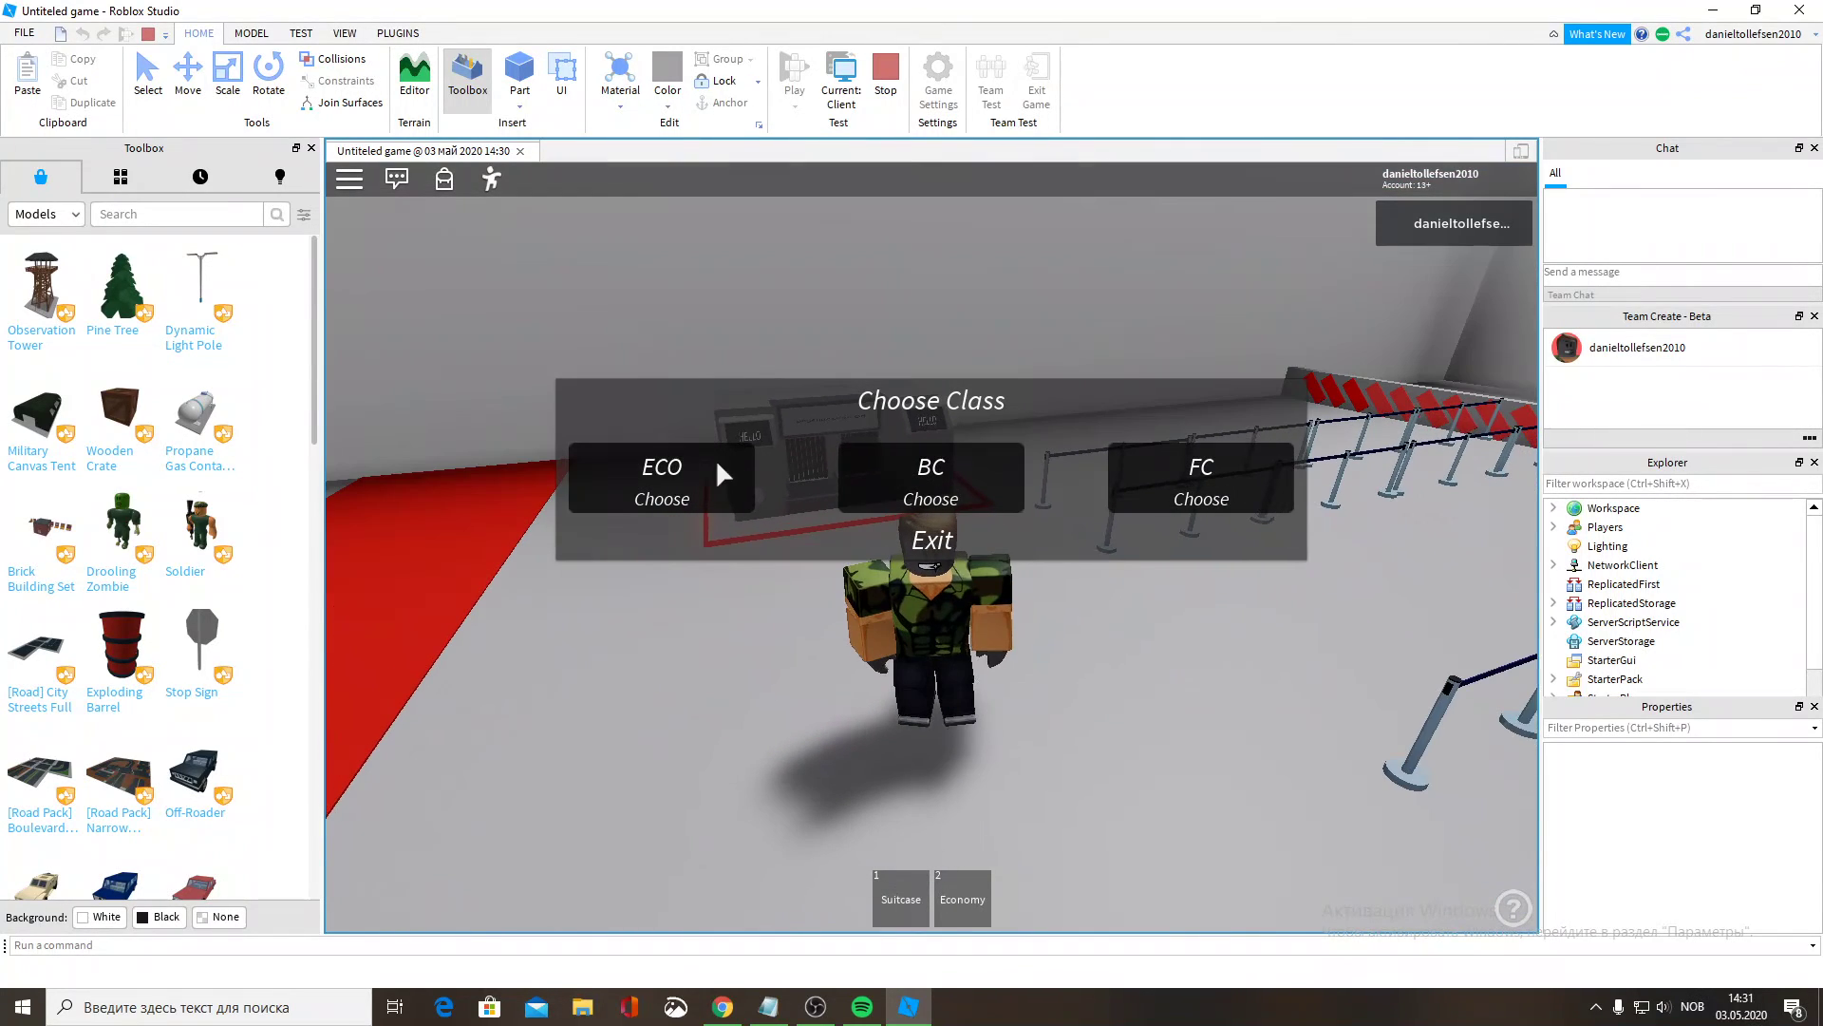
pyautogui.click(926, 543)
# Walk the avatar through the queue lane up to the red-striped barrier.
pyautogui.press('w')
pyautogui.press('shift')
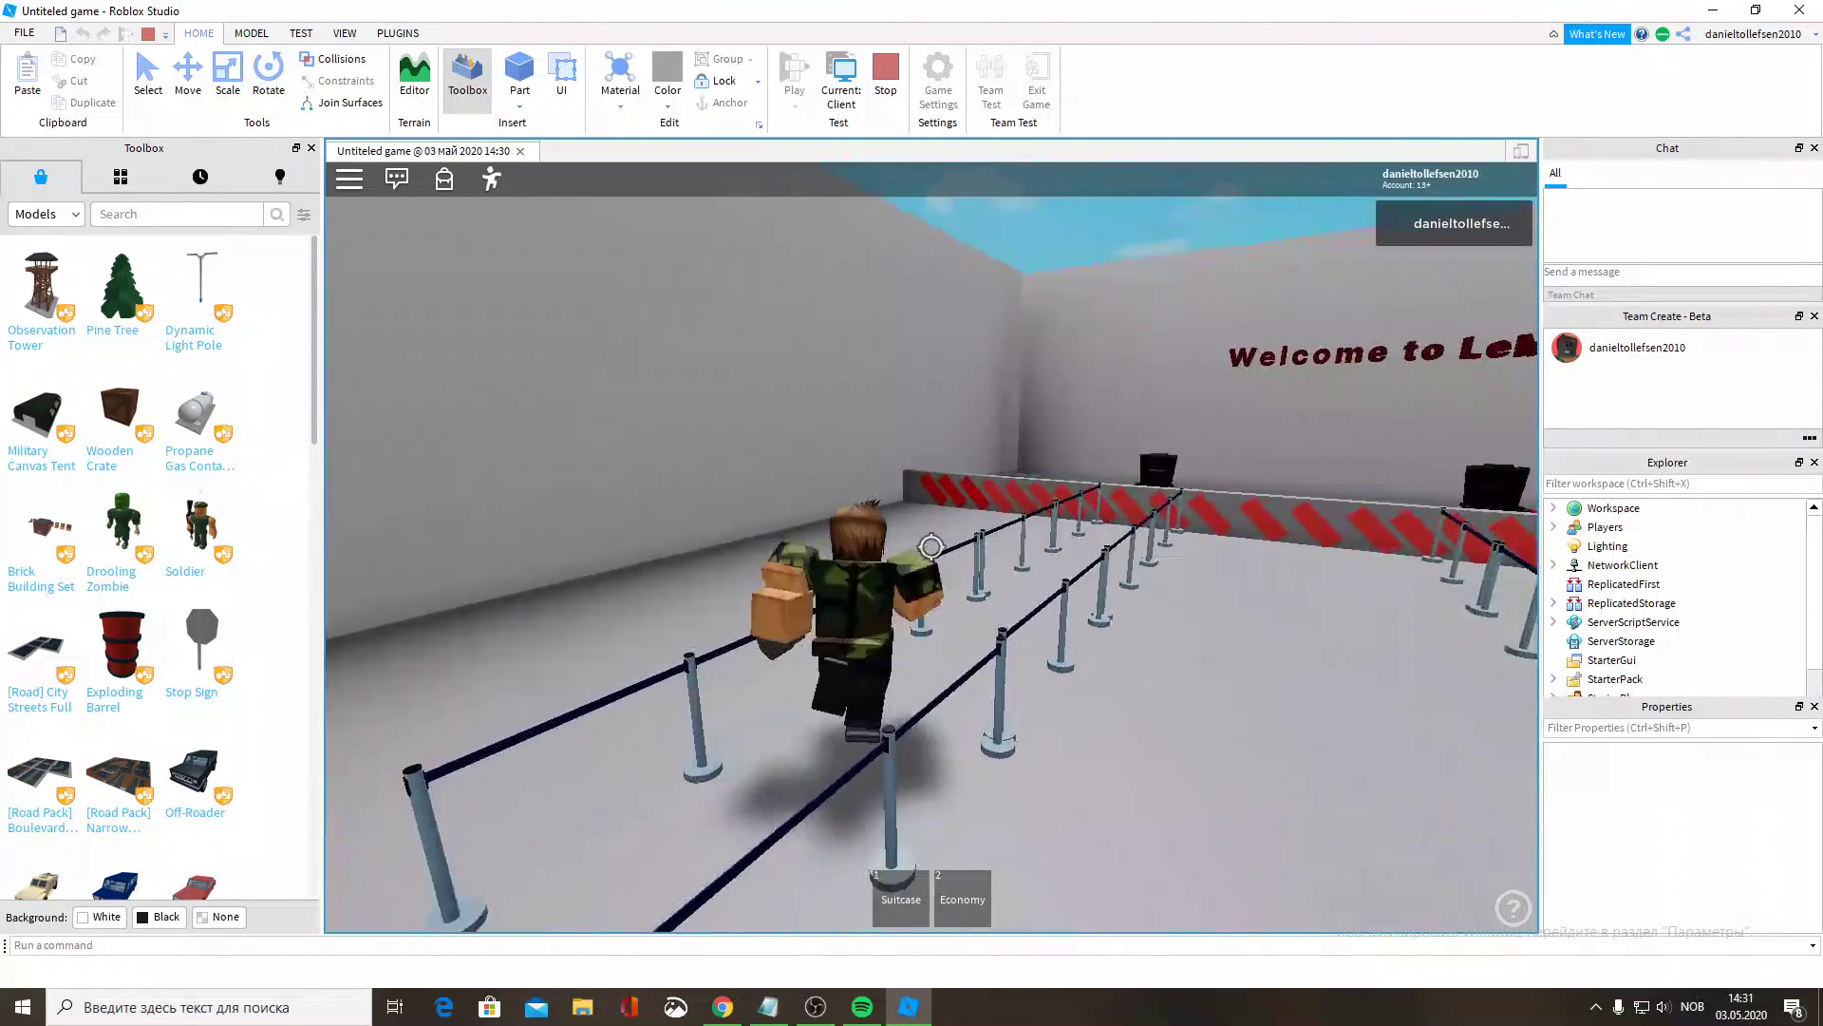
pyautogui.press('shift')
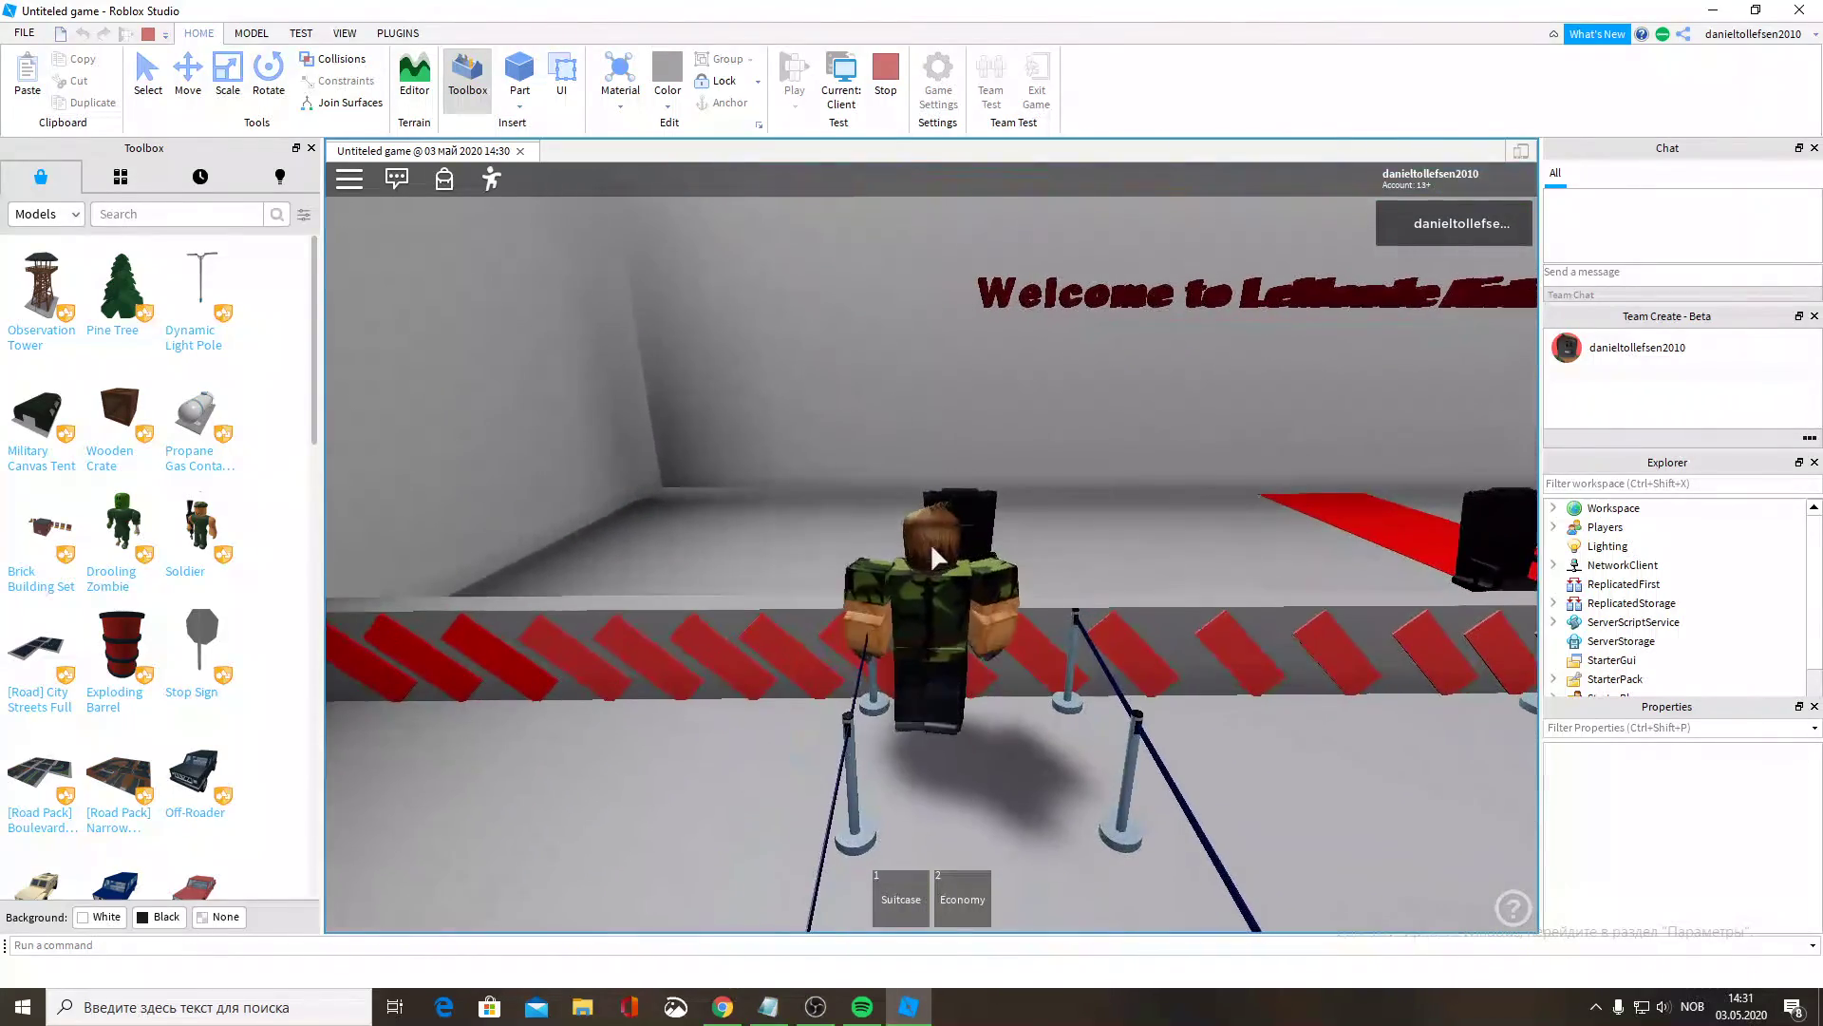
# Try the admin chat commands ".to" and ":to" at the red-striped barrier.
pyautogui.press('/')
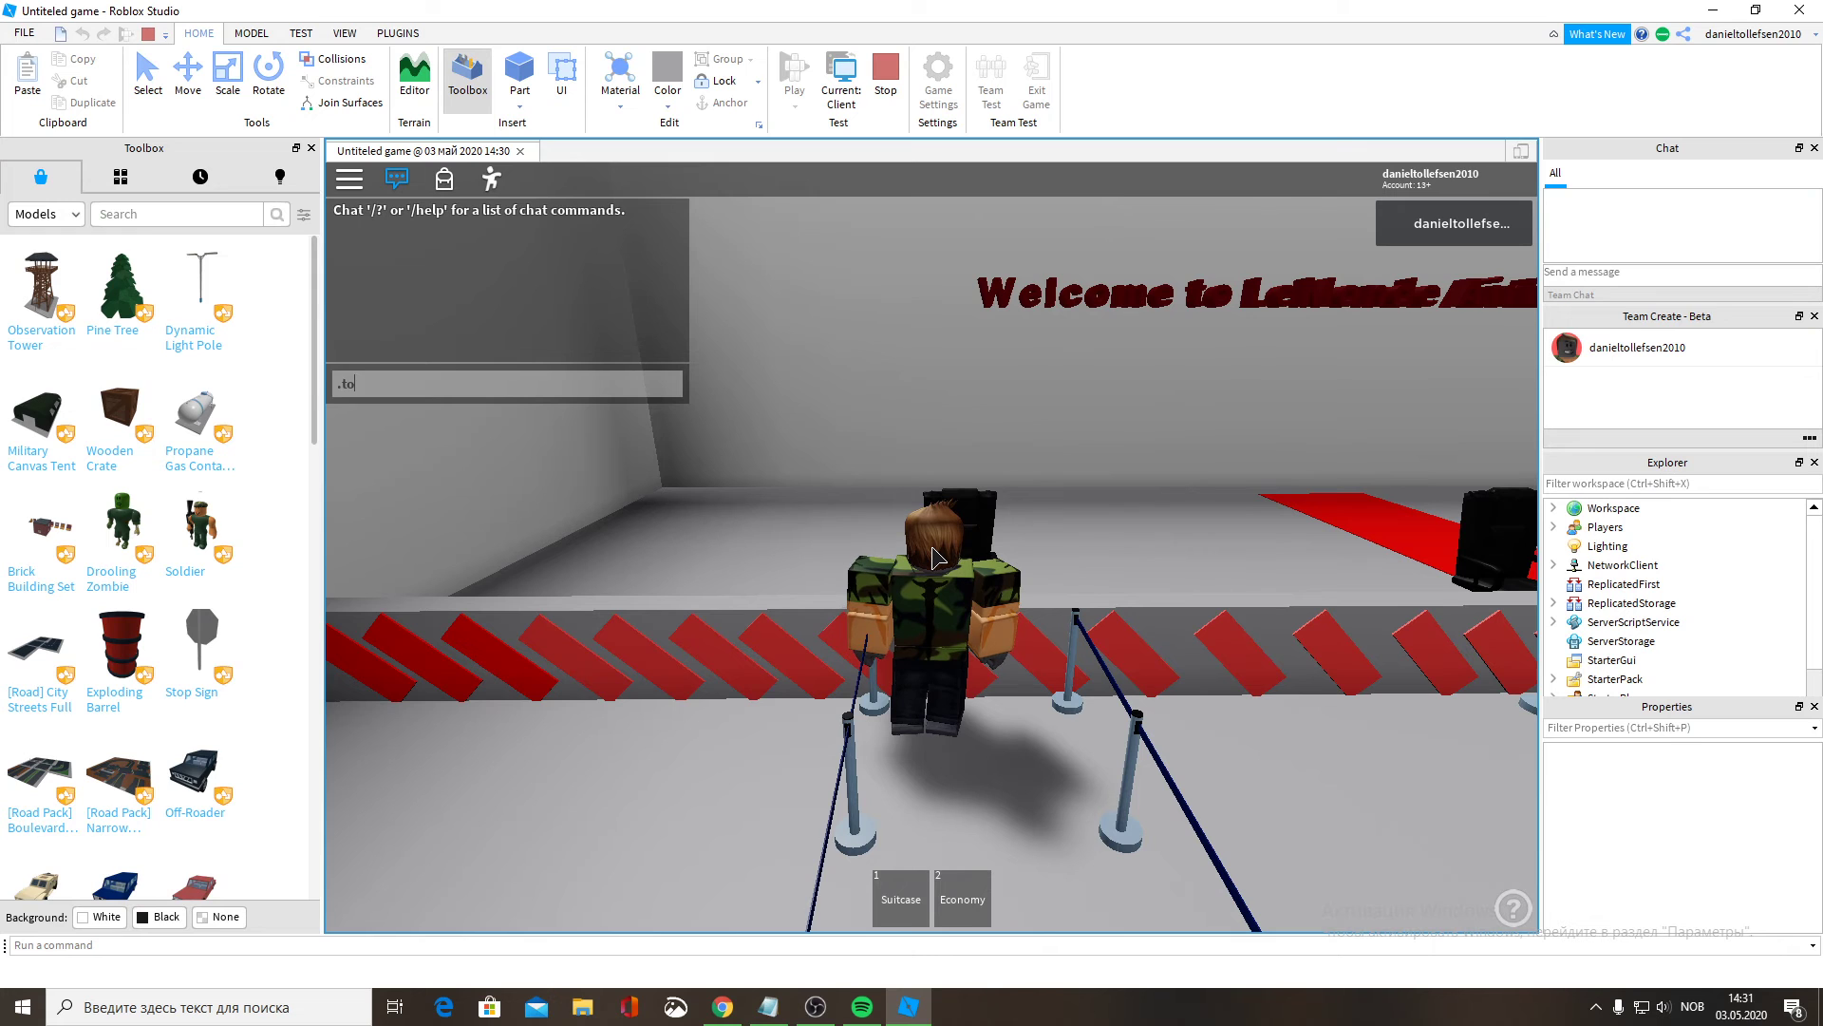
pyautogui.press('space')
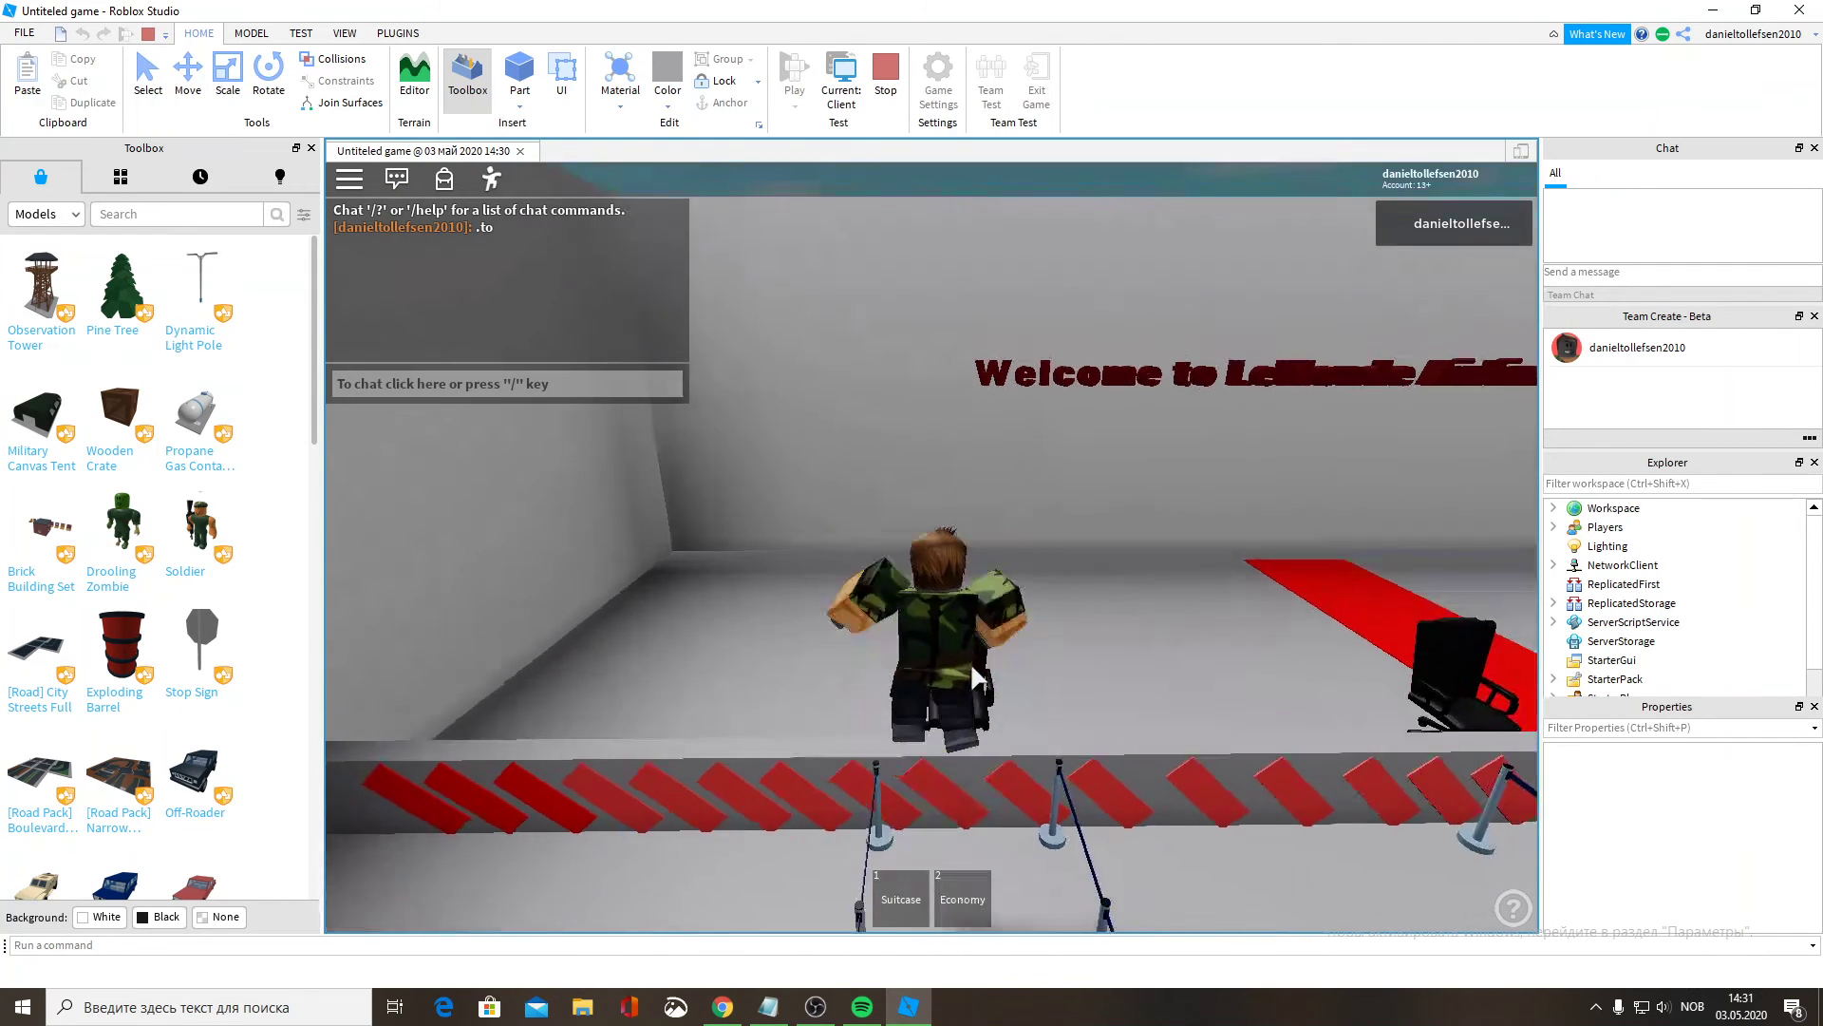
pyautogui.press('/')
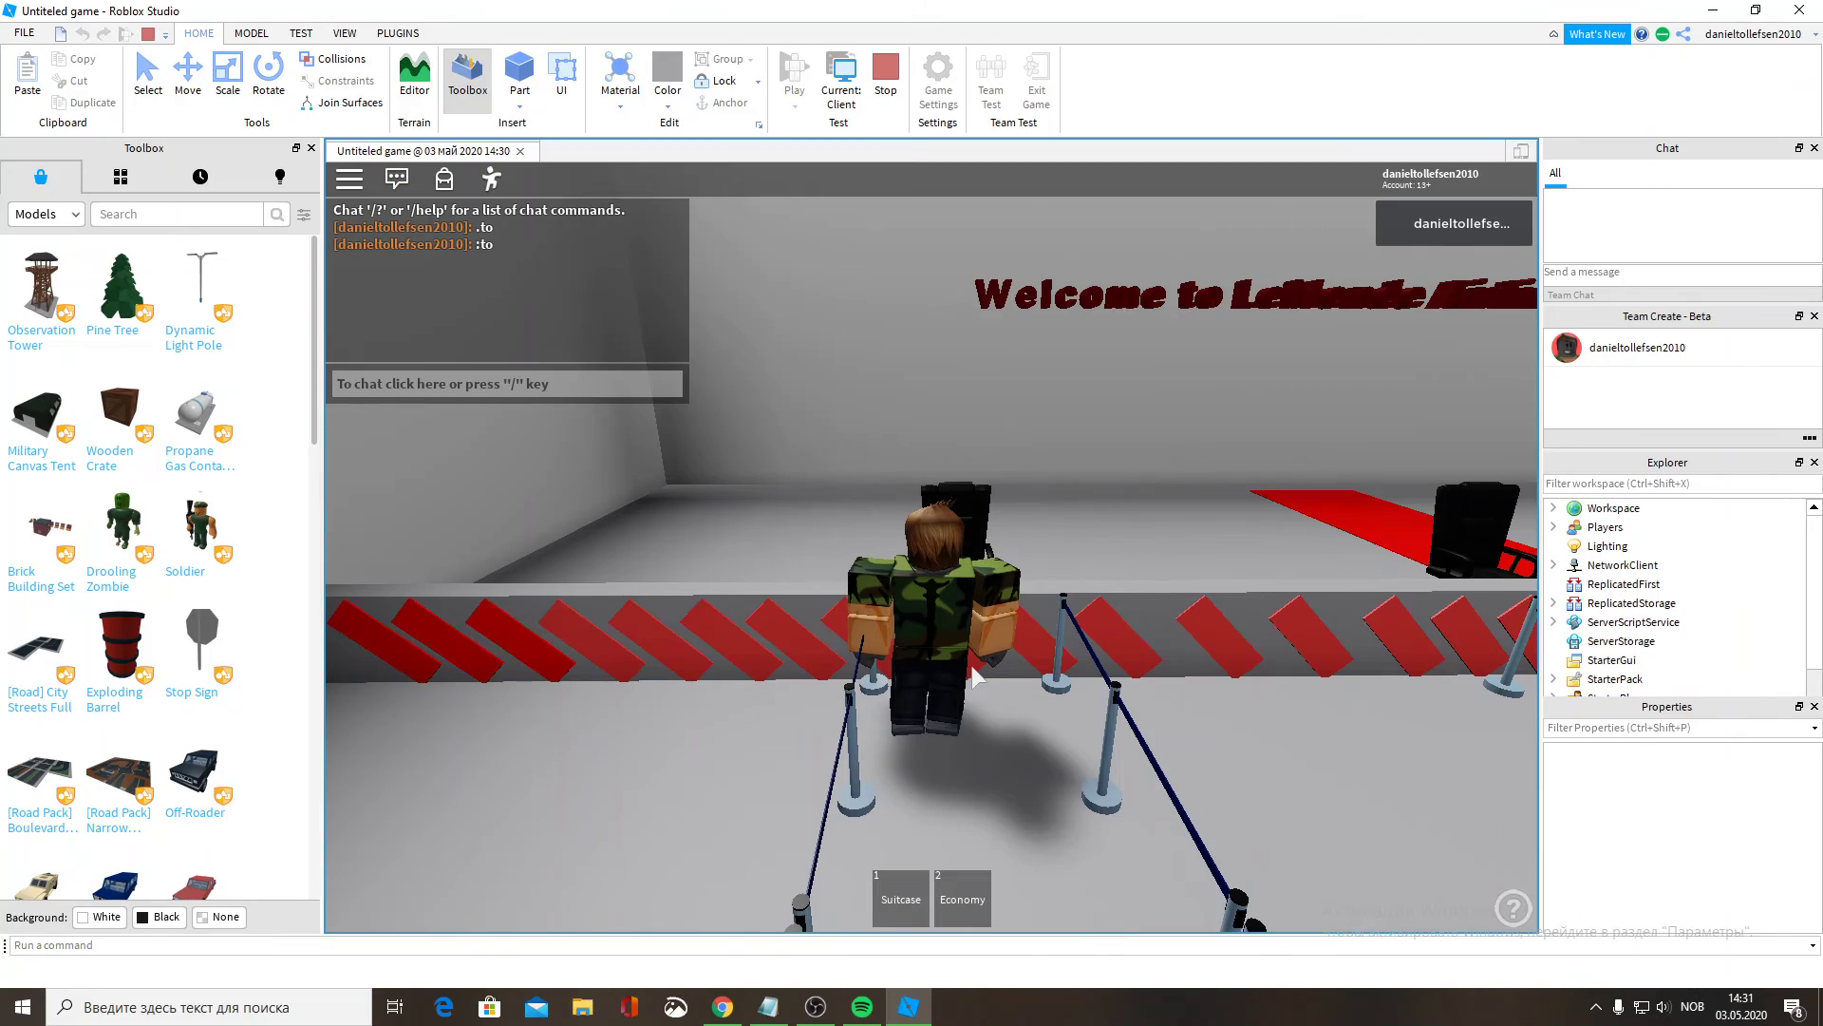
pyautogui.press('s')
pyautogui.moveTo(971, 665); pyautogui.dragTo(968, 644, button='right')
pyautogui.press('space')
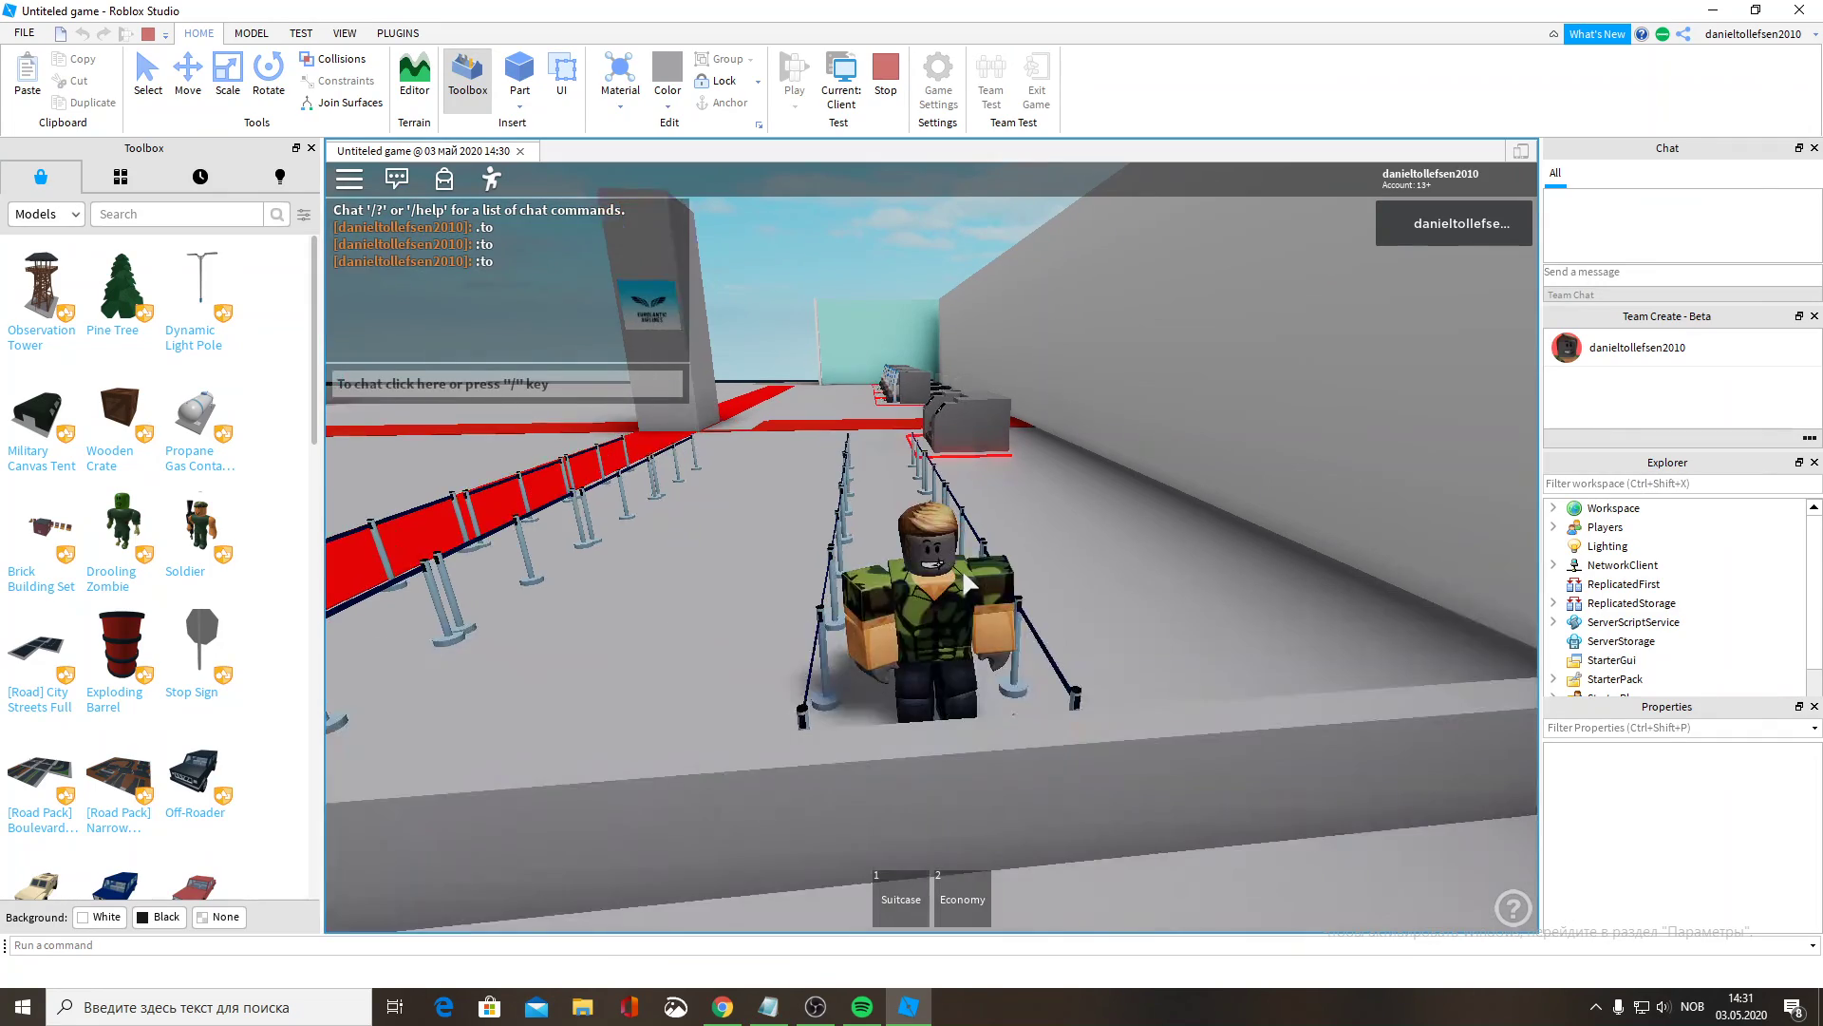
# Walk the avatar out of the queue lane, past the airline-logo pillars and along the red carpet toward the security scanners.
pyautogui.press('w')
pyautogui.press('w')
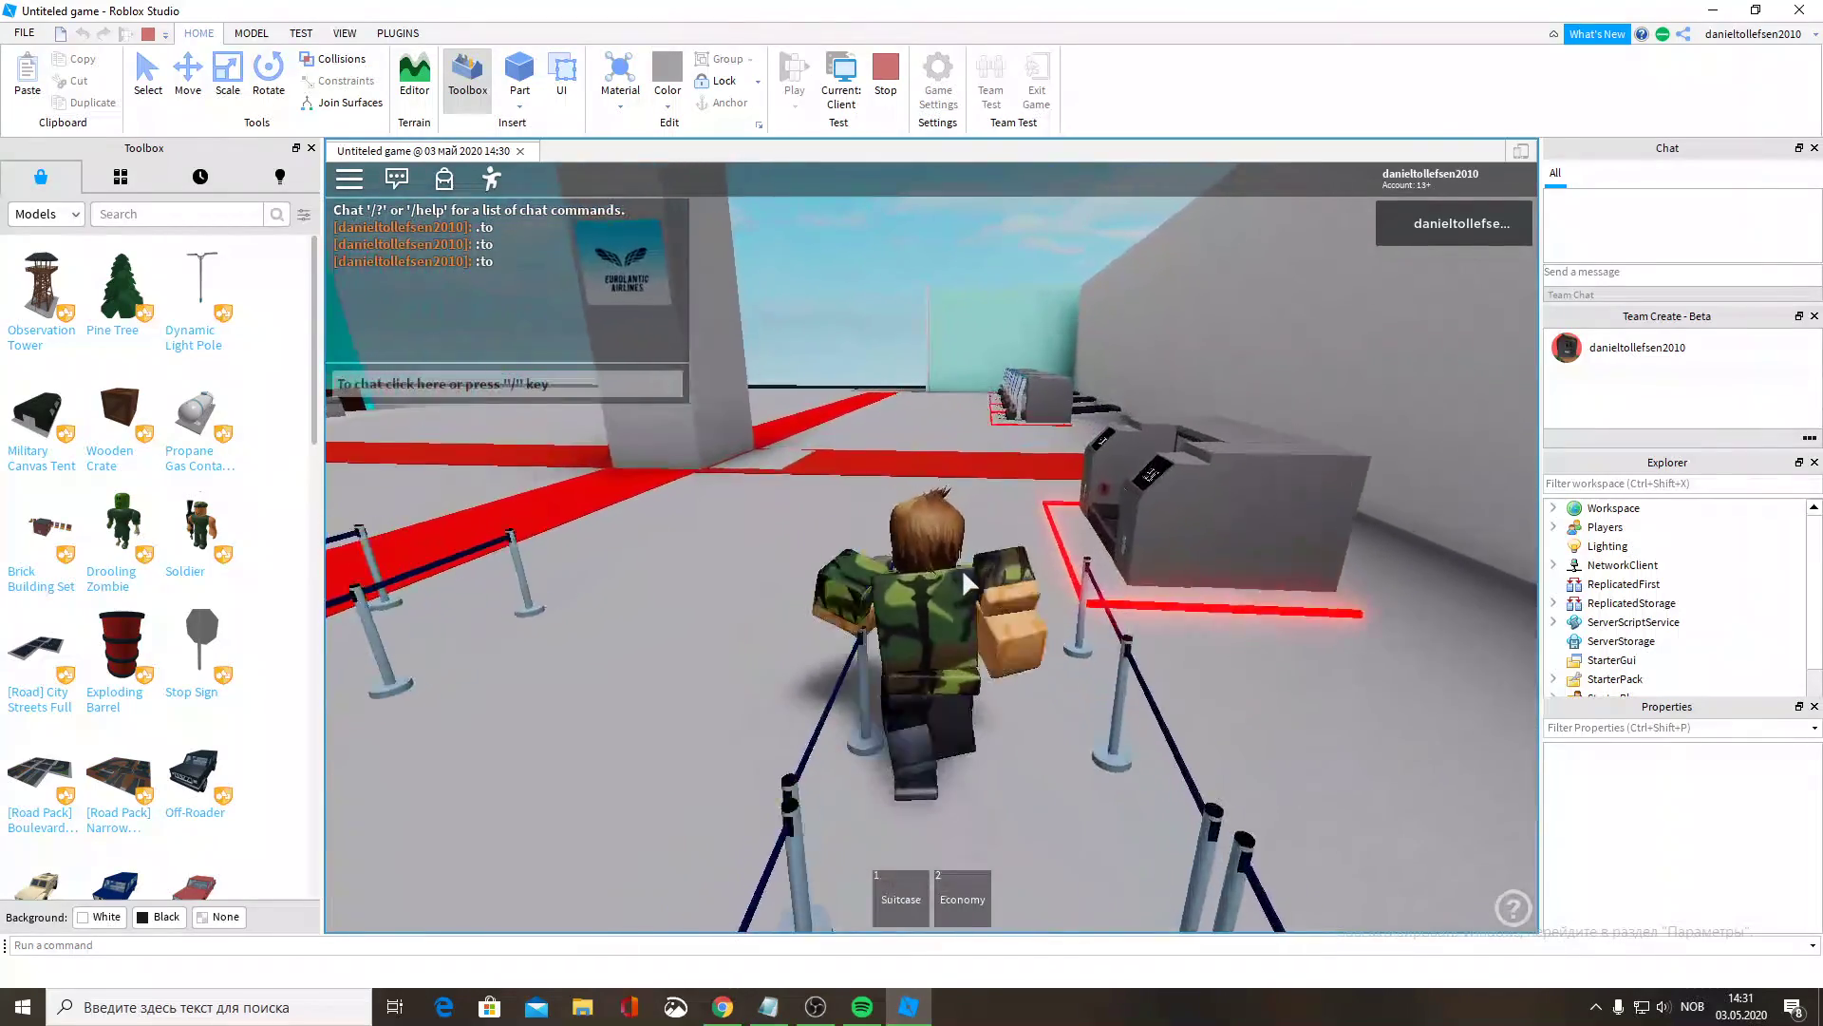
pyautogui.press('w')
pyautogui.press('shift')
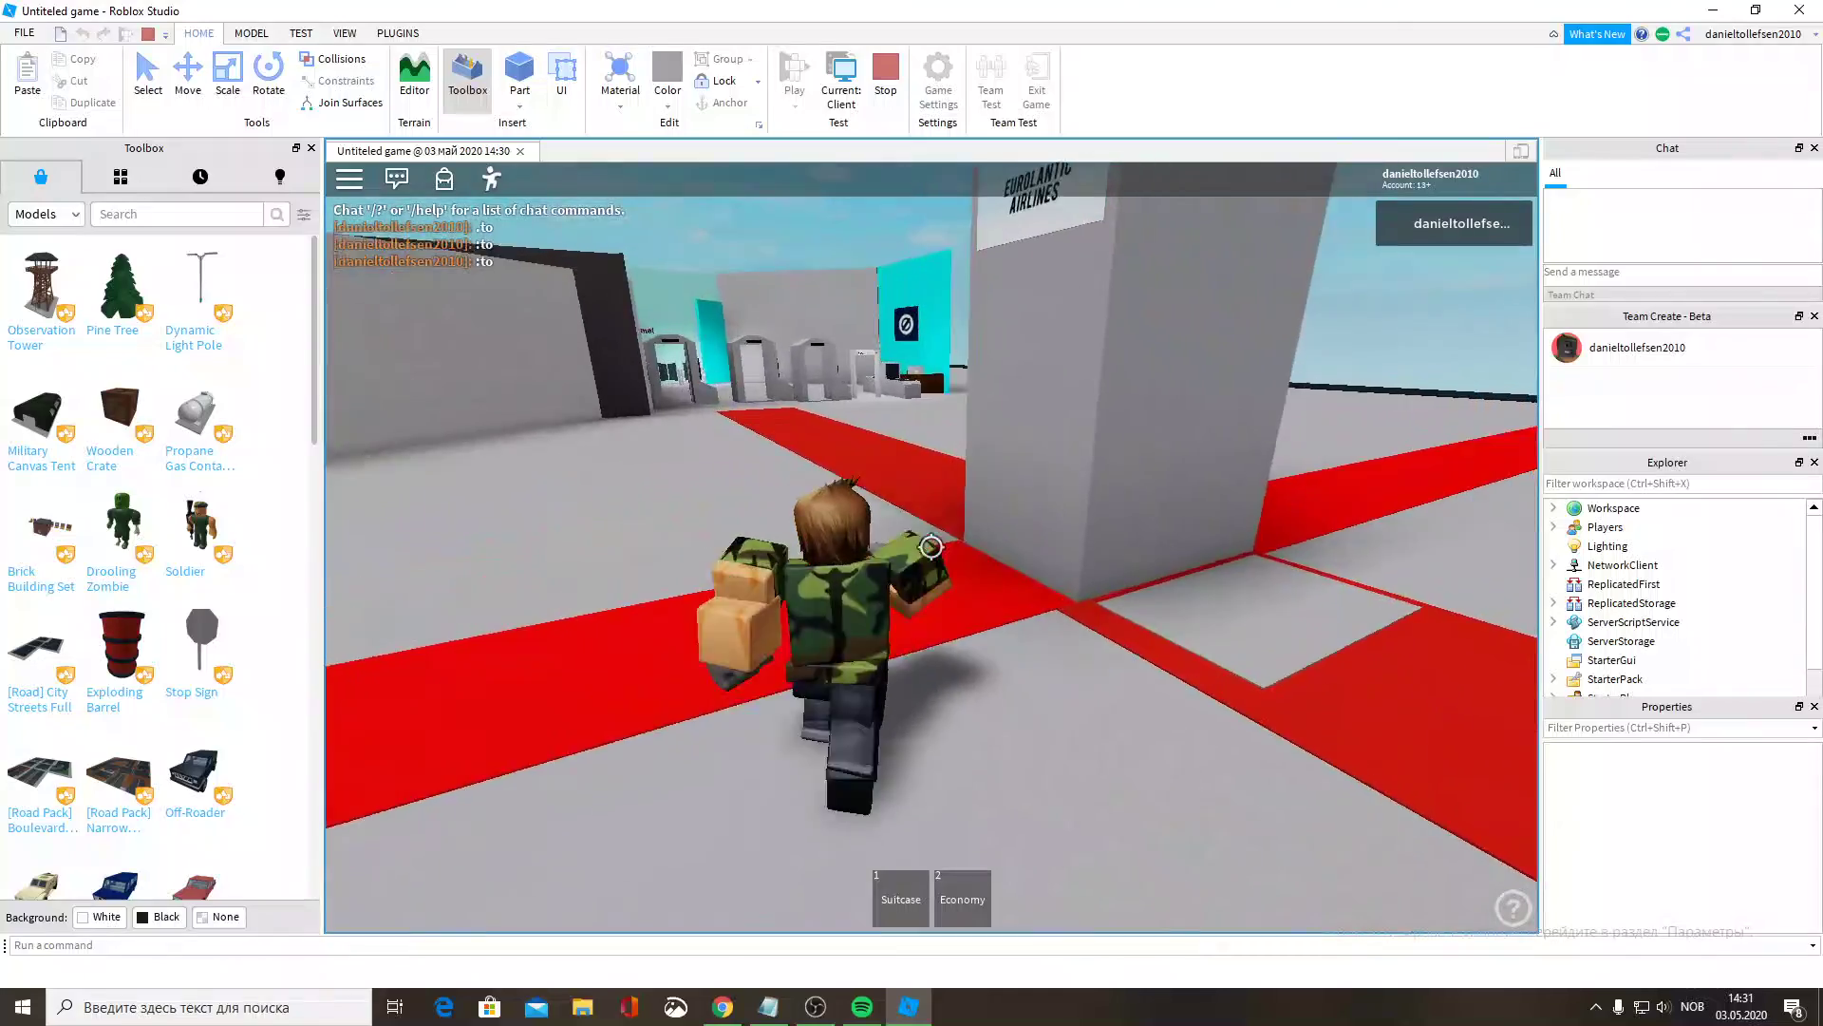
pyautogui.press('a')
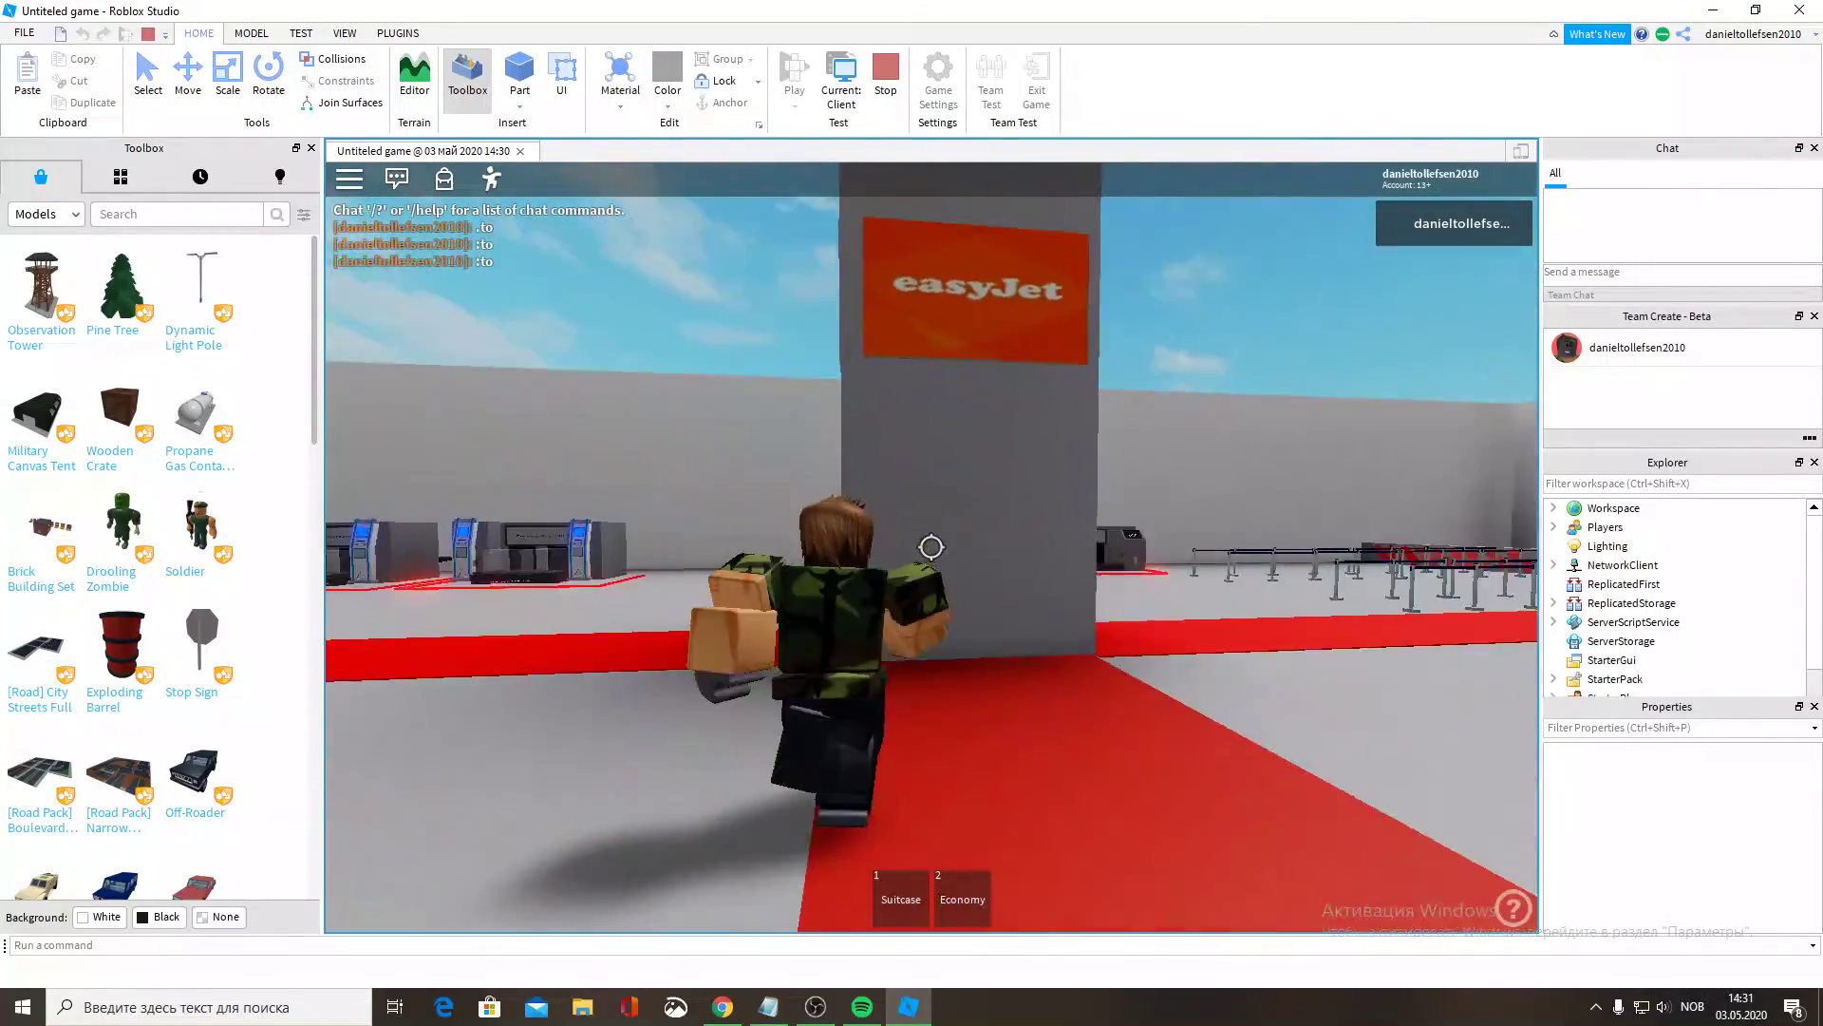
pyautogui.press('w')
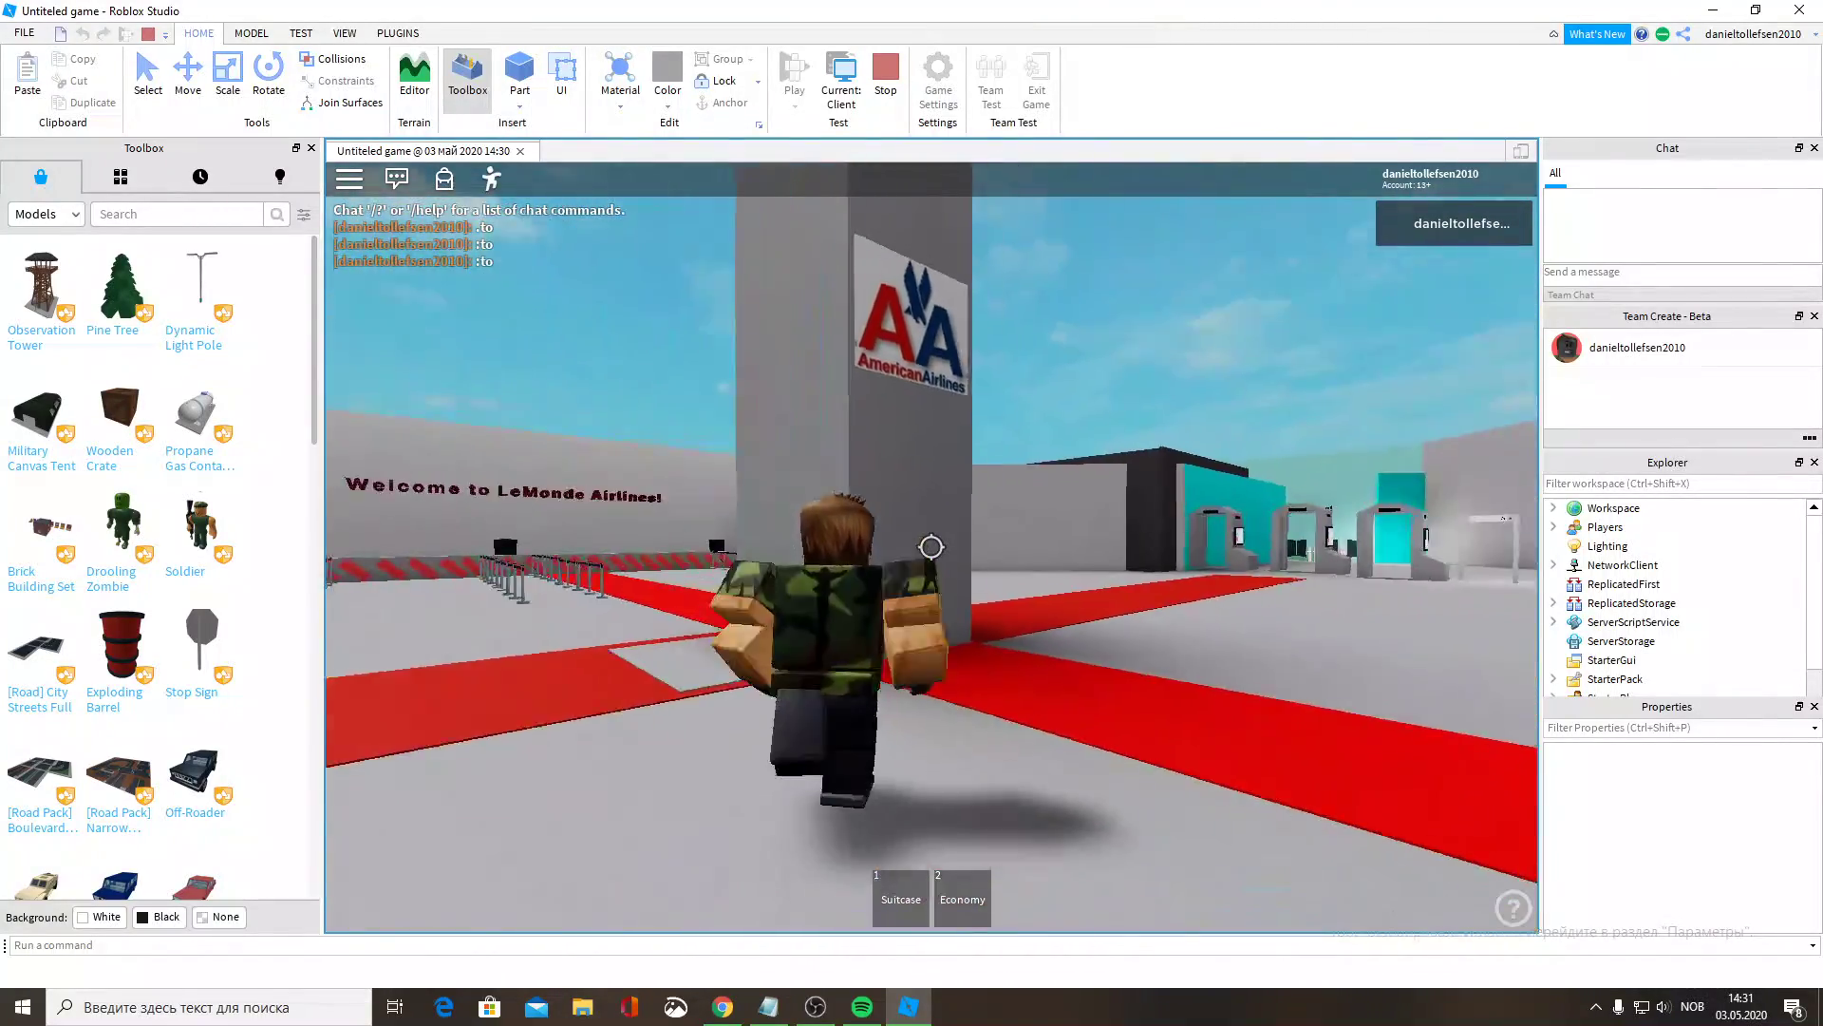
pyautogui.press('w')
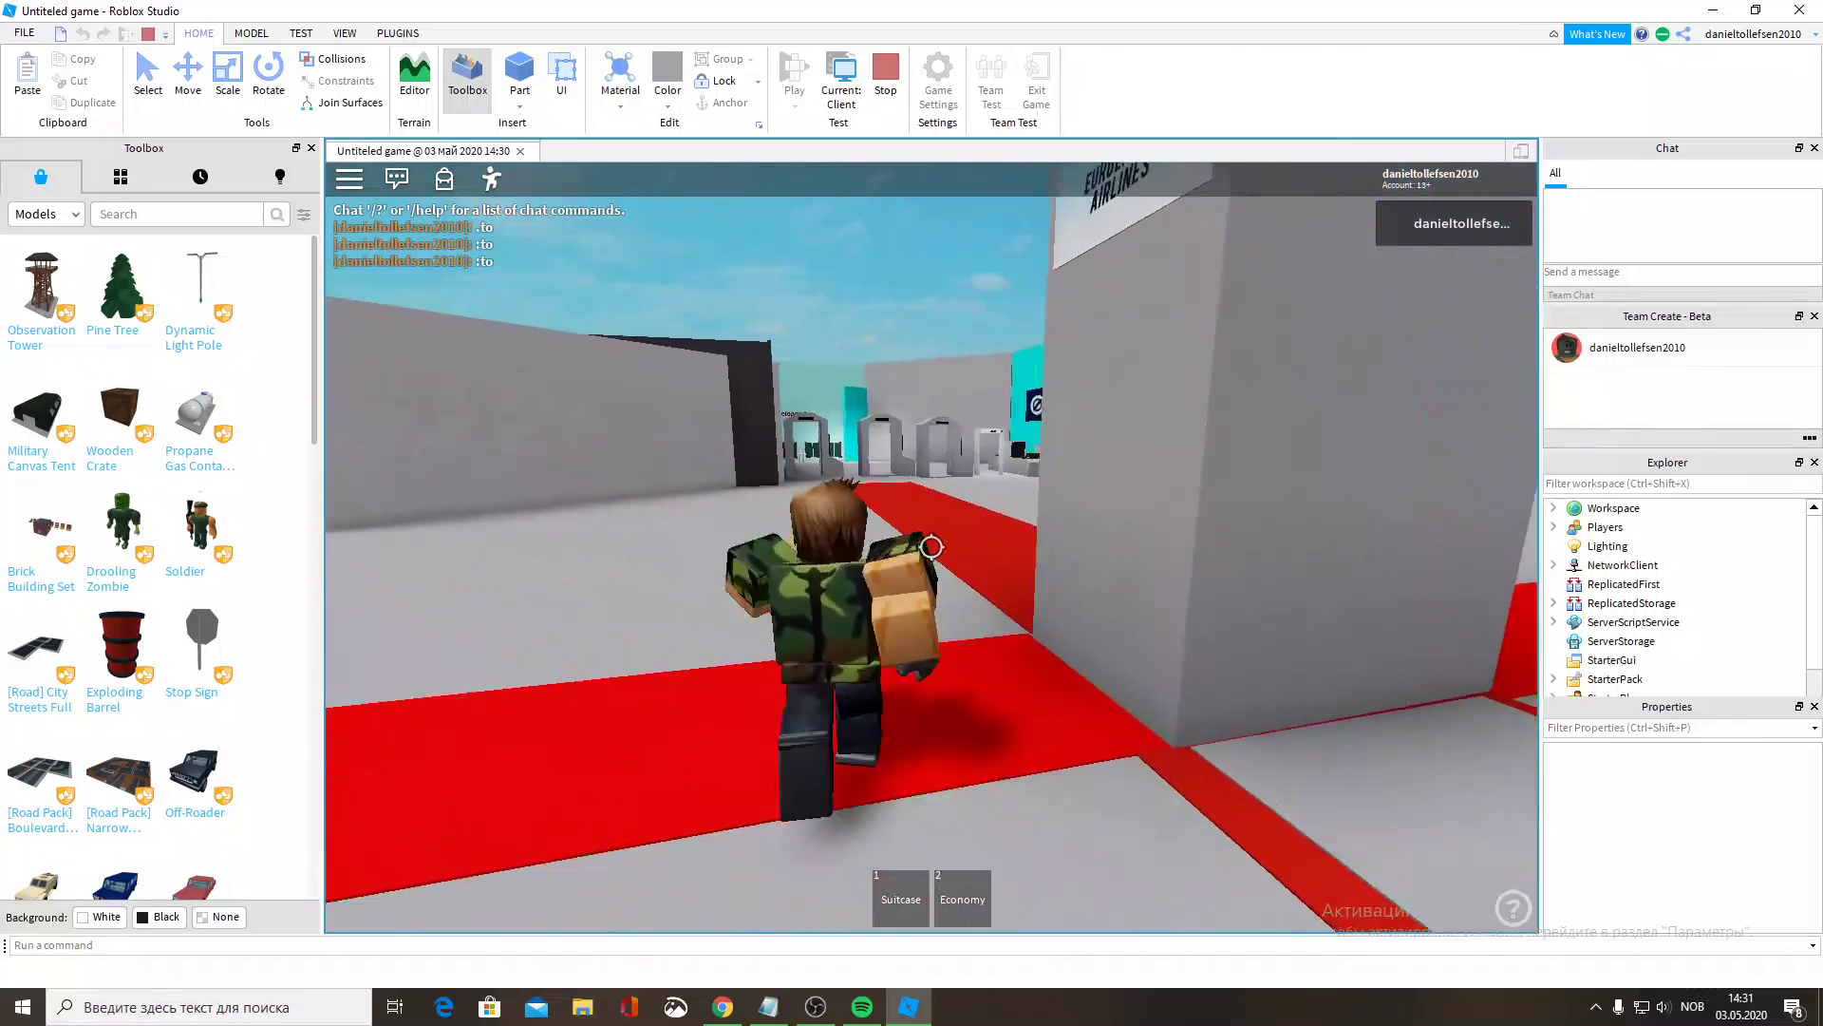
pyautogui.press('w')
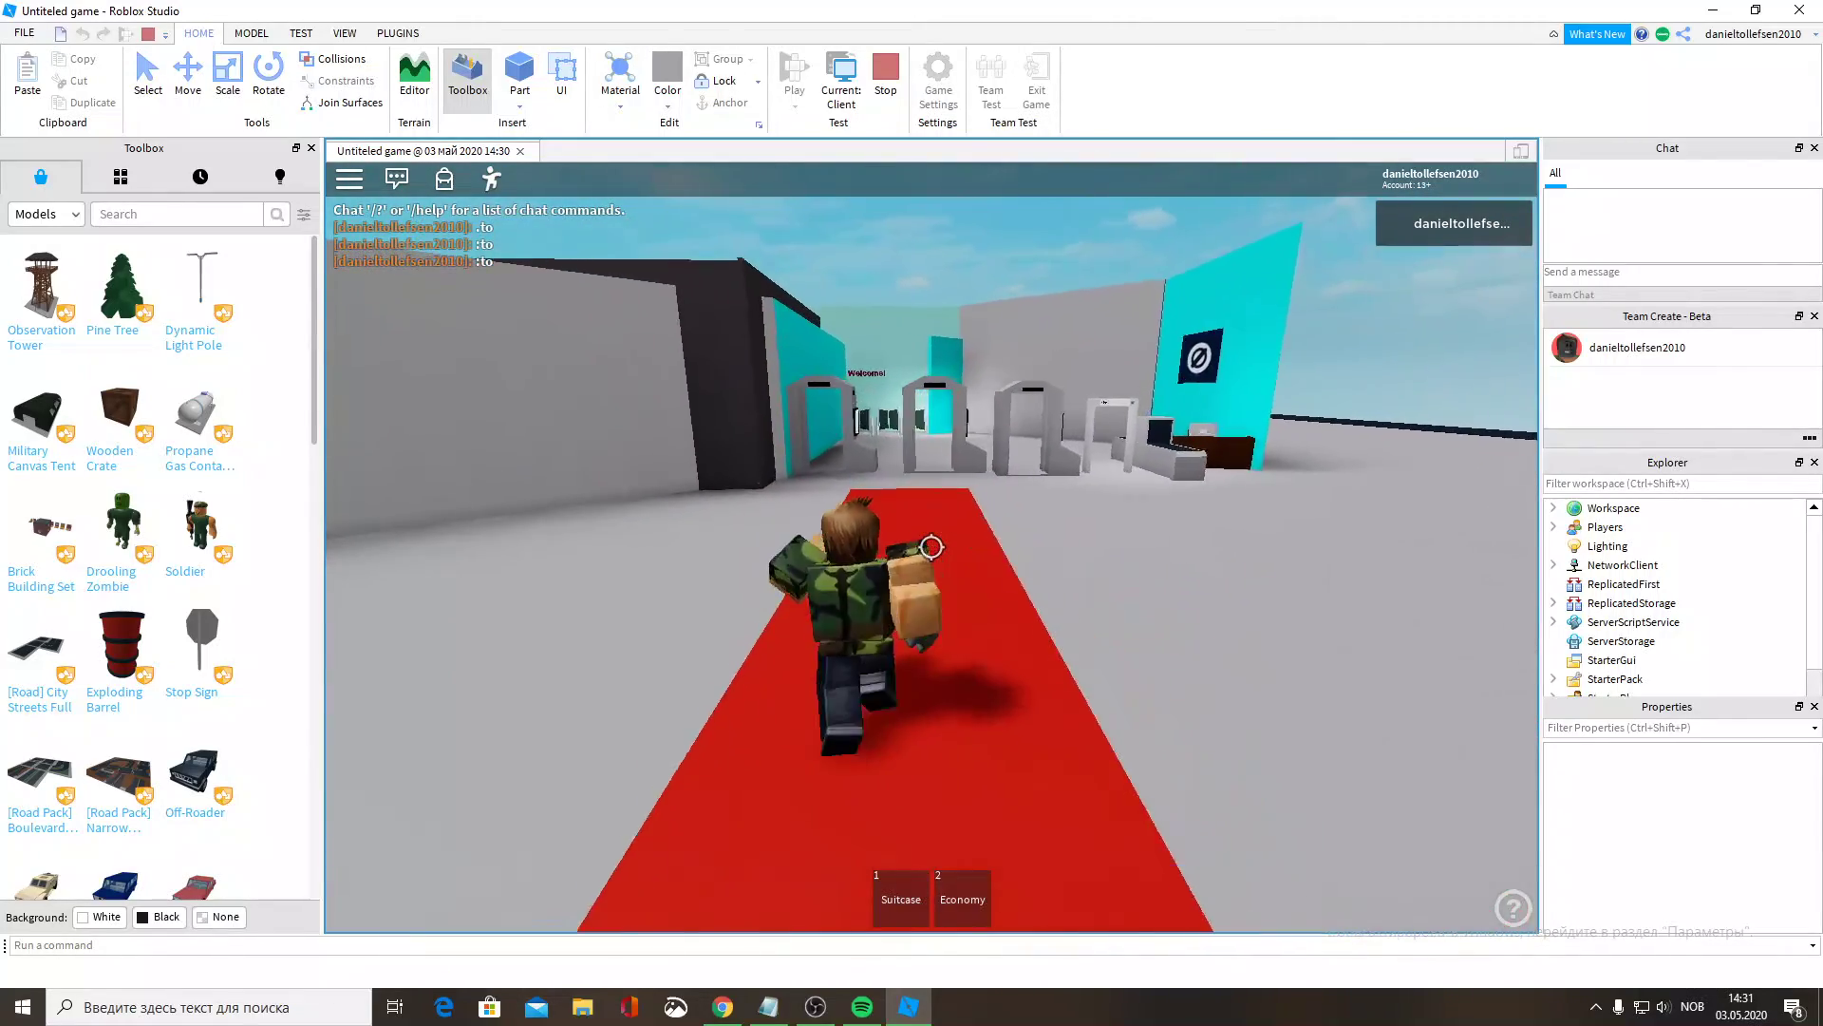
# Test taking out and putting away the Suitcase while approaching the security scanner beside the dark wall.
pyautogui.press('1')
pyautogui.press('w')
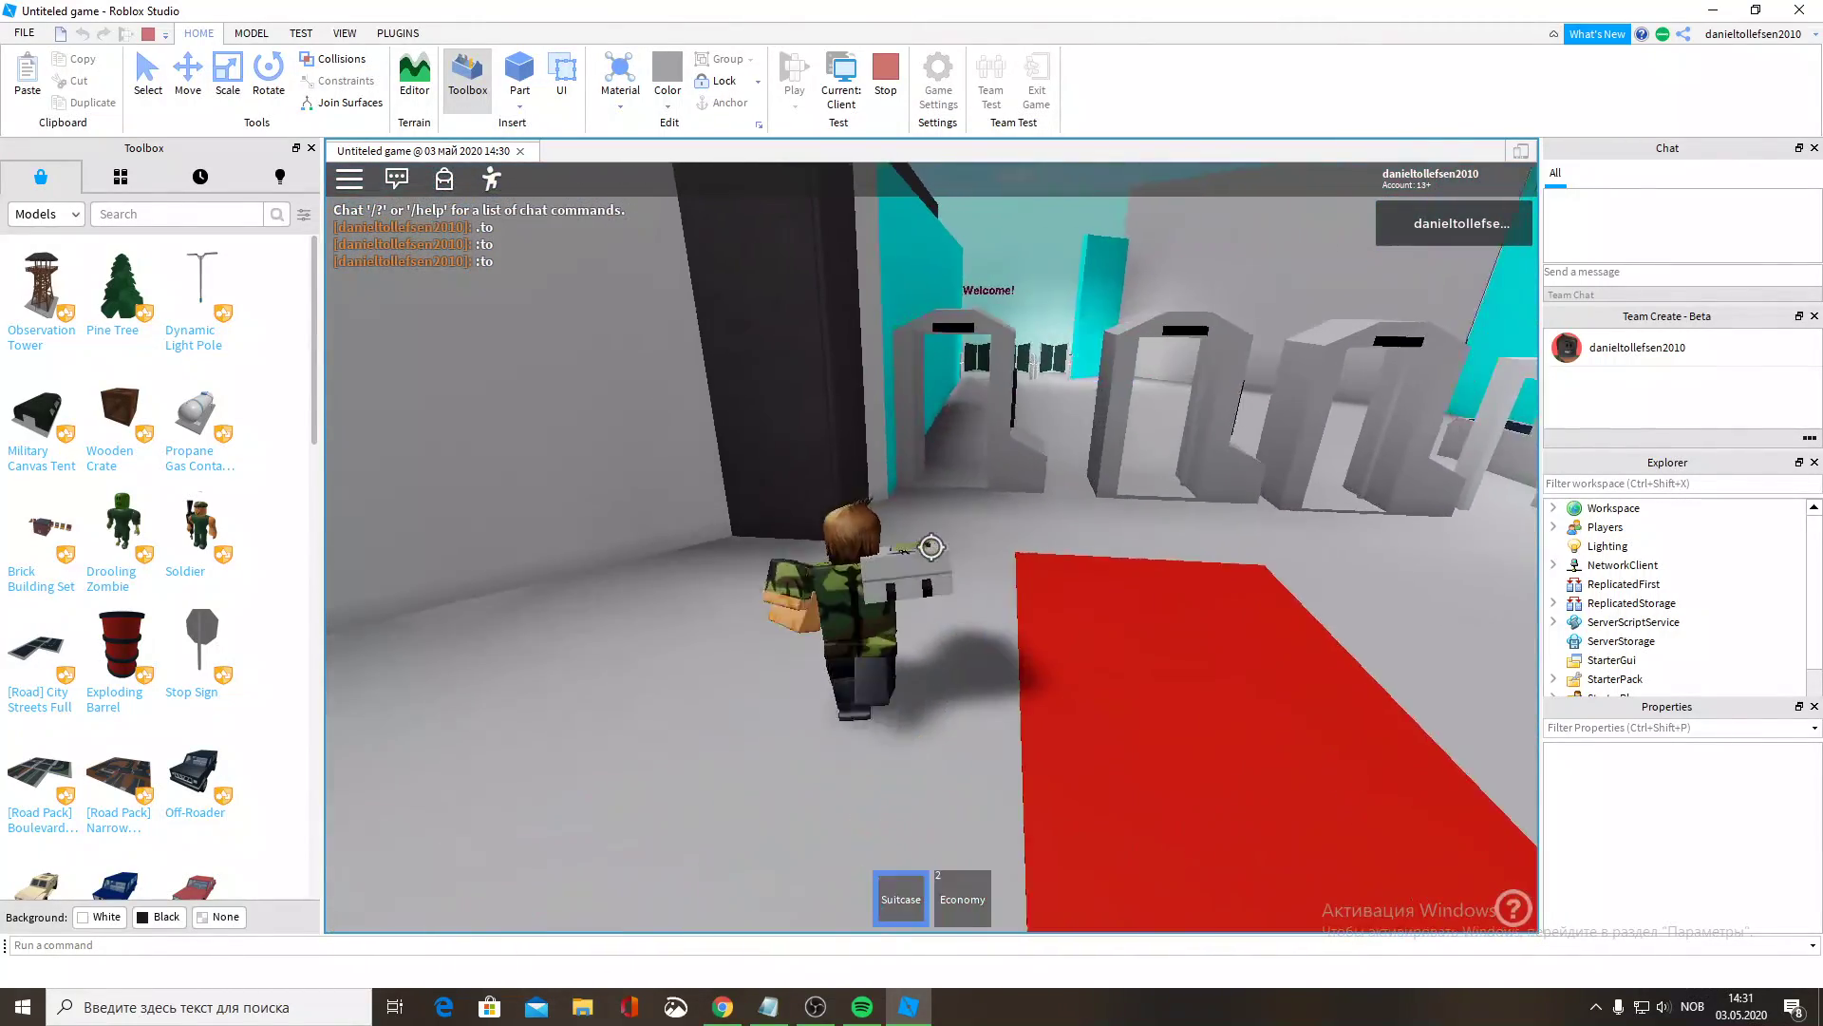
pyautogui.press('1')
pyautogui.press('shift')
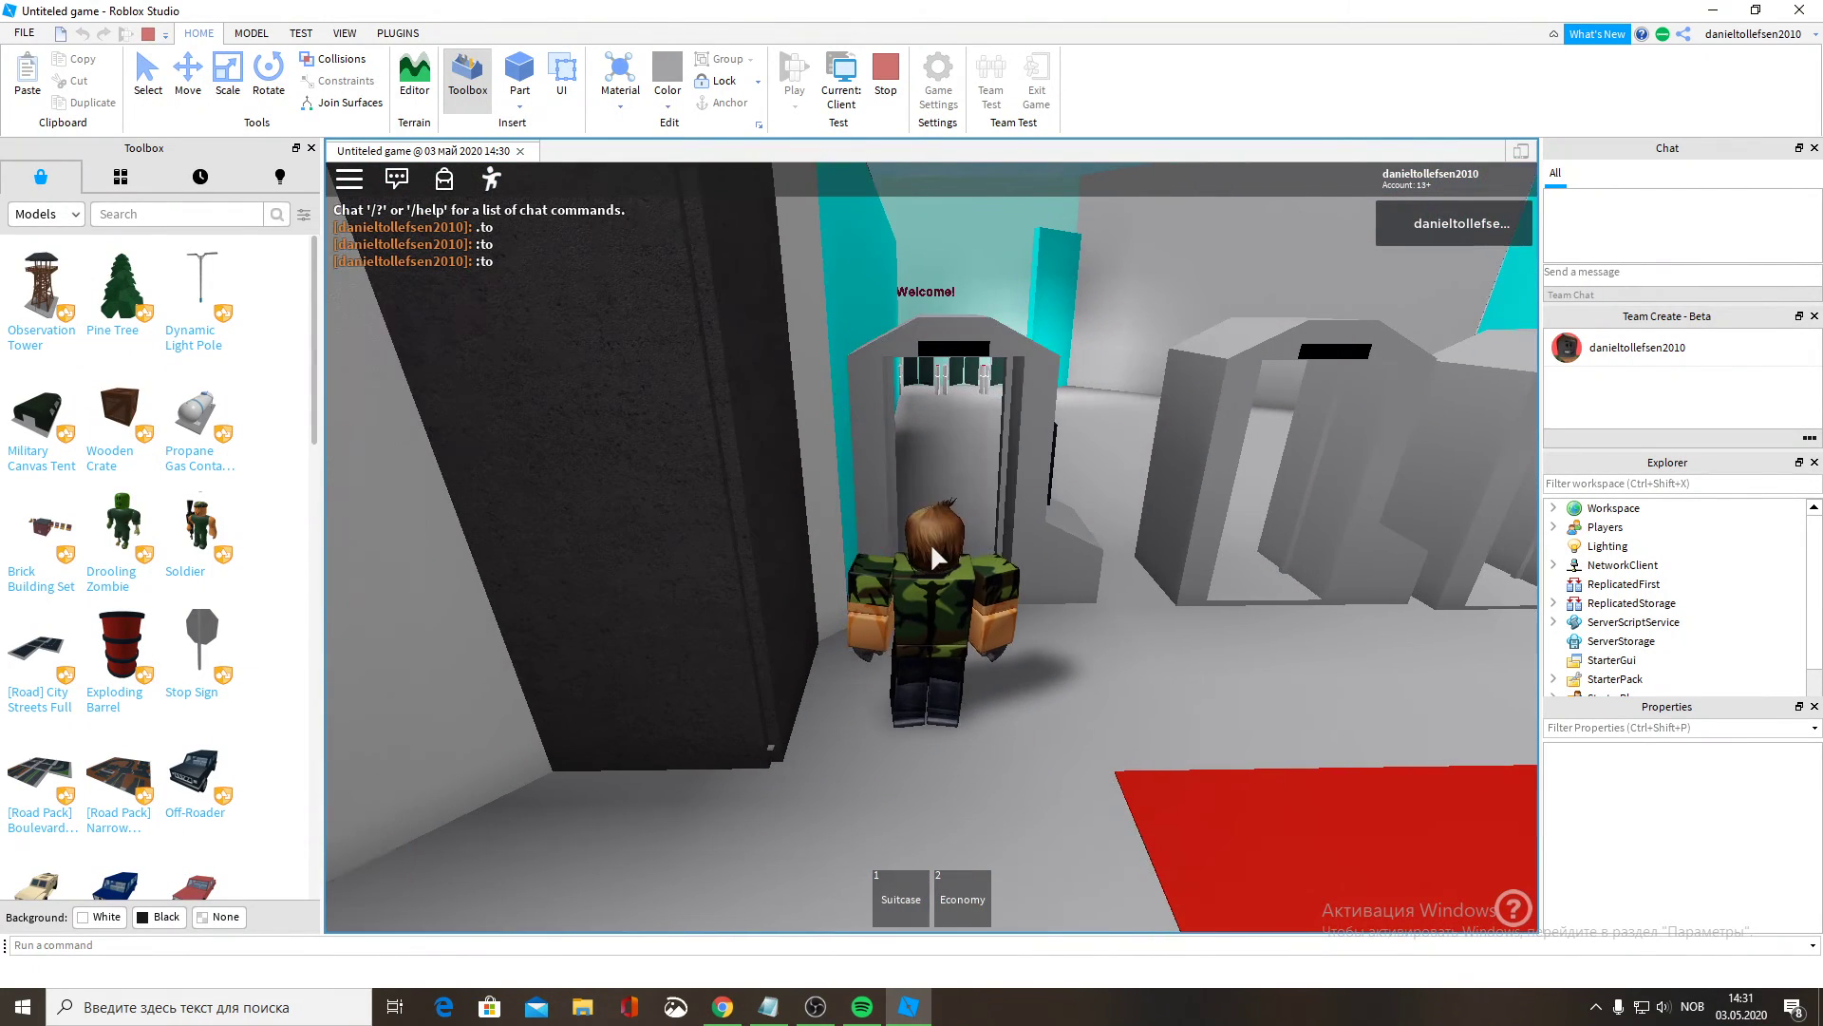
# Walk the avatar through the body scanner beside the cyan wall into the security area.
pyautogui.press('w')
pyautogui.moveTo(932, 545); pyautogui.dragTo(931, 545, button='right')
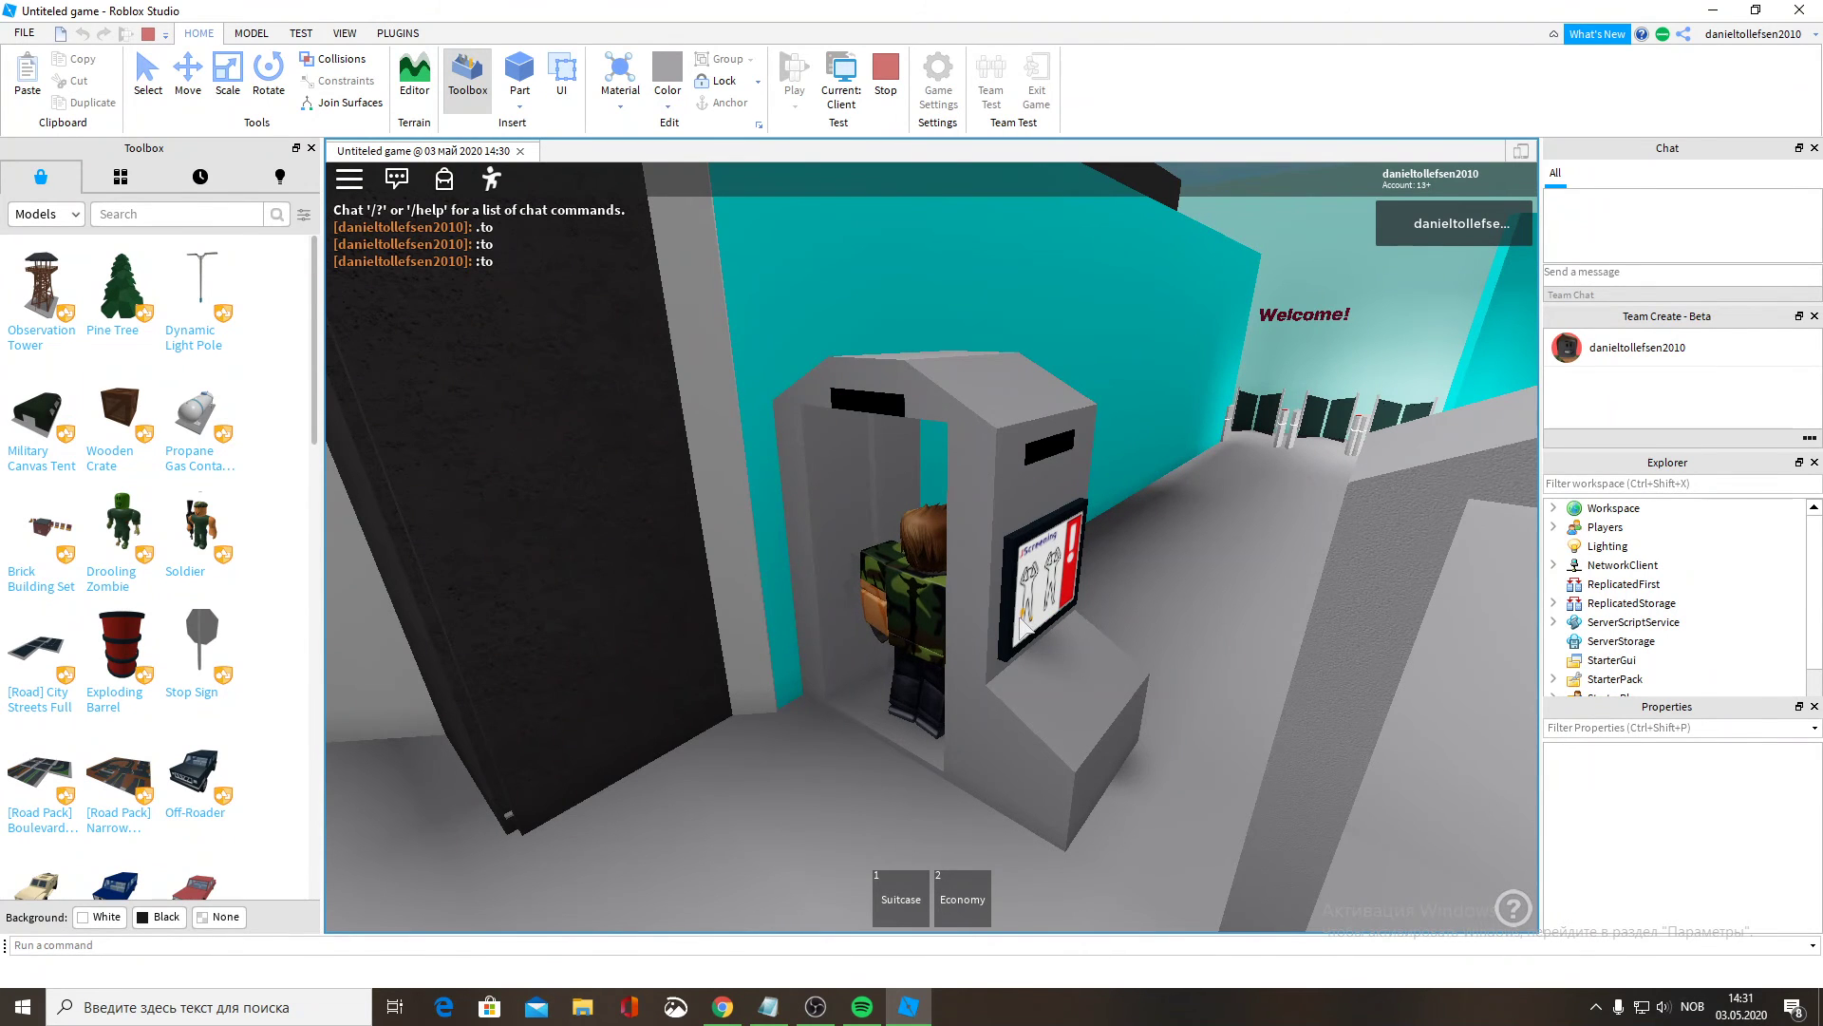
pyautogui.press('w')
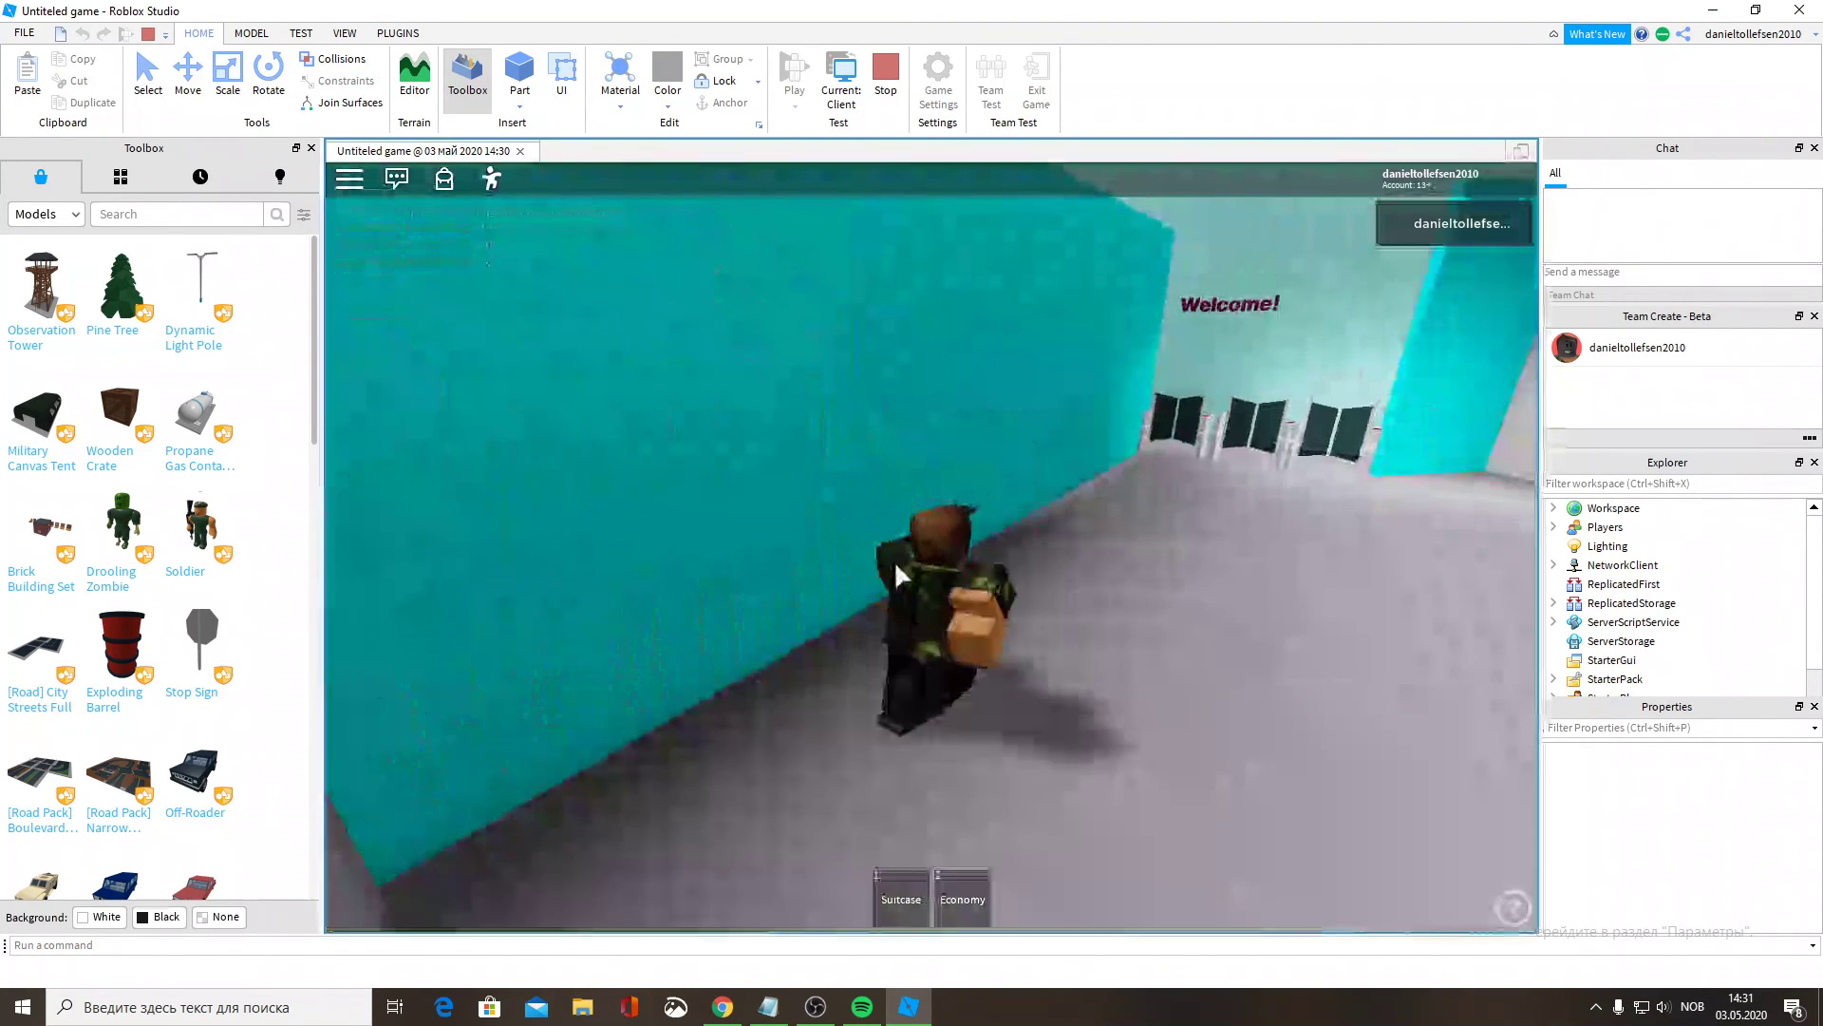
# Seat the avatar in the security desk chair beside the baggage X-ray and examine the desk from several angles.
pyautogui.press('w')
pyautogui.press('a')
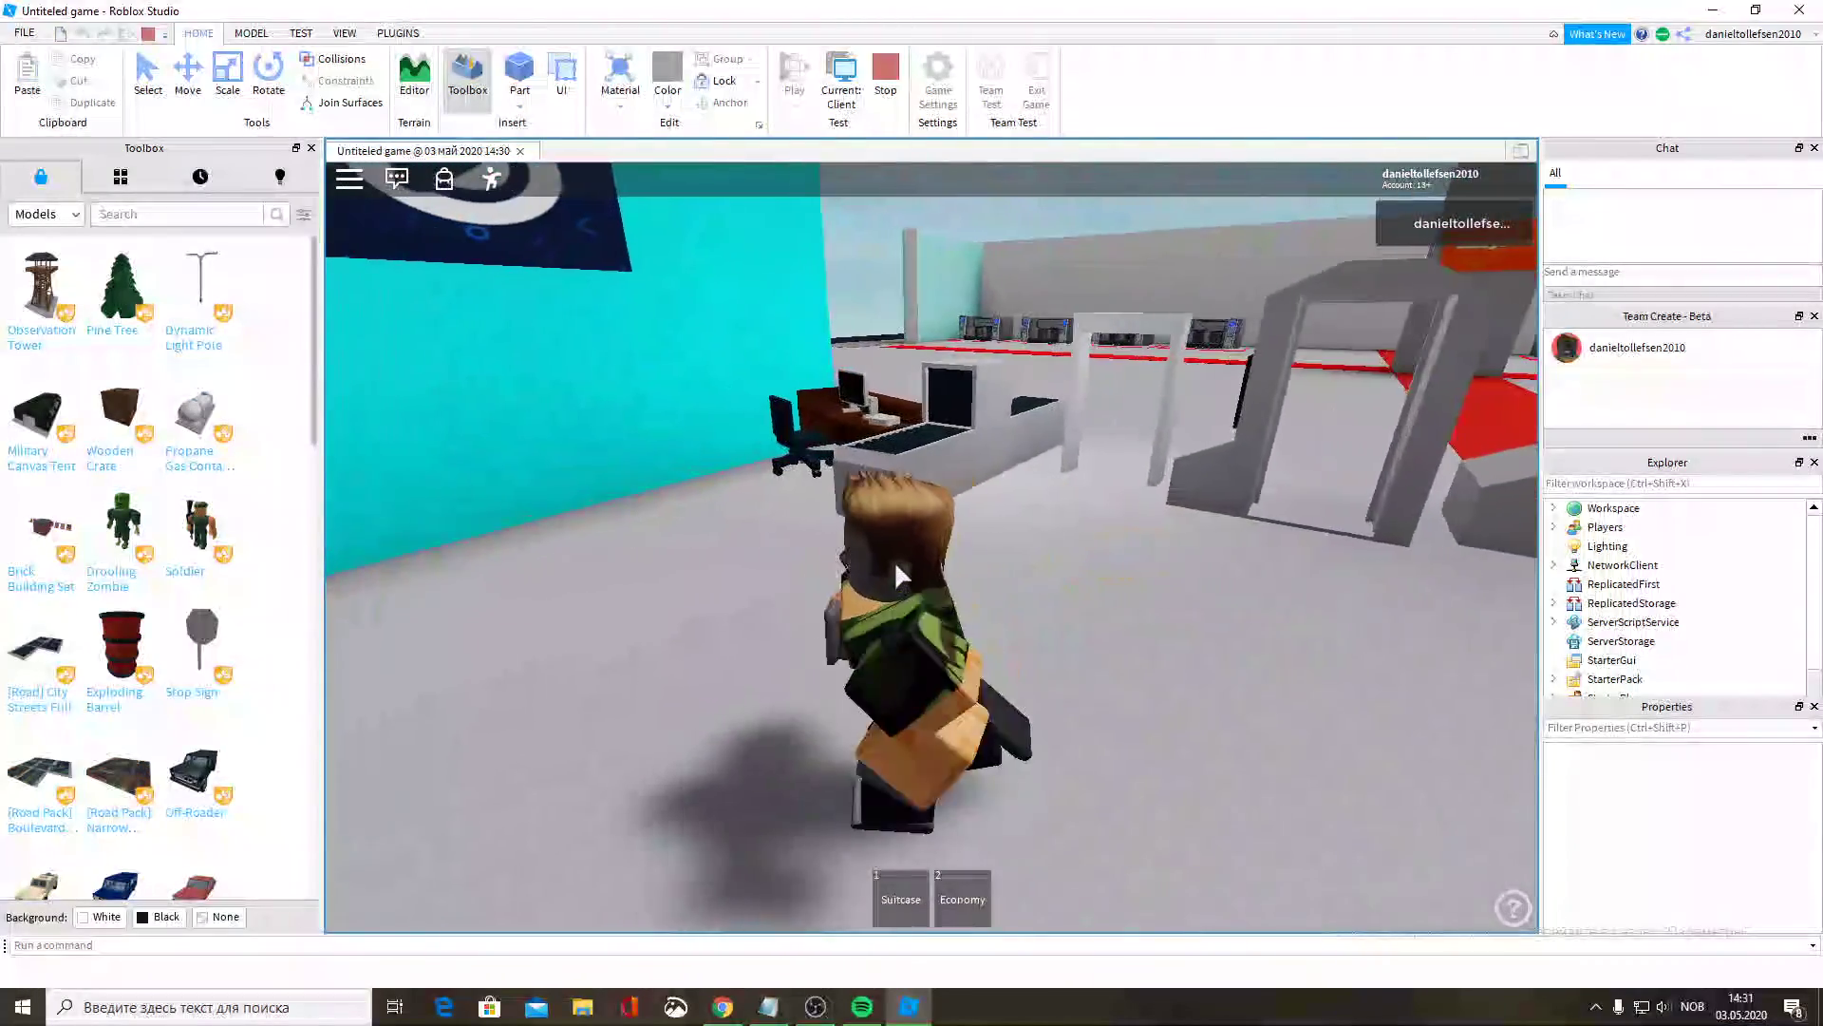
pyautogui.press('w')
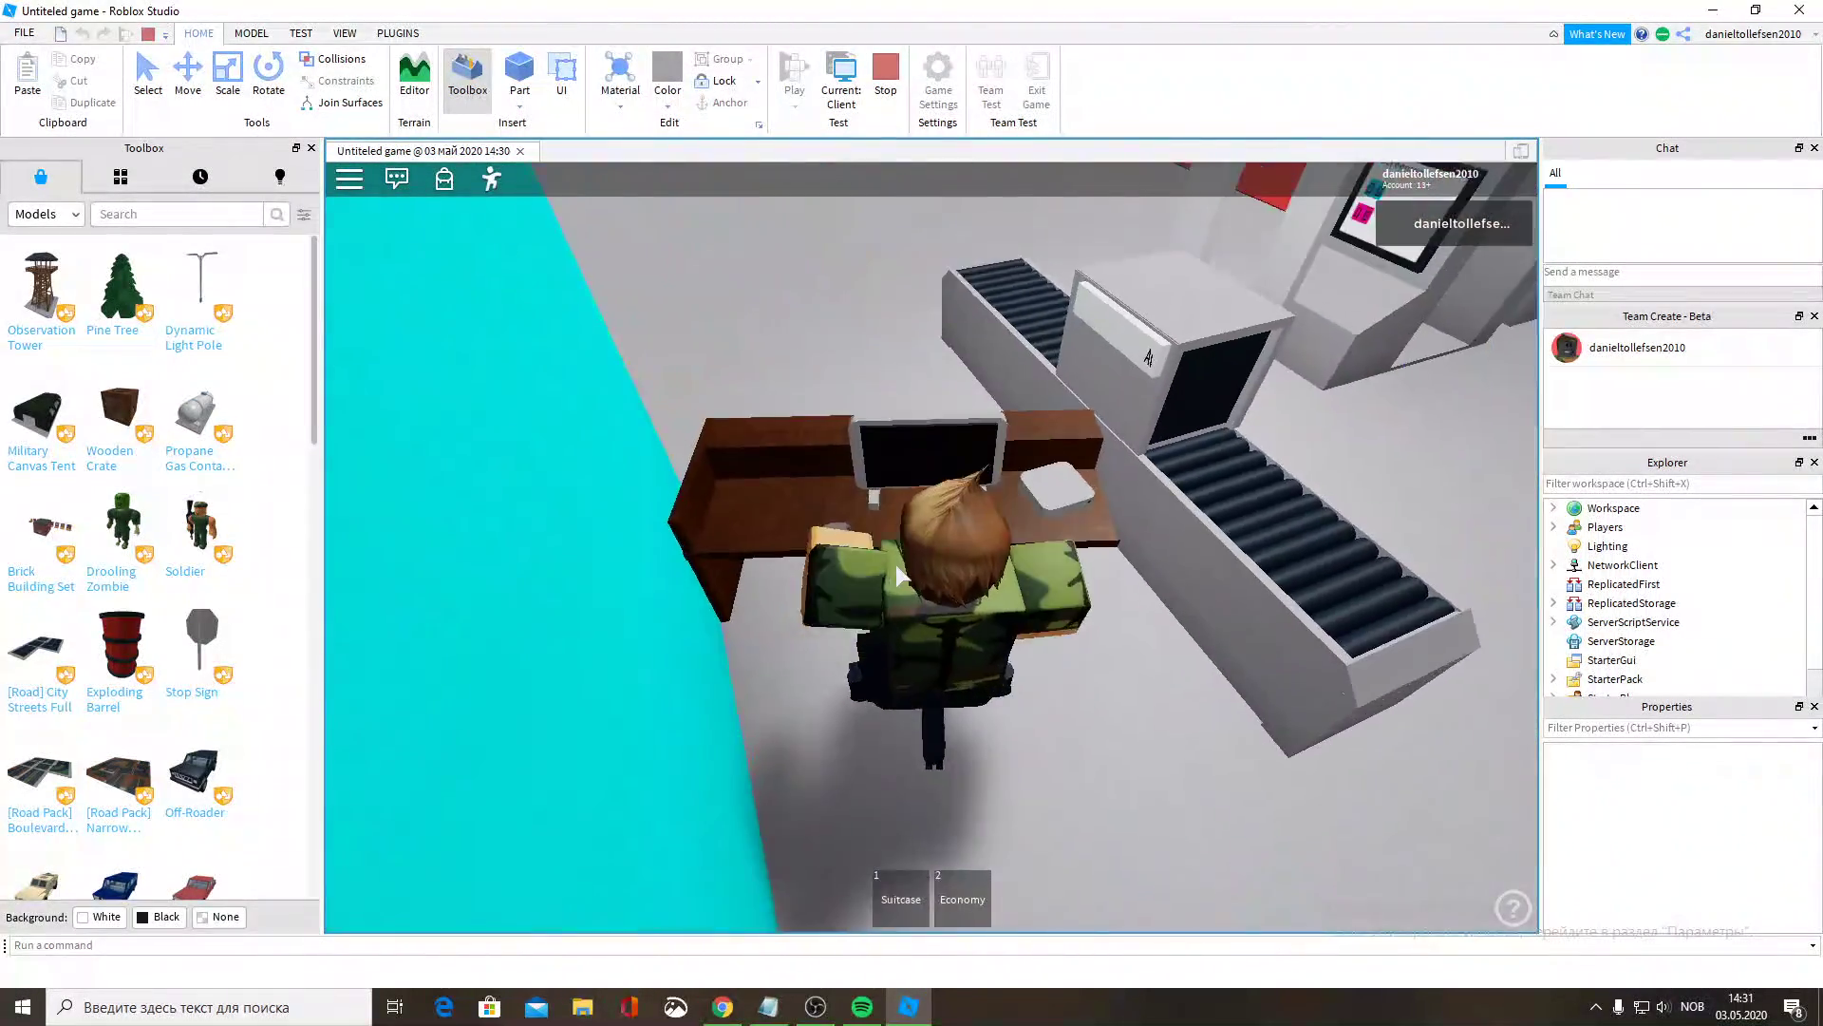
pyautogui.scroll(-3, 895, 561)
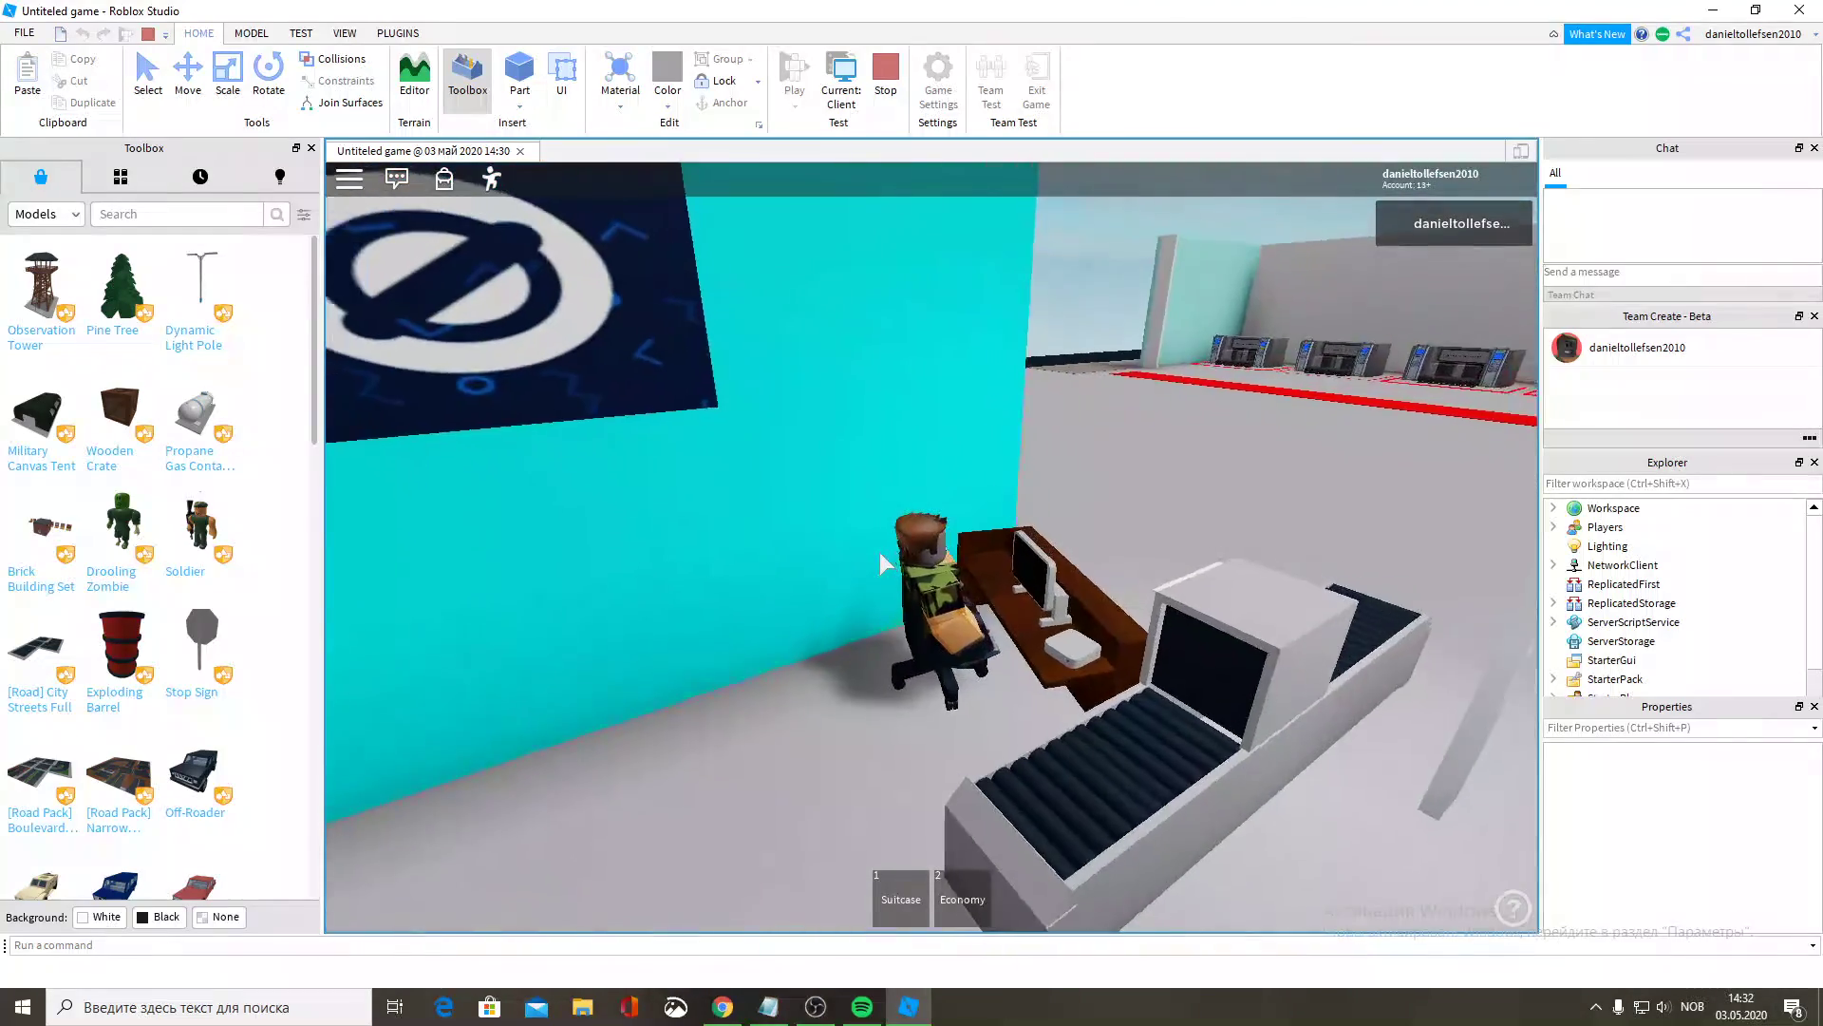
pyautogui.scroll(-3, 879, 551)
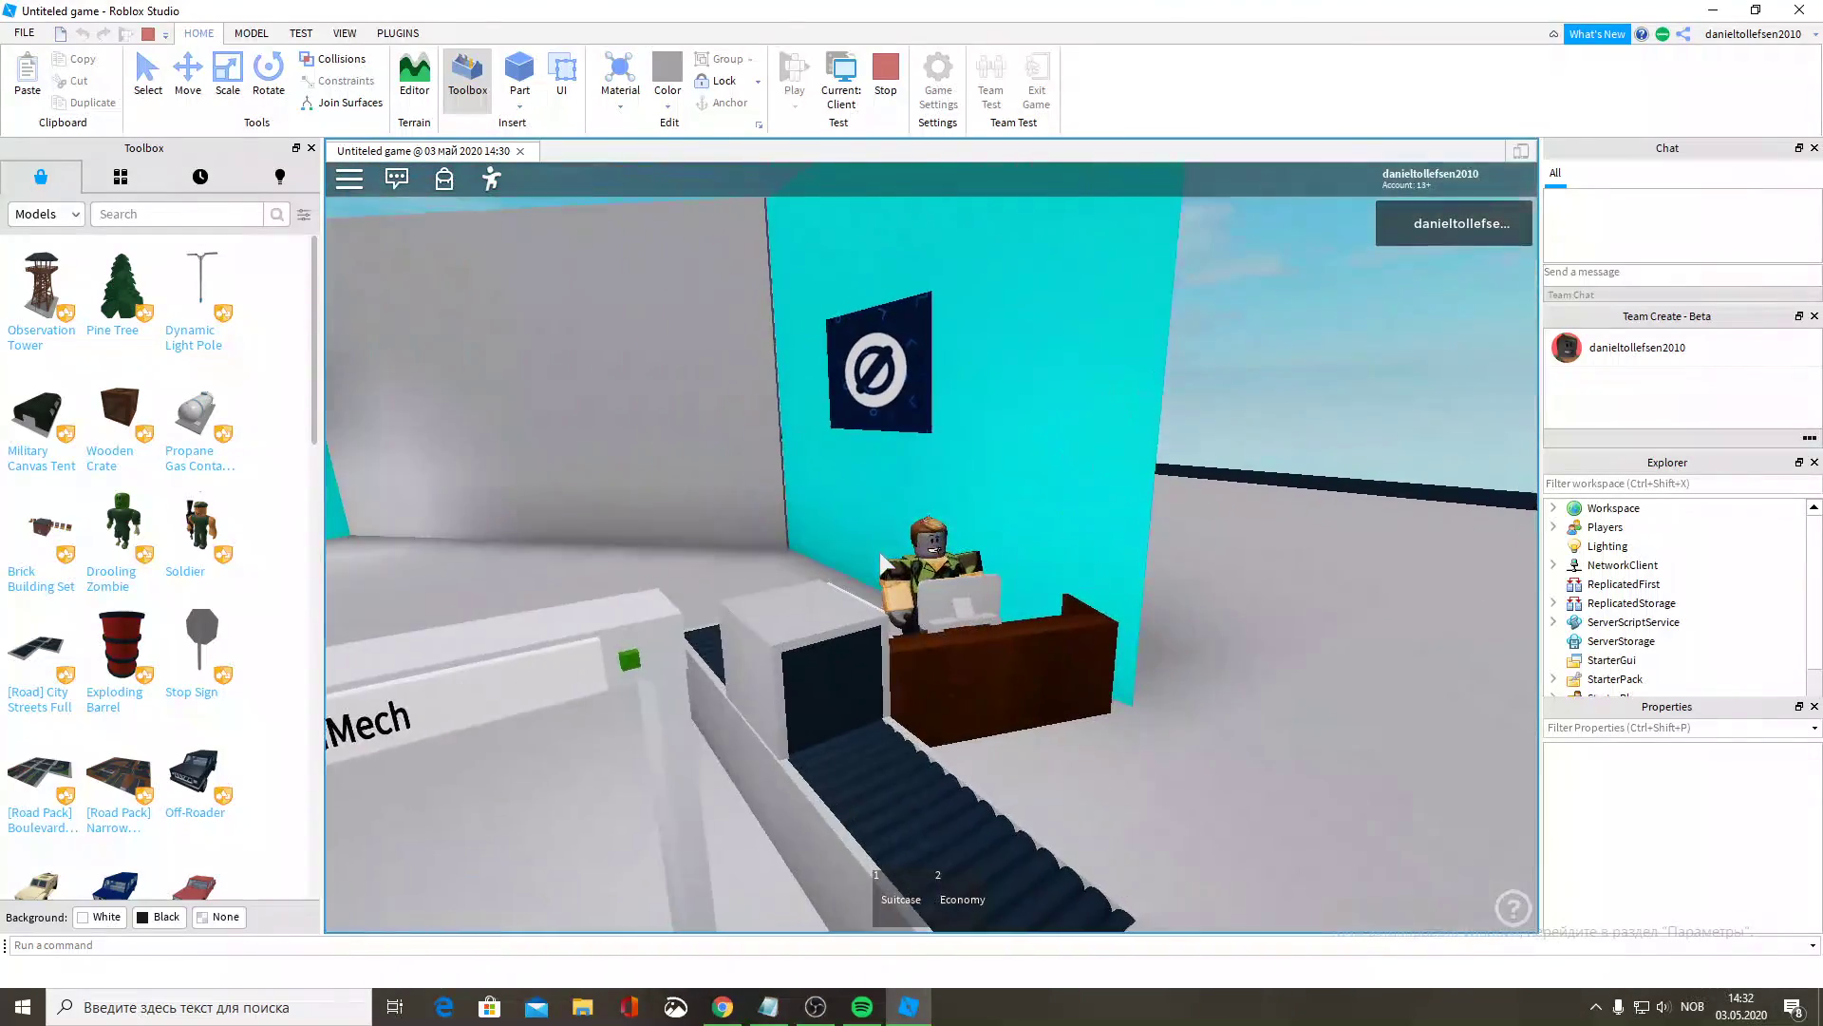
# Leave the security desk chair and walk the avatar around the open floor between the baggage X-ray and the Welcome gates.
pyautogui.press('space')
pyautogui.press('w')
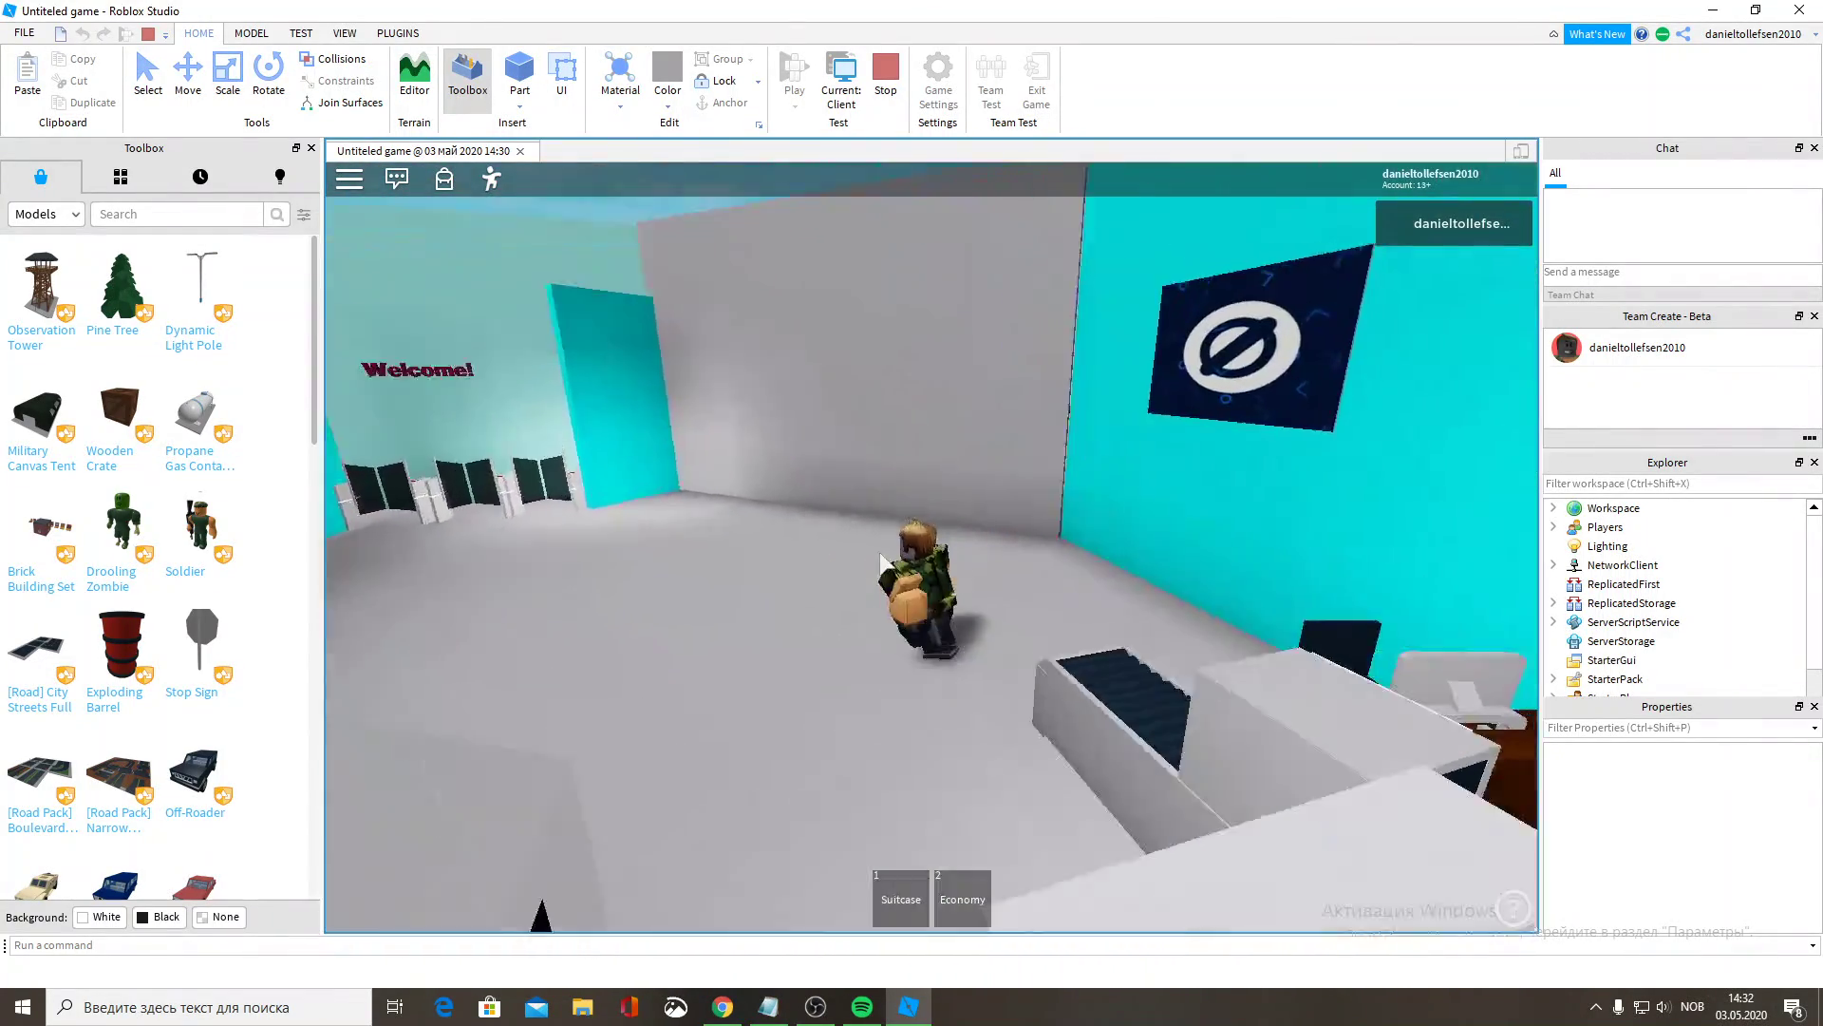
pyautogui.press('1')
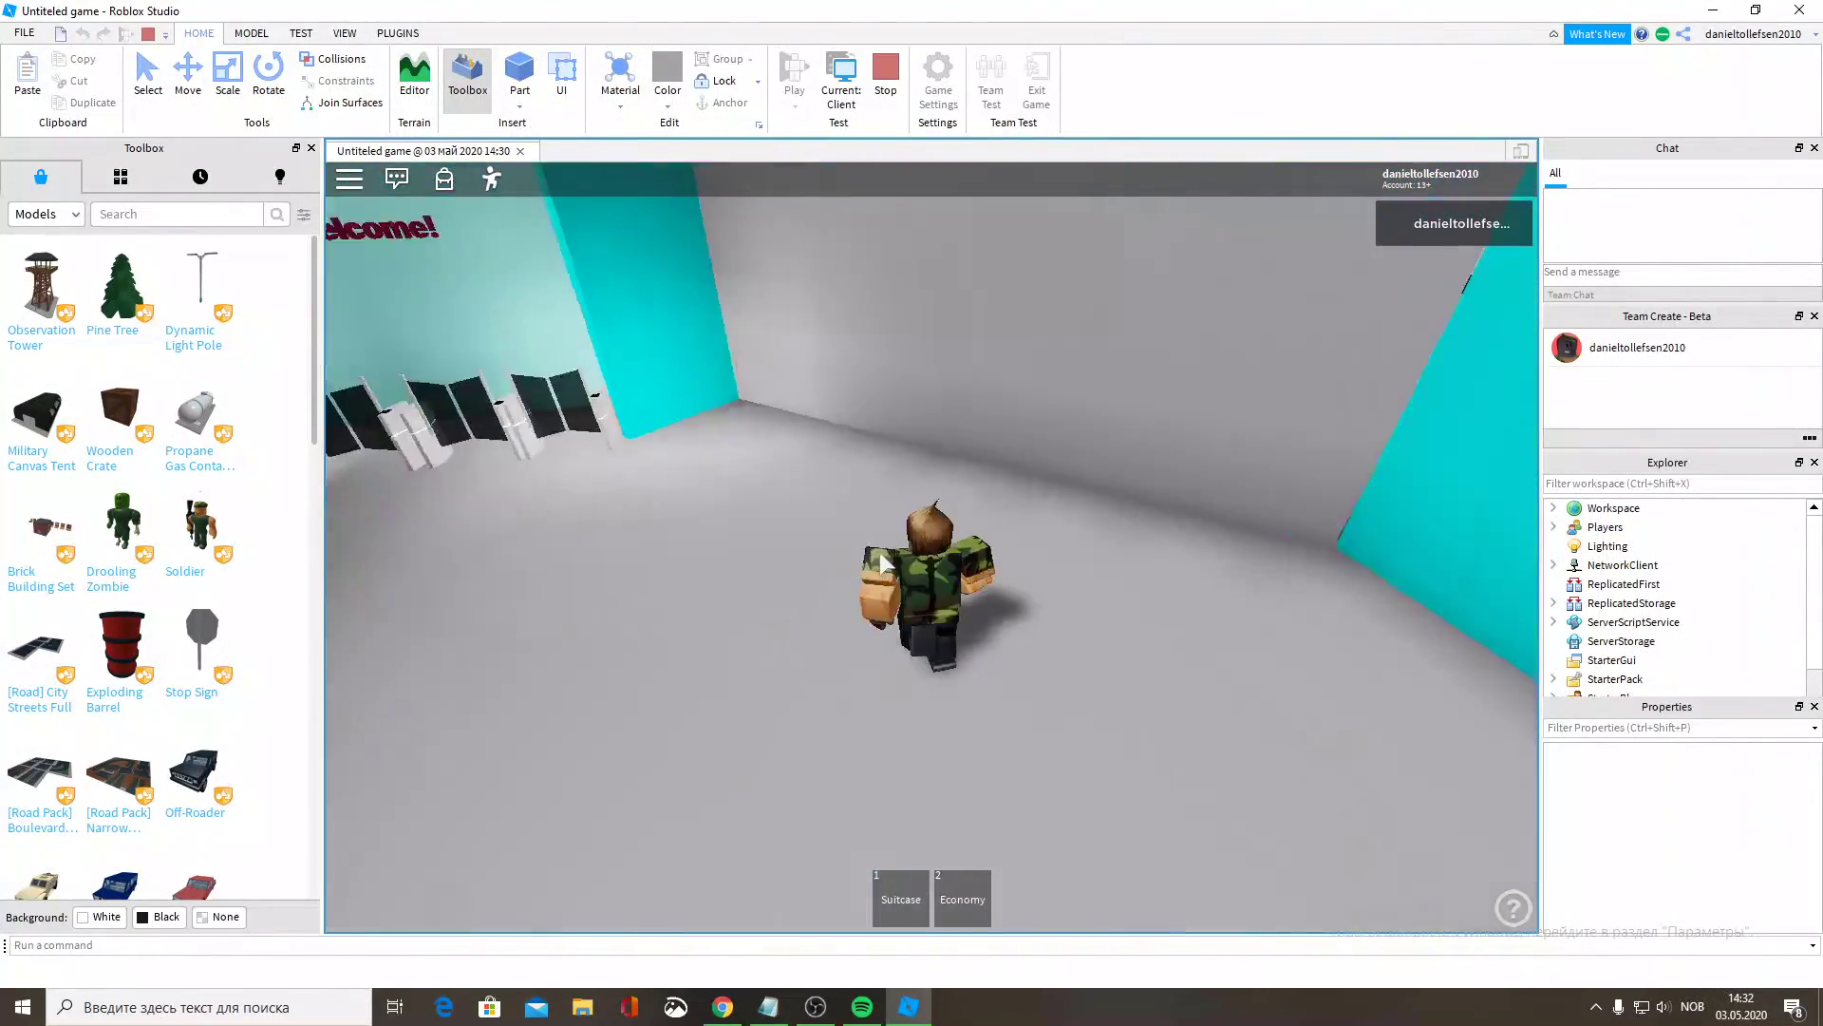
pyautogui.press('w')
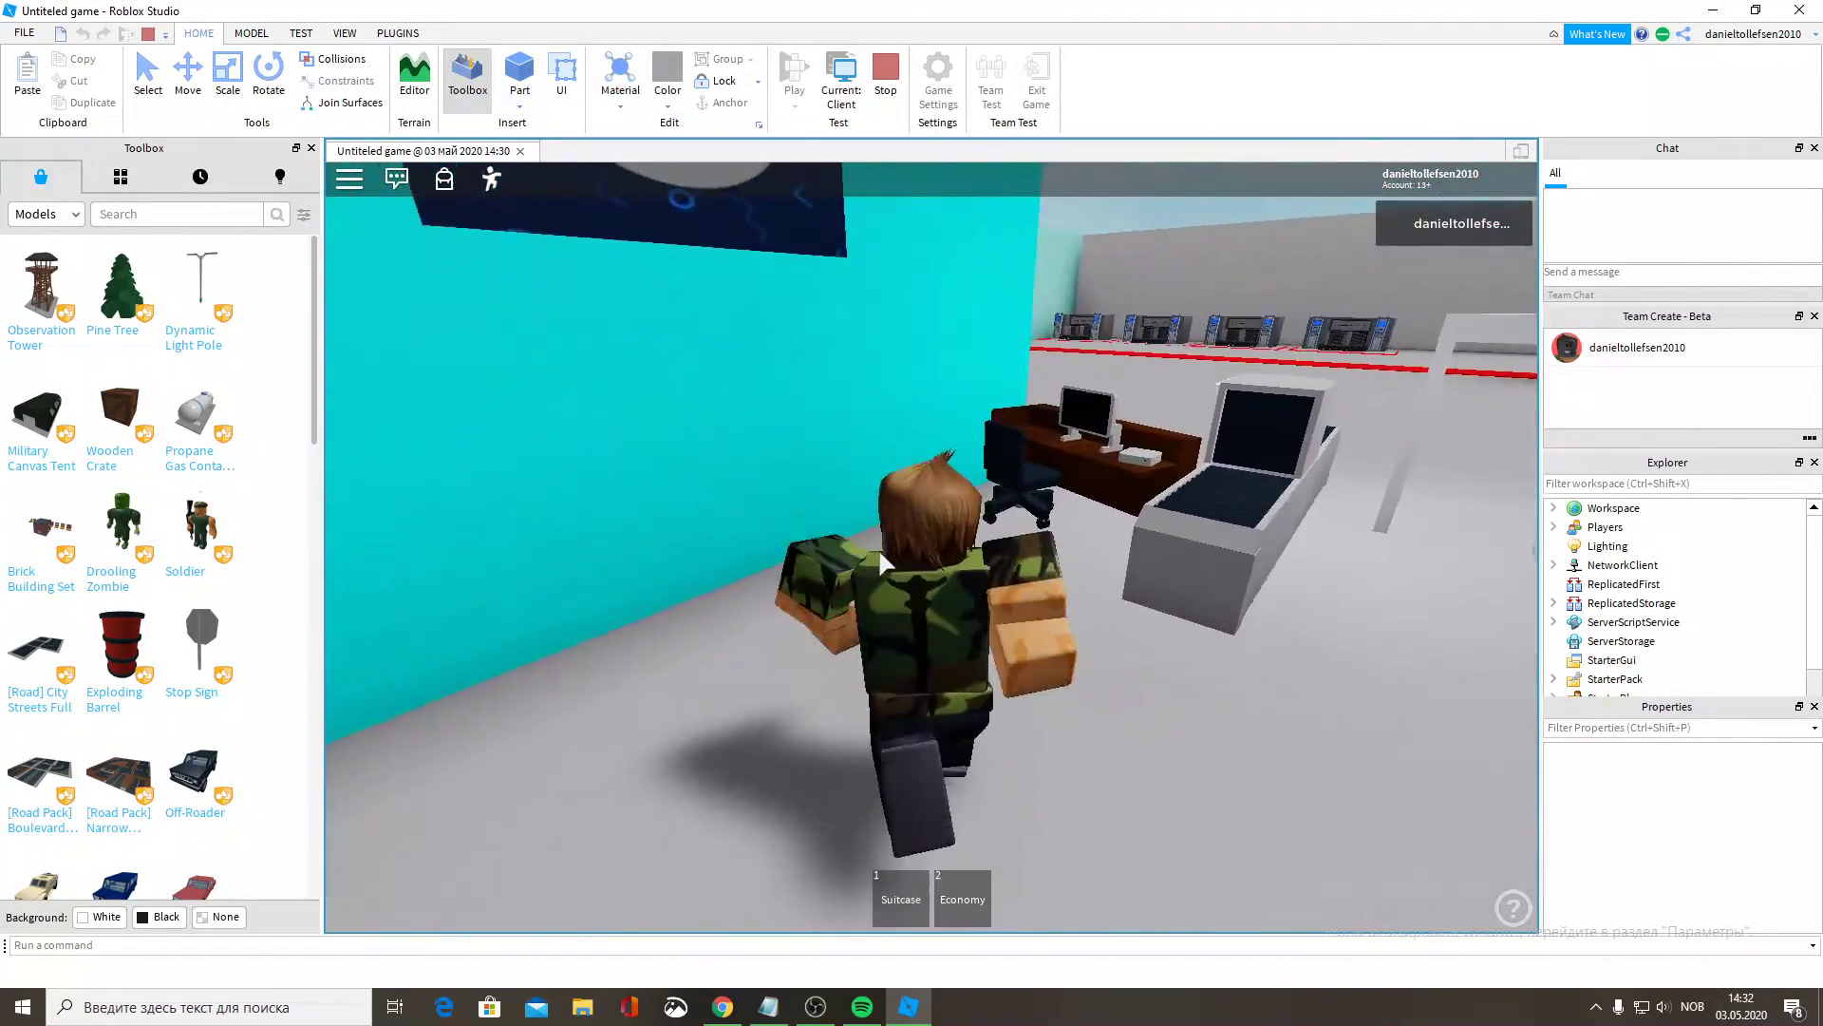